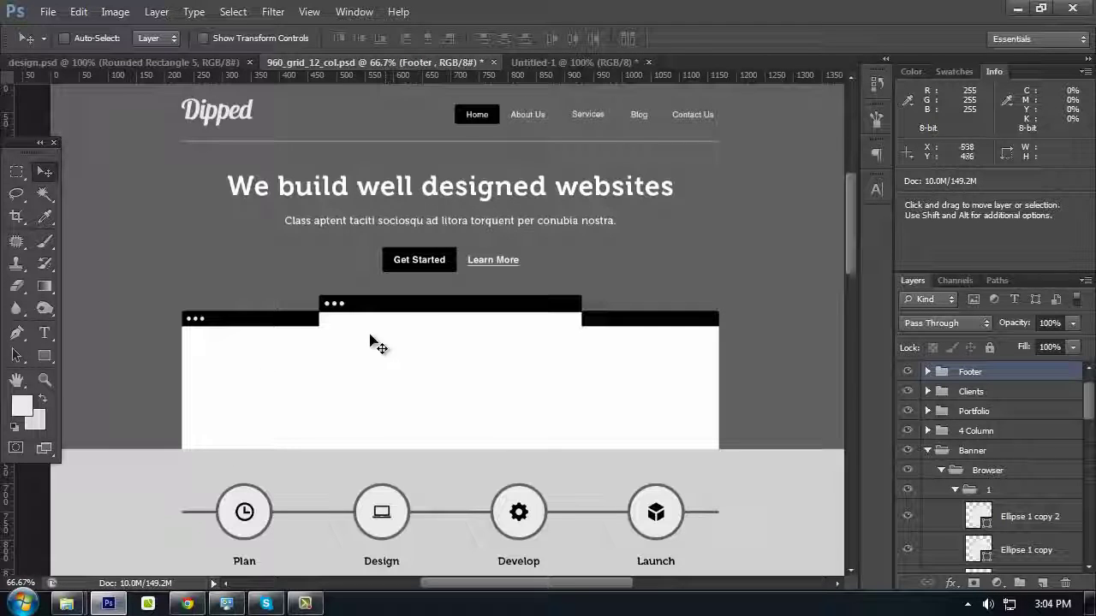
scroll(567, 334, "up", 1)
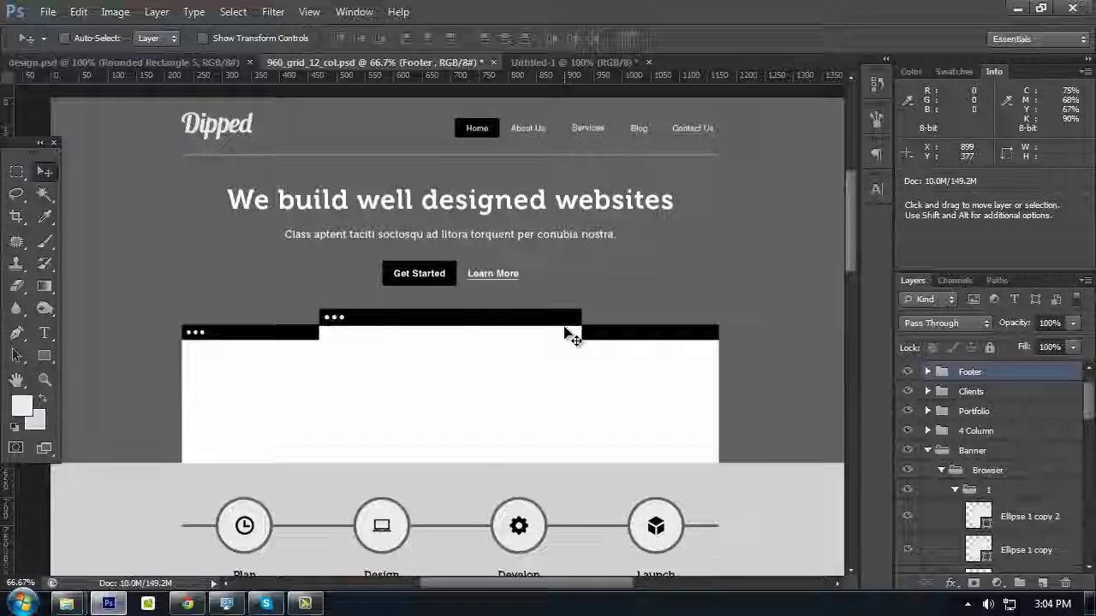
scroll(566, 334, "down", 1)
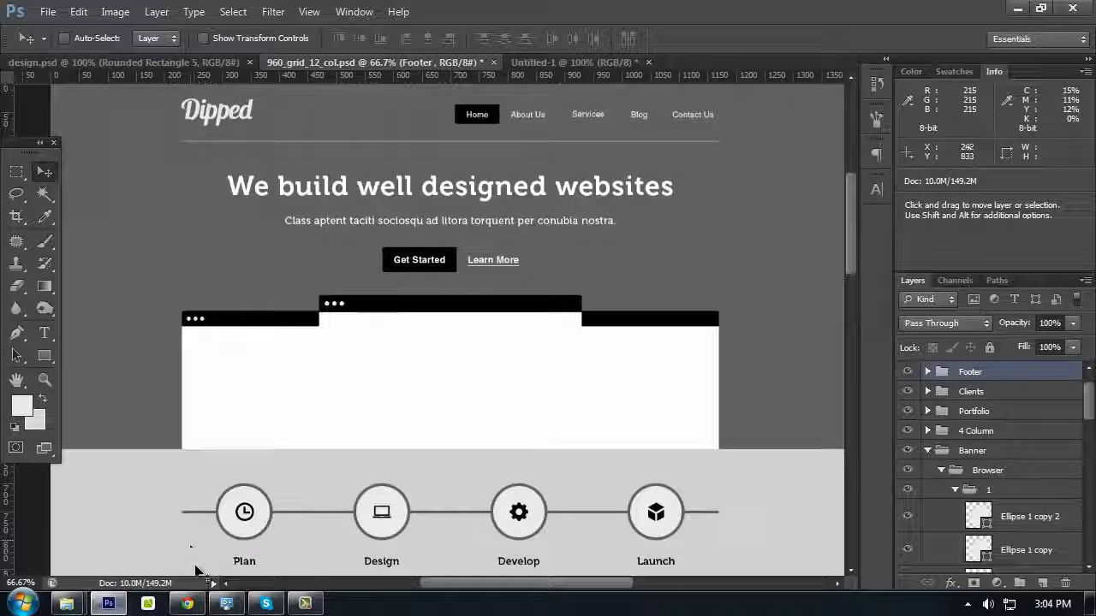
left_click(186, 604)
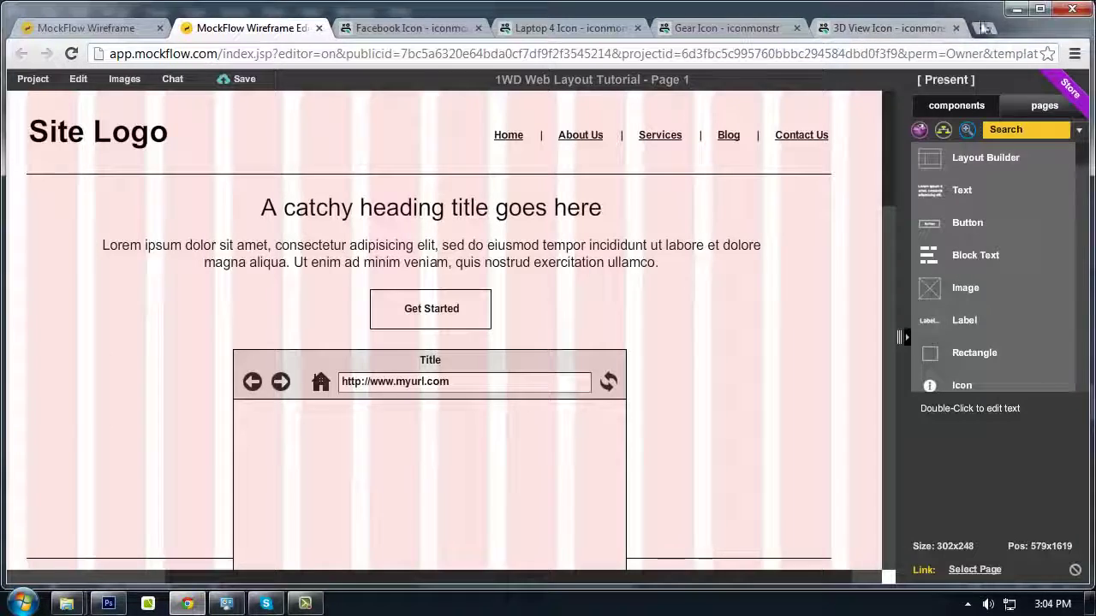
left_click(1016, 9)
Switch to Windows Explorer, open the Downloads folder and select the stockfresh_131944_modern-office_sizeM image
left_click(22, 603)
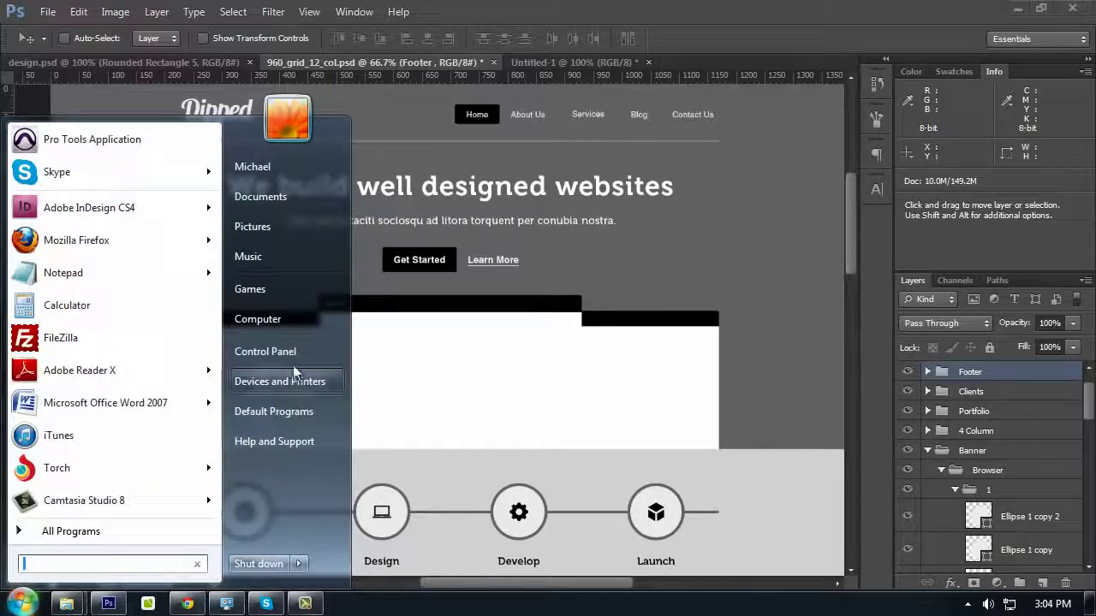
left_click(301, 318)
left_click(215, 212)
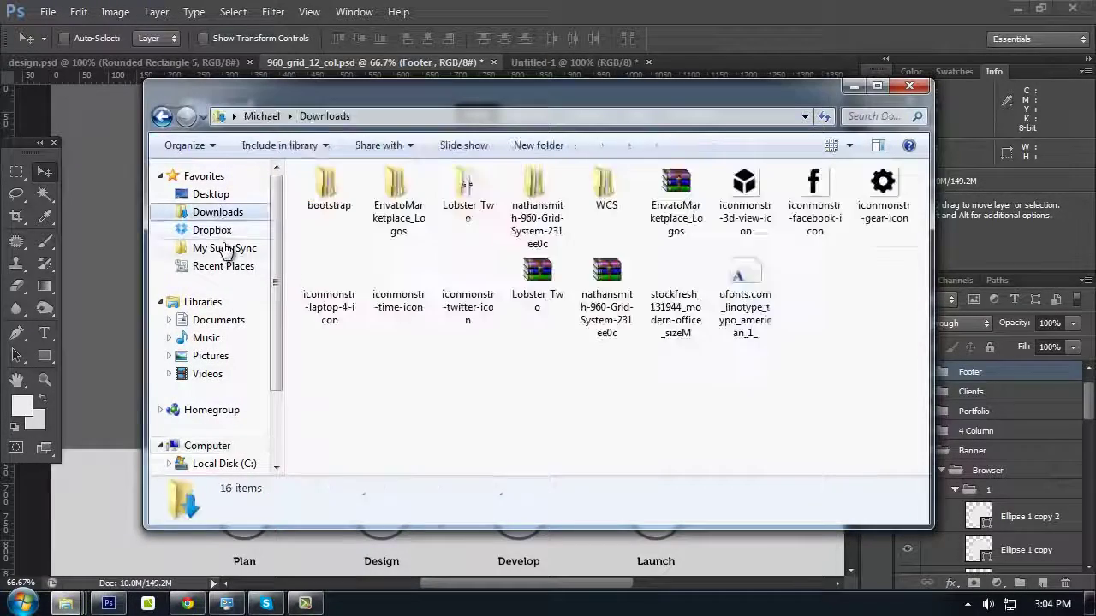
left_click(224, 248)
left_click(206, 213)
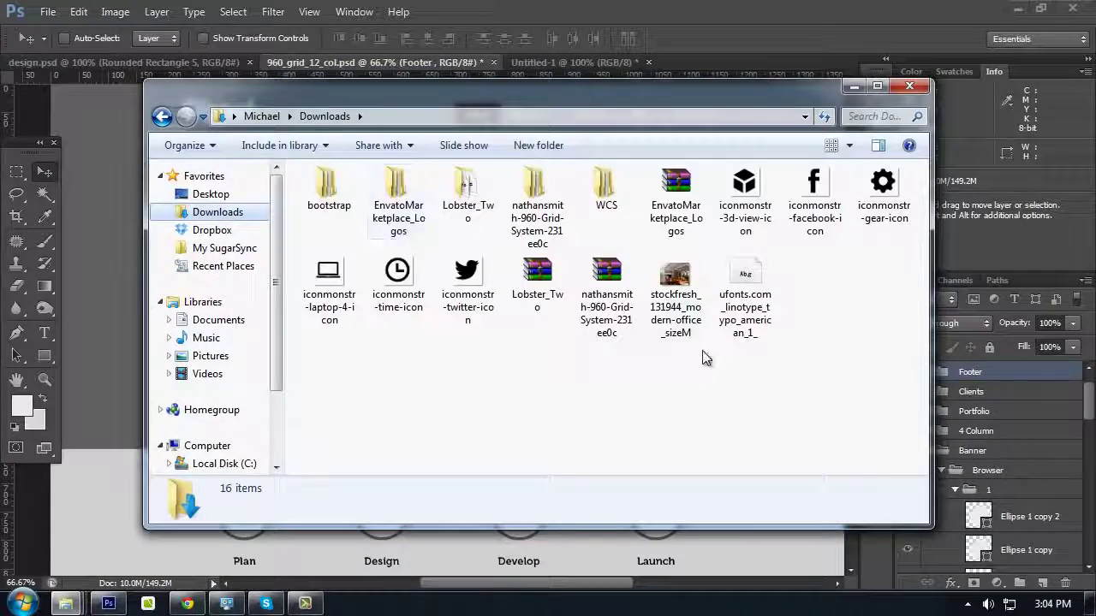
left_click(676, 300)
left_click_drag(588, 103, 570, 146)
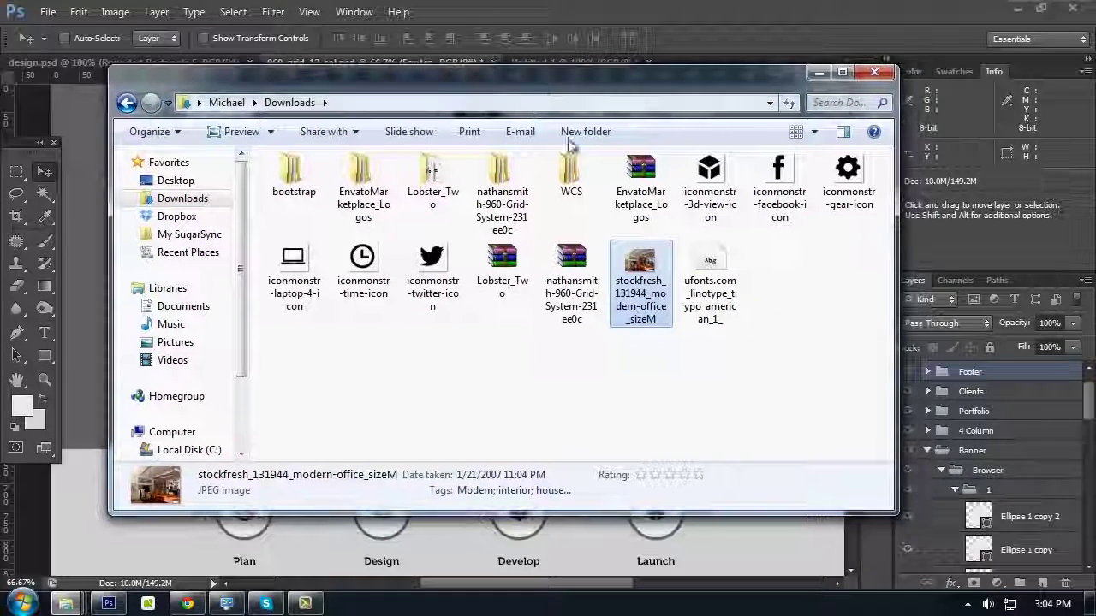
left_click(823, 322)
left_click(658, 269)
left_click(675, 387)
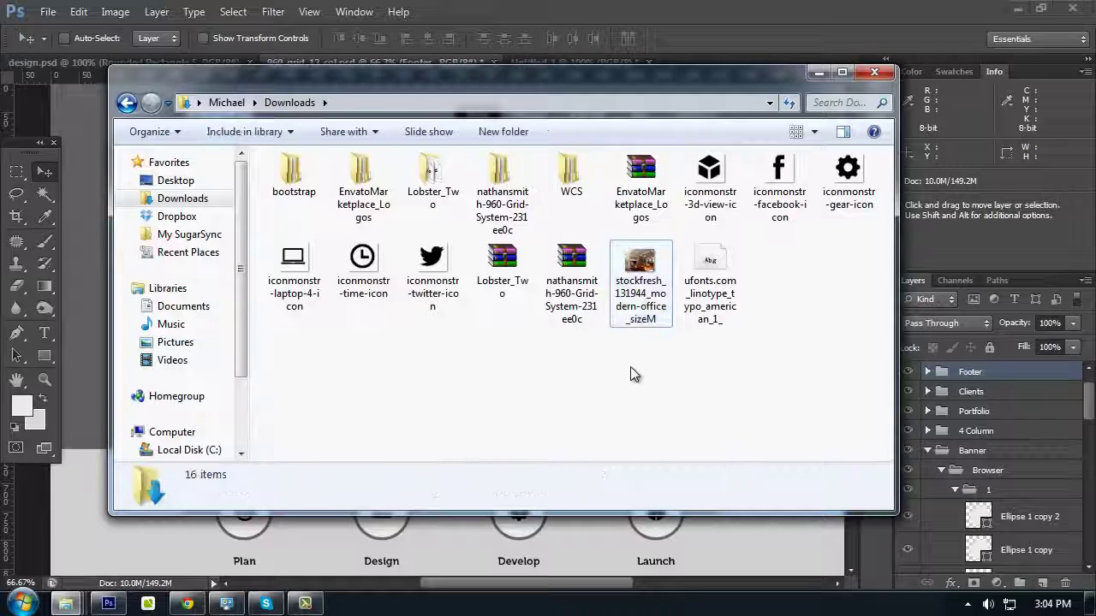
left_click(638, 301)
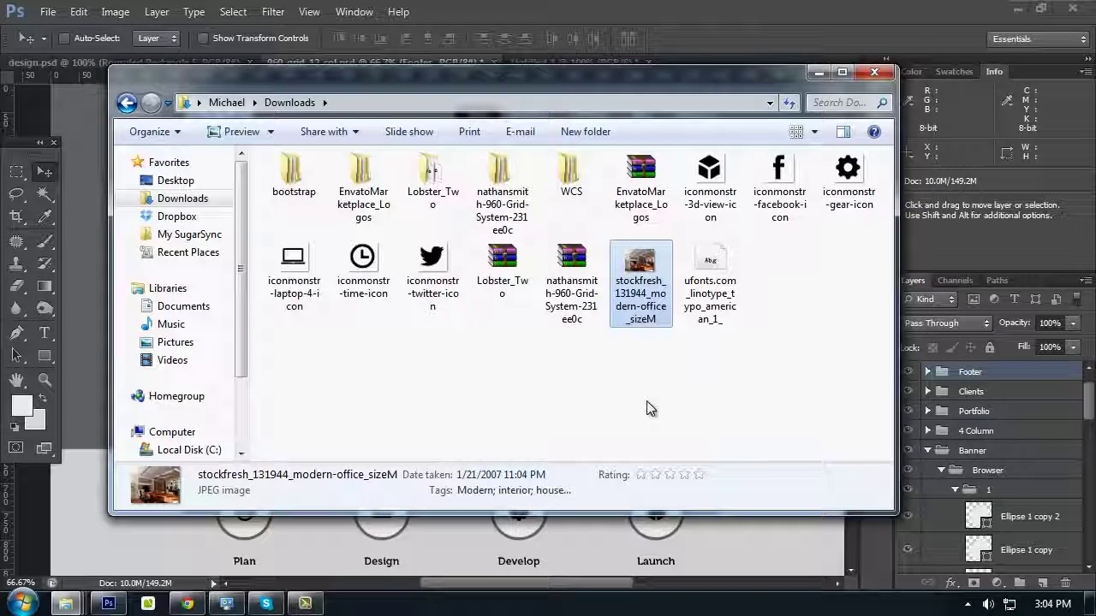
left_click(669, 411)
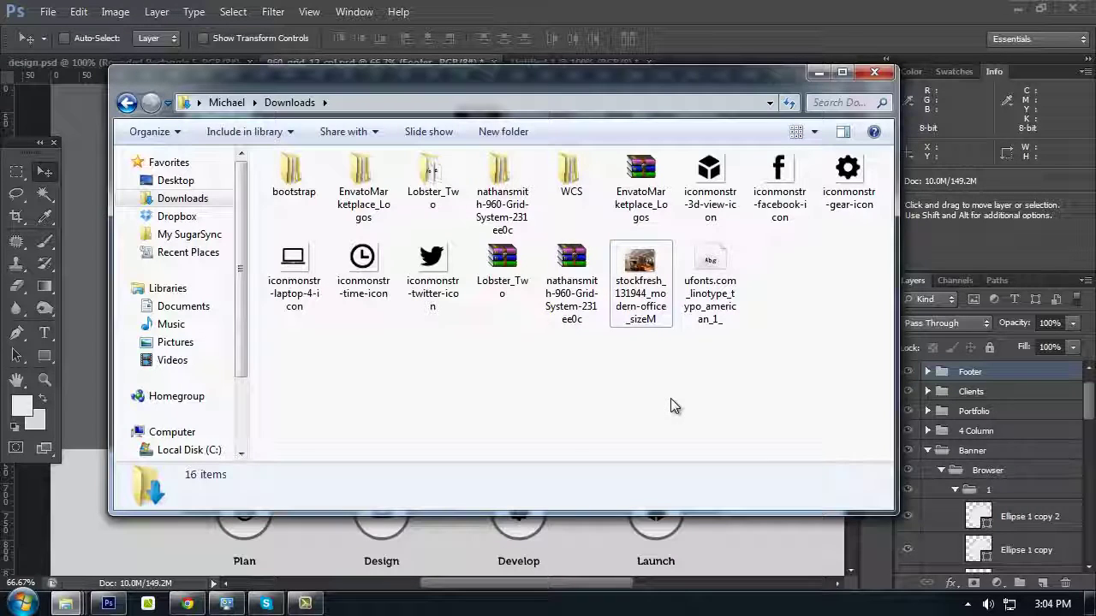
left_click(648, 299)
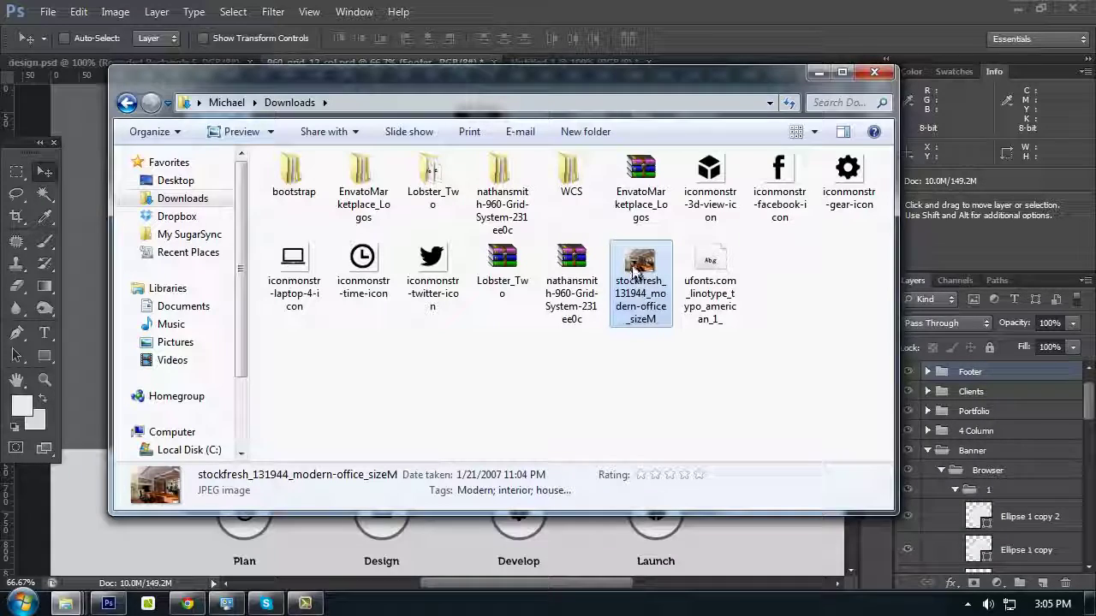
Open the stockfresh_131944_modern-office_sizeM image in Photoshop as its own document and cut its entire content to the clipboard
left_click_drag(593, 79, 589, 196)
left_click_drag(638, 372, 735, 82)
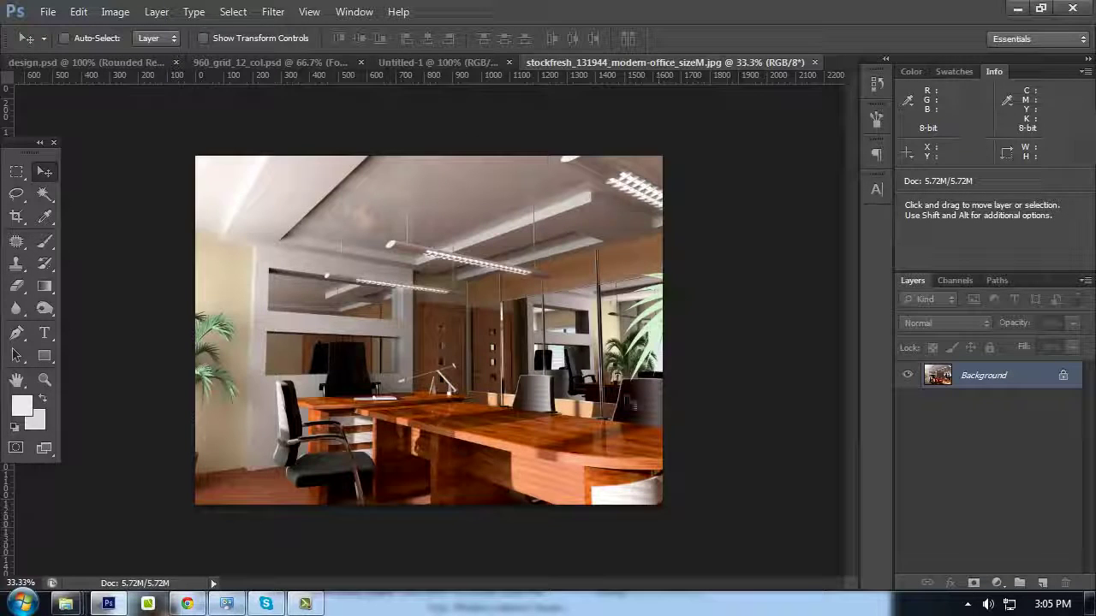
key("ctrl+a")
key("ctrl+x")
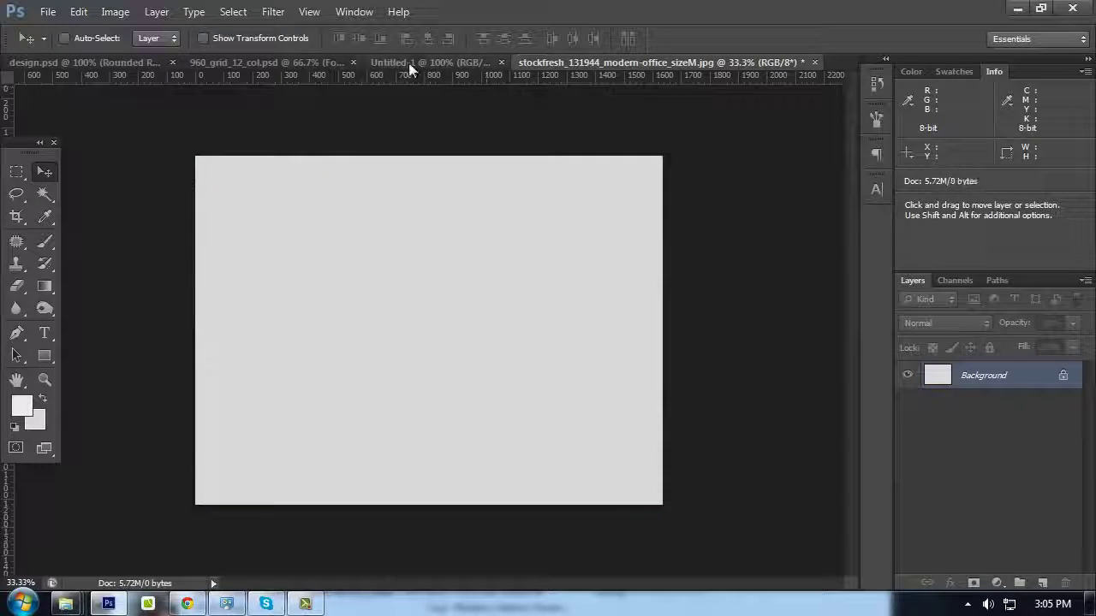
Return to the 960_grid_12_col.psd document and select the dark banner background layer, Rectangle 2
left_click(115, 65)
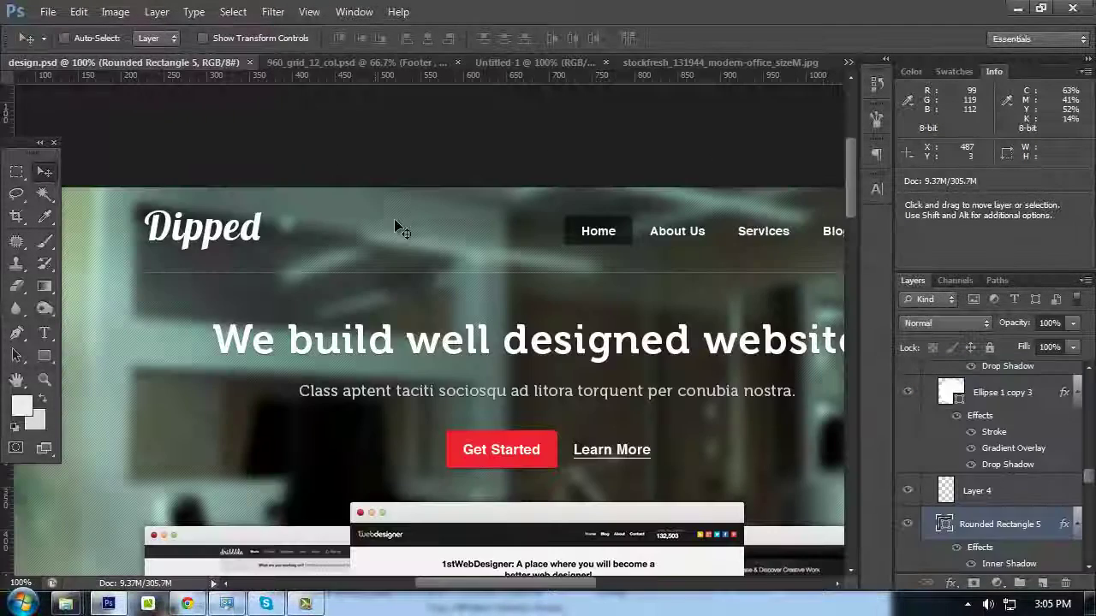
left_click(385, 63)
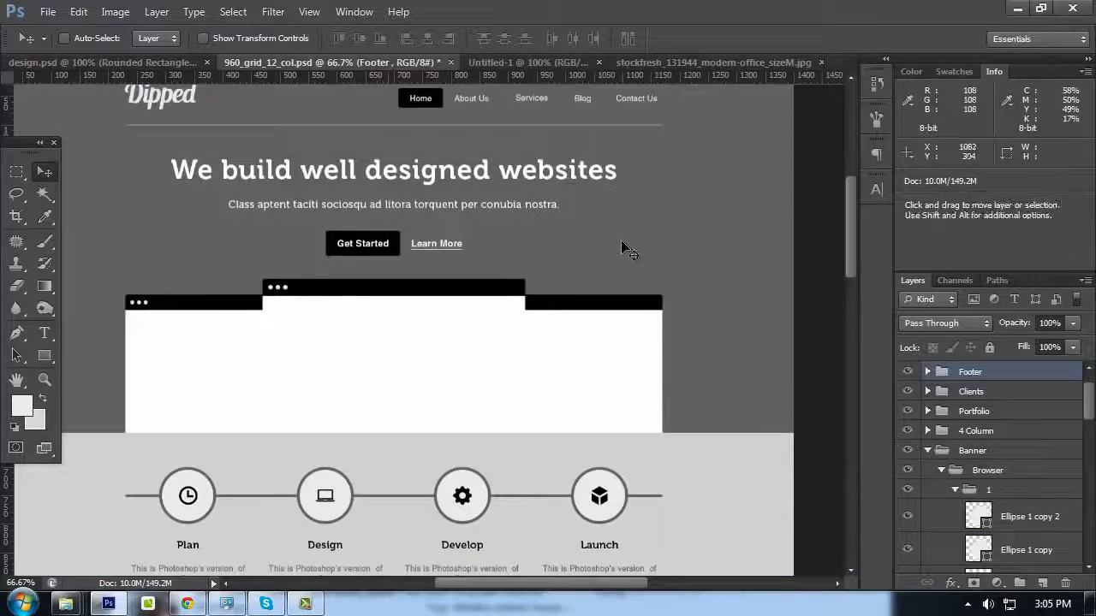
left_click(622, 244, "ctrl")
left_click_drag(428, 304, 533, 342)
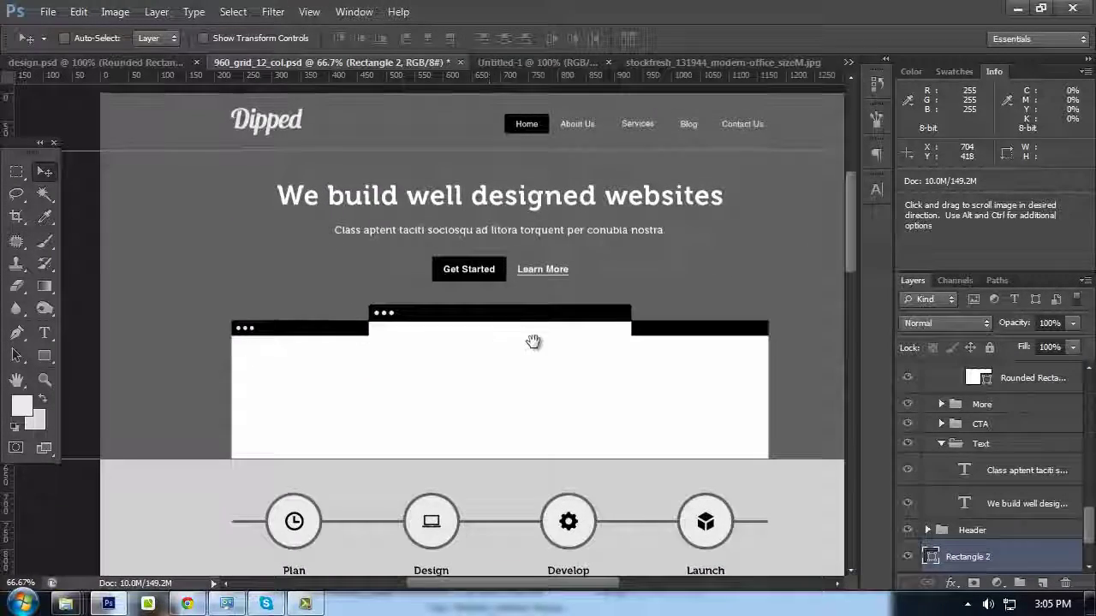
scroll(923, 530, "down", 2)
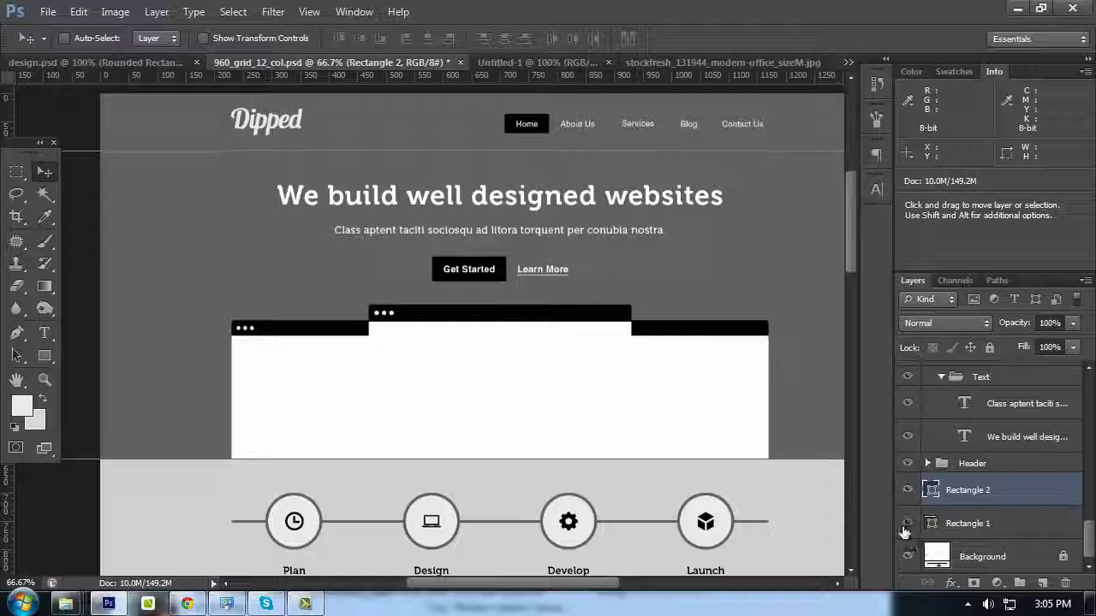
Identify the header's background shape, Rectangle 1, and delete its layer
left_click(907, 523)
left_click(908, 523)
left_click(941, 524)
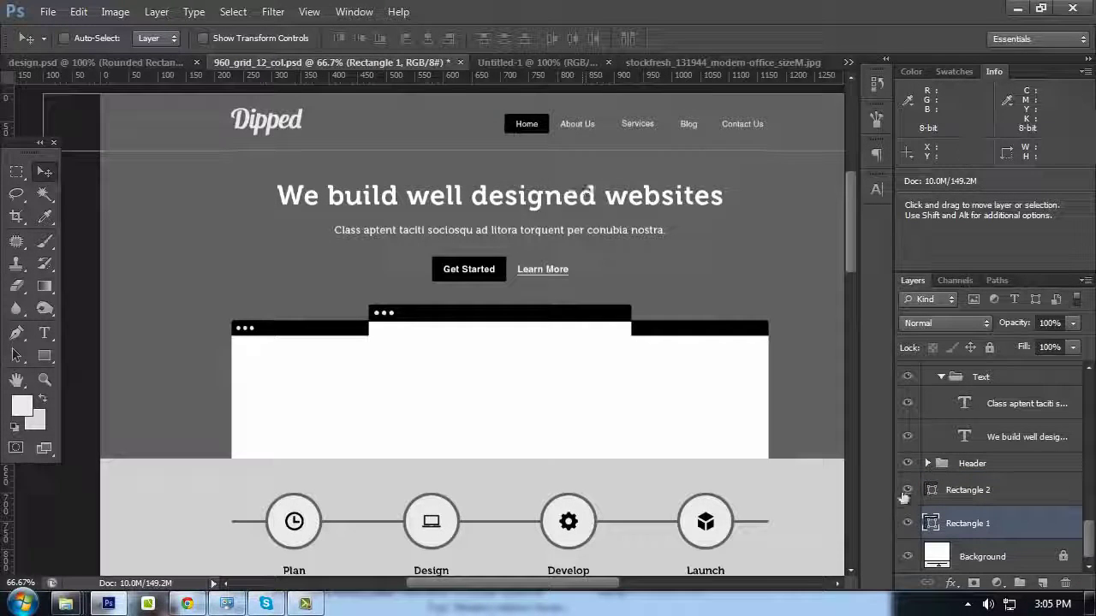
key("ctrl+t")
key("Escape")
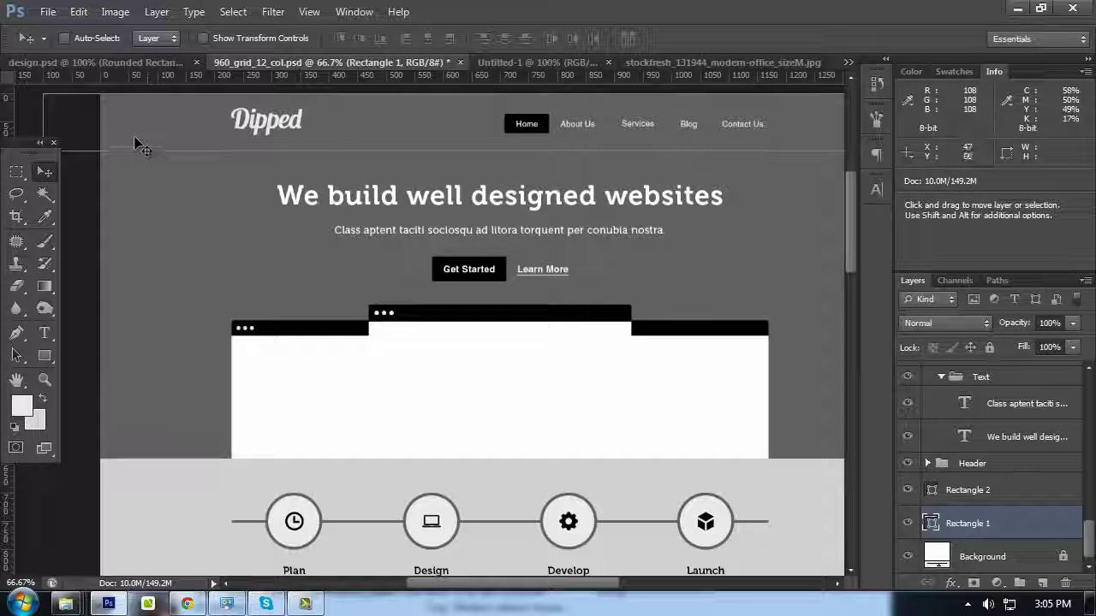
left_click_drag(997, 522, 1067, 583)
Stretch the Rectangle 2 banner background up to the top edge of the page so it also covers the header area
left_click(223, 207, "ctrl")
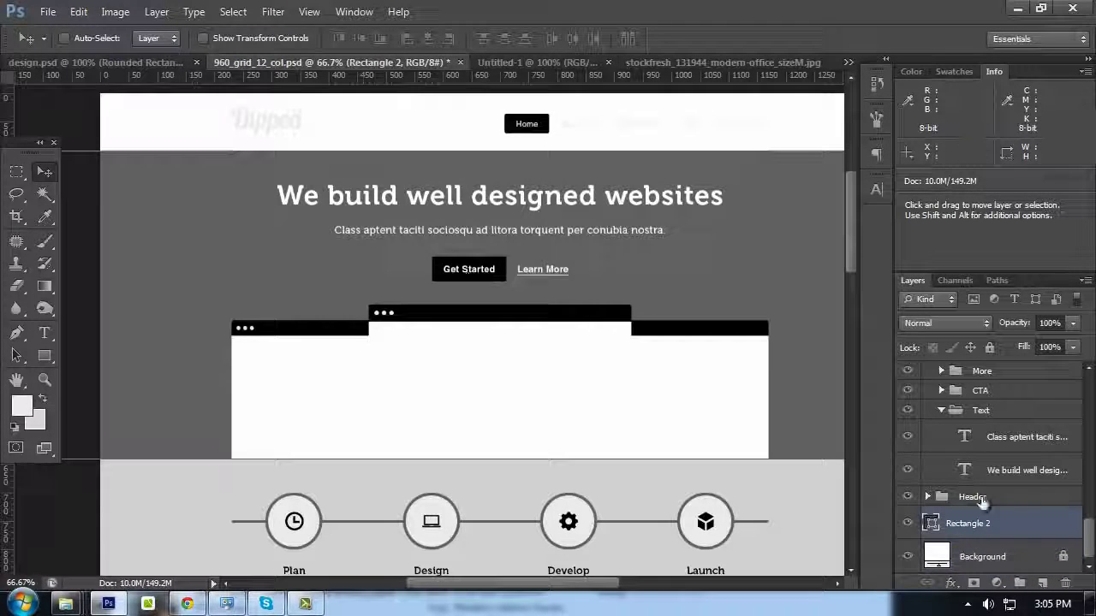
key("ctrl+t")
left_click_drag(500, 151, 501, 91)
key("Return")
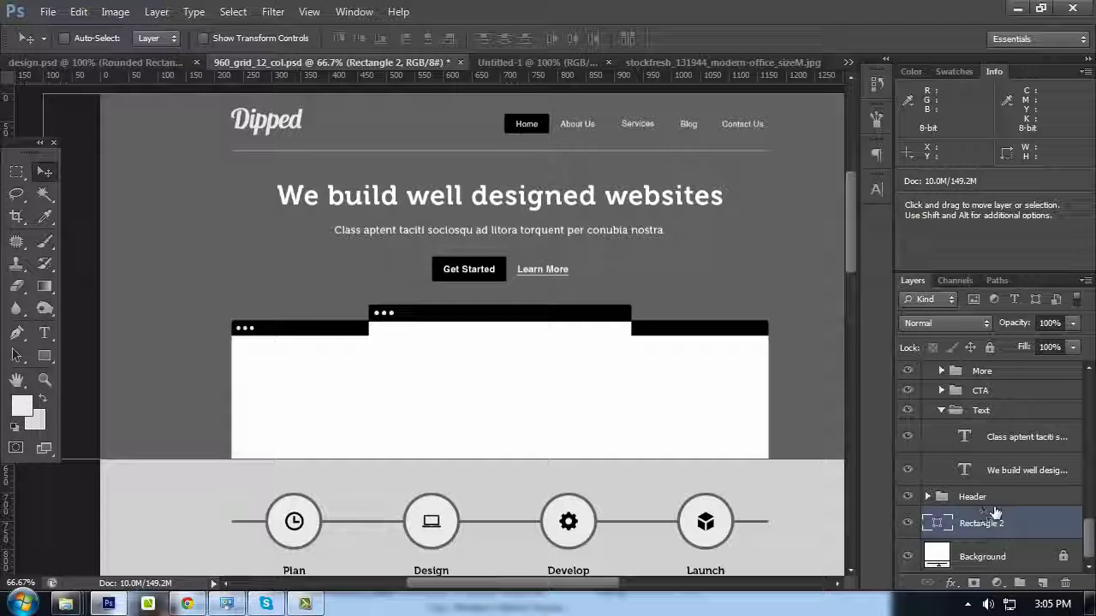
Paste the office photo above Rectangle 2 and clip it to that rectangle with a clipping mask
key("ctrl+v")
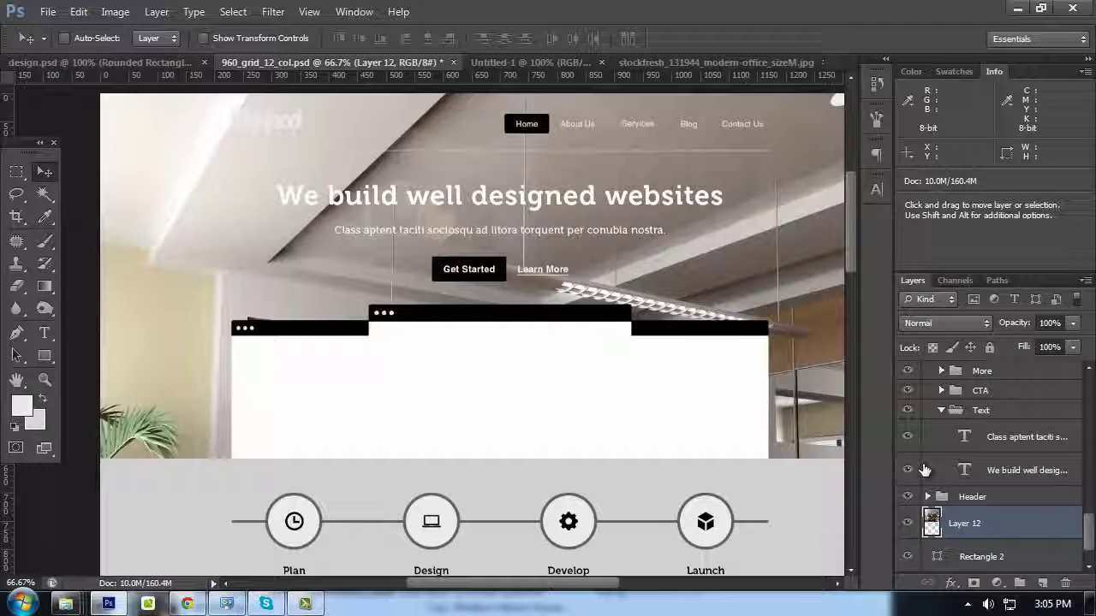
scroll(925, 469, "down", 1)
right_click(991, 489)
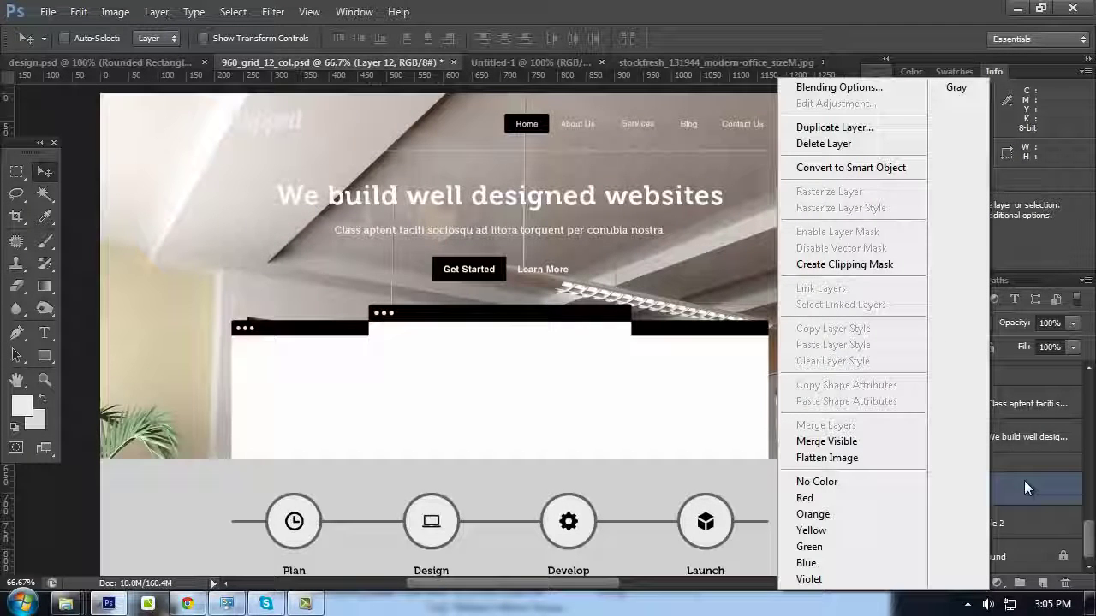
left_click(854, 267)
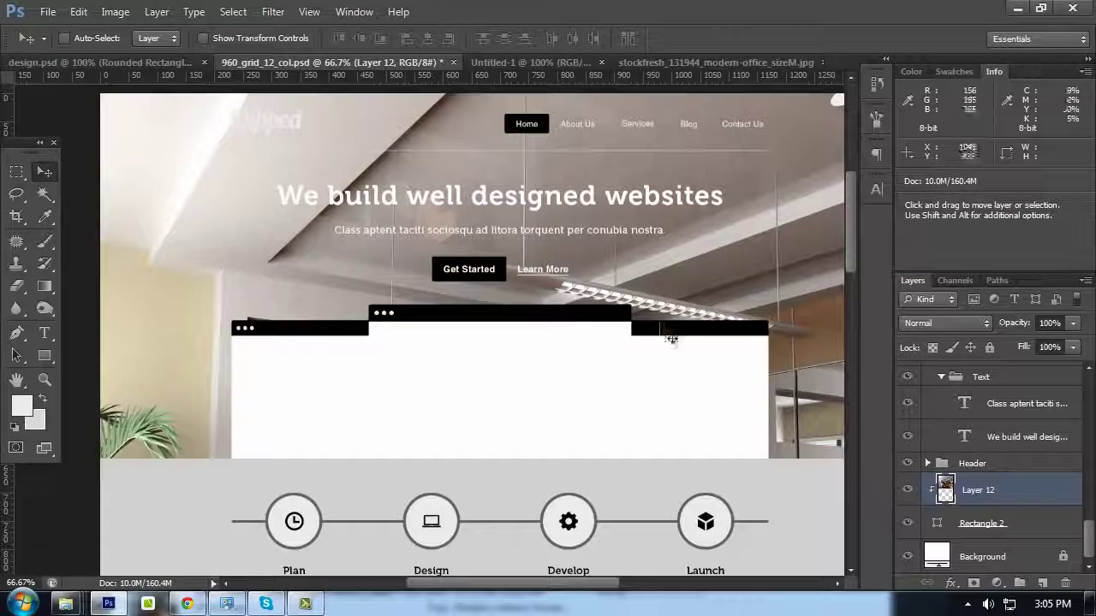
left_click_drag(575, 224, 484, 219)
left_click(940, 523)
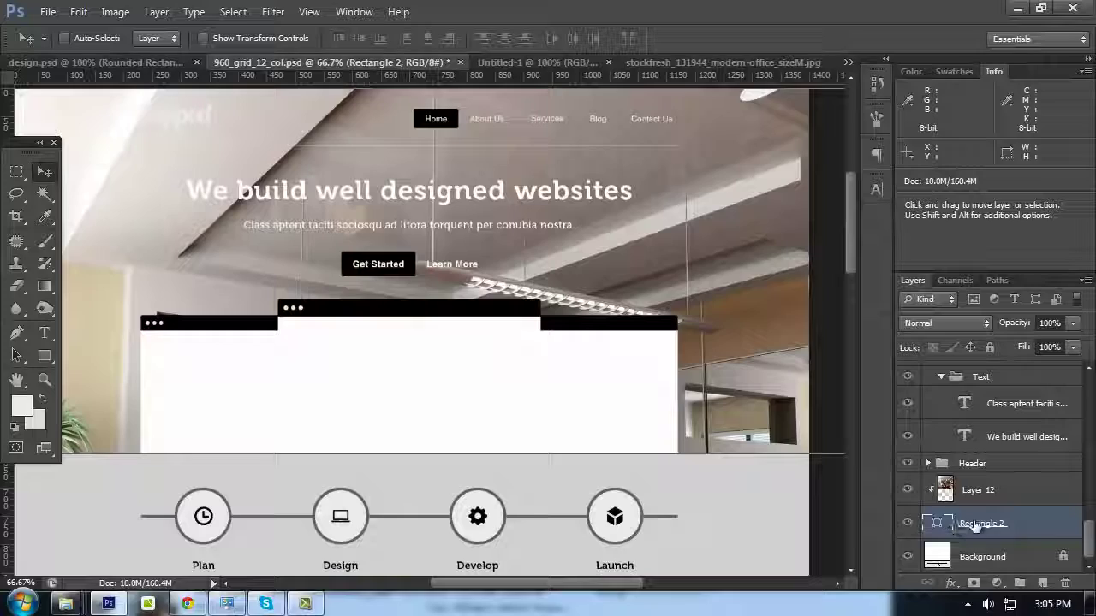
left_click_drag(675, 282, 531, 261)
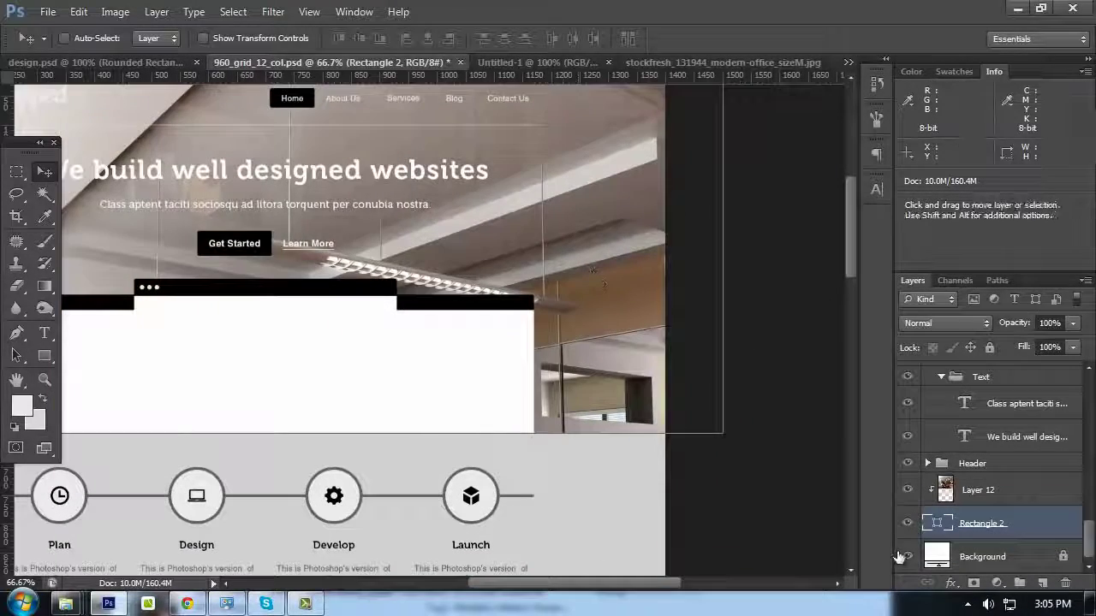
key("ctrl+t")
key("Escape")
left_click_drag(337, 202, 597, 275)
Scale the office photo on Layer 12 down to about 86% so that it spans exactly the page width
left_click(970, 493)
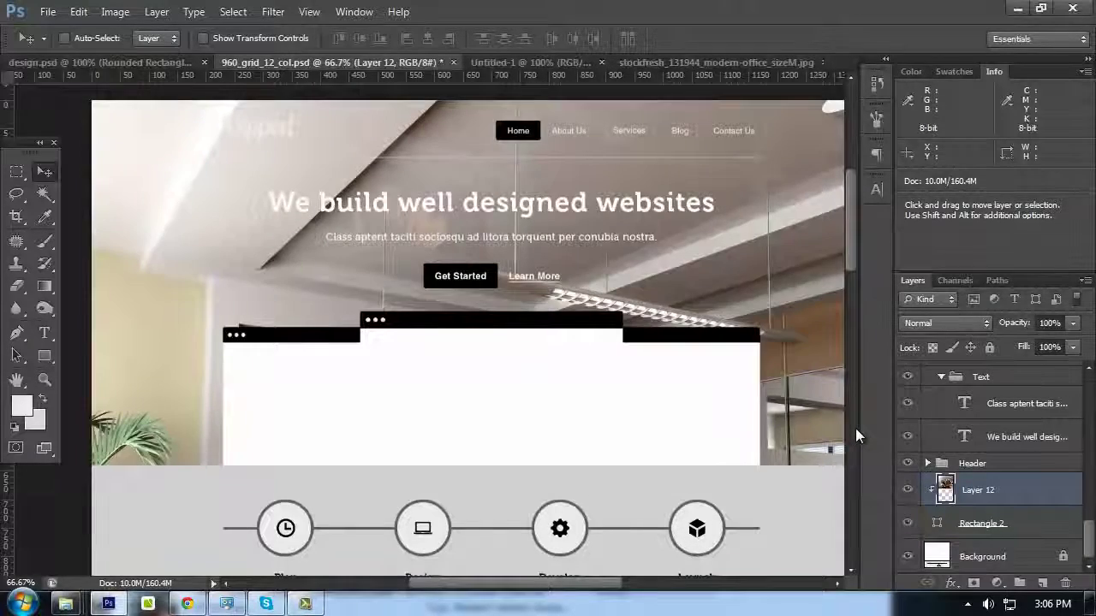
key("ctrl+minus")
key("ctrl+t")
scroll(506, 337, "down", 2)
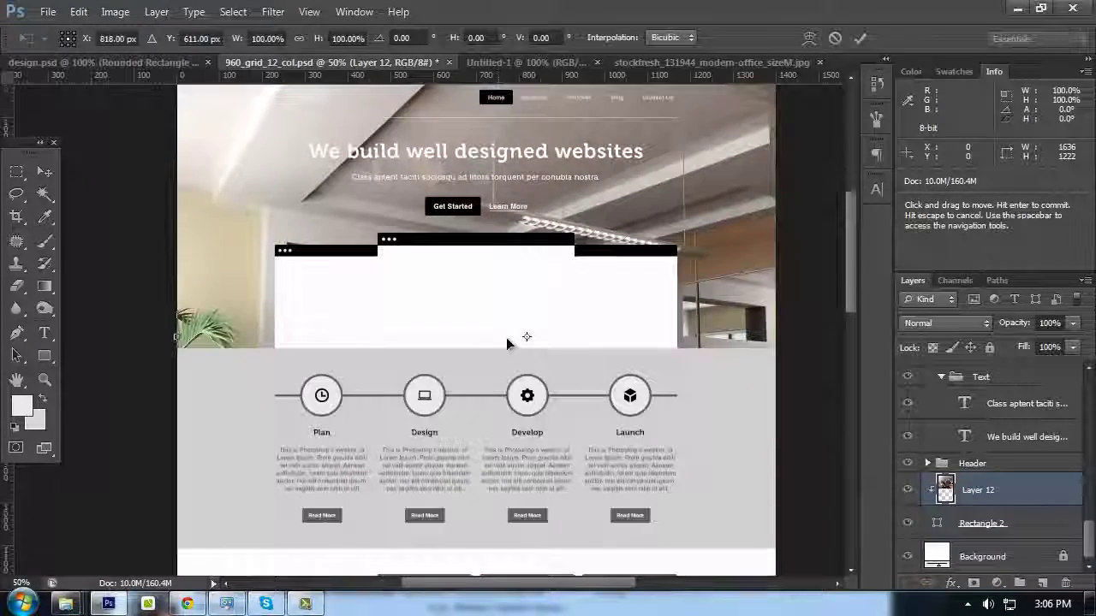
key("ctrl+minus")
key("ctrl+minus")
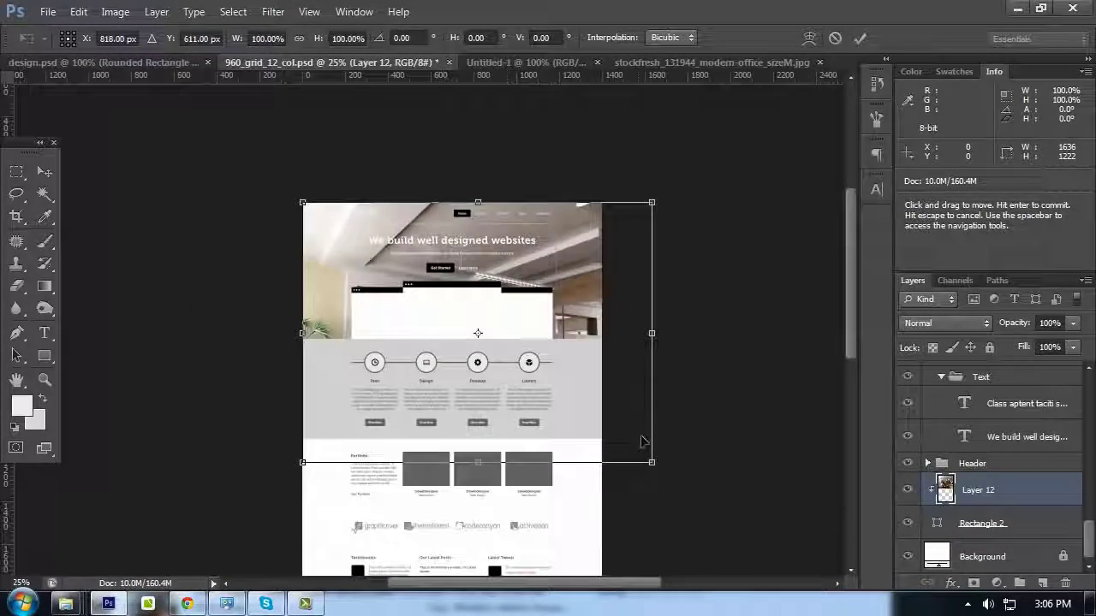
left_click_drag(652, 462, 629, 394)
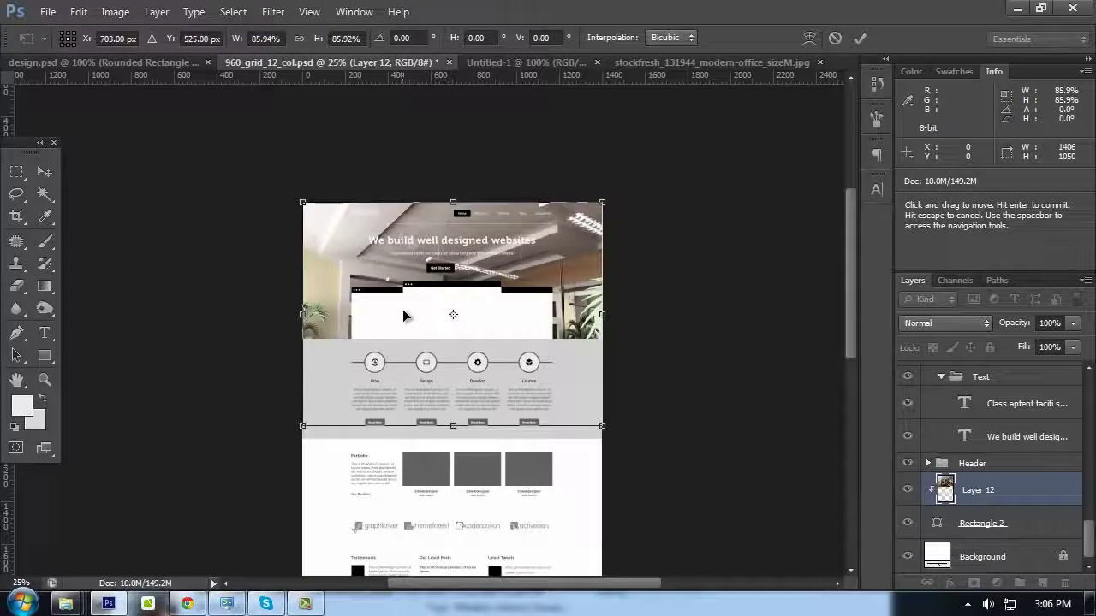
Move the office photo straight up to Y 161 px so the furniture fills the banner, and apply the transformation
left_click_drag(405, 316, 399, 239)
key("ctrl+plus")
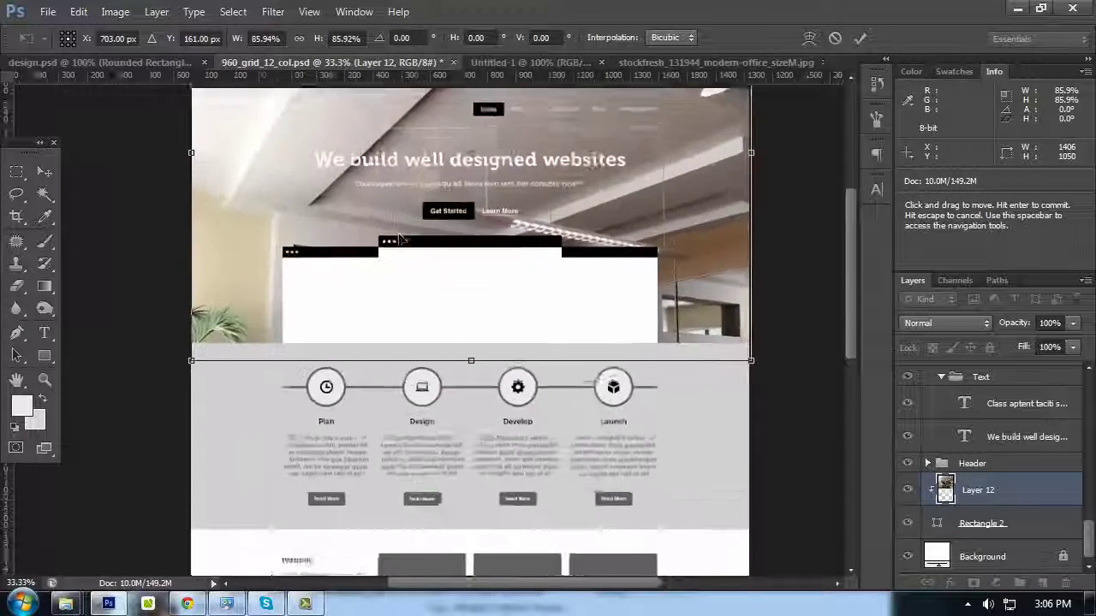
key("ctrl+plus")
key("ctrl+plus")
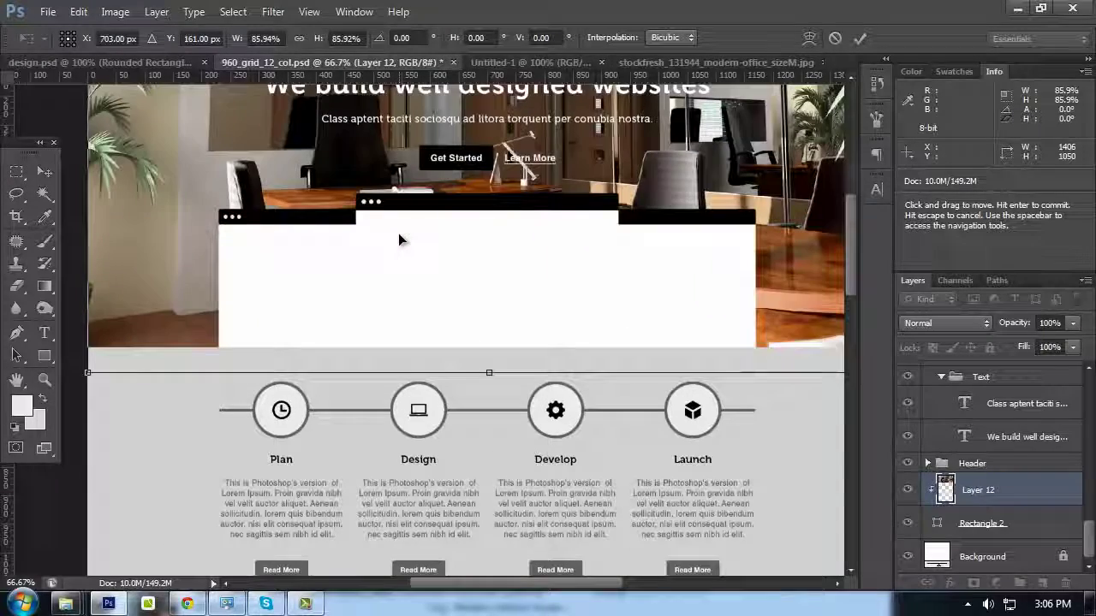
scroll(518, 292, "up", 4)
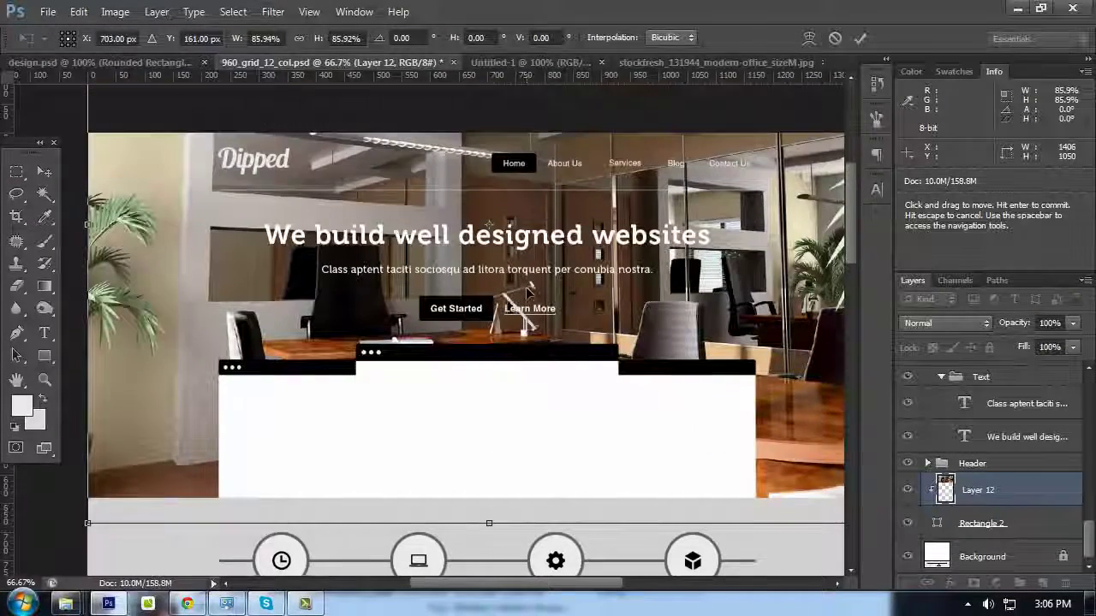
key("Return")
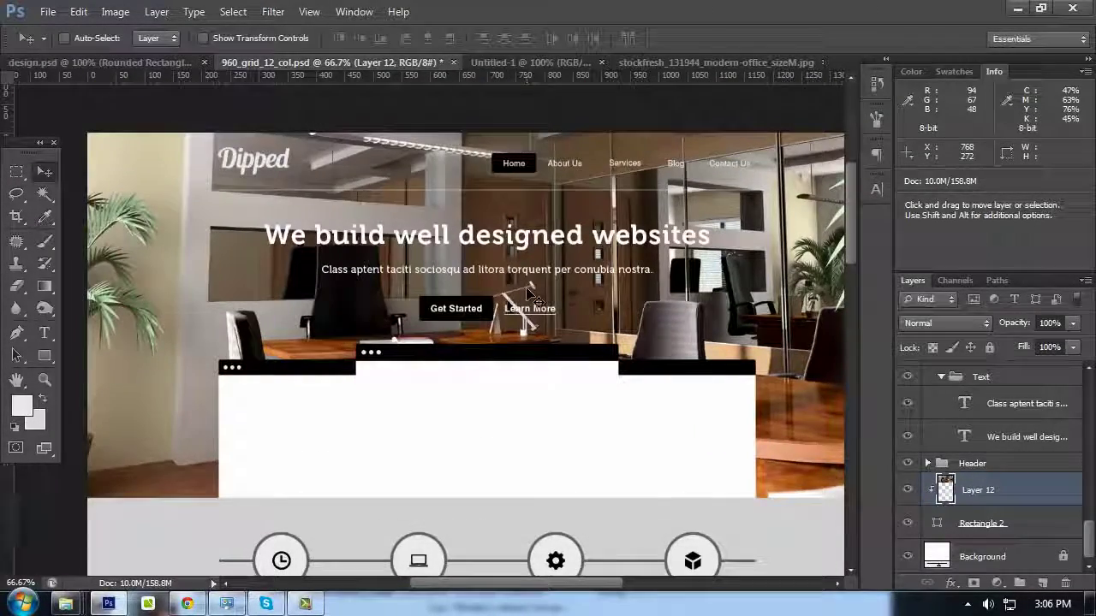
Hide the panels for a full view of the banner and nudge the office photo slightly downward
key("Tab")
left_click_drag(794, 210, 816, 203)
key("shift+Down")
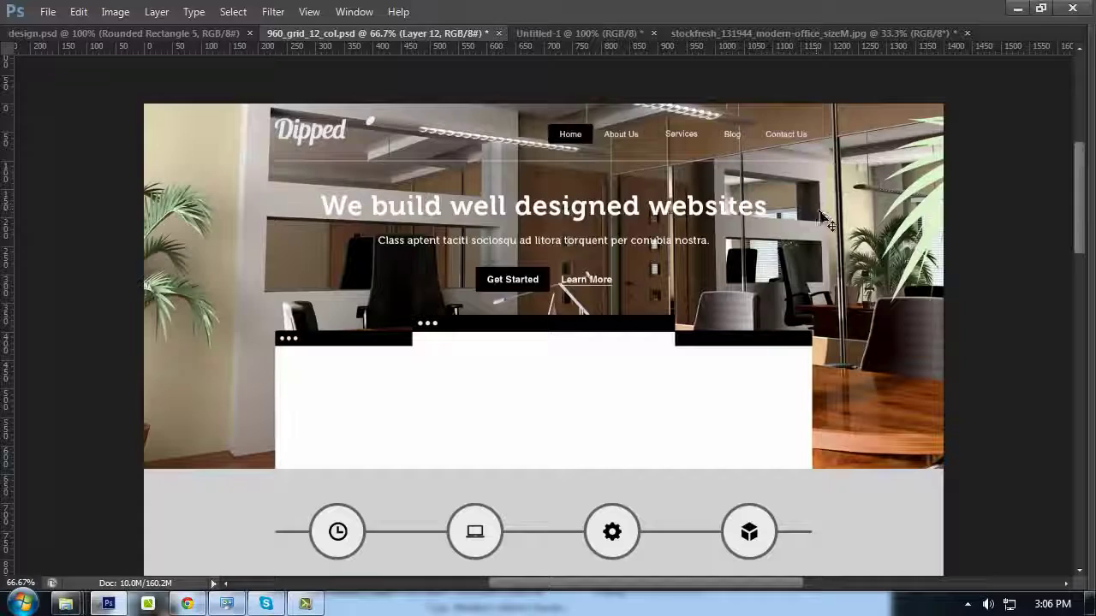
Examine how the office photo sits behind the banner, with the panels hidden and shown again
key("Tab")
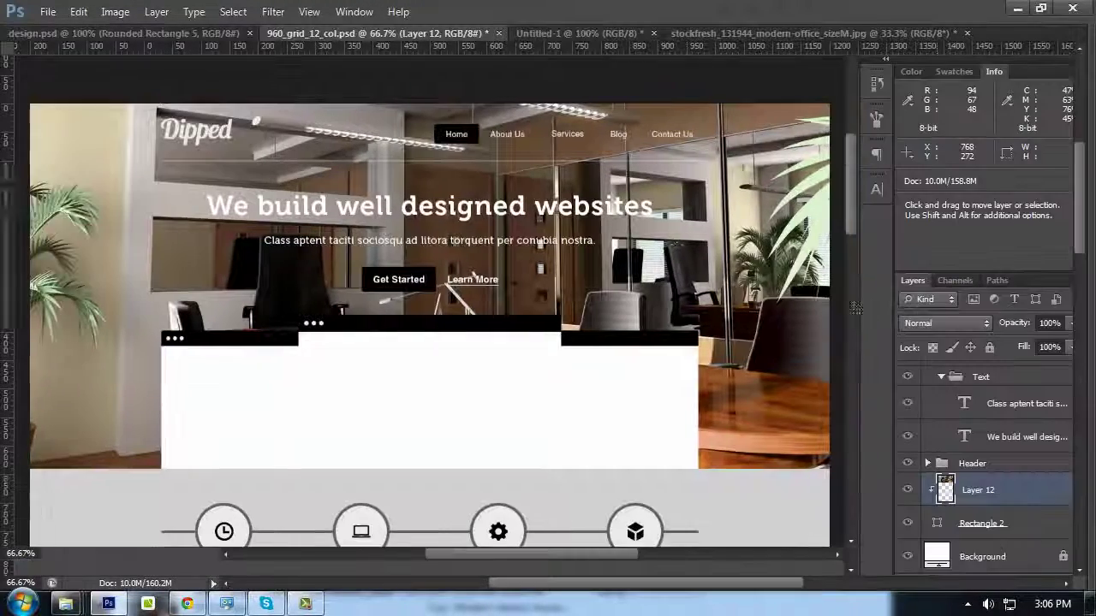
key("Tab")
key("Tab")
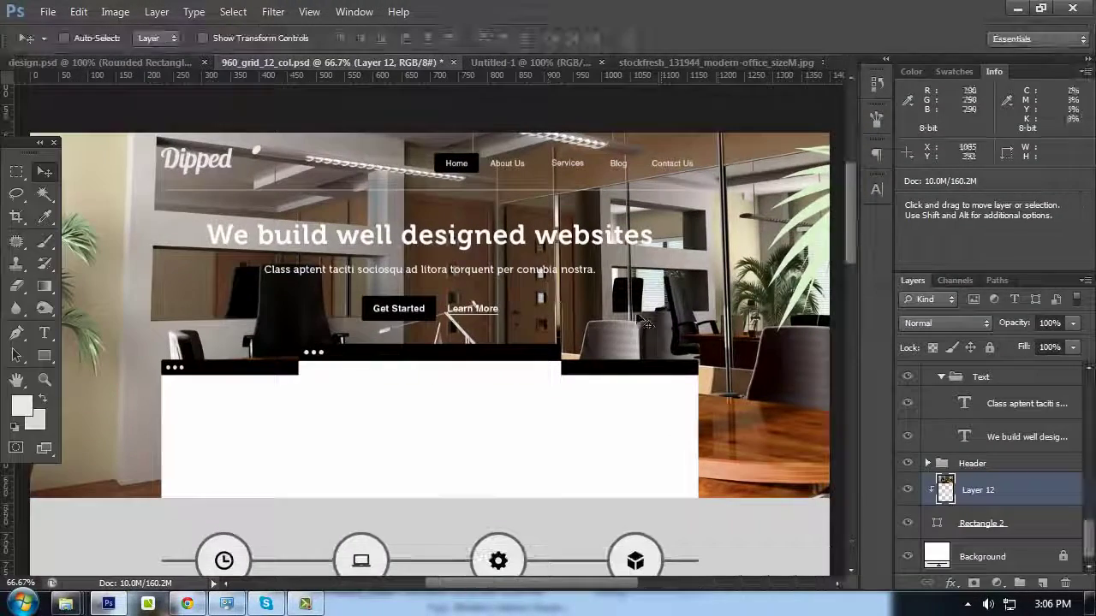
scroll(594, 330, "down", 1)
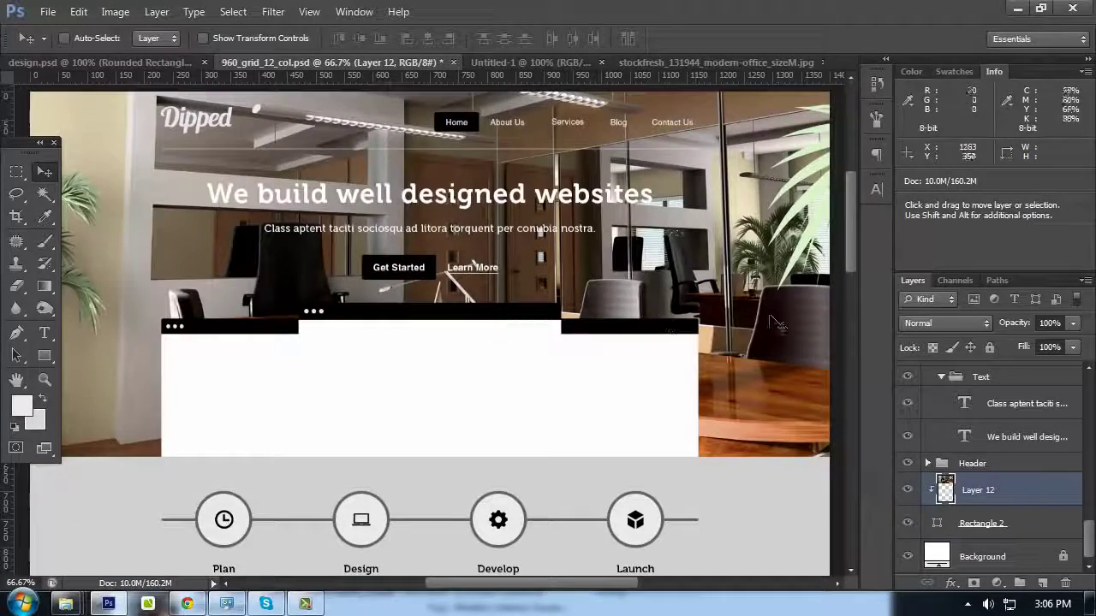
key("Tab")
key("Tab")
key("Tab")
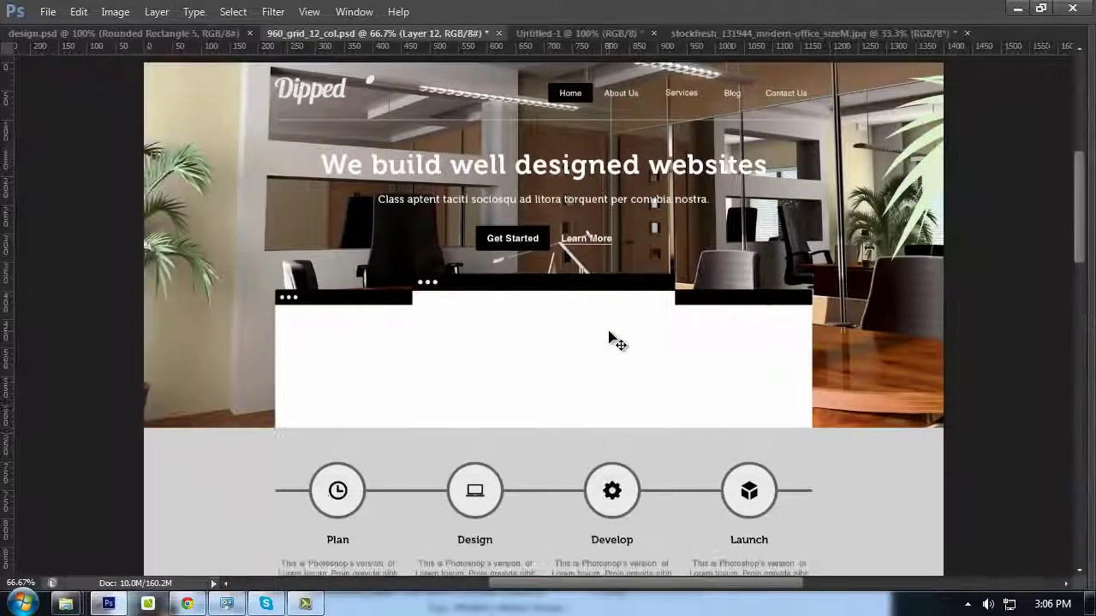
key("Tab")
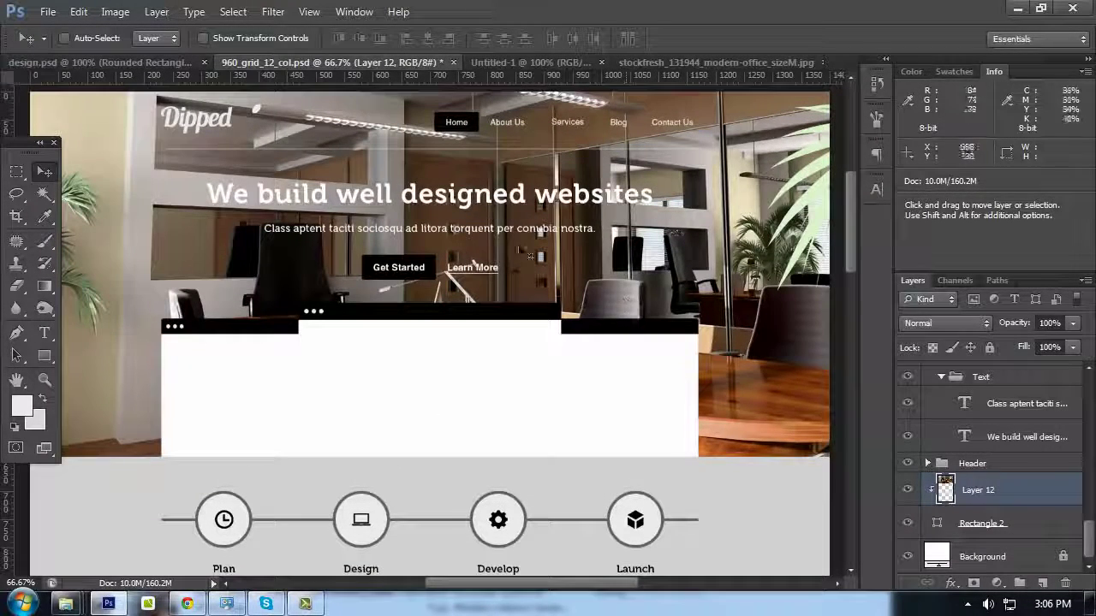
Apply a Field Blur of 10 px to the office photo on Layer 12
left_click(273, 11)
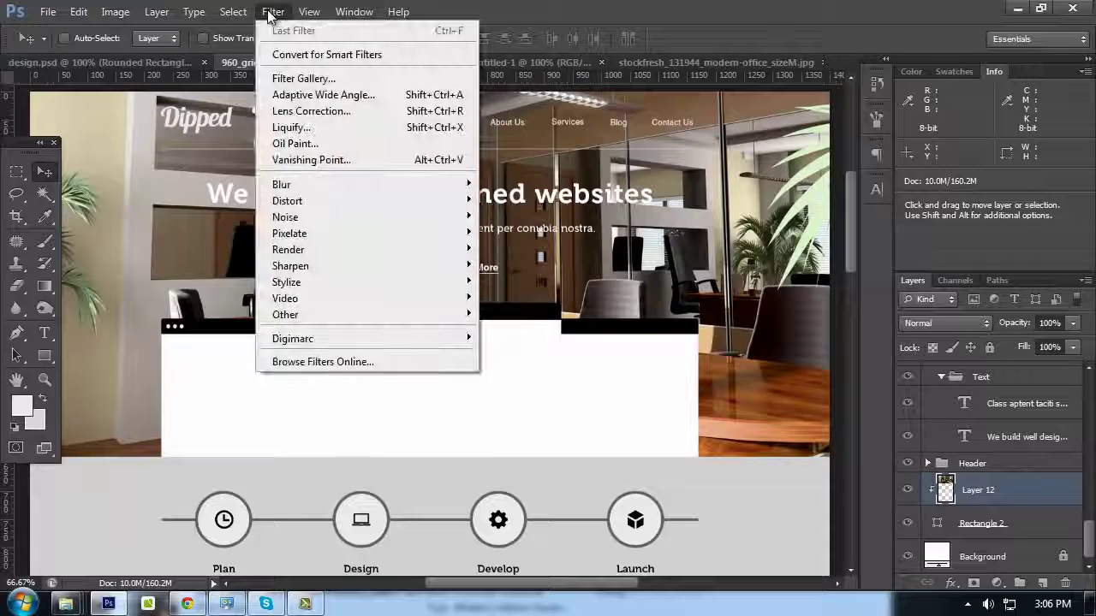
mouse_move(326, 187)
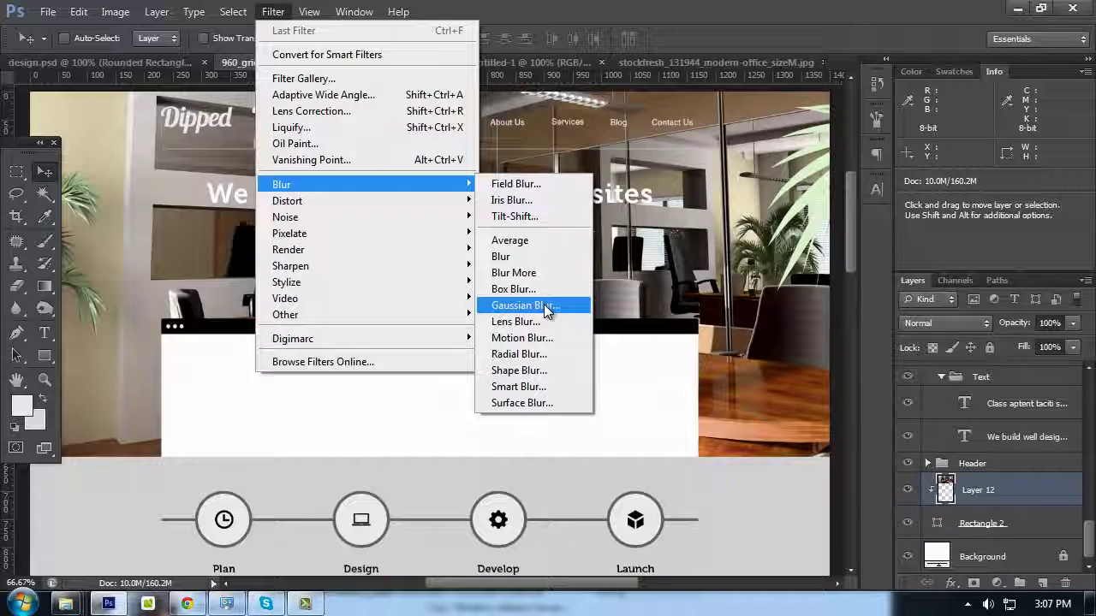
left_click(528, 185)
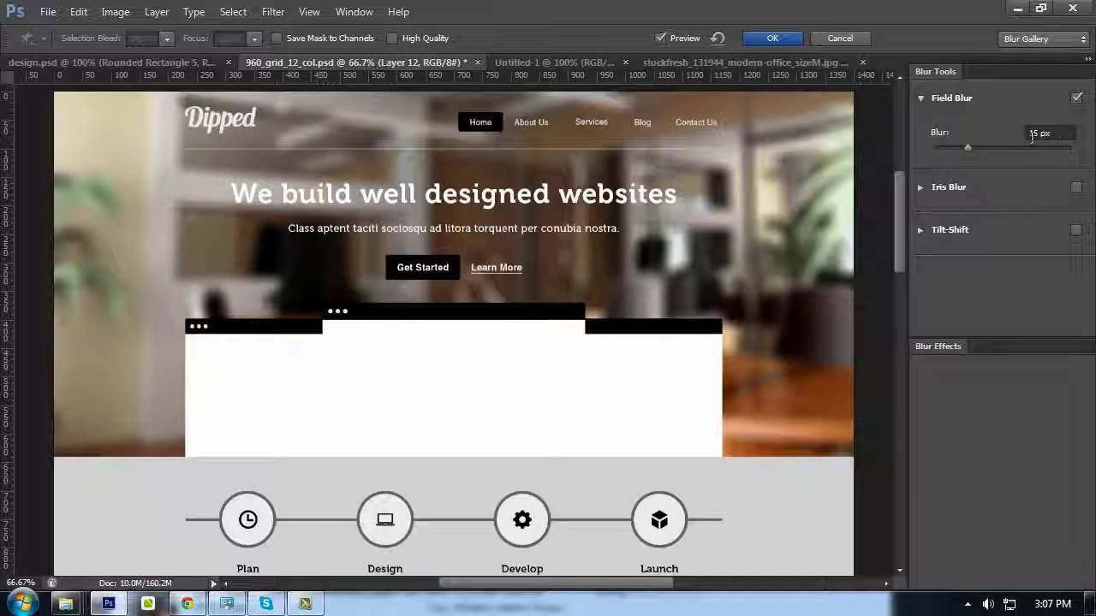
left_click(1033, 134)
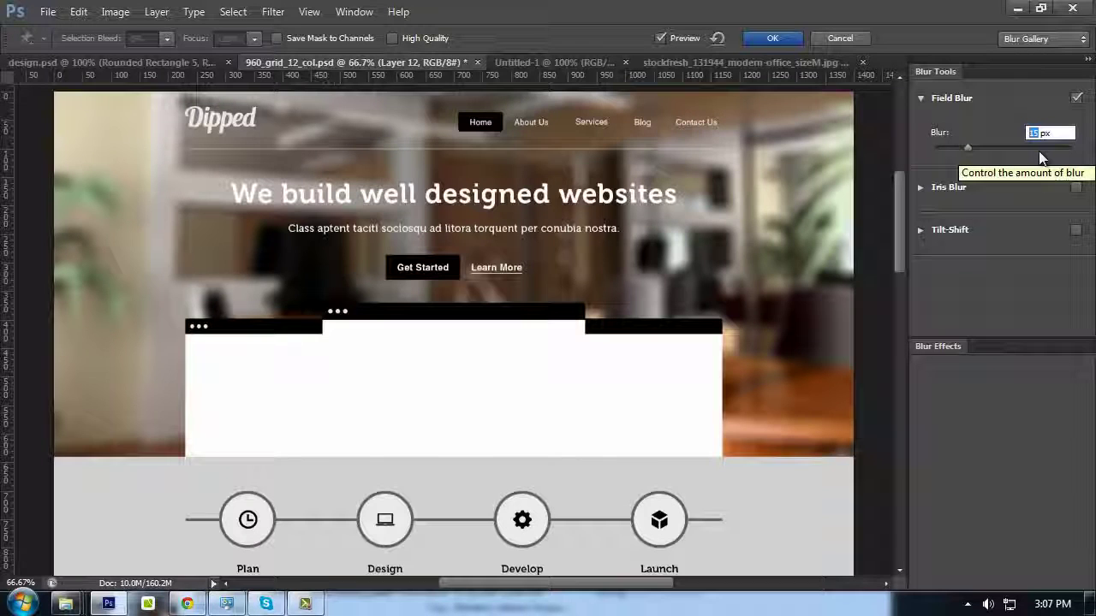
type("10")
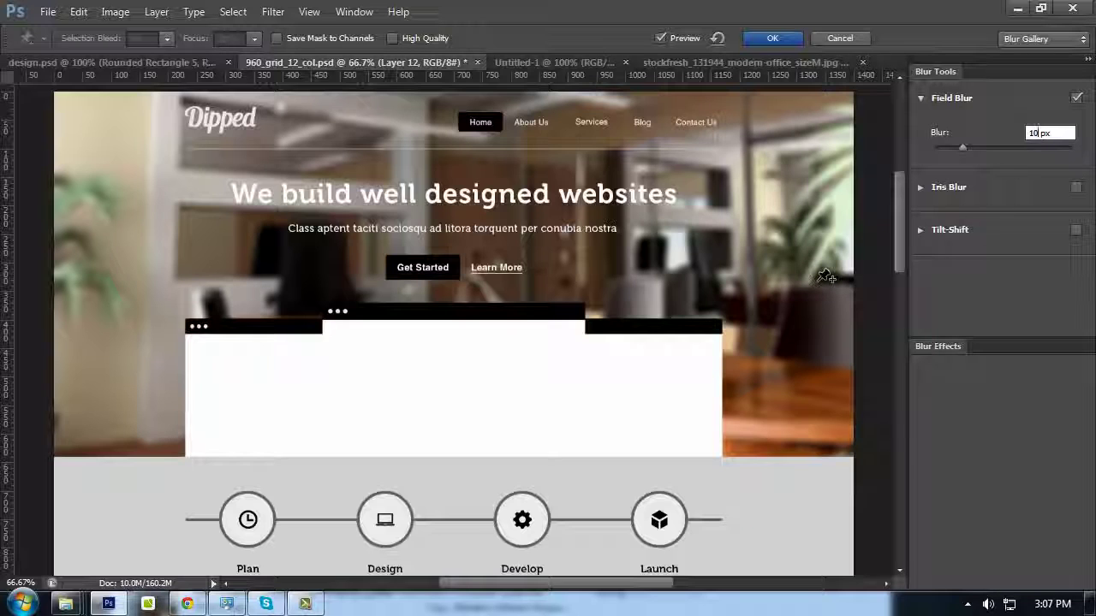
key("Return")
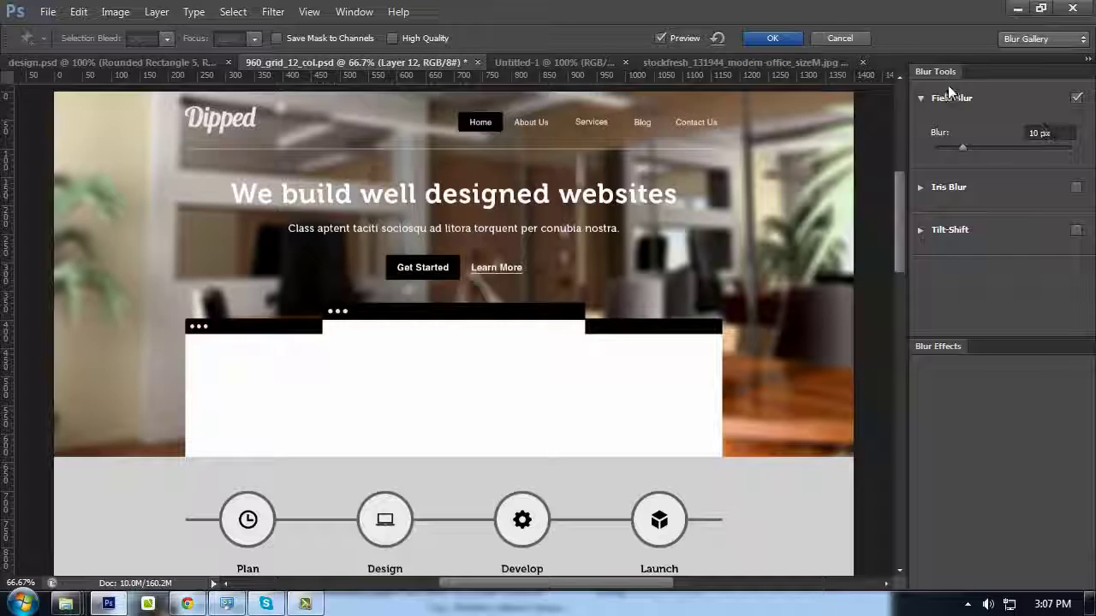
left_click(772, 36)
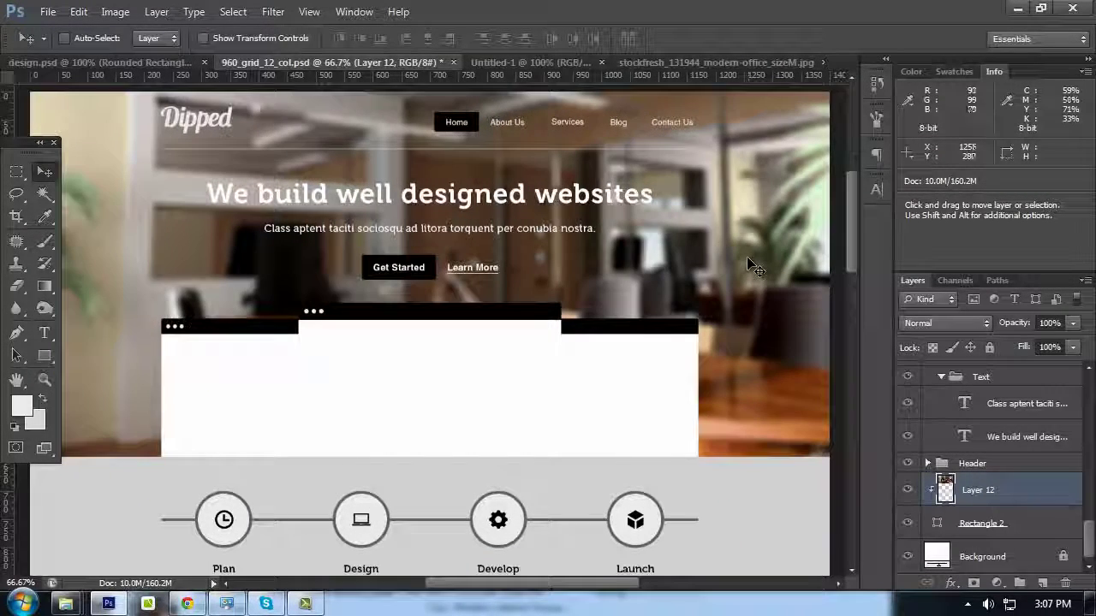
Check the blurred banner photo and the legibility of its text at 100% and 66.67% zoom, without the panels
key("ctrl+plus")
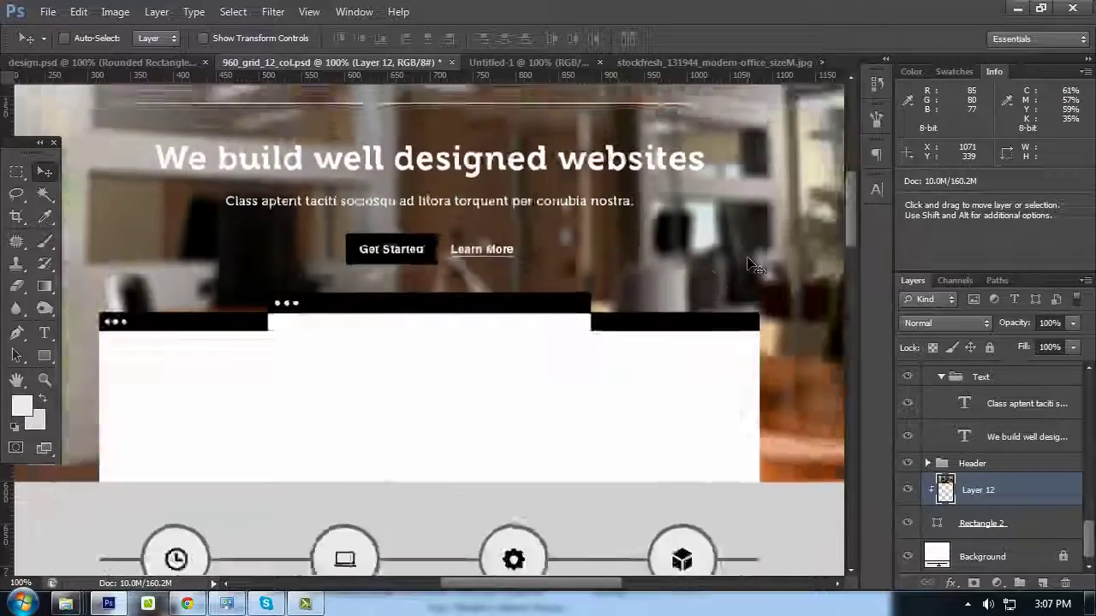
key("ctrl+minus")
key("Tab")
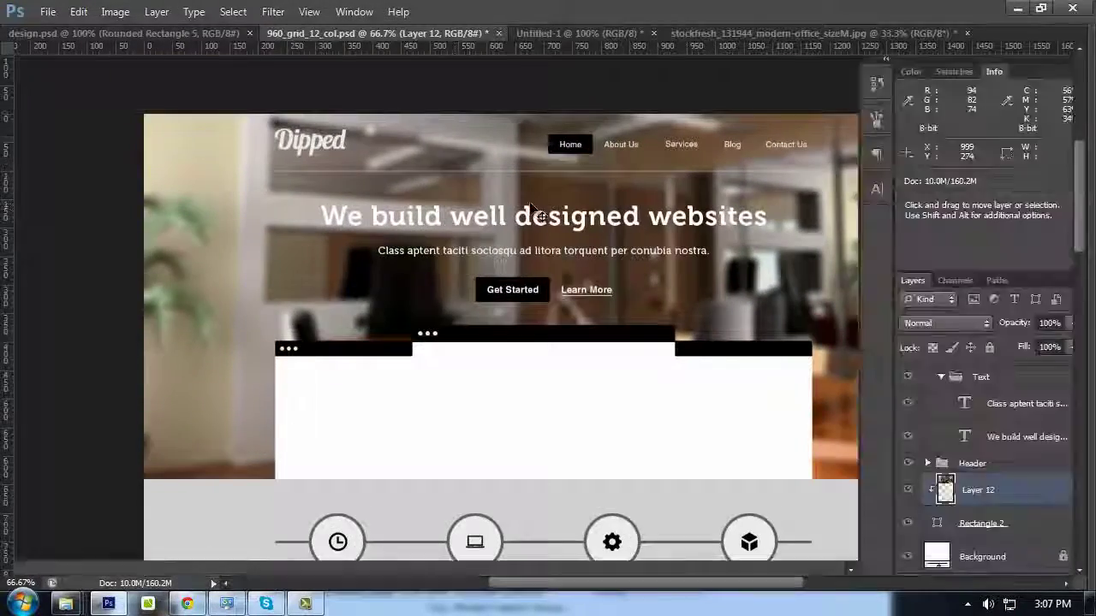
key("ctrl+1")
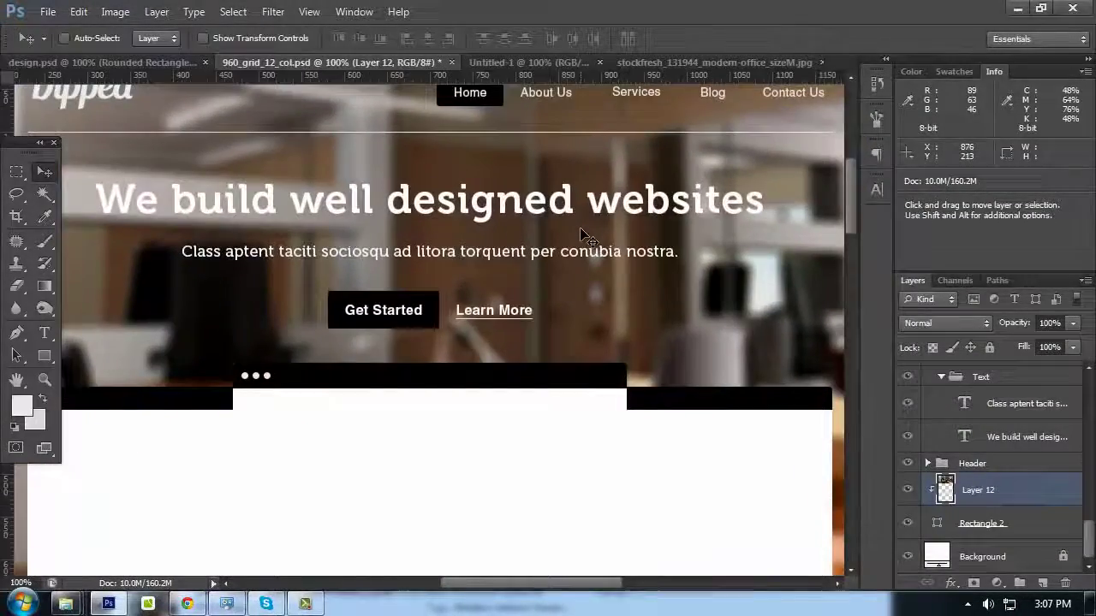
key("Tab")
left_click_drag(289, 206, 510, 276)
key("ctrl+minus")
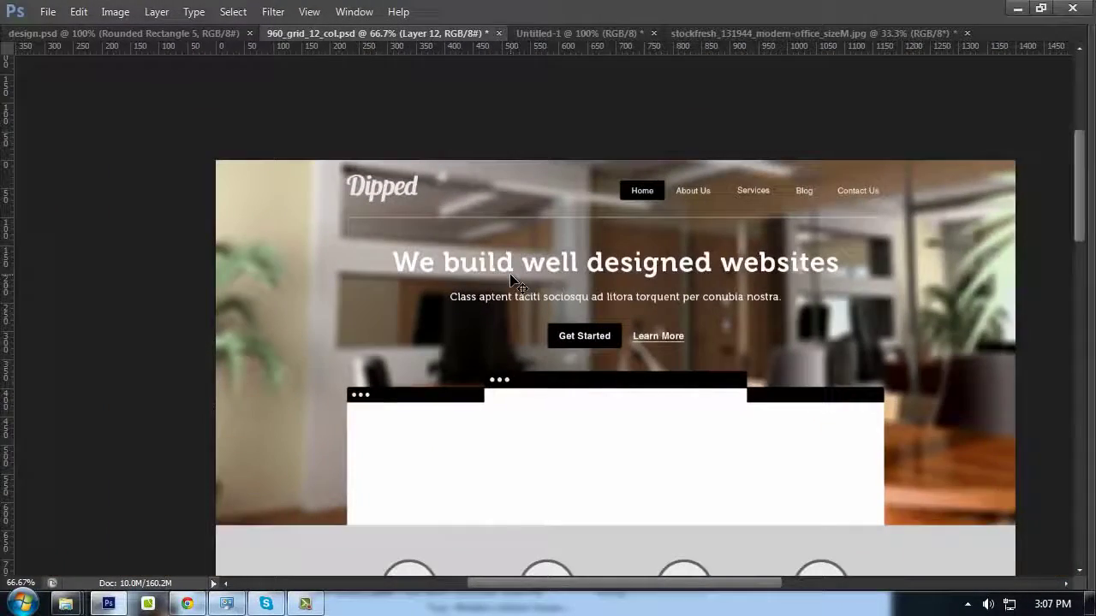
key("Tab")
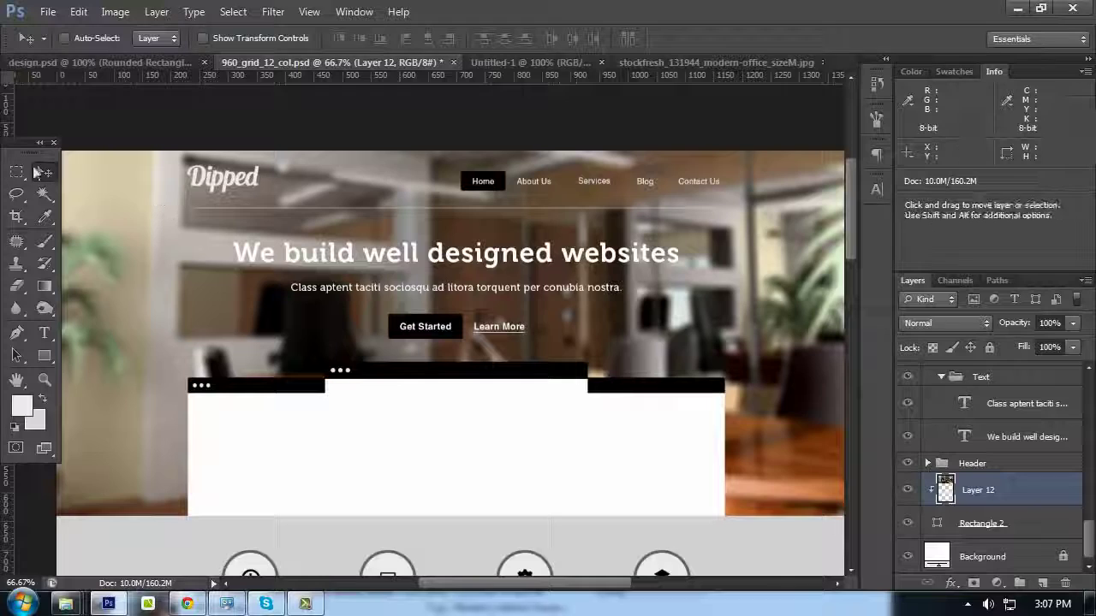
scroll(263, 253, "down", 1)
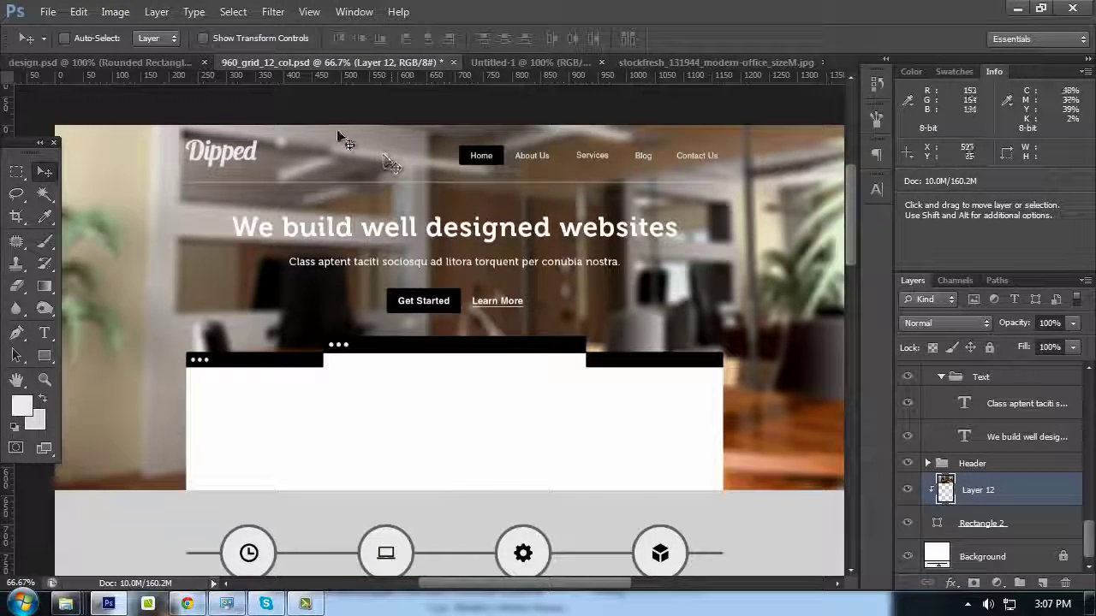
Darken the office photo with a Levels adjustment, setting the black input level to 10 and keeping the midtones at 1.00
left_click(128, 14)
mouse_move(160, 54)
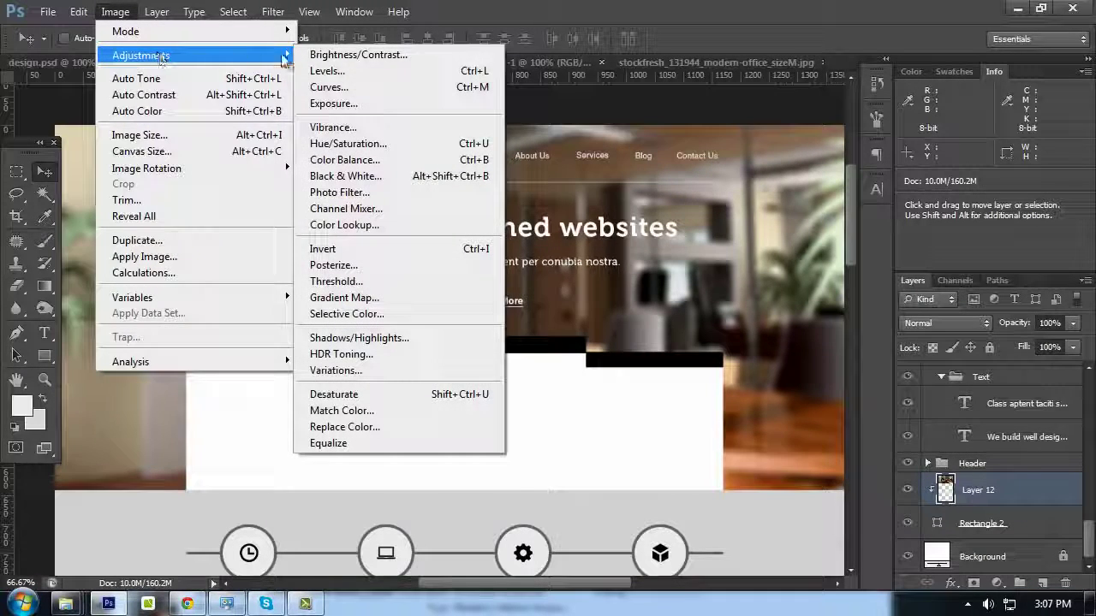
left_click(338, 71)
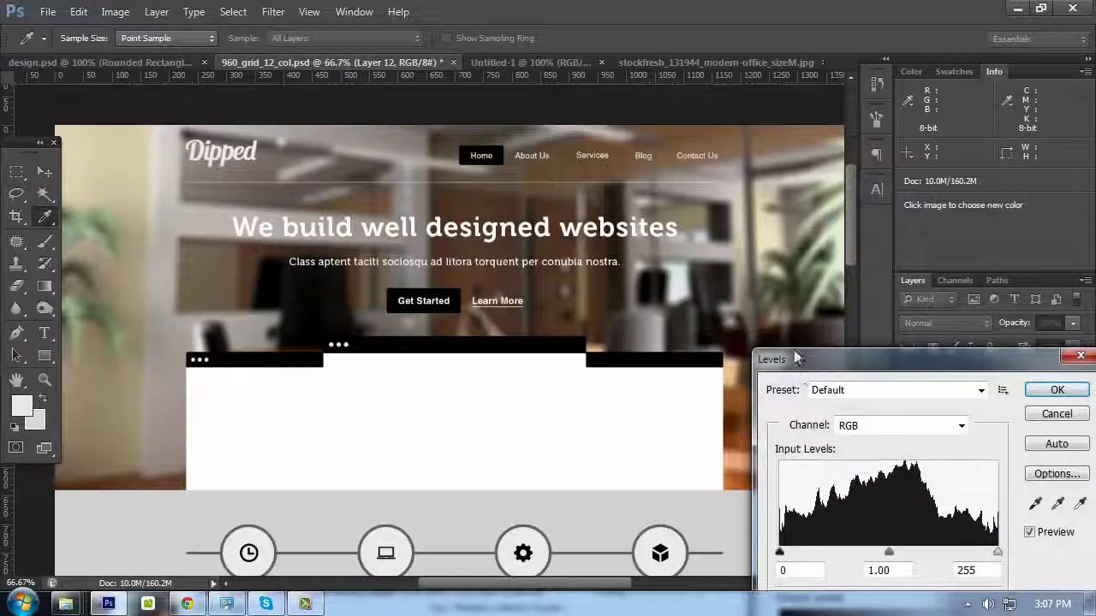
left_click_drag(794, 351, 714, 206)
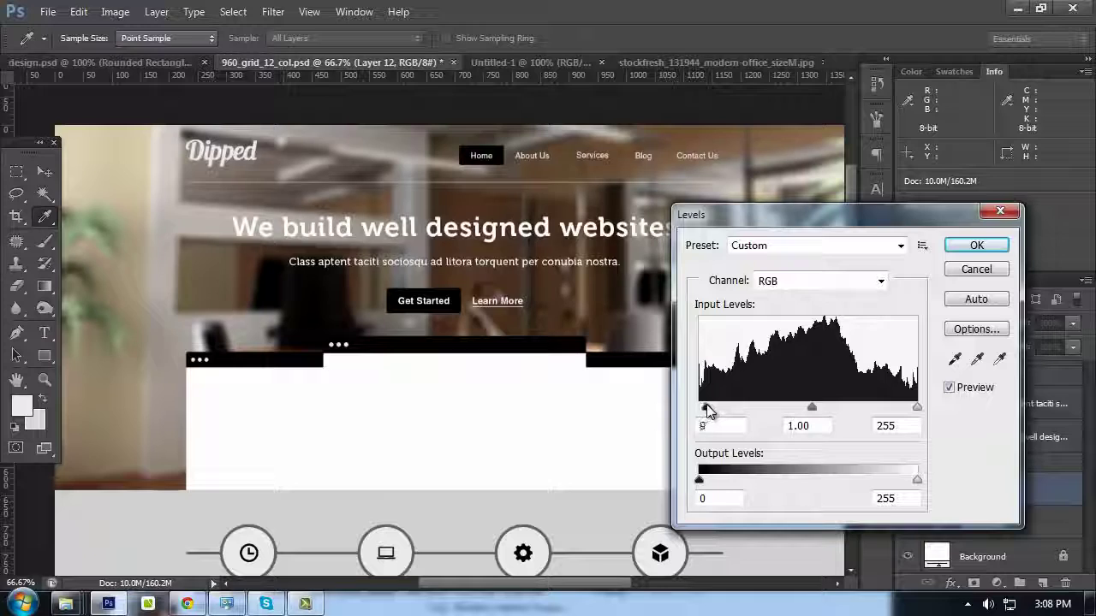
left_click_drag(707, 411, 711, 409)
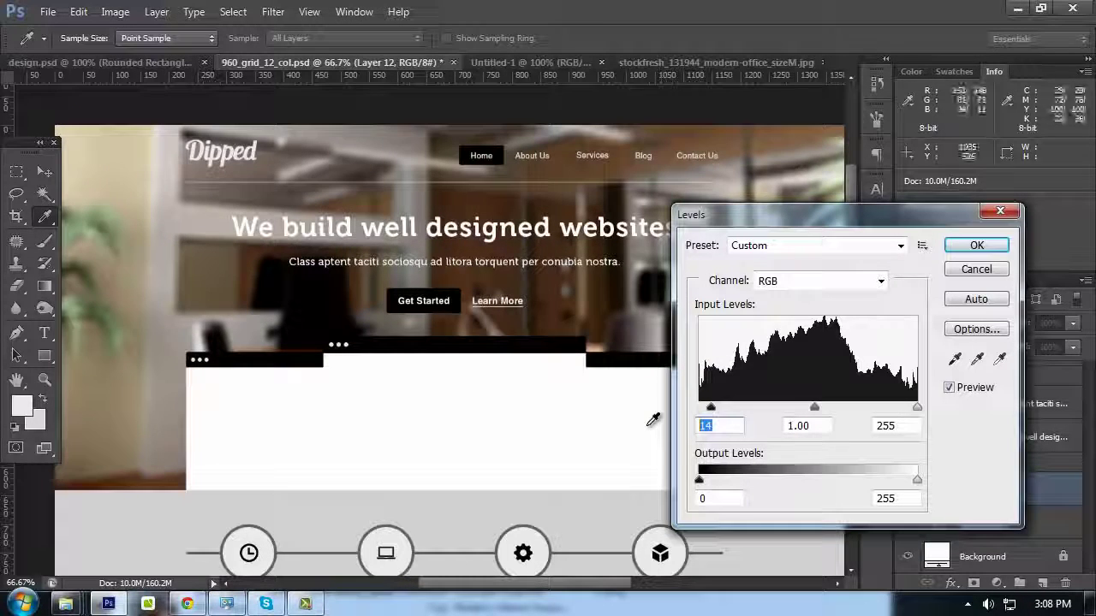
type("10")
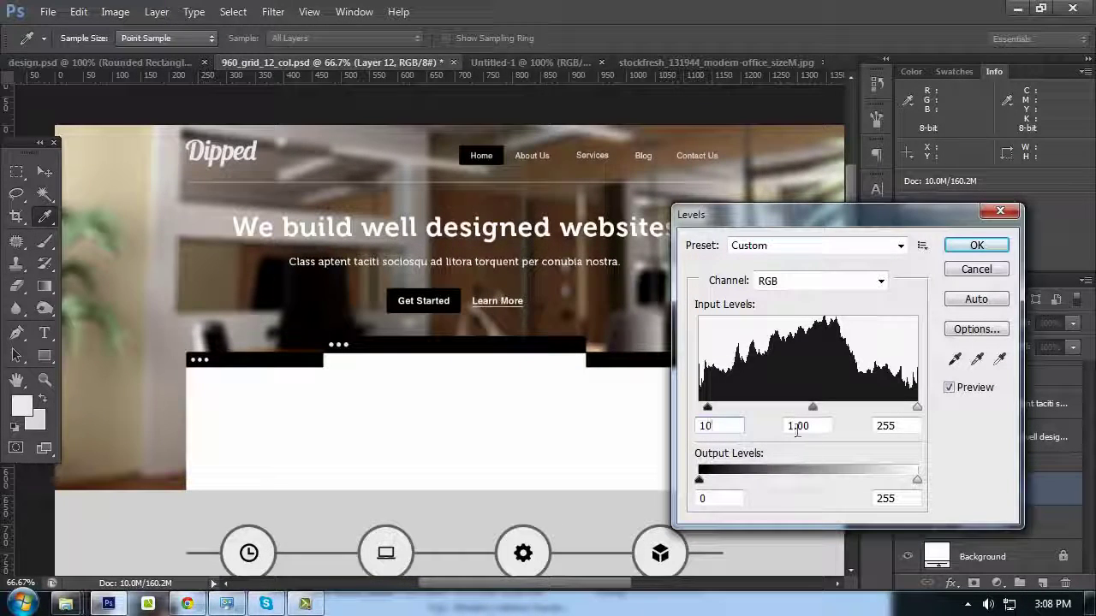
left_click_drag(811, 409, 815, 408)
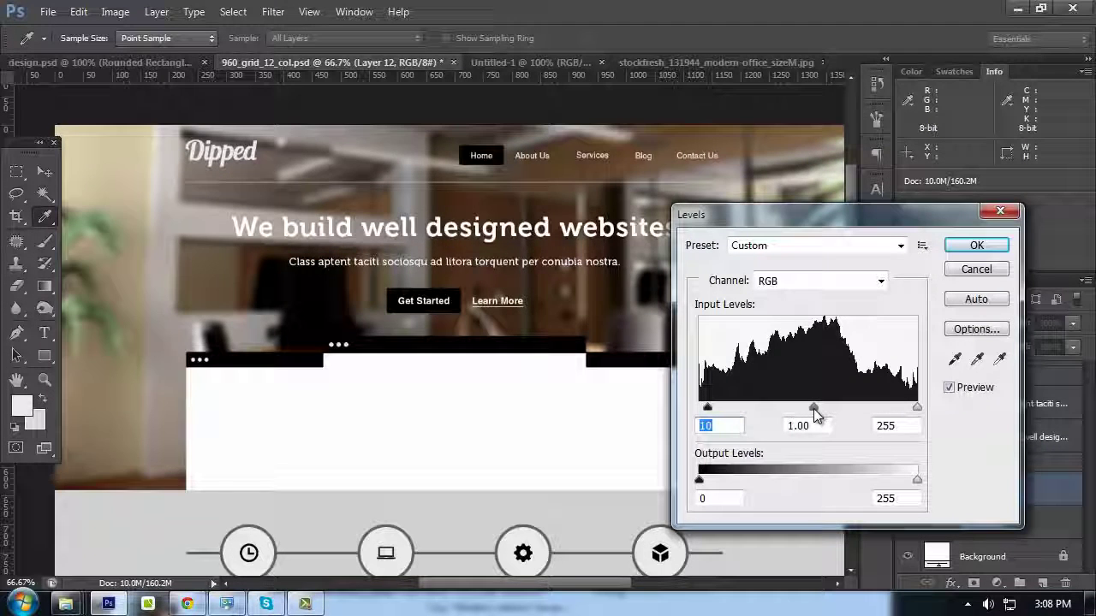
key("Tab")
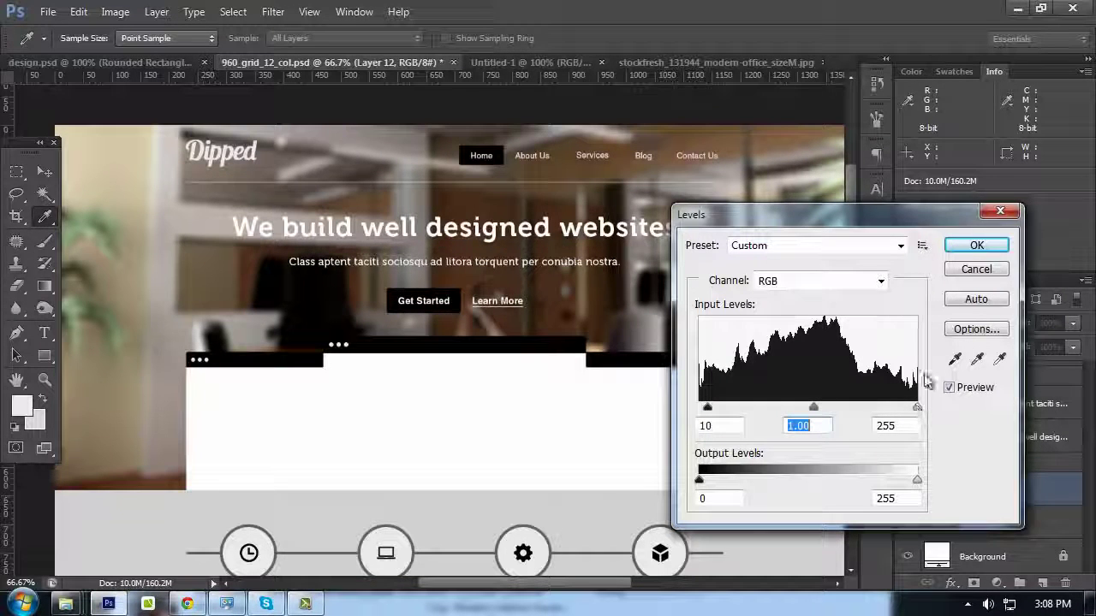
left_click(976, 248)
key("v")
Start a Photo Filter adjustment on the office photo and choose the Underwater filter
scroll(741, 271, "down", 2)
scroll(742, 271, "up", 3)
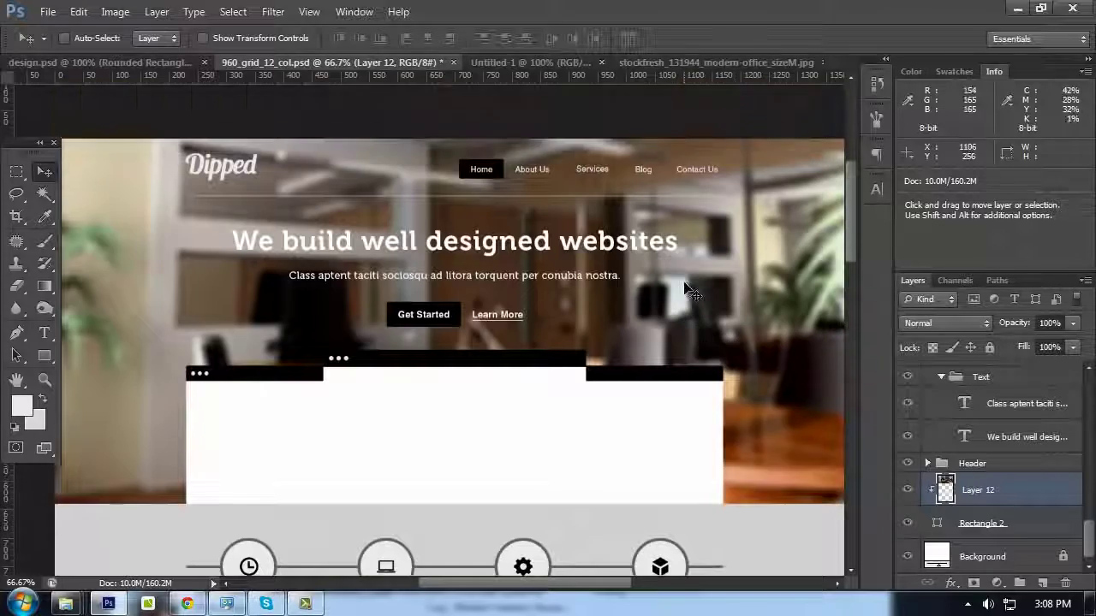
left_click(120, 15)
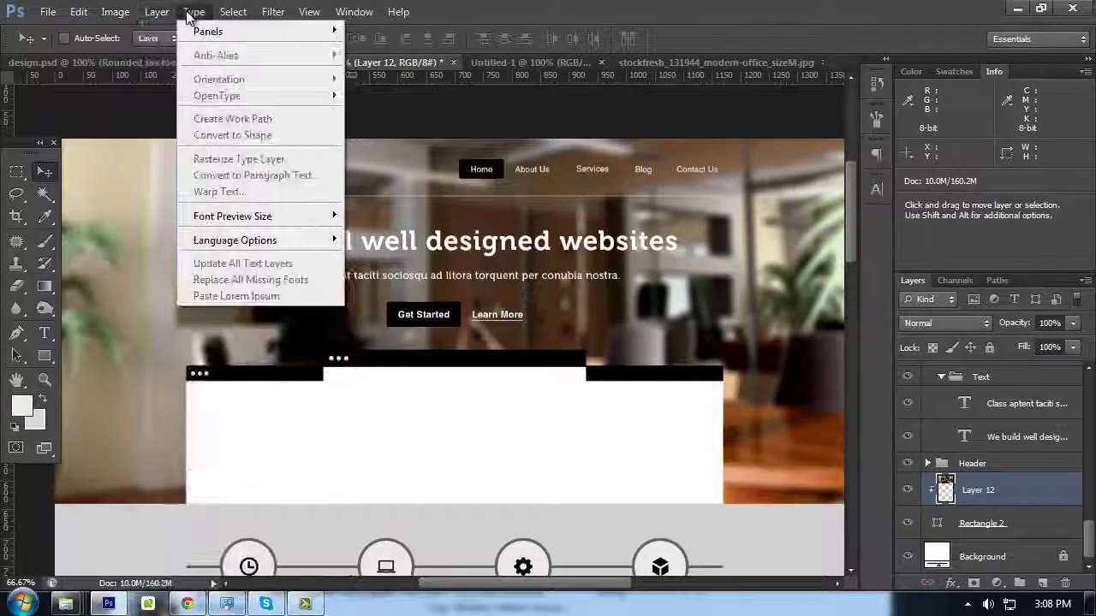
left_click(194, 11)
left_click(236, 16)
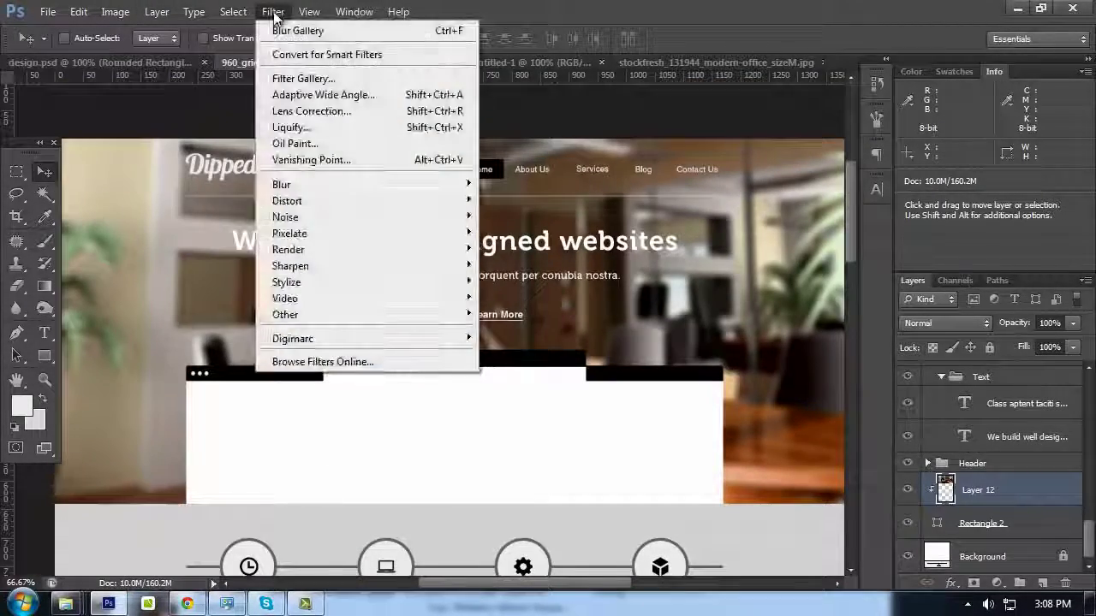
mouse_move(114, 11)
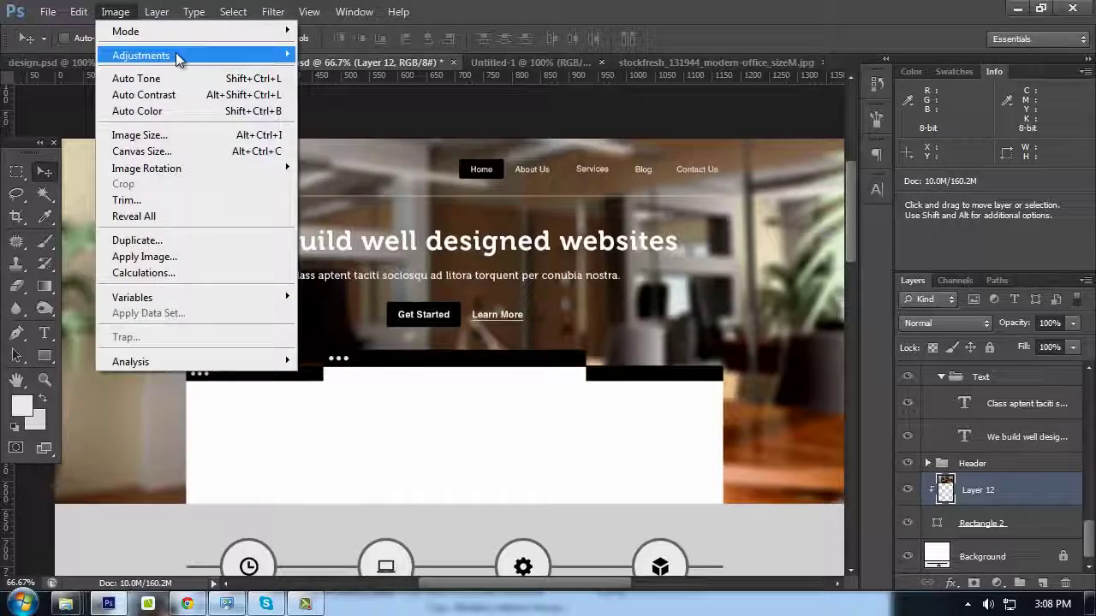
mouse_move(175, 52)
left_click(363, 192)
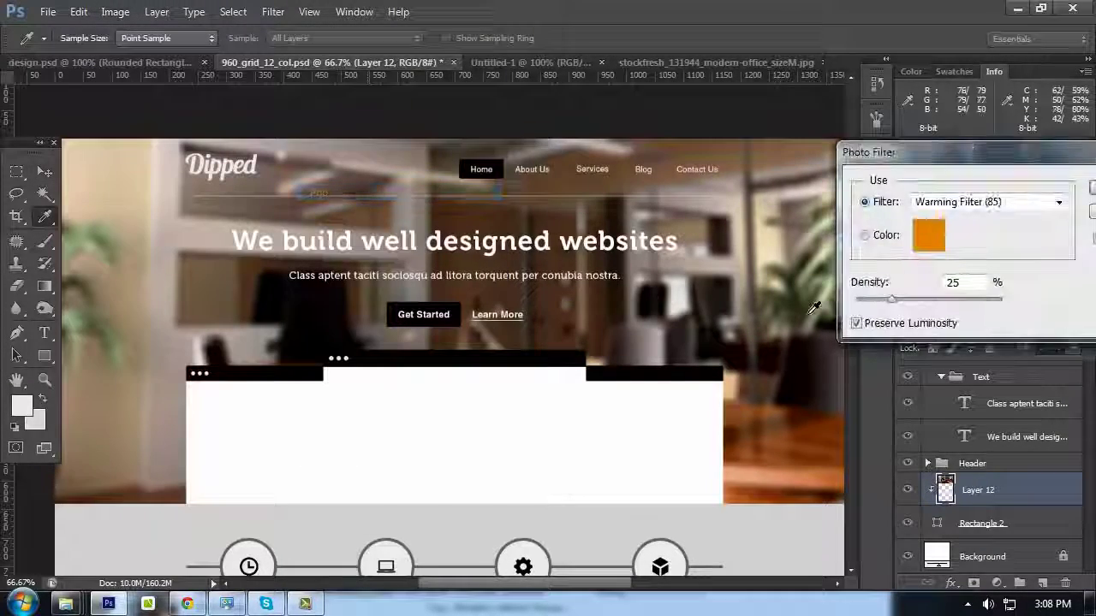
left_click(979, 201)
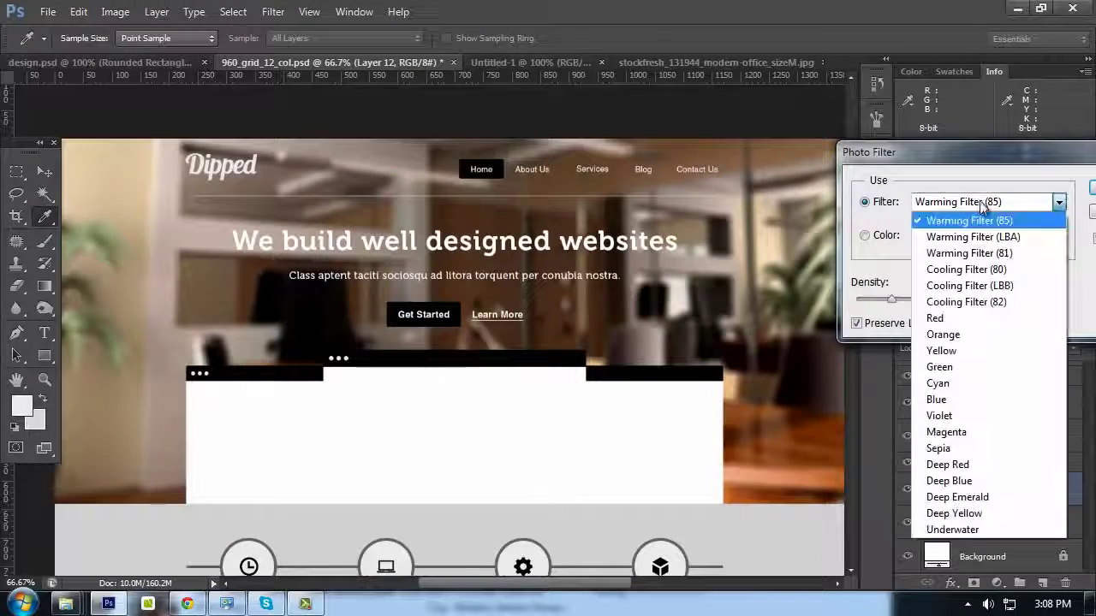
left_click(962, 530)
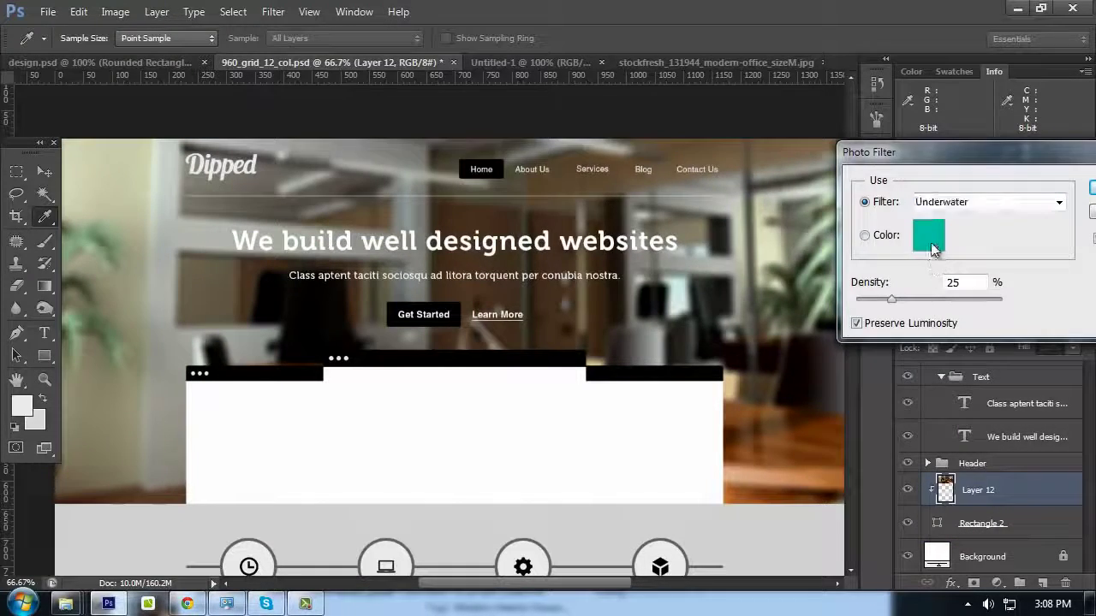
Set the Photo Filter colour to black (000000) with 60% density and apply it to the office photo
left_click(929, 234)
left_click_drag(710, 297, 460, 435)
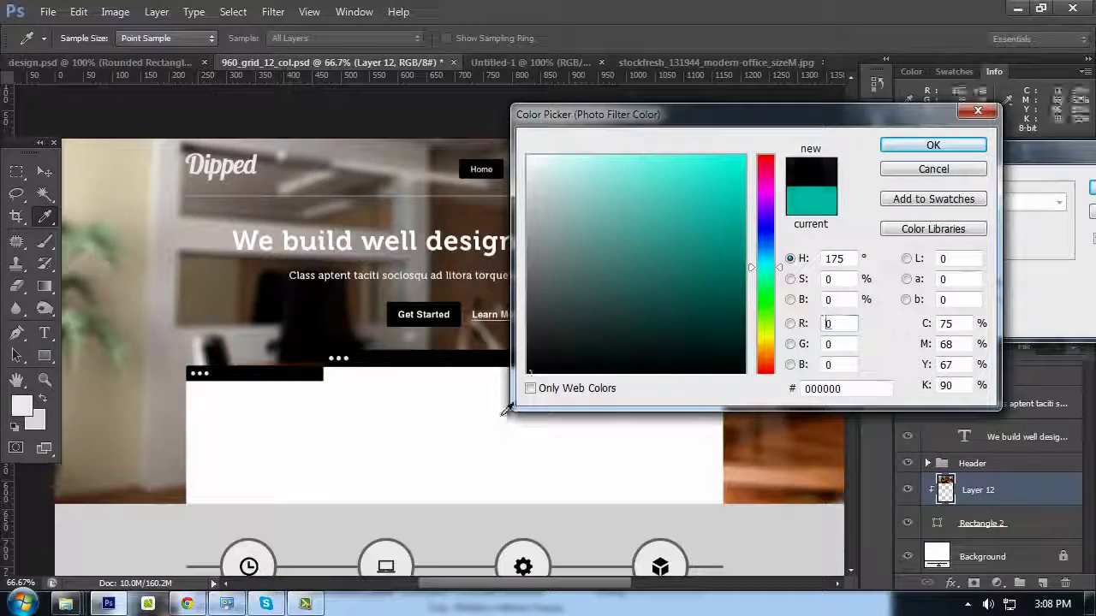
left_click(903, 144)
left_click_drag(901, 153, 604, 115)
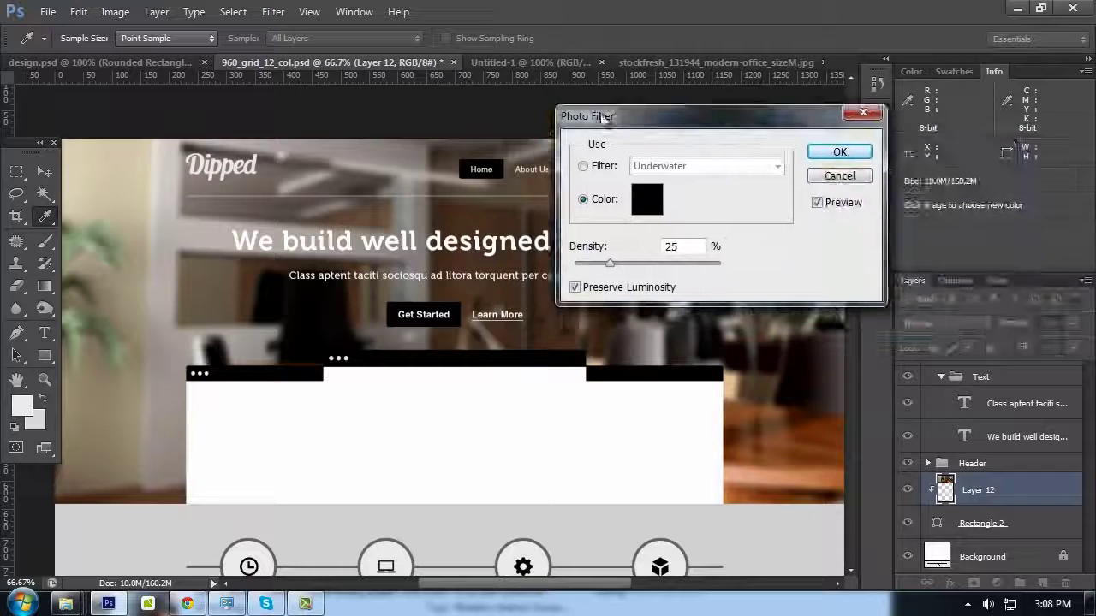
left_click_drag(605, 268, 636, 253)
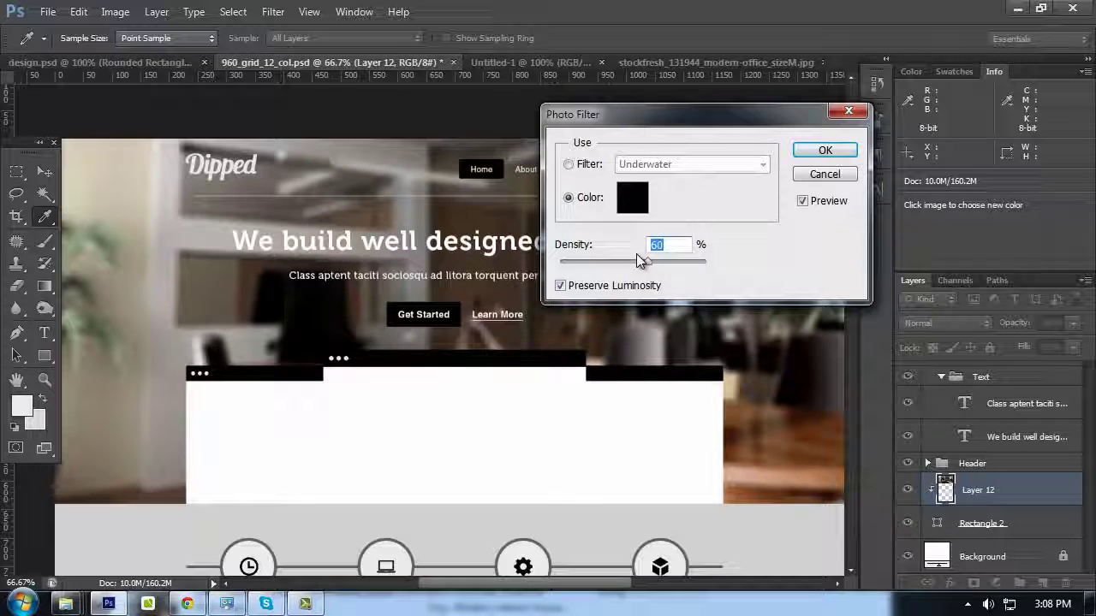
key("Return")
key("v")
scroll(647, 261, "down", 2)
scroll(646, 261, "down", 1)
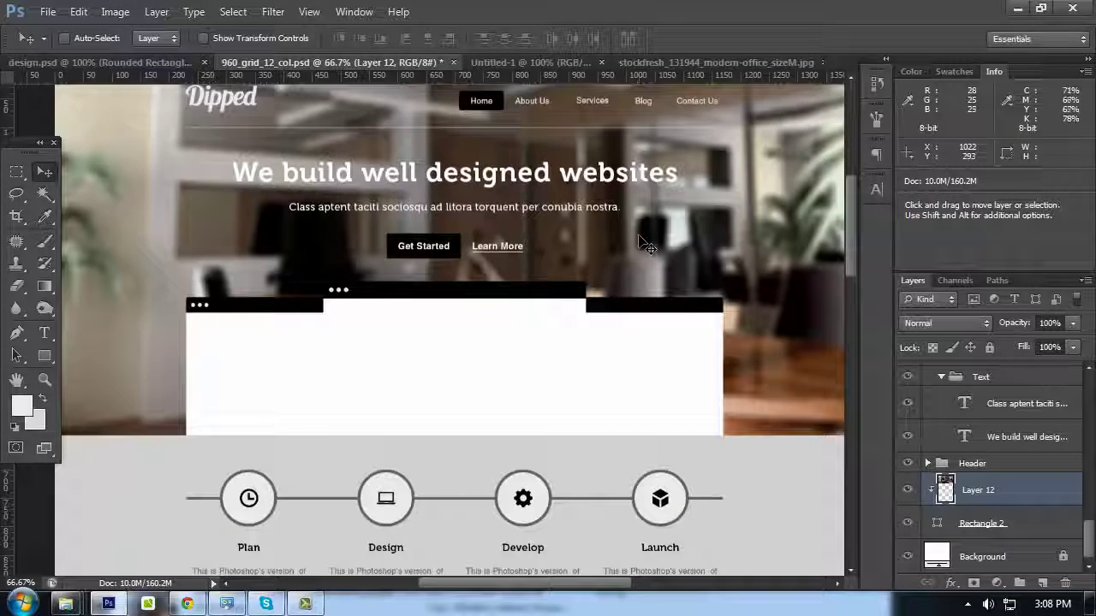
scroll(642, 253, "up", 4)
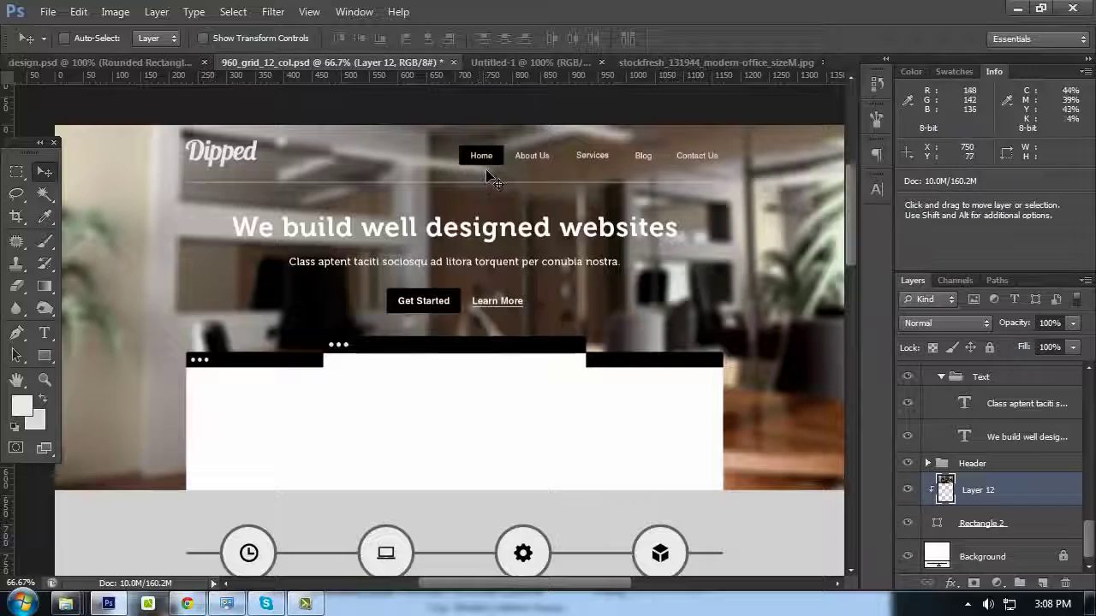
Apply a Curves adjustment to the office photo, mapping shadow input 70 to output 59 and lifting the highlights slightly
scroll(492, 177, "down", 2)
left_click(115, 11)
mouse_move(147, 57)
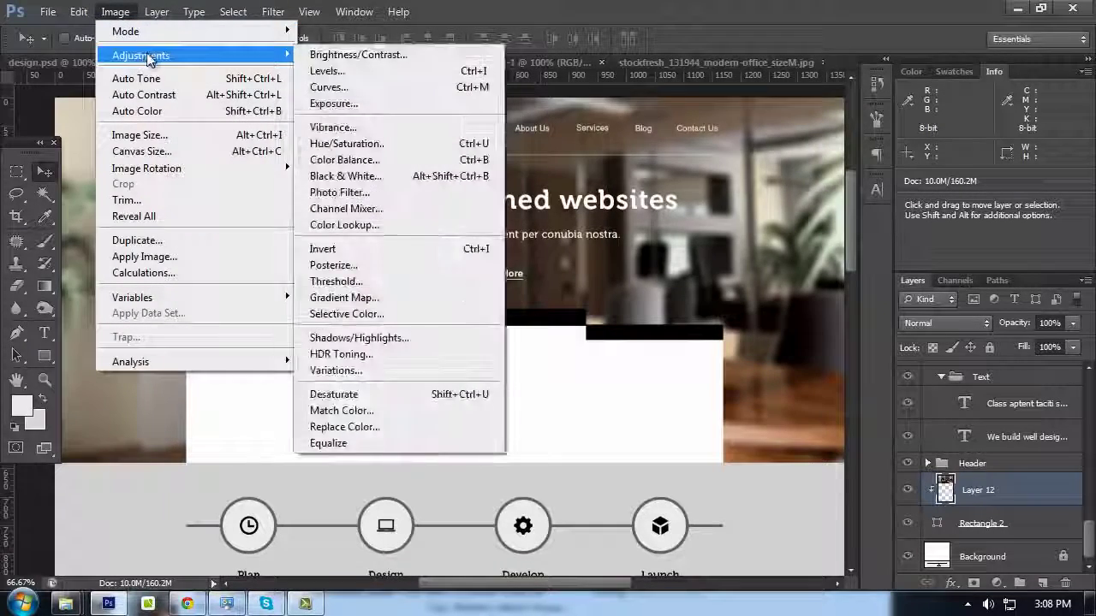
left_click(353, 89)
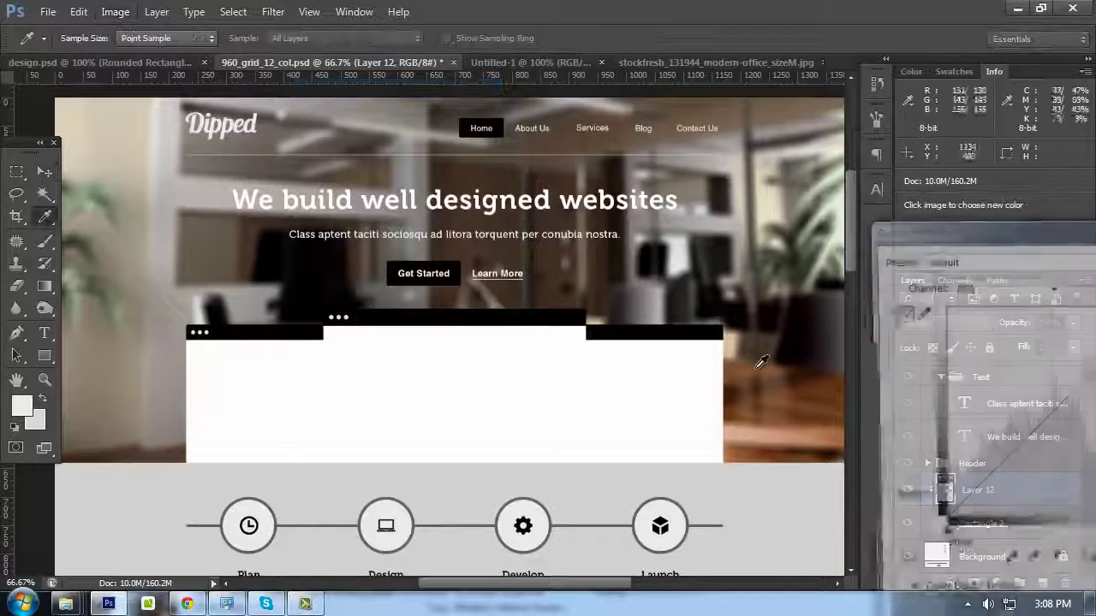
left_click_drag(894, 228, 593, 166)
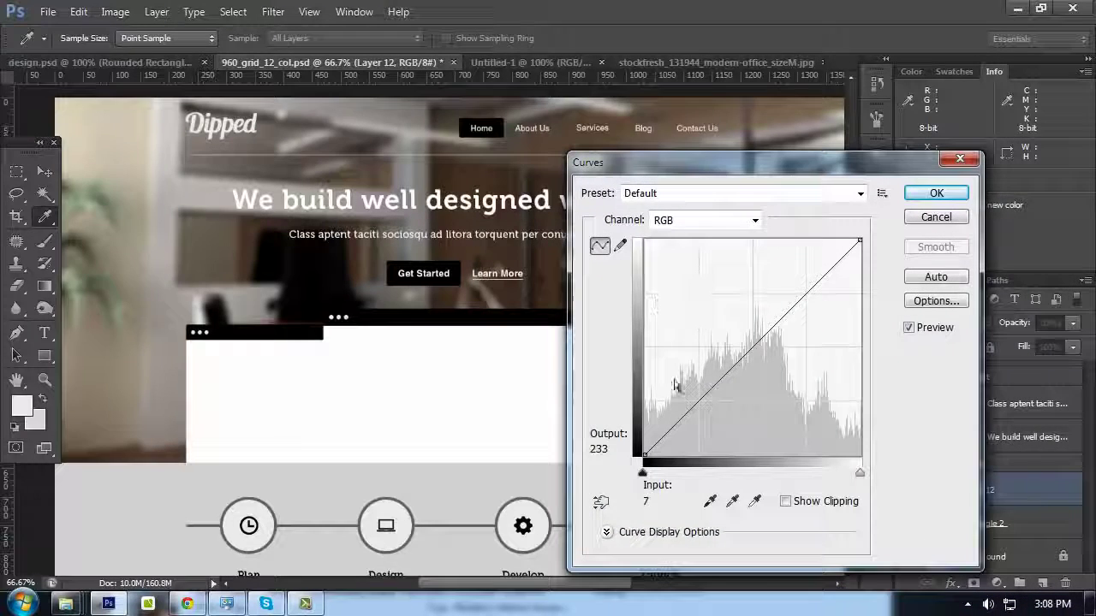
left_click(700, 403)
left_click_drag(700, 402, 703, 406)
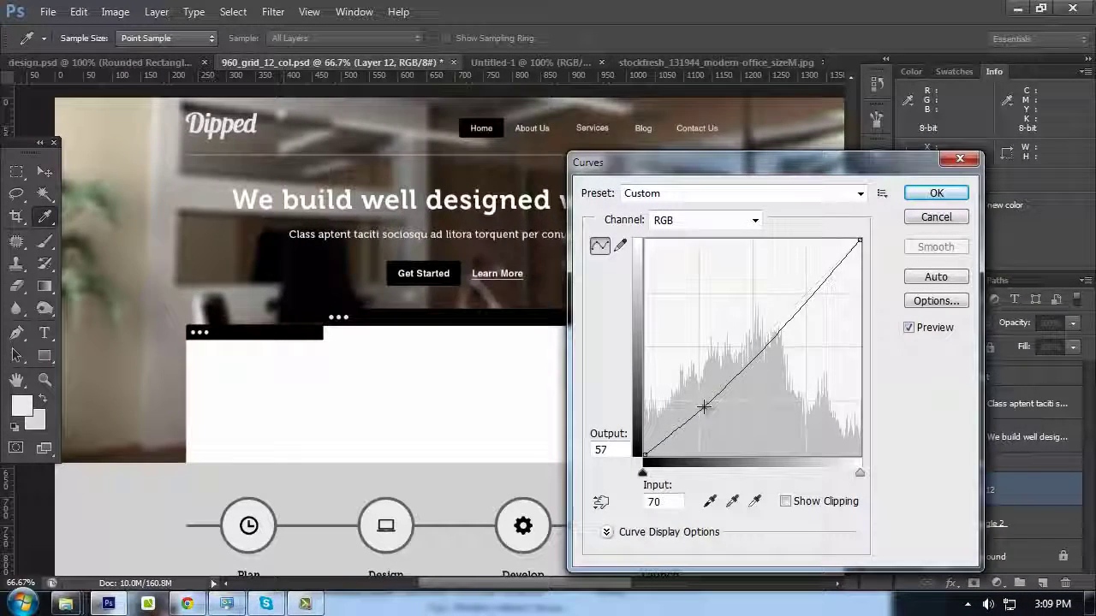
left_click_drag(824, 278, 823, 264)
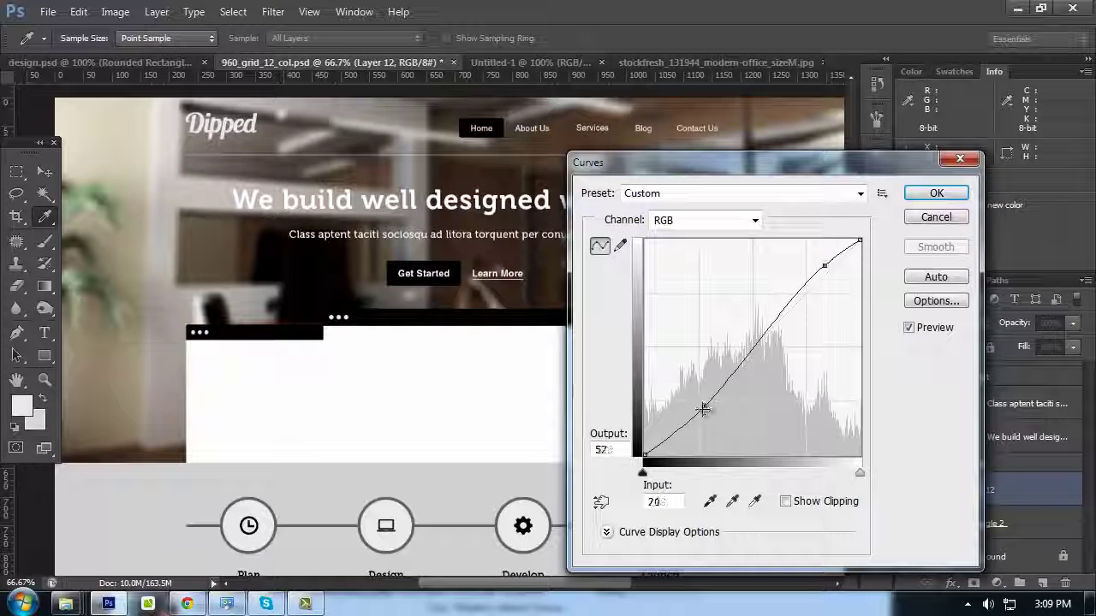
left_click_drag(702, 409, 704, 404)
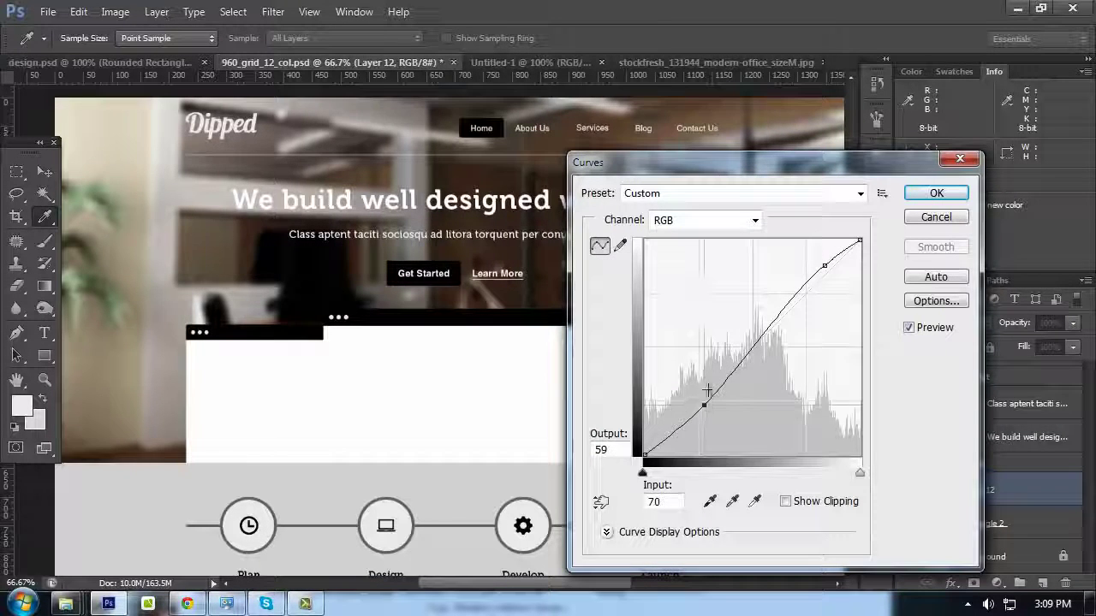
left_click_drag(728, 174, 587, 194)
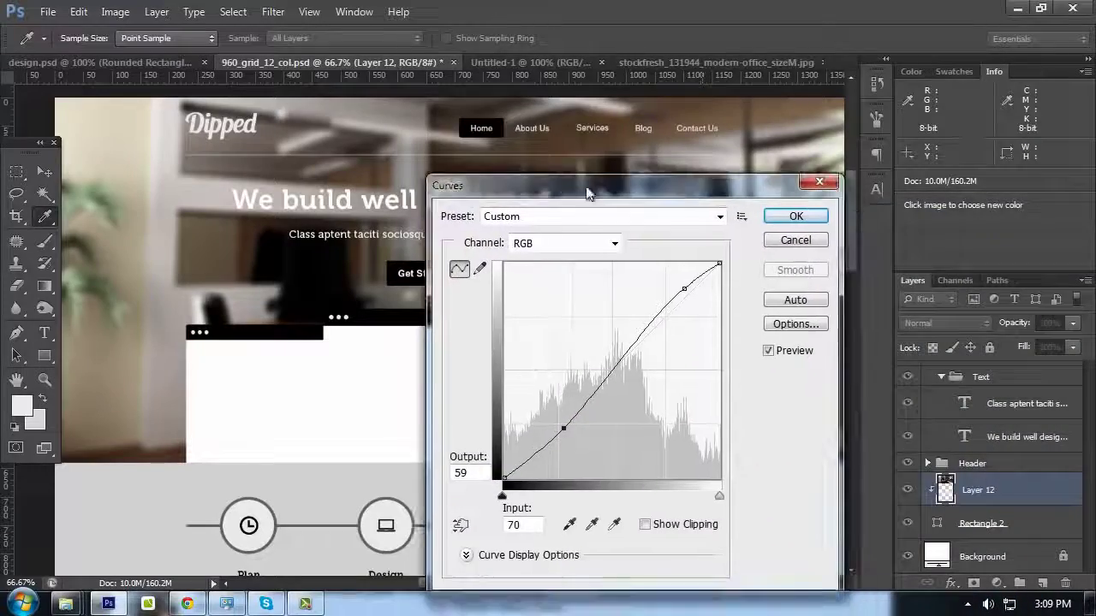
left_click(775, 217)
Move the office photo slightly upward within the banner and check the result without the panels
key("ctrl+plus")
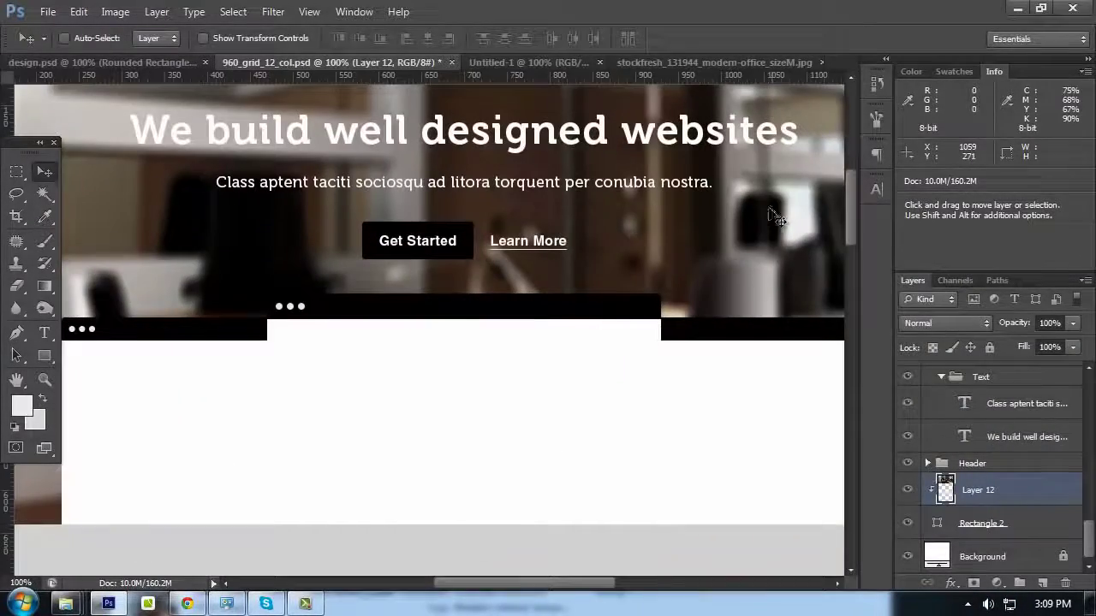
key("Tab")
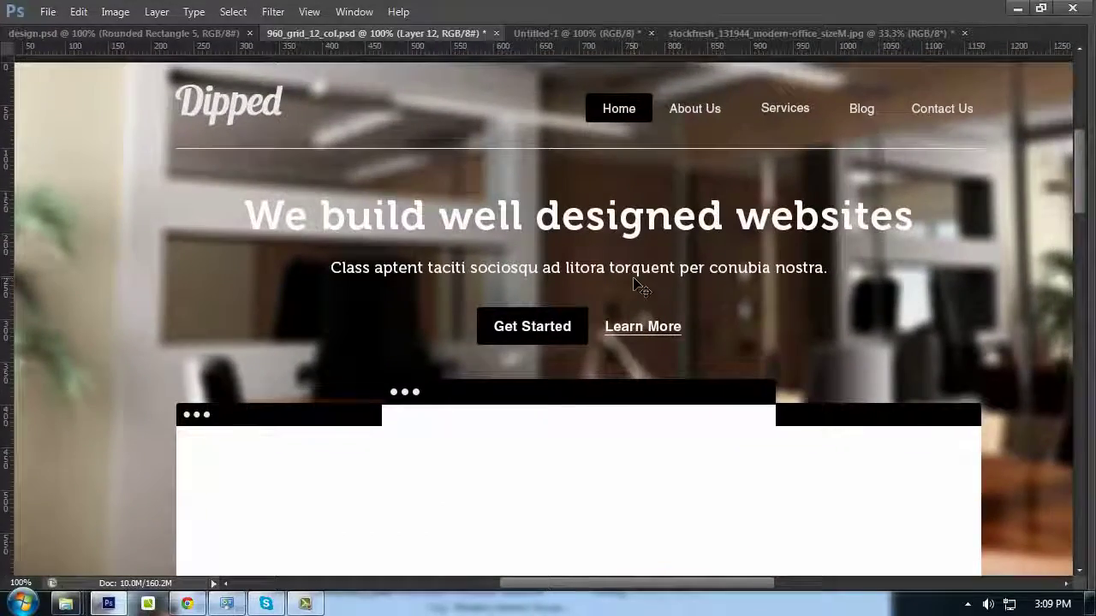
key("ctrl+minus")
key("Tab")
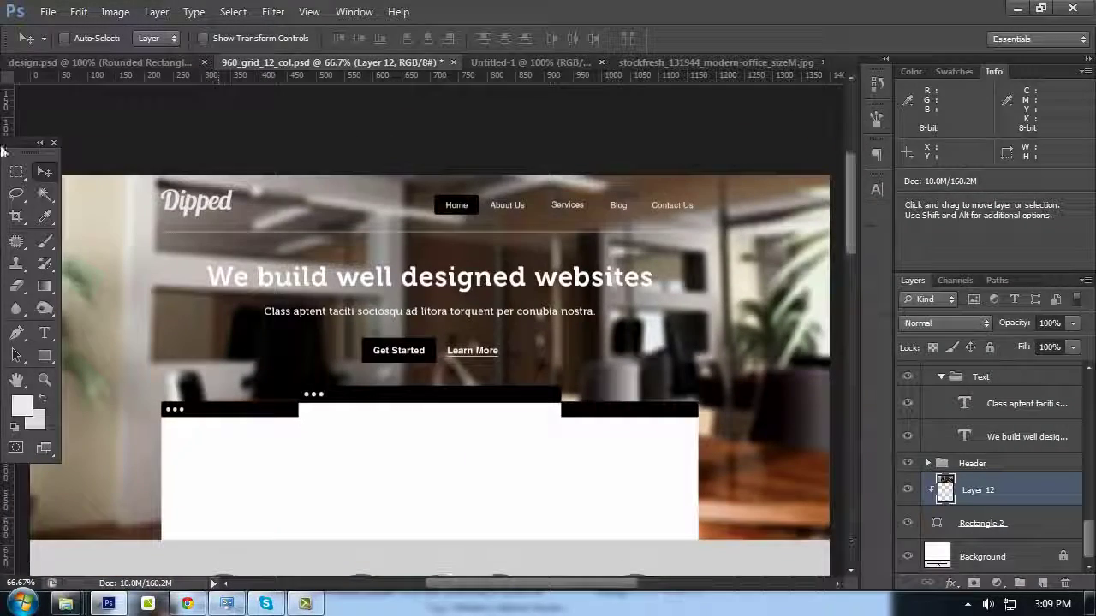
mouse_move(716, 372)
left_mouse_down()
mouse_move(713, 335)
mouse_move(716, 354)
left_mouse_up()
key("Tab")
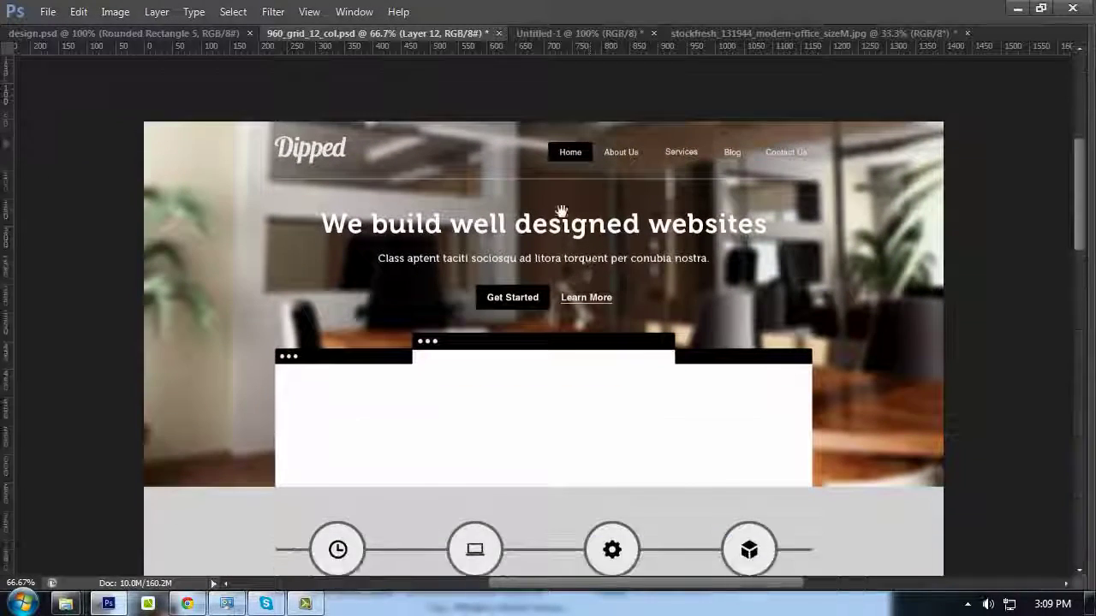
left_click_drag(587, 261, 548, 201)
key("Tab")
key("Tab")
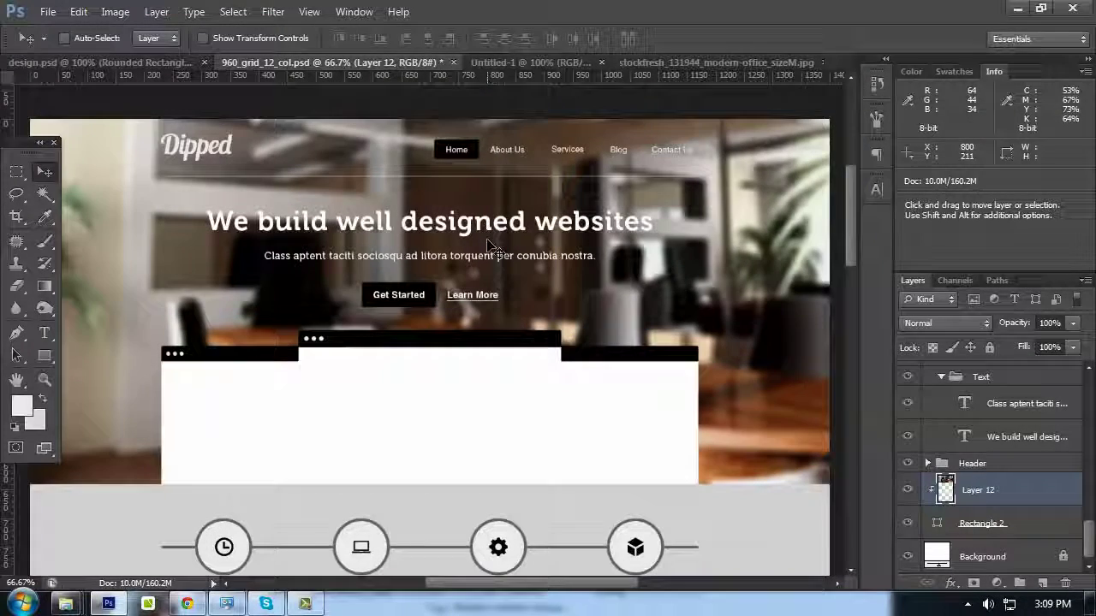
Reapply the last Blur Gallery filter to the office photo on Layer 12 and check the banner text's legibility
left_click(274, 12)
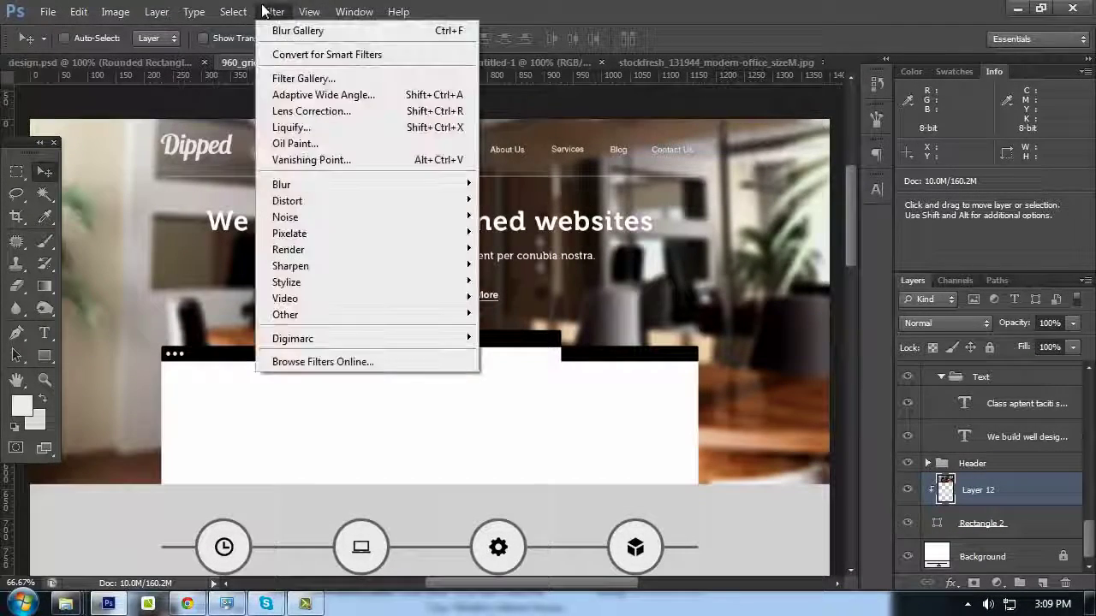
left_click(279, 26)
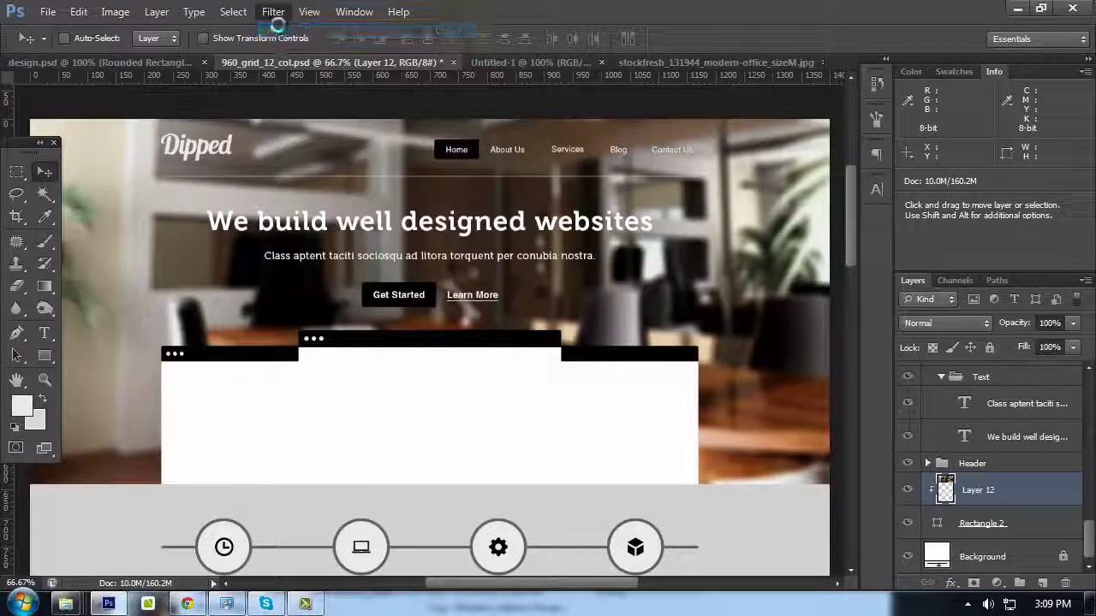
scroll(333, 122, "down", 3)
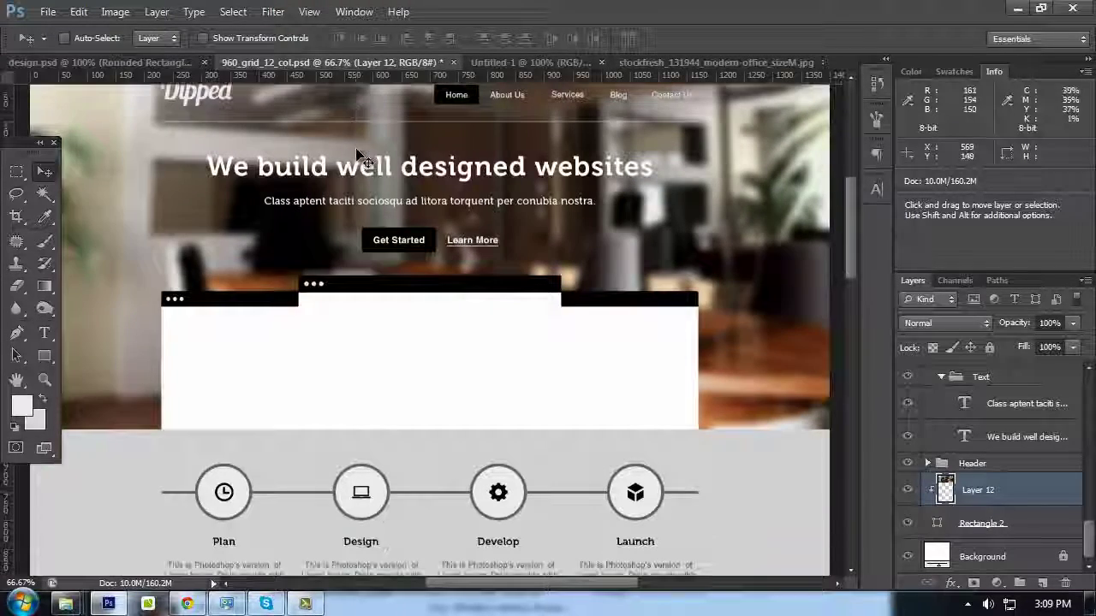
scroll(371, 174, "up", 2)
scroll(387, 188, "down", 1)
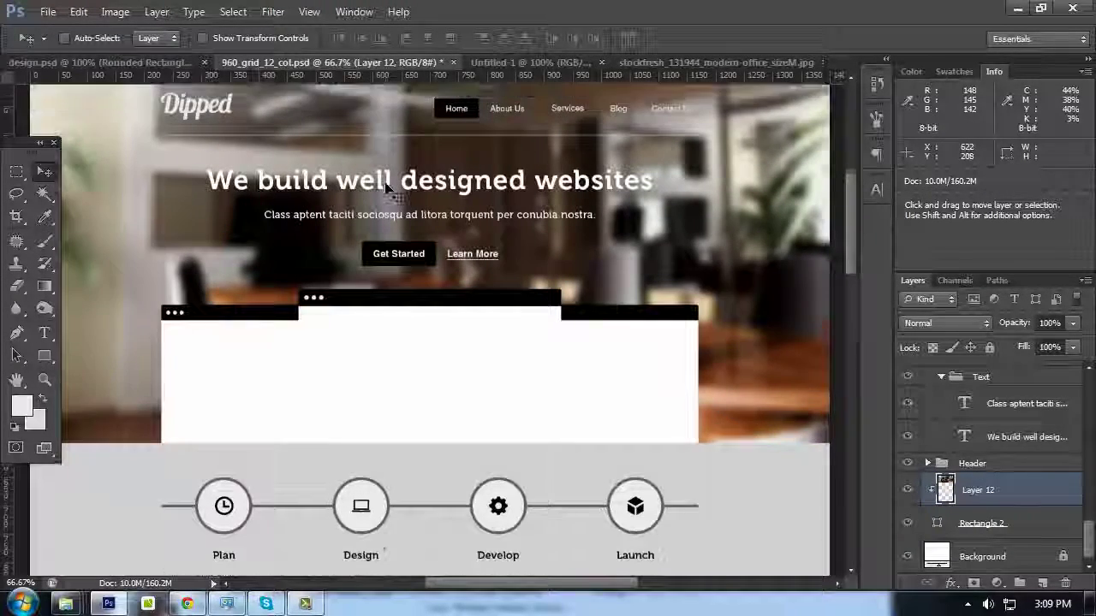
scroll(387, 188, "up", 1)
key("ctrl+plus")
key("ctrl+minus")
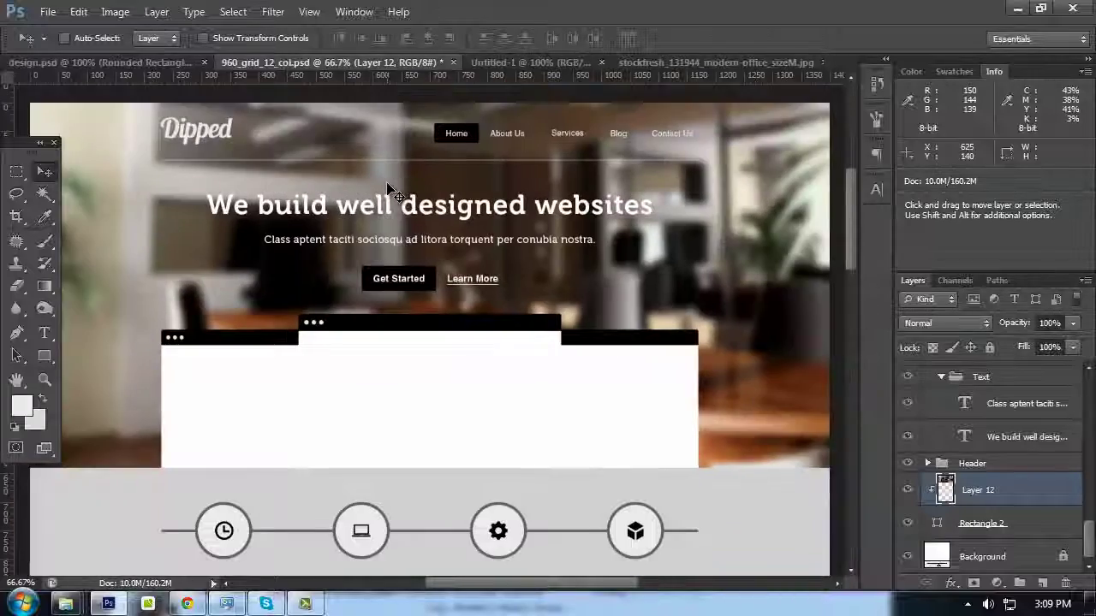
key("Tab")
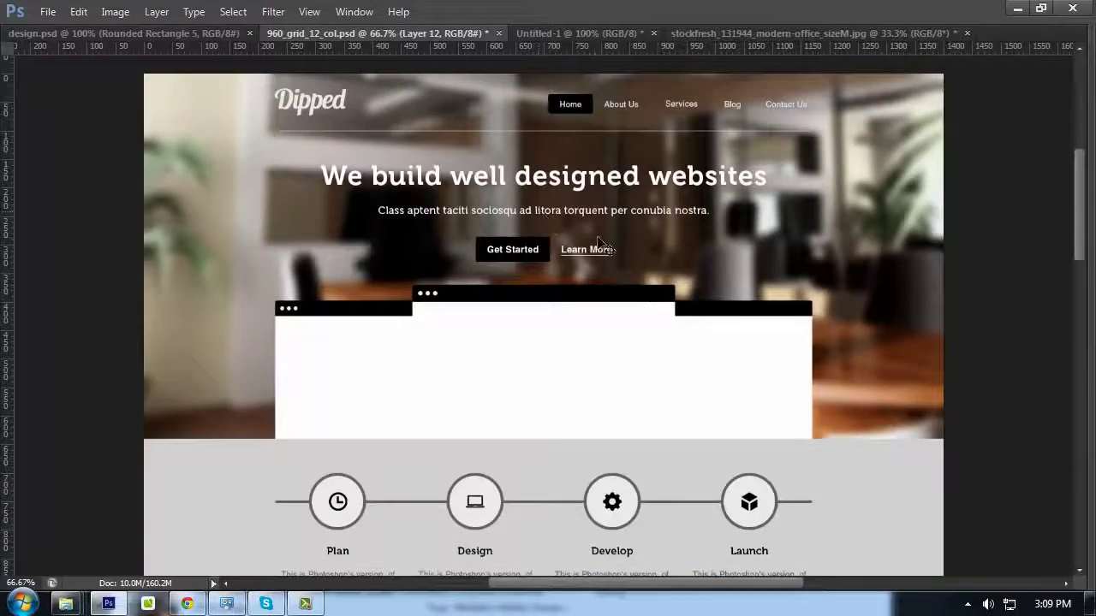
key("Tab")
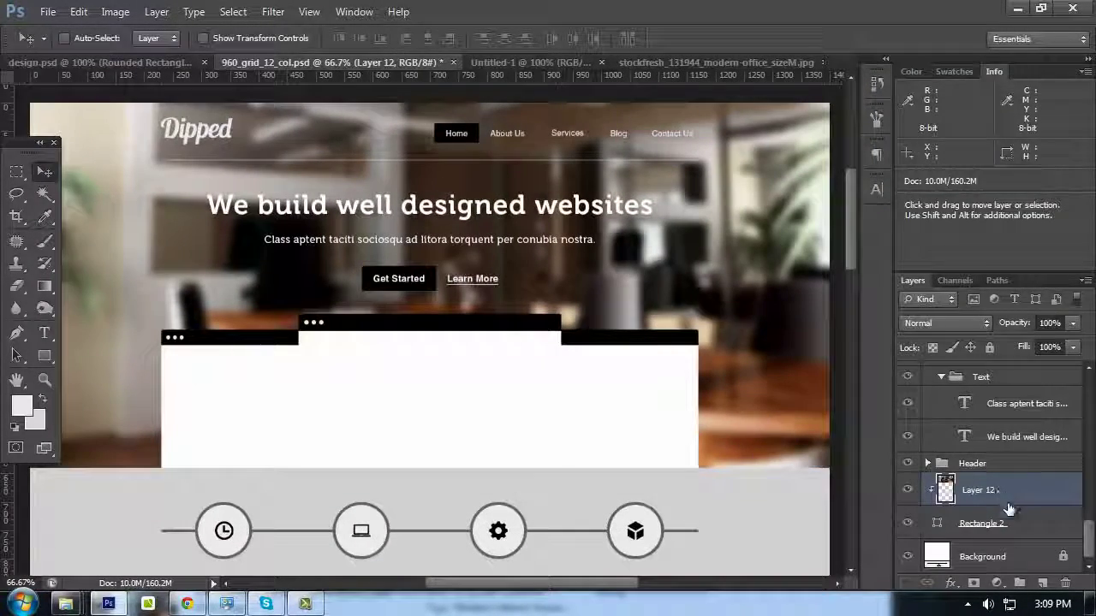
Add a Pattern Overlay to Rectangle 2 at 100% opacity, using the thin rising diagonal line pattern
left_click(998, 524)
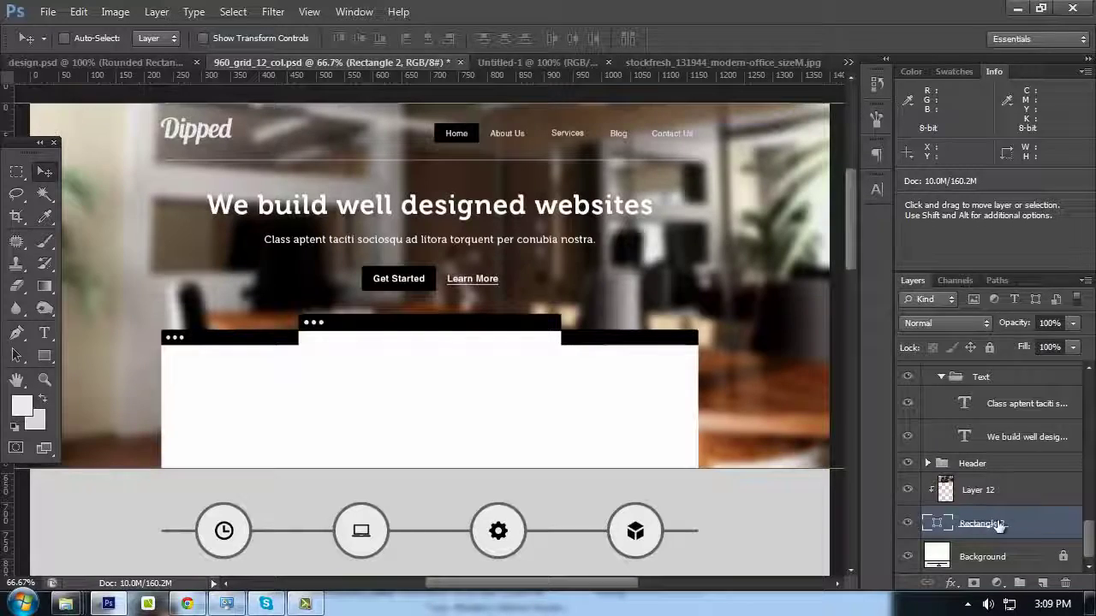
right_click(999, 526)
left_click(908, 17)
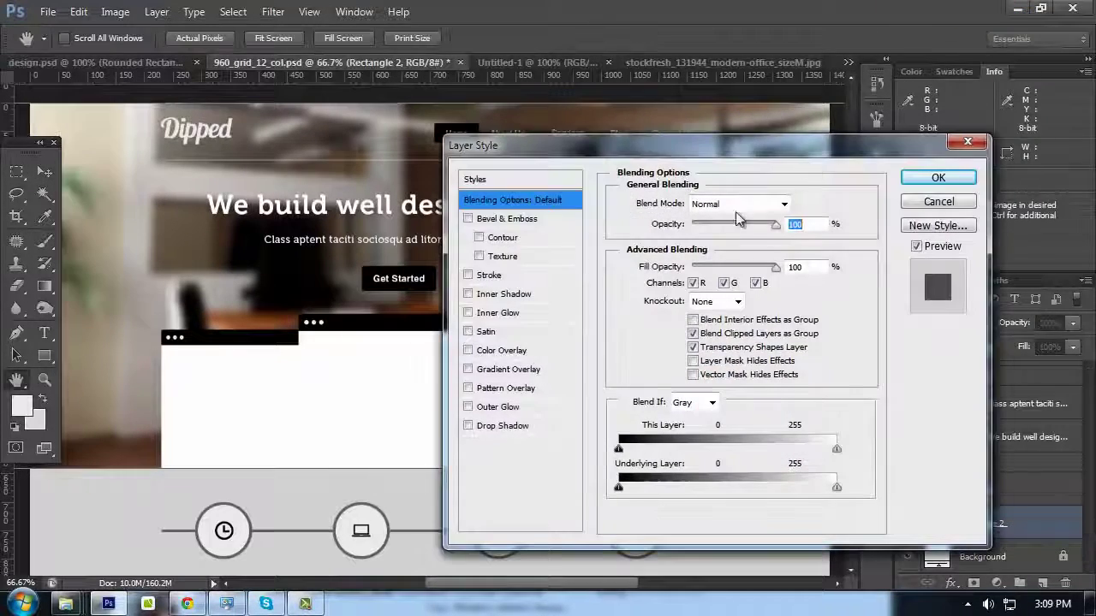
left_click(511, 390)
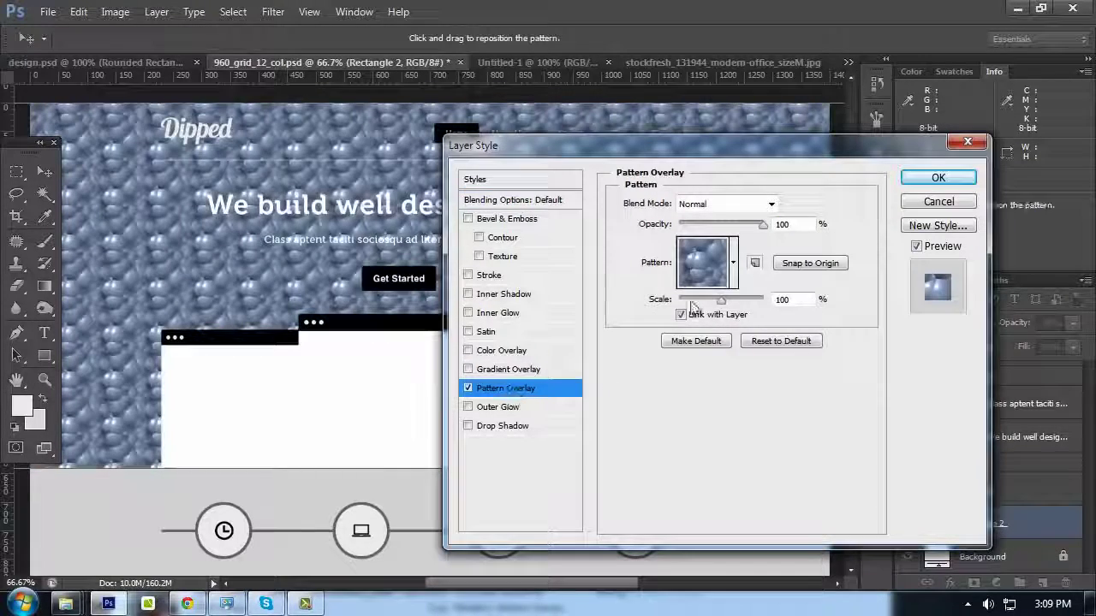
left_click(733, 282)
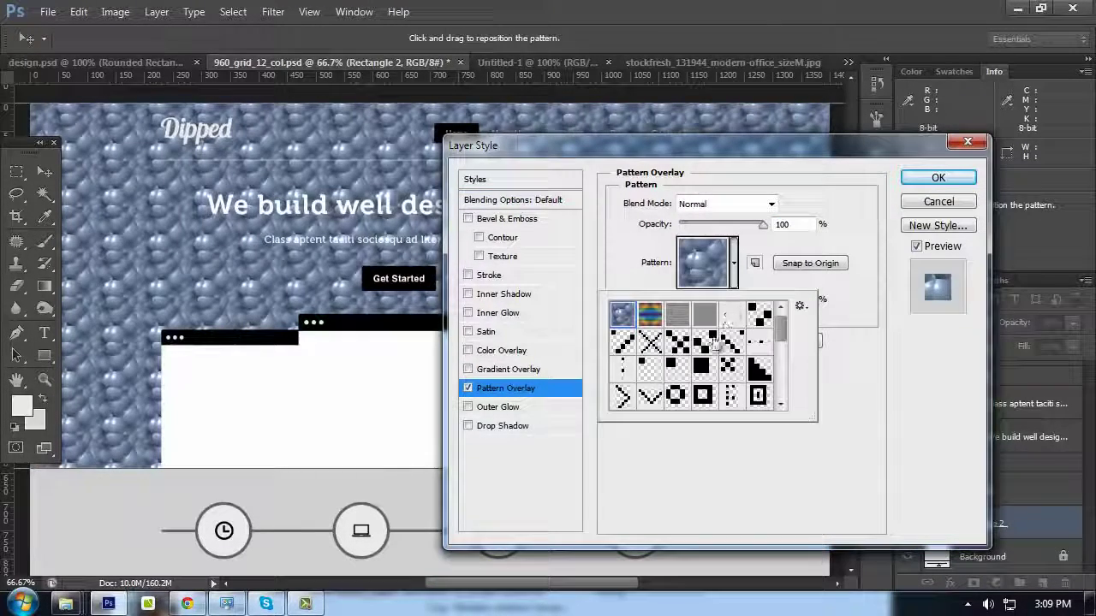
left_click(622, 342)
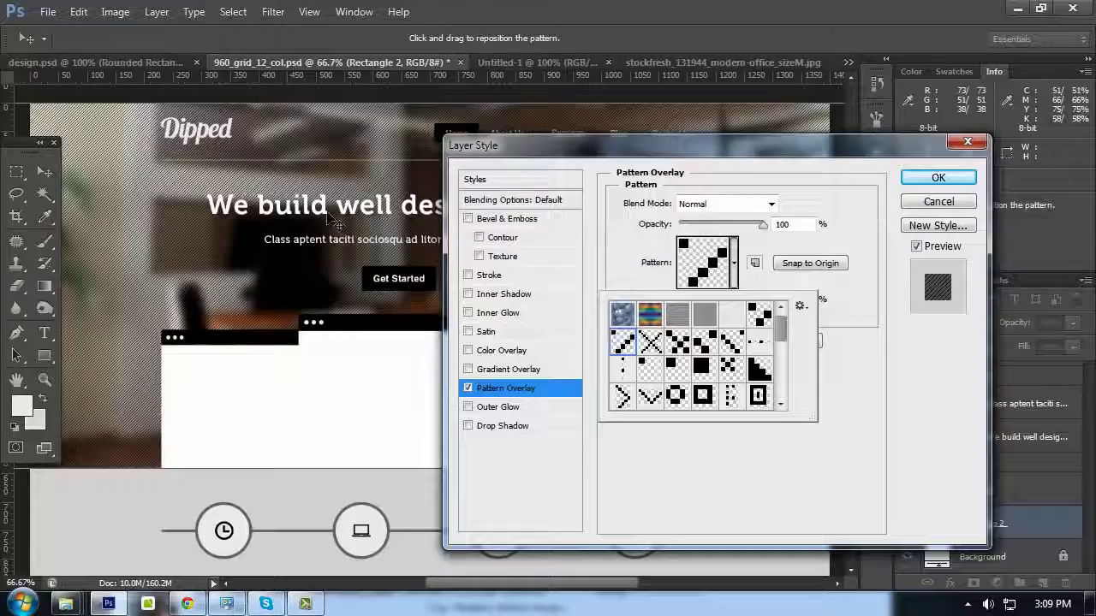
Compare a denser diagonal pattern with the thin diagonal lines over the banner, keeping the thin lines and examining them at 200% zoom
left_click_drag(238, 176, 451, 251)
key("ctrl+plus")
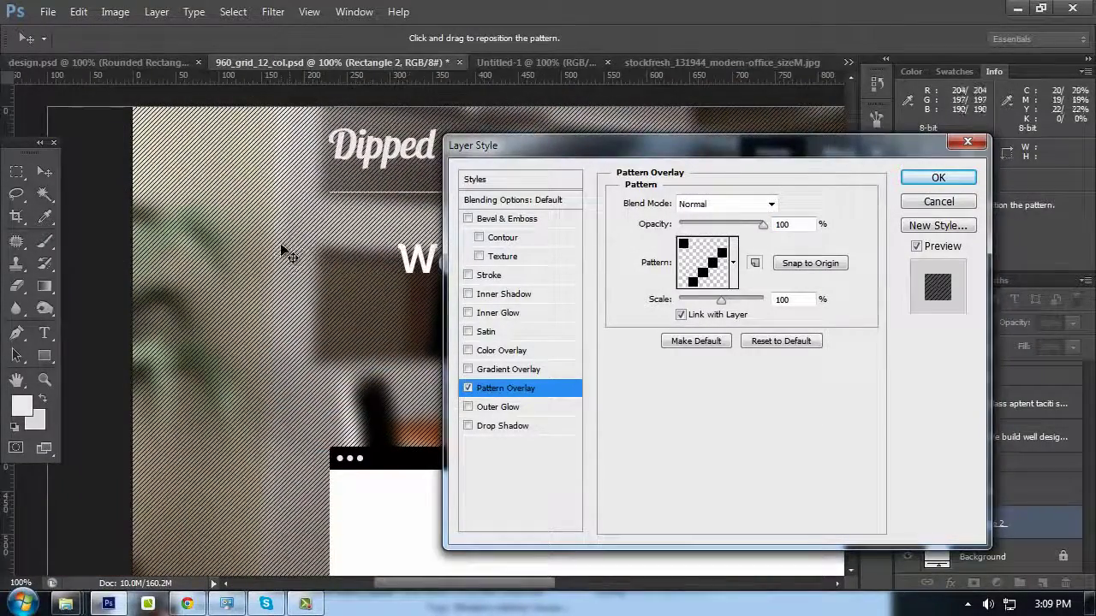
scroll(282, 246, "up", 3)
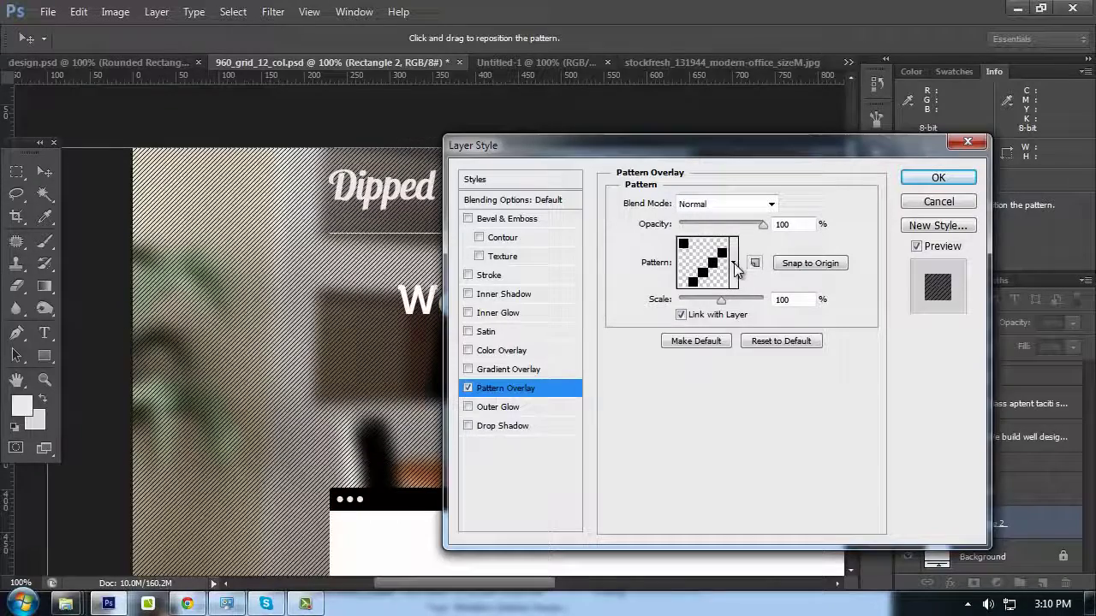
left_click(734, 281)
left_click(757, 316)
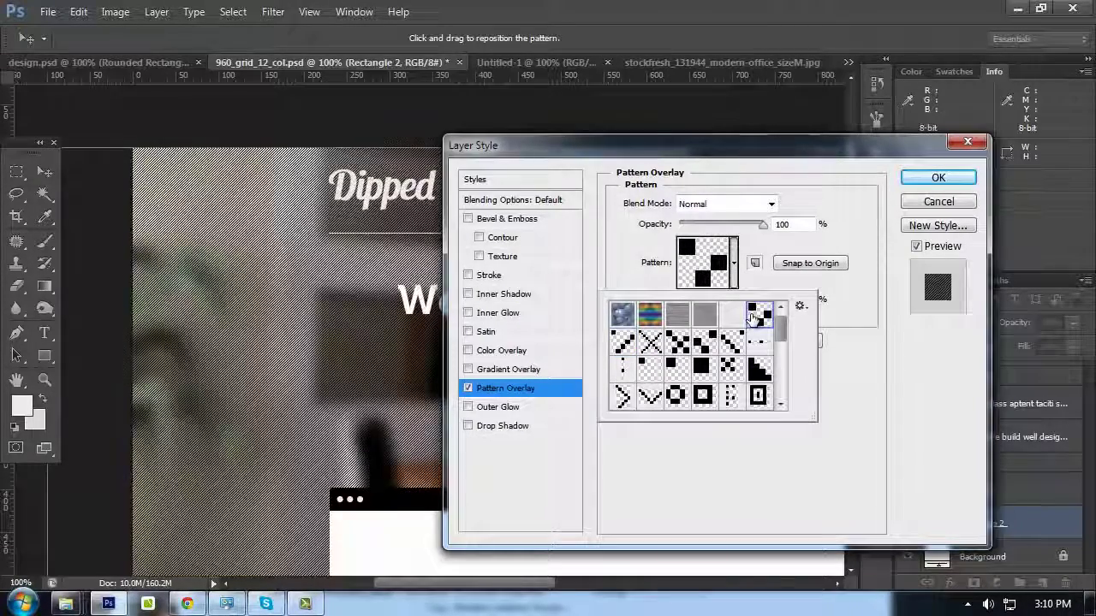
left_click(622, 343)
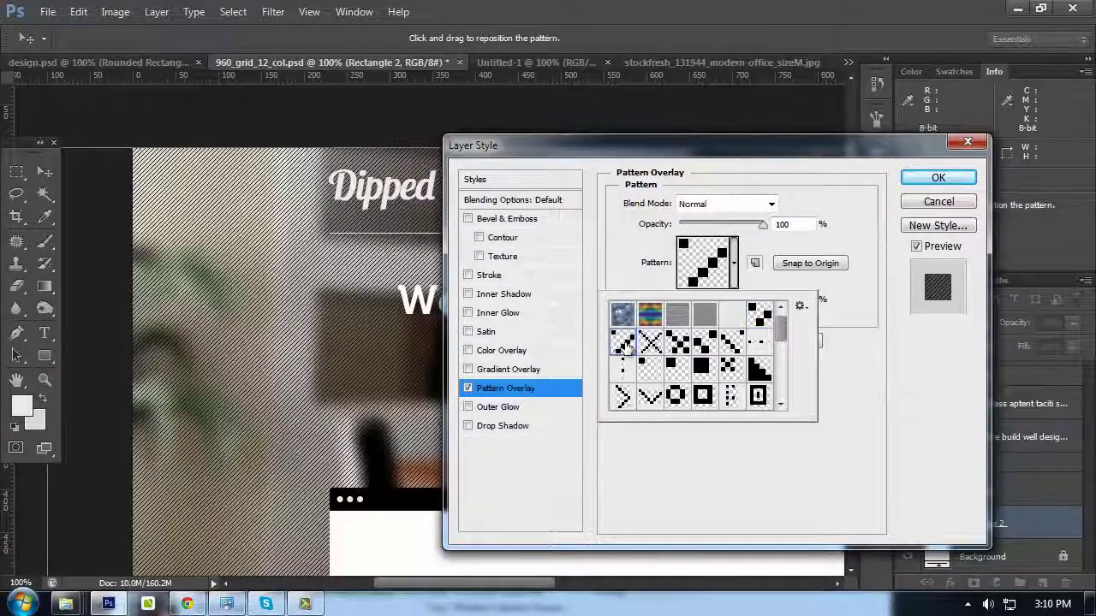
key("Return")
key("ctrl+plus")
key("ctrl+minus")
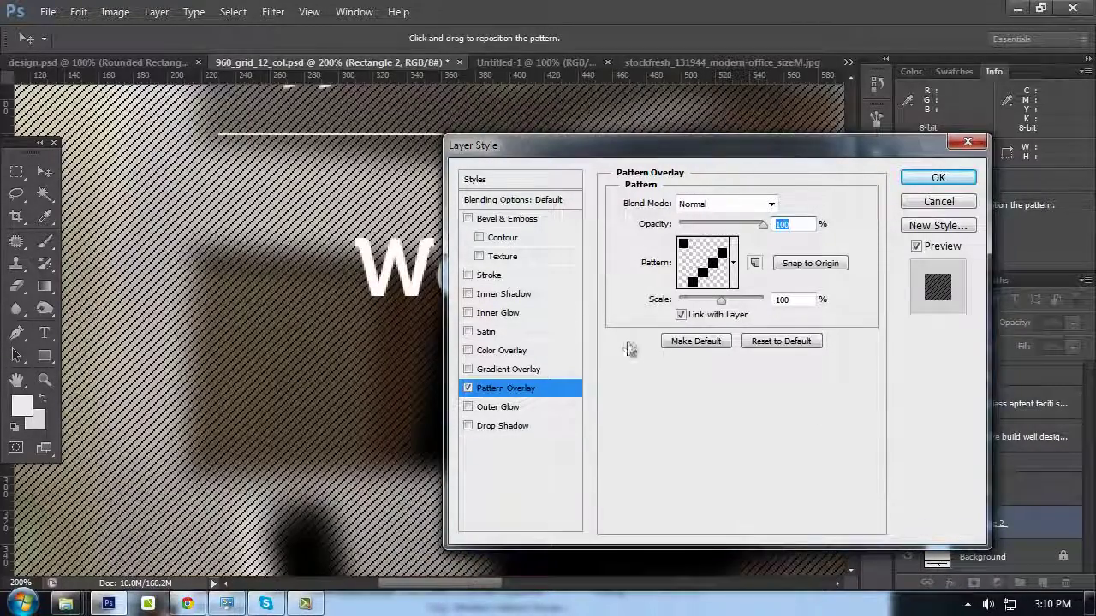
key("ctrl+plus")
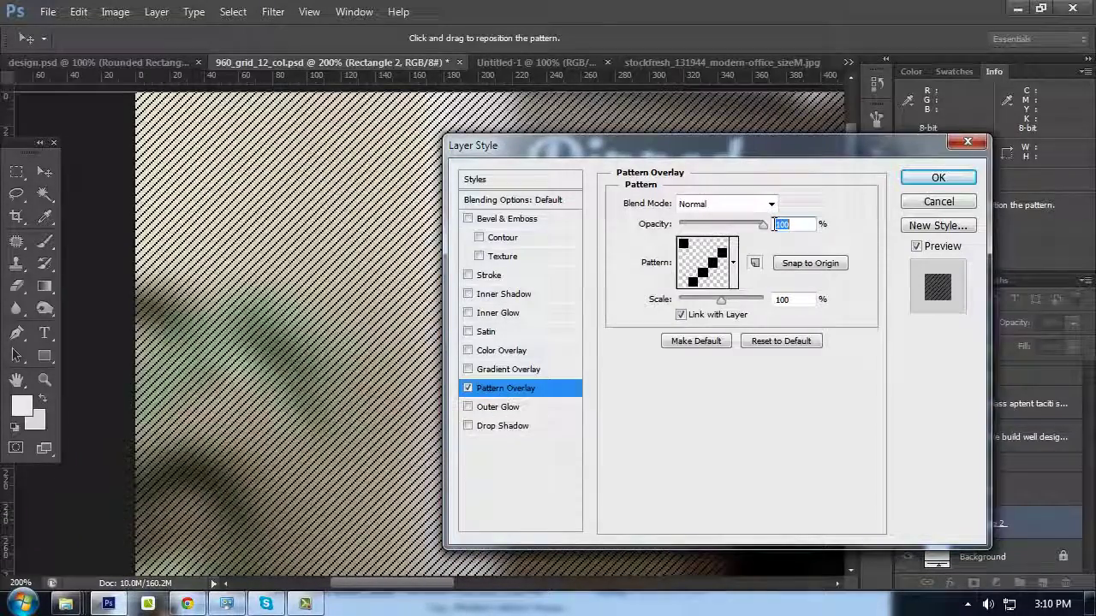
Try the diagonal line pattern on Rectangle 2 at 20% opacity and examine the banner at several zoom levels
type("20")
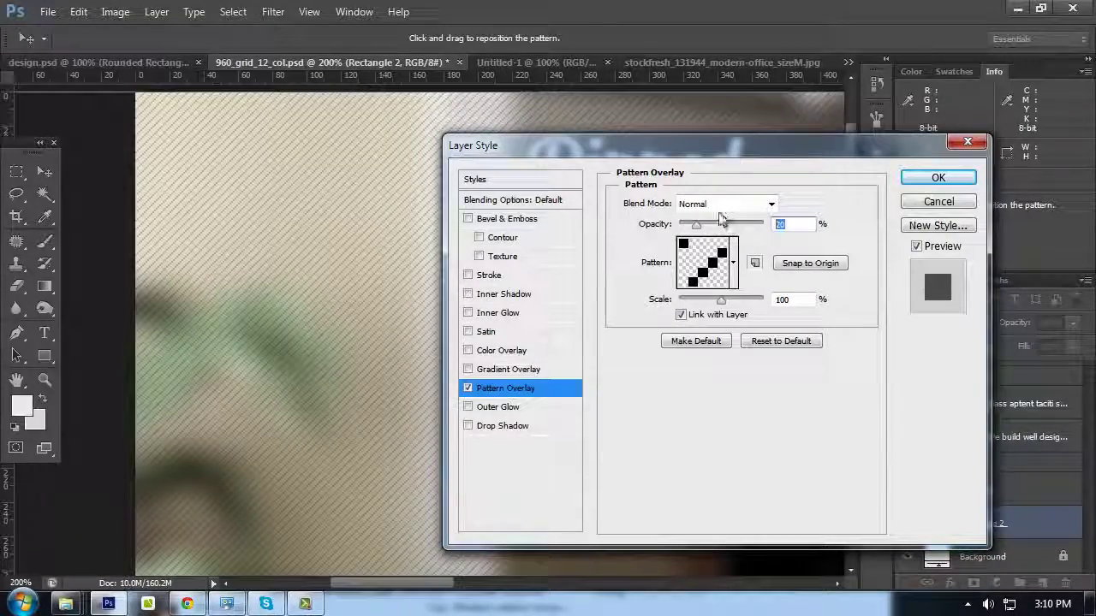
key("ctrl+plus")
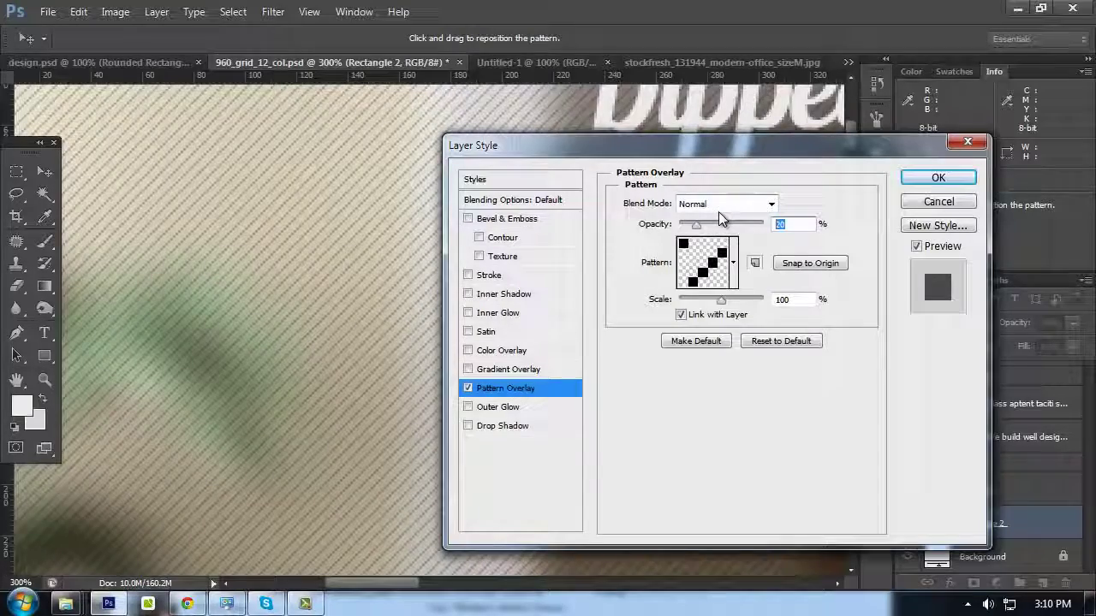
key("ctrl+minus")
key("ctrl+minus")
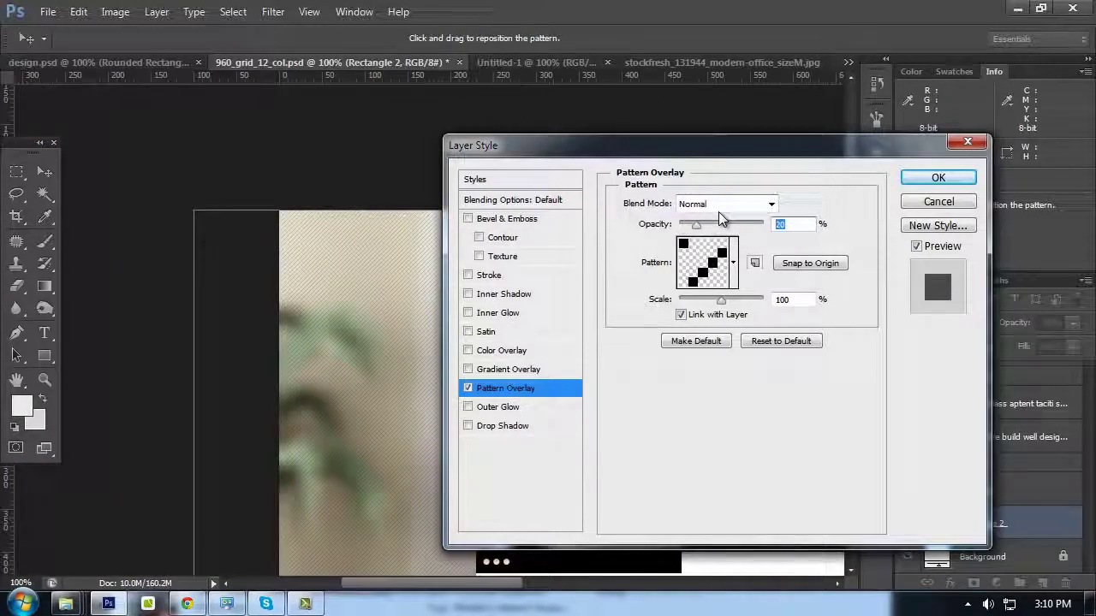
left_click_drag(338, 244, 235, 250)
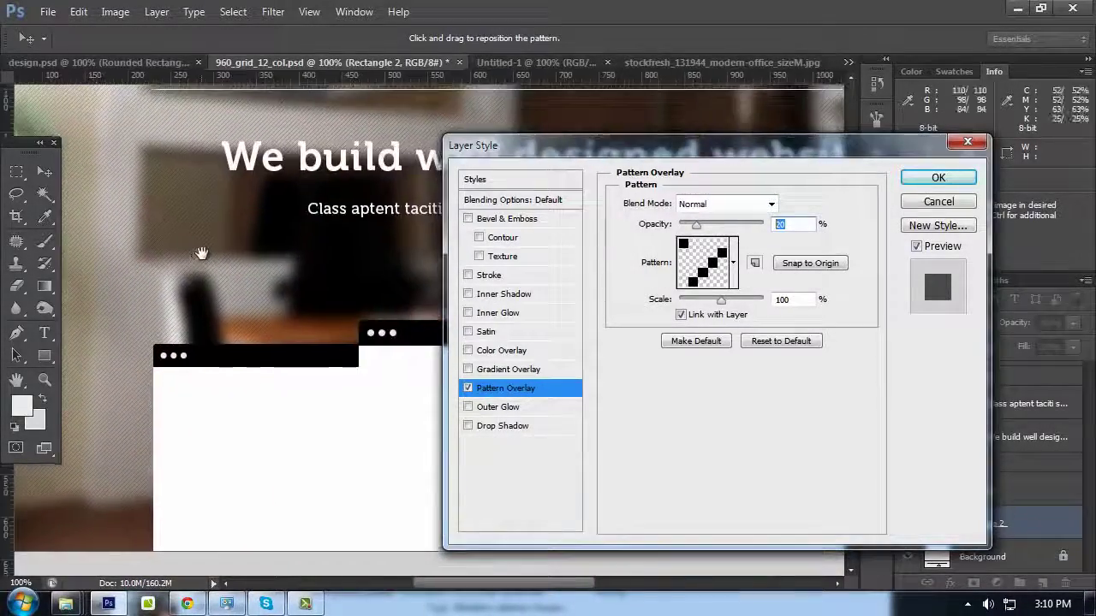
key("ctrl+minus")
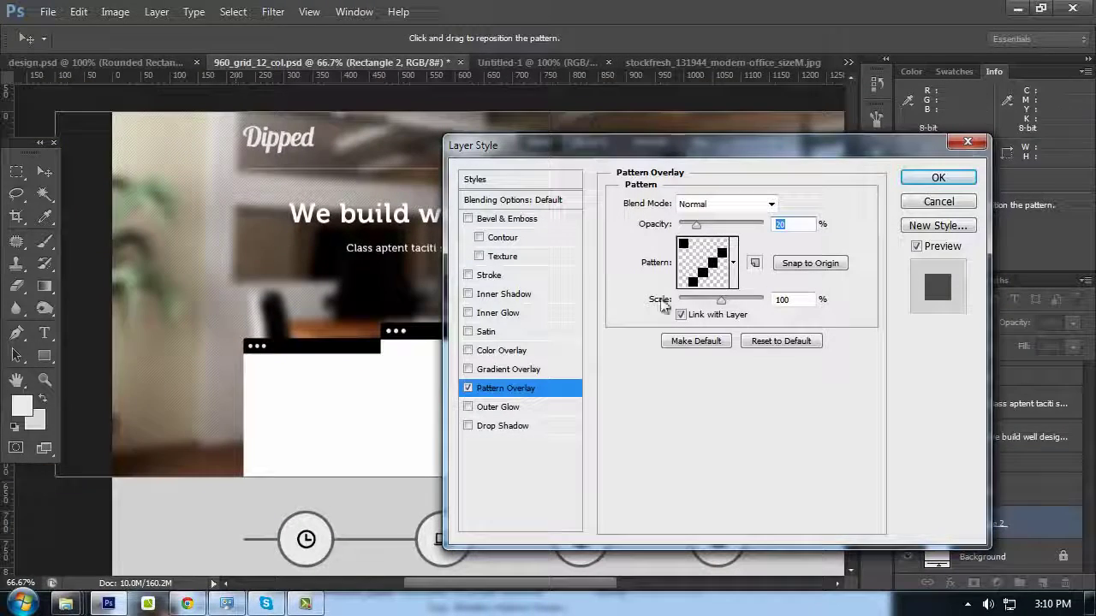
Compare 10% and 15% opacity for Rectangle 2's Pattern Overlay and apply the style at 10%
type("10")
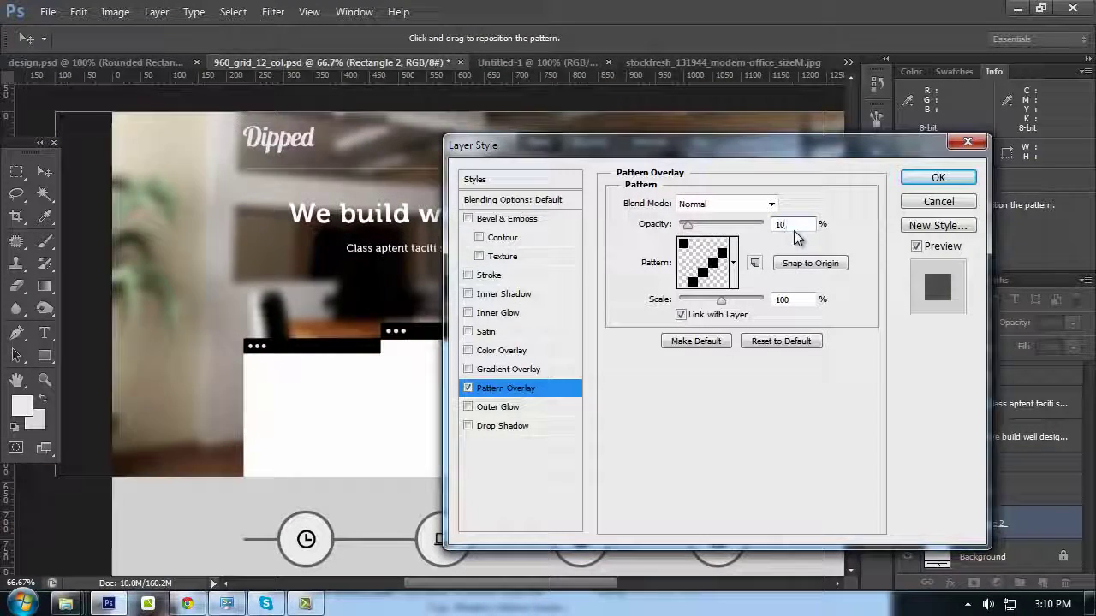
key("ctrl+plus")
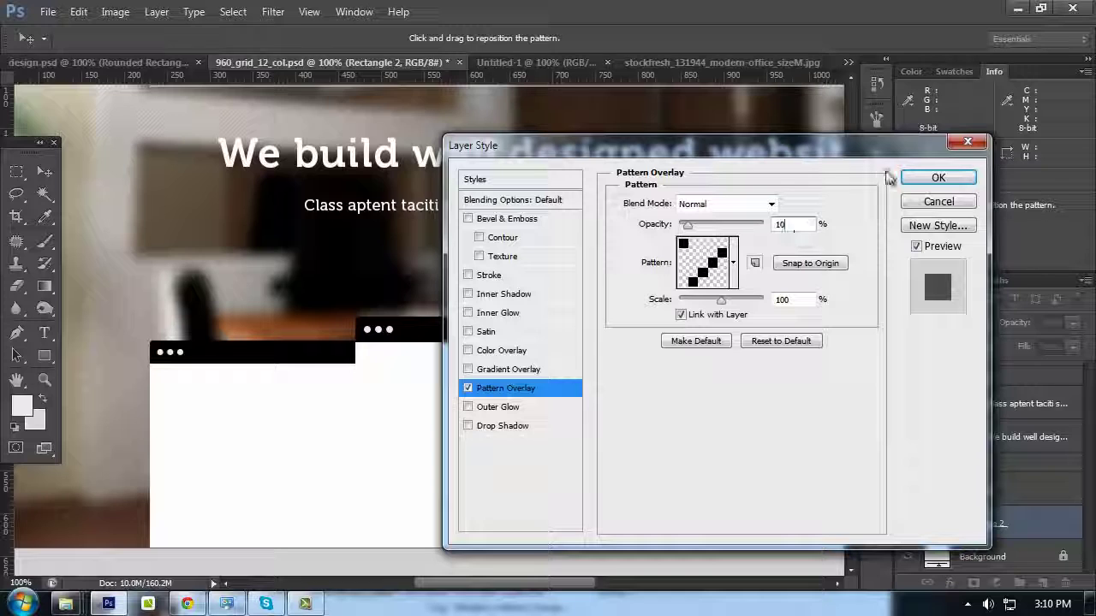
key("BackSpace")
type("5")
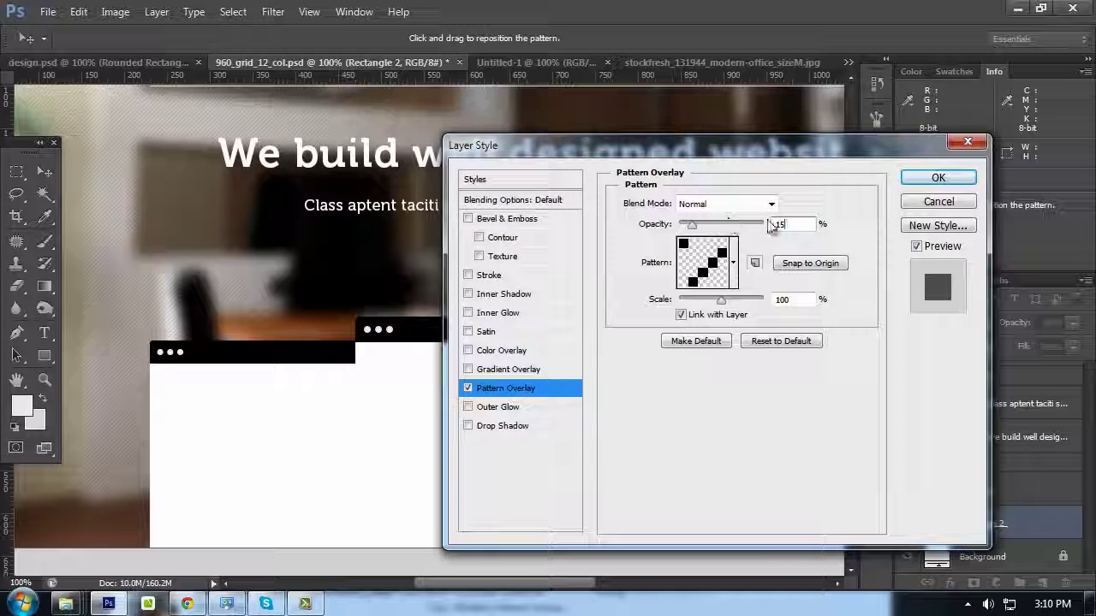
left_click_drag(783, 224, 714, 235)
key("ctrl+z")
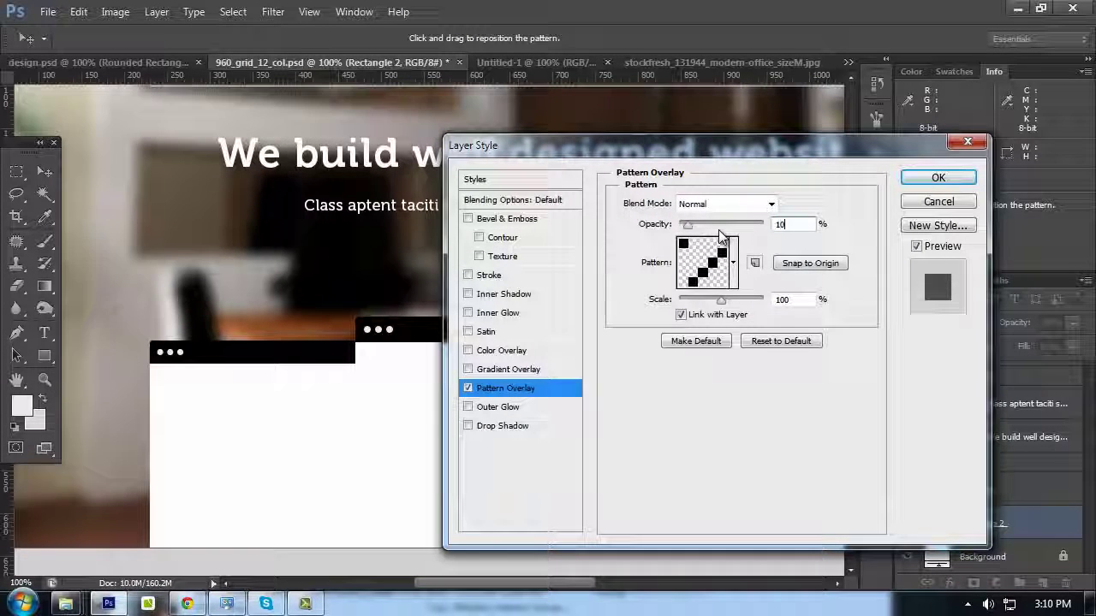
key("Return")
Examine the patterned banner without guides and panels, at 66.67% and at 100% zoom
key("ctrl+minus")
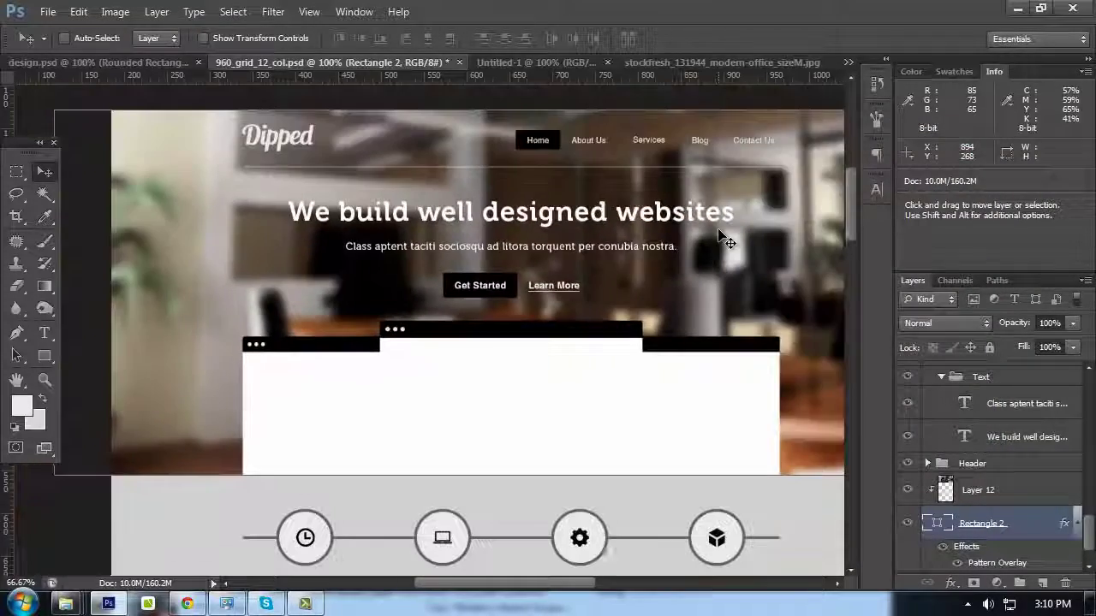
key("ctrl+semicolon")
key("ctrl+semicolon")
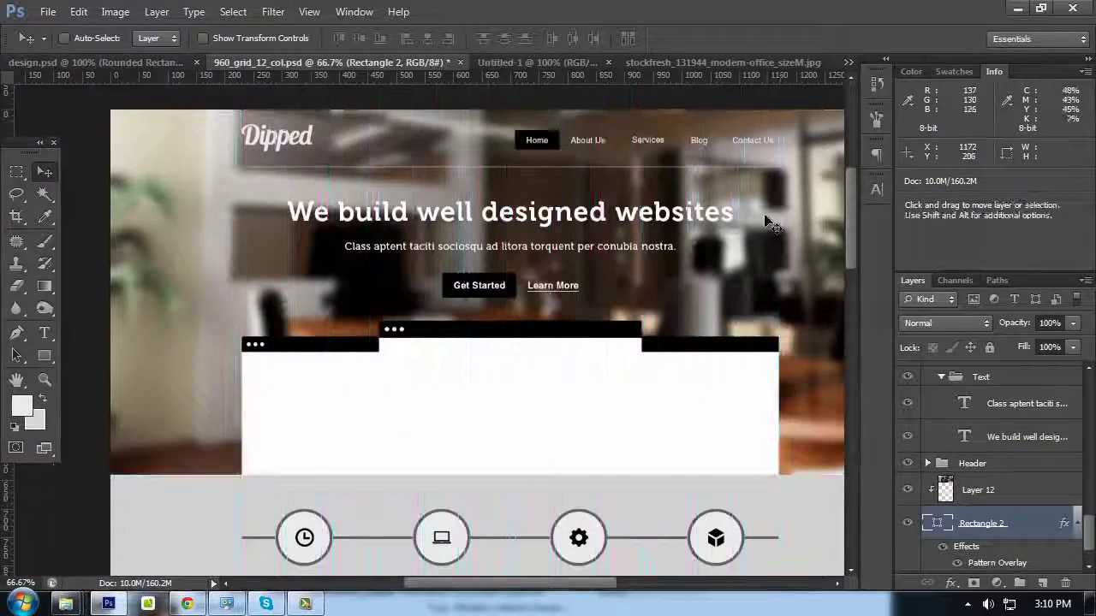
key("Tab")
key("ctrl+plus")
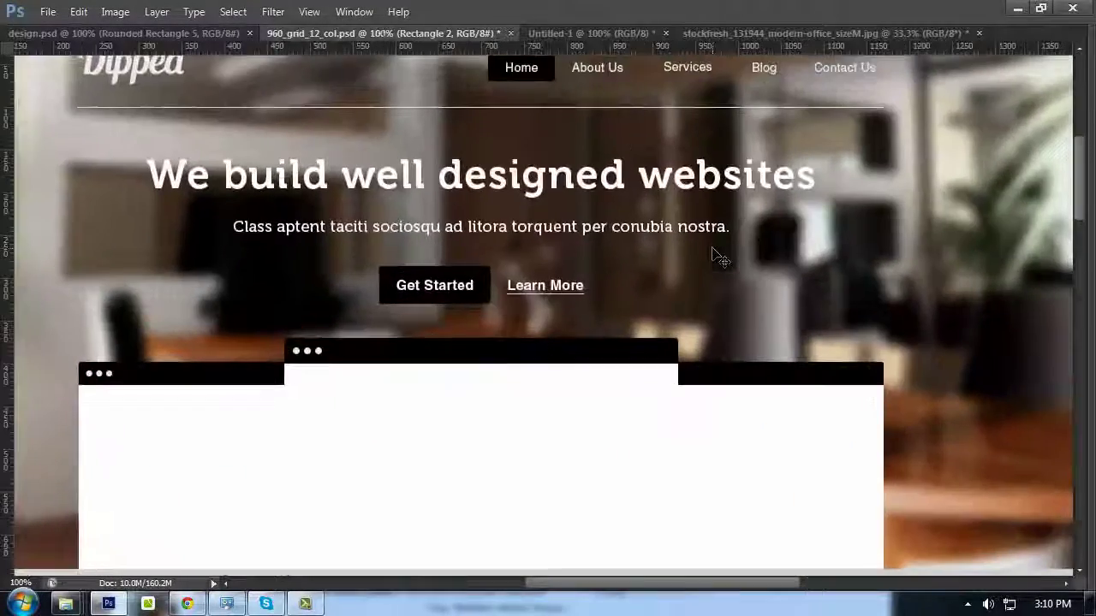
scroll(724, 251, "up", 4)
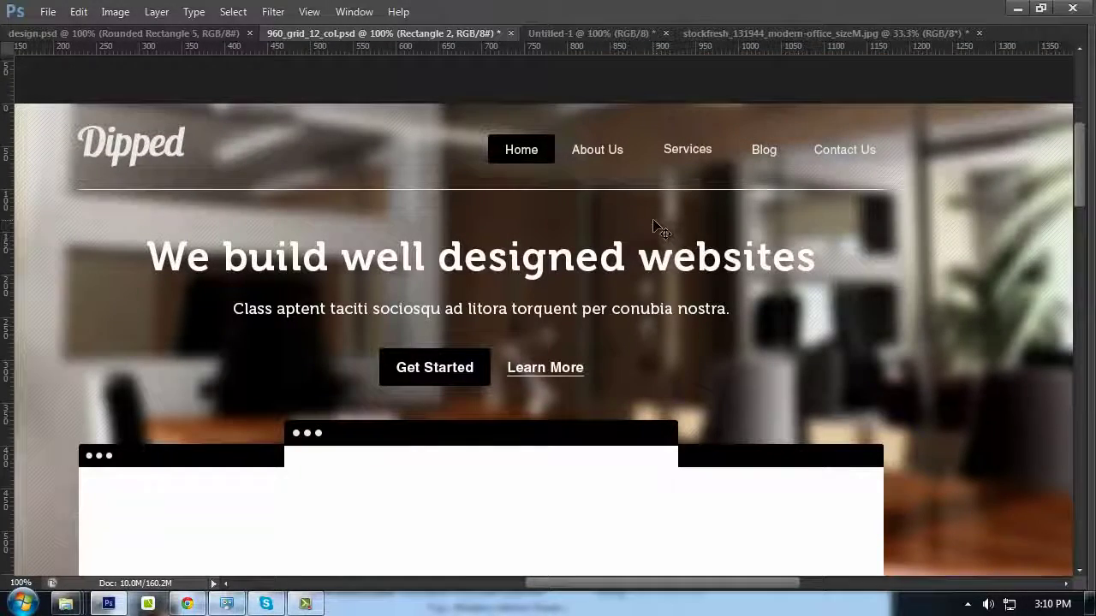
key("Tab")
Set the fill of the Home button's background, Rounded Rectangle 3, to 70% and that of the header Separator line to 20%
left_click_drag(375, 214, 506, 159)
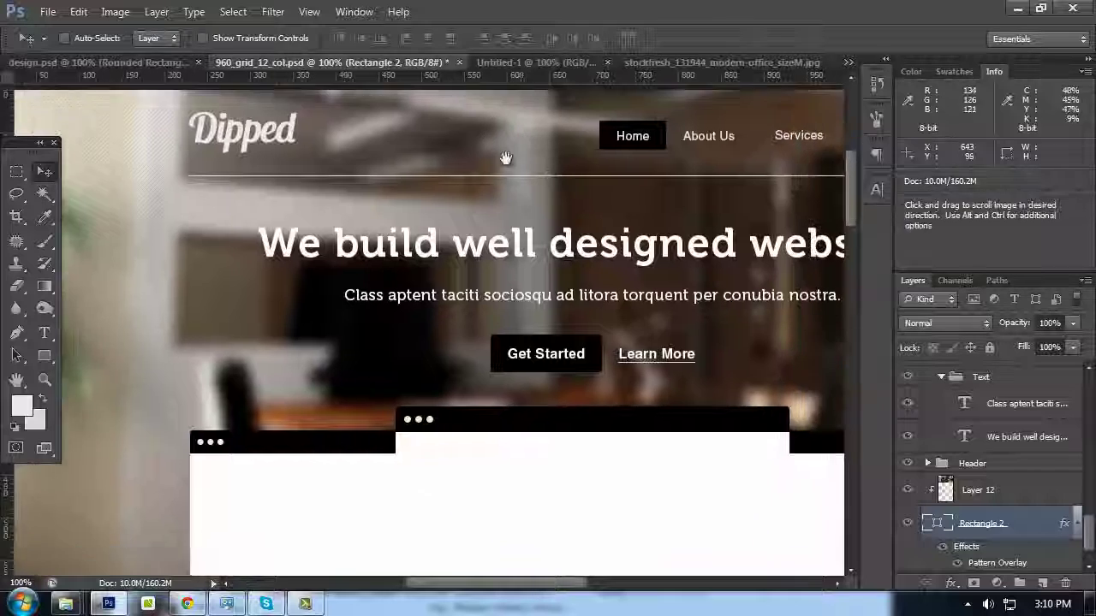
left_click(561, 139, "ctrl")
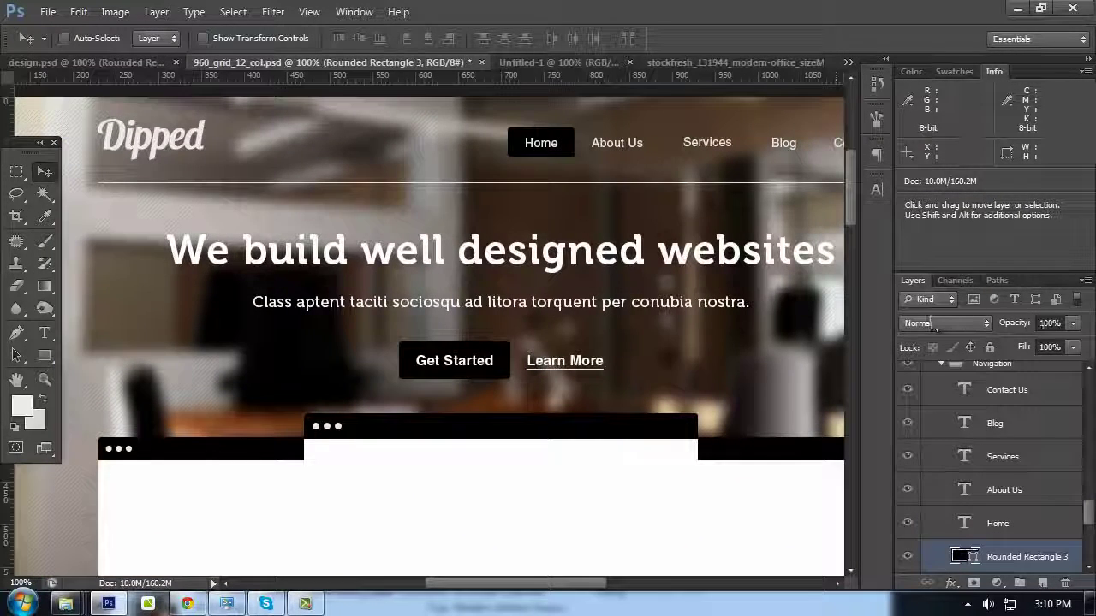
left_click_drag(1055, 347, 1016, 348)
type("80")
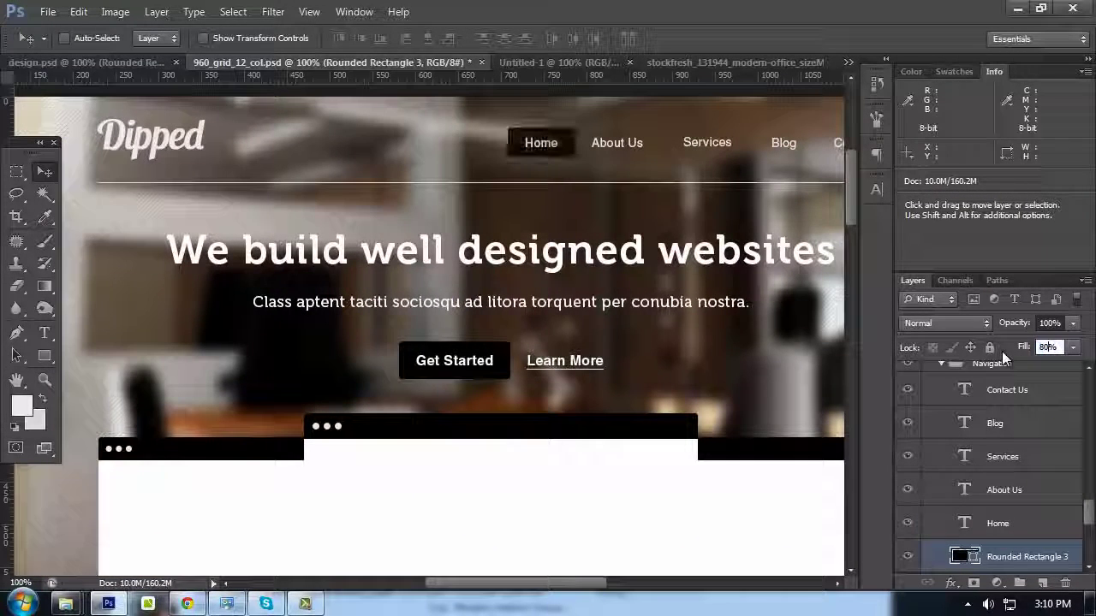
type("70")
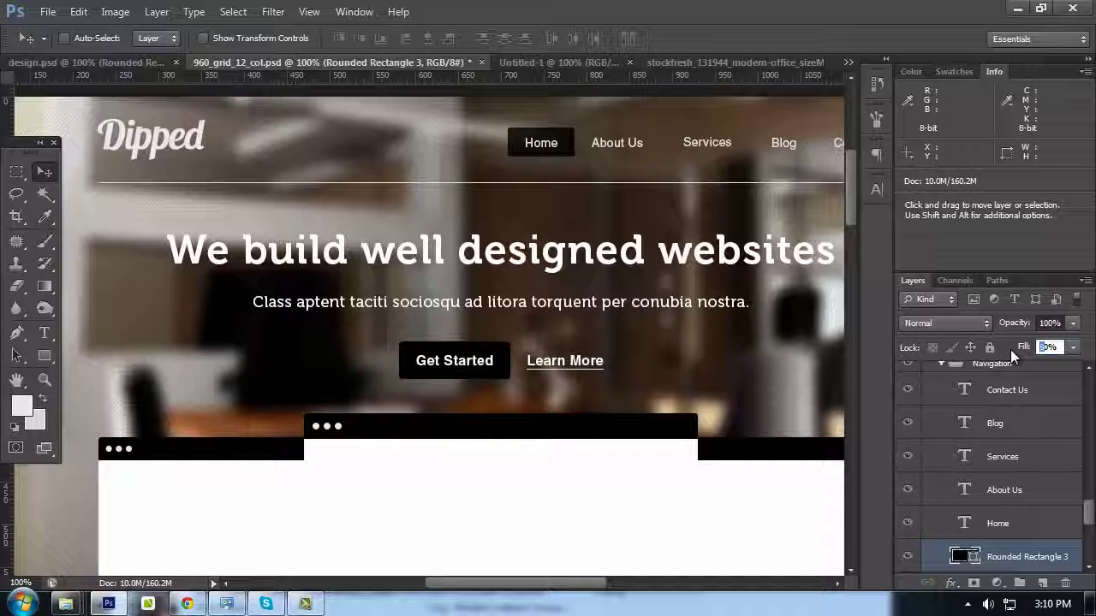
key("Return")
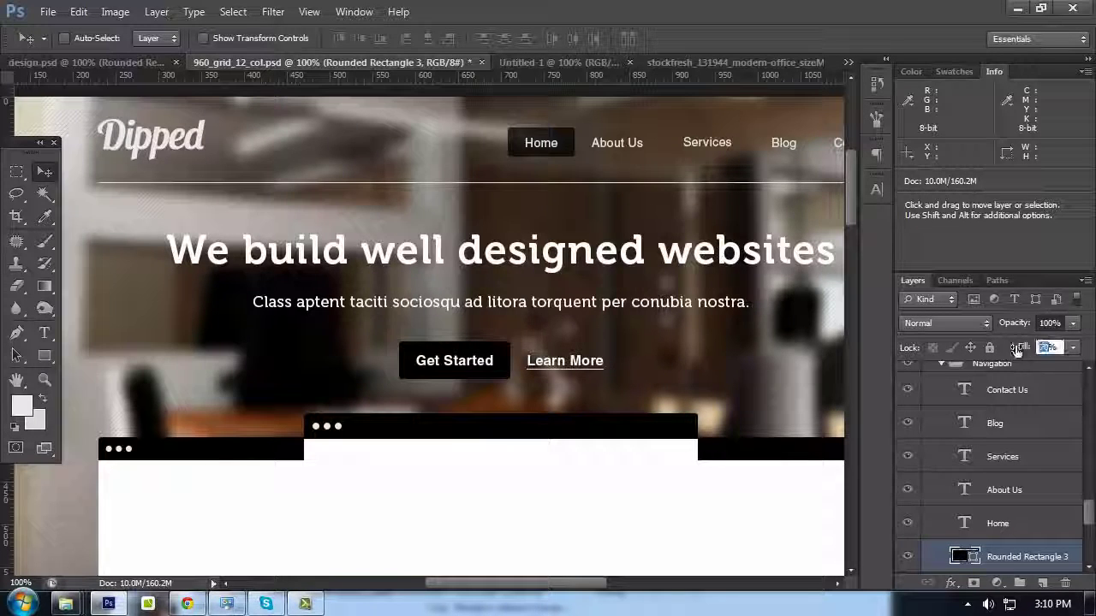
left_click(448, 184, "ctrl")
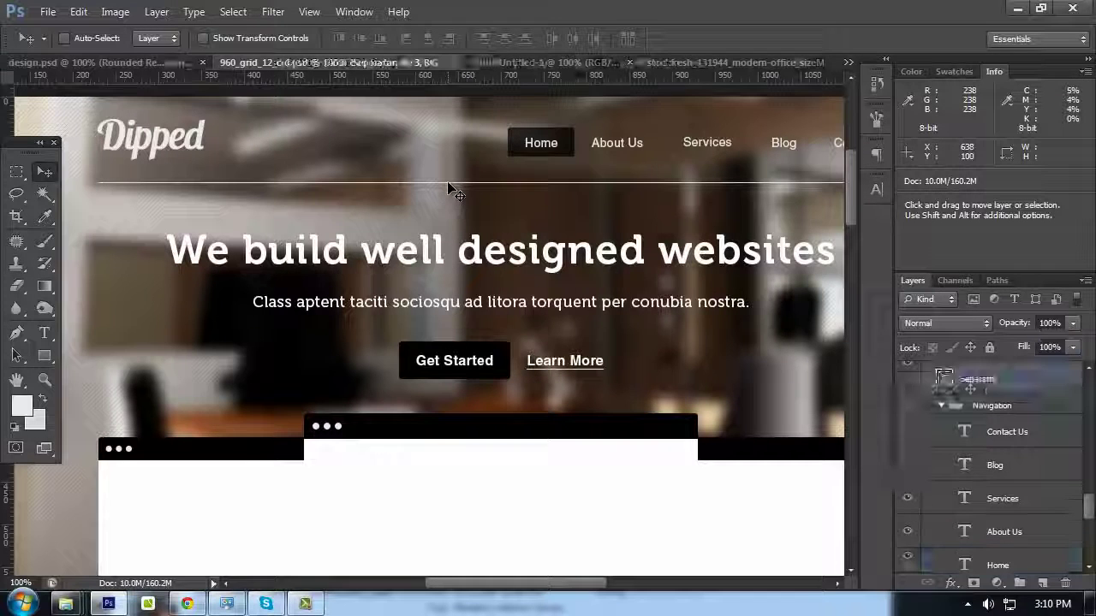
left_click(1052, 347)
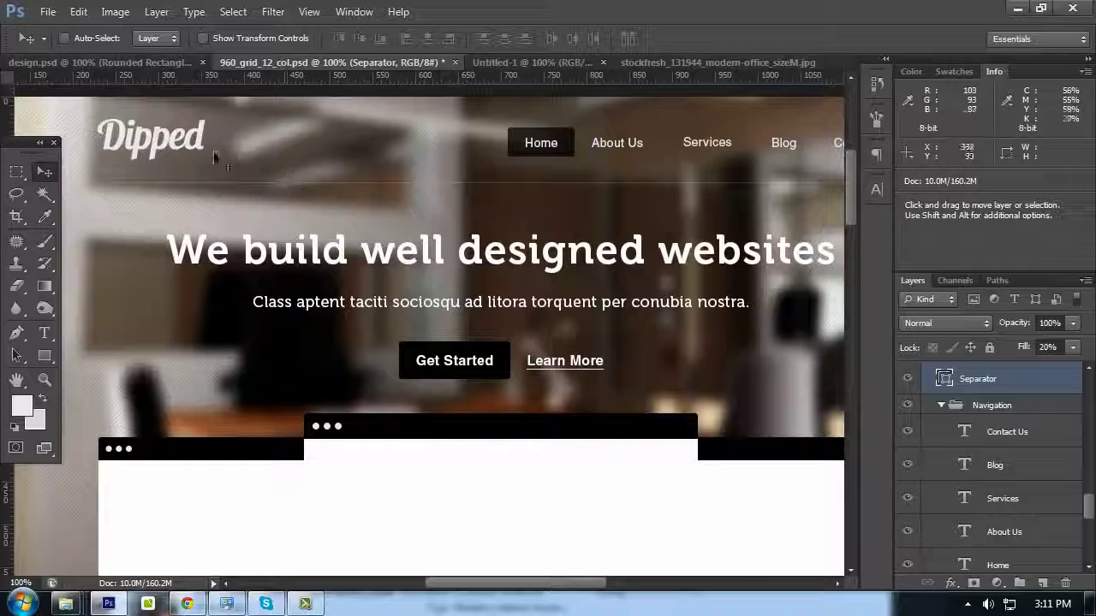
left_click(200, 146, "ctrl")
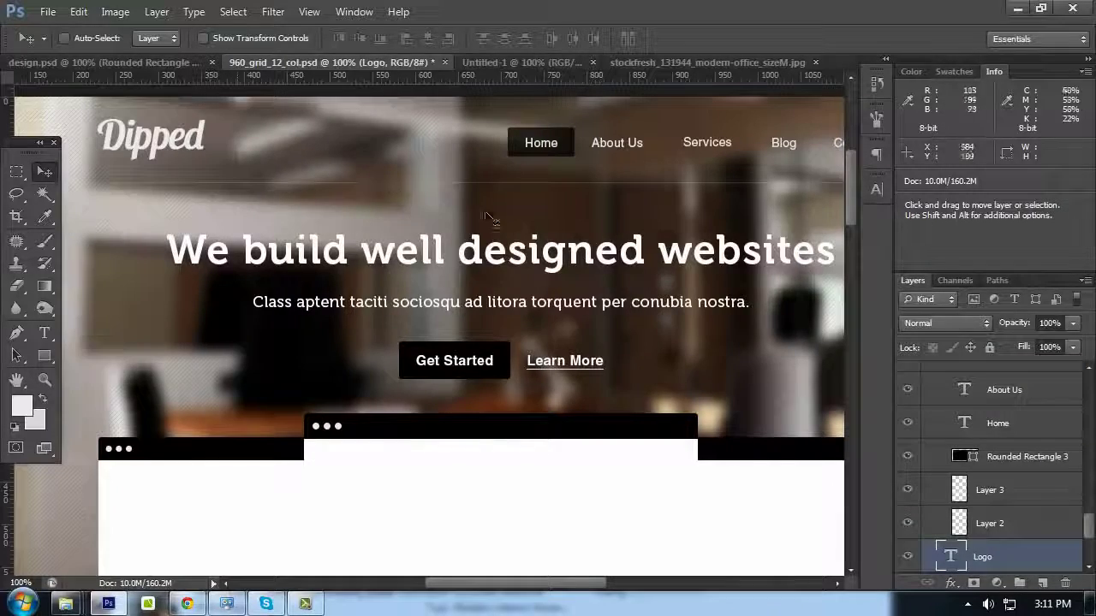
left_click_drag(304, 201, 471, 237)
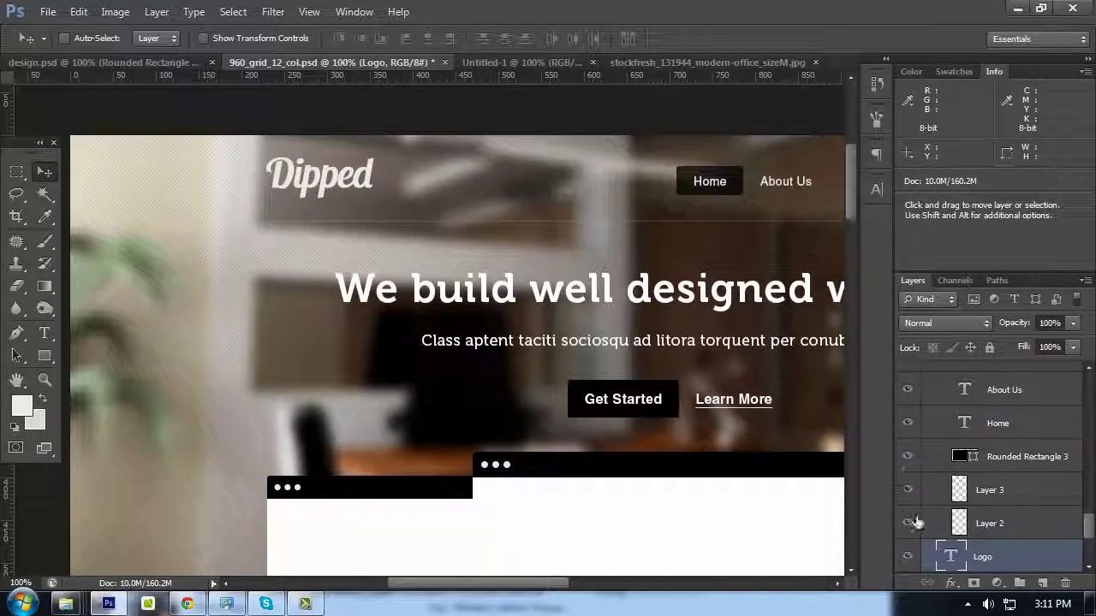
right_click(983, 535)
left_click(967, 32)
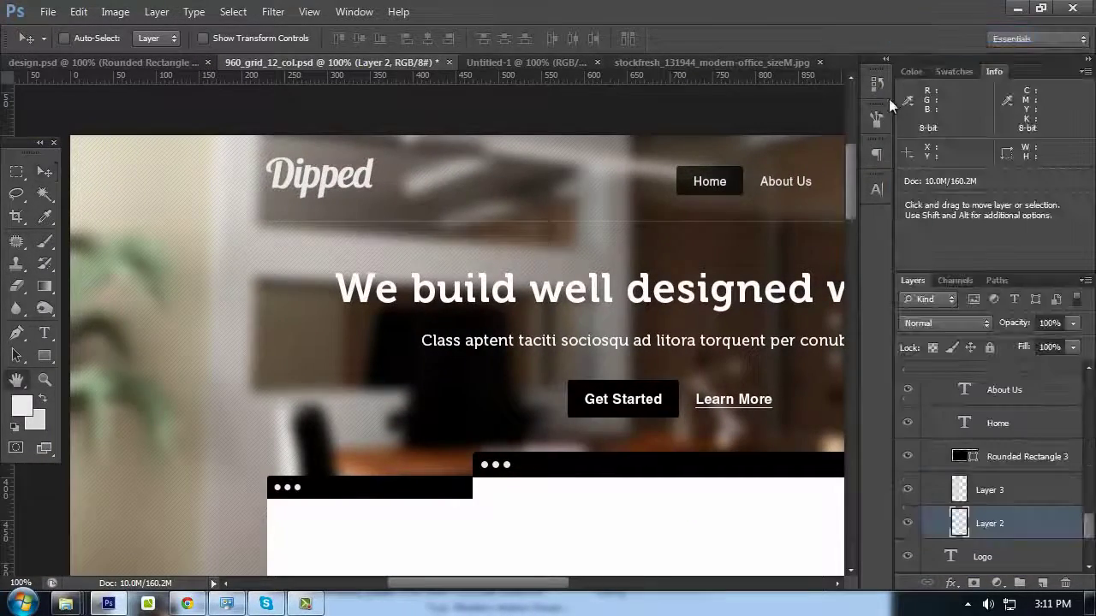
left_click(506, 426)
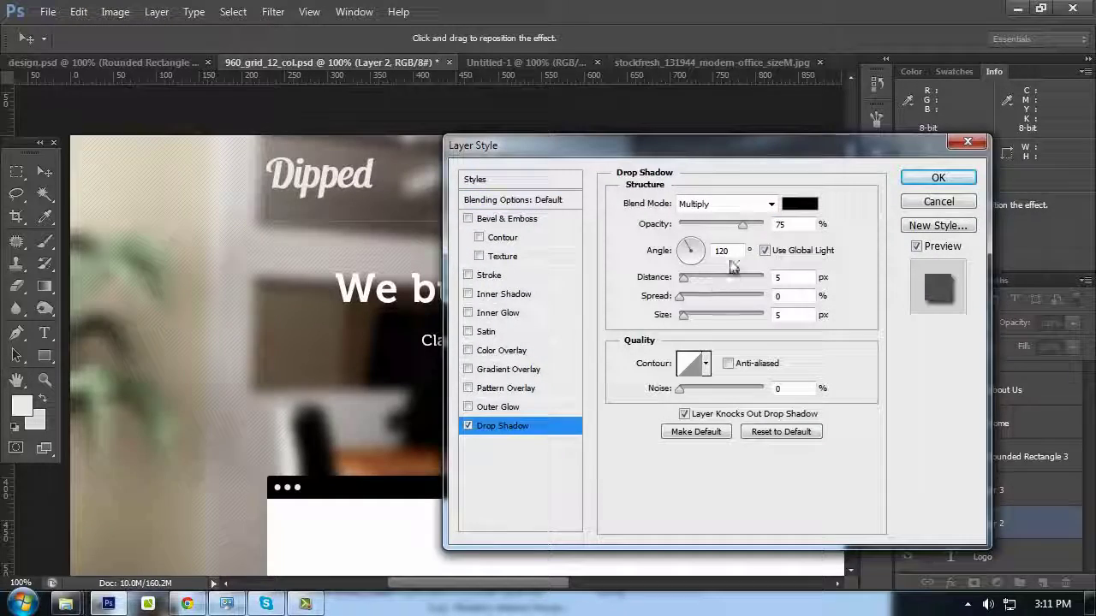
left_click(938, 203)
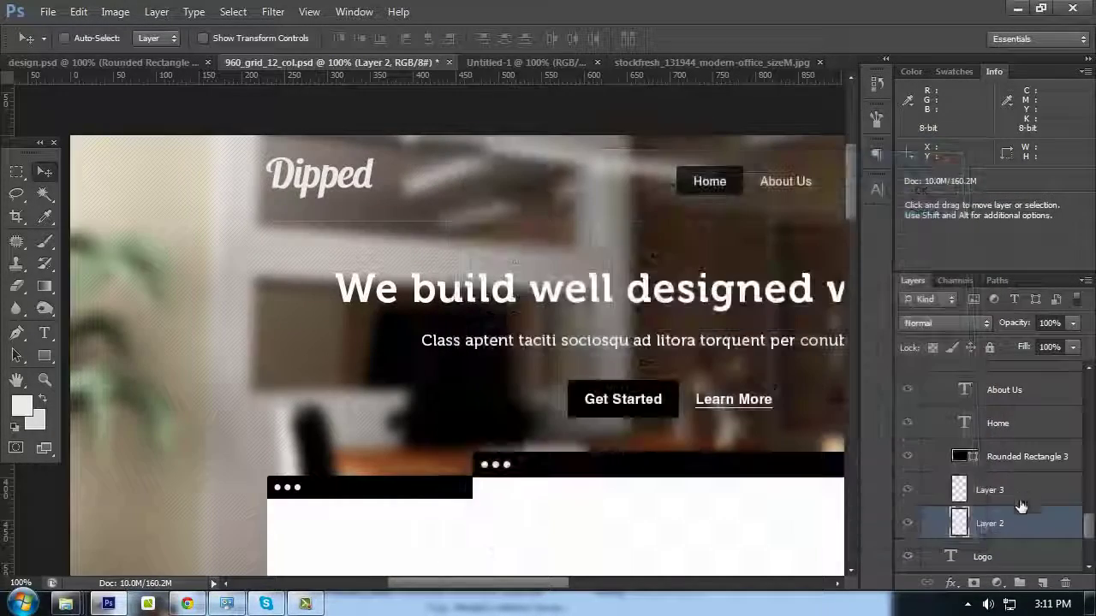
Add a Drop Shadow to the Logo text layer with a 90° angle, 1 px distance and 1 px size
left_click(989, 555)
right_click(977, 521)
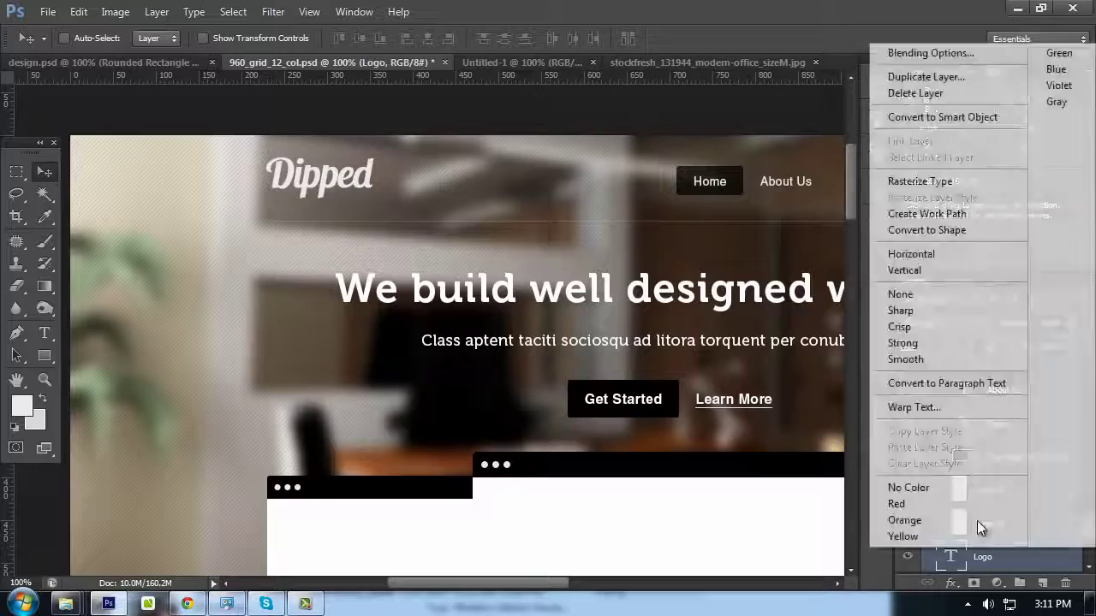
left_click(929, 51)
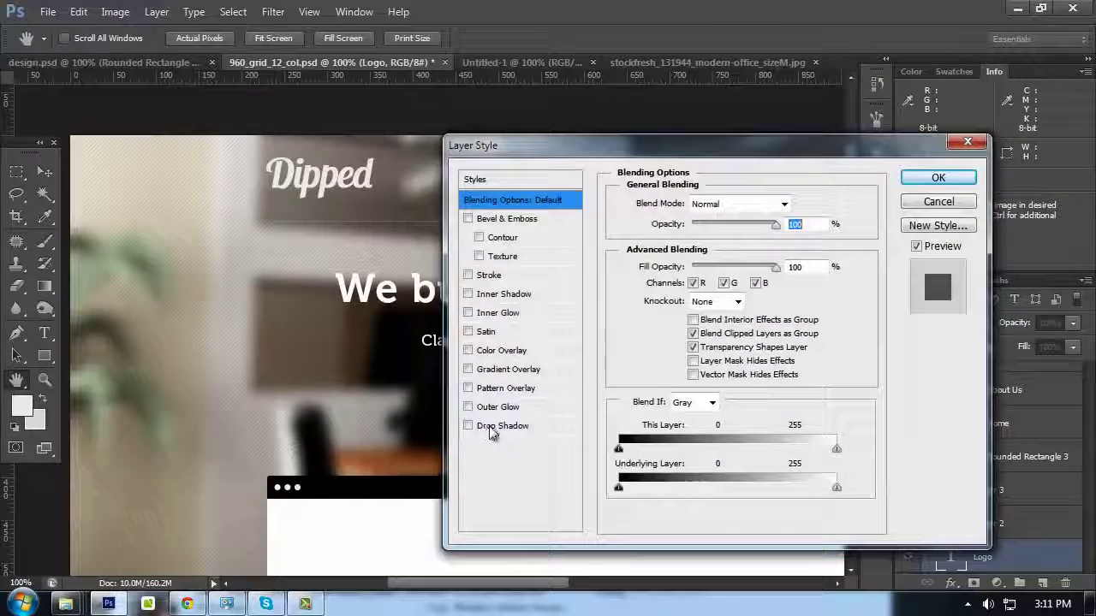
left_click(487, 426)
type("1")
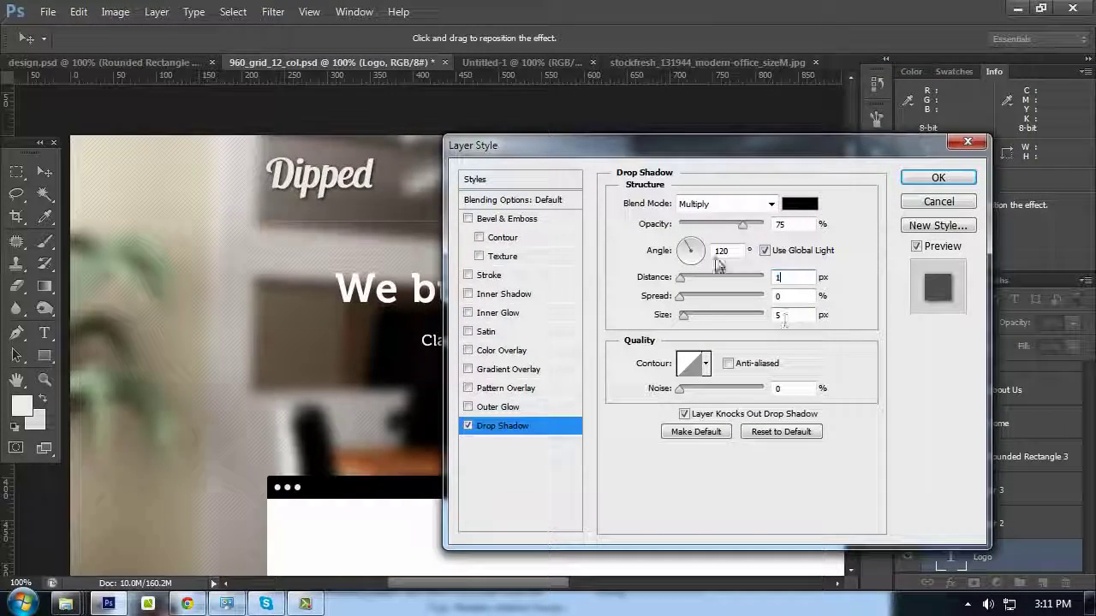
type("90")
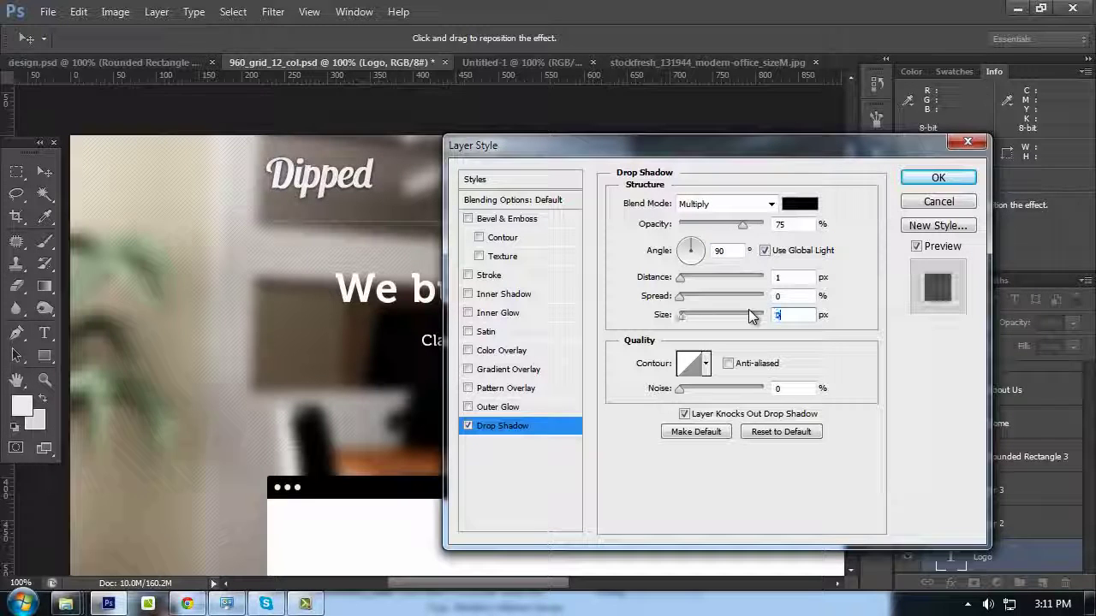
type("0")
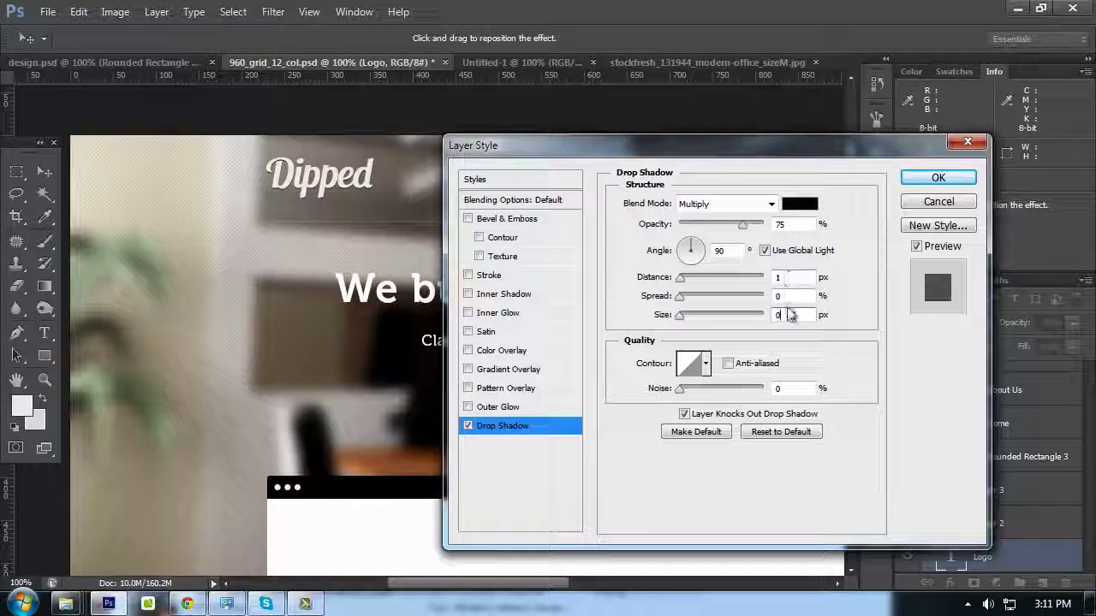
left_click_drag(788, 315, 752, 309)
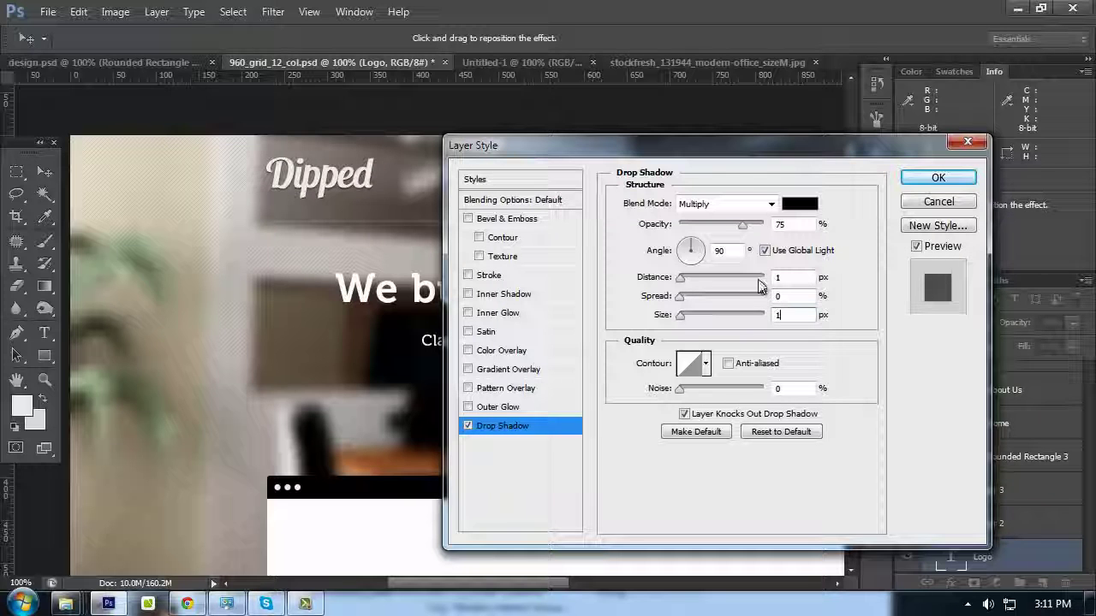
Try 30% and 40% opacity with 2 px distance and 2 px size for the Logo layer's drop shadow
key("ctrl+plus")
left_click_drag(350, 201, 370, 391)
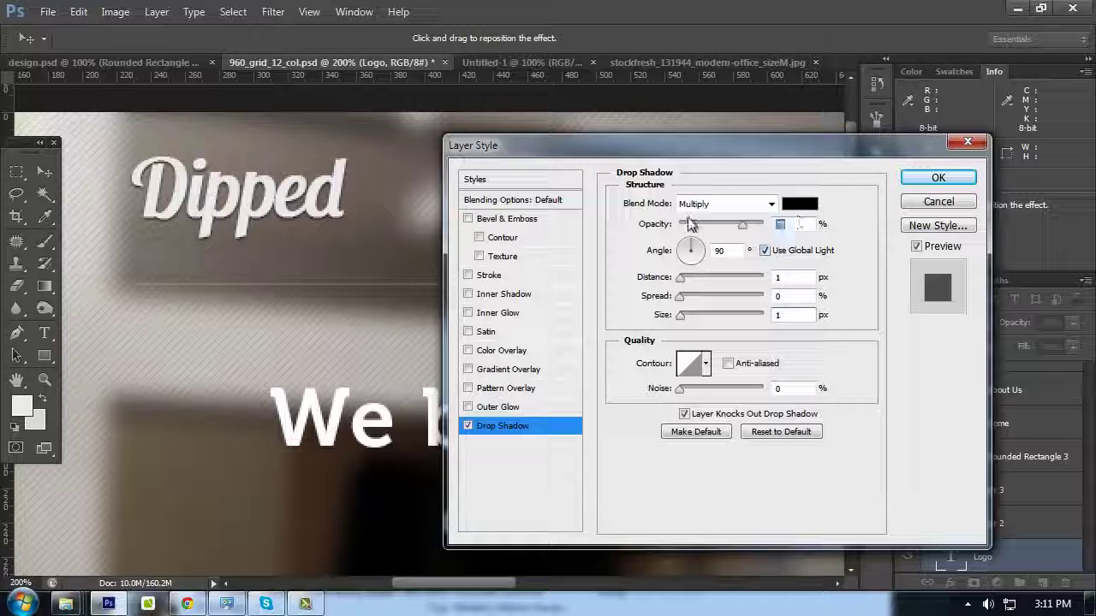
type("30")
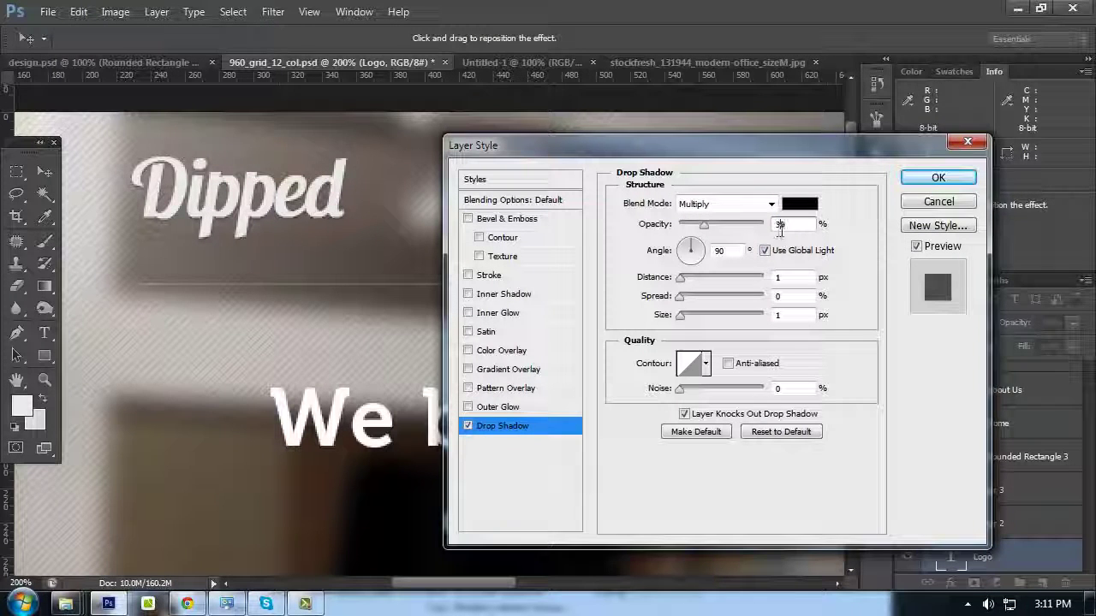
type("4")
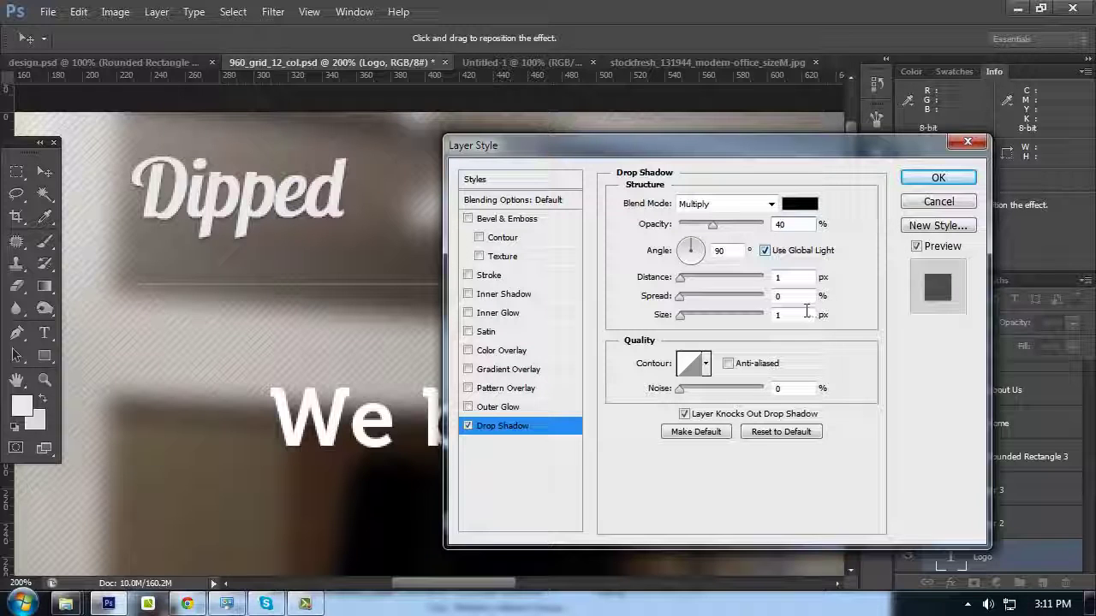
left_click(774, 316)
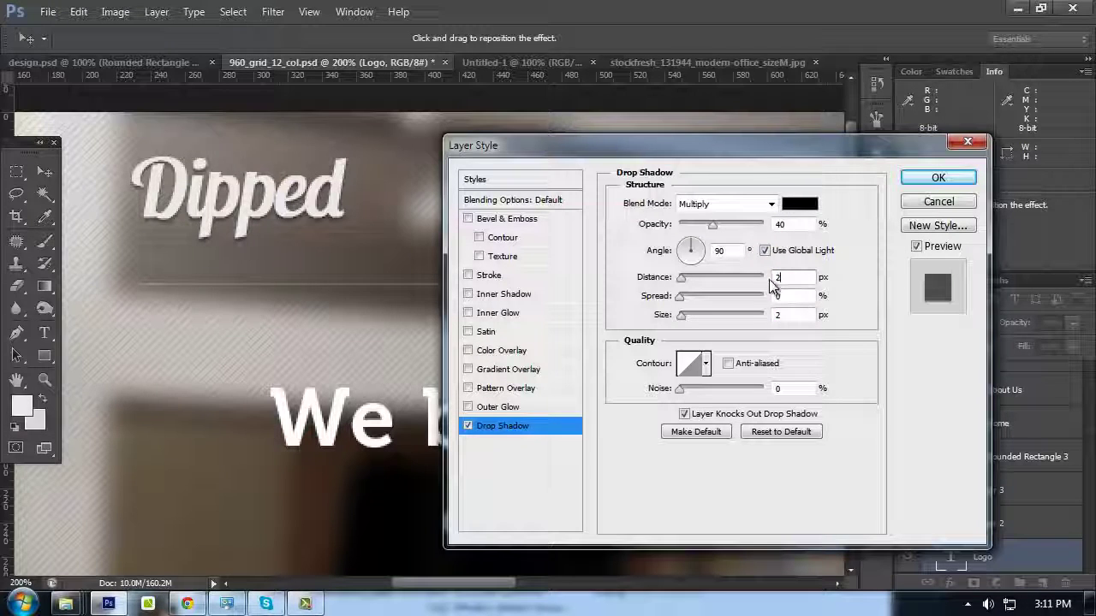
key("ctrl+minus")
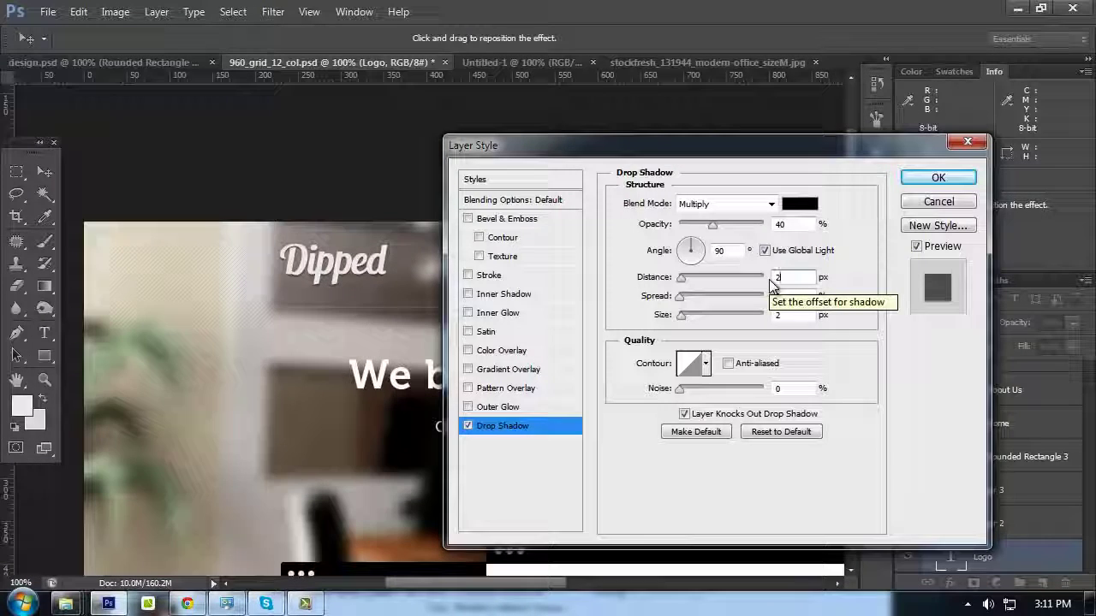
left_click_drag(305, 325, 215, 198)
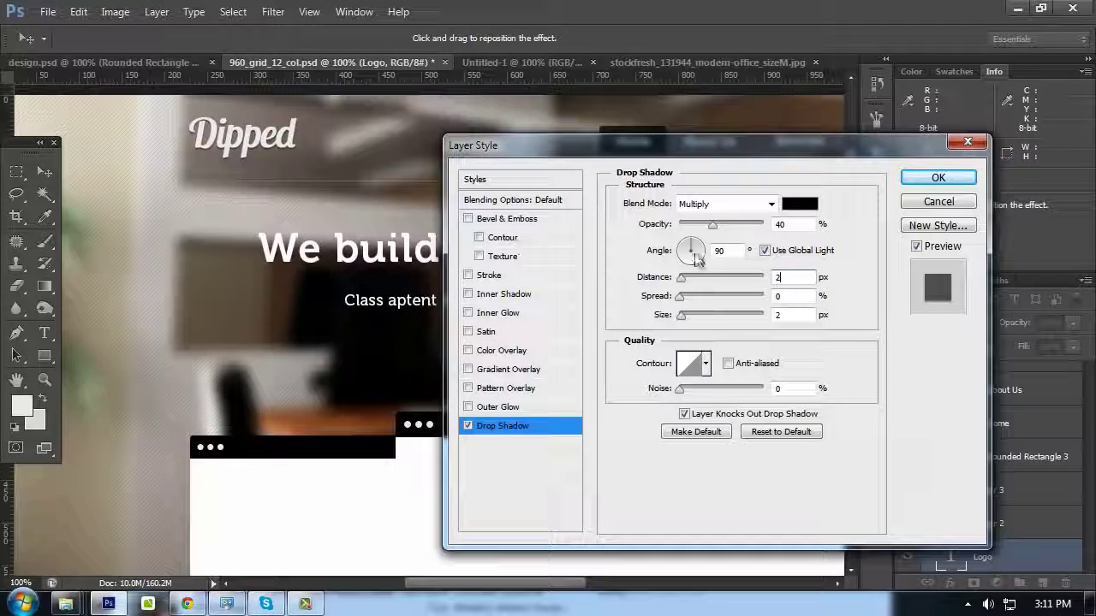
Set the Logo layer's drop shadow to 30% opacity, 2 px distance and 0 px size, and apply the style
type("1")
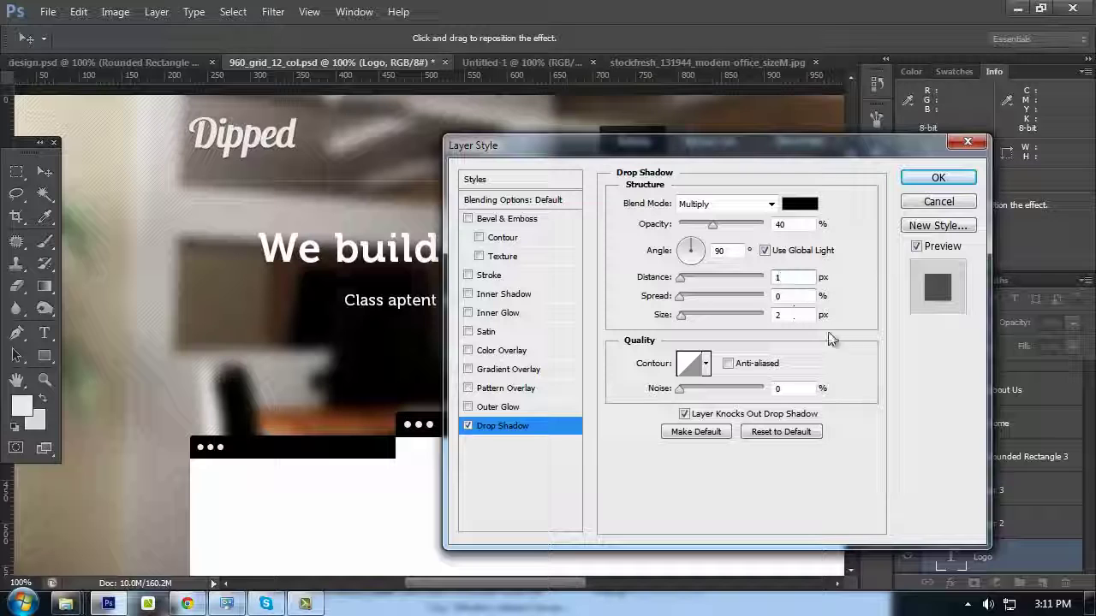
left_click_drag(793, 315, 746, 314)
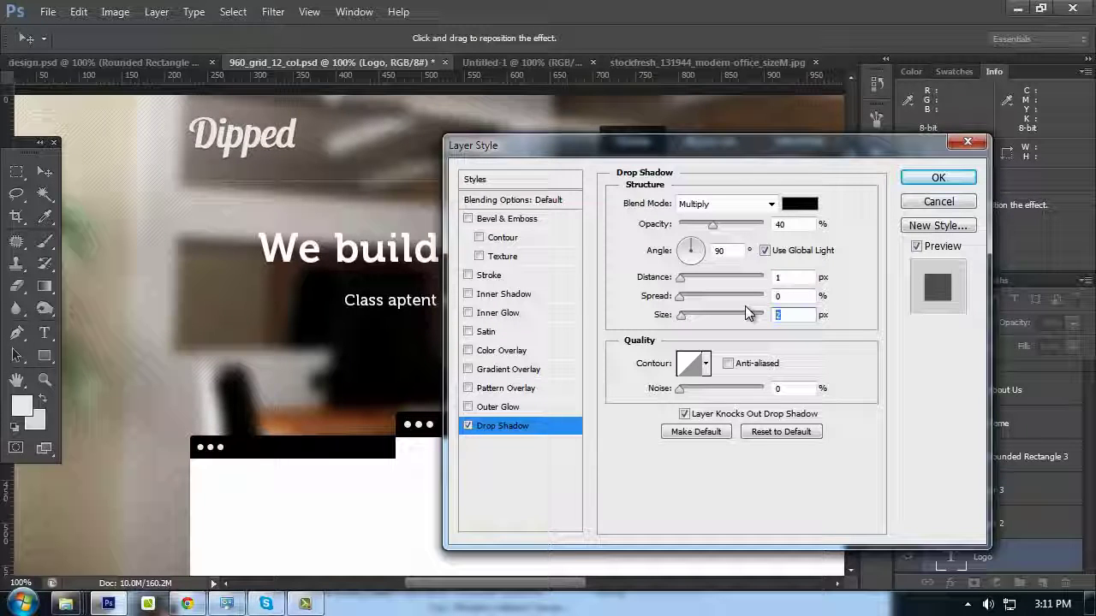
type("0")
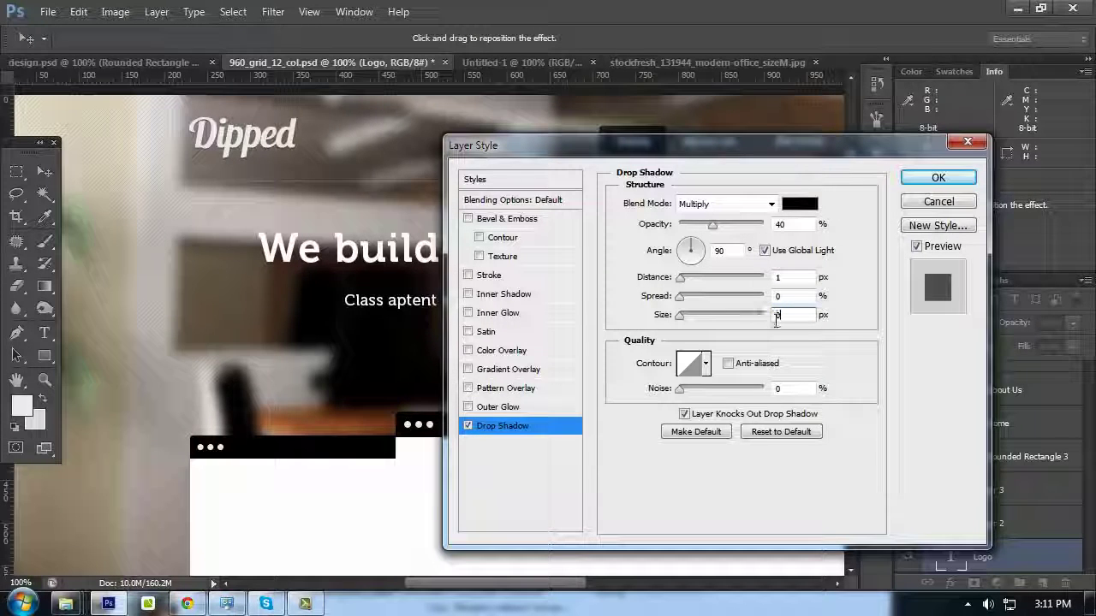
left_click_drag(799, 276, 749, 279)
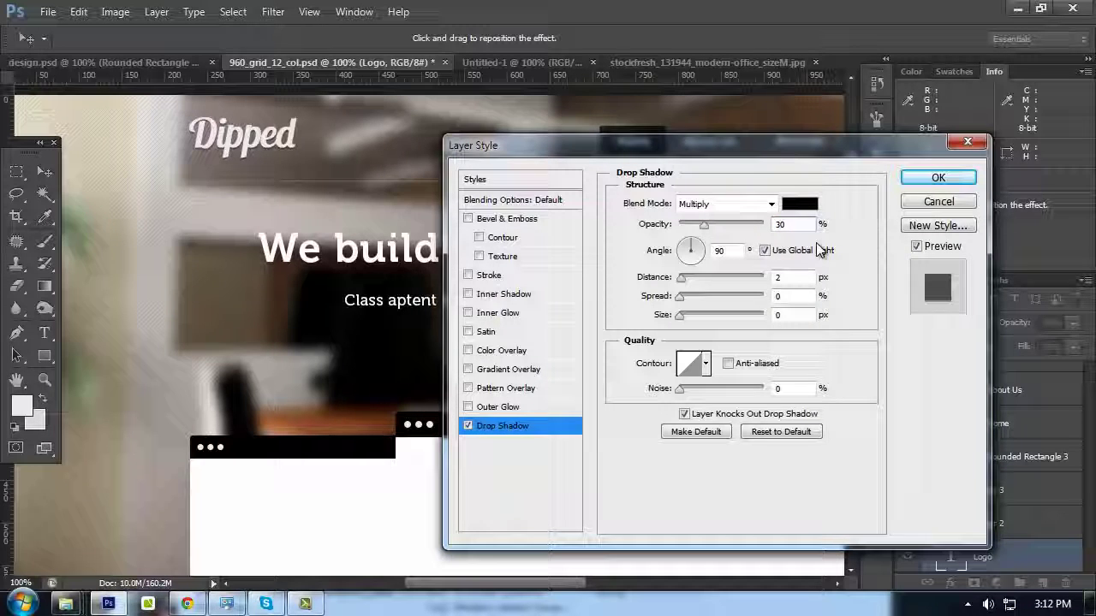
key("Return")
Check the header with the panels hidden and select the banner photo, Layer 12, for moving
key("Tab")
left_click_drag(619, 220, 553, 267)
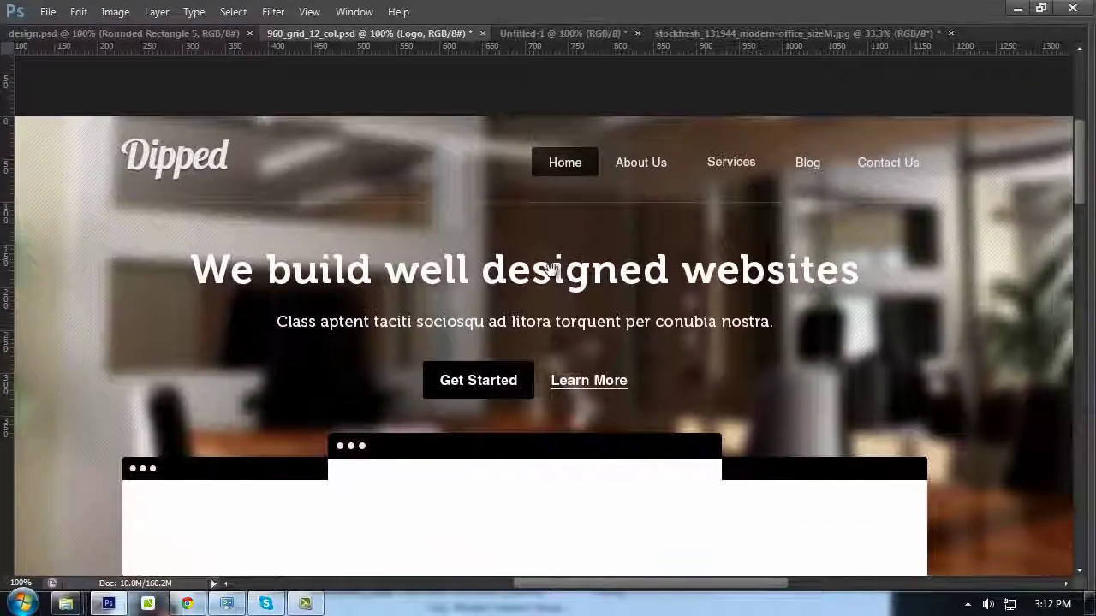
key("Tab")
key("t")
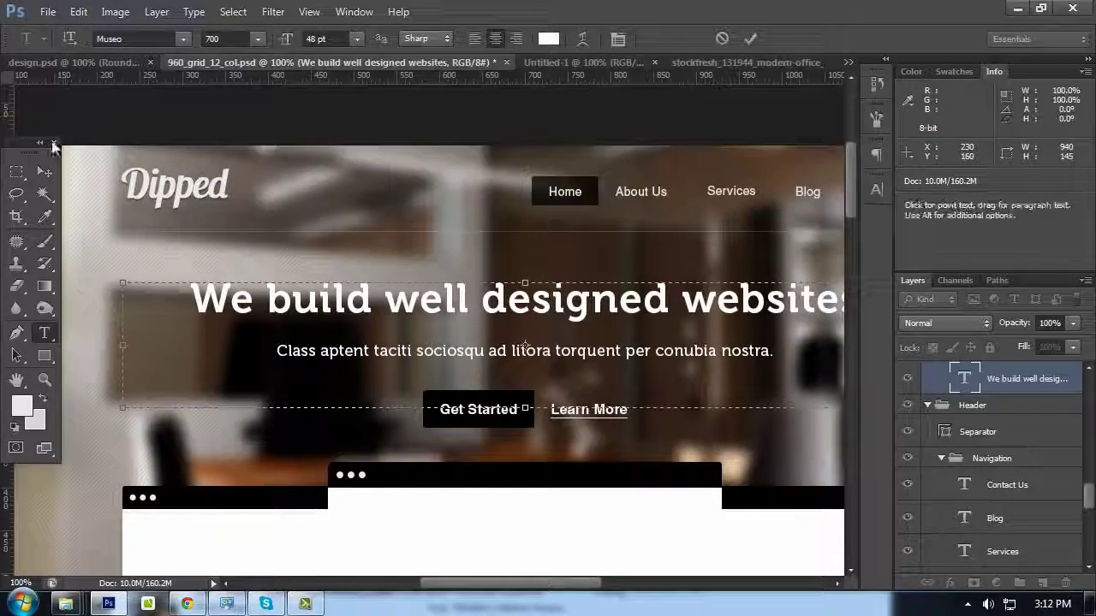
left_click(45, 171)
left_click(399, 218)
Examine the banner photo behind the header at 100% and 66.67% zoom, with and without panels
key("Tab")
left_click_drag(440, 201, 504, 129)
key("Tab")
left_click_drag(485, 187, 430, 269)
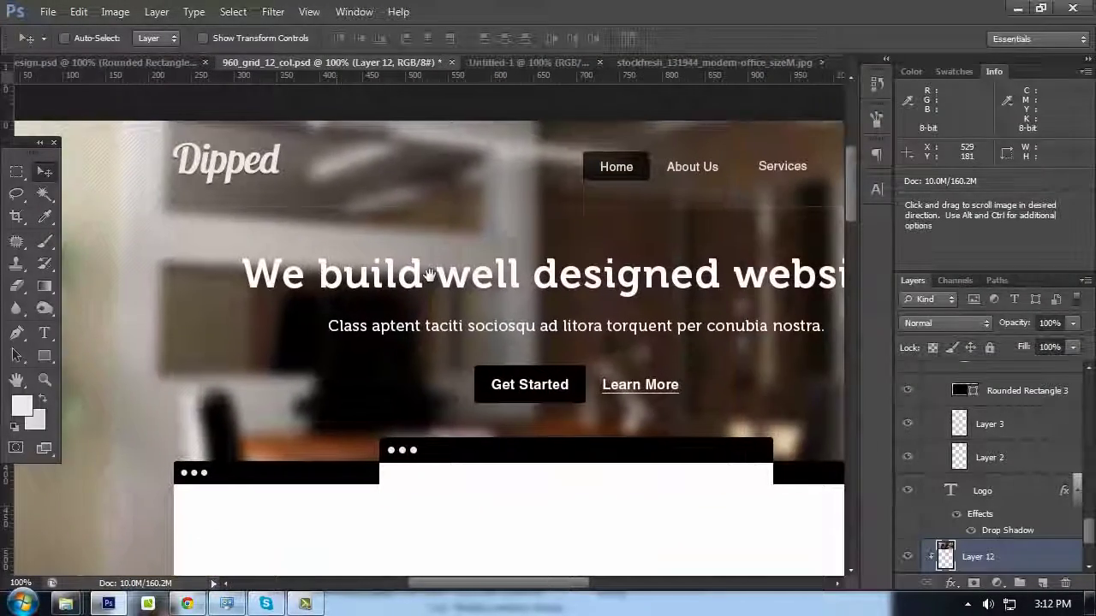
scroll(434, 276, "down", 1)
key("Tab")
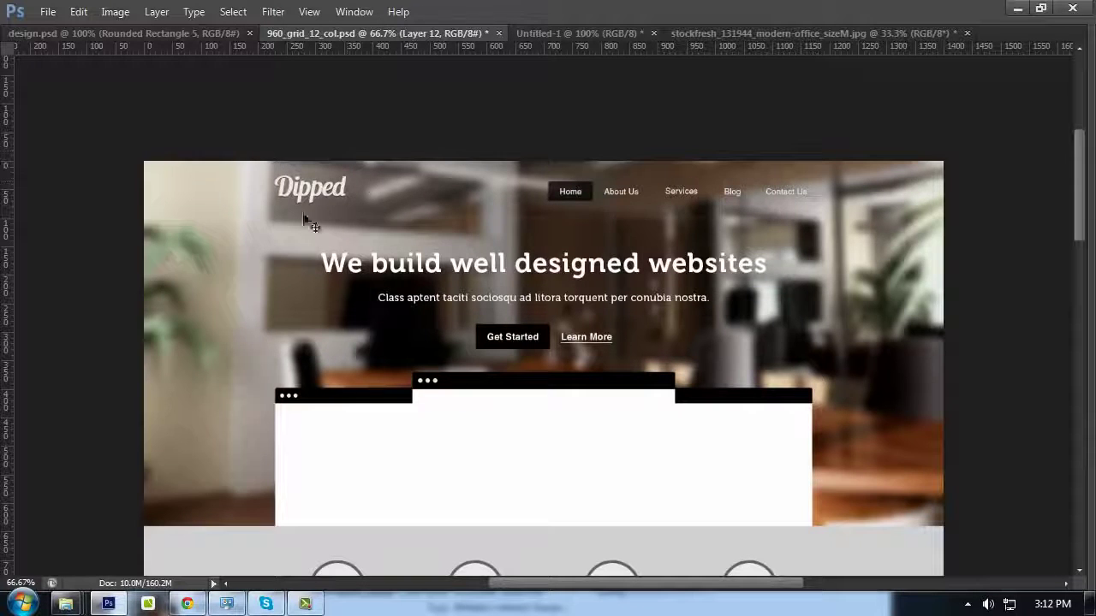
key("Tab")
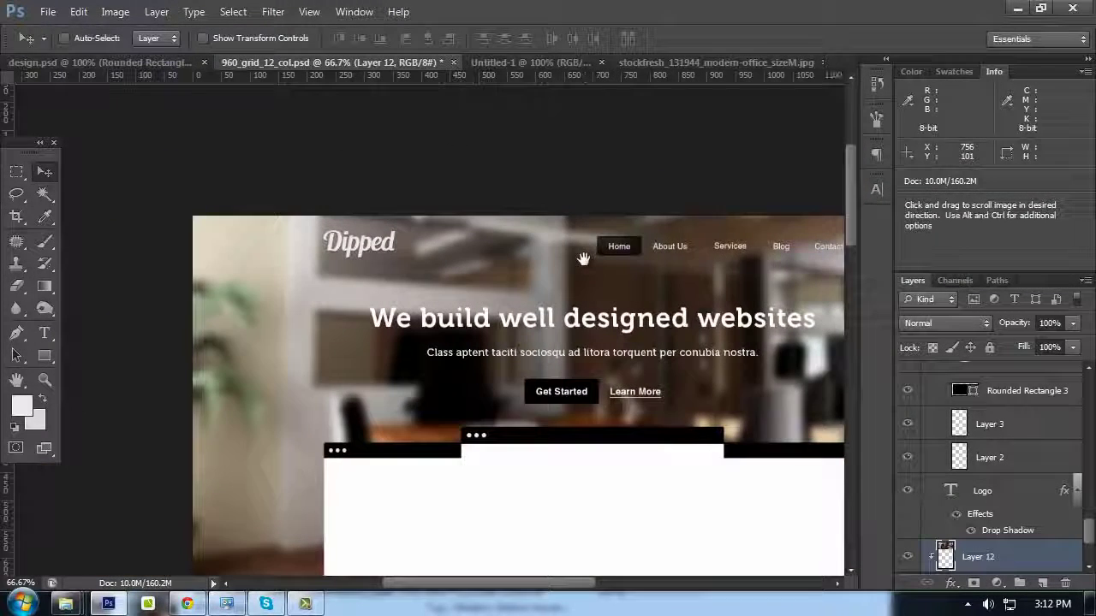
key("ctrl+plus")
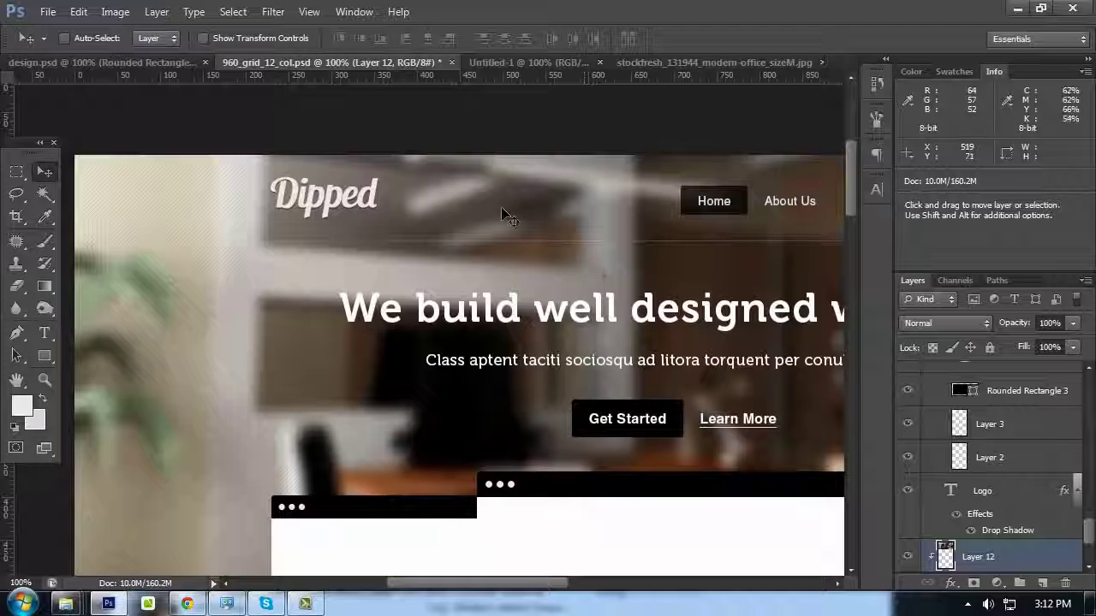
Set up the Burn Tool for Layer 12 with a 200 px brush, Midtones range and 20% exposure
scroll(944, 473, "down", 2)
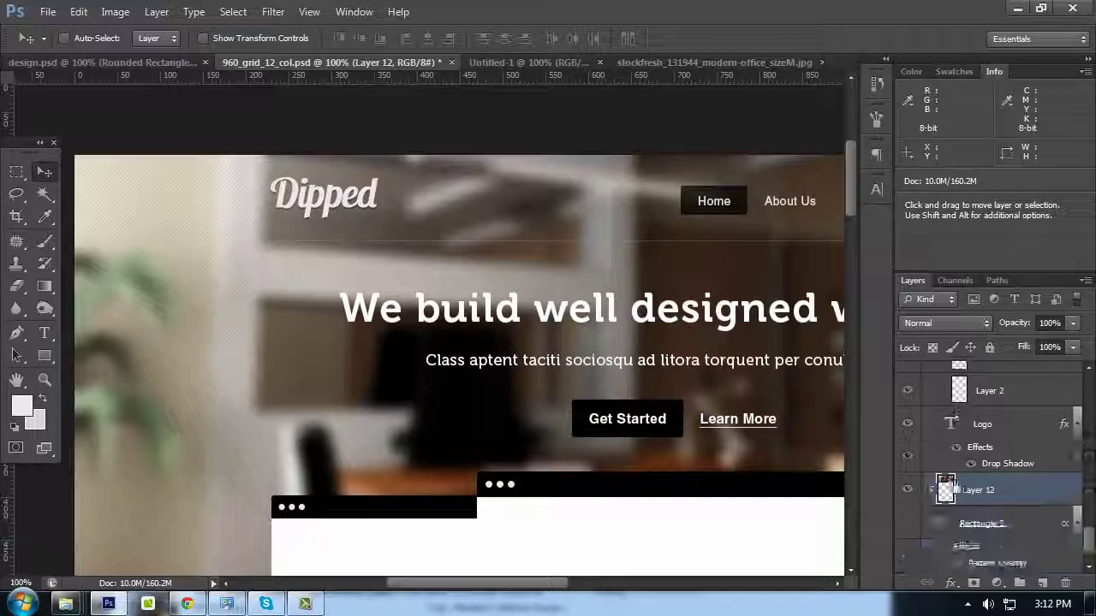
left_click(55, 356)
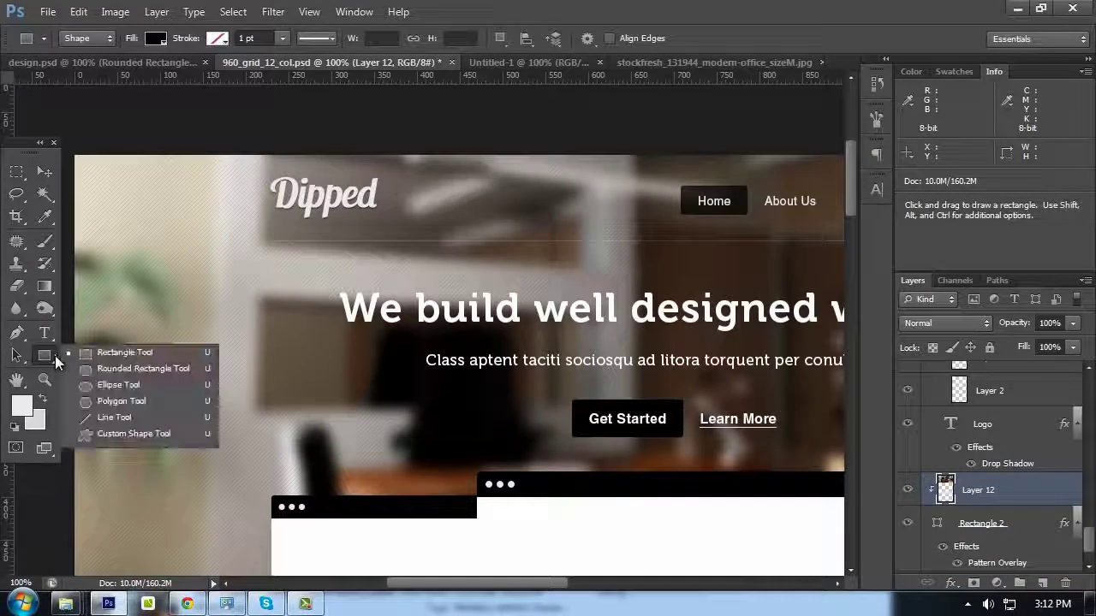
left_click(47, 310)
right_click(47, 310)
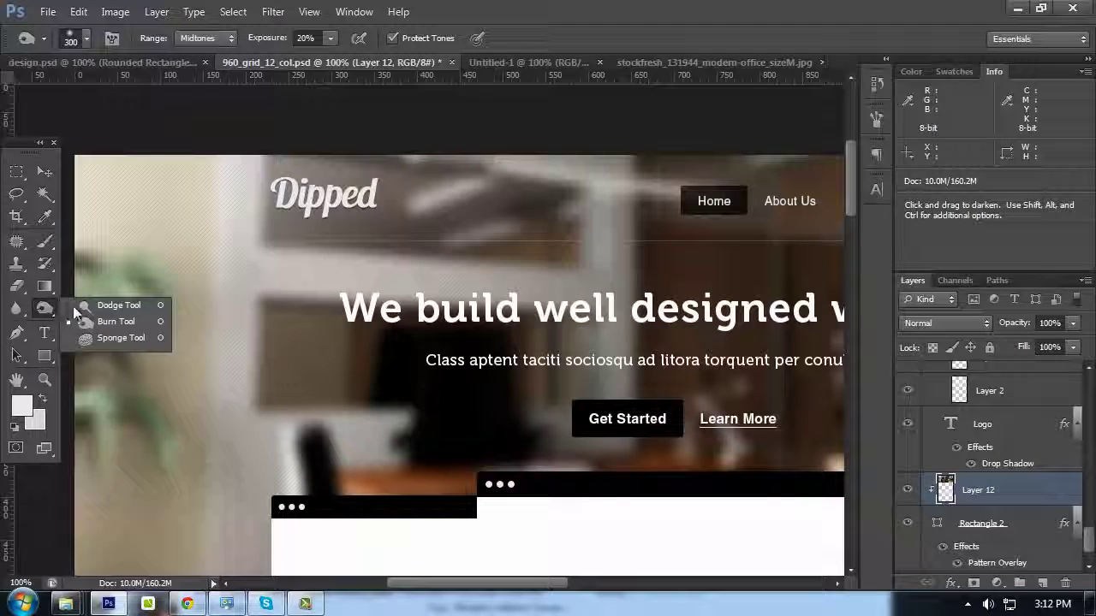
left_click(107, 321)
key("bracketleft")
key("bracketleft")
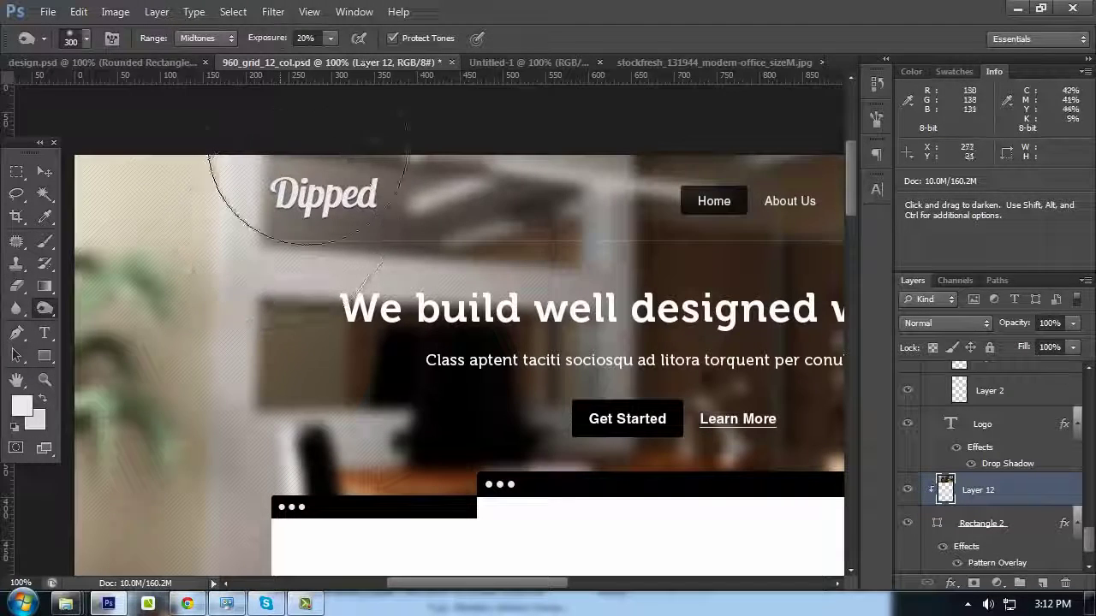
left_click(283, 43)
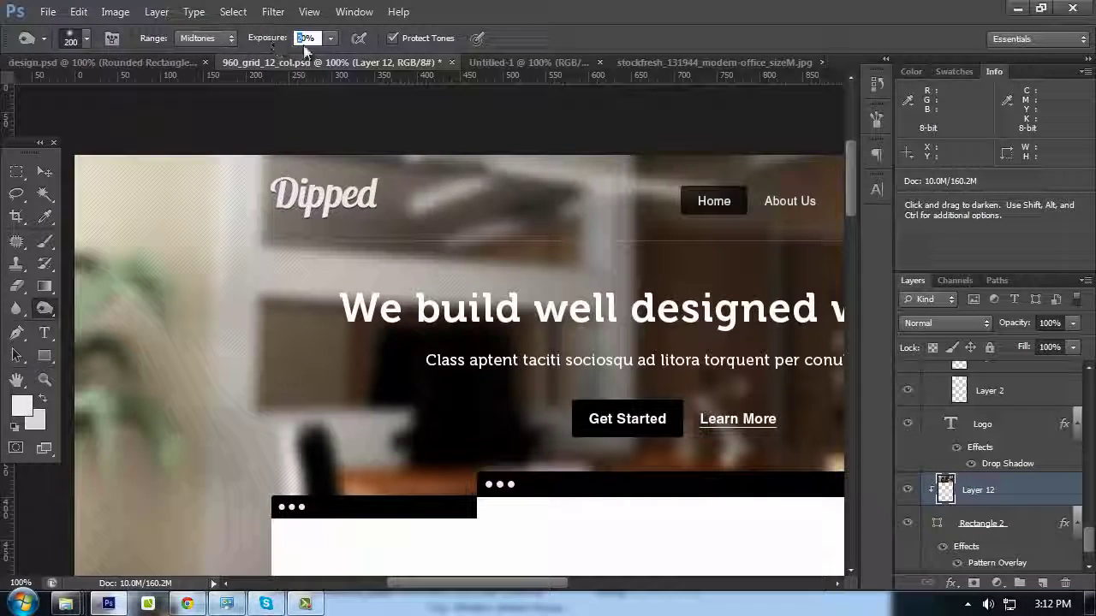
type("50")
type("20")
key("Return")
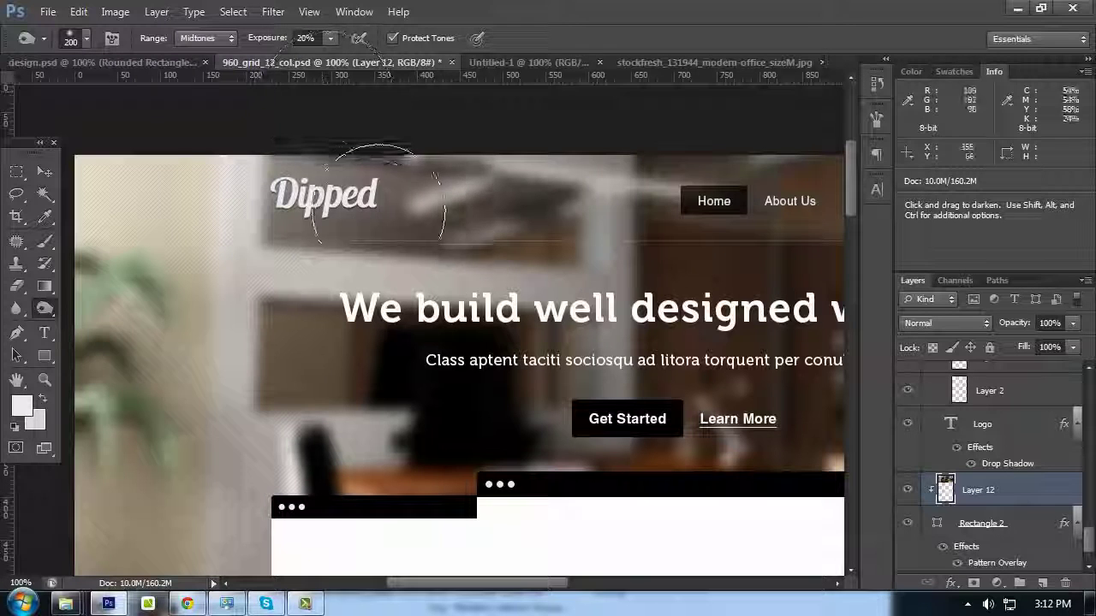
Burn the banner photo around and beside the Dipped logo on Layer 12, and undo the last stroke
key("bracketleft")
key("bracketright")
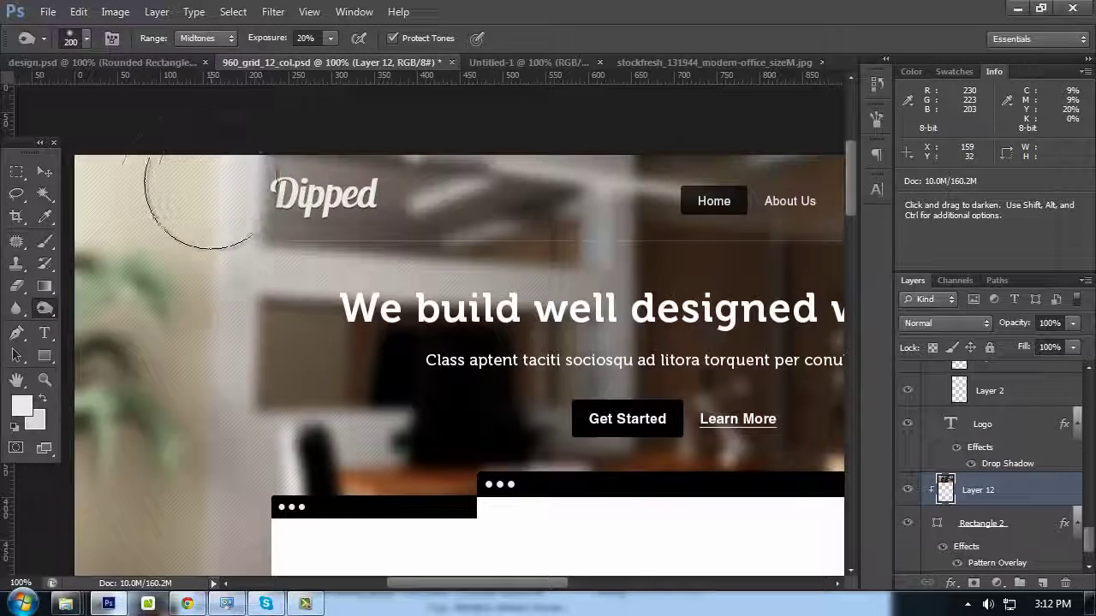
key("bracketright")
left_click(180, 196)
key("bracketleft")
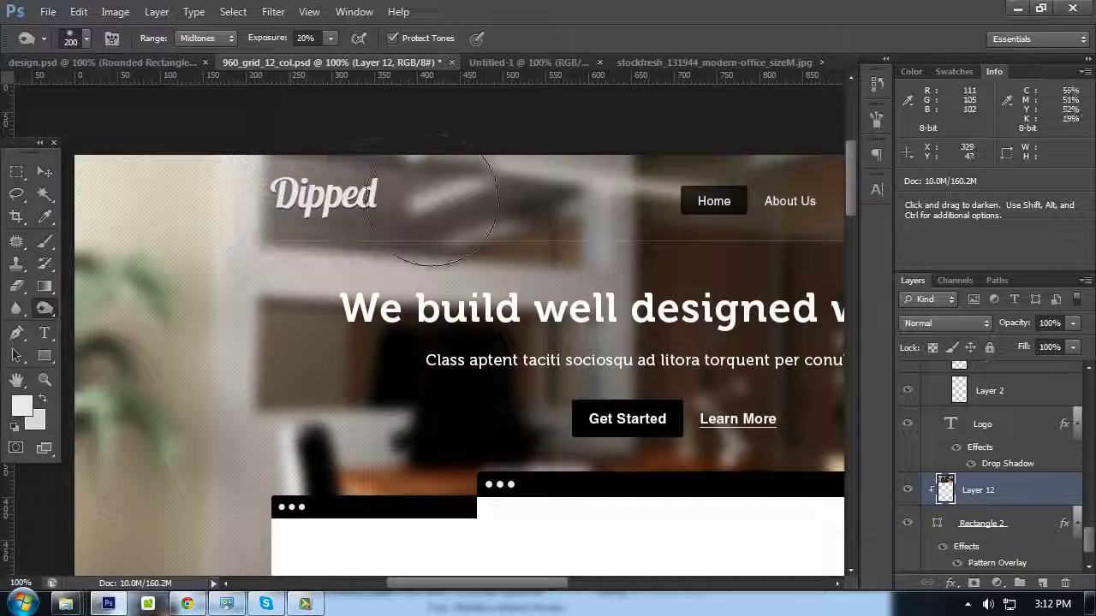
mouse_move(432, 210)
left_mouse_down()
mouse_move(245, 208)
mouse_move(302, 186)
mouse_move(539, 186)
mouse_move(315, 190)
left_mouse_up()
key("ctrl+z")
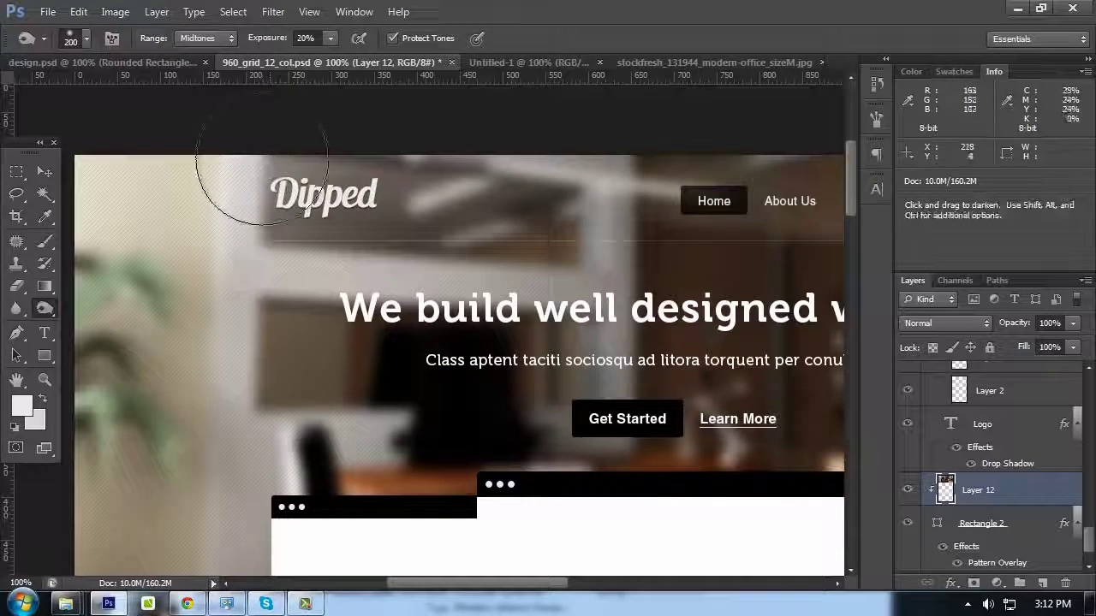
Examine the photo's brightness behind the logo, navigation and headline across the banner at 100% and 66.67% zoom
mouse_move(420, 178)
left_mouse_down()
mouse_move(208, 164)
mouse_move(385, 157)
left_mouse_up()
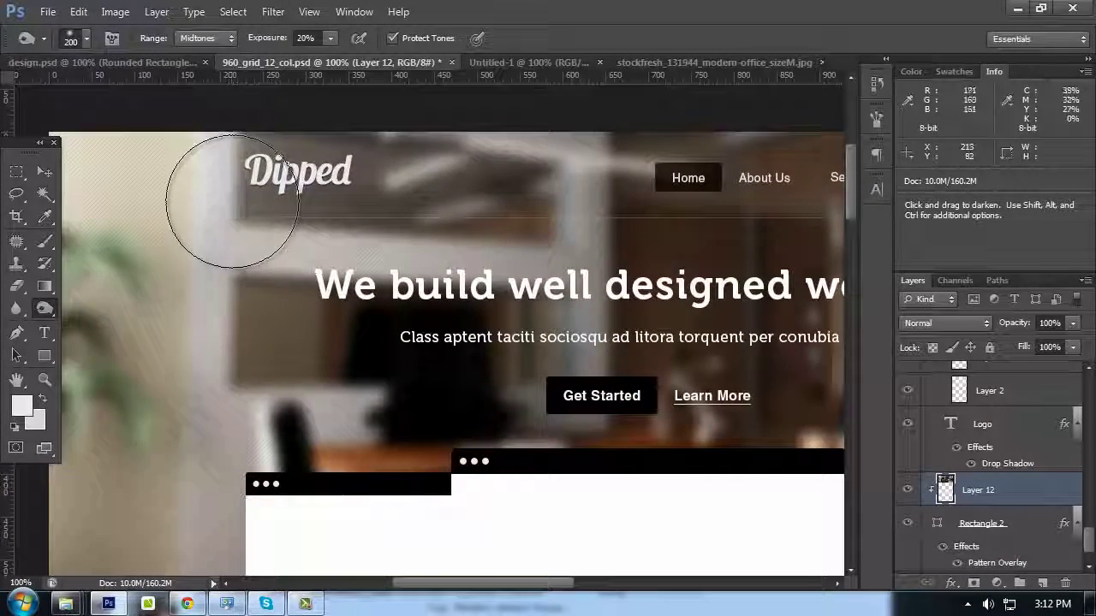
key("ctrl+minus")
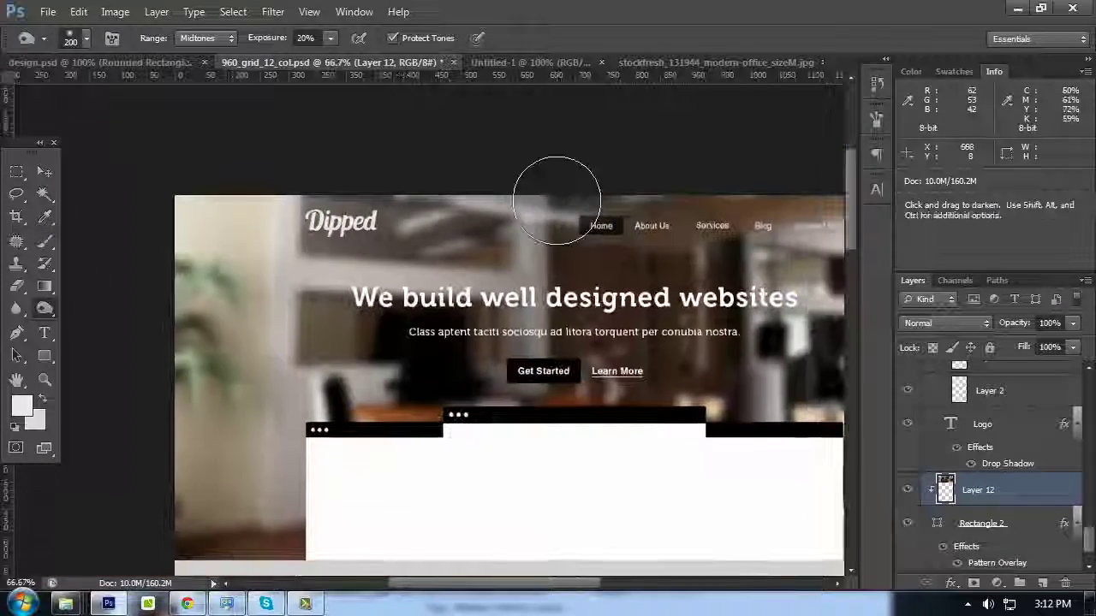
left_click_drag(556, 245, 500, 217)
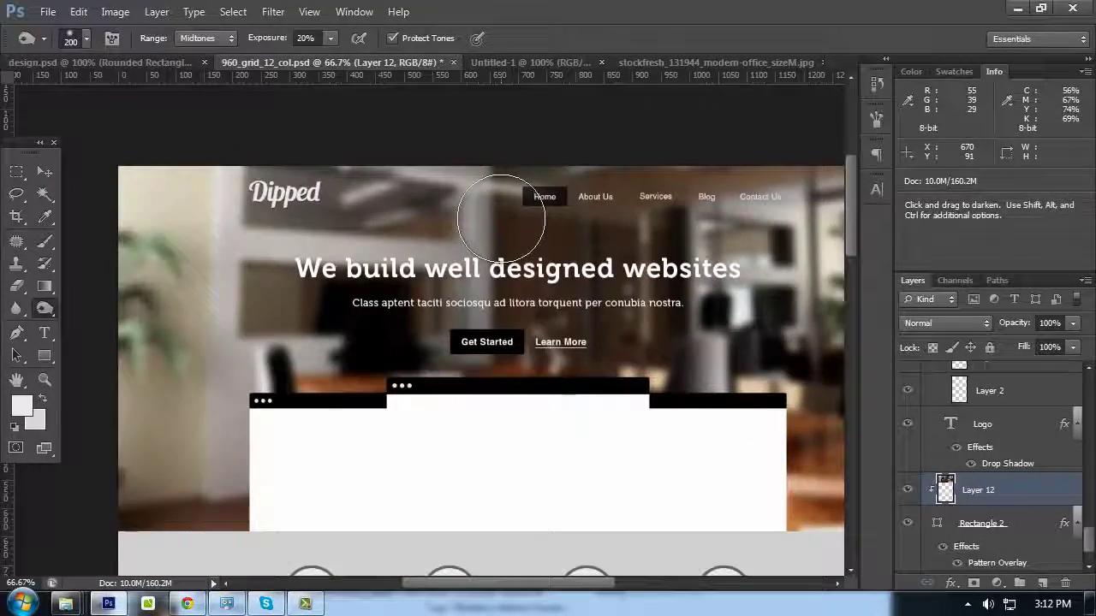
key("ctrl+plus")
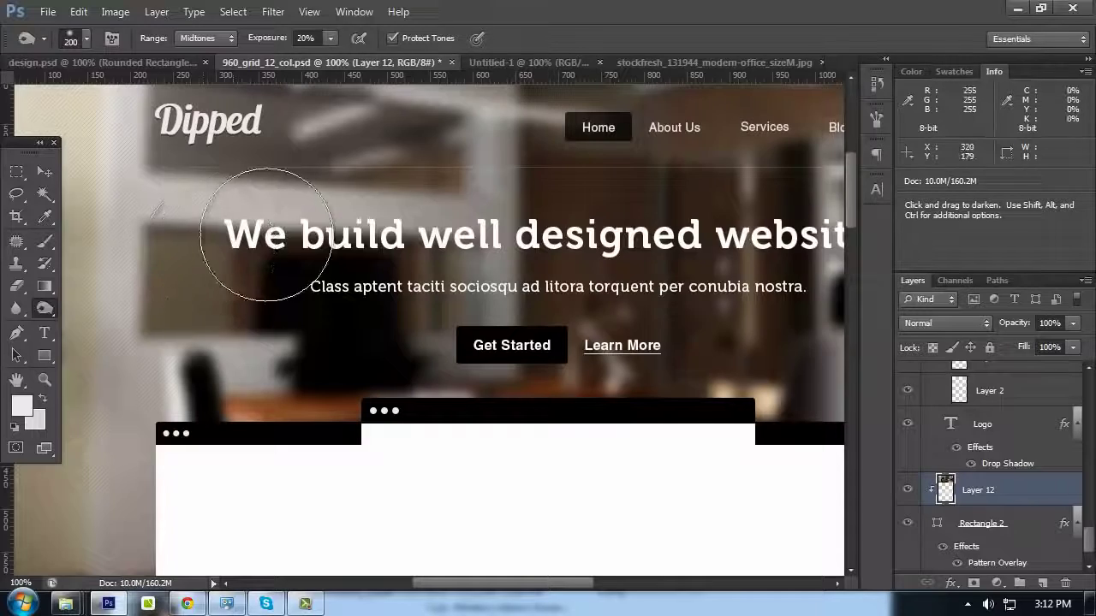
left_click_drag(739, 244, 571, 223)
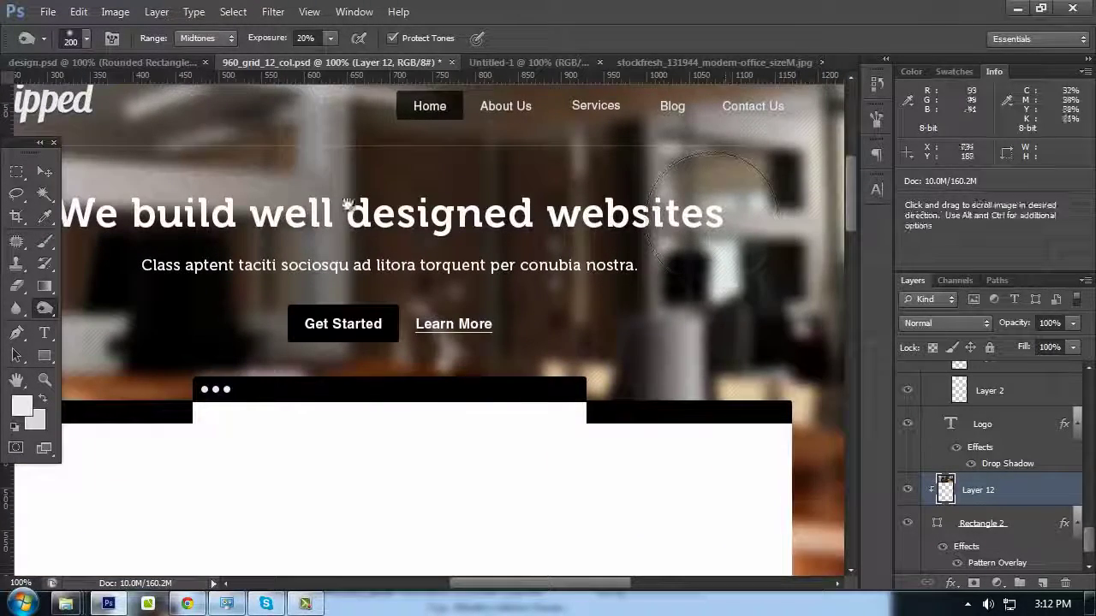
left_click_drag(344, 204, 445, 201)
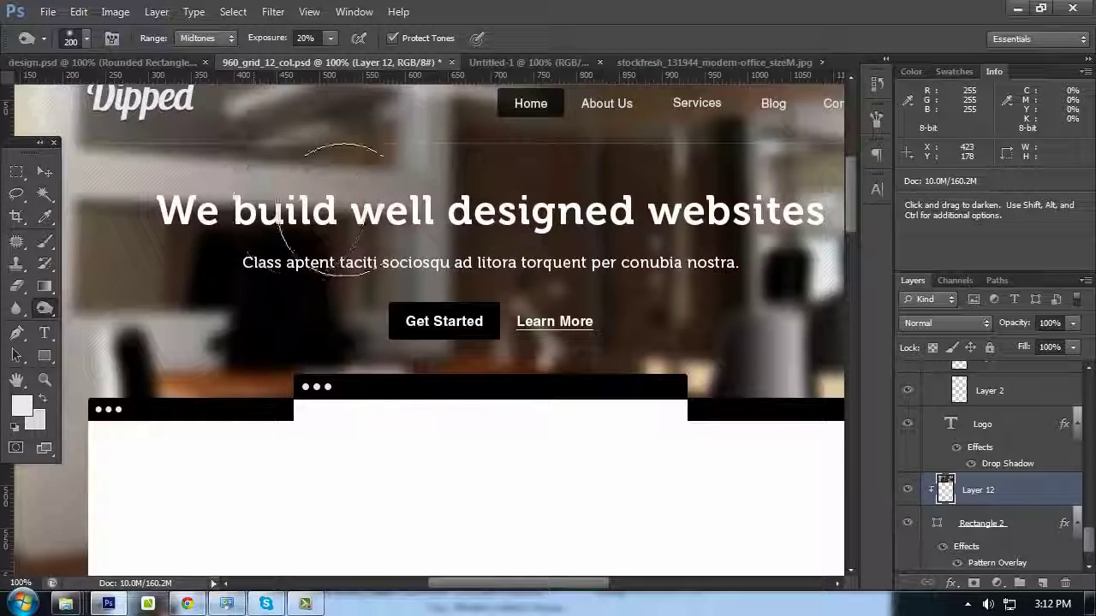
left_click_drag(577, 267, 530, 262)
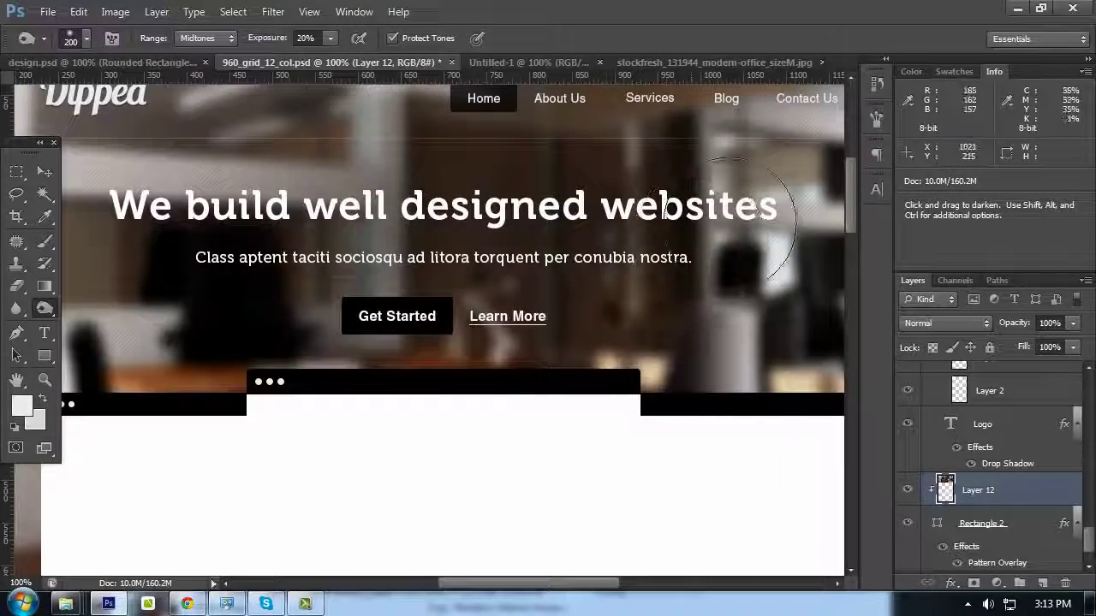
mouse_move(746, 195)
left_mouse_down()
mouse_move(544, 235)
mouse_move(519, 257)
left_mouse_up()
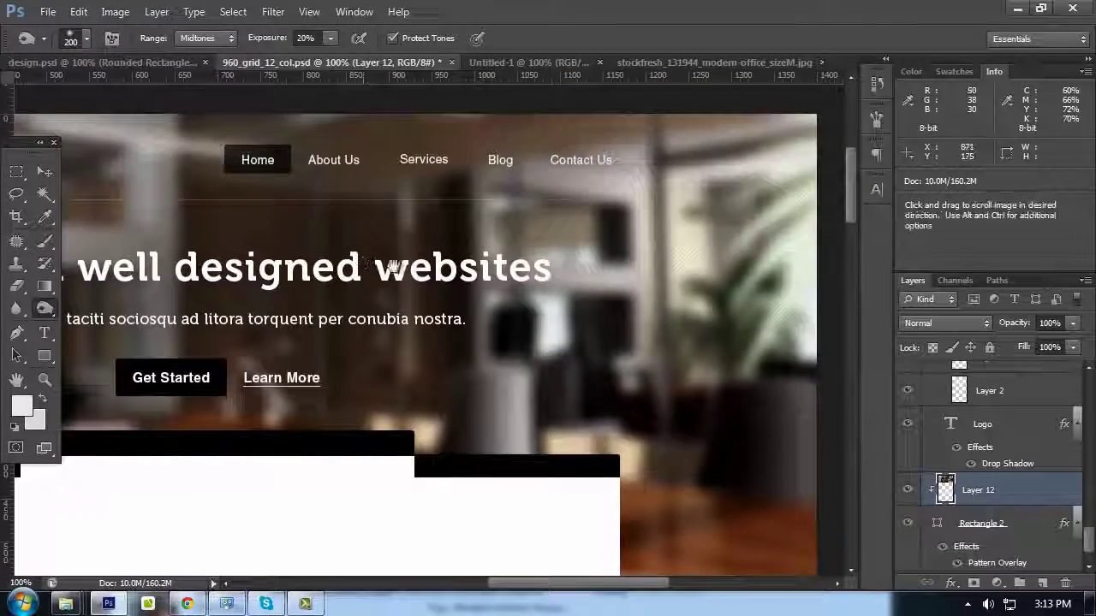
left_click_drag(59, 270, 156, 221)
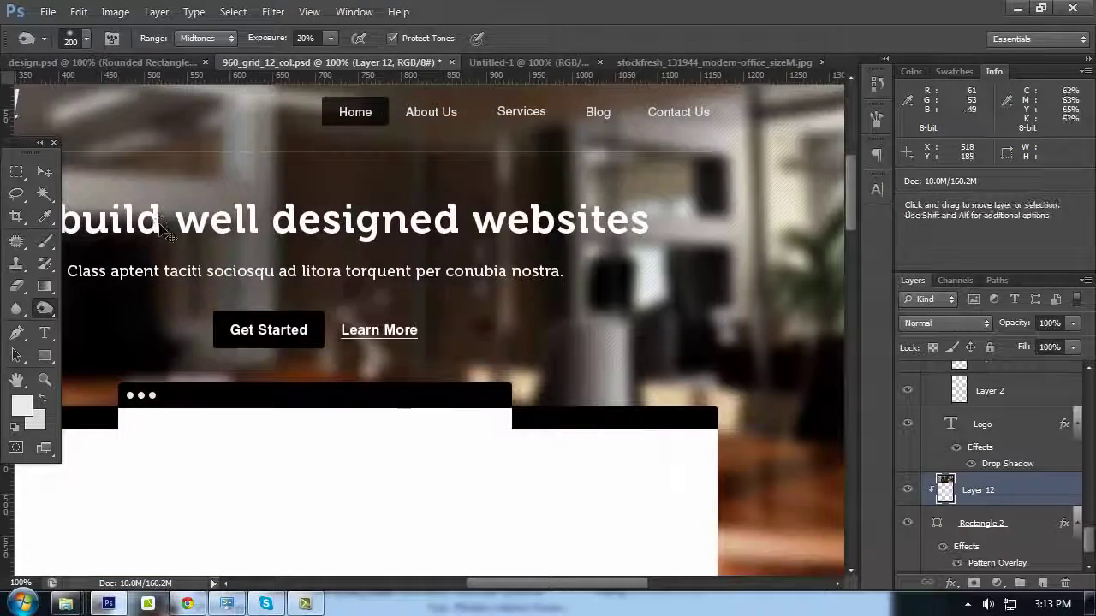
key("ctrl+minus")
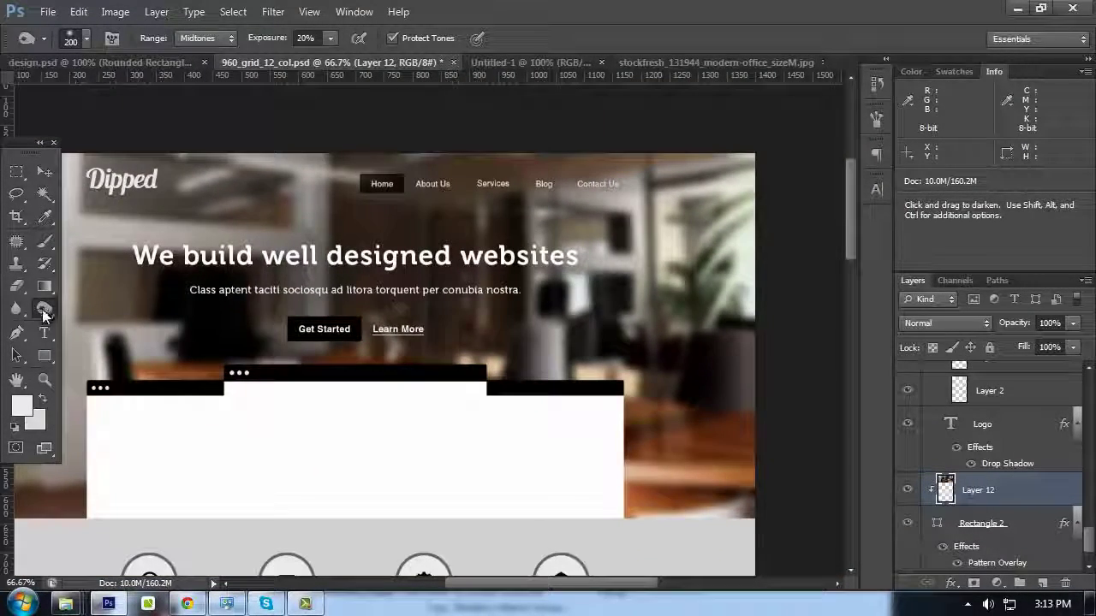
Lighten the banner photo on Layer 12 beside the headline and around the plant past the navigation, using the Dodge Tool, 200 px, Midtones, 20% exposure
right_click(48, 315)
left_click(112, 303)
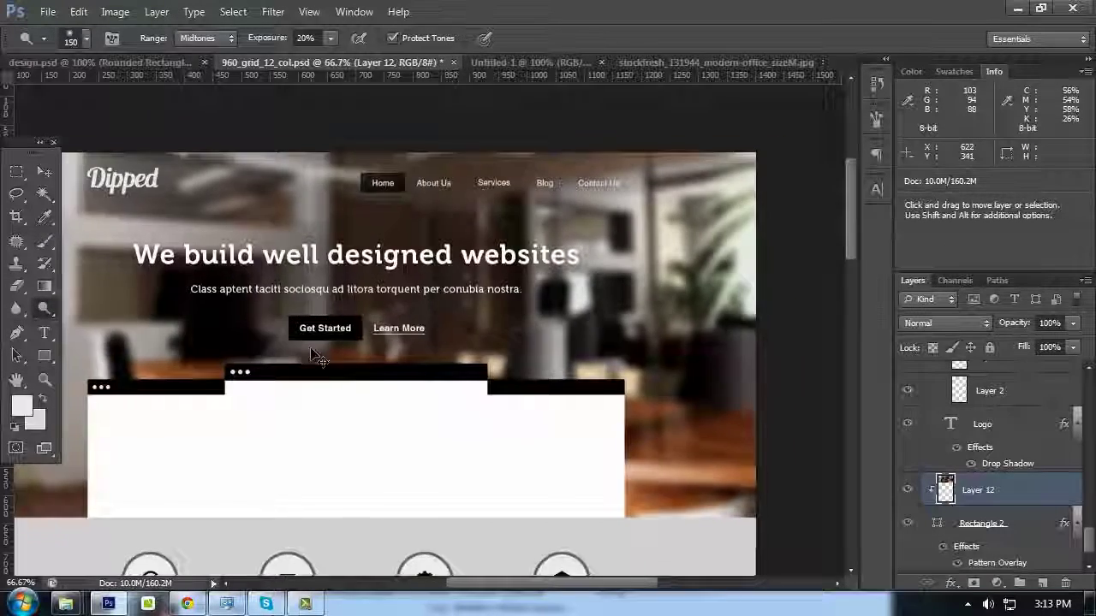
key("ctrl+plus")
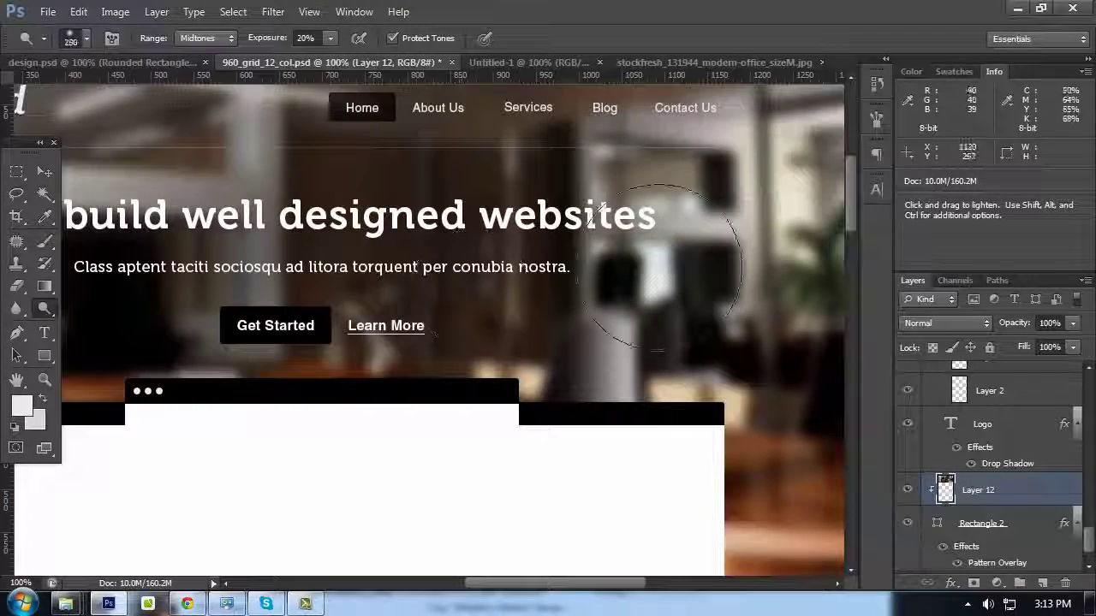
left_click_drag(661, 267, 655, 271)
key("[")
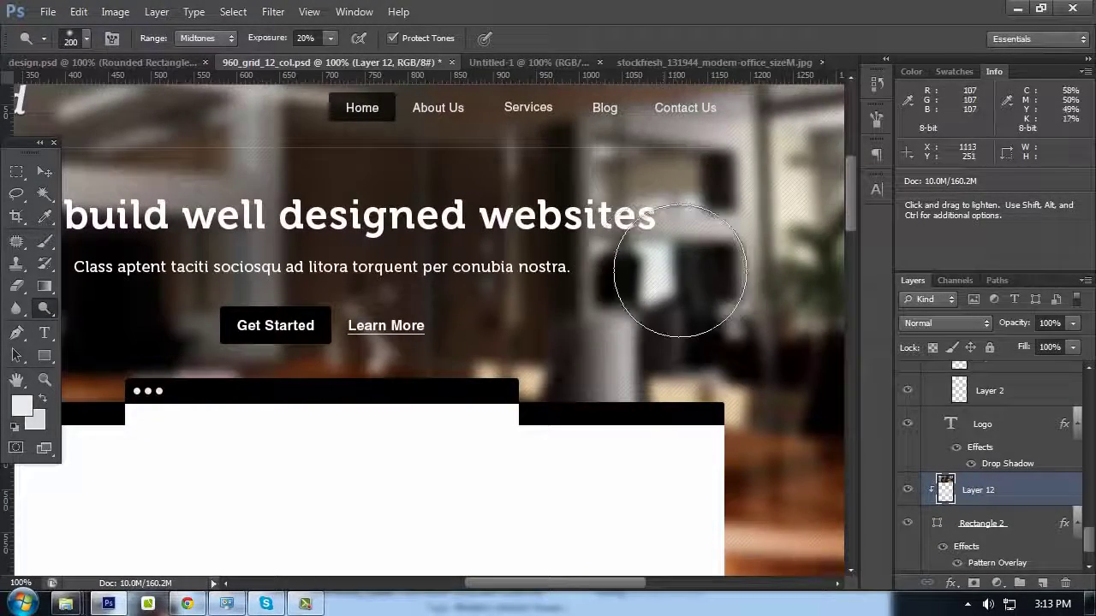
key("space")
mouse_move(701, 227)
left_mouse_down()
mouse_move(568, 329)
mouse_move(664, 272)
left_mouse_up()
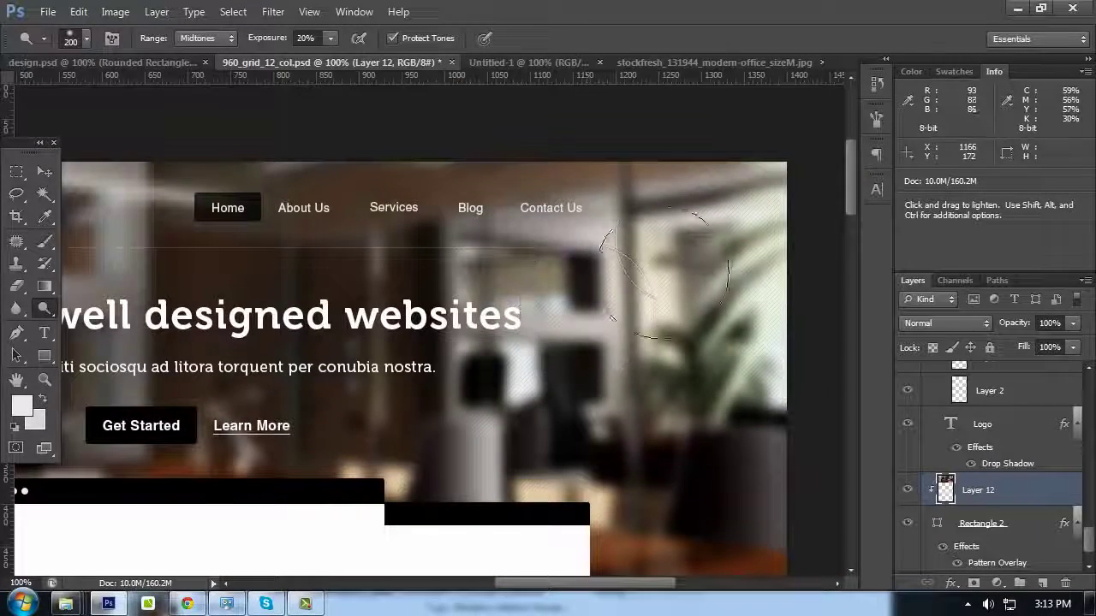
left_click_drag(653, 231, 759, 249)
Dodge the pale wall area of the banner photo on the logo's outer side, above the other plant
key("space")
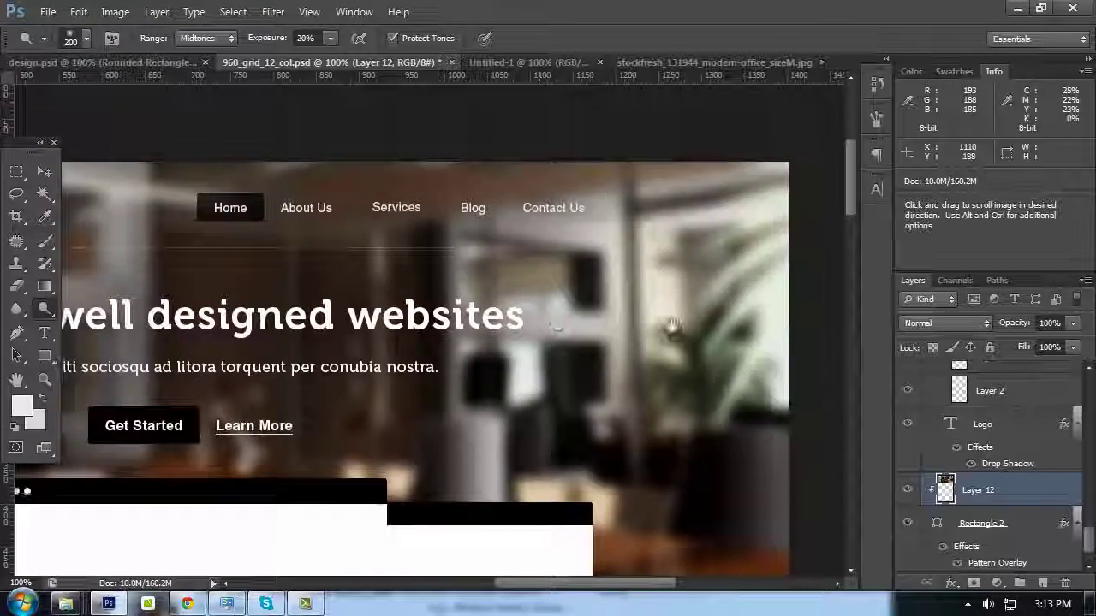
left_click_drag(100, 310, 471, 316)
left_click_drag(170, 259, 390, 258)
mouse_move(242, 219)
left_mouse_down()
mouse_move(204, 188)
mouse_move(246, 245)
left_mouse_up()
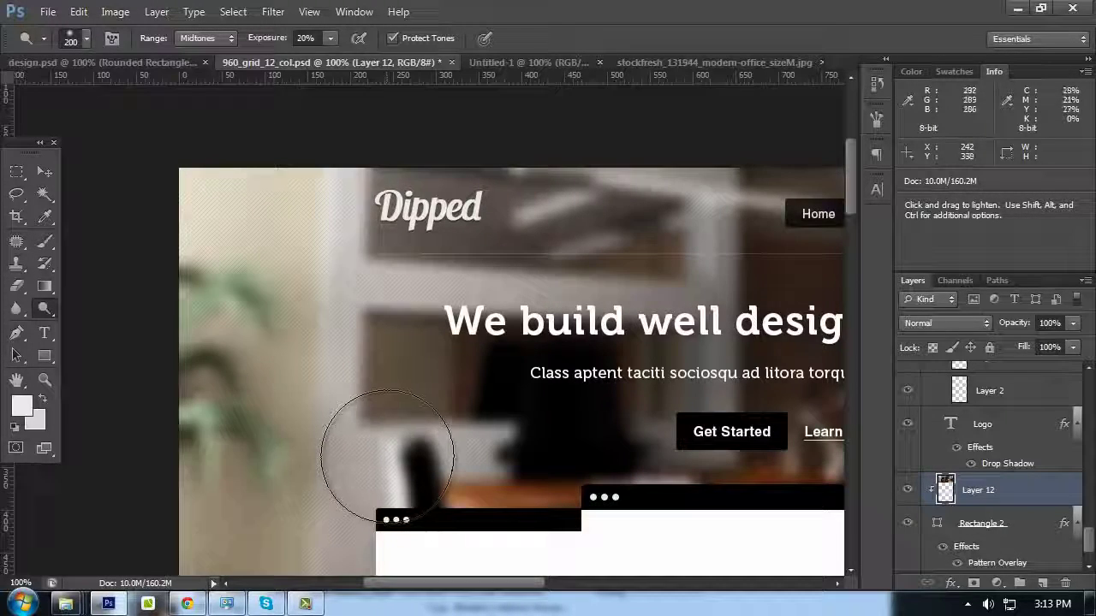
key("space")
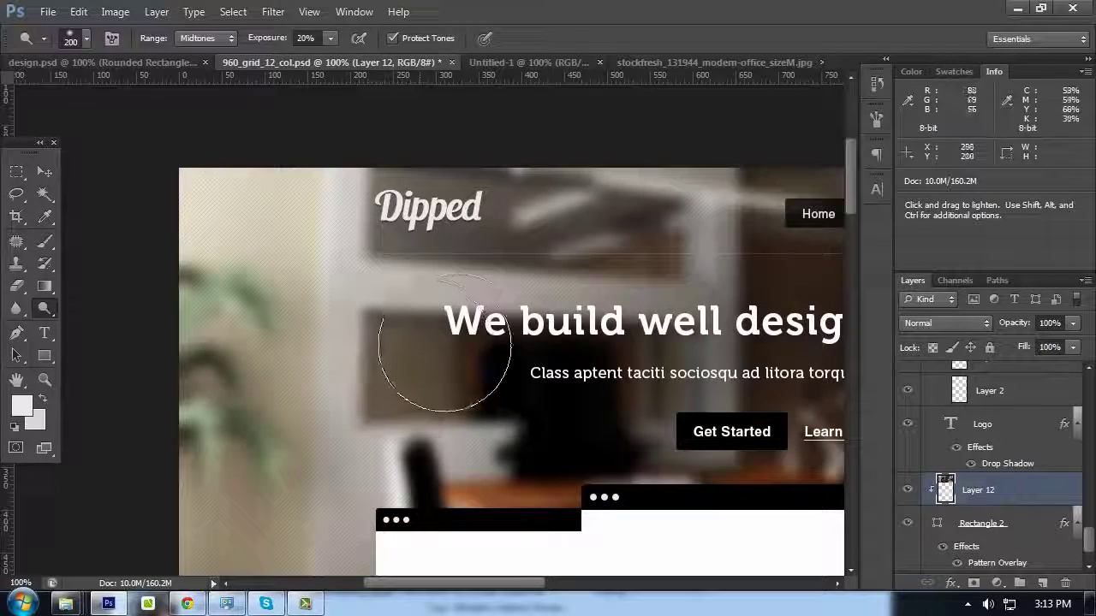
Examine the dodged banner photo at 66.67% and 100% zoom, with and without panels, and switch to the Move Tool
key("ctrl+minus")
key("Tab")
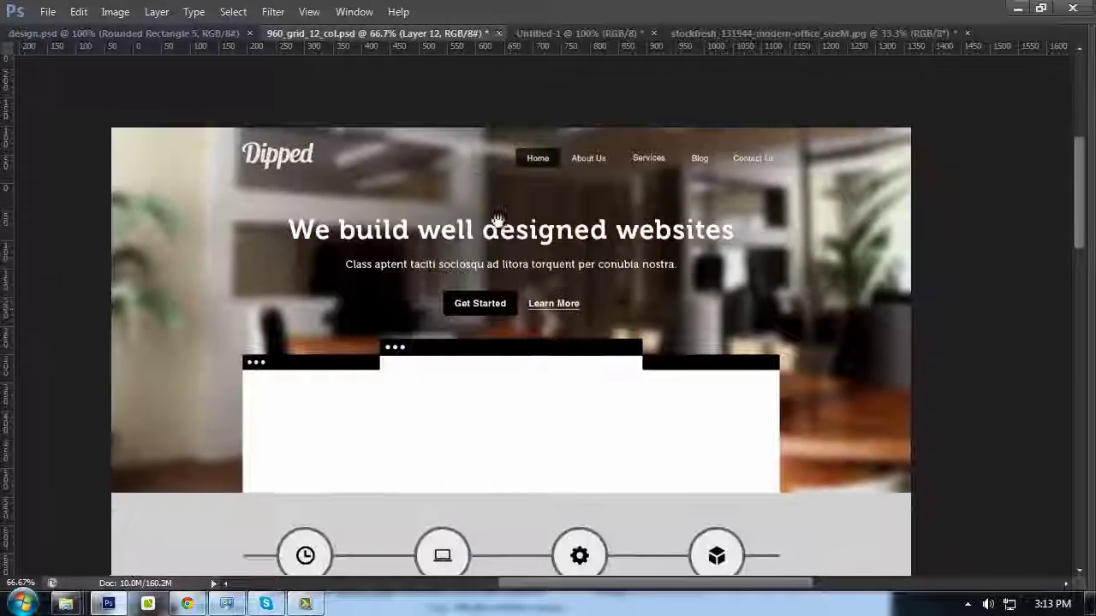
scroll(496, 179, "down", 3)
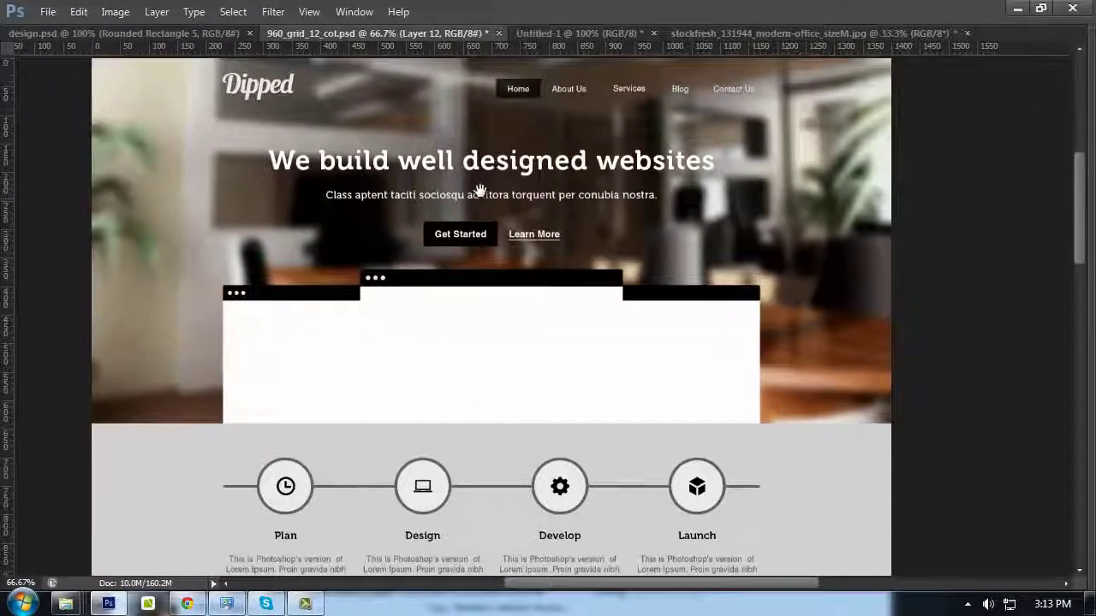
left_click_drag(481, 189, 456, 203)
key("ctrl+plus")
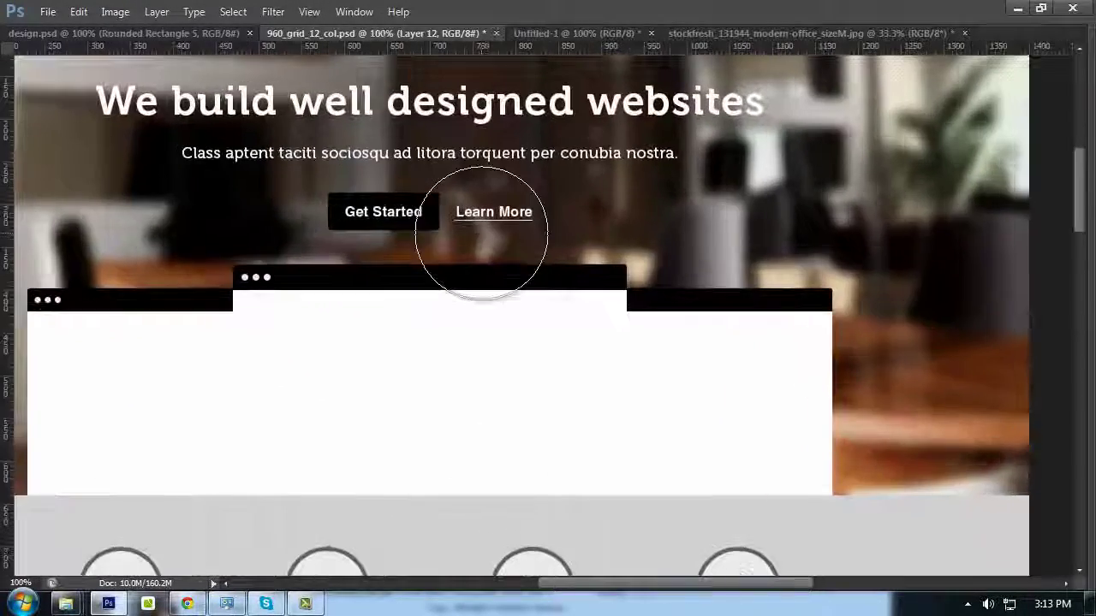
key("Tab")
left_click_drag(431, 239, 528, 264)
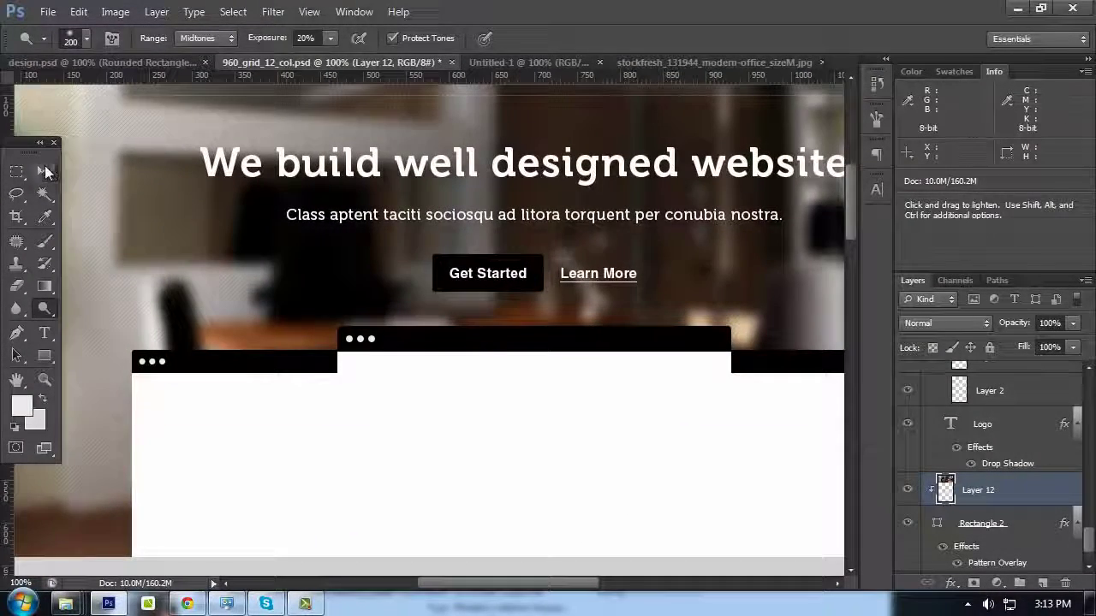
key("v")
scroll(514, 214, "up", 2)
Inspect the palette colours #fb2f3a, #9a9c9f and #eeeeee in Untitled-1 with the color picker, leaving the foreground and background colours as they are
left_click(517, 62)
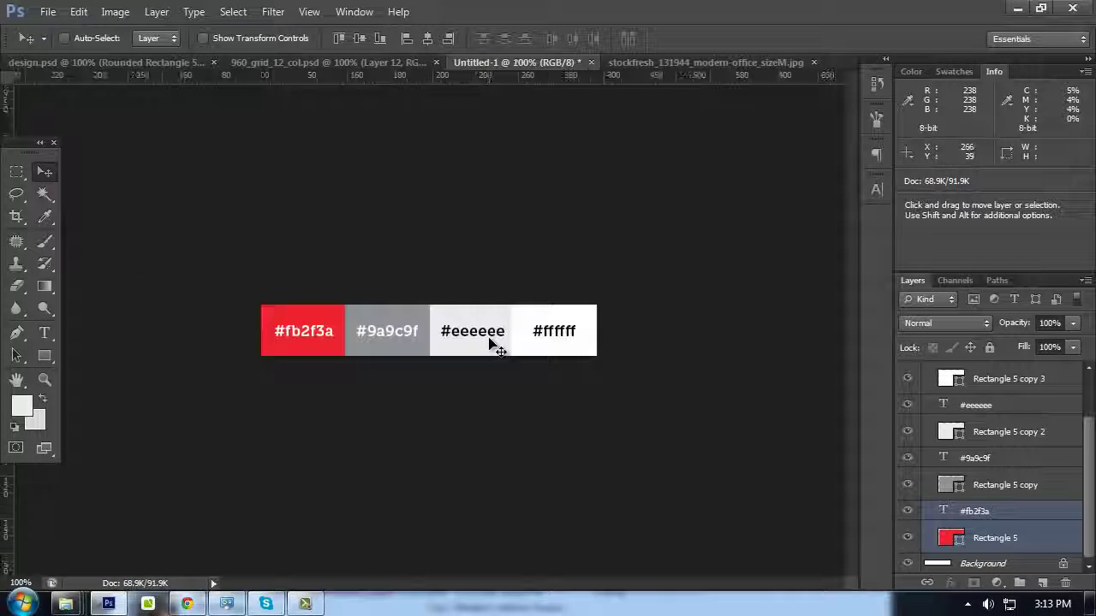
left_click(19, 407)
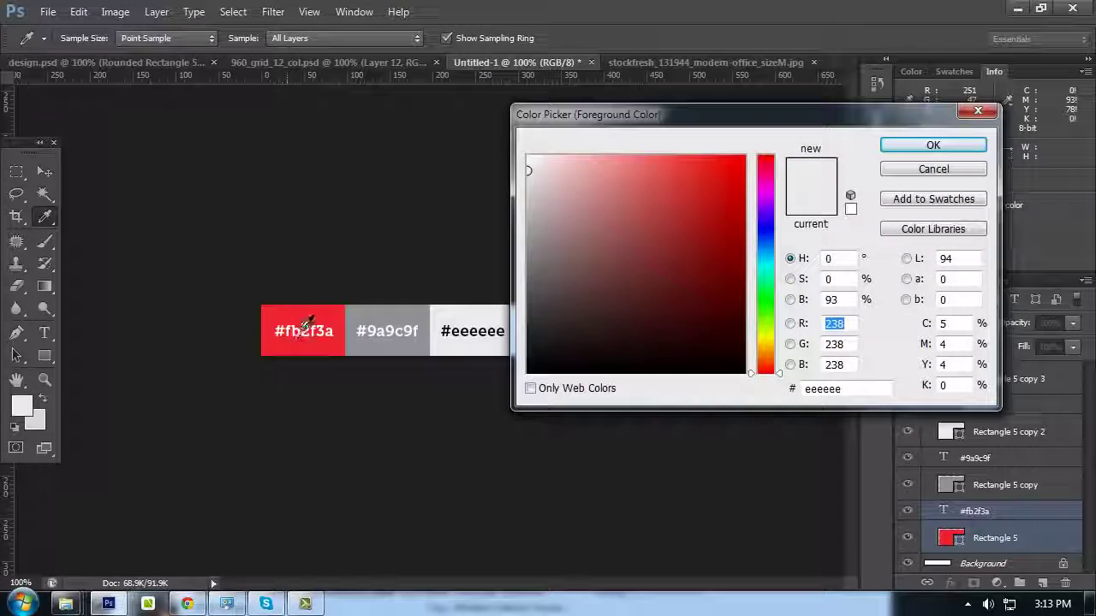
left_click(305, 312)
left_click(934, 169)
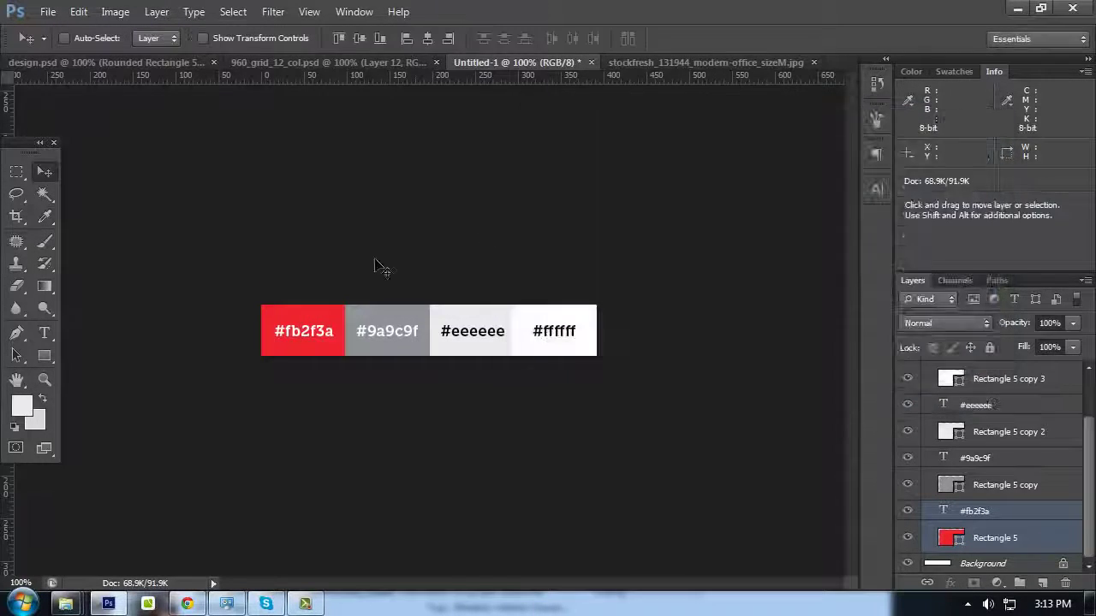
left_click(35, 419)
left_click(394, 312)
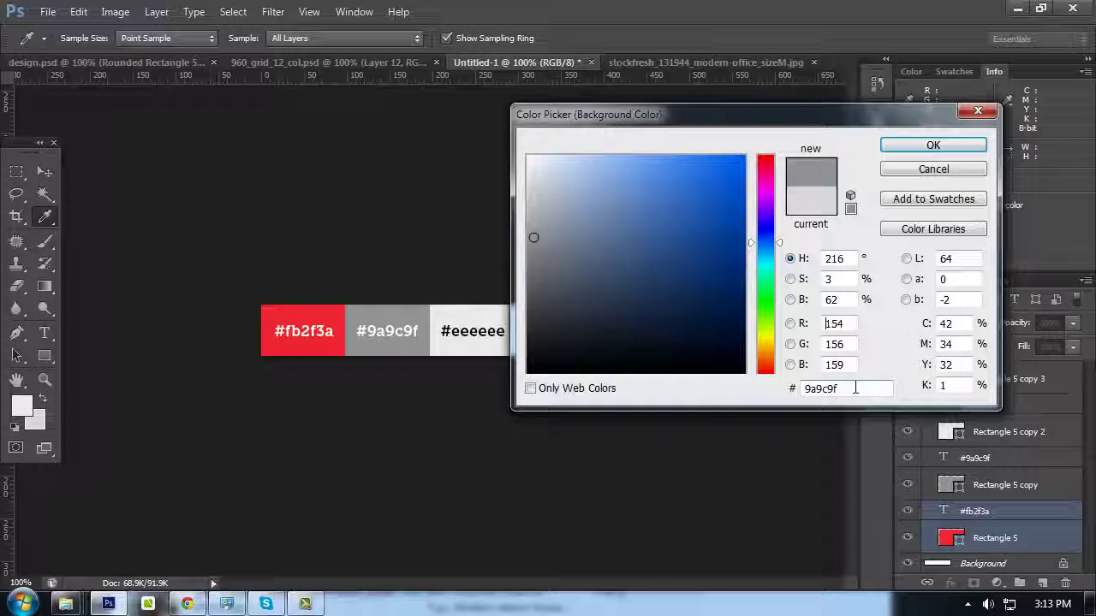
left_click(906, 171)
left_click(28, 406)
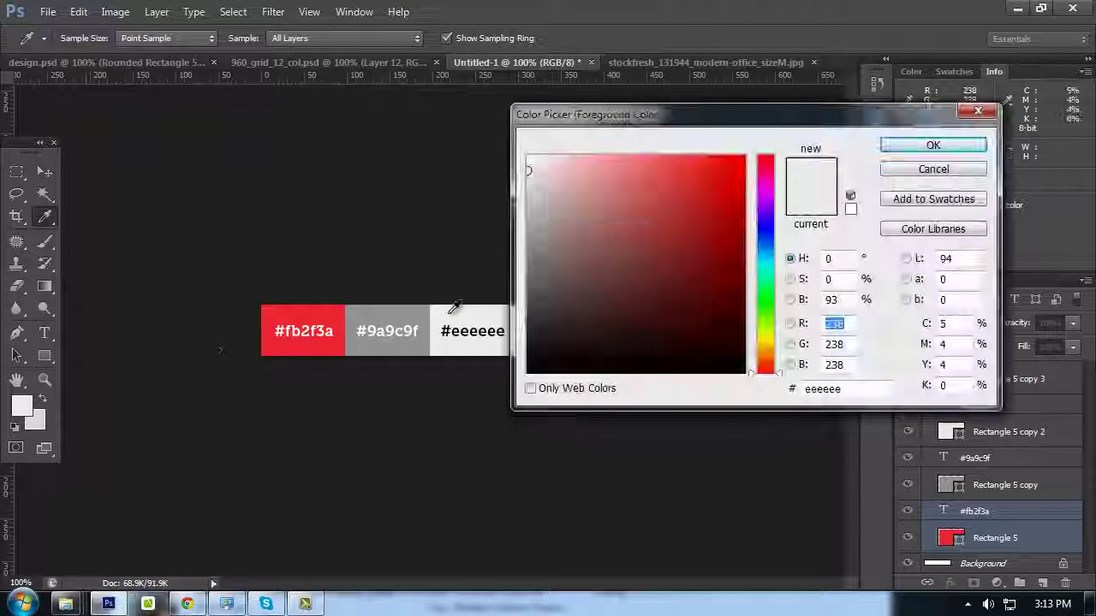
left_click_drag(638, 114, 719, 146)
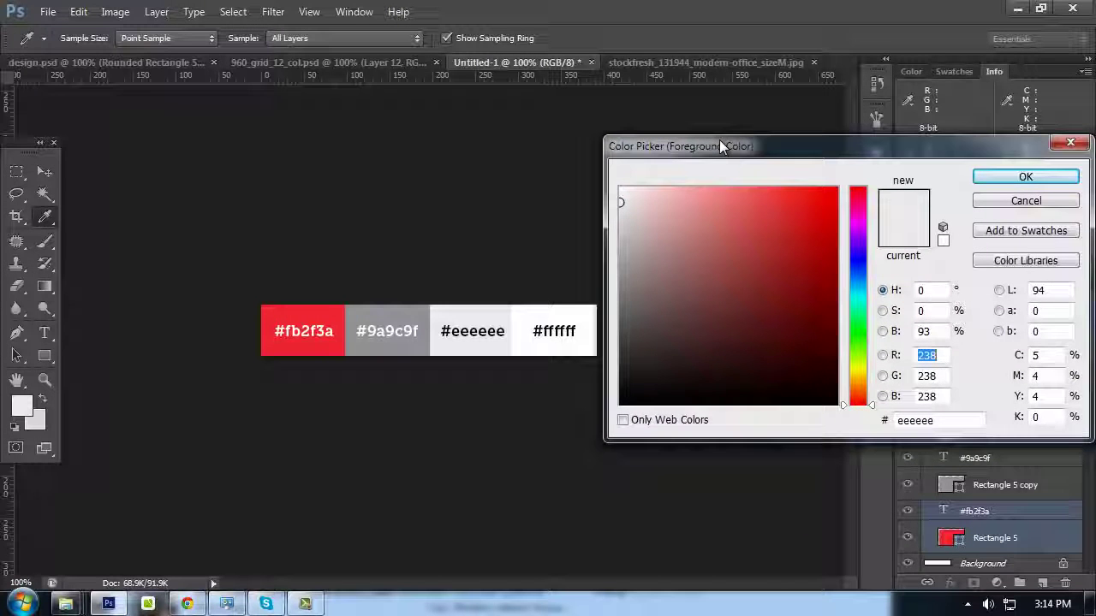
left_click(1002, 203)
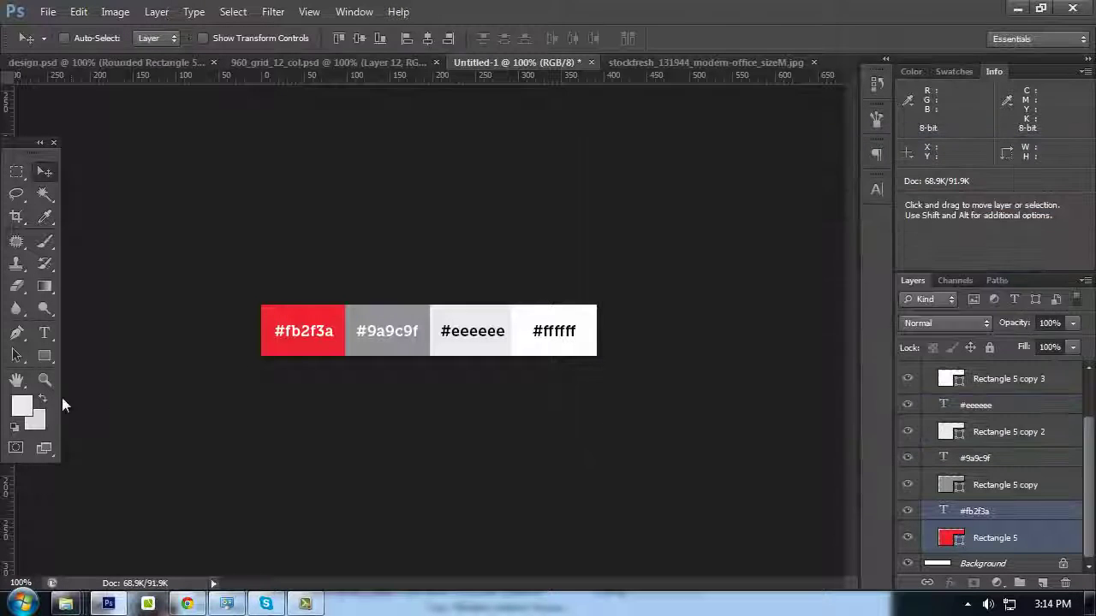
Set the background colour to #ffffff by sampling the white swatch of the palette
left_click(36, 419)
left_click(596, 309)
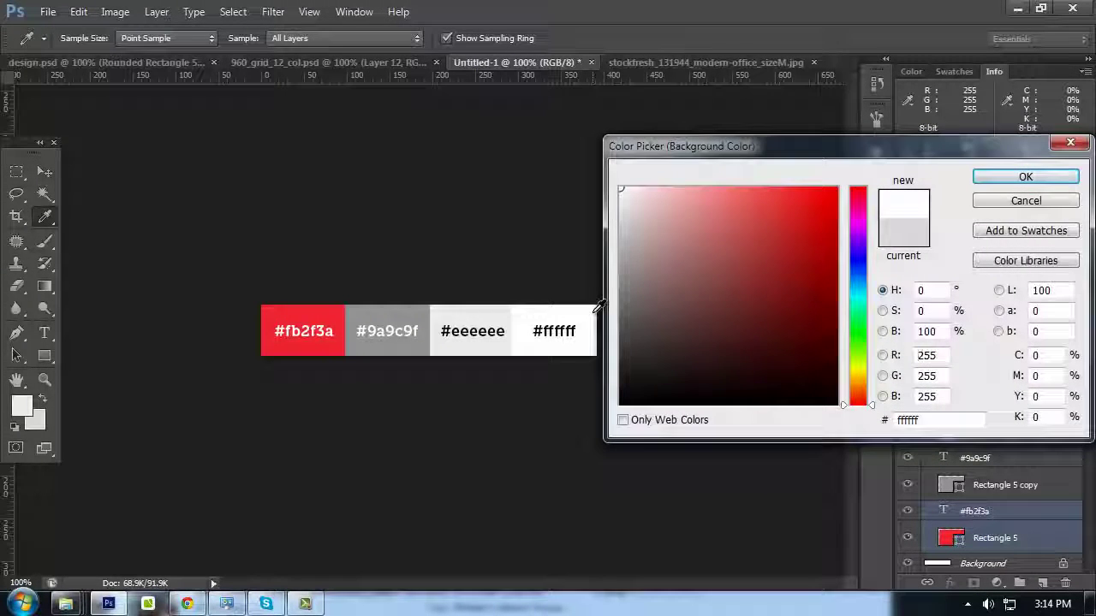
left_click(1021, 178)
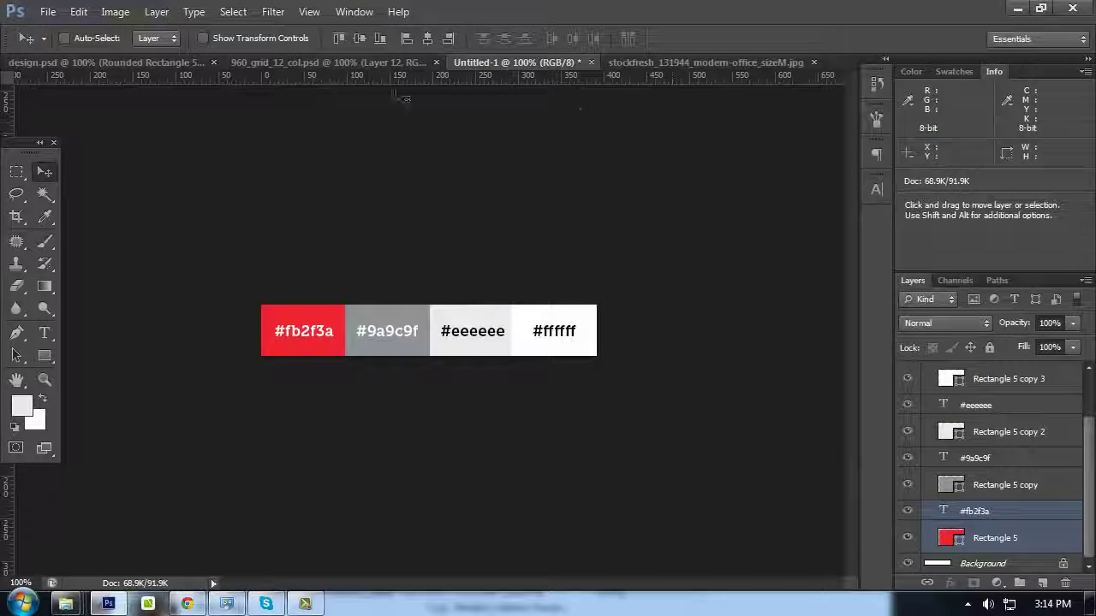
Examine the finished banner, red button and browser mockups in design.psd at 100% and 66.67% zoom
left_click(144, 61)
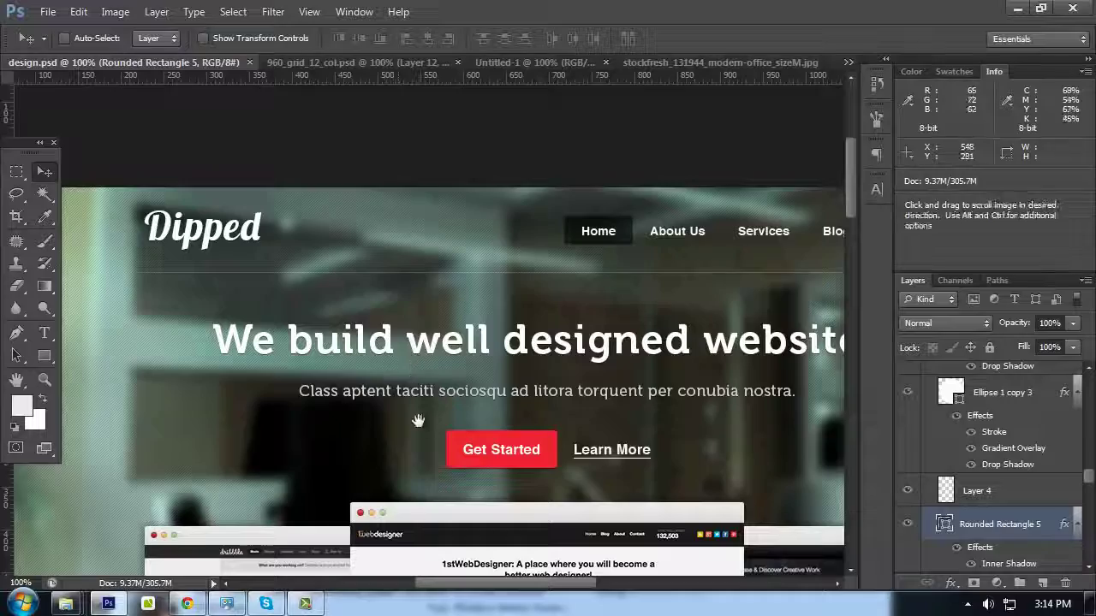
left_click_drag(418, 421, 418, 175)
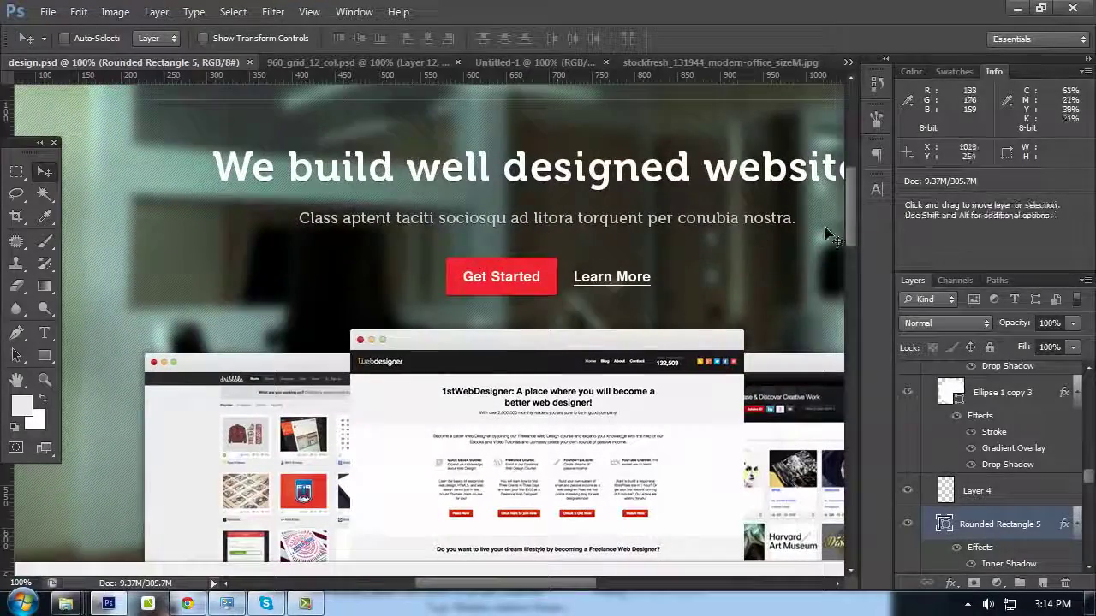
key("Tab")
left_click_drag(639, 274, 624, 322)
key("Tab")
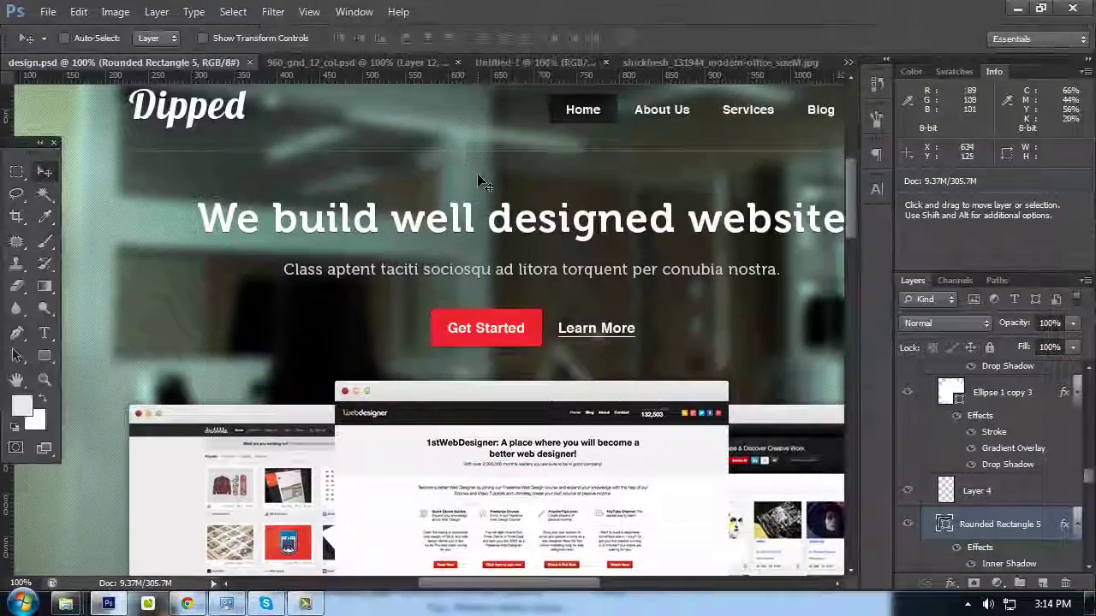
scroll(489, 209, "down", 2)
key("ctrl+minus")
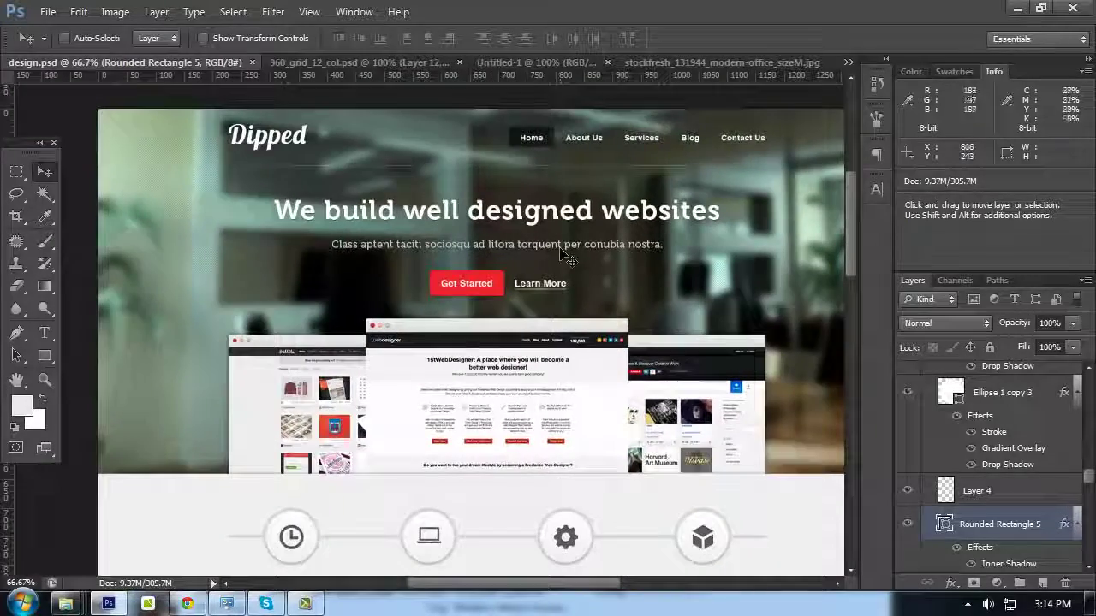
scroll(575, 254, "down", 2)
scroll(570, 249, "down", 2)
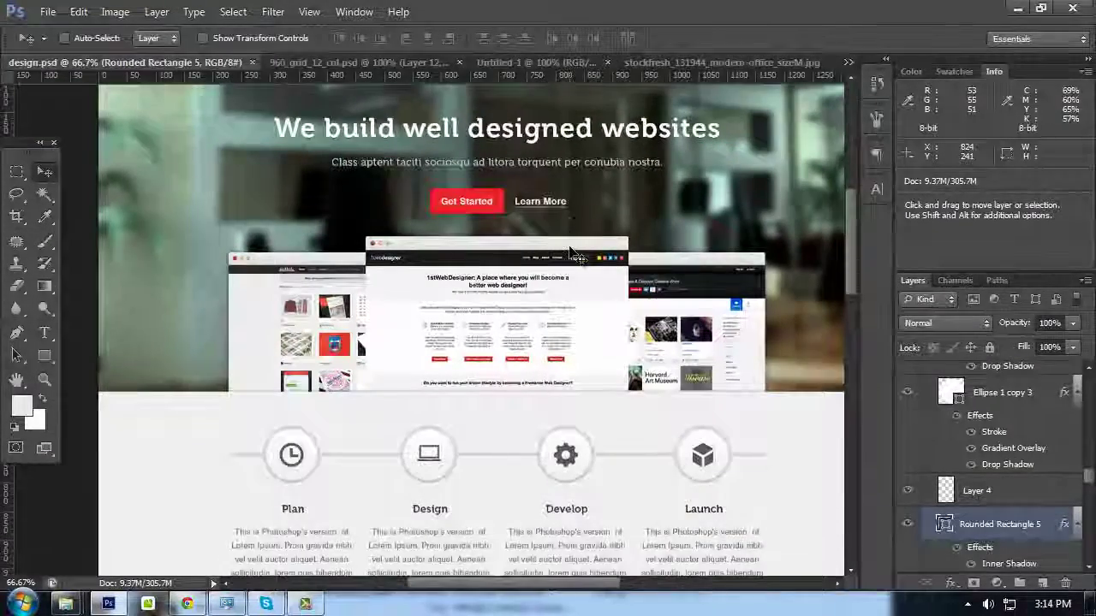
scroll(568, 253, "up", 5)
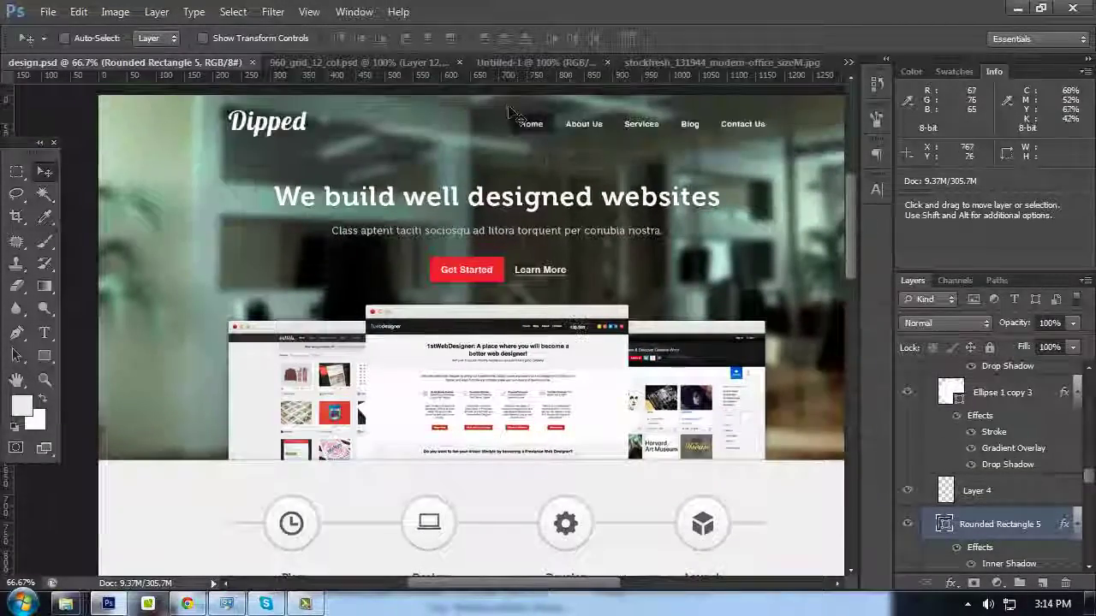
Compare the banner photo's tint and brightness between 960_grid_12_col.psd and design.psd, both at 66.67% zoom
left_click(343, 63)
key("ctrl+minus")
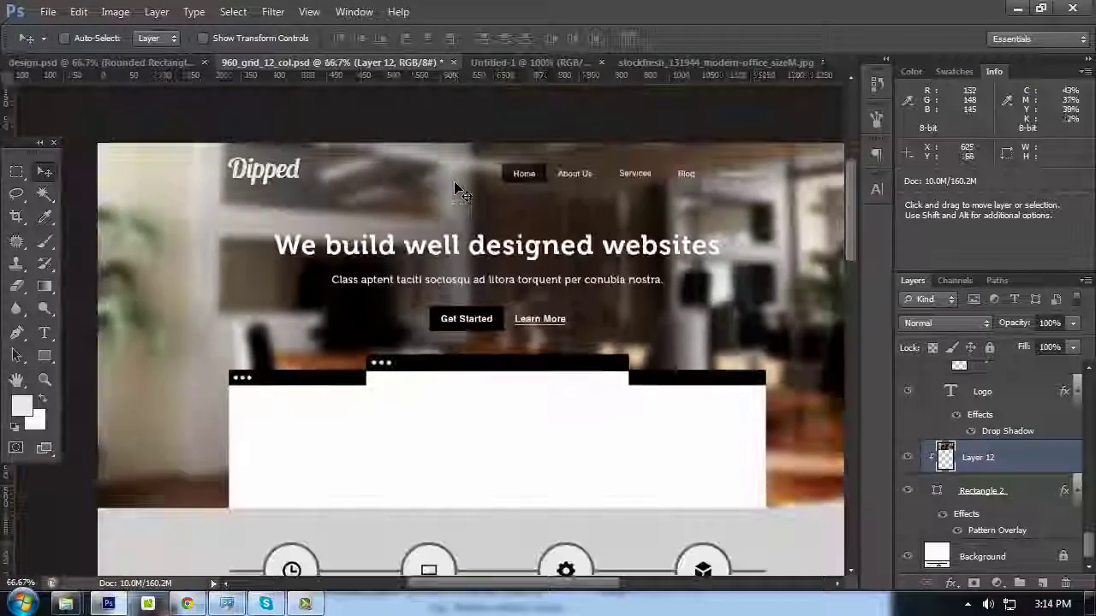
left_click(166, 65)
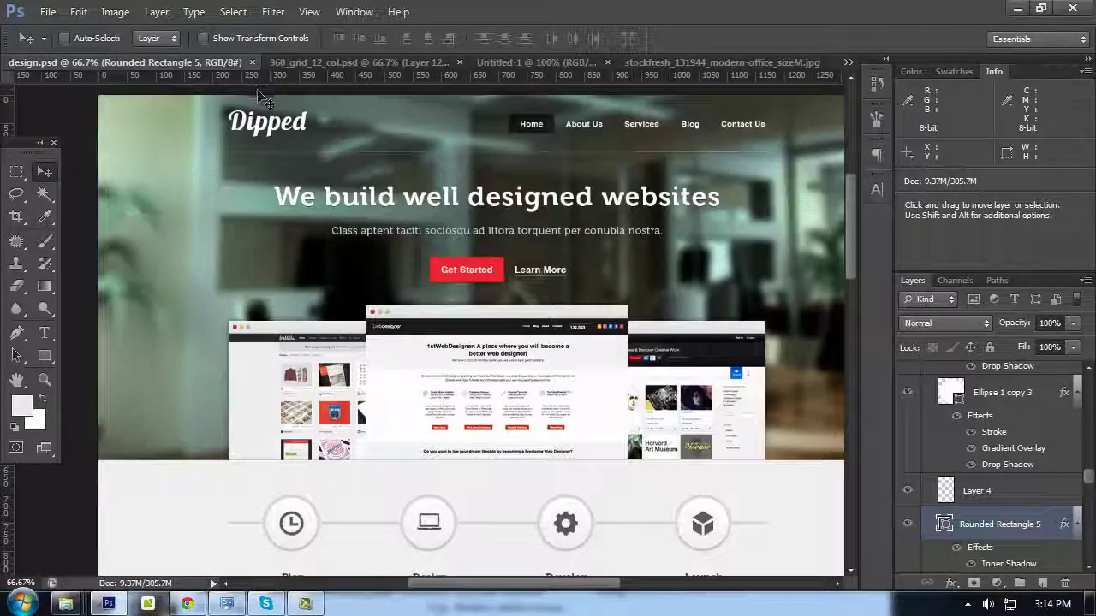
left_click(295, 61)
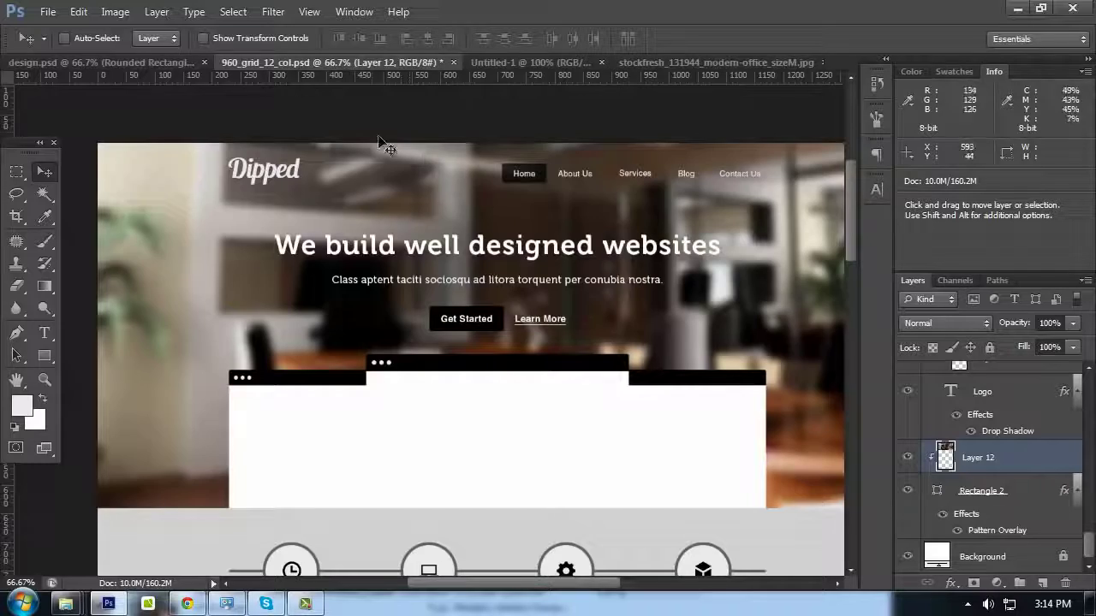
left_click(174, 65)
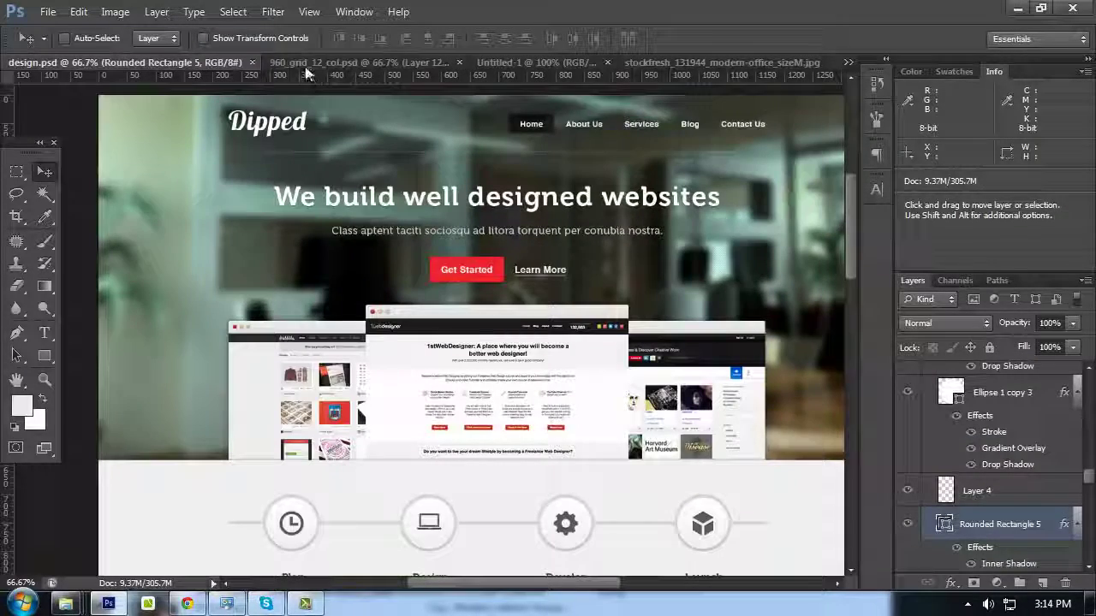
left_click(326, 62)
left_click(165, 64)
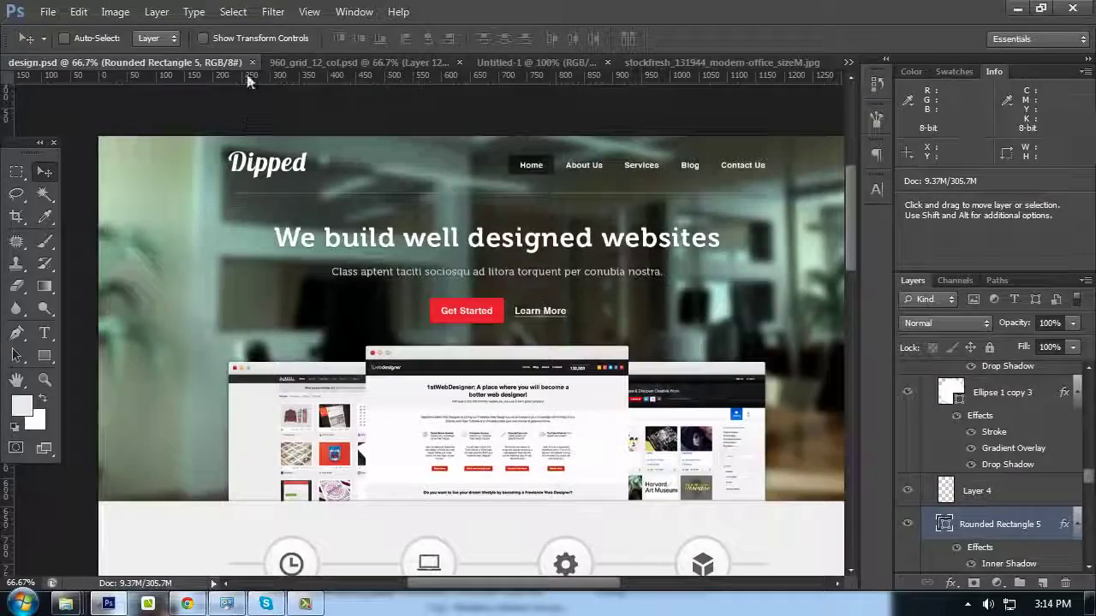
left_click(325, 62)
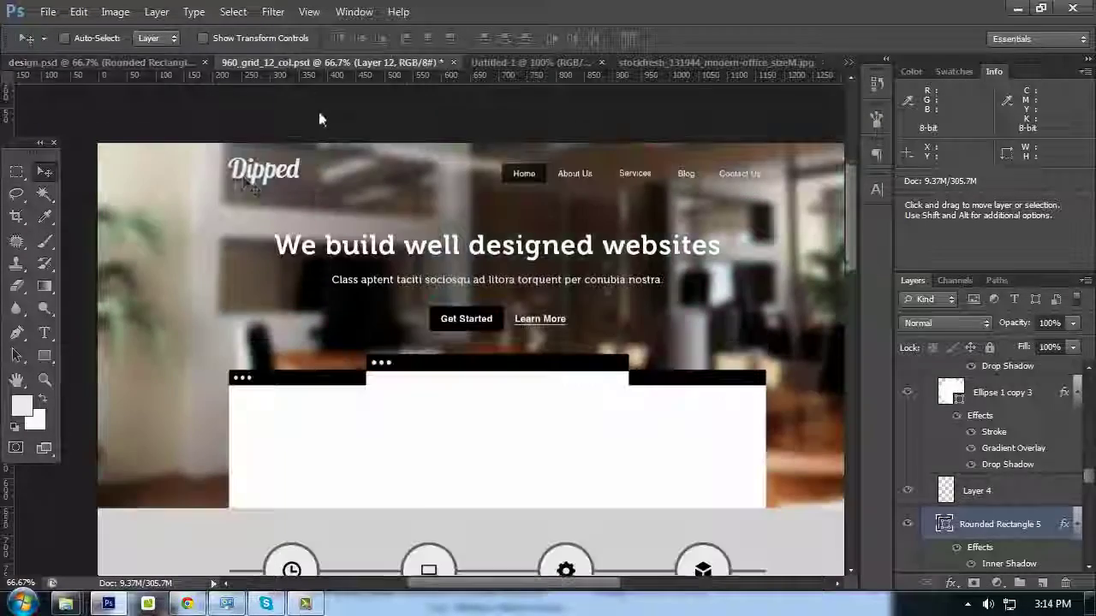
scroll(210, 188, "down", 1)
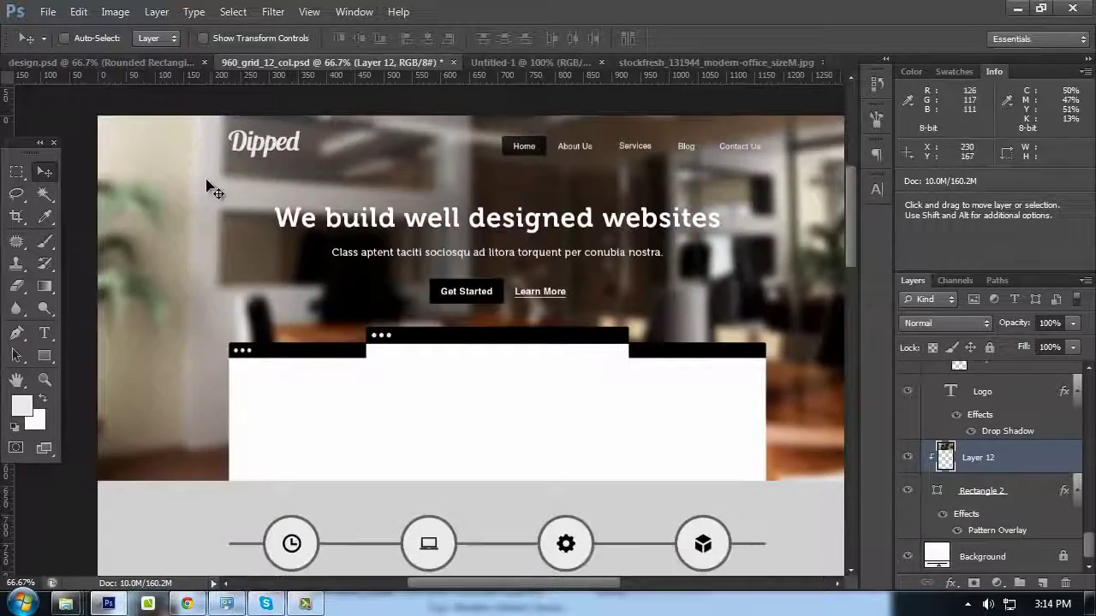
Select the banner photo's layer, Layer 22, in design.psd
left_click(156, 63)
scroll(165, 265, "down", 1)
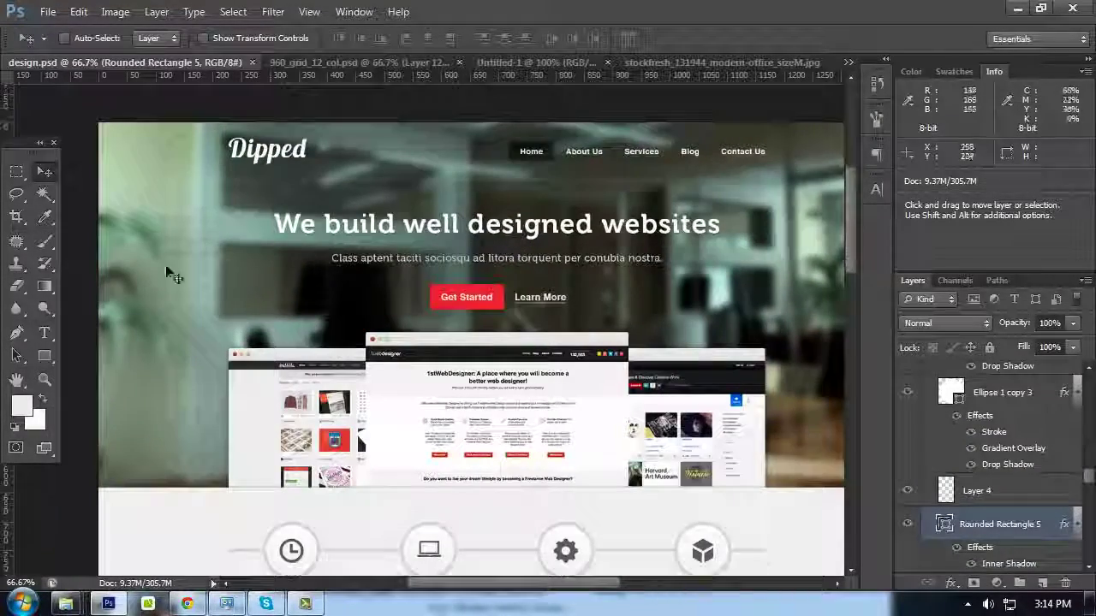
scroll(165, 264, "down", 1)
left_click(203, 257, "ctrl")
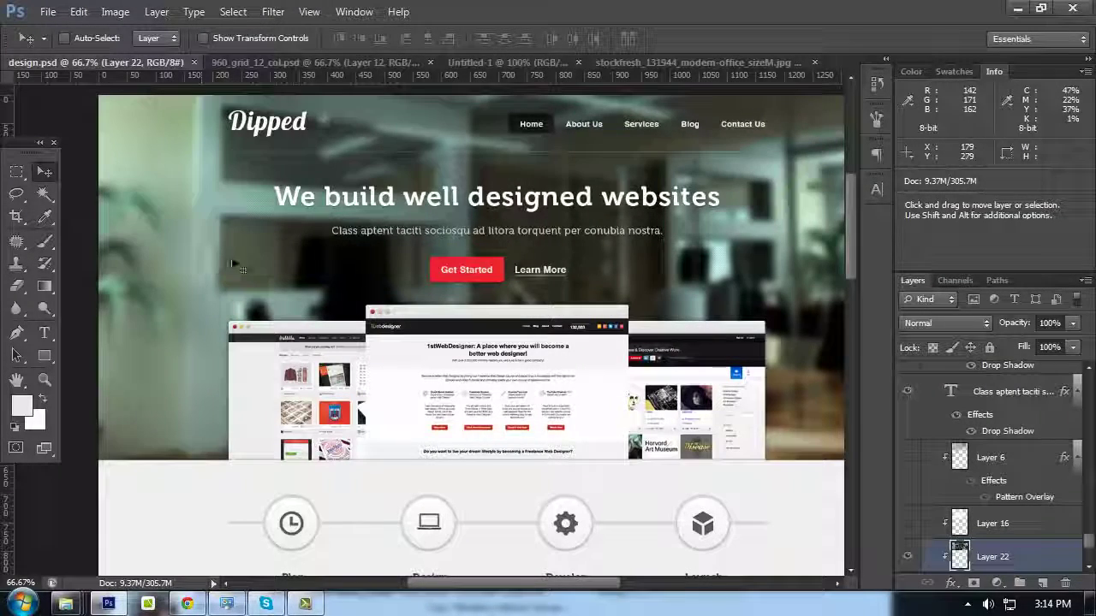
Apply an Underwater Photo Filter at 60% density to the banner photo, Layer 12, in 960_grid_12_col.psd
scroll(585, 300, "up", 1)
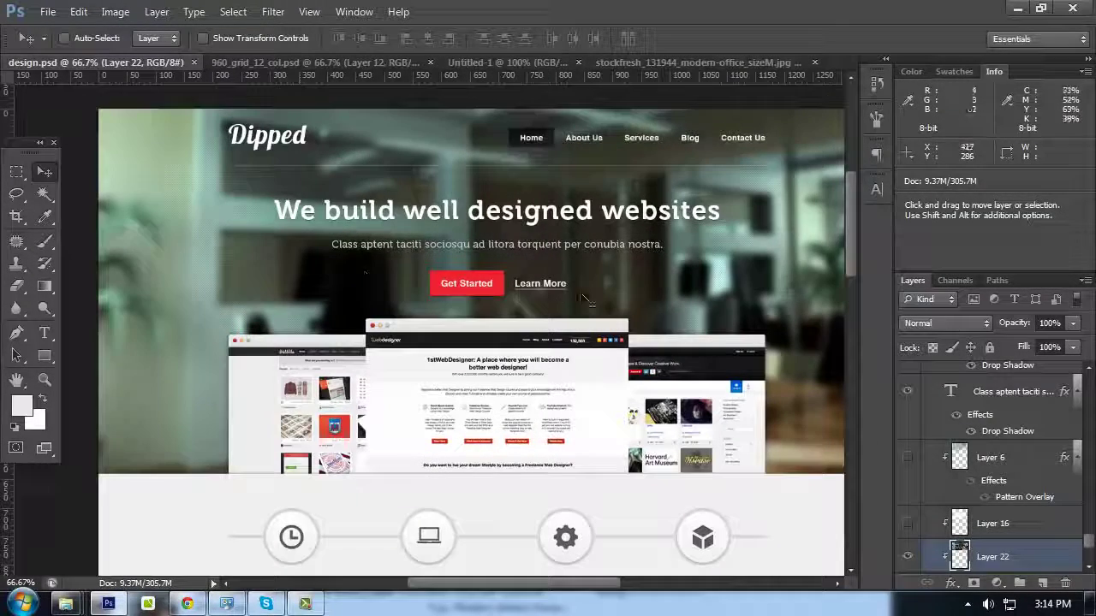
left_click(283, 67)
key("ctrl+plus")
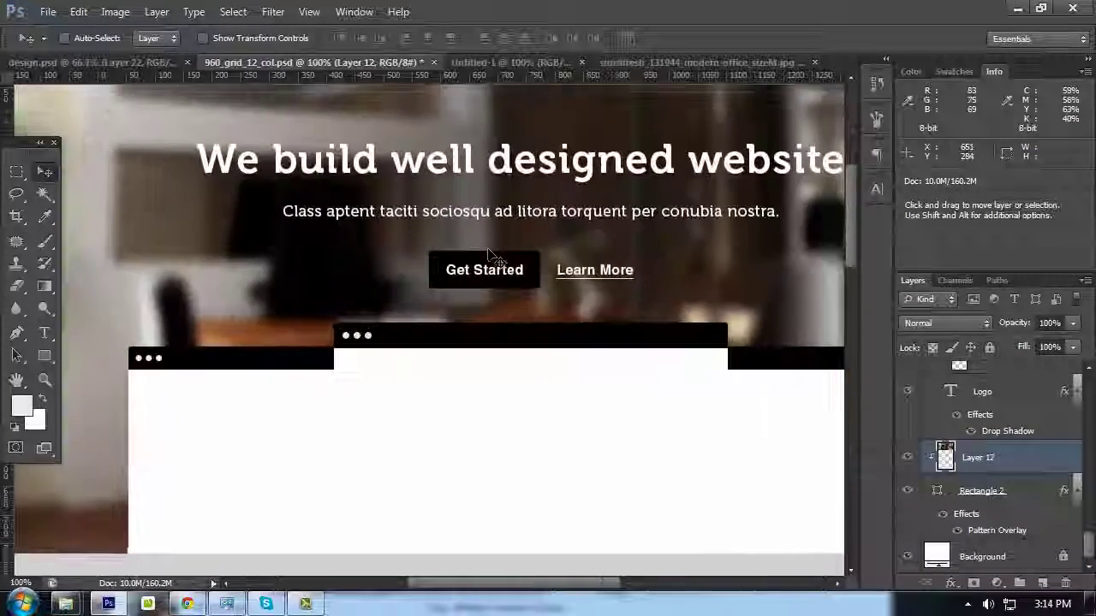
key("ctrl+minus")
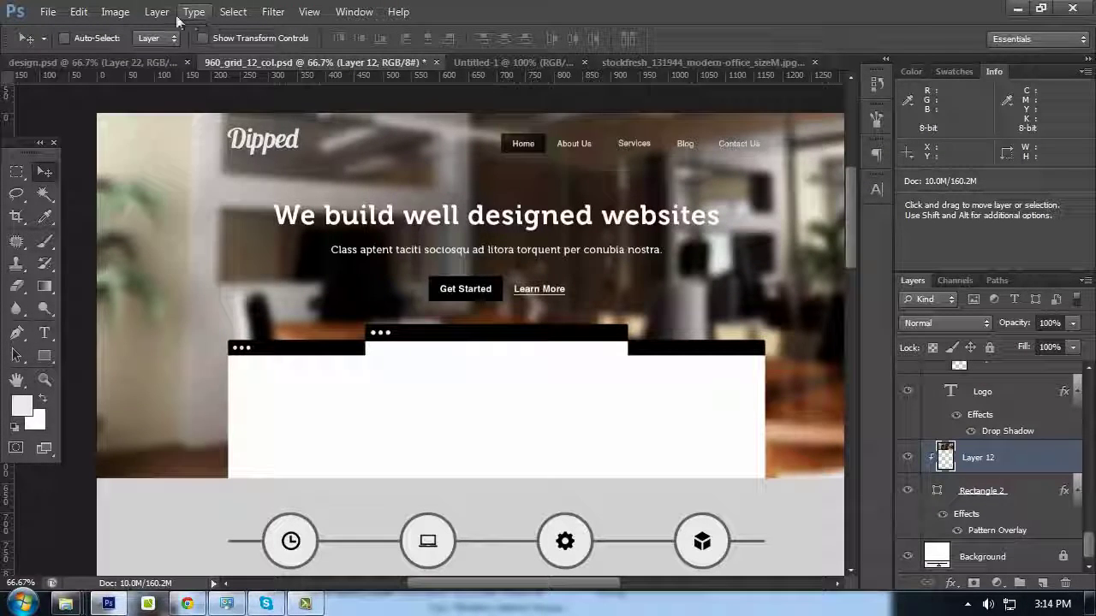
left_click(115, 12)
mouse_move(144, 55)
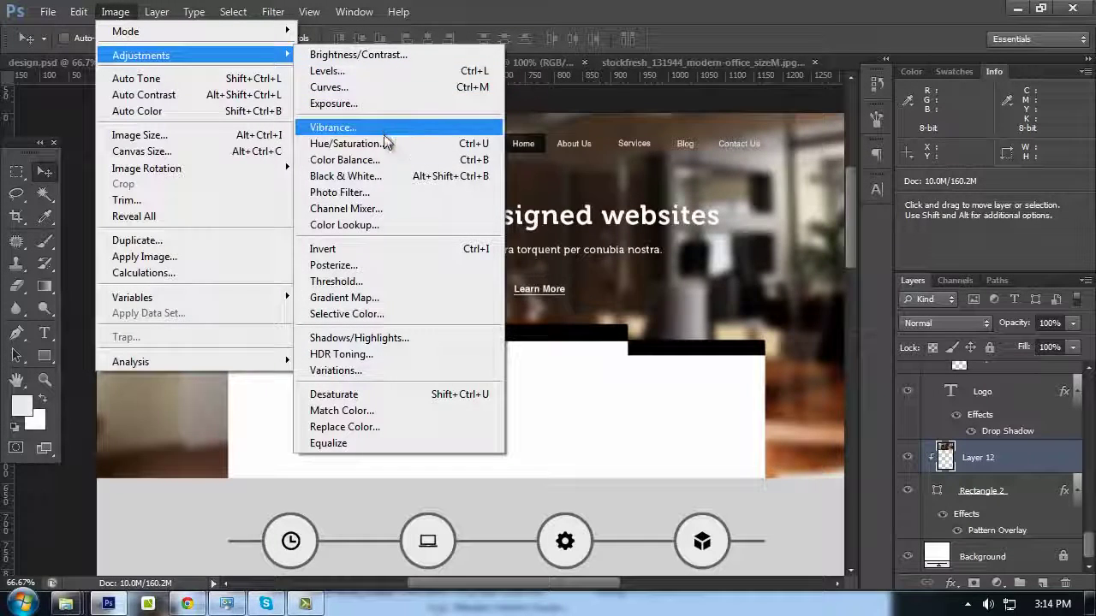
left_click(394, 194)
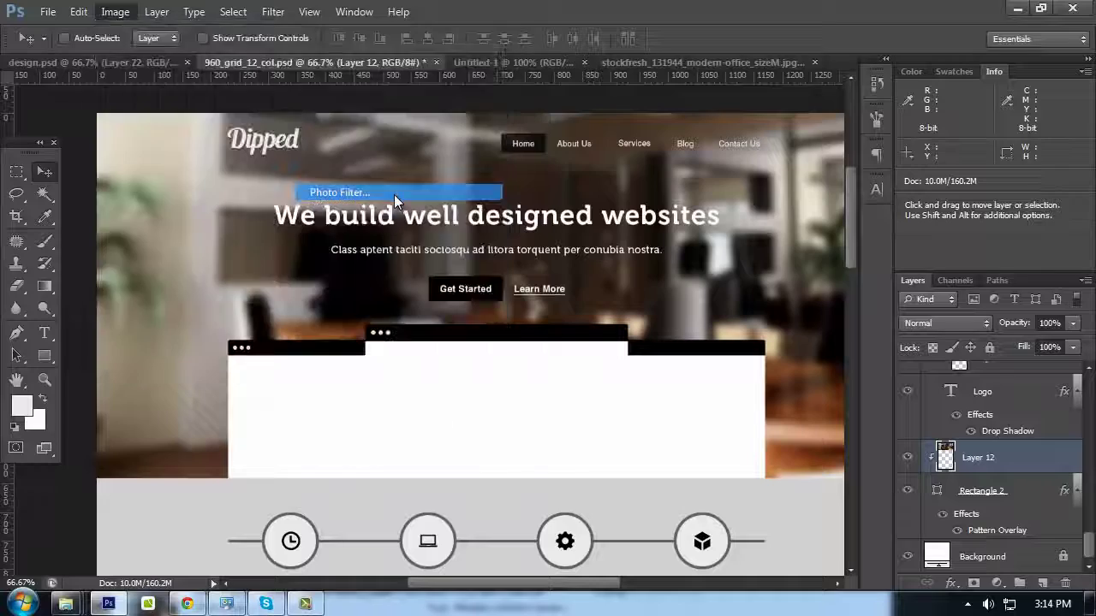
left_click(762, 165)
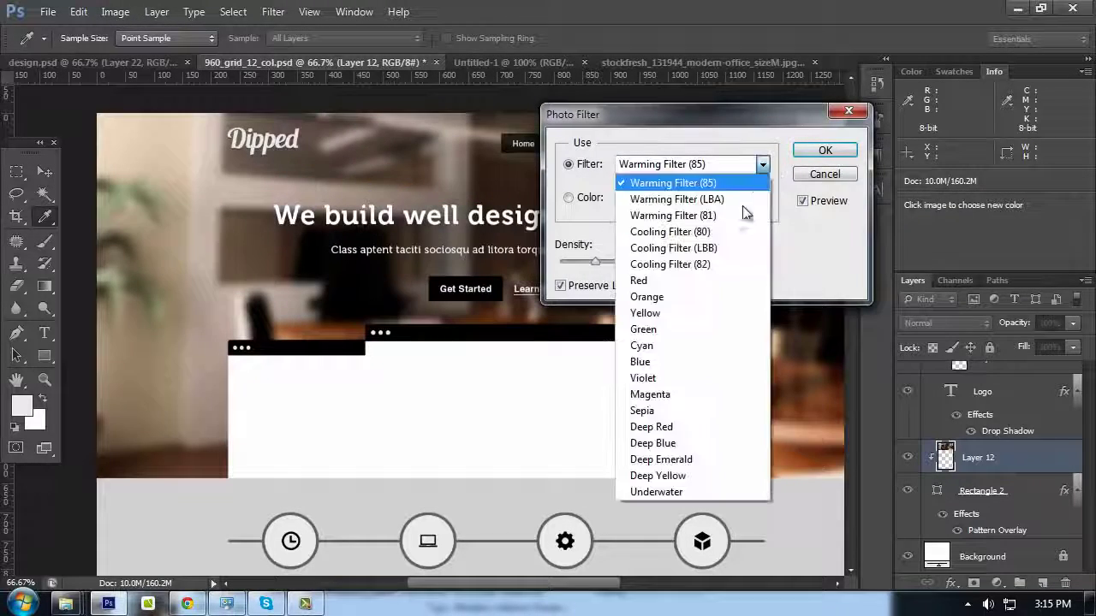
left_click(696, 491)
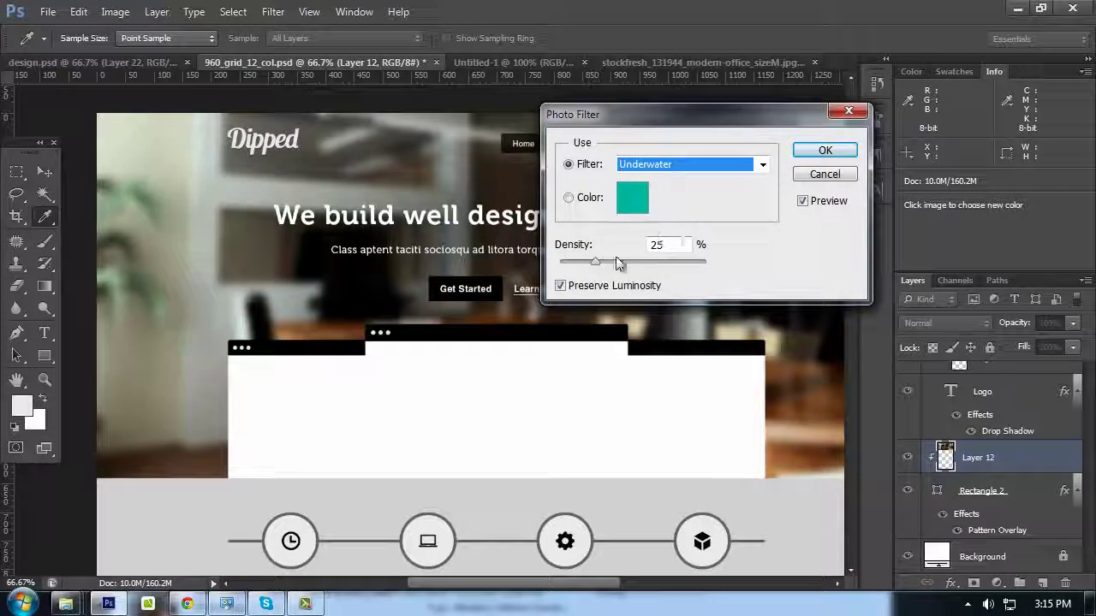
left_click_drag(618, 264, 648, 269)
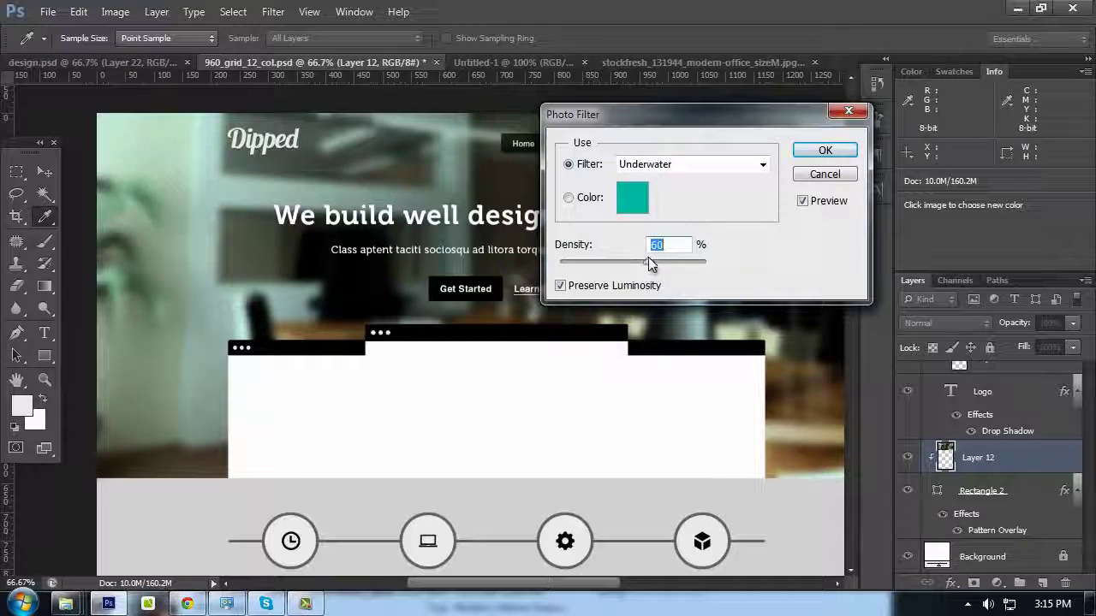
key("ctrl+plus")
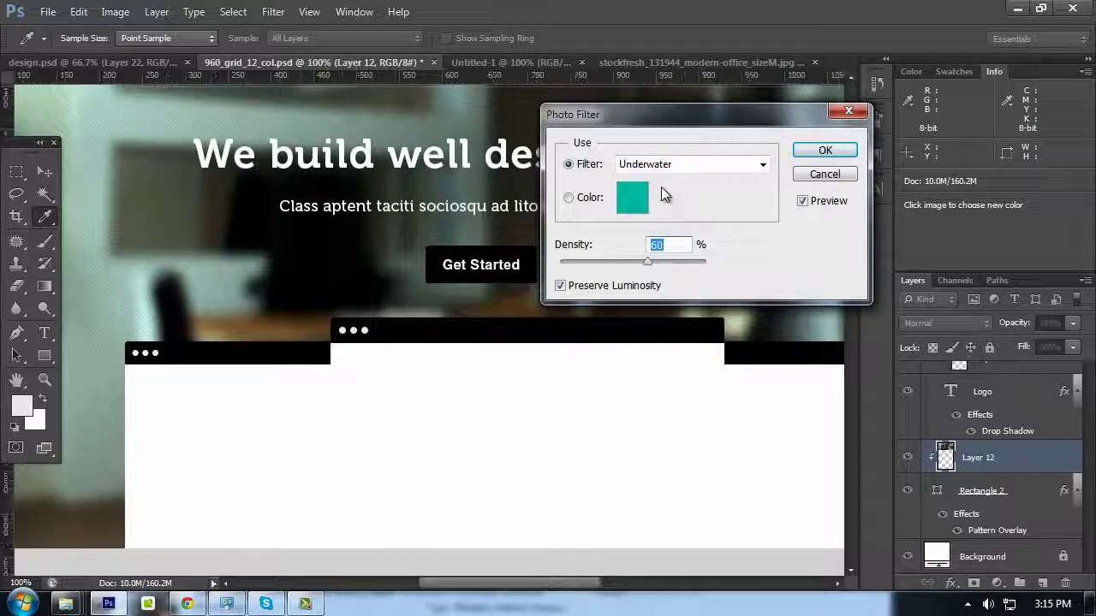
left_click_drag(381, 197, 389, 276)
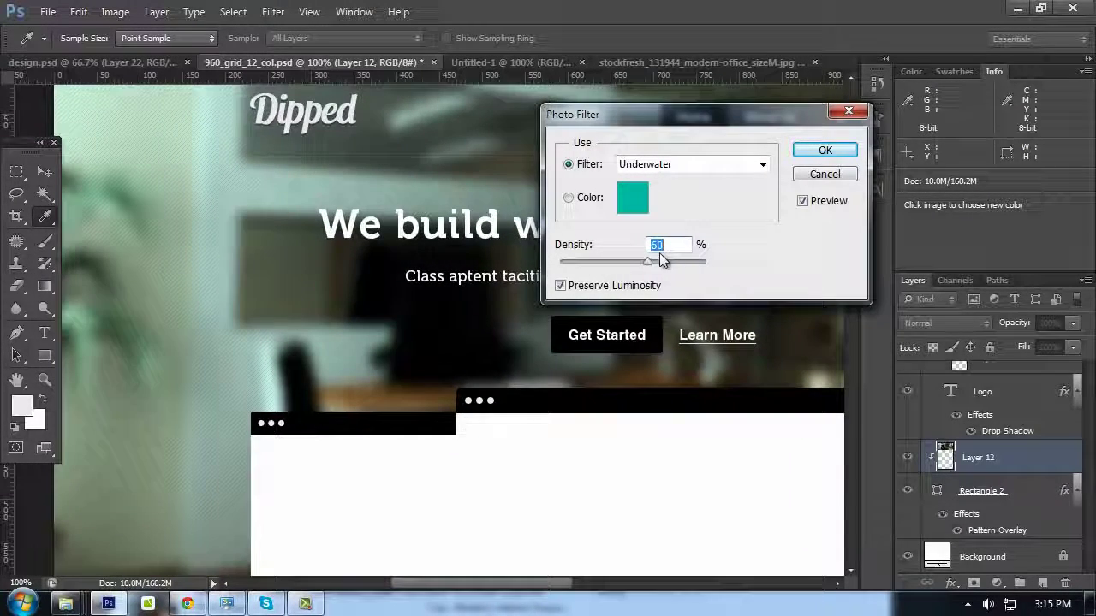
left_click(820, 152)
Examine the toned banner photo at 66.67% and 100% zoom with the panels hidden
key("ctrl+minus")
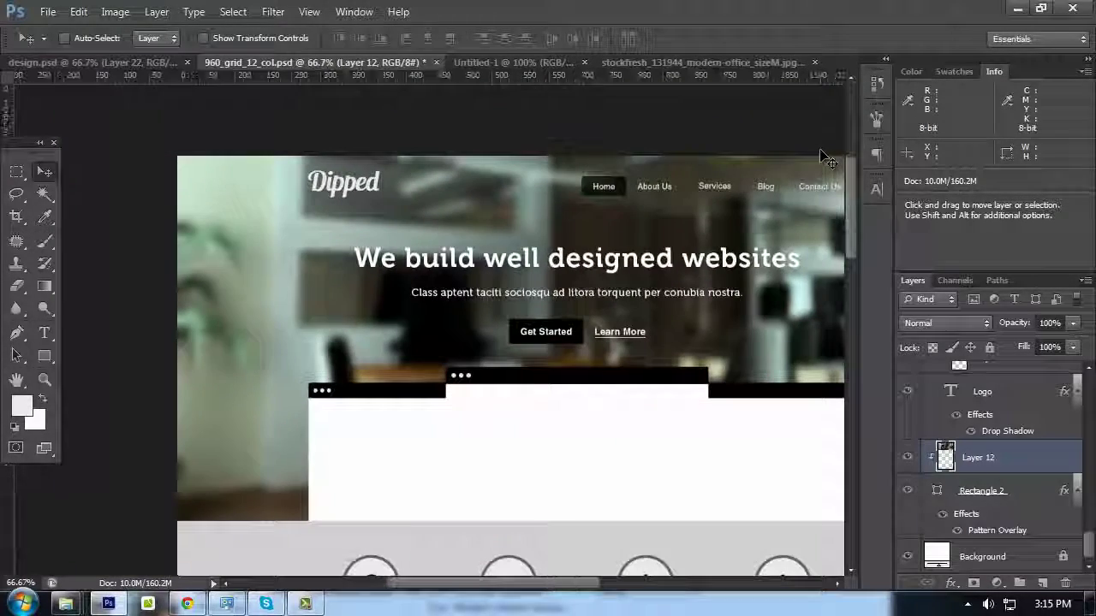
key("Tab")
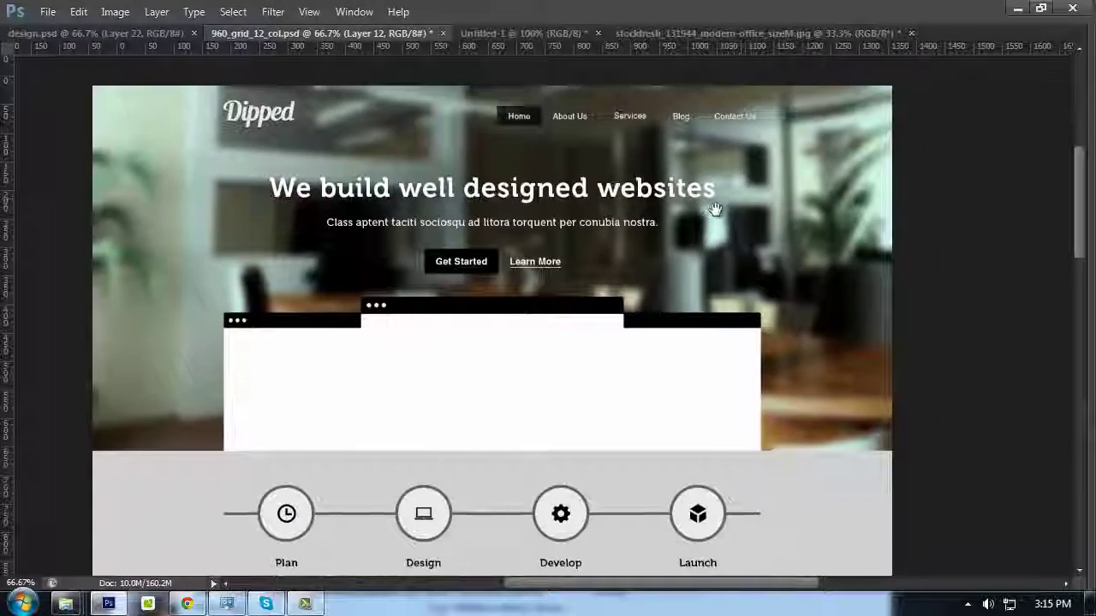
key("Tab")
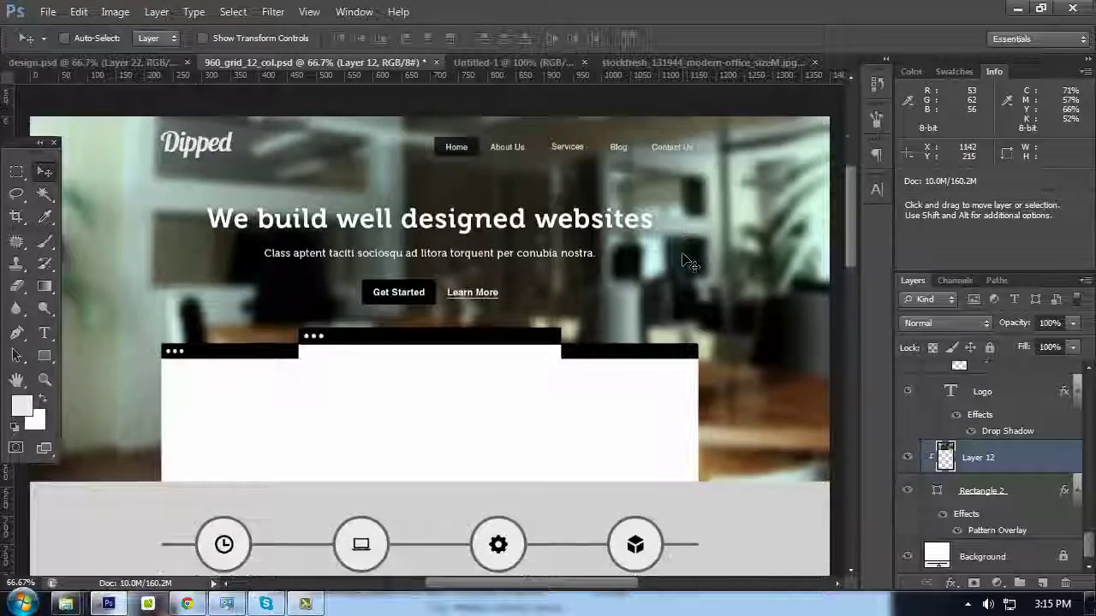
key("ctrl+plus")
key("Tab")
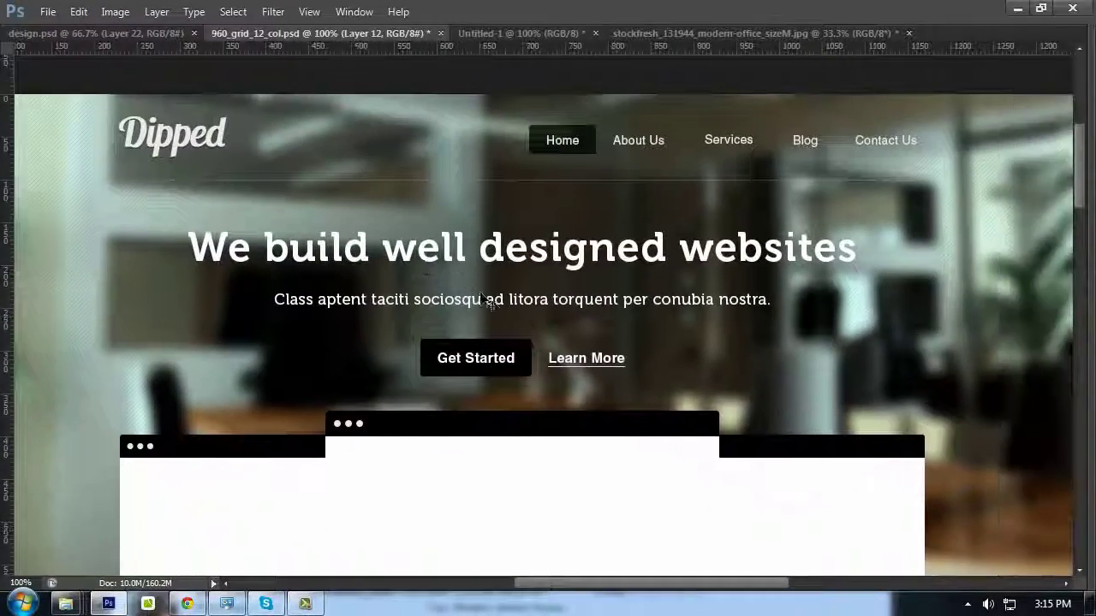
key("Tab")
Select the Get Started button's shape and set the foreground colour to #fb2f3a by sampling the red palette swatch in Untitled-1
left_click(521, 371, "ctrl")
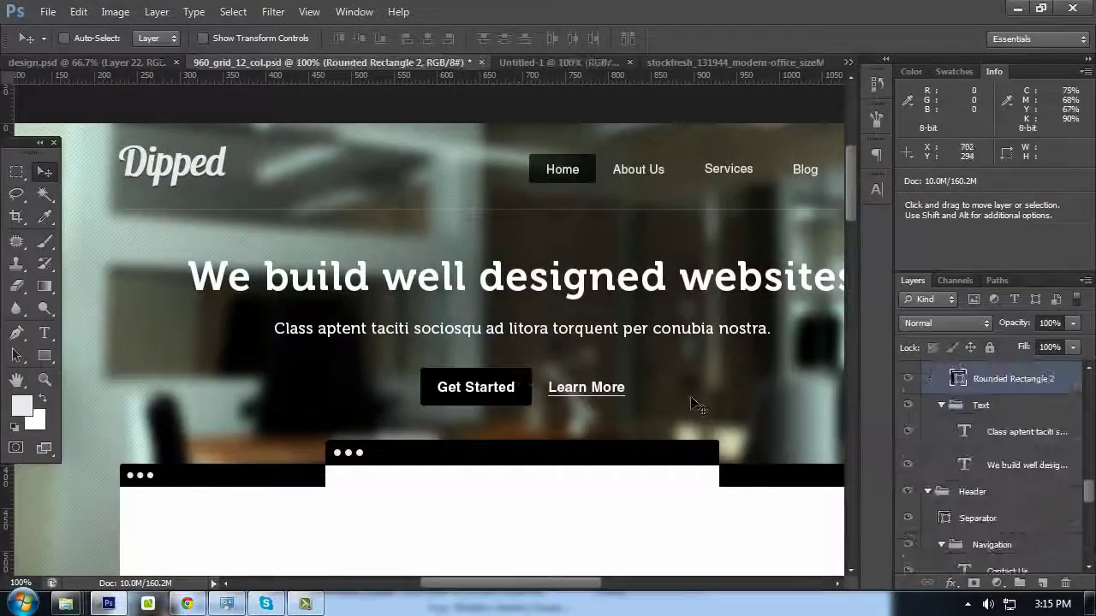
left_click(662, 67)
left_click(451, 66)
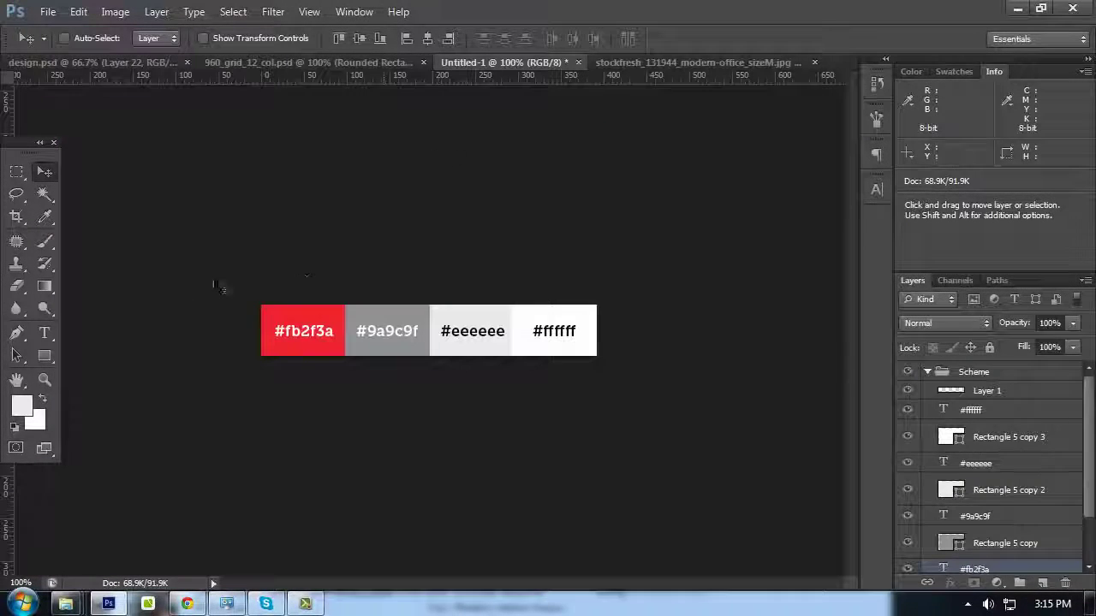
left_click(23, 411)
left_click(282, 316)
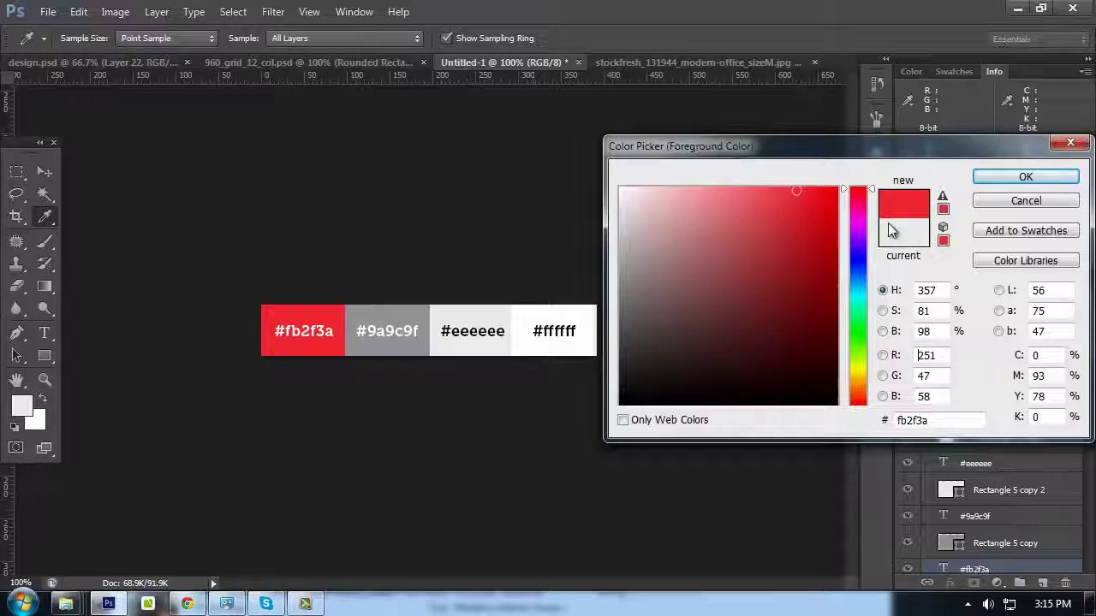
left_click(1007, 179)
key("v")
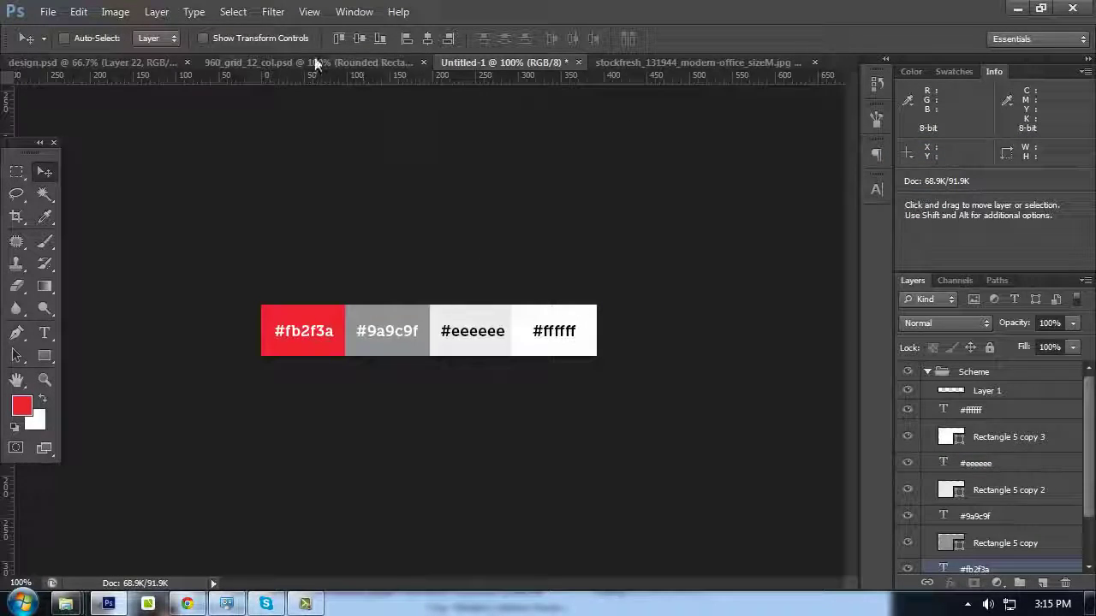
Fill the Get Started button's rounded rectangle in 960_grid_12_col.psd with the foreground red, #fb2f3a
left_click(317, 63)
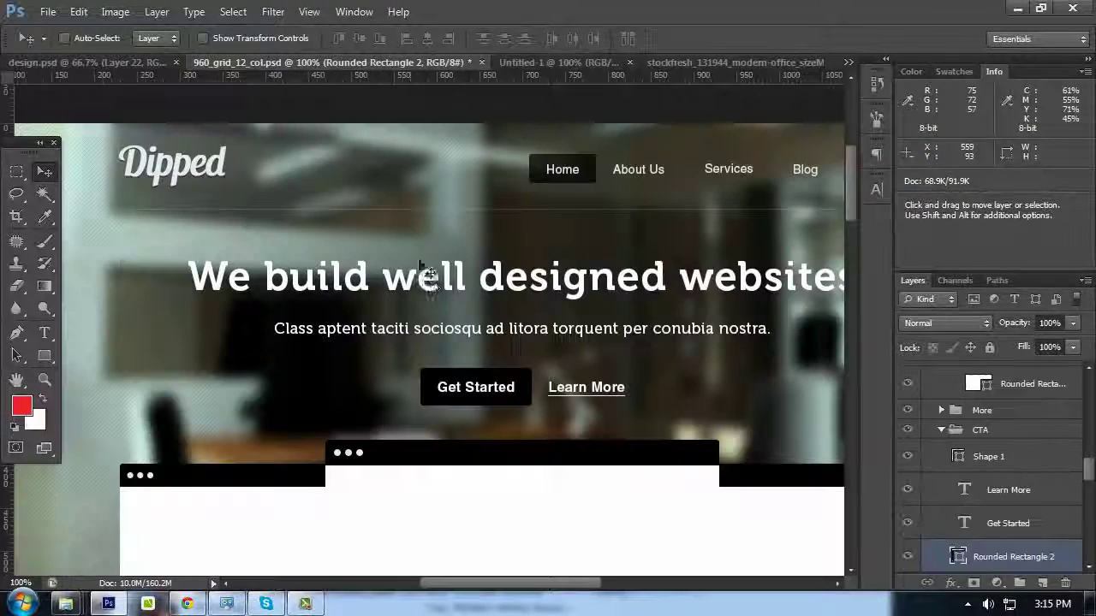
double_click(957, 558)
left_click(21, 406)
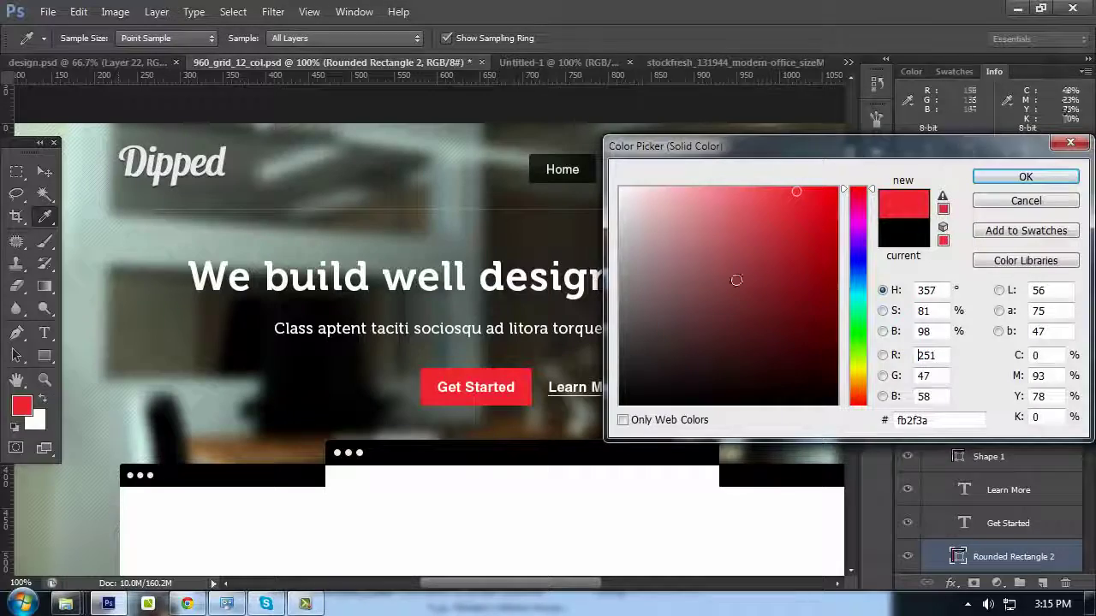
left_click(997, 179)
left_click_drag(540, 256, 480, 146)
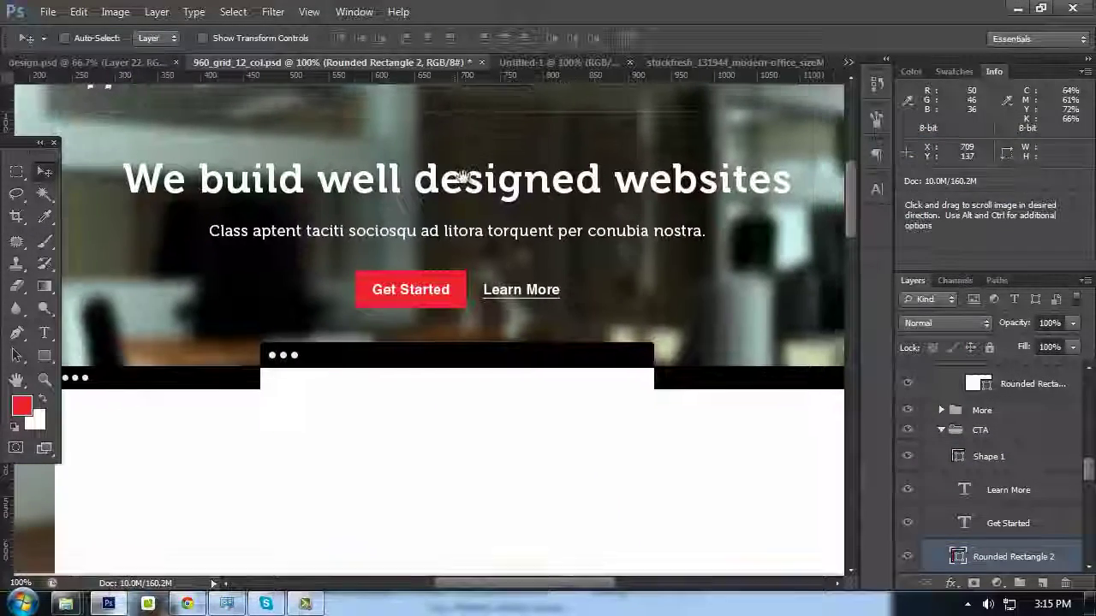
Add a drop shadow with the default settings to the Get Started button's rounded rectangle
right_click(957, 556)
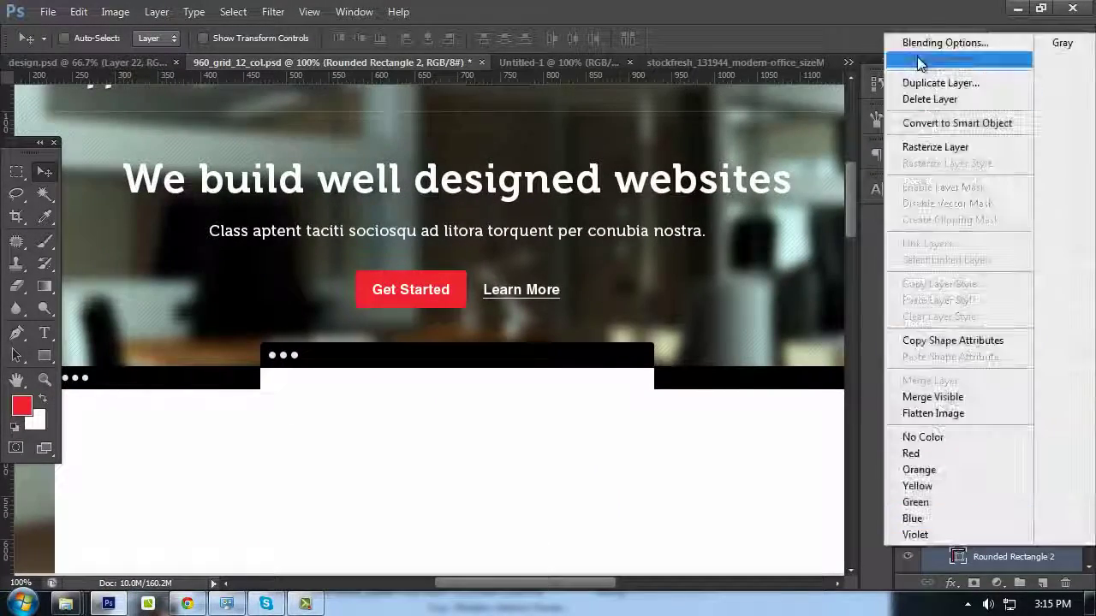
left_click(929, 41)
left_click(503, 425)
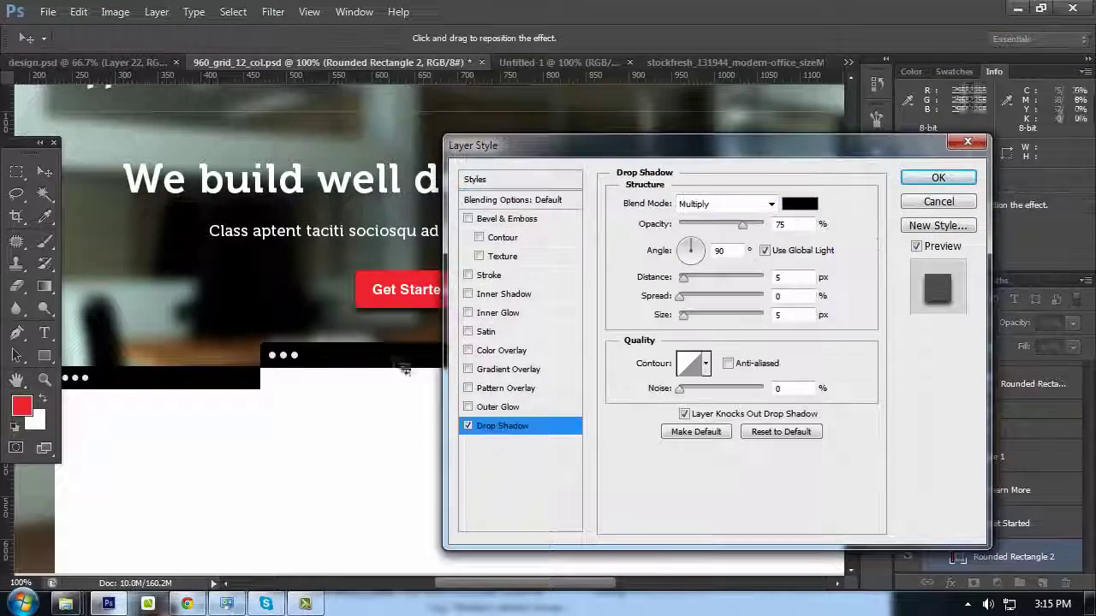
key("Return")
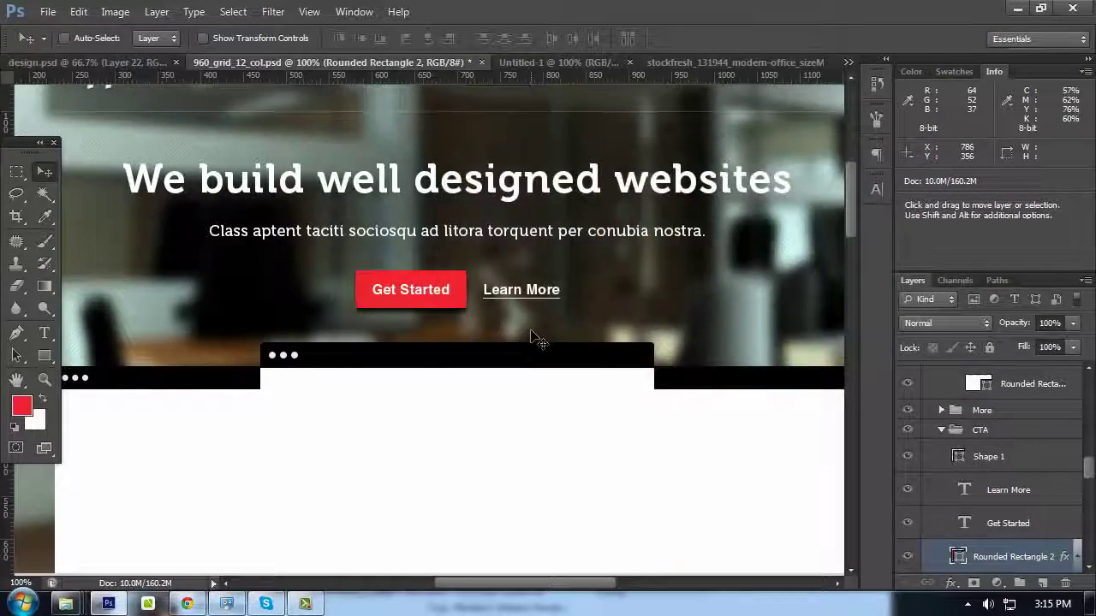
Set the Get Started button's drop shadow to 2 px distance, 1 px size and 40% opacity
key("ctrl+plus")
scroll(1002, 453, "down", 4)
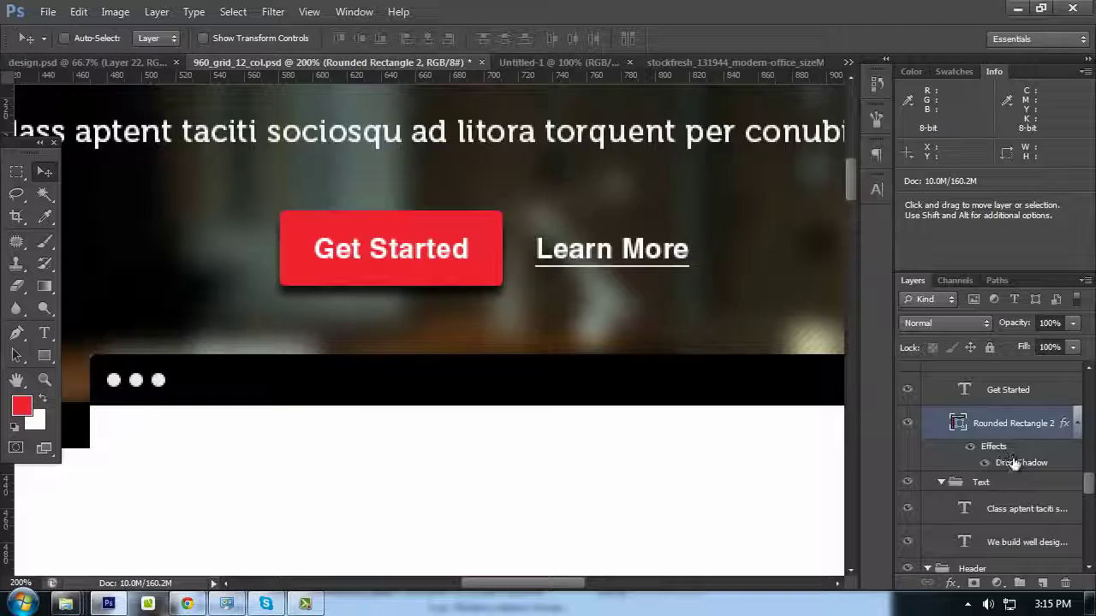
double_click(1015, 462)
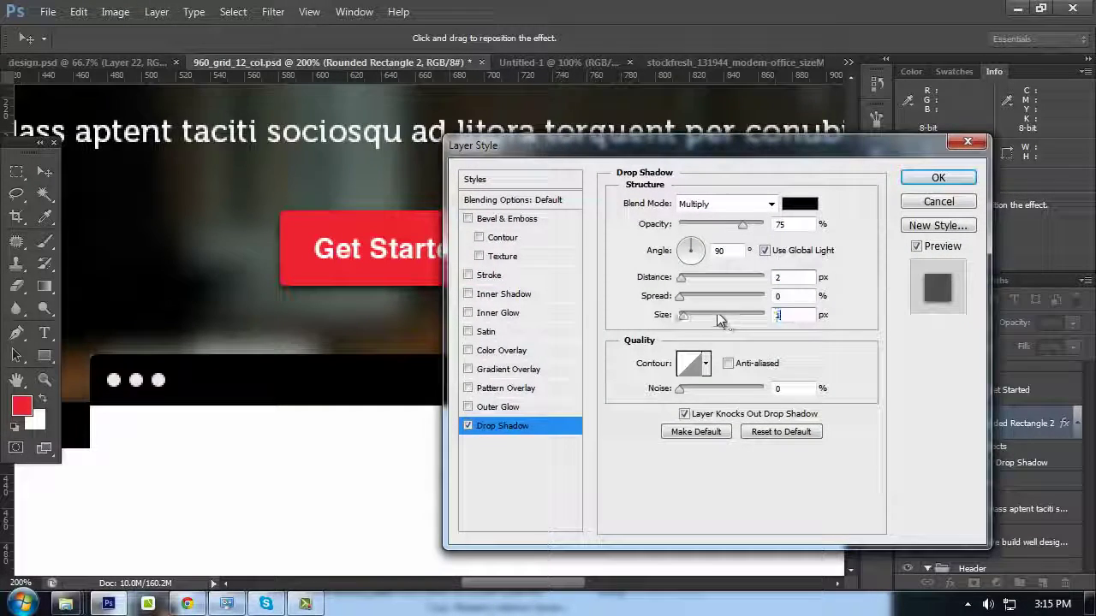
type("1")
left_click_drag(375, 250, 258, 242)
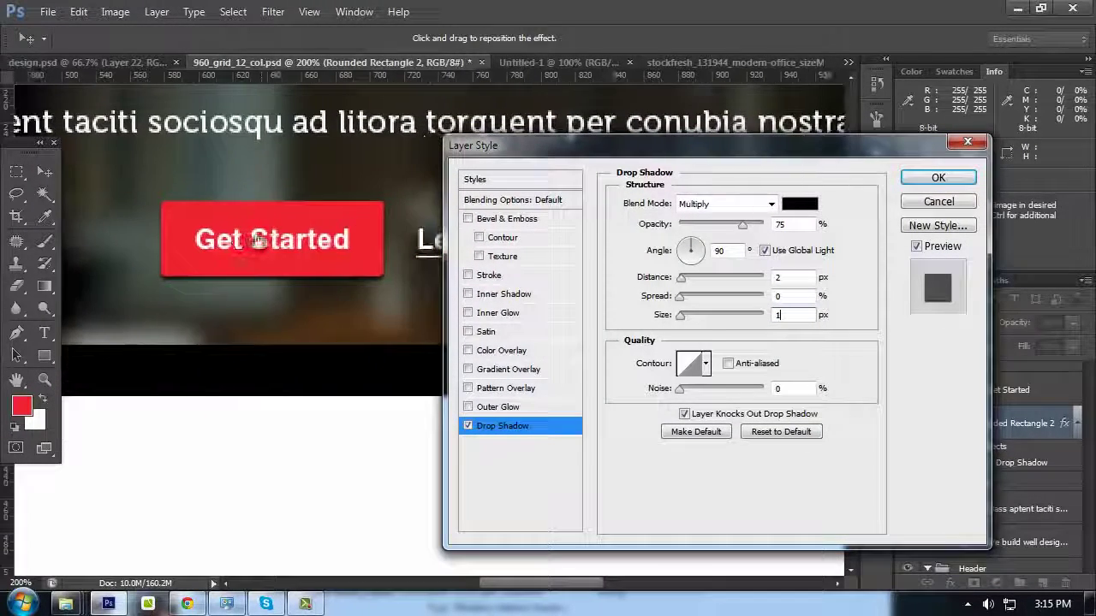
left_click_drag(790, 225, 696, 227)
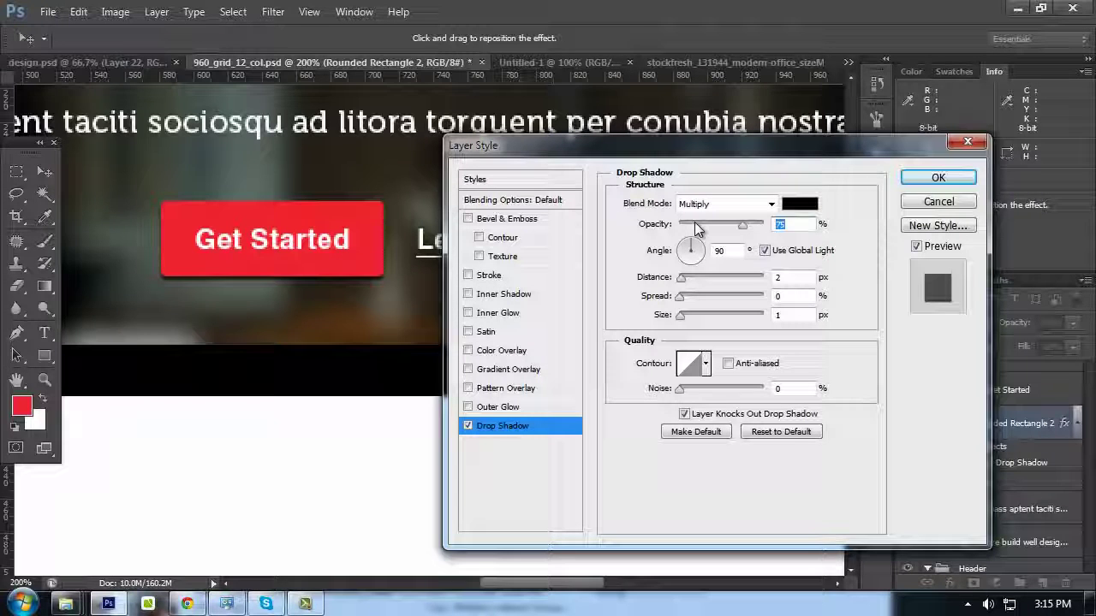
type("50")
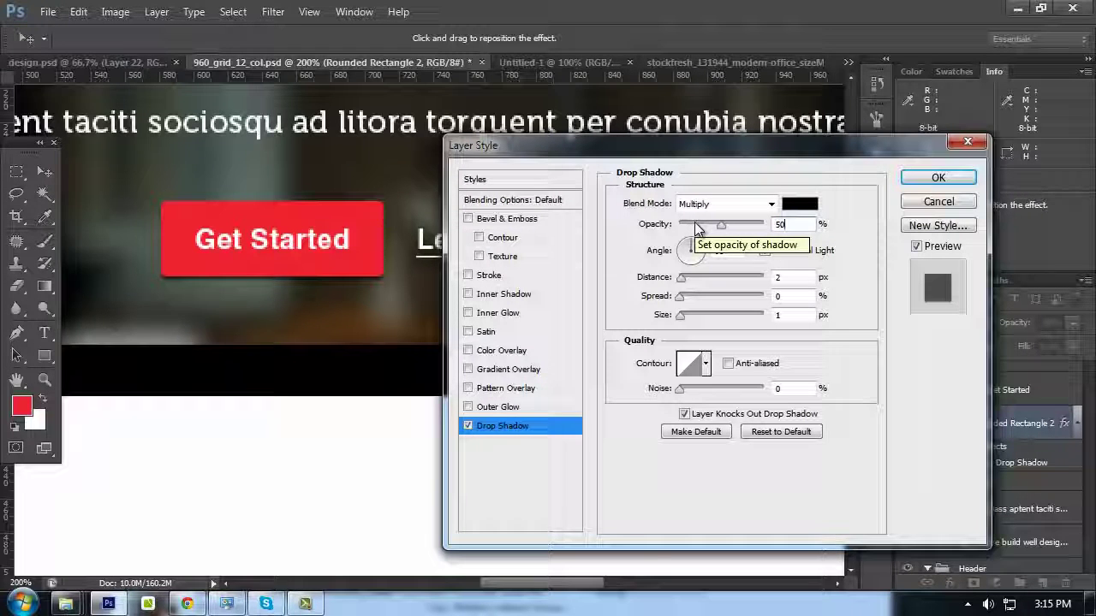
key("BackSpace")
key("BackSpace")
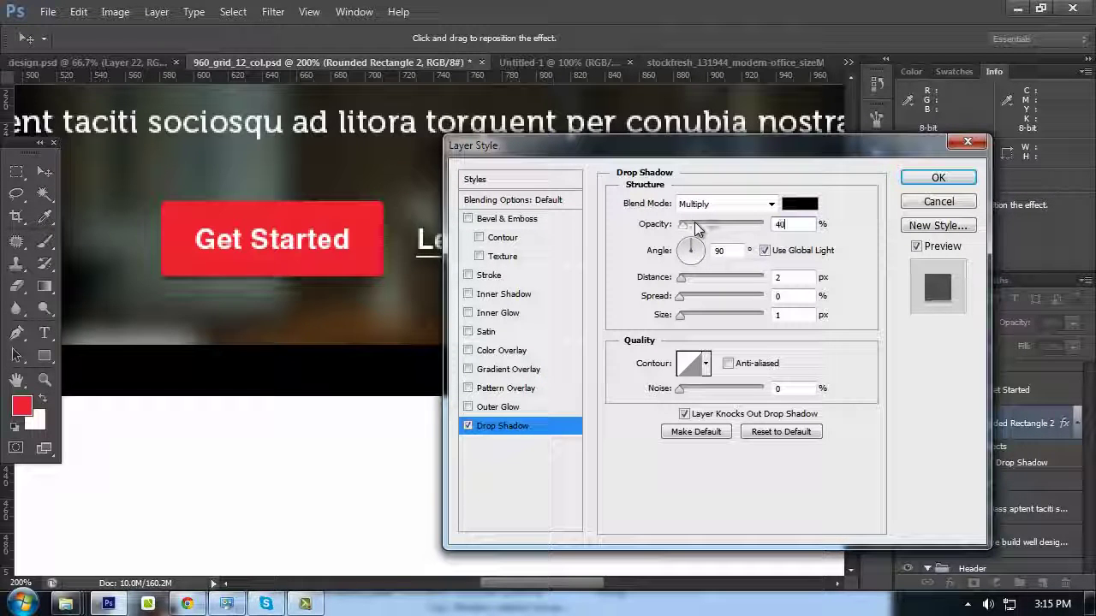
key("Return")
key("ctrl+minus")
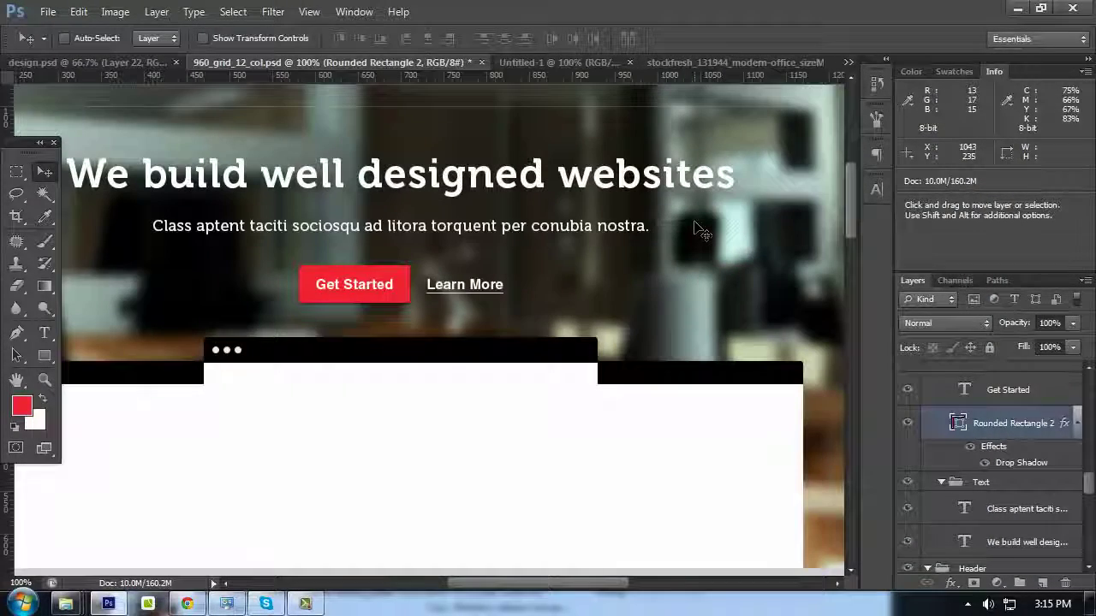
Set the Get Started button's drop shadow to 2 px distance, 1 px size and 30% opacity
left_click_drag(341, 245, 499, 198)
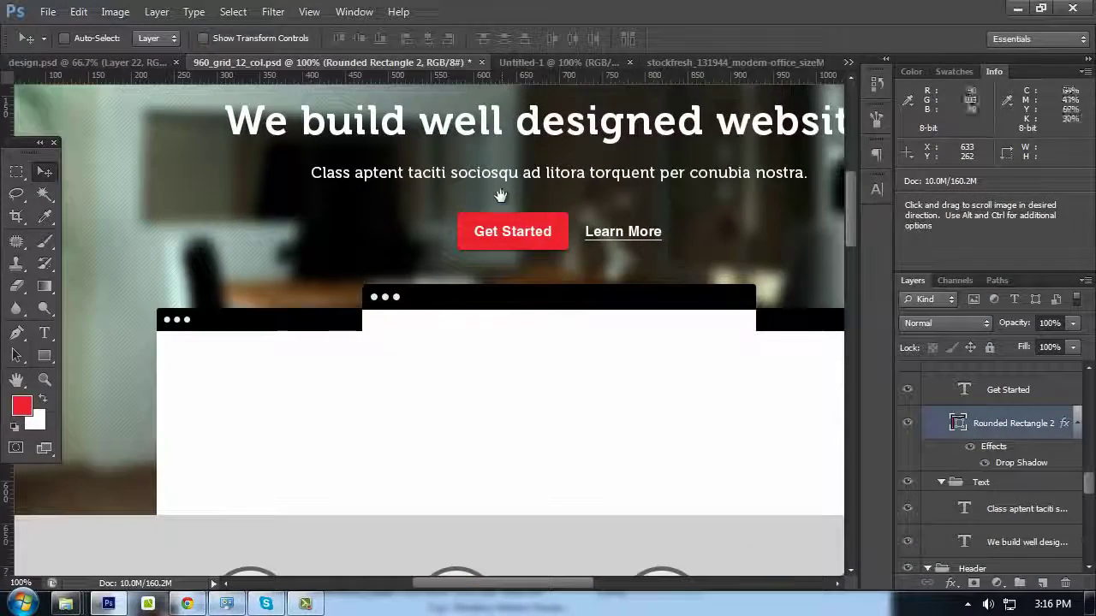
double_click(1005, 470)
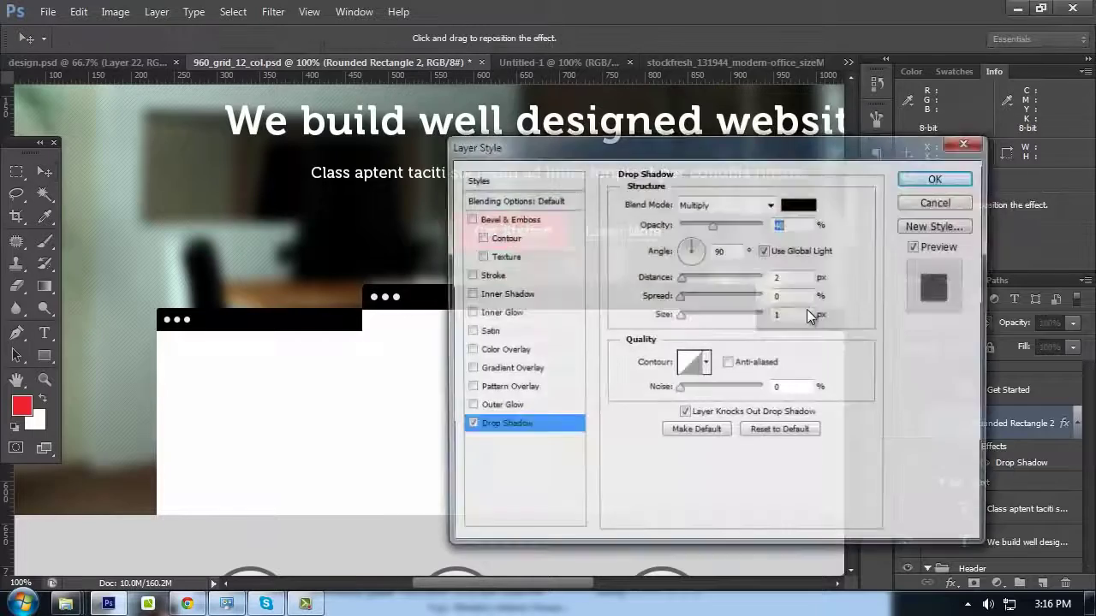
left_click_drag(766, 140, 954, 144)
left_click_drag(967, 272, 923, 274)
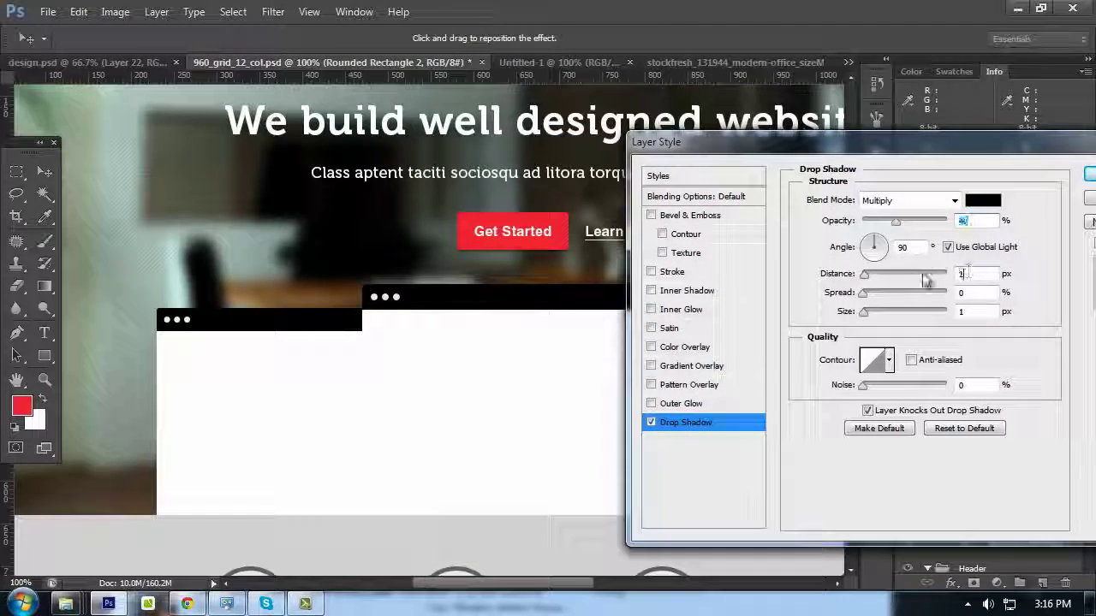
type("1")
left_click_drag(451, 221, 351, 213)
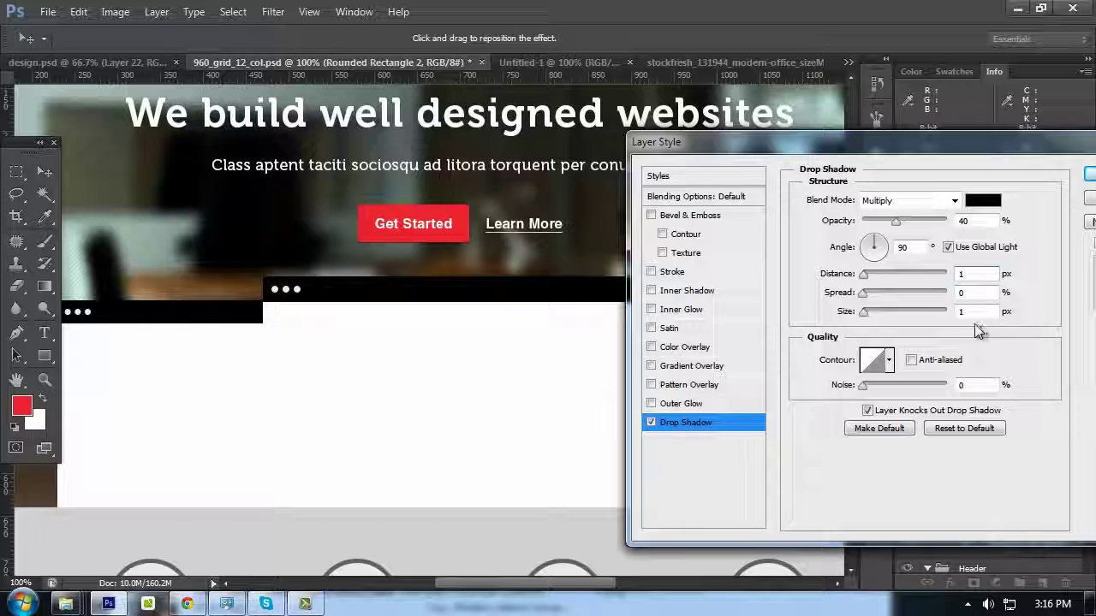
type("2")
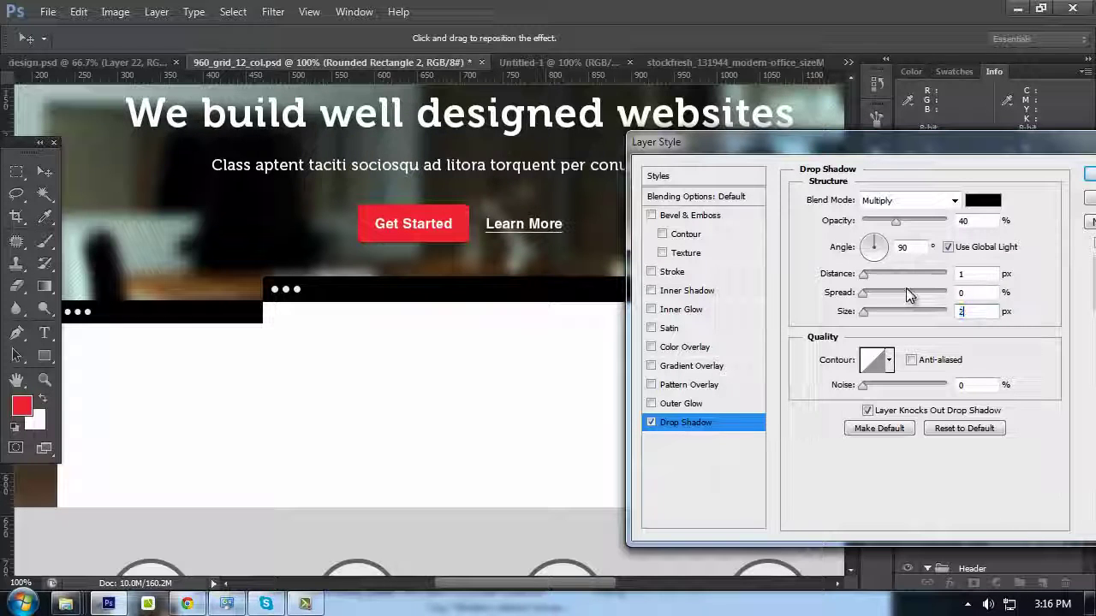
key("Down")
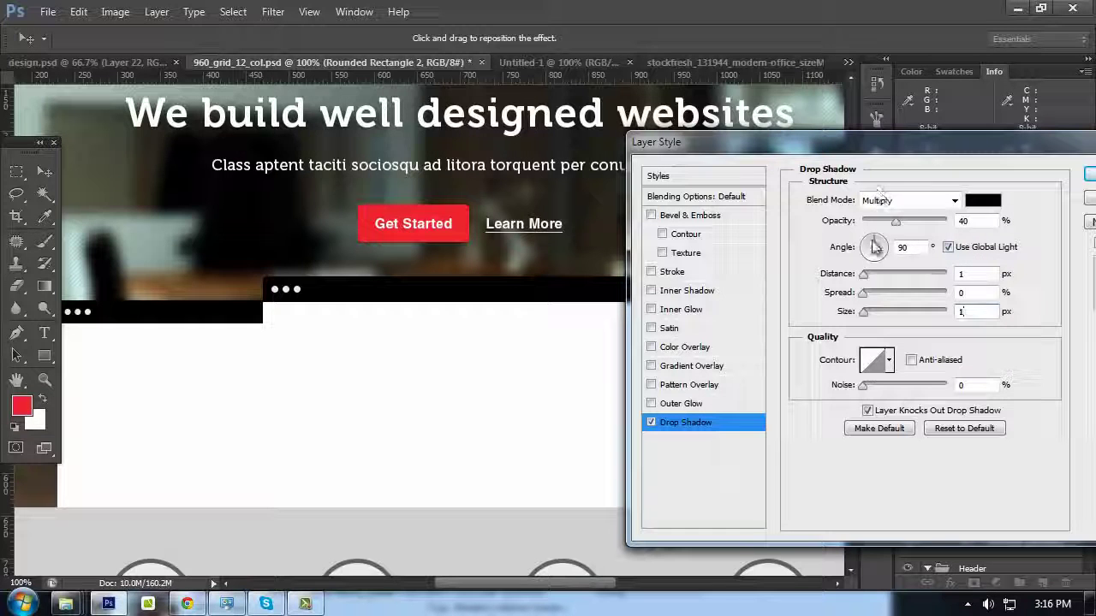
type("2")
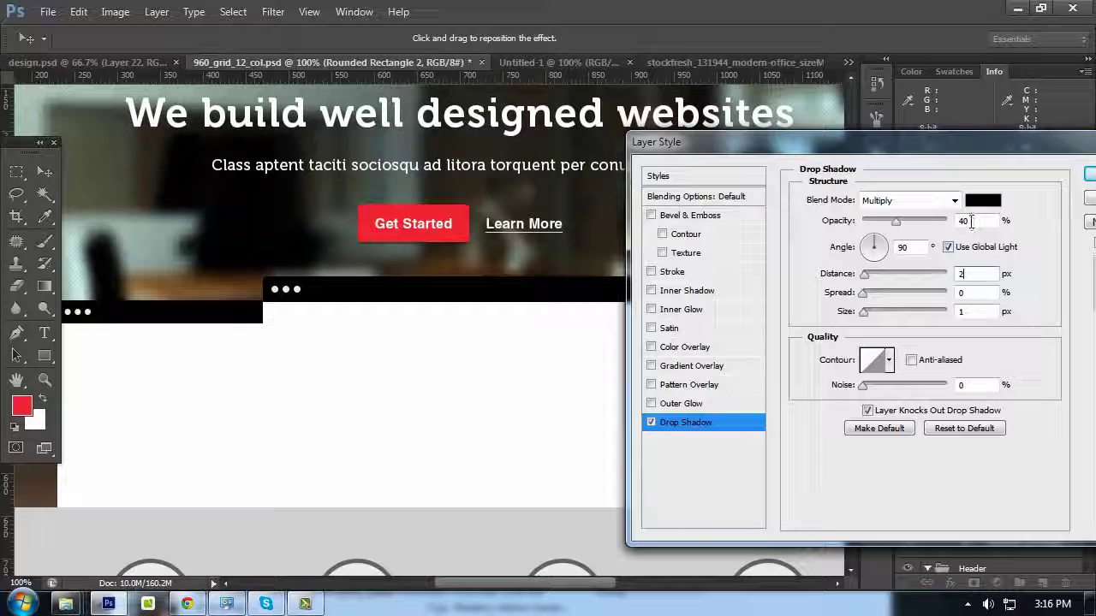
left_click_drag(971, 221, 926, 217)
type("30")
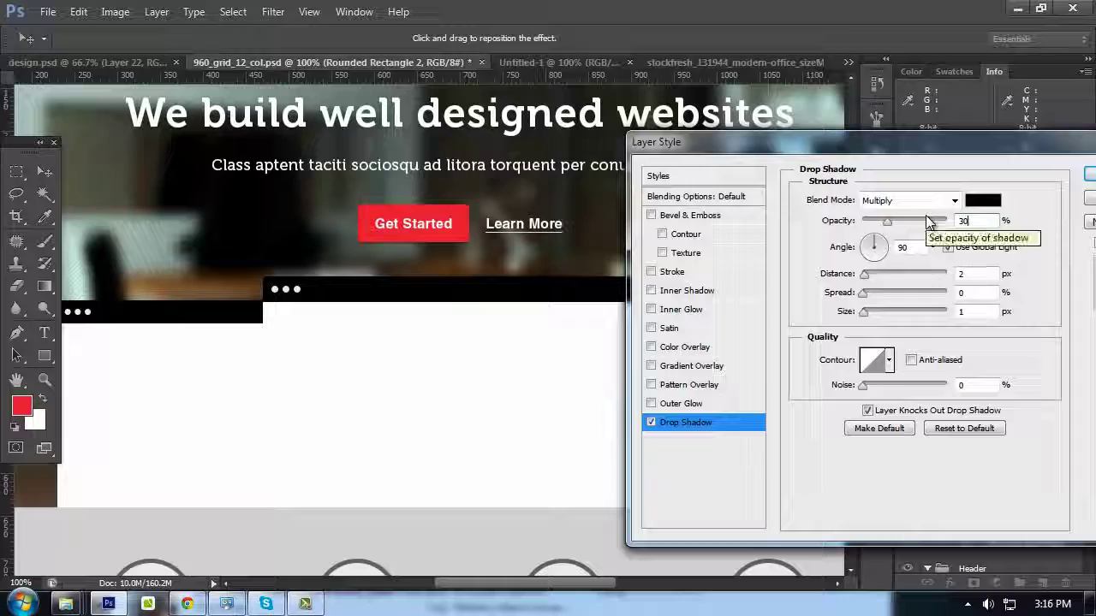
key("Return")
key("Tab")
key("shift+Tab")
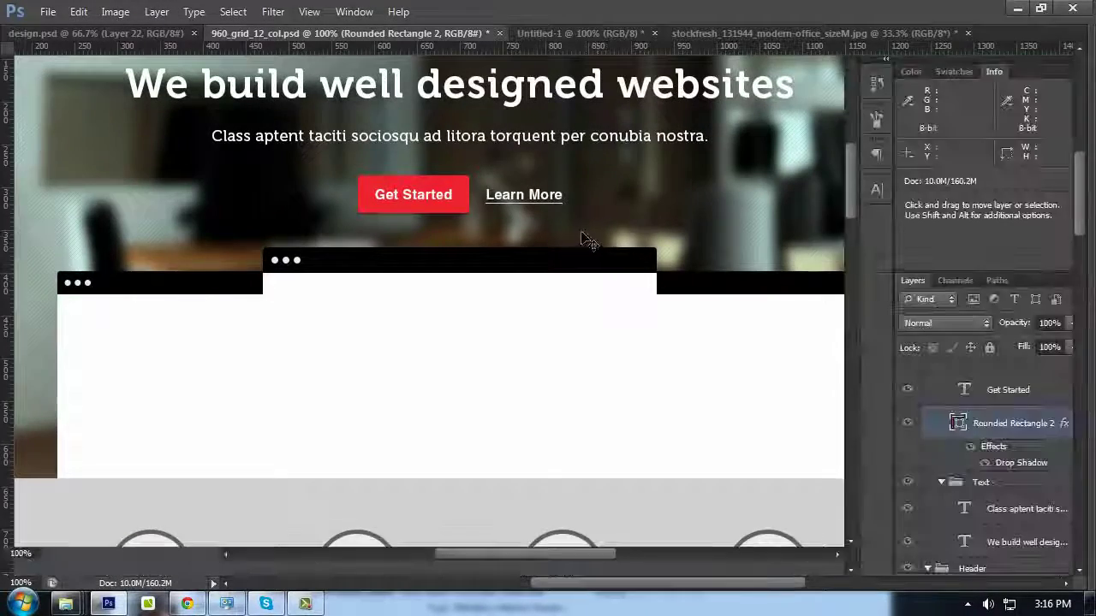
Change the text colour of the tagline "Class aptent taciti sociosqu ad litora torquent per conubia nostra." to #cccccc
left_click_drag(515, 198, 522, 331)
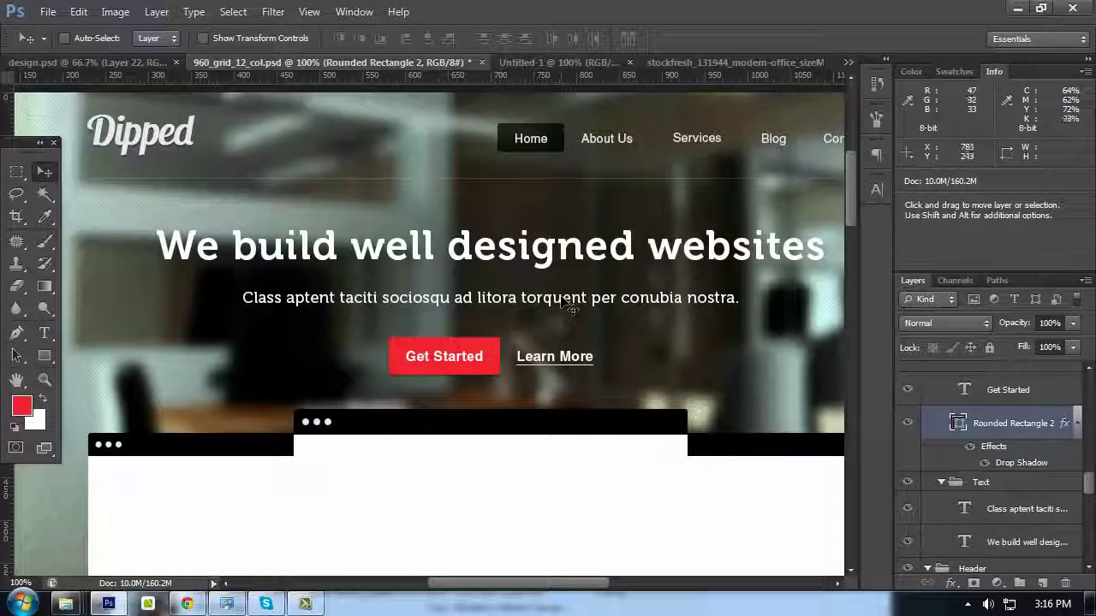
double_click(569, 306)
left_click_drag(741, 298, 430, 74)
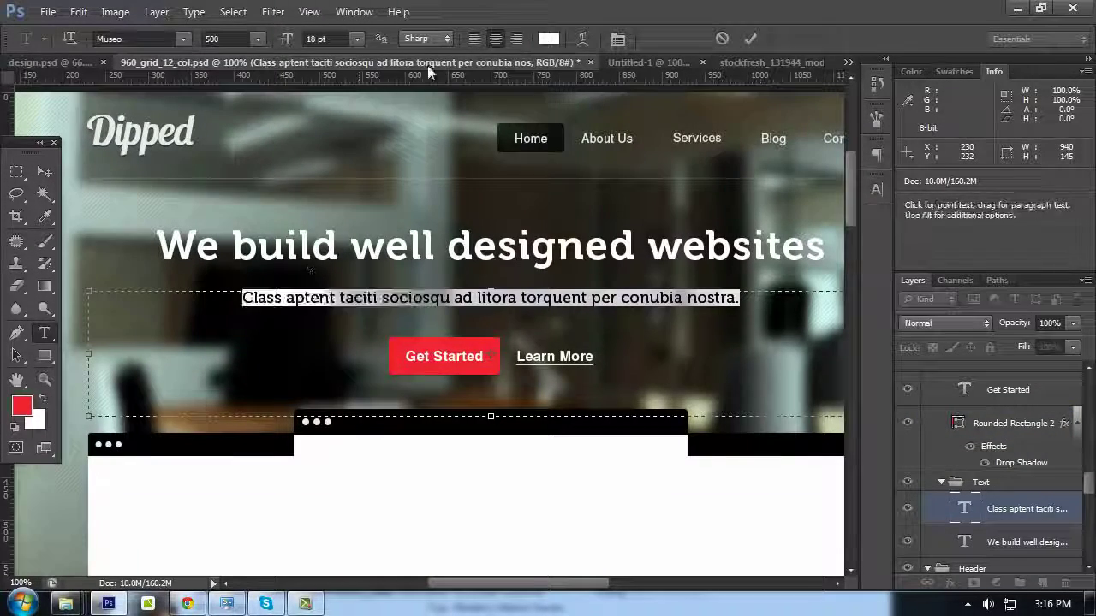
left_click(548, 39)
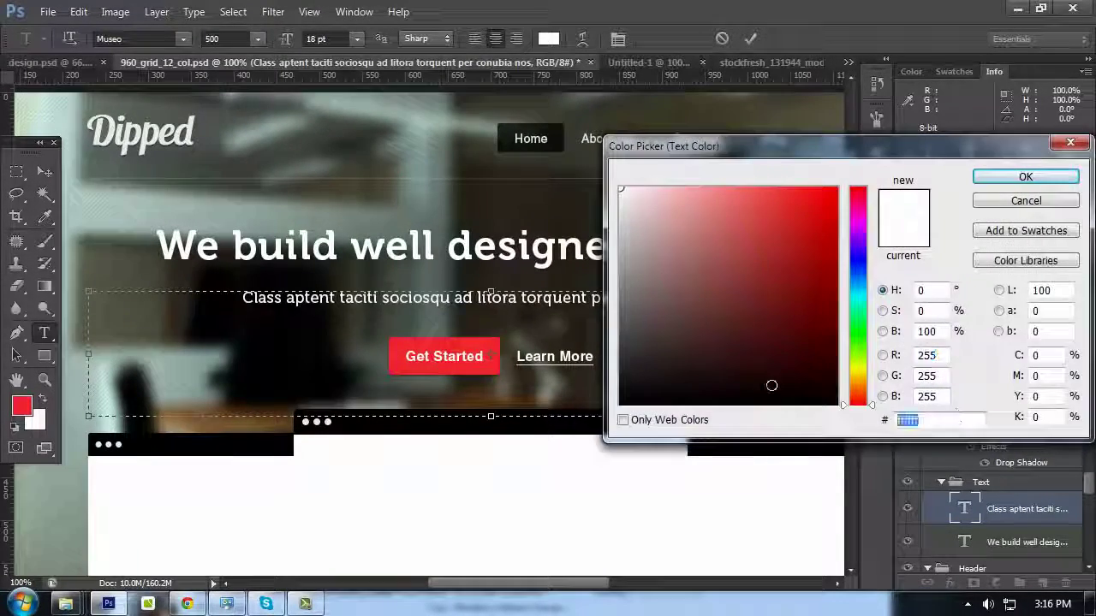
type("ccc")
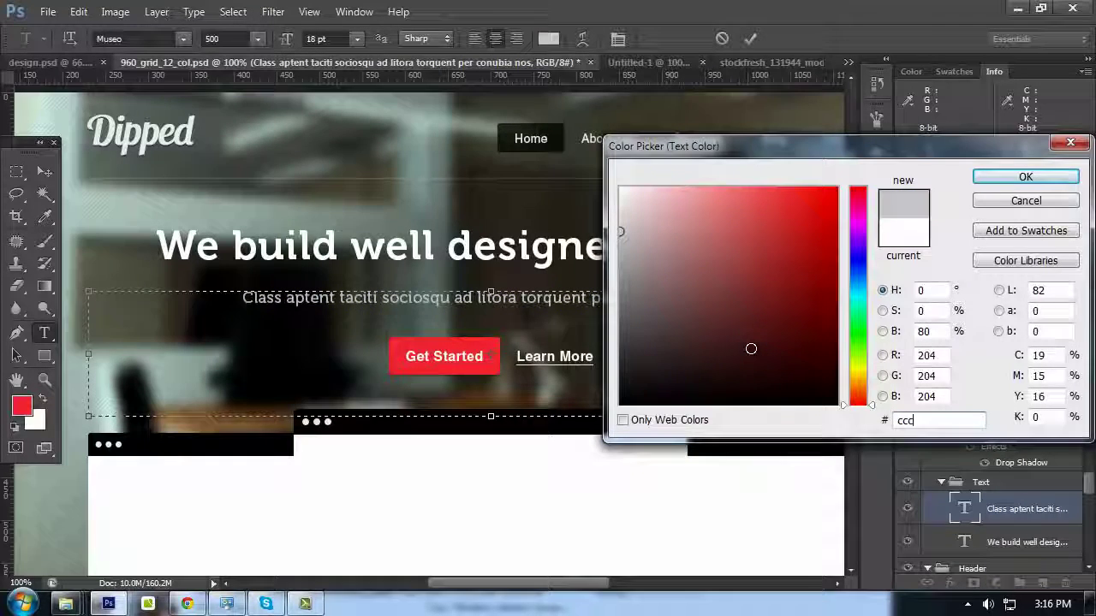
type("cccccc")
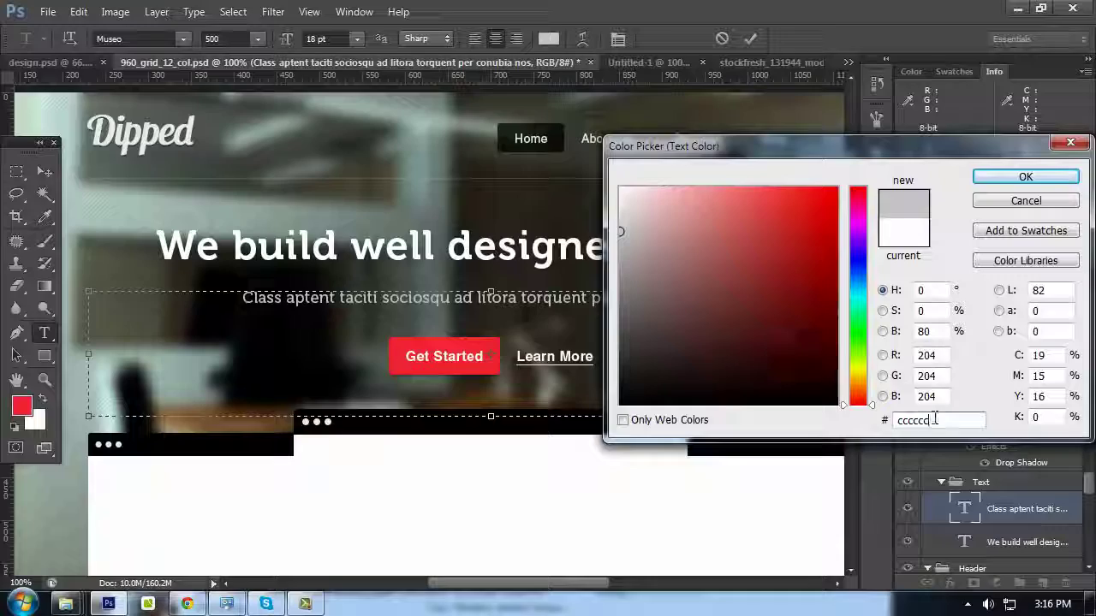
left_click(1026, 177)
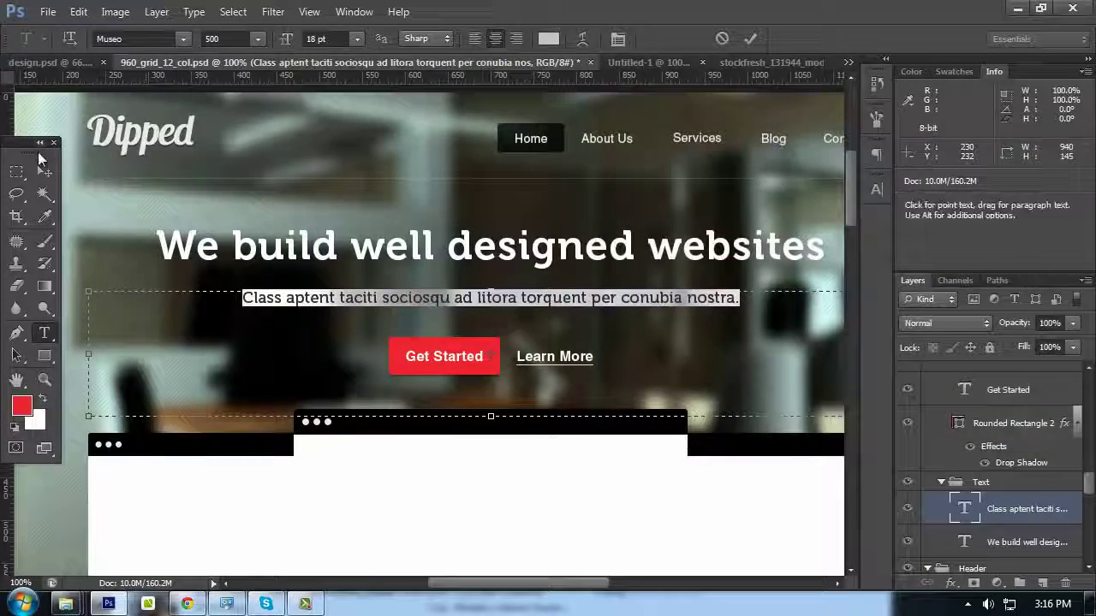
left_click(45, 171)
Copy the Dipped logo's drop shadow onto the "We build well designed websites" heading
left_click_drag(650, 262, 617, 235)
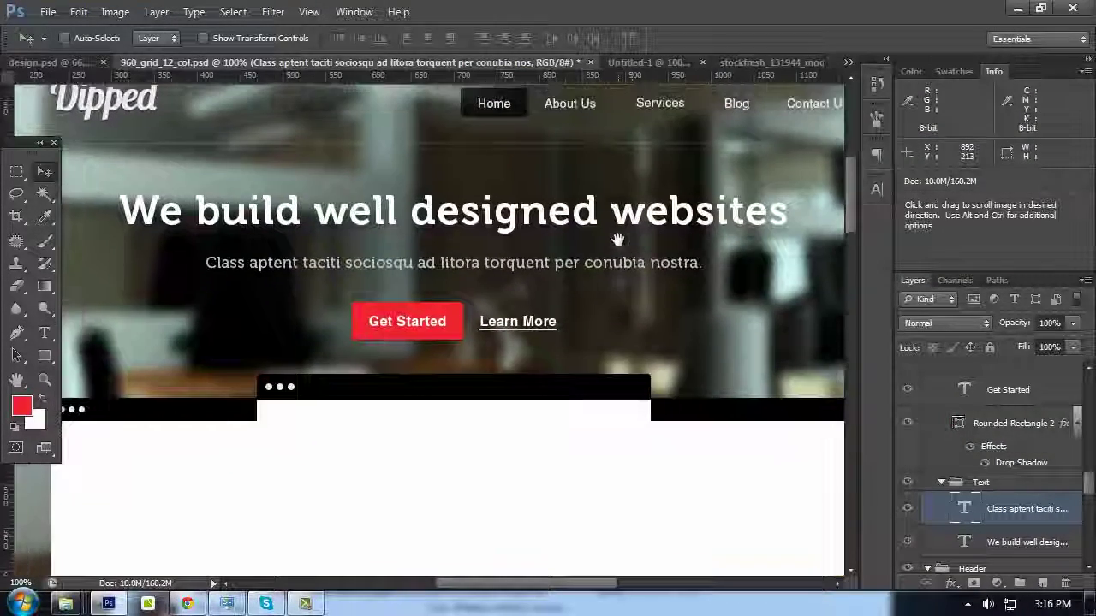
key("t")
left_click(599, 223)
left_click(44, 171)
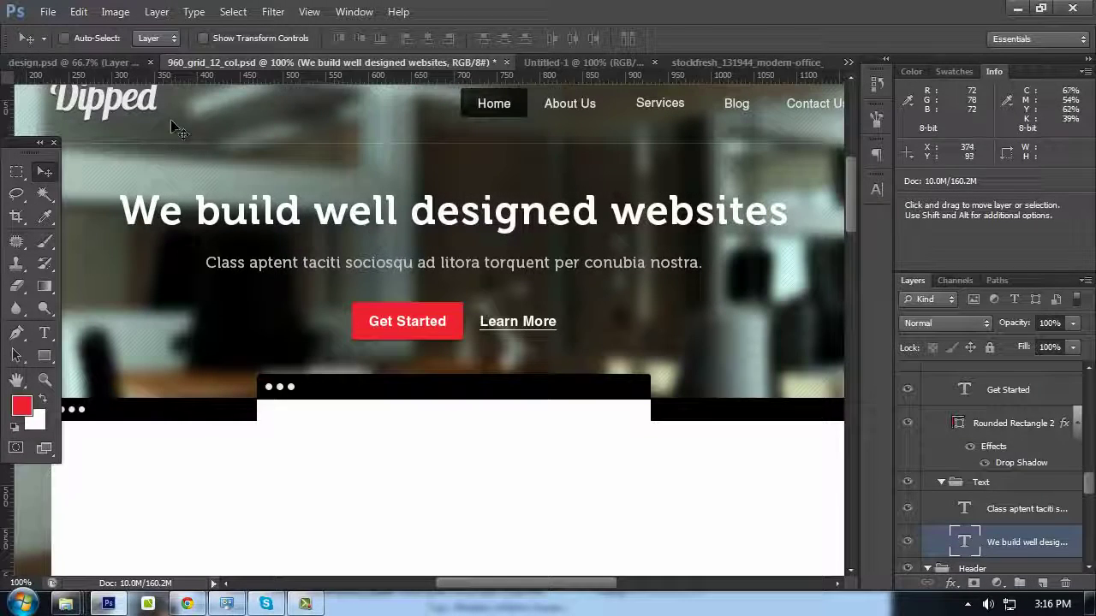
left_click(145, 100, "ctrl")
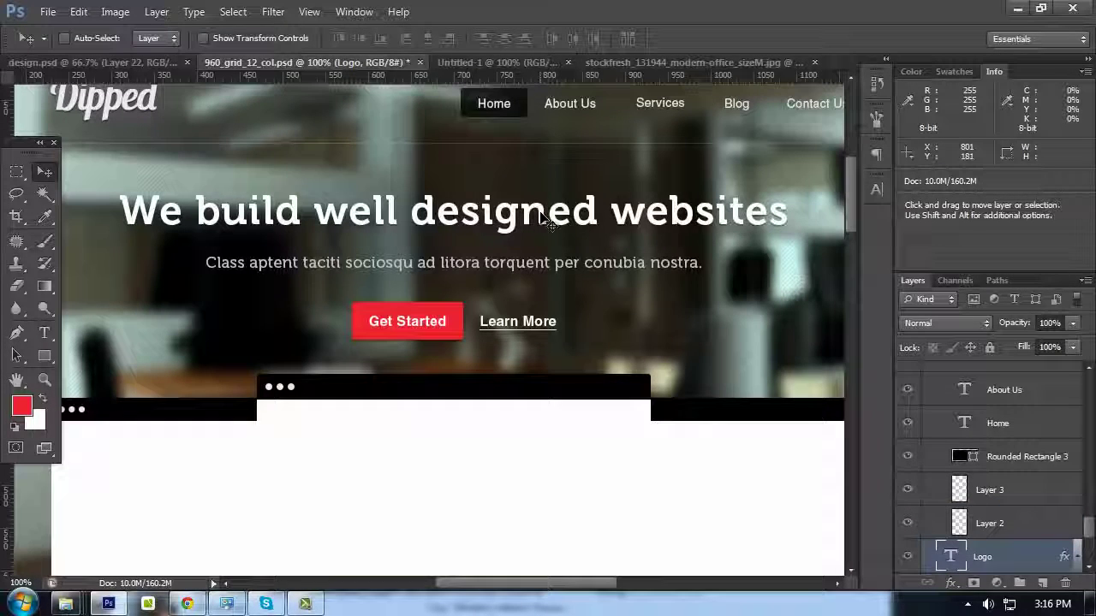
scroll(1002, 554, "down", 2)
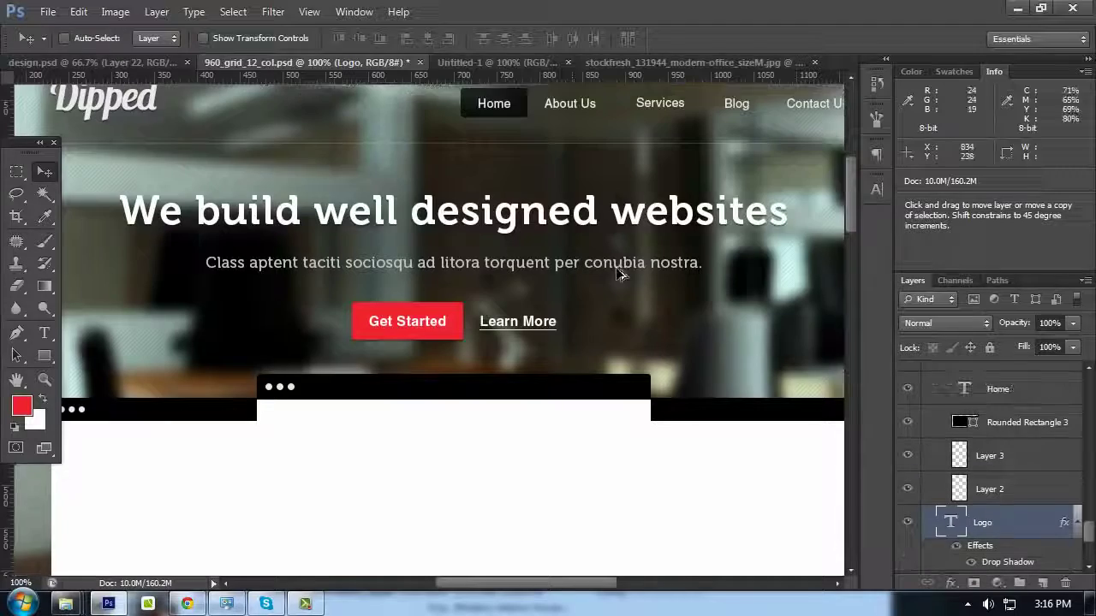
key("t")
left_click(411, 225)
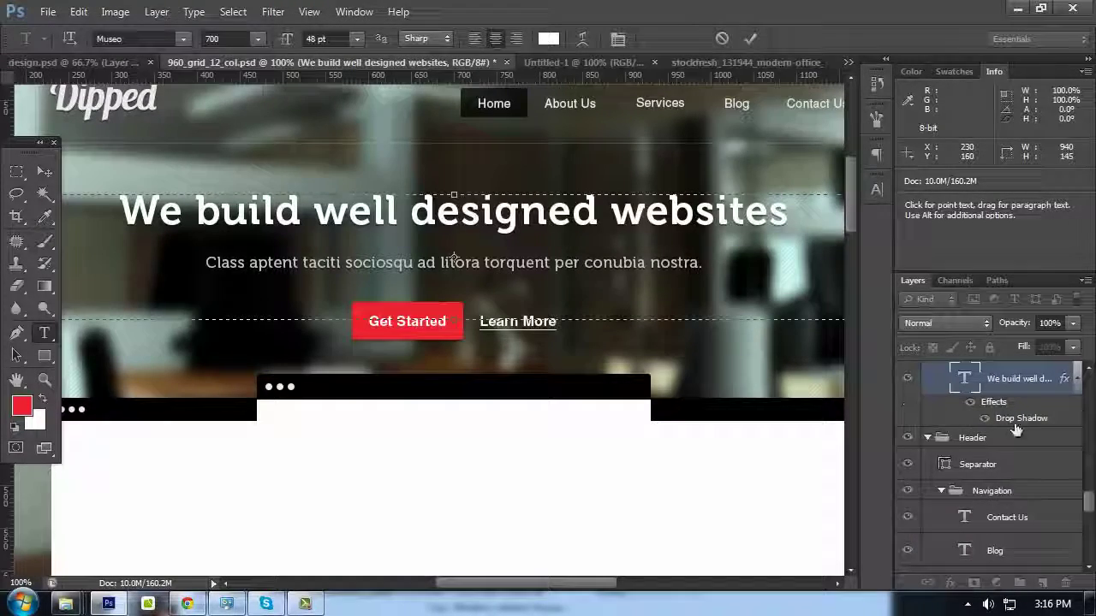
Check the drop shadow effect on the "We build well designed websites" heading against the one on the Dipped logo
double_click(1015, 430)
key("Return")
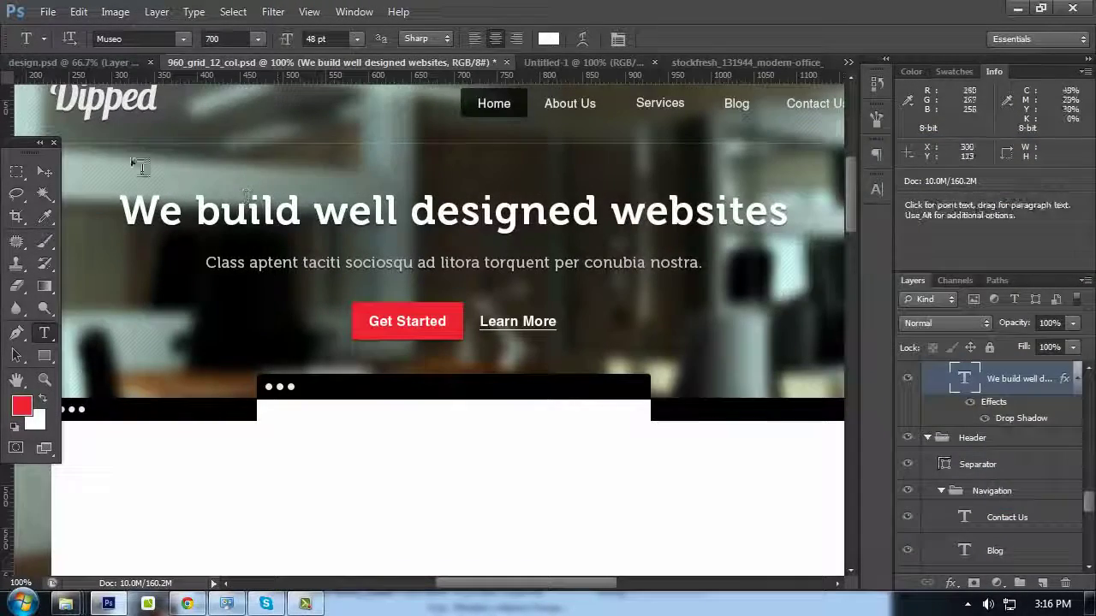
left_click(43, 171)
left_click(109, 118, "ctrl")
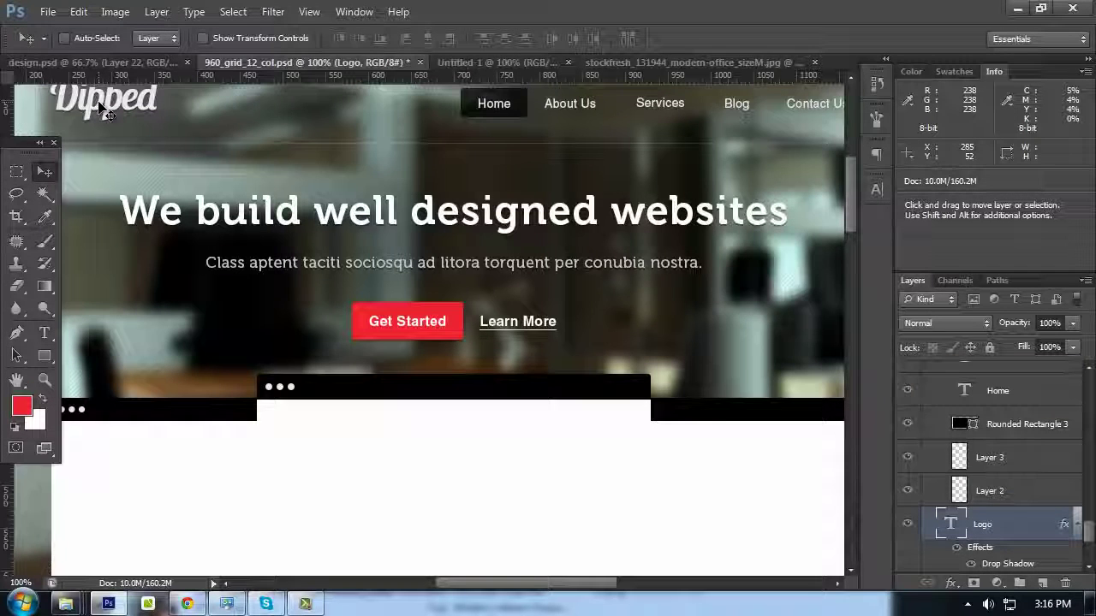
scroll(992, 508, "down", 1)
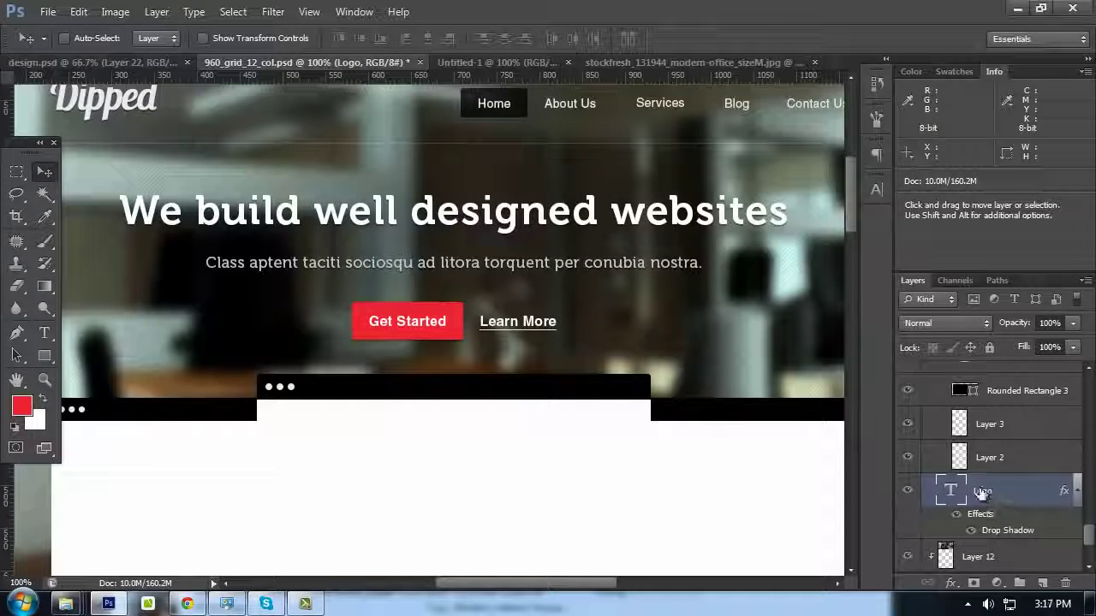
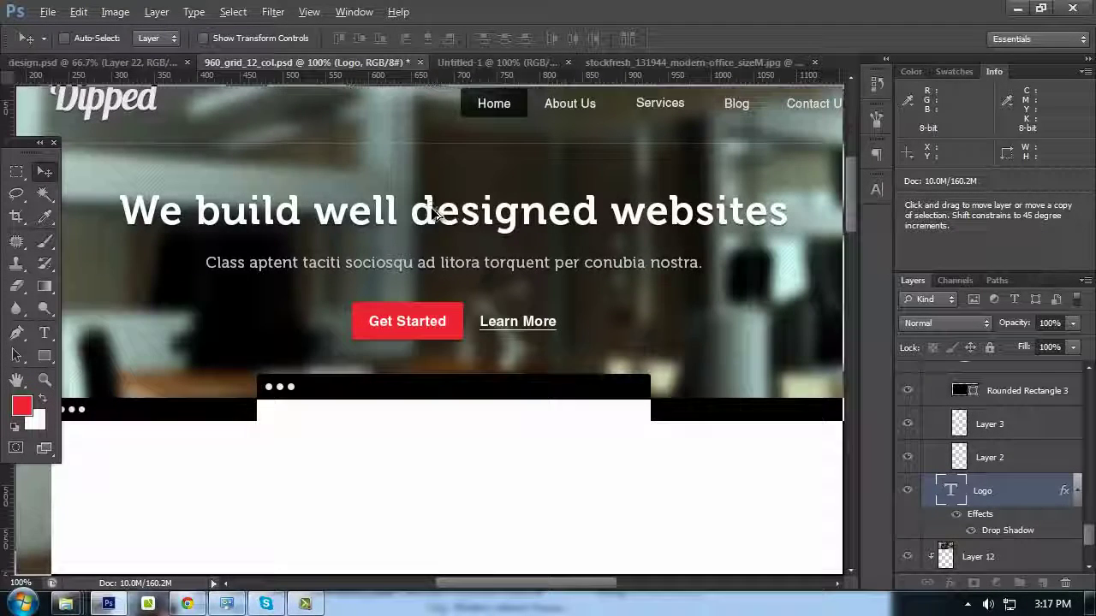
left_click(434, 214, "ctrl")
key("t")
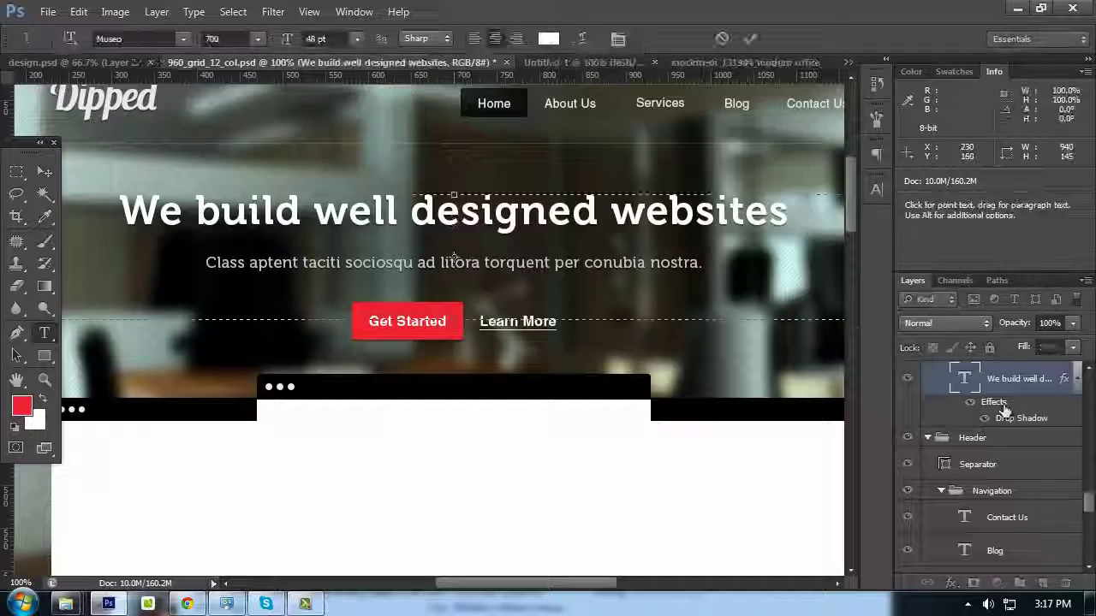
key("ctrl+plus")
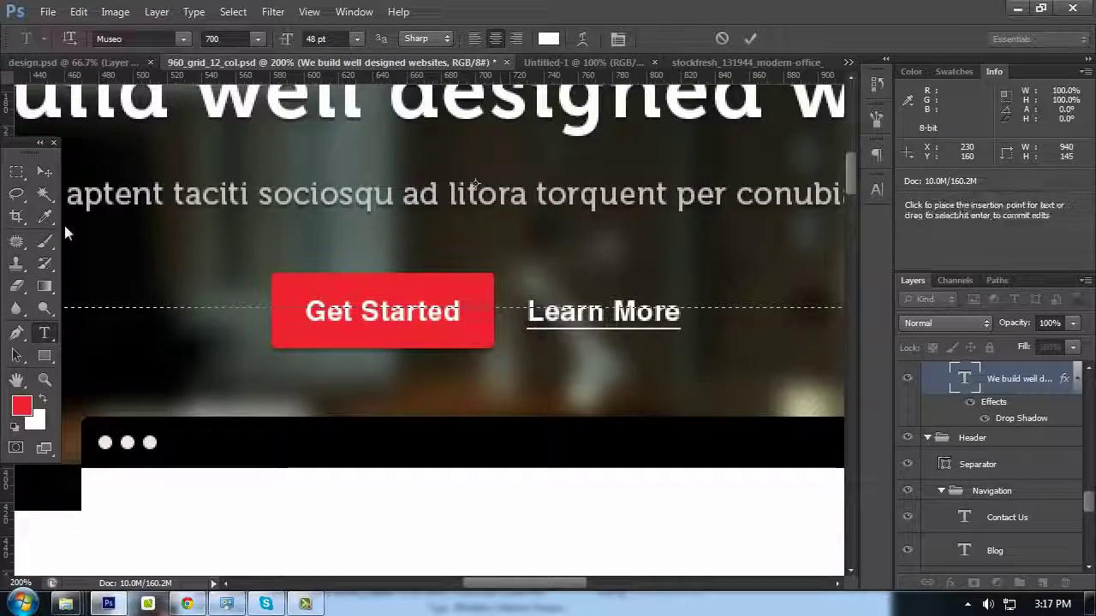
left_click(44, 172)
key("ctrl+minus")
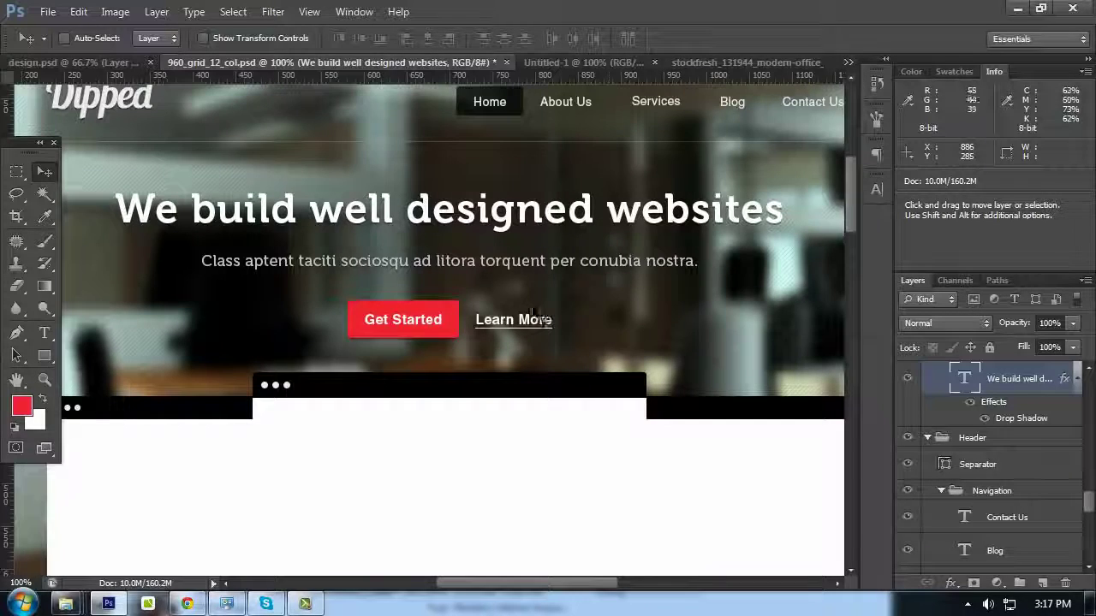
Look over the banner from the logo and navigation down to the browser window mockups with the panels hidden
scroll(501, 333, "up", 2)
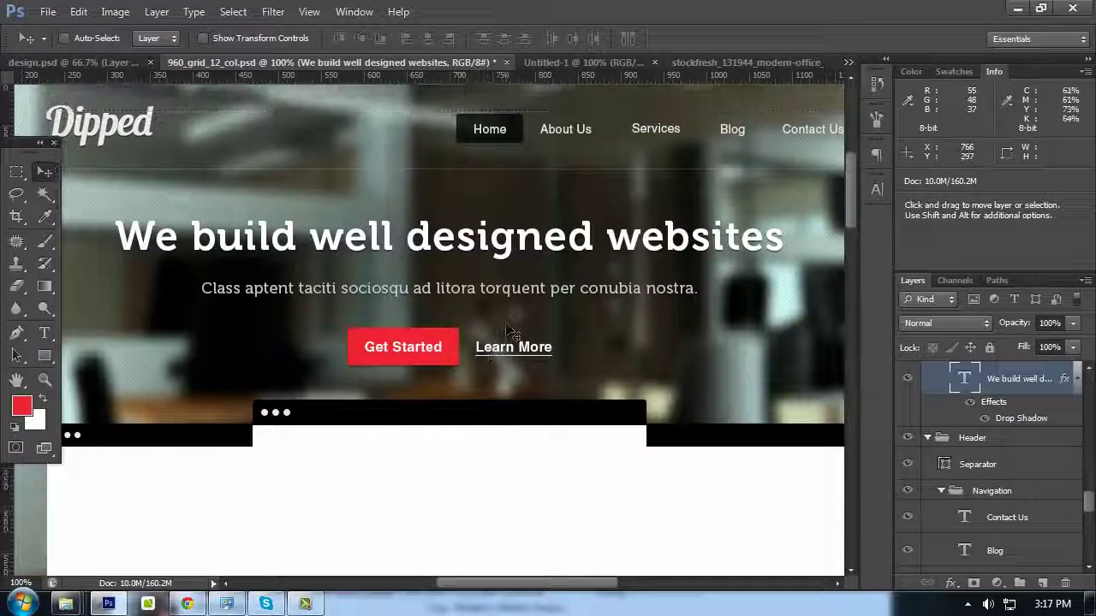
key("Tab")
left_click_drag(490, 171, 565, 219)
key("Tab")
key("Tab")
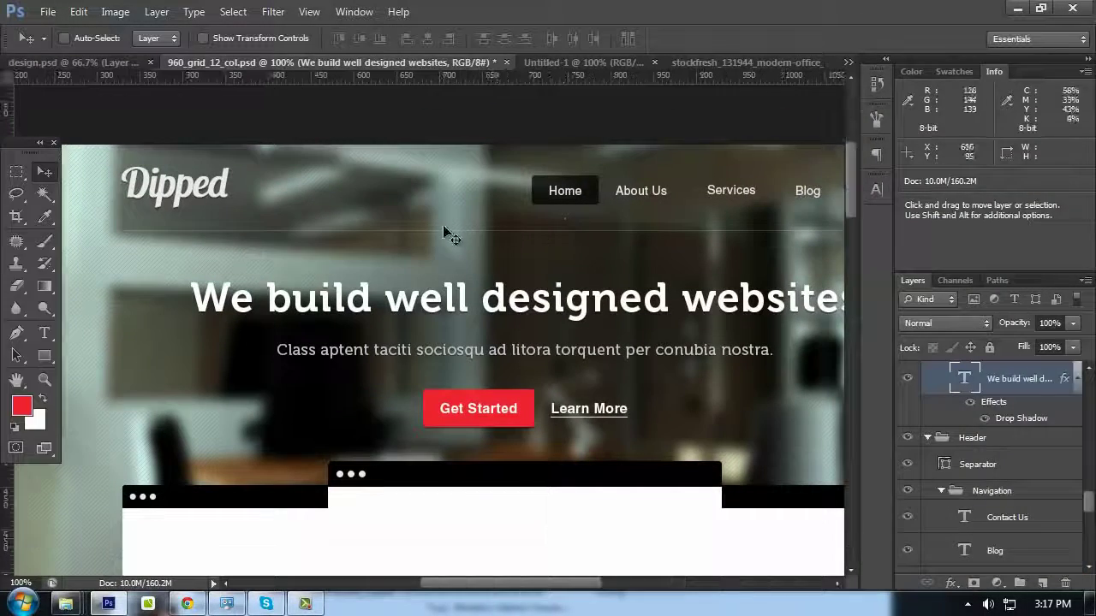
key("Tab")
scroll(440, 233, "down", 5)
scroll(437, 236, "down", 2)
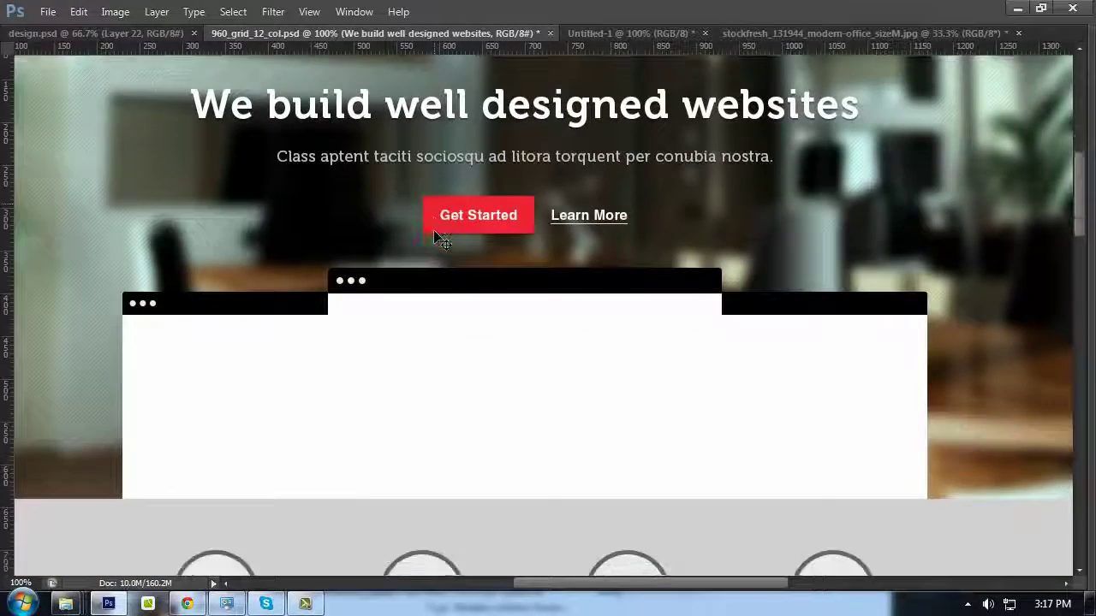
scroll(440, 237, "up", 4)
scroll(439, 249, "down", 2)
Change the fill of the centre browser mockup's black title bar to white, #ffffff
key("shift+Tab")
left_click_drag(438, 243, 468, 269)
left_click(656, 416, "ctrl")
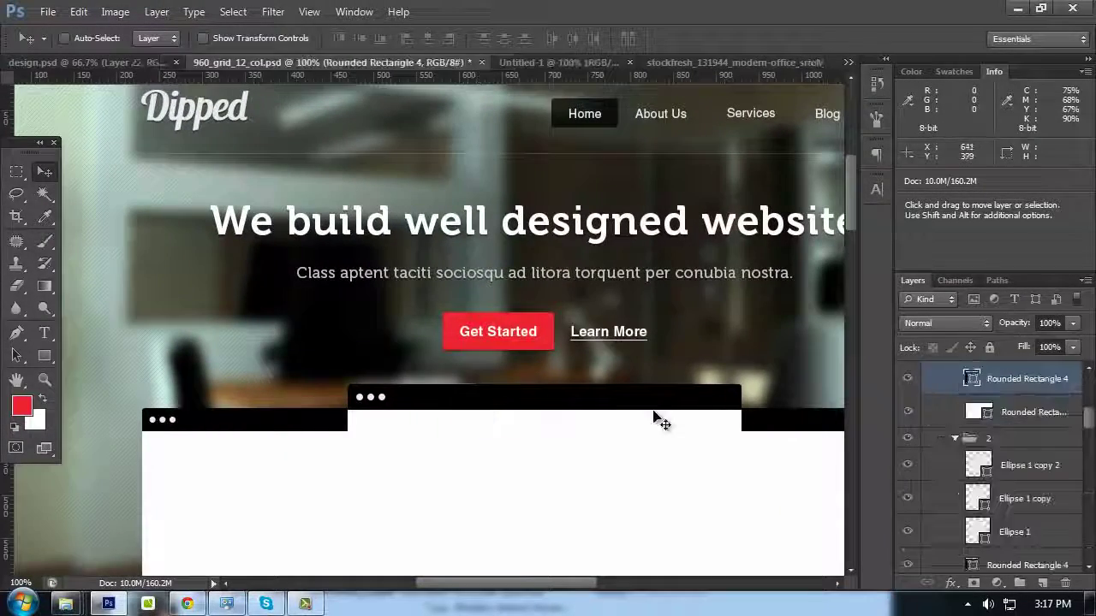
double_click(973, 383)
left_click_drag(712, 257, 540, 107)
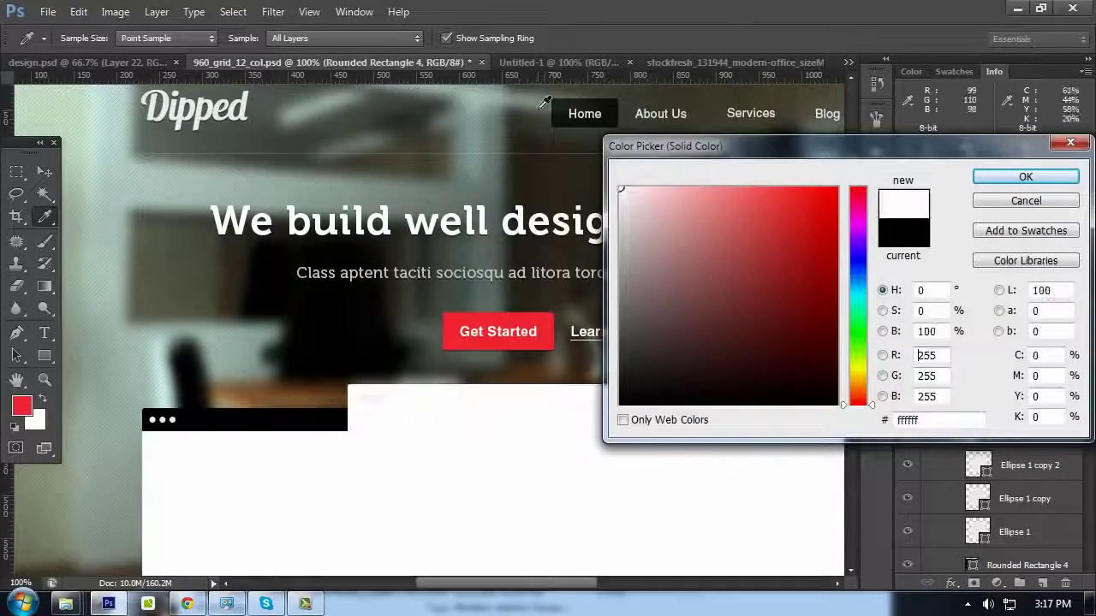
left_click(998, 178)
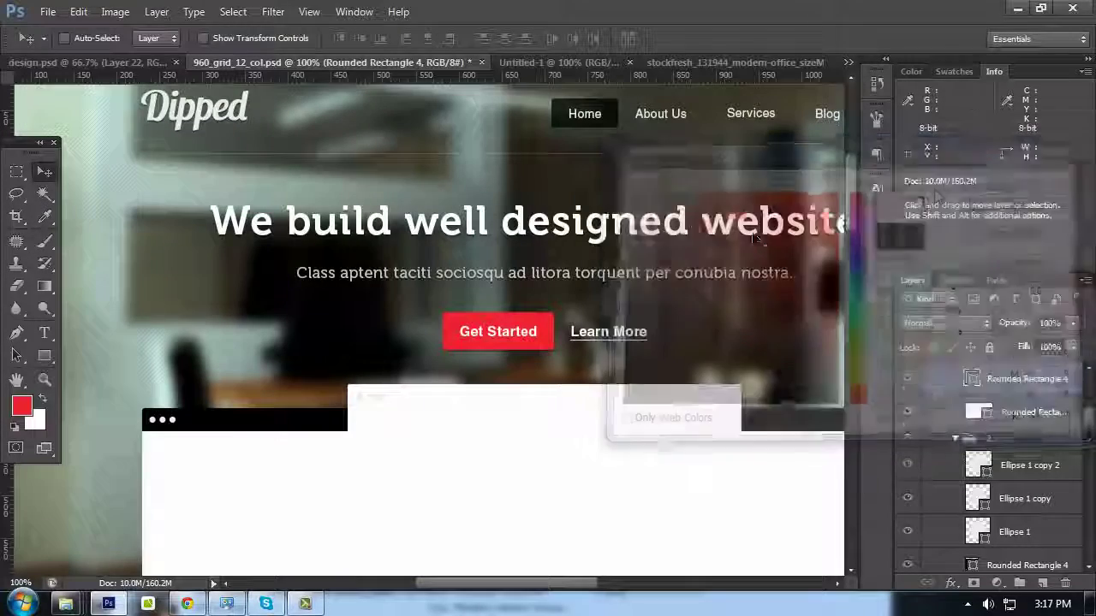
right_click(1026, 382)
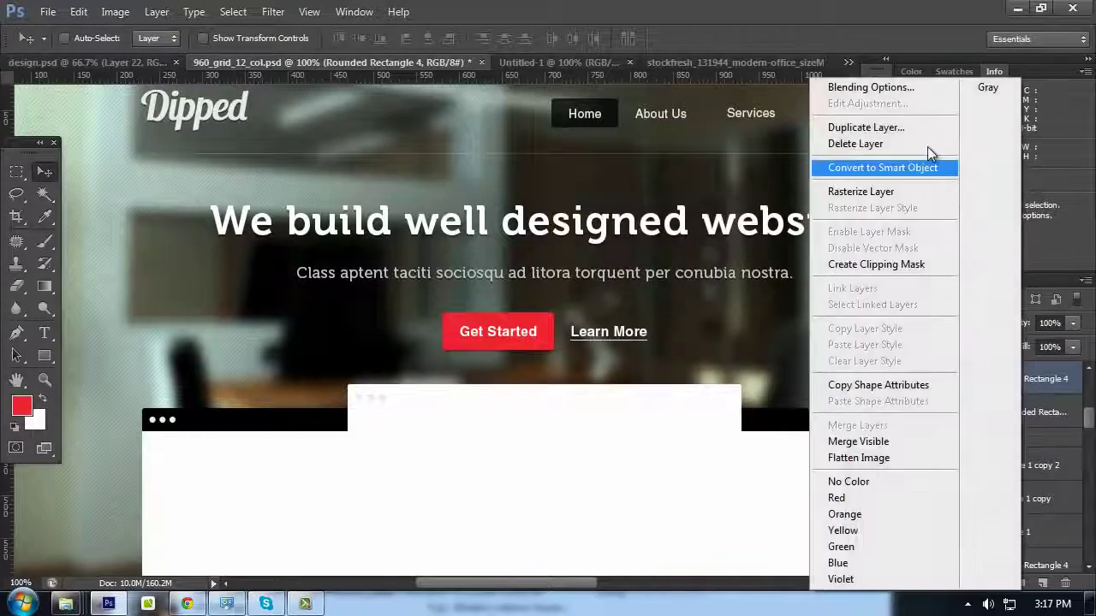
left_click(873, 90)
key("Escape")
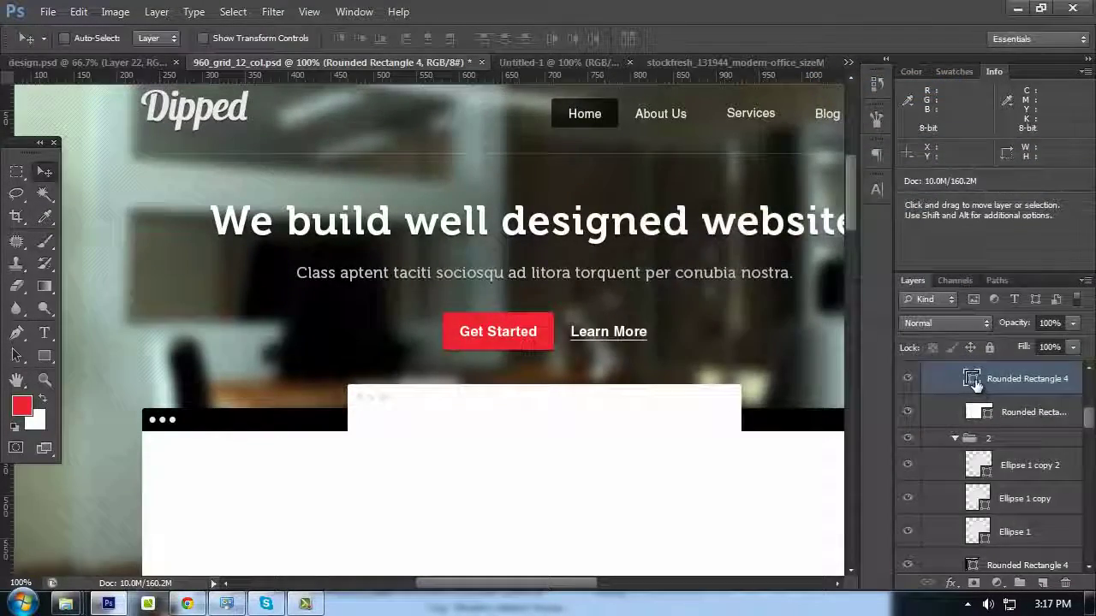
Sample the light grey #eeeeee swatch from the palette document Untitled-1 as the foreground colour and return to 960_grid_12_col.psd
double_click(976, 383)
key("Escape")
left_click(685, 64)
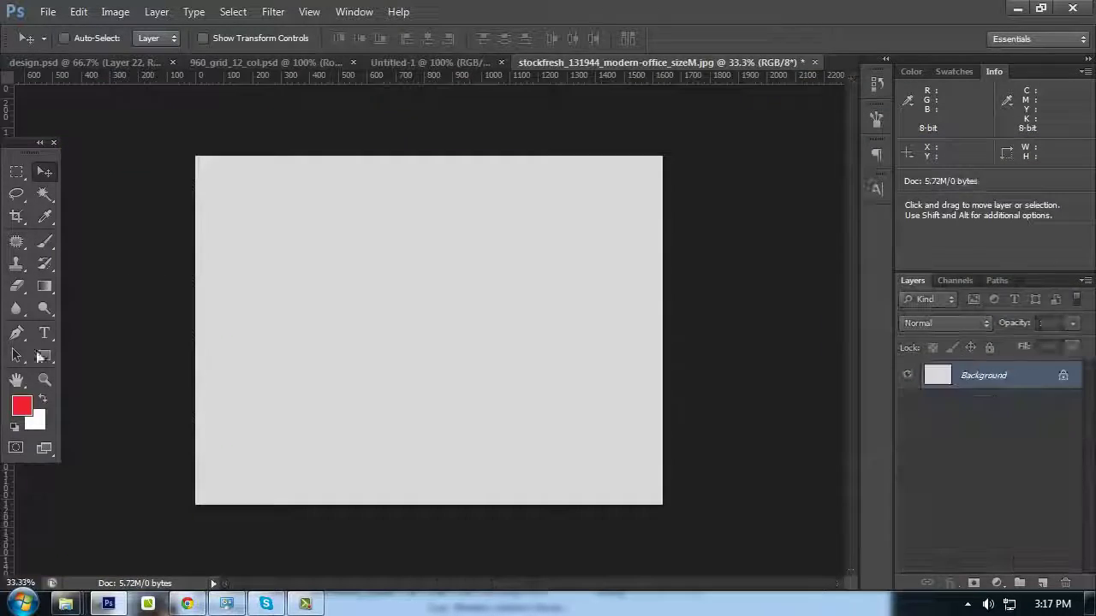
left_click(460, 67)
left_click(21, 410)
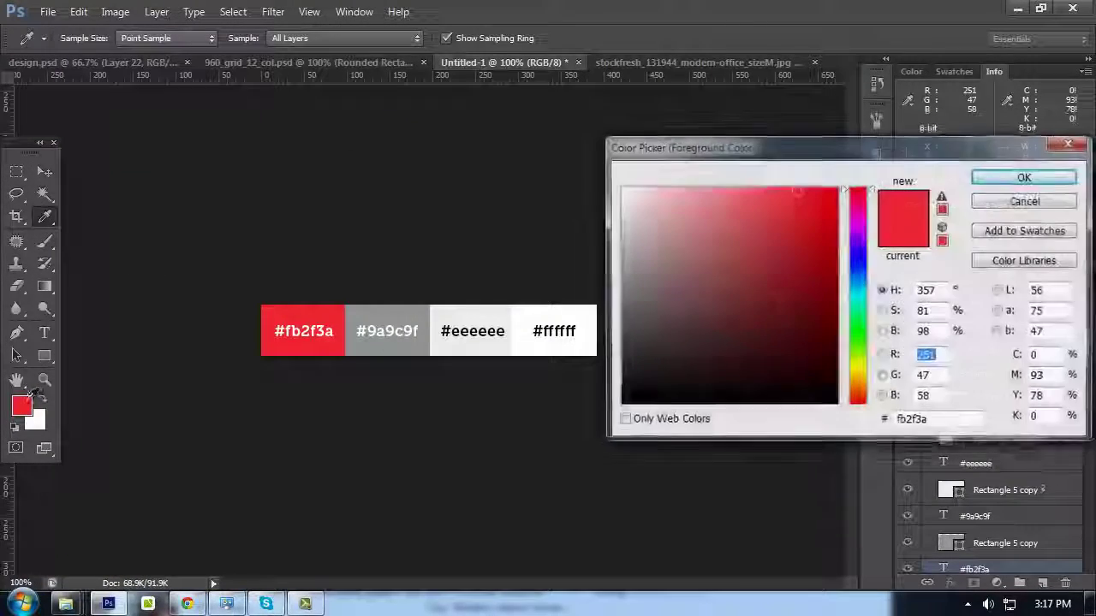
left_click(993, 177)
key("v")
left_click(199, 63)
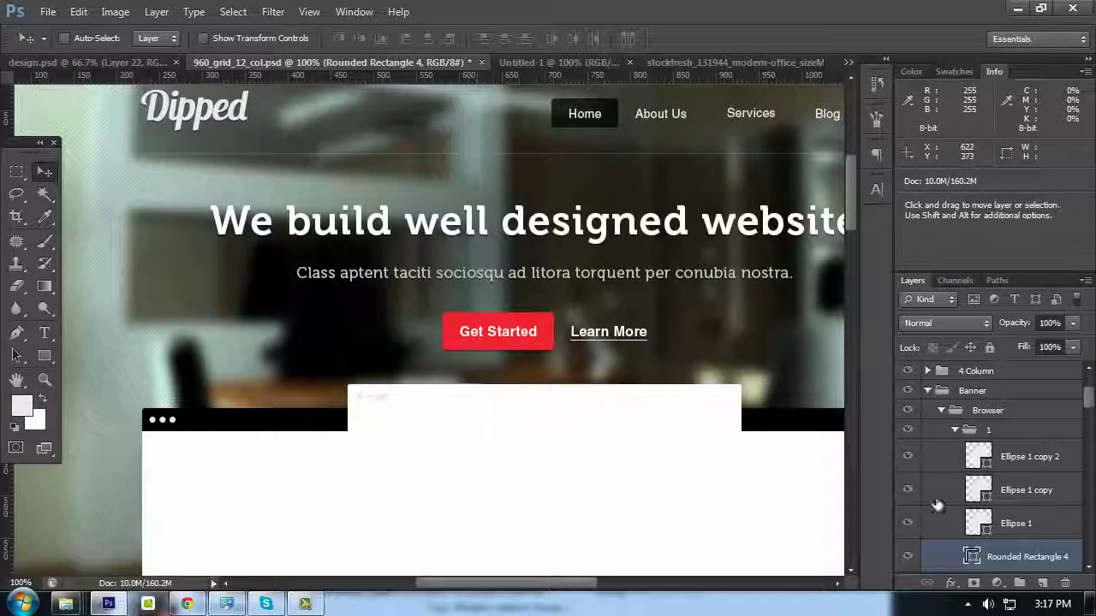
Change the fill of the centre browser mockup's title bar to the light grey foreground colour, #eeeeee, and inspect it up close
double_click(972, 556)
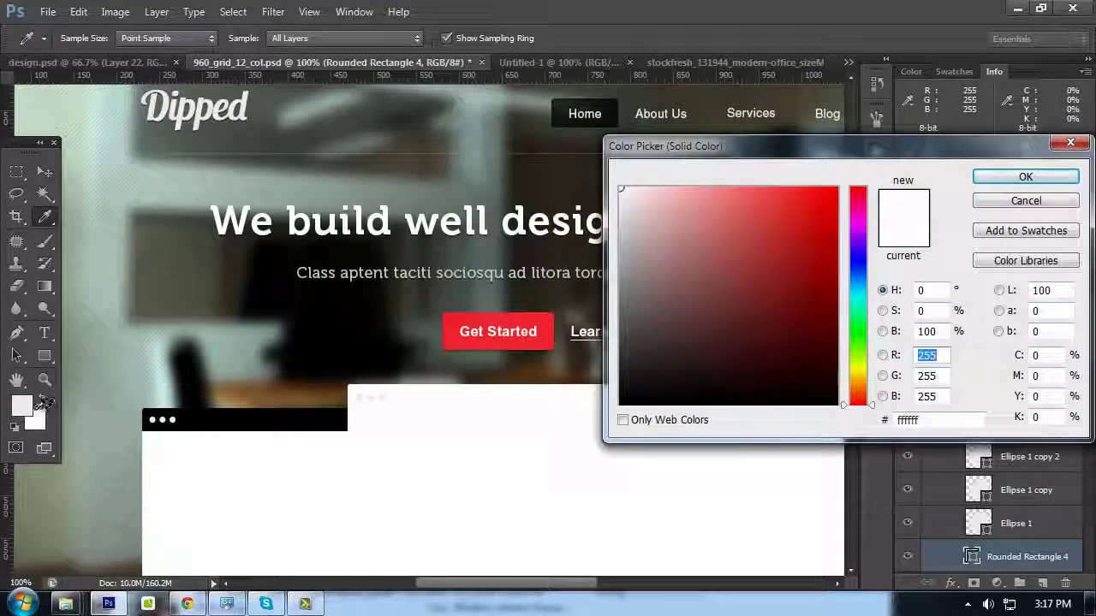
left_click(25, 406)
left_click(984, 177)
scroll(600, 346, "down", 3)
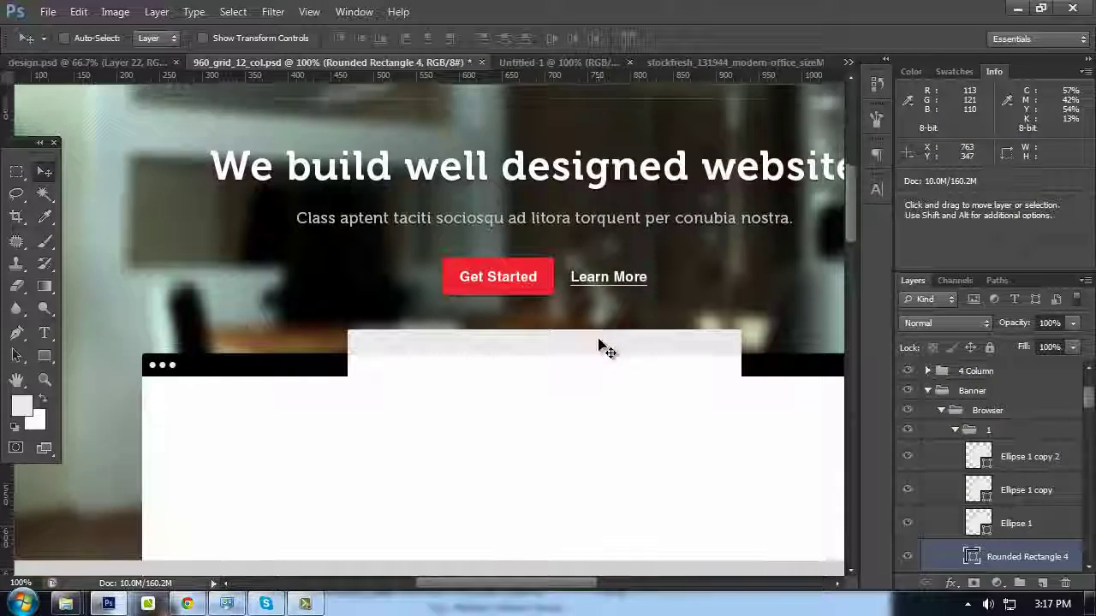
scroll(604, 347, "down", 5)
key("ctrl+plus")
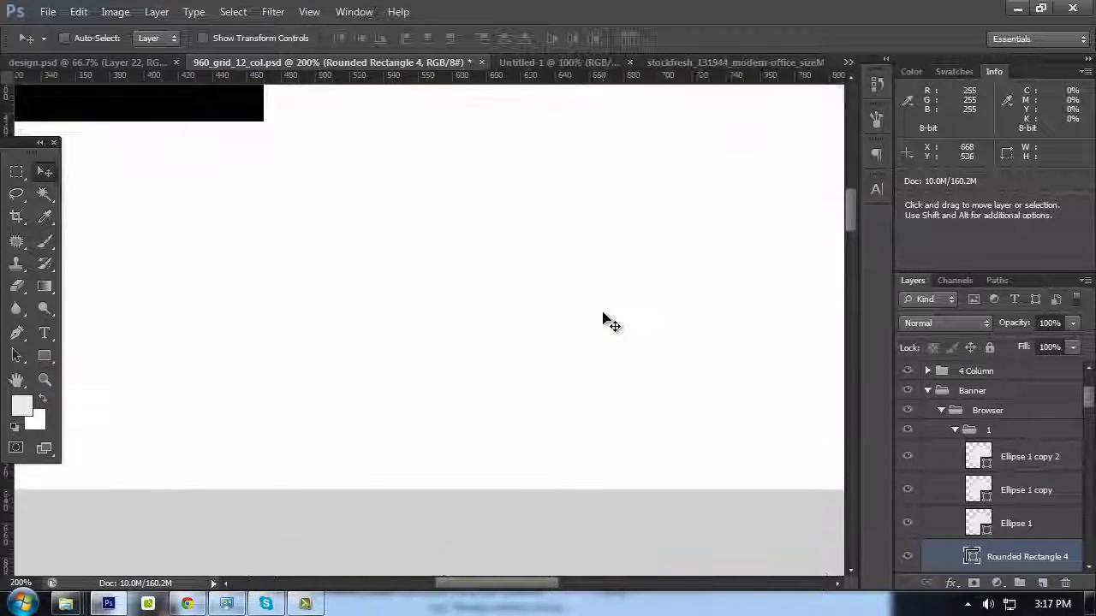
scroll(591, 320, "up", 3)
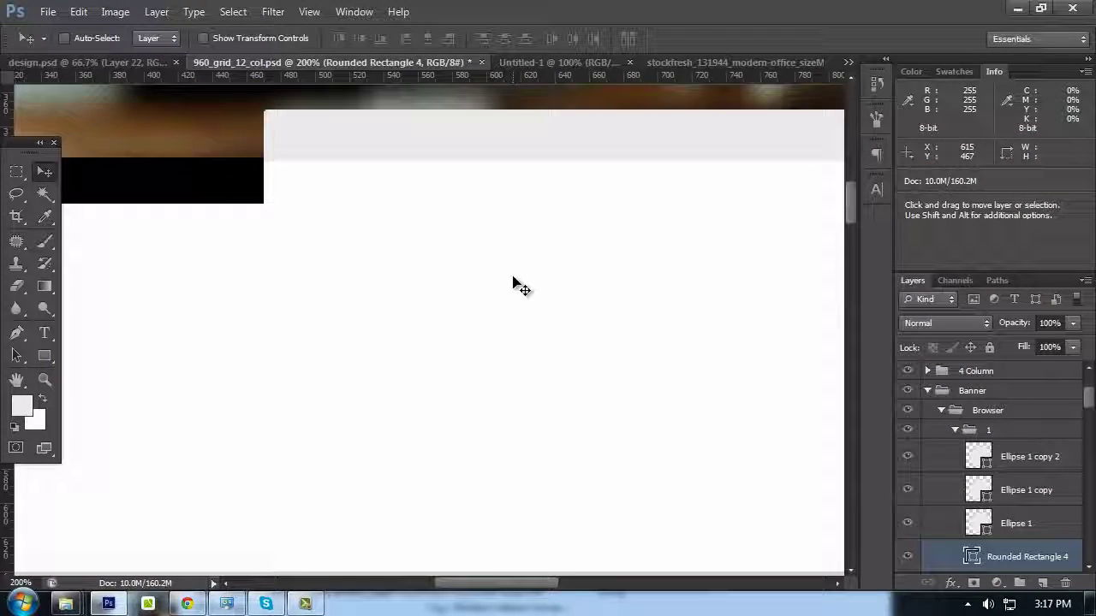
key("ctrl+minus")
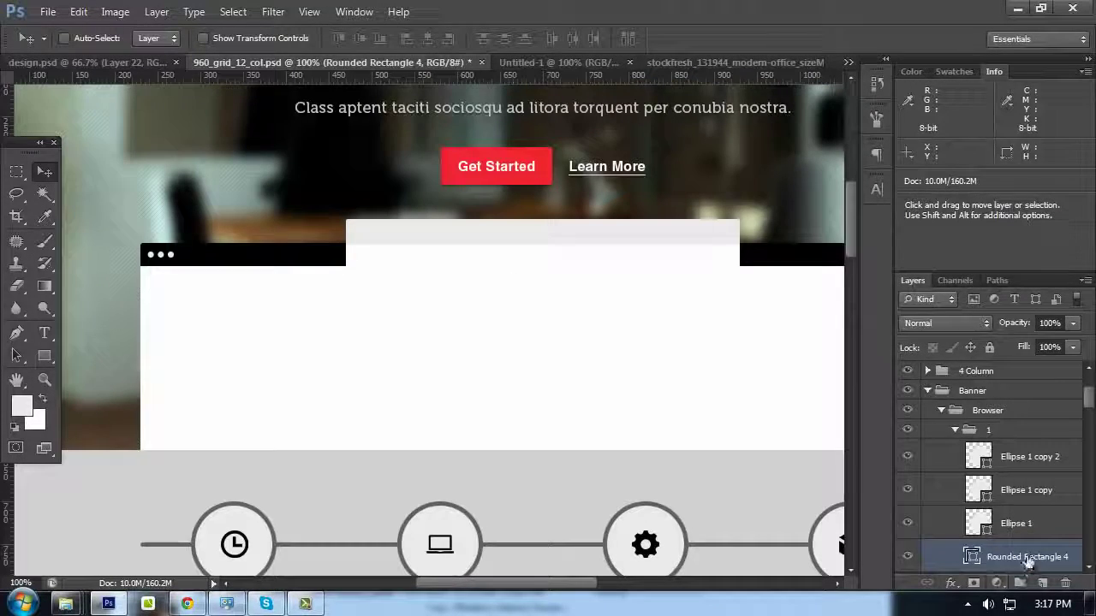
Add a black-to-white linear gradient overlay at 7% opacity to the centre browser mockup's title bar
right_click(1027, 560)
left_click(933, 47)
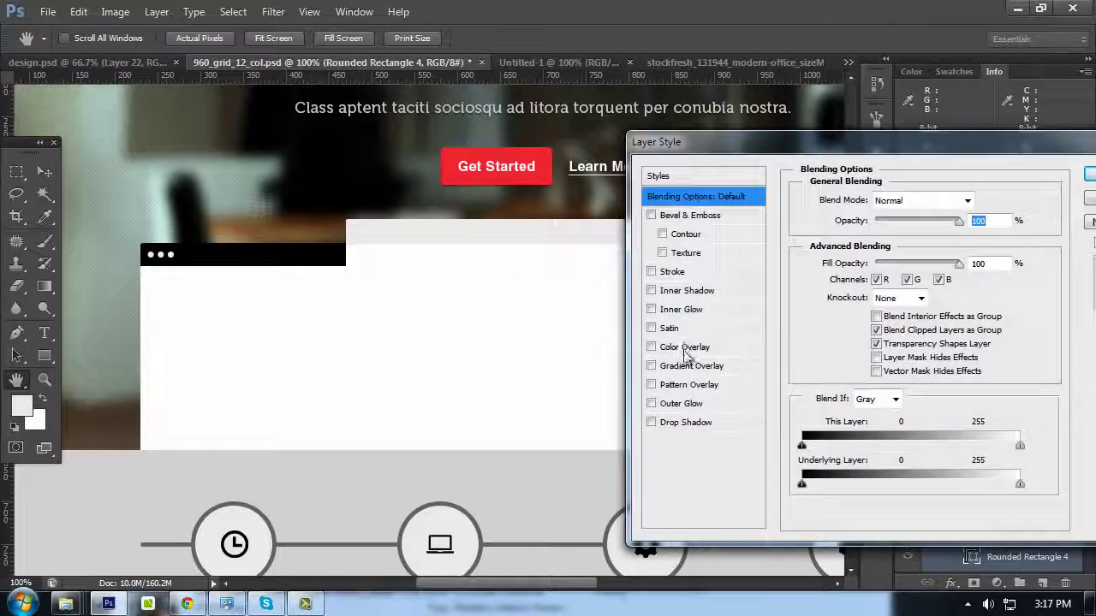
left_click(689, 365)
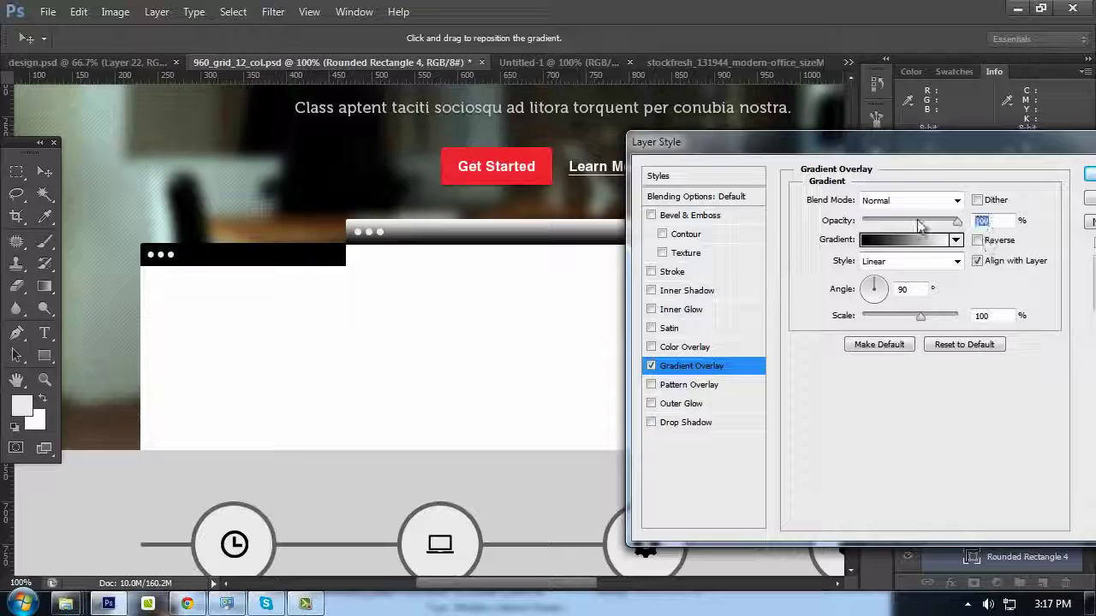
type("5")
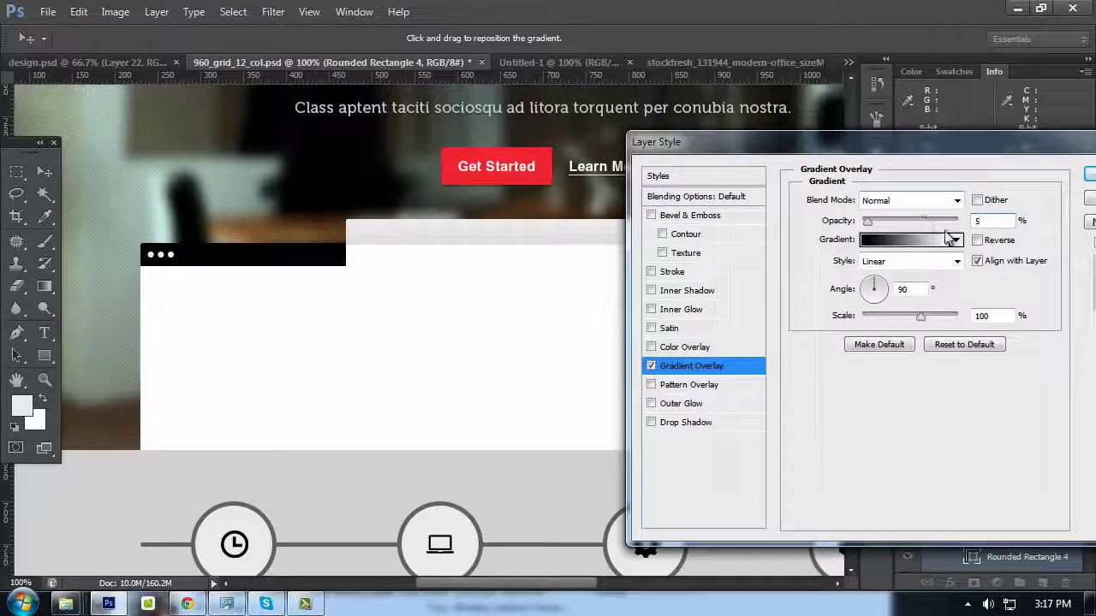
key("BackSpace")
type("10")
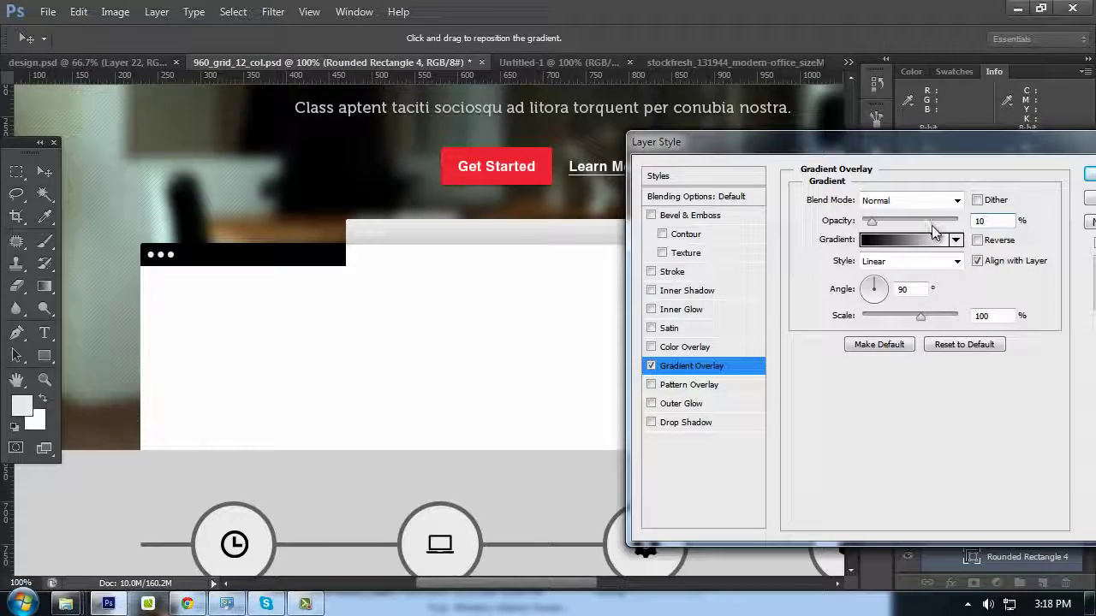
left_click_drag(992, 222, 906, 227)
type("7")
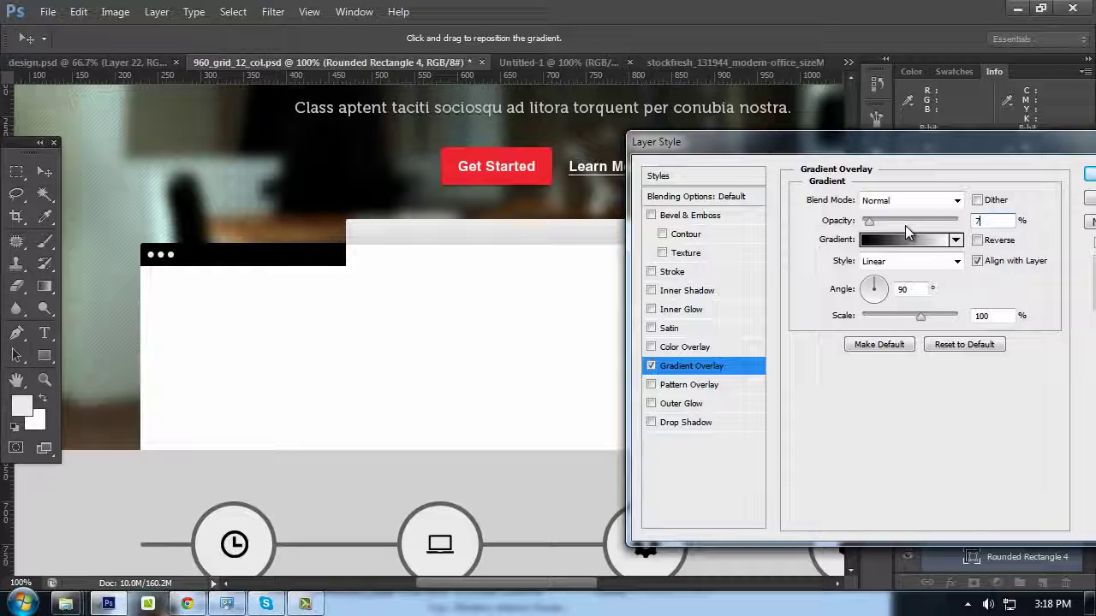
key("Return")
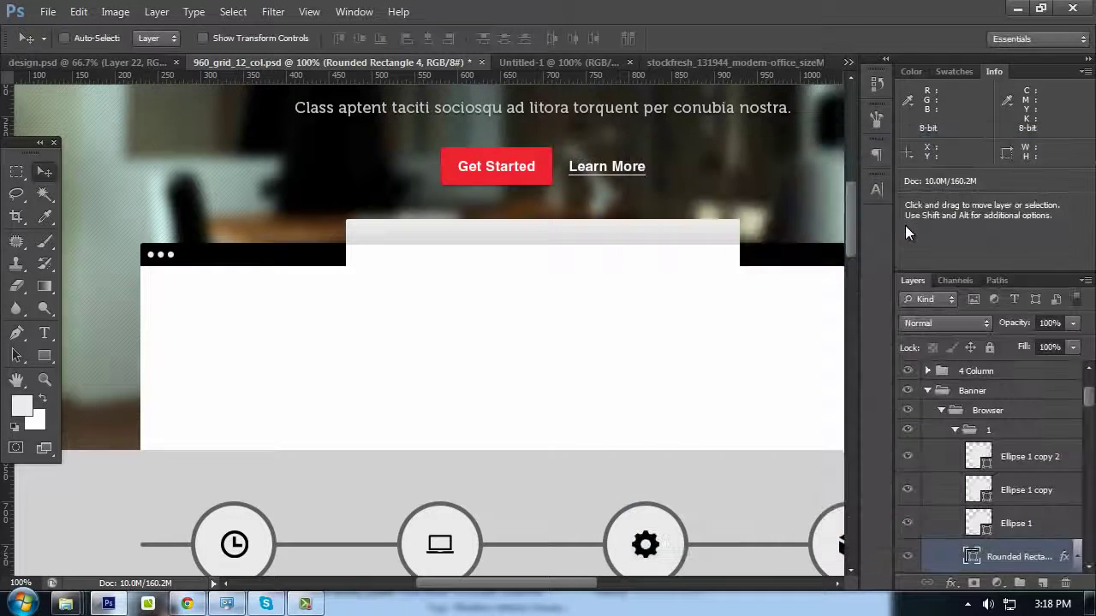
Add an inner shadow to the centre browser mockup's title bar with a distance of 1 px and a size of 0 px
right_click(1019, 558)
left_click(916, 49)
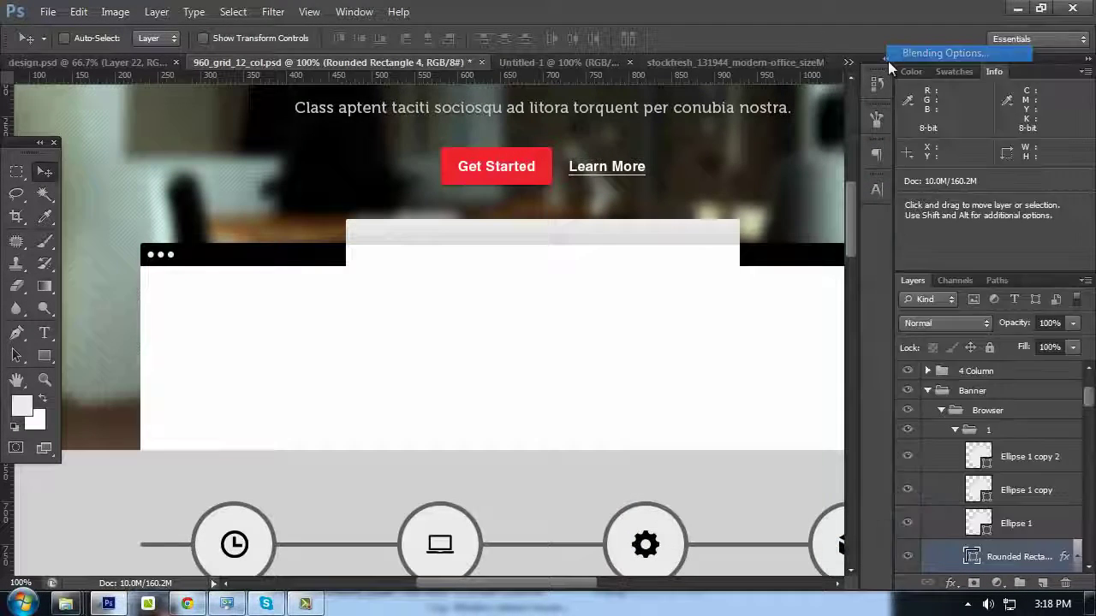
left_click(685, 291)
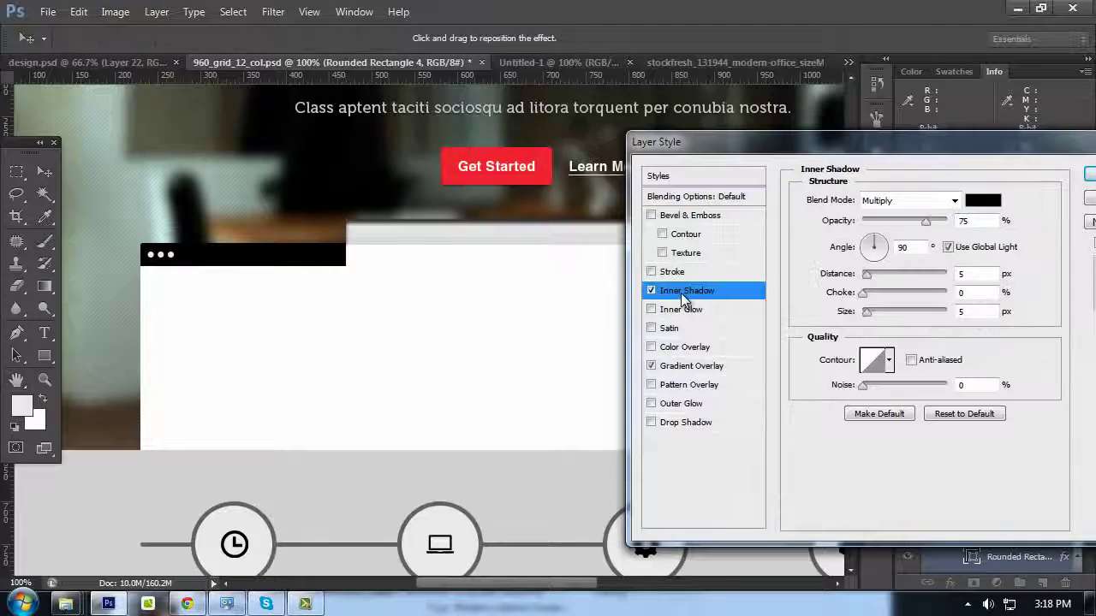
left_click_drag(975, 312, 910, 314)
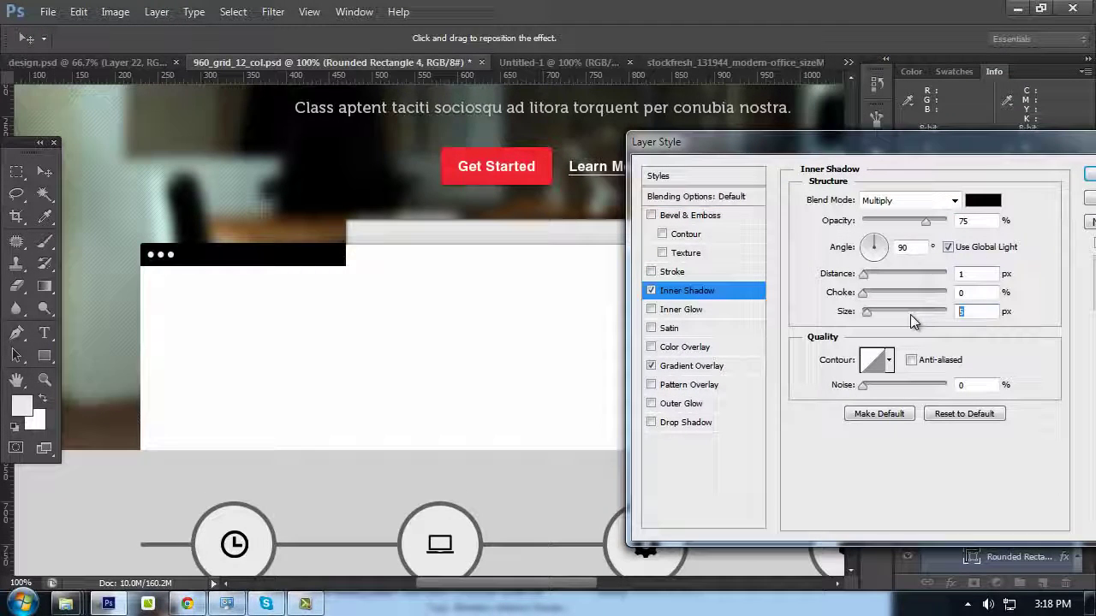
type("0")
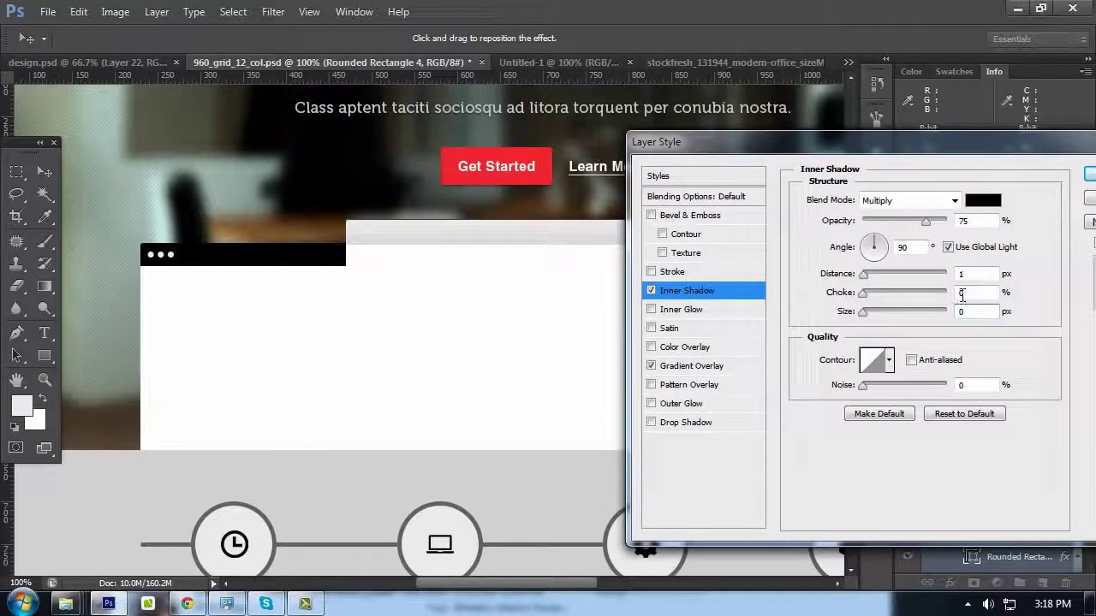
Set the centre title bar's inner shadow to Normal blend mode, 100% opacity and white, #ffffff, and apply the layer style
left_click_drag(927, 220, 946, 220)
left_click(908, 200)
left_click(890, 7)
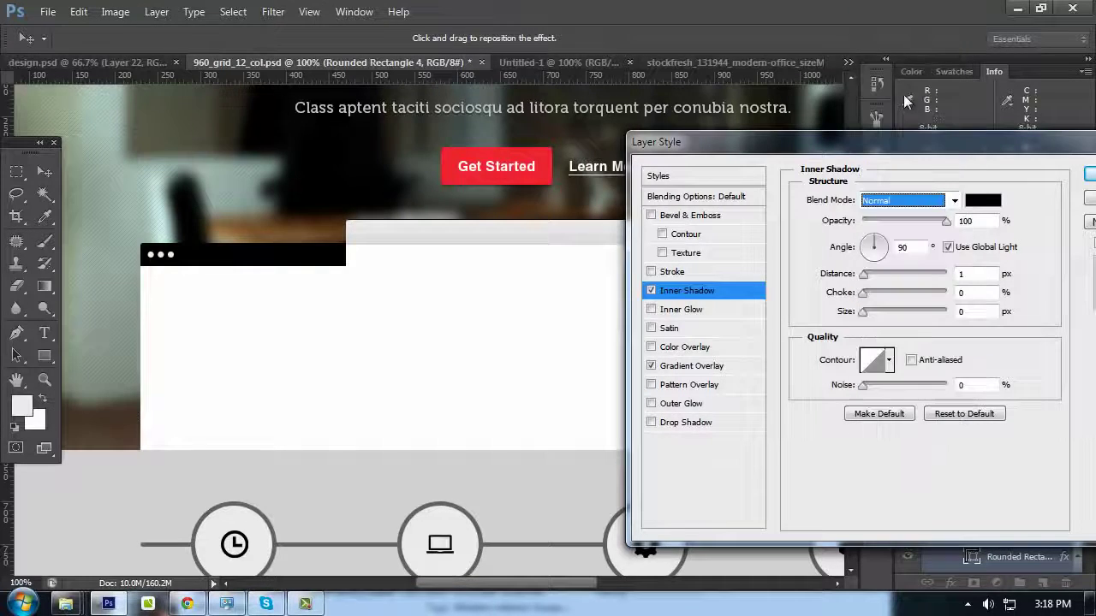
left_click(982, 205)
left_click(622, 188)
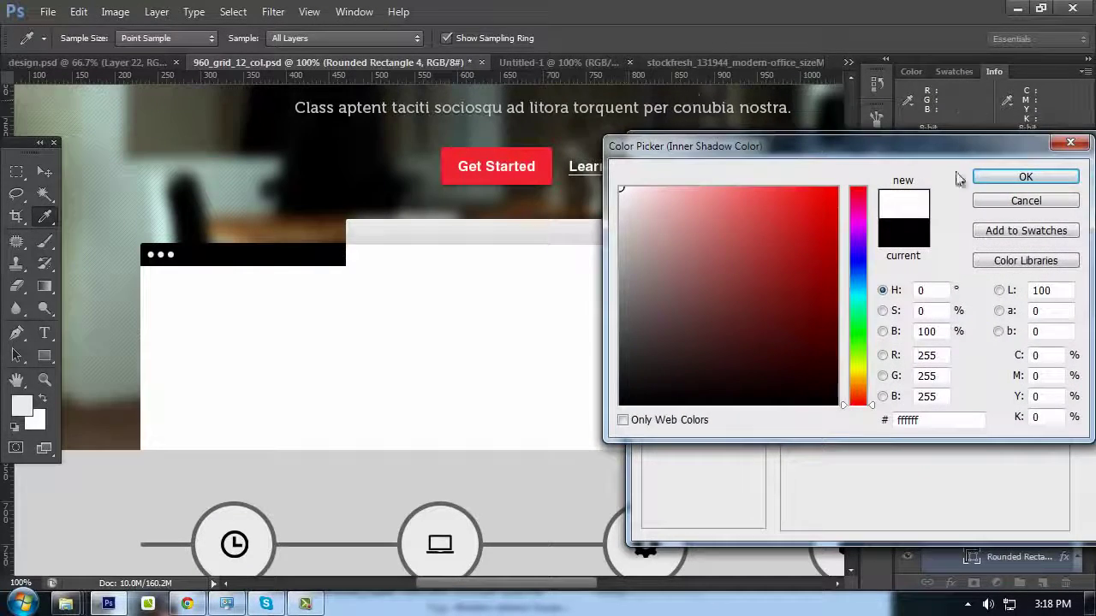
left_click(993, 177)
left_click_drag(728, 147, 583, 147)
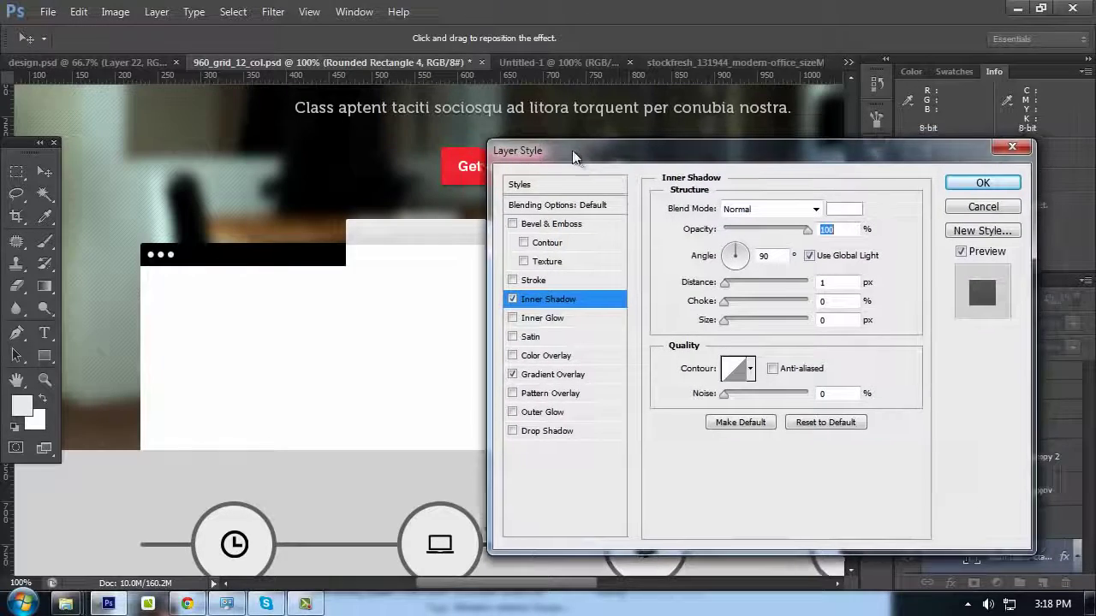
left_click(978, 181)
scroll(685, 227, "up", 2)
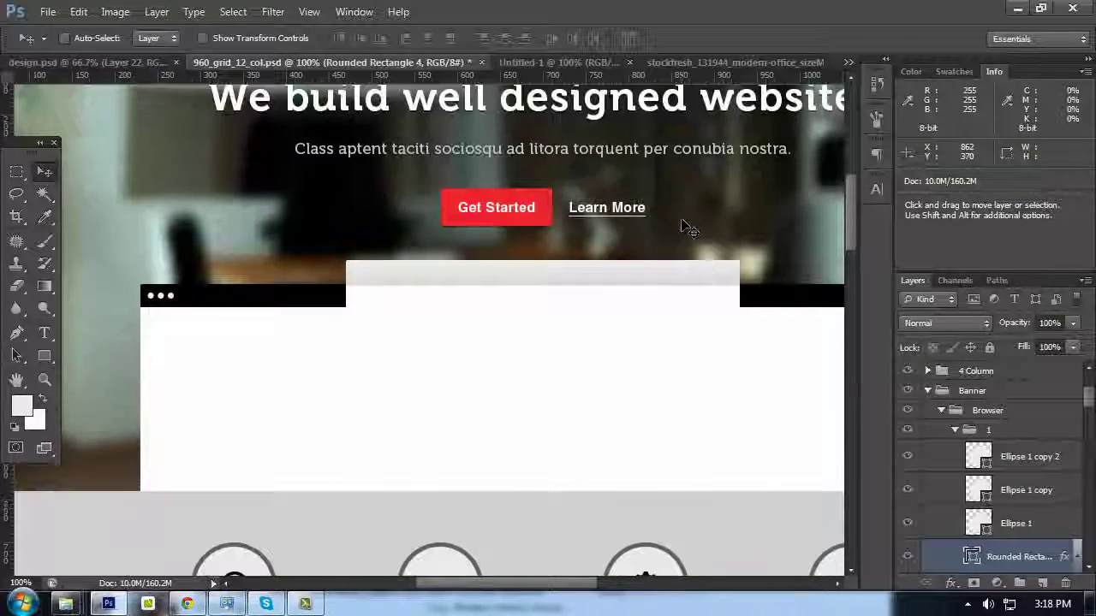
scroll(648, 245, "down", 3)
Try to change the fill of the left browser mockup's black title bar to #eeeeee by its hex value
left_click(345, 249, "ctrl")
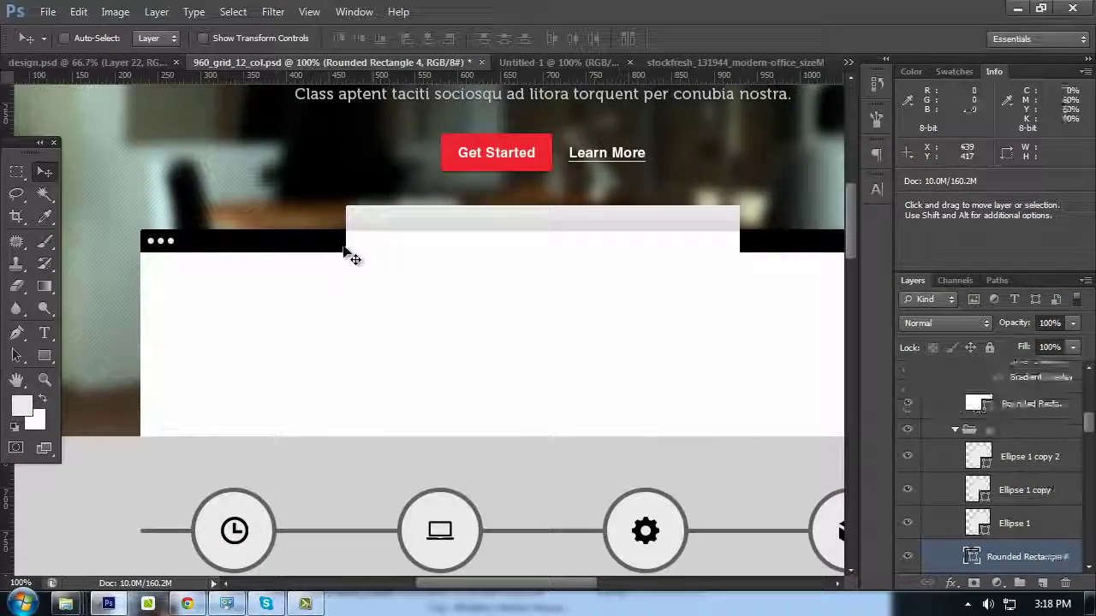
double_click(972, 558)
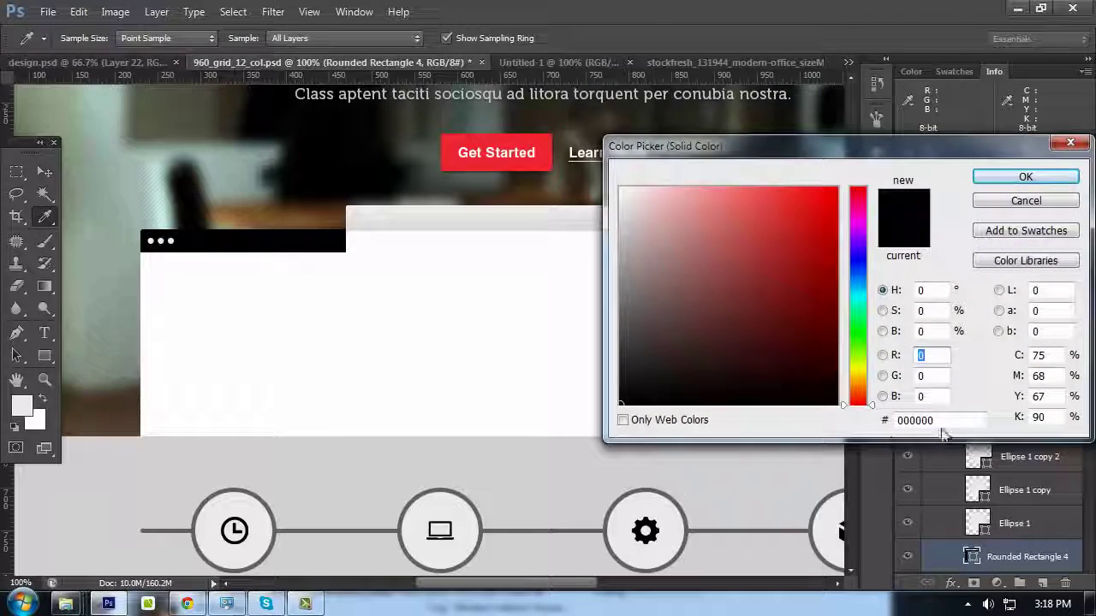
type("eeeeee")
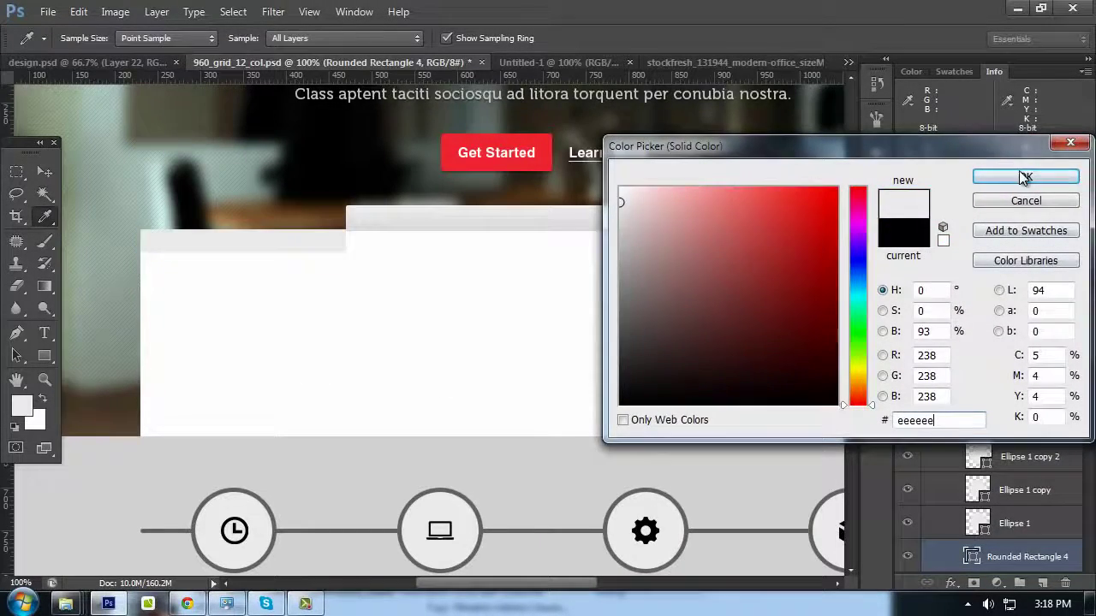
left_click(1024, 176)
key("v")
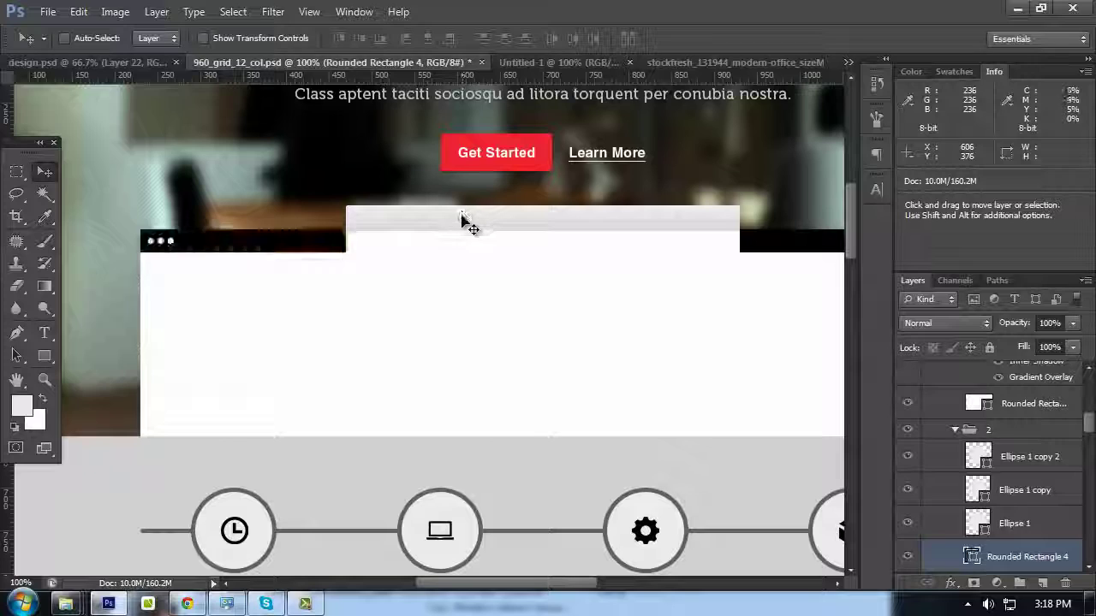
Set the fill of the left browser mockup's black title bar to the light grey foreground colour, #eeeeee
double_click(972, 557)
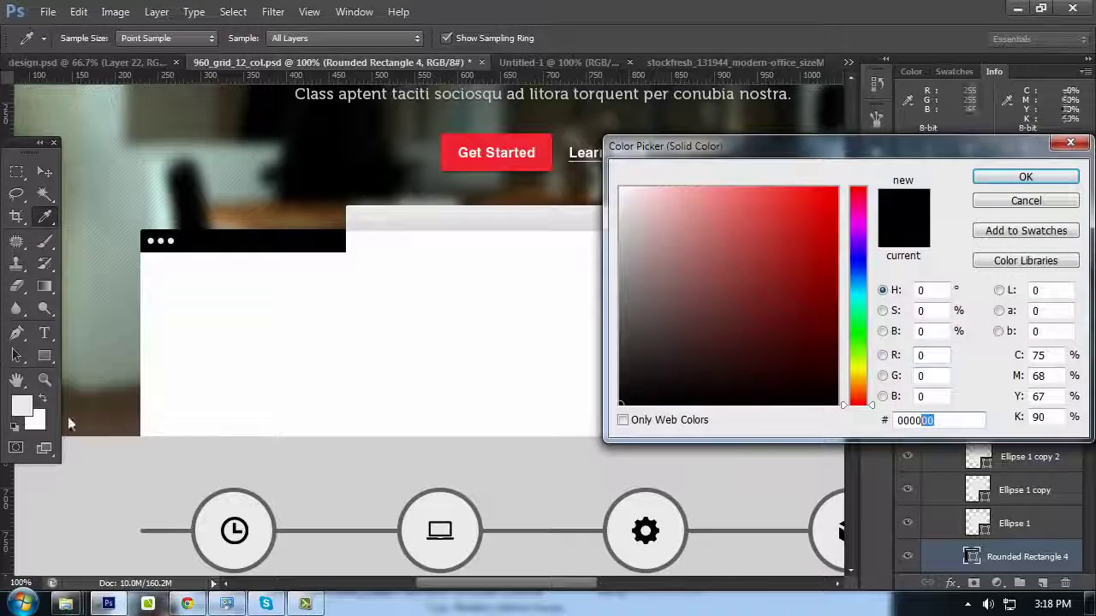
left_click(20, 401)
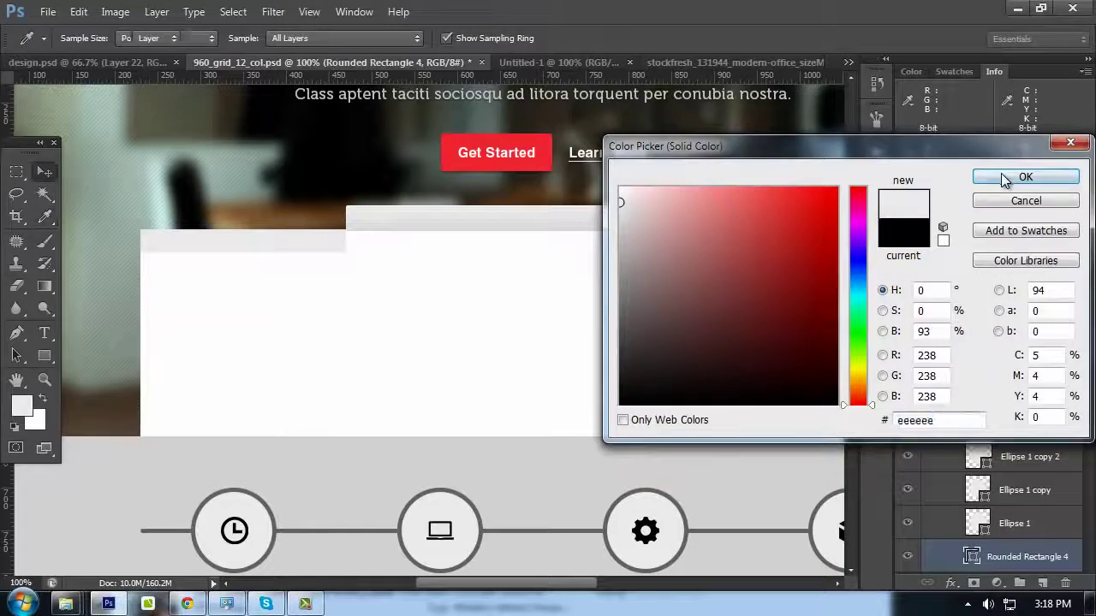
left_click(997, 177)
key("v")
Recolour the right browser mockup's title bar to #eeeeee and copy the centre bar's inner shadow and gradient overlay onto both side bars
double_click(972, 557)
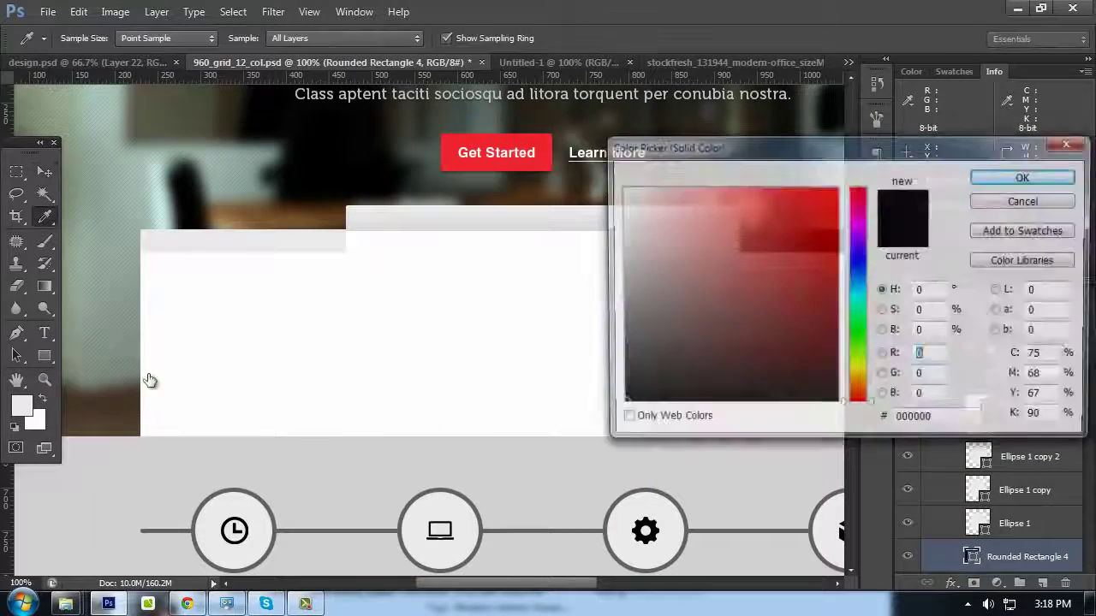
left_click(21, 401)
key("Return")
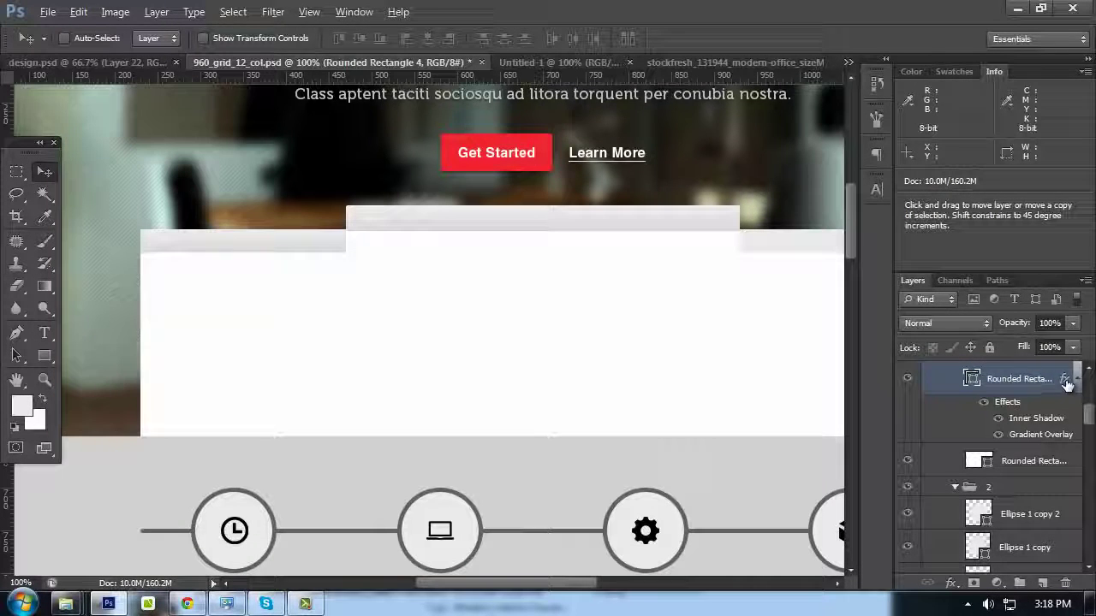
scroll(1066, 385, "up", 1)
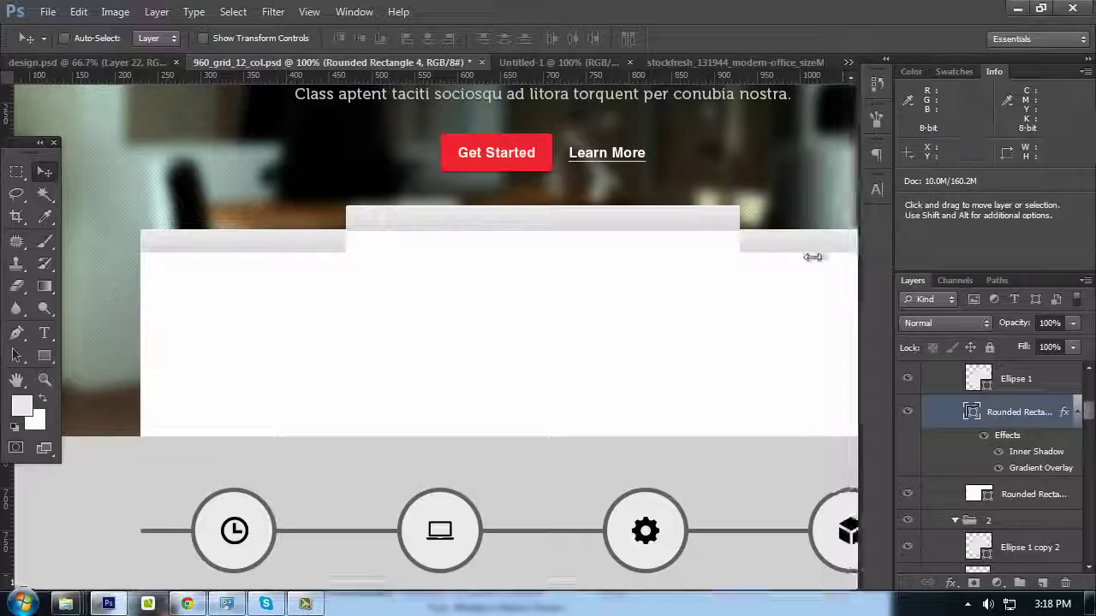
Look over the three browser mockups in the banner with the panels hidden and save the document
key("Tab")
left_click_drag(408, 201, 453, 225)
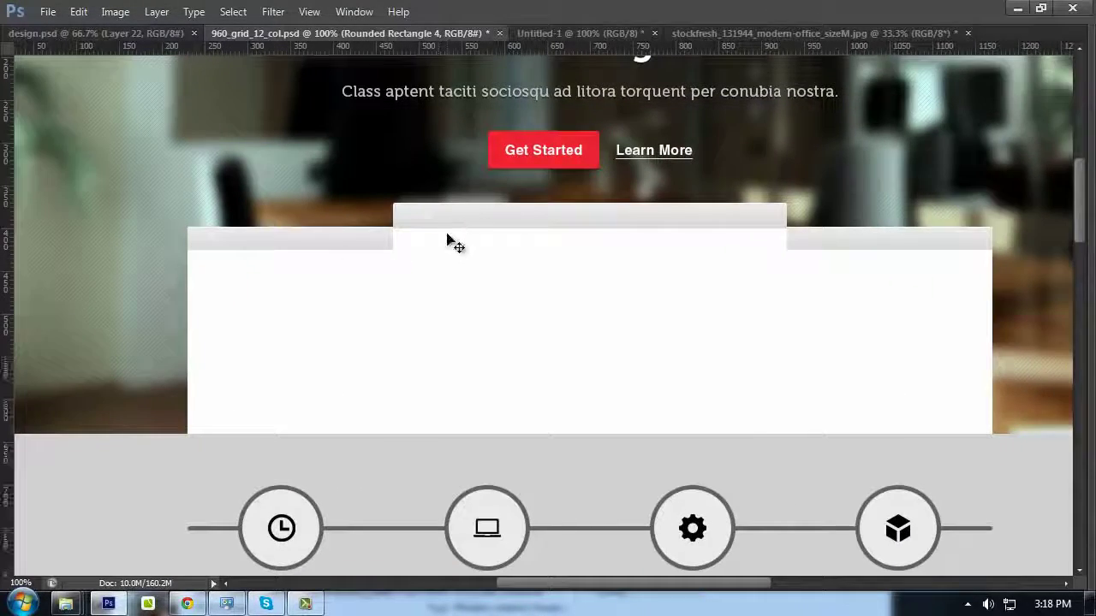
key("Tab")
left_click_drag(541, 172, 506, 220)
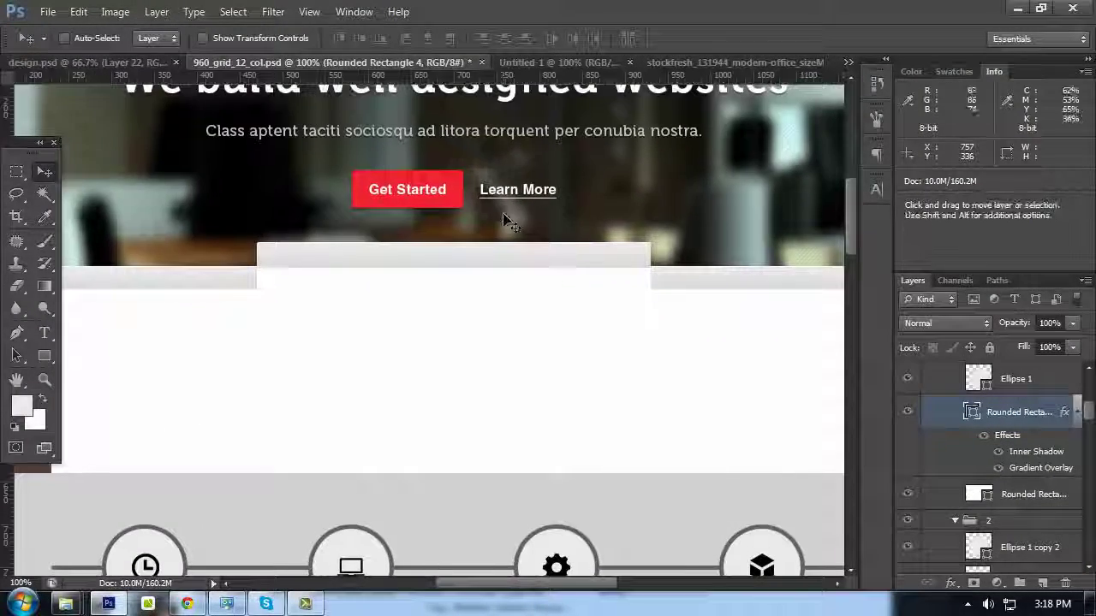
key("ctrl+s")
key("Tab")
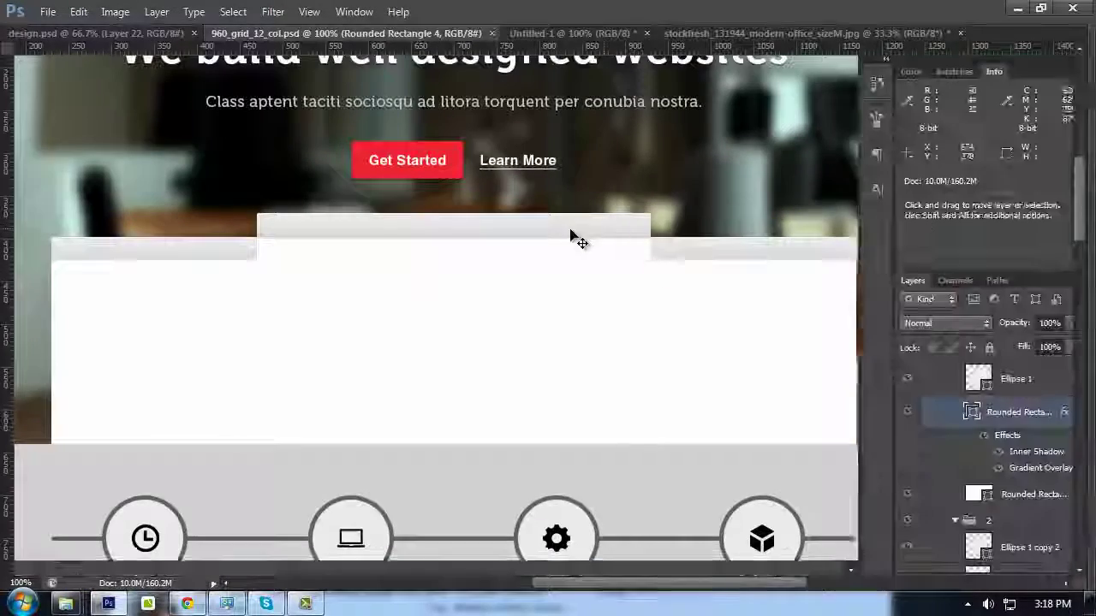
key("Tab")
left_click_drag(436, 194, 519, 262)
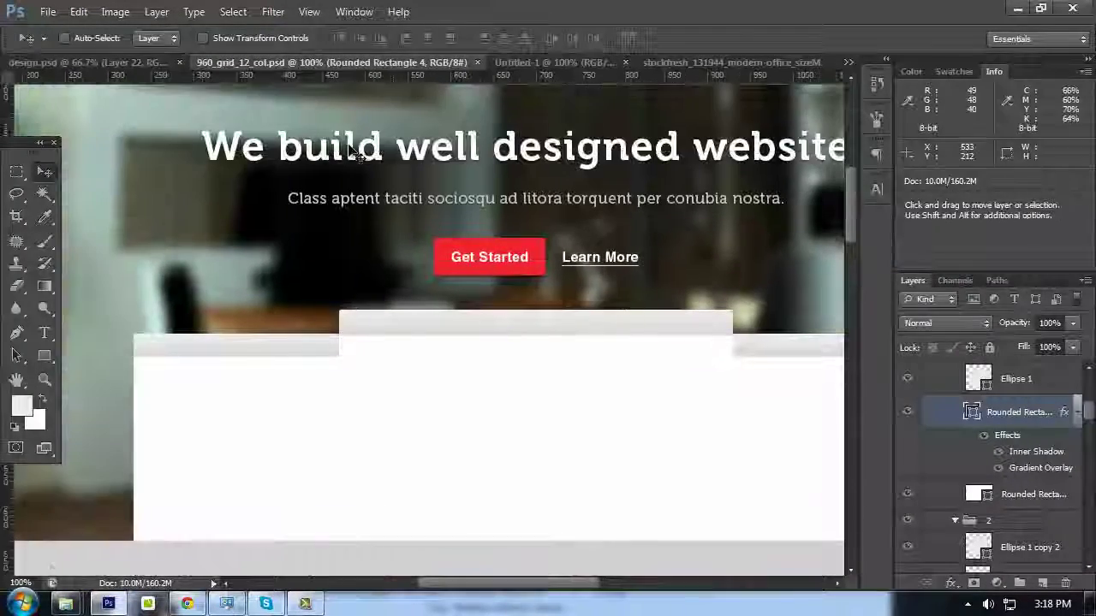
Cut the website screenshot out of the centre browser mockup in design.psd
left_click(135, 63)
scroll(557, 283, "down", 2)
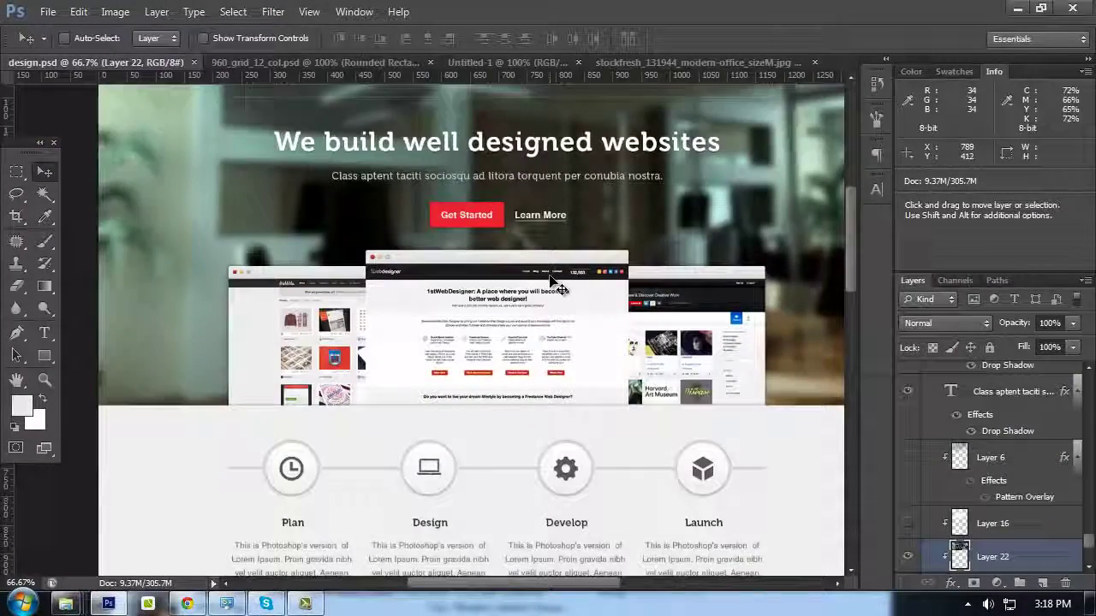
scroll(557, 284, "up", 1)
left_click(557, 283, "ctrl")
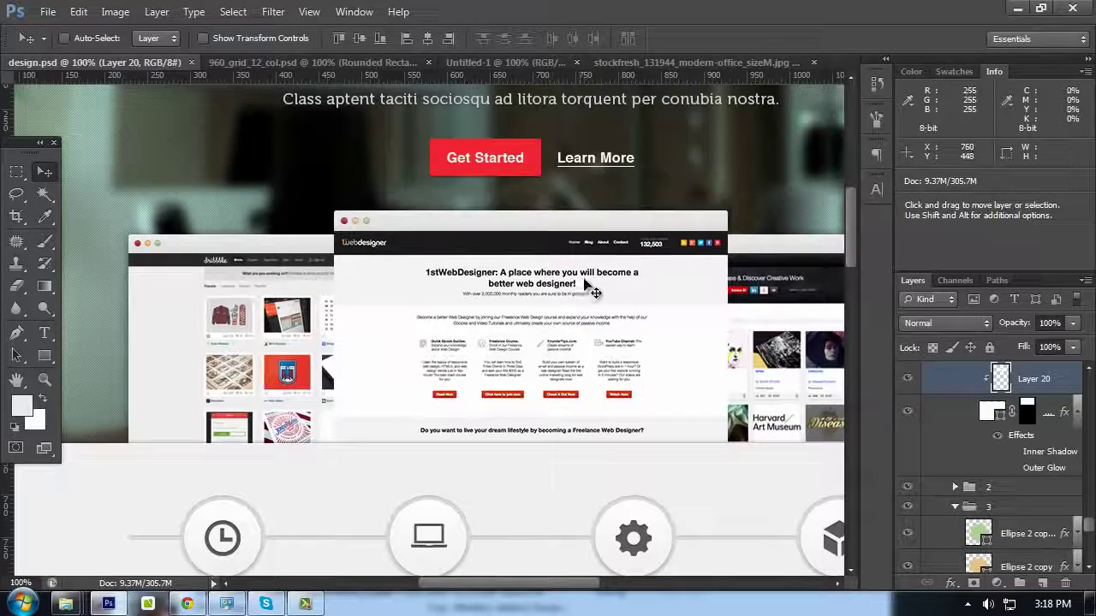
key("Delete")
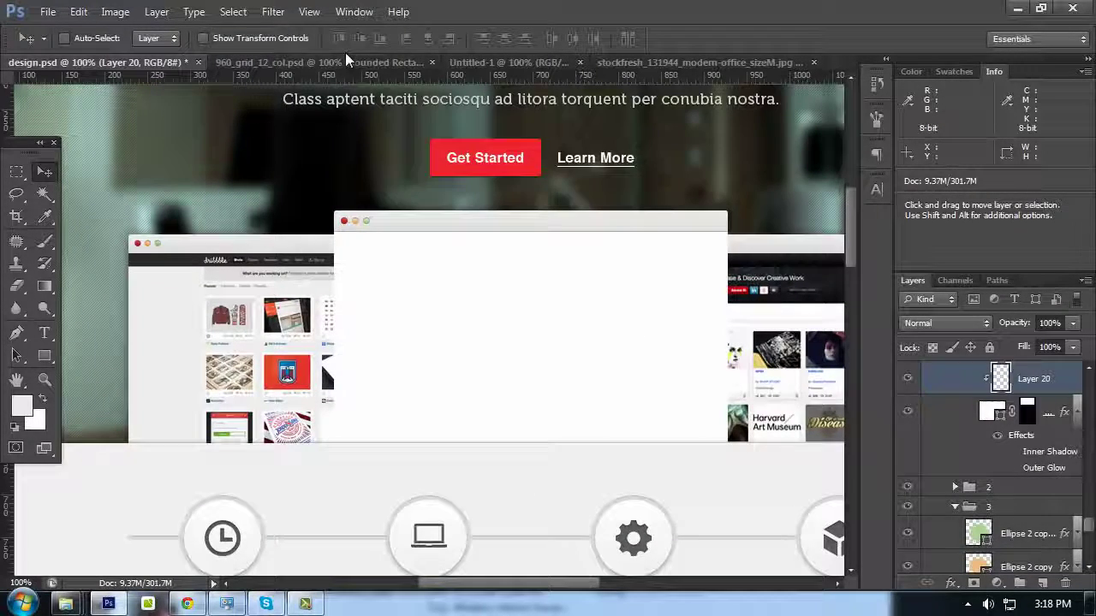
Paste the screenshot above the centre browser's white rectangle in 960_grid_12_col.psd and place it directly below the title bar
left_click(344, 60)
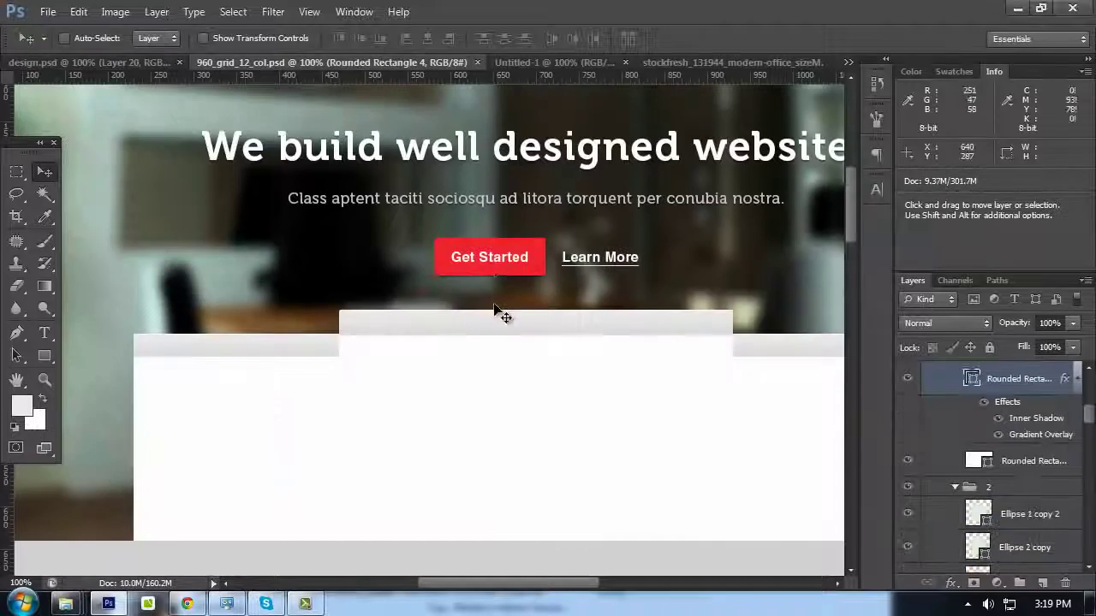
left_click_drag(527, 241, 472, 125)
left_click(506, 284, "ctrl")
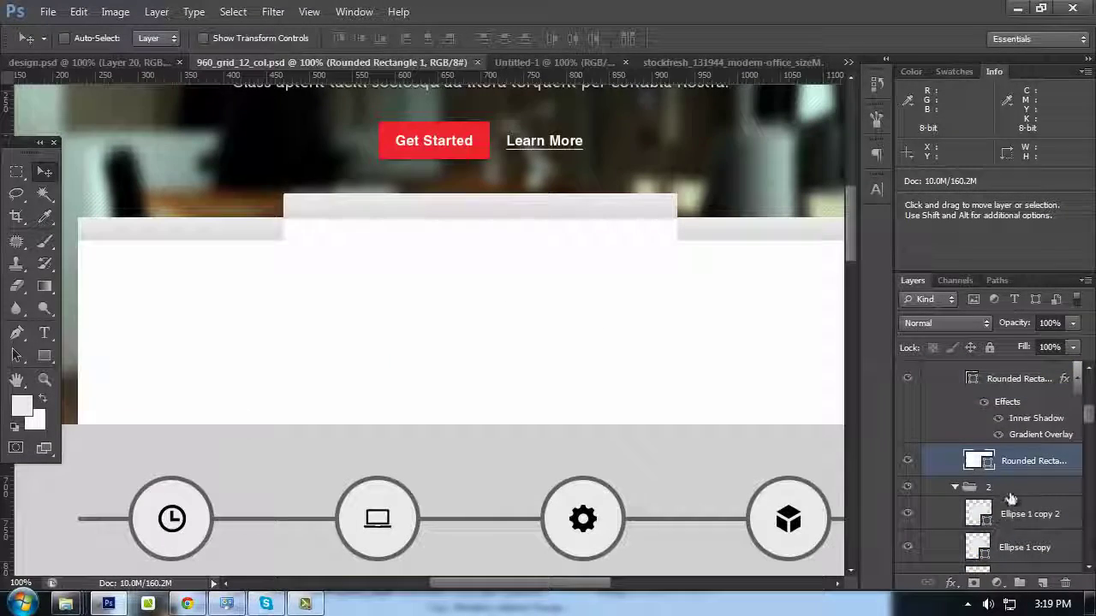
key("ctrl+v")
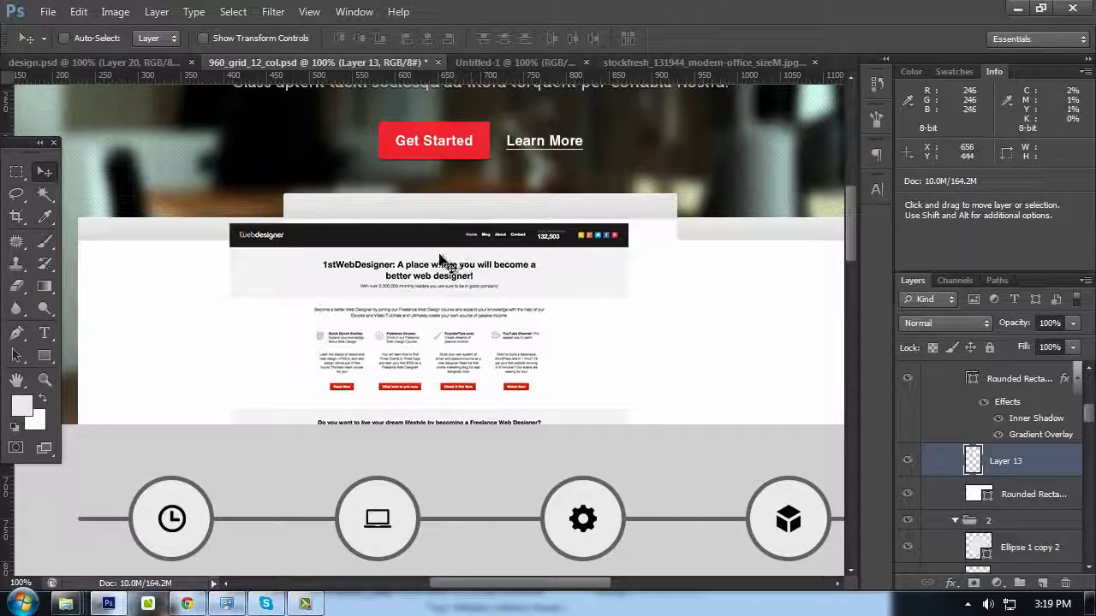
left_click_drag(440, 260, 495, 255)
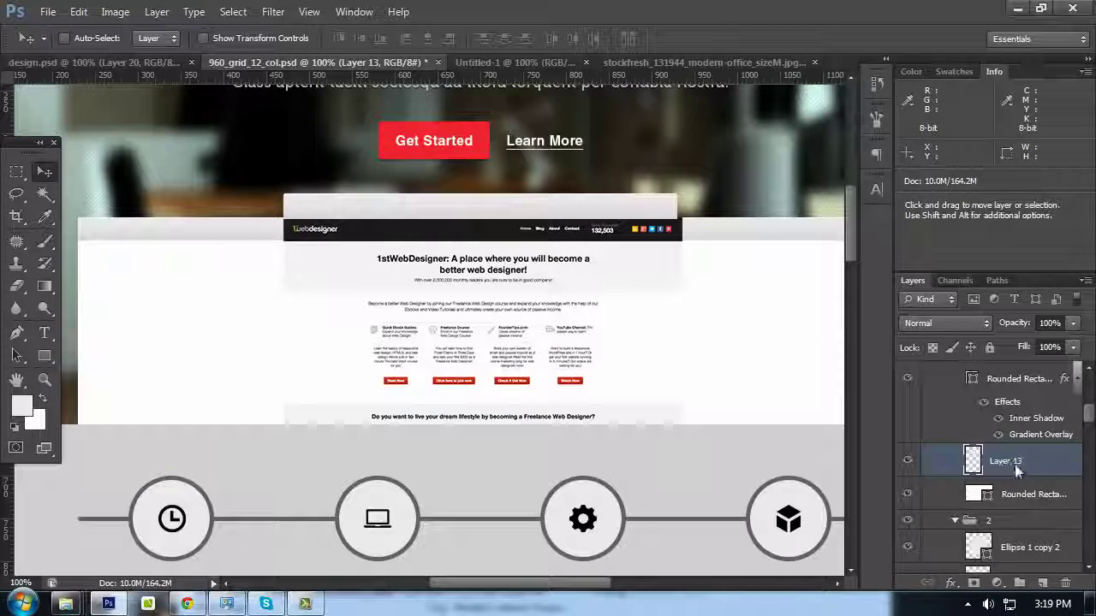
Clip the centre screenshot to the white rectangle below it and nudge it slightly left and up against the title bar
right_click(1015, 465)
left_click(874, 260)
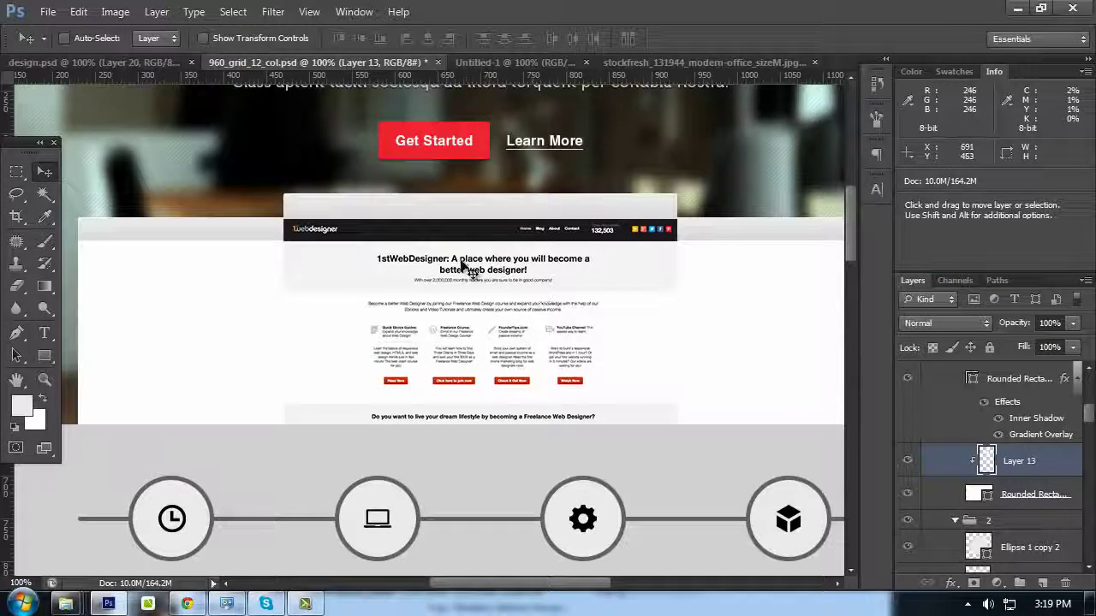
key("ctrl+plus")
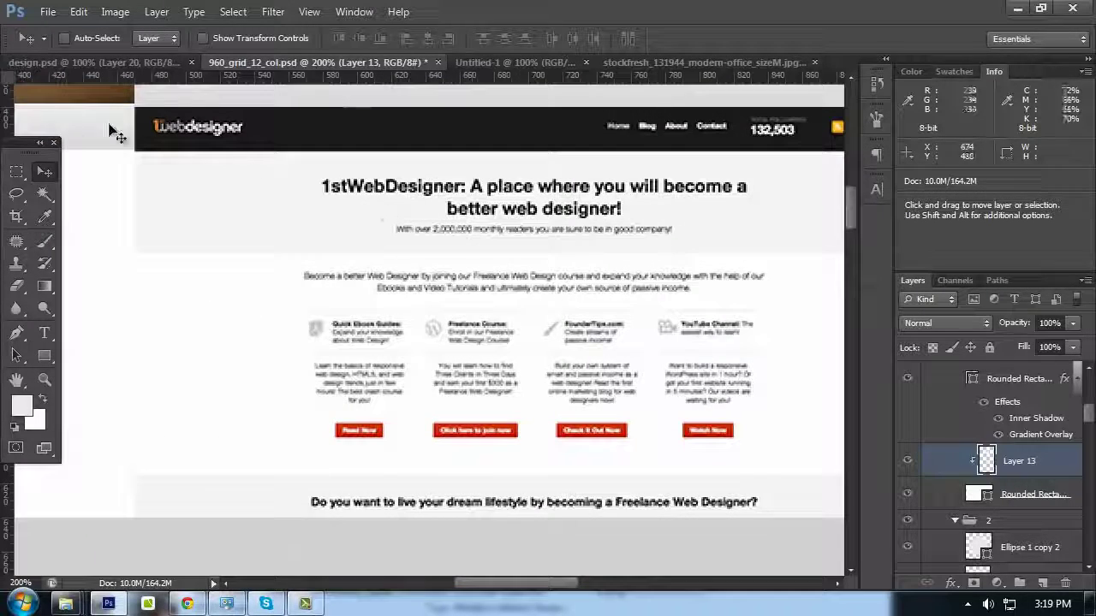
key("Left")
key("Up")
key("Up")
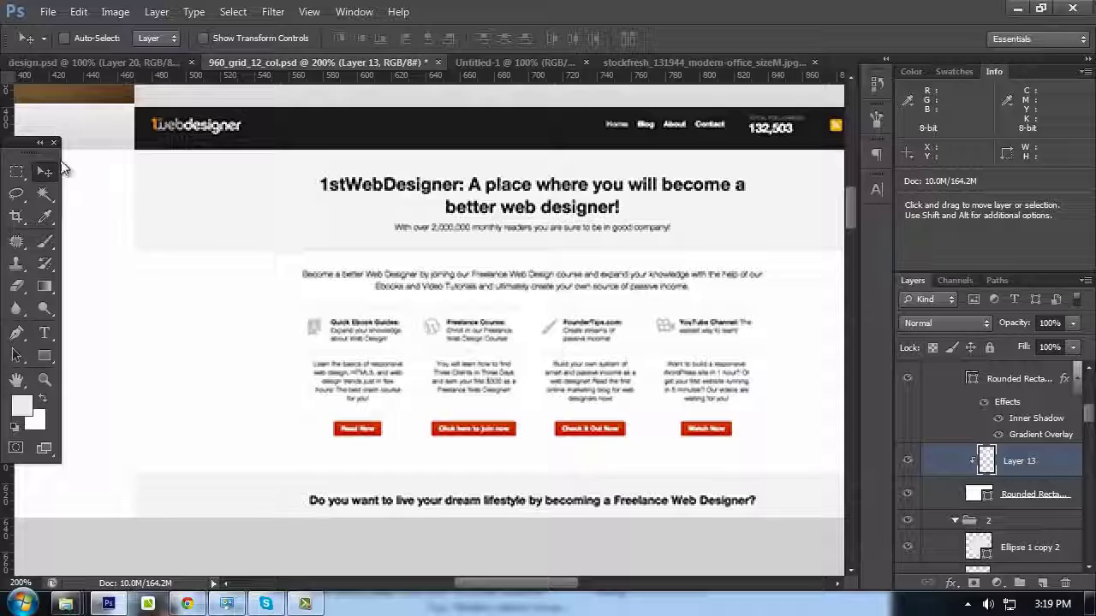
key("ctrl+minus")
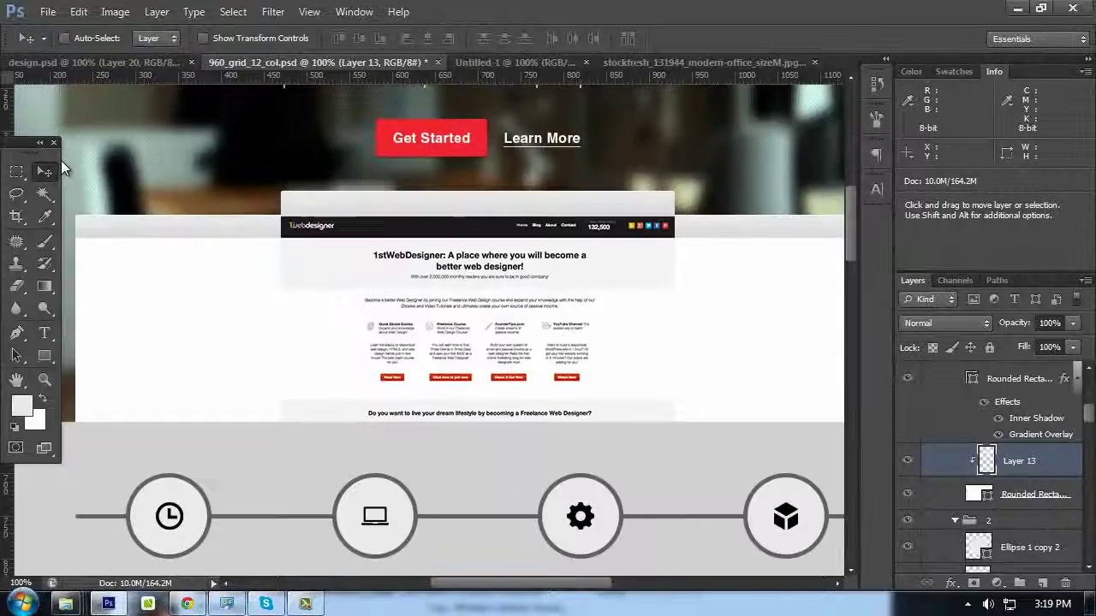
Bring the left browser's Dribbble screenshot over from design.psd, clip it to the left white rectangle and position it under the title bar
left_click(181, 66)
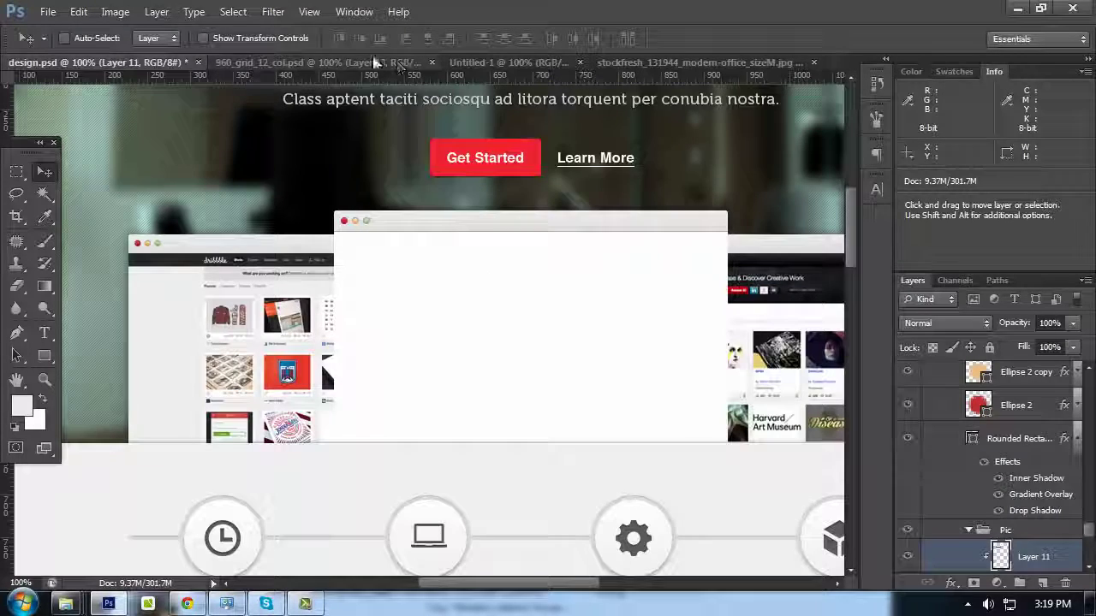
left_click(279, 63)
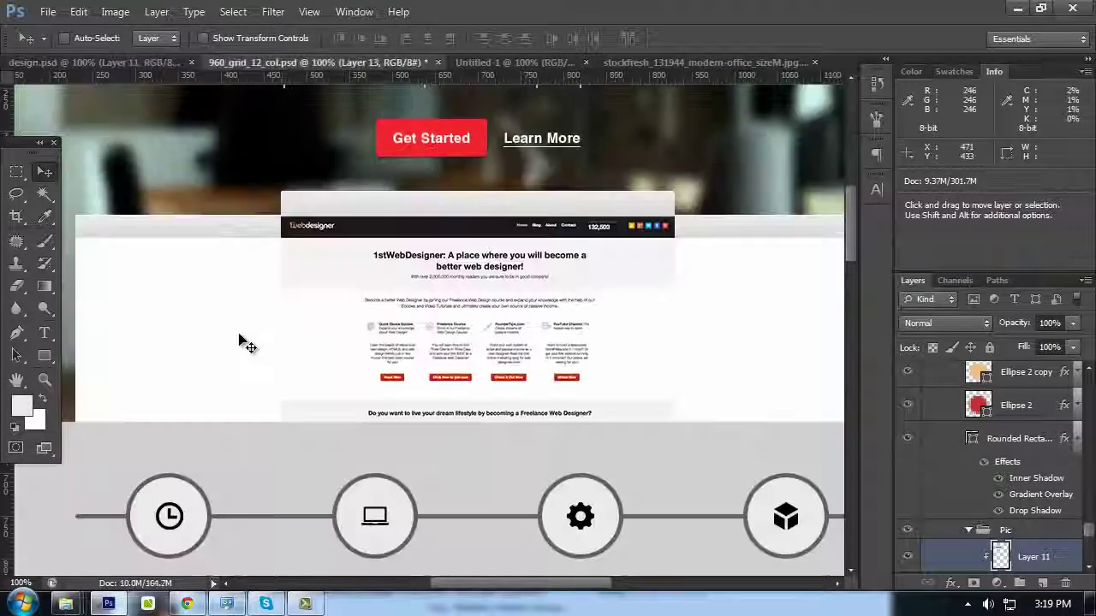
key("ctrl+v")
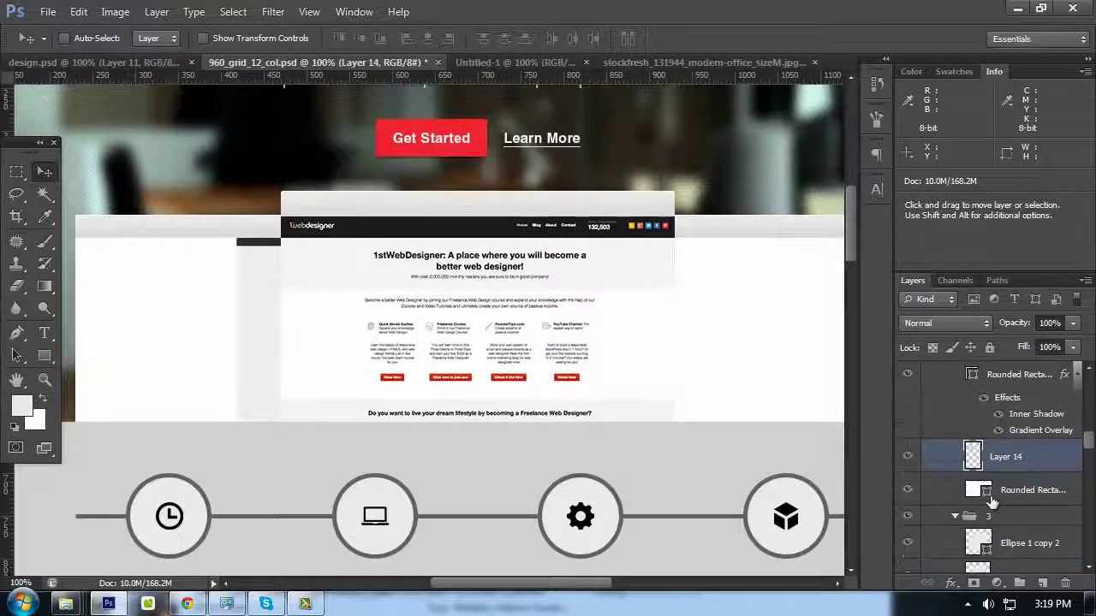
right_click(970, 425)
left_click(839, 263)
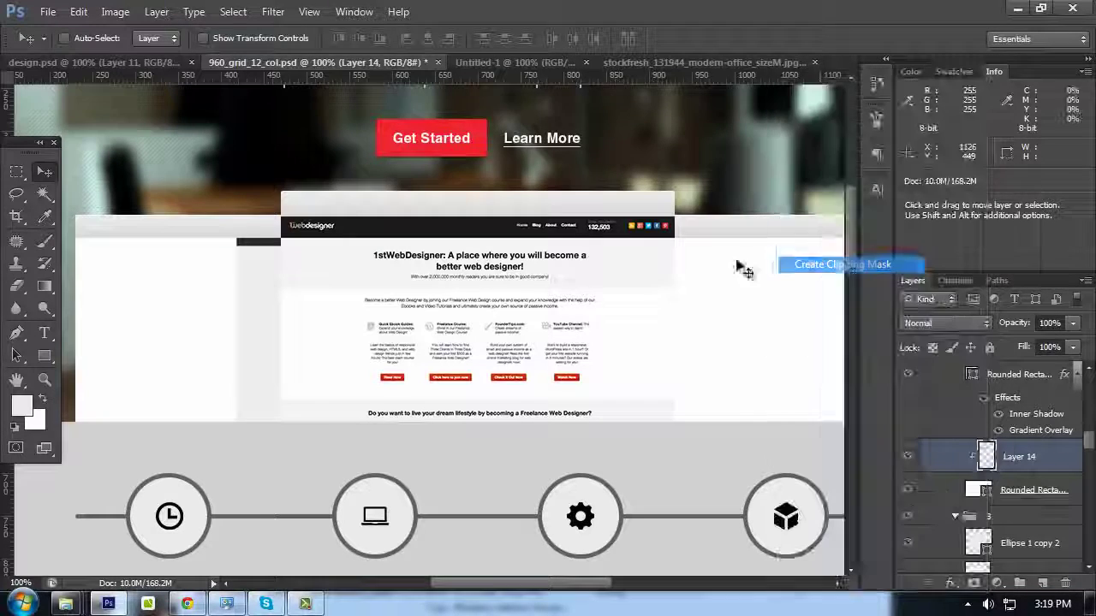
left_click_drag(227, 287, 157, 262)
Copy the right browser's website screenshot in design.psd and revert that document to its opening history snapshot
left_click(155, 63)
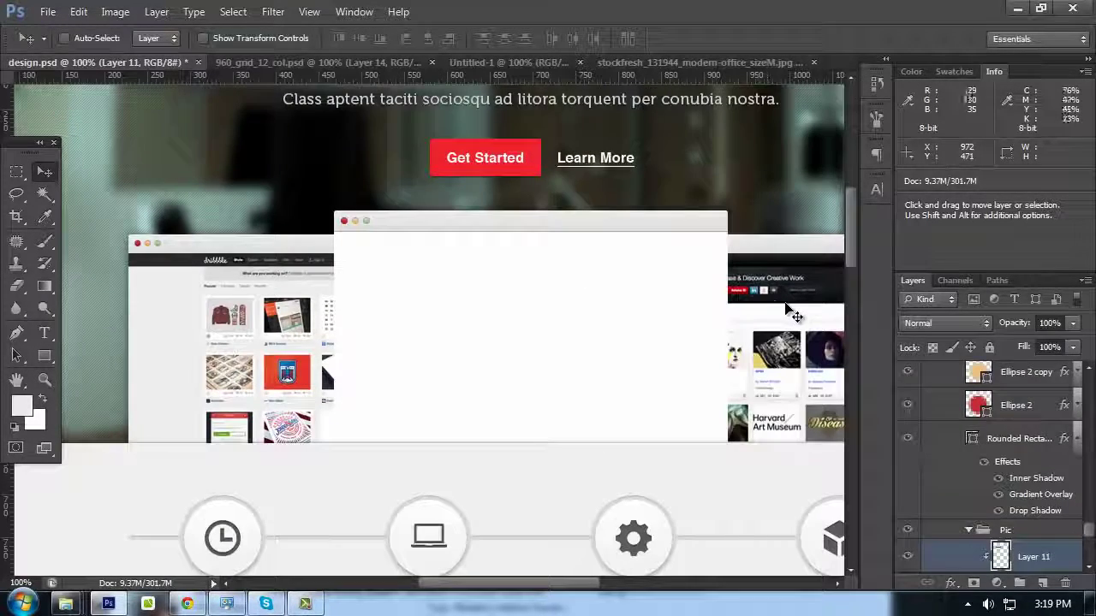
left_click(777, 302, "ctrl")
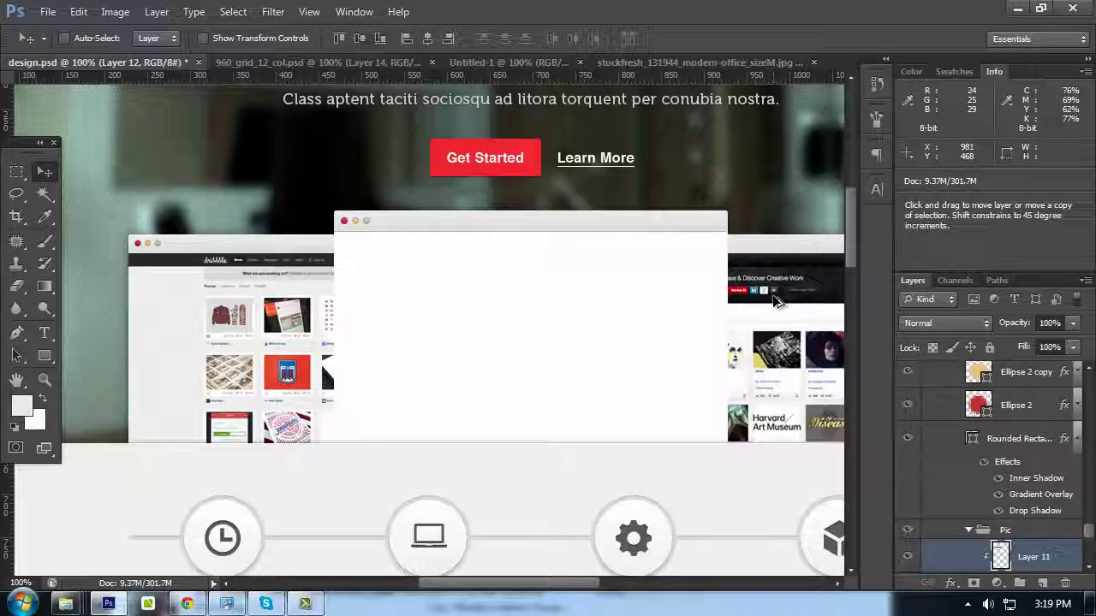
left_click(876, 83)
scroll(792, 118, "up", 5)
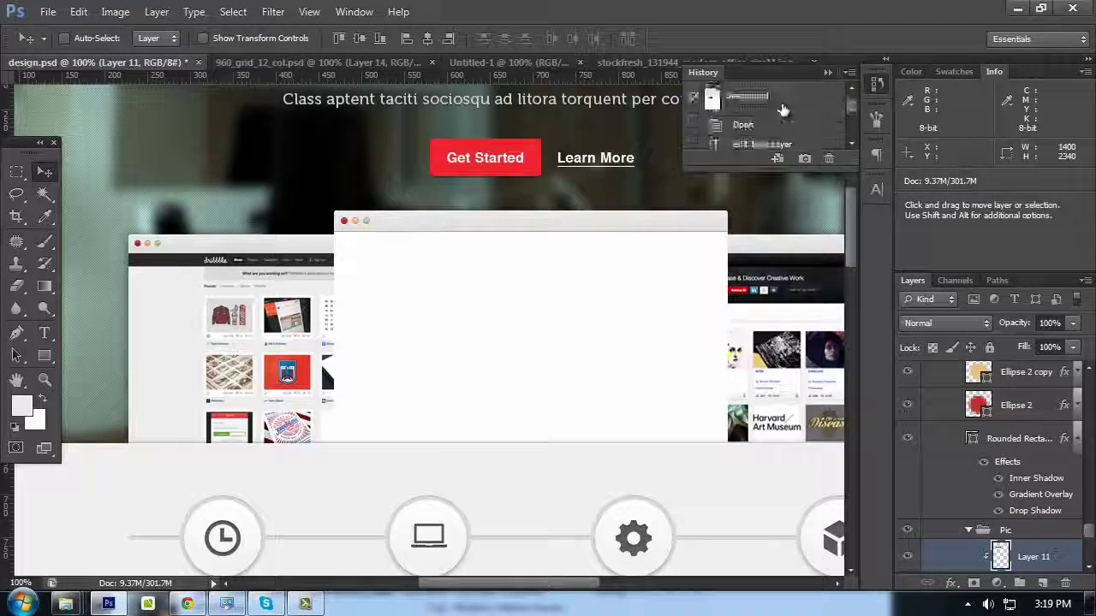
left_click(782, 97)
left_click(824, 73)
Paste the copied screenshot above the right browser's white rectangle in 960_grid_12_col.psd and move it under the title bar
left_click(652, 62)
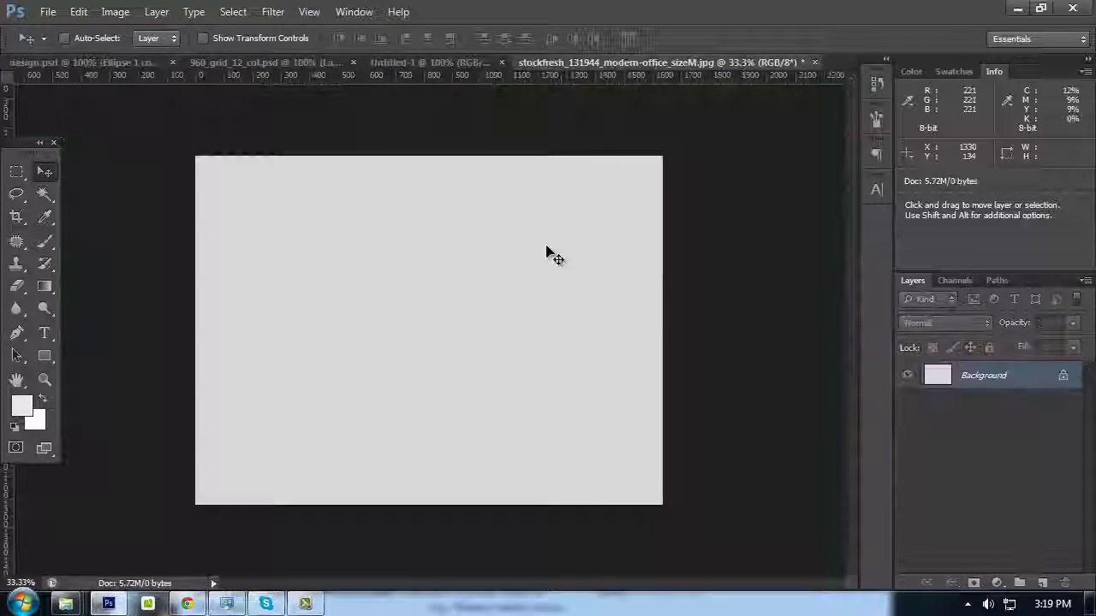
left_click(432, 63)
left_click(264, 64)
left_click(717, 309, "ctrl")
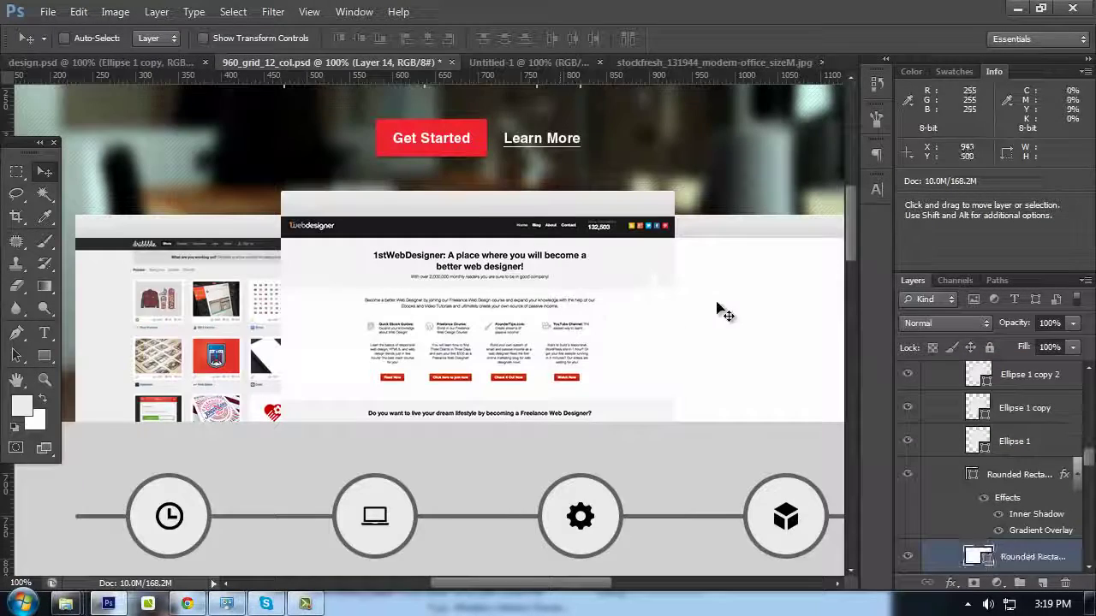
left_click_drag(565, 254, 359, 229)
key("ctrl+v")
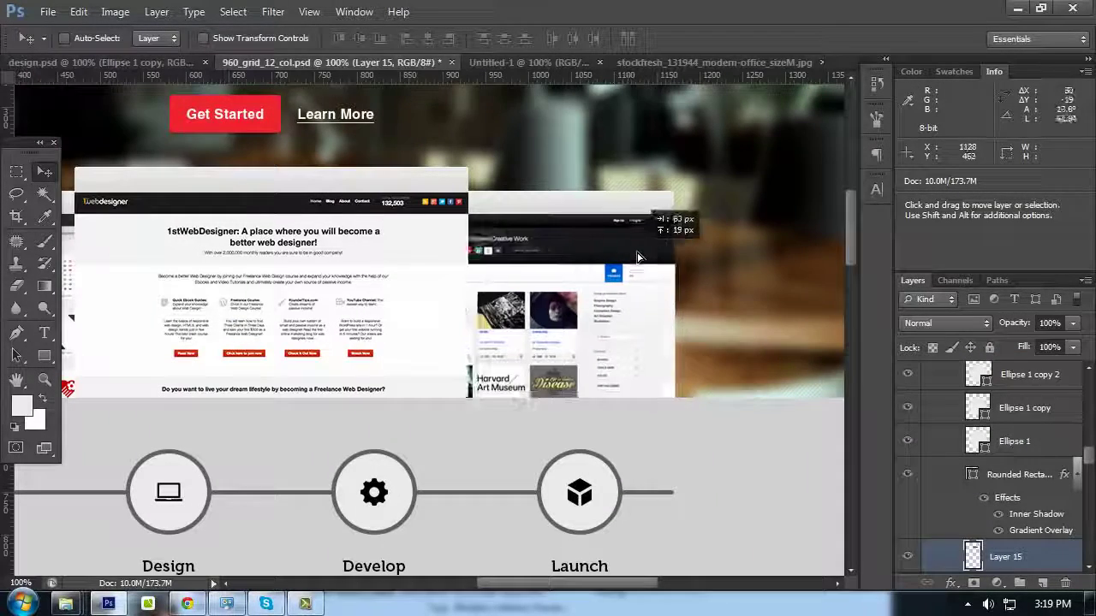
Clip the right screenshot to its white rectangle and adjust its position to line up below the title bar
right_click(1038, 549)
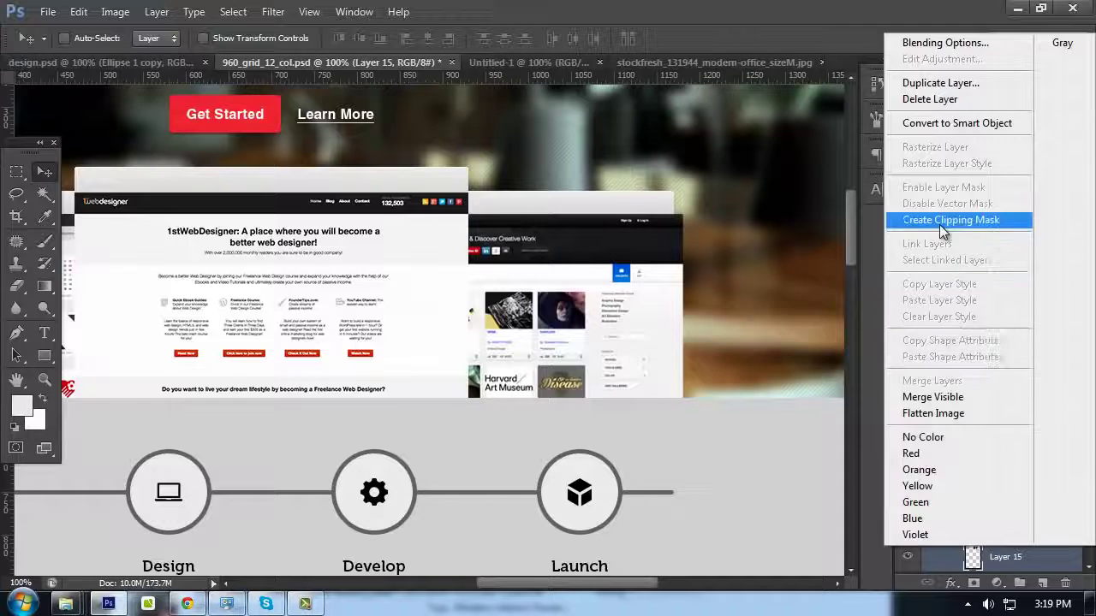
left_click(968, 216)
left_click_drag(638, 255, 631, 244)
left_click_drag(404, 220, 638, 250)
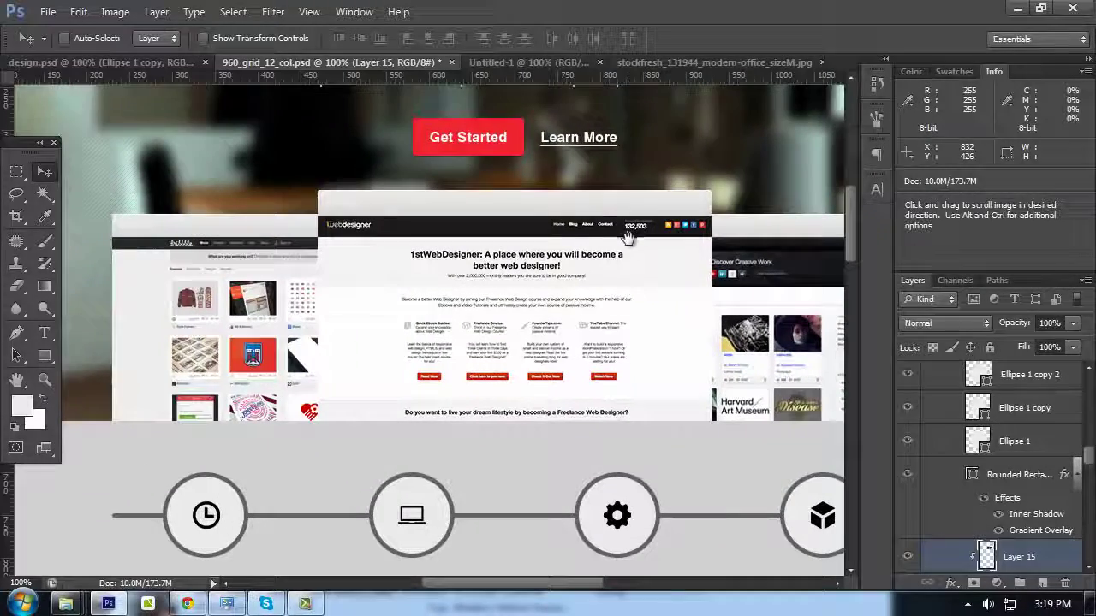
key("ctrl+plus")
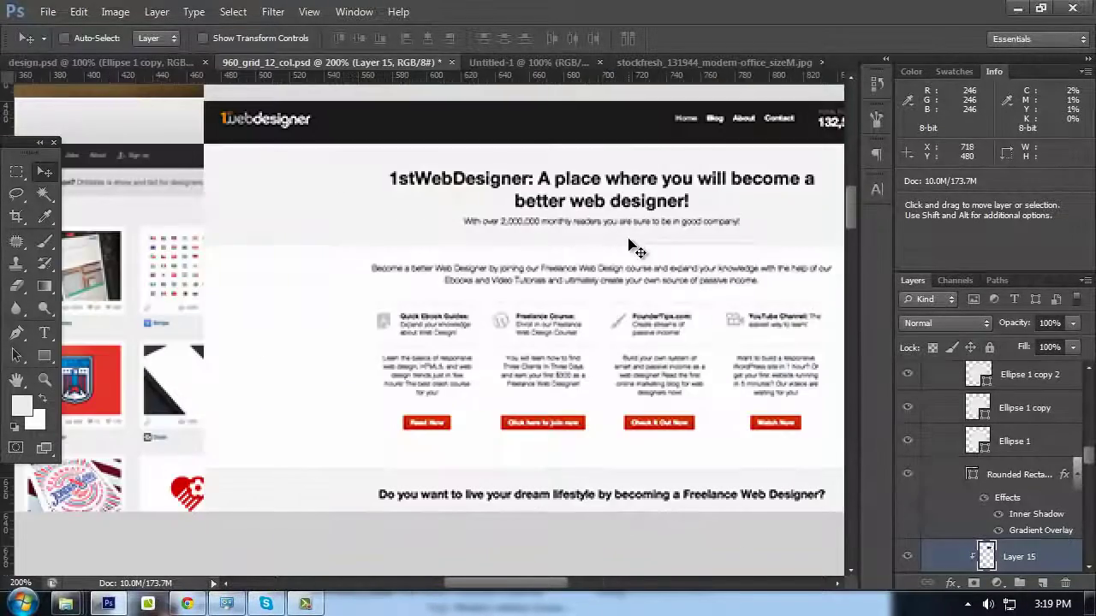
Copy the red window button's fill color code from design.psd, with the first circle in 960_grid_12_col.psd selected
left_click_drag(375, 246, 477, 326)
left_click(352, 183, "ctrl")
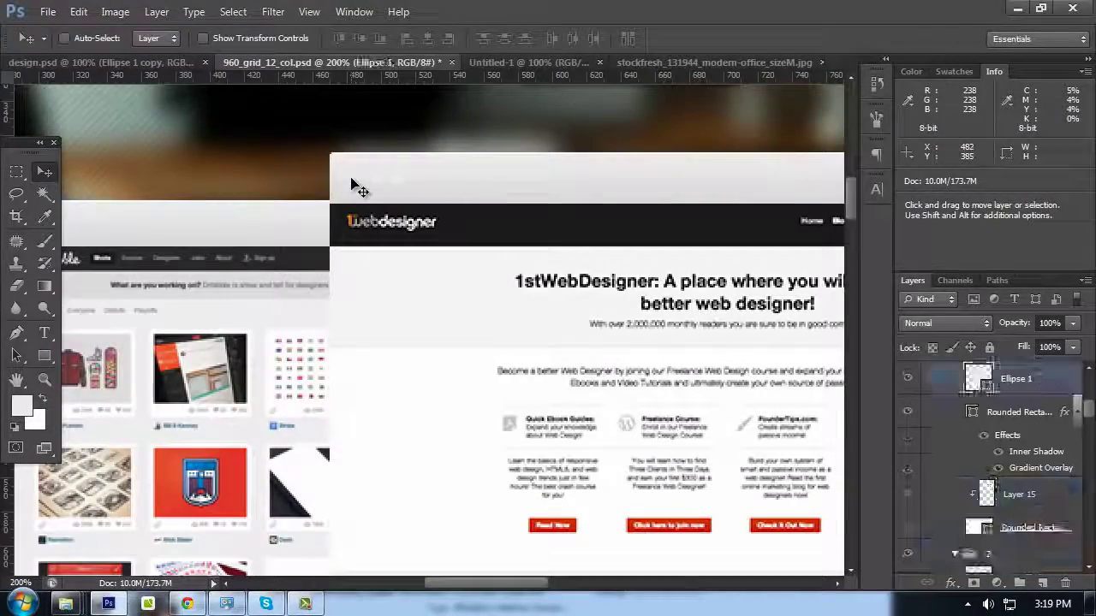
left_click(125, 64)
scroll(735, 411, "up", 3)
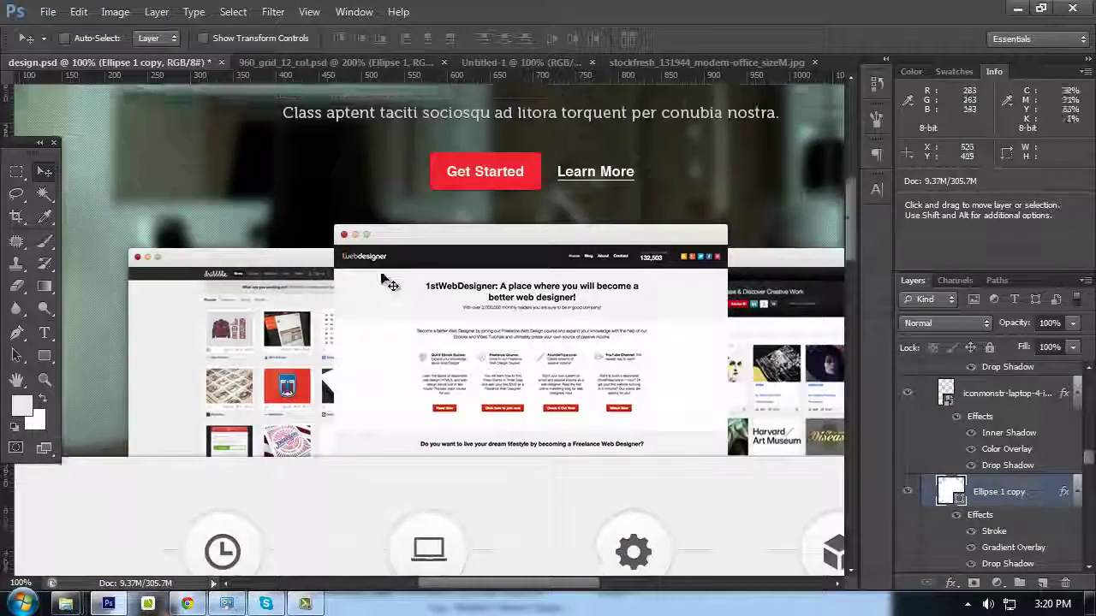
key("ctrl+plus")
left_click(256, 221, "ctrl")
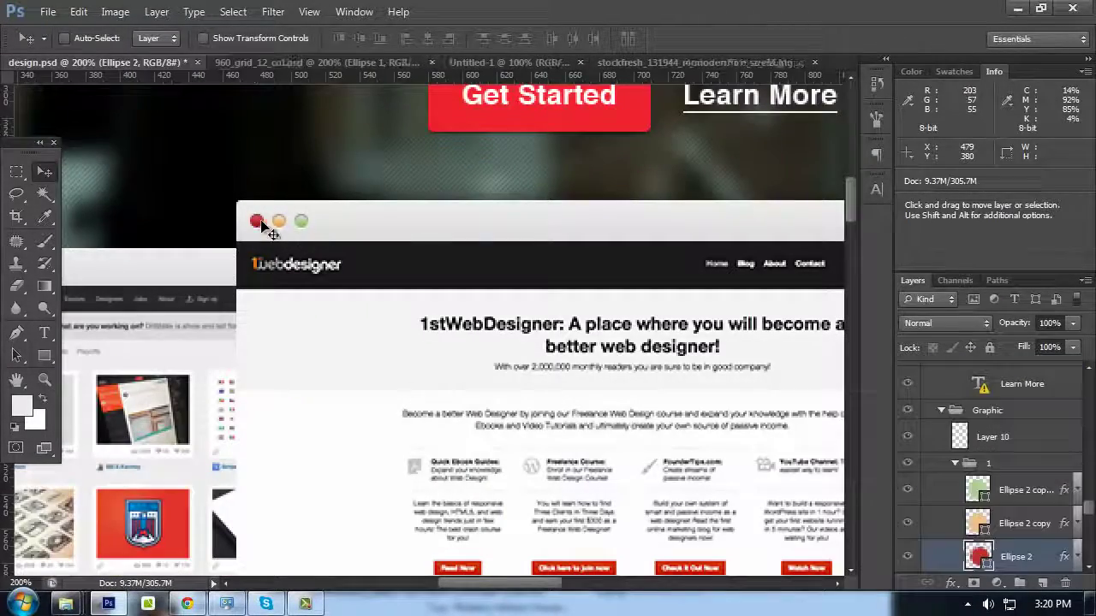
double_click(980, 556)
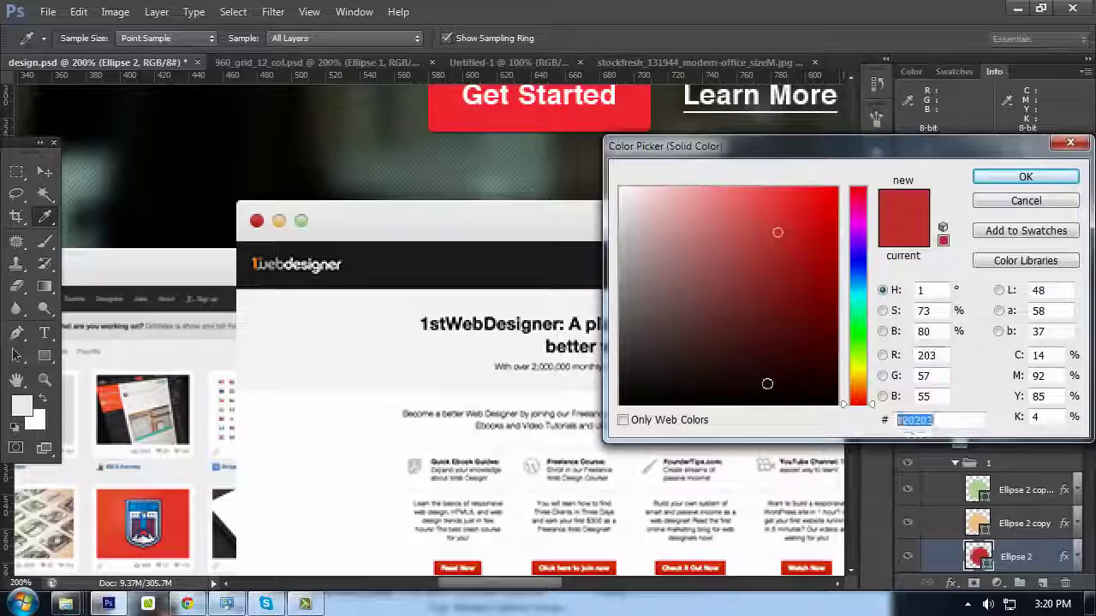
key("Return")
In 960_grid_12_col.psd, set the first window-button circle's fill color to cb3937
left_click(333, 62)
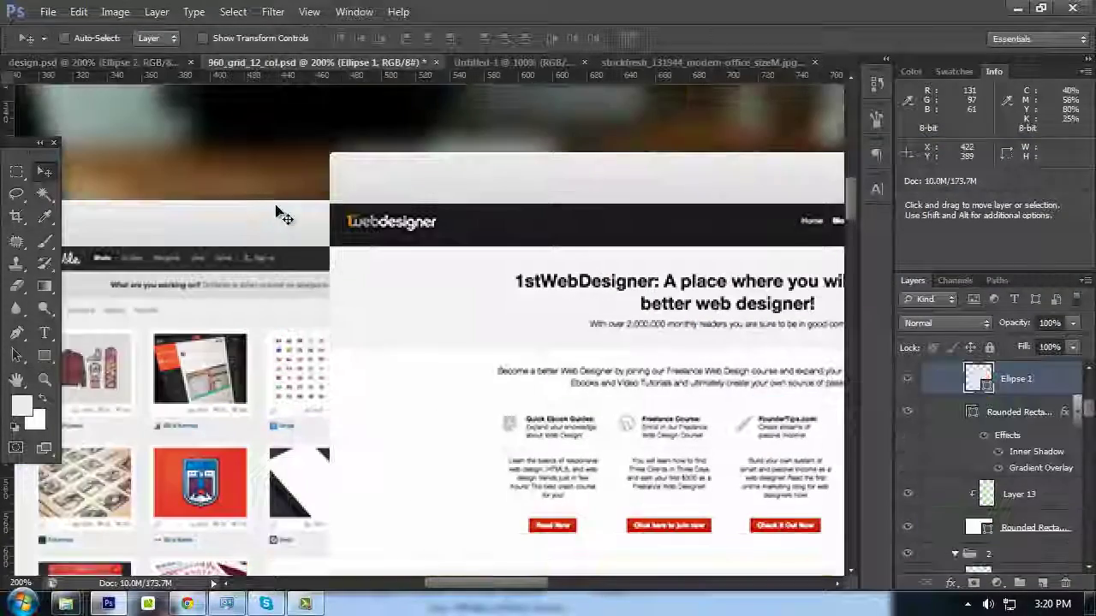
double_click(979, 383)
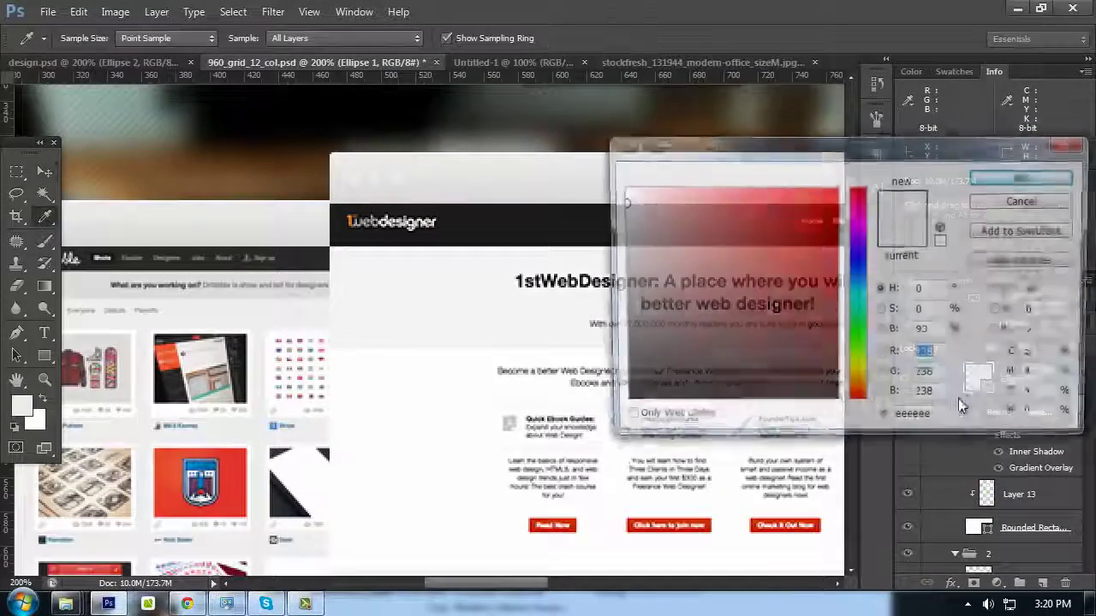
double_click(914, 413)
type("cb3937")
key("Return")
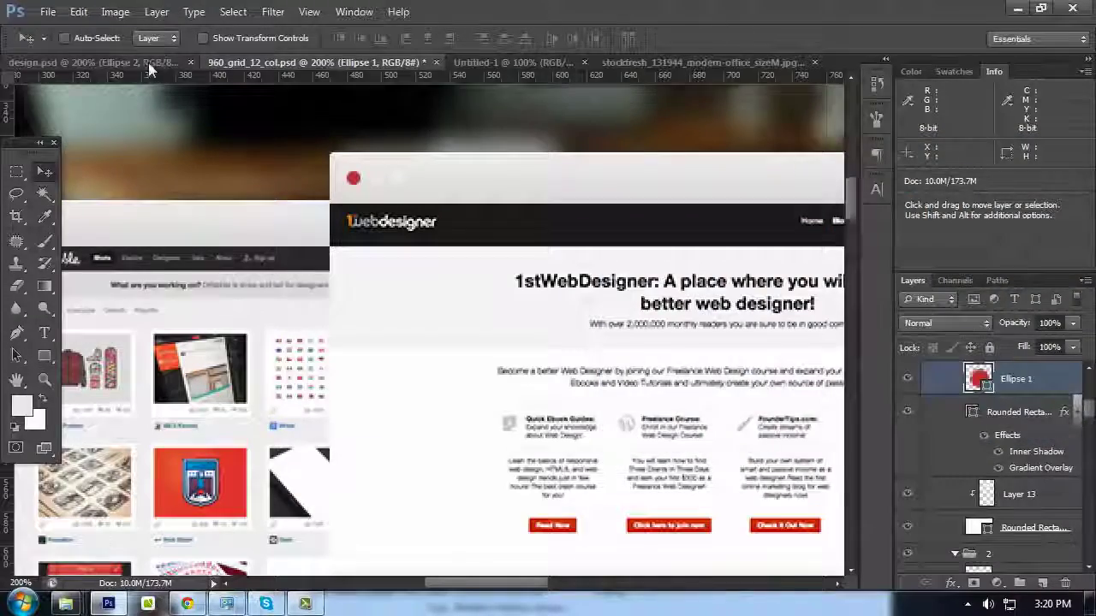
Copy the orange window button's fill color code from design.psd
left_click(148, 67)
left_click(920, 507)
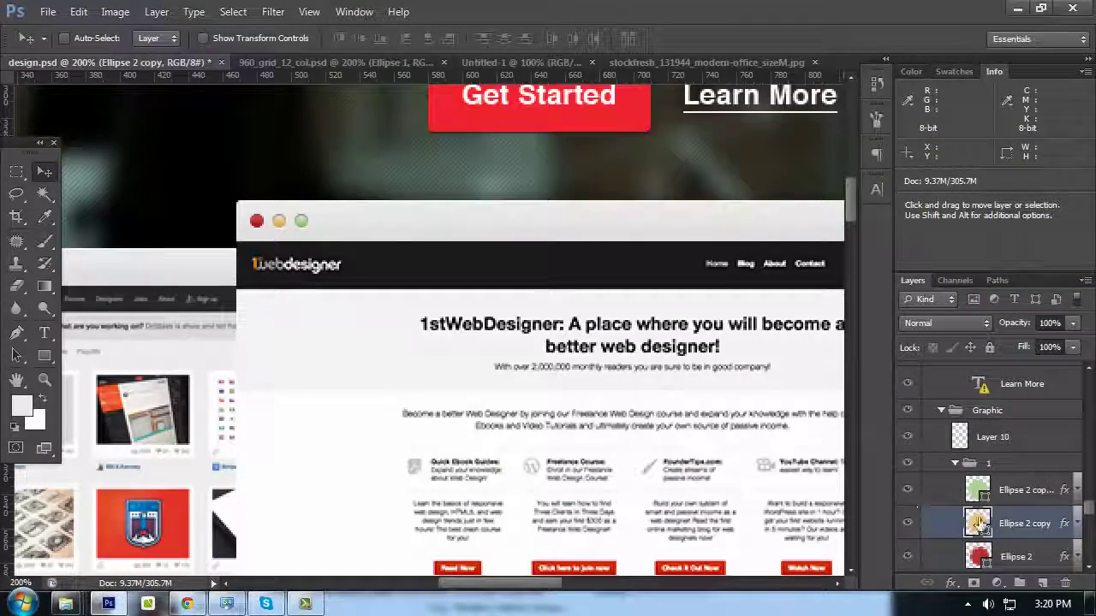
double_click(977, 524)
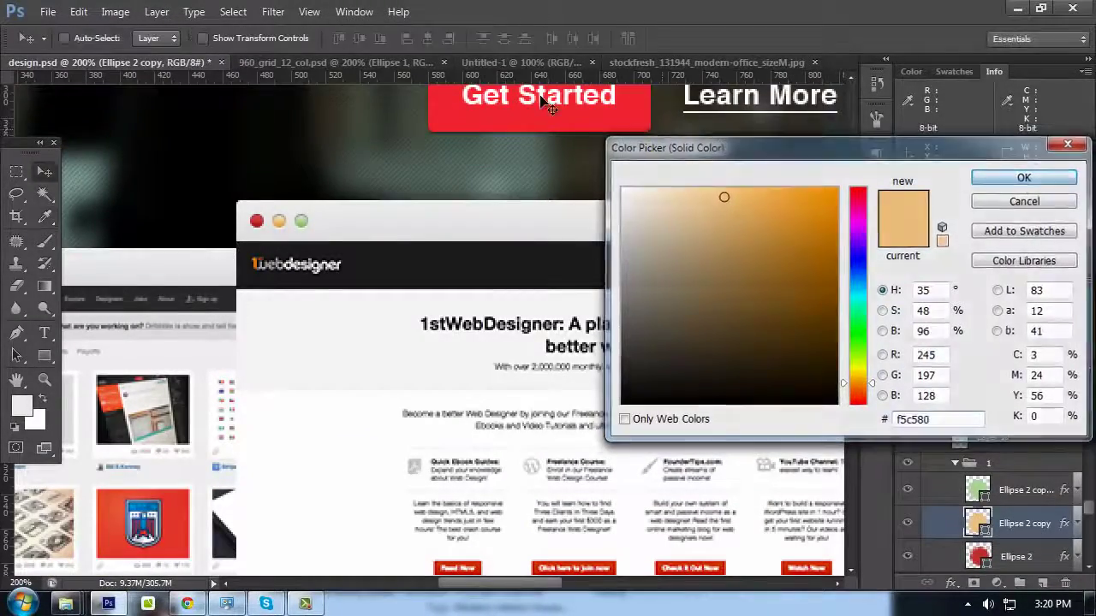
key("Escape")
In 960_grid_12_col.psd, fill the second window-button circle with the color f5c580
left_click(343, 62)
key("ctrl+j")
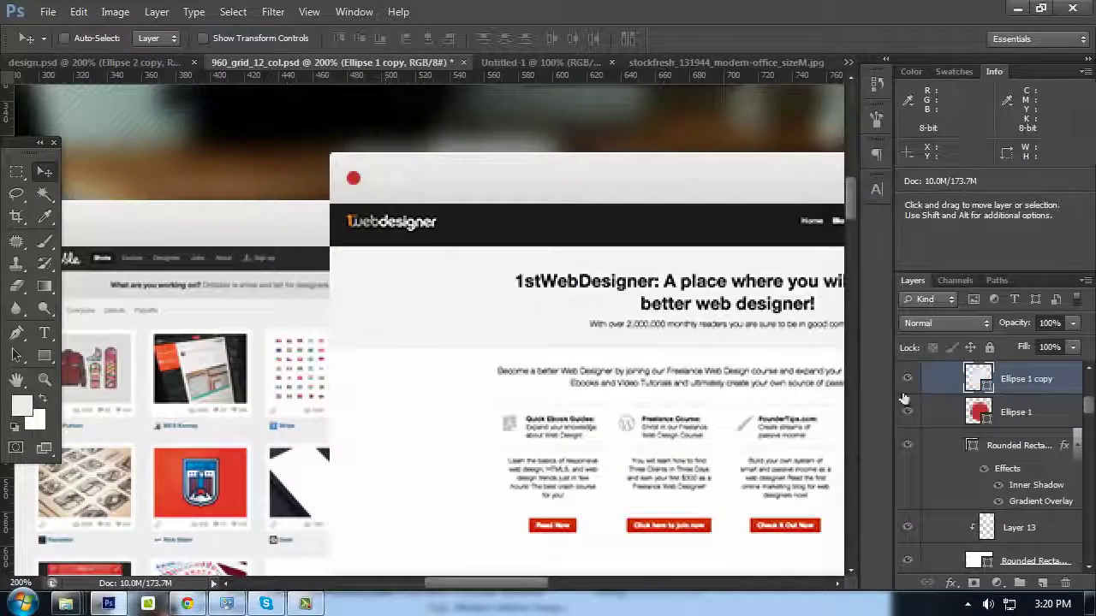
double_click(978, 383)
type("f5c580")
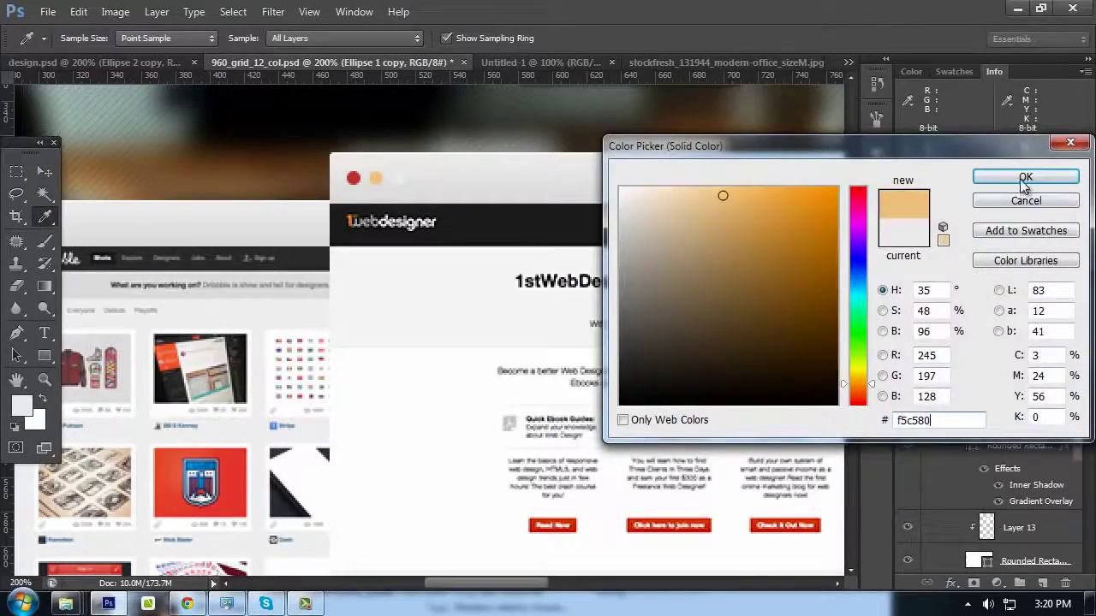
left_click(1024, 178)
Copy the green window button's fill color code from design.psd
left_click(166, 62)
left_click(956, 522)
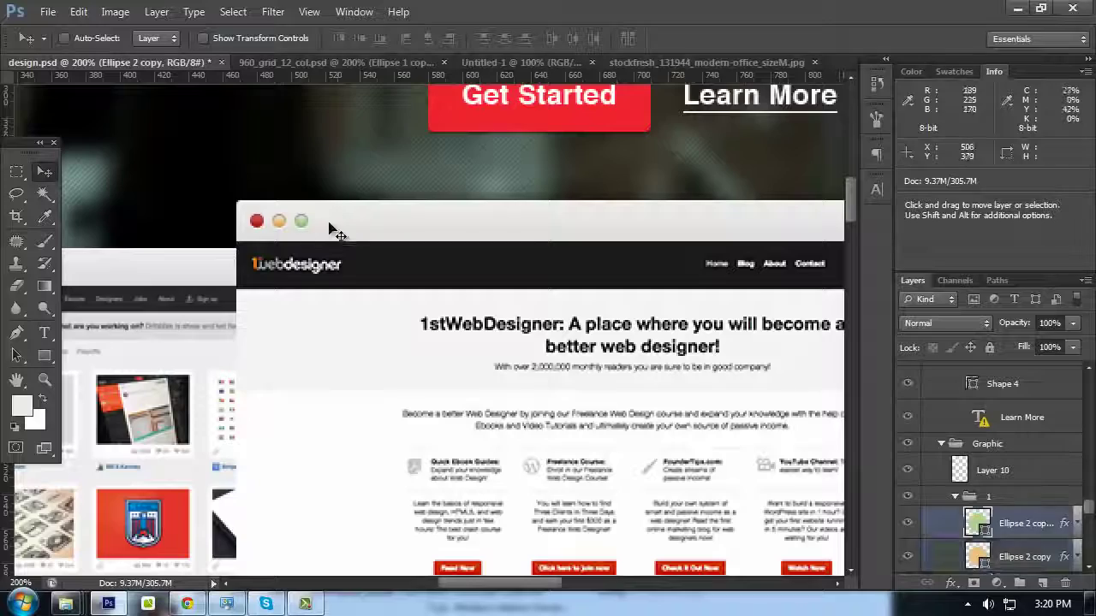
double_click(978, 522)
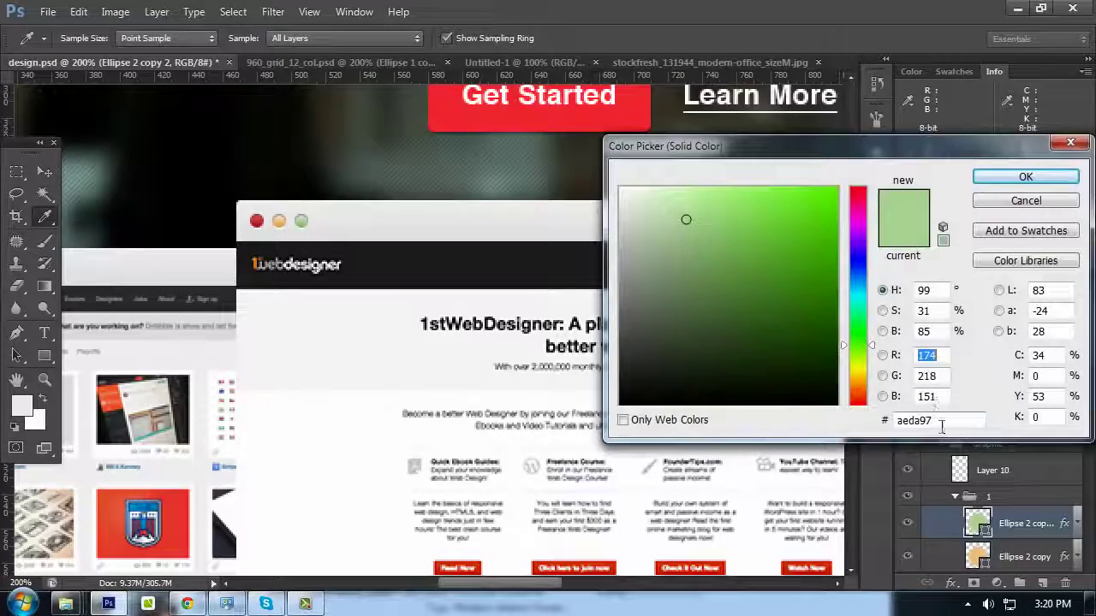
left_click(1026, 176)
key("v")
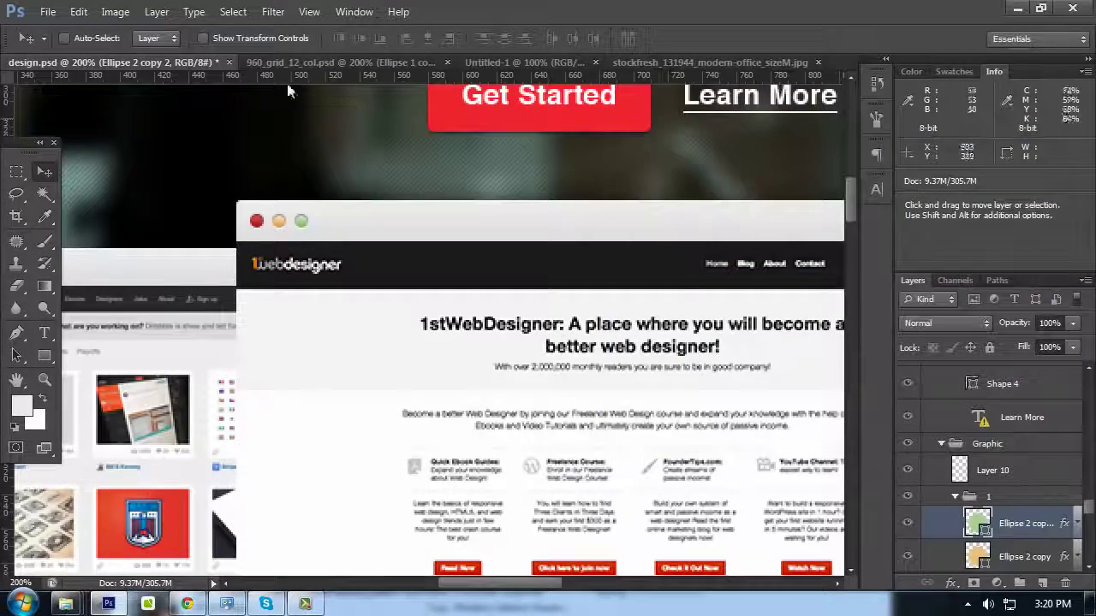
In 960_grid_12_col.psd, fill the third window-button circle with the color aeda97
left_click(346, 61)
left_click(398, 182, "ctrl")
key("ctrl+j")
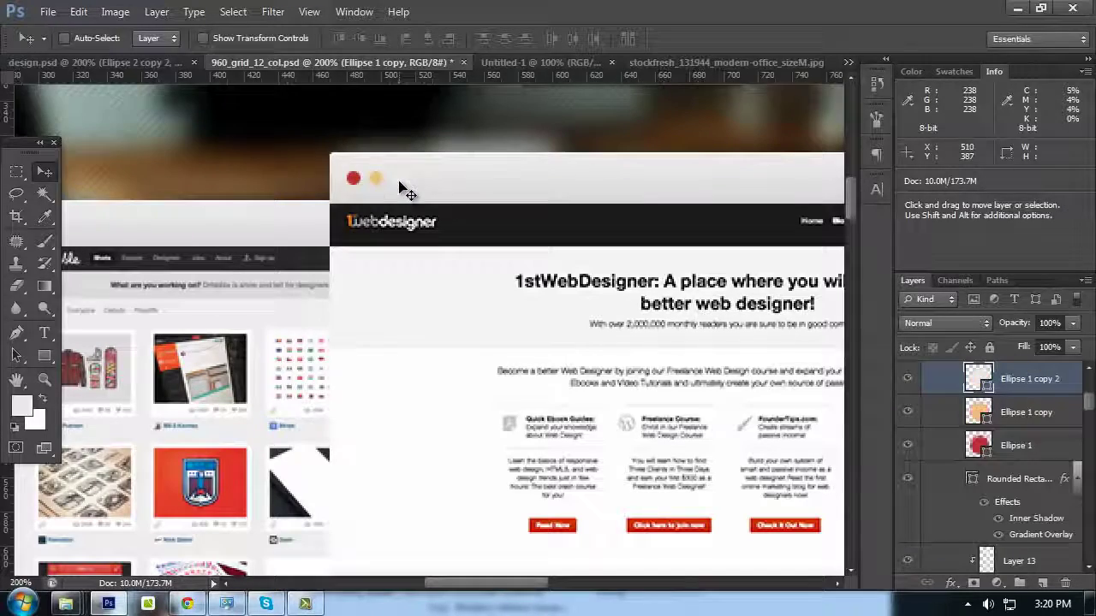
double_click(978, 378)
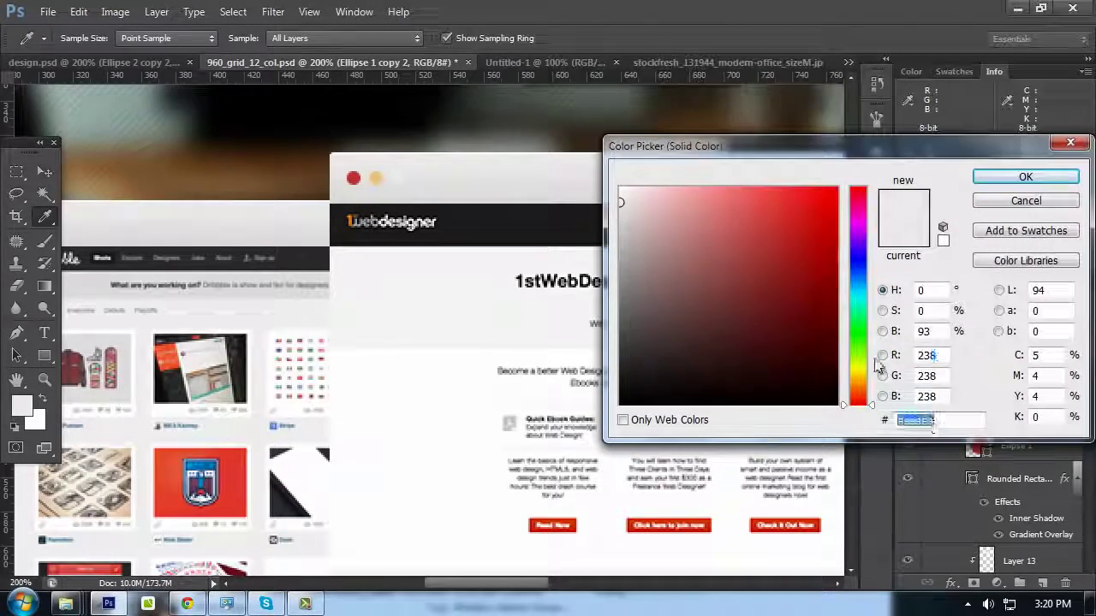
type("aeda97")
left_click(1011, 179)
Add a 1 px white stroke layer style to the red window-button circle
left_click(353, 178, "ctrl")
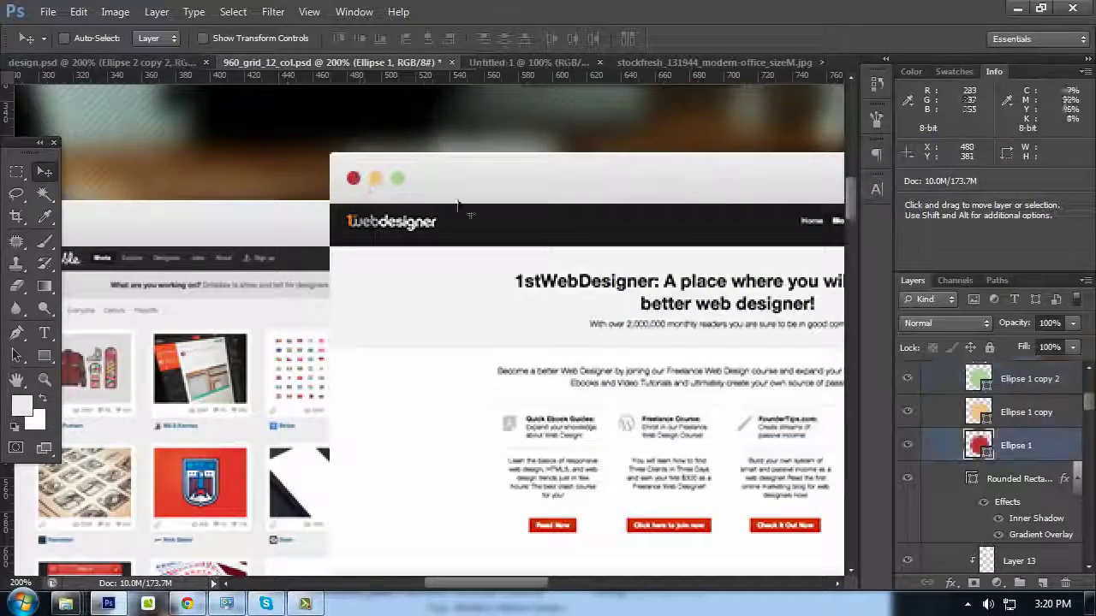
right_click(1015, 445)
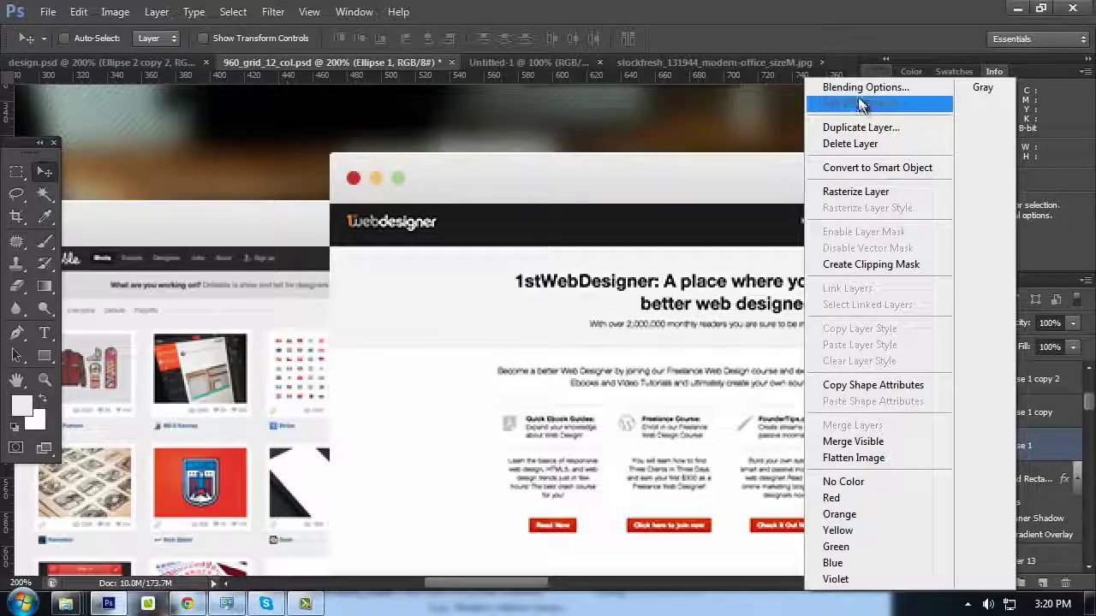
left_click(863, 88)
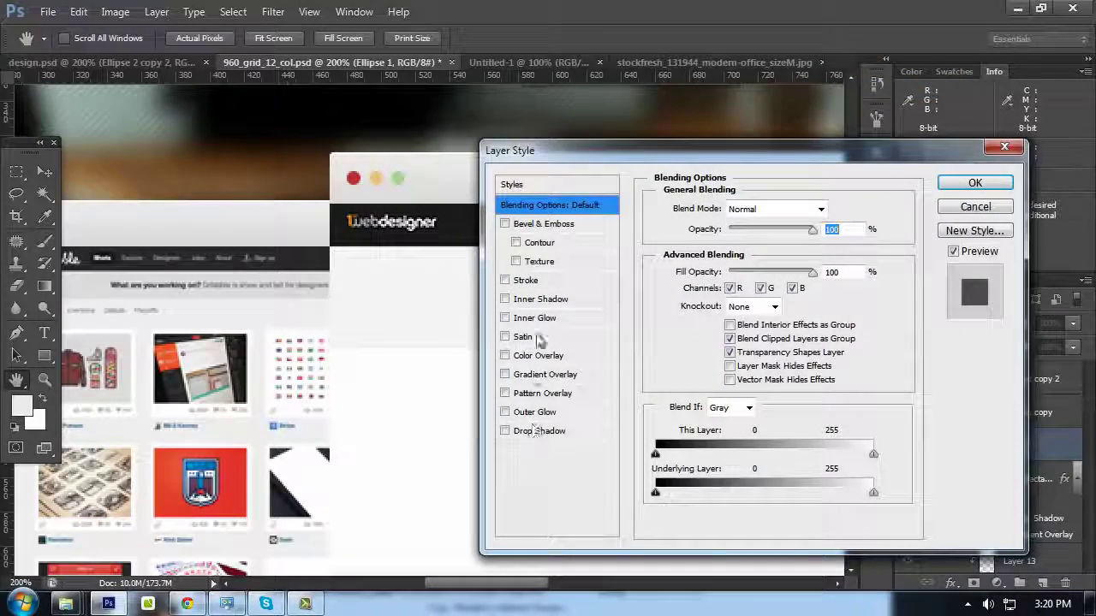
left_click(526, 280)
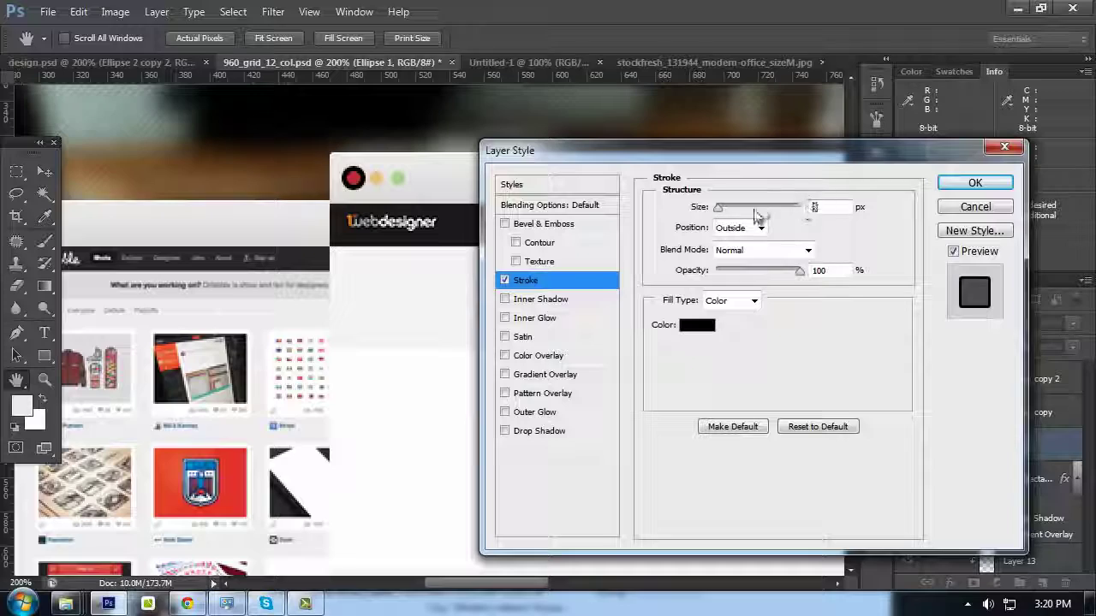
left_click(700, 324)
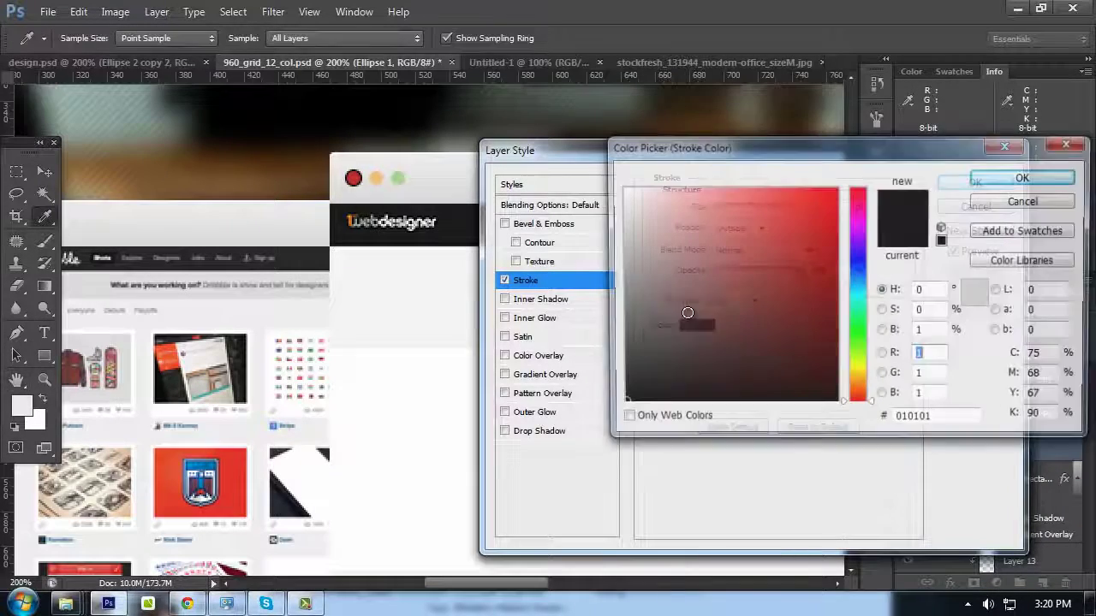
left_click_drag(687, 312, 555, 98)
left_click(1022, 178)
Try the Inside position for the red circle's stroke and return it to Outside
left_click(730, 230)
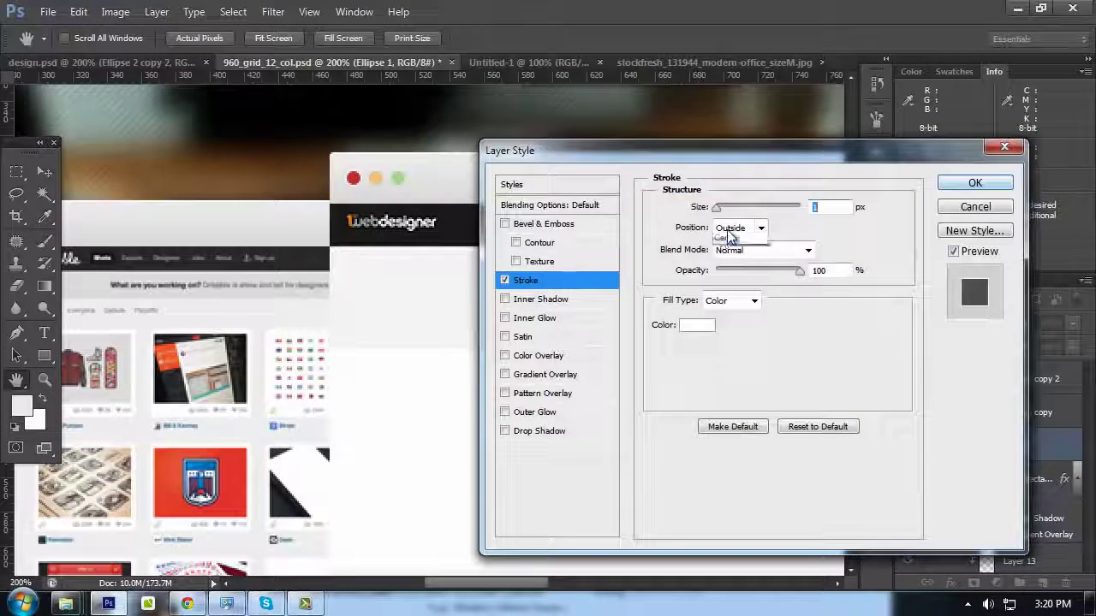
left_click(726, 250)
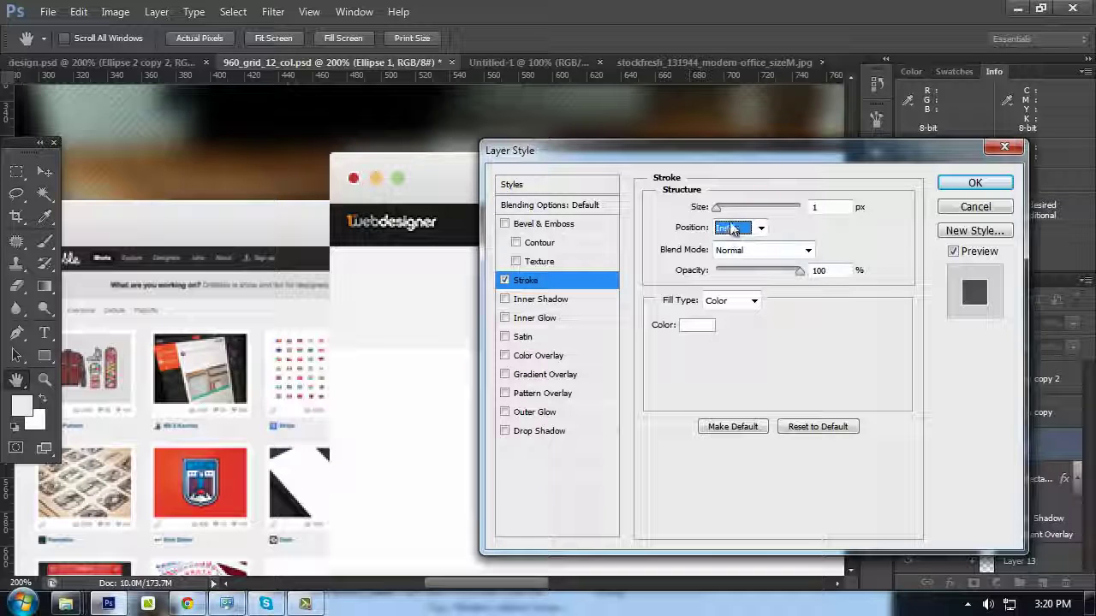
left_click(732, 228)
left_click(729, 240)
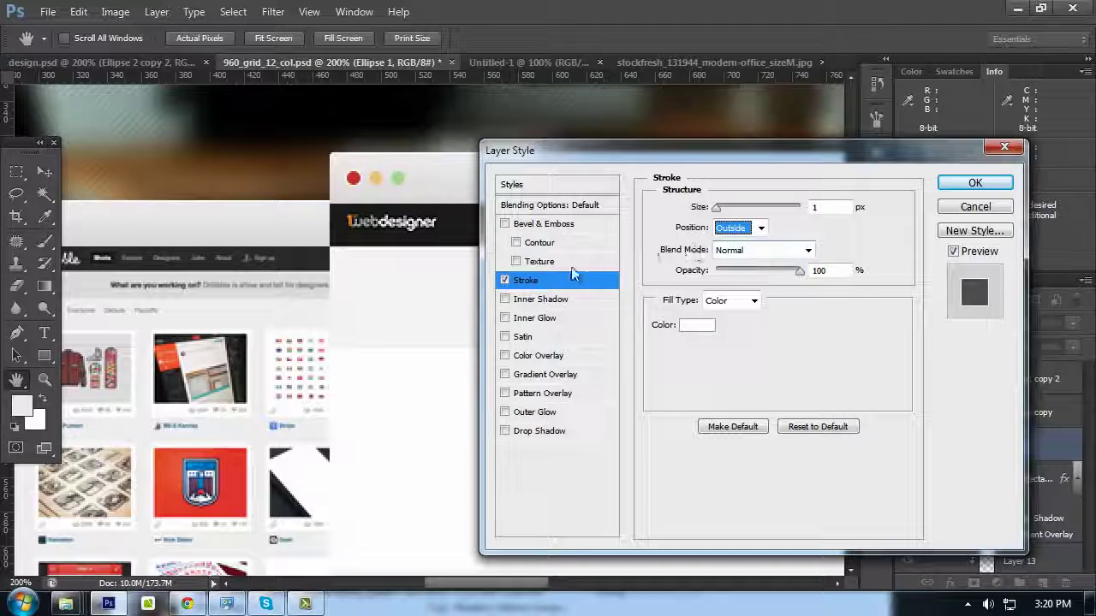
Add an inner shadow to the red circle with distance 1 px, choke 100% and size 0 px
left_click(525, 301)
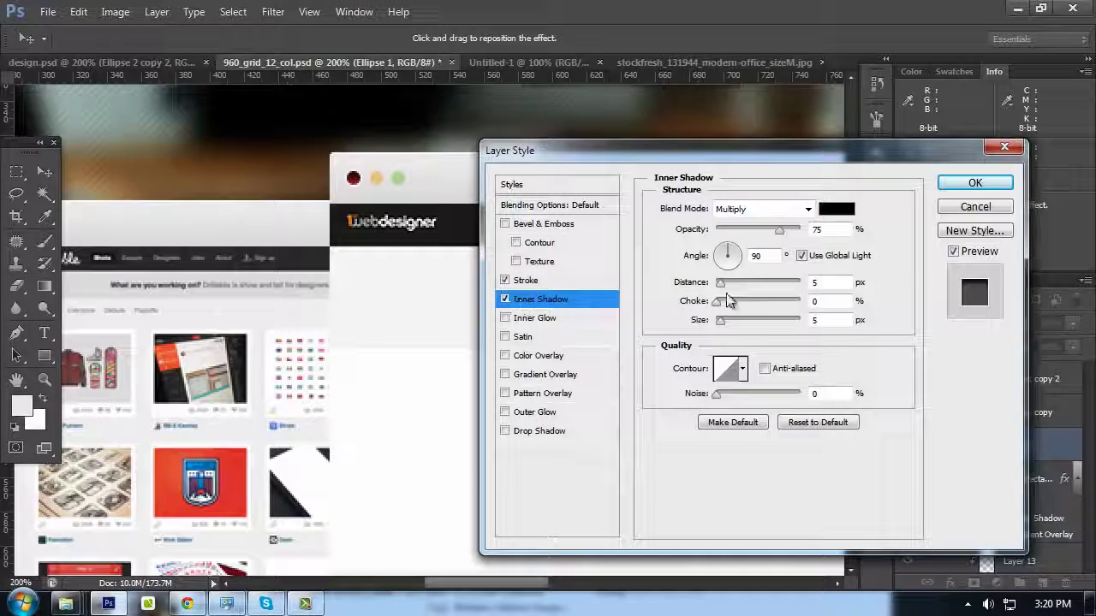
left_click_drag(837, 319, 749, 316)
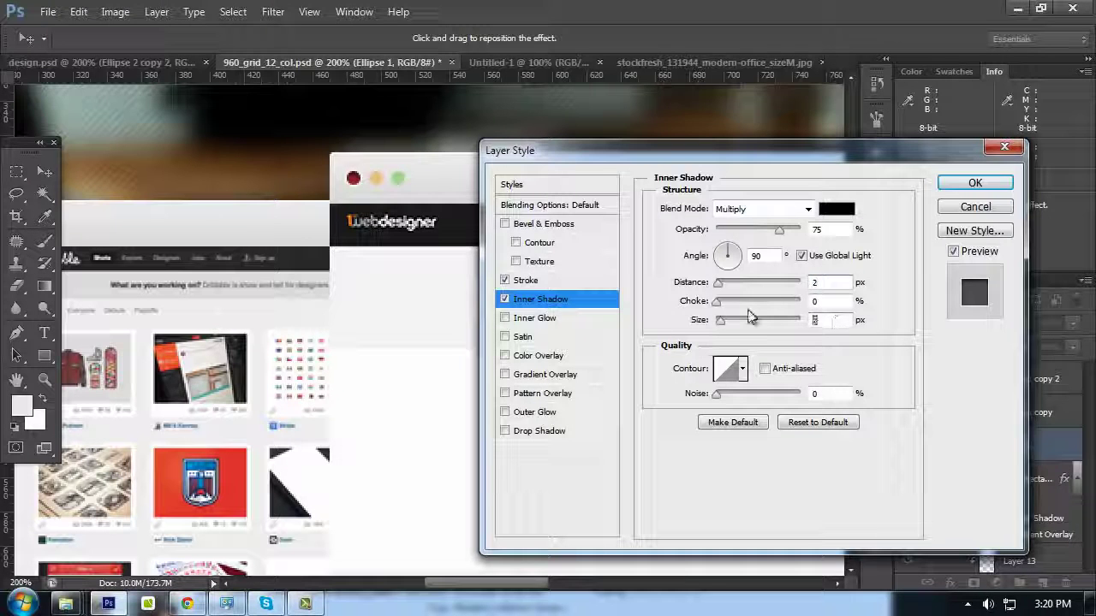
type("1")
double_click(822, 281)
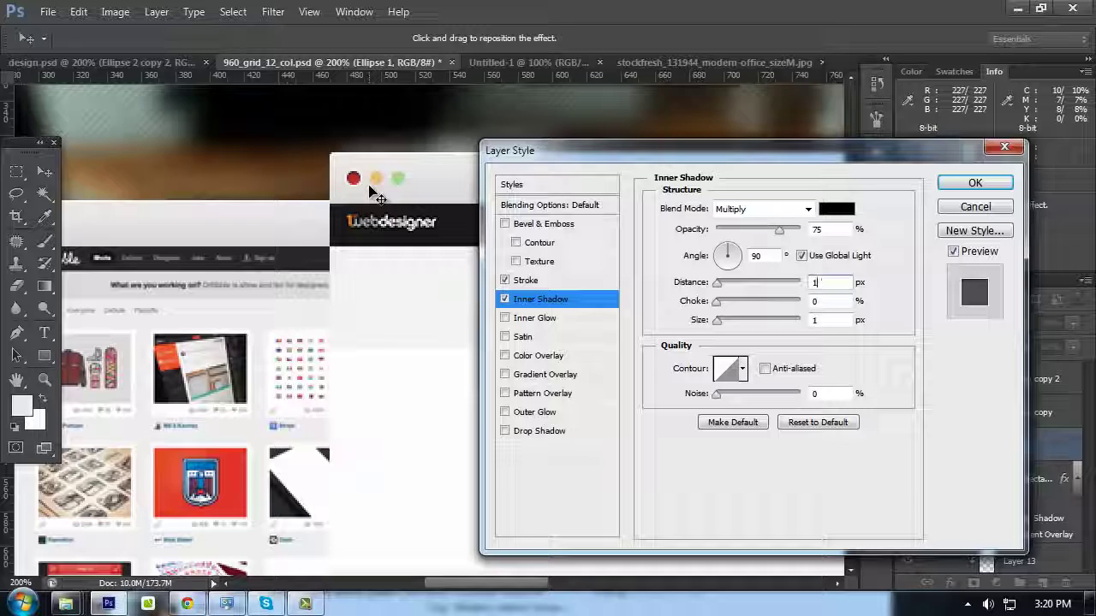
key("ctrl+plus")
double_click(846, 303)
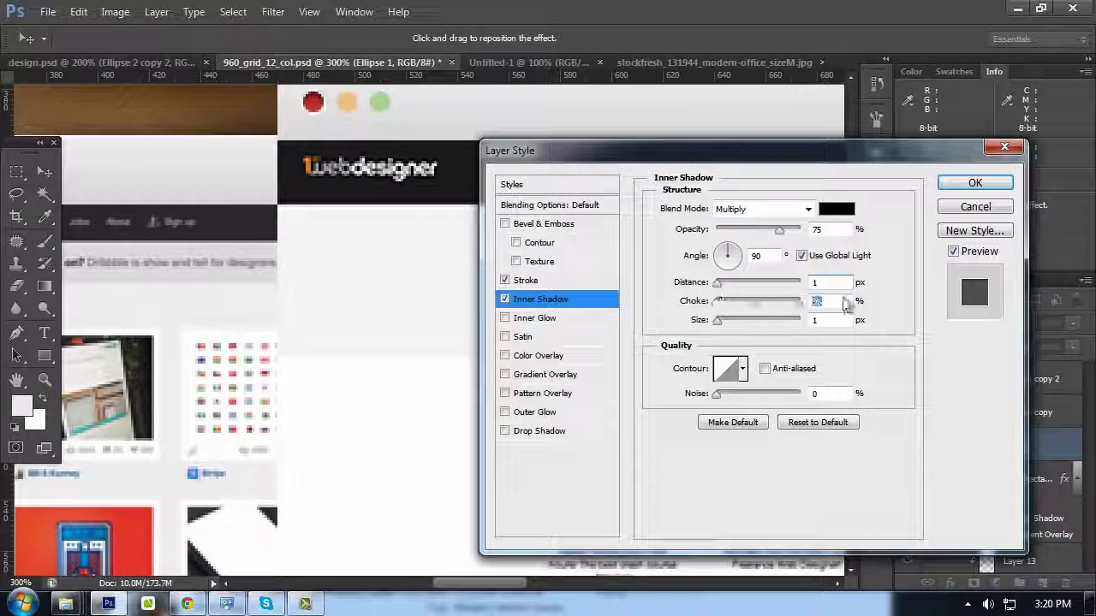
type("100")
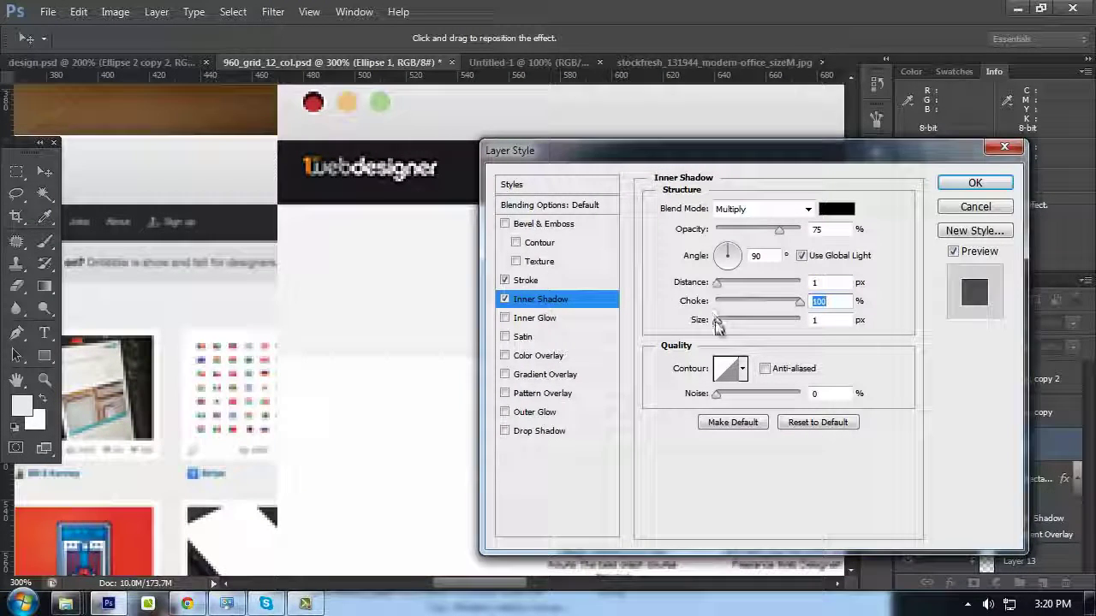
left_click_drag(716, 320, 694, 322)
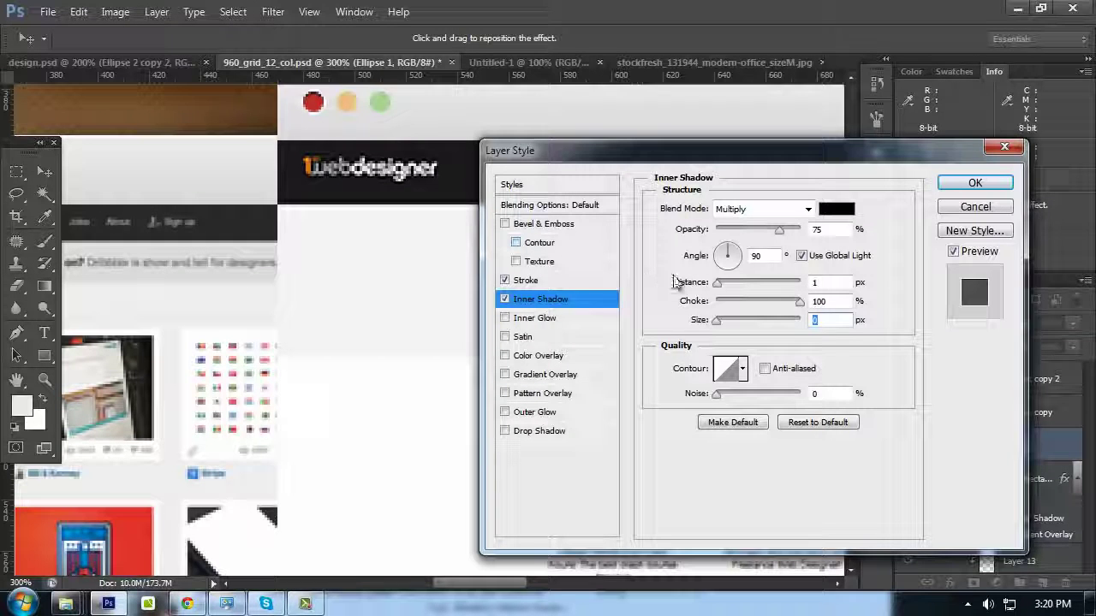
Add a linear black-to-white gradient overlay to the red circle with the Overlay blend mode
left_click(565, 377)
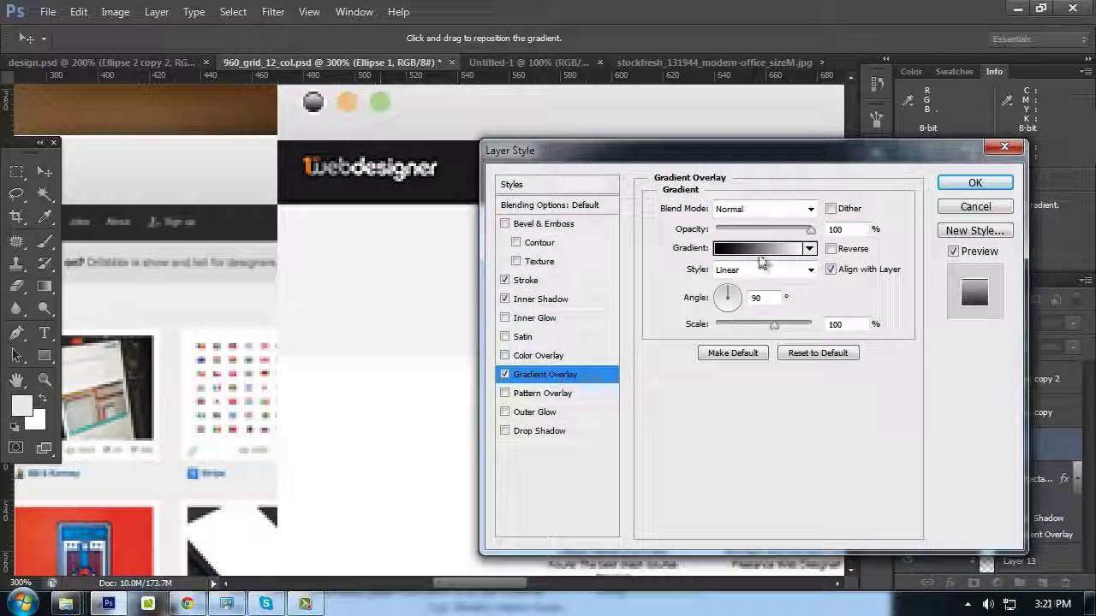
left_click(764, 209)
left_click(730, 213)
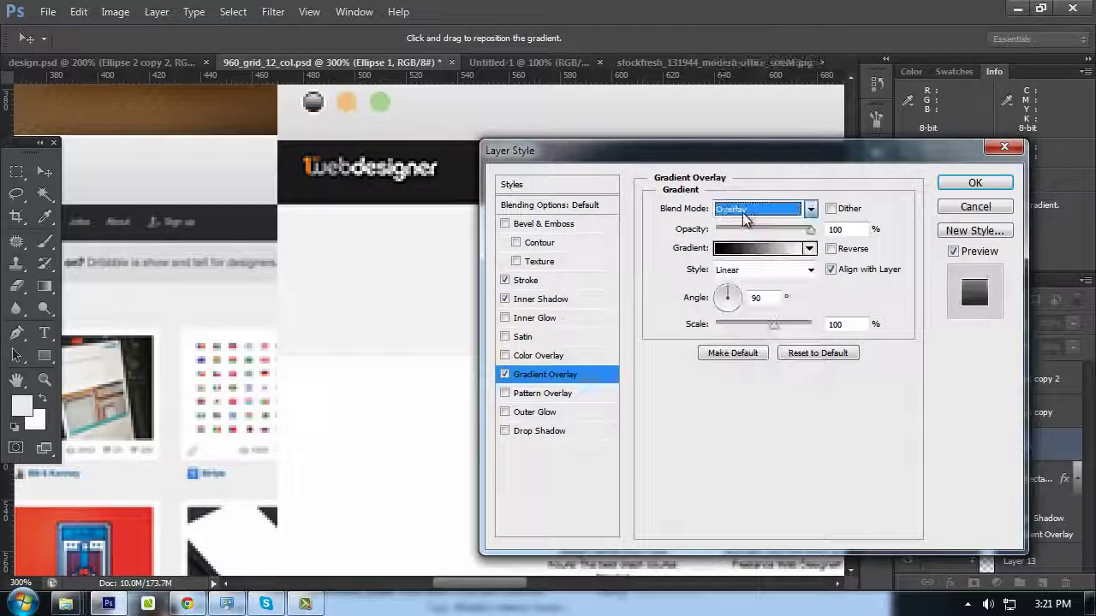
Try the default drop shadow on the red circle and switch it off again
left_click_drag(334, 126, 436, 252)
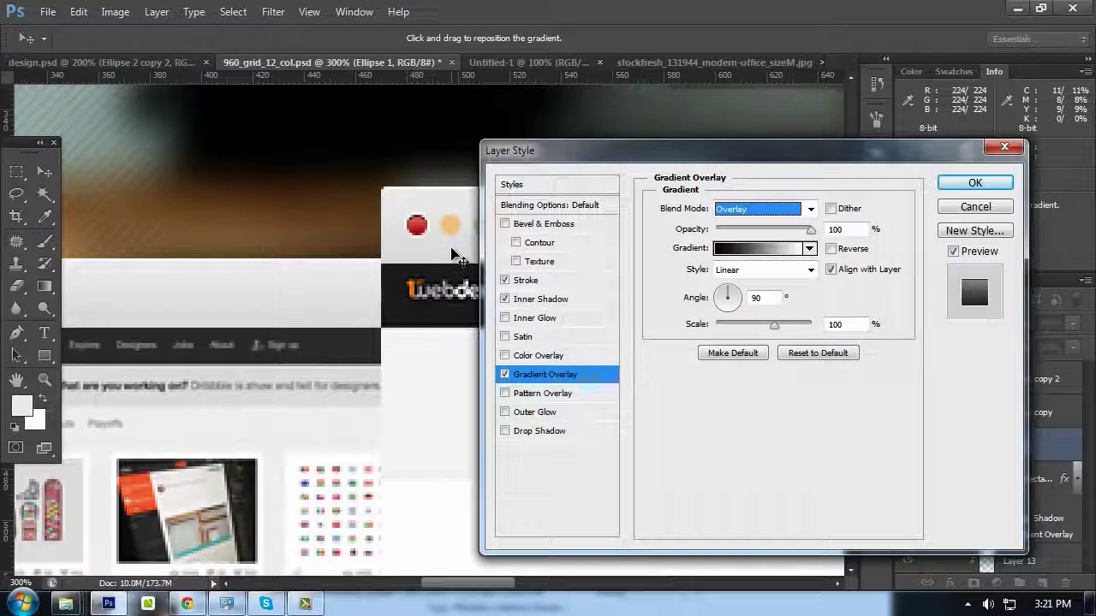
key("ctrl+plus")
key("ctrl+plus")
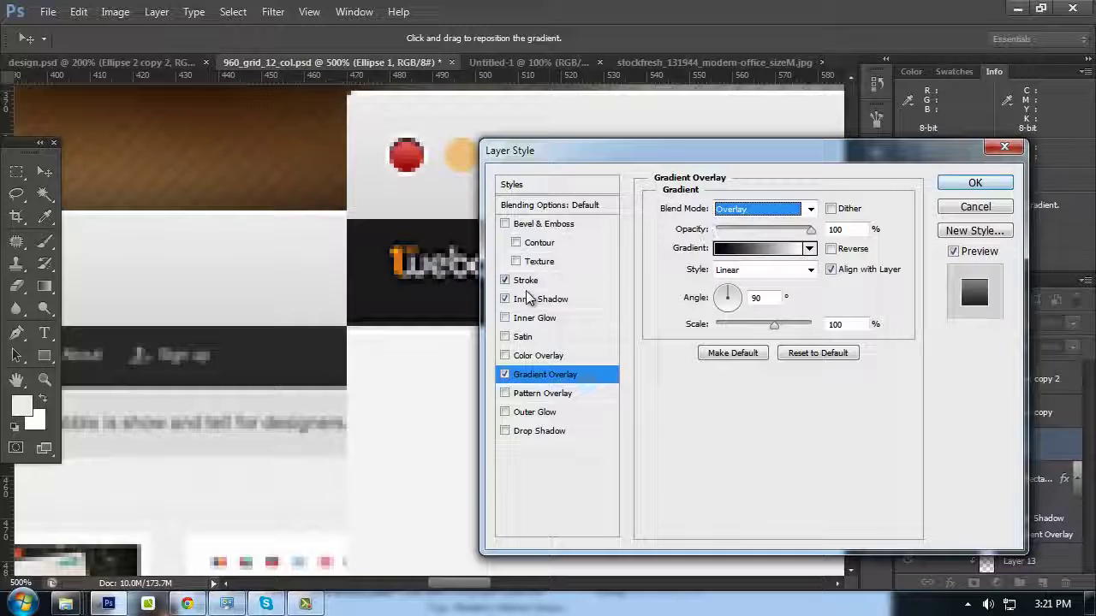
left_click(524, 434)
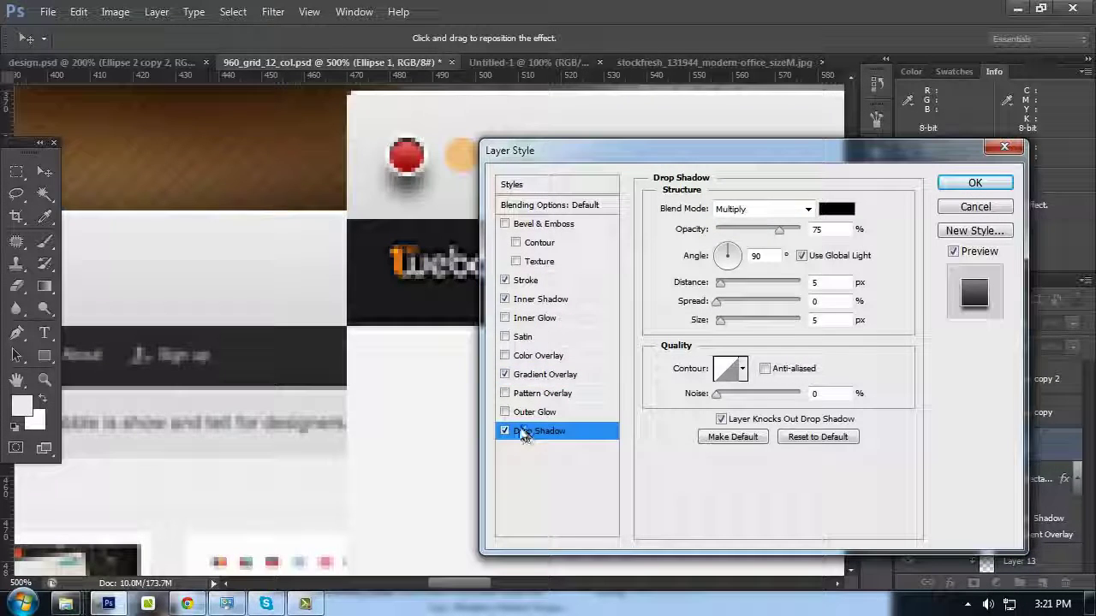
left_click(504, 431)
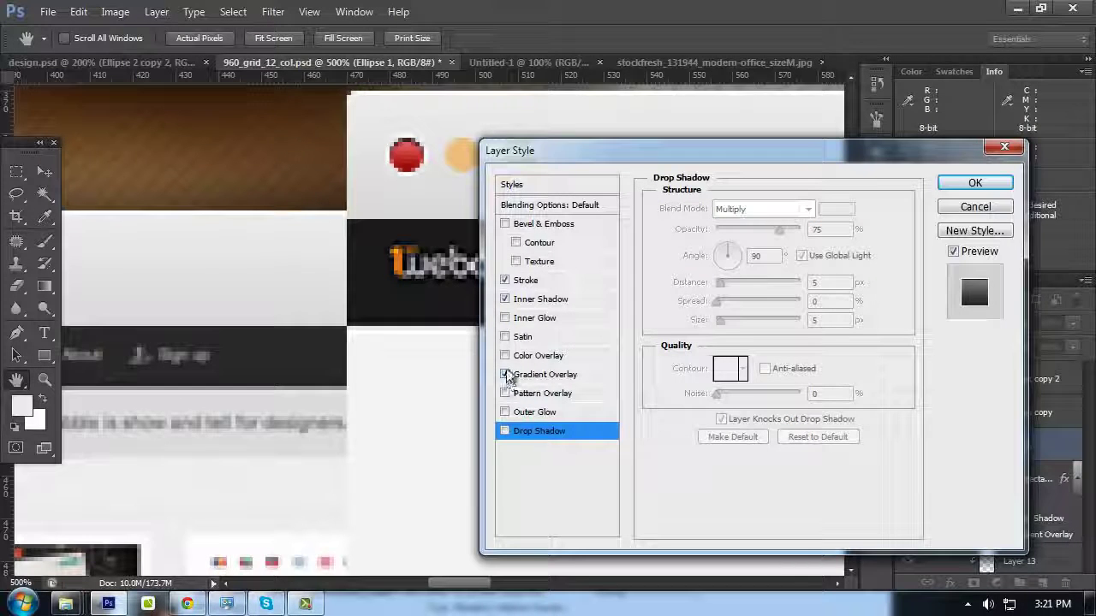
Set the red circle's inner shadow opacity to 50% and apply the layer style
left_click(541, 299)
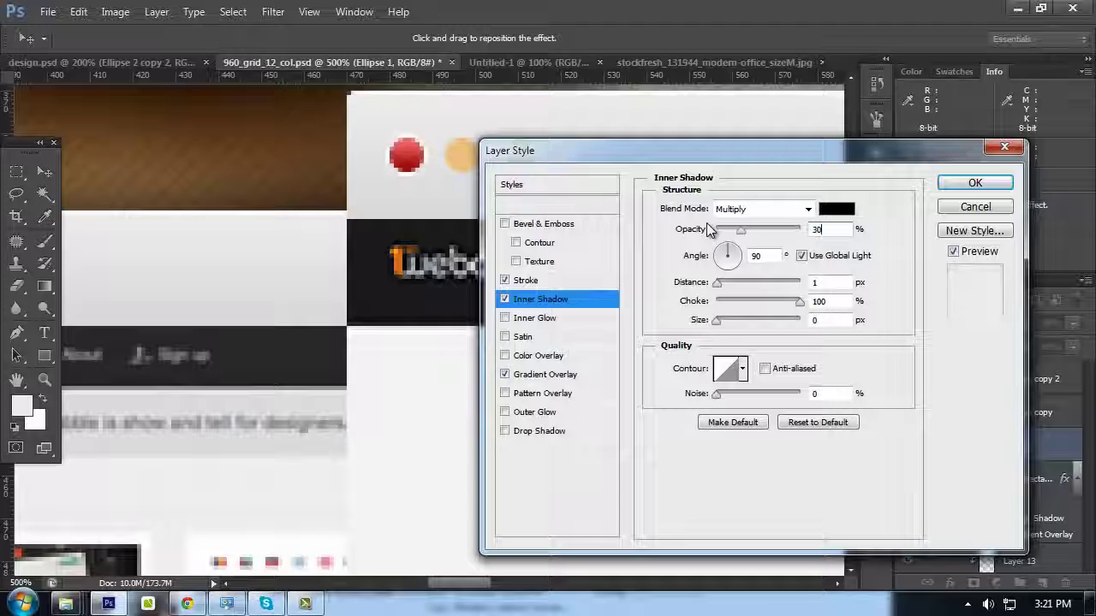
type("30")
left_click_drag(827, 230, 677, 230)
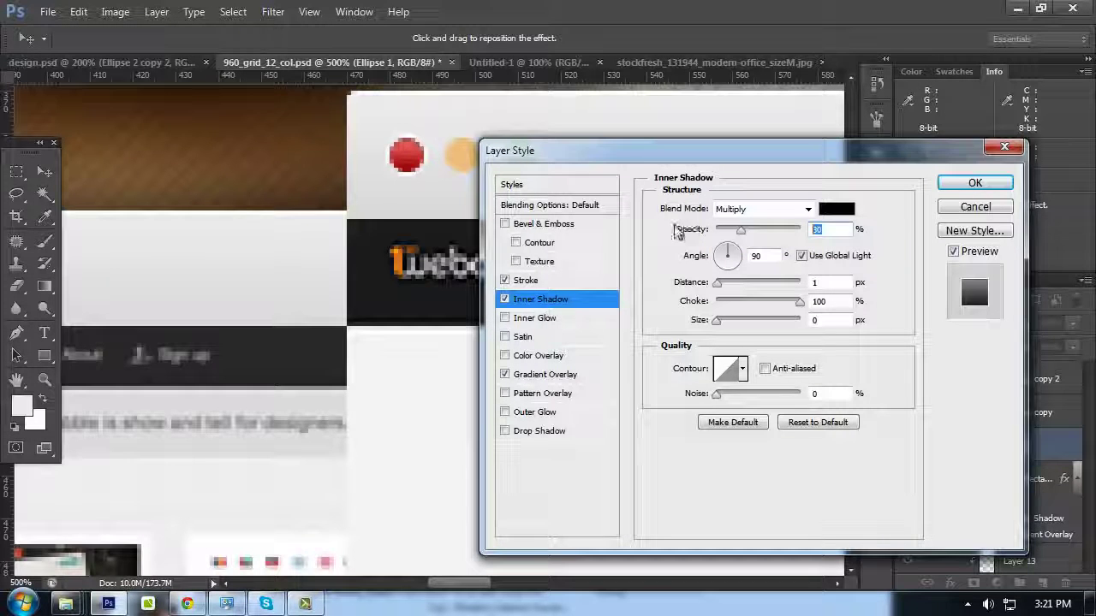
type("50")
key("Return")
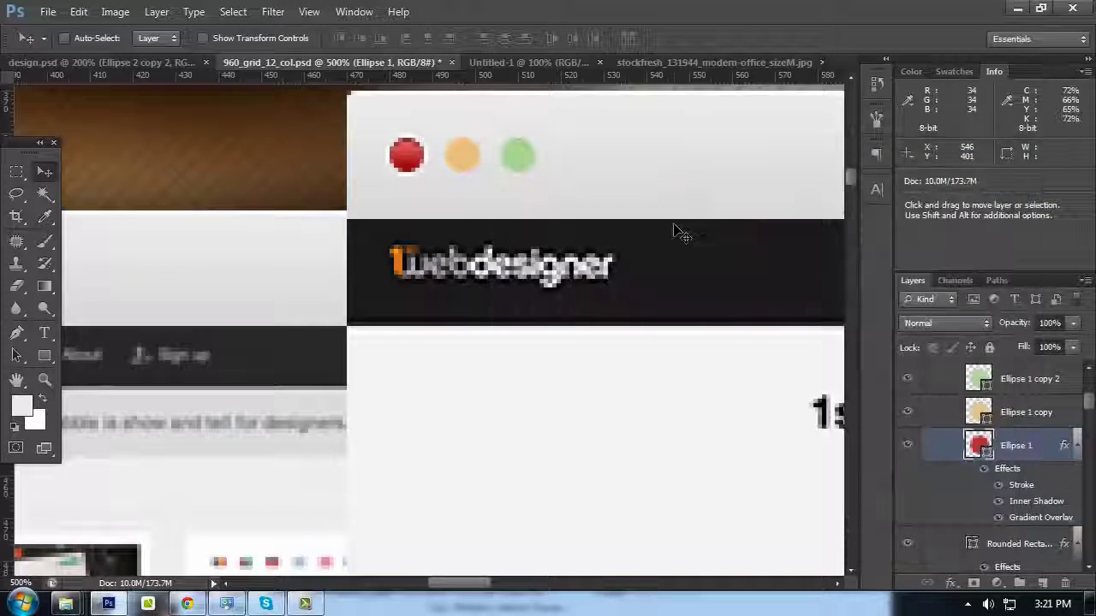
Examine the styled red circle beside the other window buttons at 100% and at 400% magnification
key("ctrl+minus")
key("ctrl+minus")
key("ctrl+minus")
key("ctrl+minus")
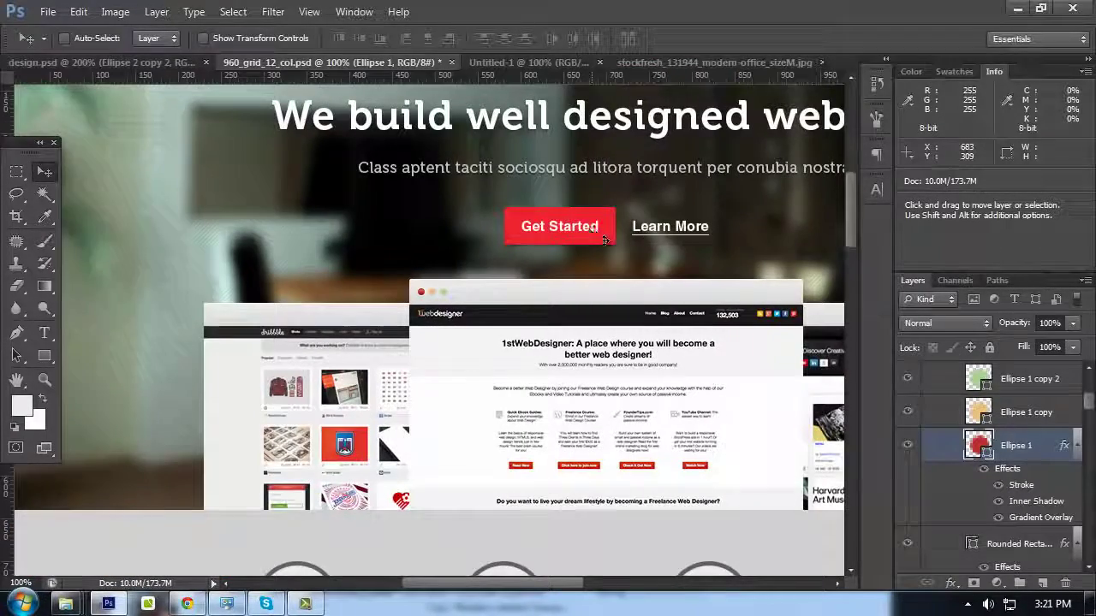
scroll(453, 283, "down", 3)
scroll(459, 286, "up", 2)
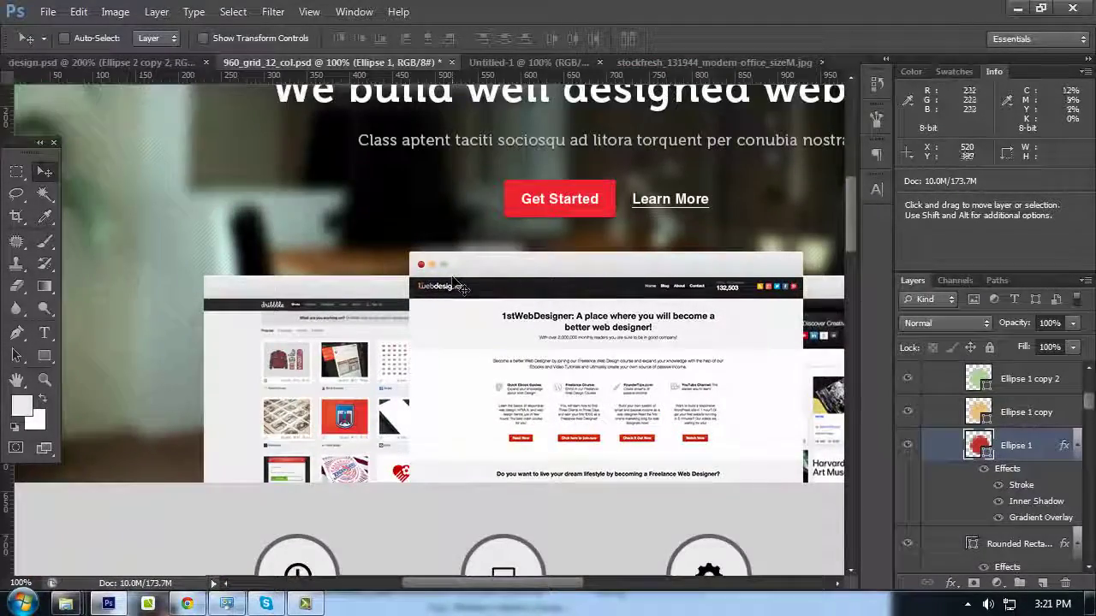
key("ctrl+plus")
key("ctrl+plus")
key("ctrl+plus")
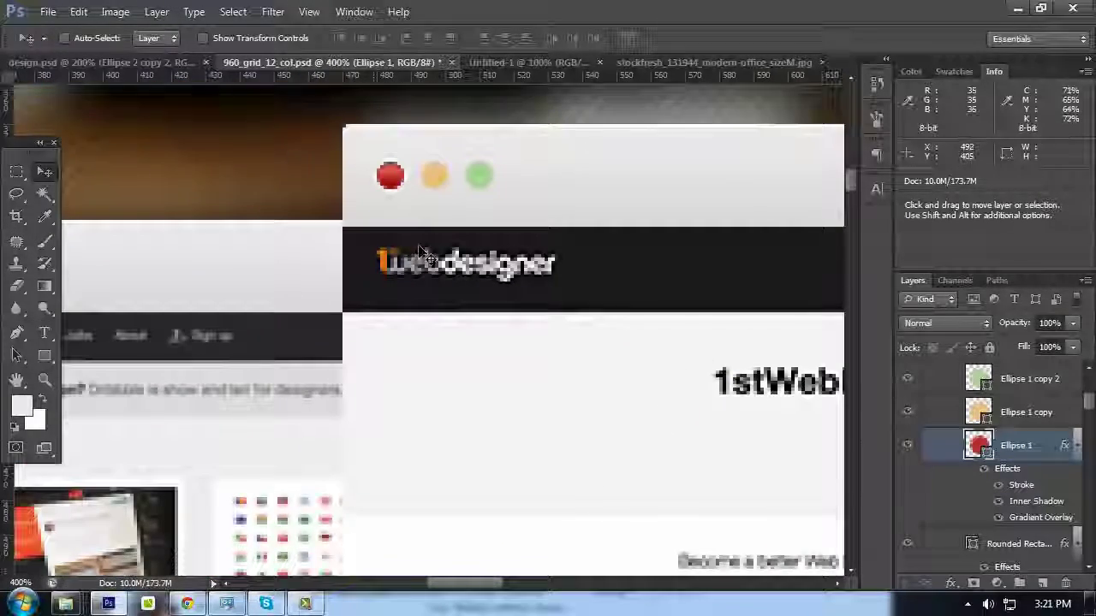
scroll(421, 257, "up", 1)
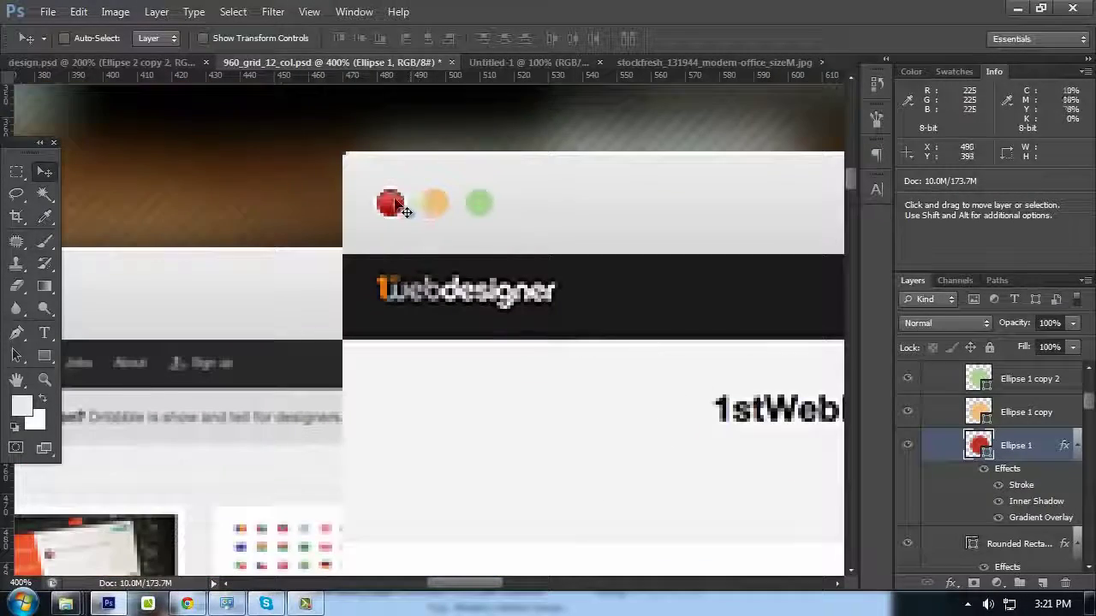
Replace the red circle's inner shadow with an inner glow of choke 100% and size 1 px
double_click(1017, 501)
left_click(505, 299)
left_click(524, 318)
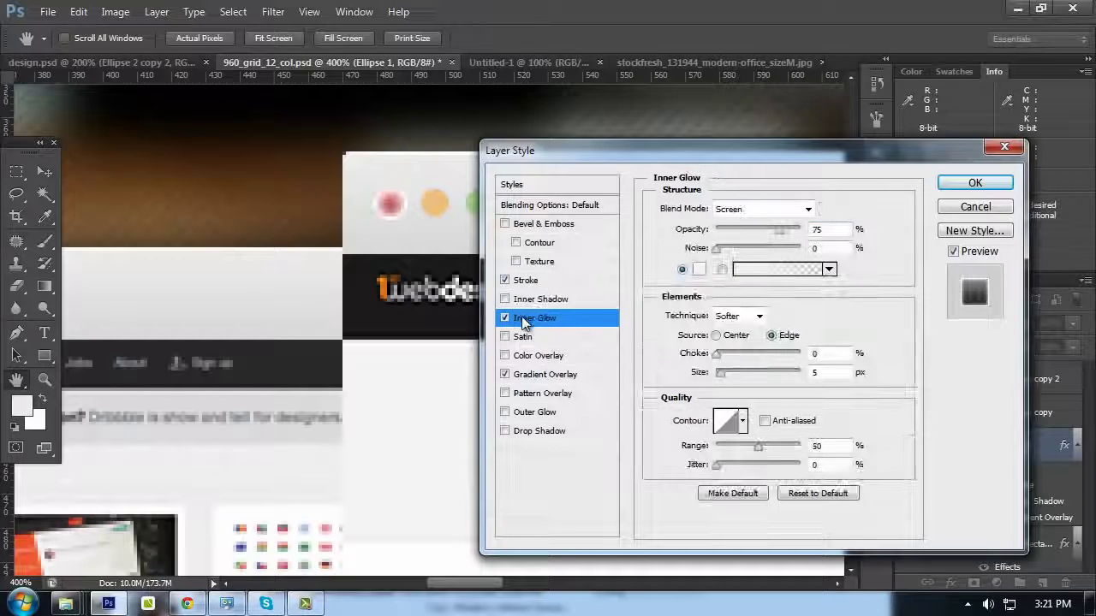
left_click_drag(719, 357, 855, 373)
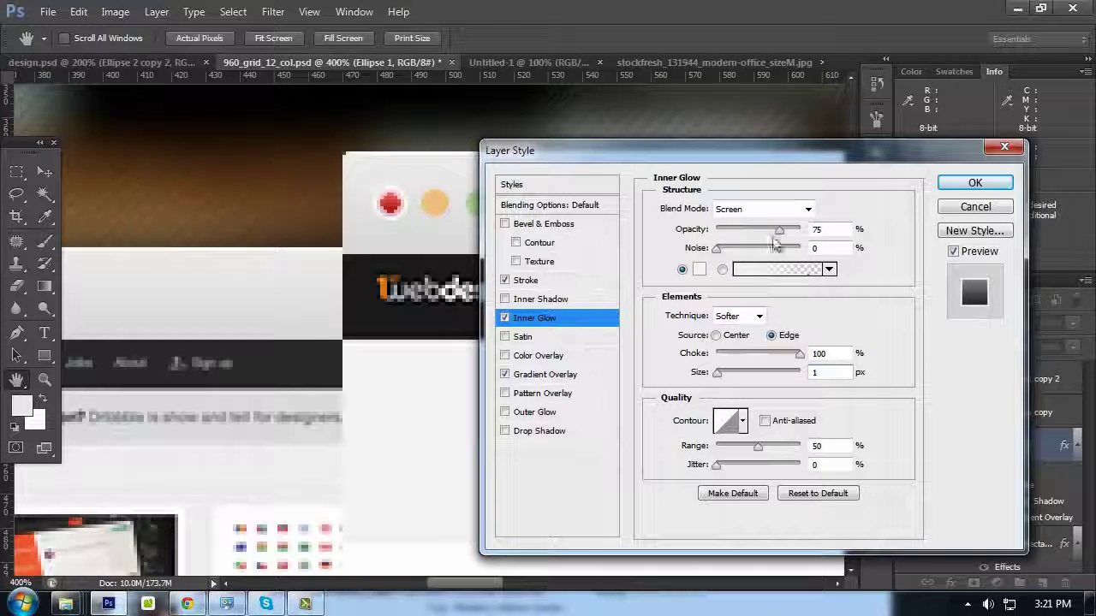
Set the inner glow to black (000000) with the Multiply blend mode and 20% opacity
left_click(763, 209)
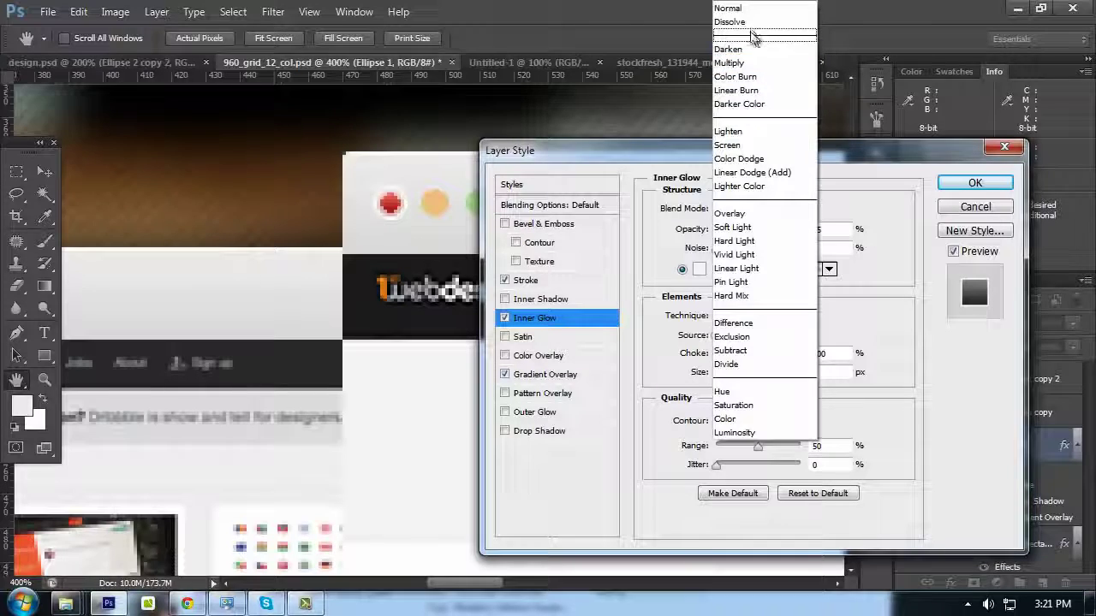
left_click(730, 62)
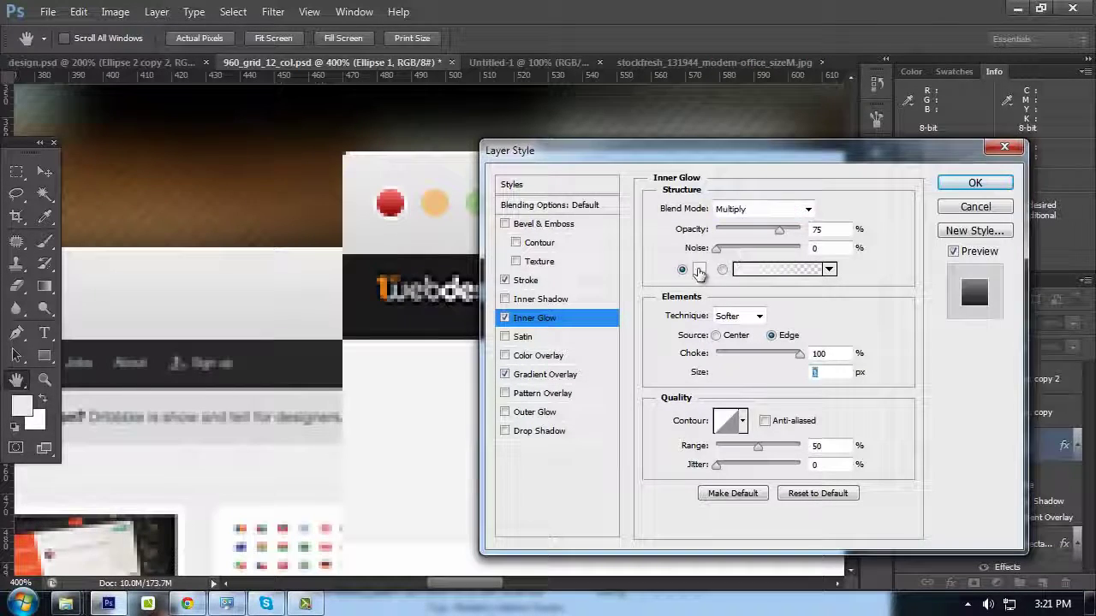
left_click(699, 270)
left_click_drag(620, 402, 455, 502)
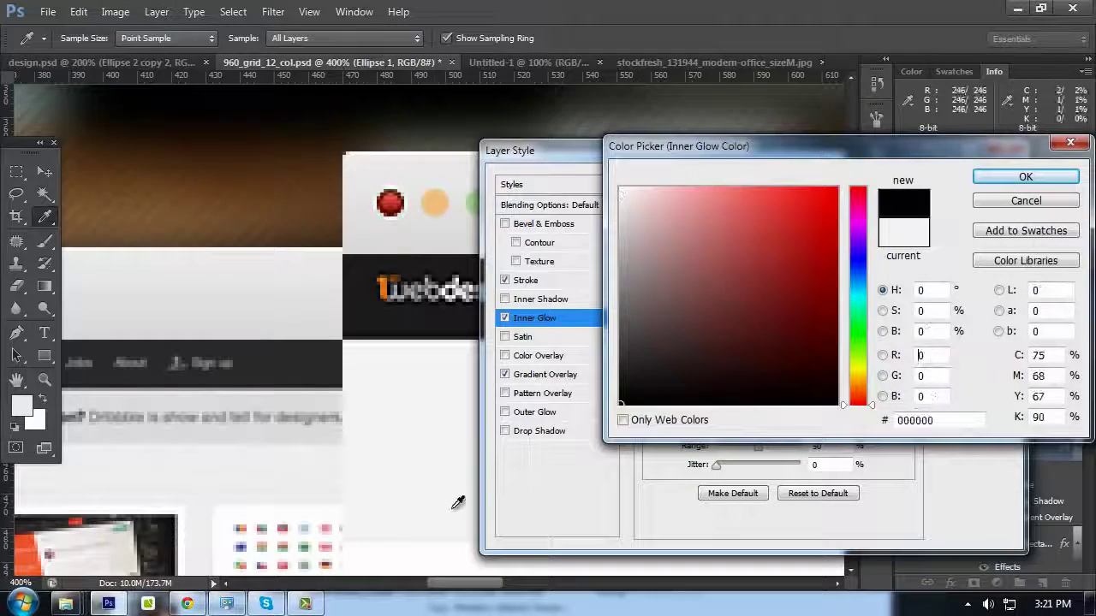
left_click(1002, 178)
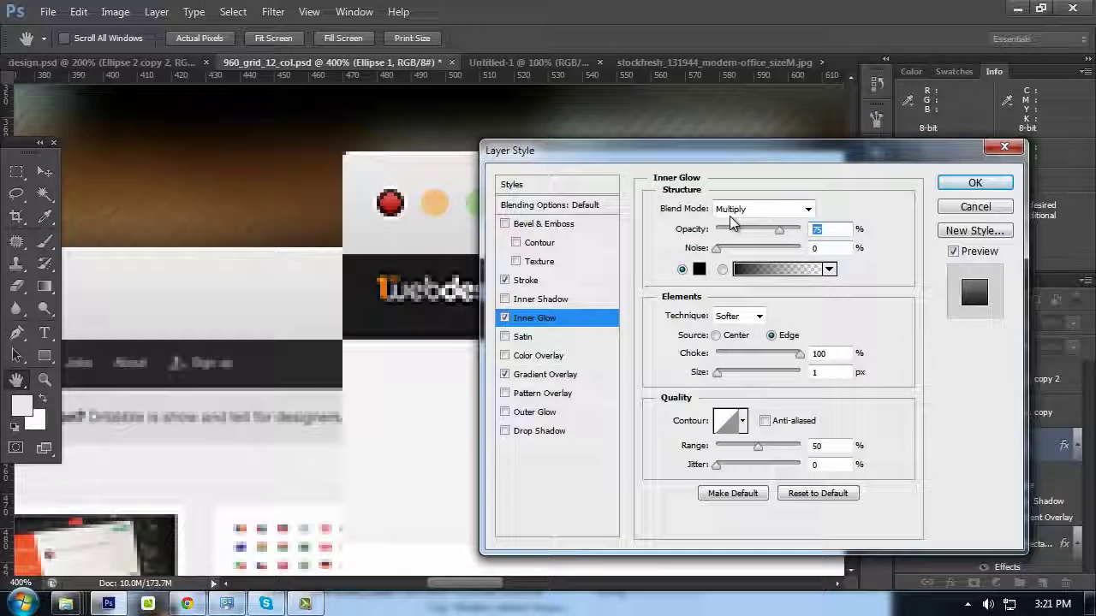
type("20")
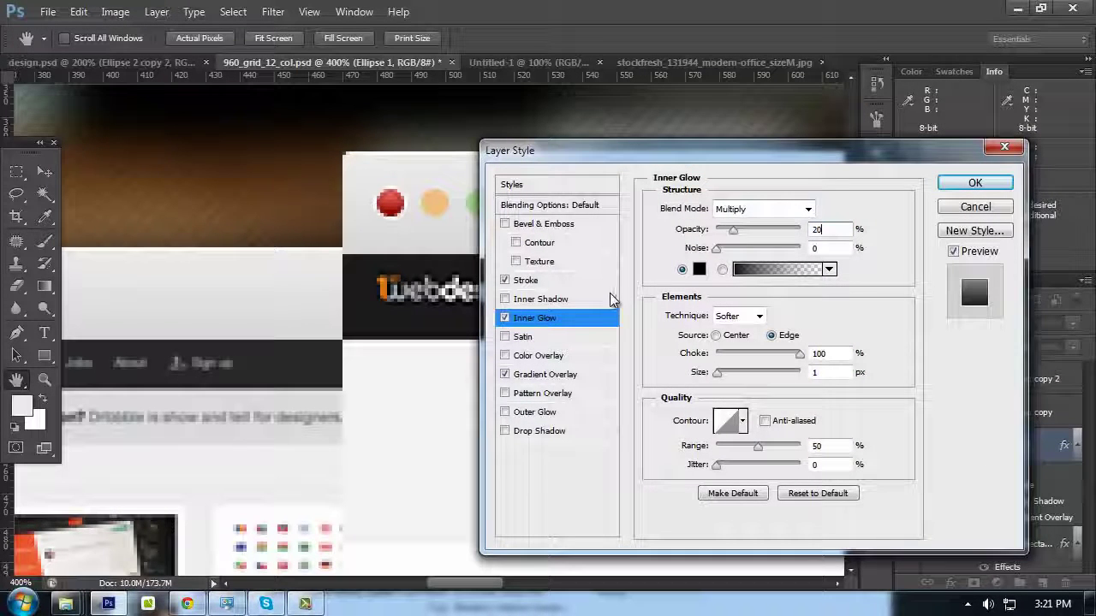
Compare the red circle with and without the inner glow, then enable both the inner shadow and the inner glow
left_click(505, 318)
left_click(504, 317)
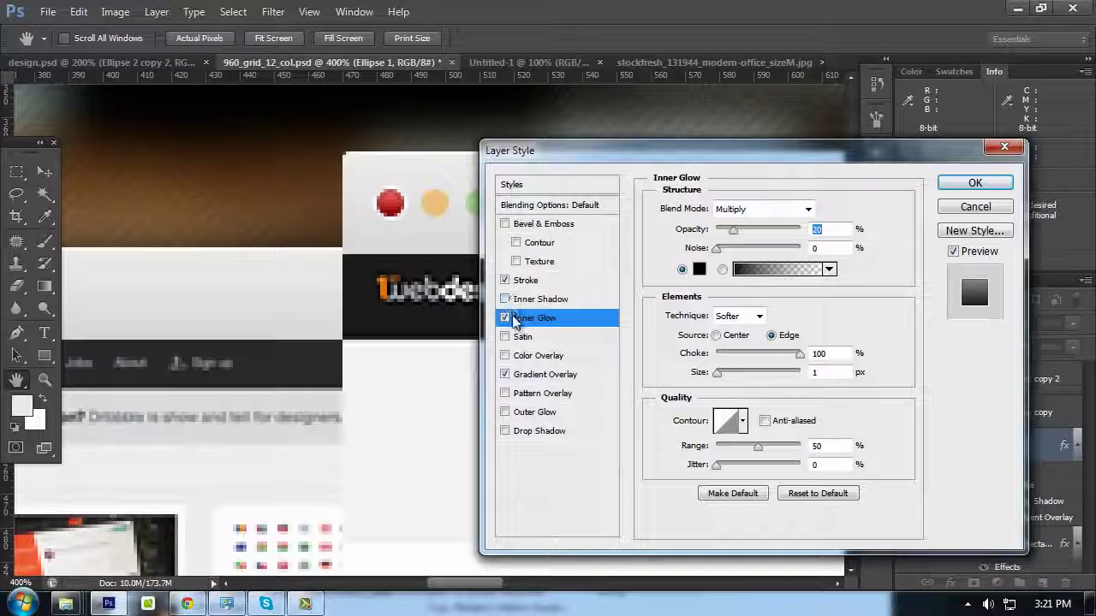
left_click(505, 318)
left_click(505, 299)
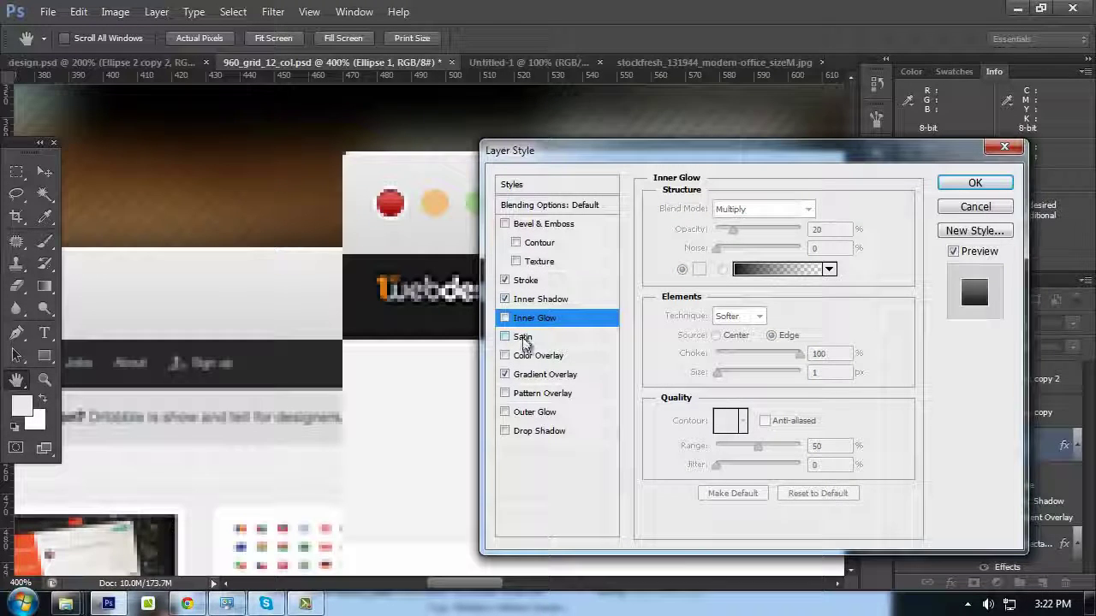
left_click(505, 317)
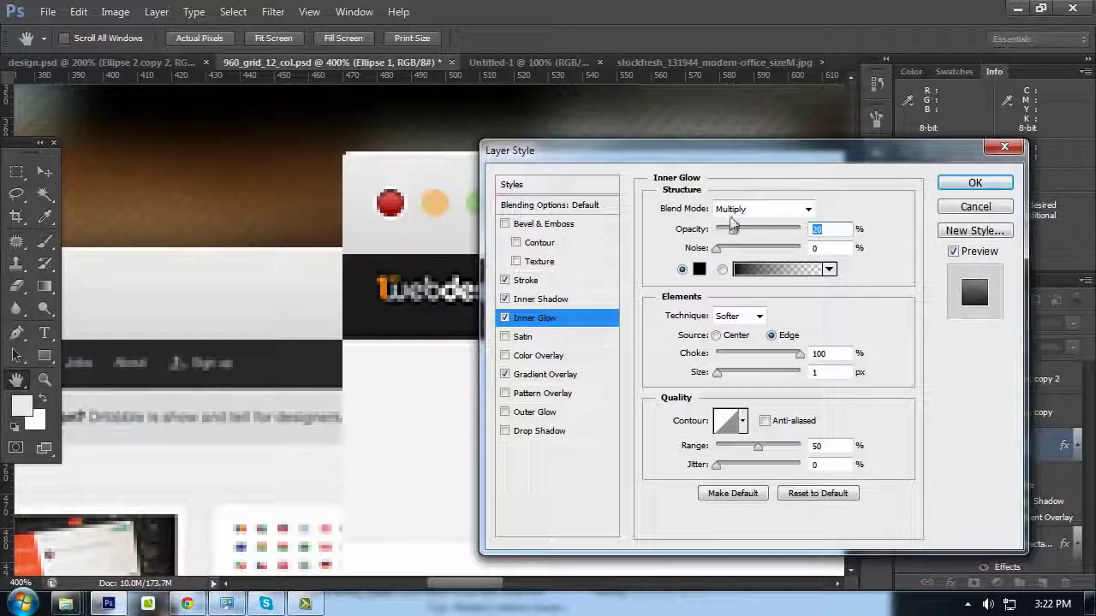
Change the red circle's inner glow to white (ffffff) with the Screen blend mode at 20% opacity
left_click(700, 270)
left_click(621, 189)
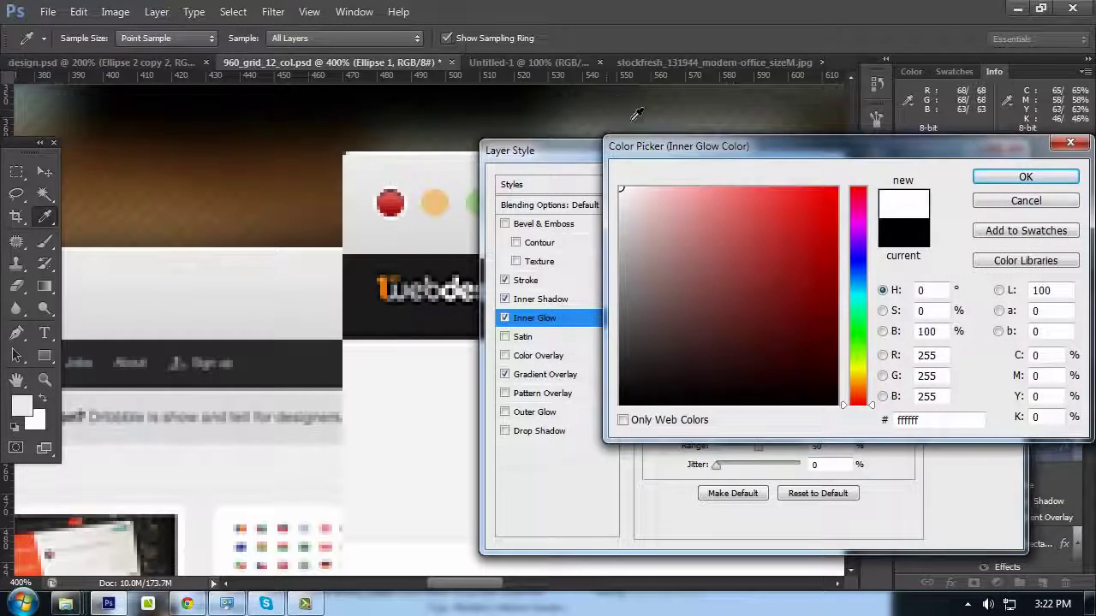
left_click(1026, 180)
left_click(774, 210)
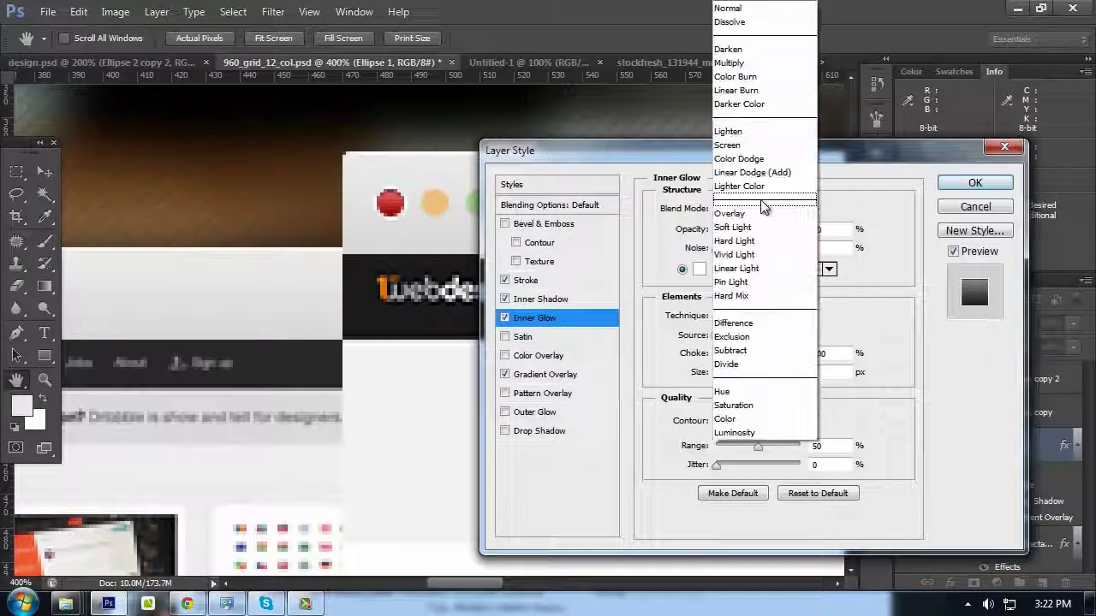
left_click(738, 145)
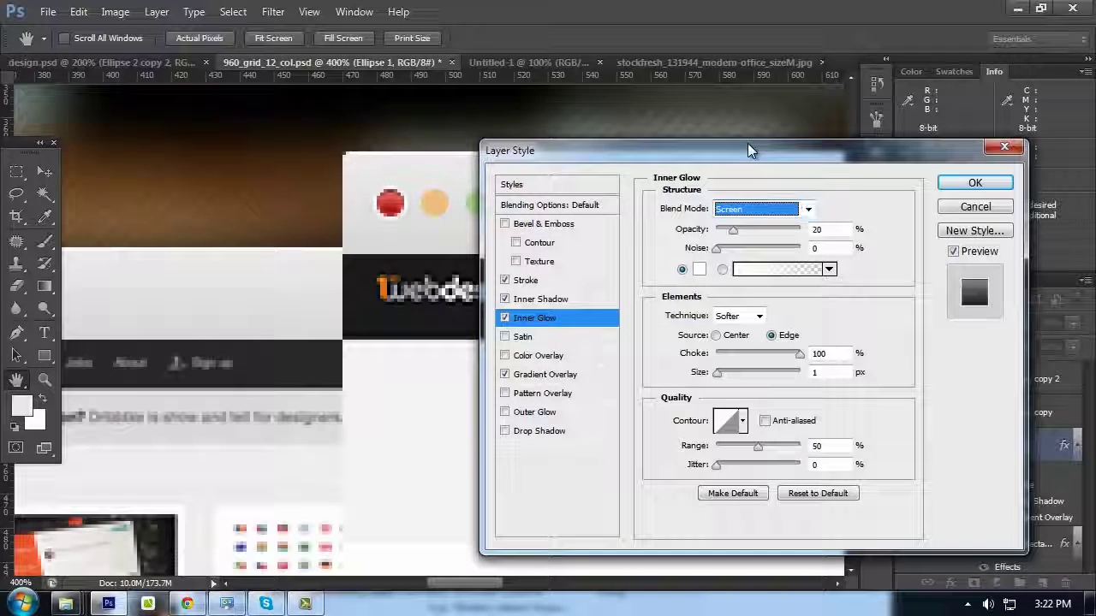
left_click_drag(747, 229, 685, 242)
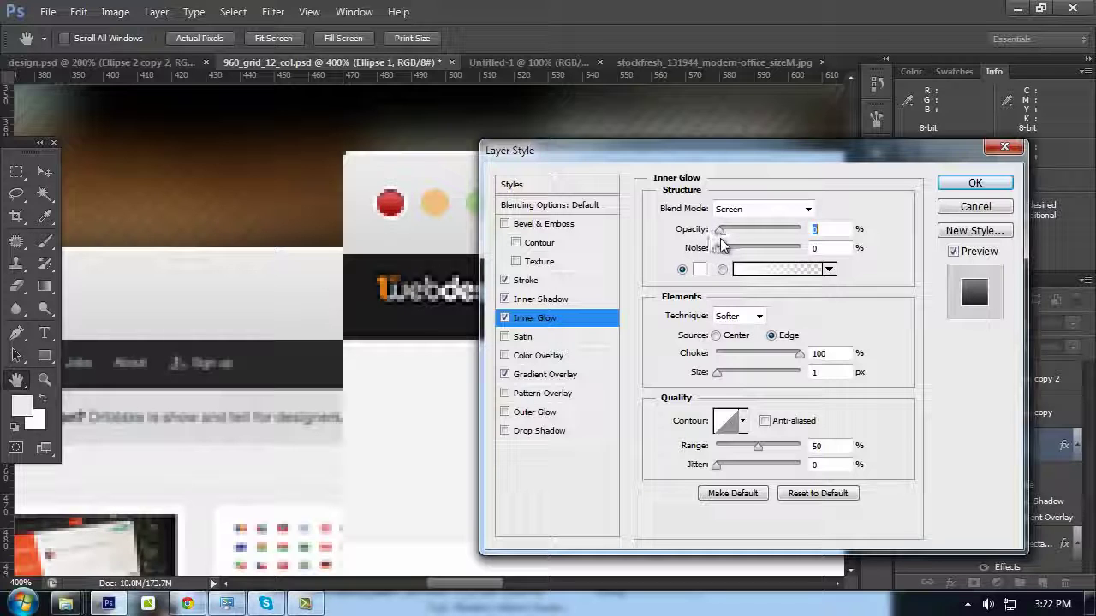
left_click_drag(722, 244, 732, 247)
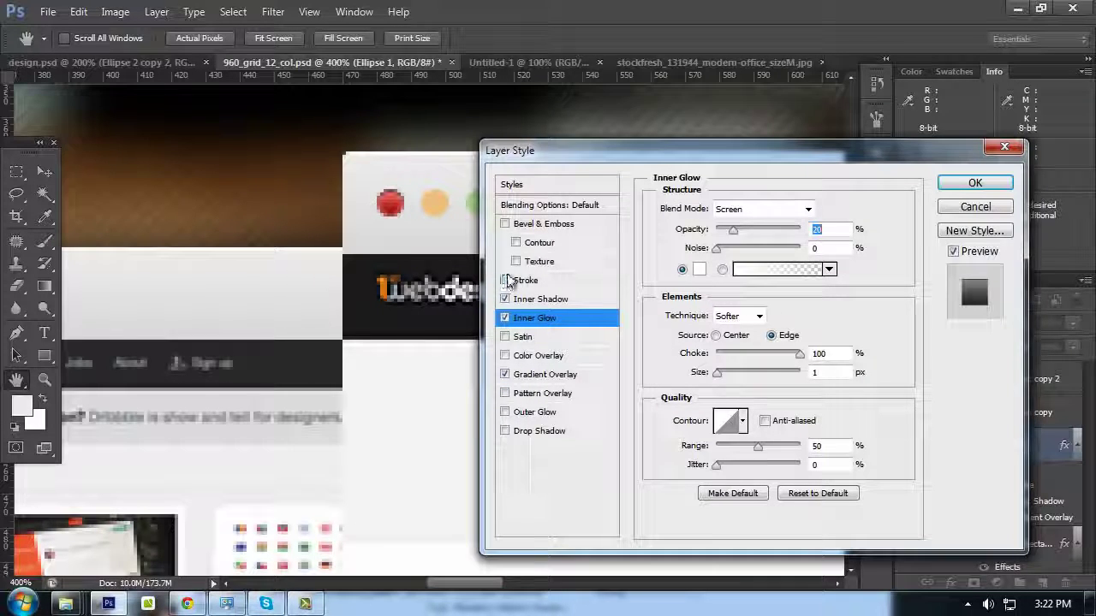
Replace the red circle's stroke with a drop shadow of distance 1 px and size 0 px
left_click(531, 429)
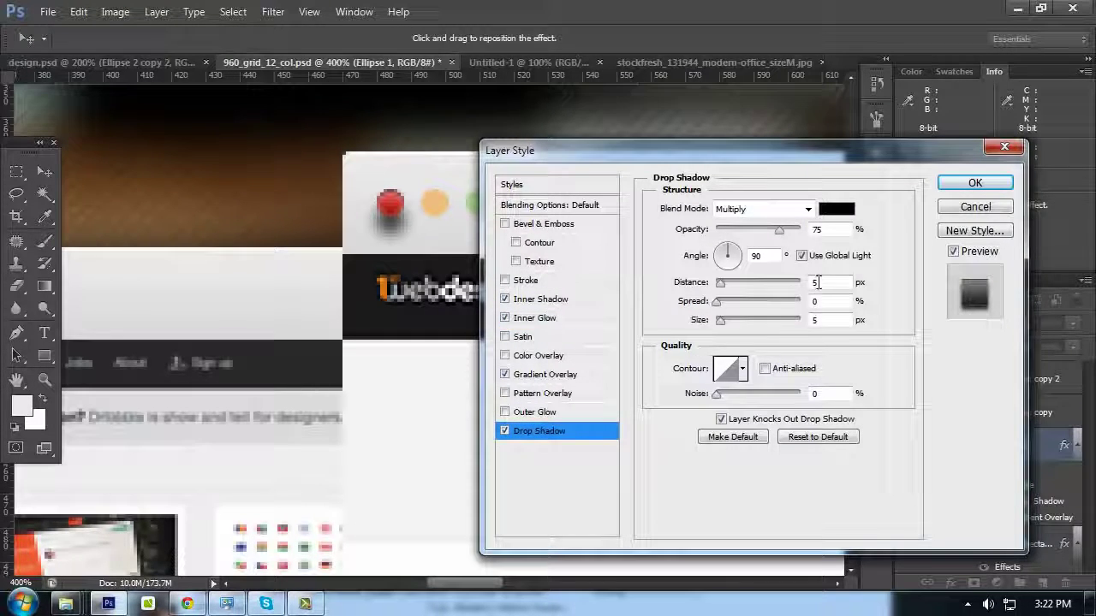
left_click_drag(819, 282, 777, 292)
type("1")
left_click_drag(825, 321, 758, 322)
type(".0")
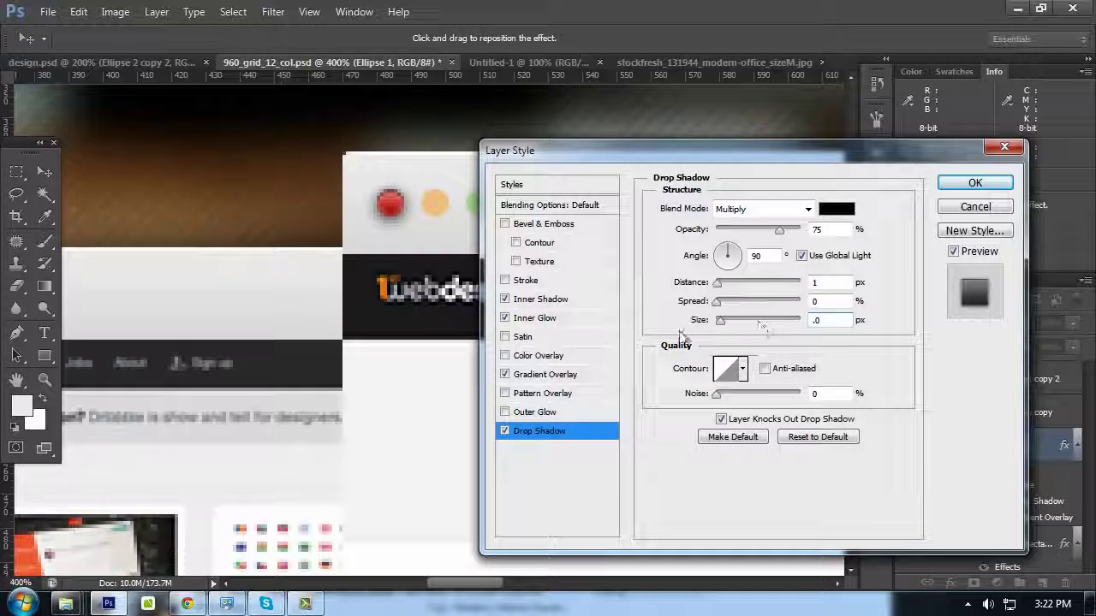
left_click_drag(825, 322, 722, 322)
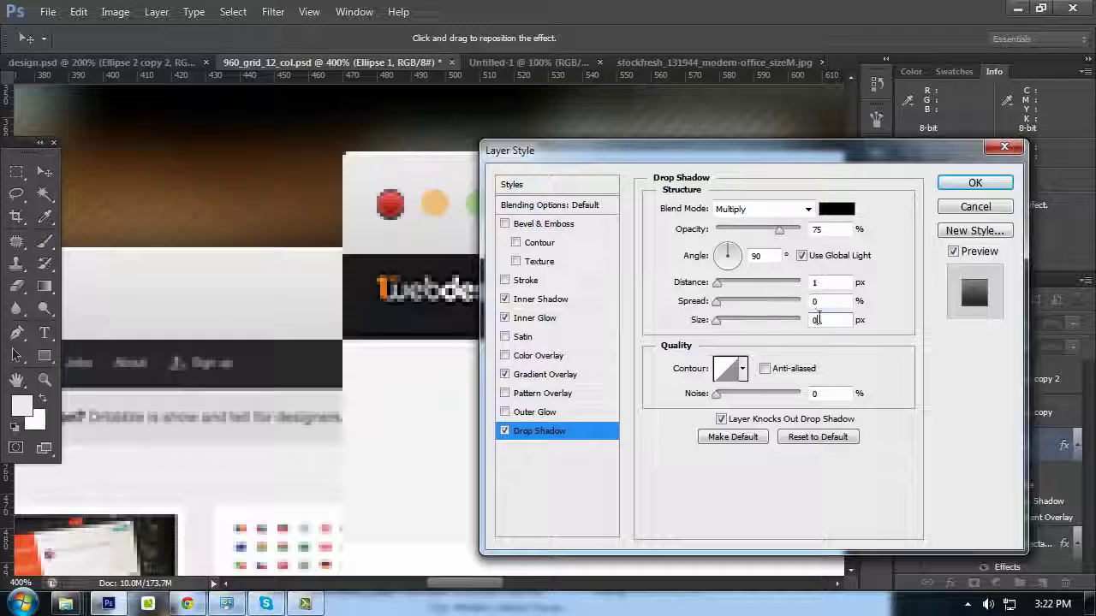
Make the drop shadow white (ffffff) with the Normal blend mode and 100% opacity
left_click(808, 209)
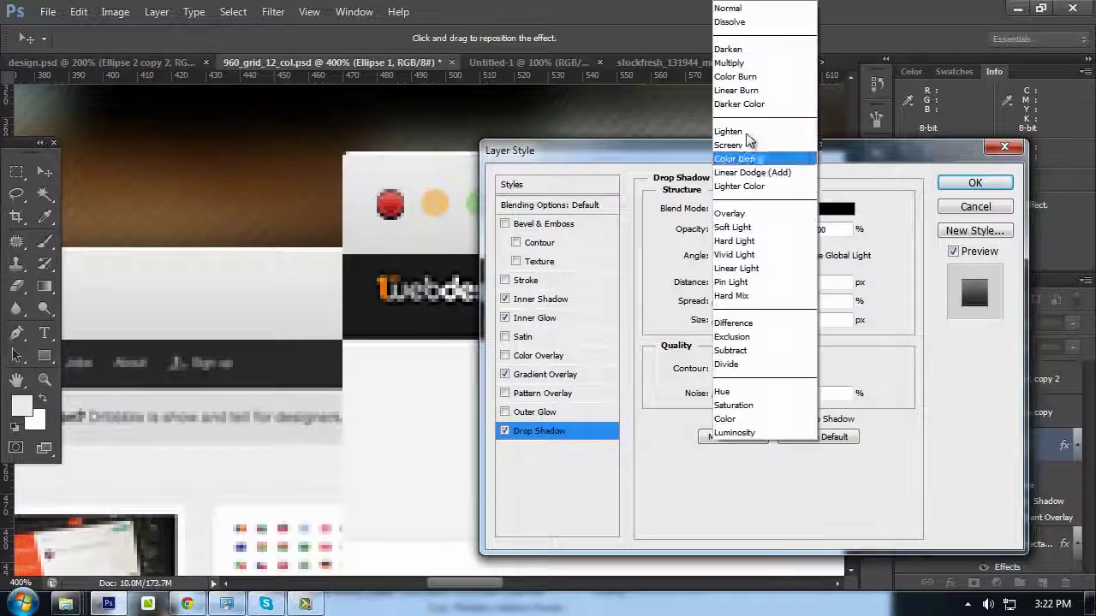
left_click(754, 8)
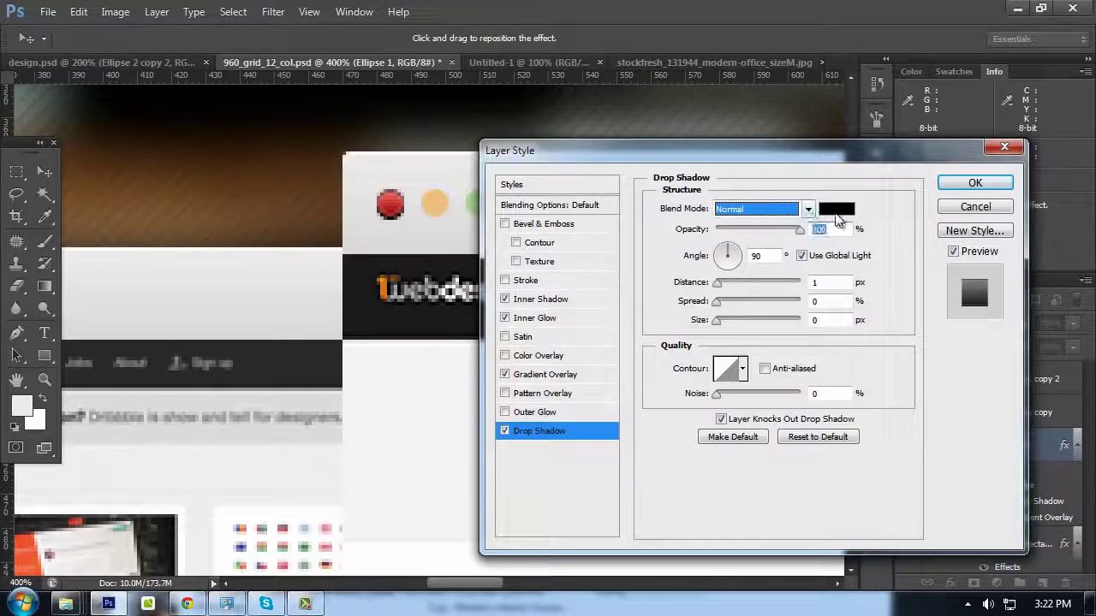
left_click(837, 209)
left_click(621, 188)
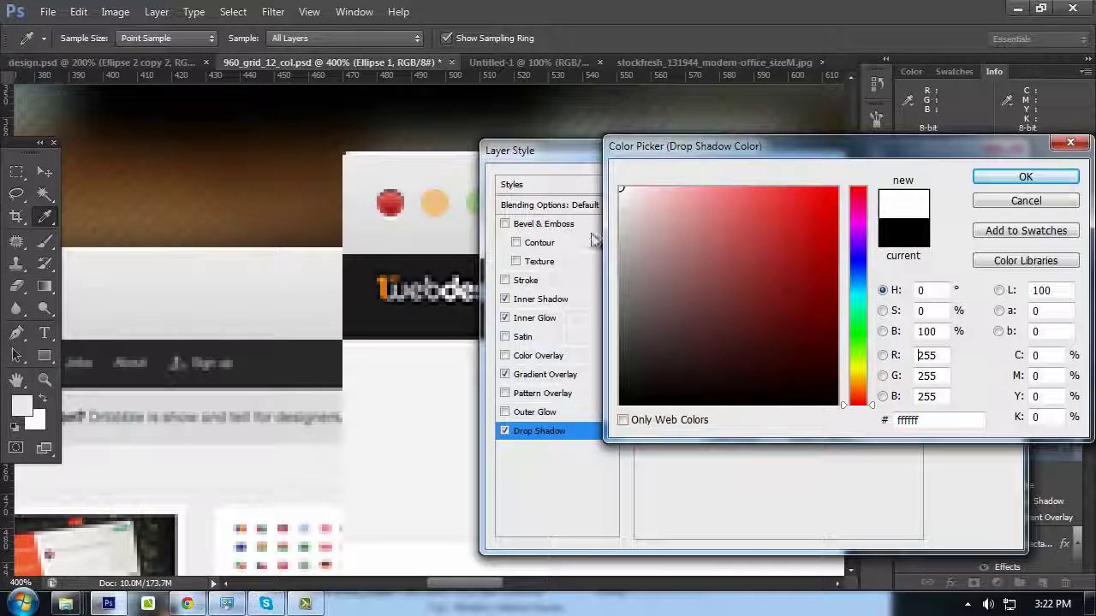
left_click(997, 177)
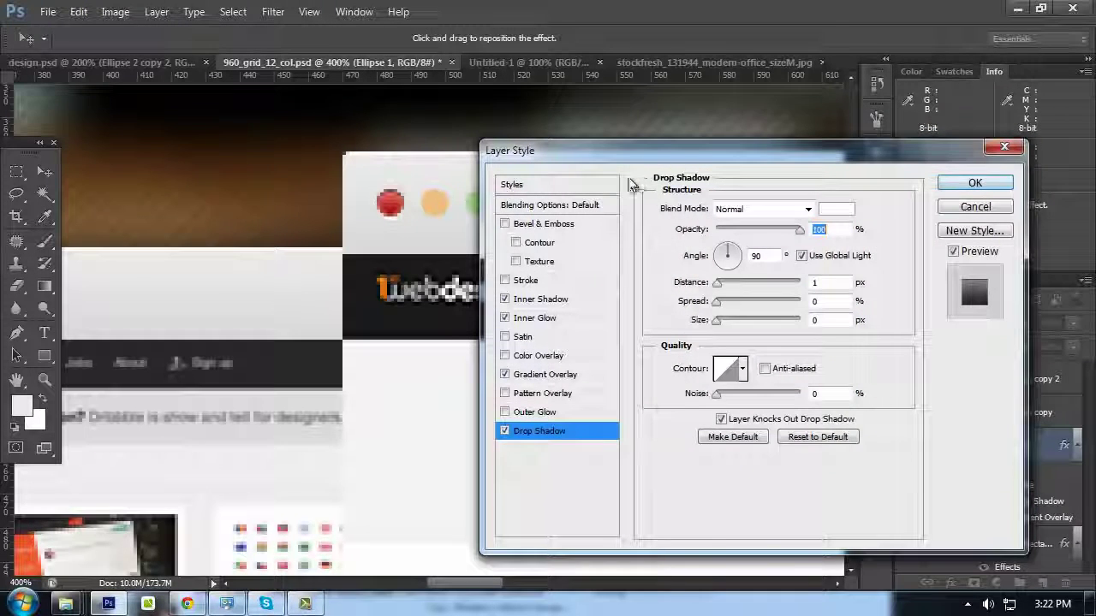
Try the red circle's inner shadow at 60%, 20% and 30% opacity
left_click(541, 299)
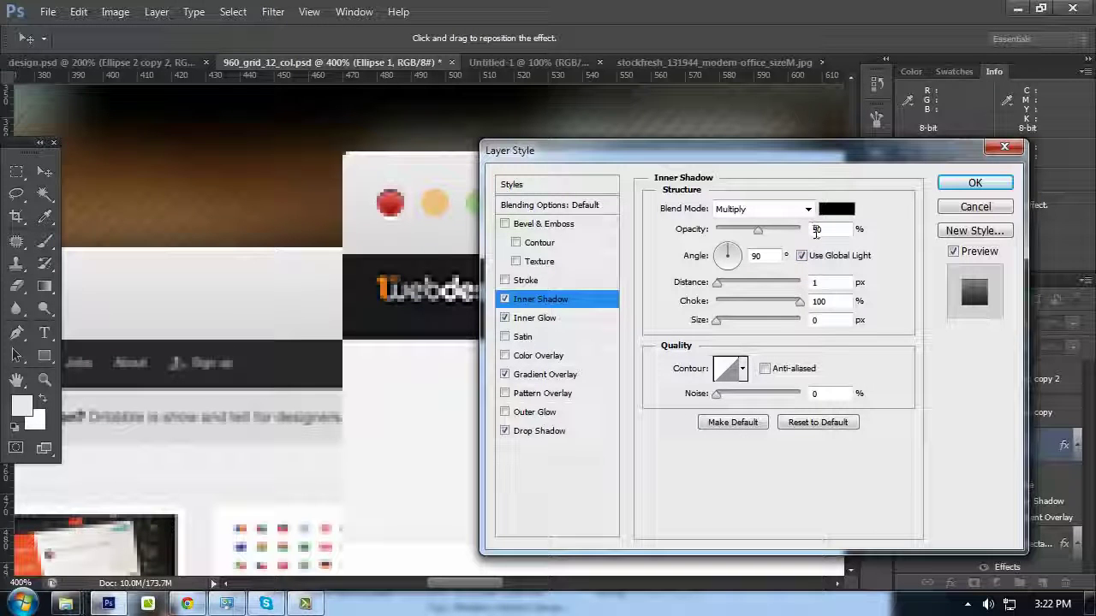
left_click(816, 229)
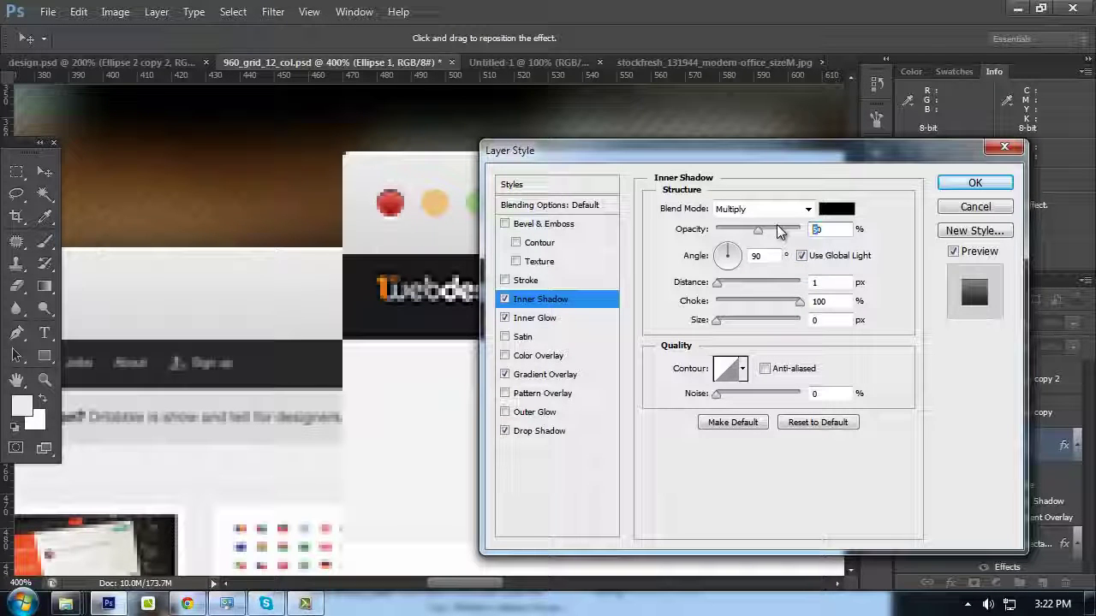
type("6")
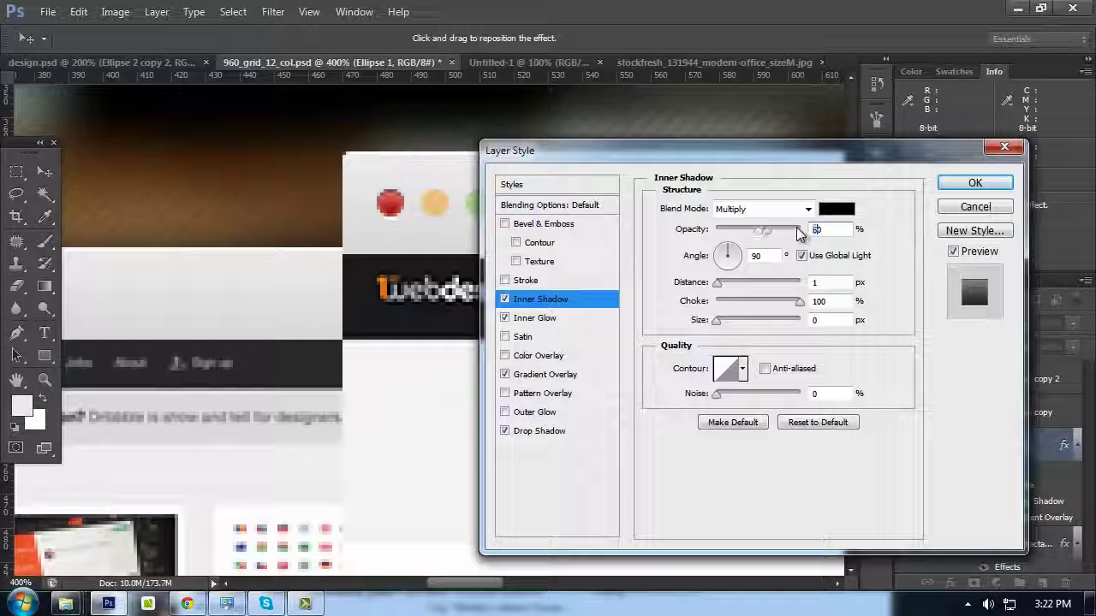
key("ctrl+minus")
key("ctrl+minus")
key("ctrl+minus")
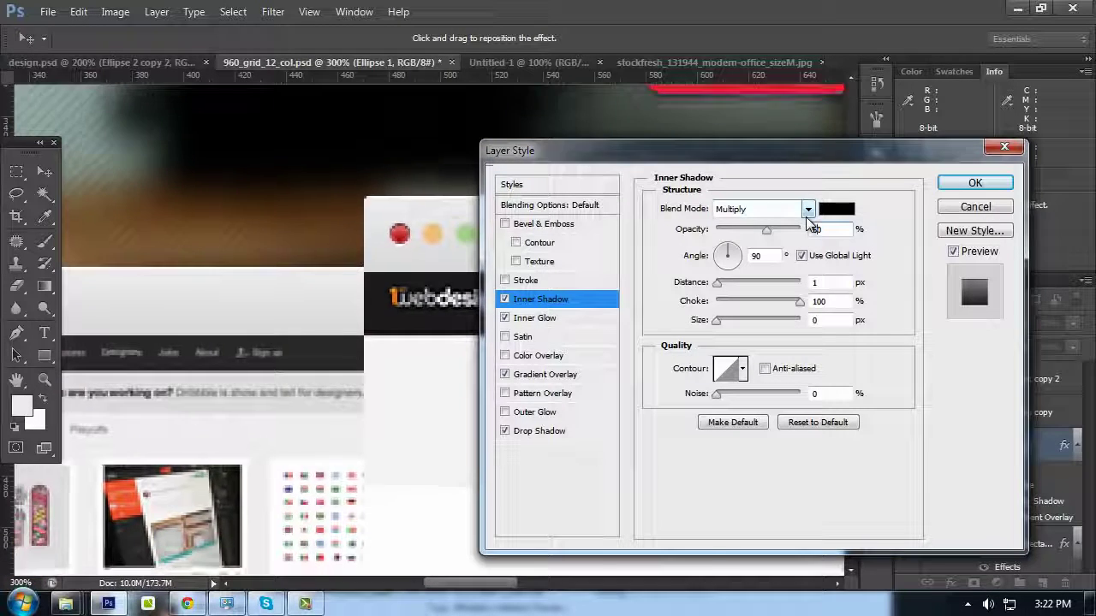
key("ctrl+minus")
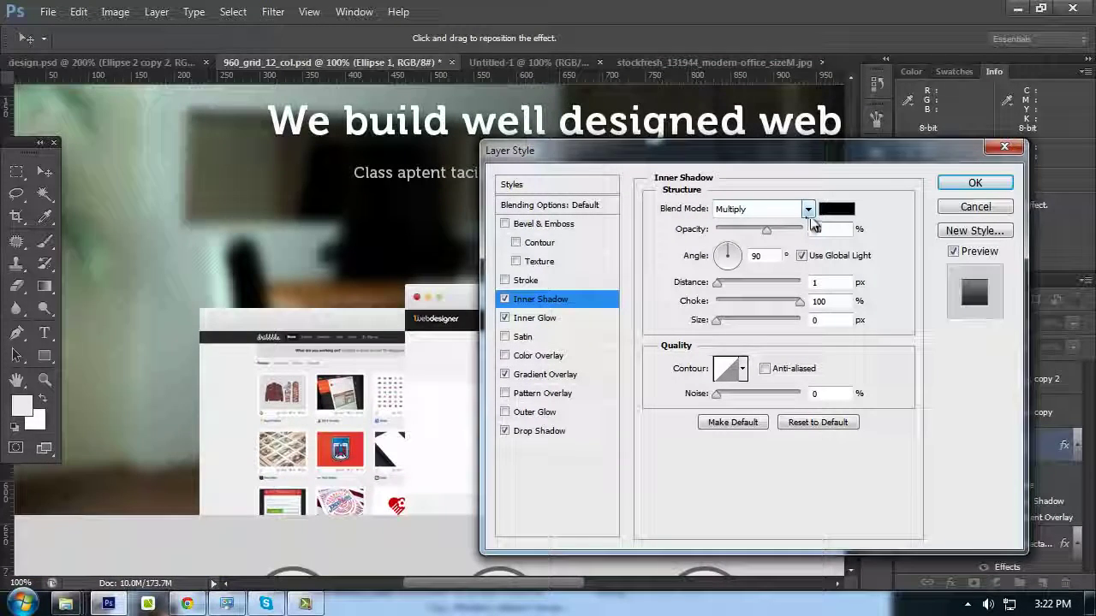
left_click_drag(818, 229, 780, 232)
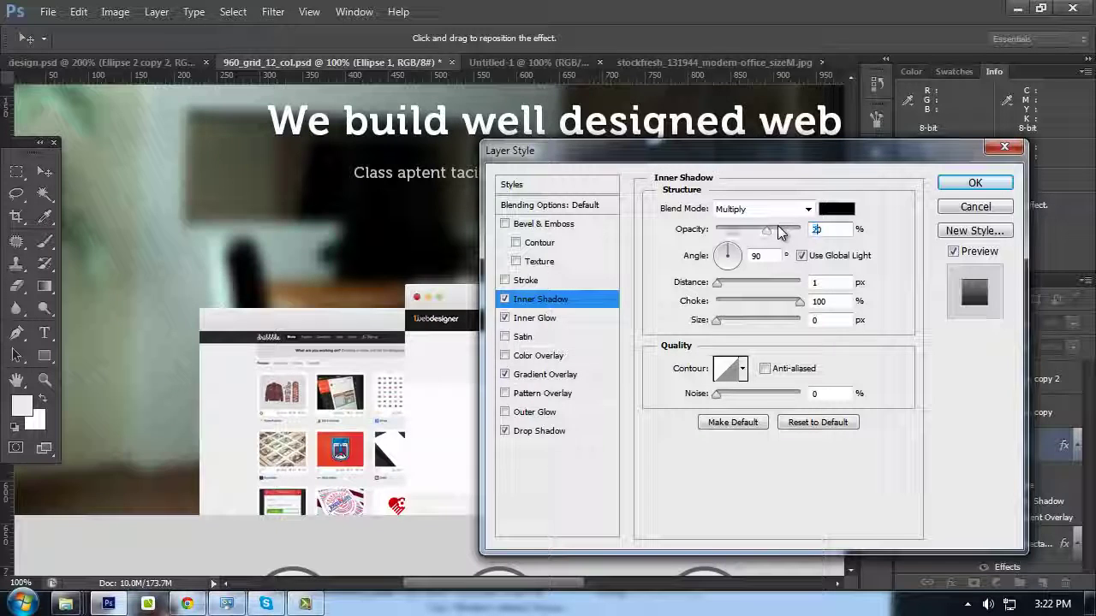
type("2")
key("ctrl+plus")
key("ctrl+plus")
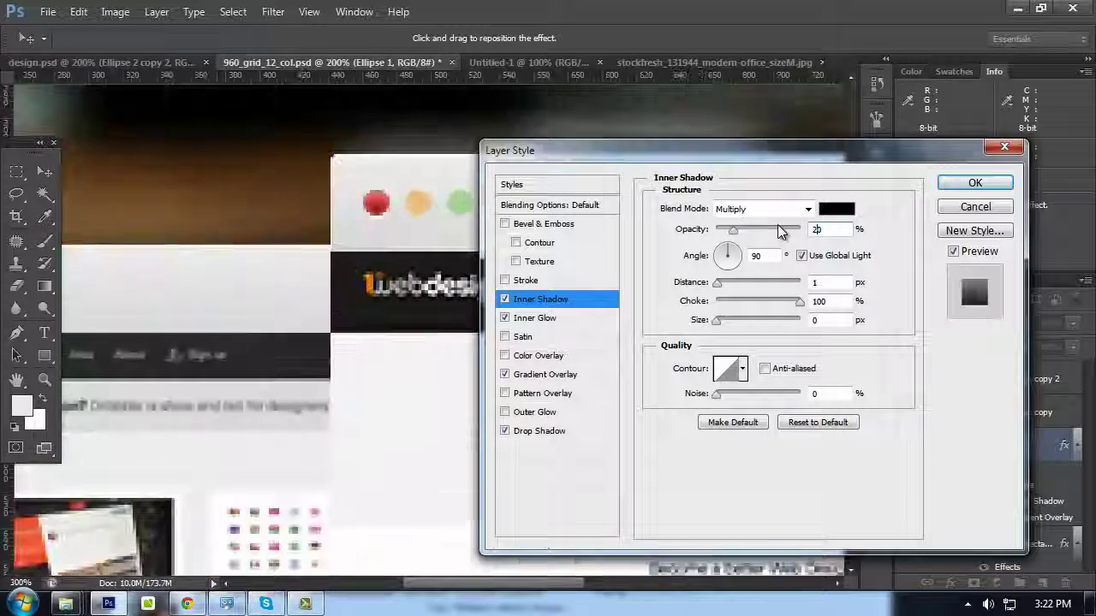
key("shift+Up")
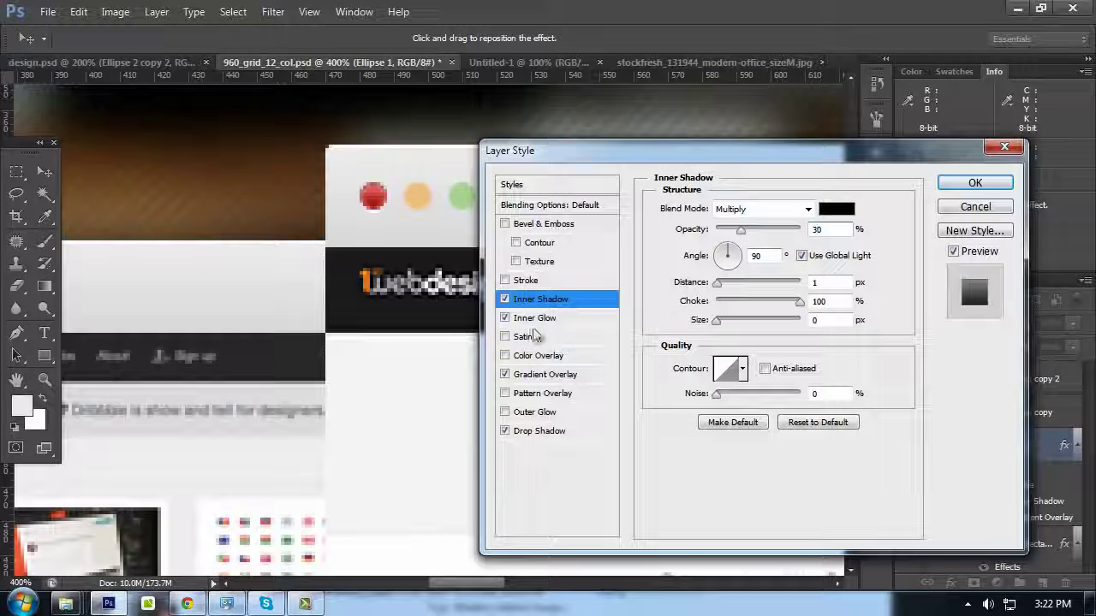
Turn off the red circle's inner glow, set its inner shadow opacity to 40% and apply the layer style
left_click(506, 318)
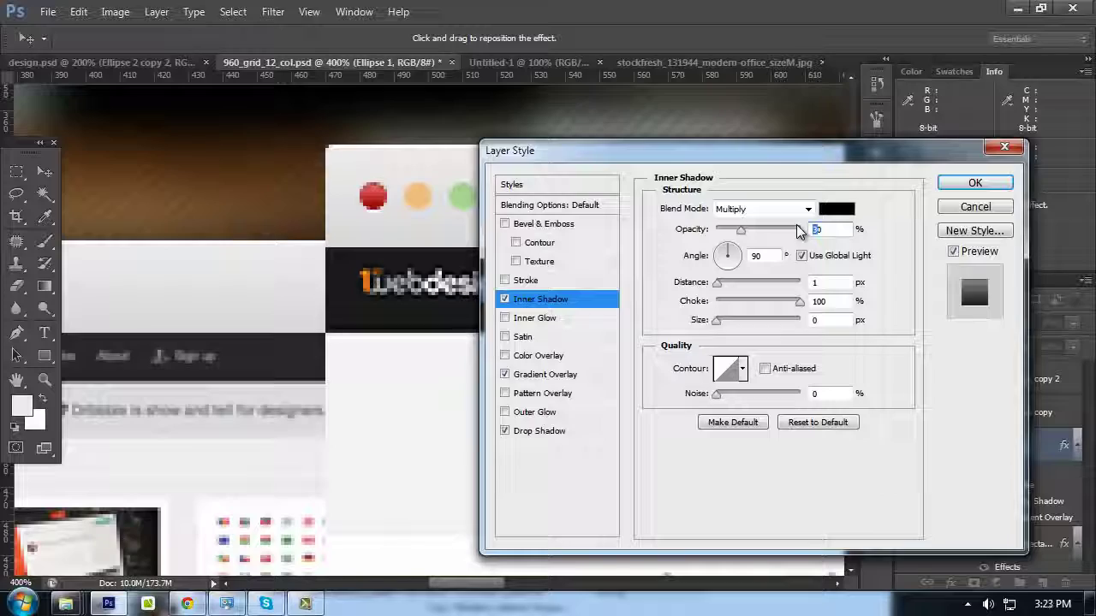
type("40")
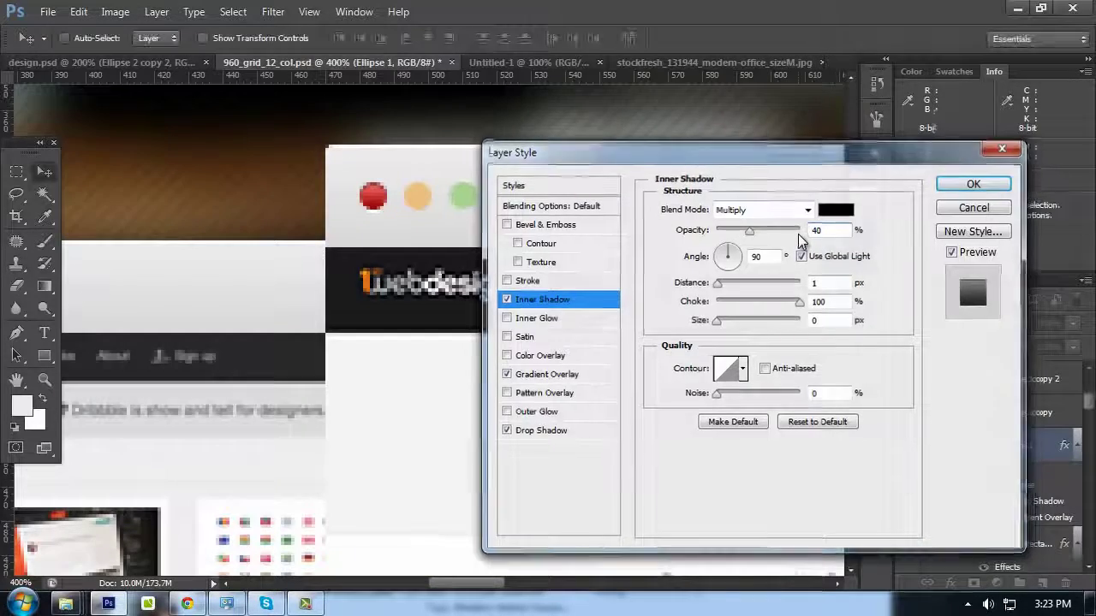
key("Return")
key("ctrl+minus")
key("ctrl+minus")
key("ctrl+minus")
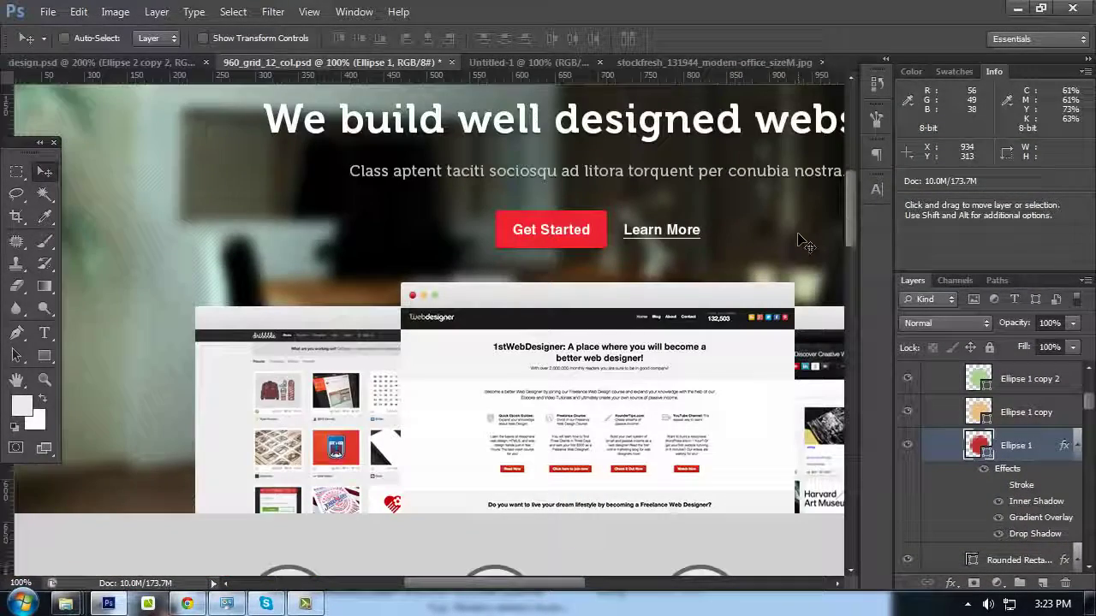
scroll(637, 300, "down", 1)
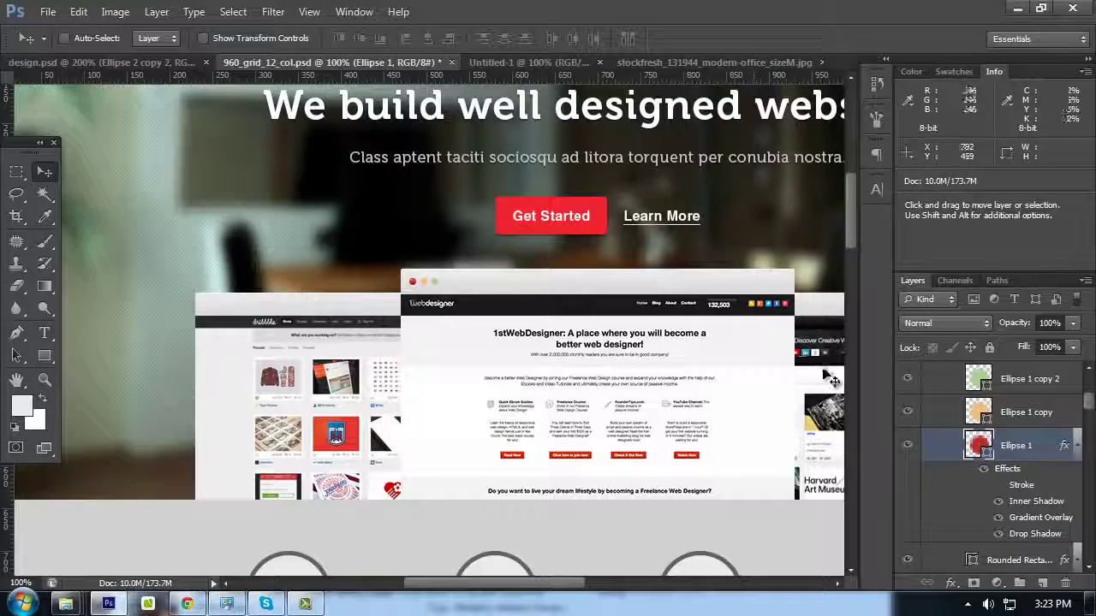
Copy the red circle's layer style to the orange and green circles beside it
key("ctrl+plus")
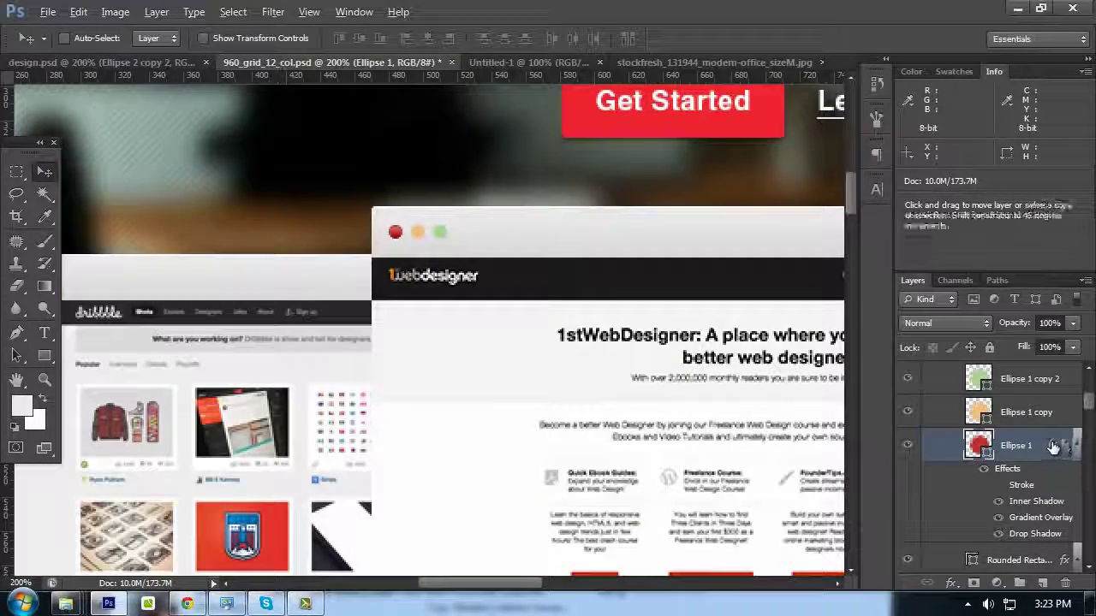
left_click_drag(1066, 447, 1065, 379)
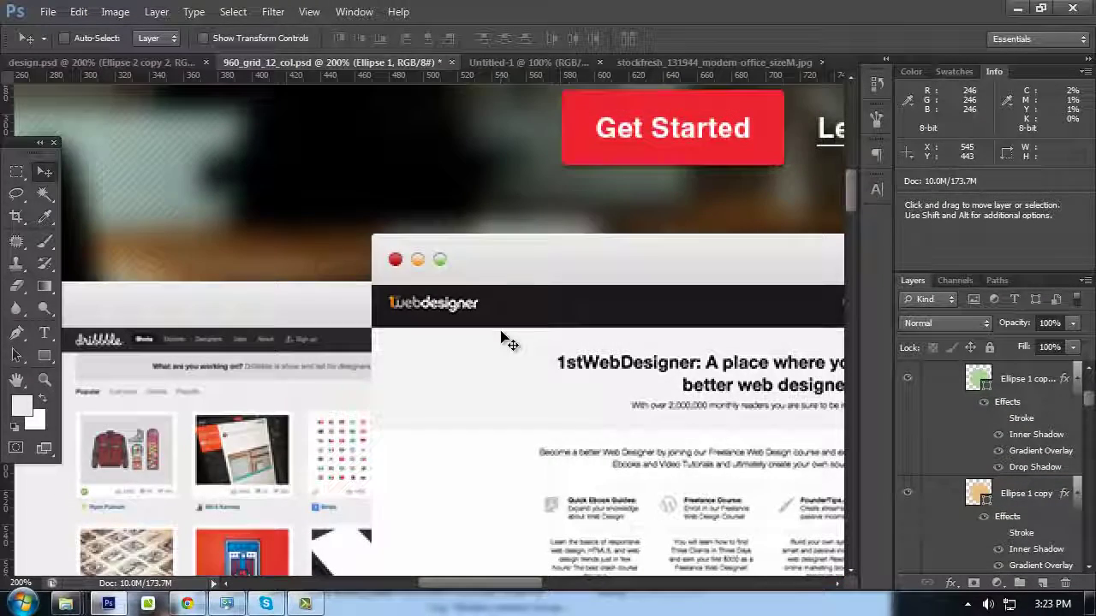
key("ctrl+minus")
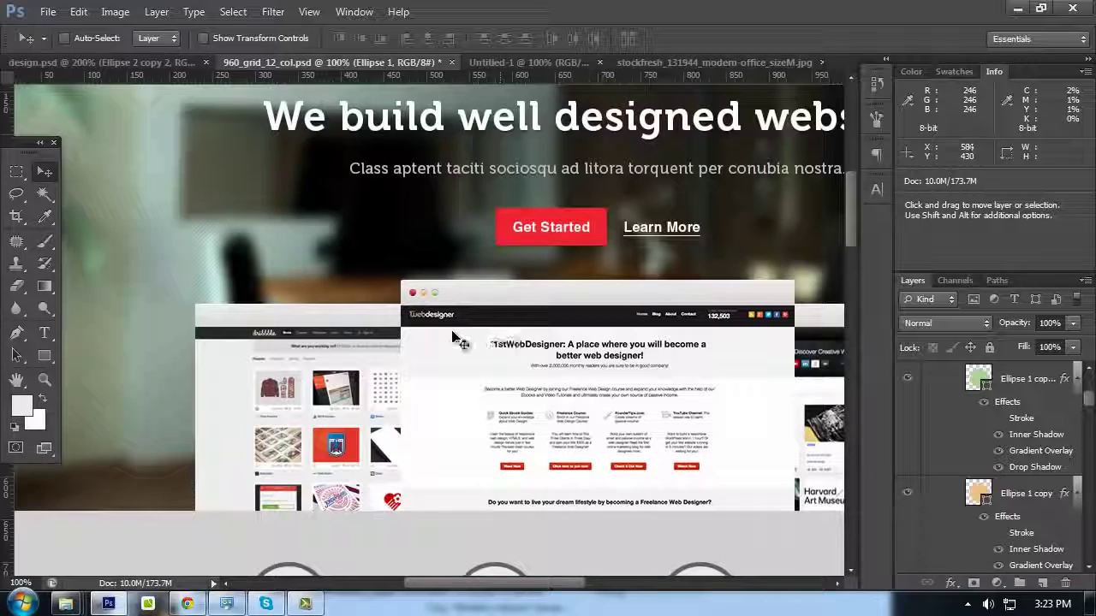
scroll(452, 336, "down", 2)
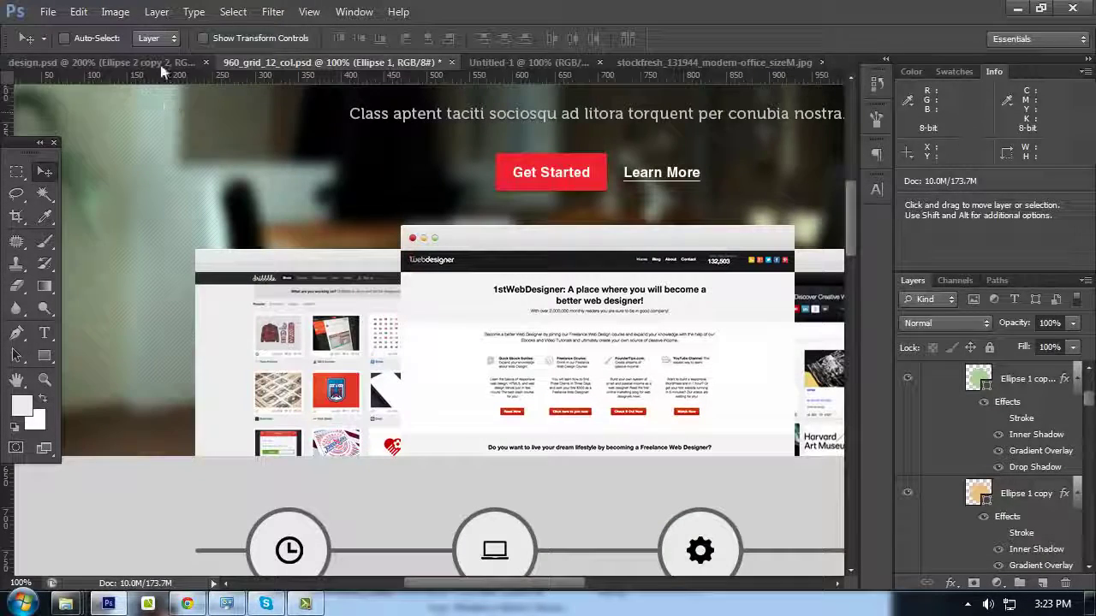
Compare the three window buttons with those in design.psd and review the red circle's inner shadow settings
left_click(162, 71)
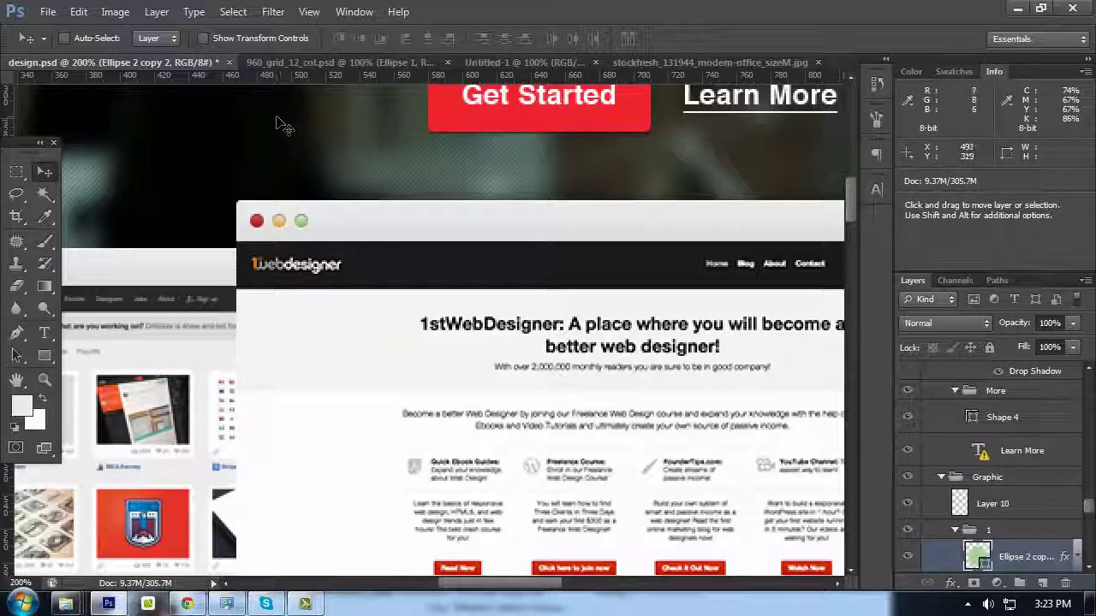
left_click(321, 64)
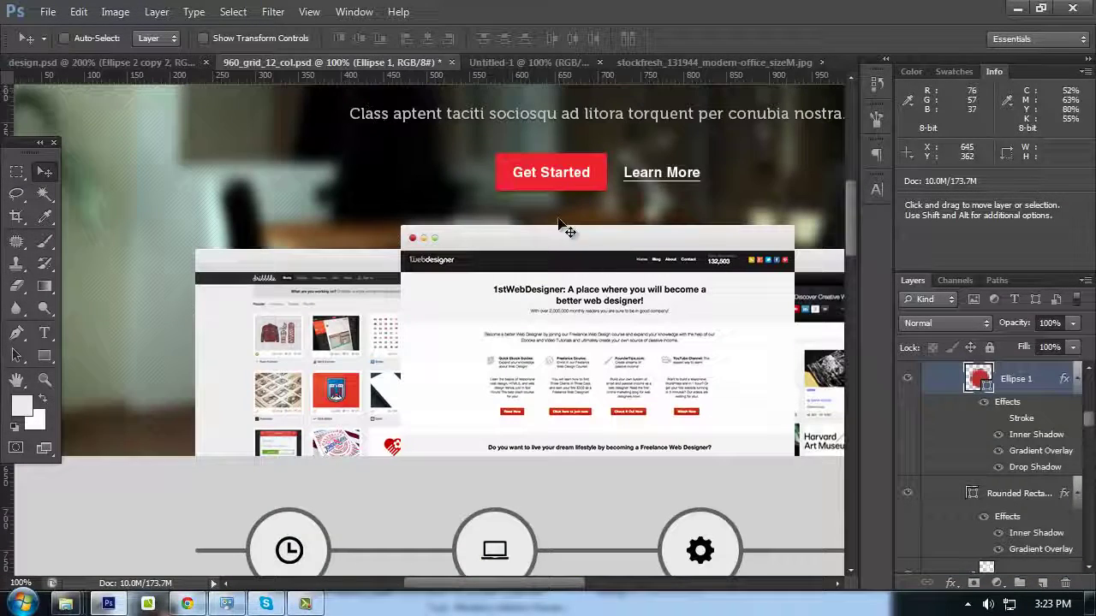
key("ctrl+plus")
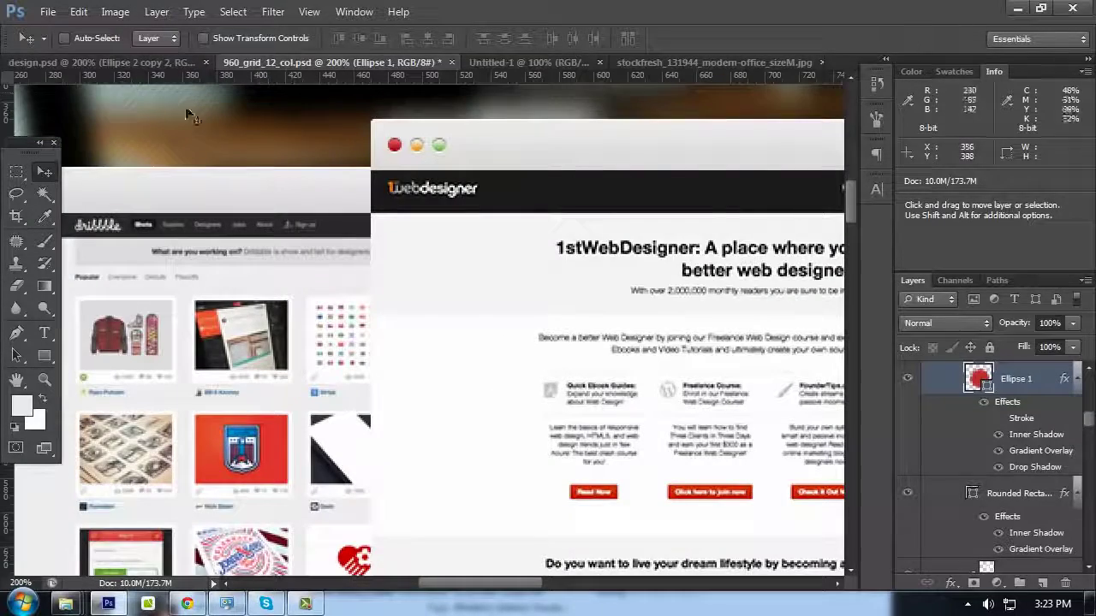
left_click(144, 63)
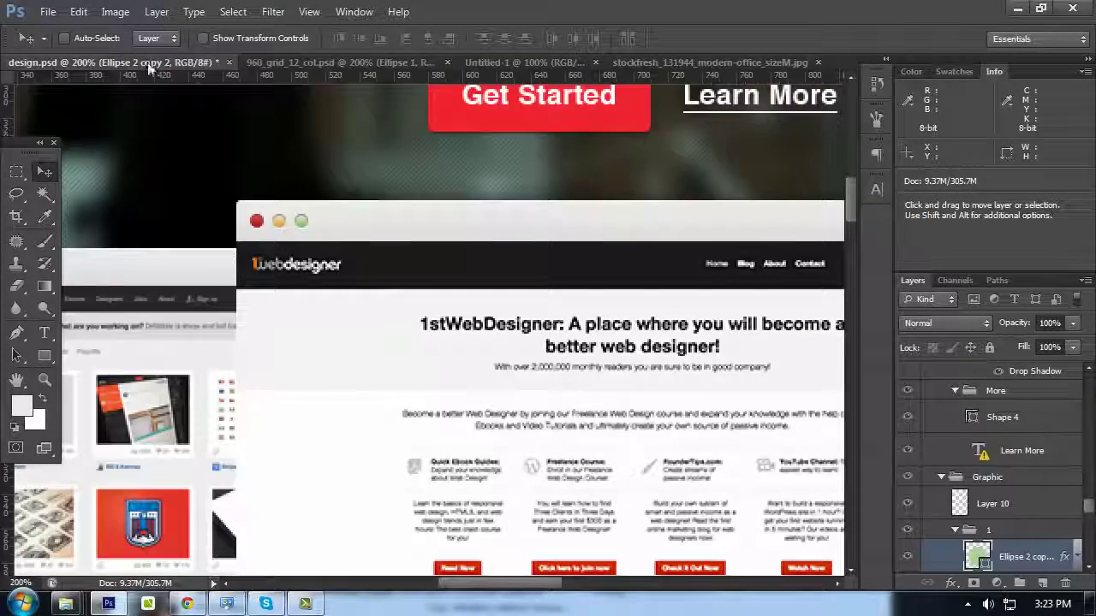
left_click(340, 65)
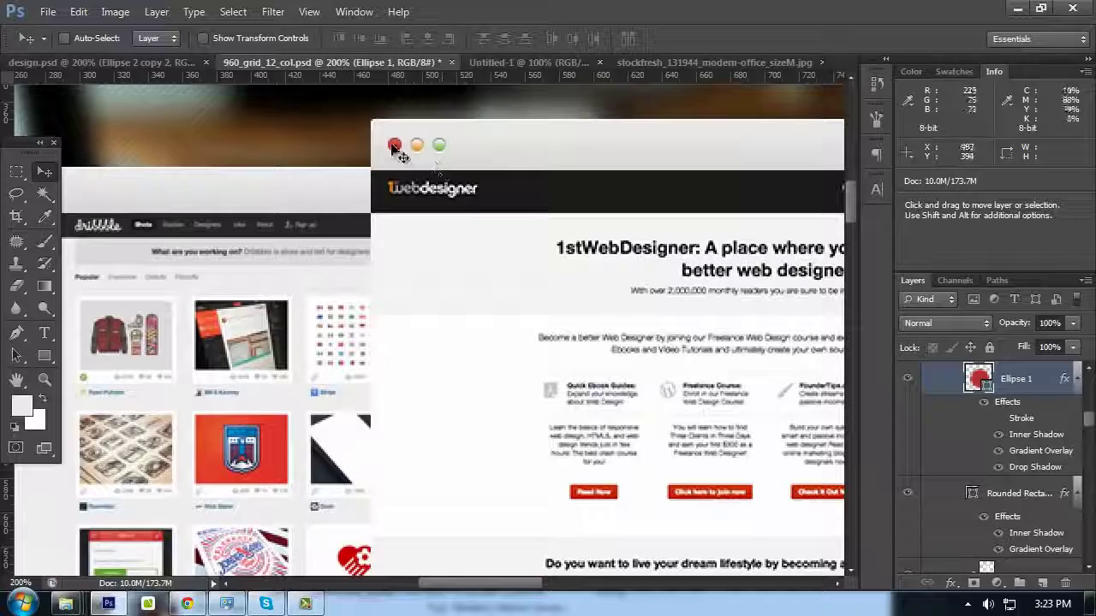
double_click(1035, 438)
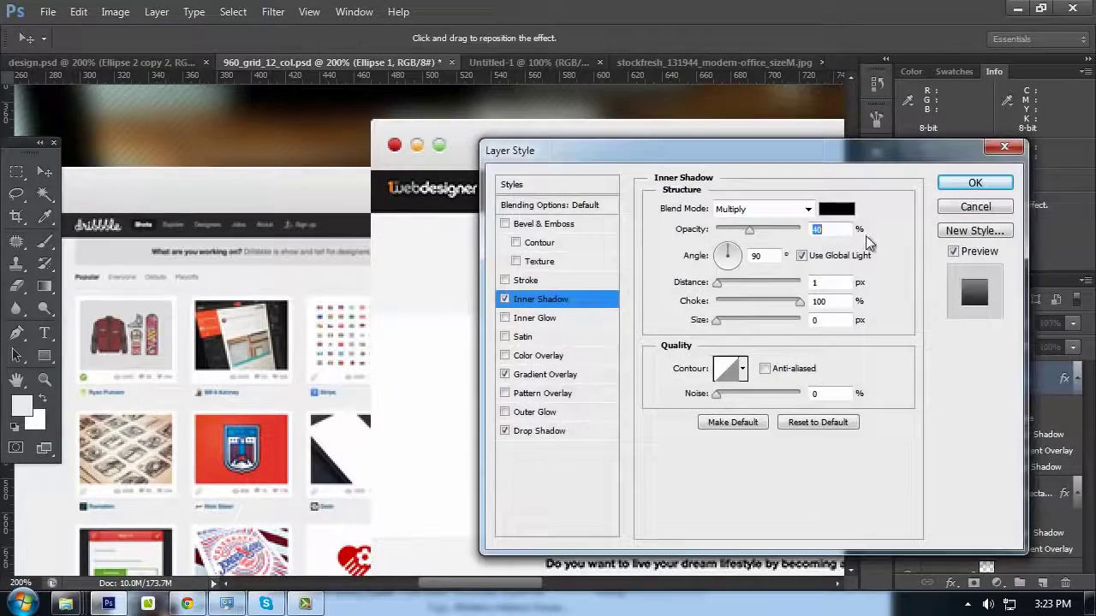
left_click(953, 184)
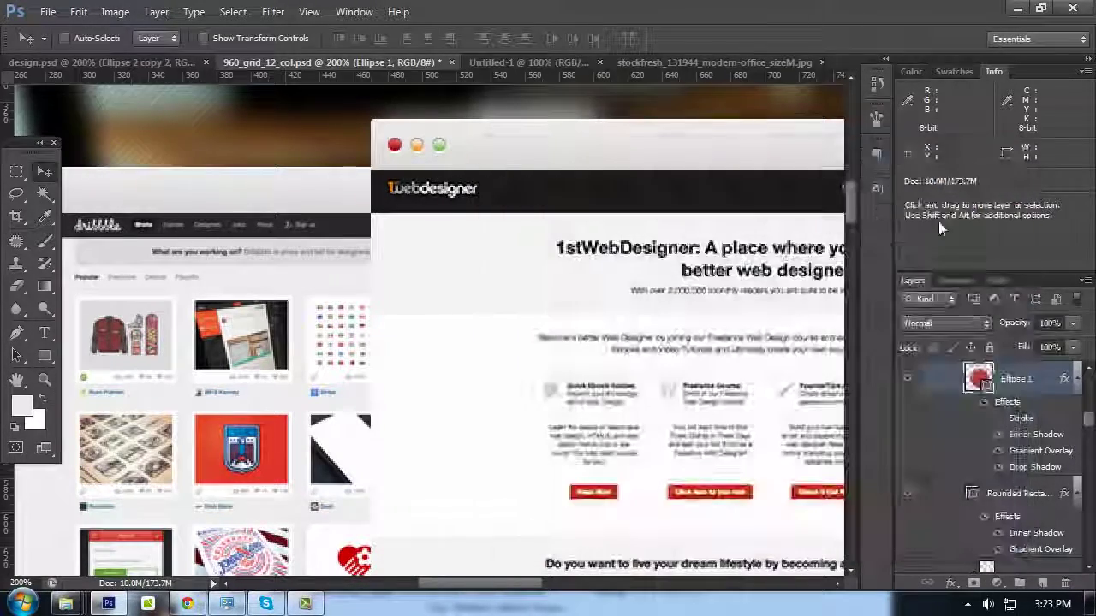
scroll(1053, 479, "up", 5)
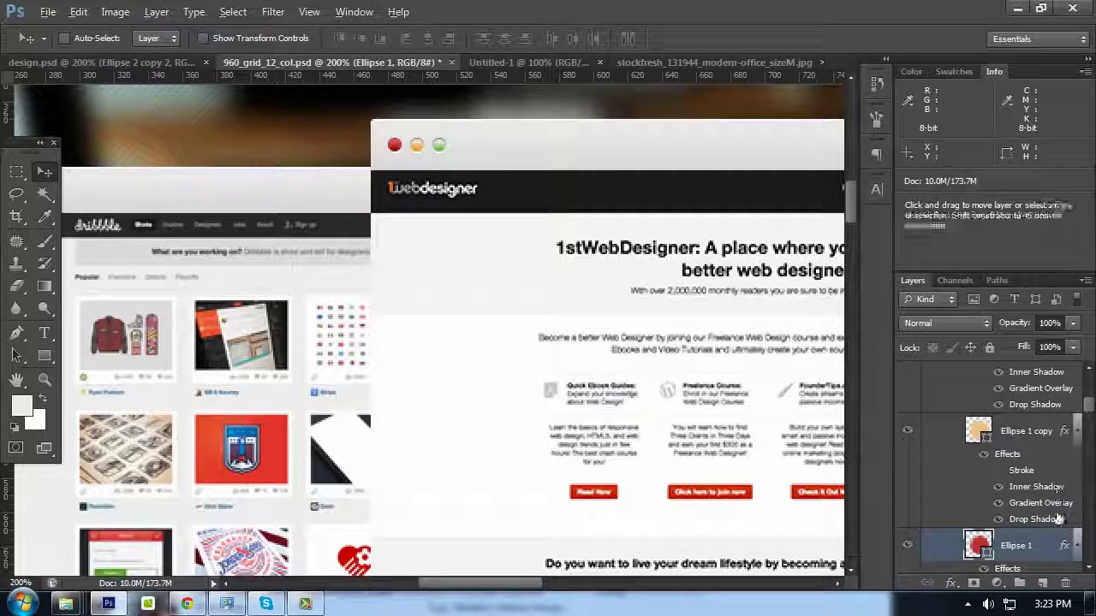
scroll(1066, 479, "up", 3)
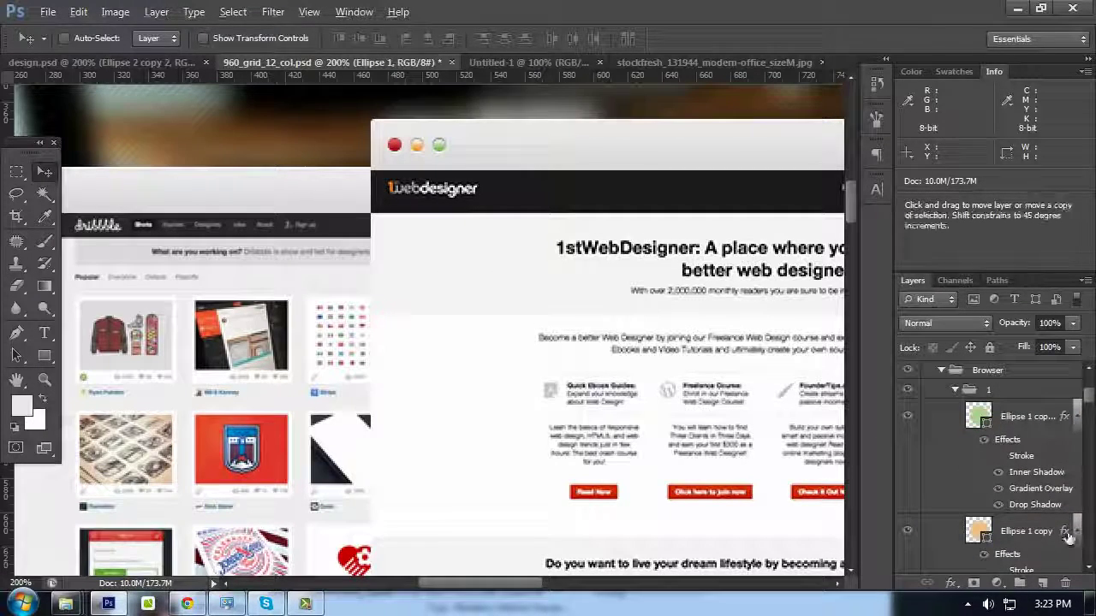
Give the first circle in the dribbble window's title bar the same red fill as the front window's red circle
key("space")
left_click_drag(387, 223, 597, 228)
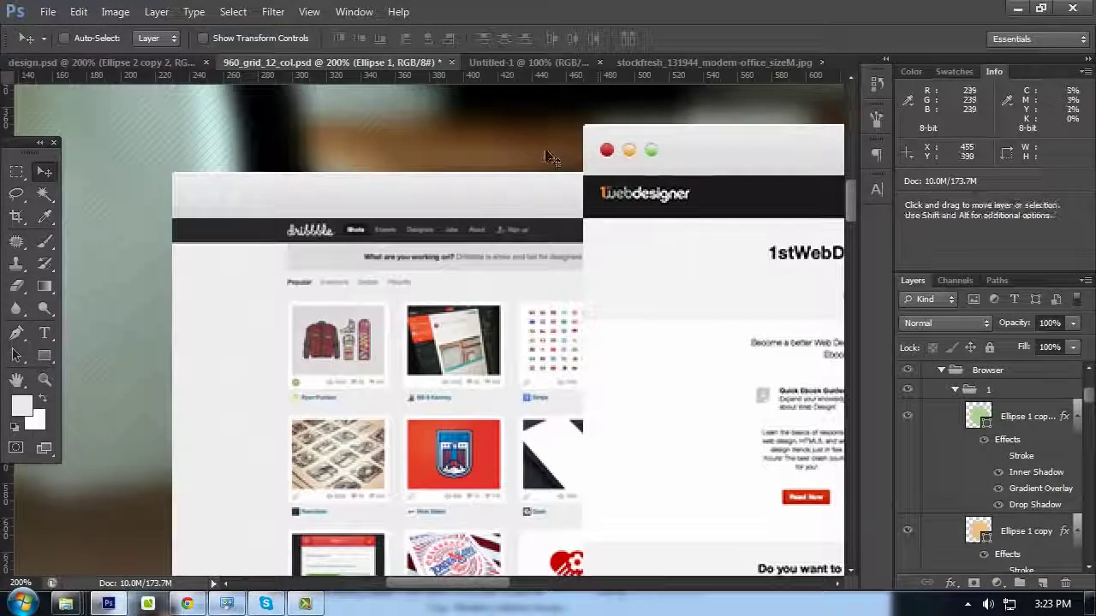
right_click(608, 151, "alt")
key("alt")
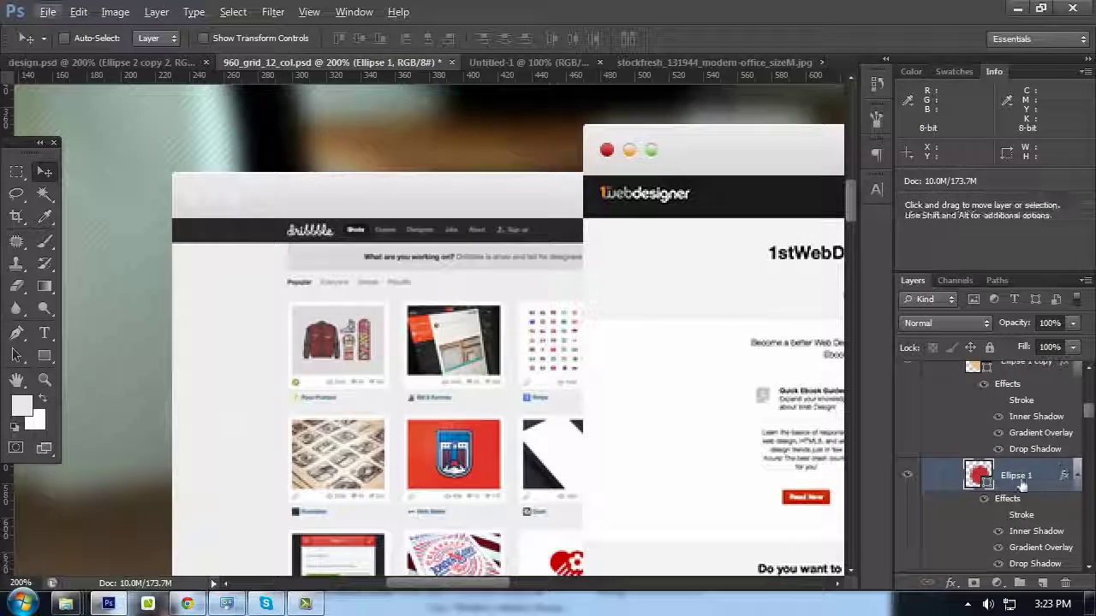
right_click(195, 196, "alt")
right_click(606, 150, "alt")
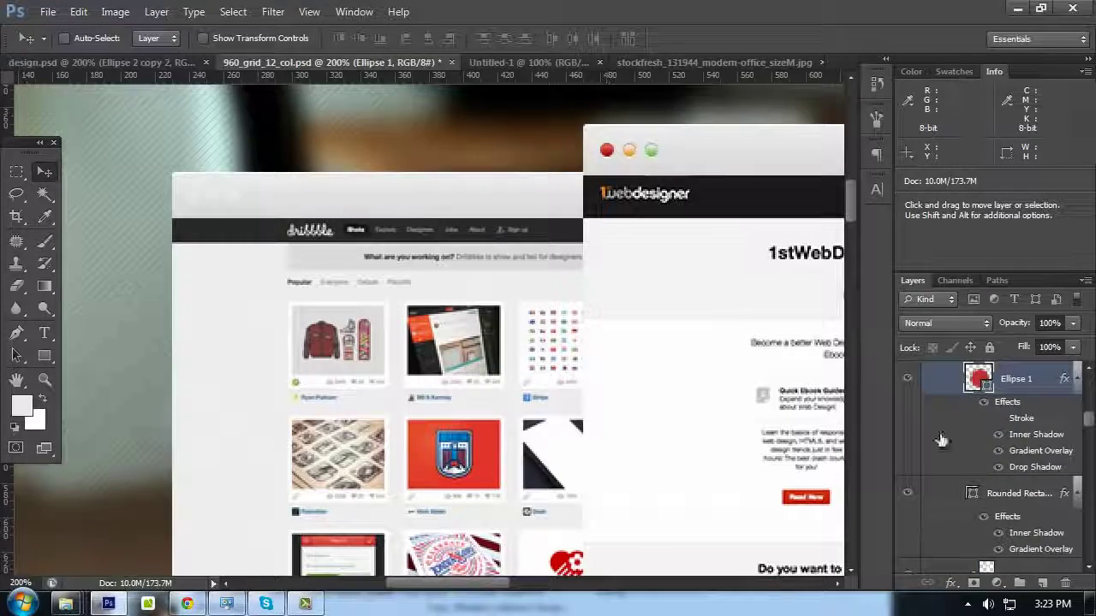
double_click(979, 385)
left_click(1024, 204)
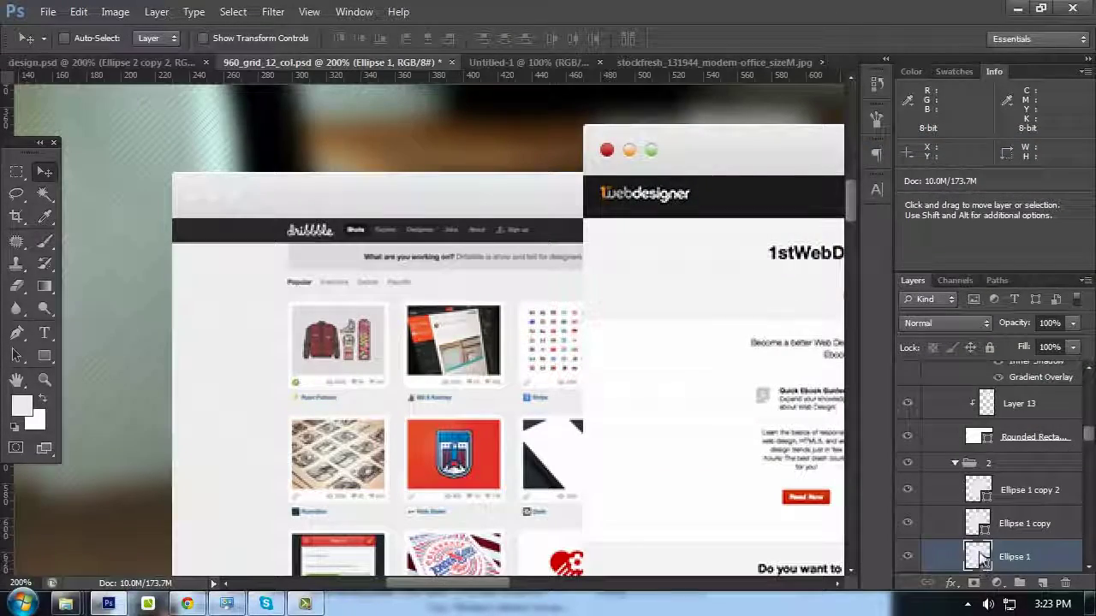
double_click(980, 557)
left_click(1013, 186)
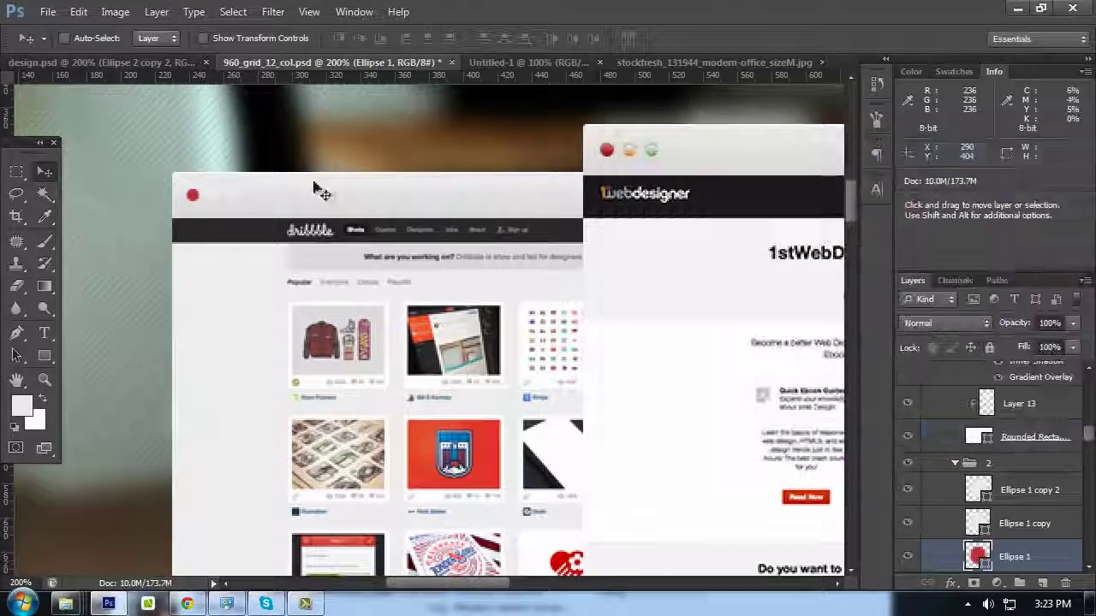
Copy the front window's orange fill color f5c580 to the second circle in the dribbble window's title bar
left_click(214, 199, "ctrl")
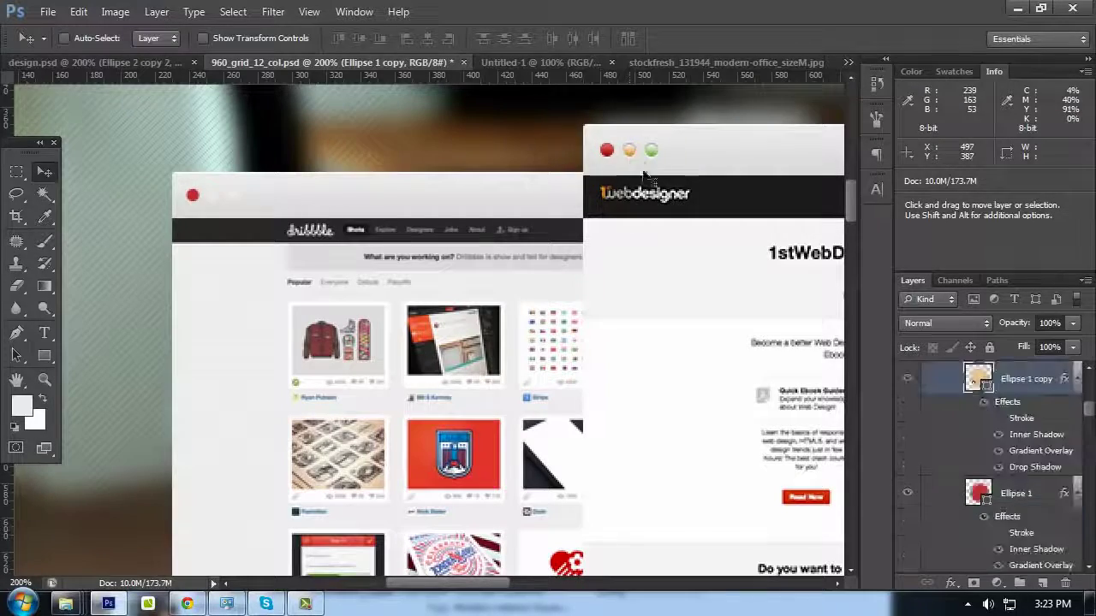
double_click(977, 387)
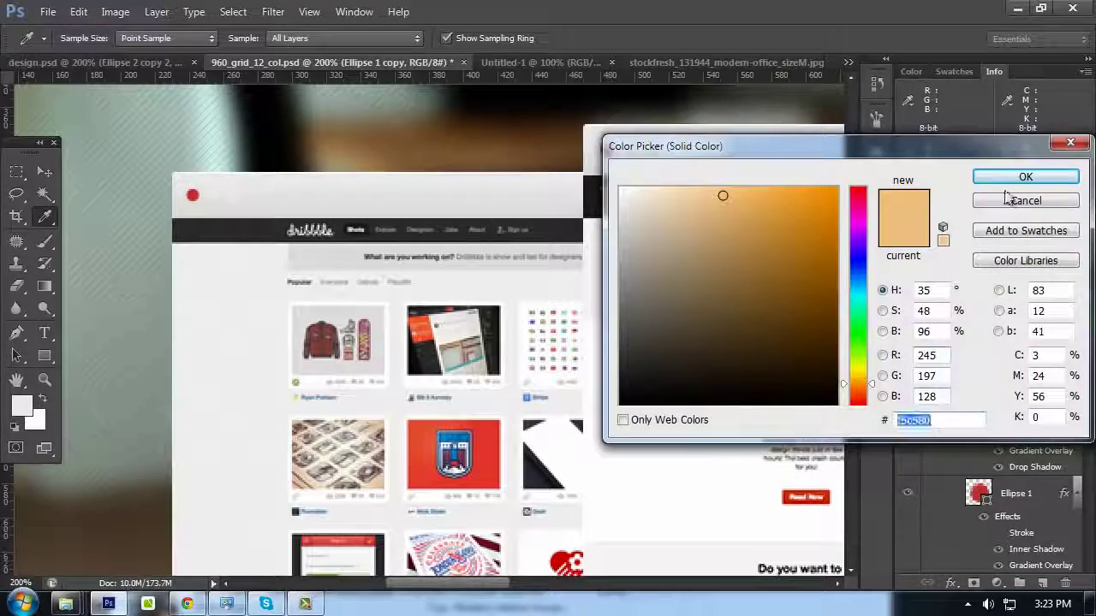
left_click(1009, 181)
left_click(214, 196, "ctrl")
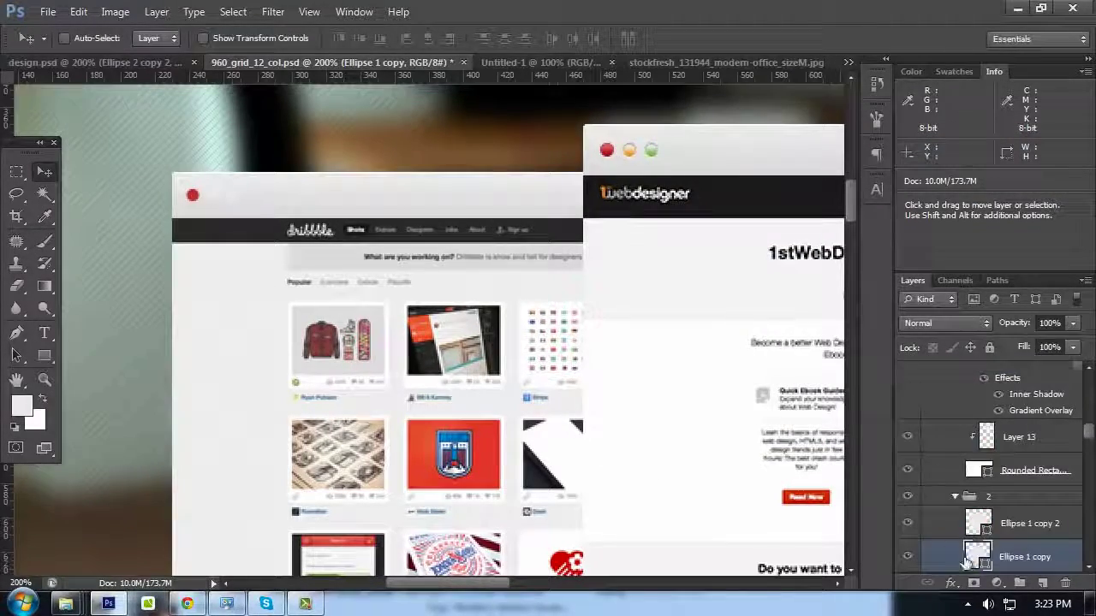
double_click(976, 556)
type("f5c580")
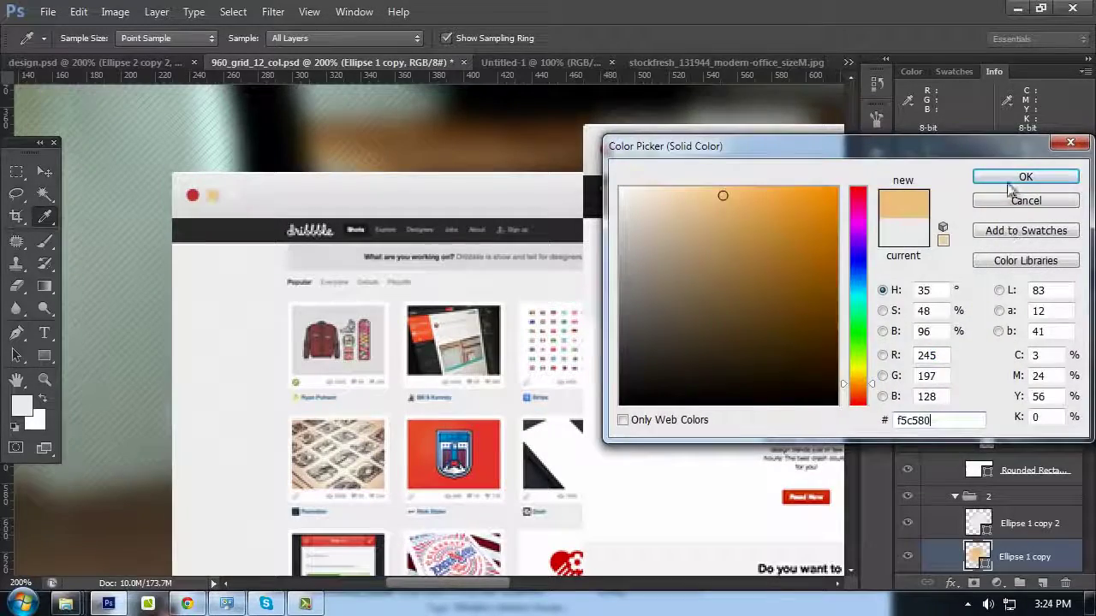
left_click(1014, 180)
Copy the front window's green fill color aeda97 to the third circle in the dribbble window's title bar
left_click(650, 154, "ctrl")
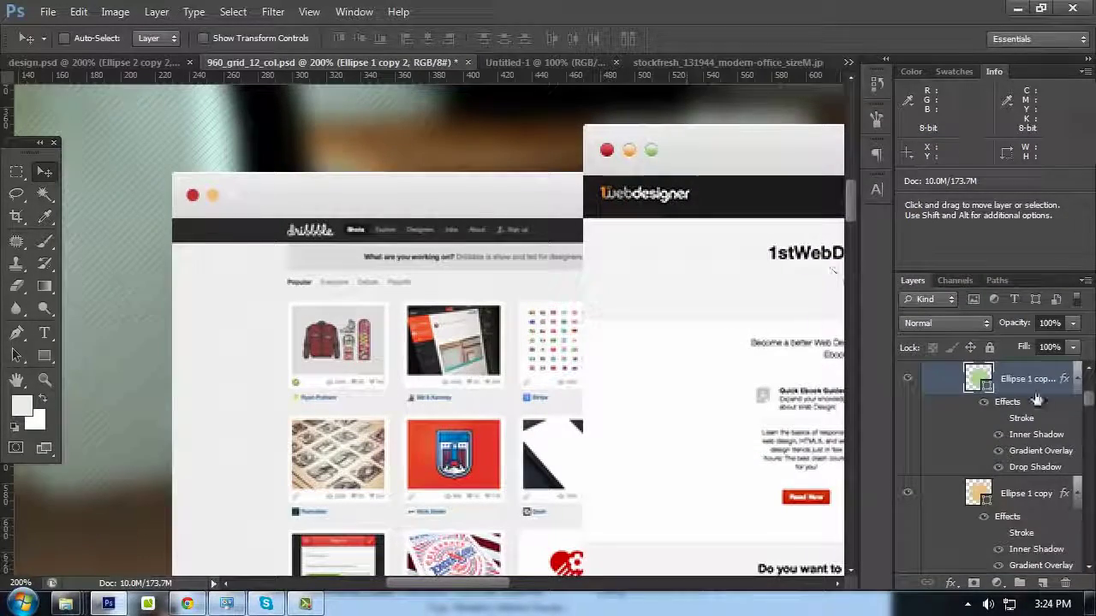
double_click(982, 384)
key("ctrl+c")
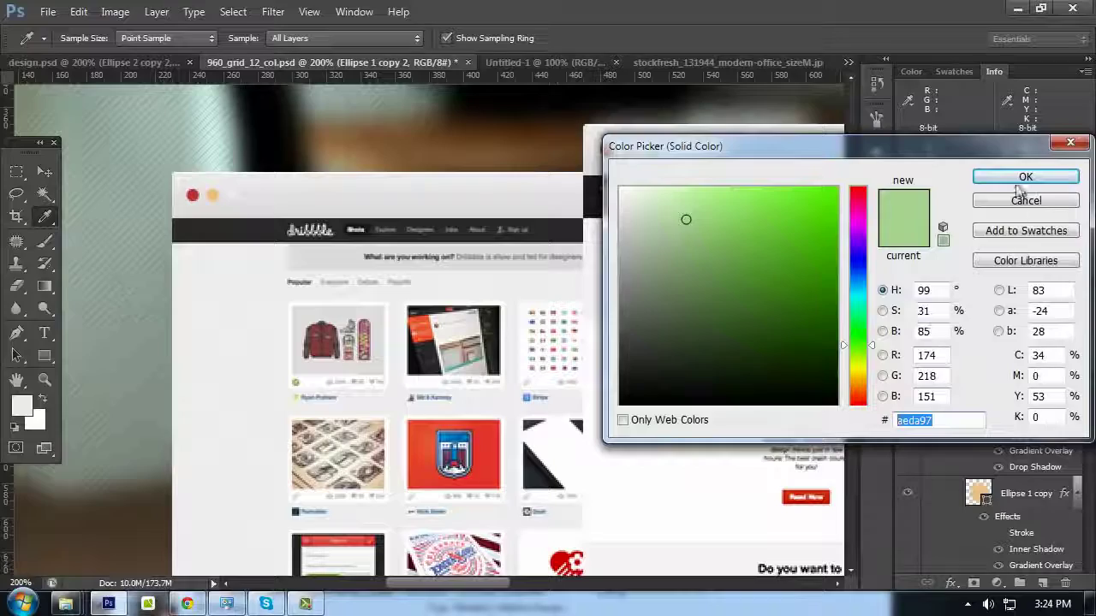
left_click(1021, 180)
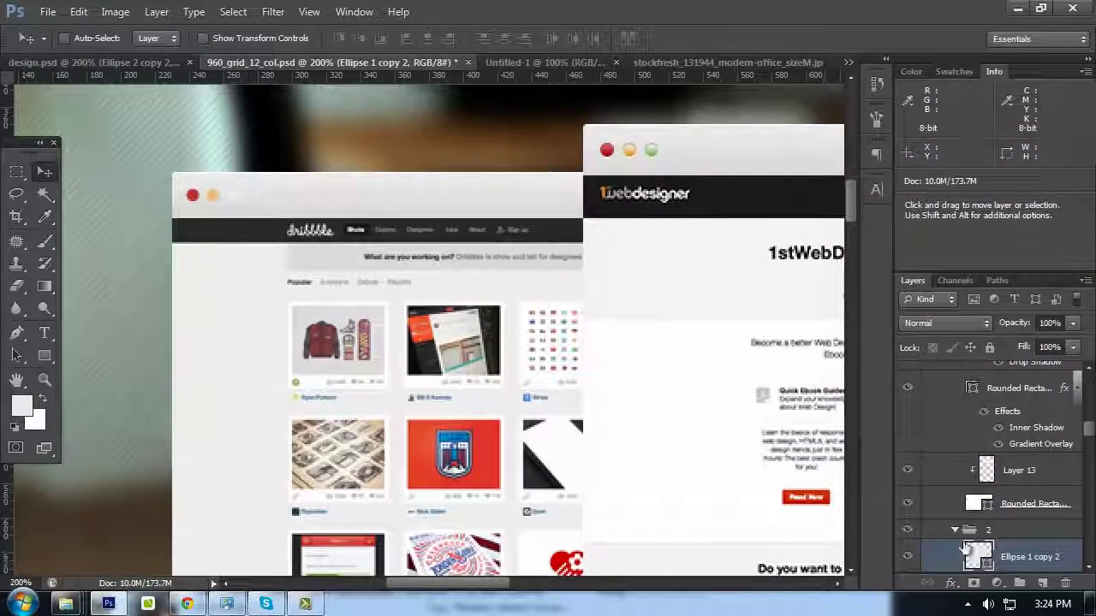
double_click(976, 554)
double_click(938, 421)
key("ctrl+v")
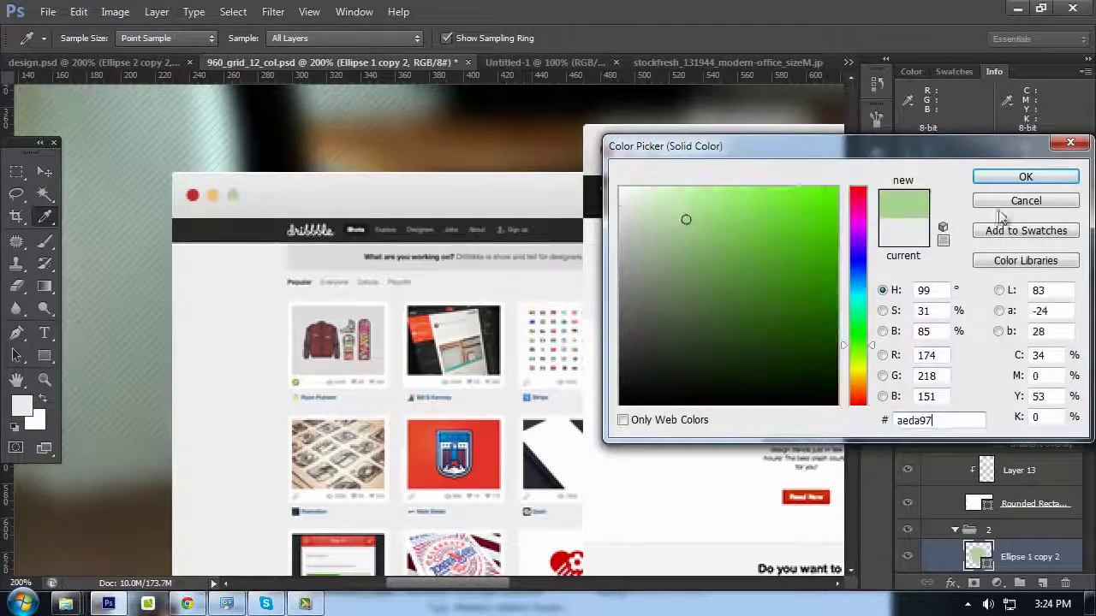
key("Return")
Copy the layer style of the front window's red circle to the red, orange and green circles in the dribbble window
left_click(1064, 380)
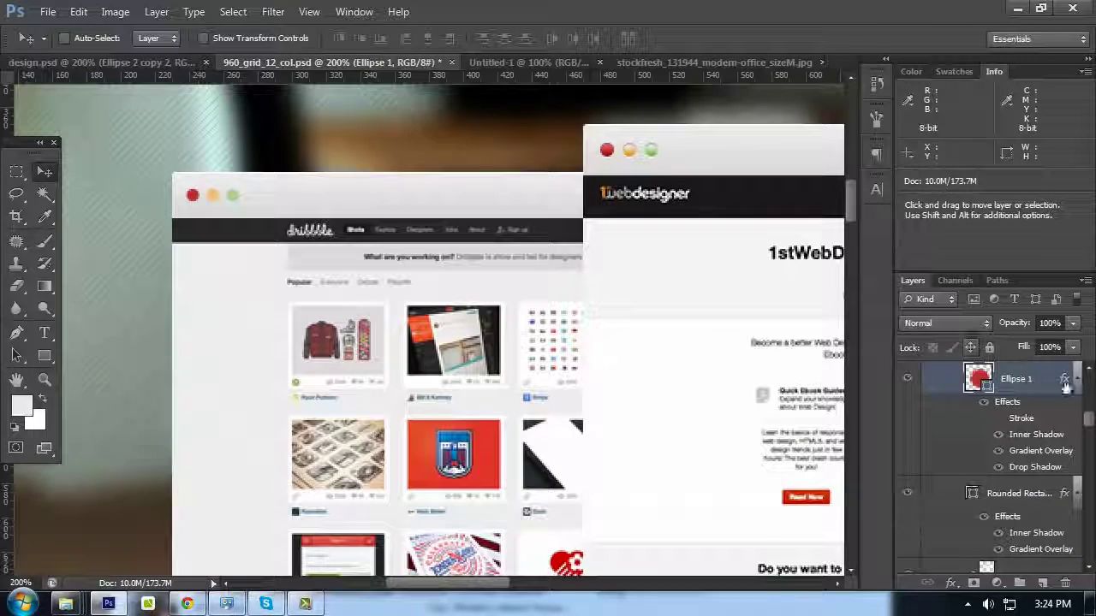
left_click_drag(1069, 385, 224, 170)
scroll(1063, 478, "up", 3)
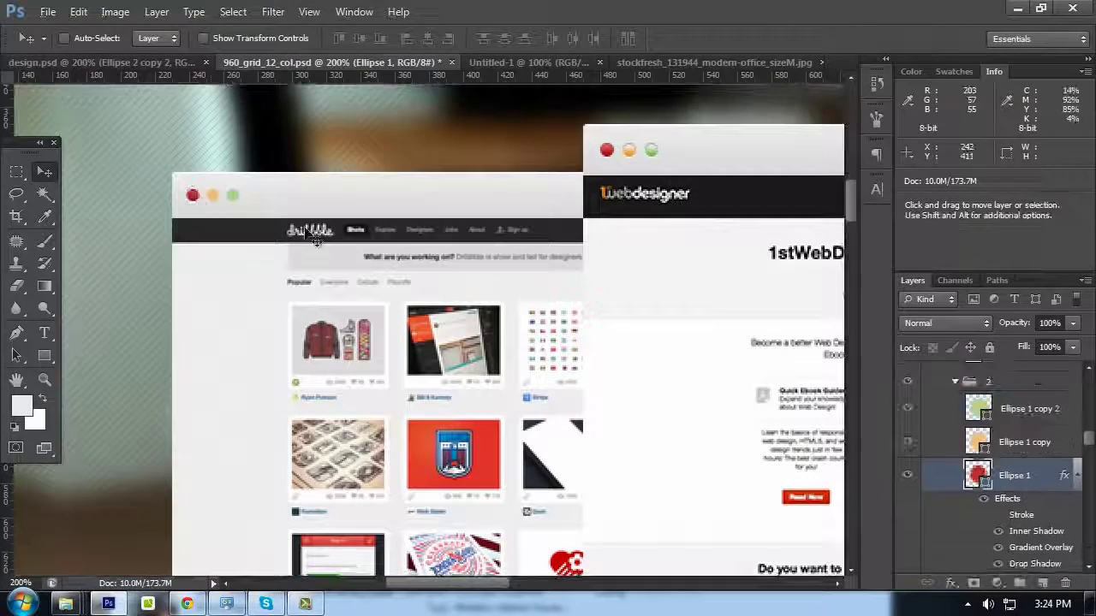
left_click_drag(1063, 451, 1060, 411)
Examine the title-bar buttons of all three browser windows up close and within the whole banner
key("ctrl+minus")
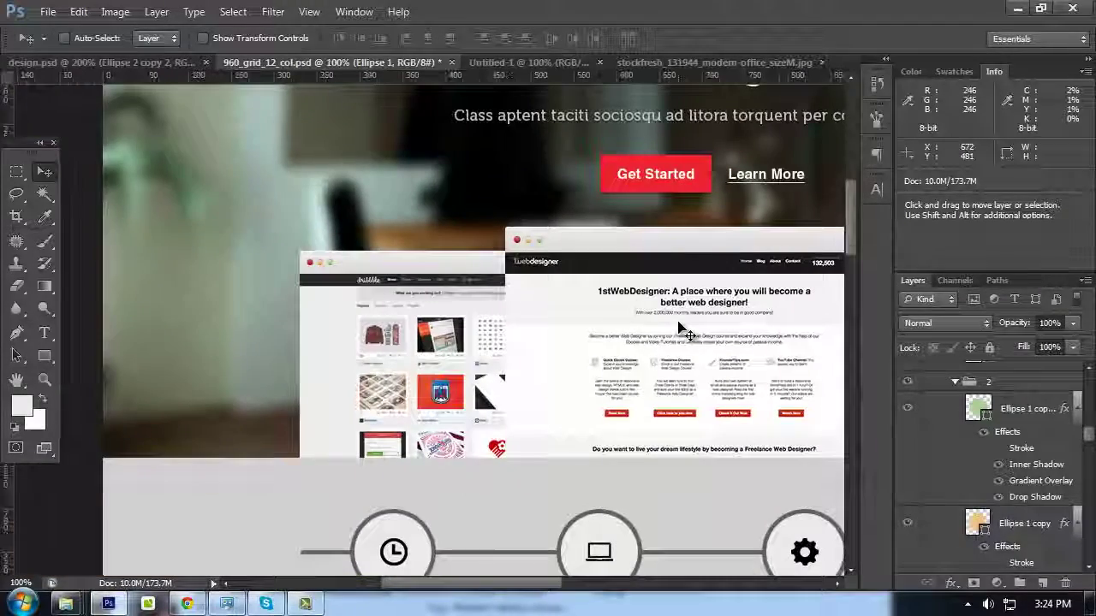
key("Tab")
left_click_drag(753, 275, 536, 244)
scroll(724, 233, "up", 3)
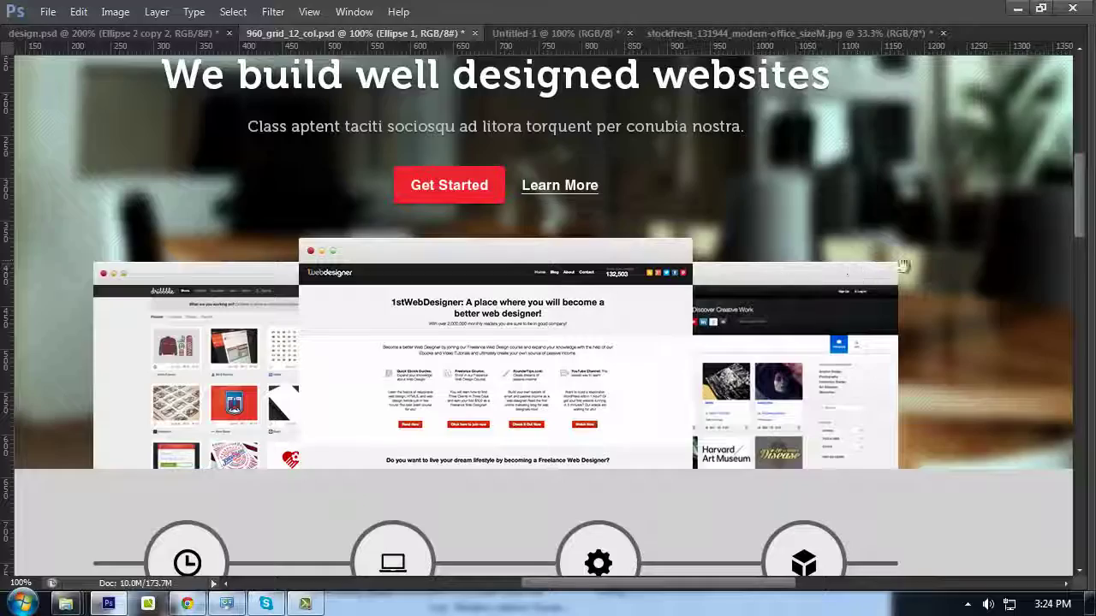
left_click_drag(903, 267, 709, 261)
key("ctrl+plus")
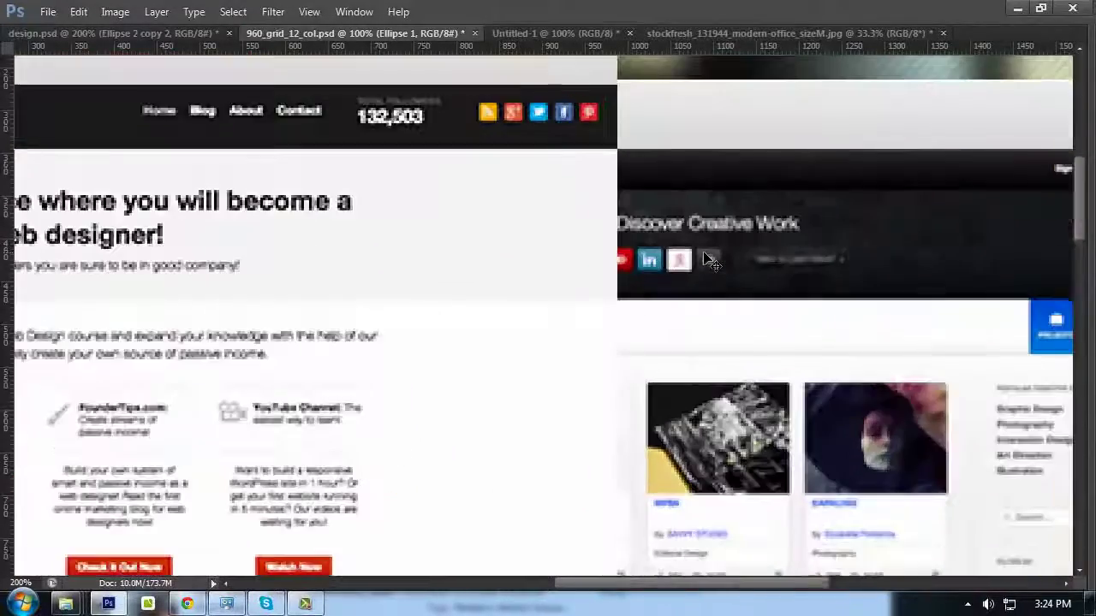
left_click_drag(573, 264, 262, 348)
left_click_drag(39, 370, 785, 340)
left_click_drag(375, 341, 545, 345)
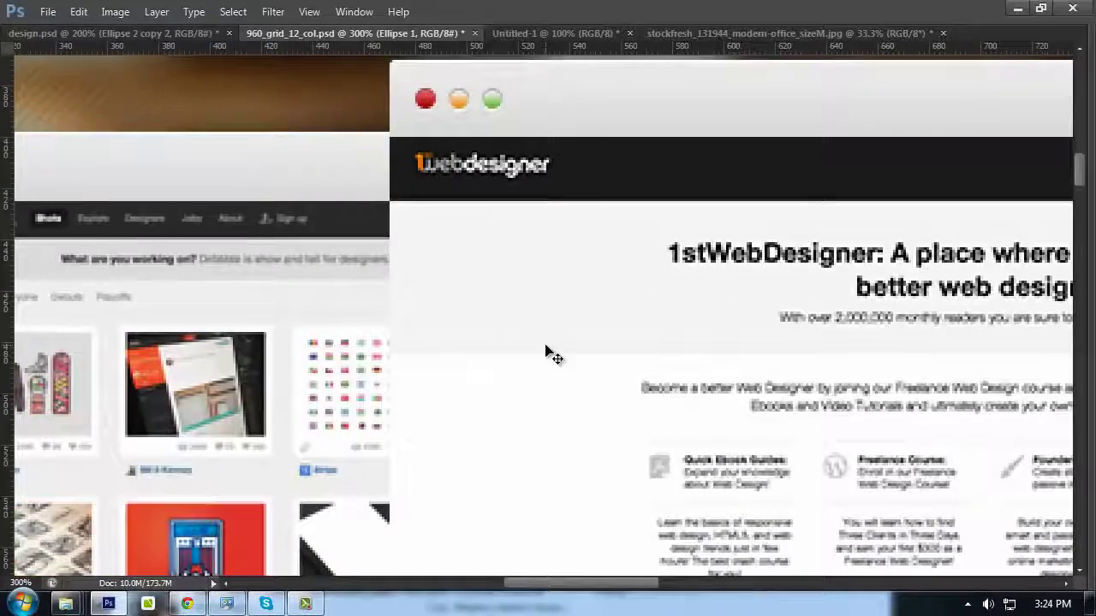
key("ctrl+minus")
key("ctrl+minus")
key("ctrl+minus")
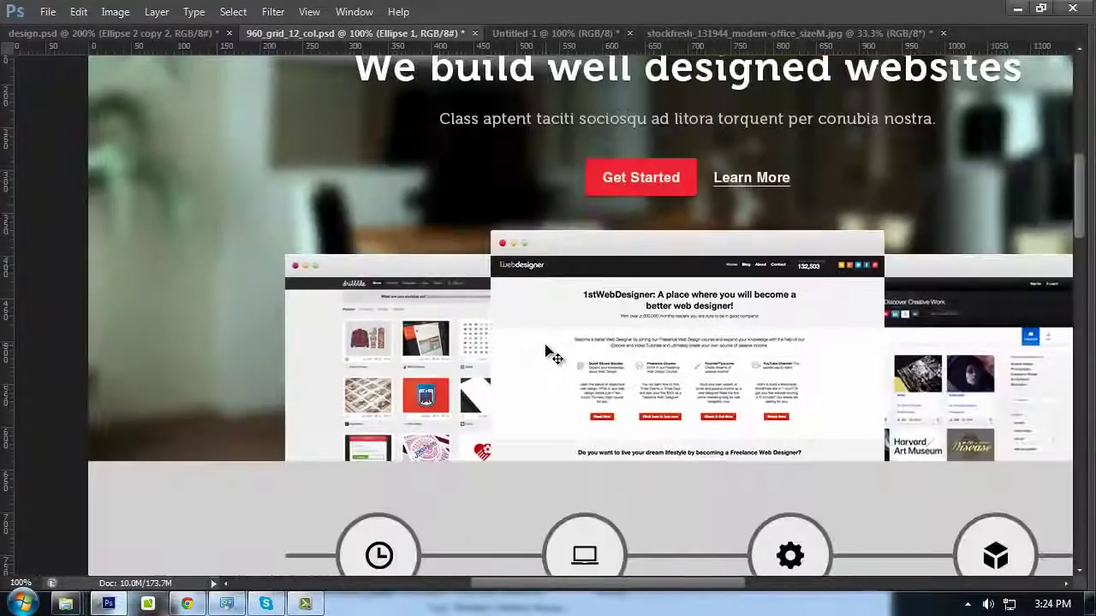
key("shift+Tab")
key("Tab")
key("Tab")
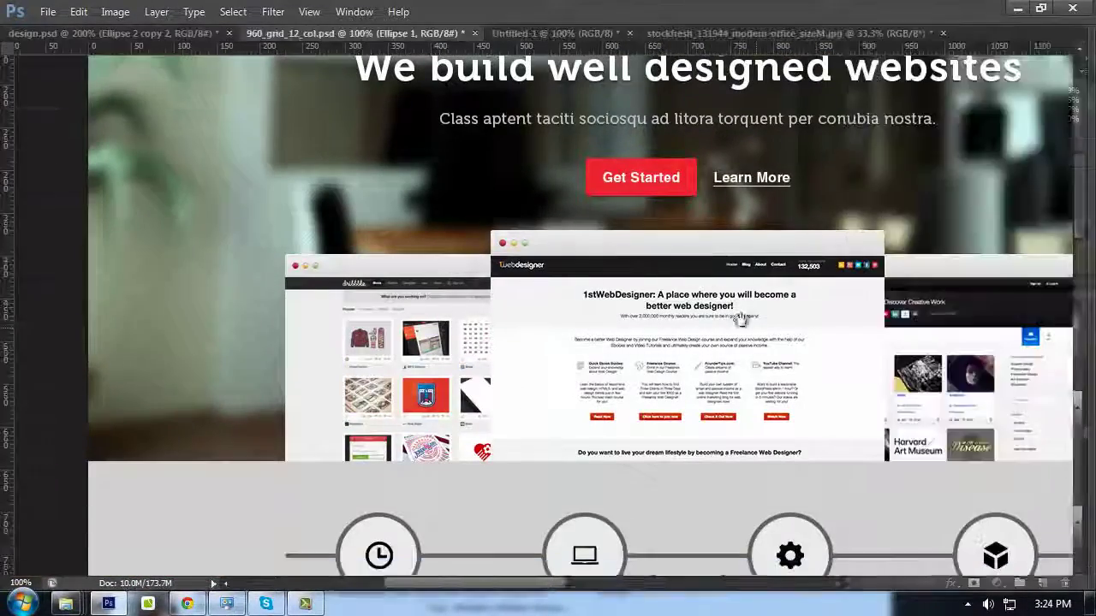
scroll(773, 337, "up", 8)
key("Tab")
key("Tab")
scroll(599, 411, "down", 5)
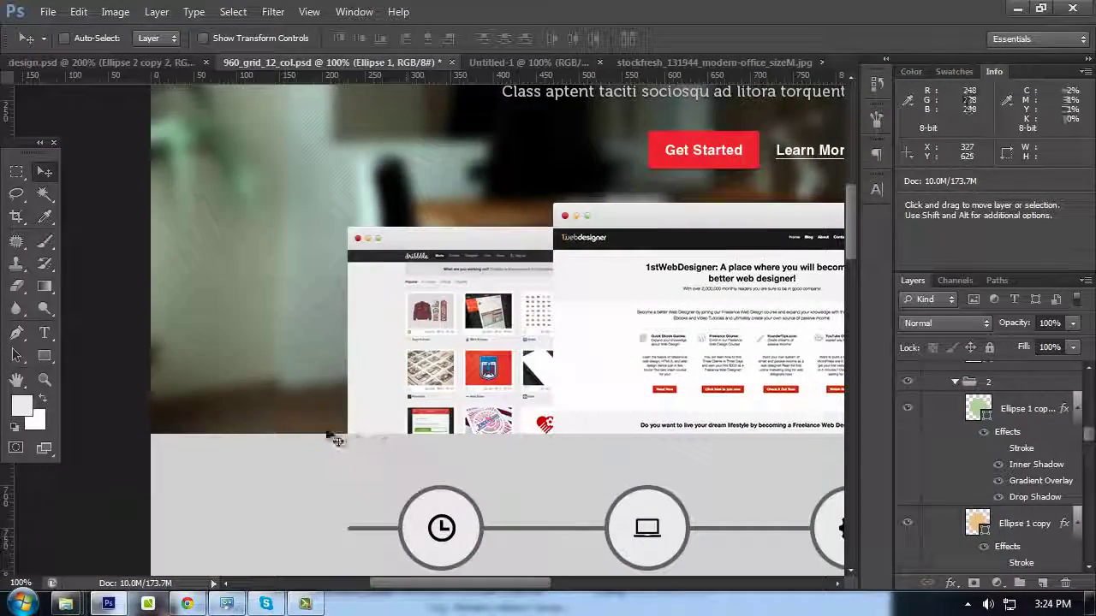
Collapse the Browser group and add a new empty layer directly above it inside the Banner group
left_click(242, 370, "ctrl")
scroll(993, 420, "up", 8)
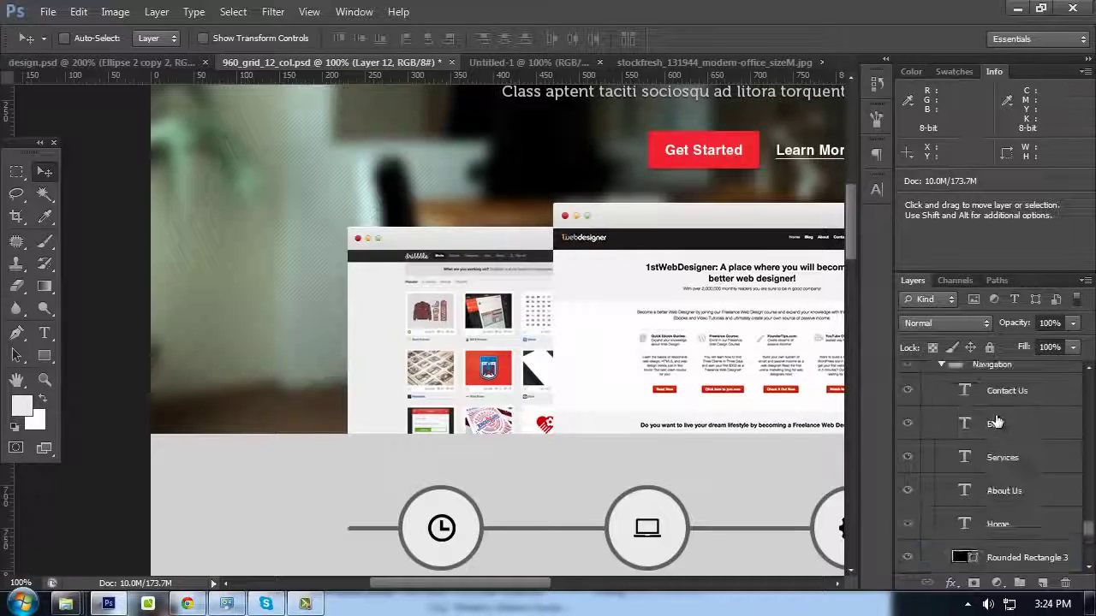
left_click(544, 351, "ctrl")
scroll(939, 445, "up", 6)
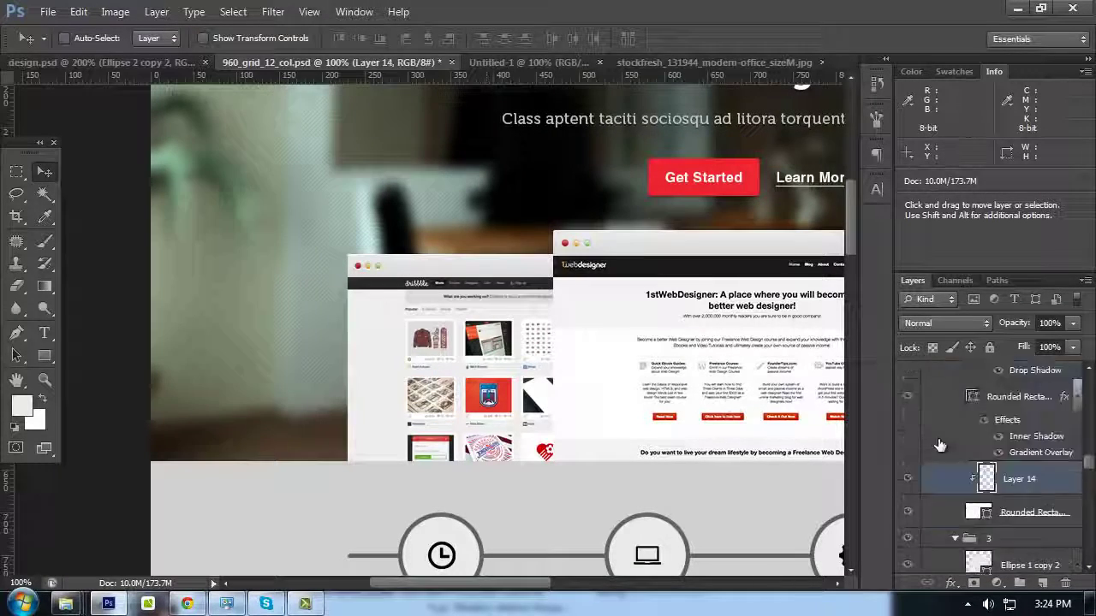
scroll(1081, 465, "up", 3)
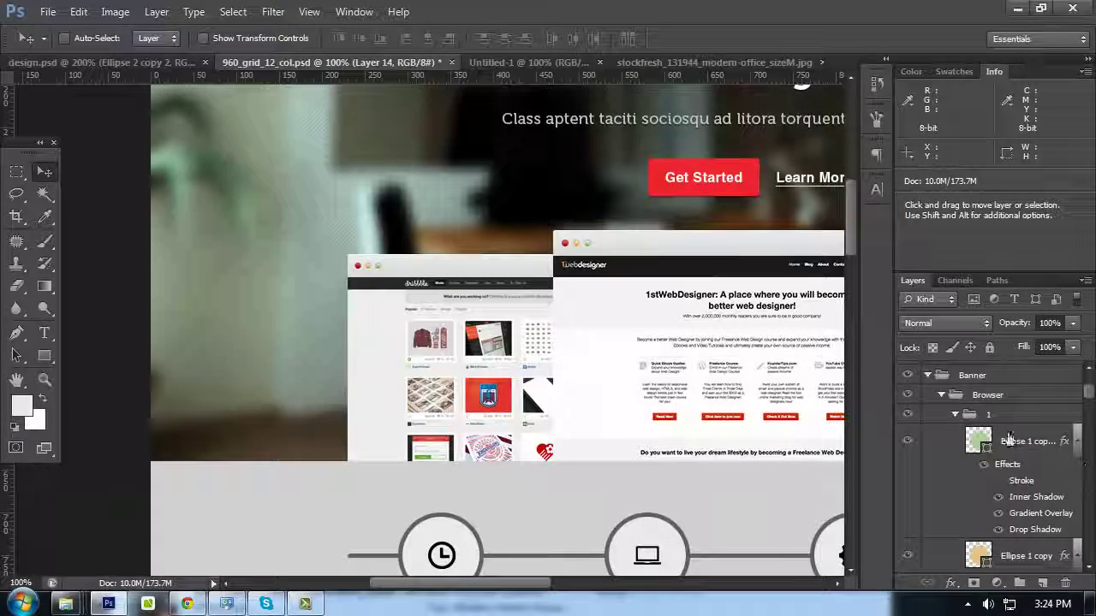
left_click(955, 415)
left_click_drag(986, 400, 1046, 586)
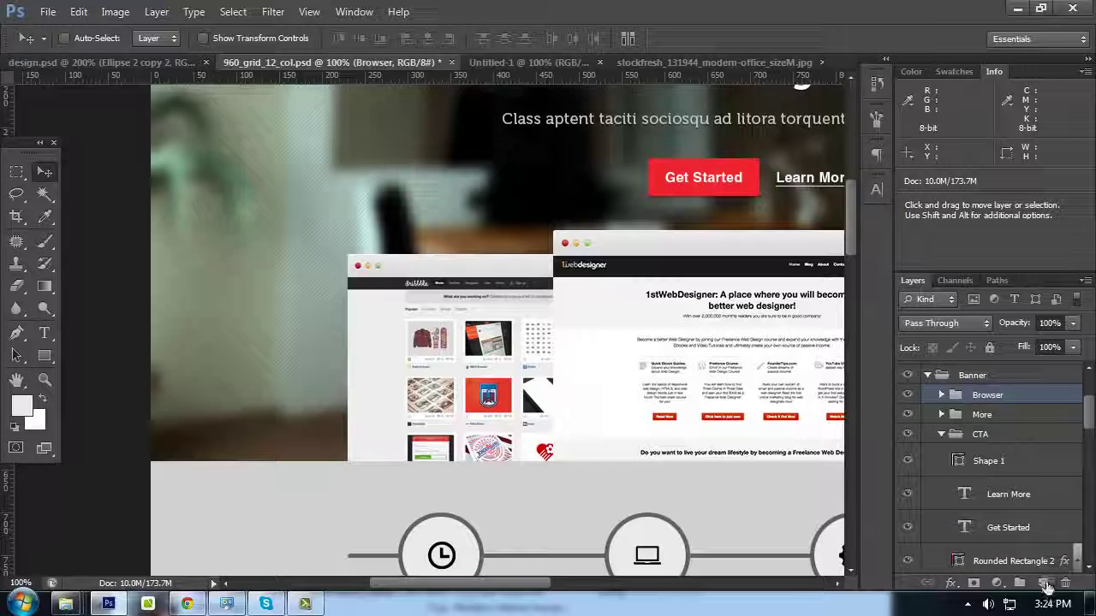
Select a 1400 by 20 px rectangular strip along the banner's bottom edge, spanning the full page width
left_click(16, 172)
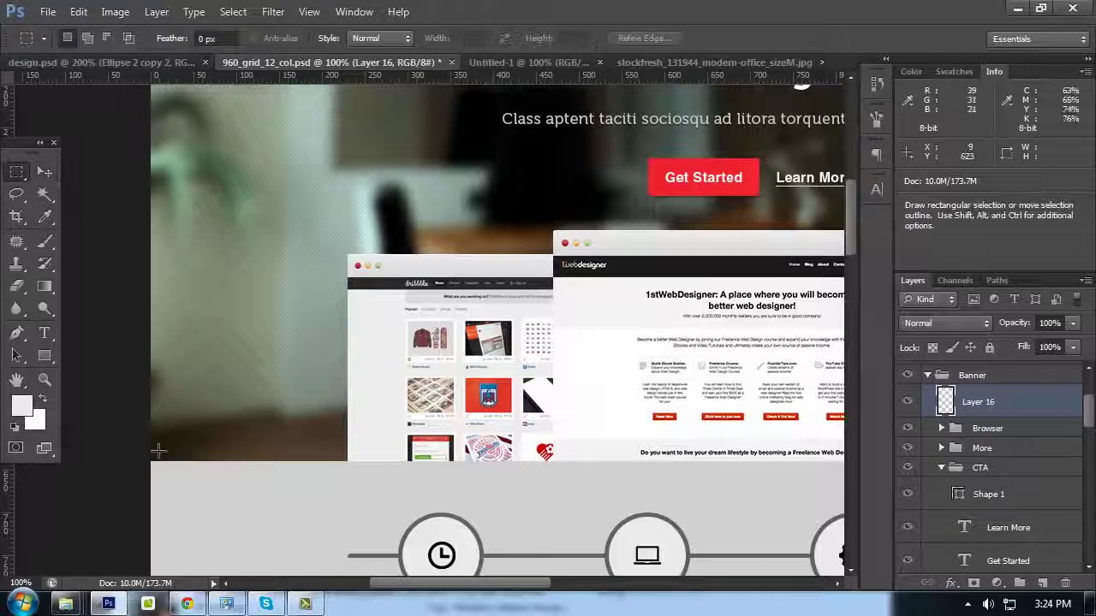
left_click_drag(147, 461, 772, 445)
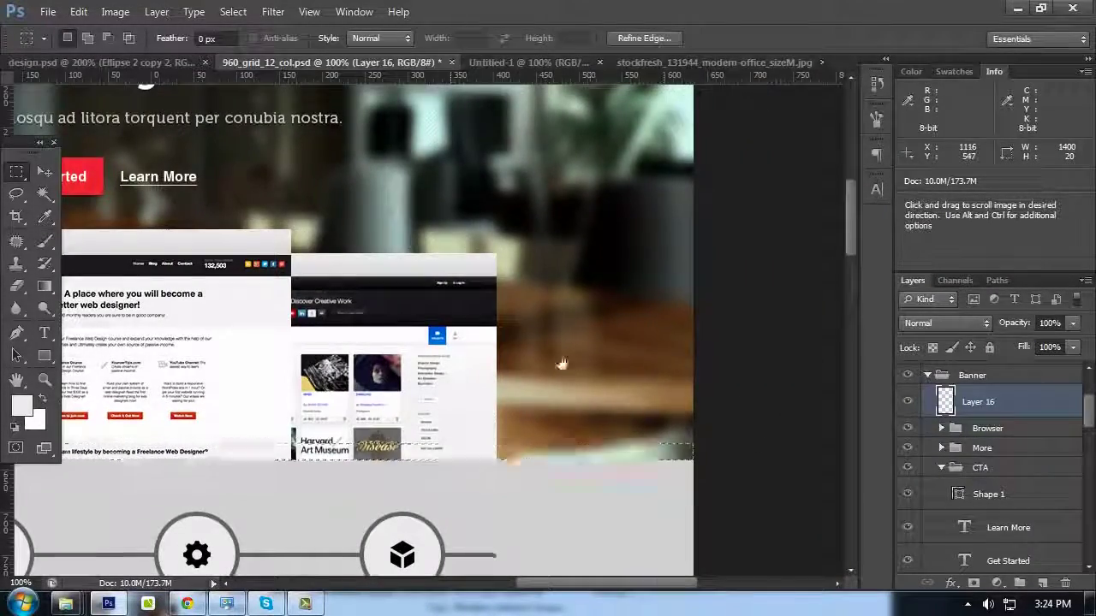
left_click_drag(177, 444, 838, 392)
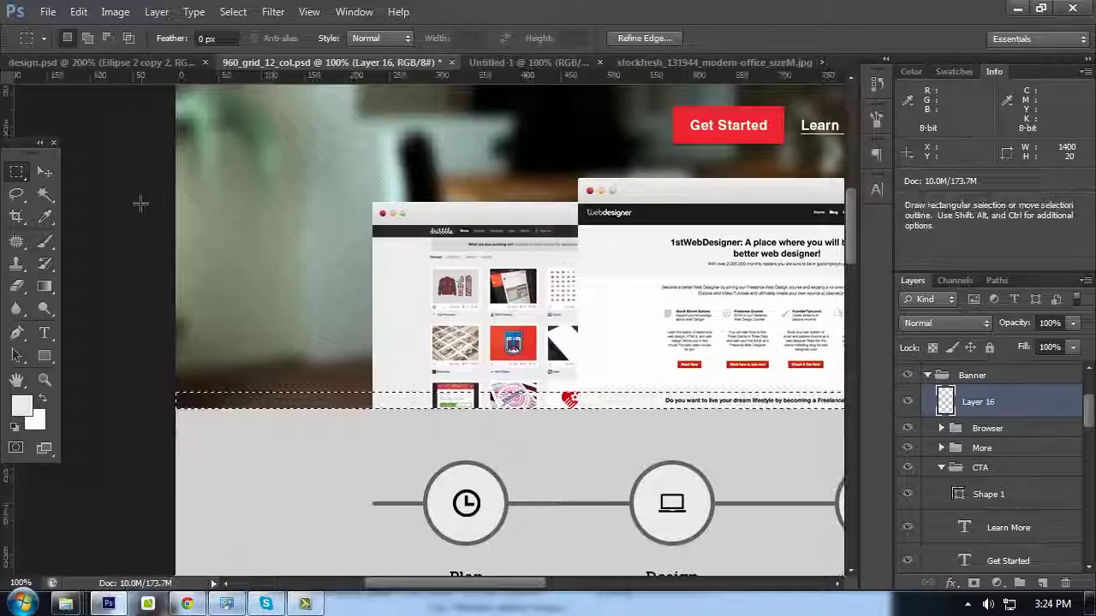
Set the foreground color to black 000000 and choose the black-to-transparent preset for the Gradient tool
key("ctrl+r")
key("g")
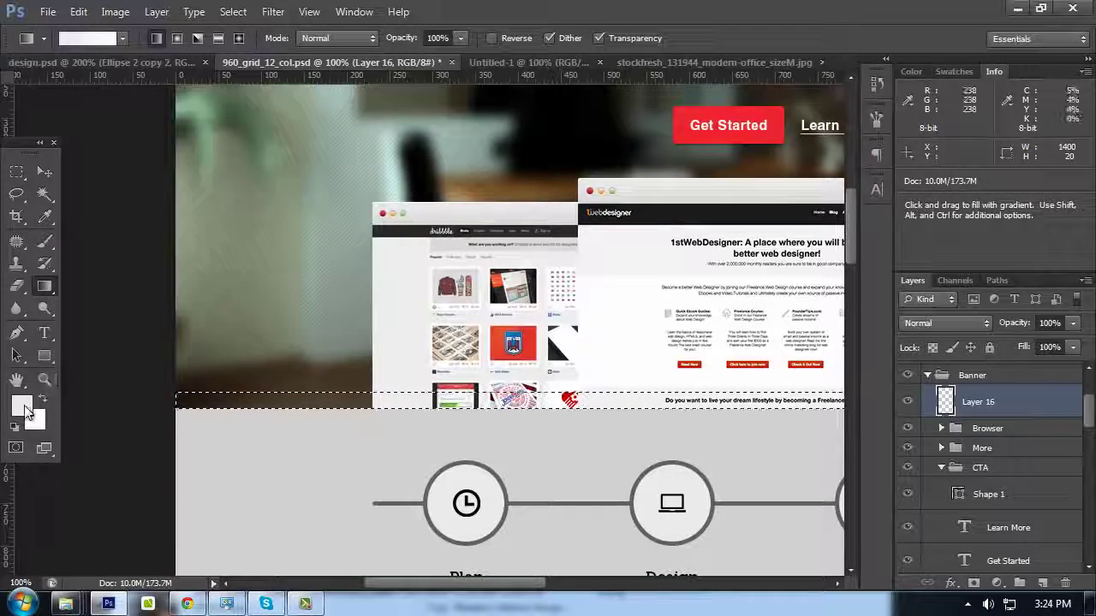
left_click(24, 409)
type("000000")
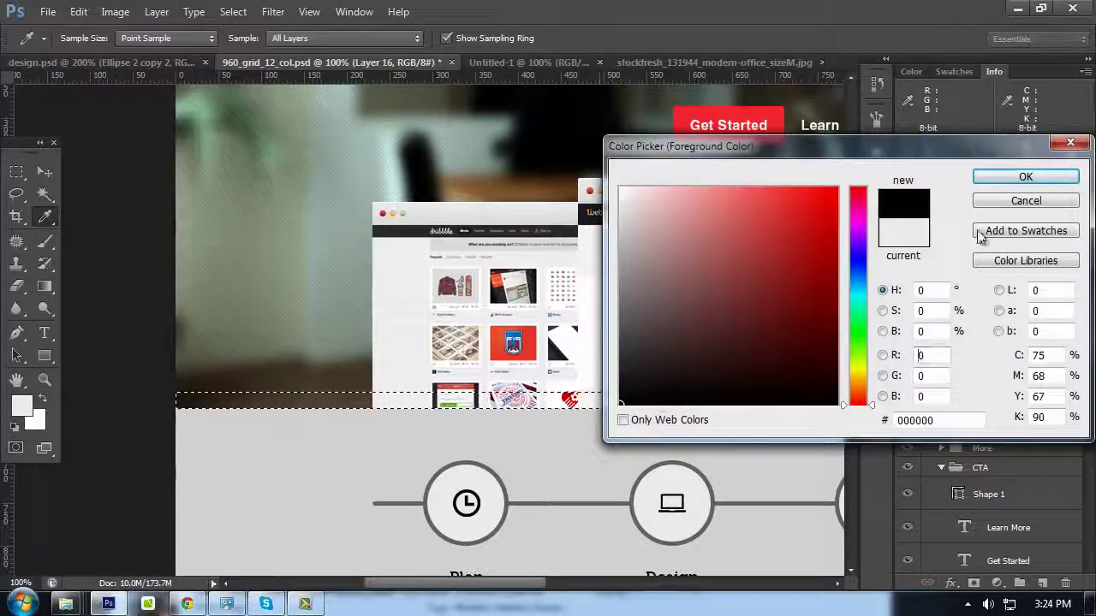
left_click(1023, 177)
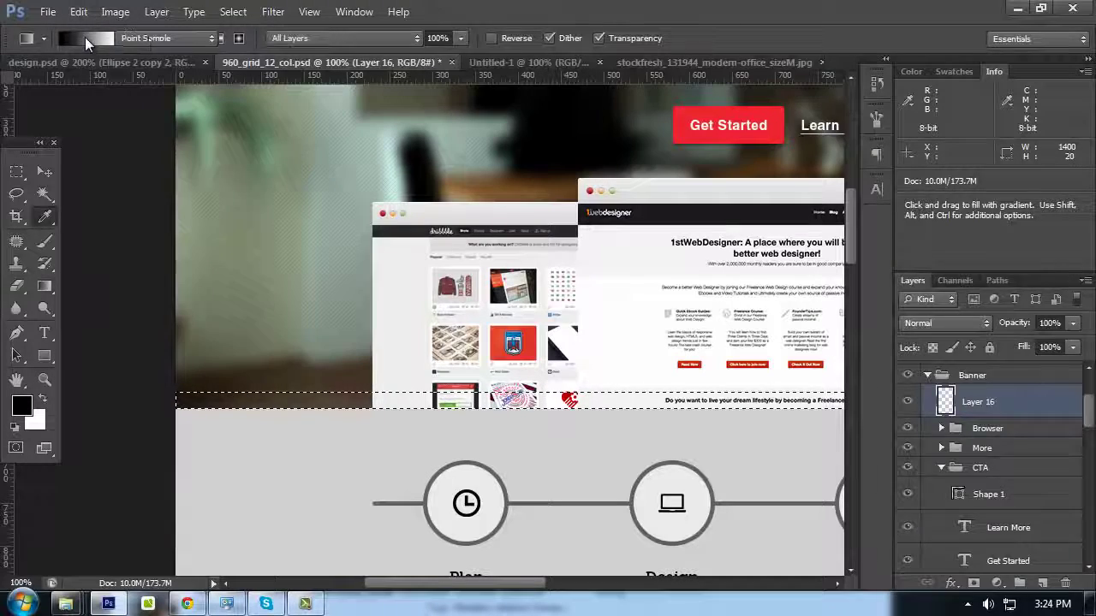
left_click(86, 40)
left_click_drag(938, 276, 439, 94)
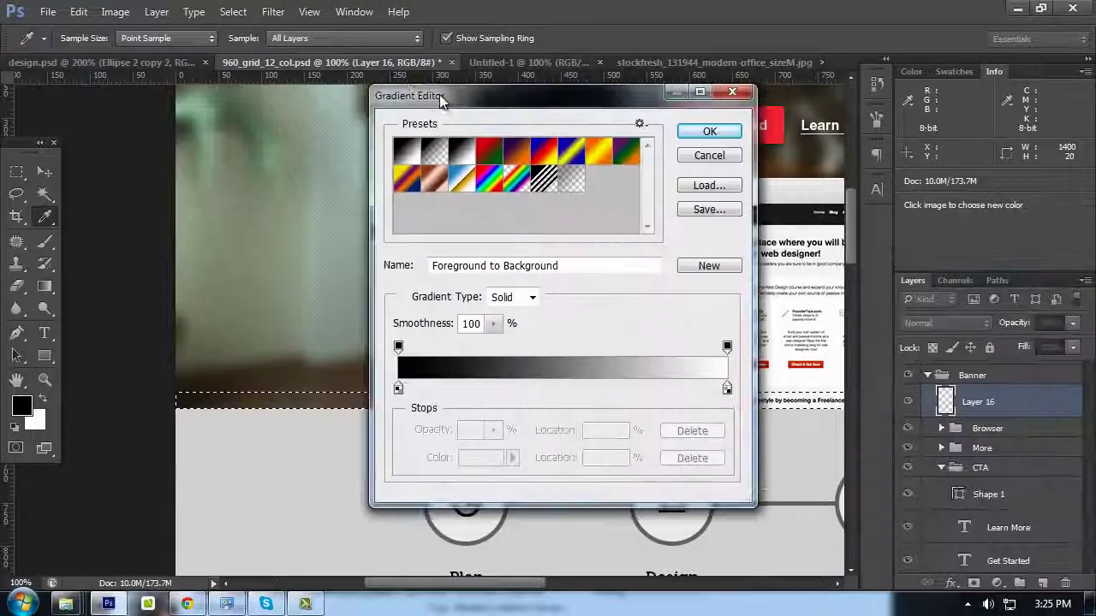
left_click(434, 151)
left_click(709, 131)
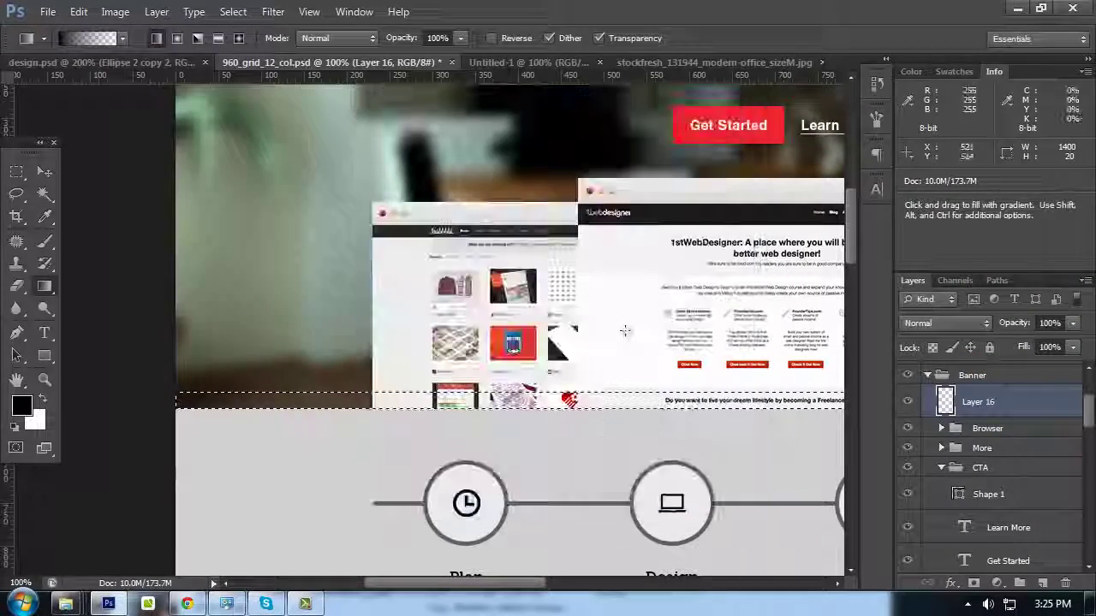
Fill the strip with a vertical gradient fading upward from black at the banner's bottom edge, and deselect it
scroll(630, 343, "down", 2)
key("ctrl+plus")
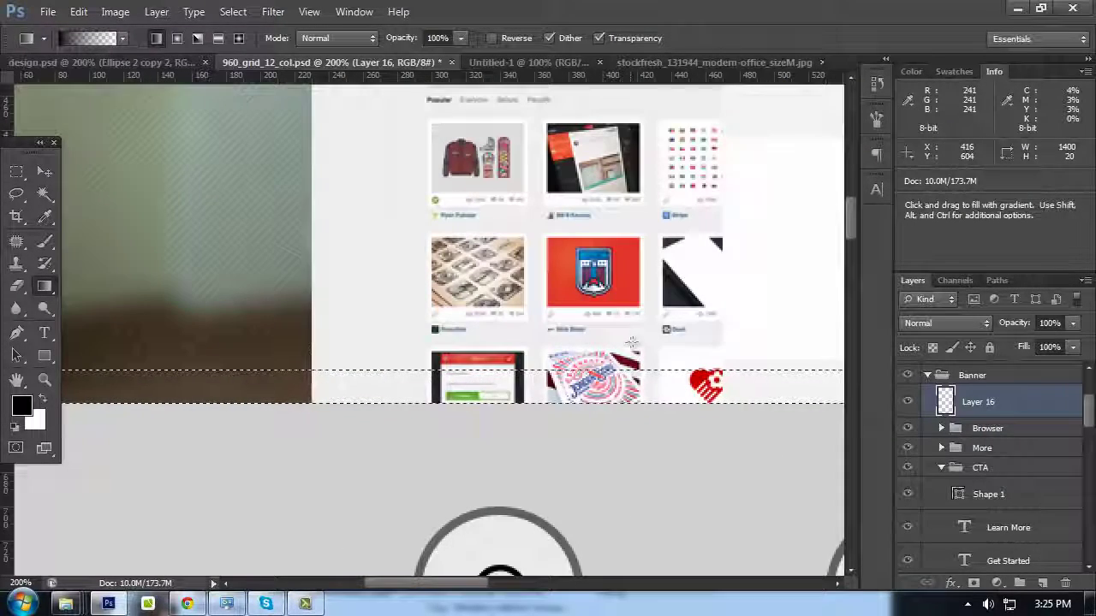
left_click_drag(483, 417, 484, 416)
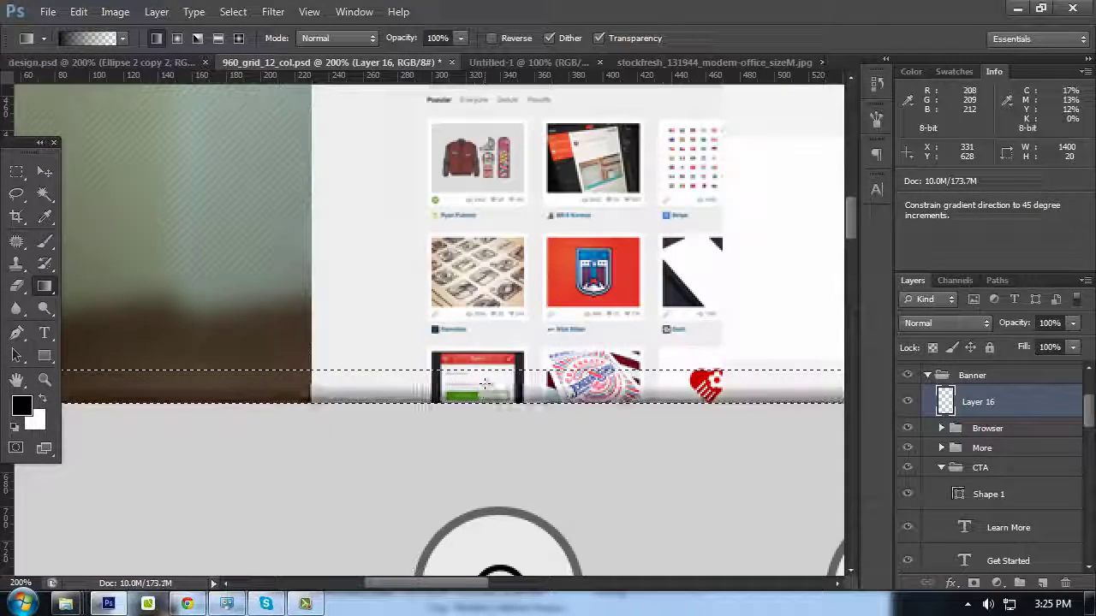
left_click_drag(416, 409, 423, 383)
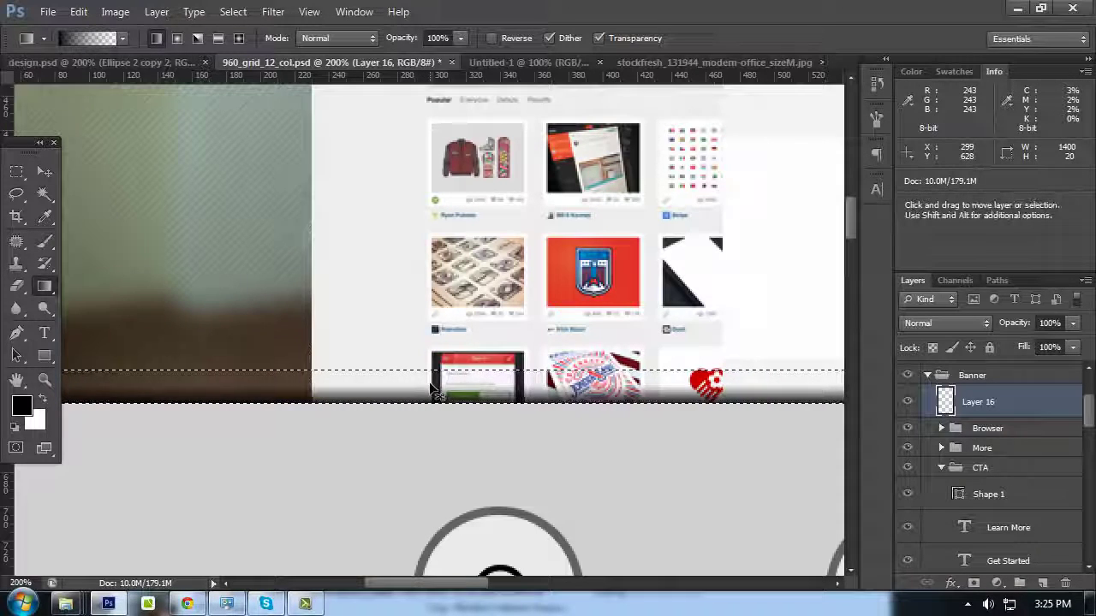
key("ctrl+d")
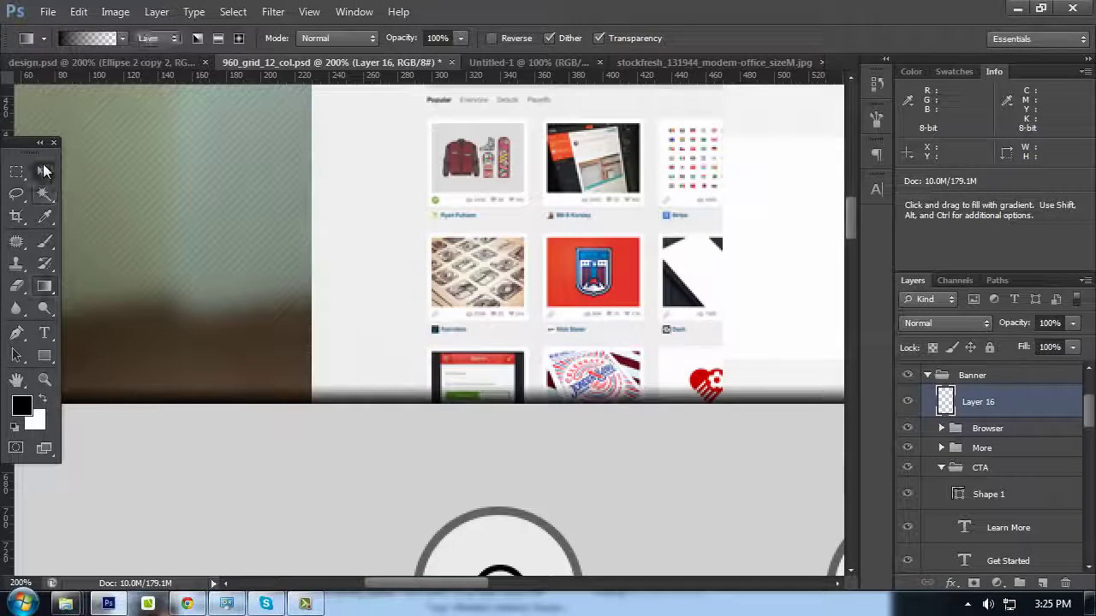
left_click(45, 169)
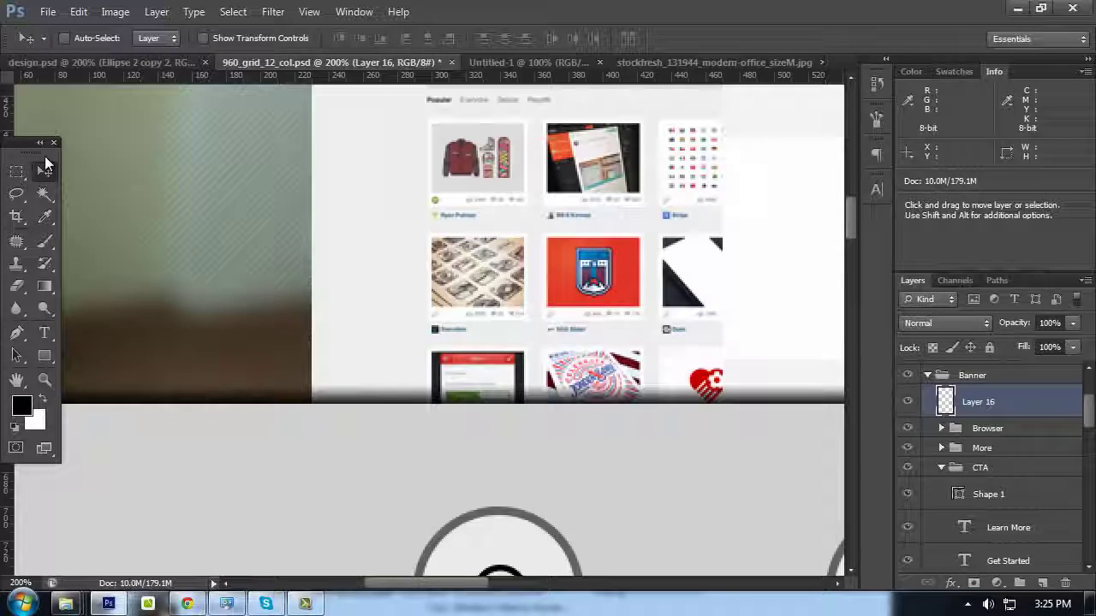
Lower the gradient layer's opacity, trying 30% and settling on 40%, and check the shadow along the banner's bottom edge
key("ctrl+minus")
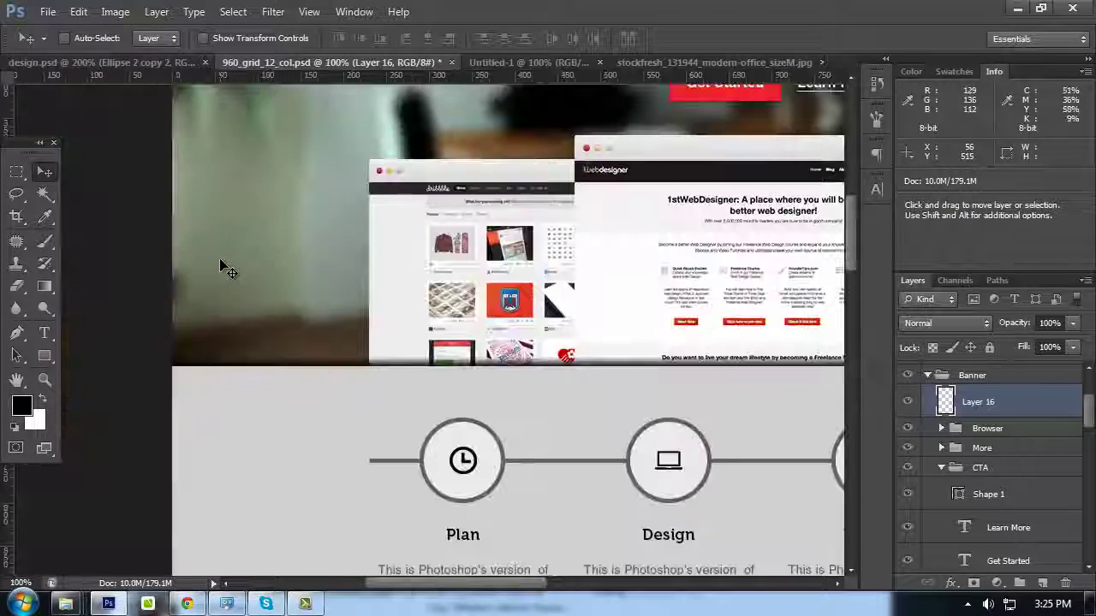
key("Tab")
left_click_drag(541, 265, 399, 321)
key("Tab")
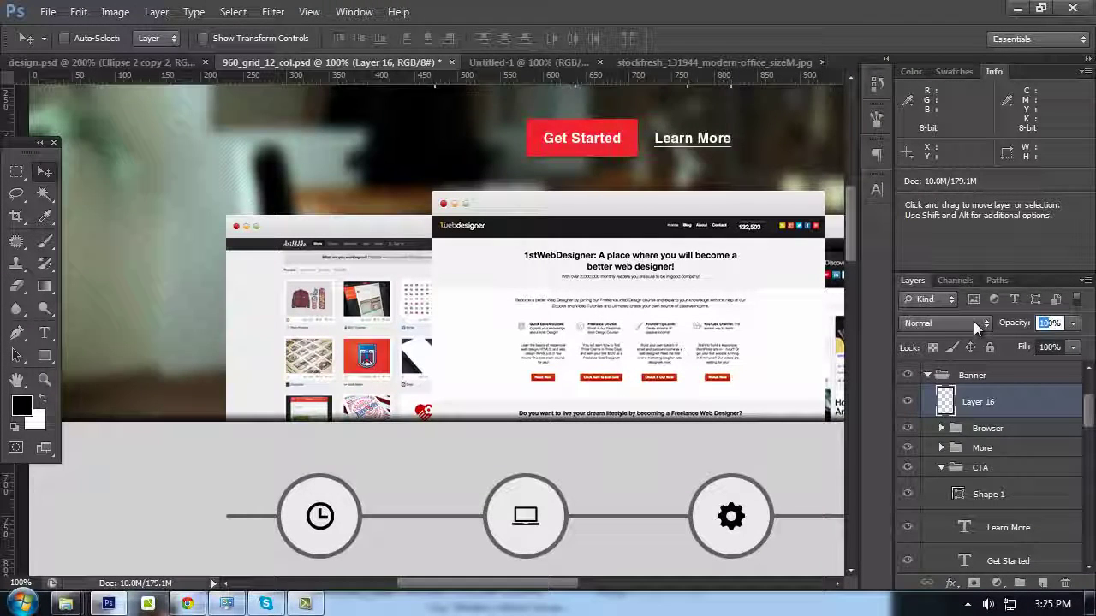
type("30")
key("Return")
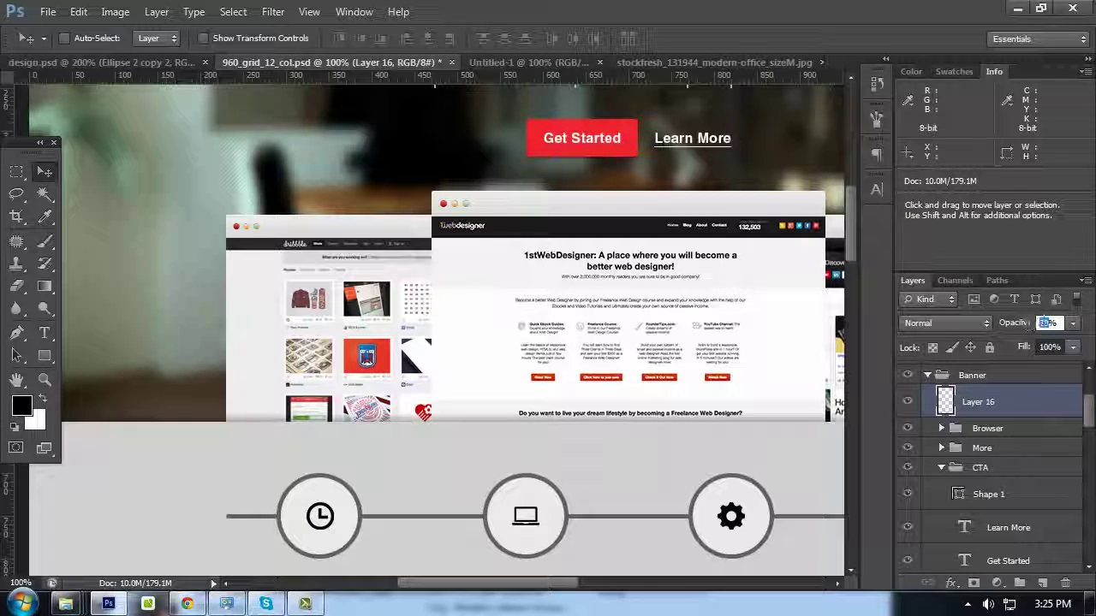
type("40")
key("Return")
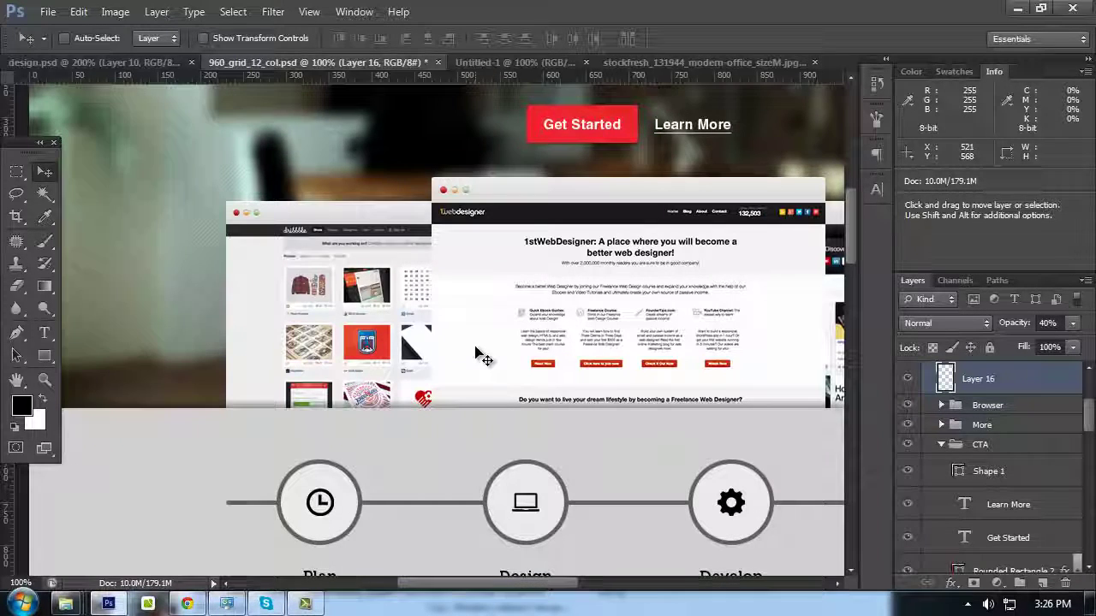
key("ctrl+plus")
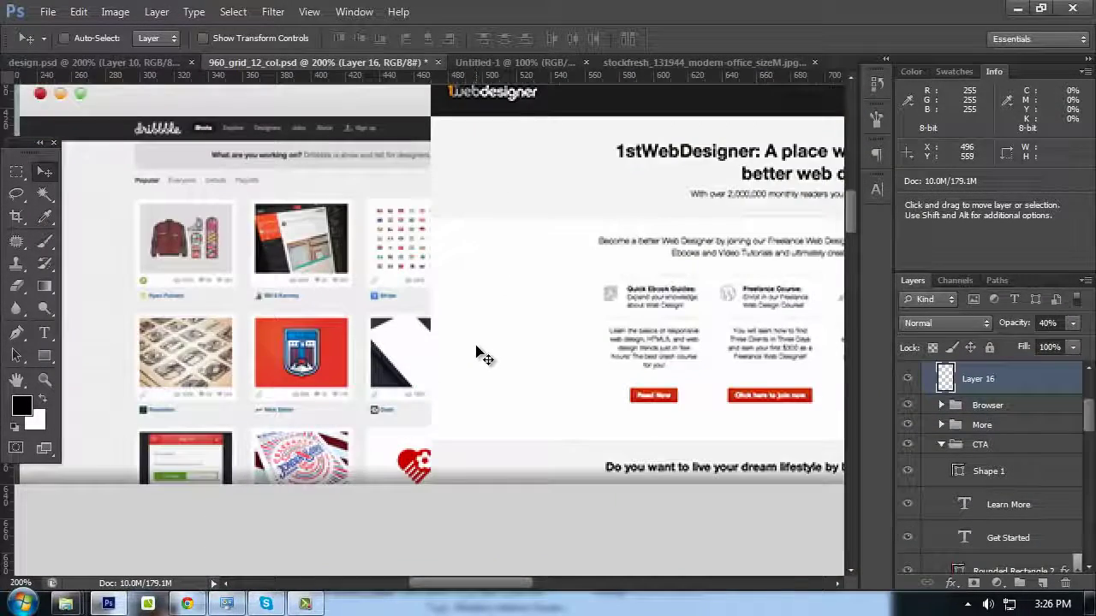
Shrink the banner's shadow strip from its upper edge to a height of 7 px, keeping its lower edge in place
scroll(587, 385, "down", 5)
key("ctrl+plus")
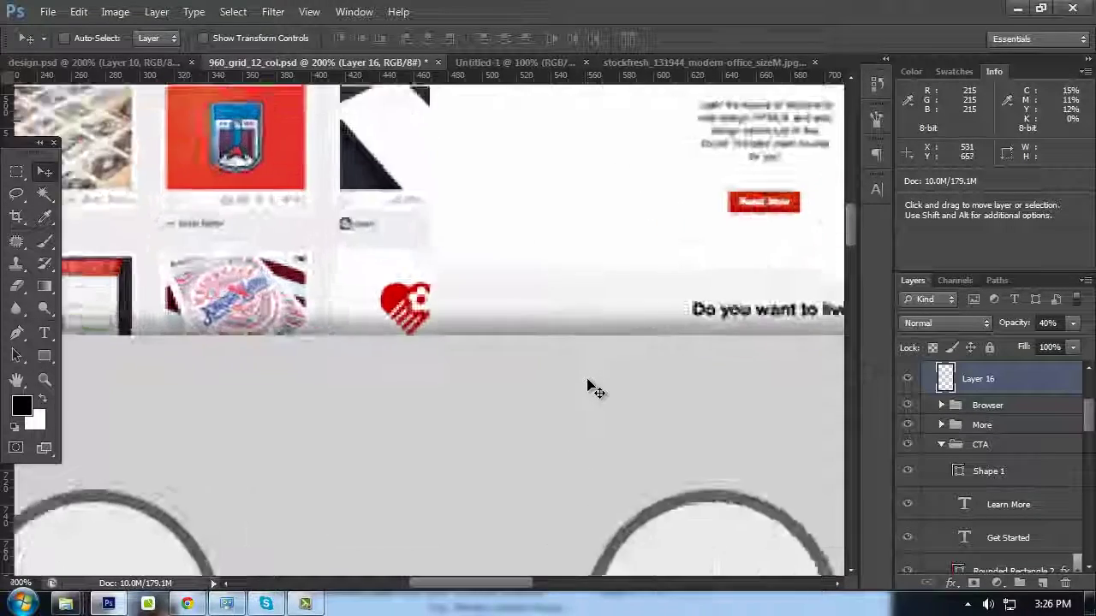
key("ctrl+plus")
key("ctrl+plus")
key("ctrl+t")
mouse_move(529, 288)
left_mouse_down()
mouse_move(528, 313)
mouse_move(531, 303)
left_mouse_up()
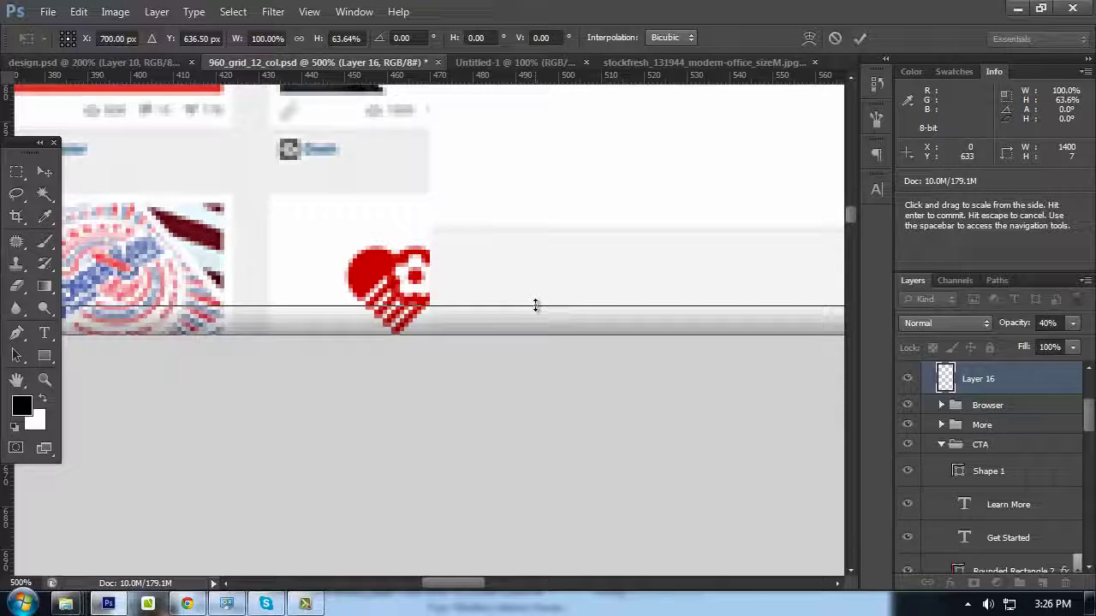
key("Return")
key("ctrl+minus")
key("ctrl+minus")
key("ctrl+minus")
key("ctrl+minus")
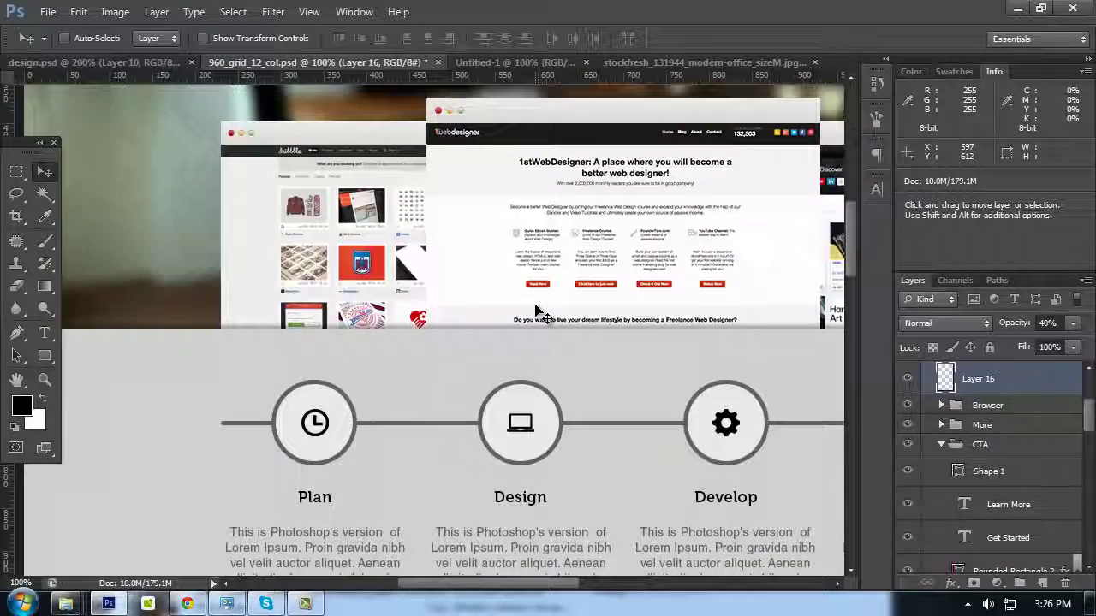
Reduce the shadow strip's height further to 5 px, keeping it against the banner's bottom edge
key("ctrl+plus")
key("ctrl+plus")
key("ctrl+plus")
key("ctrl+plus")
key("ctrl+plus")
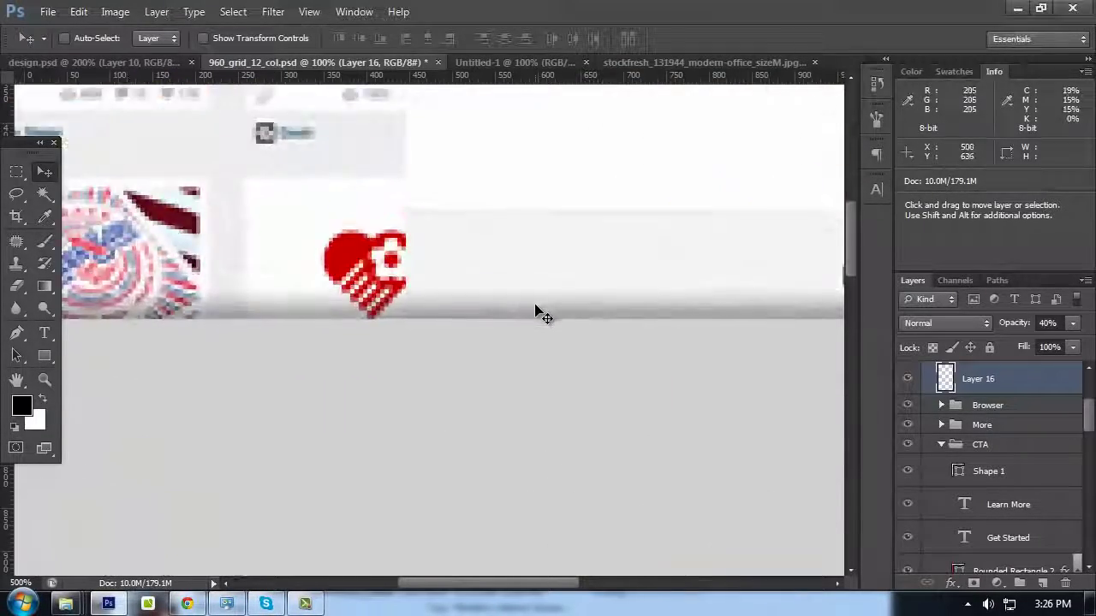
key("ctrl+t")
left_click_drag(534, 283, 536, 289)
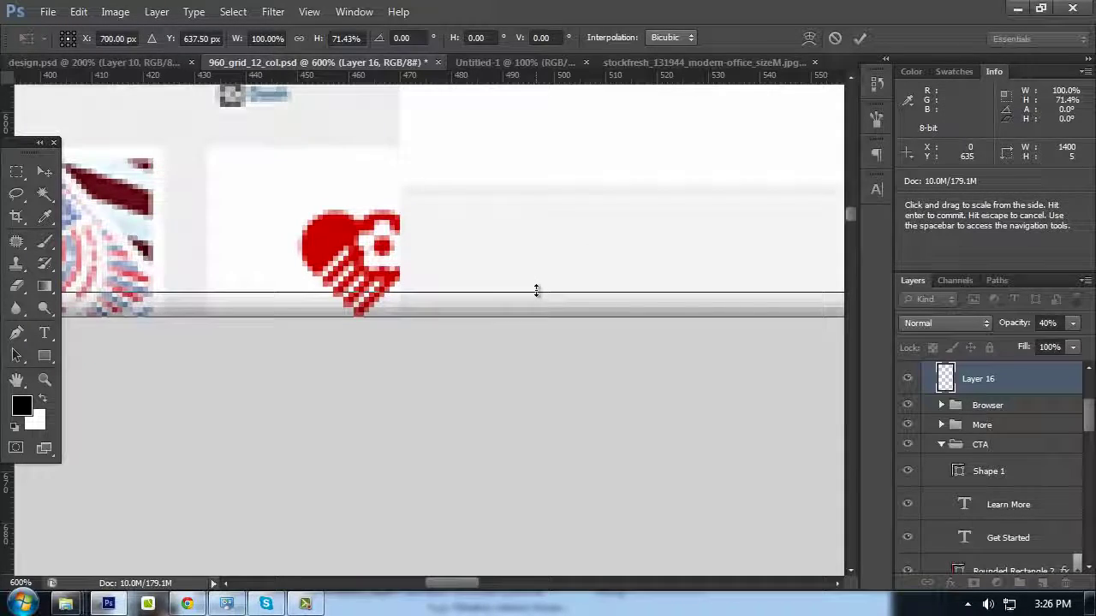
key("Return")
key("ctrl+minus")
key("ctrl+minus")
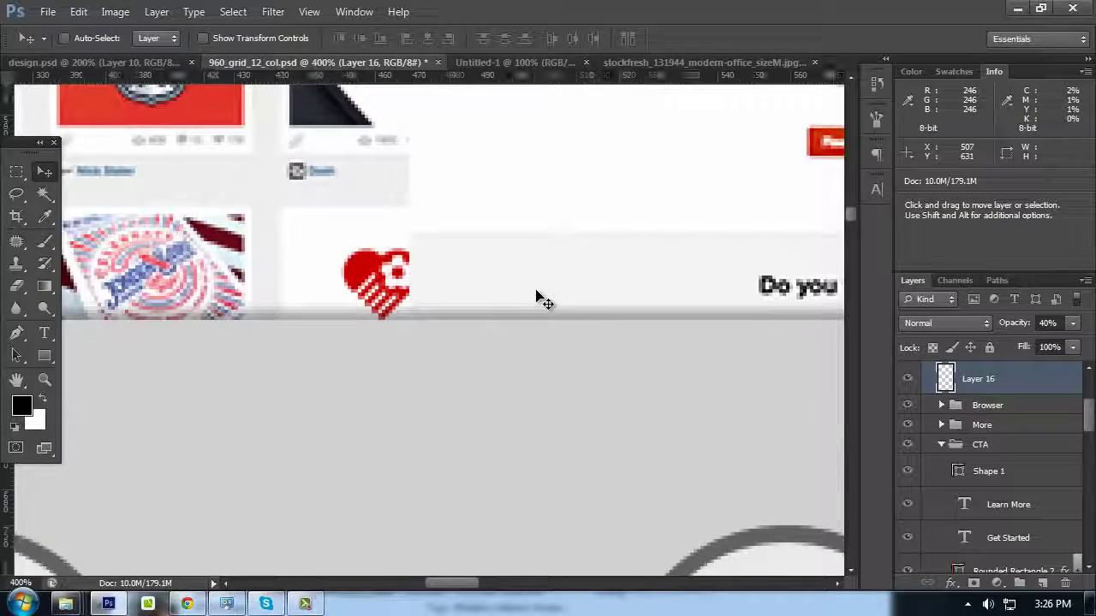
key("ctrl+minus")
key("ctrl+minus")
key("ctrl+minus")
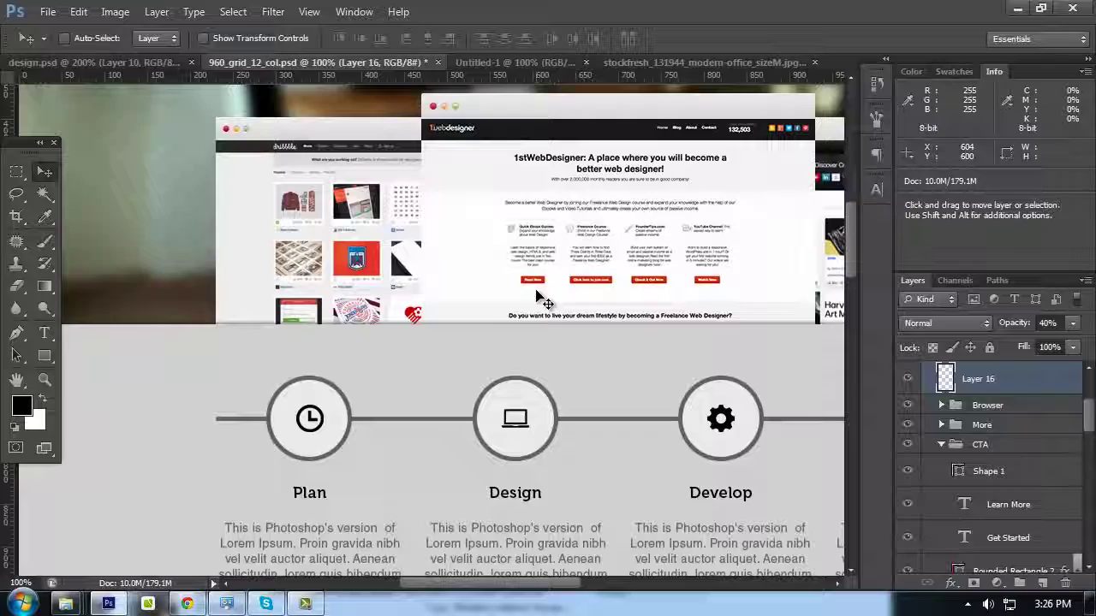
Examine the thinner shadow along the banner's bottom edge across the whole page, with and without the panels shown
key("Tab")
scroll(697, 299, "up", 3)
scroll(698, 302, "up", 2)
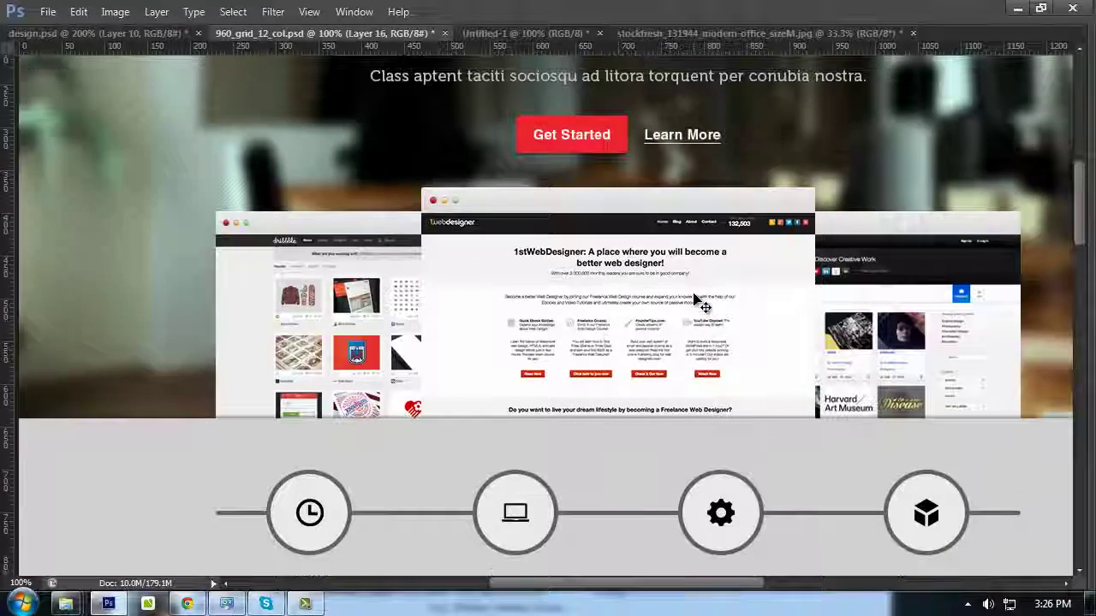
key("Tab")
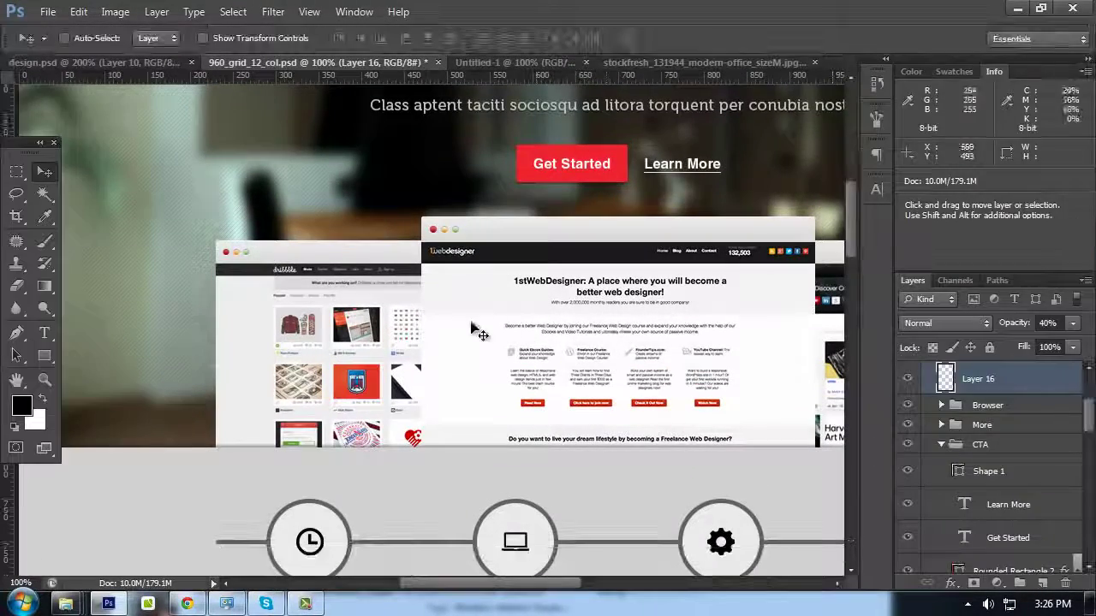
left_click_drag(357, 306, 406, 232)
scroll(491, 304, "up", 1)
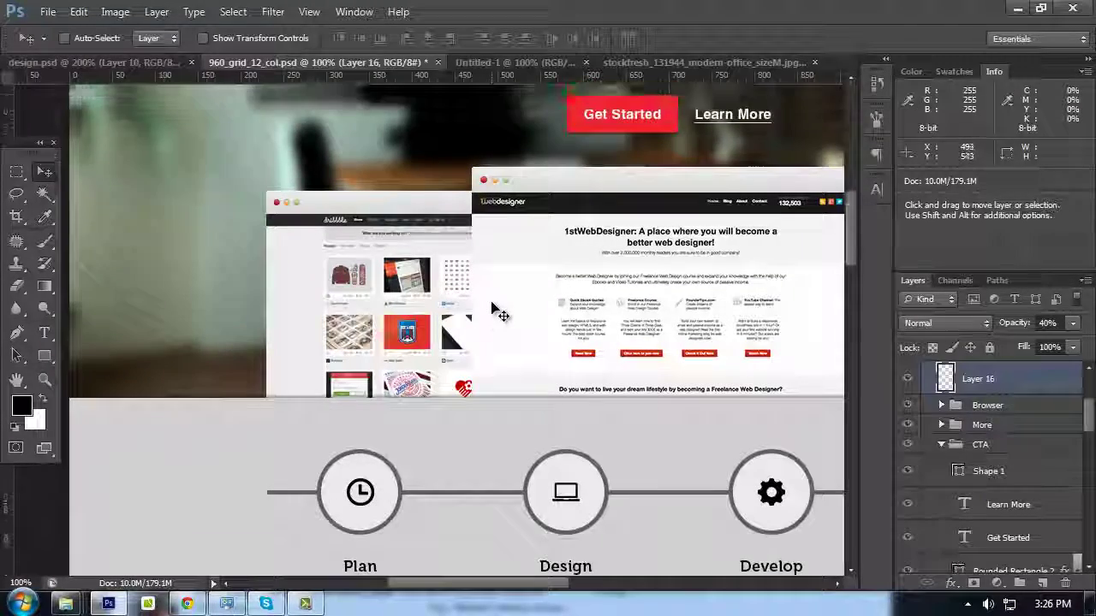
scroll(491, 303, "down", 2)
key("Tab")
key("Tab")
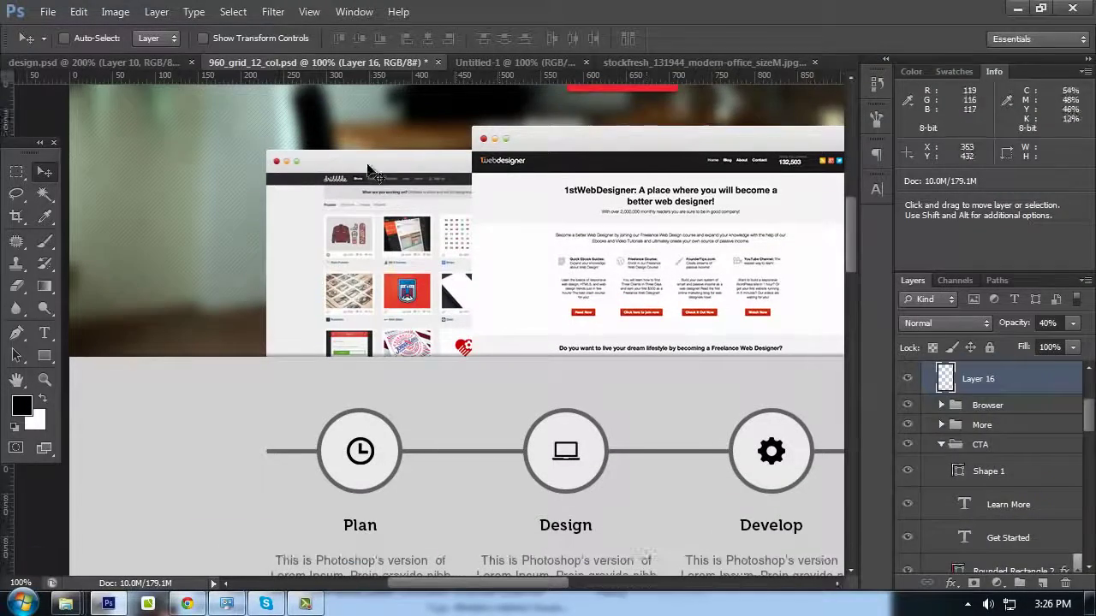
Load the outline of the dribbble browser window's rounded rectangle base as a selection
left_click(372, 171, "ctrl")
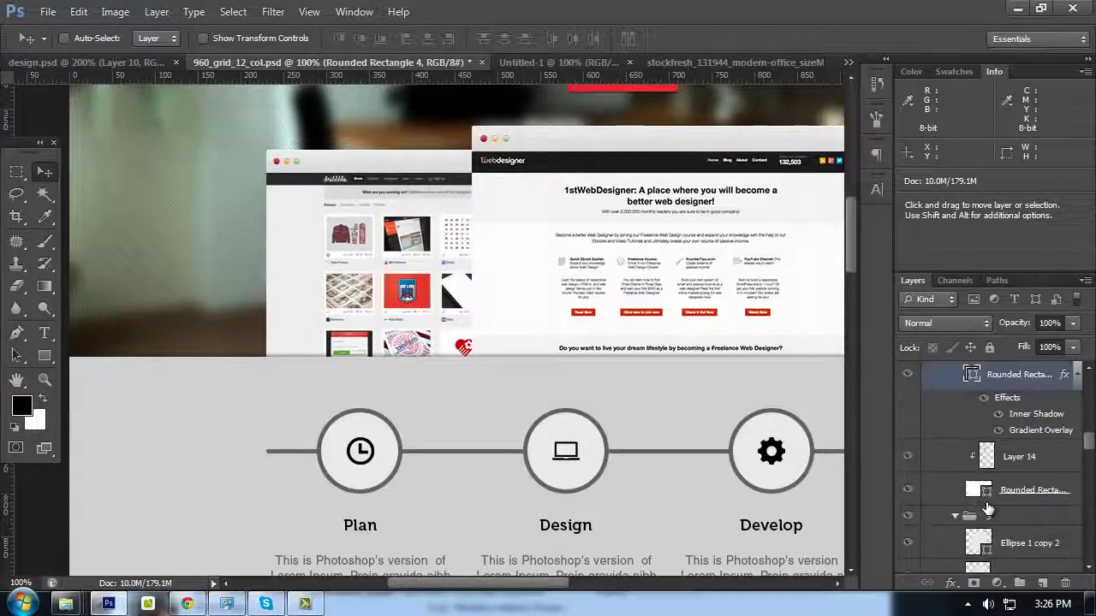
left_click(979, 493)
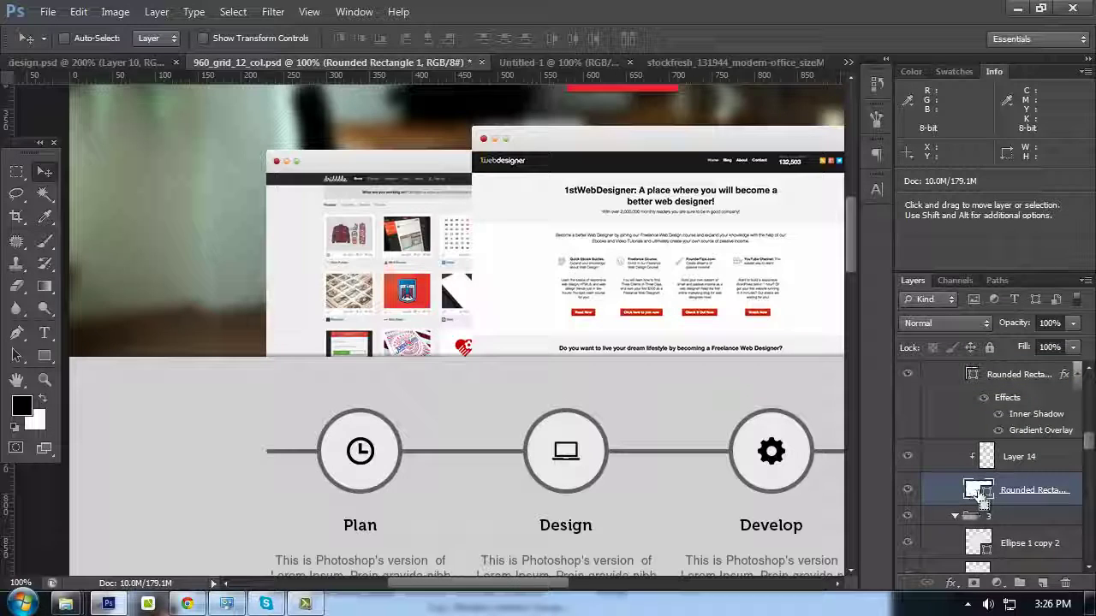
left_click(979, 493, "ctrl")
left_click_drag(678, 269, 591, 328)
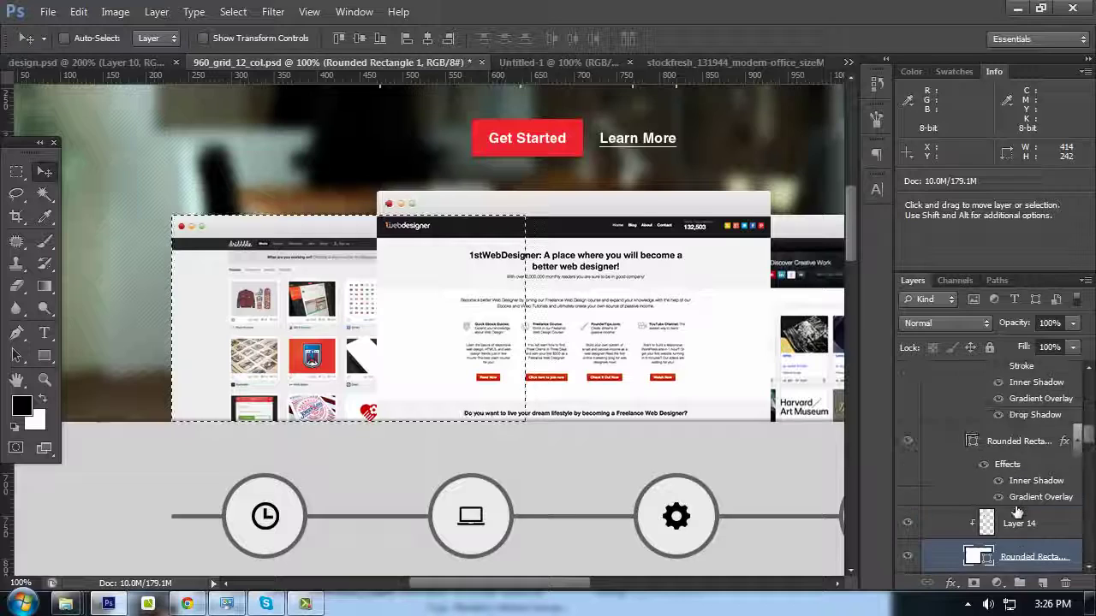
Add the outline of the 1stWebDesigner browser window's rounded rectangle base to the selection
left_click(676, 205, "ctrl")
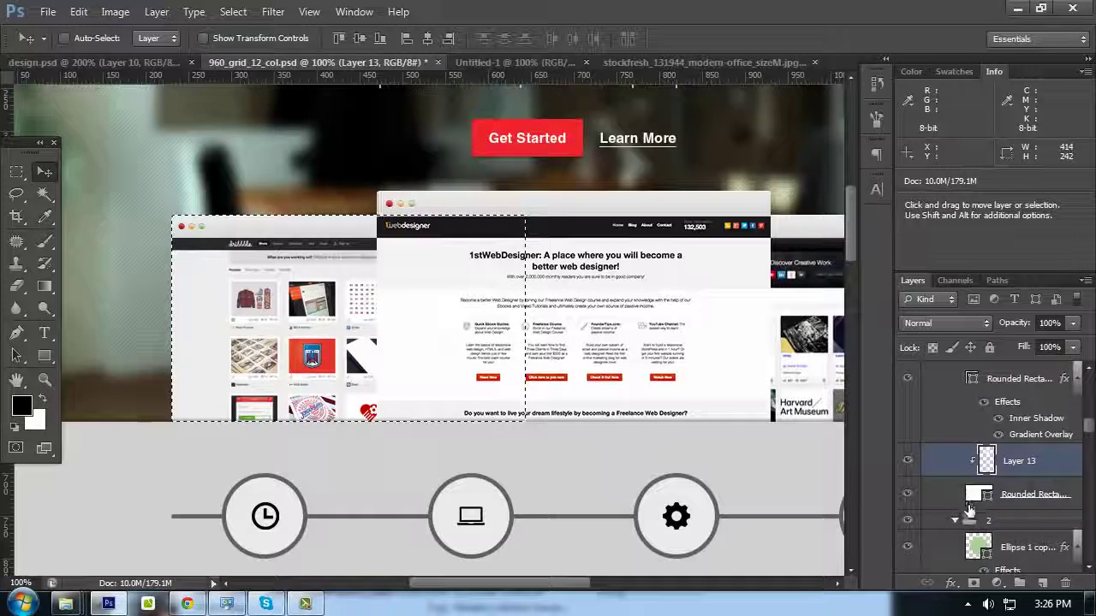
scroll(971, 508, "down", 1)
left_click(1002, 462)
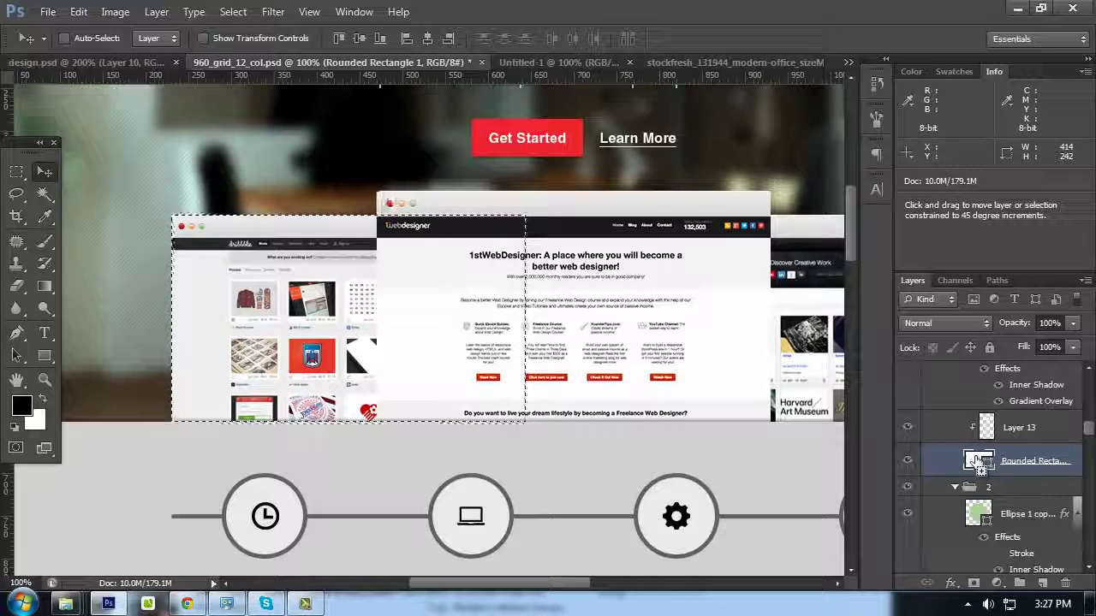
left_click(979, 462, "ctrl+shift")
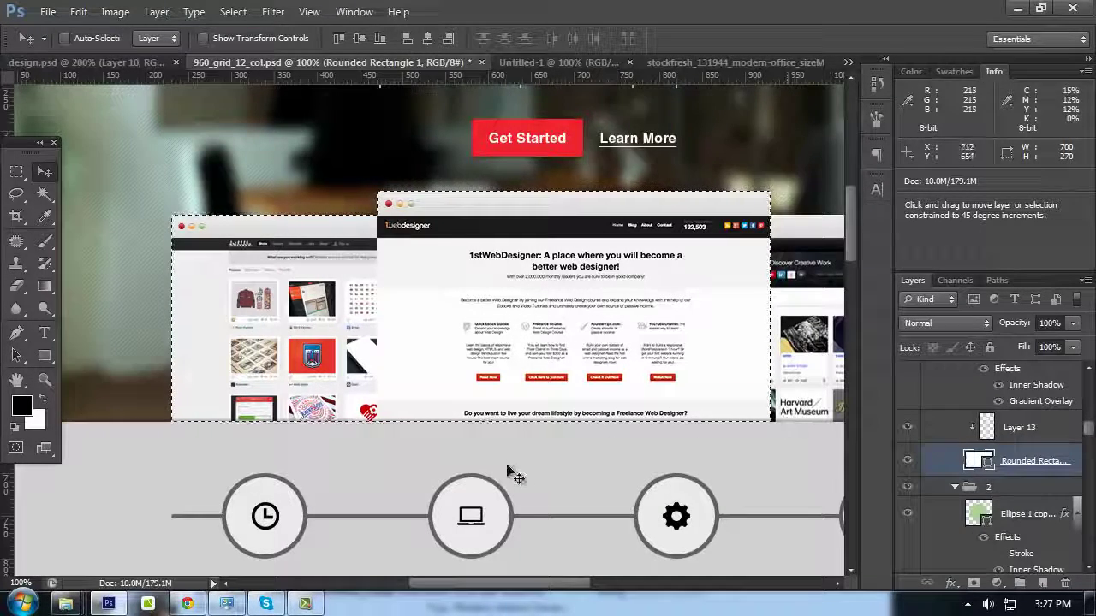
left_click_drag(738, 332, 636, 331)
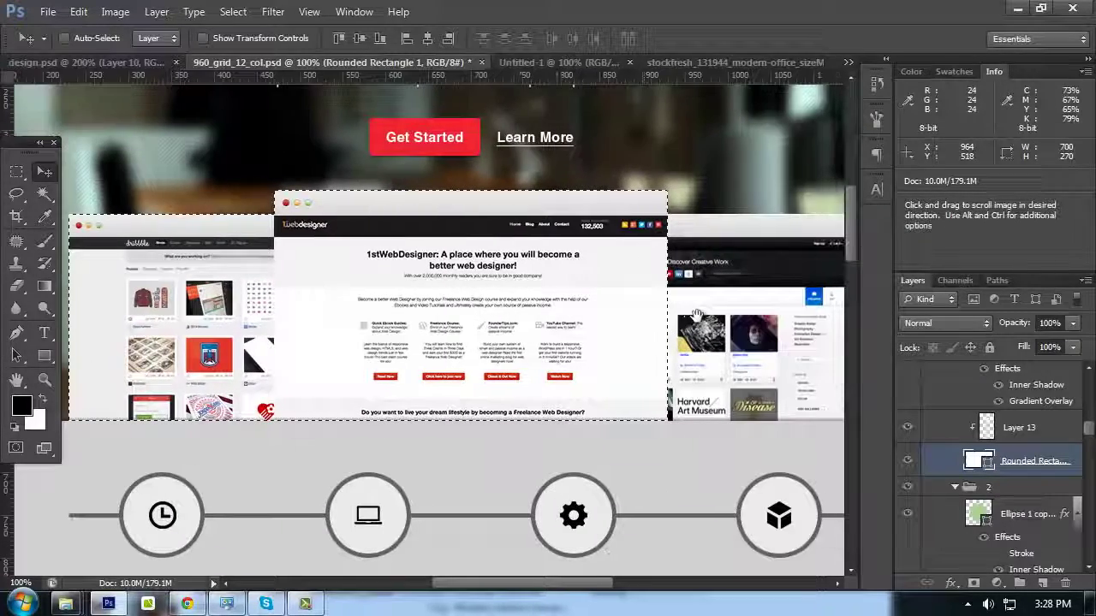
Add the third browser window's rounded rectangle outline to the selection and check that all three windows are enclosed
left_click(692, 319, "ctrl")
scroll(1004, 504, "down", 2)
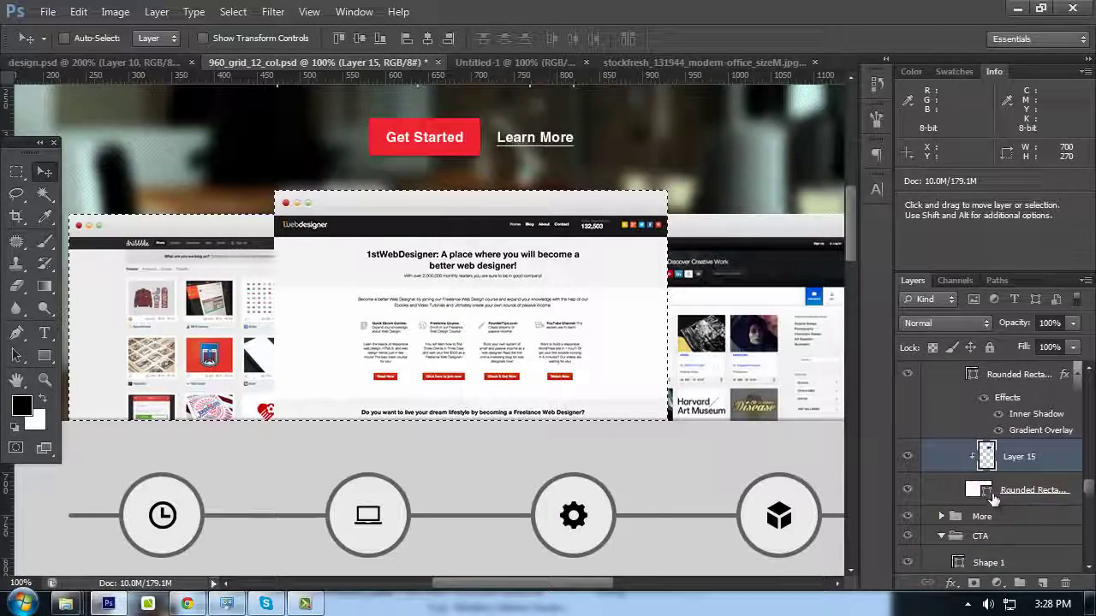
left_click(991, 495, "ctrl+shift")
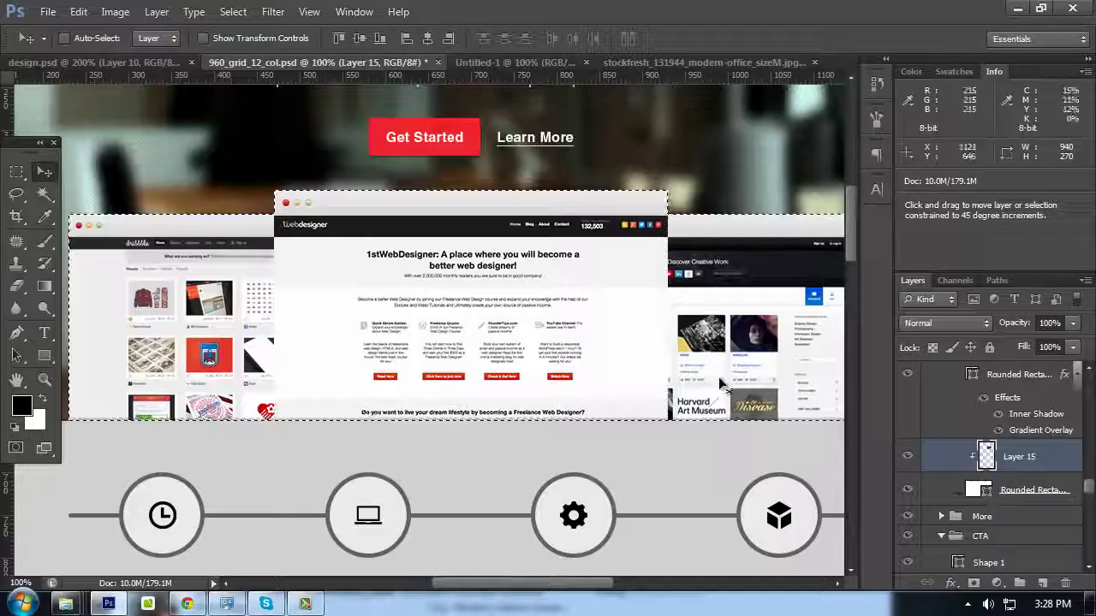
key("Tab")
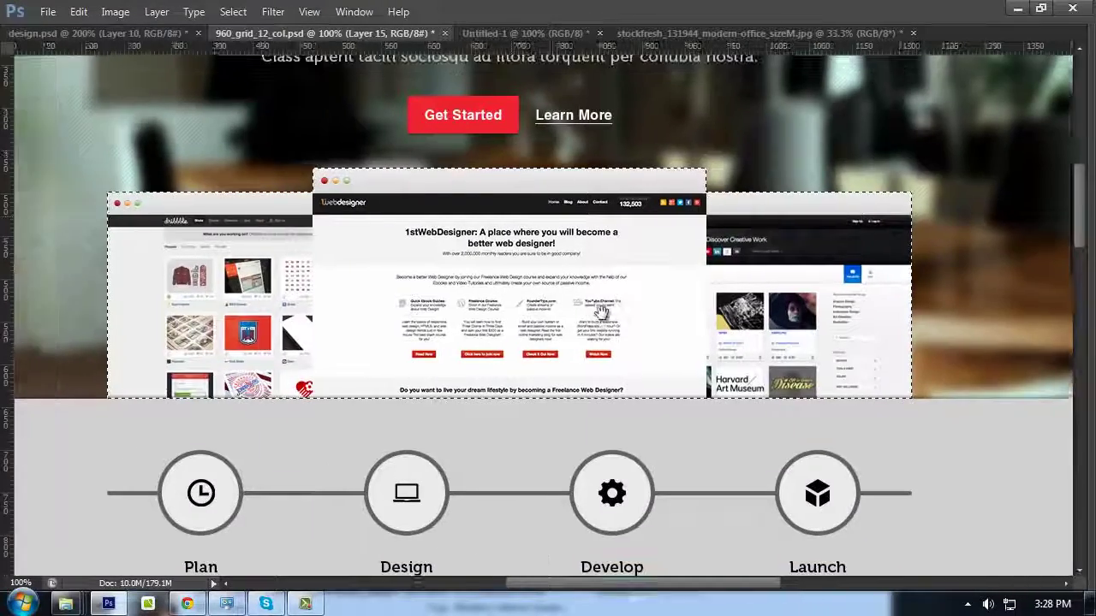
key("Tab")
key("Tab")
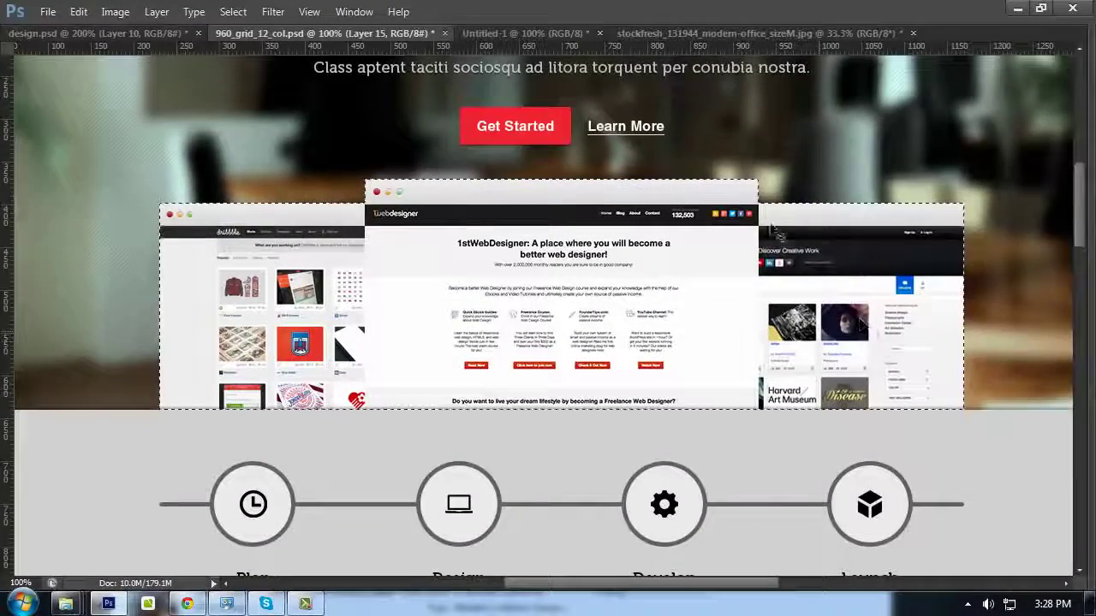
key("Tab")
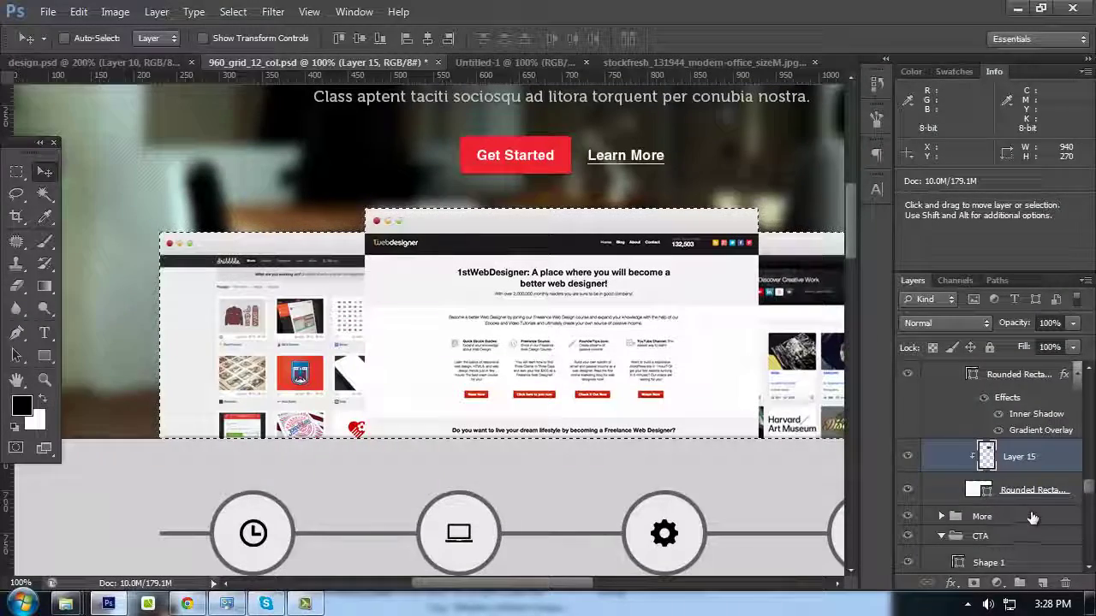
Collapse the Browser group, create a new layer above it, and move that layer into the group
scroll(1021, 512, "down", 1)
scroll(1019, 509, "down", 1)
scroll(1015, 506, "up", 4)
scroll(1011, 500, "down", 2)
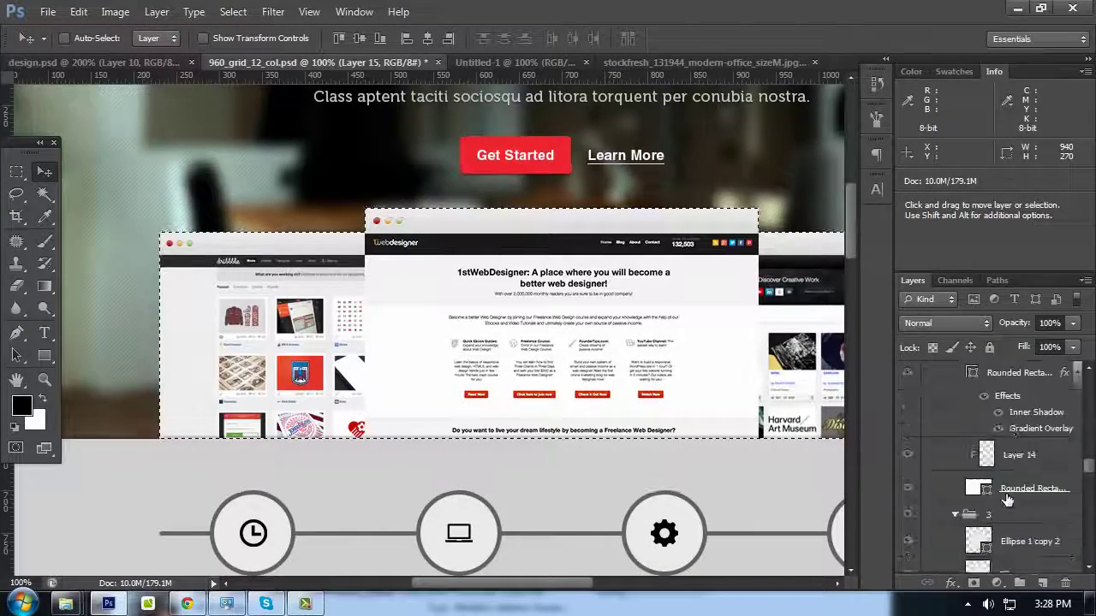
scroll(1006, 494, "up", 3)
scroll(1006, 494, "down", 2)
scroll(993, 495, "up", 6)
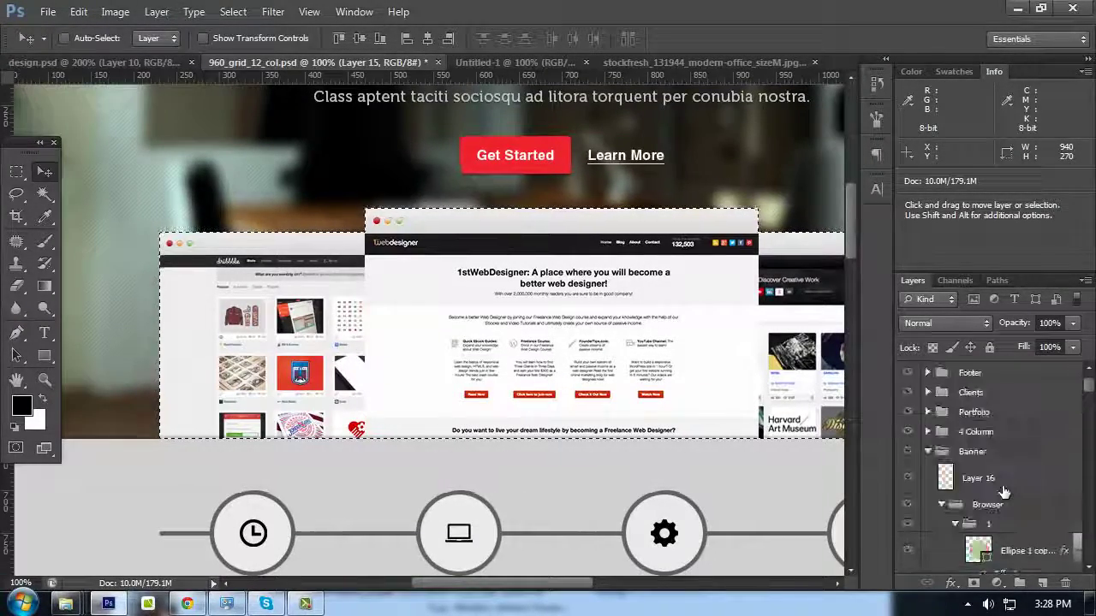
scroll(991, 495, "down", 2)
left_click(942, 472)
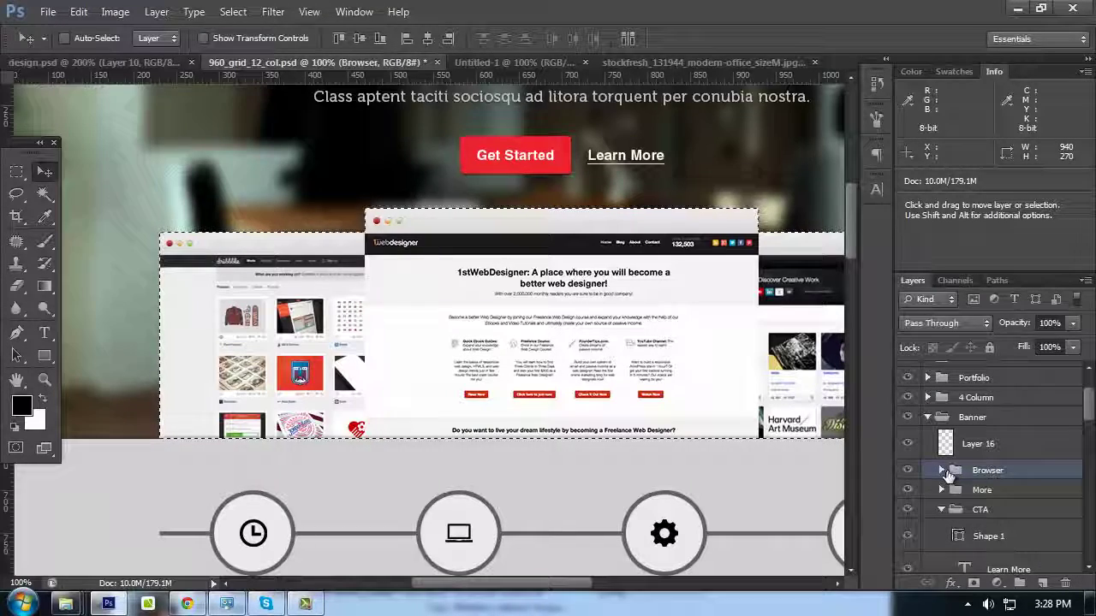
left_click(954, 477)
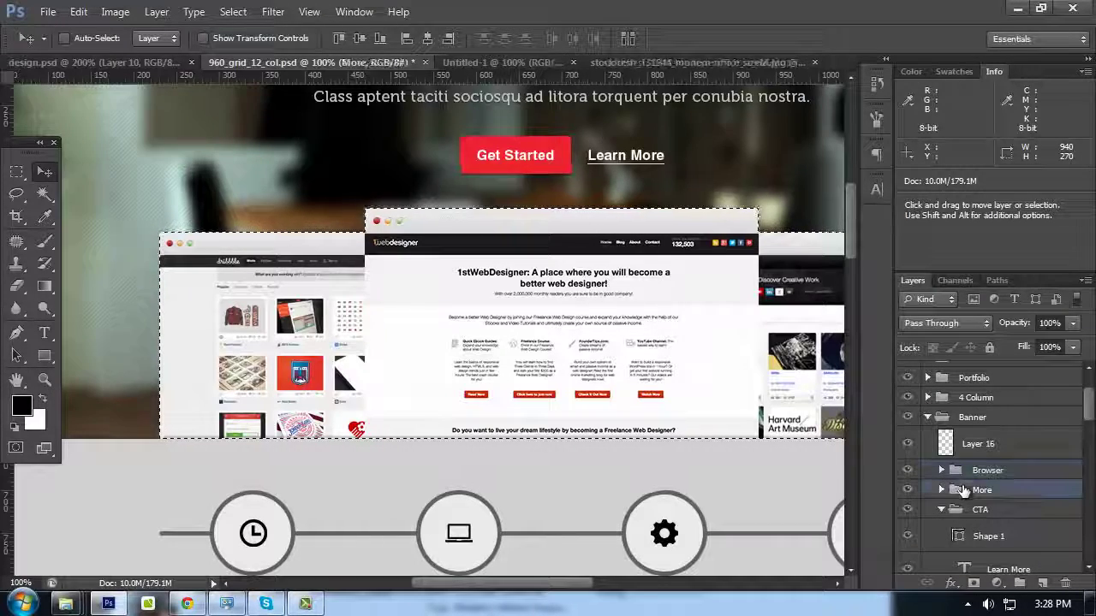
left_click(1041, 585)
scroll(982, 411, "up", 2)
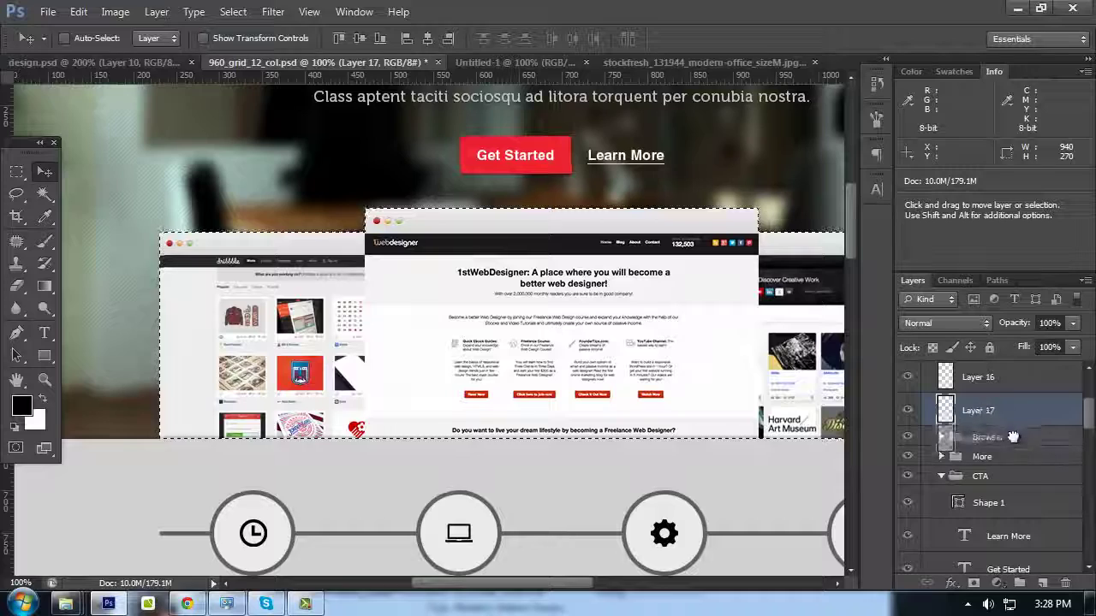
left_click_drag(1012, 438, 1016, 445)
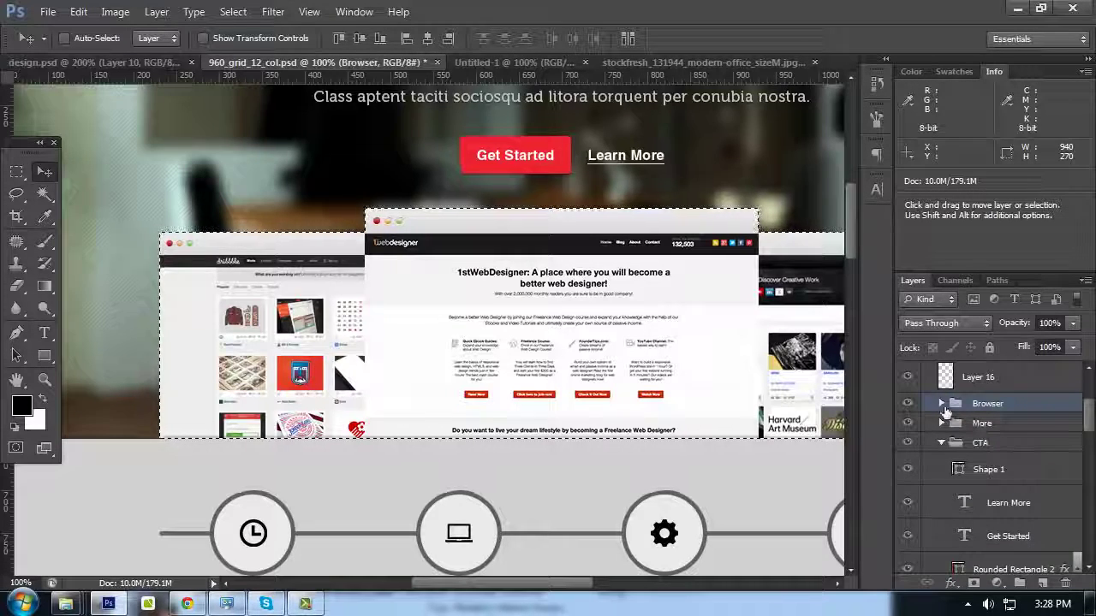
Expand the Browser group and collapse its subgroups 1, 2 and 3 to reveal the new layer beneath them
left_click(941, 403)
scroll(999, 429, "down", 3)
scroll(998, 403, "up", 3)
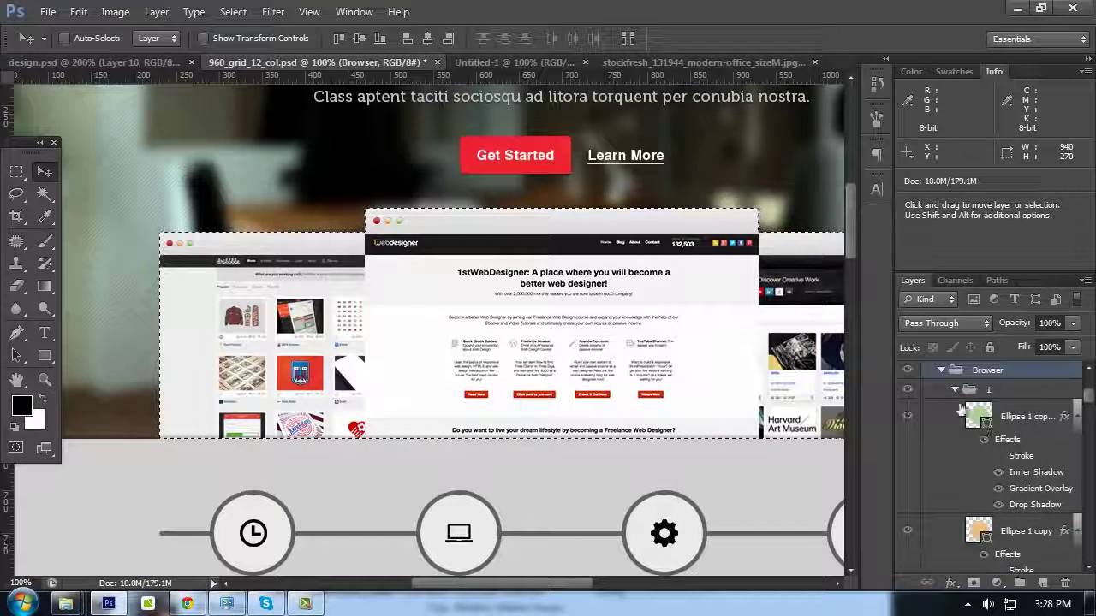
left_click(954, 390)
left_click(955, 409)
left_click(954, 429)
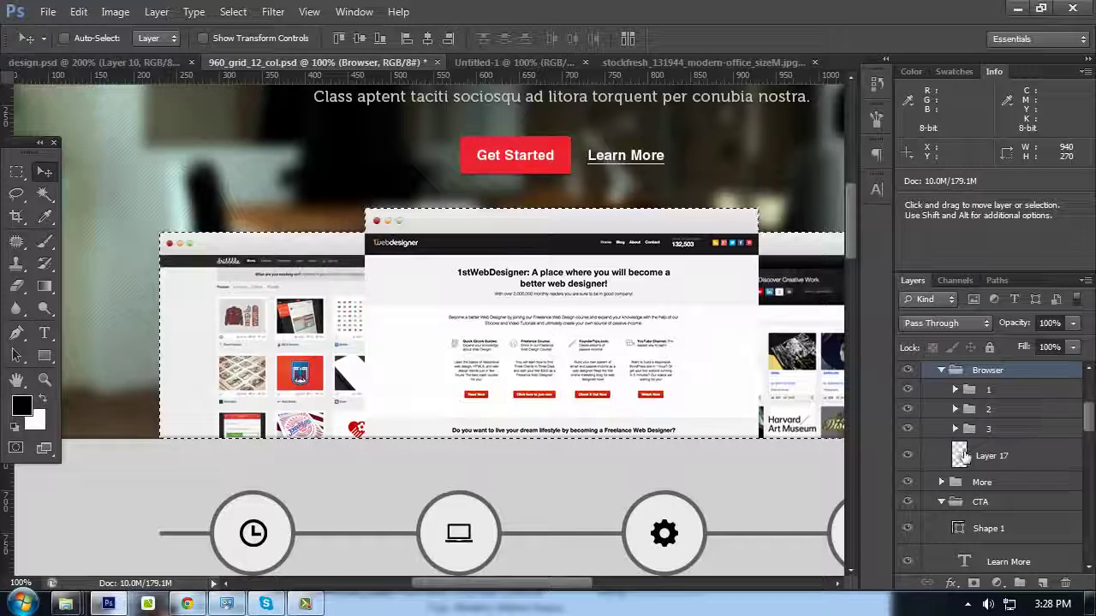
Fill the combined browser-window selection with black on the new layer beneath the windows, and deselect it
left_click(1019, 461)
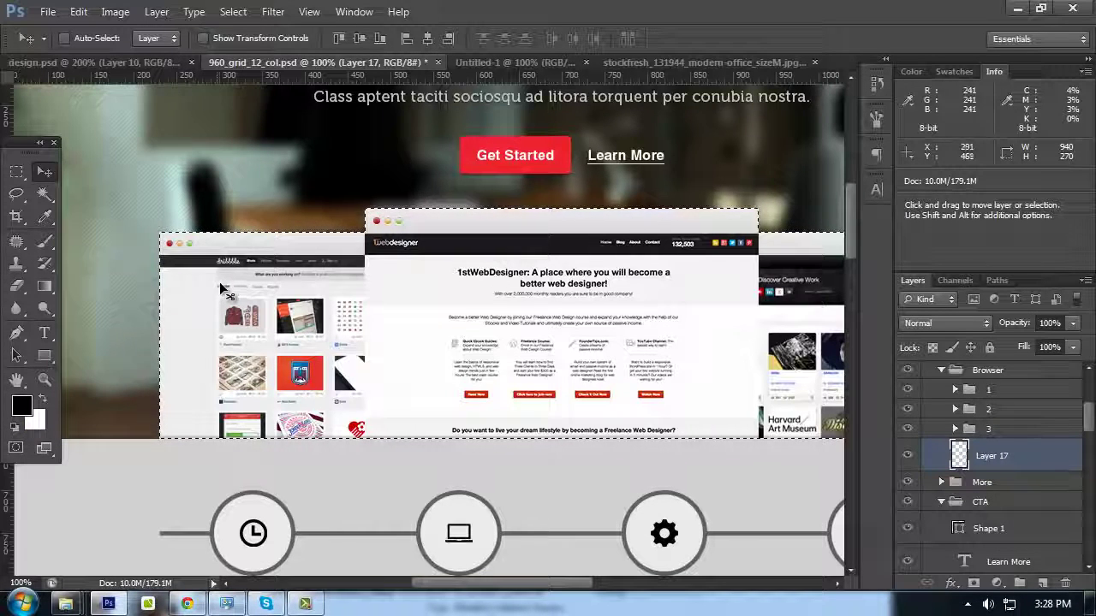
key("alt")
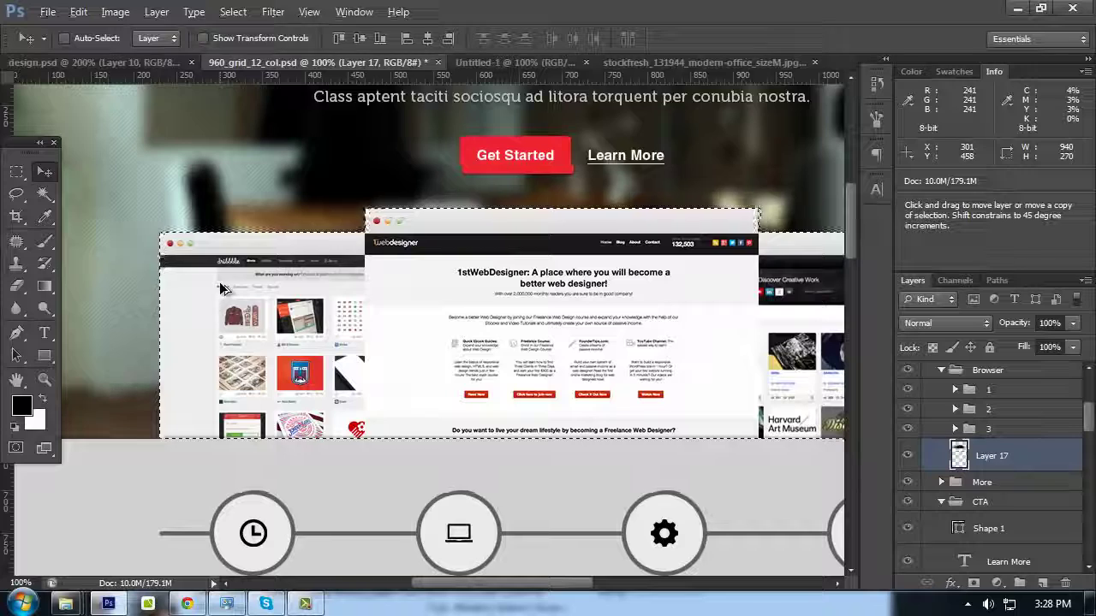
key("ctrl+d")
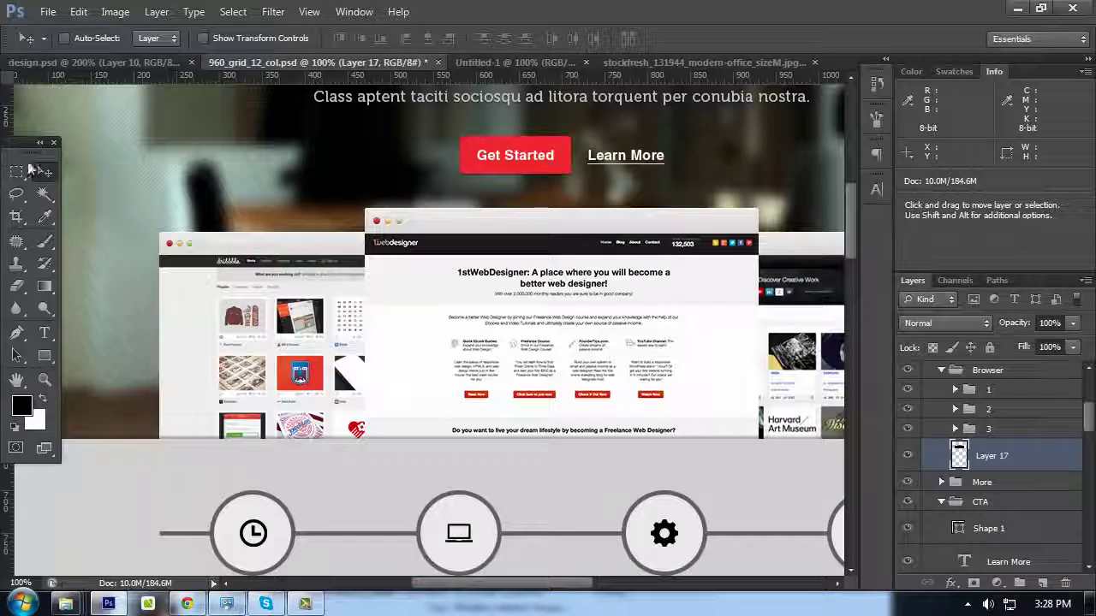
left_click_drag(227, 272, 242, 221)
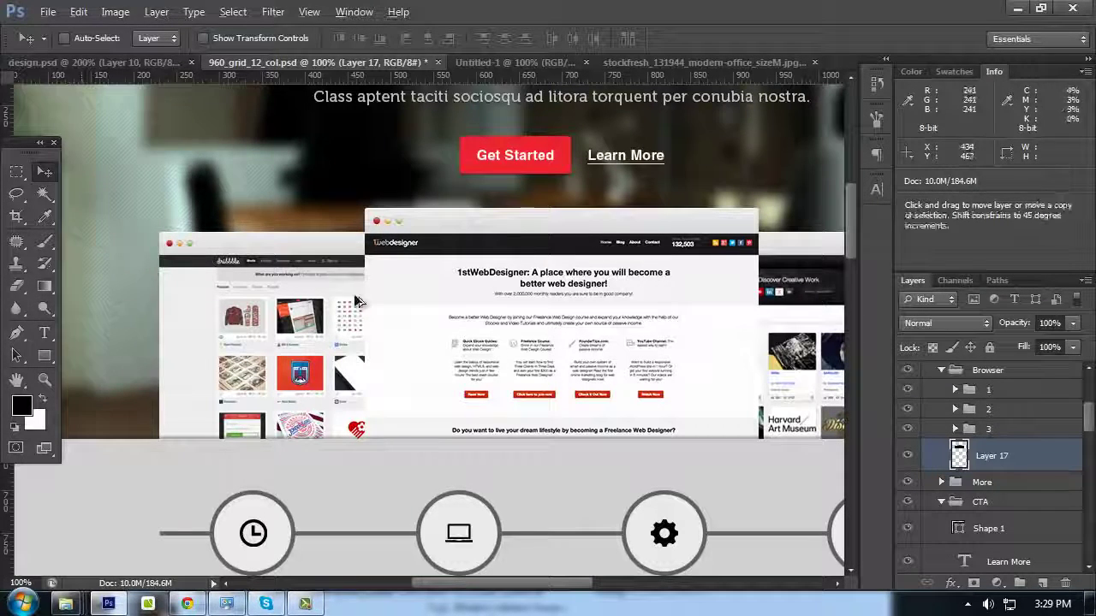
key("ctrl+alt+z")
left_click(45, 224)
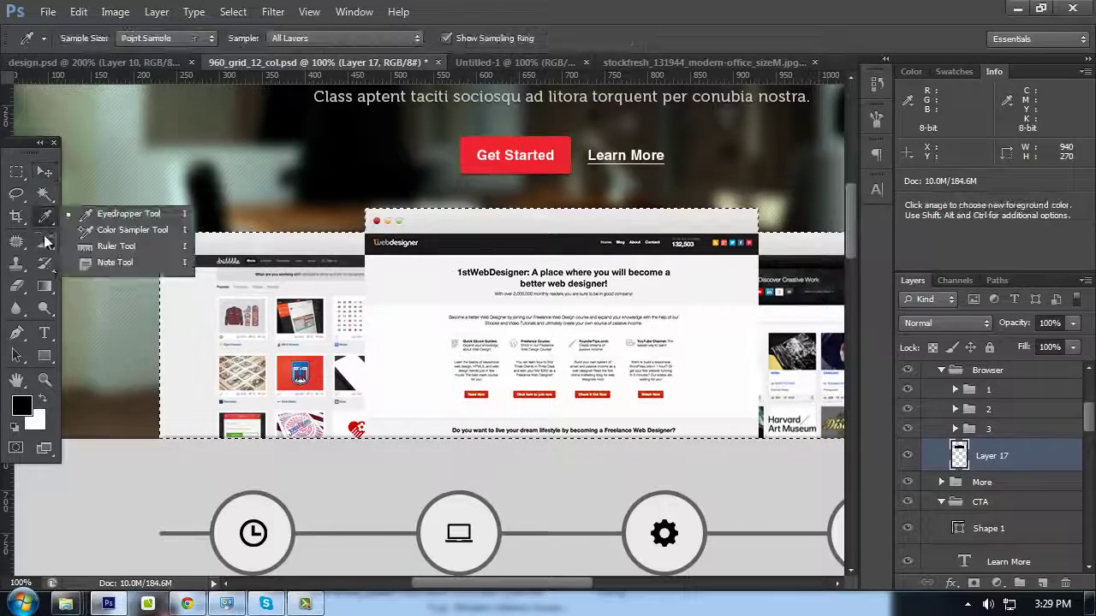
left_click(45, 288)
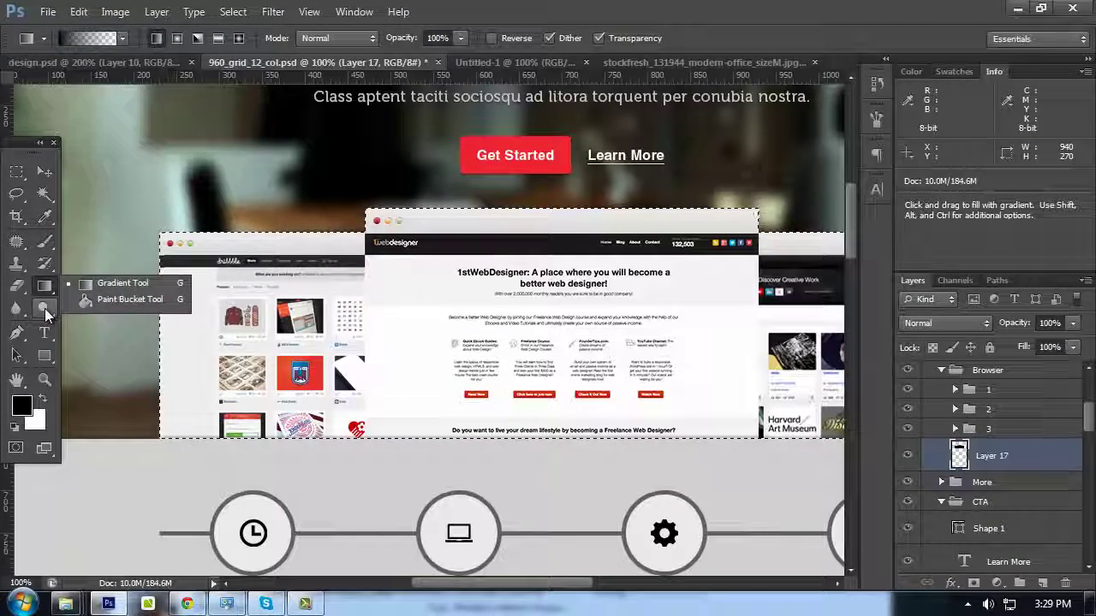
left_click(116, 299)
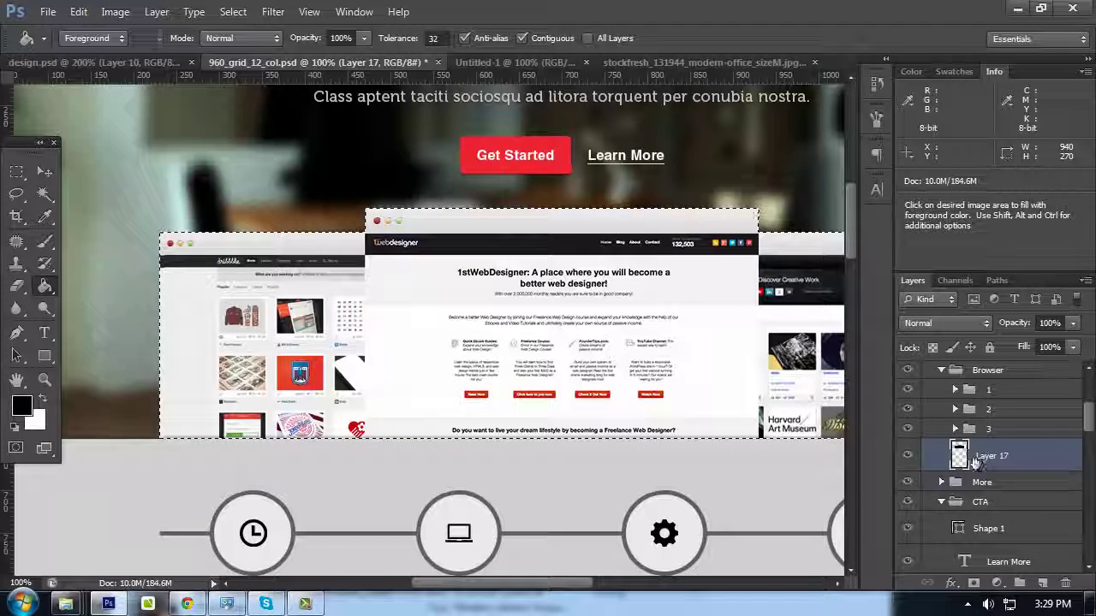
key("ctrl+d")
left_click(45, 172)
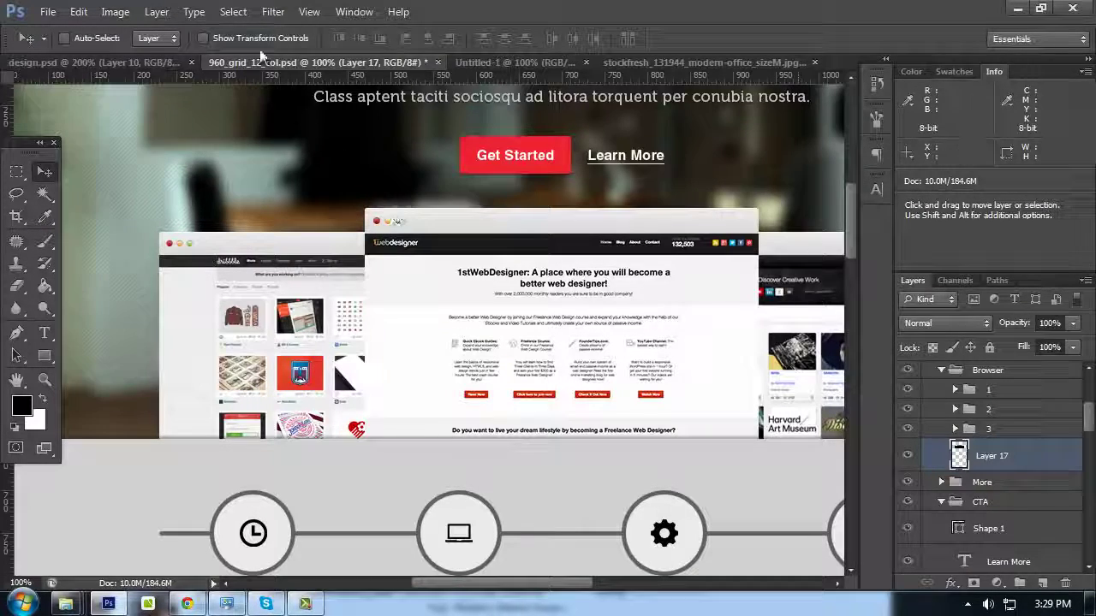
Apply a Gaussian Blur with a 5-pixel radius to the black shape layer beneath the browser windows
left_click(271, 12)
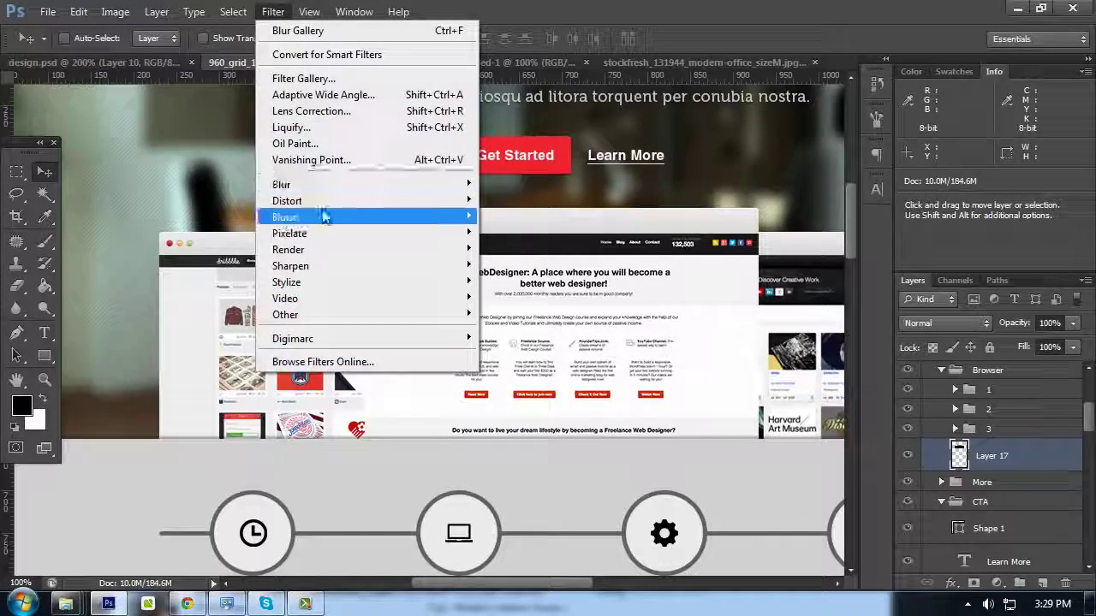
mouse_move(314, 184)
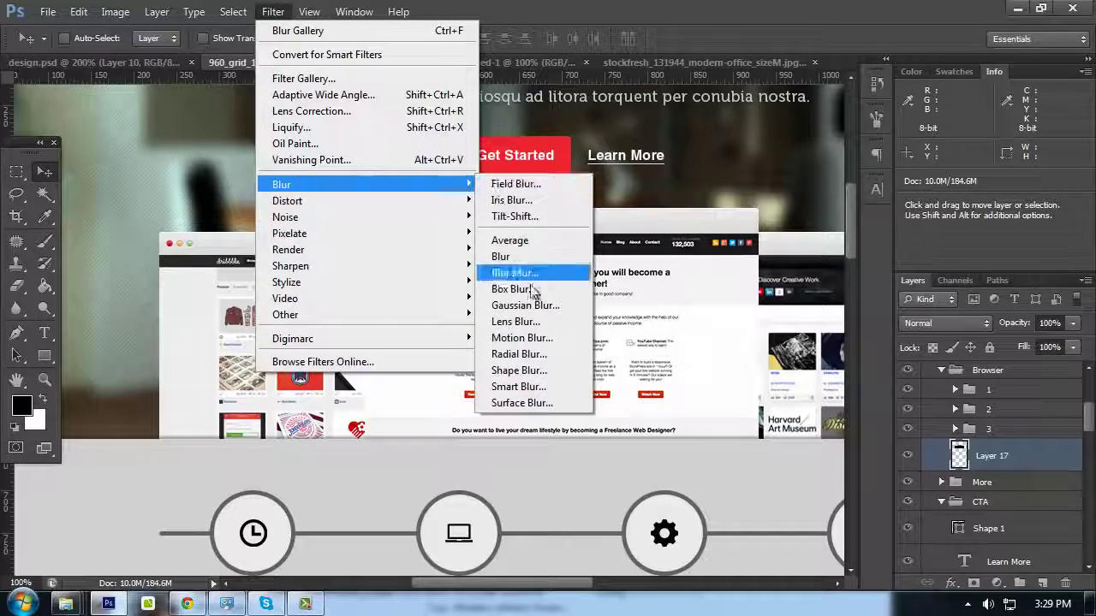
left_click(524, 306)
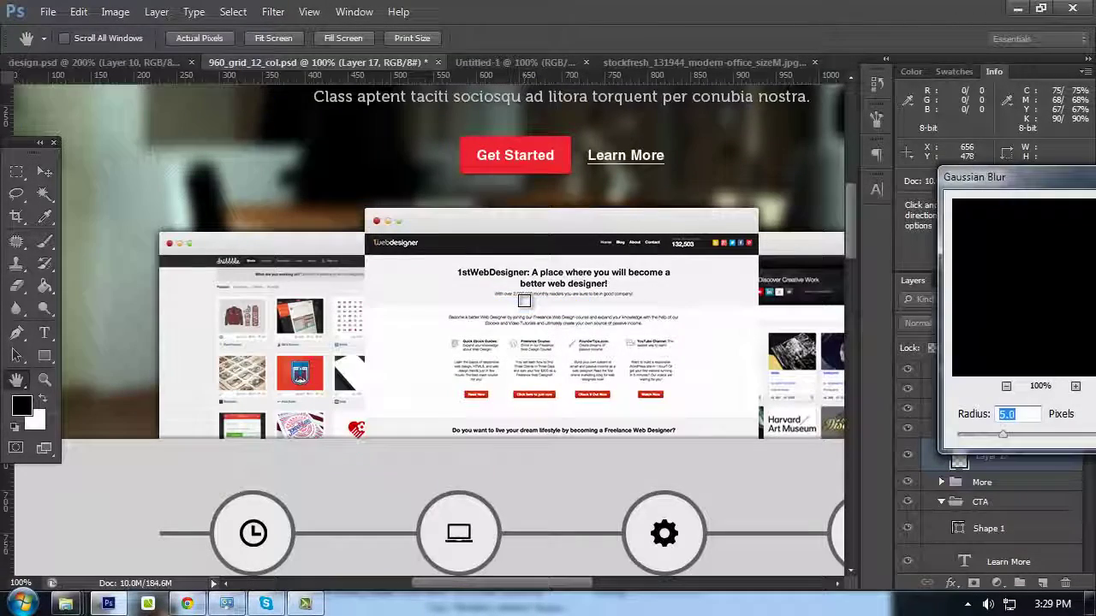
left_click_drag(961, 174, 568, 100)
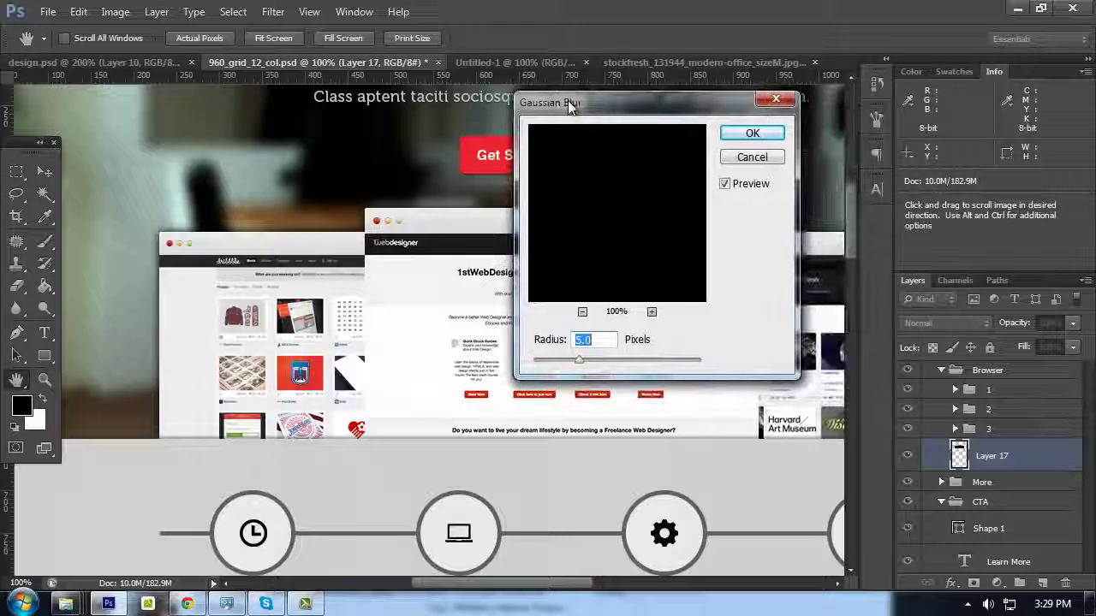
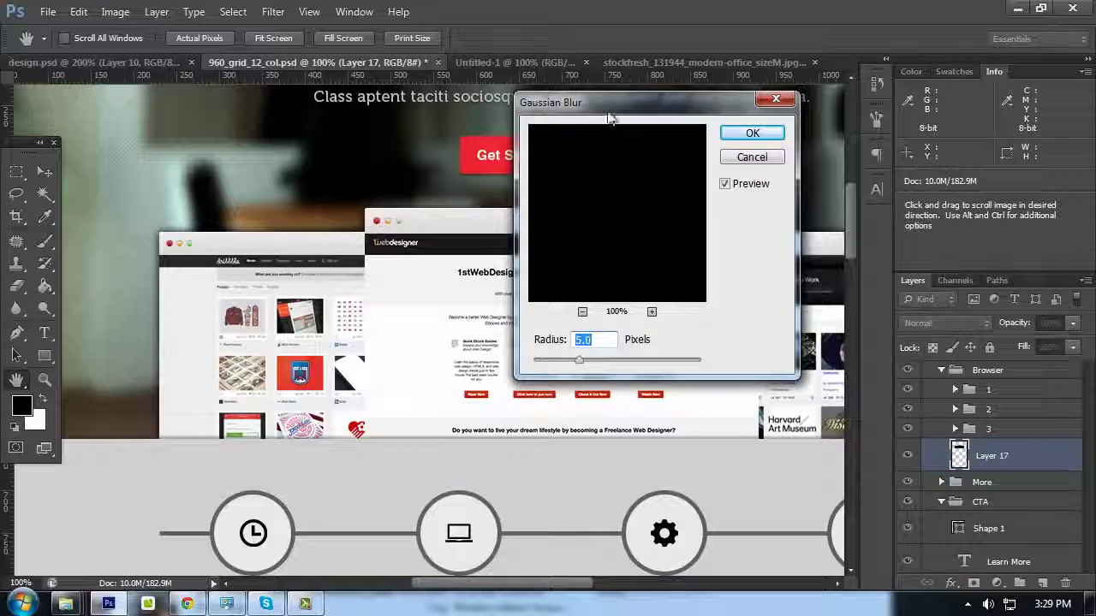
left_click_drag(606, 108, 517, 155)
left_click(658, 186)
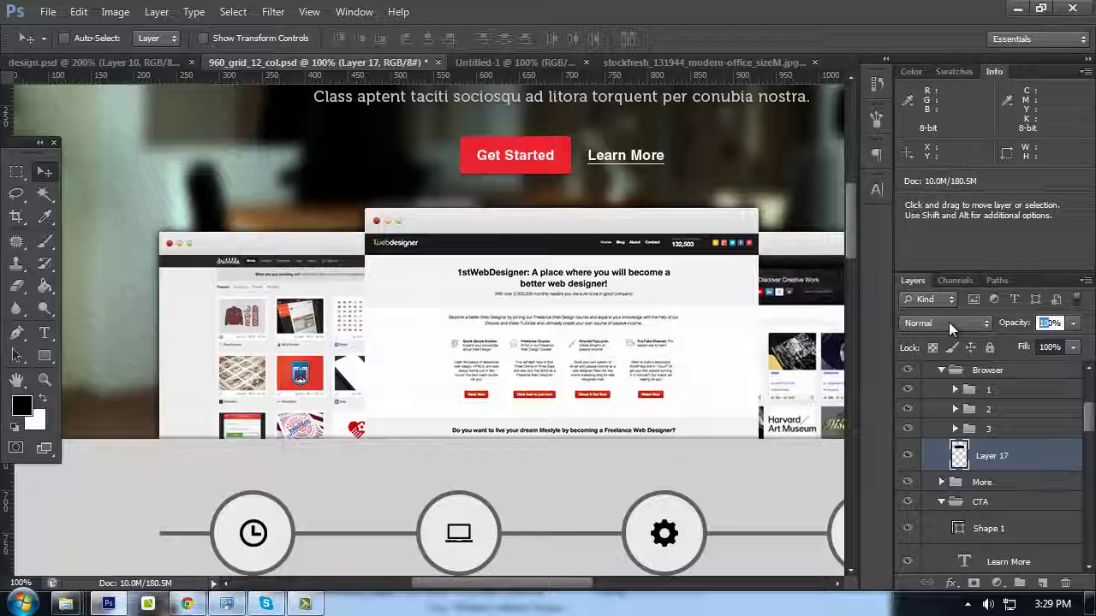
Set the opacity of the blurred shadow layer behind the browser windows to 60%
type("60")
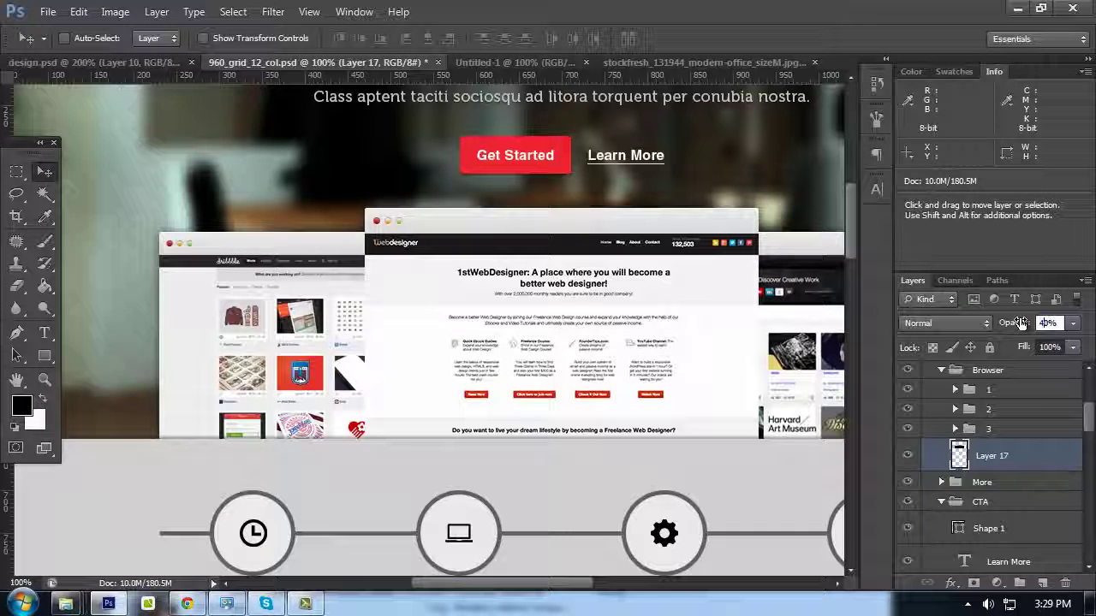
key("space")
left_click_drag(777, 253, 536, 245)
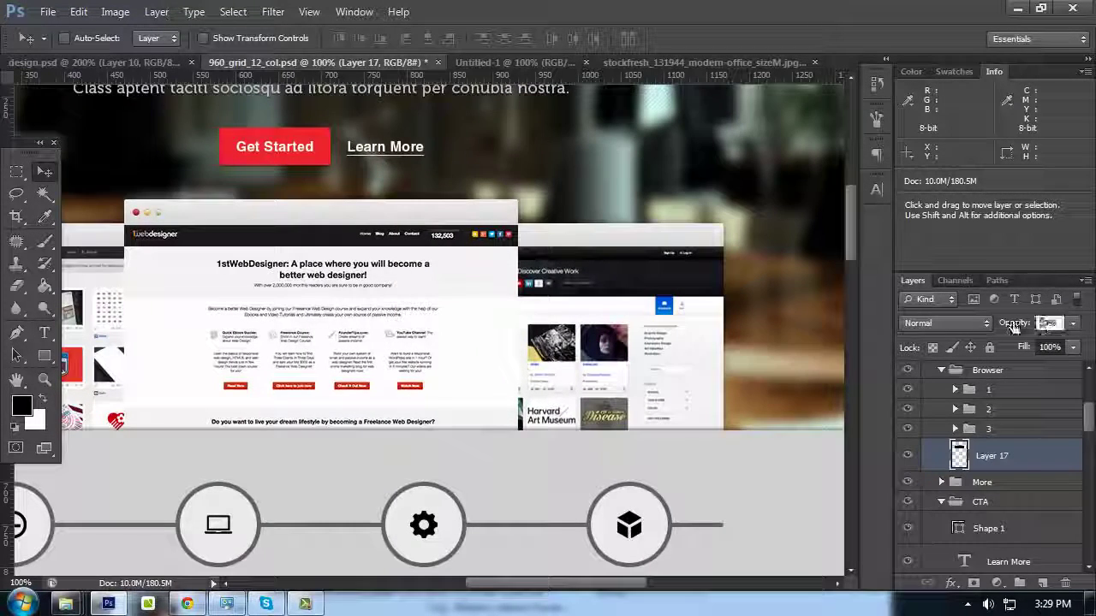
key("Return")
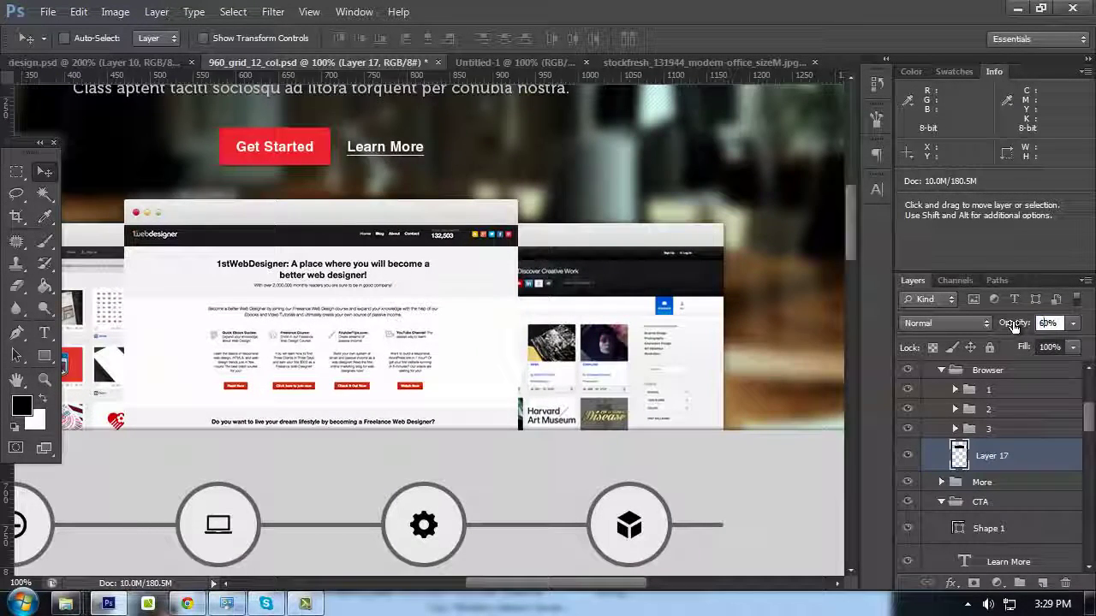
Examine the shadow around the three browser windows in the banner with the interface panels hidden
key("Tab")
key("space")
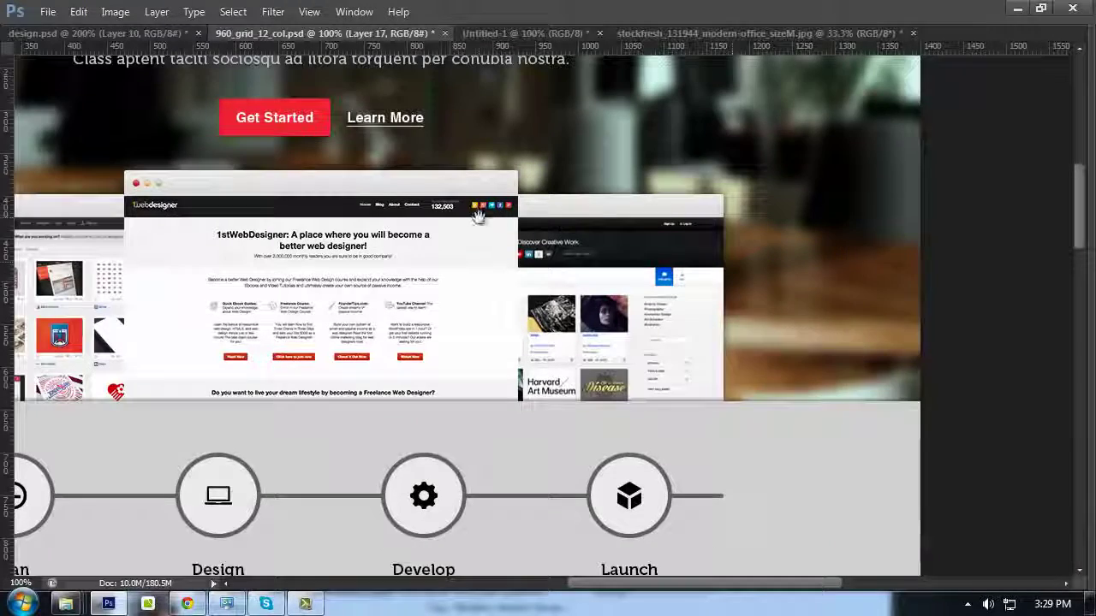
left_click_drag(481, 214, 767, 303)
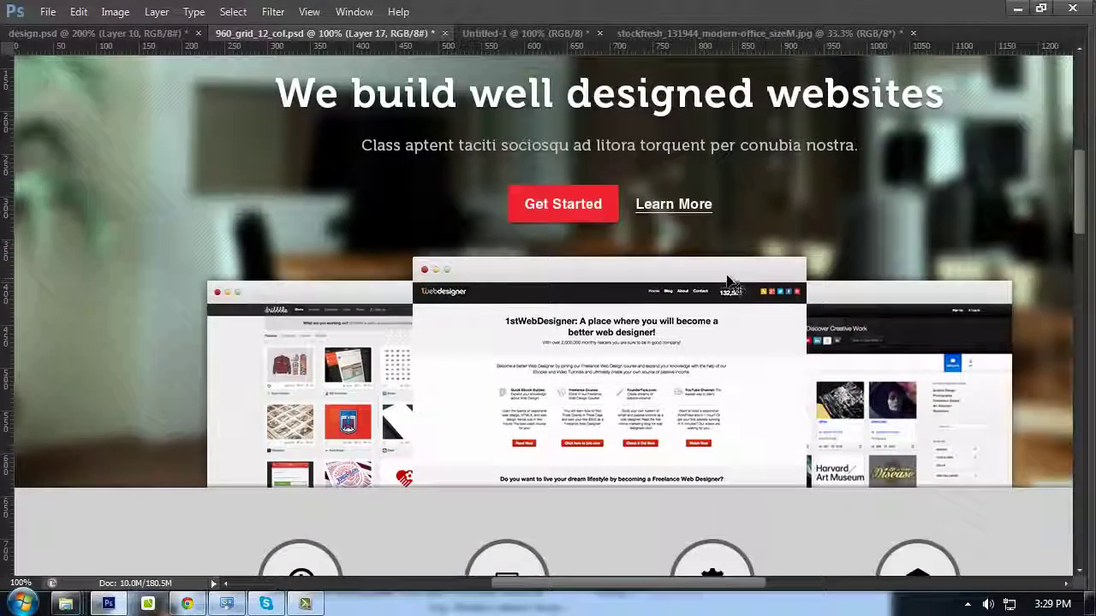
scroll(720, 276, "up", 1)
scroll(719, 274, "up", 1)
key("space")
left_click_drag(807, 261, 727, 278)
left_click_drag(604, 286, 640, 201)
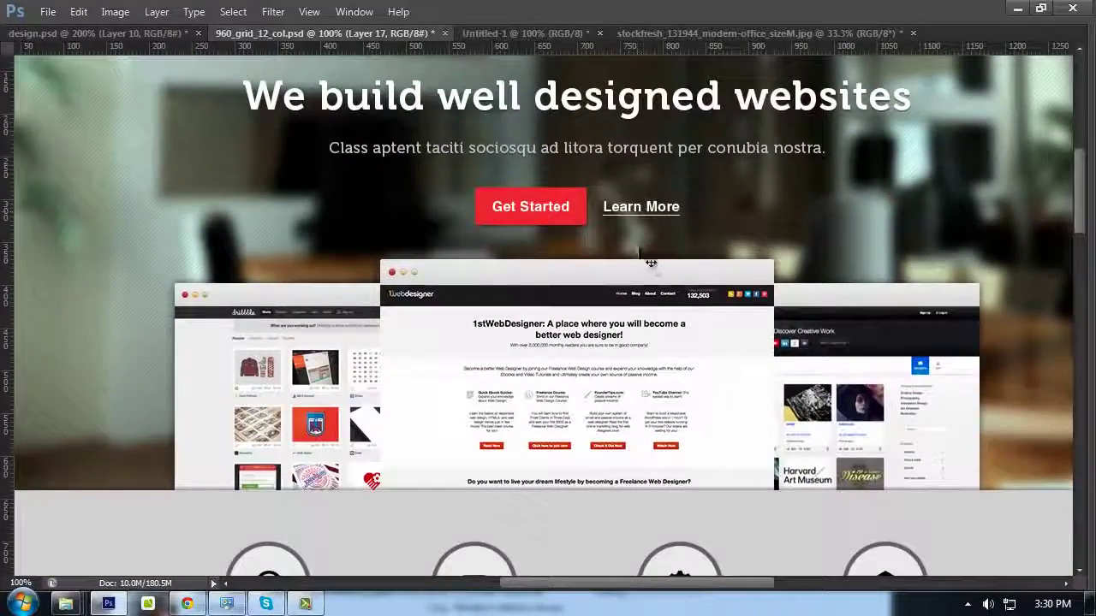
key("Tab")
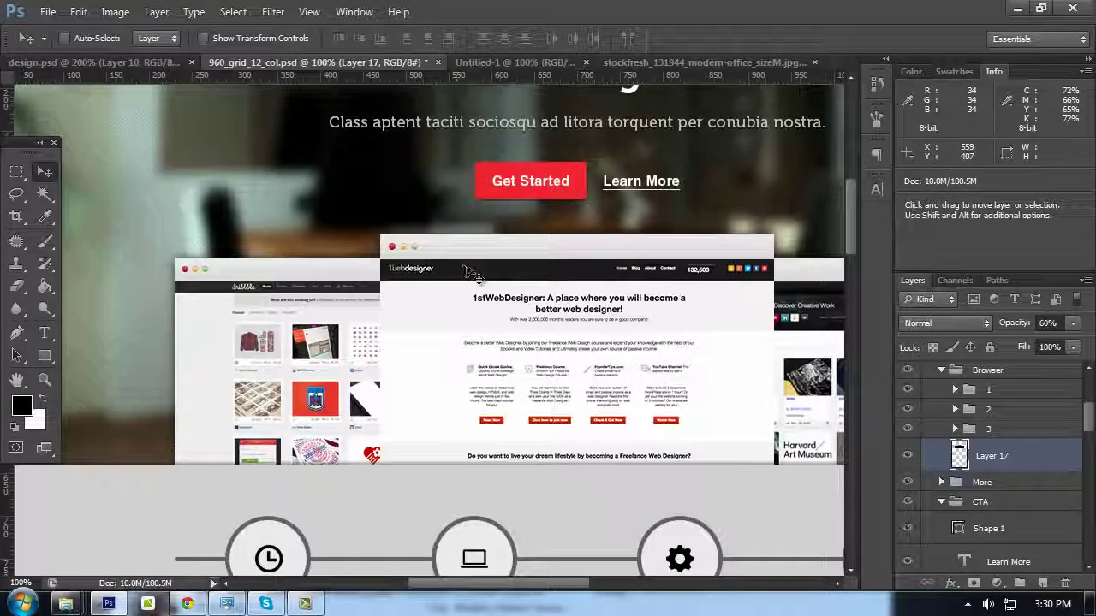
Select the middle browser window's screenshot layer and check where its bounds end at the banner's lower edge using Free Transform
scroll(486, 308, "down", 3)
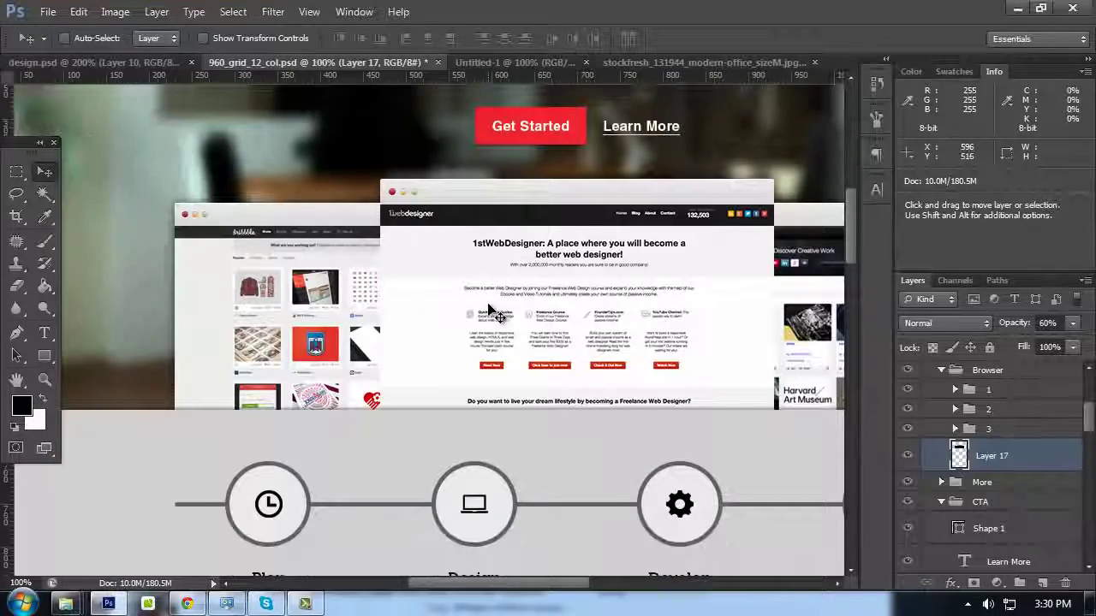
key("ctrl+plus")
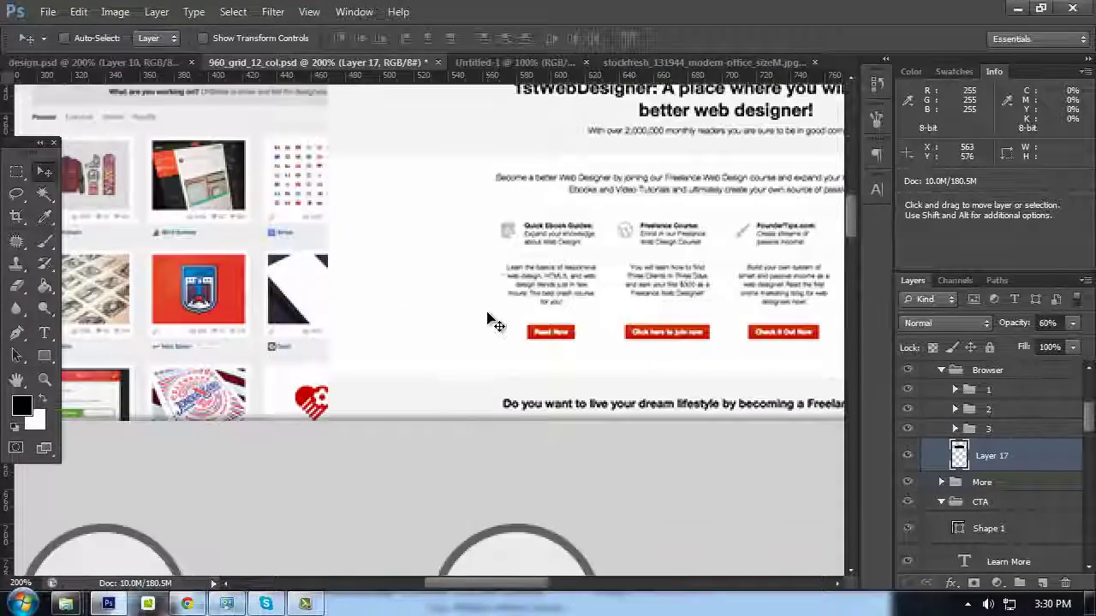
left_click(478, 376, "ctrl")
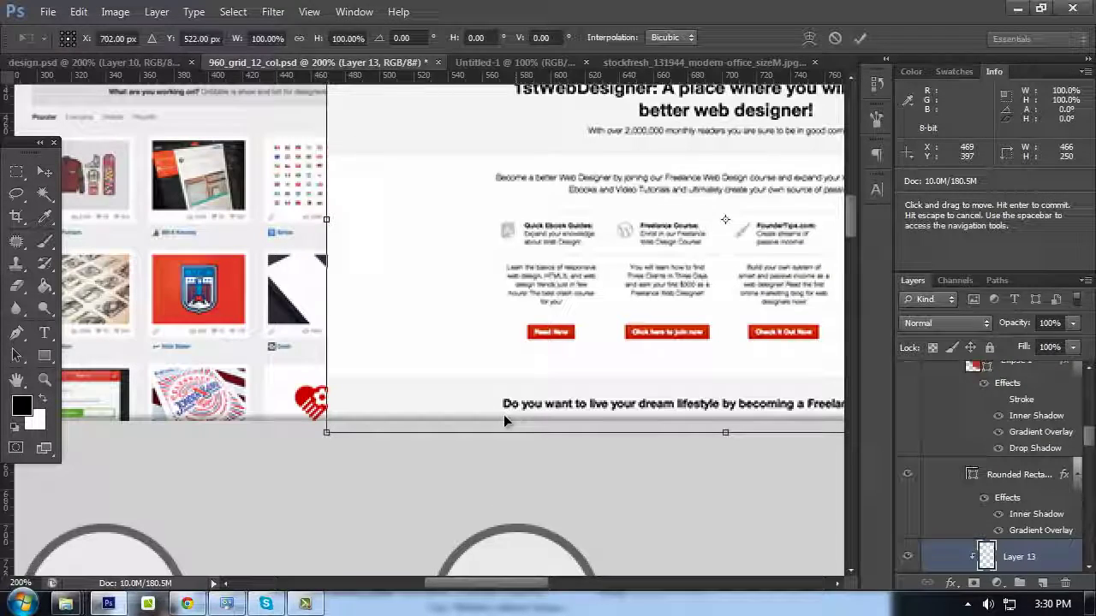
key("Return")
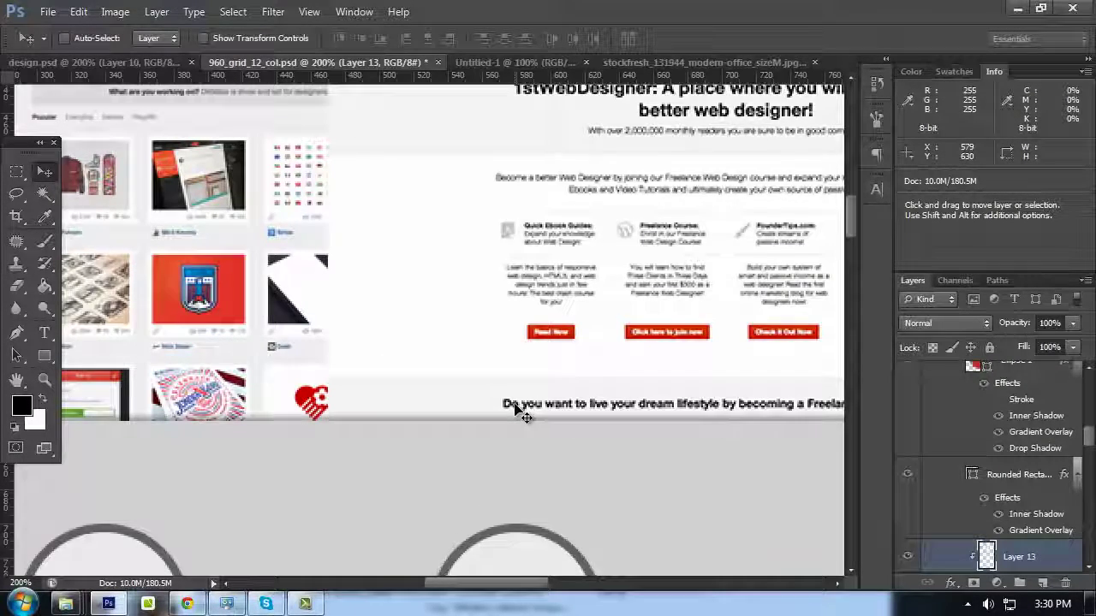
Review the page without panels, from the header and banner down to the Plan, Design, Develop and Launch section
scroll(492, 381, "up", 2)
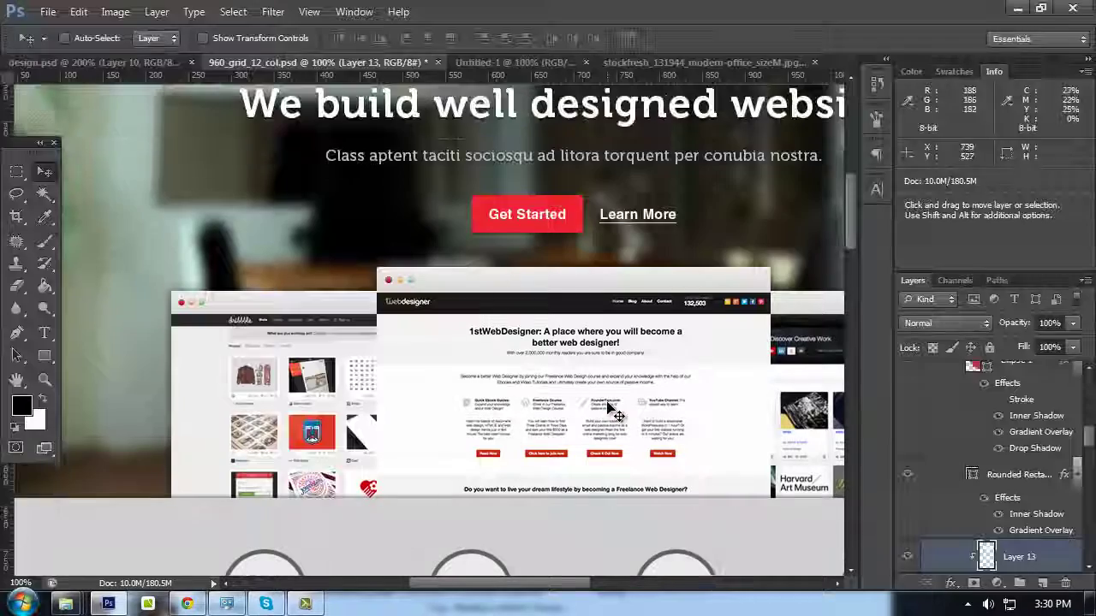
key("Tab")
scroll(651, 368, "up", 2)
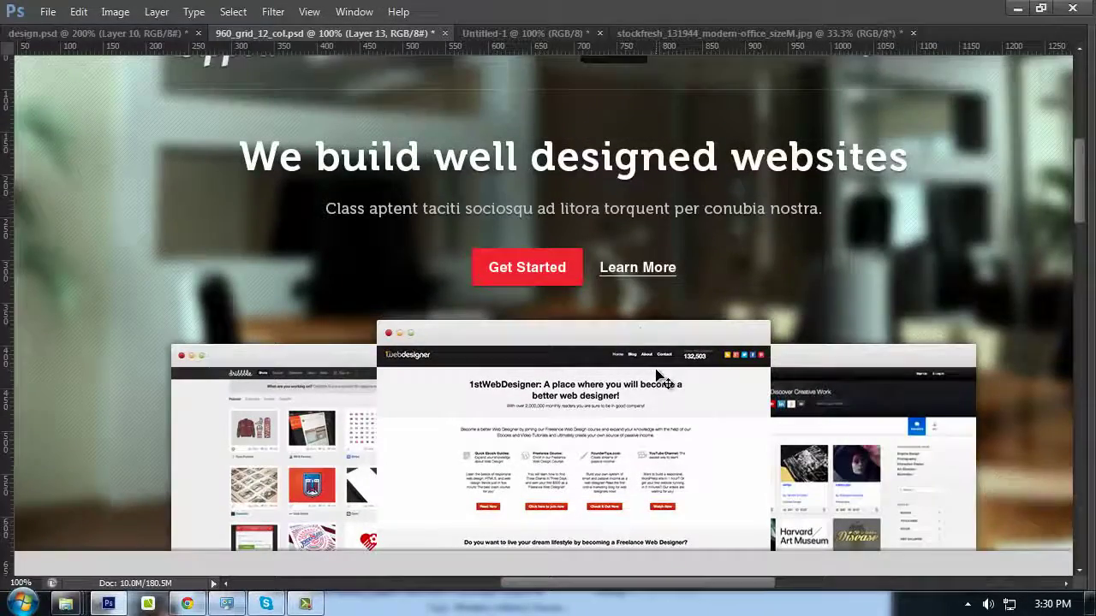
key("Tab")
key("Tab")
scroll(572, 289, "up", 2)
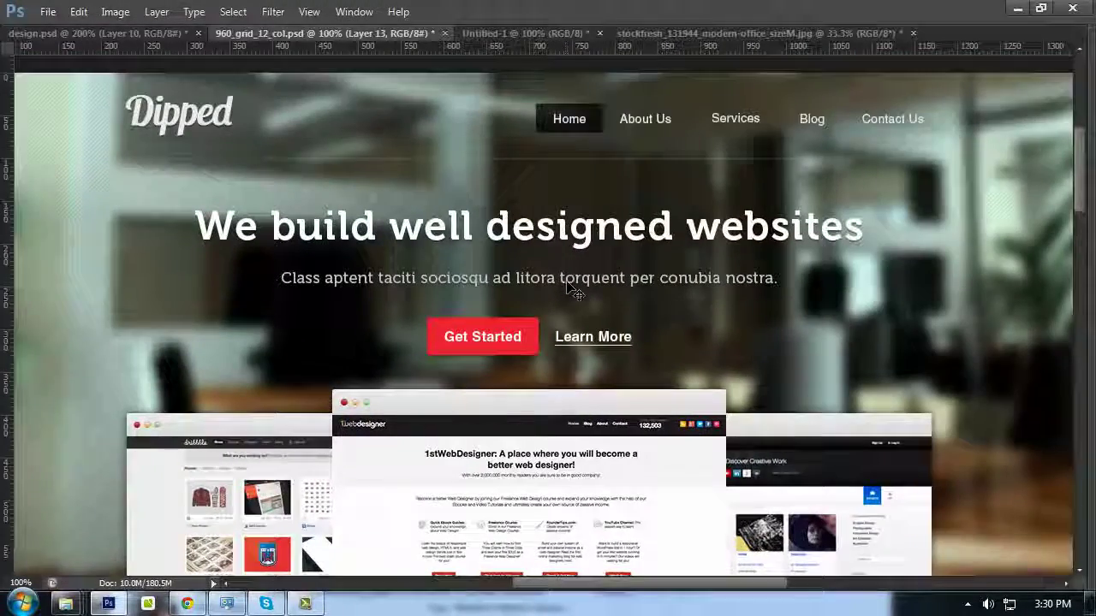
scroll(572, 290, "up", 1)
scroll(572, 289, "down", 8)
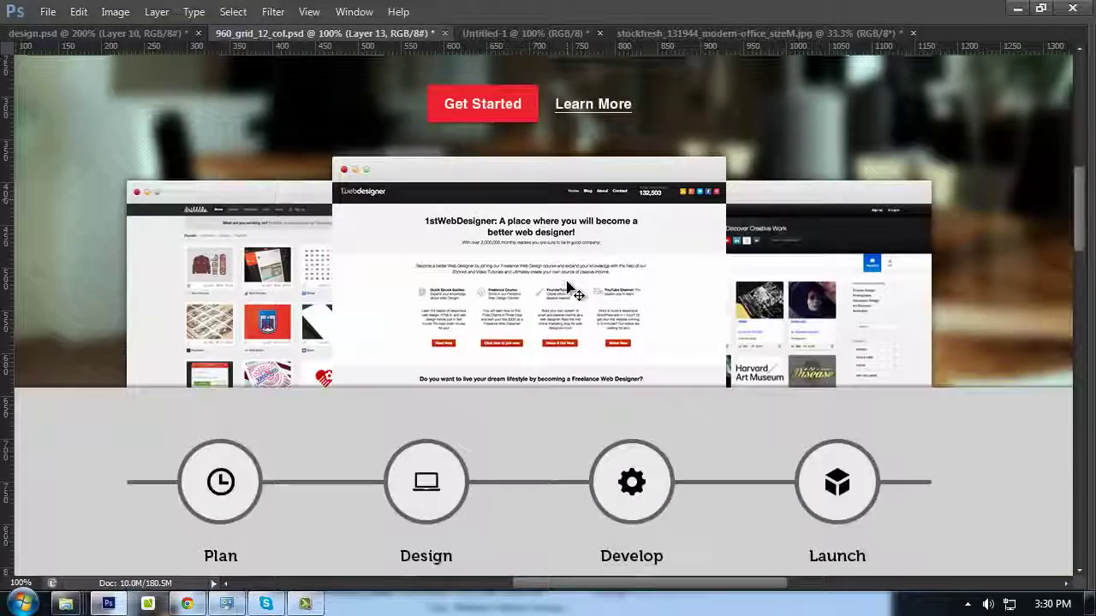
scroll(567, 287, "down", 3)
scroll(567, 288, "down", 5)
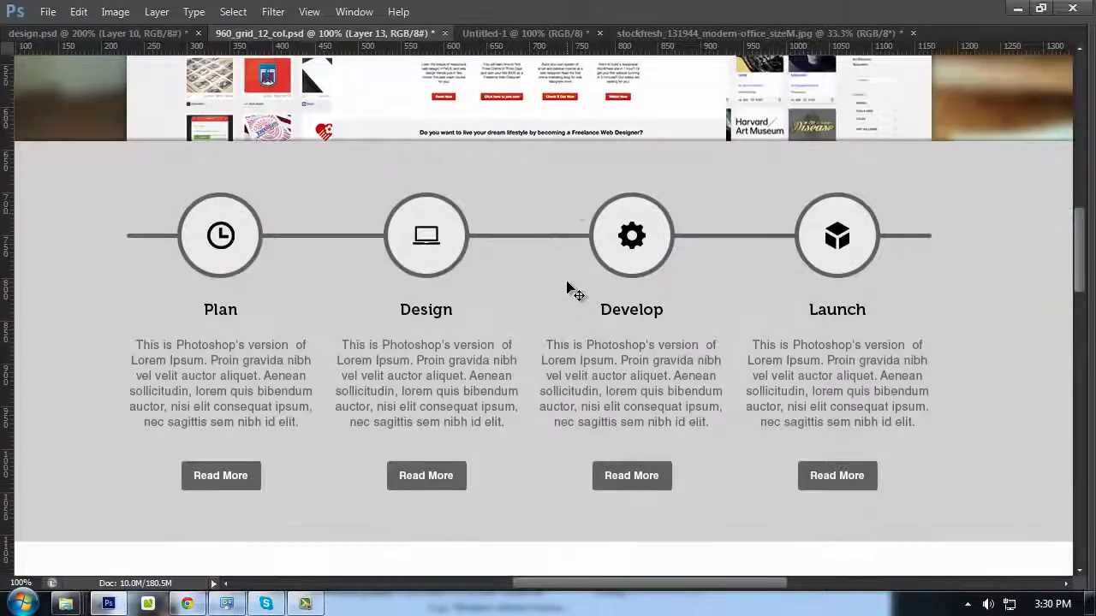
Compare the gray process section with the banner above and the Portfolio area below
key("Tab")
left_click_drag(330, 247, 484, 283)
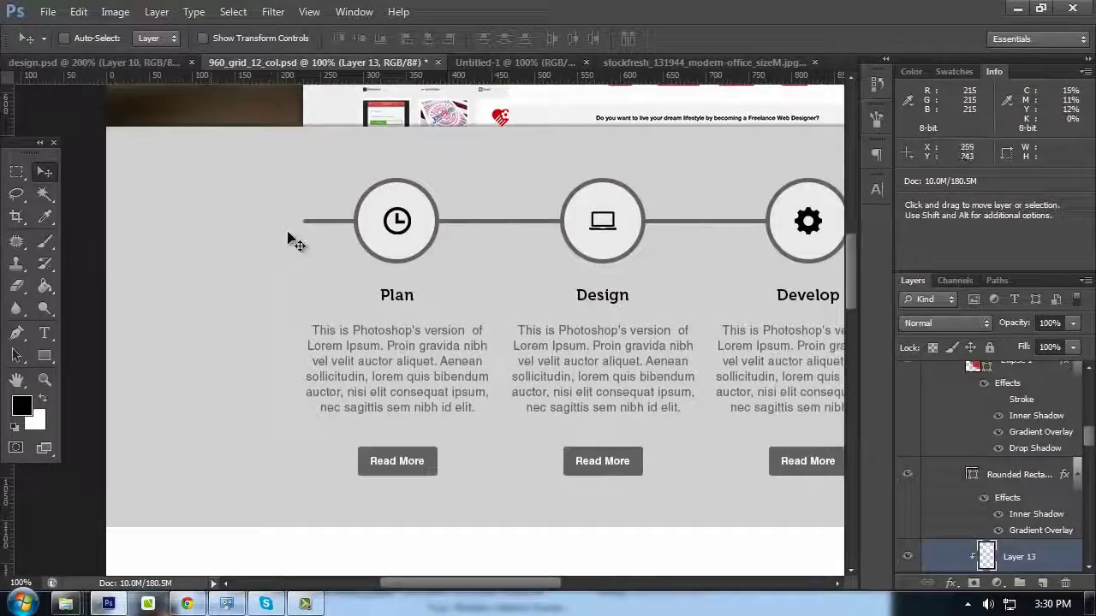
scroll(433, 241, "up", 13)
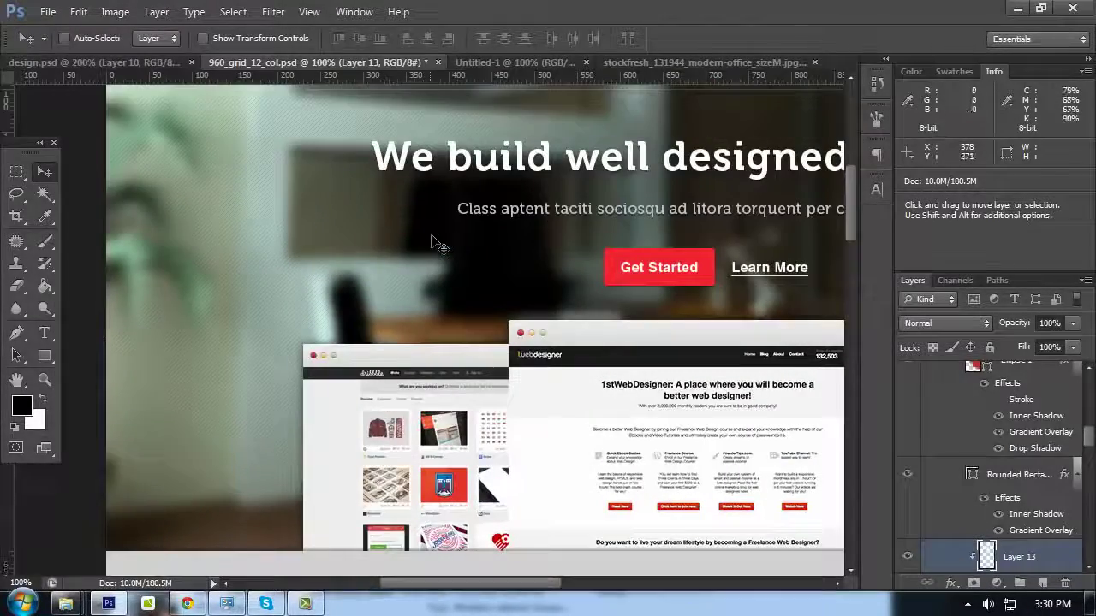
key("Tab")
left_click_drag(531, 225, 338, 328)
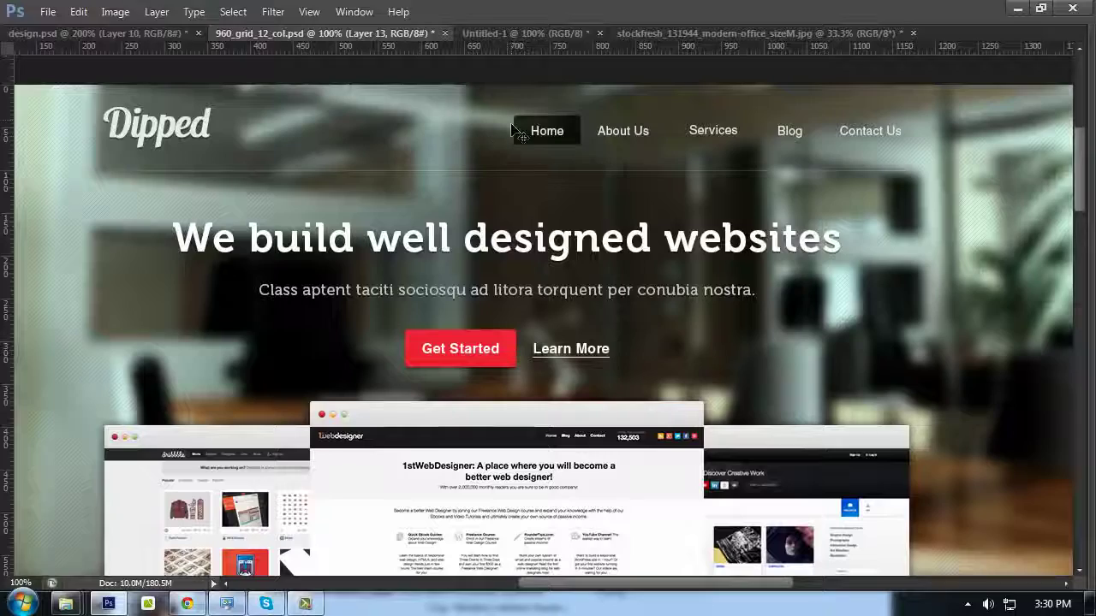
scroll(512, 131, "down", 1)
scroll(548, 154, "down", 14)
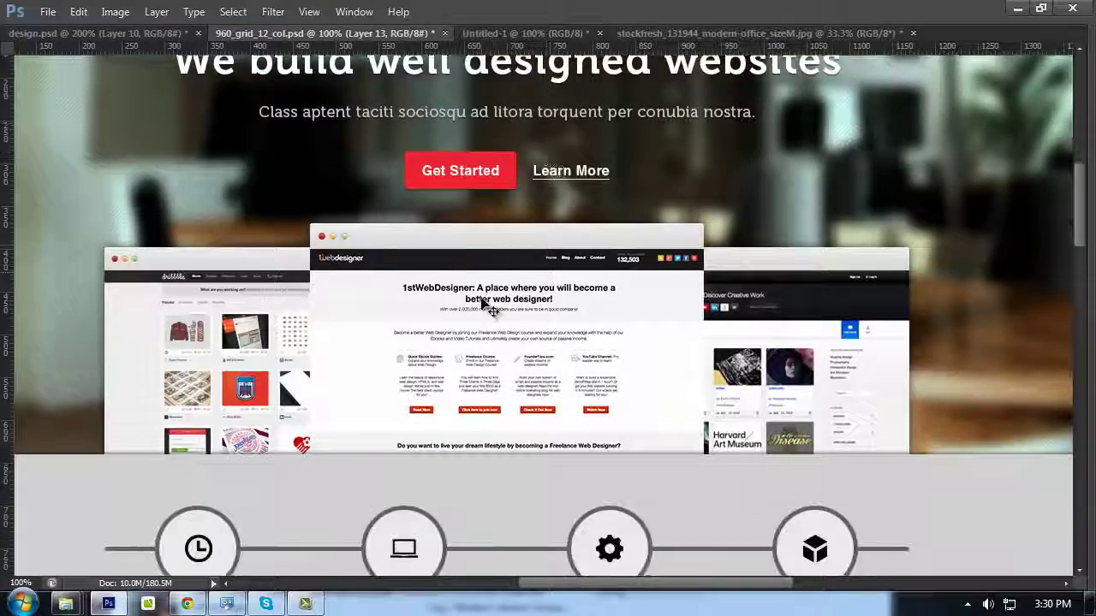
scroll(340, 428, "down", 8)
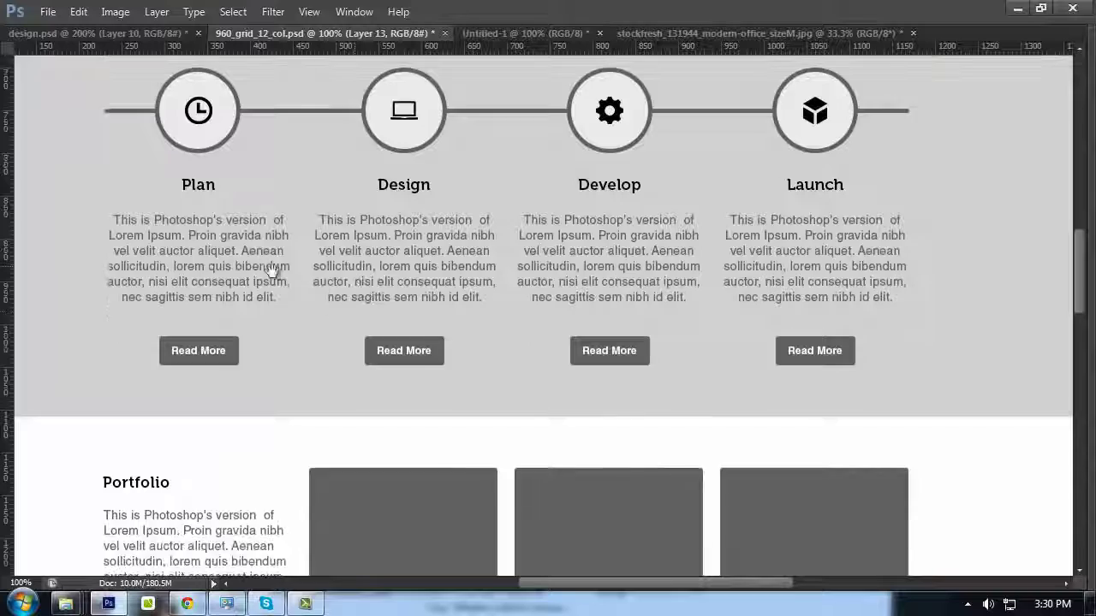
left_click_drag(274, 299, 385, 363)
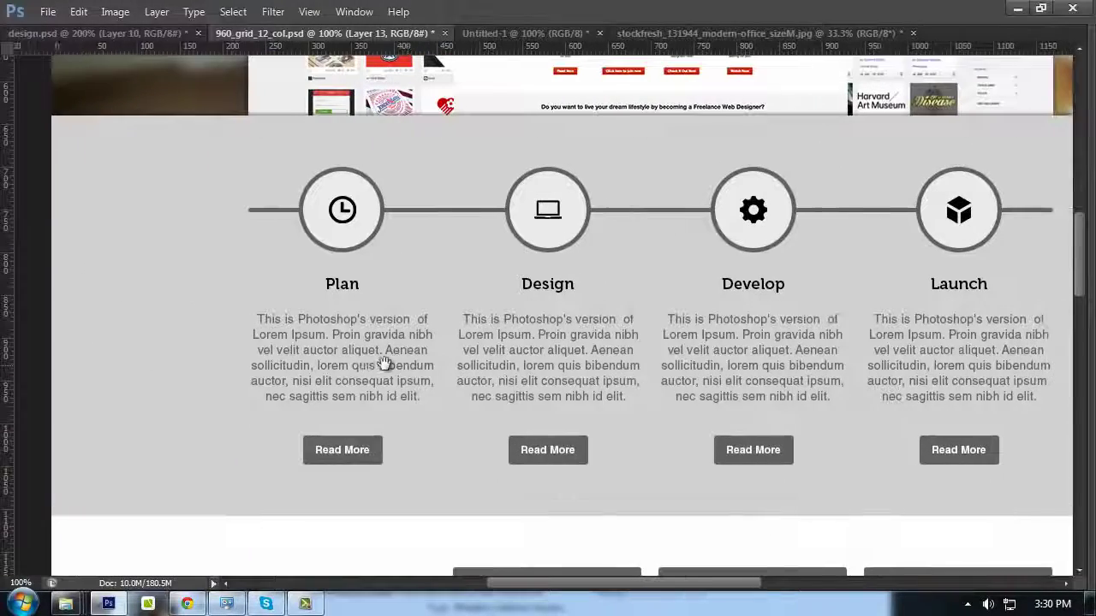
key("Tab")
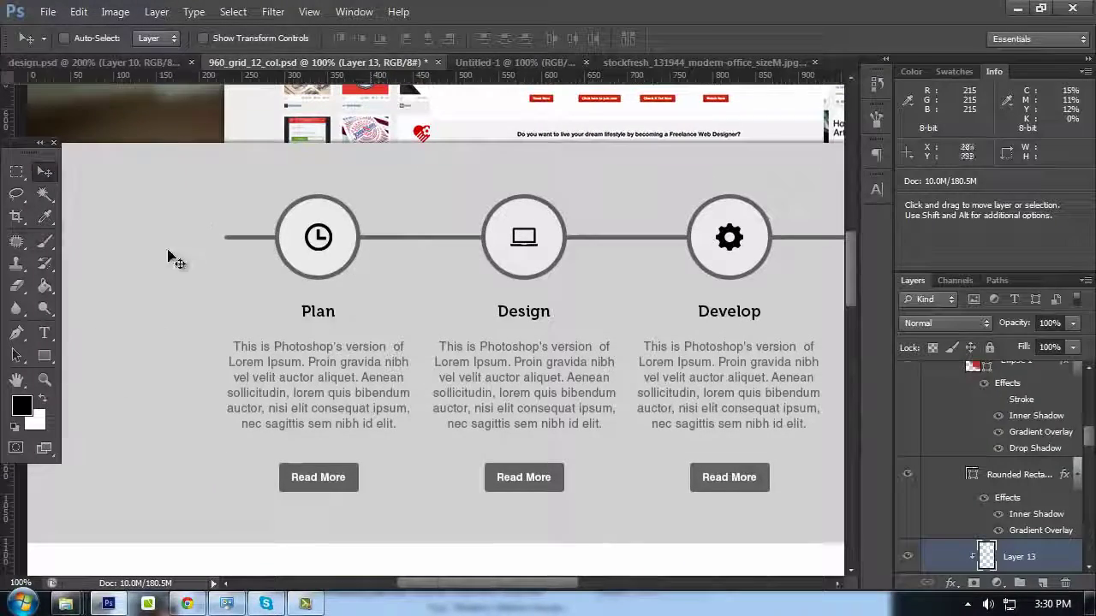
Set the foreground color to the palette's gray #9a9c9f, sampled from its swatch in the Untitled-1 document
left_click(536, 62)
left_click(659, 62)
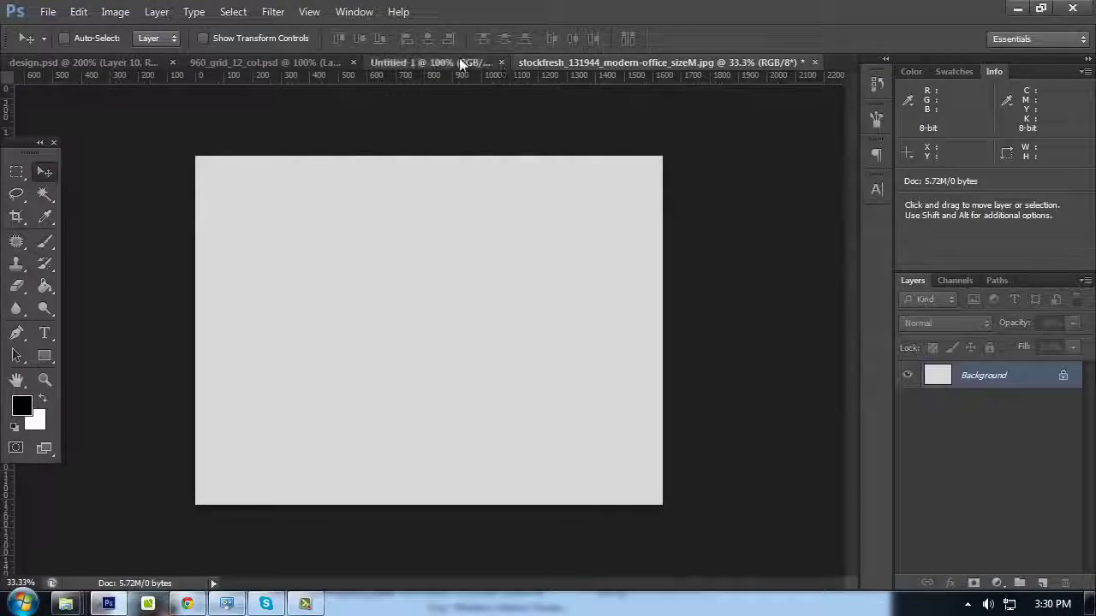
left_click(463, 60)
left_click(21, 407)
left_click(390, 318)
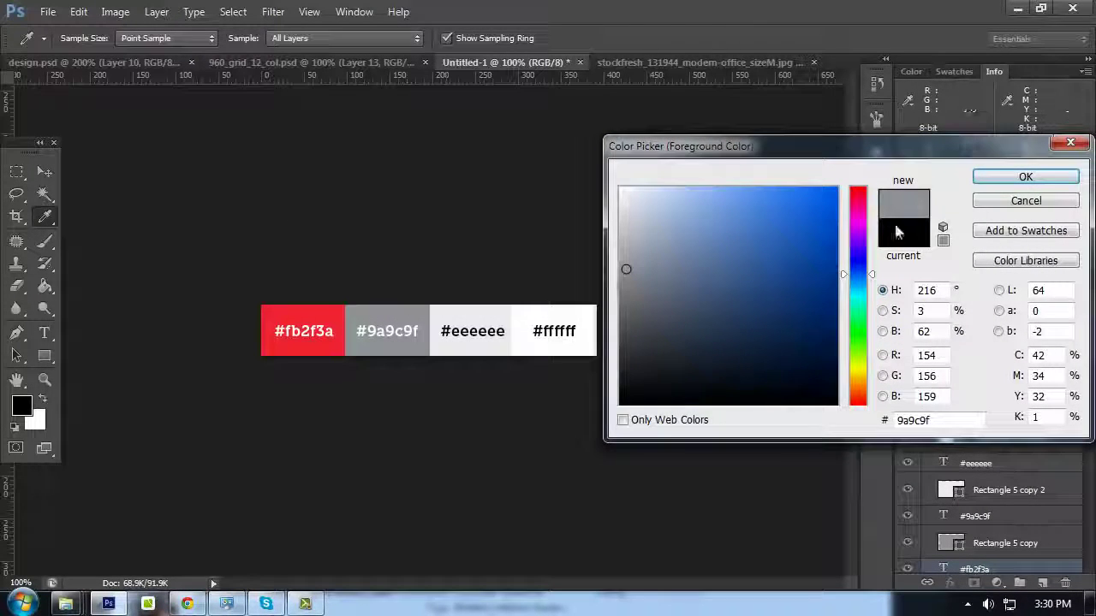
left_click(1026, 177)
key("v")
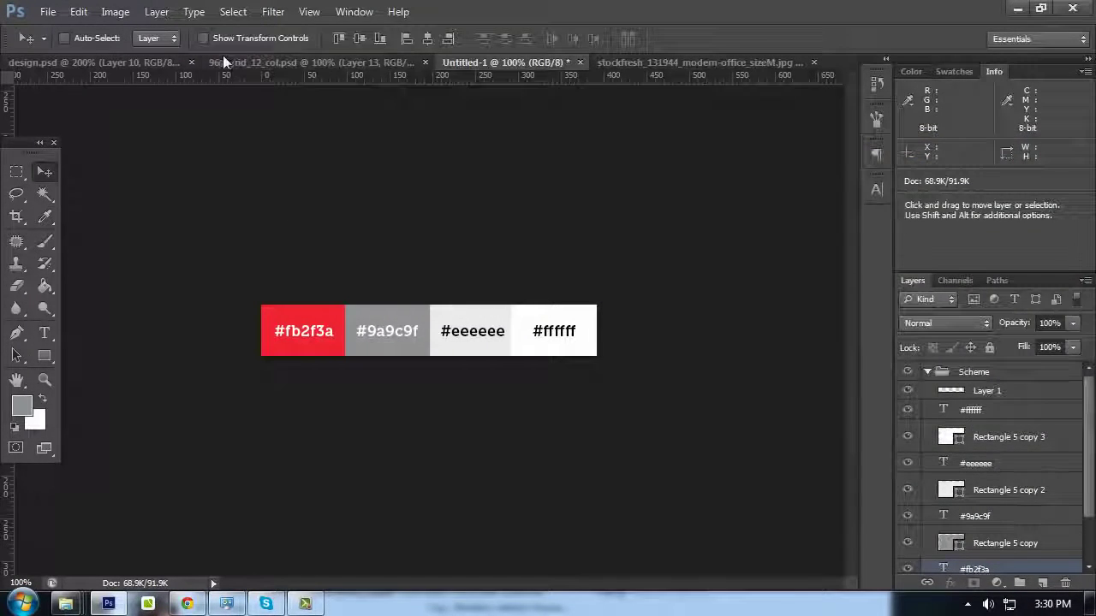
Check the Read More buttons in design.psd and fill the Plan column's Read More button in 960_grid_12_col.psd with #9a9c9f
left_click(143, 68)
scroll(402, 228, "down", 8)
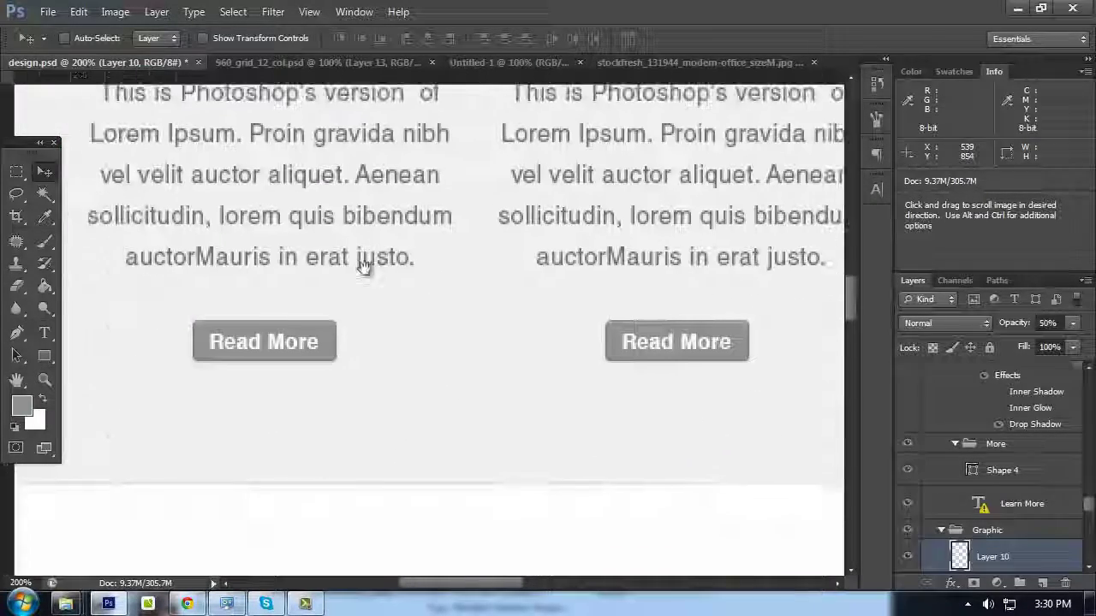
left_click_drag(363, 267, 411, 322)
left_click(318, 65)
scroll(465, 328, "down", 2)
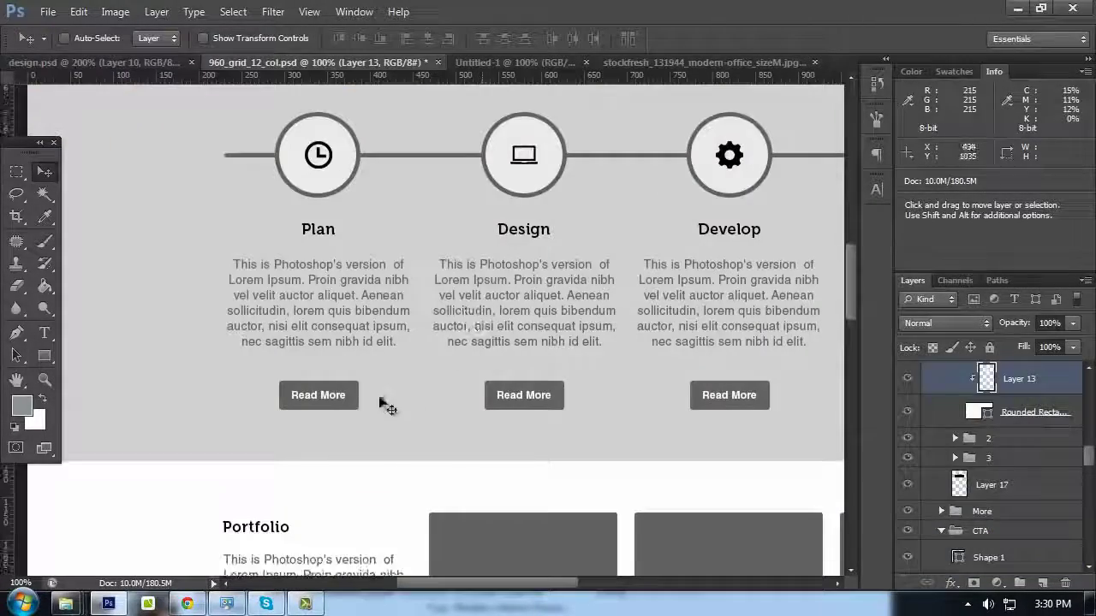
left_click(351, 391, "ctrl")
double_click(968, 382)
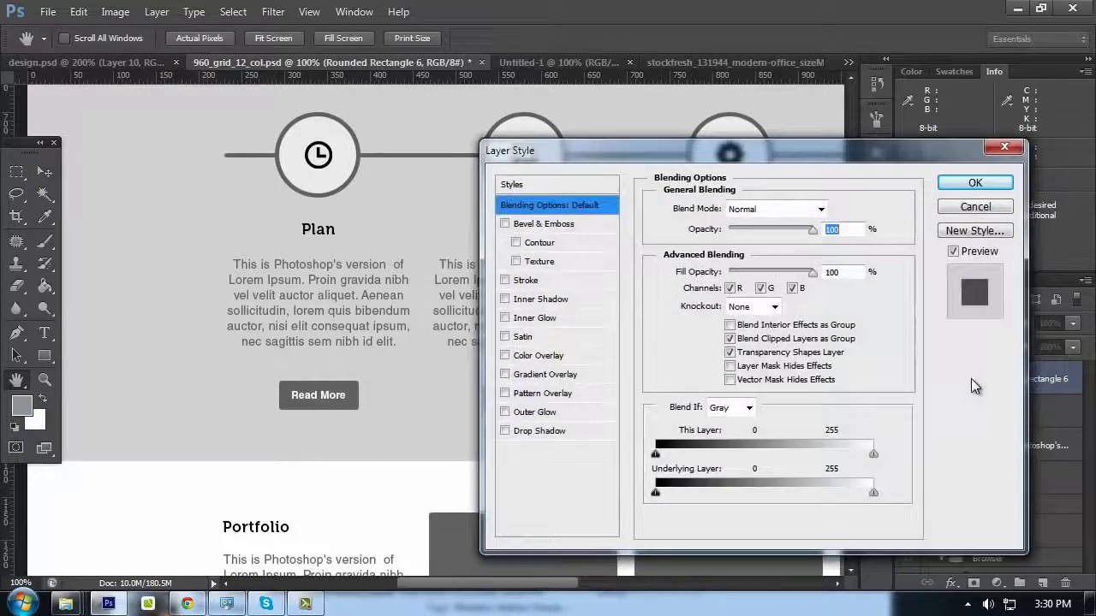
key("Escape")
double_click(971, 380)
left_click(25, 401)
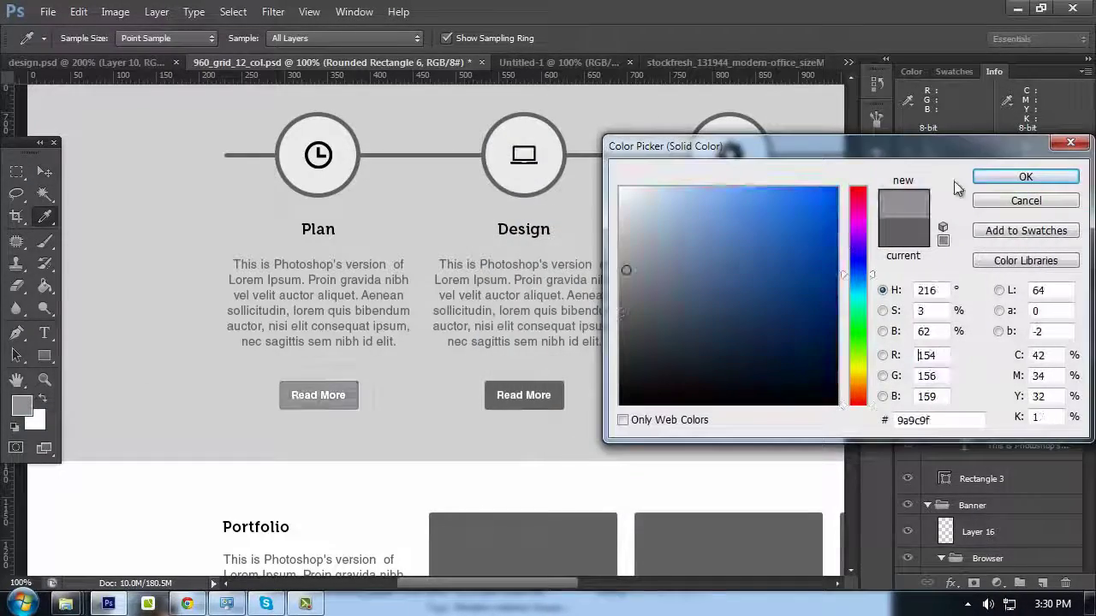
left_click(1002, 178)
Fill the Read More buttons of the Design, Develop and Launch columns with the foreground gray #9a9c9f
left_click(551, 393, "ctrl")
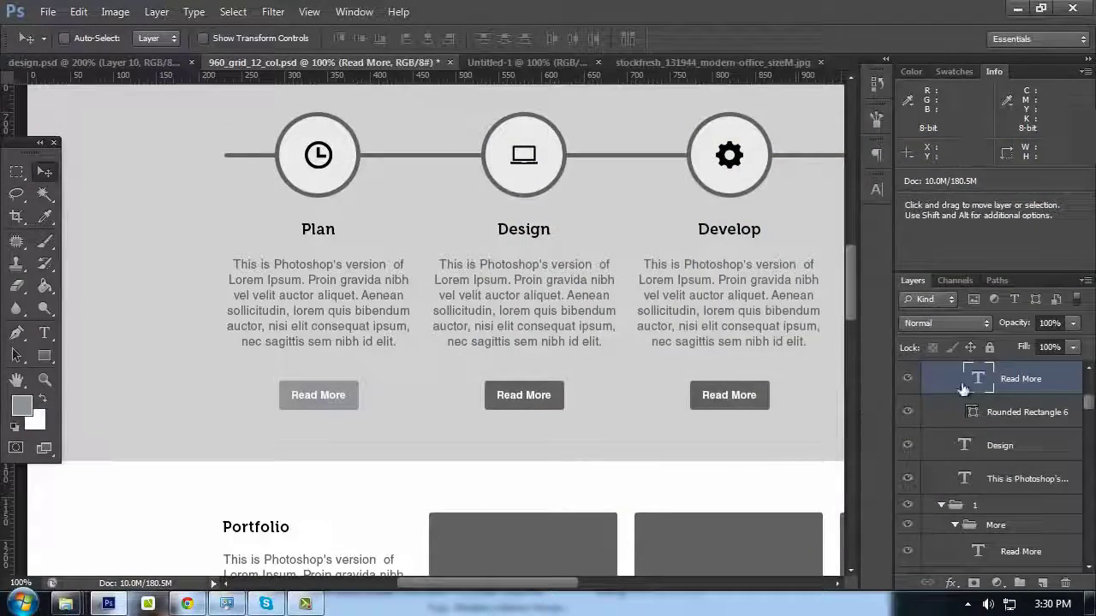
double_click(971, 413)
left_click(32, 400)
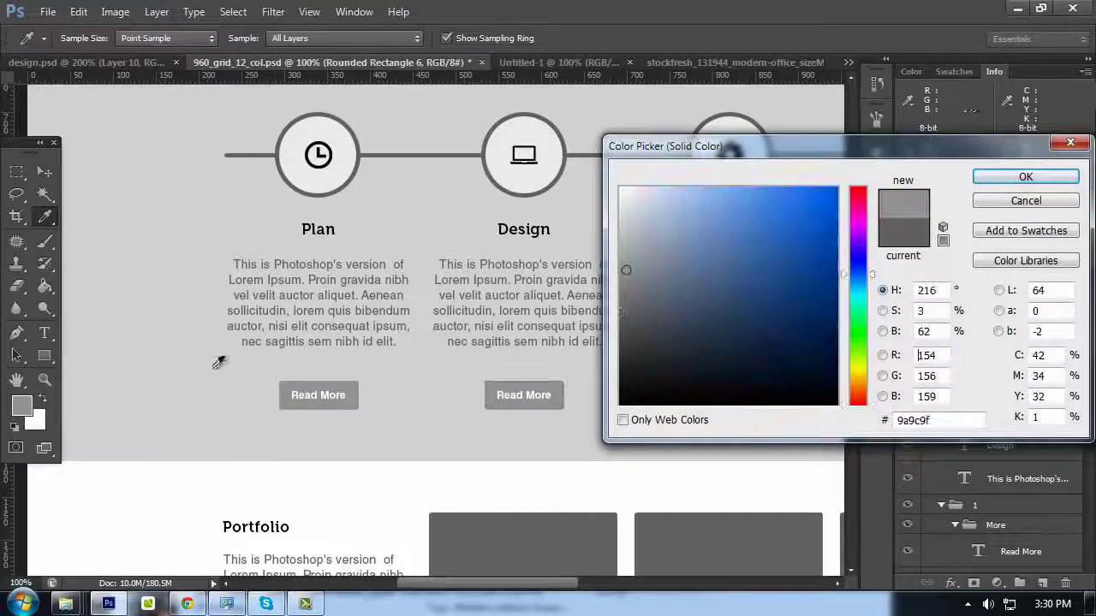
left_click(1024, 178)
key("v")
left_click(771, 396)
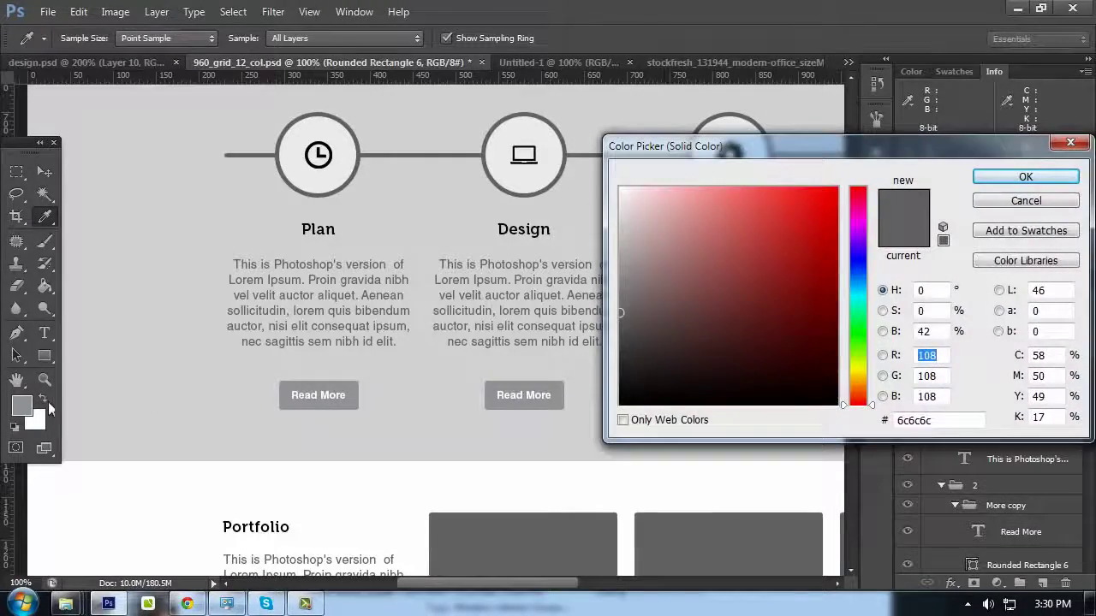
left_click(24, 404)
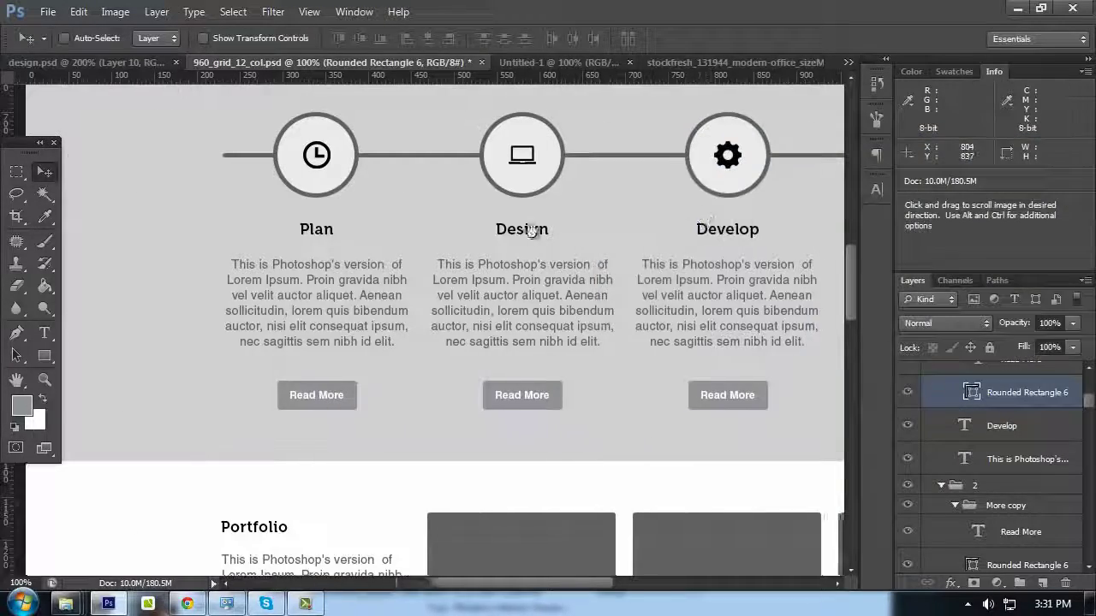
scroll(765, 386, "right", 5)
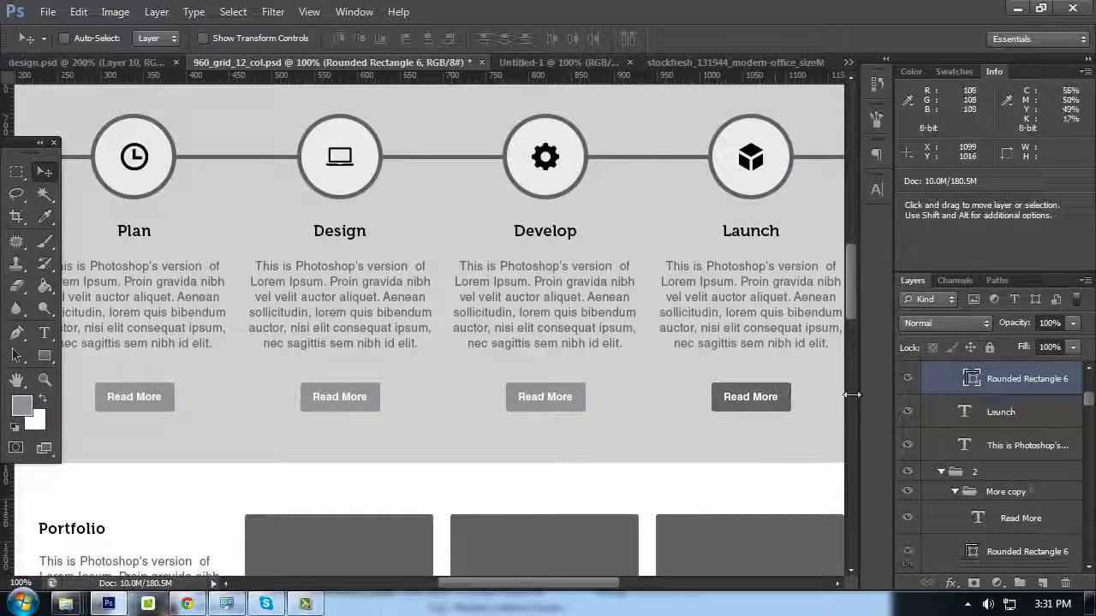
left_click(354, 326)
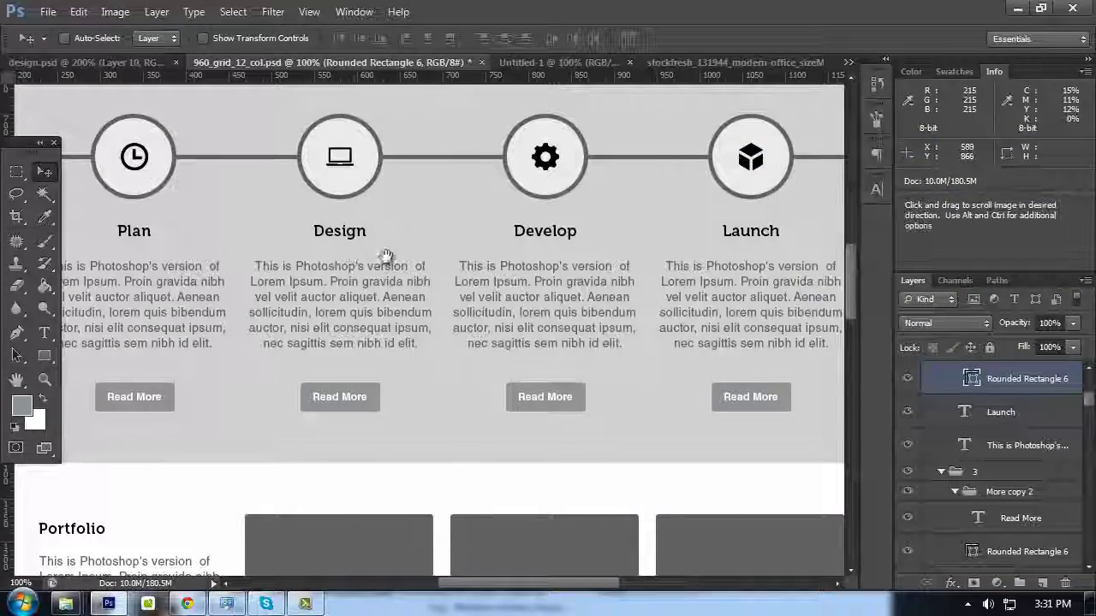
Set the background color to #eeeeee, sampled from the light gray swatch in the Untitled-1 palette document
left_click_drag(368, 257, 449, 227)
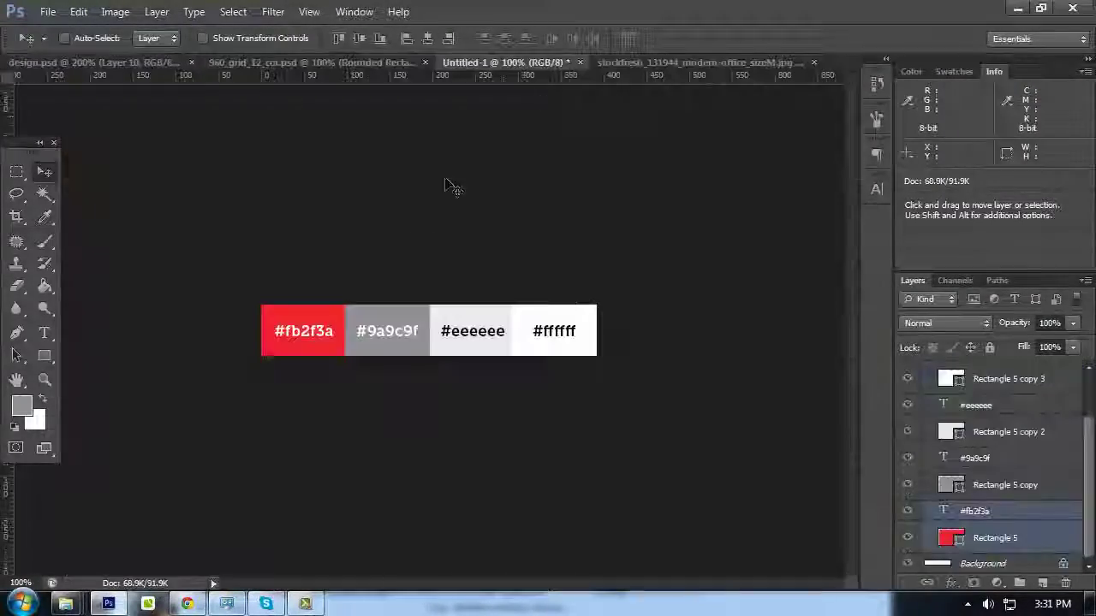
left_click(34, 420)
left_click(477, 308)
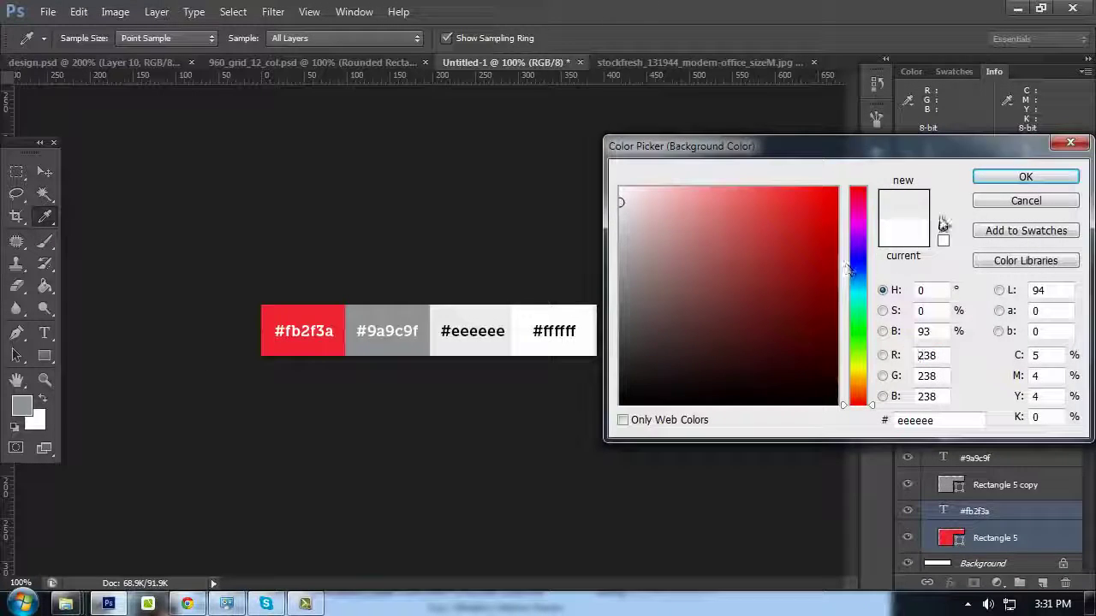
left_click(1025, 176)
Check the process section's background shape in design.psd and set the matching Rectangle 3 in 960_grid_12_col.psd to #eeeeee
left_click(107, 62)
left_click(150, 132, "ctrl")
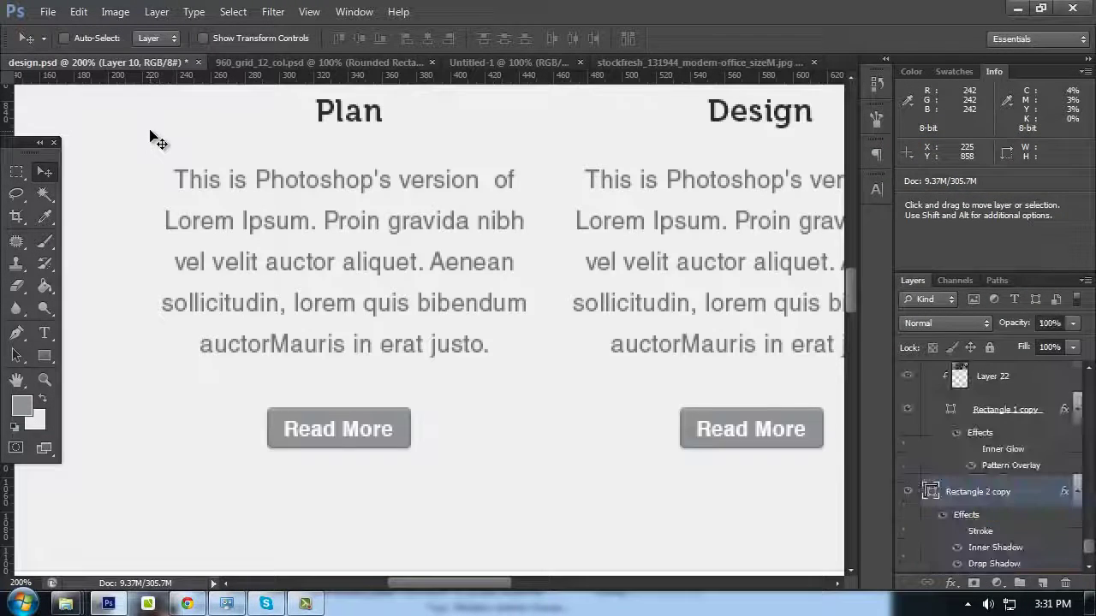
left_click(361, 65)
left_click_drag(336, 224, 411, 191)
left_click(413, 191, "ctrl")
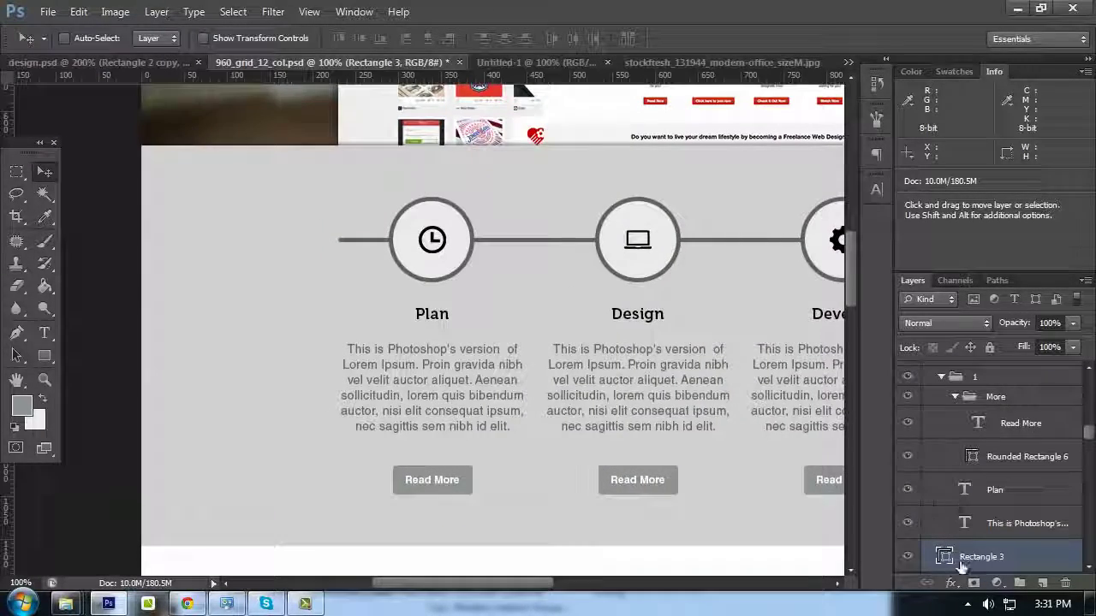
double_click(946, 558)
type("eeeeee")
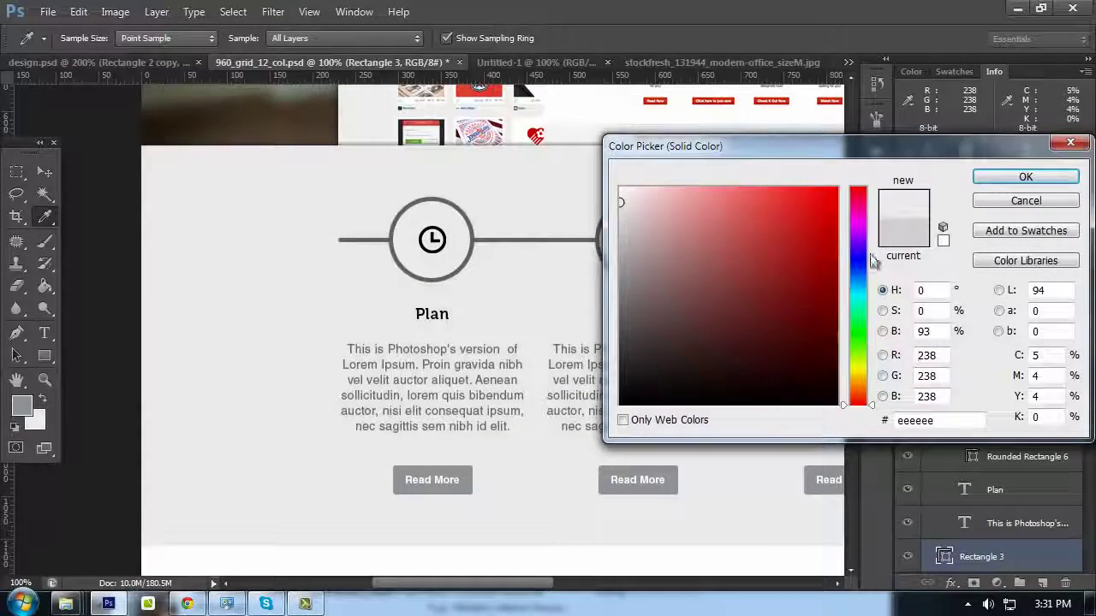
left_click(999, 178)
Examine the recolored process section's circles, texts and buttons close up and at full width with the panels hidden
key("ctrl+plus")
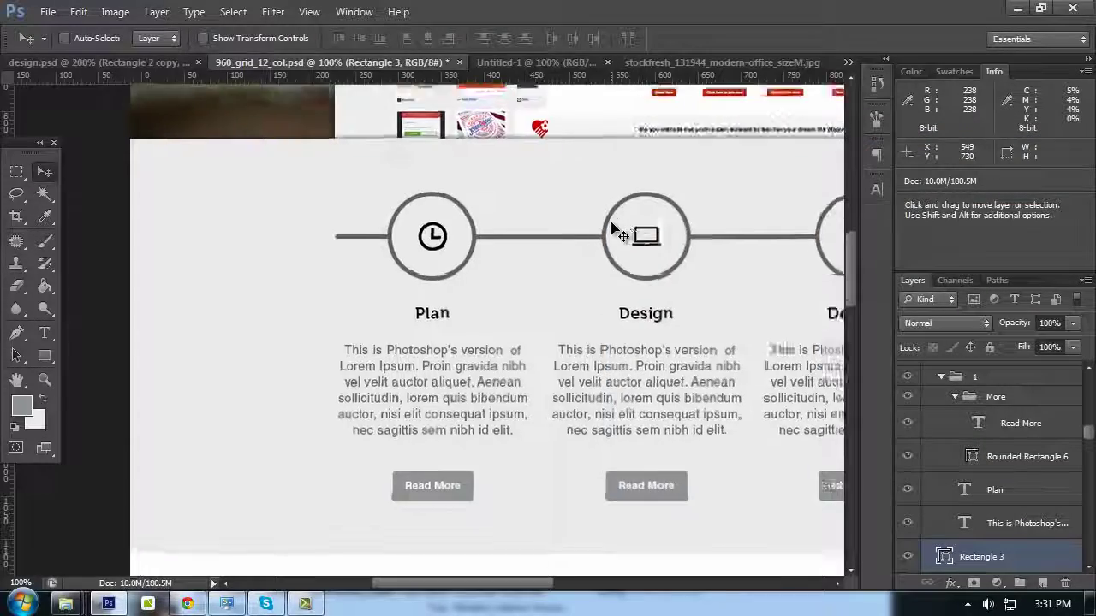
key("Tab")
scroll(553, 213, "up", 5)
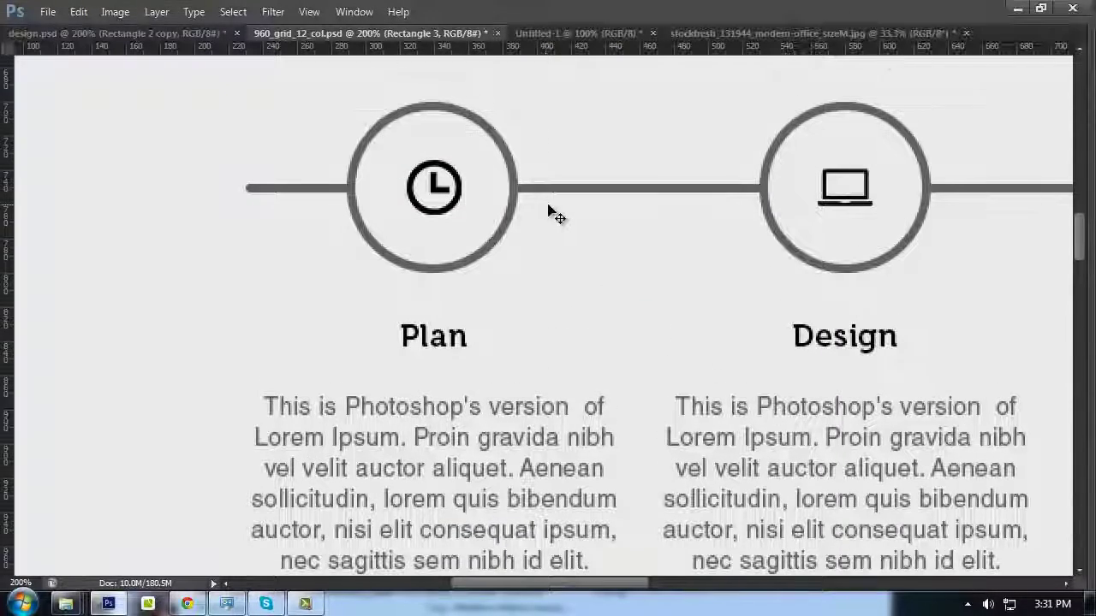
scroll(553, 214, "up", 1)
scroll(557, 221, "down", 4)
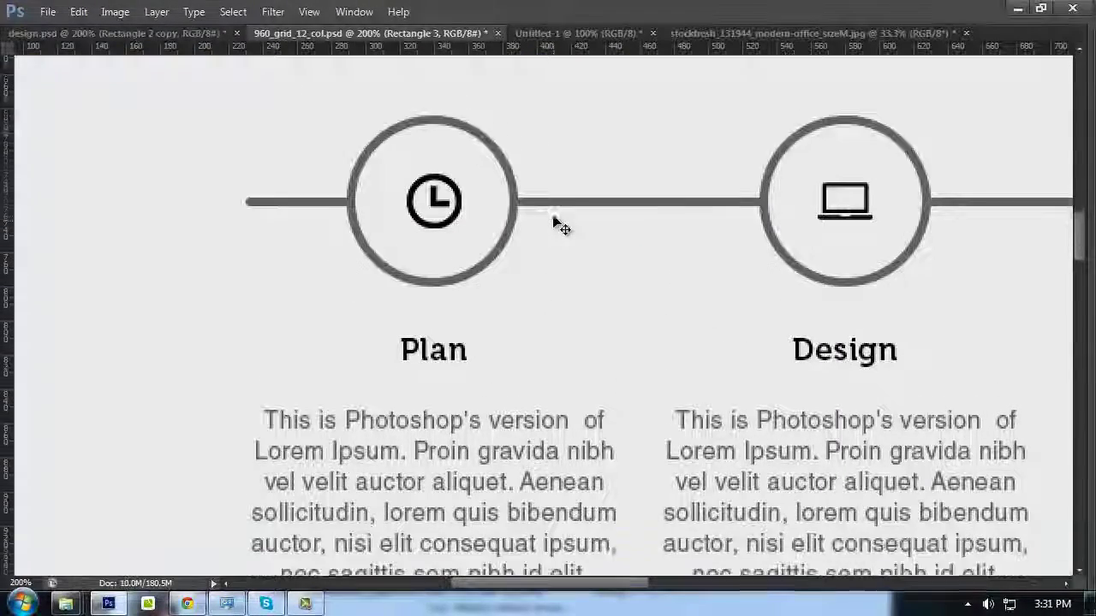
scroll(557, 227, "down", 1)
key("ctrl+minus")
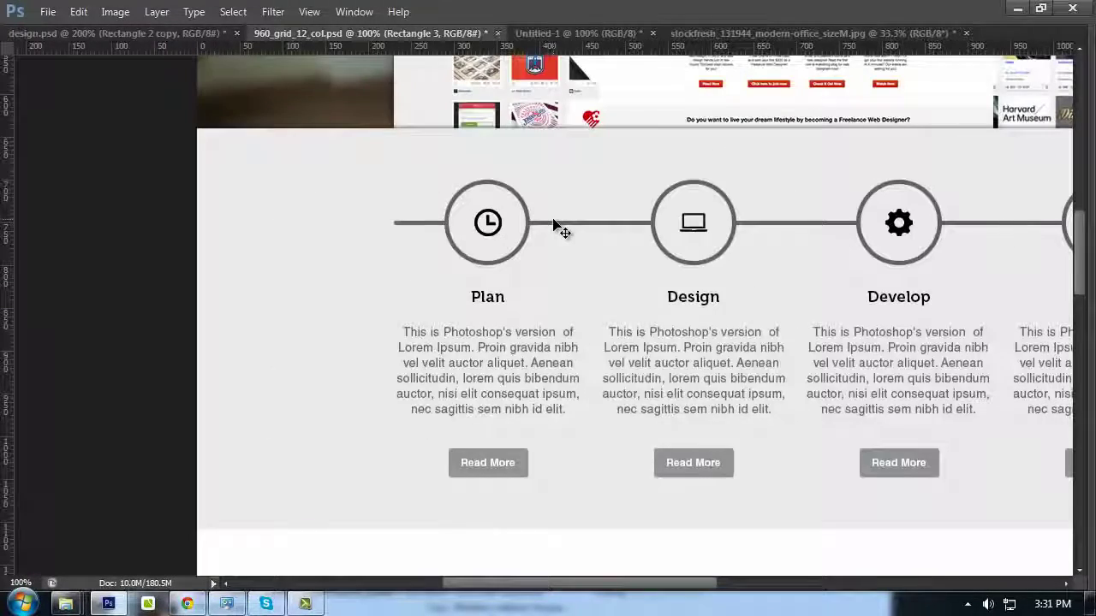
left_click_drag(717, 232, 494, 220)
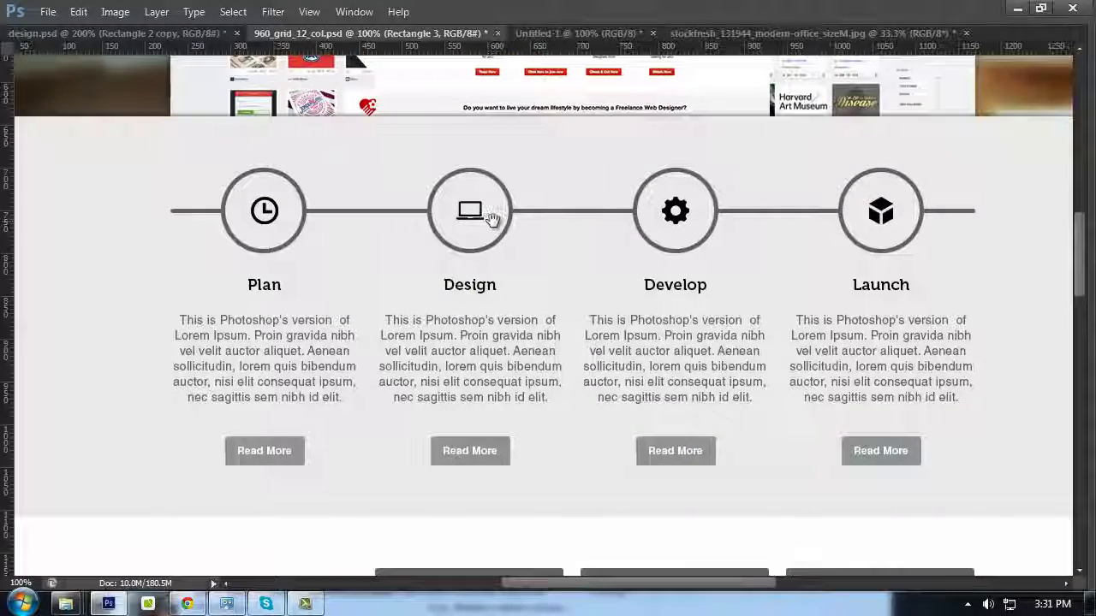
key("Tab")
Change the color of the connecting line and circle outlines, shape layer Rounded Rectangle 5, to #dddddd
scroll(509, 244, "down", 2)
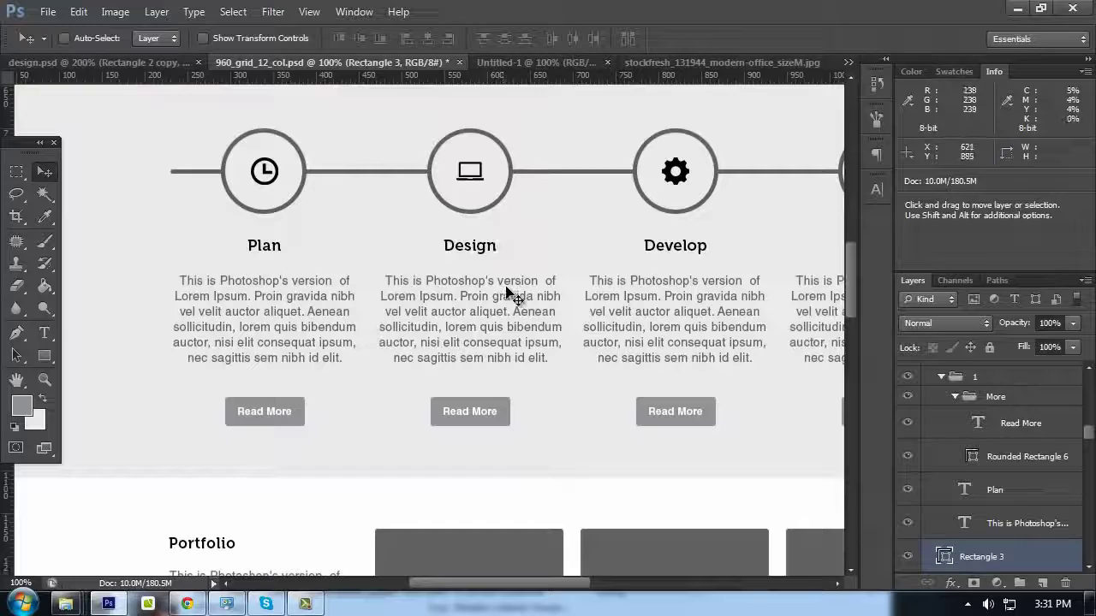
scroll(510, 295, "up", 2)
scroll(433, 298, "left", 2)
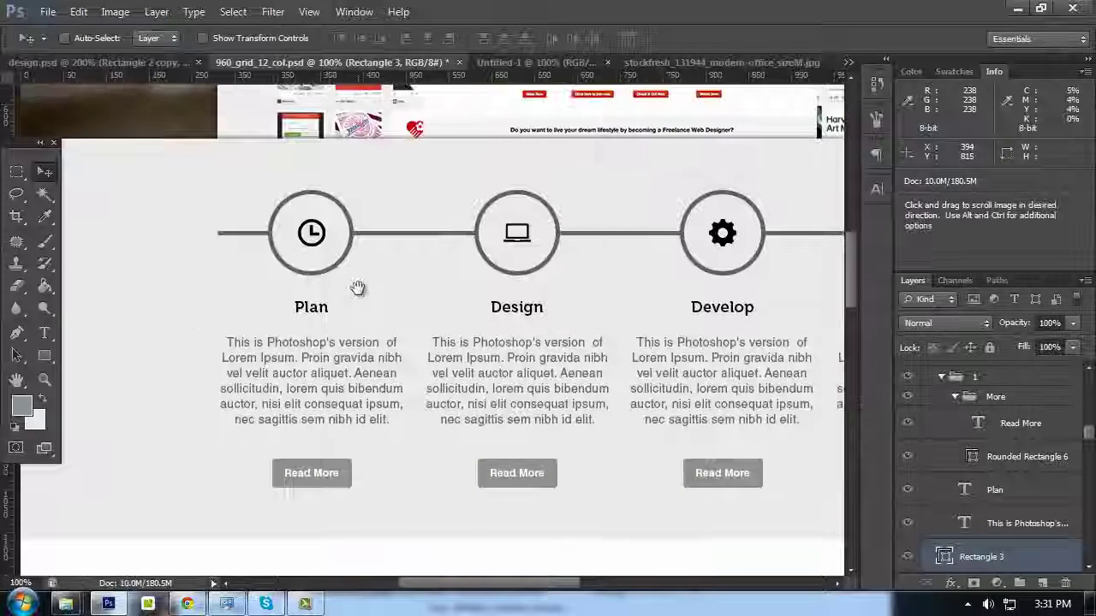
left_click(365, 232, "ctrl")
left_click(910, 379)
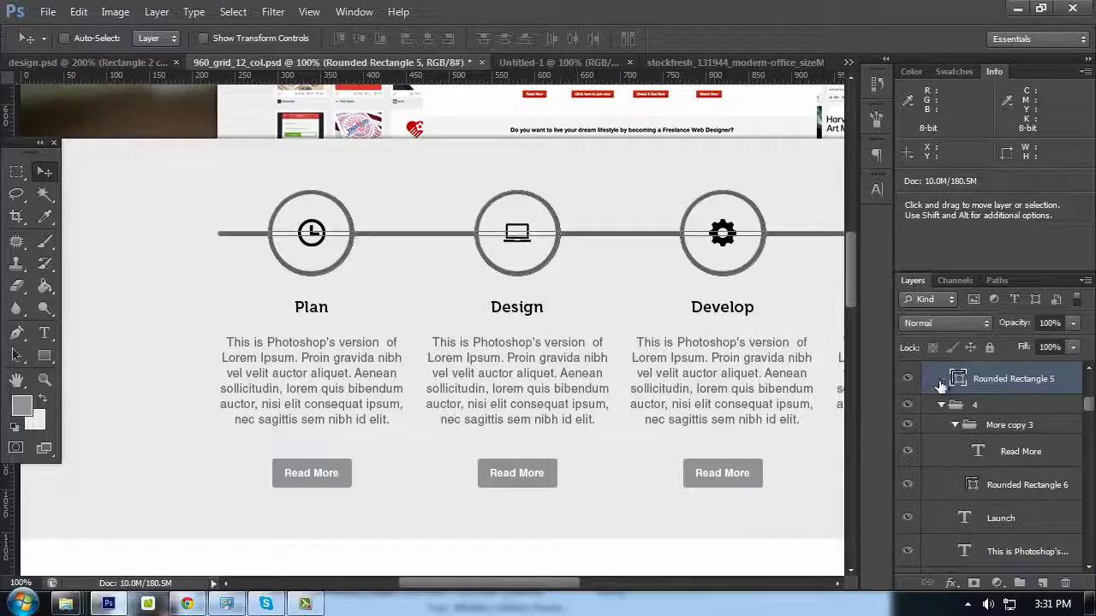
double_click(958, 379)
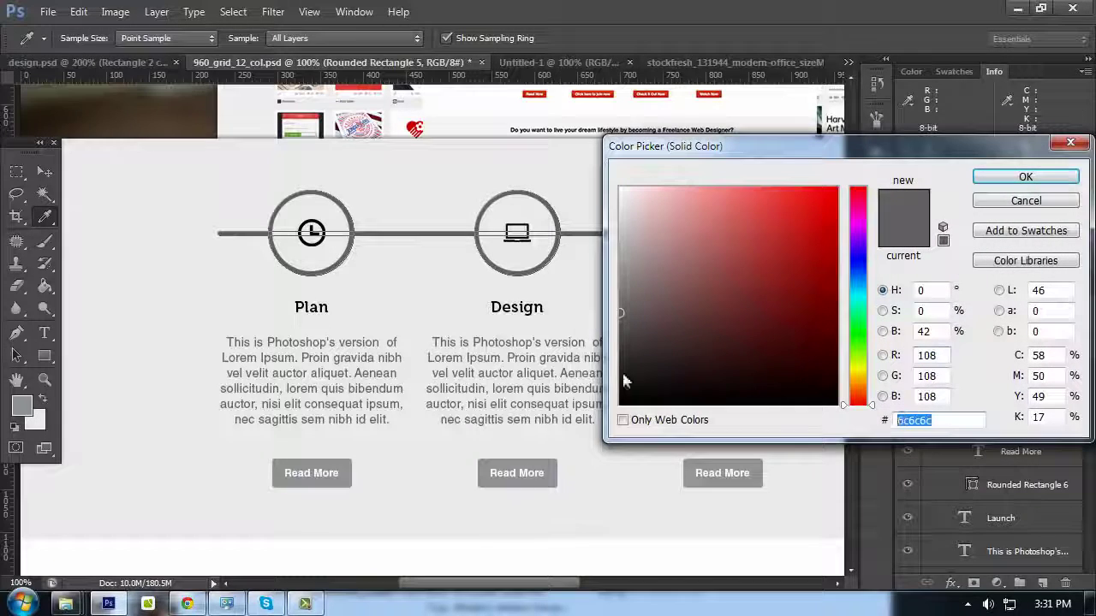
type("dddddd")
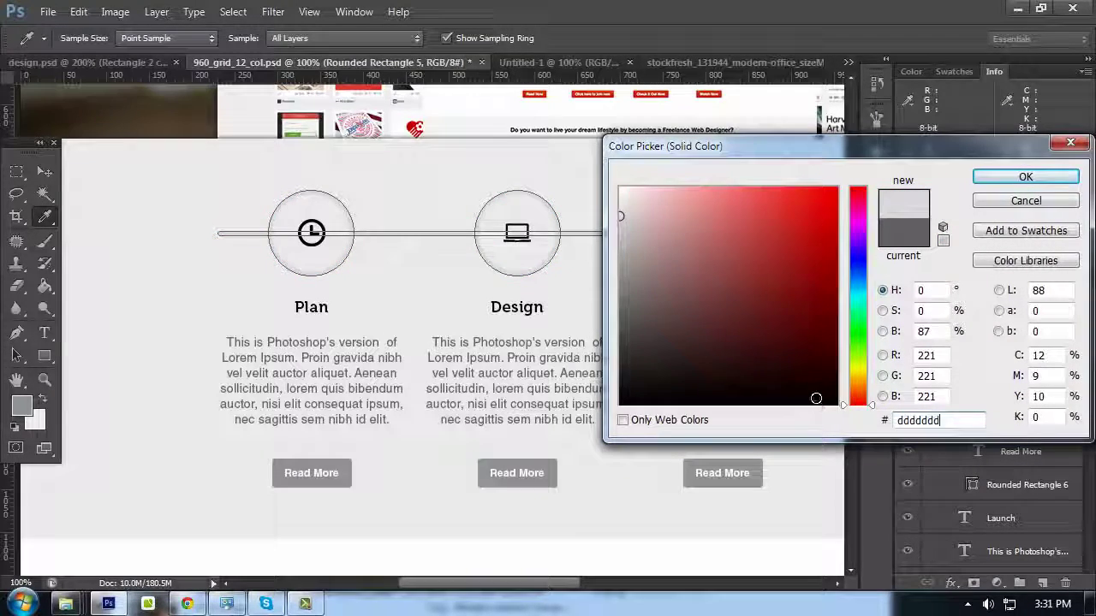
key("ctrl+a")
type("ddddd")
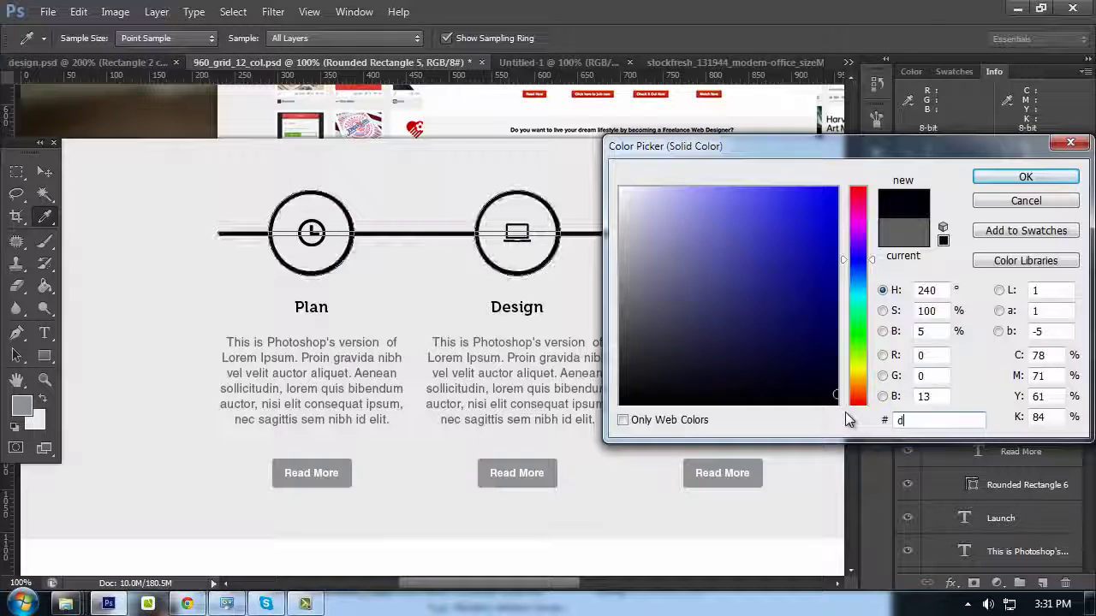
type("d")
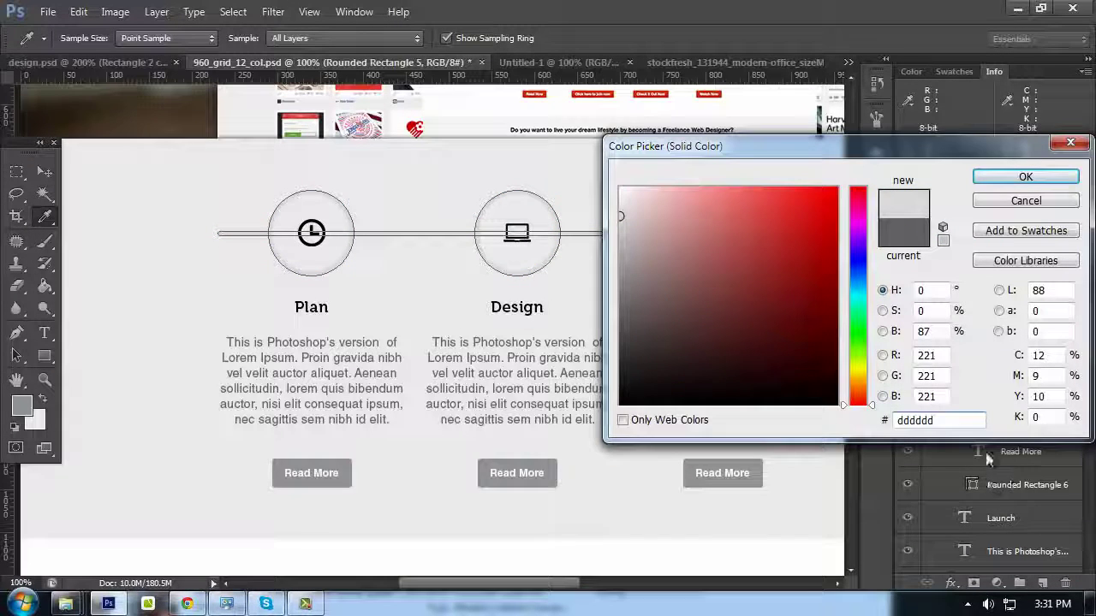
left_click(1024, 177)
Recolor the clock icon above Plan with a #666666 Color Overlay layer style
scroll(649, 215, "up", 2)
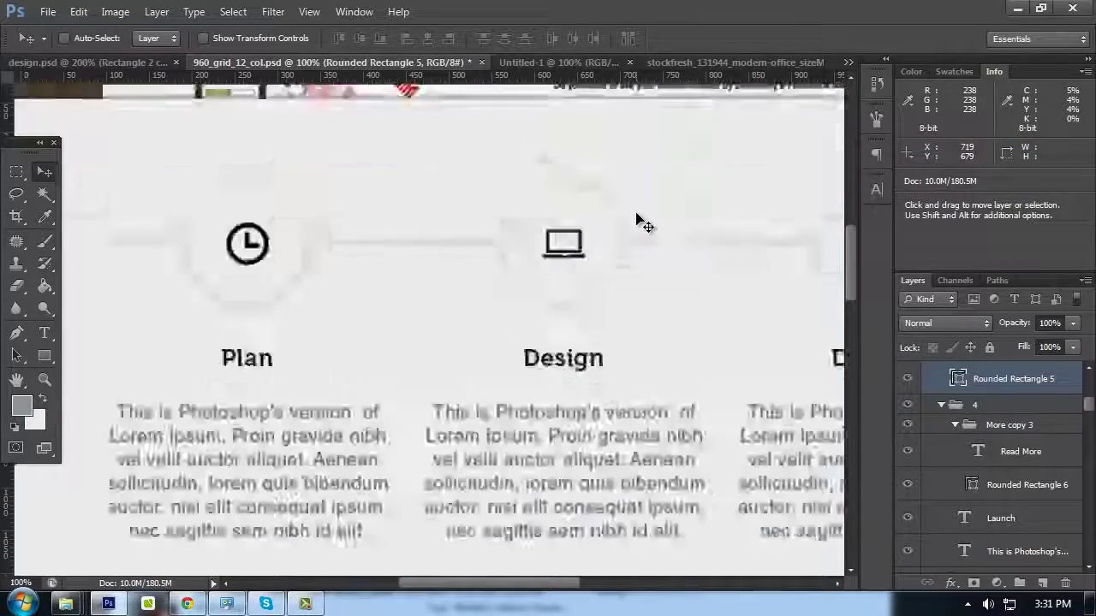
key("Tab")
left_click_drag(624, 331, 593, 305)
key("Tab")
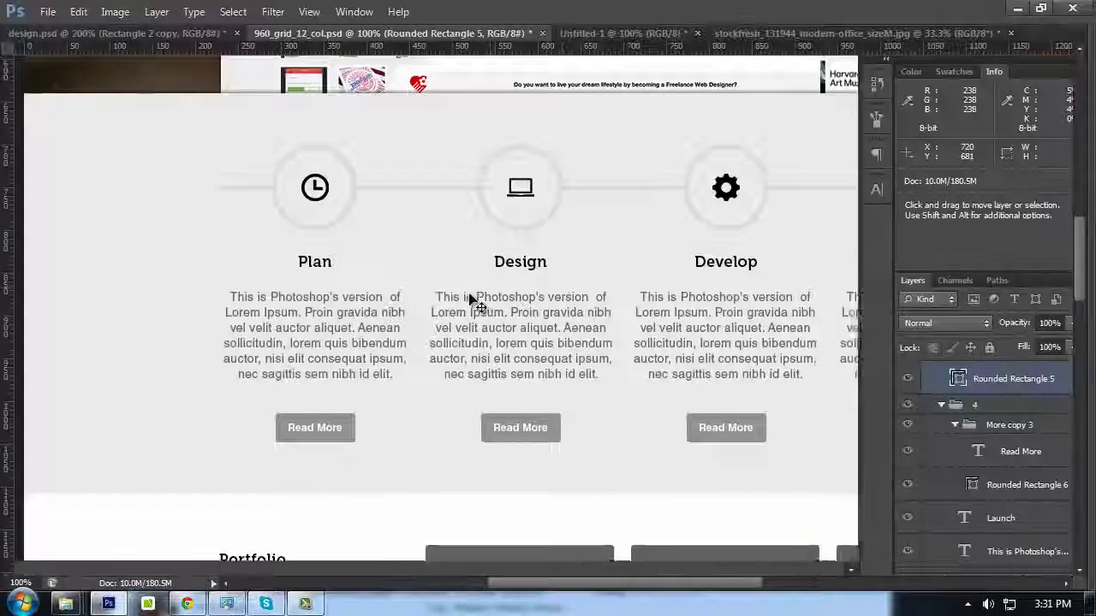
left_click_drag(338, 285, 352, 285)
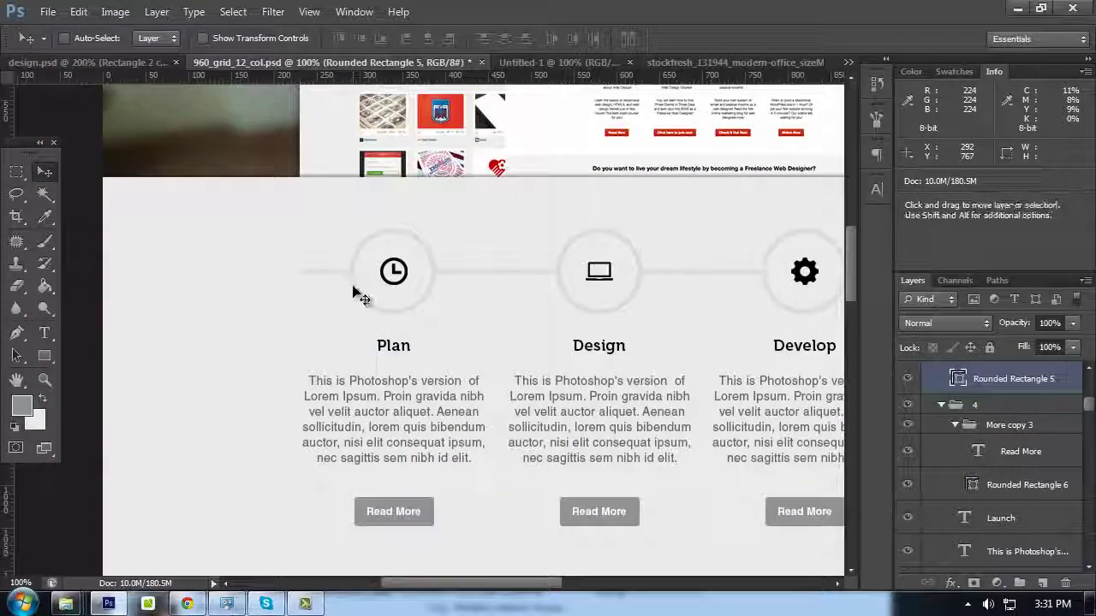
key("ctrl+plus")
left_click(360, 210, "ctrl")
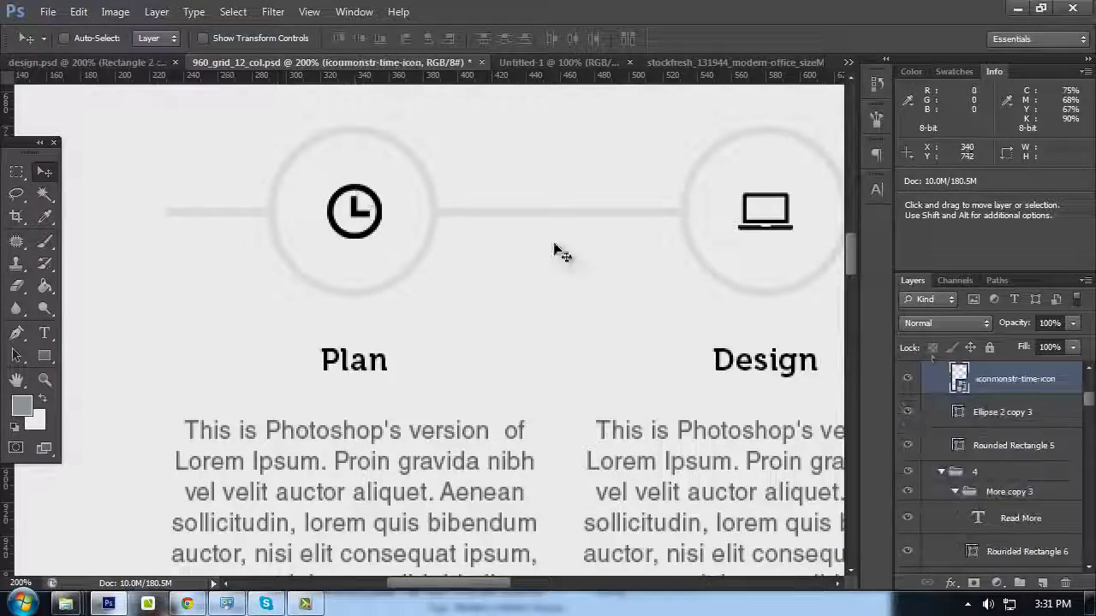
right_click(985, 383)
left_click(822, 79)
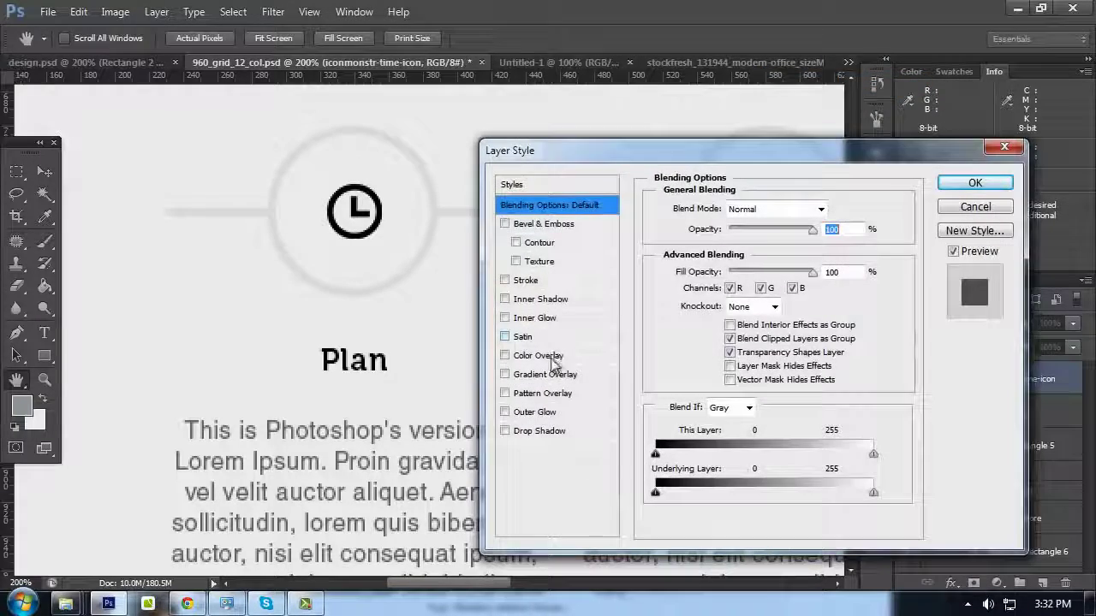
left_click(531, 356)
left_click(821, 210)
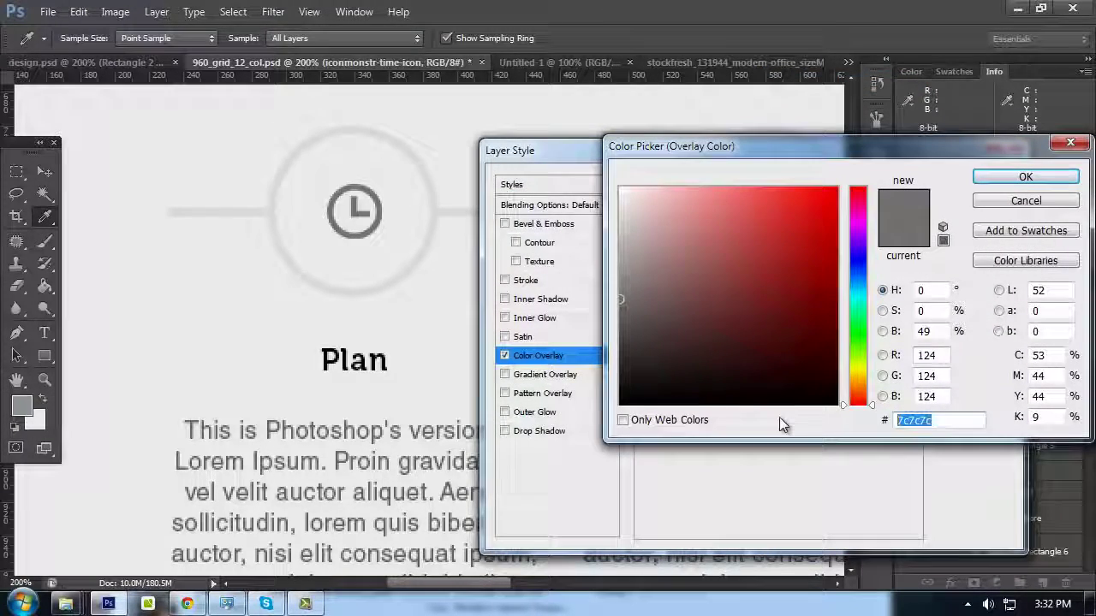
type("666")
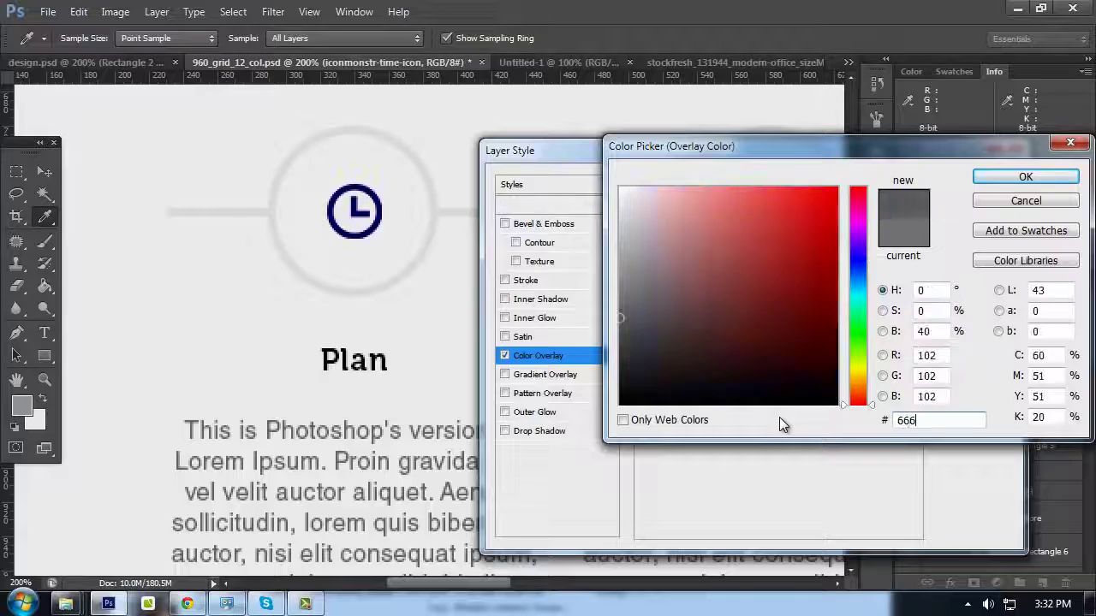
type("666")
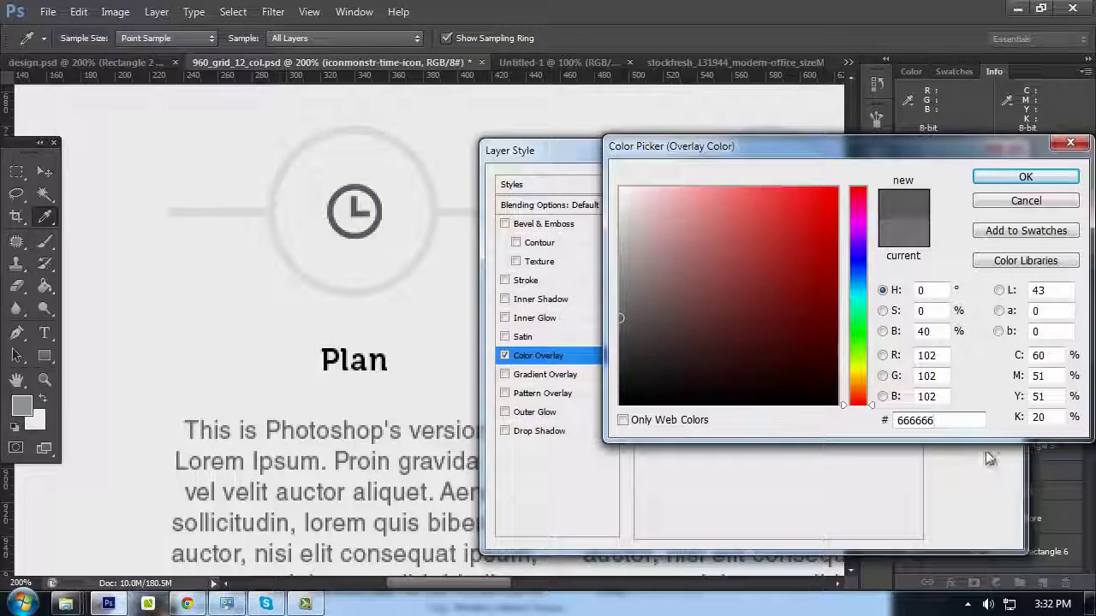
left_click(1019, 181)
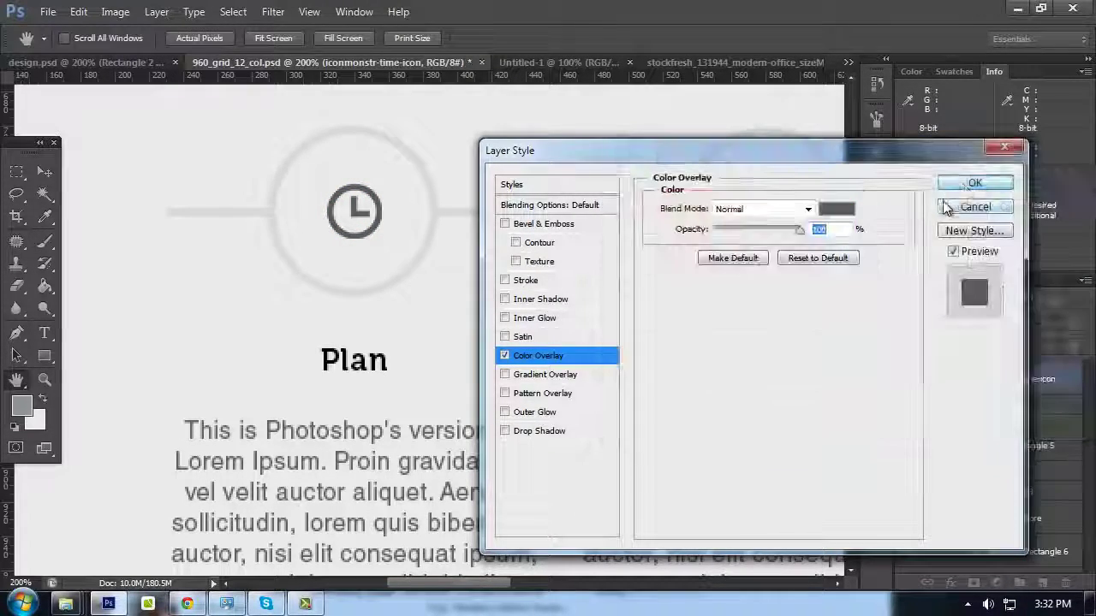
left_click(973, 181)
Compare the process section with the connecting line and circle outlines of Rounded Rectangle 5 hidden and shown
scroll(460, 302, "down", 1)
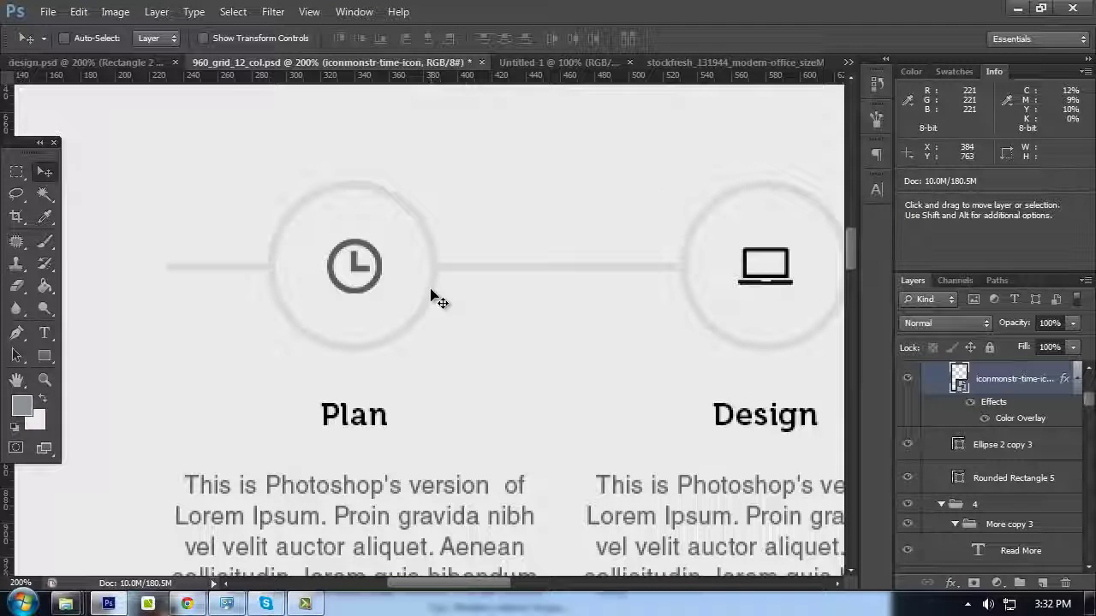
left_click(491, 203, "ctrl")
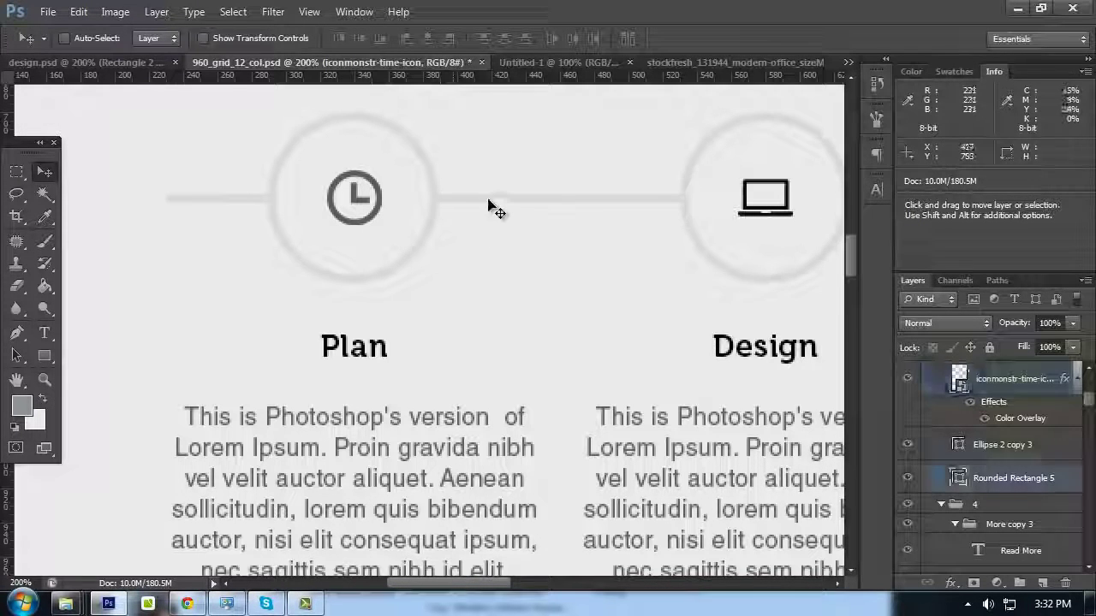
left_click(908, 480)
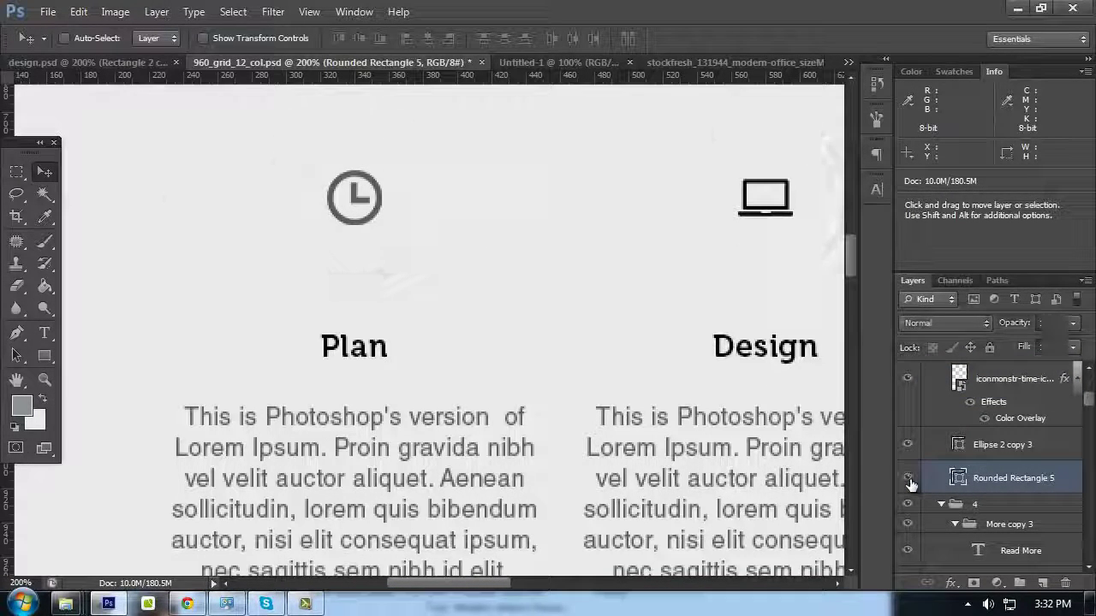
left_click(908, 480)
left_click(908, 479)
left_click(908, 480)
left_click(908, 479)
left_click(909, 480)
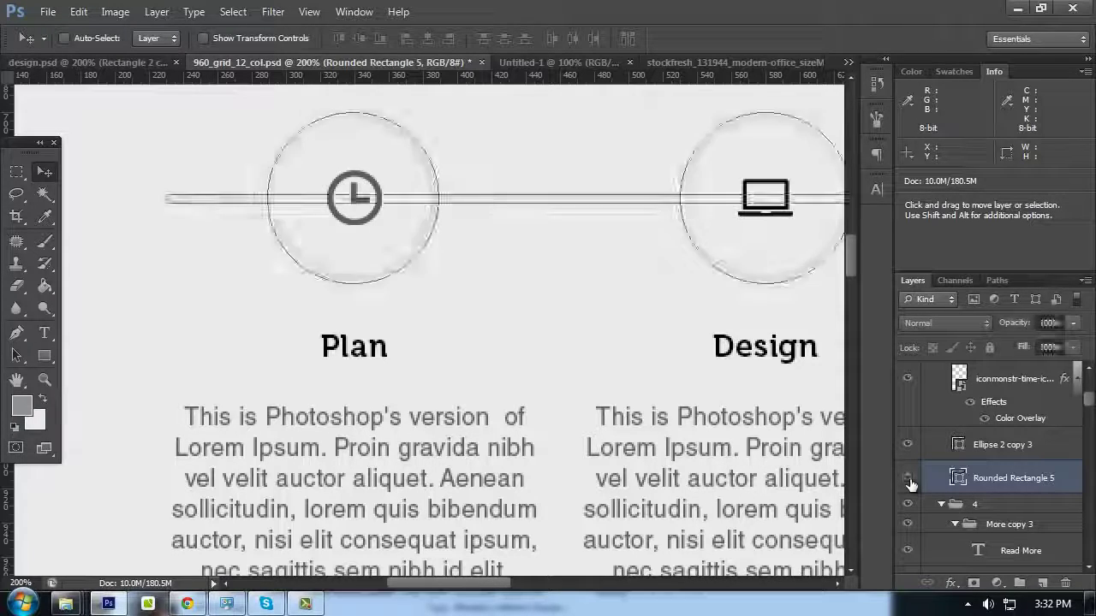
left_click(908, 480)
left_click(909, 479)
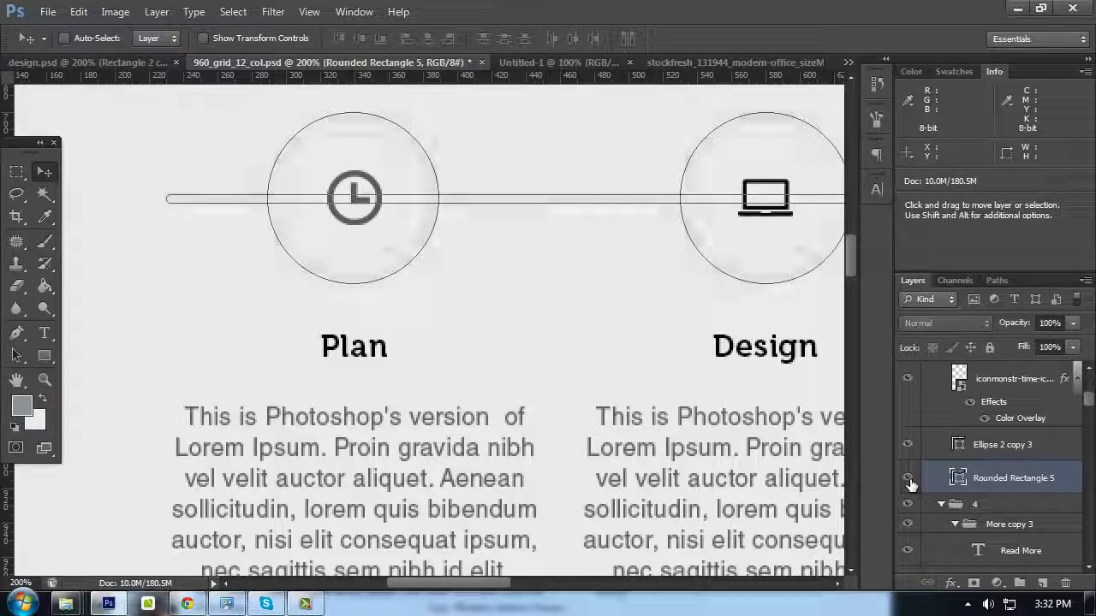
Add an Inner Shadow to Rounded Rectangle 5 with 30% opacity, 1 px distance and 1 px size
right_click(993, 481)
left_click(828, 86)
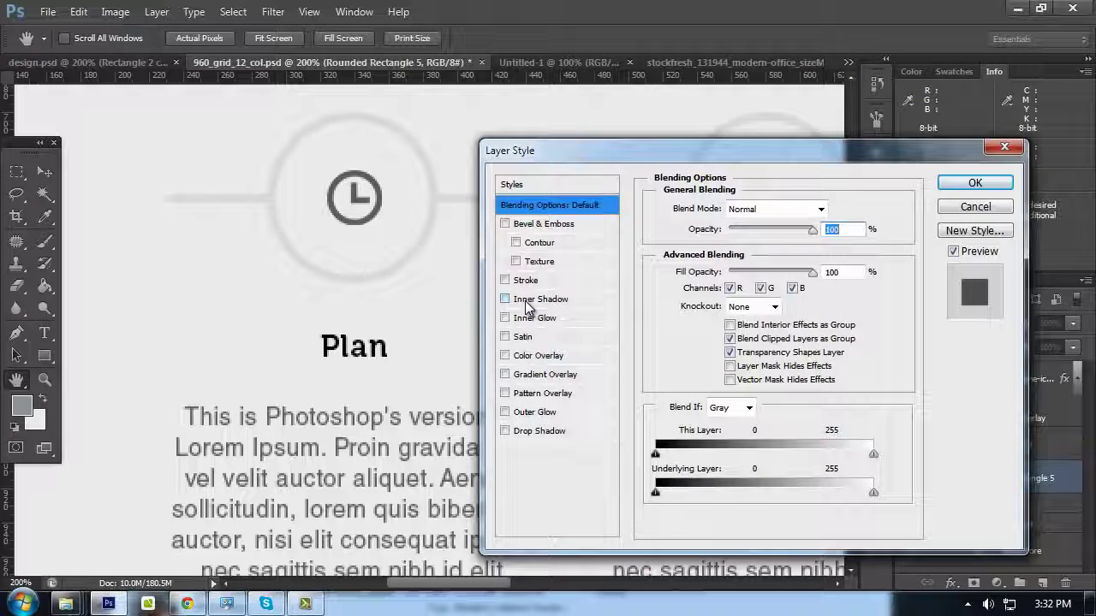
left_click(525, 302)
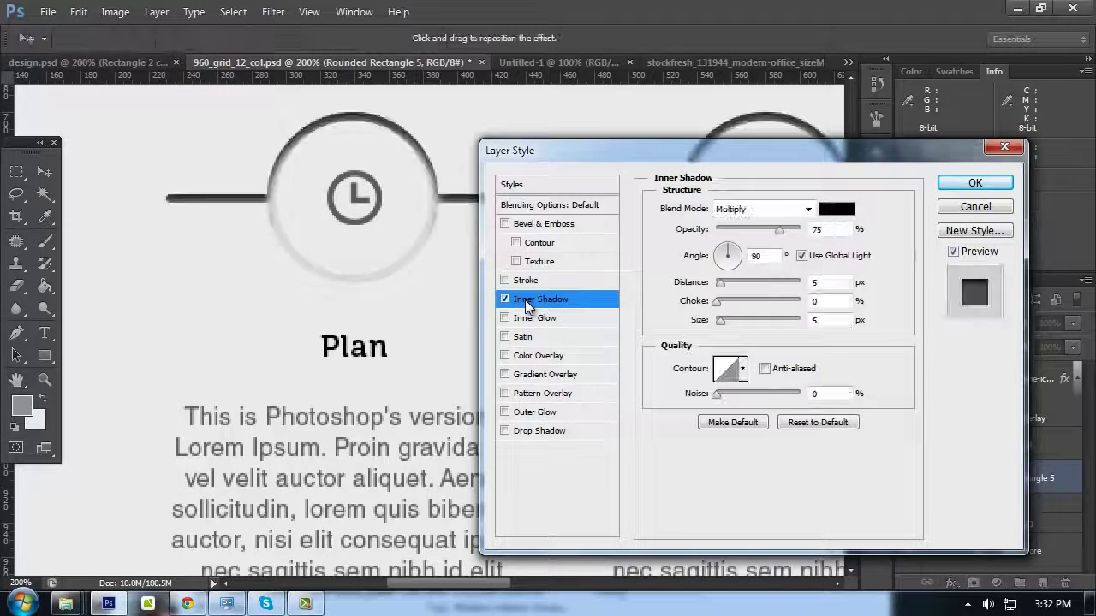
double_click(821, 282)
type("1")
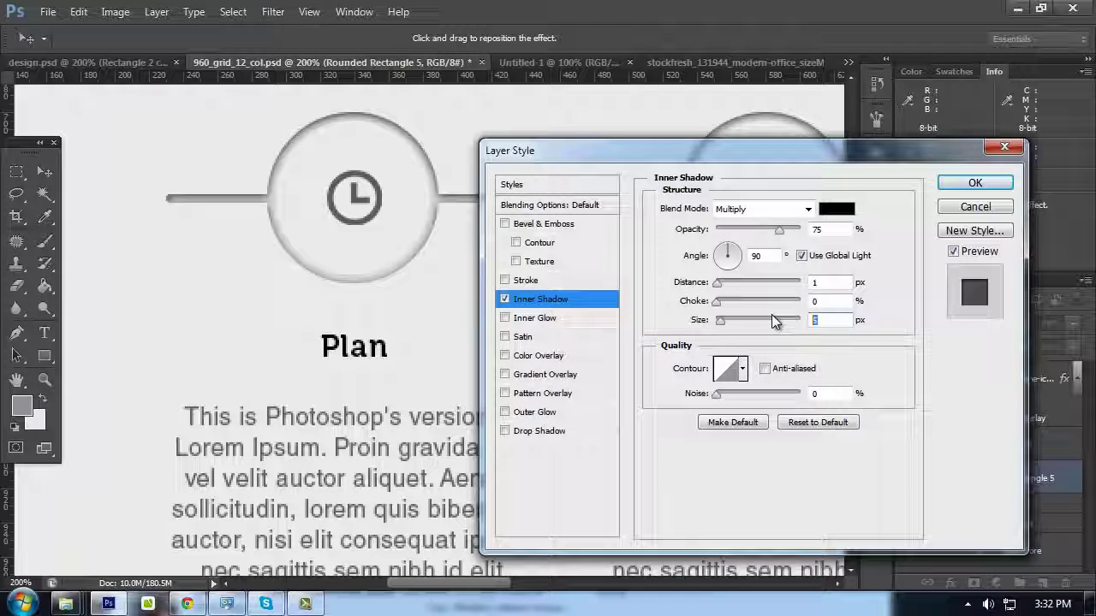
type("0")
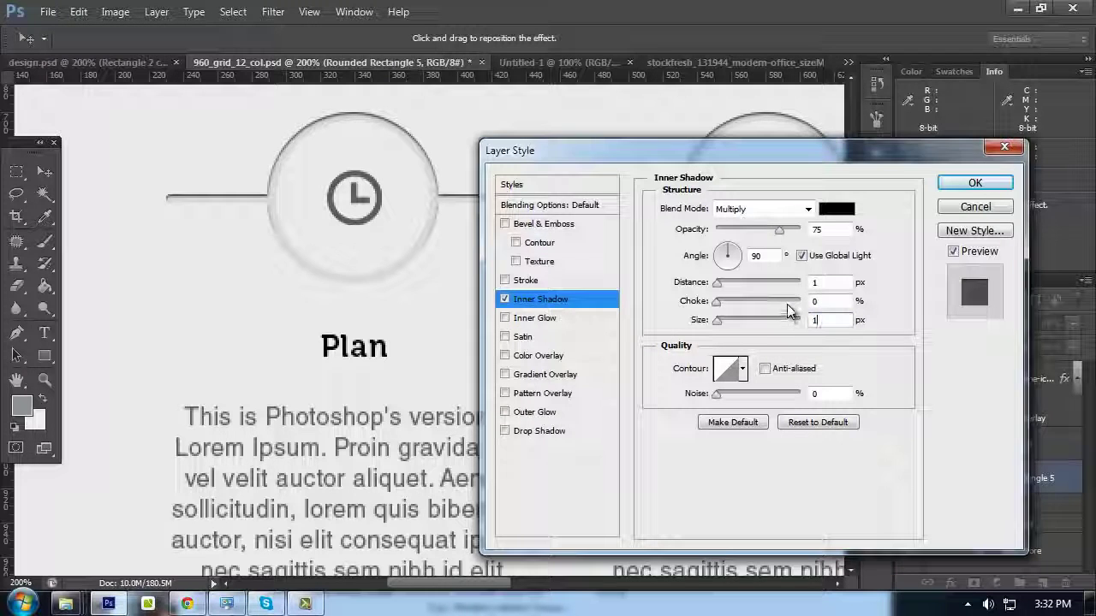
left_click_drag(827, 229, 729, 220)
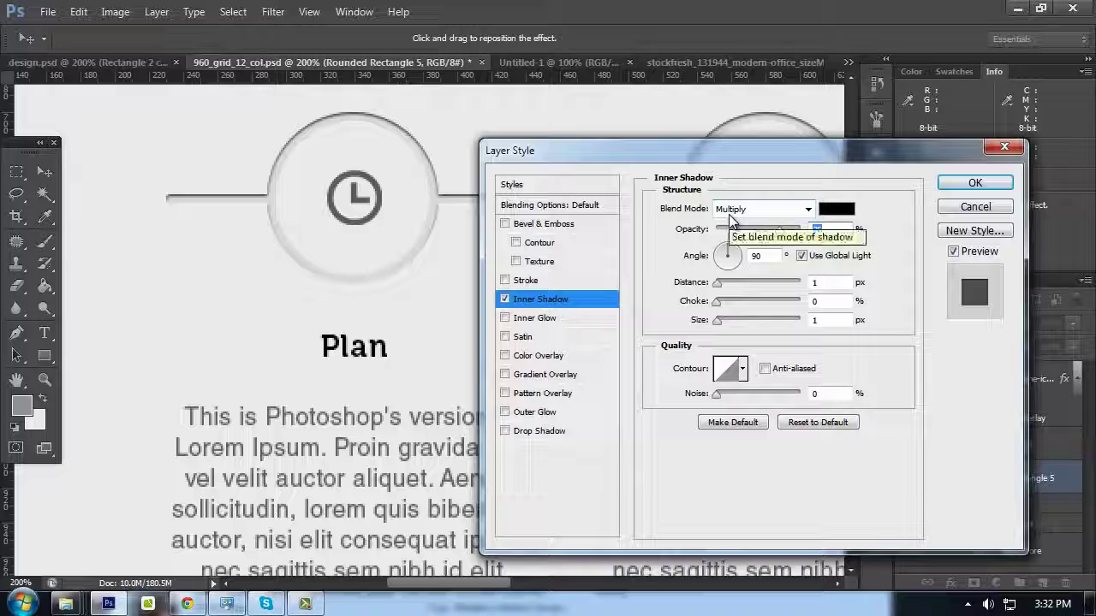
type("30")
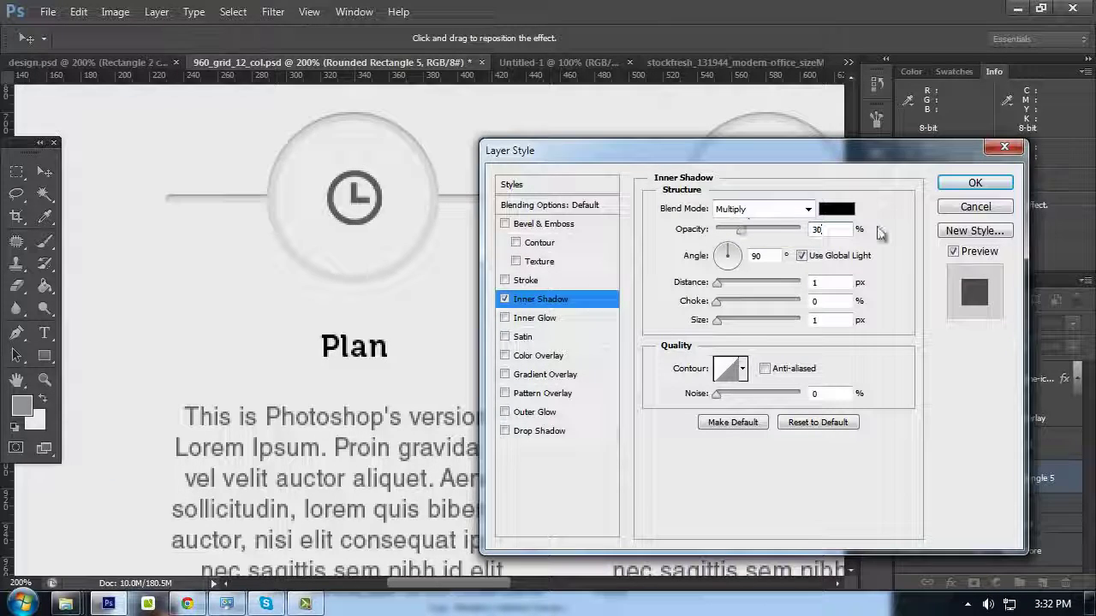
left_click(975, 183)
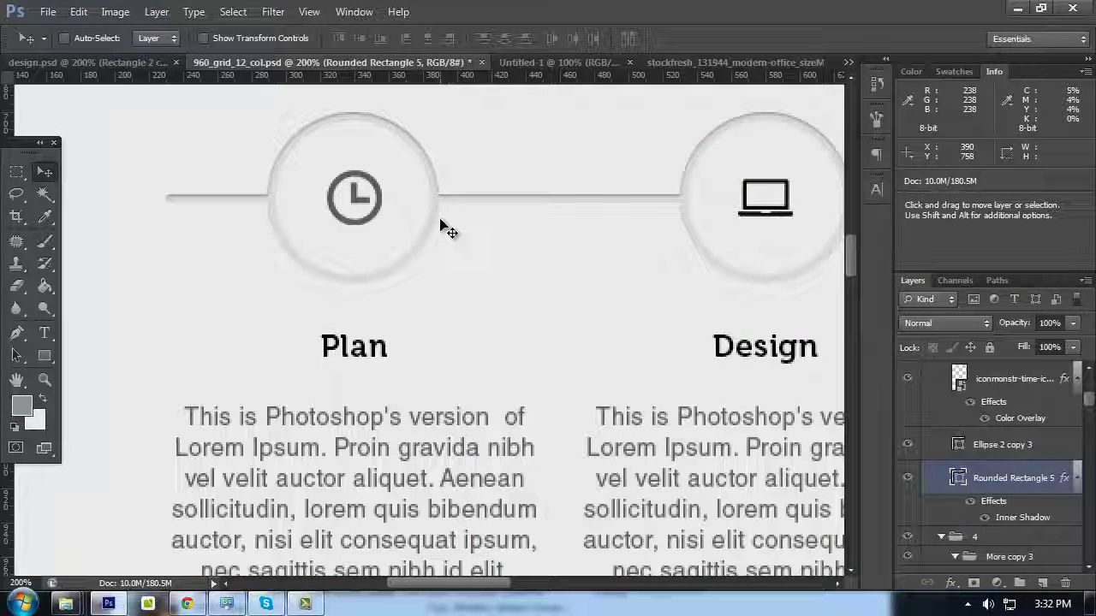
Add a reversed black-to-white linear Gradient Overlay at 5% opacity to Rounded Rectangle 5
right_click(999, 480)
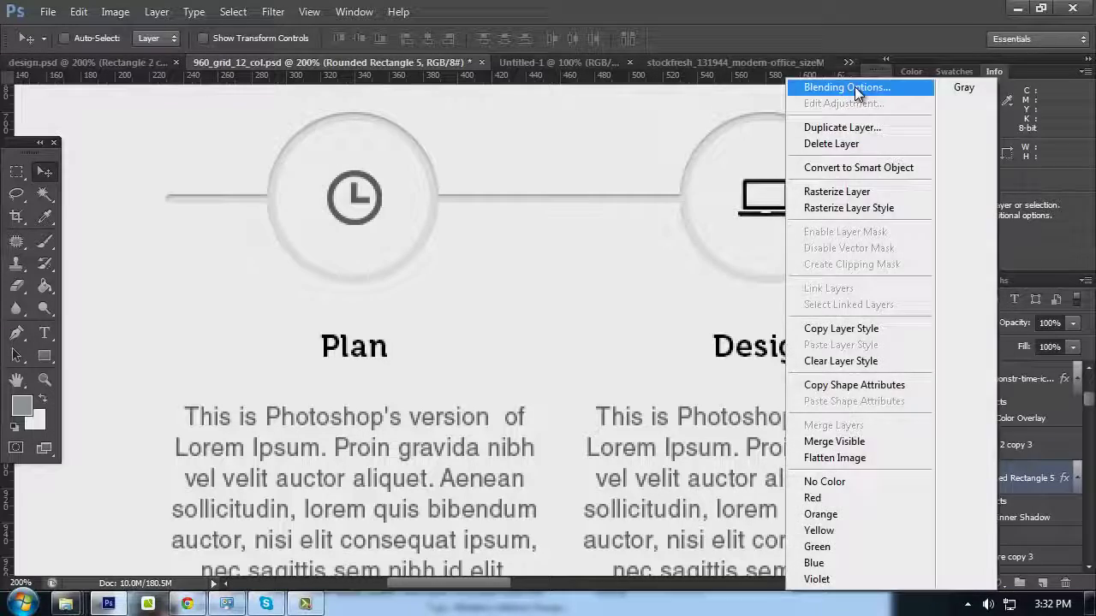
left_click(856, 90)
left_click(544, 376)
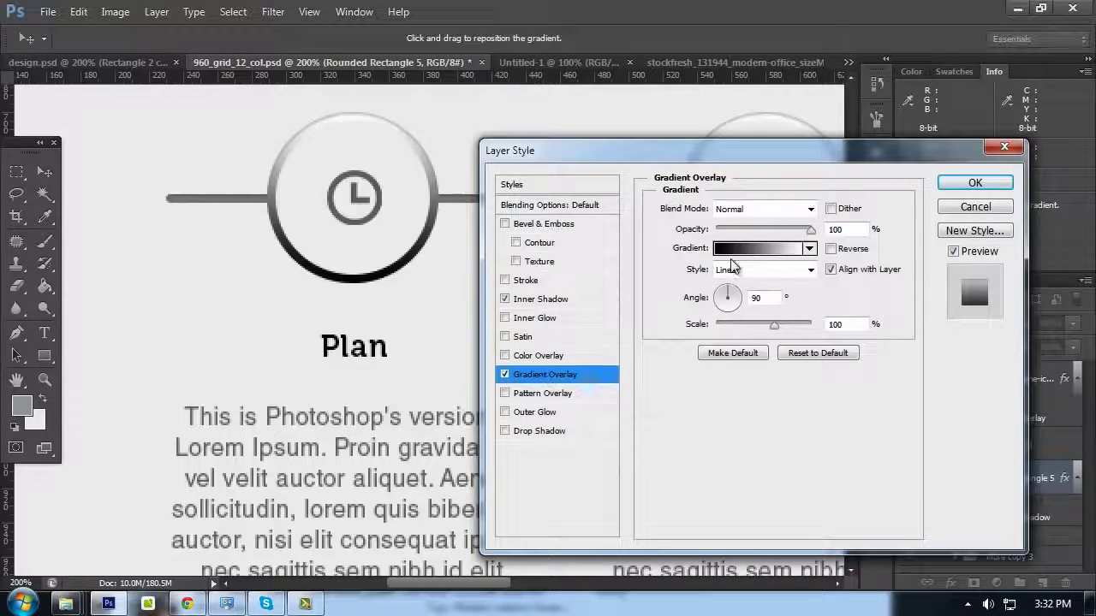
left_click(830, 248)
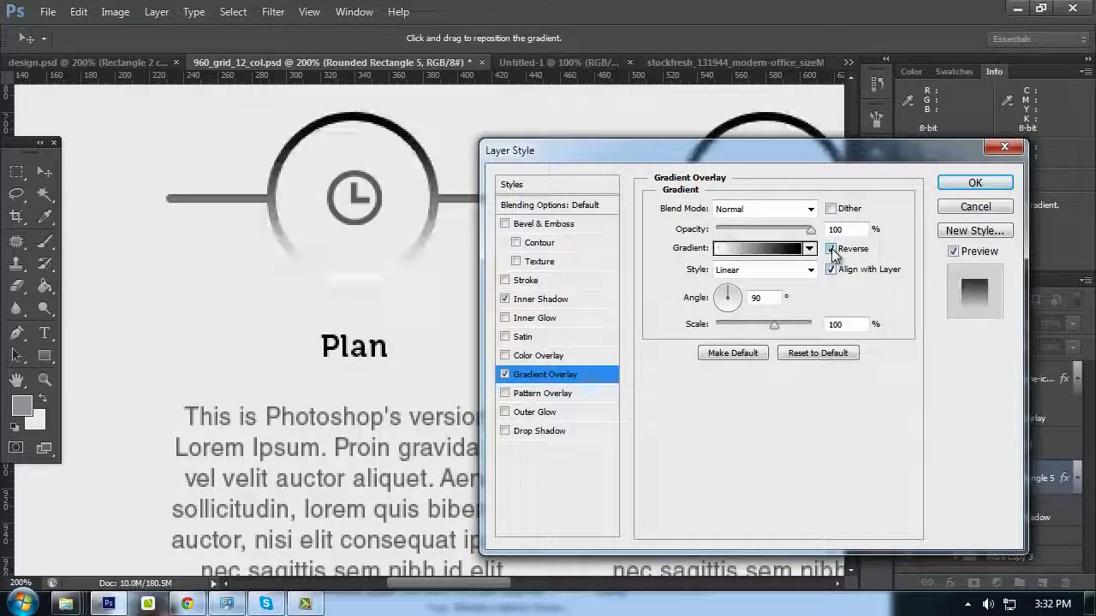
left_click_drag(810, 231, 725, 241)
type("5")
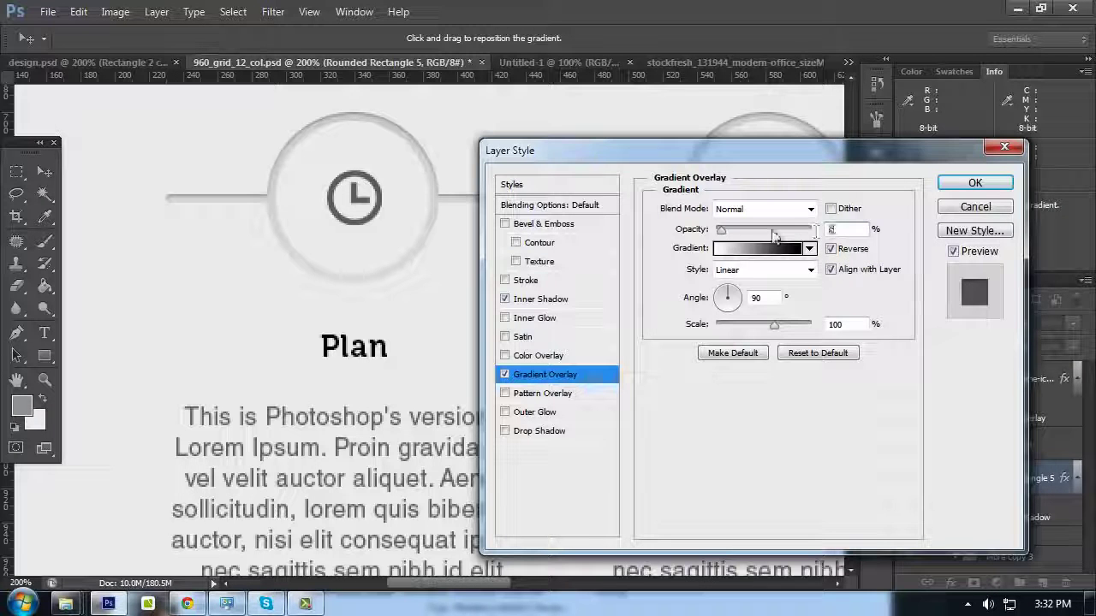
type("10")
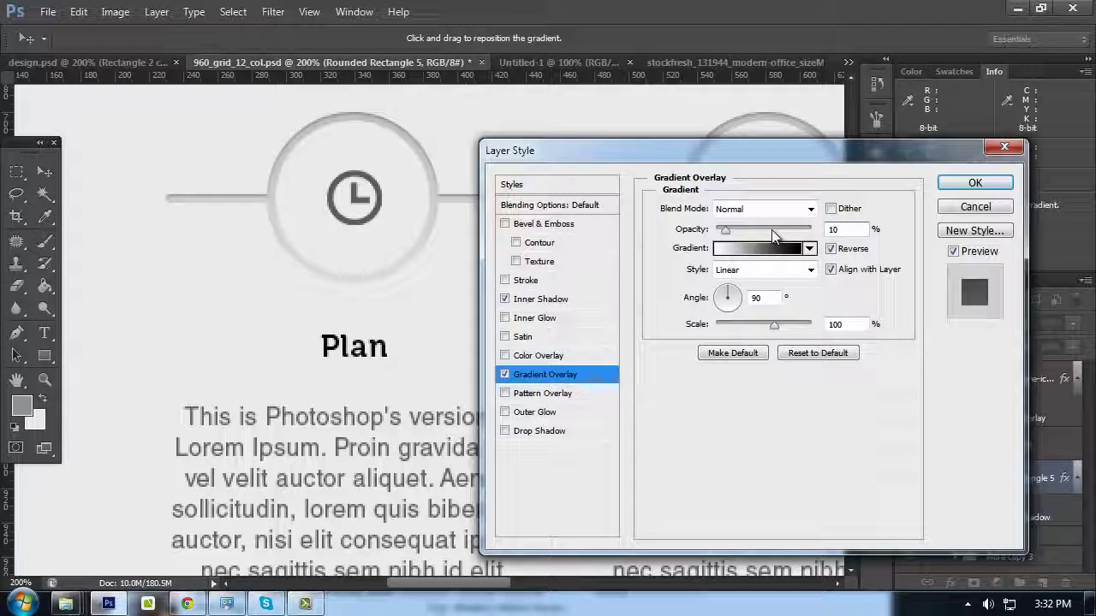
left_click_drag(846, 232, 826, 228)
type("5")
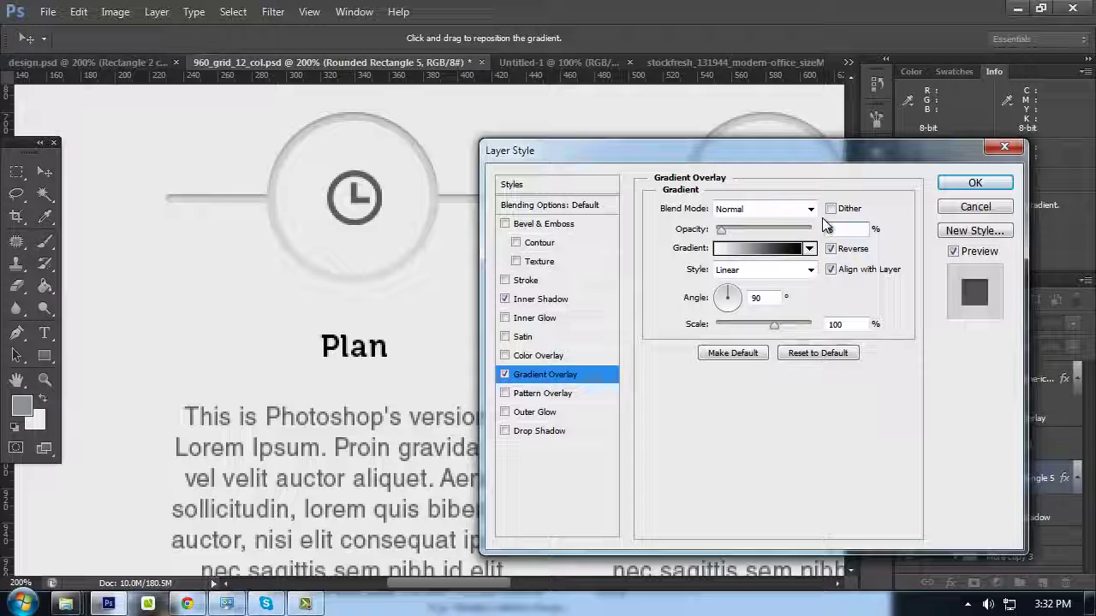
left_click(962, 190)
Add a black-to-white linear Gradient Overlay at 5% opacity to the inner circles, layer Ellipse 2 copy 3
scroll(479, 232, "down", 1)
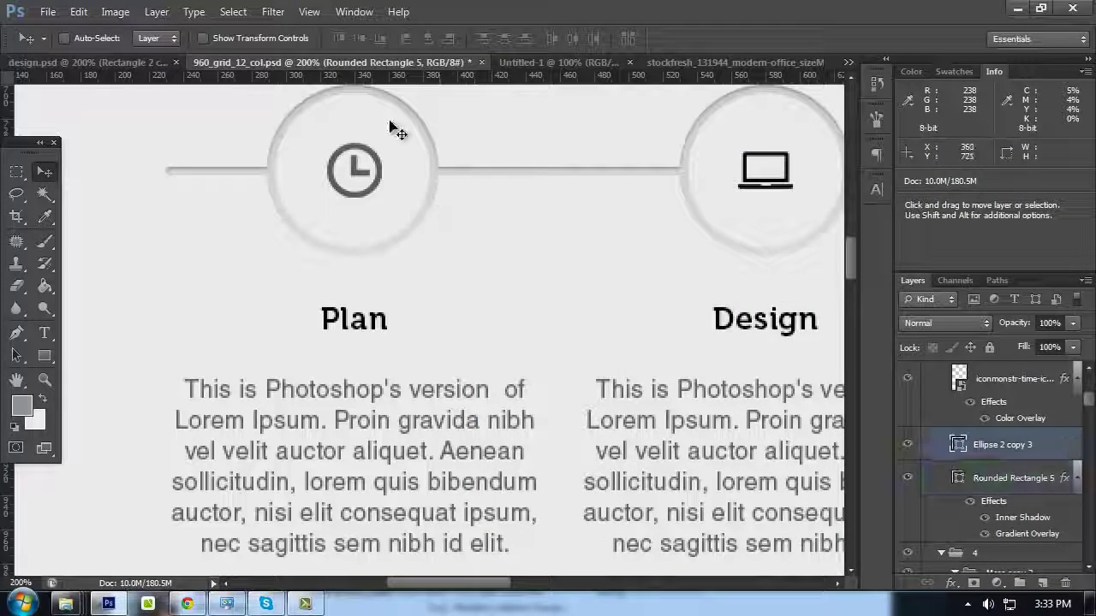
left_click(903, 444)
left_click(904, 443)
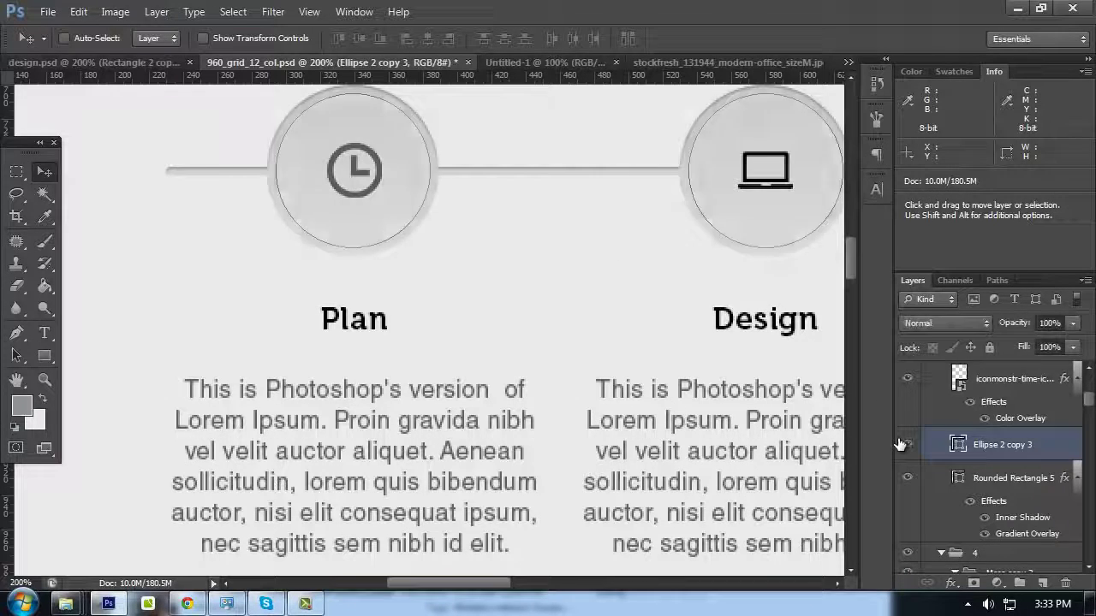
right_click(978, 451)
left_click(813, 87)
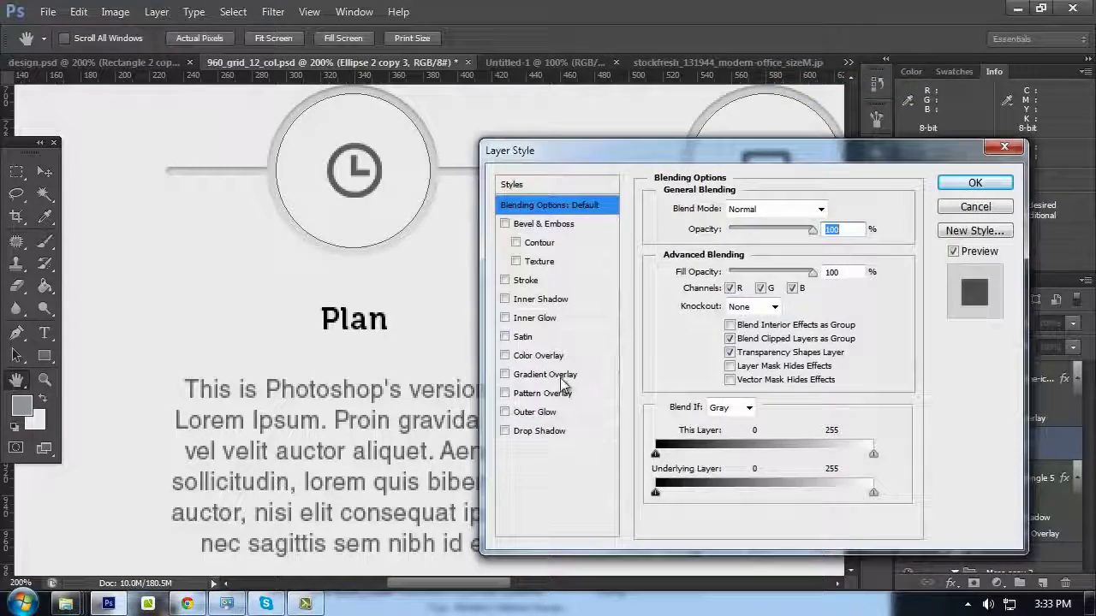
left_click(558, 377)
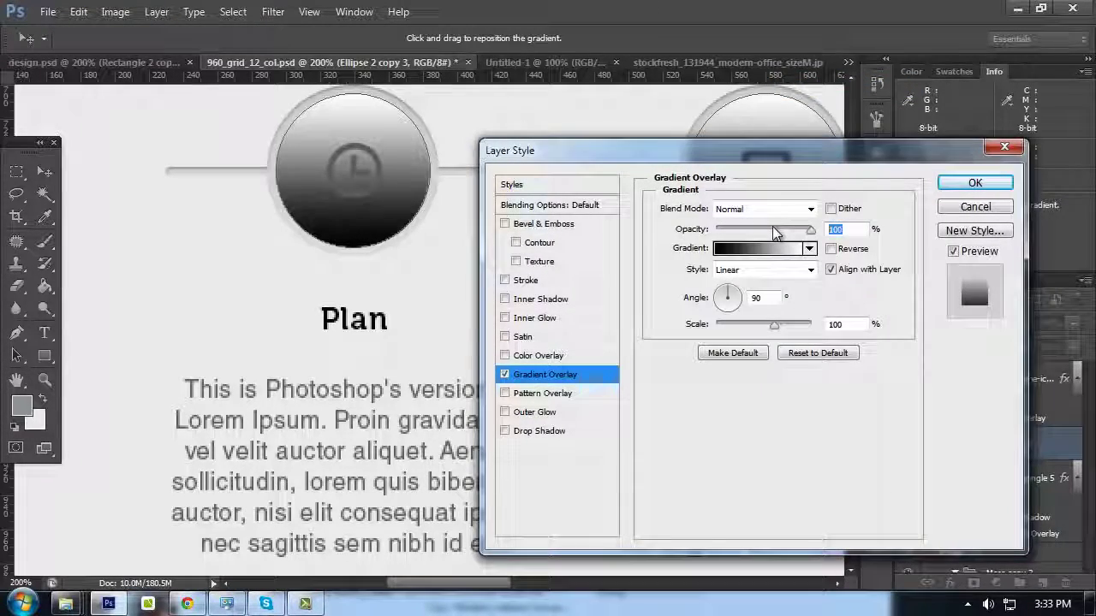
type("5")
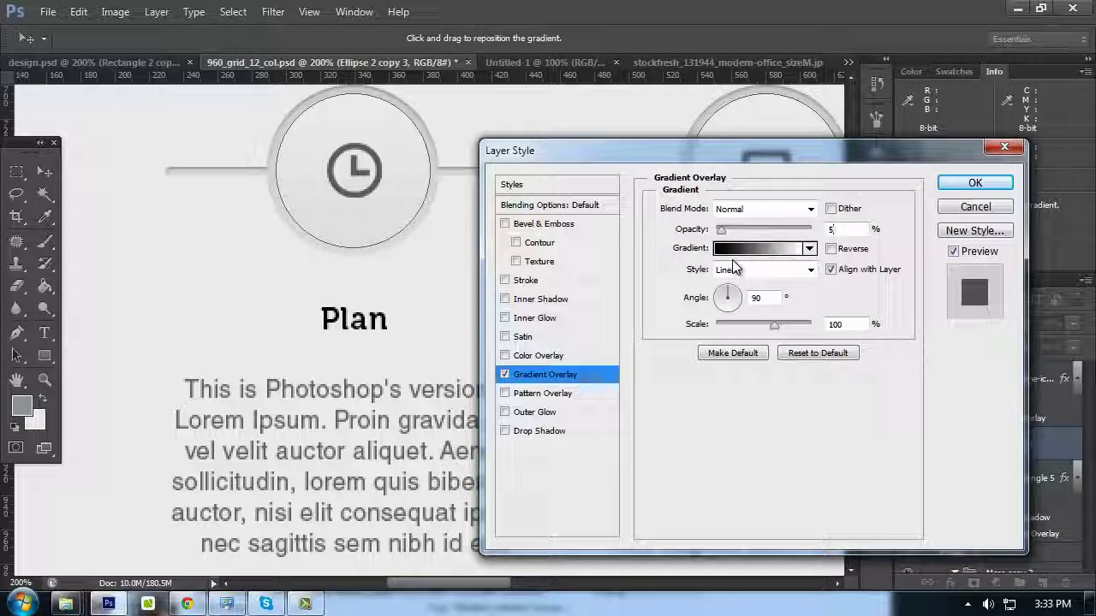
Add a 1 px Stroke in white #ffffff to the inner circles of Ellipse 2 copy 3
left_click(526, 282)
double_click(814, 207)
type("1")
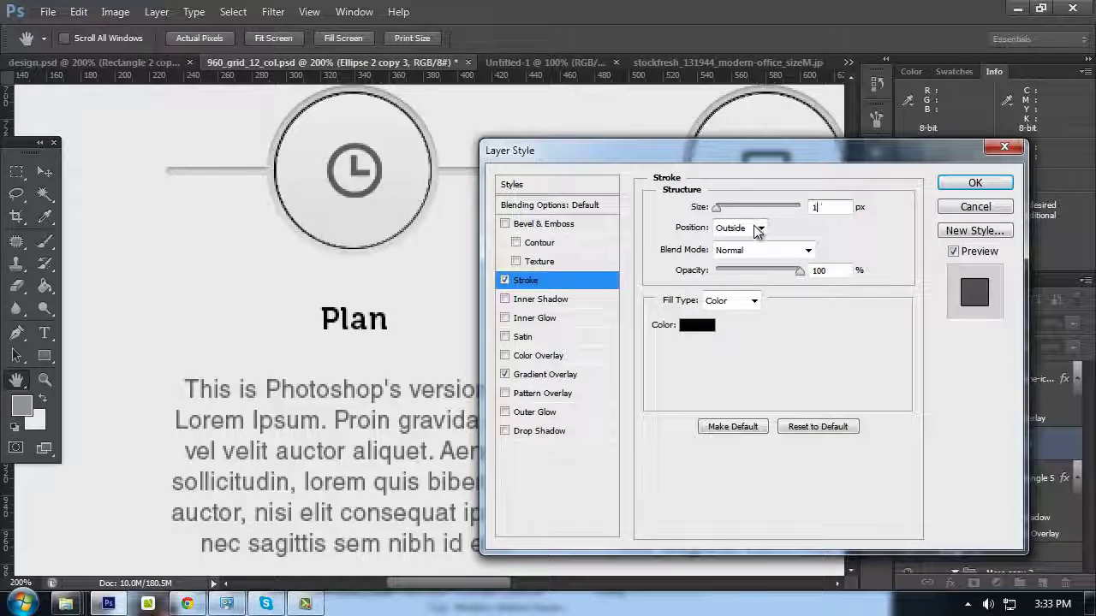
left_click(740, 228)
left_click(732, 252)
left_click(697, 325)
mouse_move(703, 327)
left_mouse_down()
mouse_move(634, 205)
mouse_move(483, 78)
left_mouse_up()
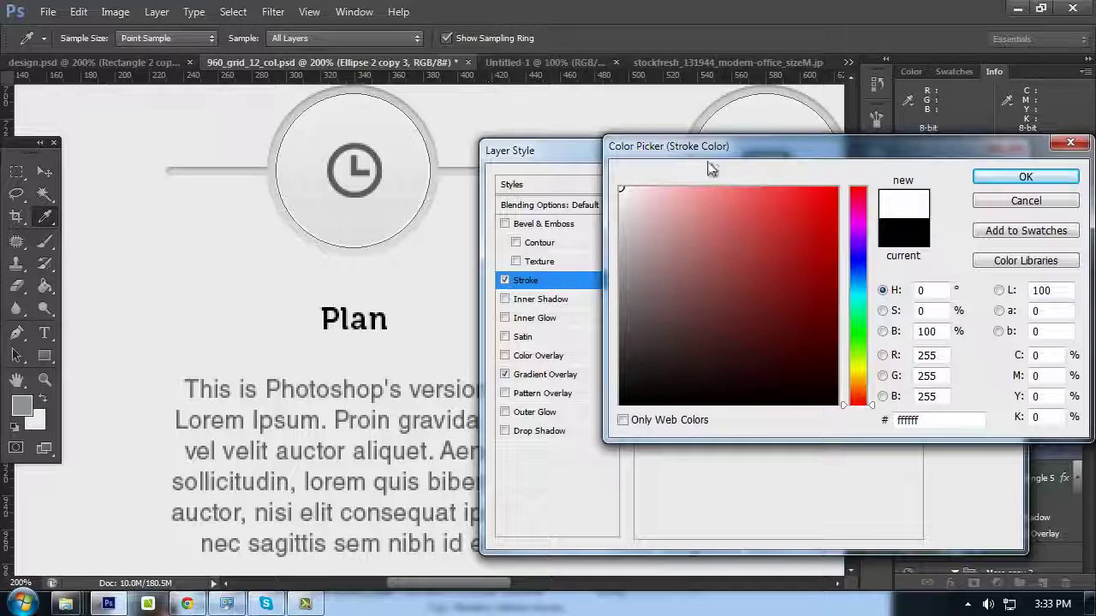
left_click(1004, 178)
Add a Drop Shadow to the inner circles of Ellipse 2 copy 3 with 2 px distance and 3 px size
left_click(539, 431)
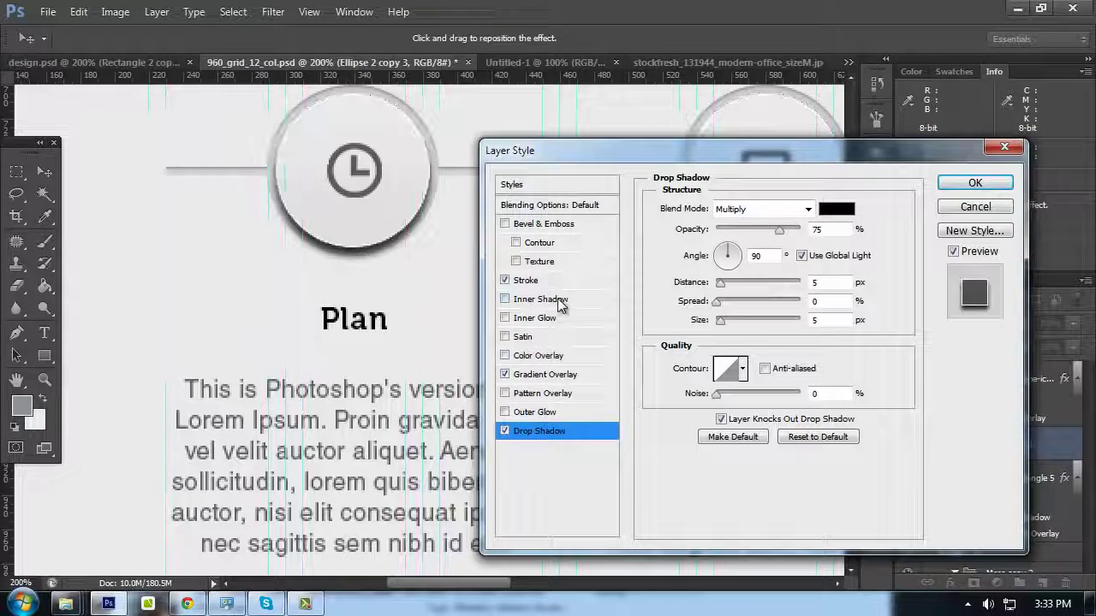
left_click_drag(832, 284, 775, 286)
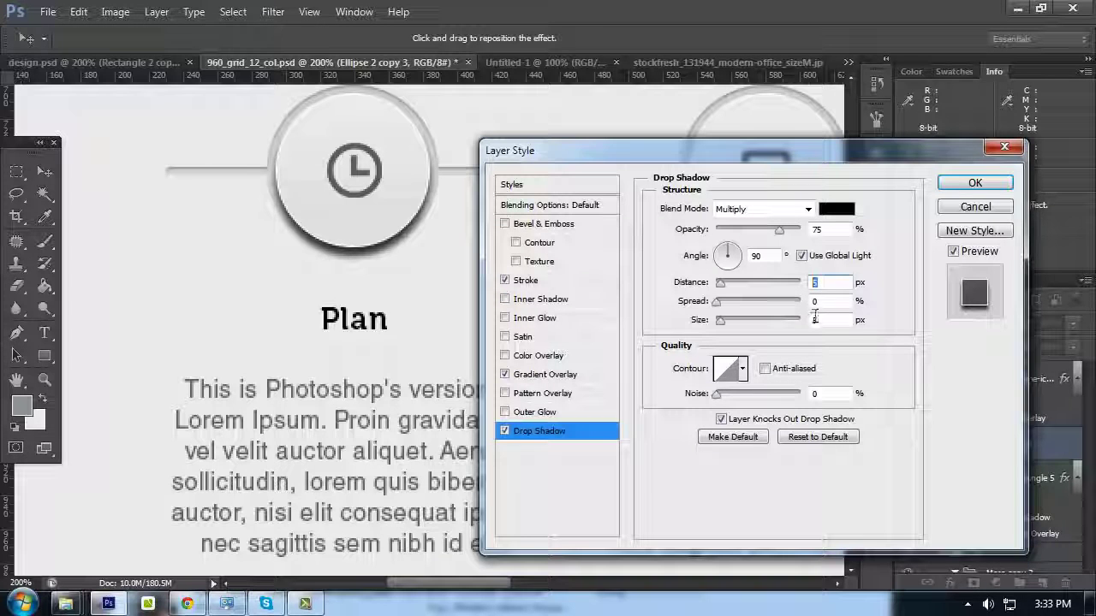
type("2")
left_click_drag(827, 321, 743, 310)
type("3")
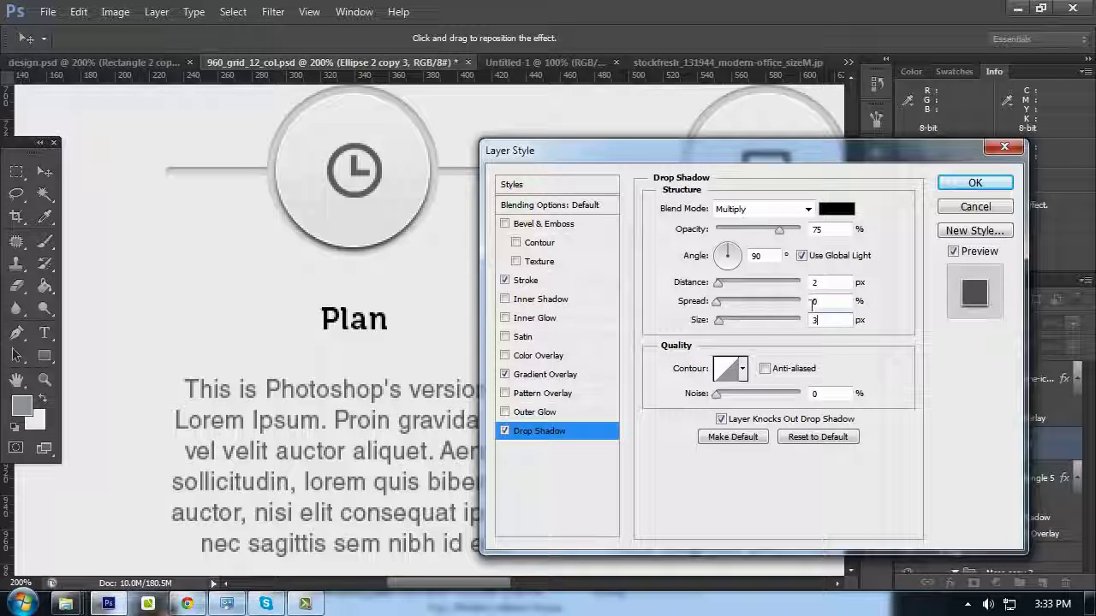
type("3")
Try a Drop Shadow distance of 3 px with sizes of 2 px and 4 px on the inner circles
left_click_drag(827, 282, 752, 282)
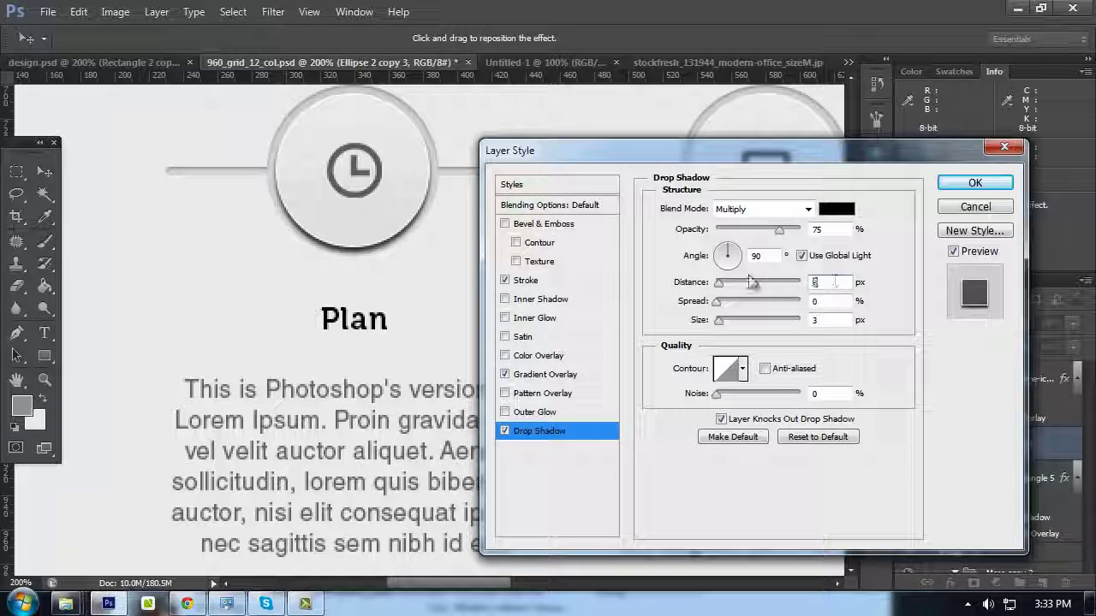
type("3")
type("2")
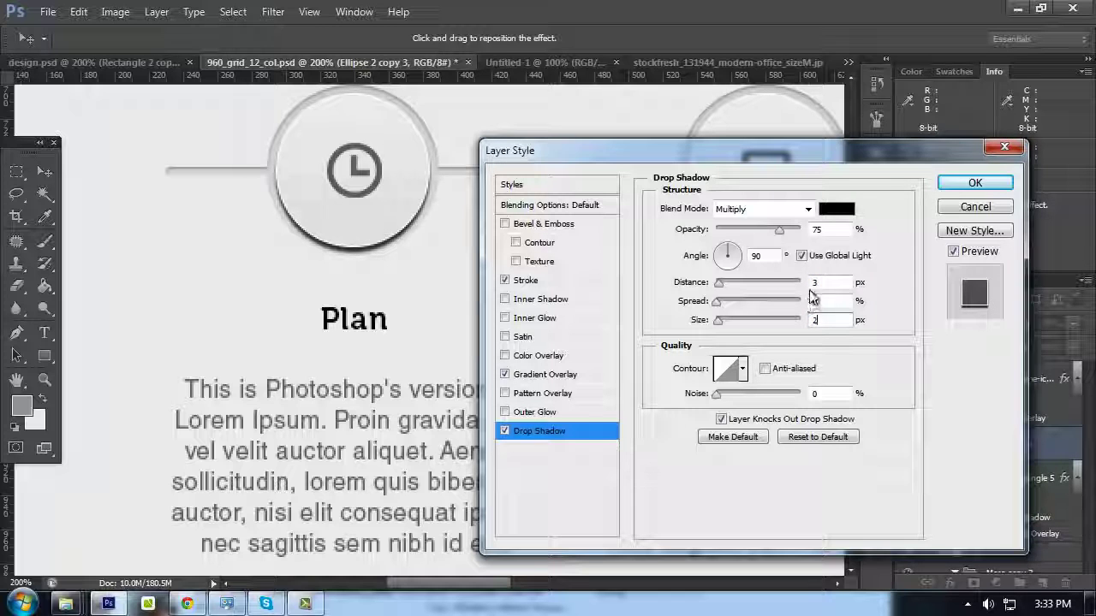
type("4")
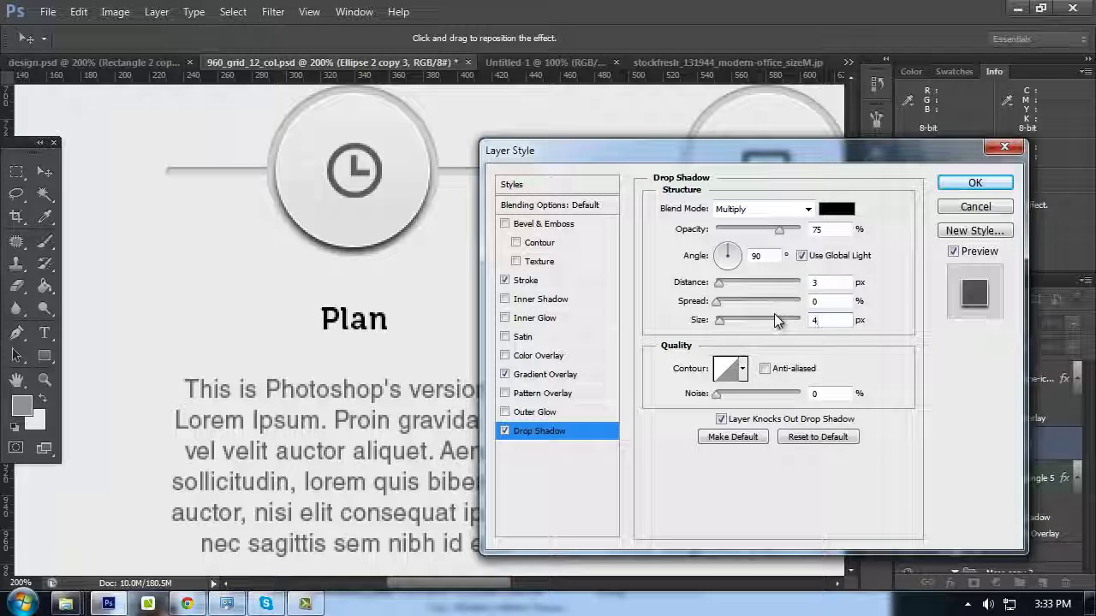
Set the inner circles' Drop Shadow back to 2 px distance and 3 px size
left_click_drag(821, 286, 783, 282)
type("2")
key("Tab")
key("Tab")
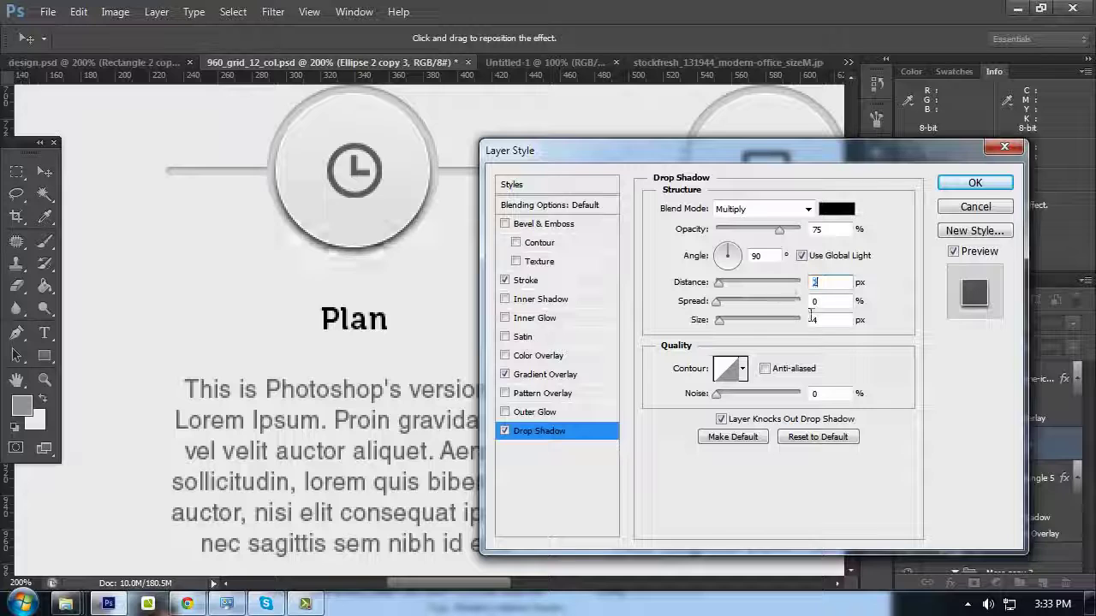
type("3")
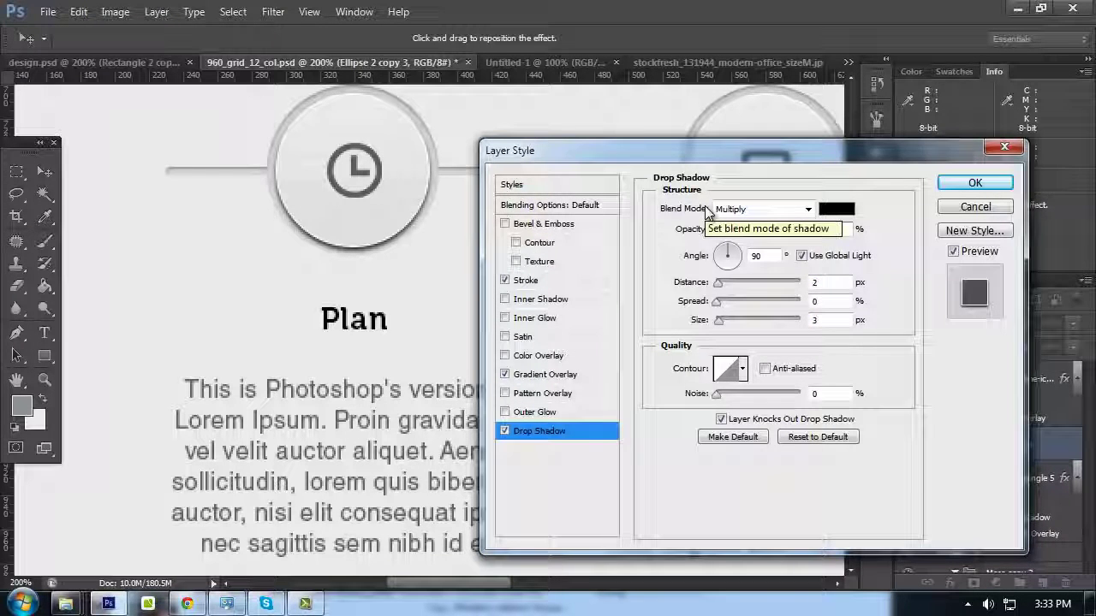
Set the Drop Shadow's opacity to 40% and apply the layer style to the inner circles
type("30")
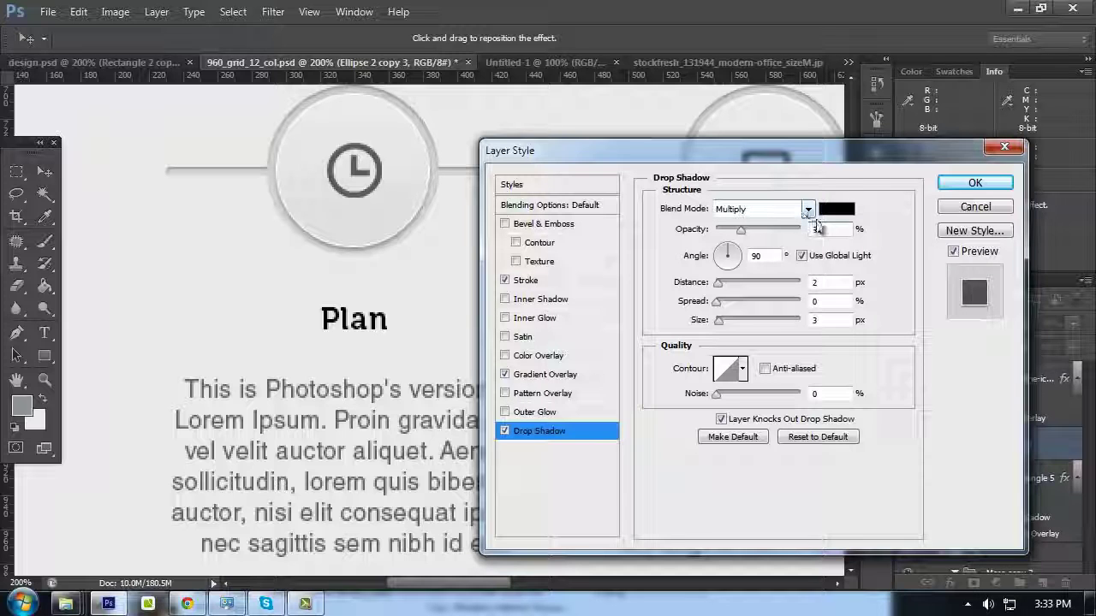
left_click_drag(825, 229, 742, 231)
type("40")
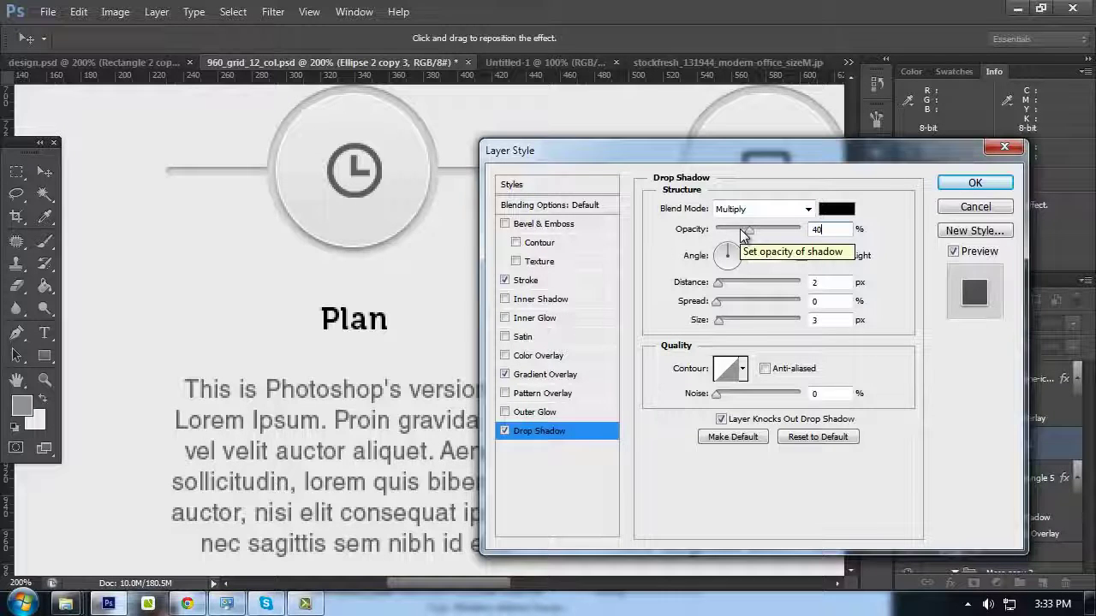
key("Return")
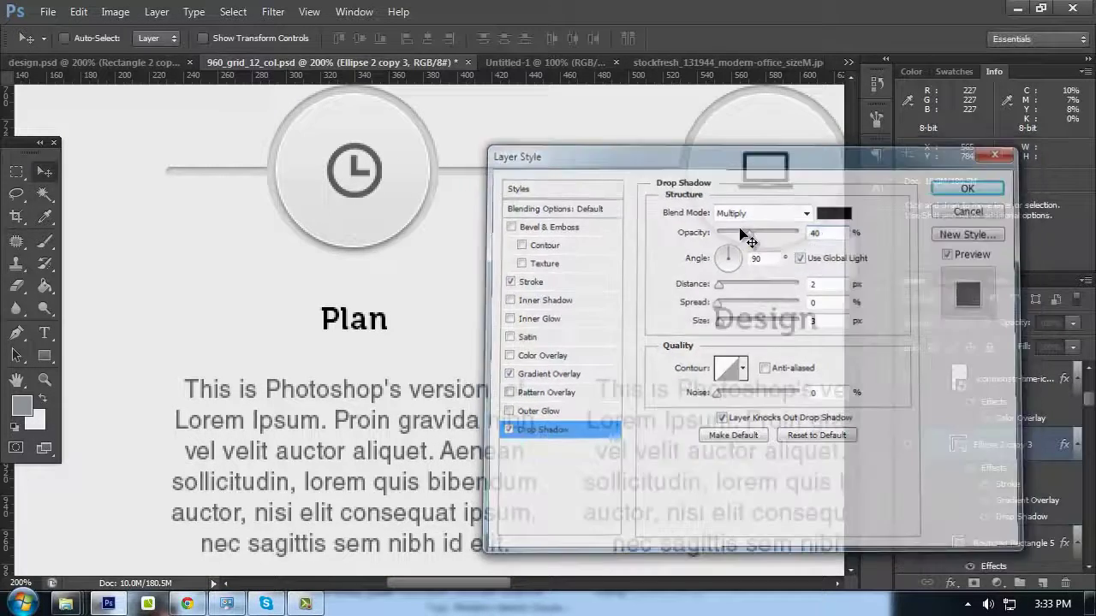
Examine the shadow and outline of the circles across the process section at 100% zoom
key("ctrl+minus")
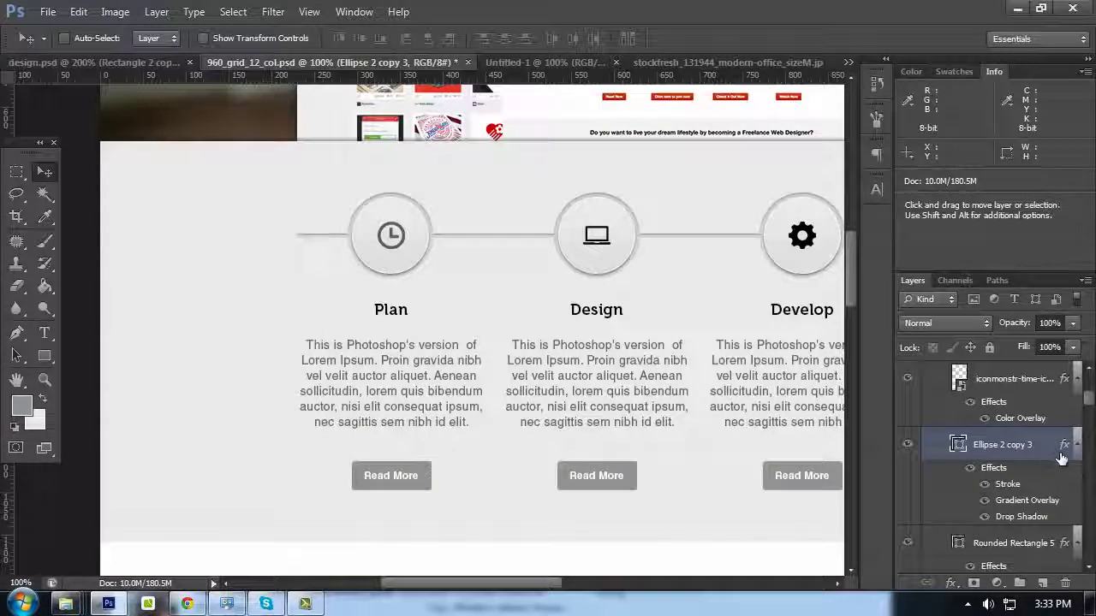
left_click_drag(1064, 446, 678, 247)
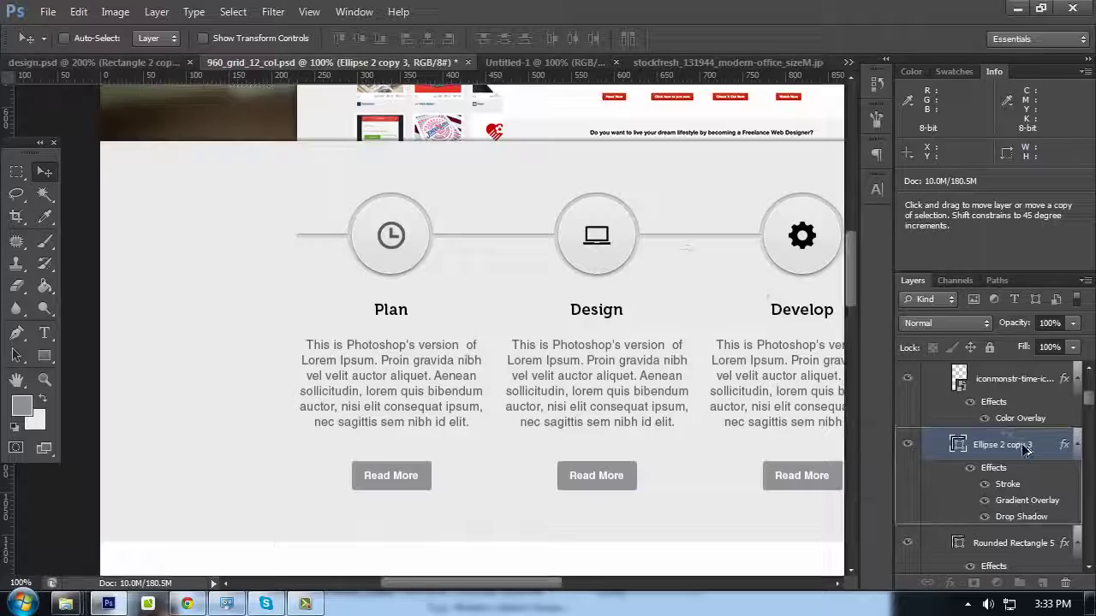
key("Tab")
key("Tab")
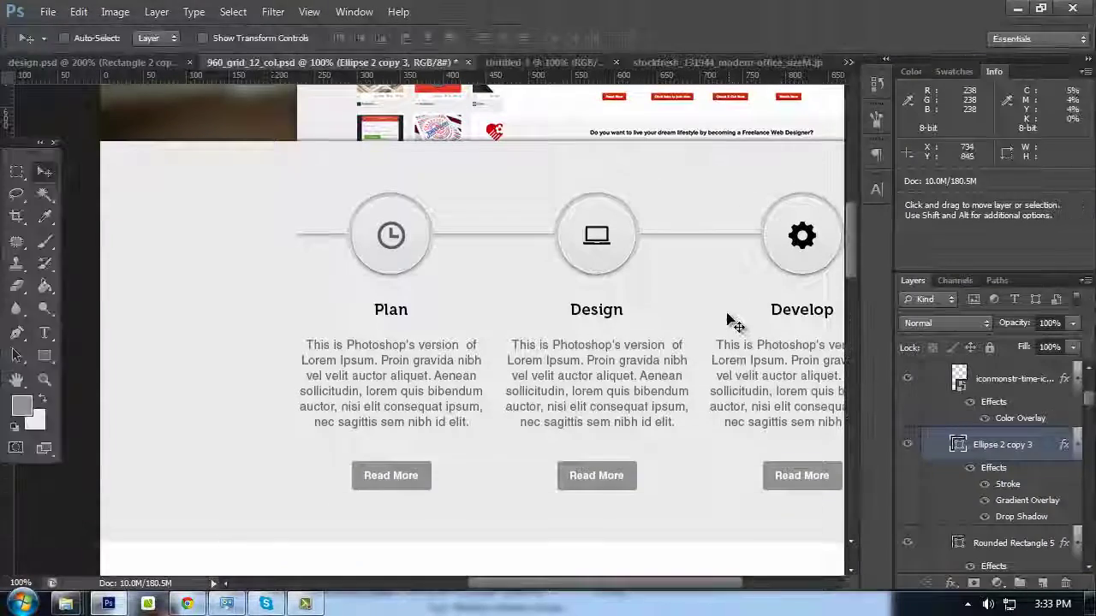
key("Tab")
key("Tab")
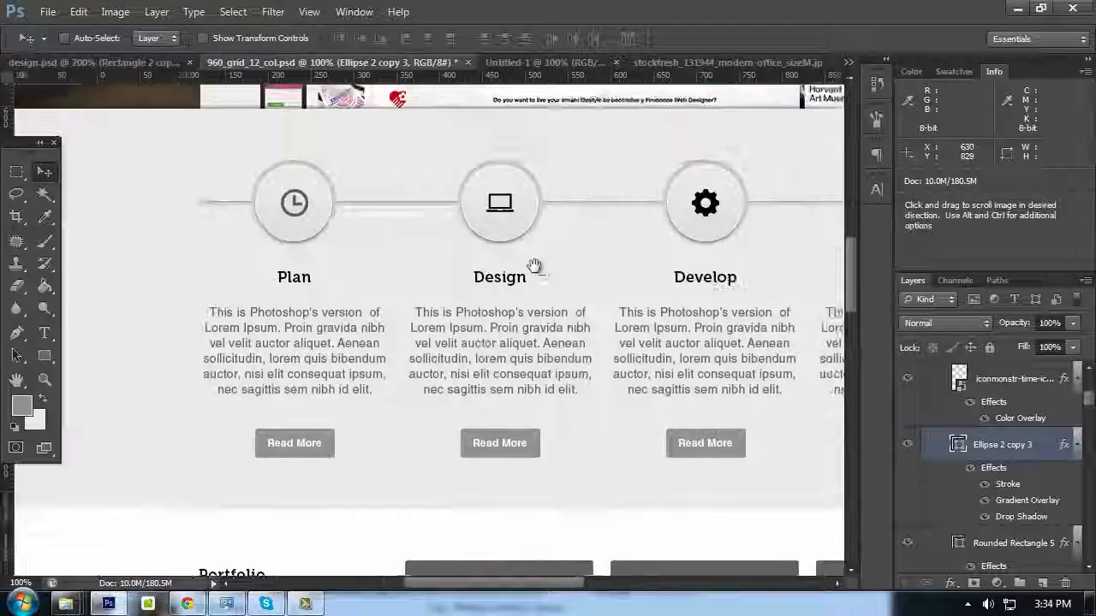
scroll(415, 247, "up", 2)
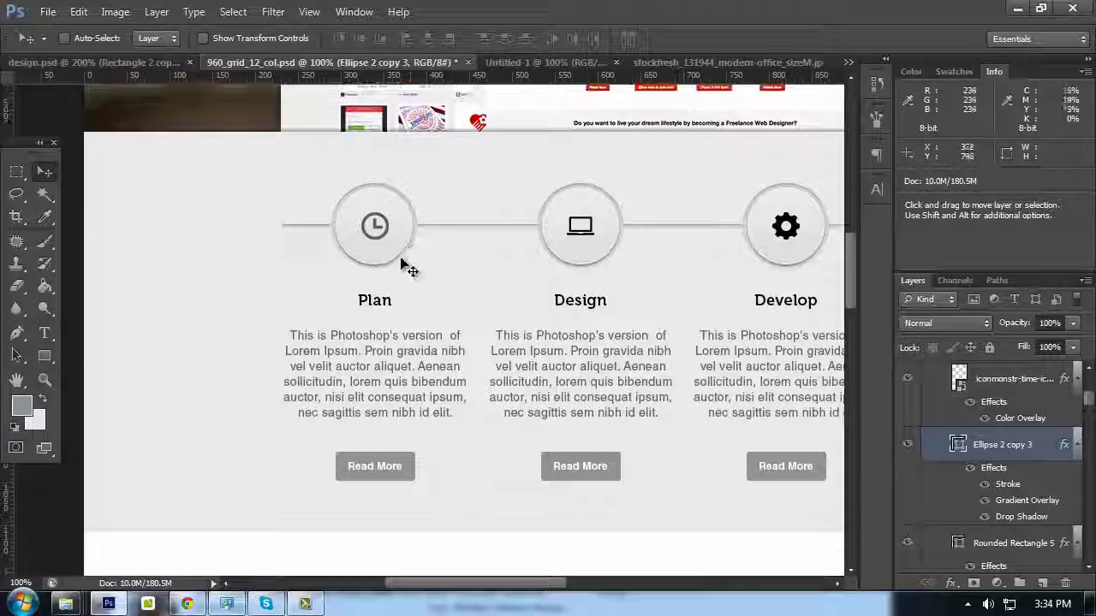
Set the opacity of the inner circles' Drop Shadow on Ellipse 2 copy 3 to 30%
key("ctrl+plus")
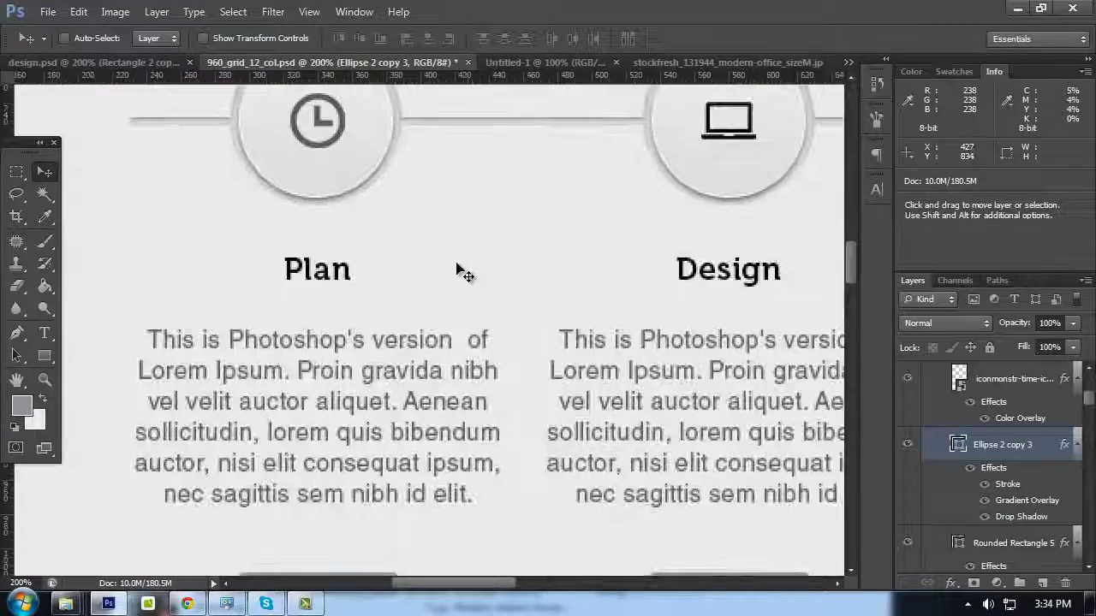
scroll(420, 257, "up", 2)
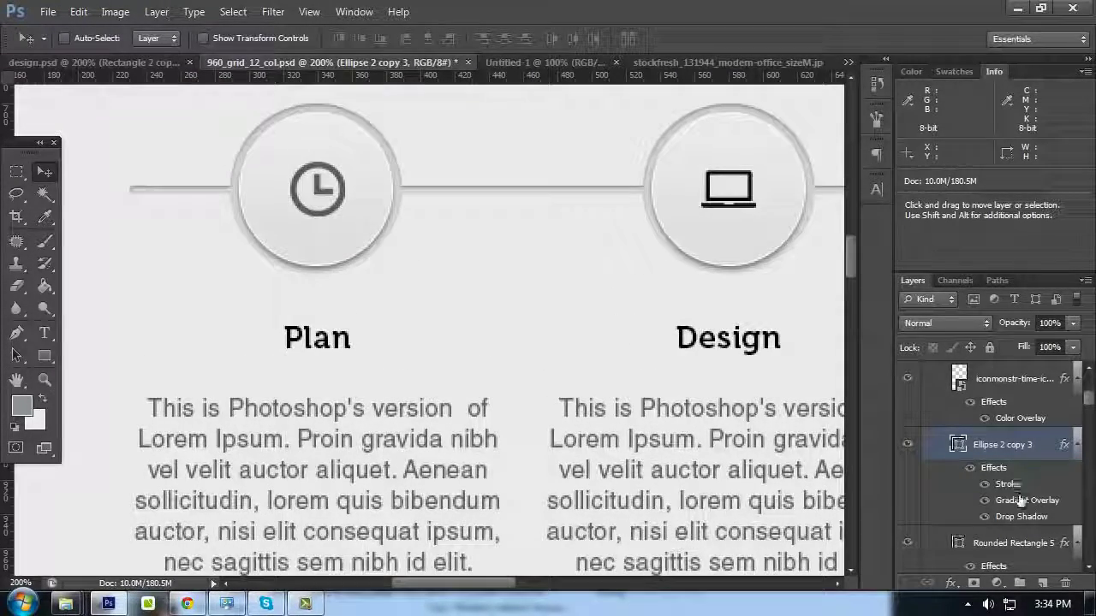
double_click(1027, 500)
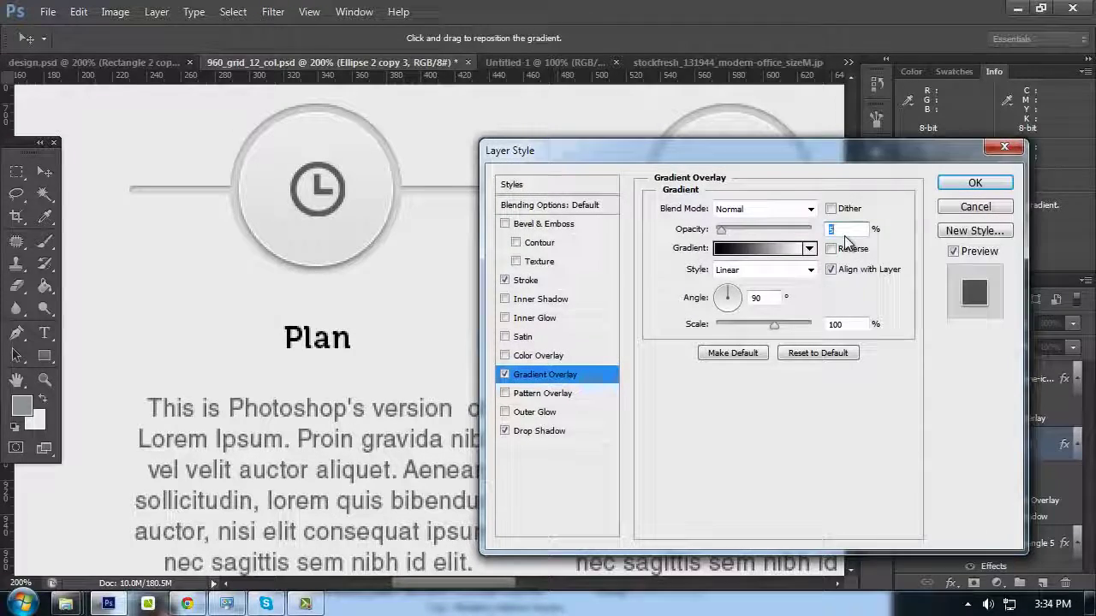
left_click(976, 187)
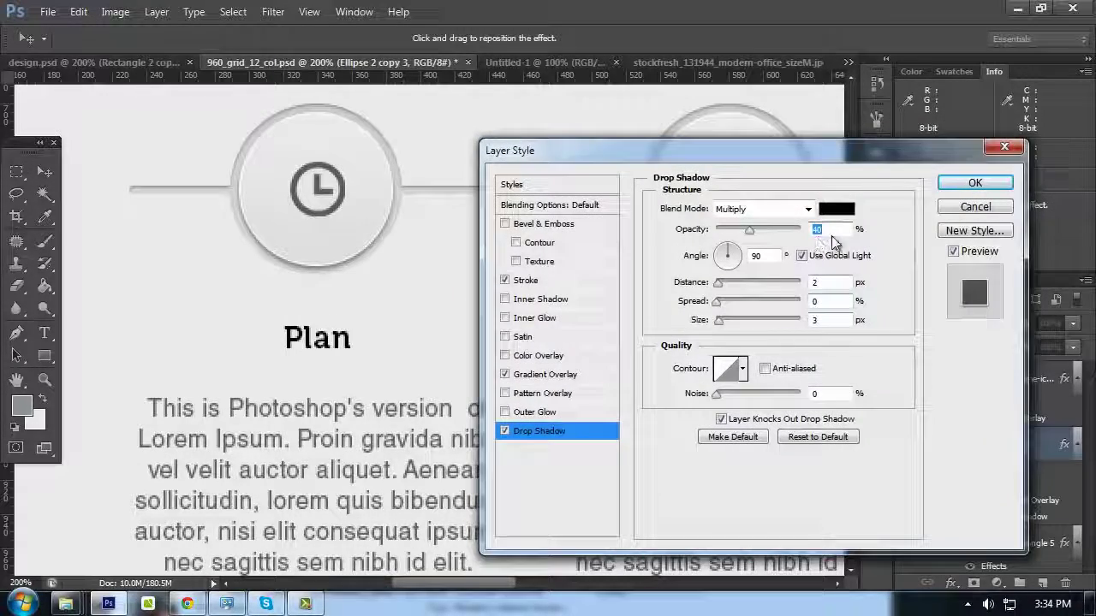
type("30")
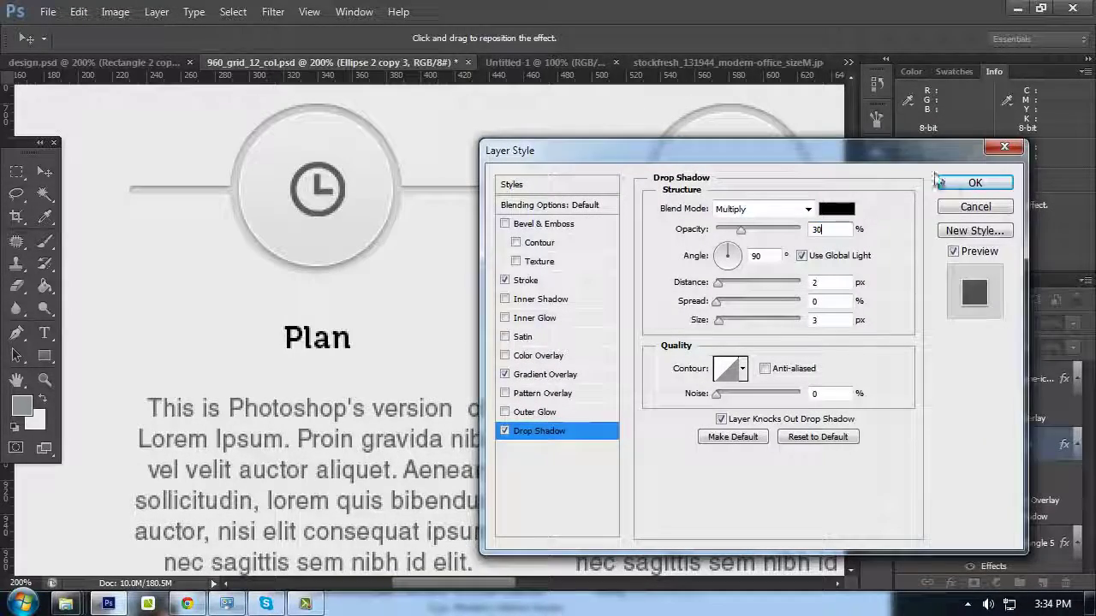
left_click(942, 182)
key("ctrl+minus")
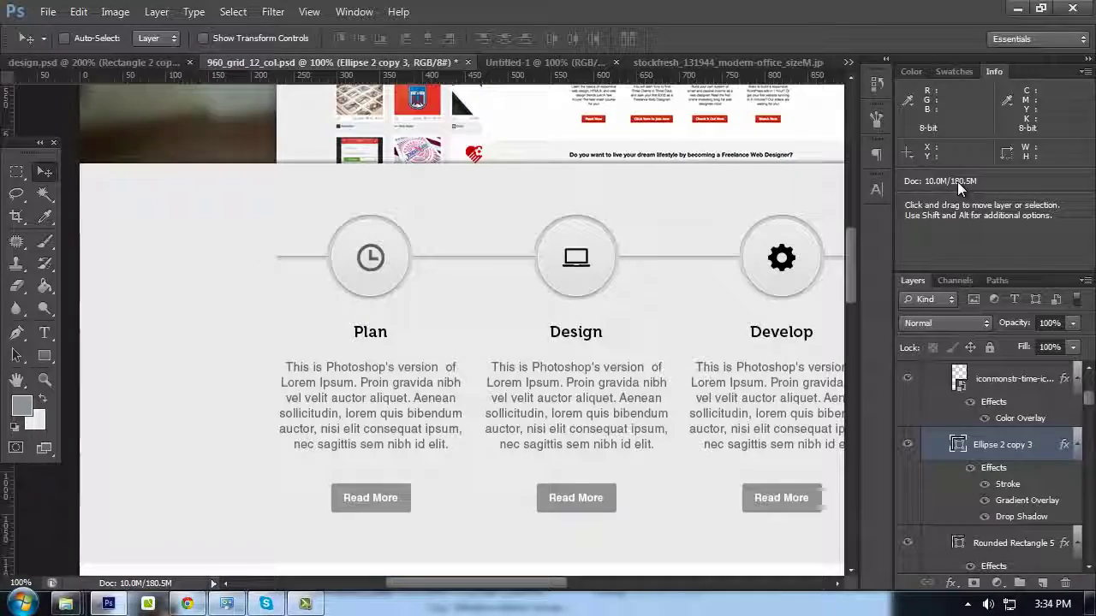
key("Tab")
left_click_drag(837, 252, 755, 170)
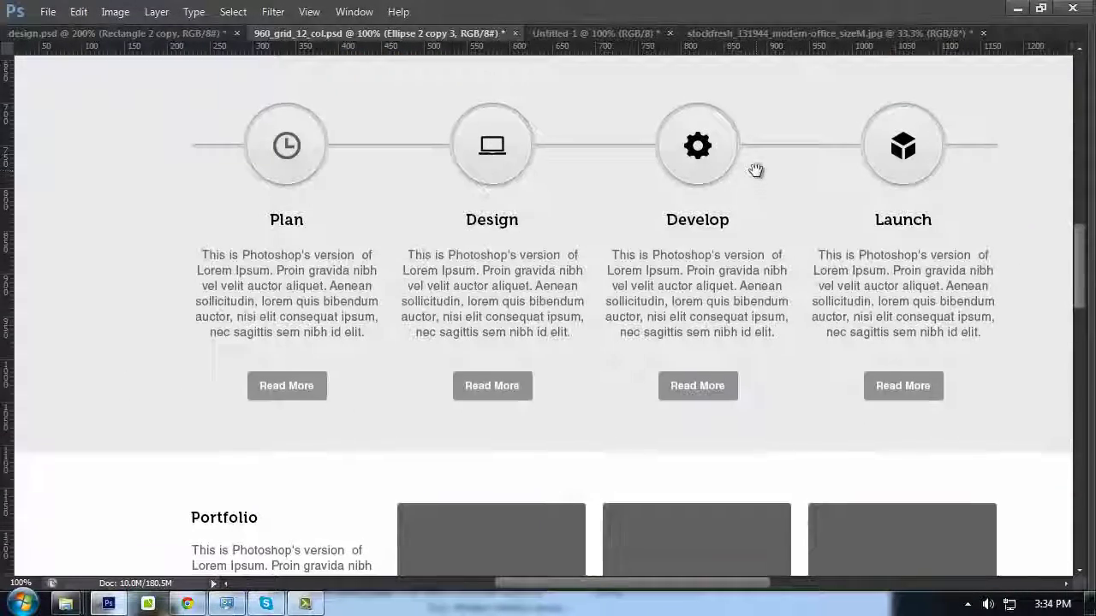
key("Tab")
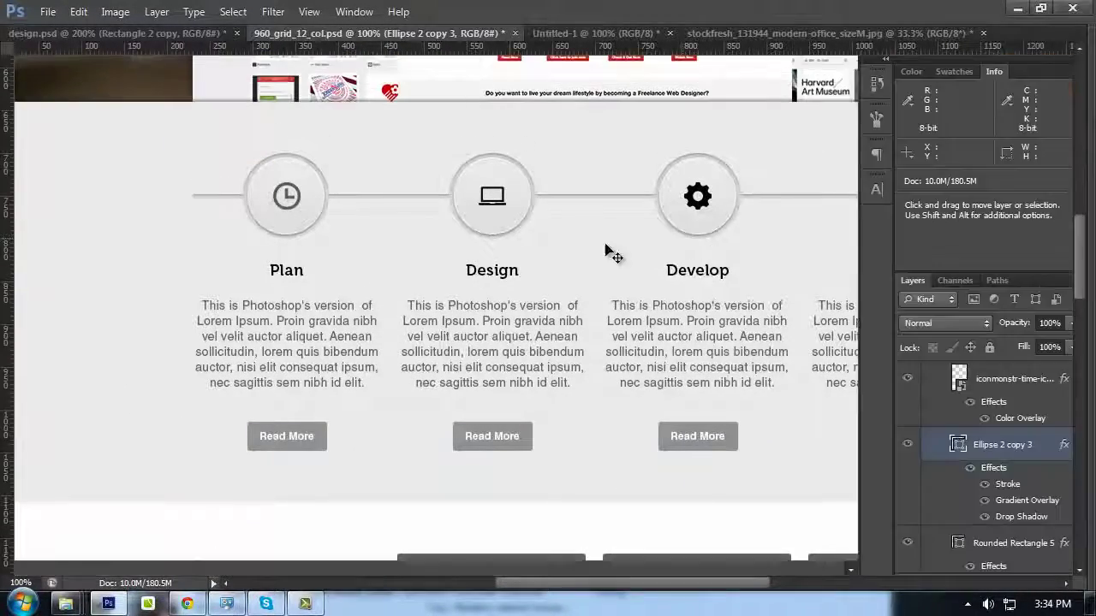
Add an Inner Shadow to the clock icon above Plan with 50% opacity, 1 px distance and 1 px size
key("ctrl+plus")
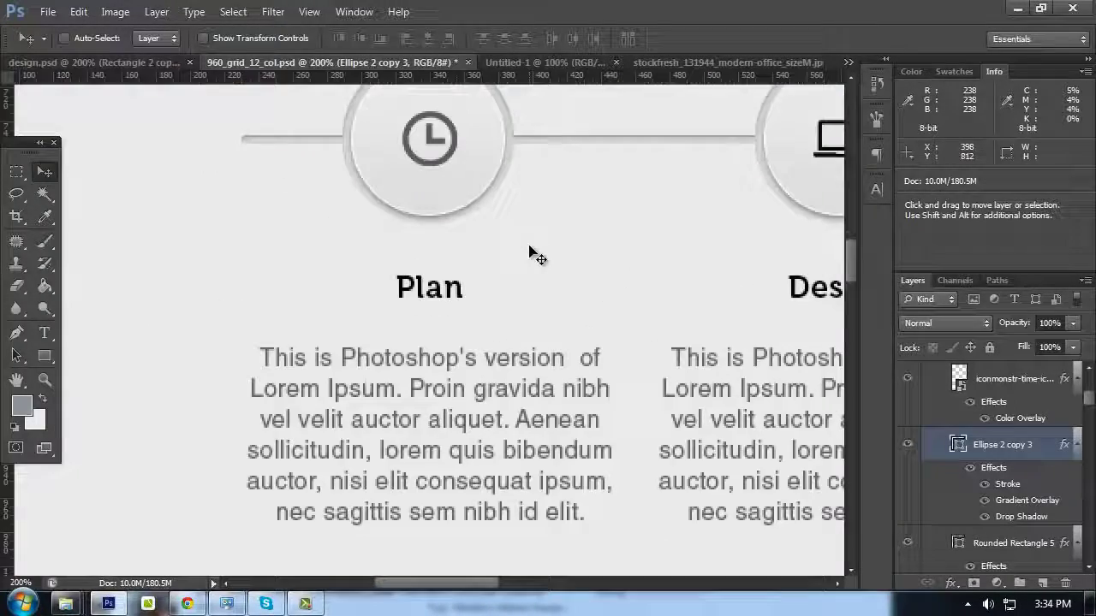
scroll(479, 216, "up", 1)
left_click(452, 182, "ctrl")
right_click(1010, 379)
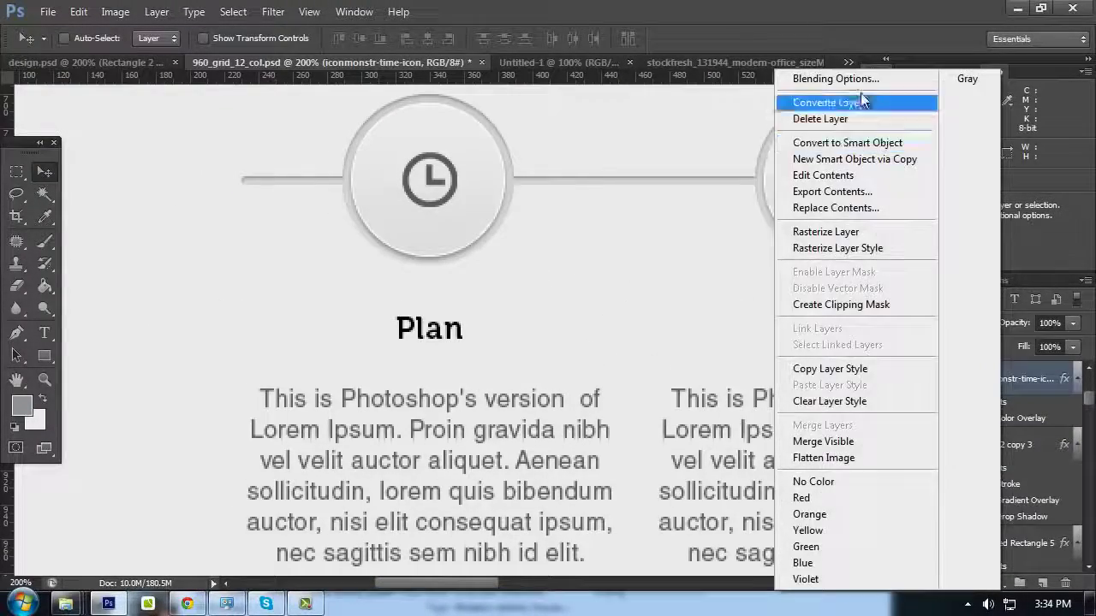
left_click(857, 83)
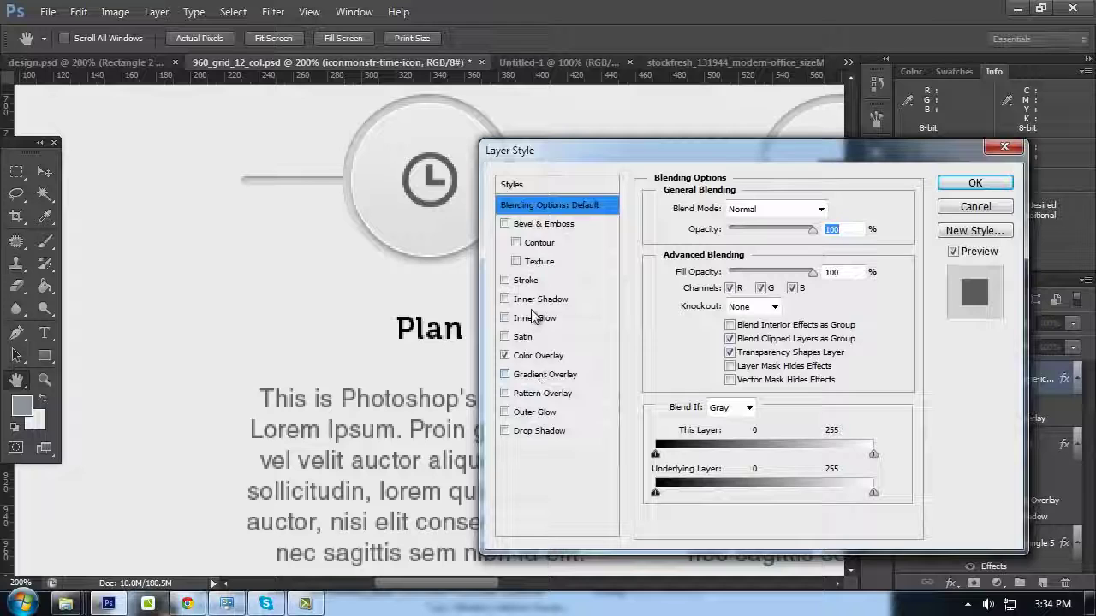
left_click(535, 299)
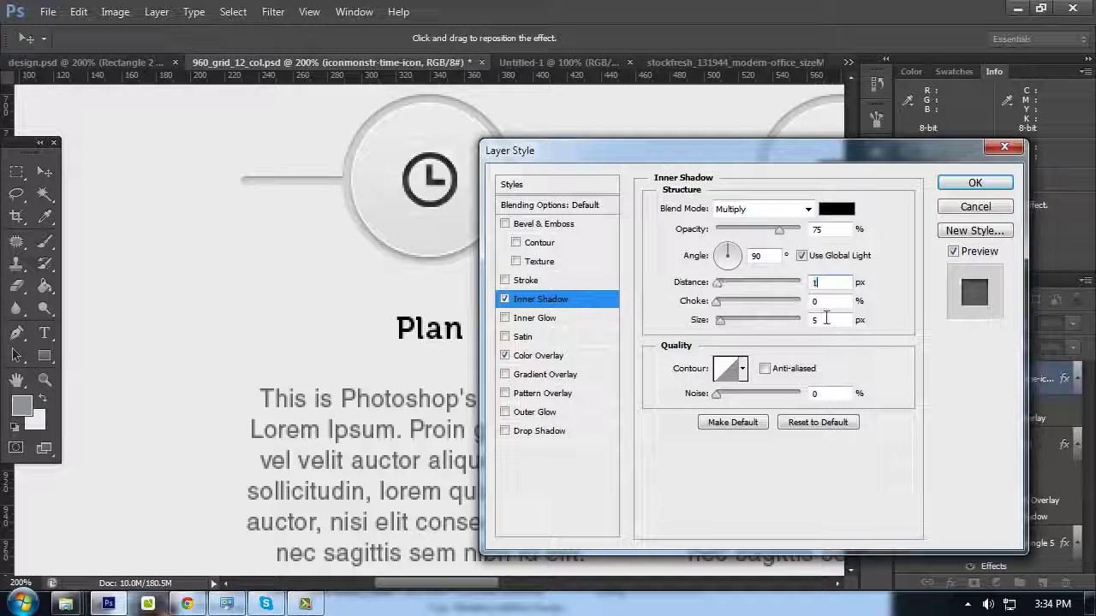
left_click_drag(826, 319, 766, 317)
type("1")
double_click(824, 231)
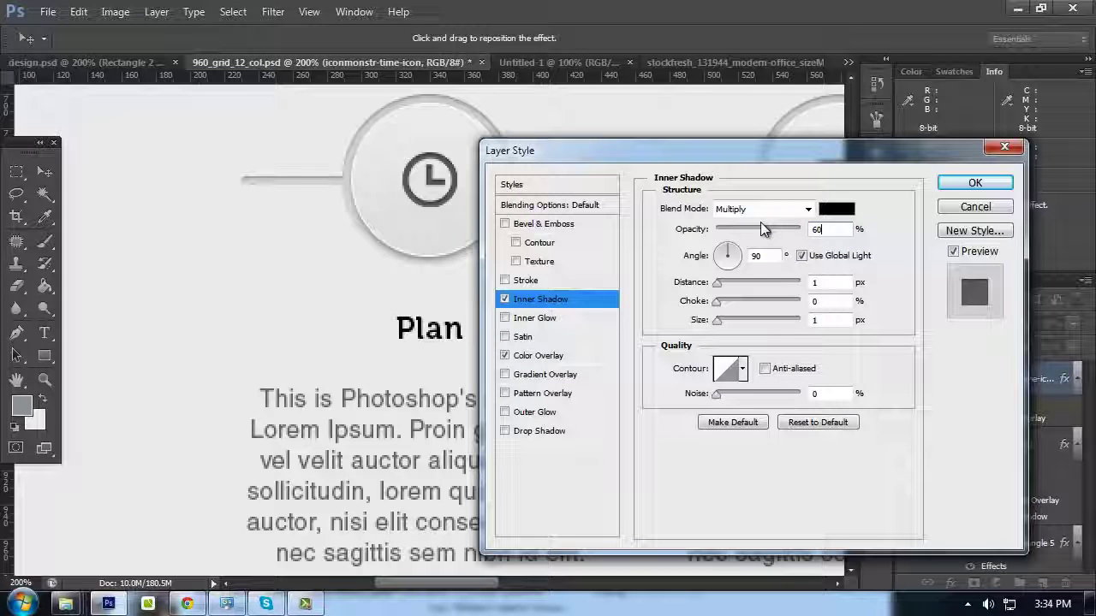
type("60")
left_click_drag(824, 230, 759, 235)
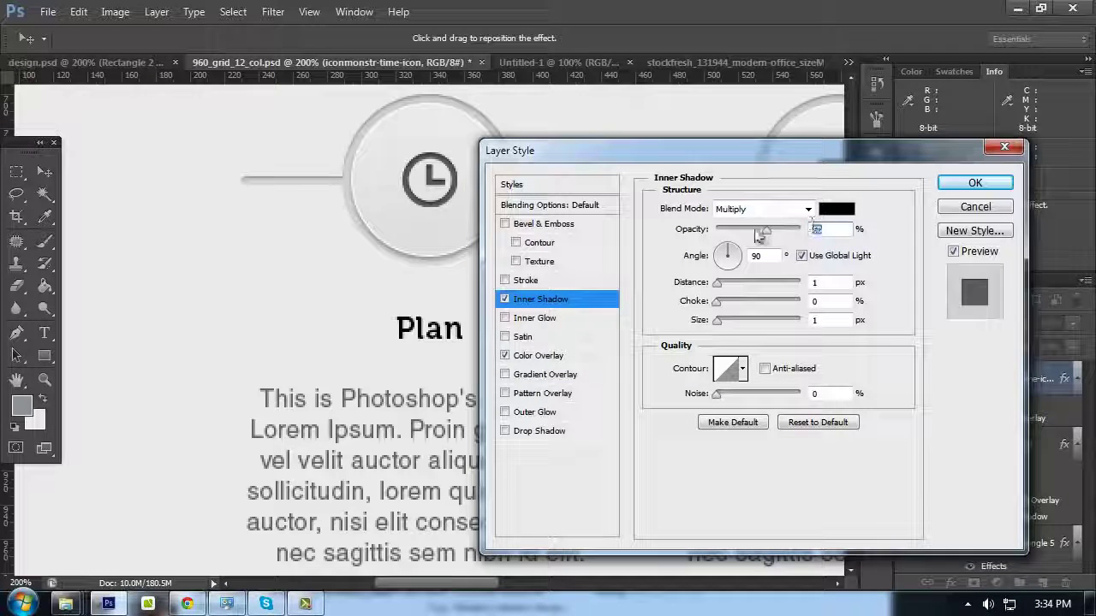
type("5")
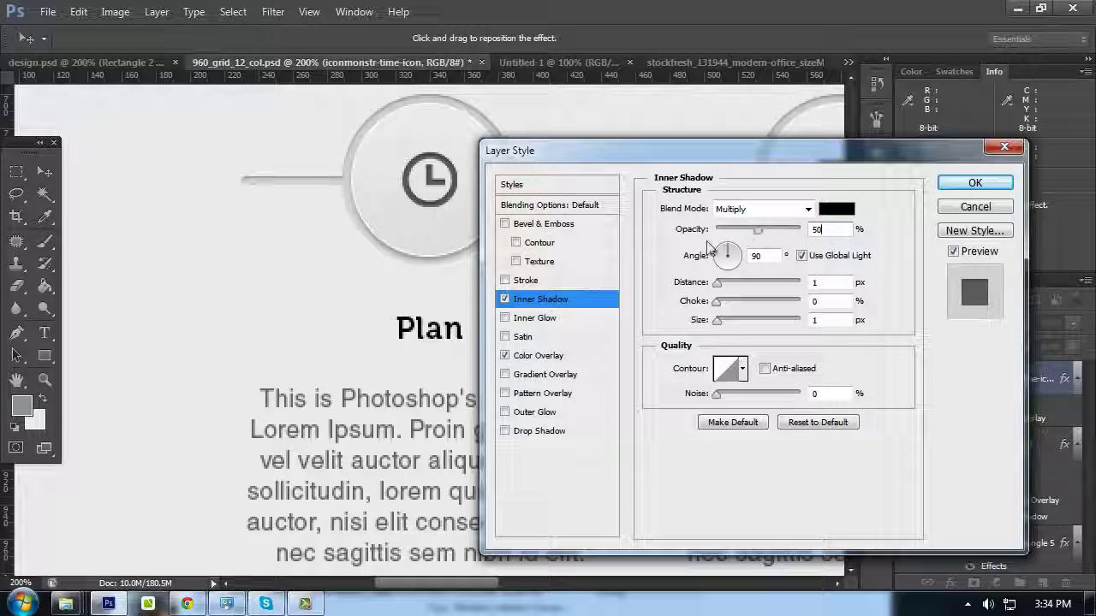
Add a white #ffffff Drop Shadow to the clock icon in Normal mode with 100% opacity, 1 px distance and 0 px size
left_click(537, 431)
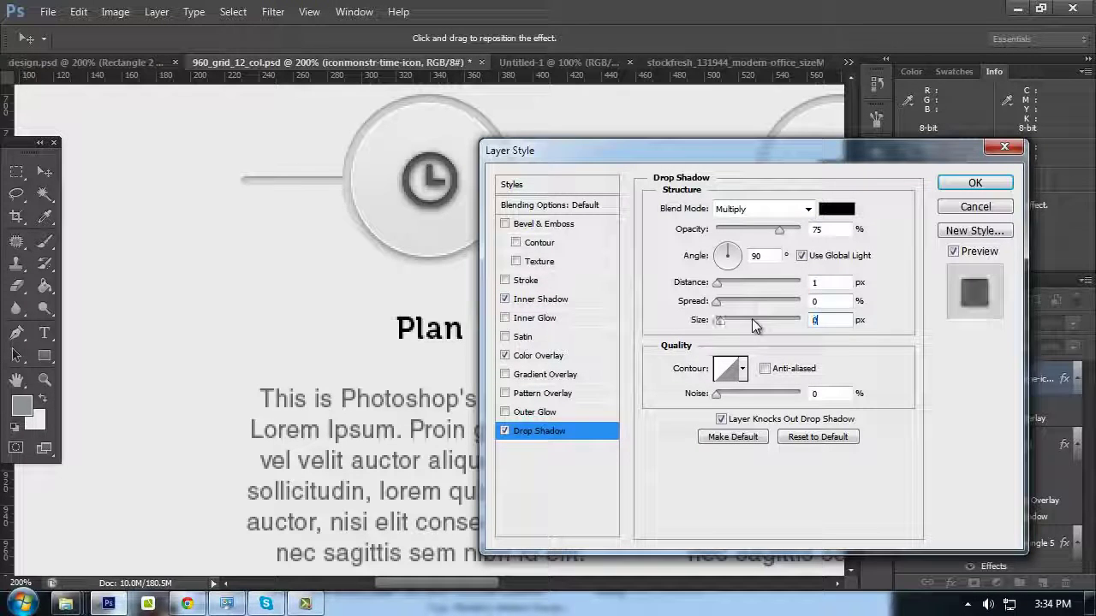
left_click_drag(779, 230, 801, 218)
left_click(804, 210)
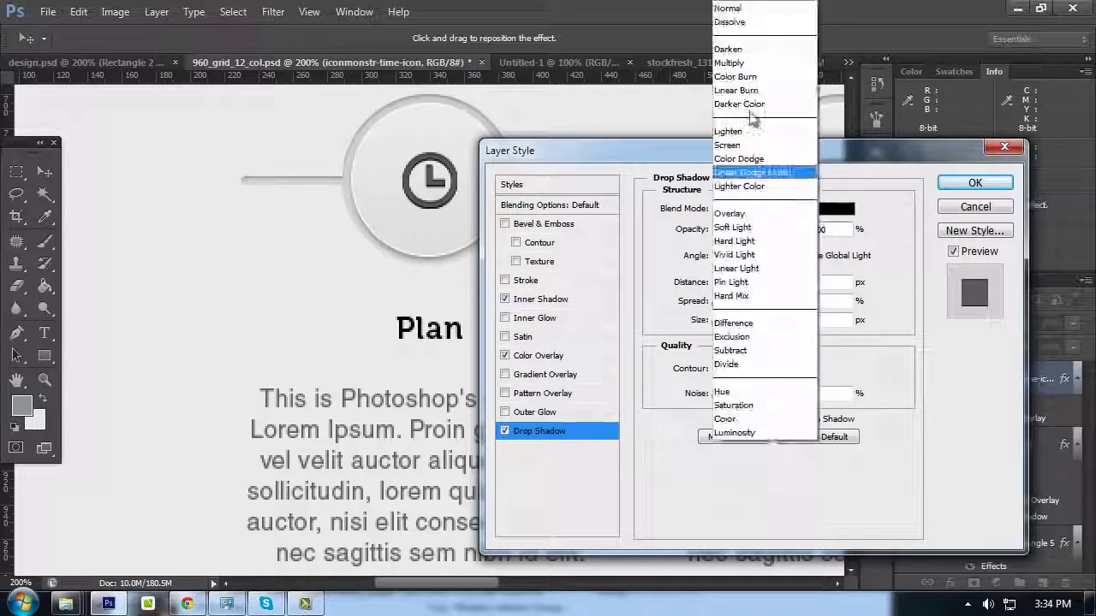
left_click(755, 7)
left_click(836, 209)
left_click_drag(674, 309, 286, 8)
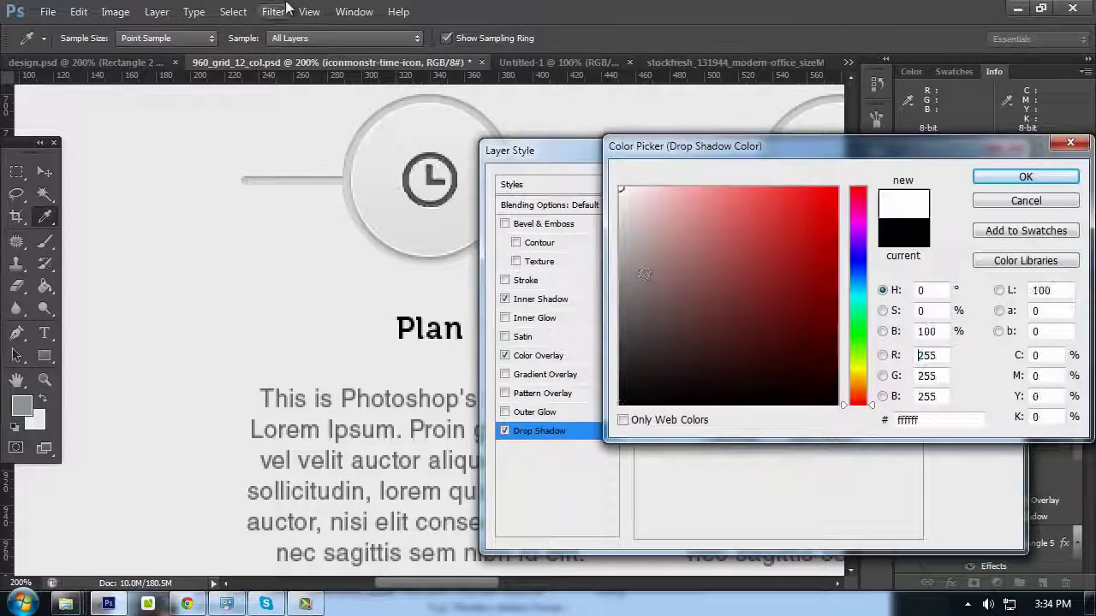
left_click(1015, 180)
left_click(993, 184)
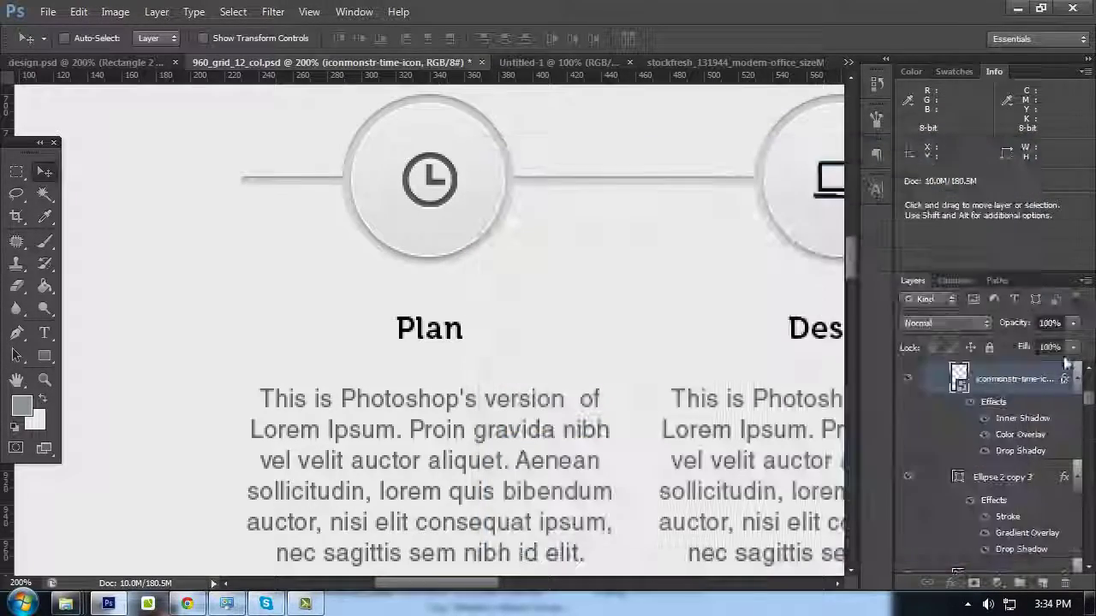
Copy the clock icon's layer effects to the laptop, gear and cube icons above Design, Develop and Launch
left_click_drag(469, 177, 245, 192)
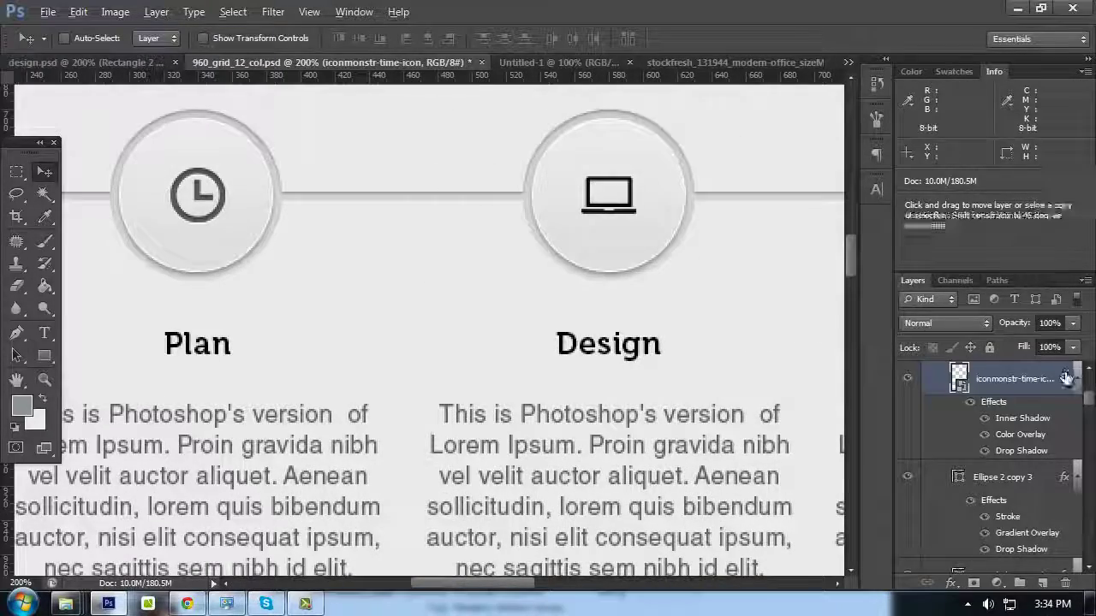
left_click_drag(704, 184, 102, 171)
left_click_drag(1064, 477, 409, 190, "alt")
left_click_drag(1072, 538, 792, 201)
key("ctrl+minus")
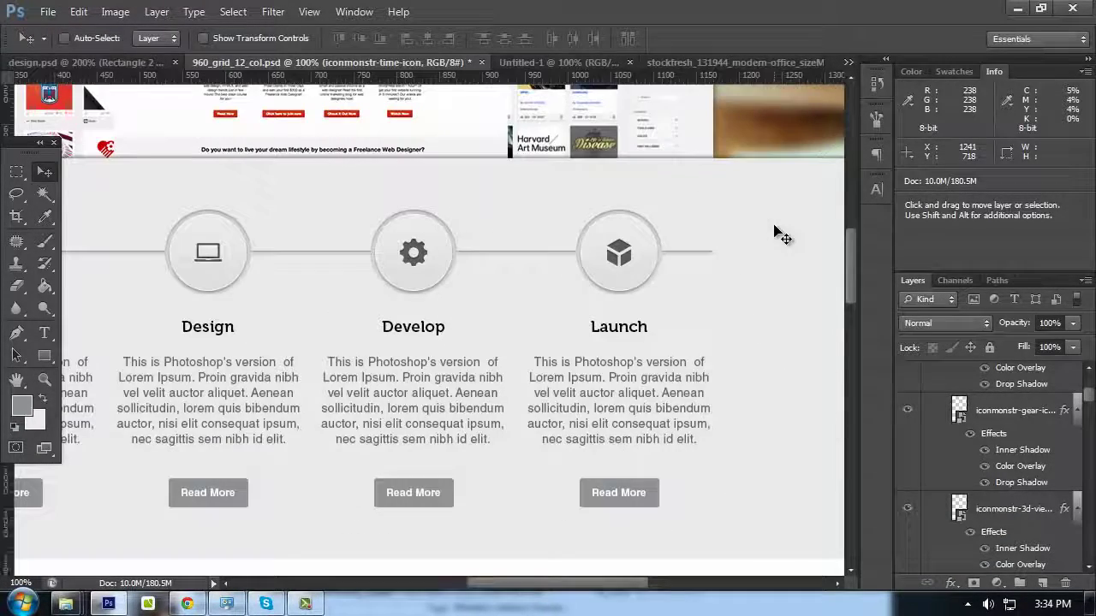
Examine the styled line, circles and icons across the whole process section at 100% and 200% zoom
key("Tab")
left_click_drag(513, 196, 788, 128)
scroll(526, 248, "up", 4)
scroll(528, 254, "up", 2)
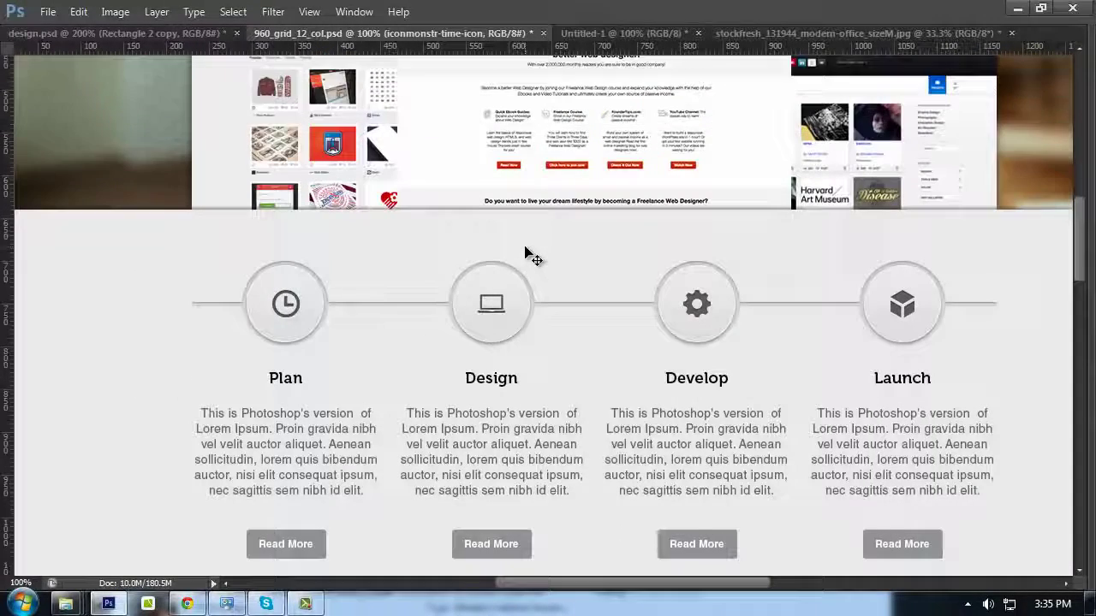
scroll(525, 251, "down", 4)
key("Tab")
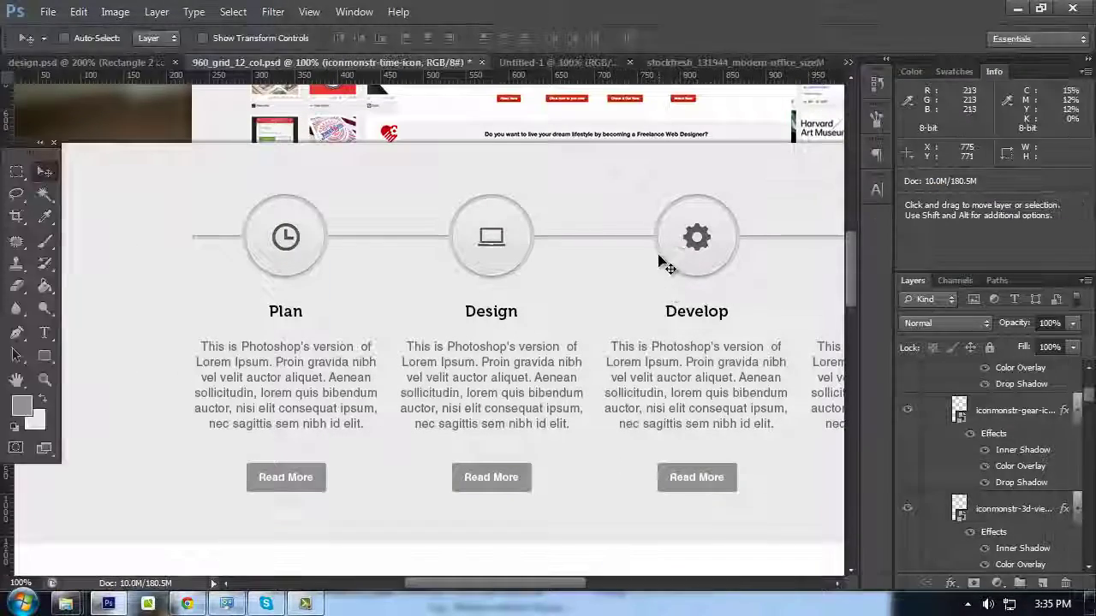
key("Tab")
scroll(712, 247, "down", 2)
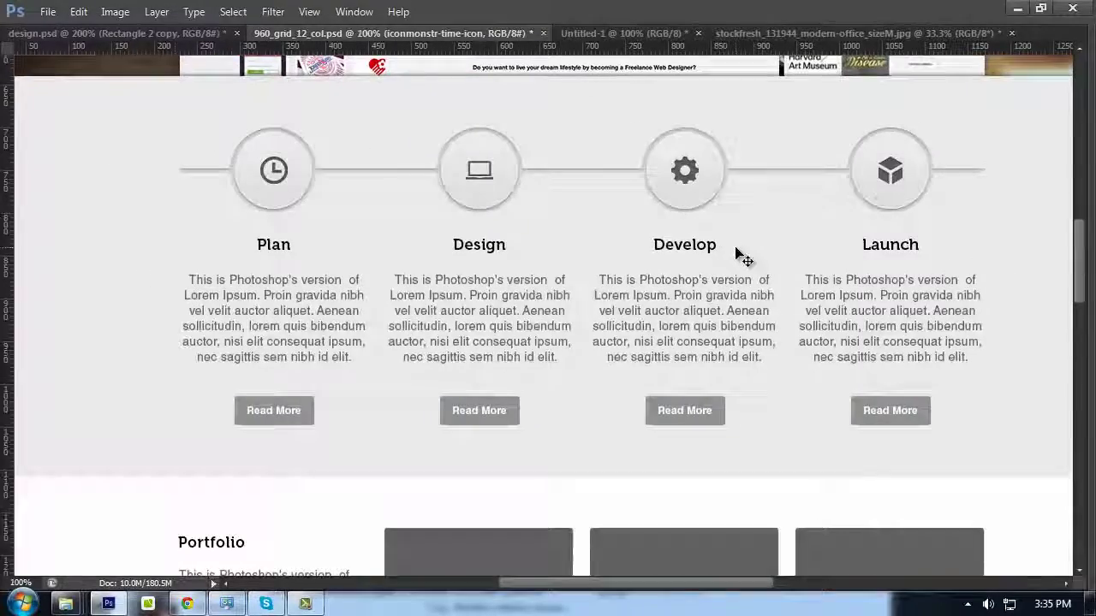
key("ctrl+plus")
key("Tab")
left_click_drag(107, 100, 585, 250)
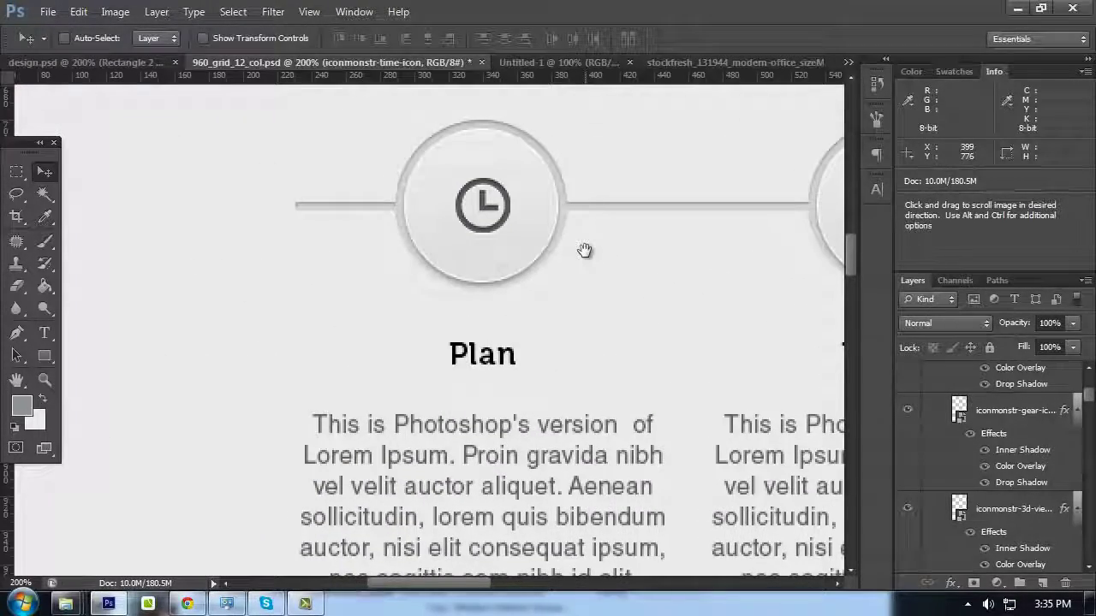
scroll(569, 250, "right", 2)
Examine the process section's line, circles, icons and headings in design.psd at several zoom levels for comparison
left_click(94, 61)
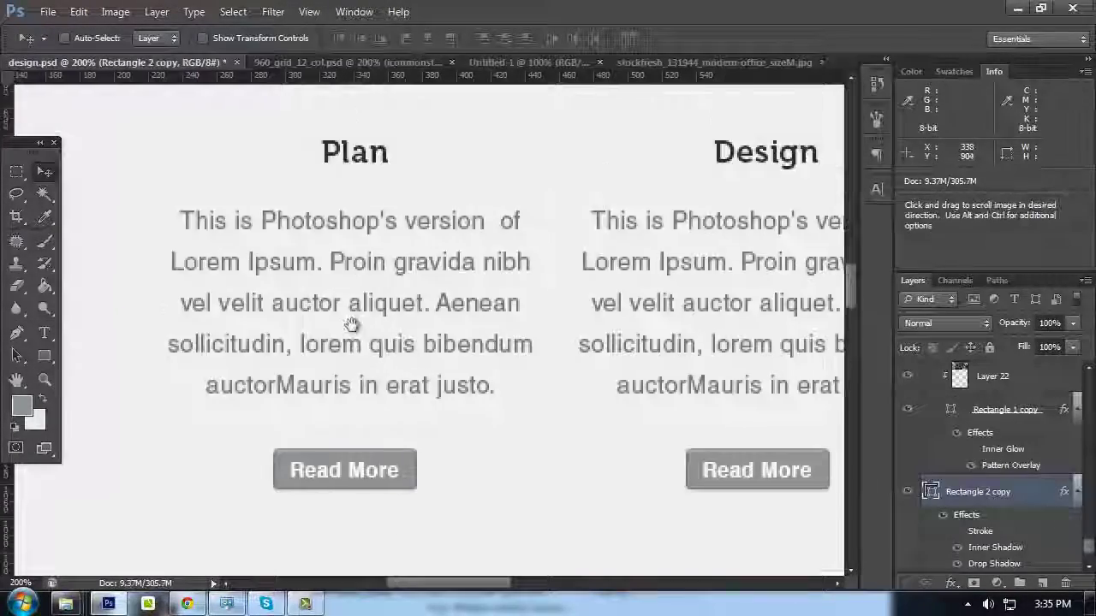
scroll(351, 323, "up", 6)
scroll(420, 359, "left", 2)
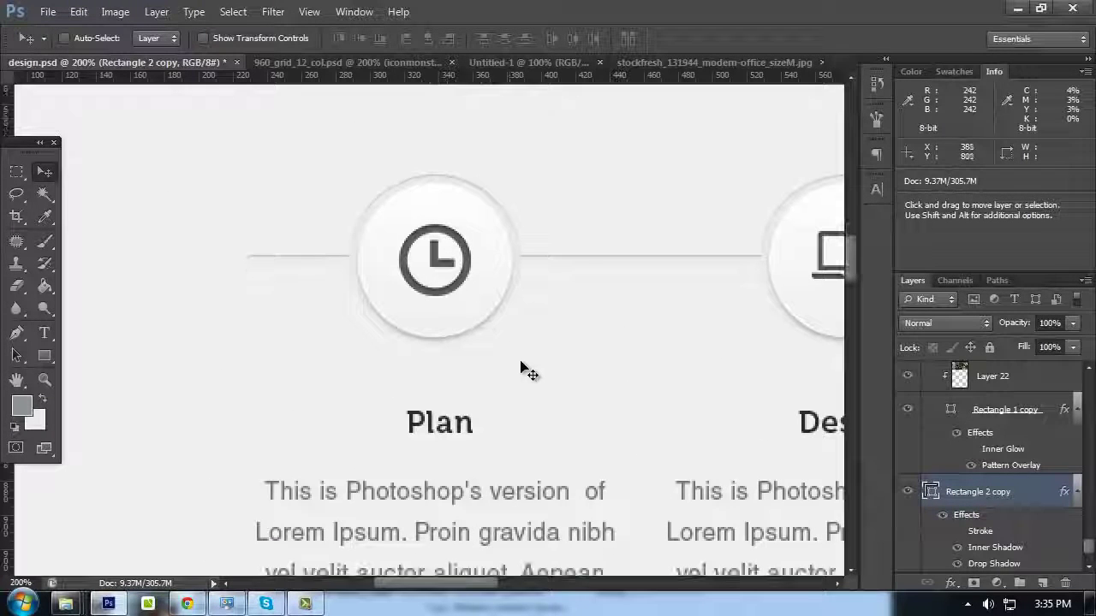
key("ctrl+plus")
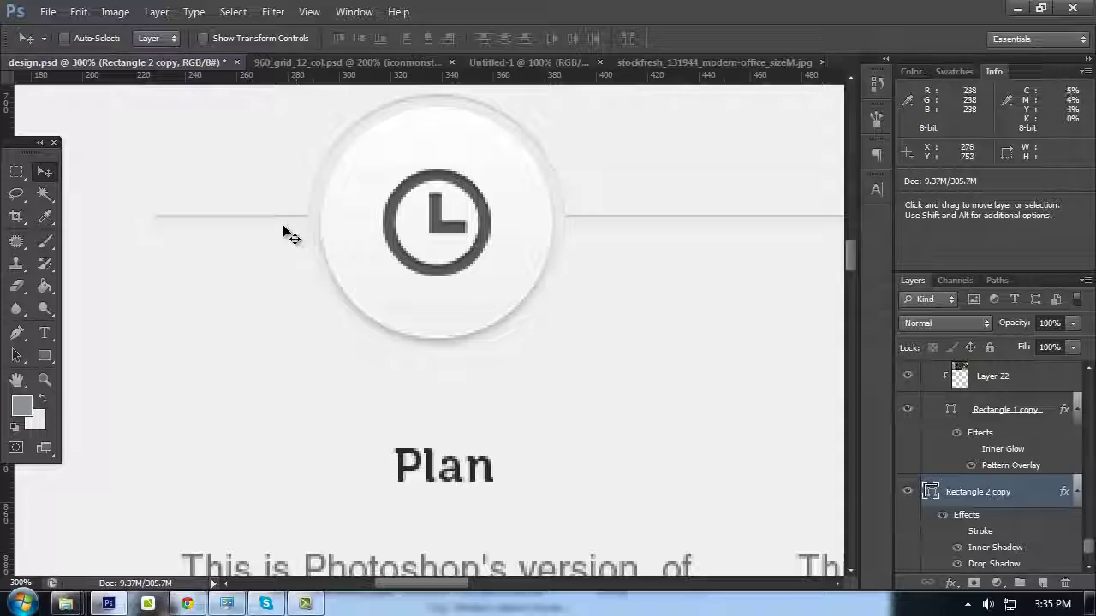
key("ctrl+minus")
key("ctrl+minus")
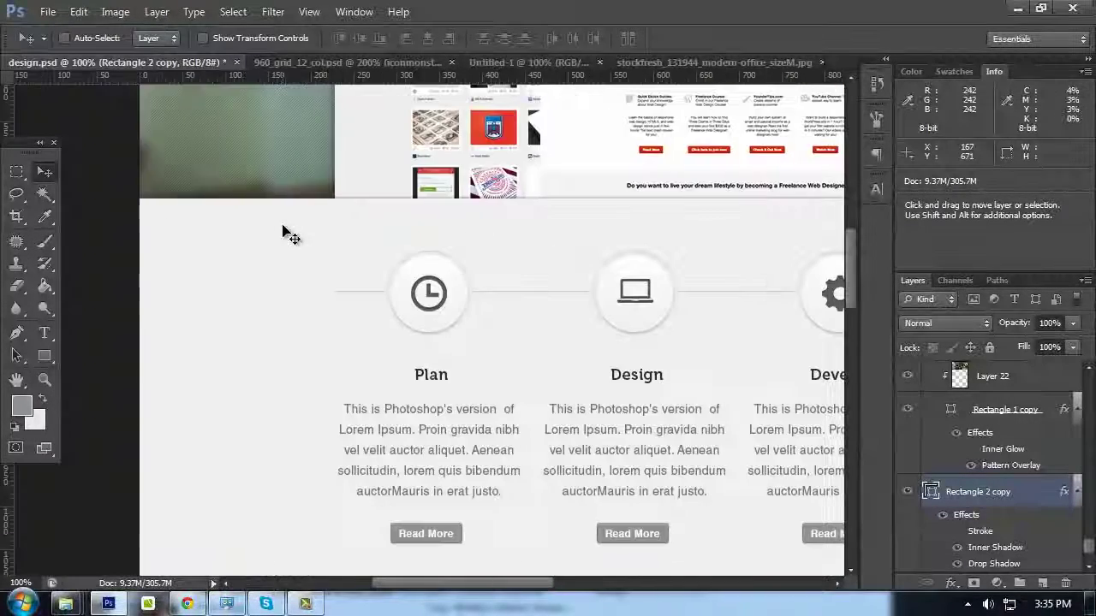
scroll(402, 249, "down", 2)
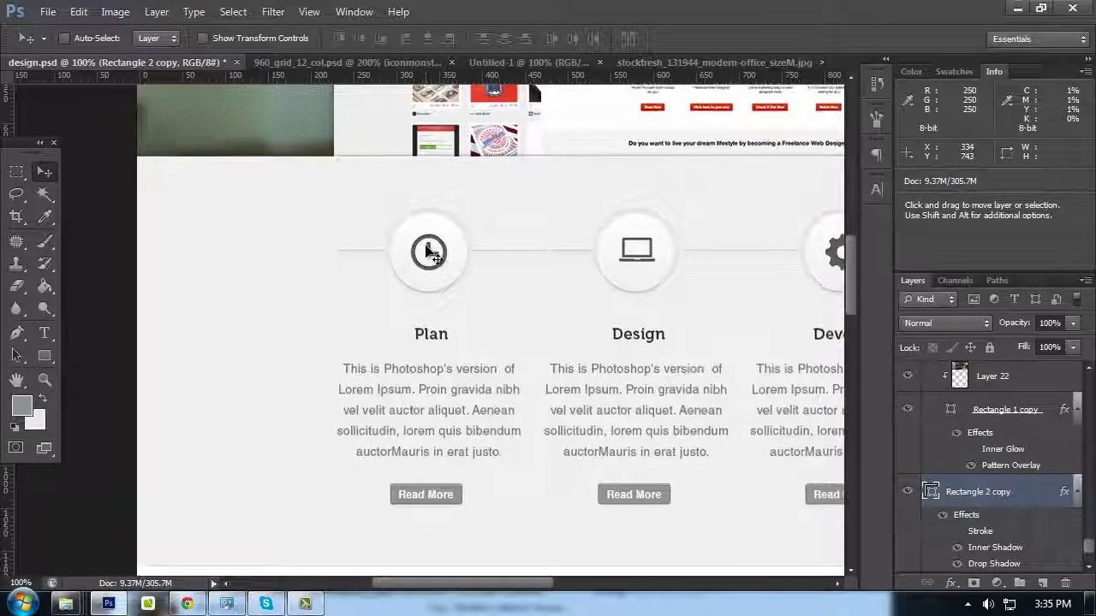
key("ctrl+plus")
key("ctrl+minus")
scroll(548, 277, "down", 1)
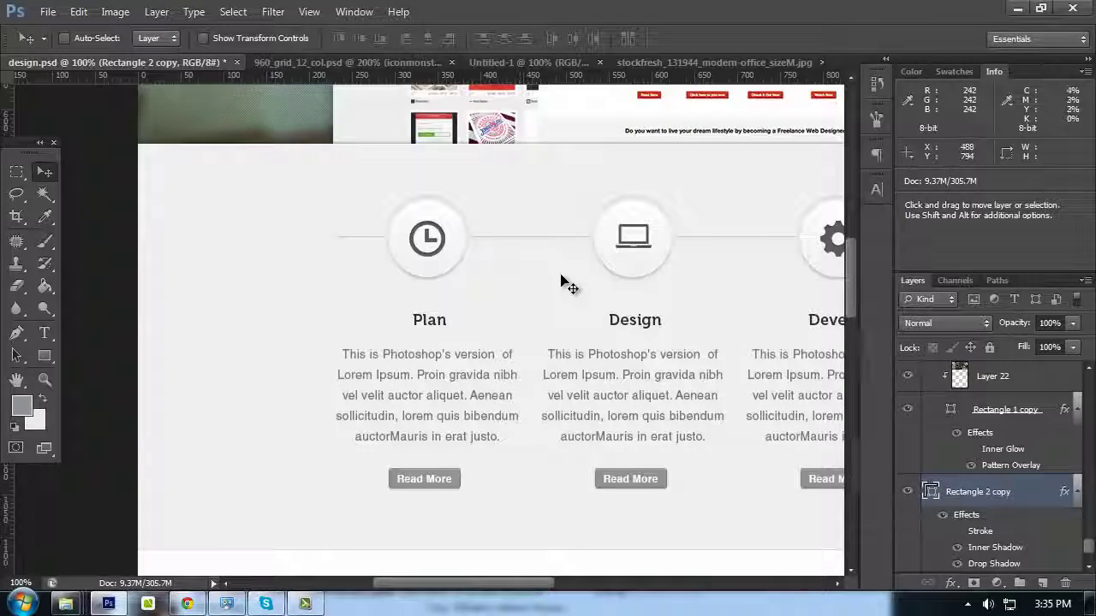
key("Tab")
left_click_drag(915, 265, 699, 259)
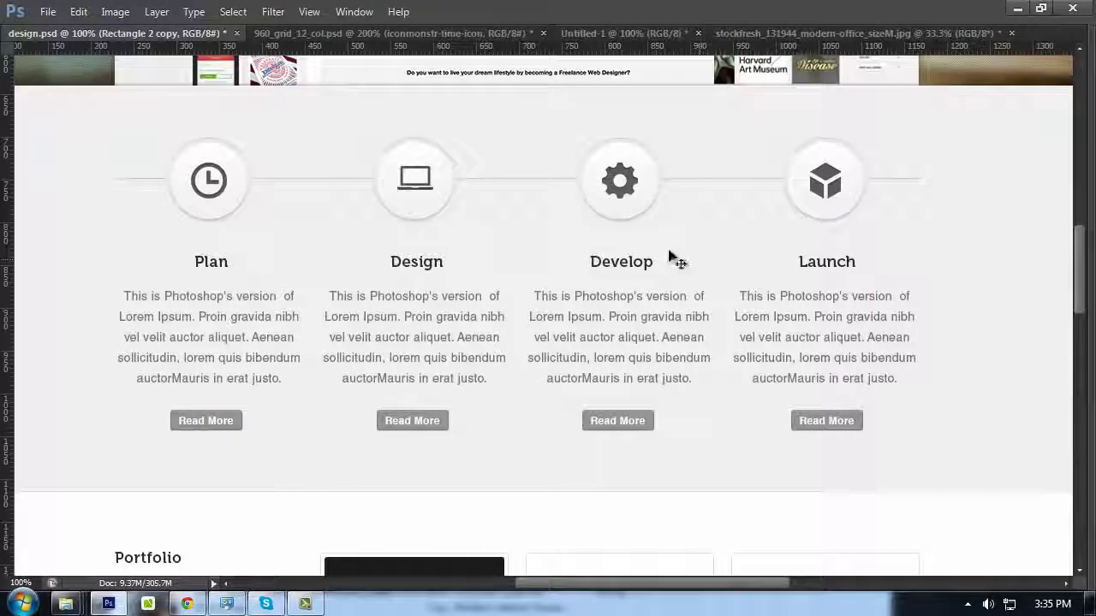
key("Tab")
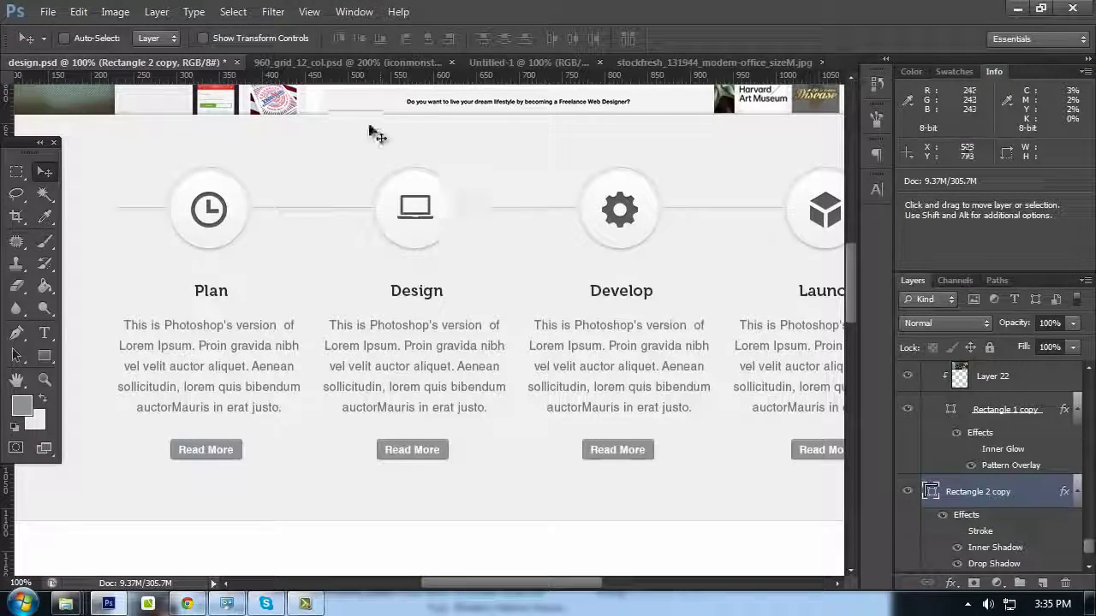
In 960_grid_12_col.psd, set the fill colour of the connecting line Rounded Rectangle 5 to #dddddd
left_click(347, 67)
key("ctrl+minus")
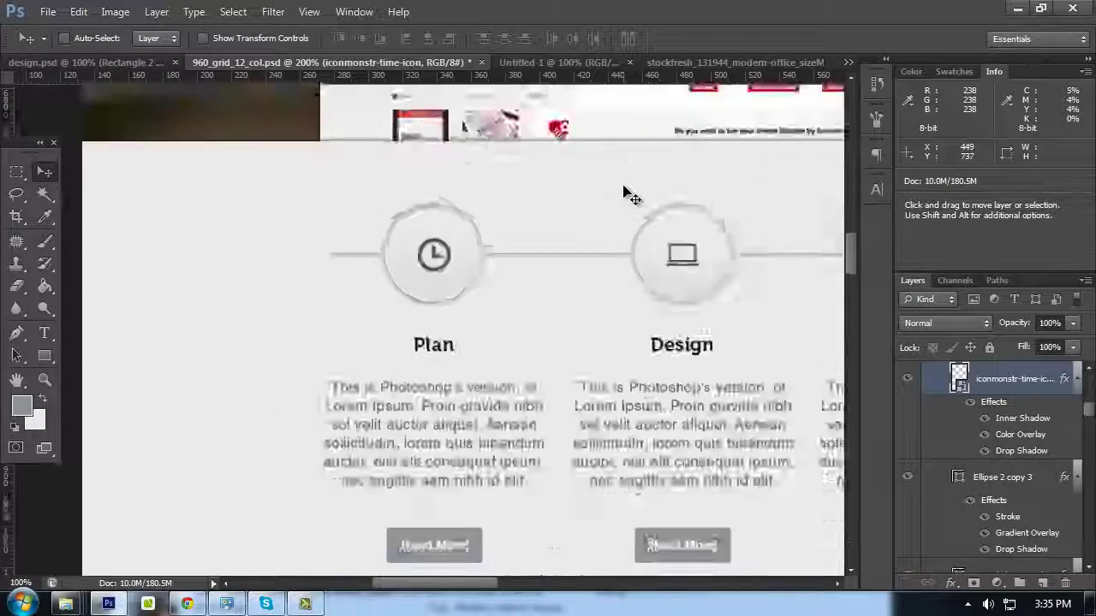
key("Tab")
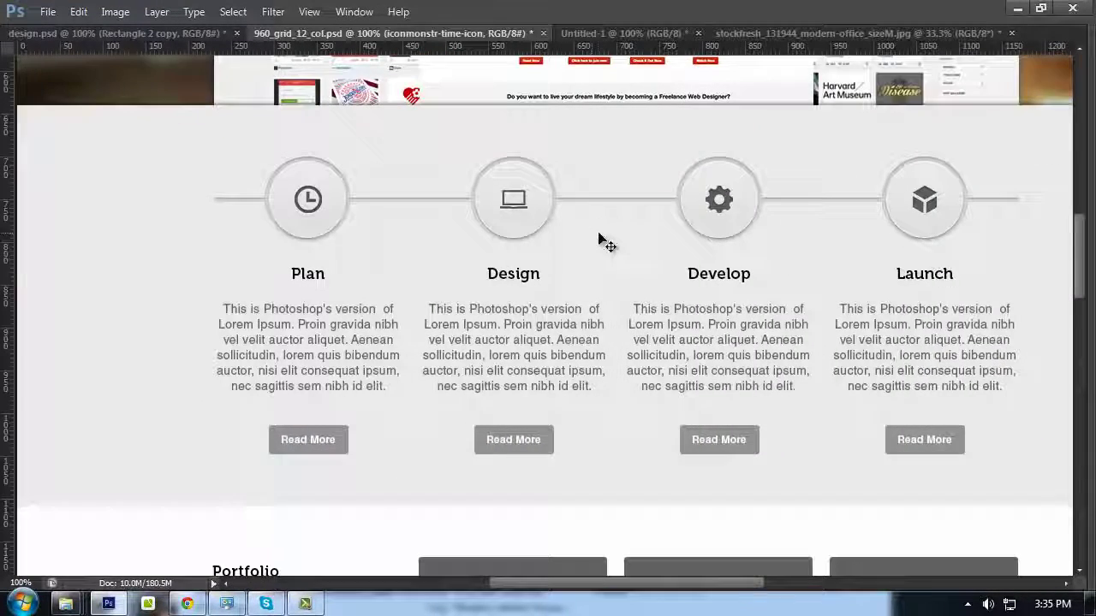
key("Tab")
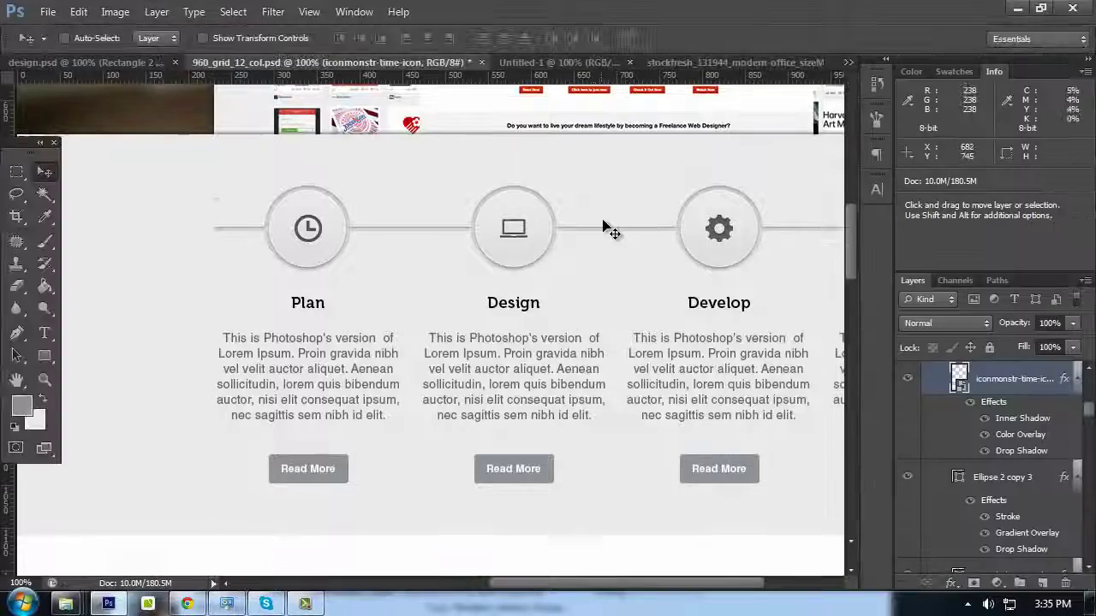
double_click(958, 507)
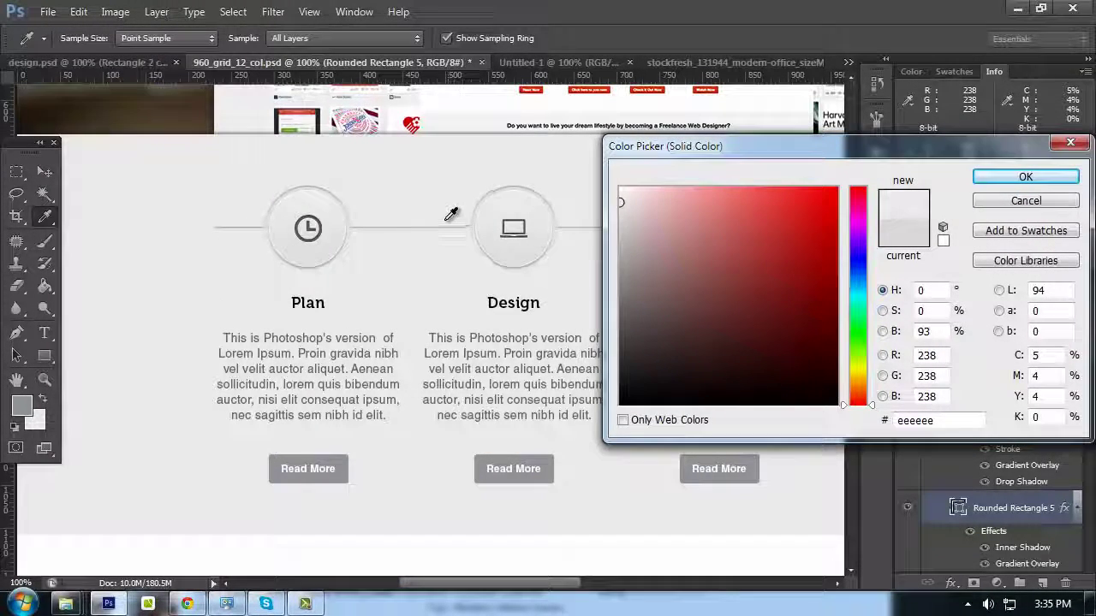
key("Tab")
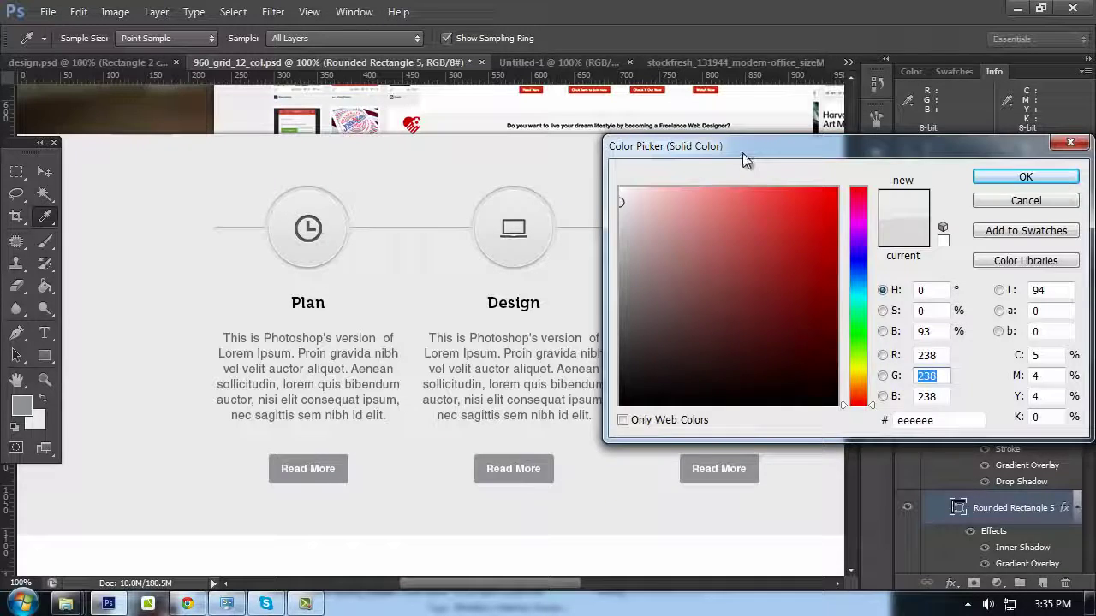
left_click_drag(742, 152, 683, 245)
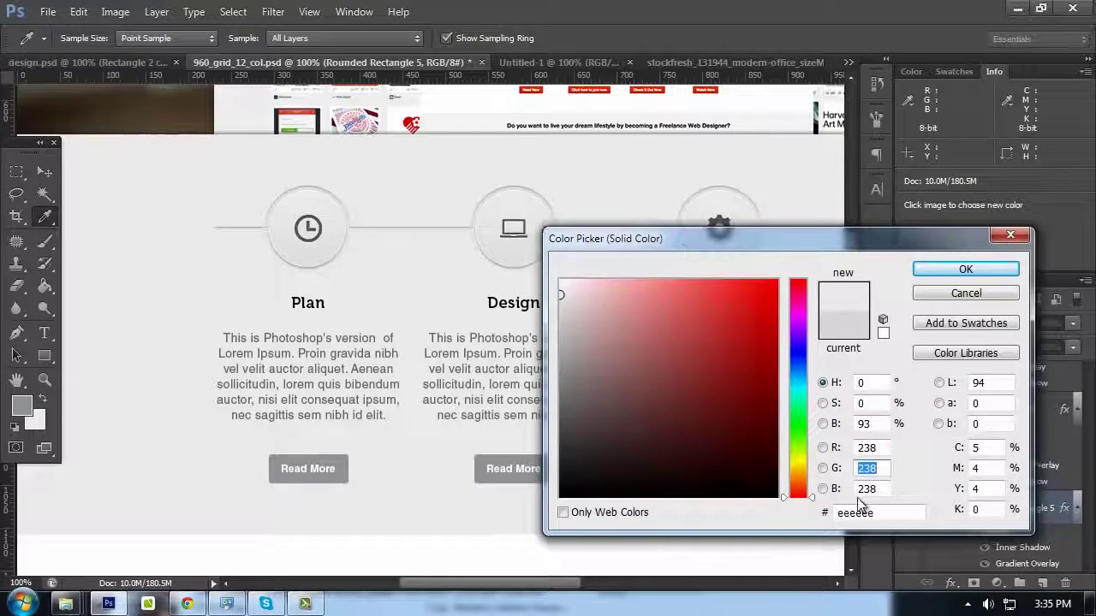
type("ddd")
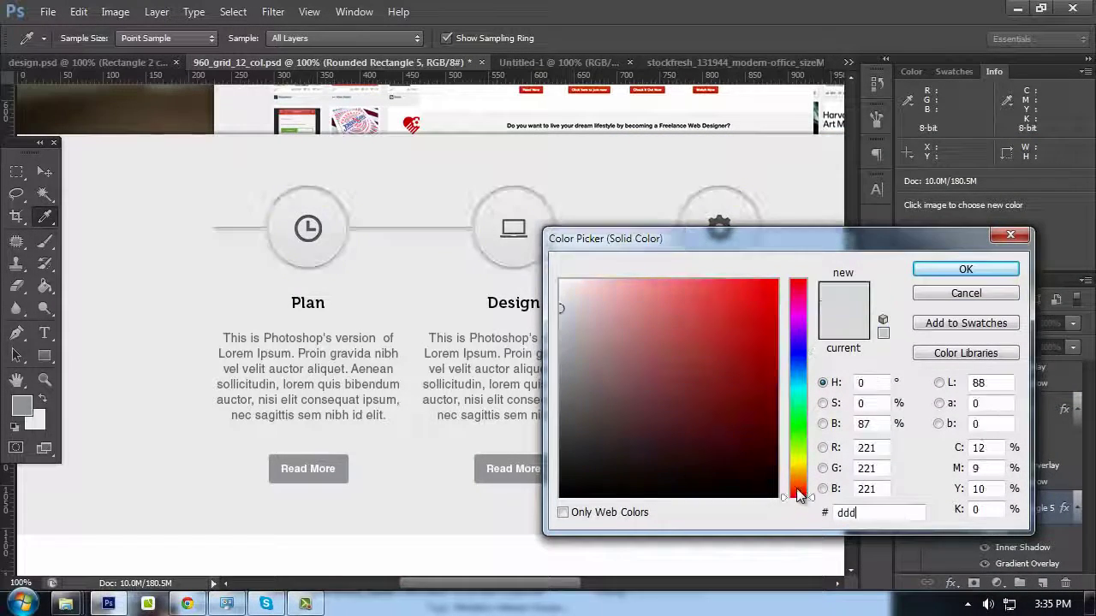
type("ddd")
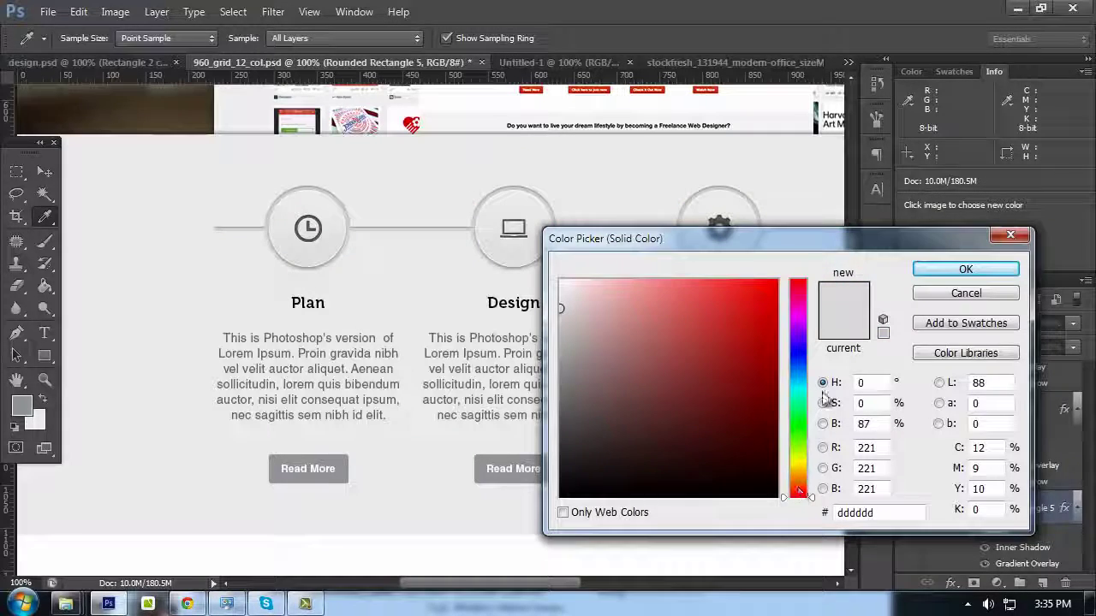
left_click(938, 271)
key("v")
Set the text colour of the Plan heading to #333333
key("Tab")
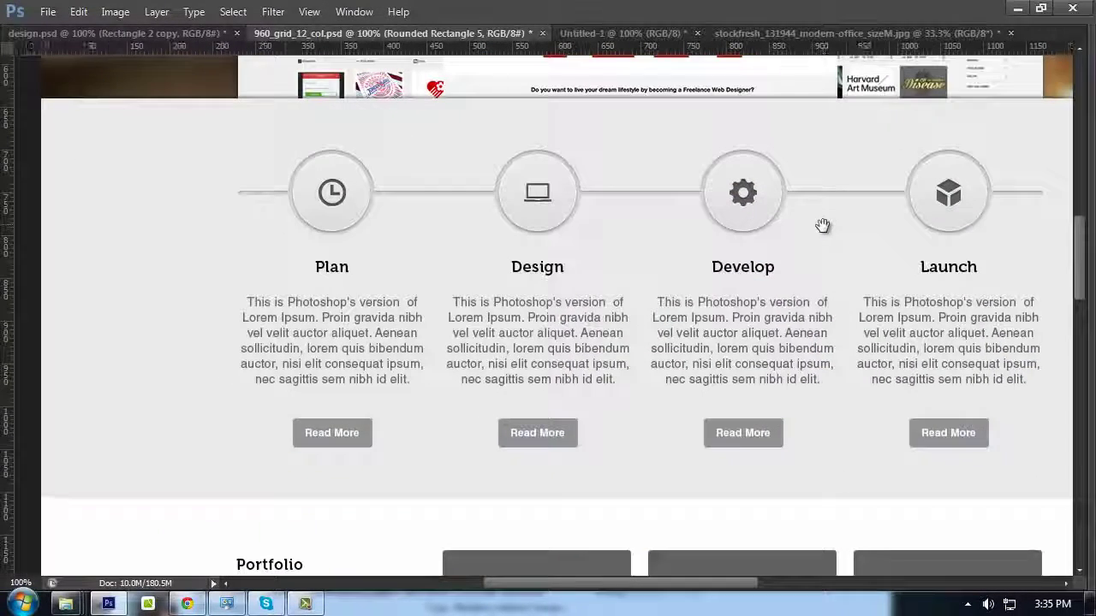
key("Tab")
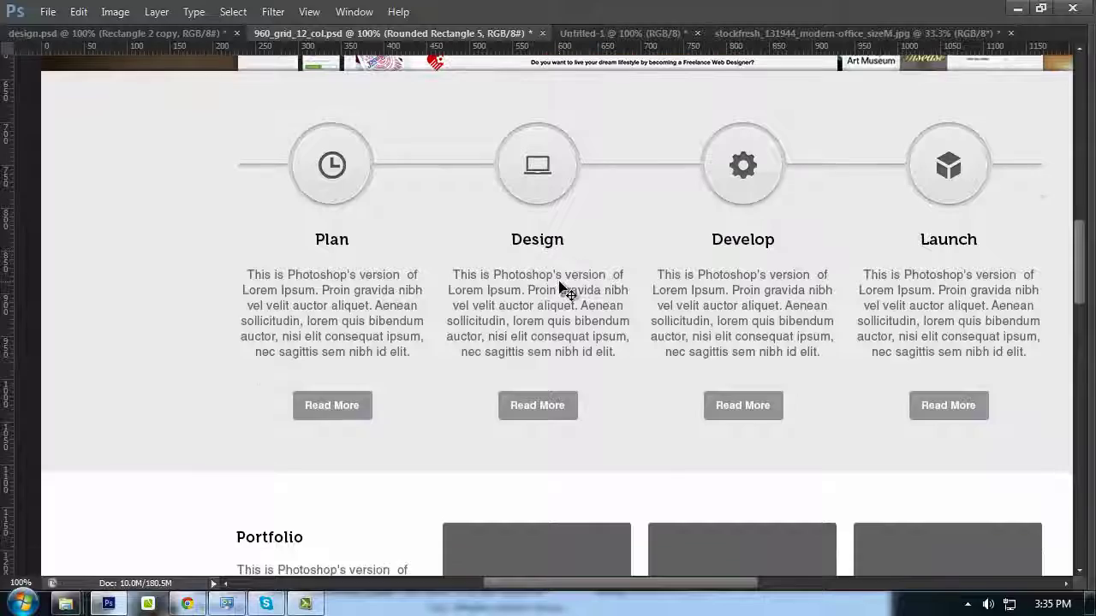
scroll(561, 289, "up", 2)
double_click(332, 336)
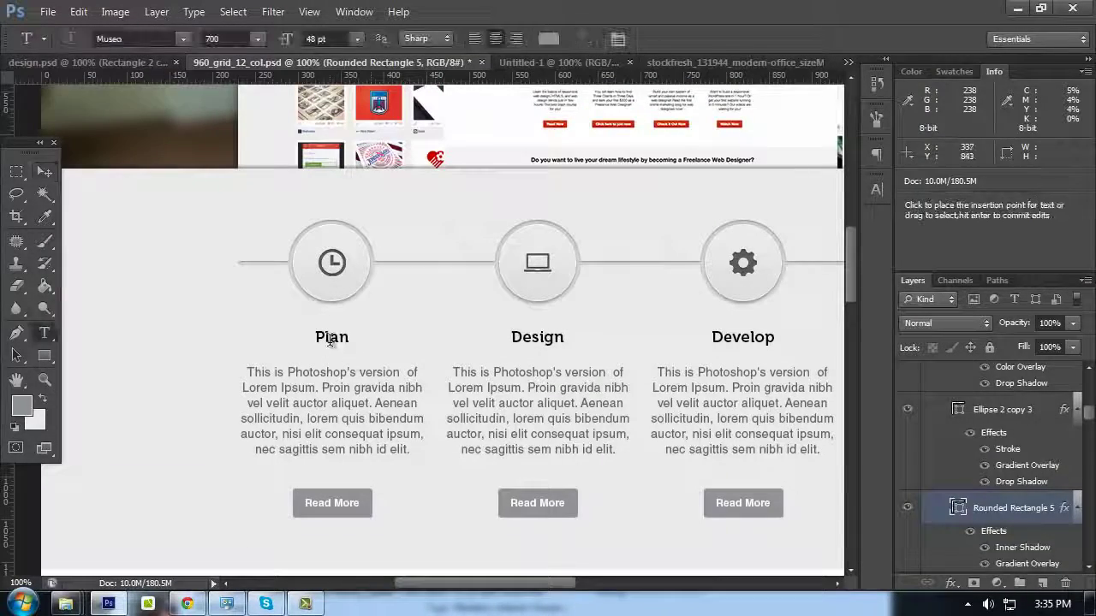
left_click(548, 38)
left_click(865, 512)
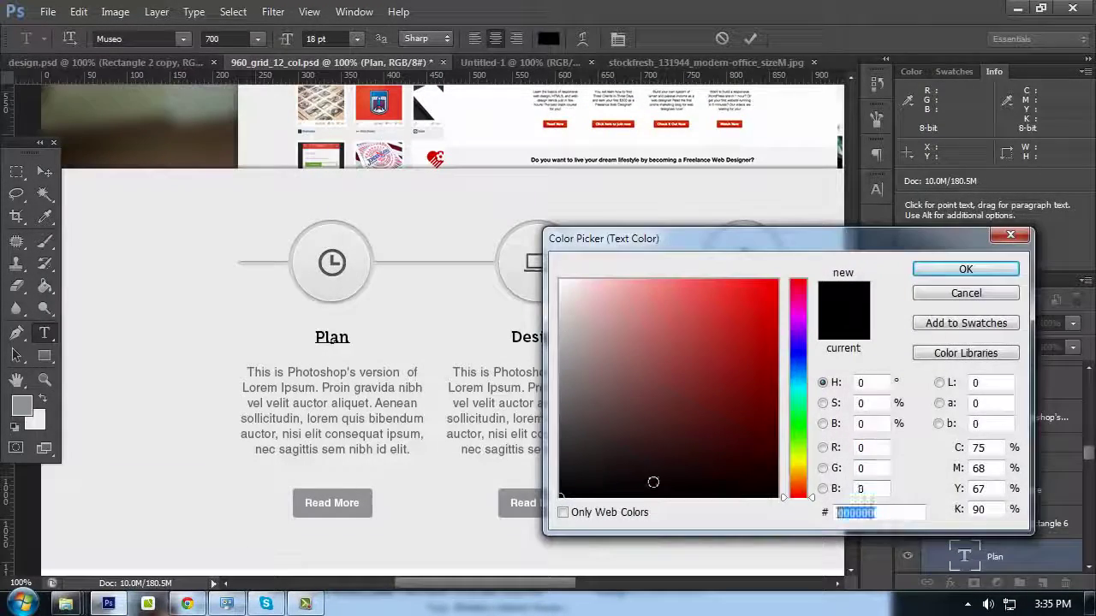
type("333333")
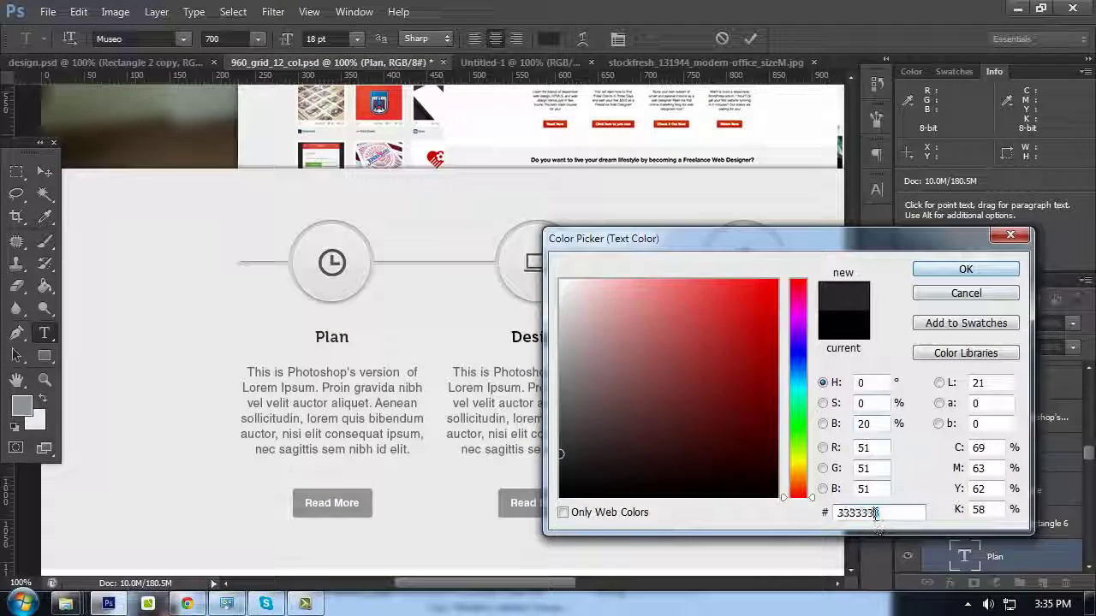
Set the text colour of the Plan and Design headings to 333333
left_click(852, 513)
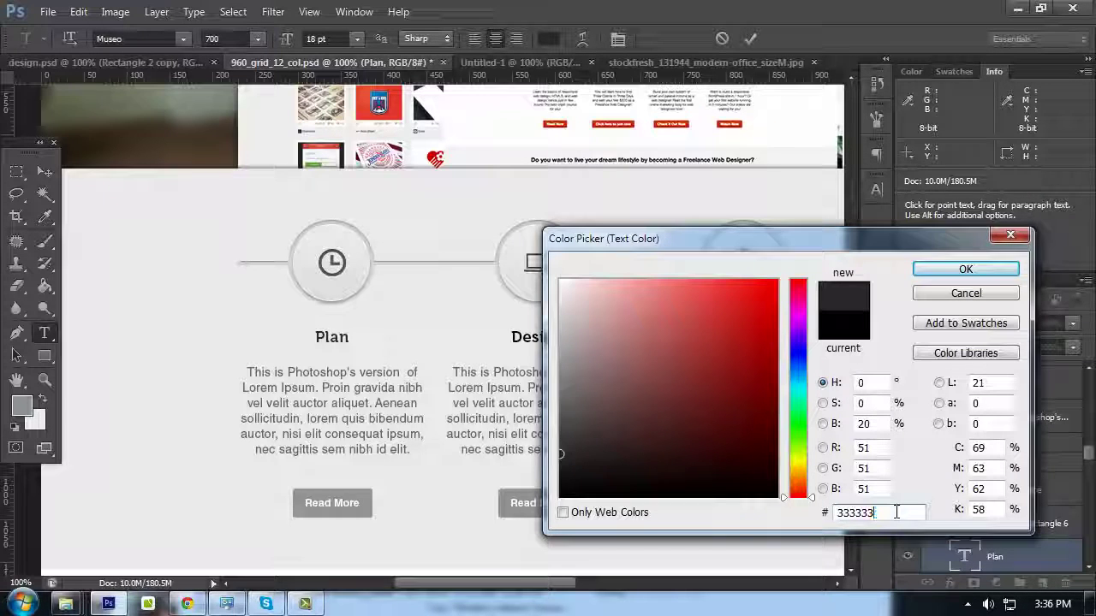
left_click(925, 269)
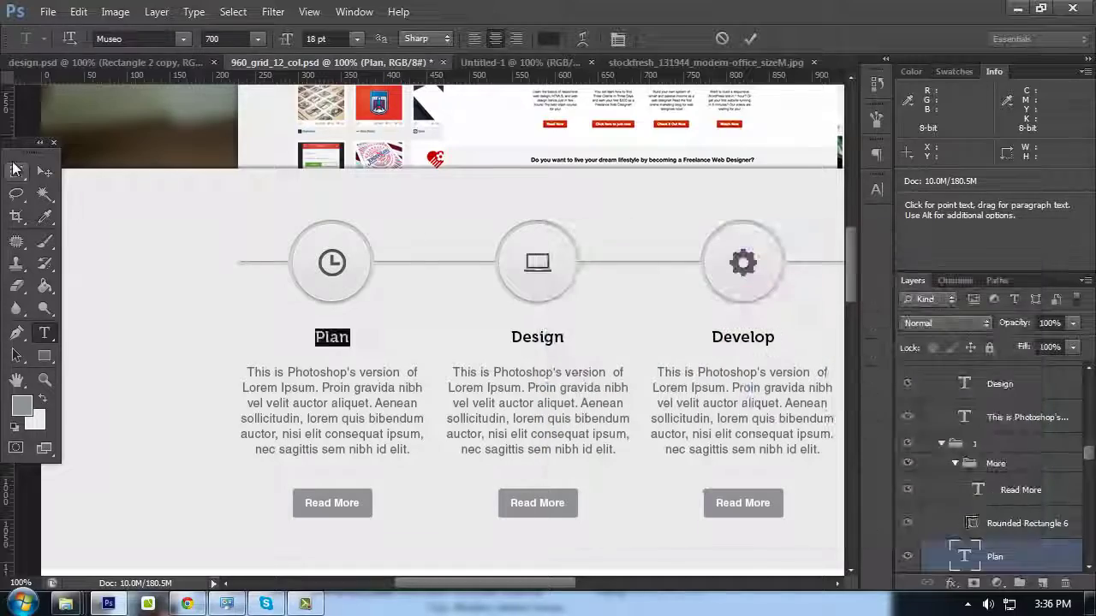
double_click(537, 334)
left_click(548, 39)
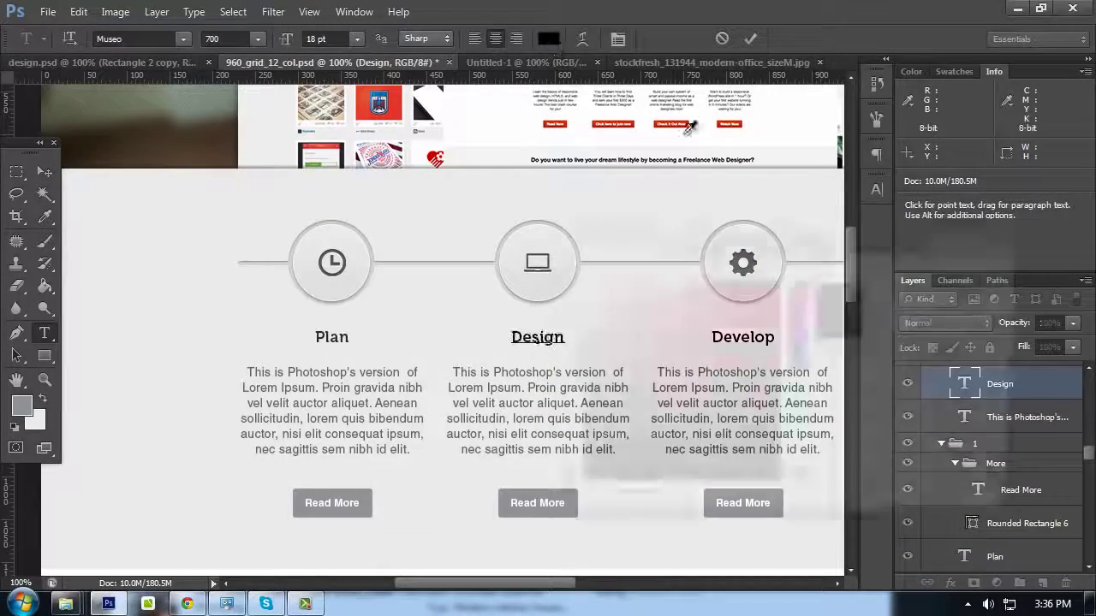
left_click(975, 272)
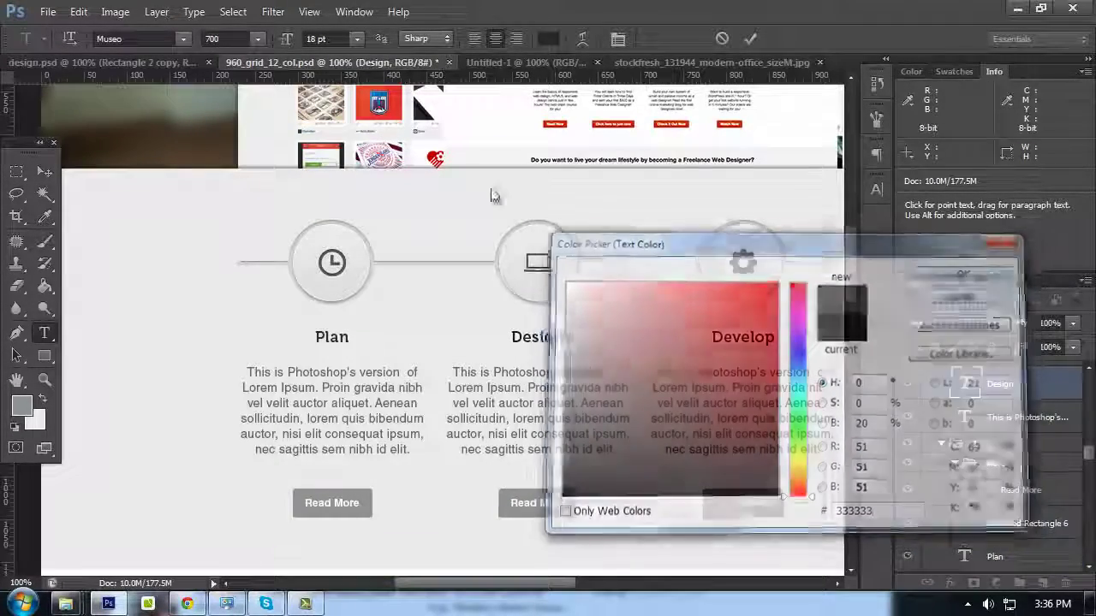
key("ctrl+Return")
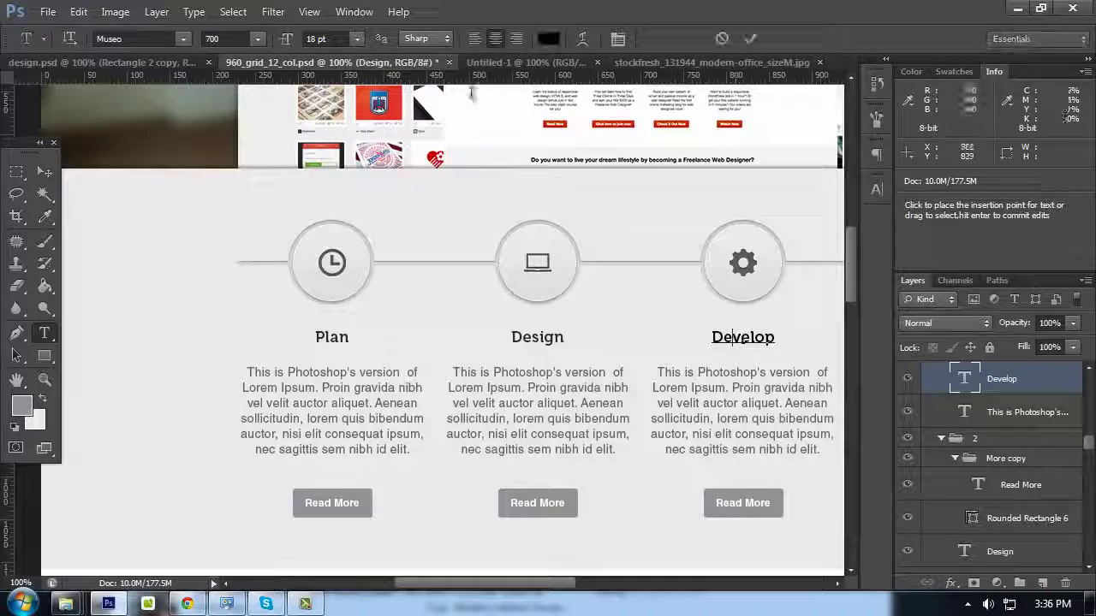
Set the text colour of the Develop heading to 333333
double_click(735, 336)
left_click(548, 38)
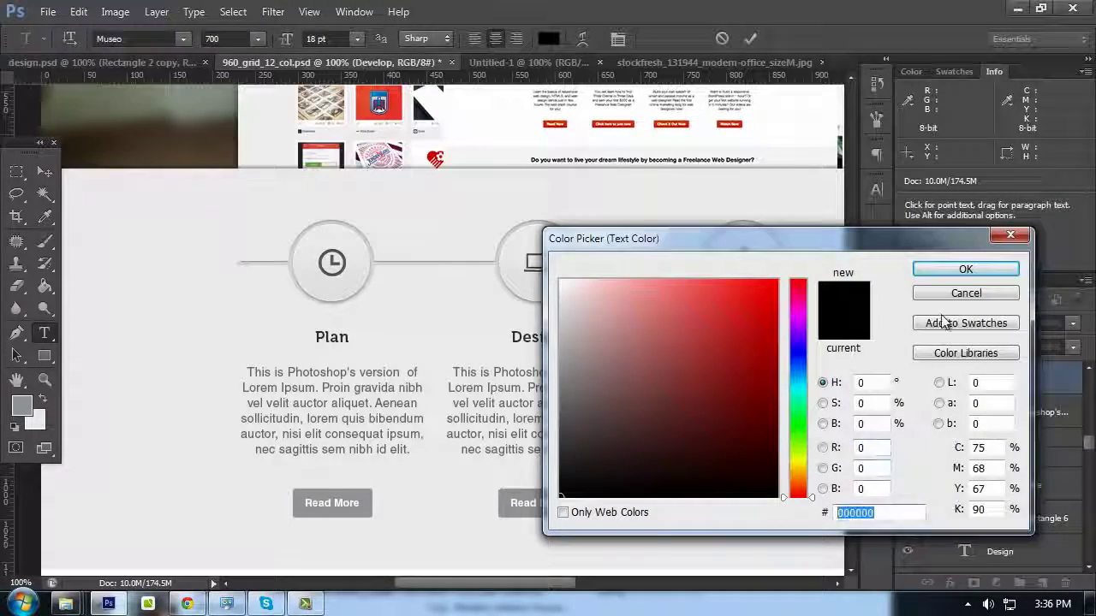
type("333333")
left_click(970, 271)
key("ctrl+Return")
Set the text colour of the Launch heading to 333333
left_click_drag(386, 260, 20, 209)
key("t")
double_click(580, 285)
left_click(550, 37)
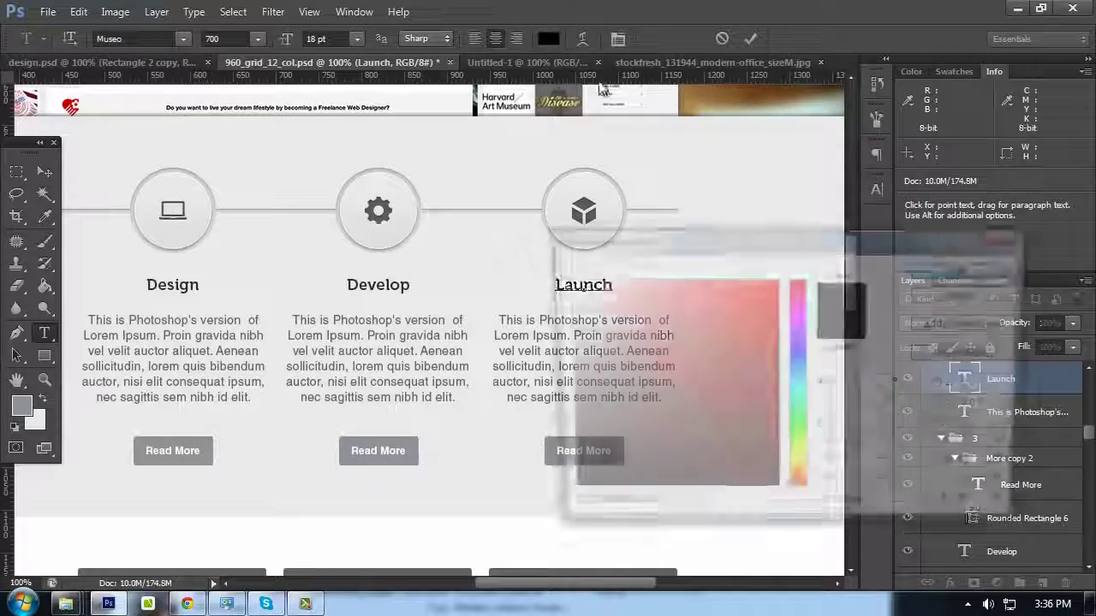
double_click(865, 513)
type("333333")
left_click(969, 271)
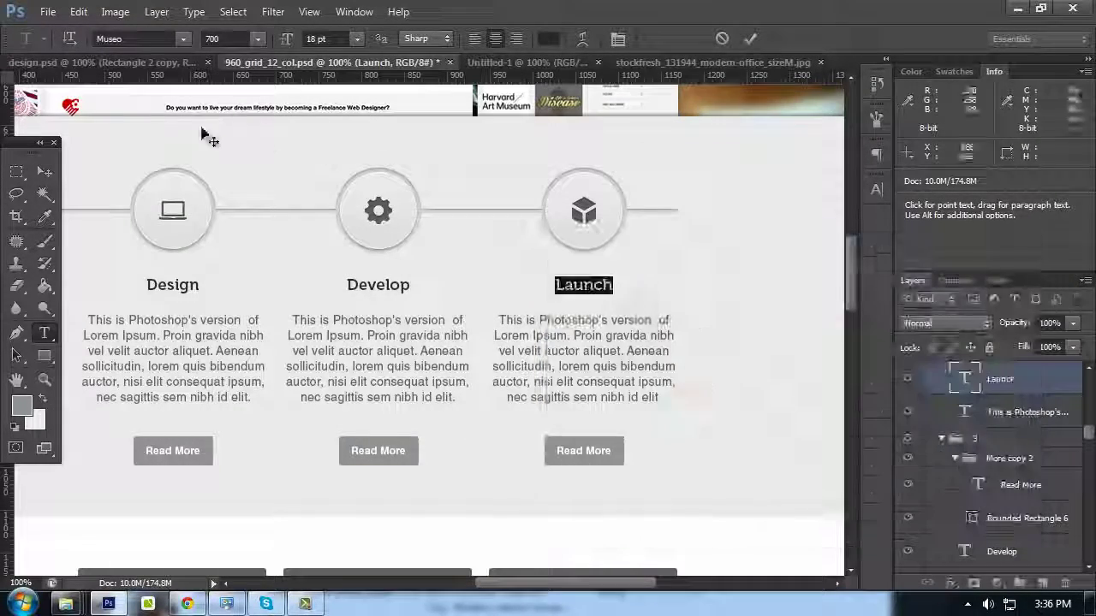
left_click(45, 172)
Check the text colour of the paragraph under Plan in this layout and in design.psd
left_click_drag(286, 265, 614, 224)
key("t")
left_click_drag(375, 360, 58, 60)
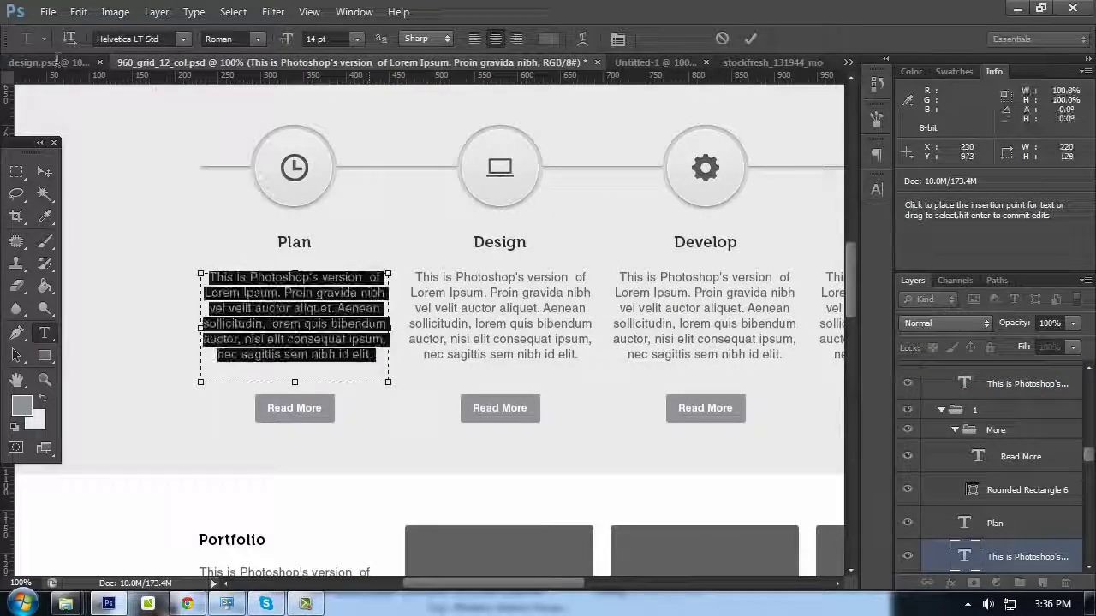
left_click(548, 38)
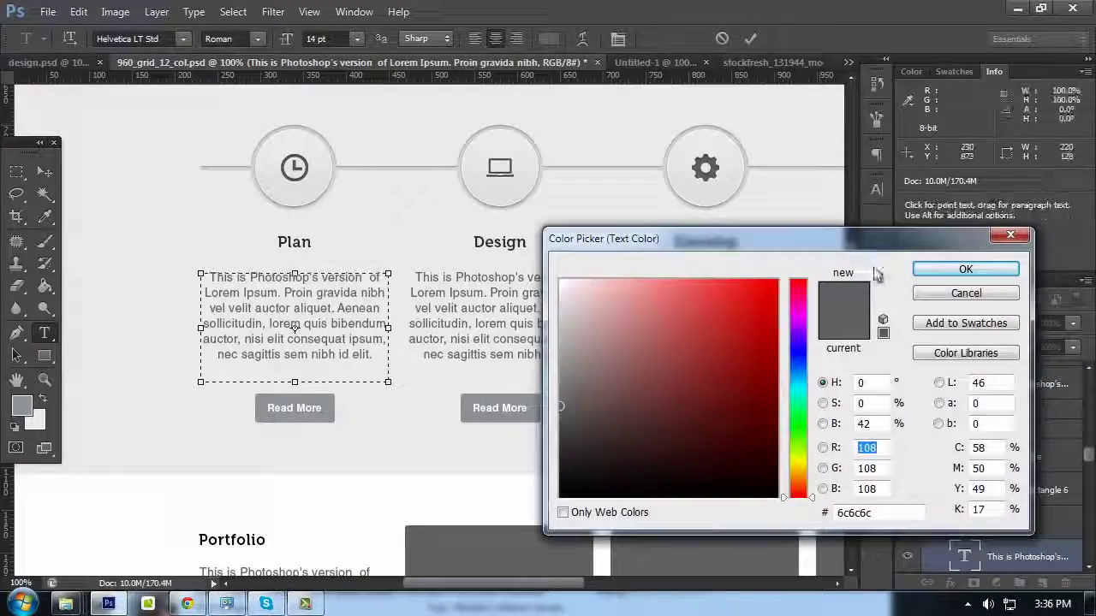
left_click(942, 271)
left_click(47, 63)
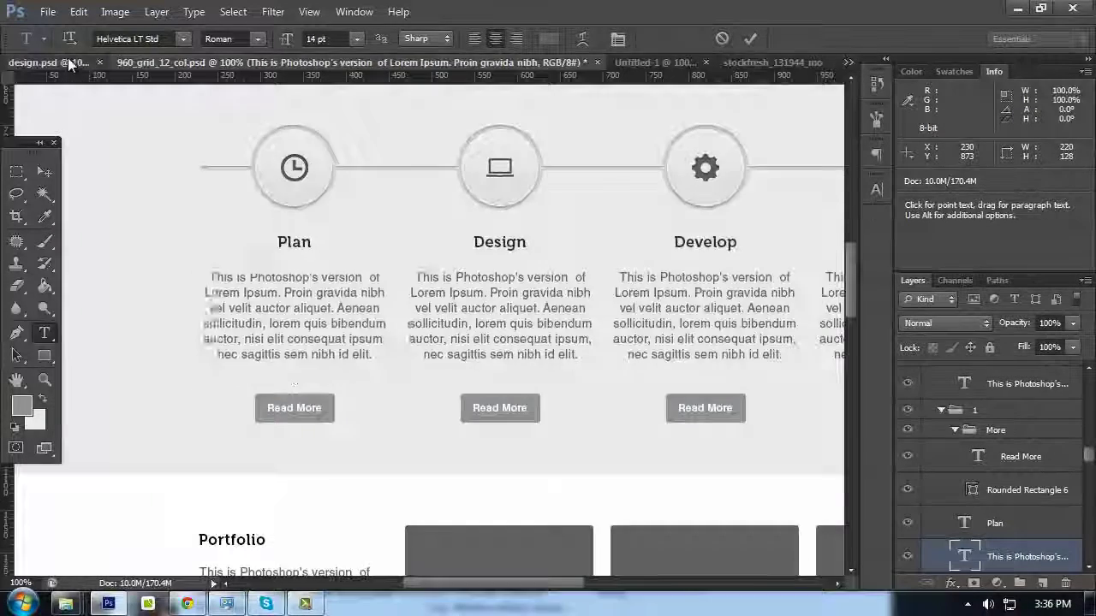
left_click(247, 325)
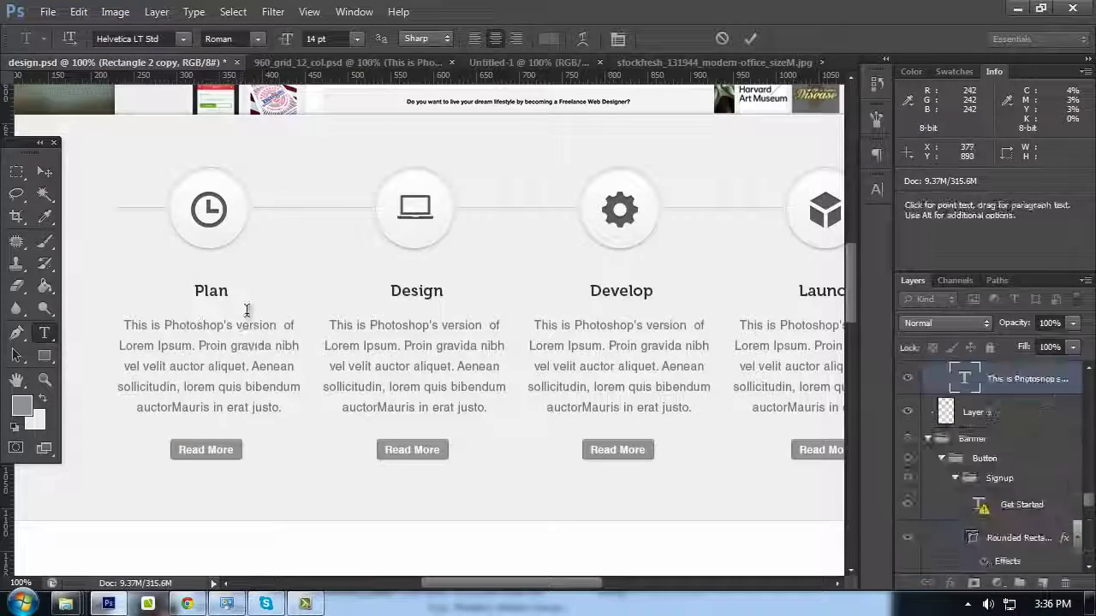
left_click(548, 39)
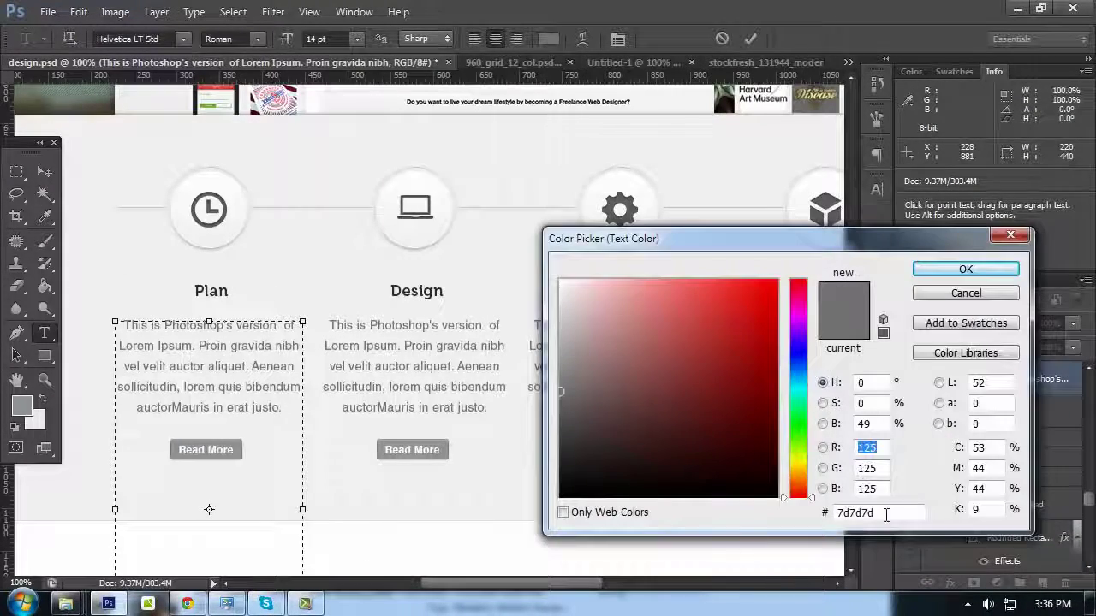
left_click(937, 270)
Return to 960_grid_12_col.psd and set the text colour of the paragraph under Plan to 7d7d7d
left_click(513, 62)
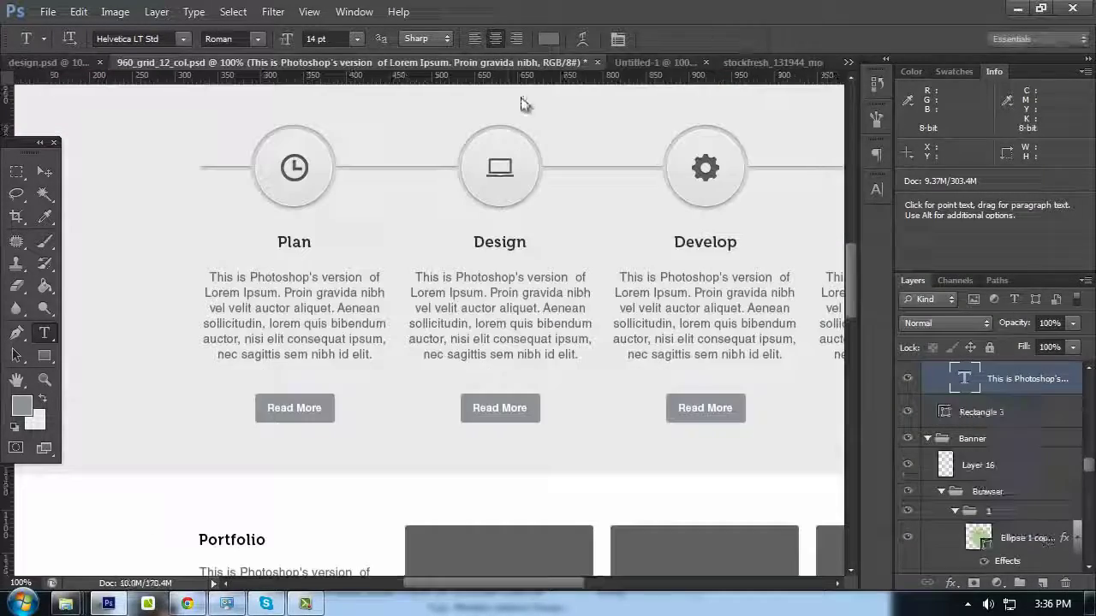
left_click(315, 280)
key("ctrl+a")
left_click(548, 39)
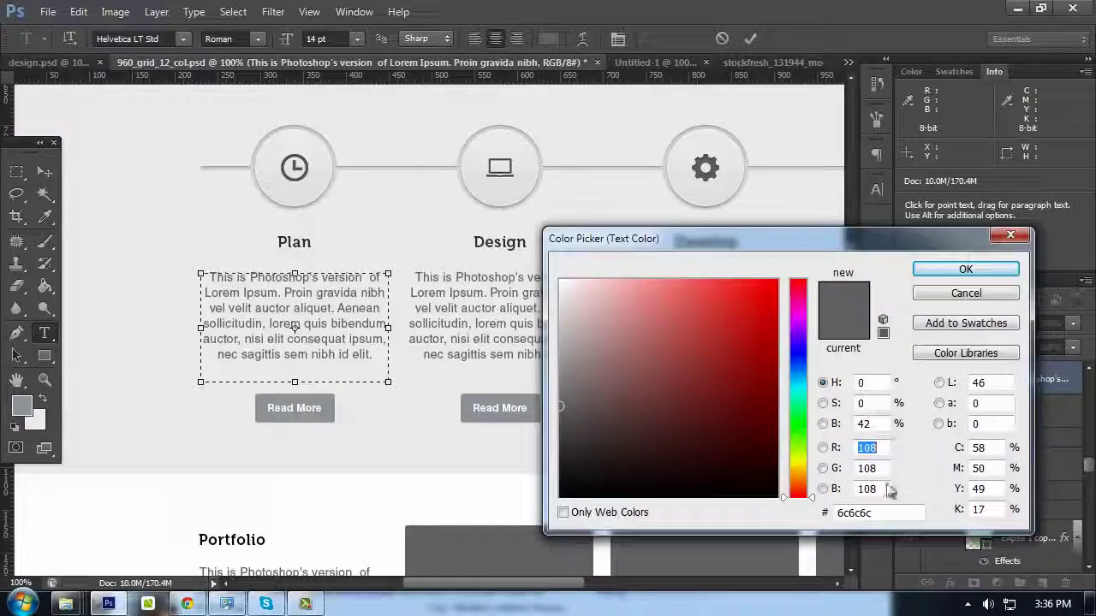
left_click(945, 272)
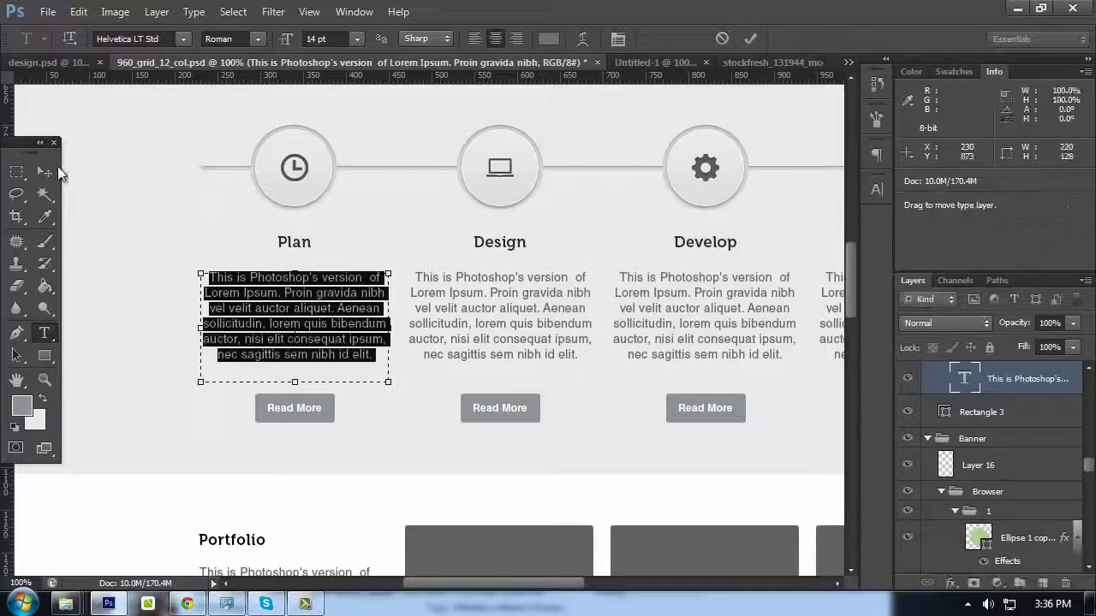
left_click(56, 168)
Set the text colour of the whole paragraph under Design to 7d7d7d
double_click(517, 289)
key("ctrl+a")
left_click(548, 39)
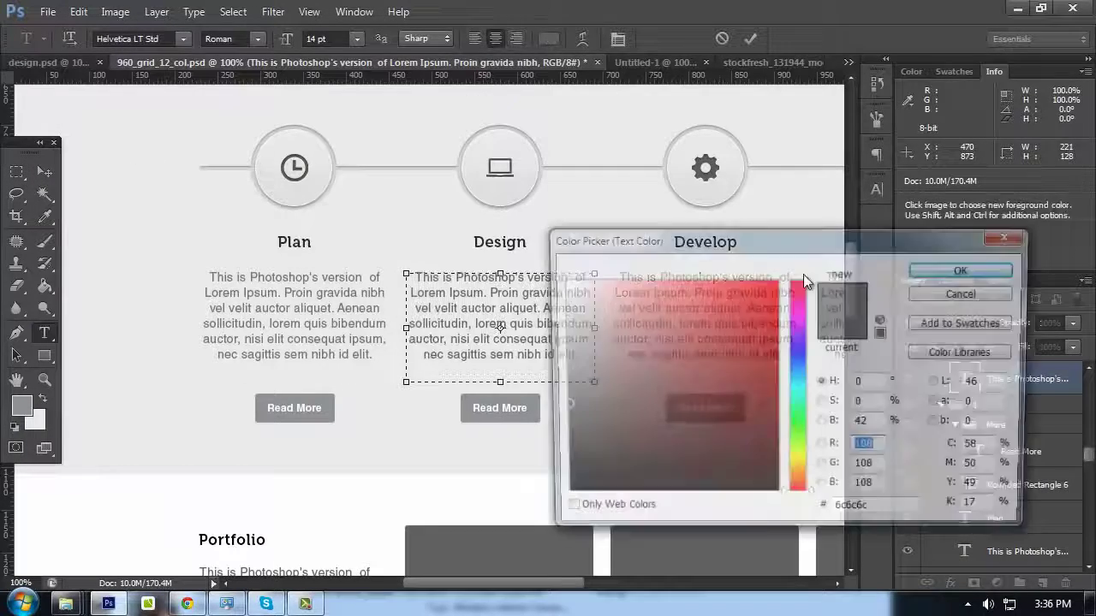
double_click(885, 513)
type("7d7d7d")
left_click(961, 272)
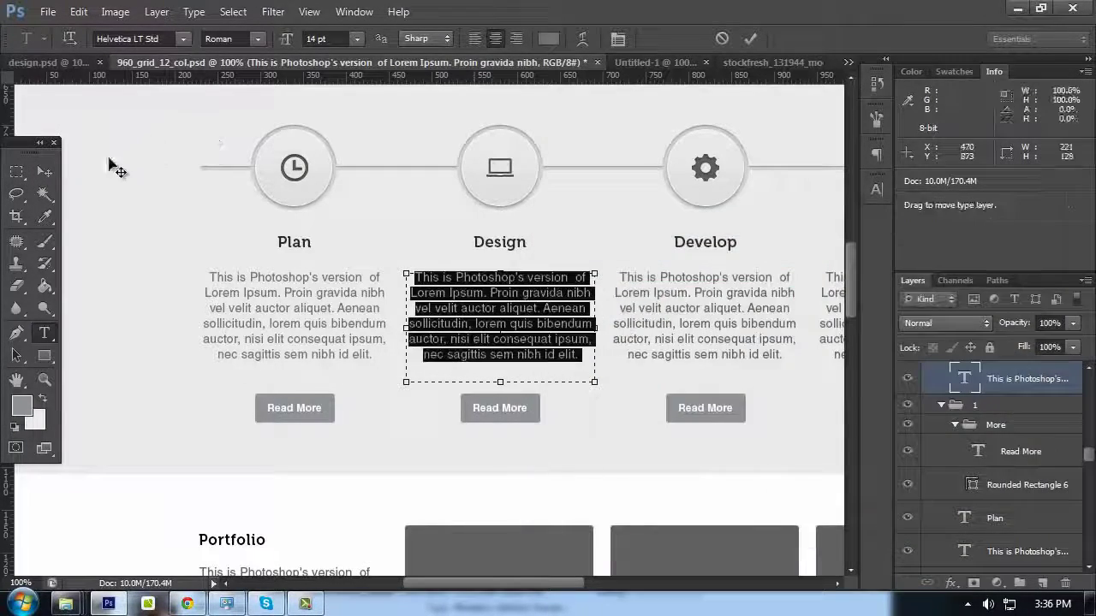
left_click(111, 168)
Set the text colour of the whole paragraph under Develop to 7d7d7d
left_click(705, 300)
key("ctrl+a")
left_click(548, 38)
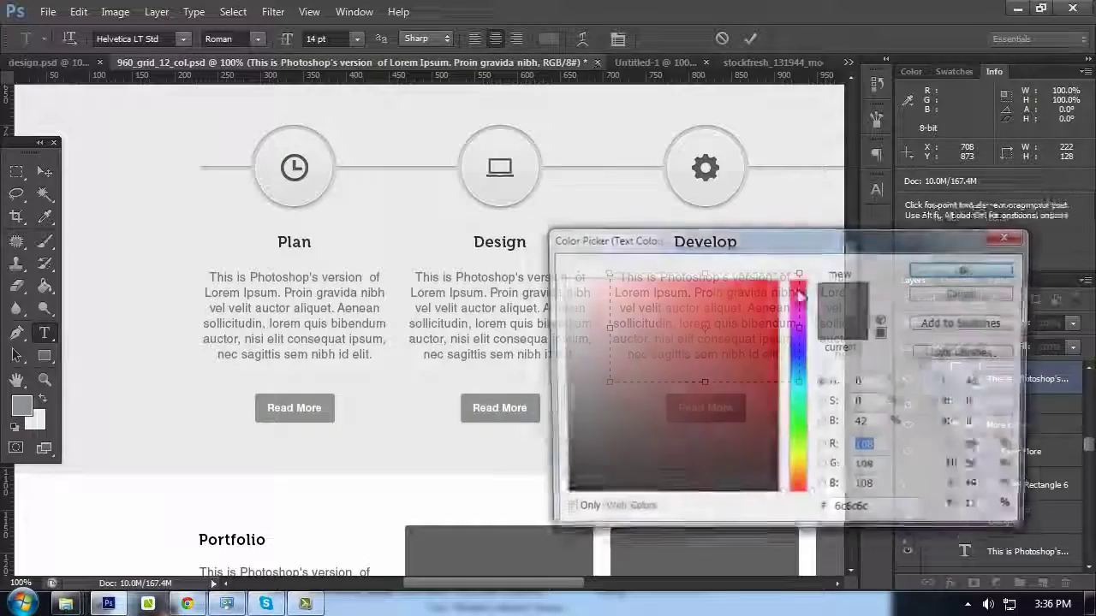
left_click(855, 505)
type("7d7d7d")
left_click(979, 272)
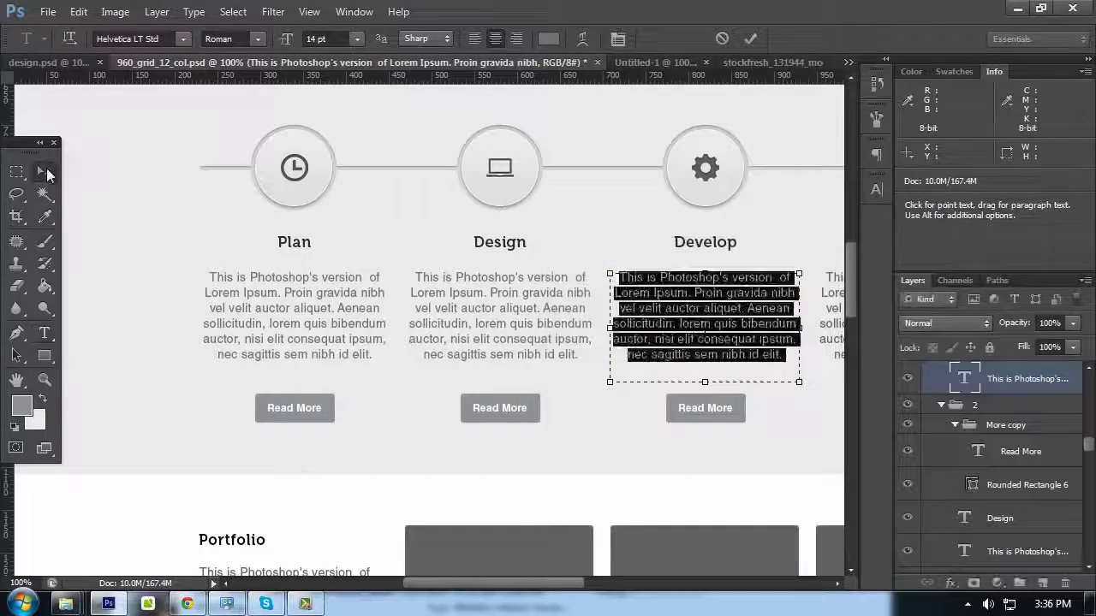
left_click(47, 174)
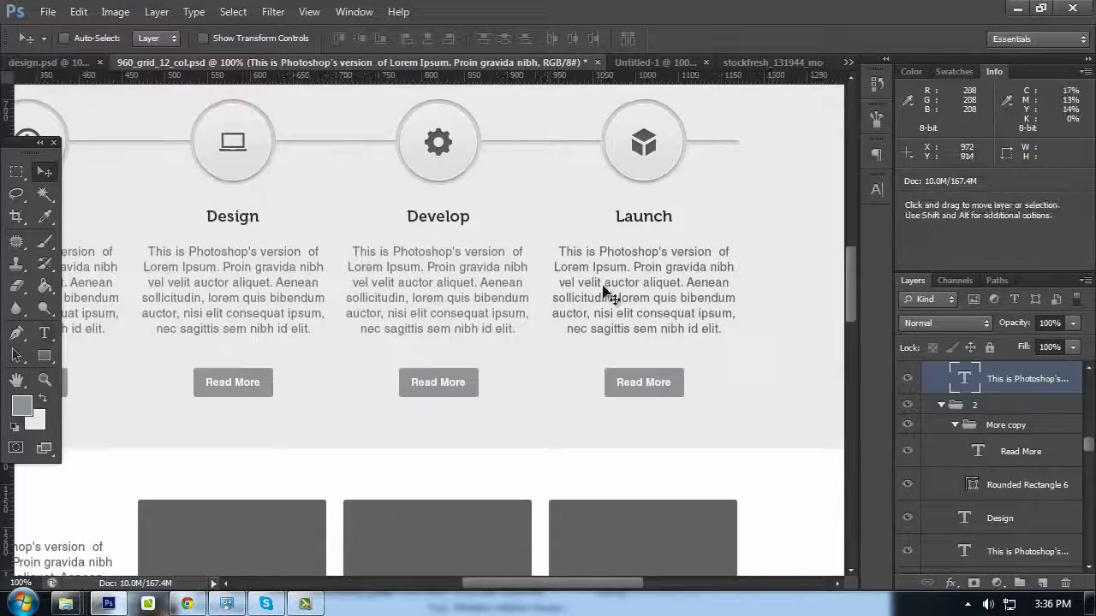
Set the text colour of the whole paragraph under Launch to 7d7d7d
key("t")
left_click(614, 297)
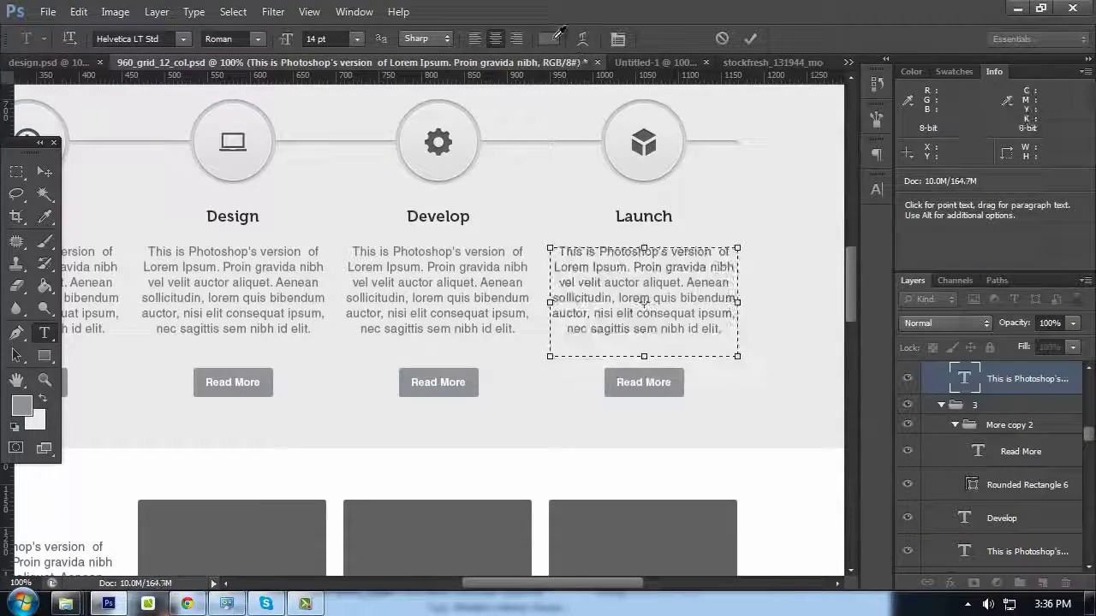
key("ctrl+a")
left_click(548, 38)
left_click(854, 511)
type("7d7d7d")
left_click(978, 272)
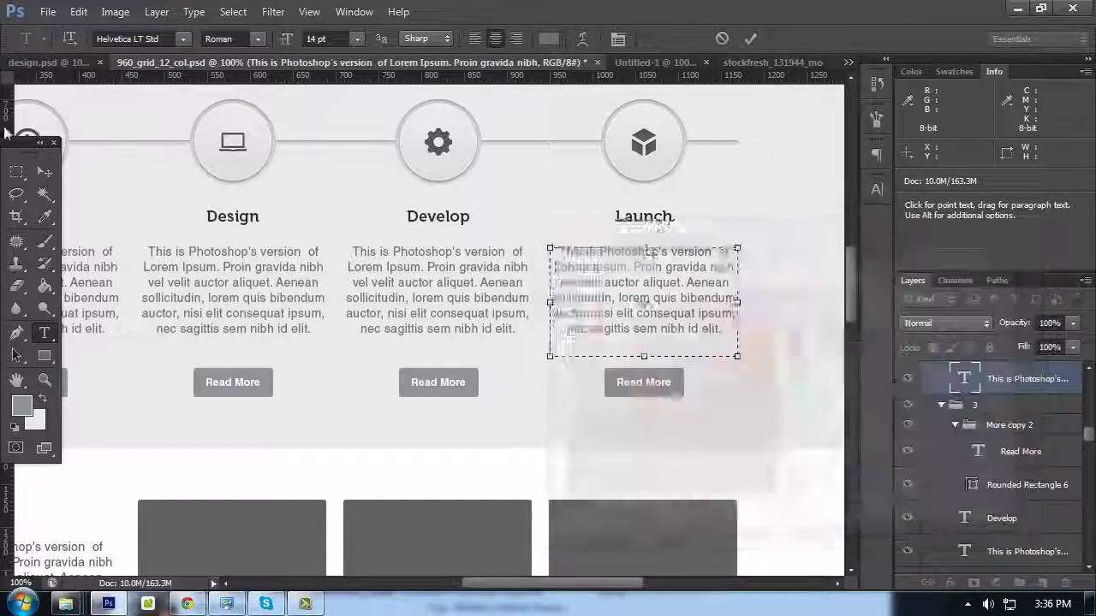
key("ctrl+Return")
key("Tab")
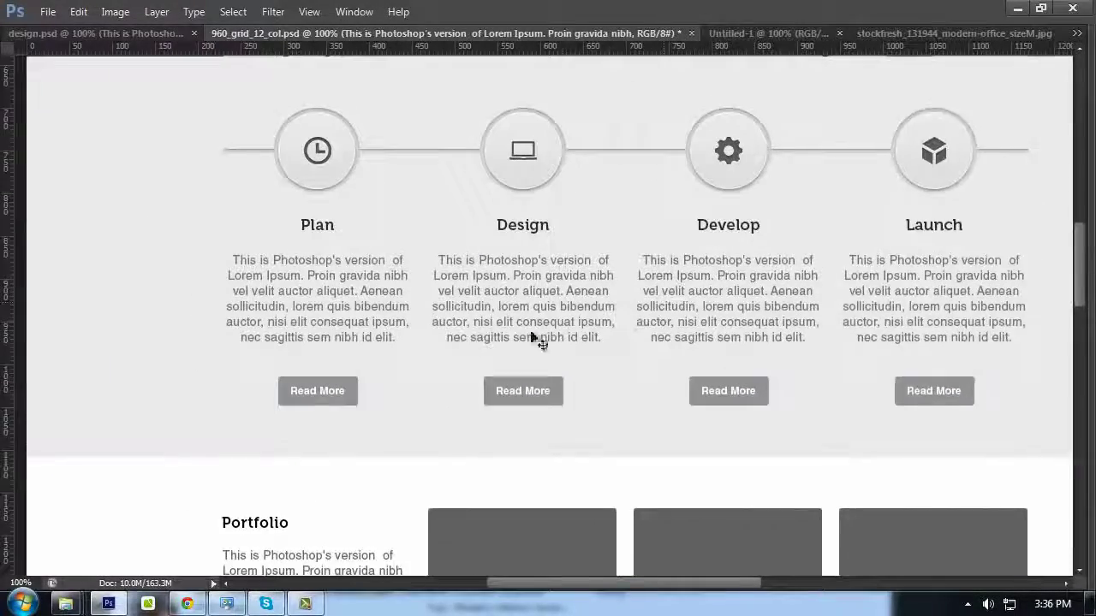
key("Tab")
Add an Inner Glow with 100% choke and 1 px size to the Read More button shape under Plan
left_click(354, 418, "ctrl")
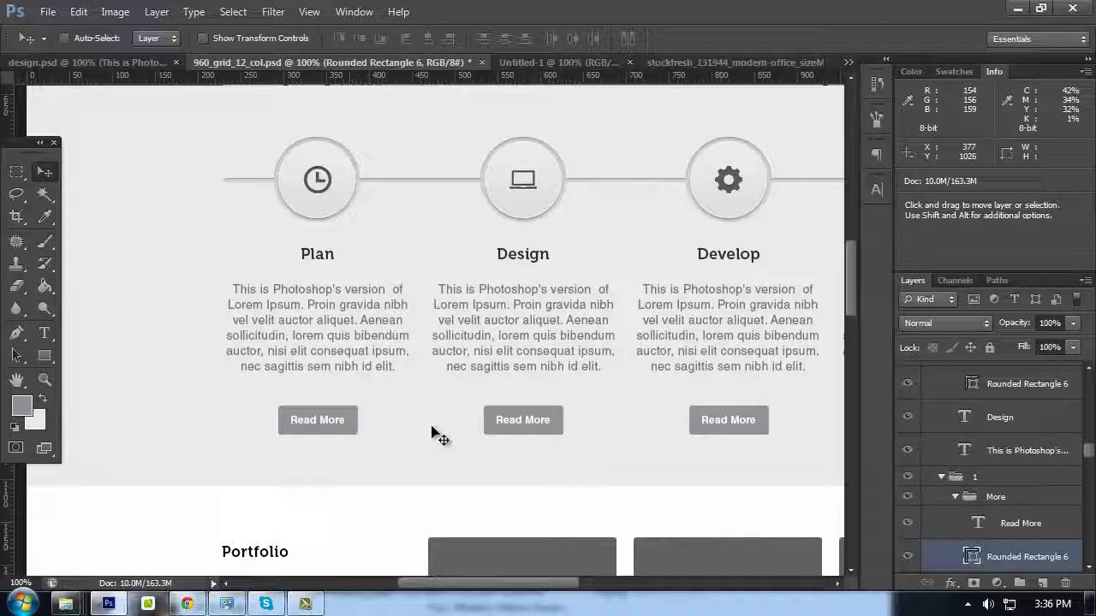
right_click(1016, 561)
left_click(933, 48)
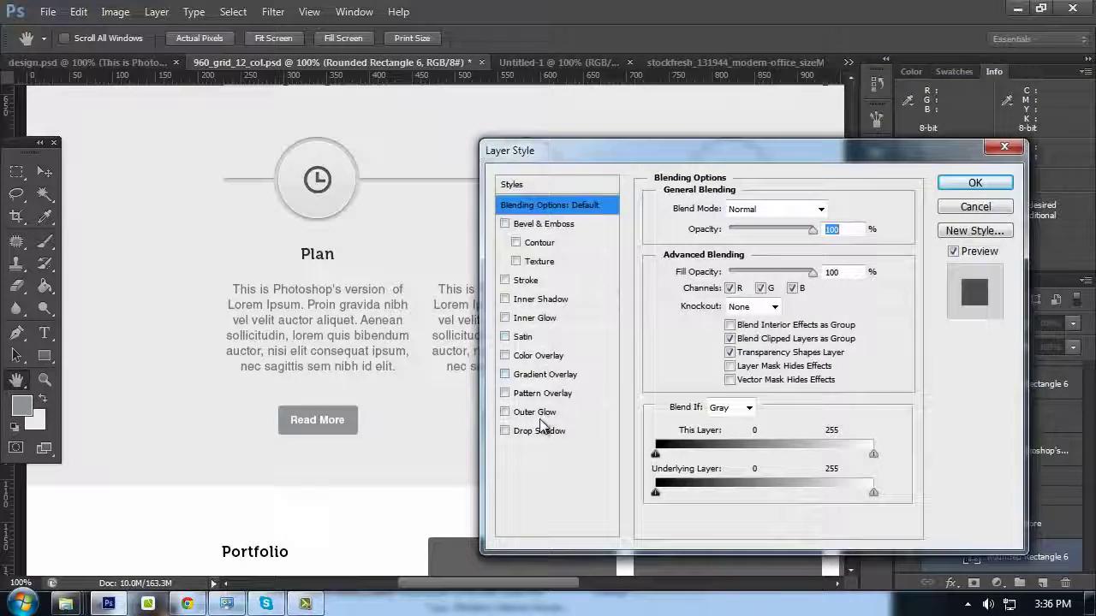
left_click(541, 318)
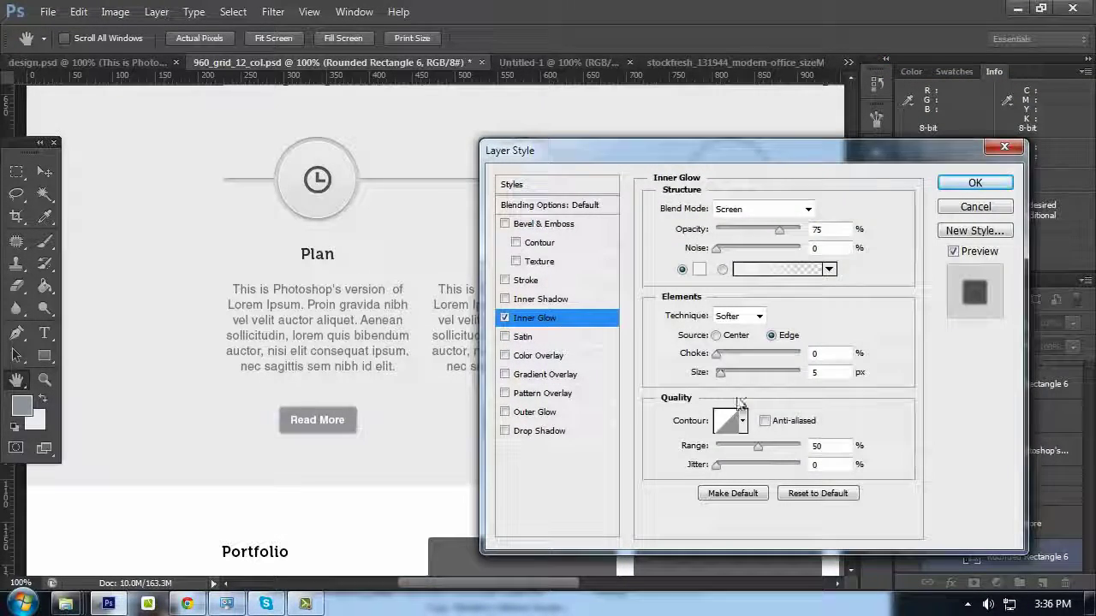
left_click_drag(715, 355, 746, 370)
type("1")
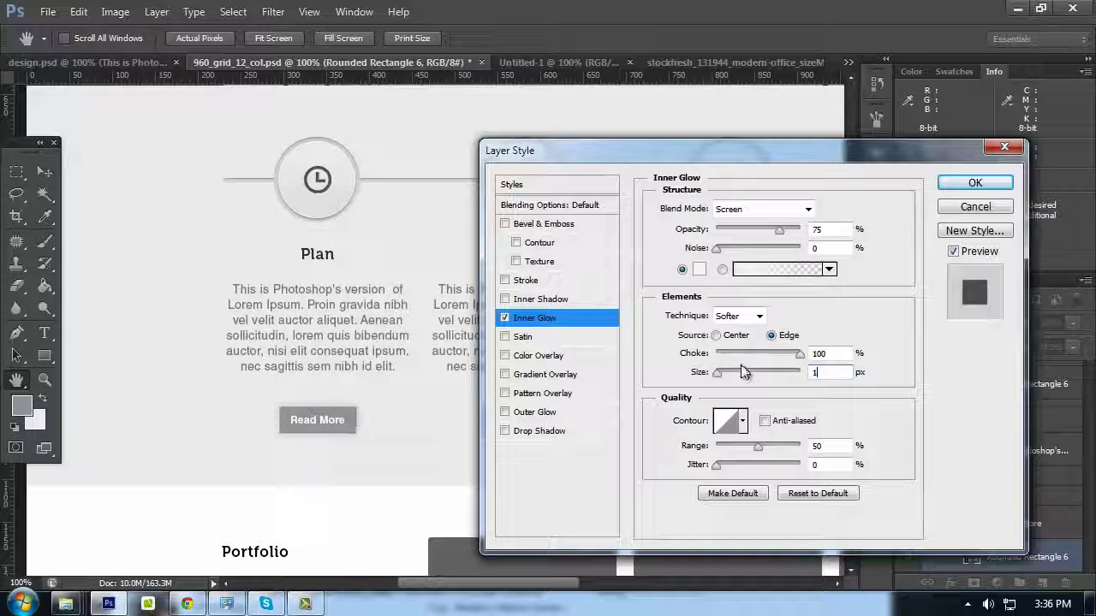
Set the blend mode of the button's Inner Glow to Multiply
left_click(755, 210)
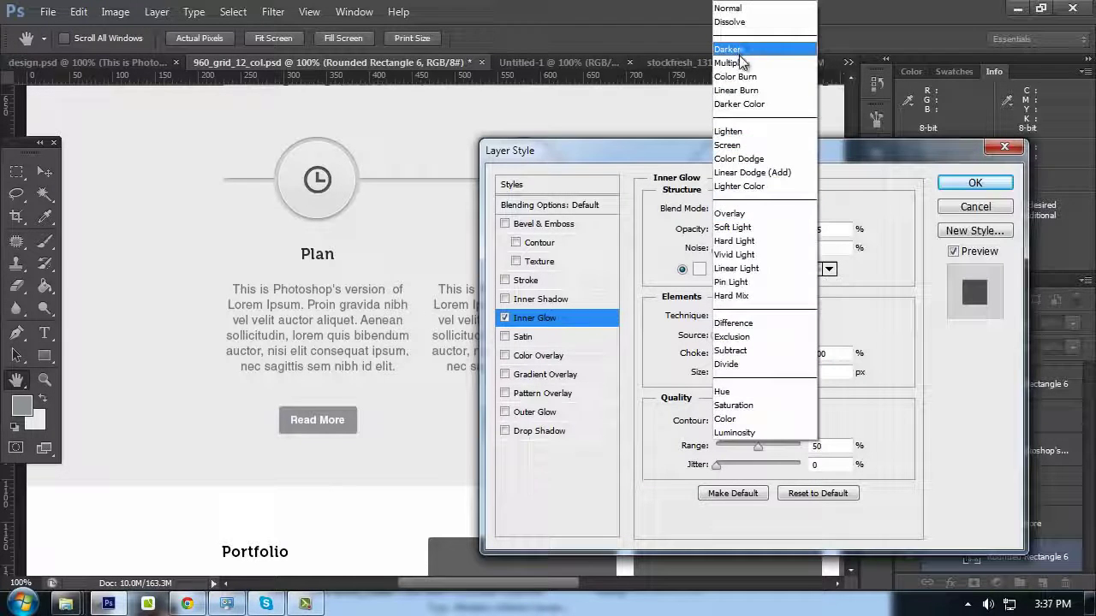
left_click(741, 63)
left_click(758, 209)
left_click(737, 76)
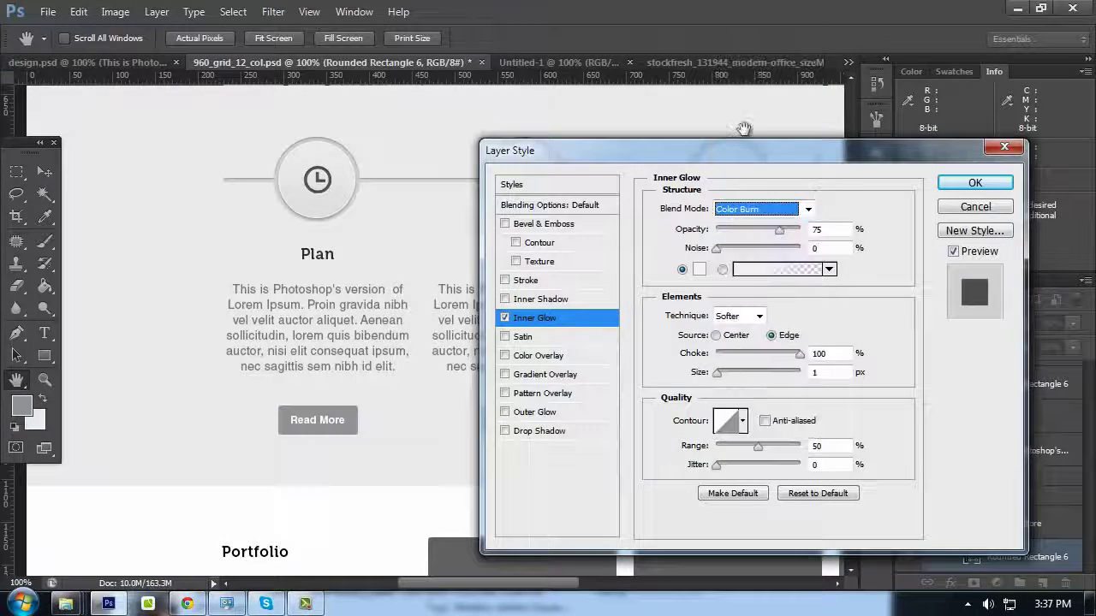
left_click(758, 209)
left_click(738, 63)
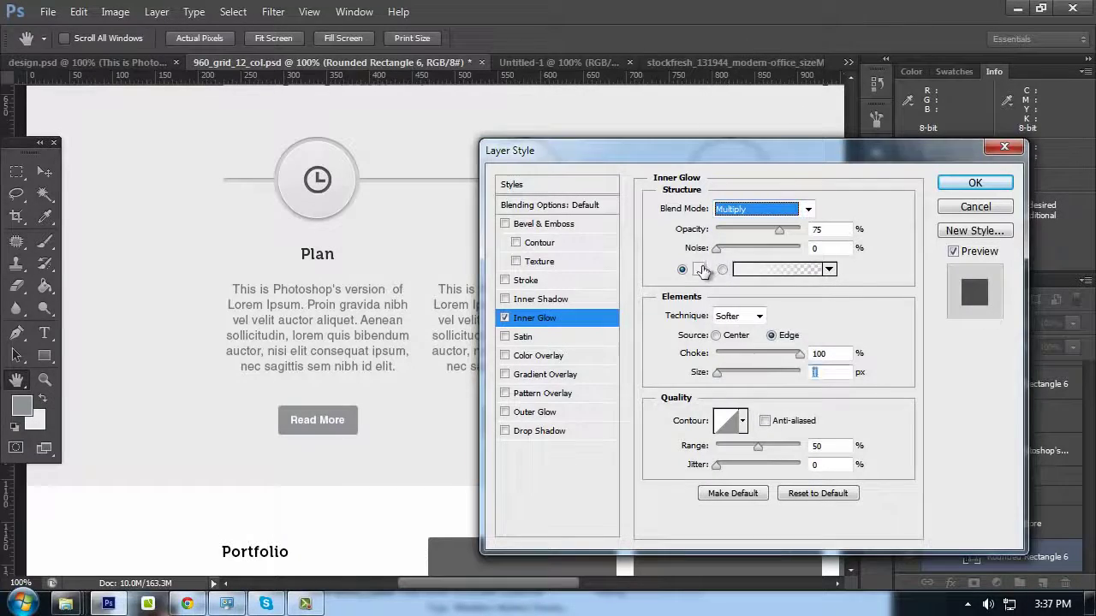
Make the button's Inner Glow black and set its opacity to 30%
left_click(700, 269)
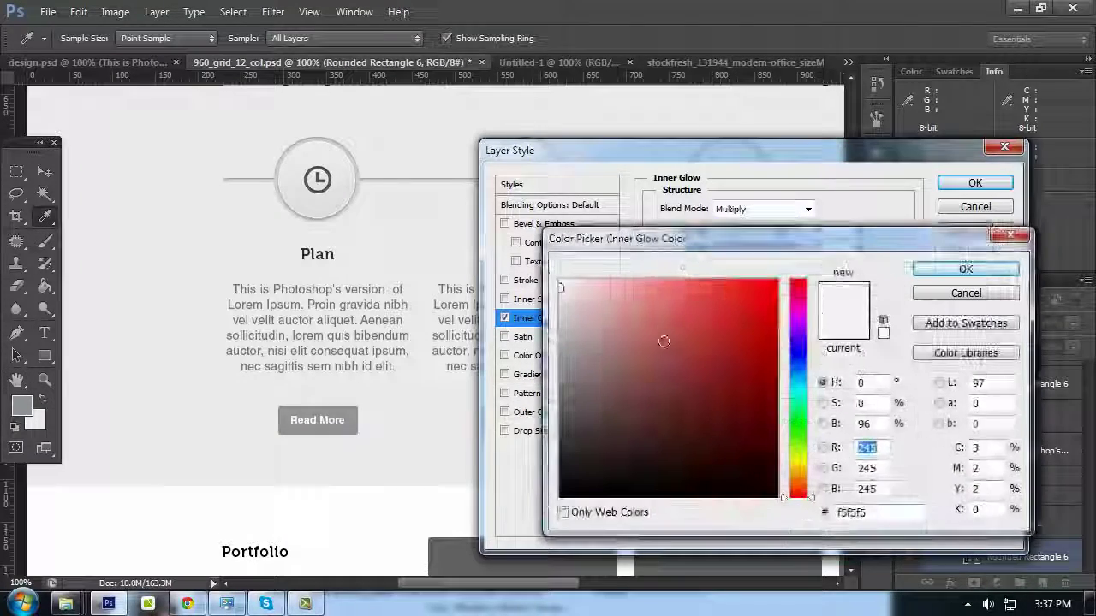
left_click(965, 271)
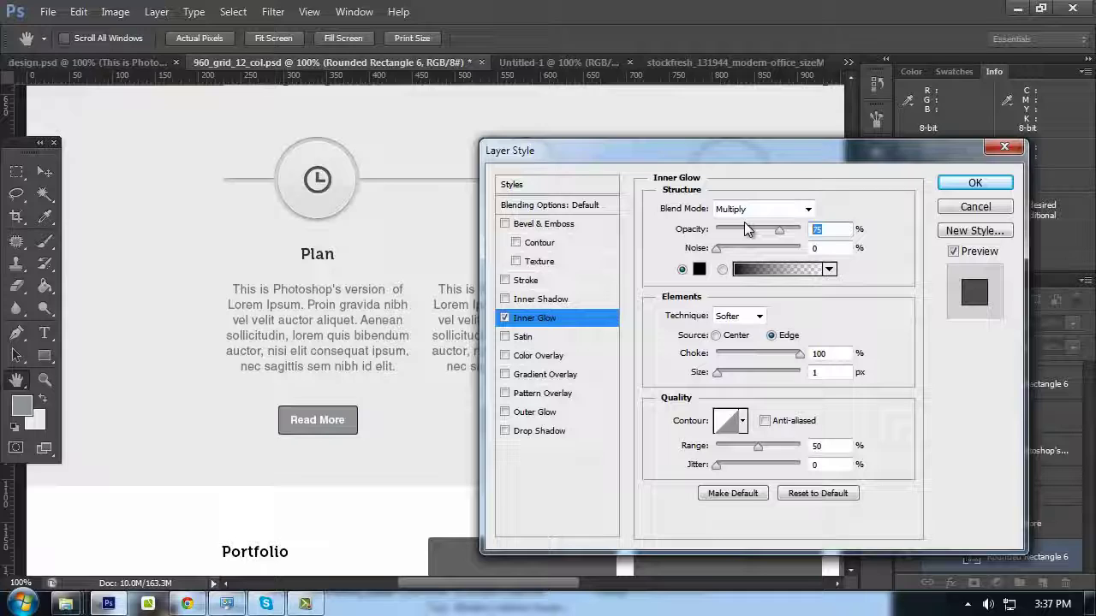
type("30")
key("ctrl+plus")
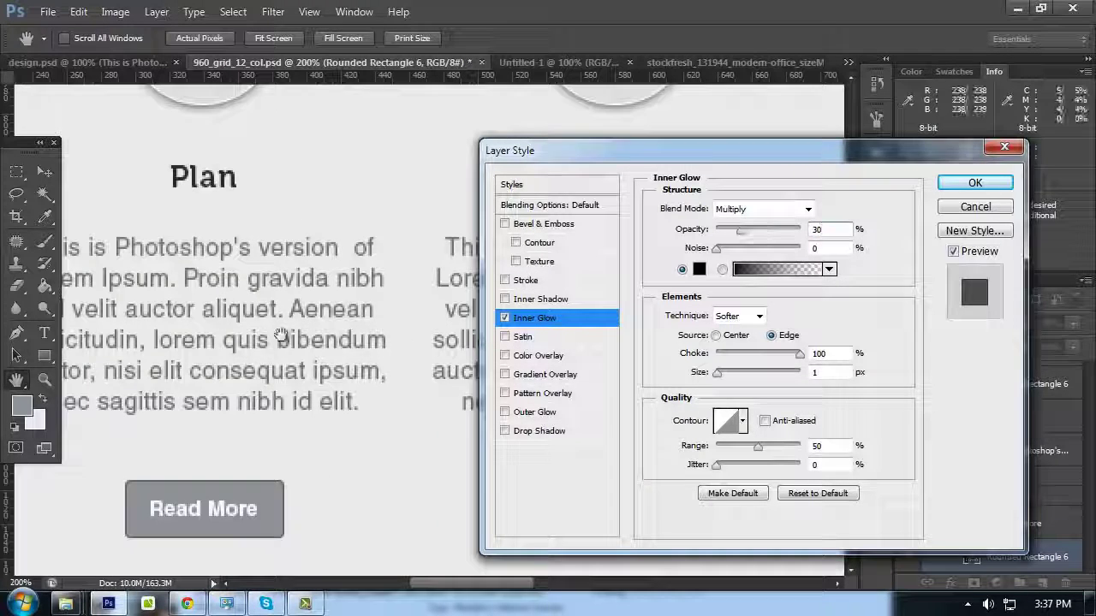
left_click_drag(286, 341, 359, 170)
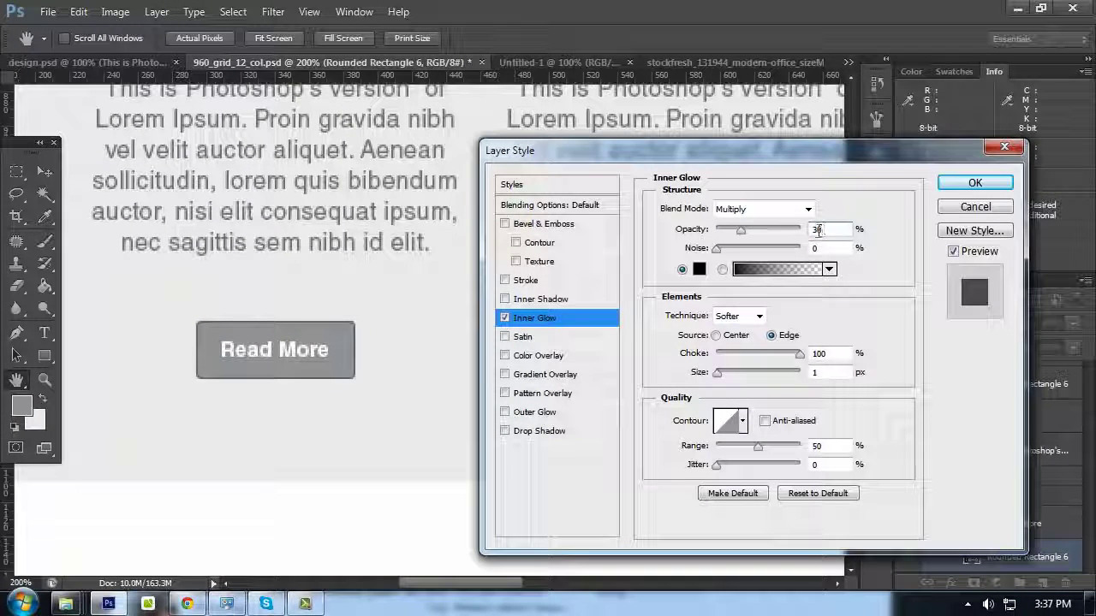
Set the button's Inner Glow opacity to 20% and add a Drop Shadow with 20% opacity, 1 px distance and 1 px size
type("20")
left_click(554, 433)
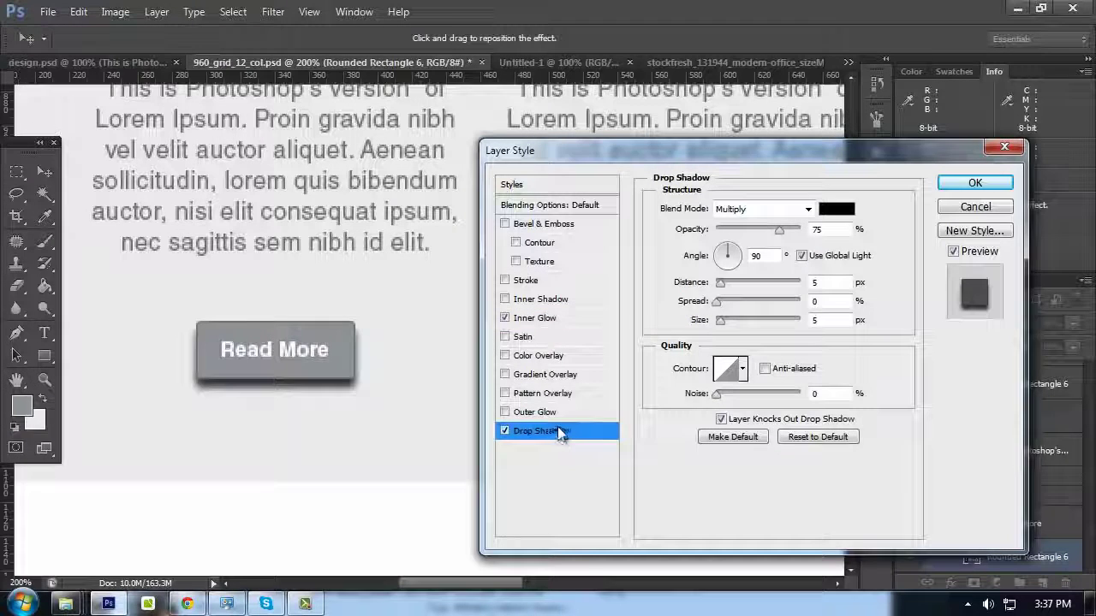
left_click_drag(836, 282, 799, 322)
type("10")
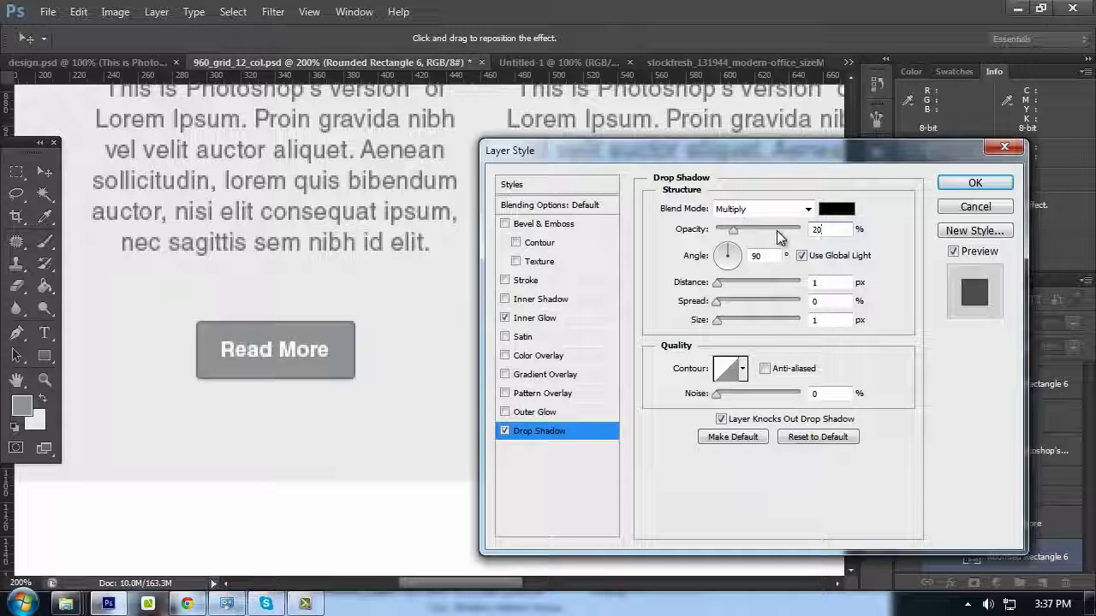
left_click(975, 182)
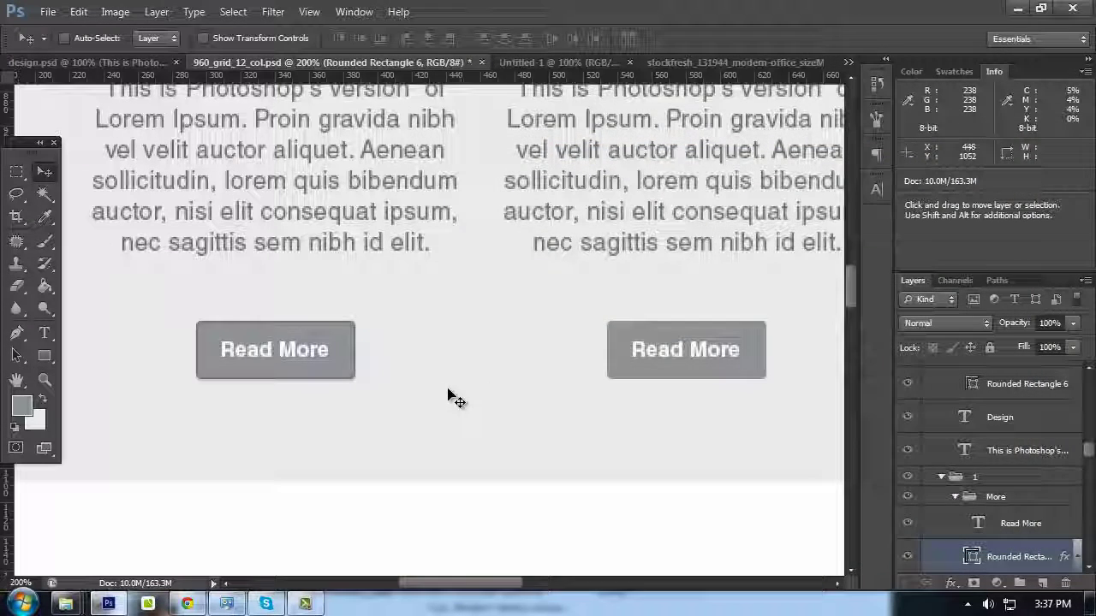
scroll(447, 393, "down", 1)
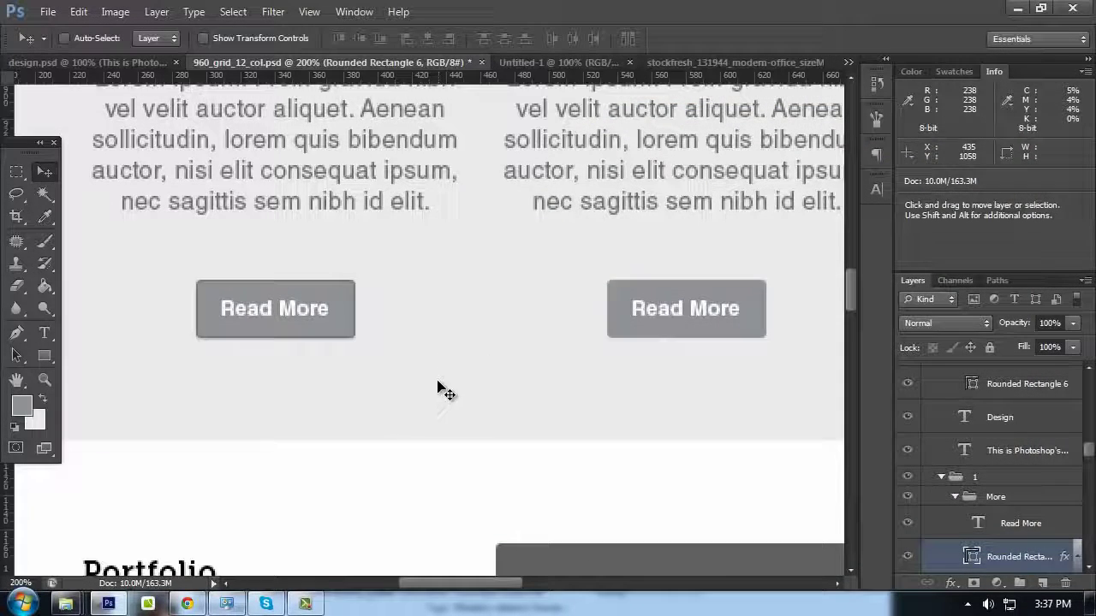
Examine the effects on the Read More button in design.psd up close and return to 960_grid_12_col.psd
left_click(310, 606)
left_click(1012, 528)
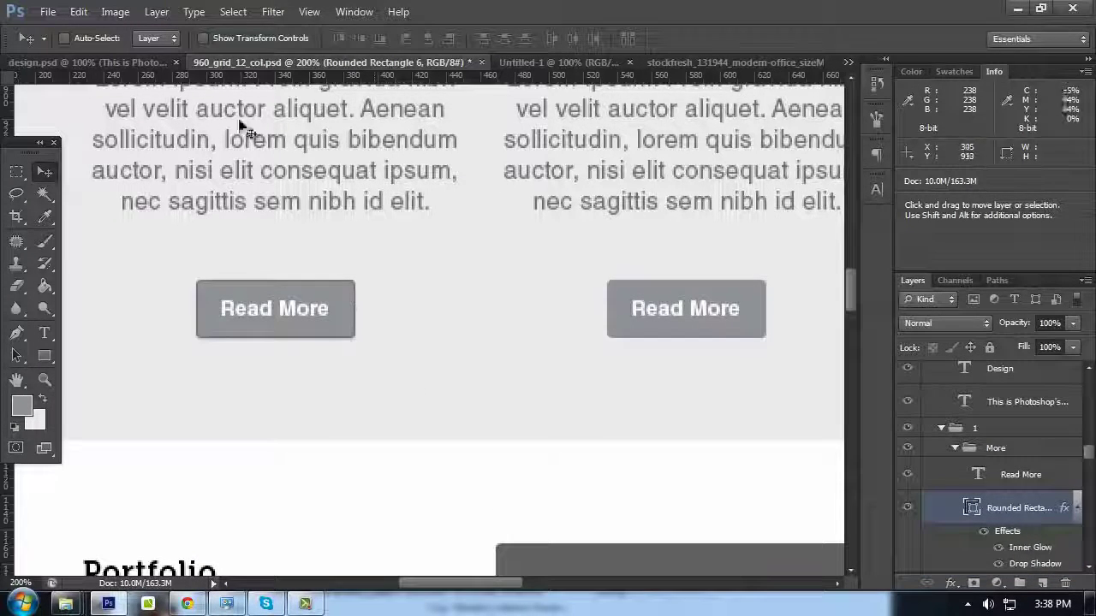
left_click(86, 62)
scroll(428, 265, "down", 2)
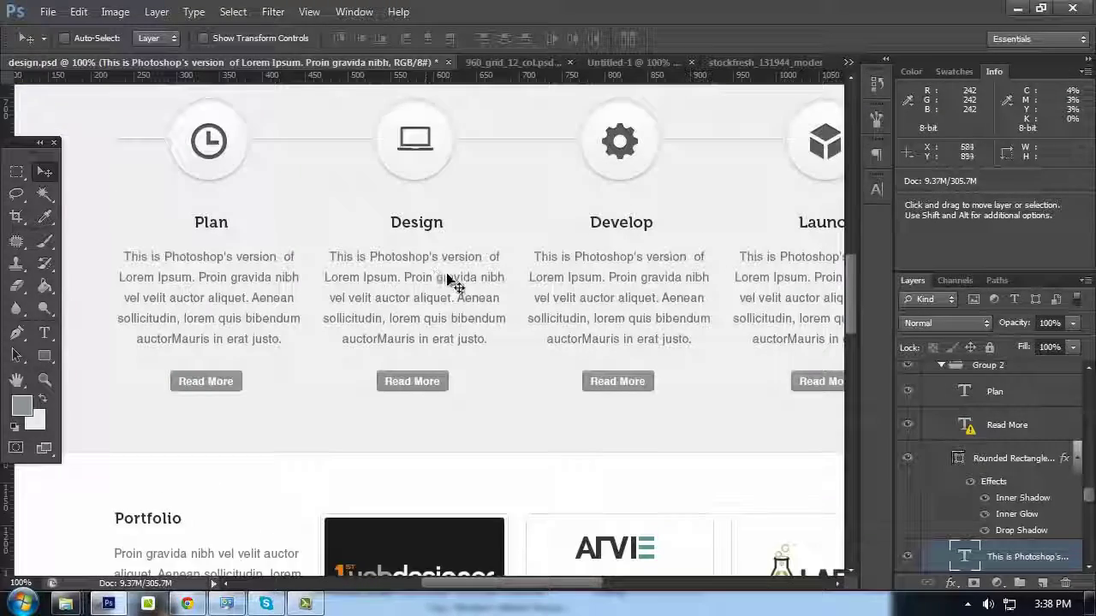
scroll(454, 287, "down", 1)
key("ctrl+plus")
key("ctrl+plus")
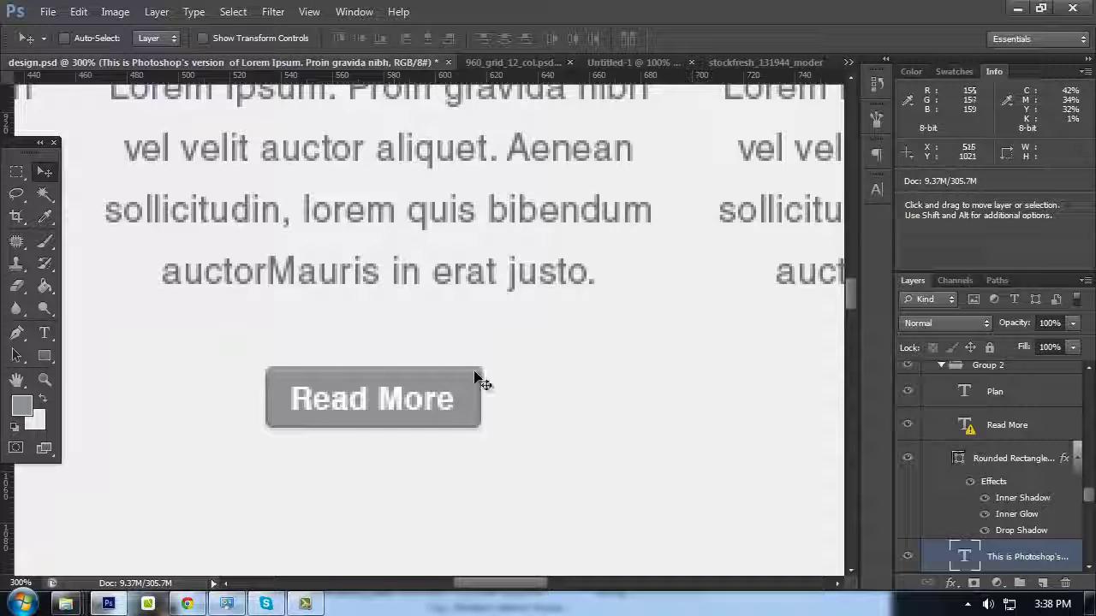
left_click(520, 61)
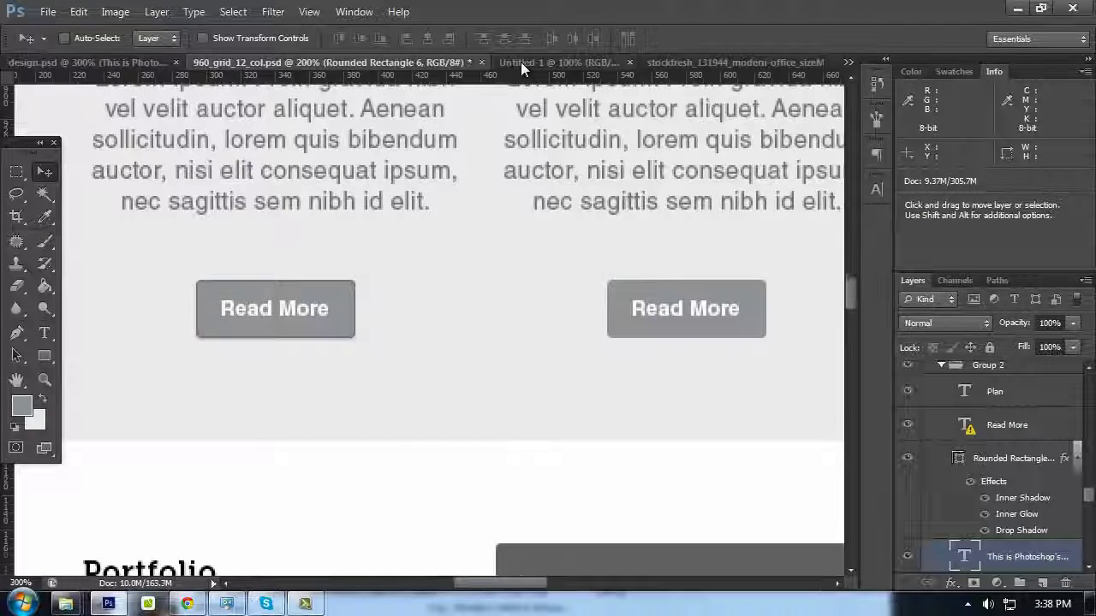
Add an Inner Shadow with 2 px distance and 0 px size to the Read More button shape under Plan
right_click(992, 390)
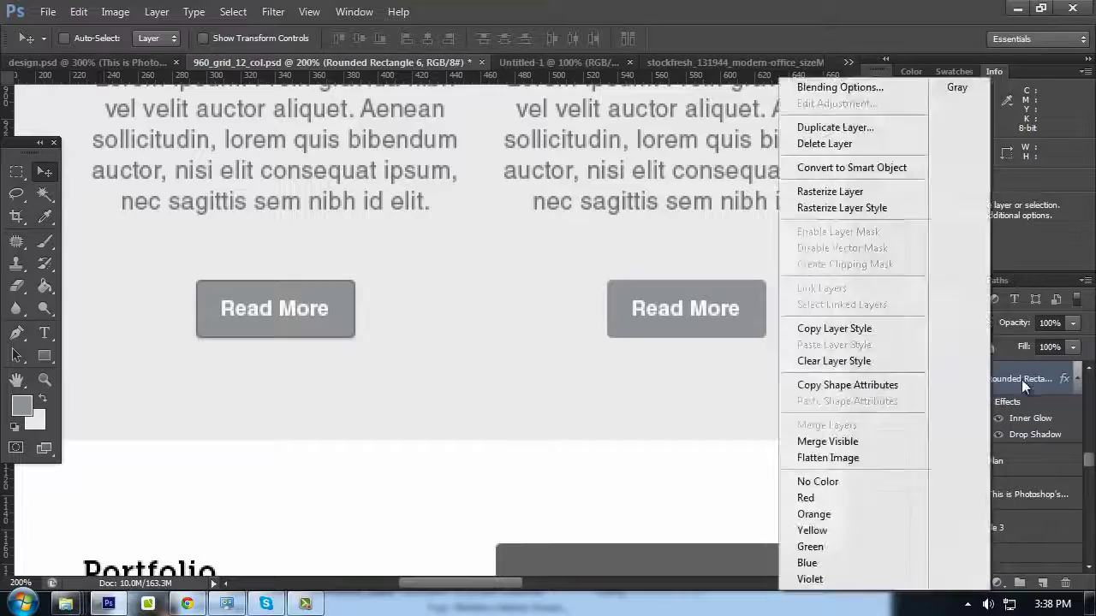
left_click(991, 390)
right_click(992, 390)
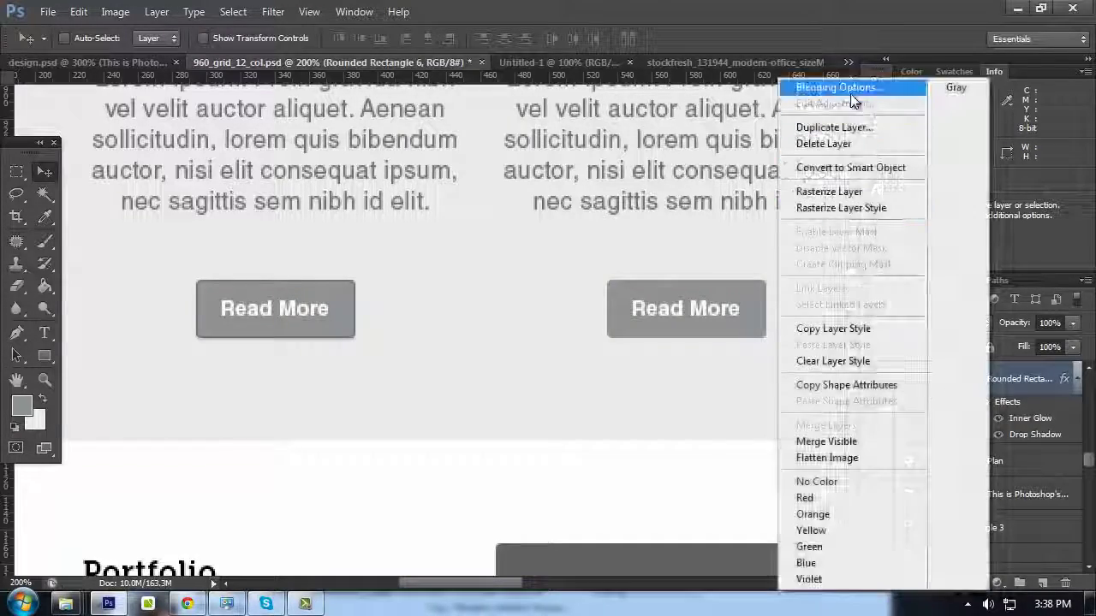
left_click(831, 86)
left_click(535, 302)
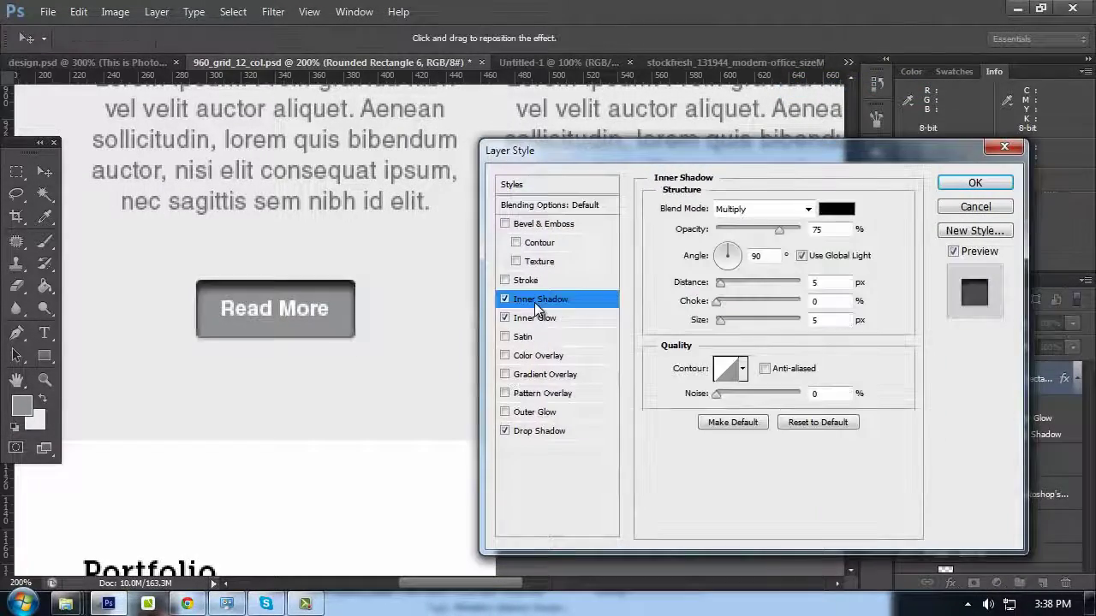
type("2")
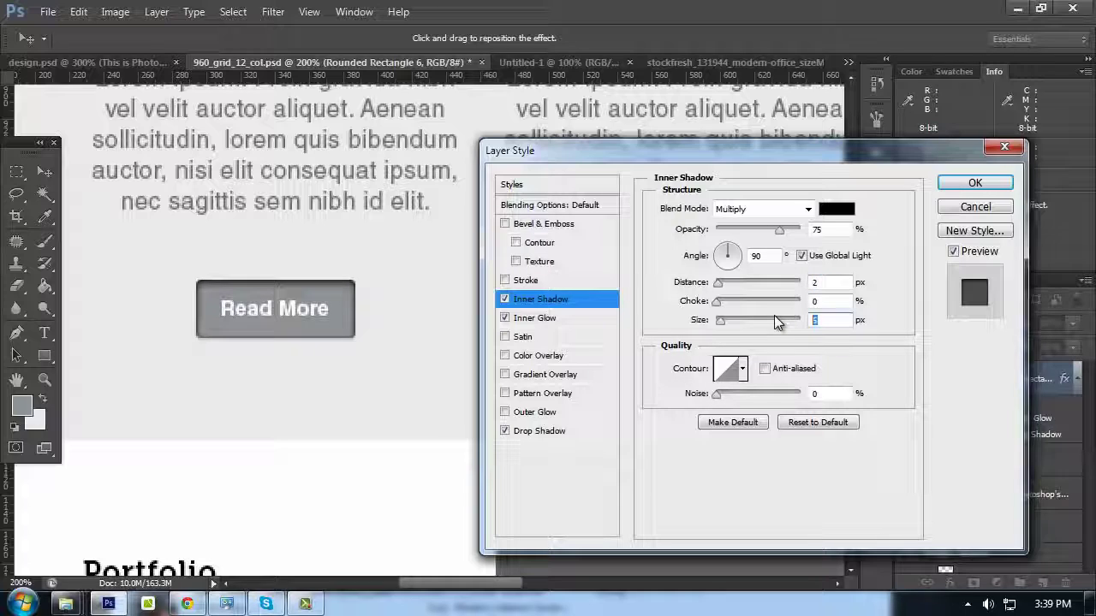
type("0")
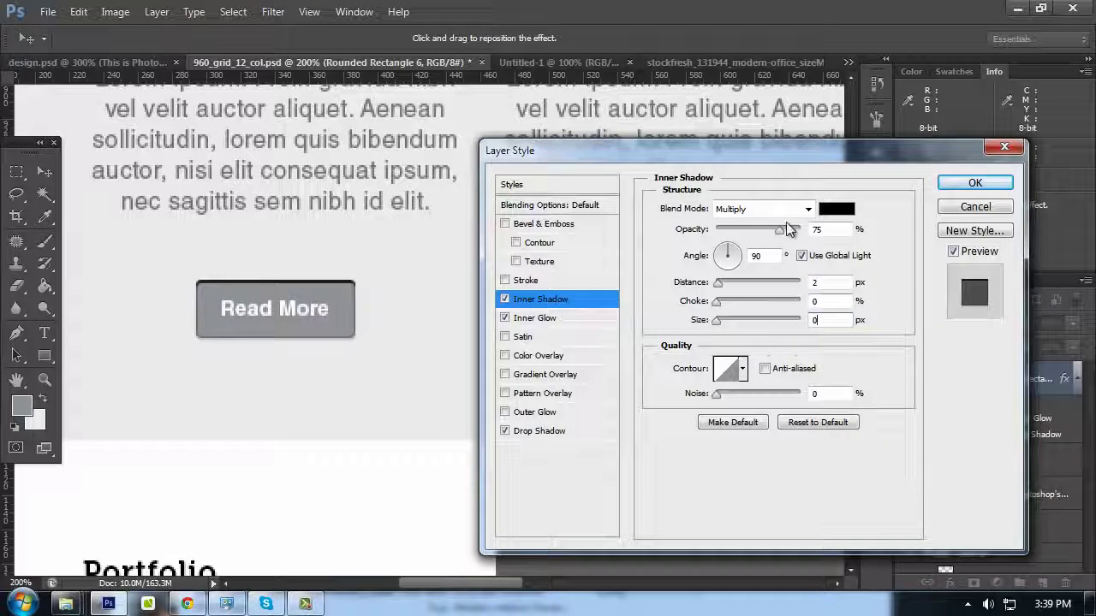
Set the colour of the button's Inner Shadow to white
left_click(835, 210)
left_click(431, 179)
left_click(963, 267)
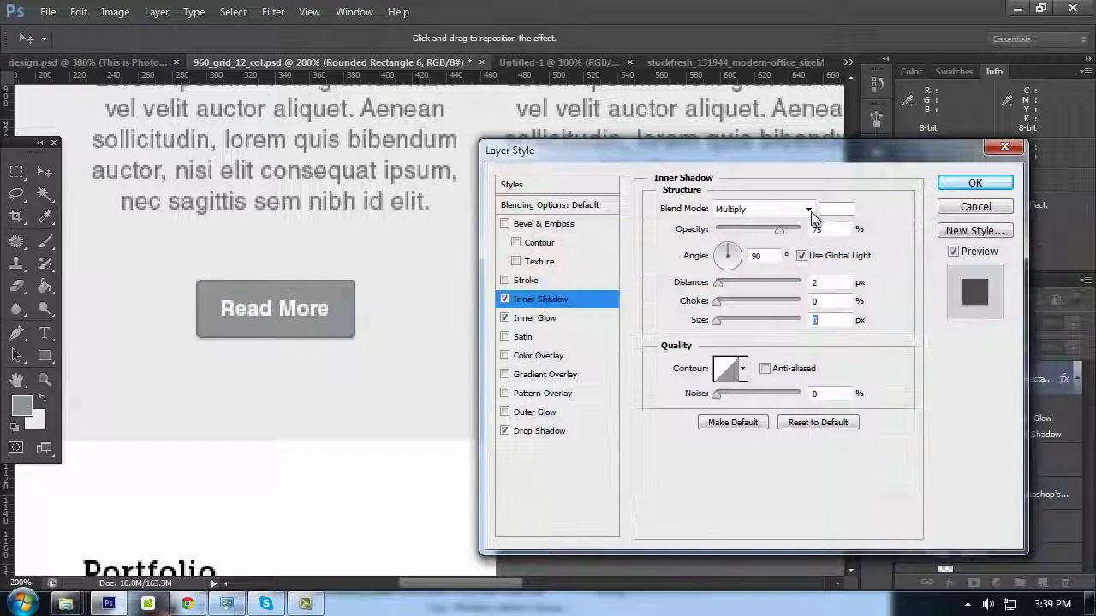
Try the Overlay and Screen blend modes on the button's Inner Shadow
left_click(774, 210)
left_click(758, 209)
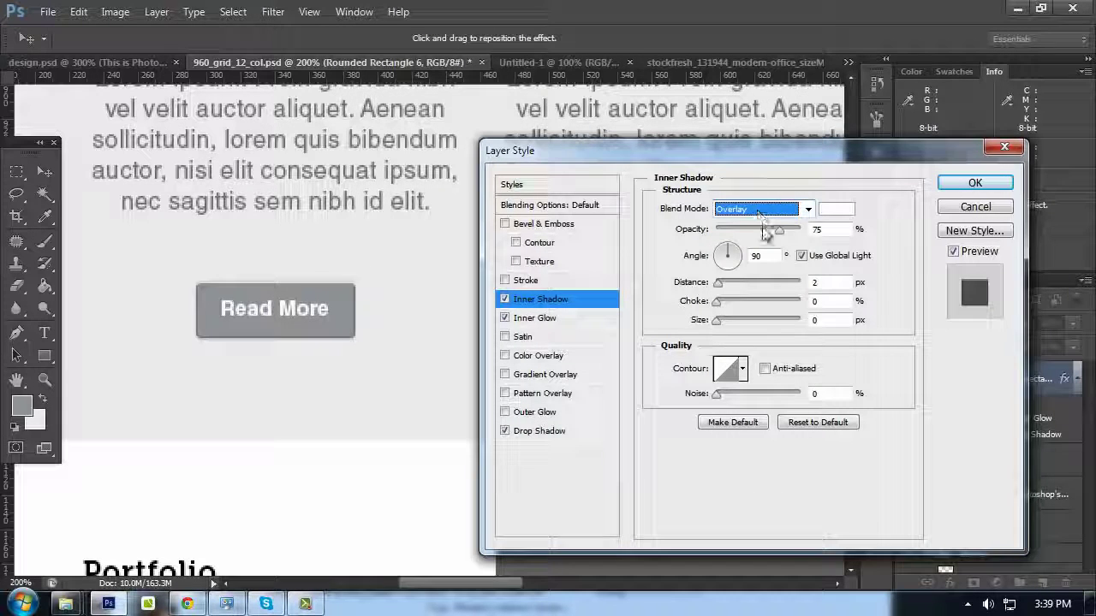
left_click(769, 209)
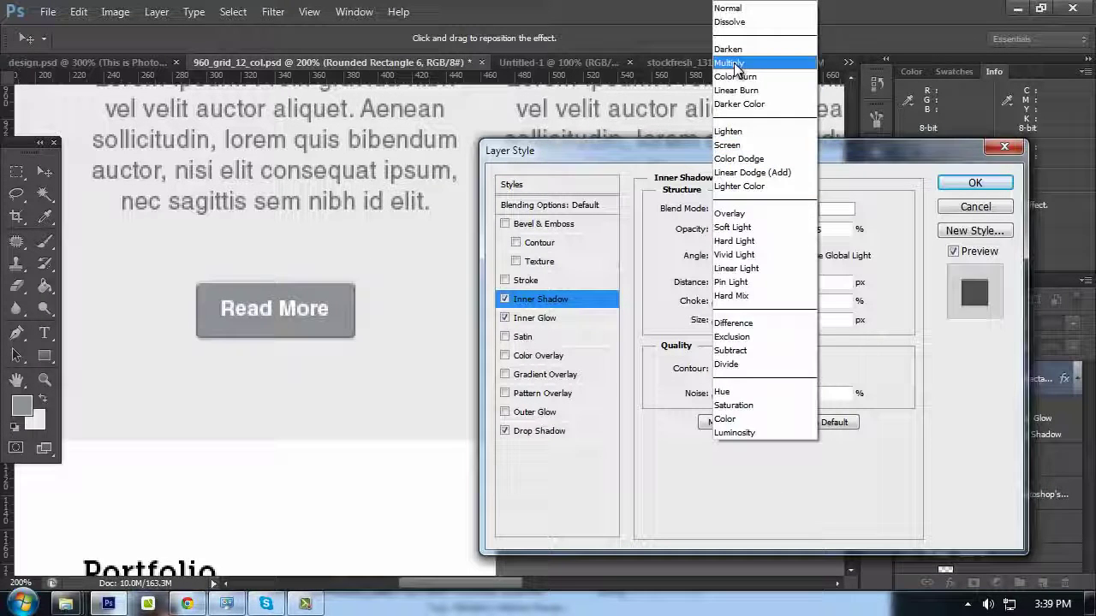
left_click(750, 145)
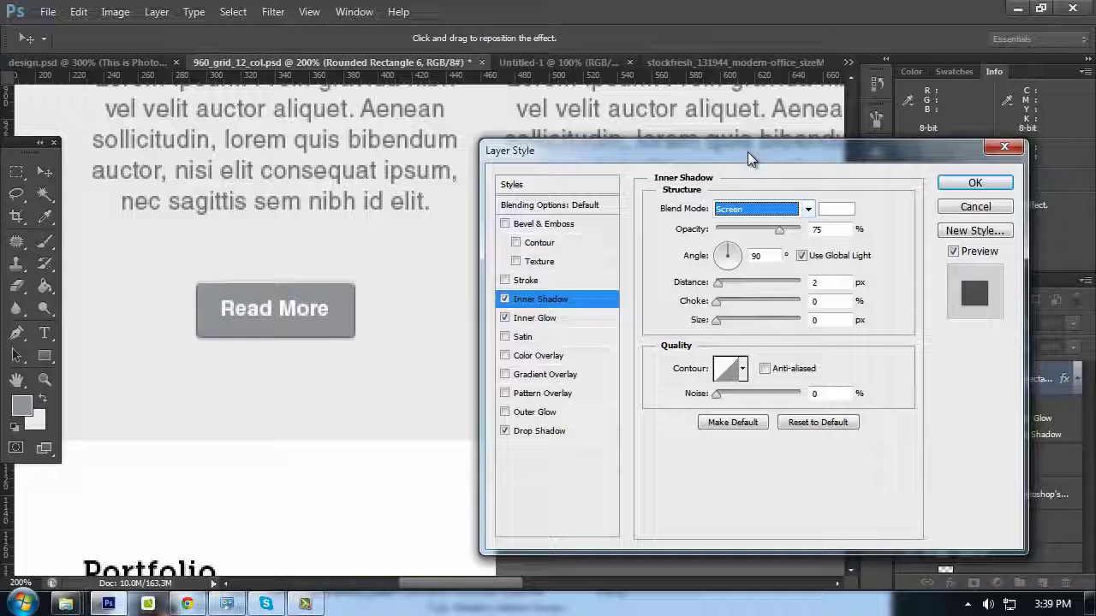
Set the Inner Shadow's blend mode to Normal and its opacity to 15%, and apply the layer style
left_click(750, 212)
left_click(749, 5)
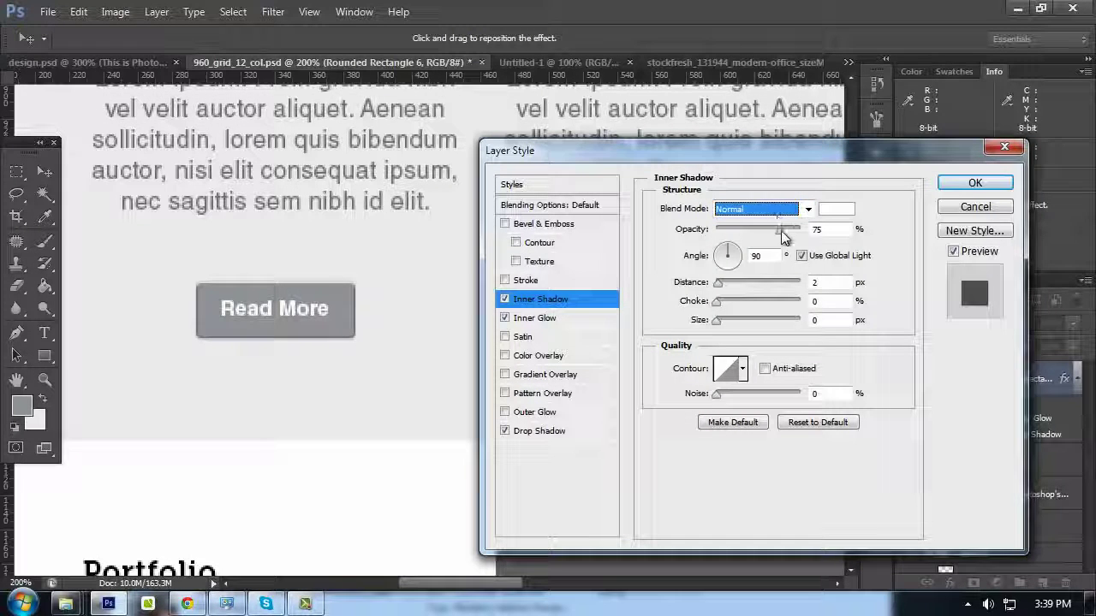
left_click_drag(781, 233, 733, 231)
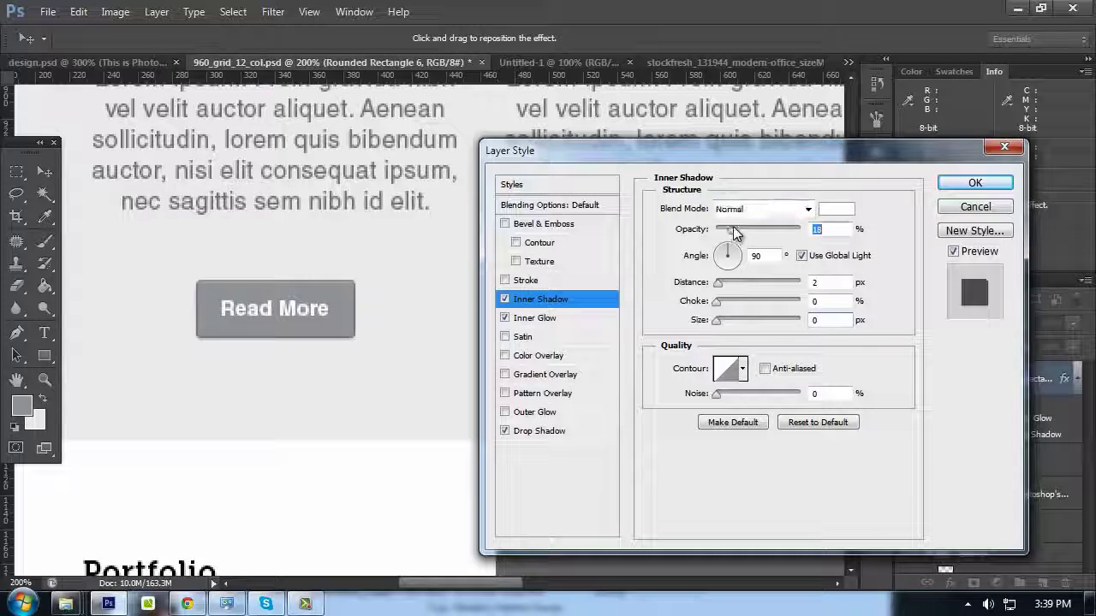
type("20")
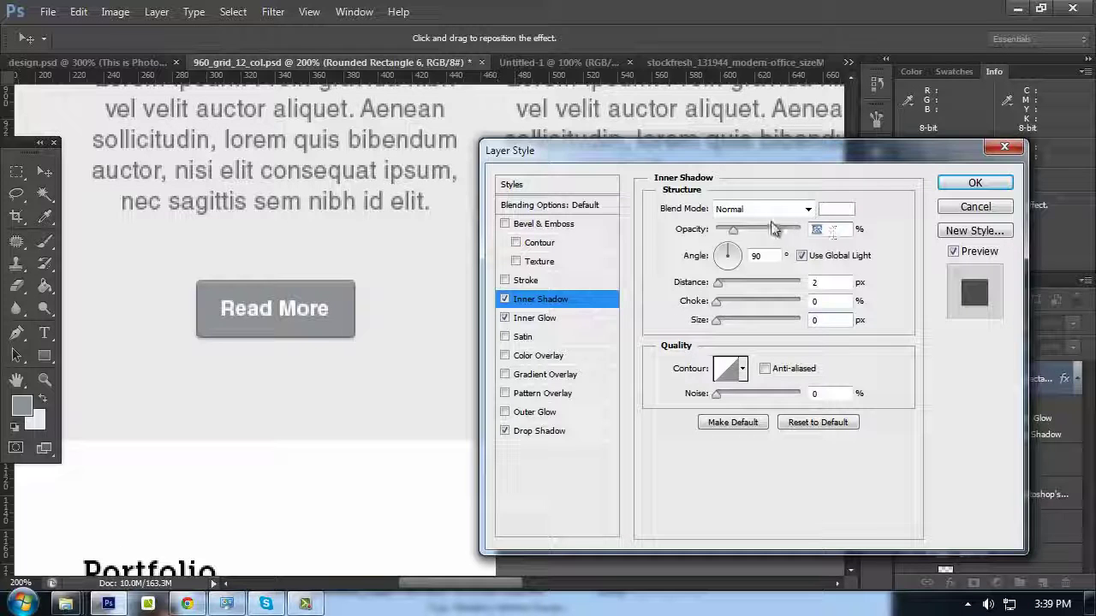
type("15")
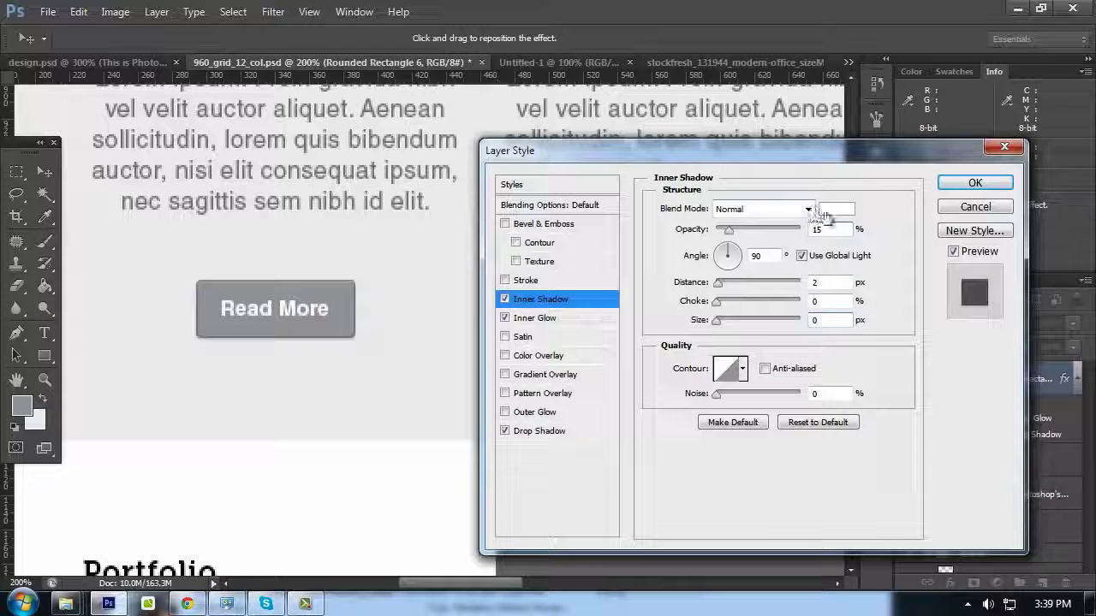
left_click(973, 183)
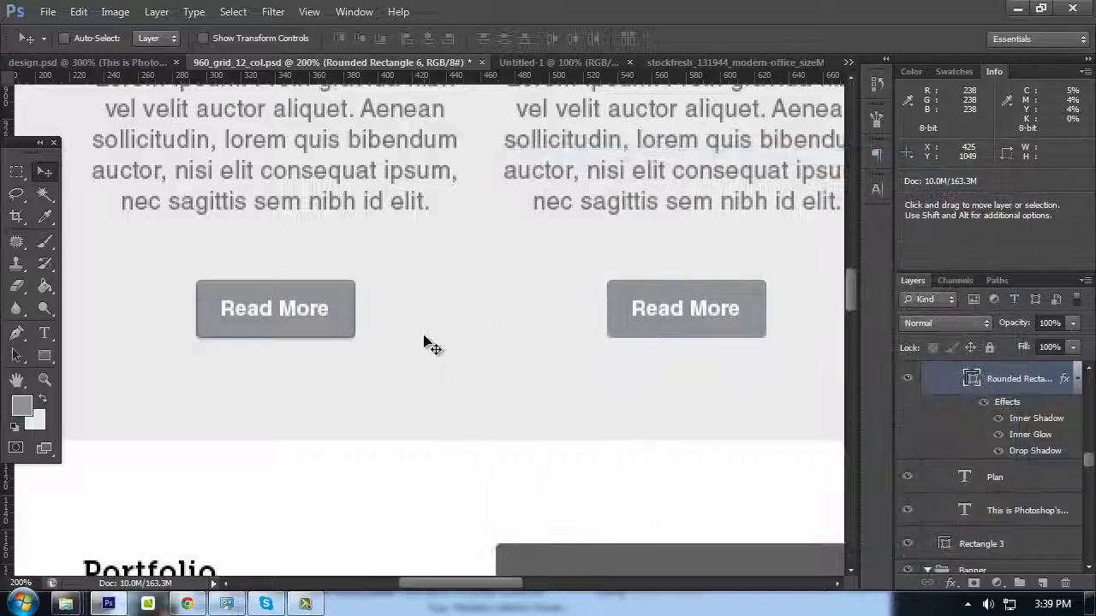
Copy the layer effects of the Read More button under Plan to the button shapes under Design, Develop and Launch
scroll(428, 345, "down", 2)
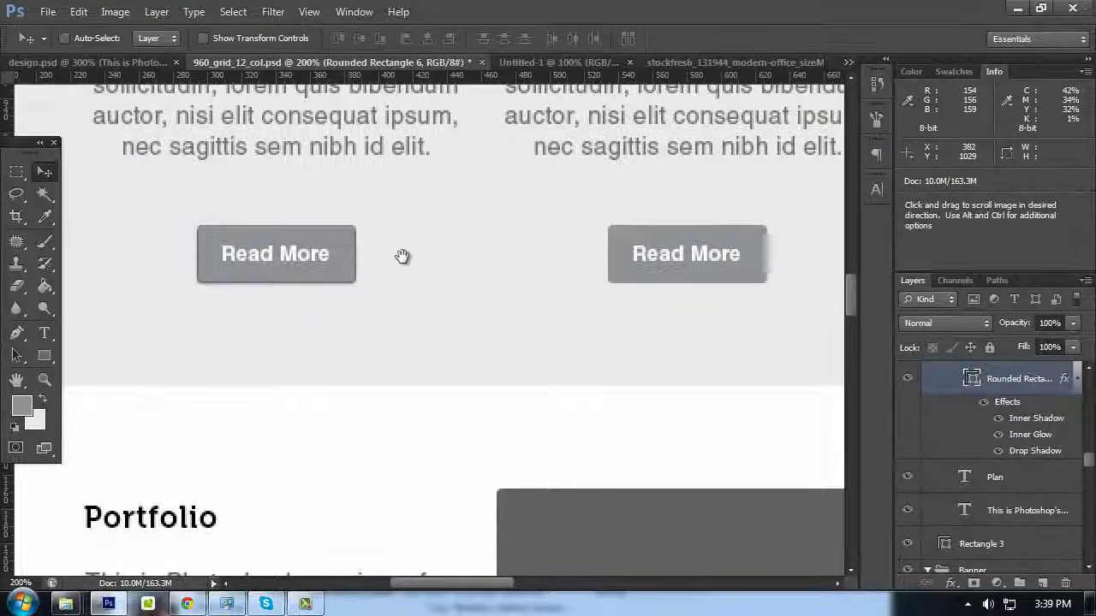
scroll(401, 254, "left", 2)
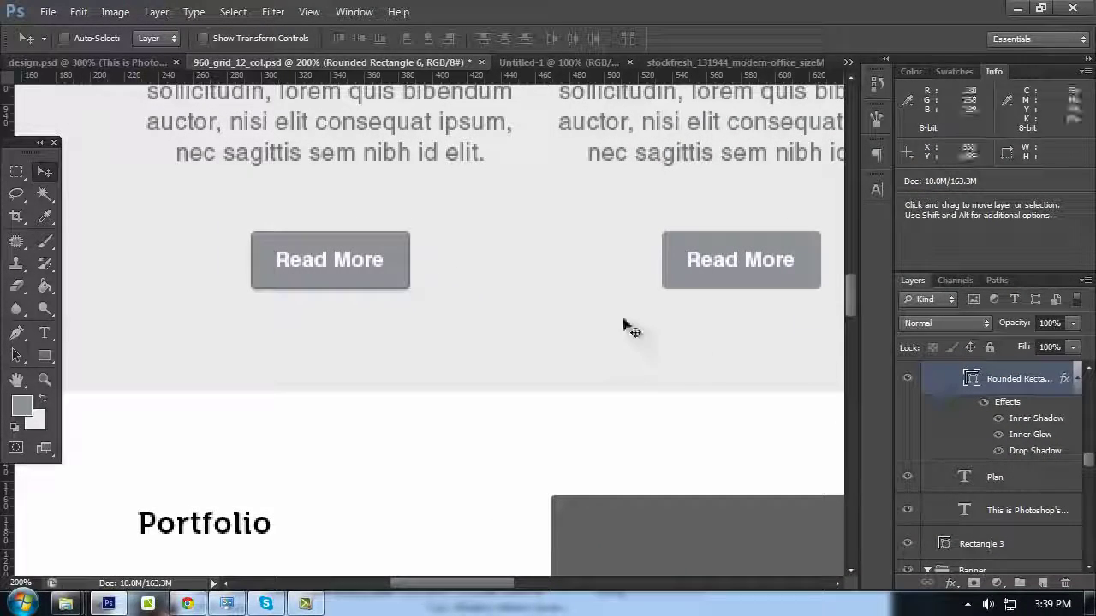
scroll(1028, 411, "up", 3)
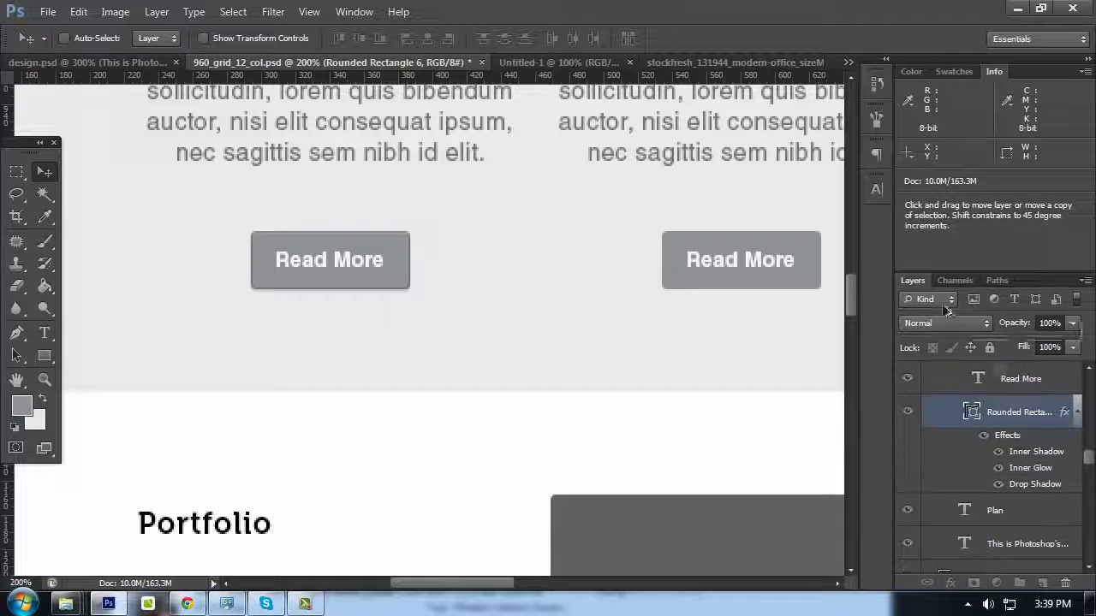
left_click_drag(807, 245, 573, 184)
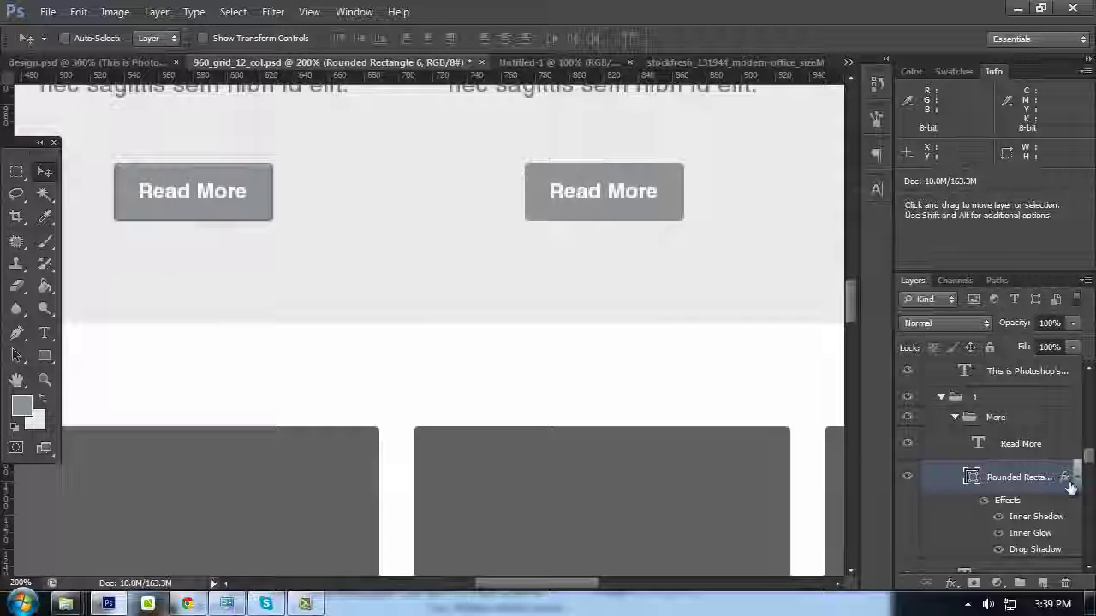
left_click_drag(1062, 479, 685, 172)
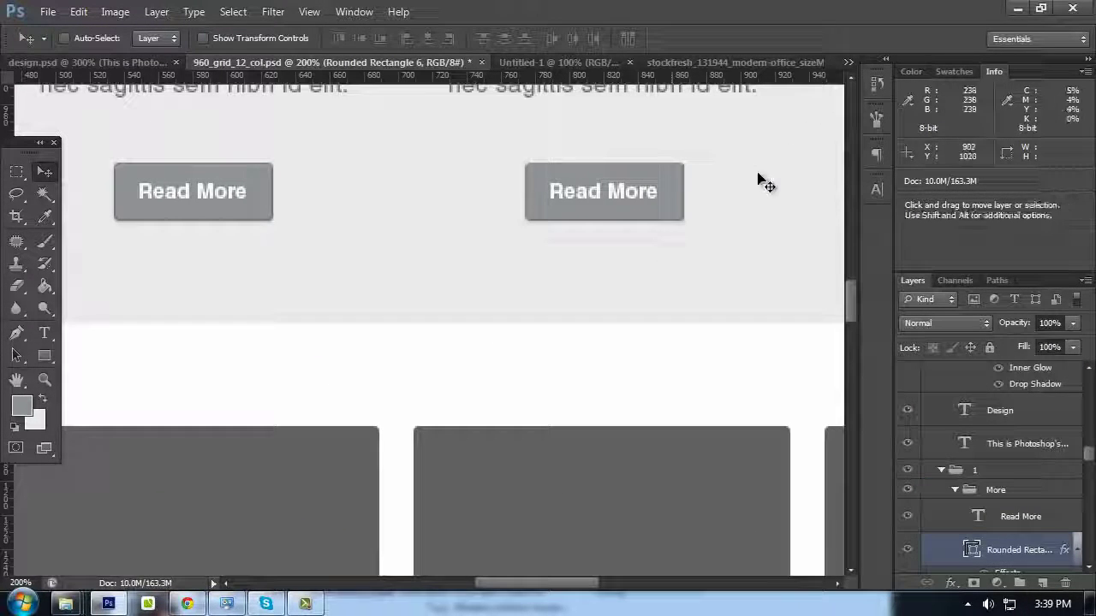
left_click_drag(766, 175, 473, 215)
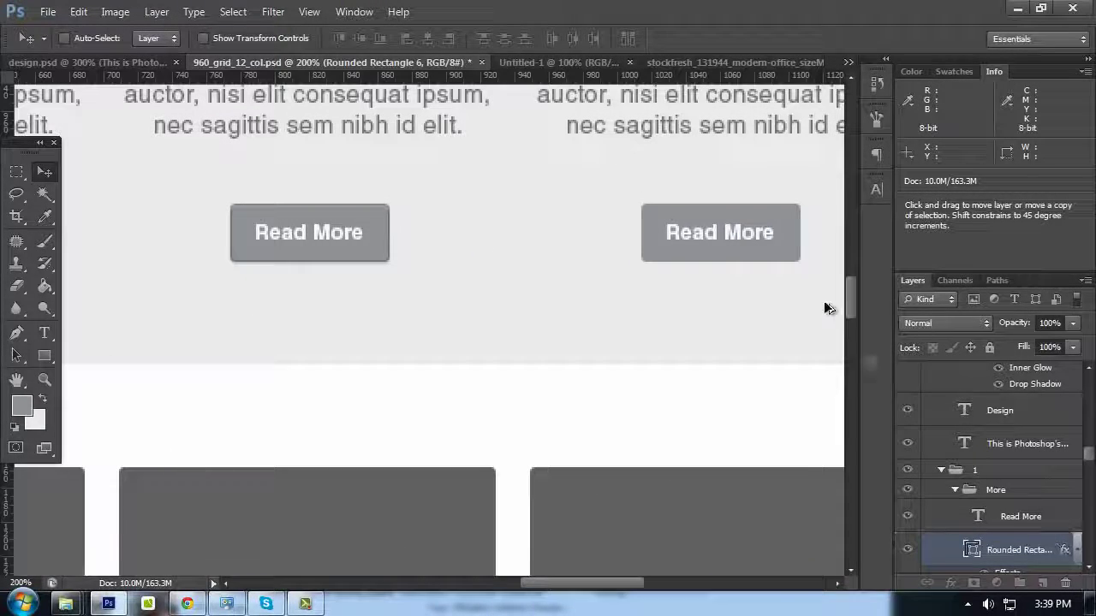
Review the four styled Read More buttons and the overall page layout, including the header, with the panels hidden
key("Tab")
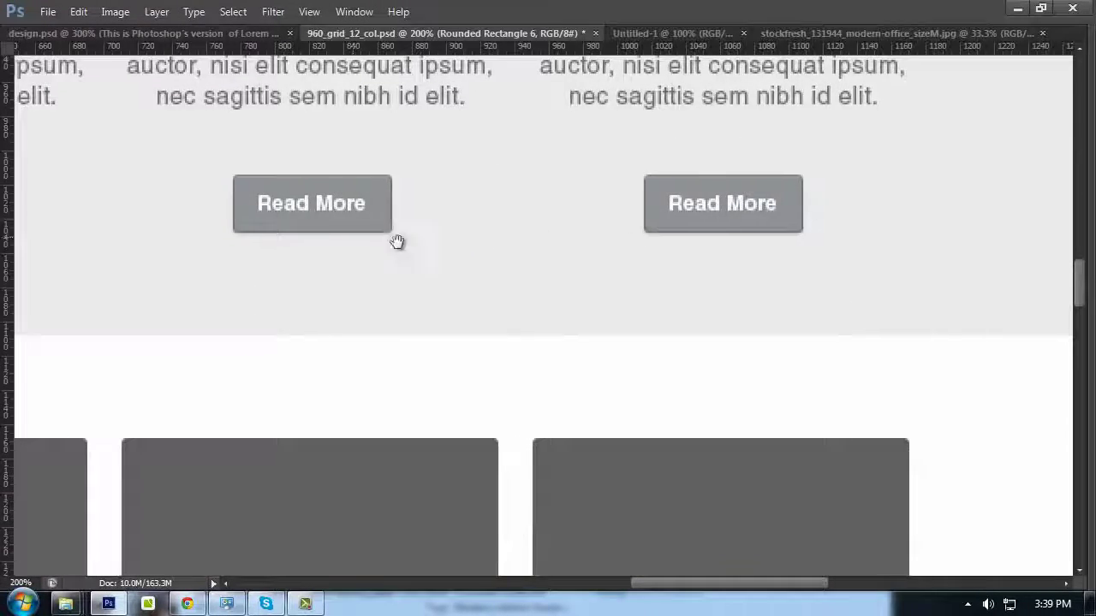
left_click_drag(397, 242, 548, 255)
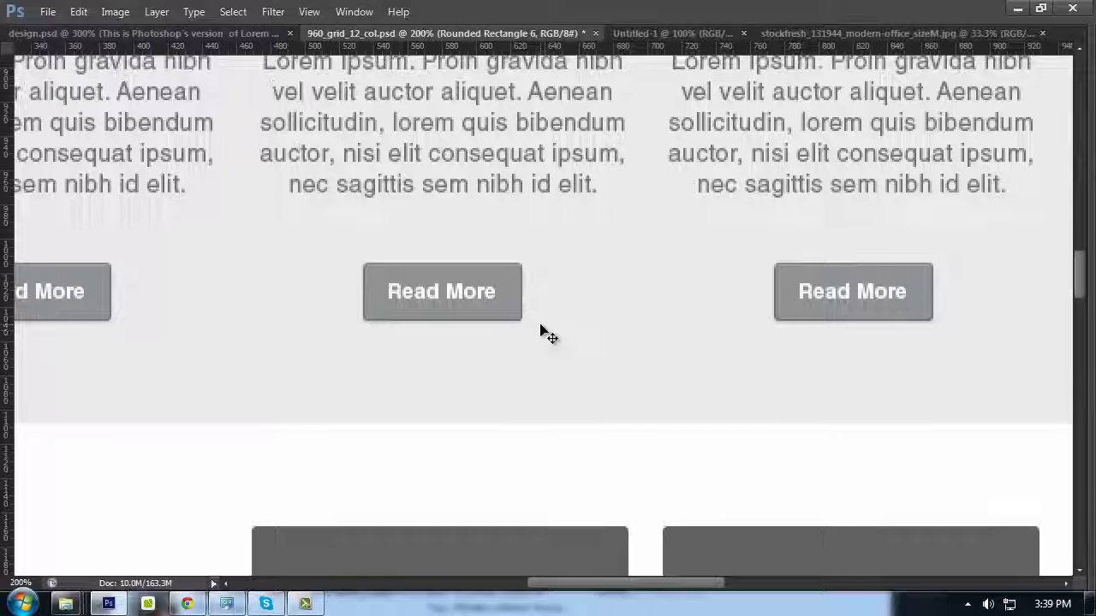
key("ctrl+minus")
scroll(587, 351, "up", 5)
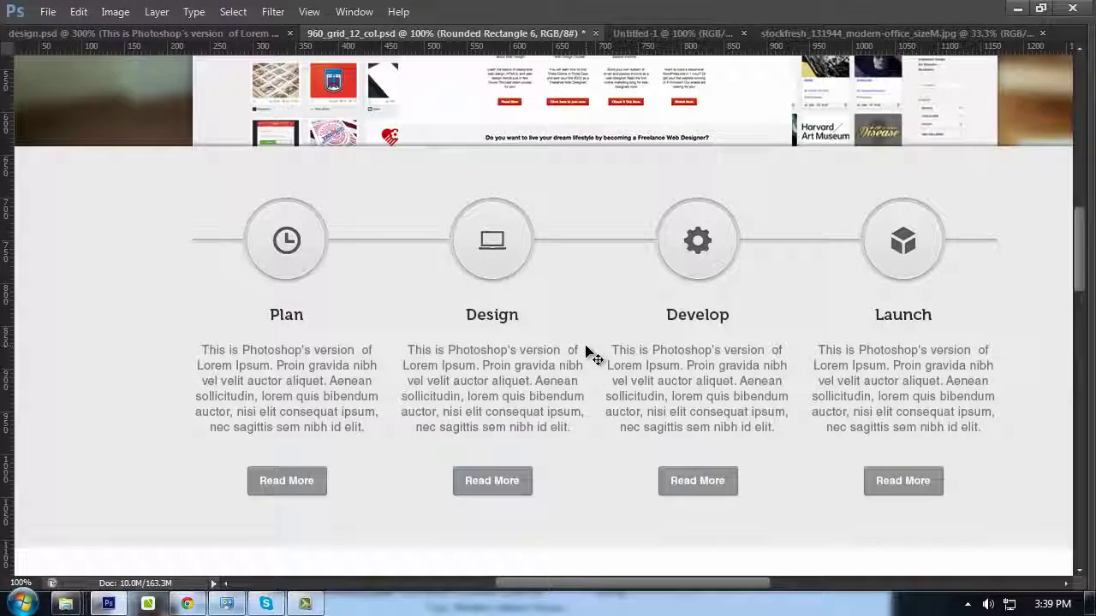
scroll(587, 351, "down", 1)
scroll(587, 351, "up", 2)
key("Tab")
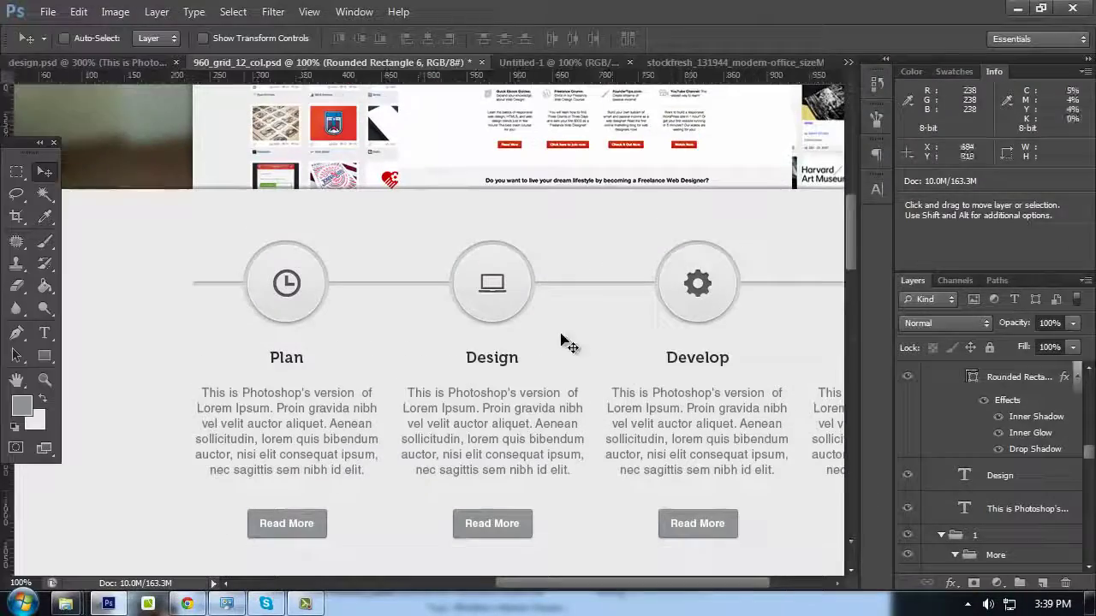
scroll(460, 213, "down", 3)
key("Tab")
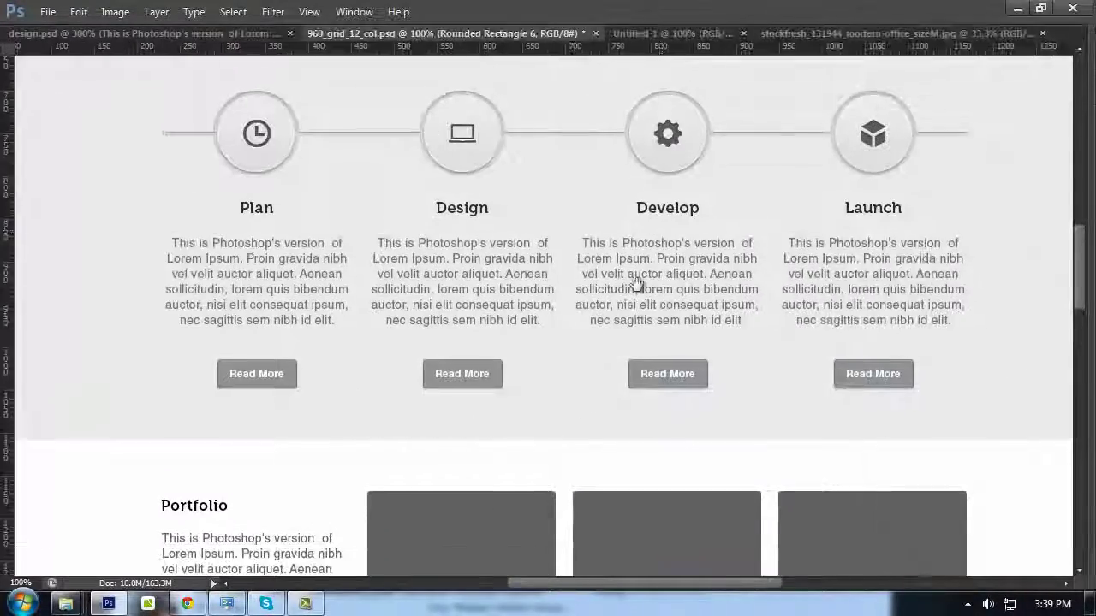
scroll(637, 283, "up", 15)
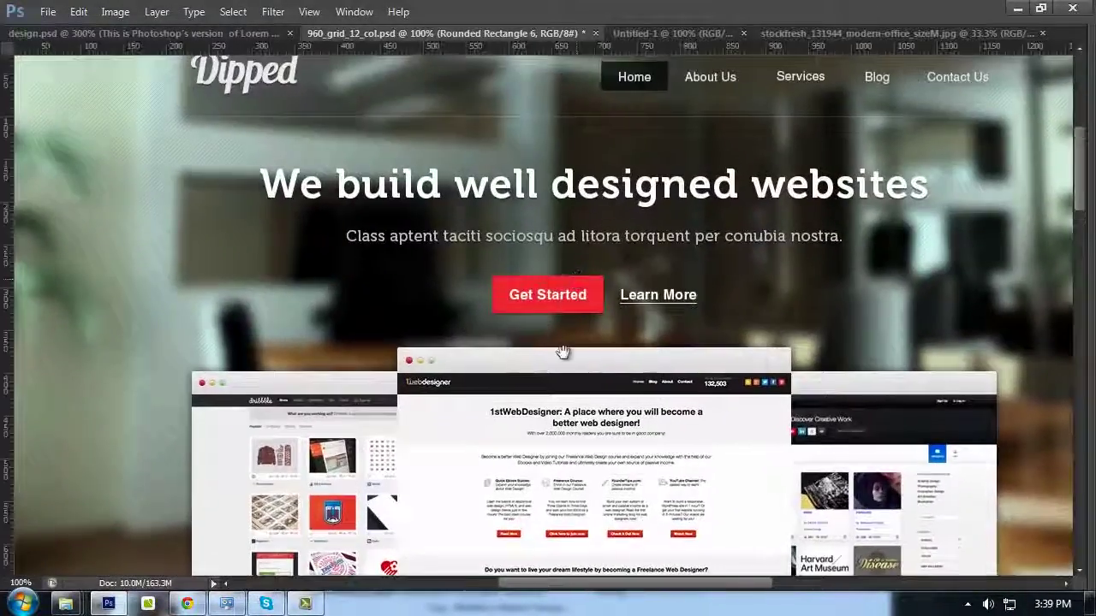
scroll(569, 355, "up", 2)
key("ctrl+minus")
scroll(565, 342, "down", 3)
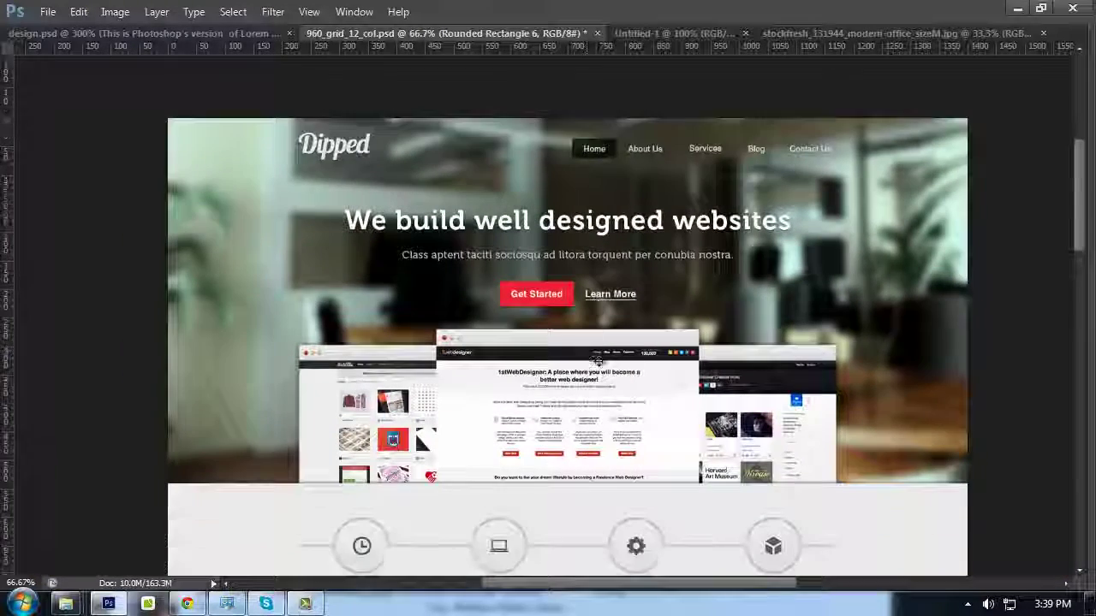
Examine the banner at 100% zoom, from the logo and navigation through the headline and buttons to the browser mockups
scroll(557, 327, "up", 1)
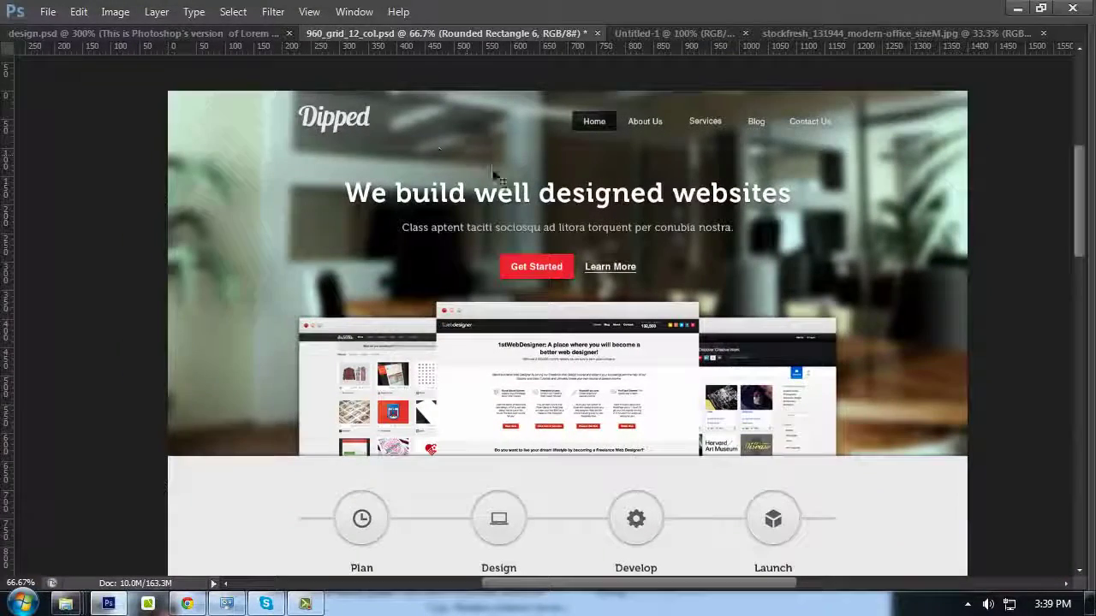
scroll(411, 180, "down", 1)
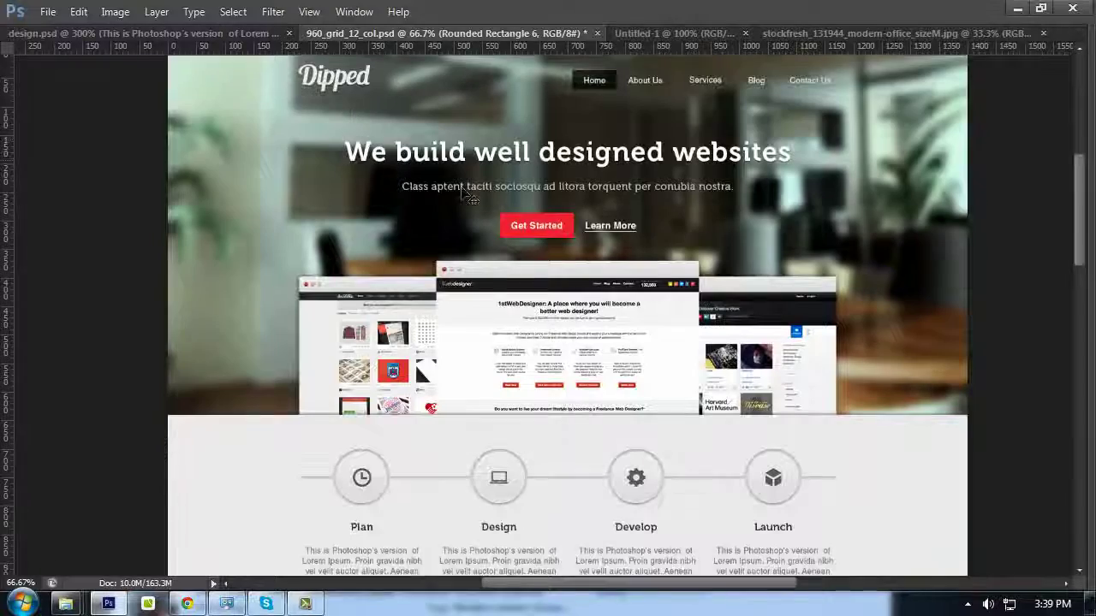
key("ctrl+plus")
scroll(513, 197, "up", 4)
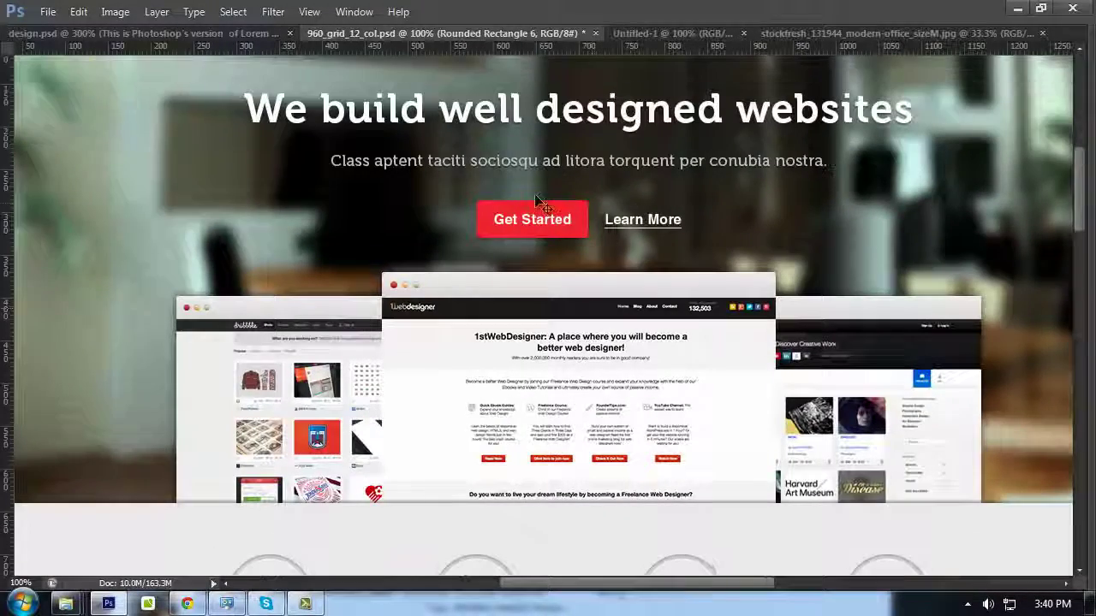
scroll(505, 192, "up", 2)
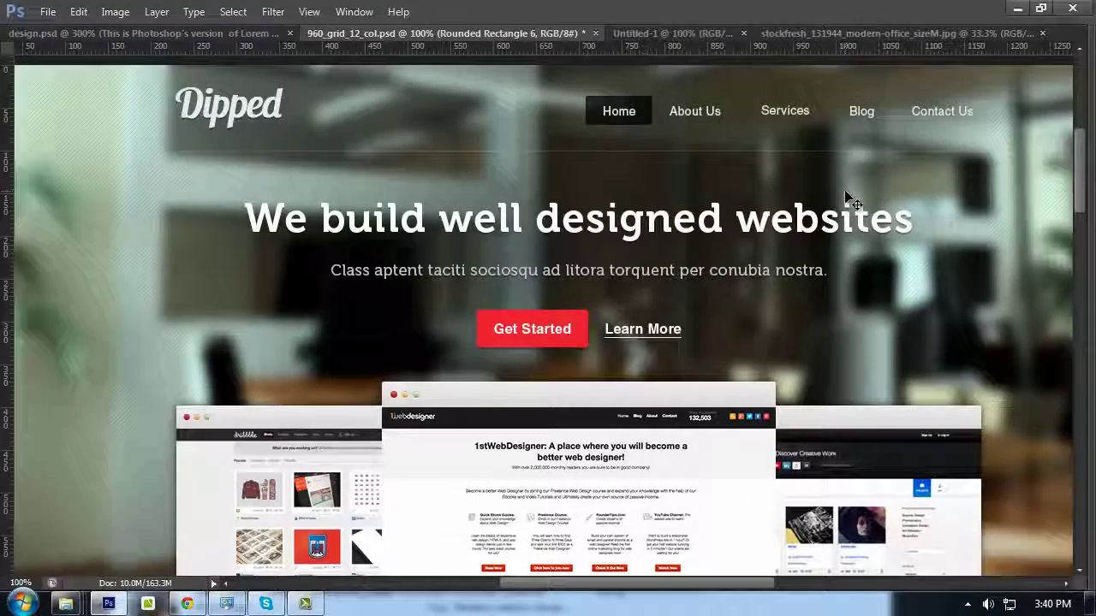
scroll(501, 180, "down", 3)
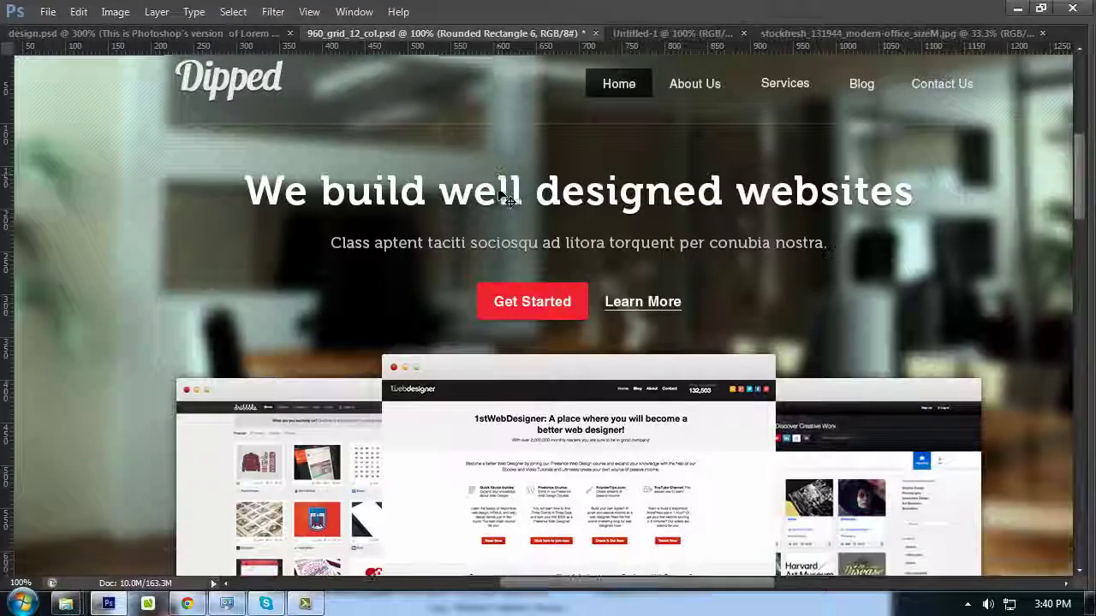
scroll(509, 185, "down", 3)
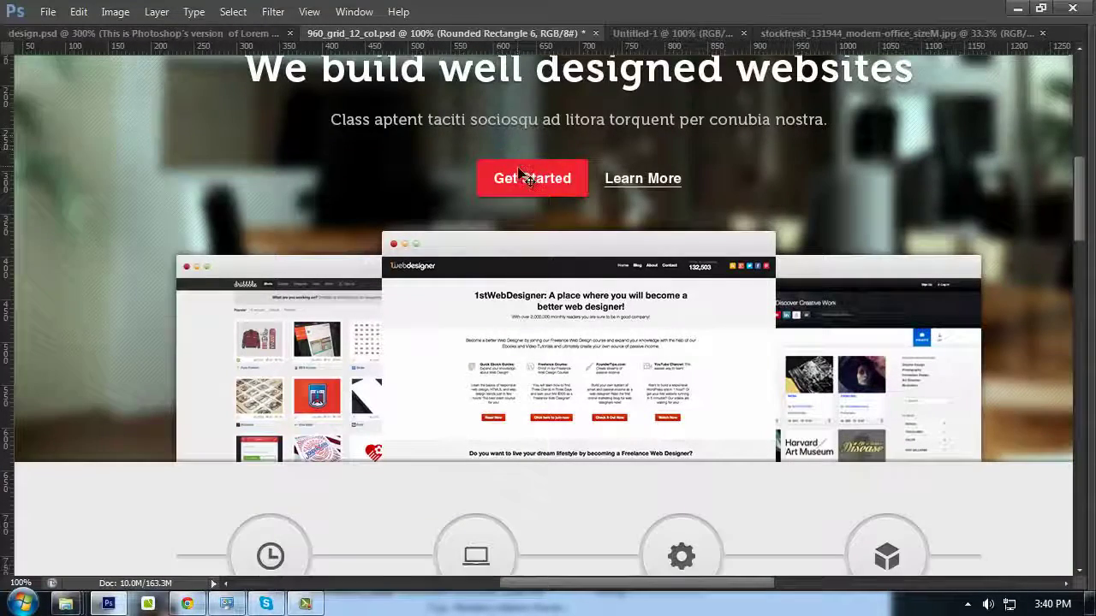
scroll(520, 174, "down", 1)
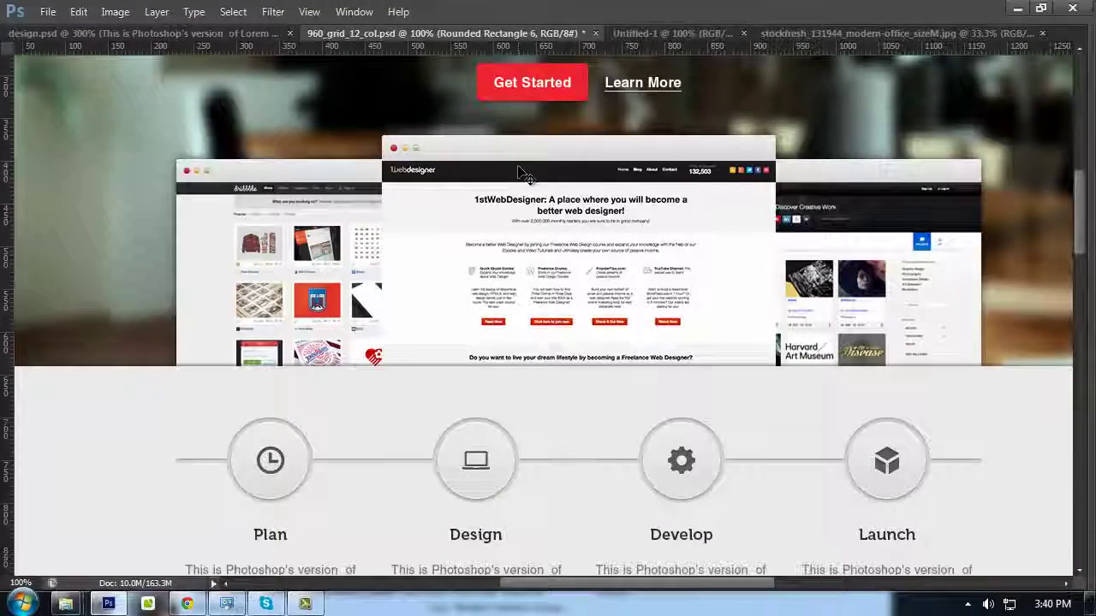
Add a Drop Shadow effect to the title bar of the Dribbble browser mockup in the banner
left_click_drag(389, 253, 495, 390)
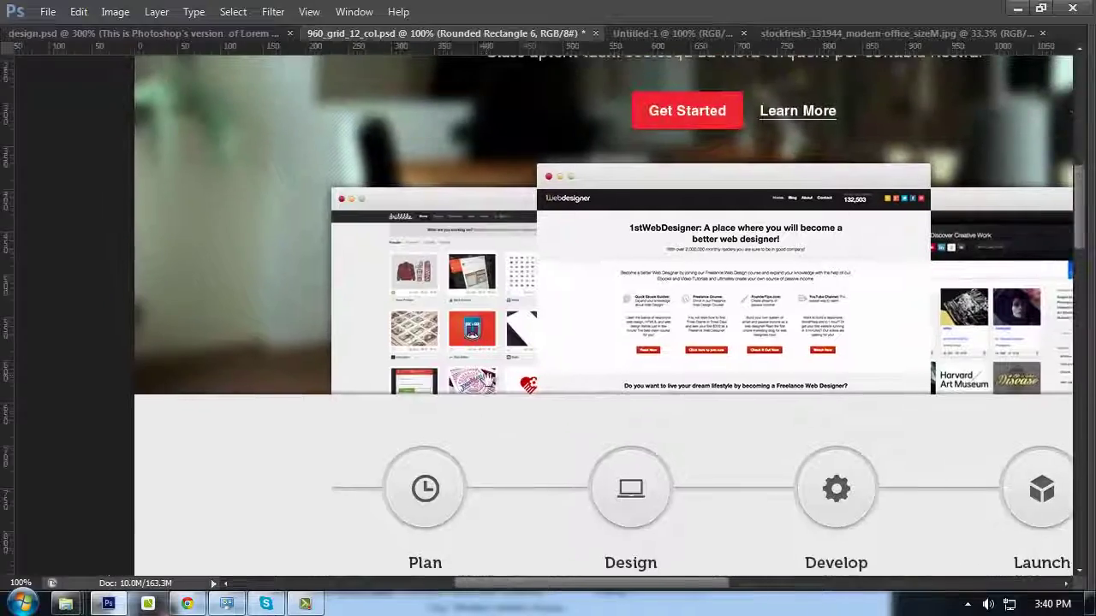
key("ctrl+r")
key("ctrl+plus")
key("Tab")
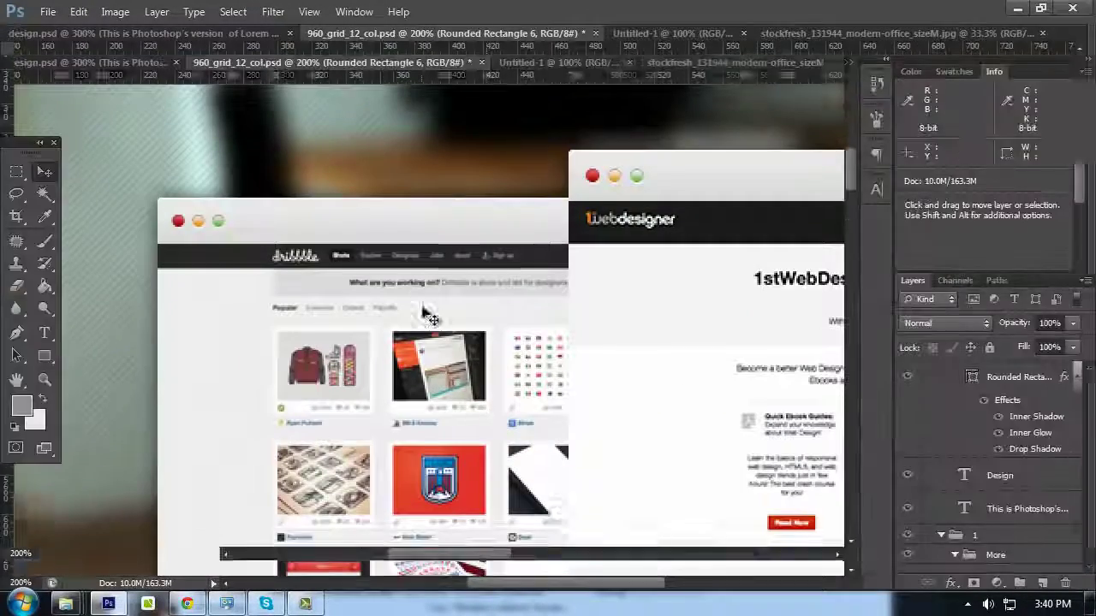
left_click(408, 221, "ctrl")
scroll(1006, 479, "down", 1)
right_click(1003, 466)
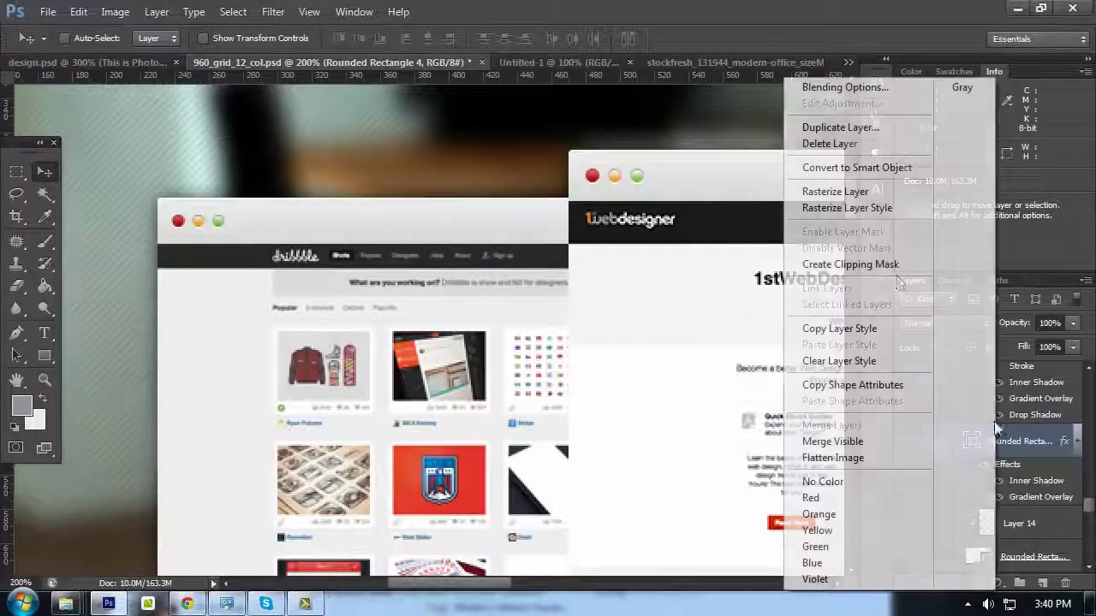
left_click(832, 88)
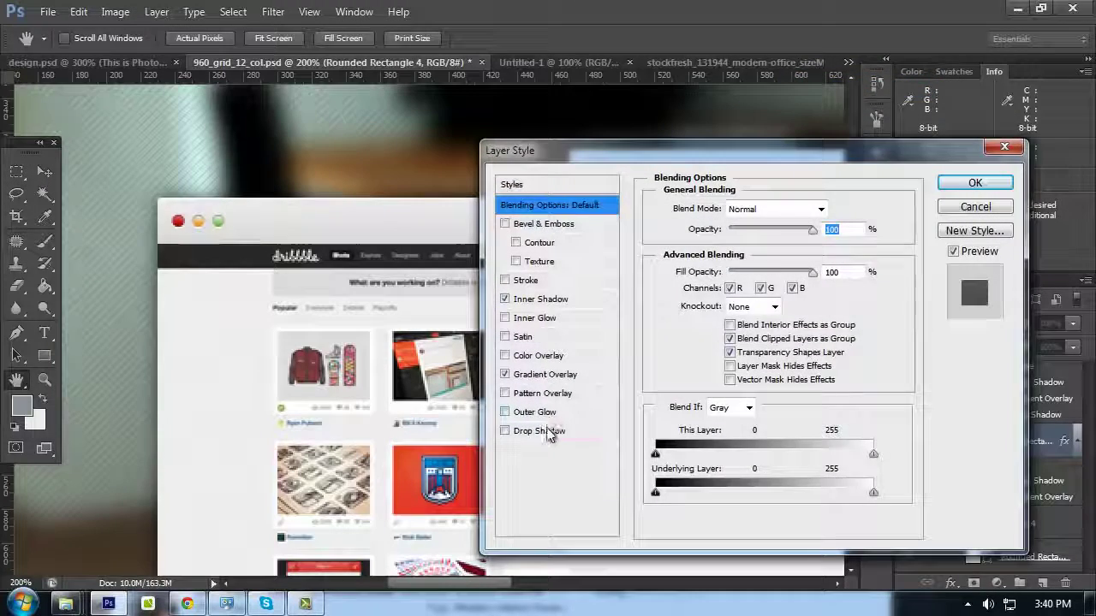
left_click(543, 432)
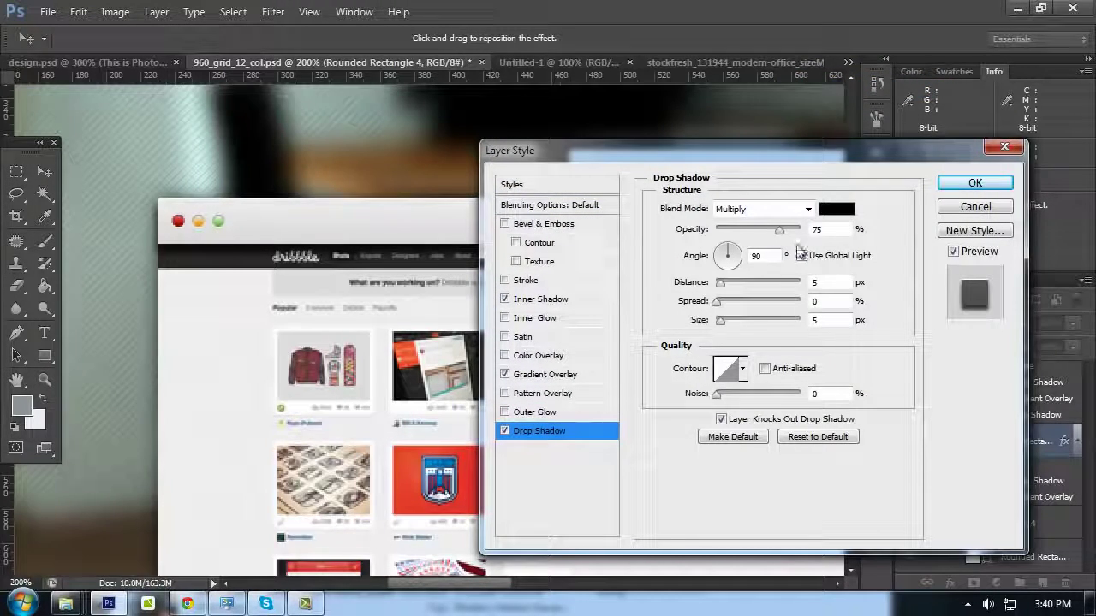
Set the title bar's Drop Shadow distance to 1 px and size to 0 px, lower its opacity, and apply the layer style
type("1")
left_click_drag(821, 319, 738, 307)
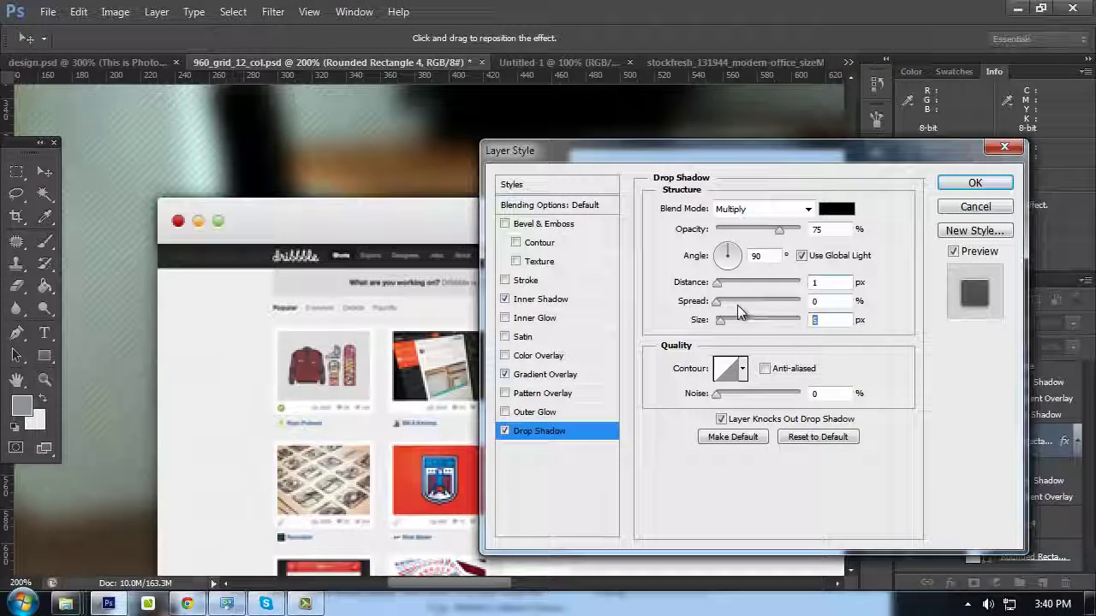
type("00")
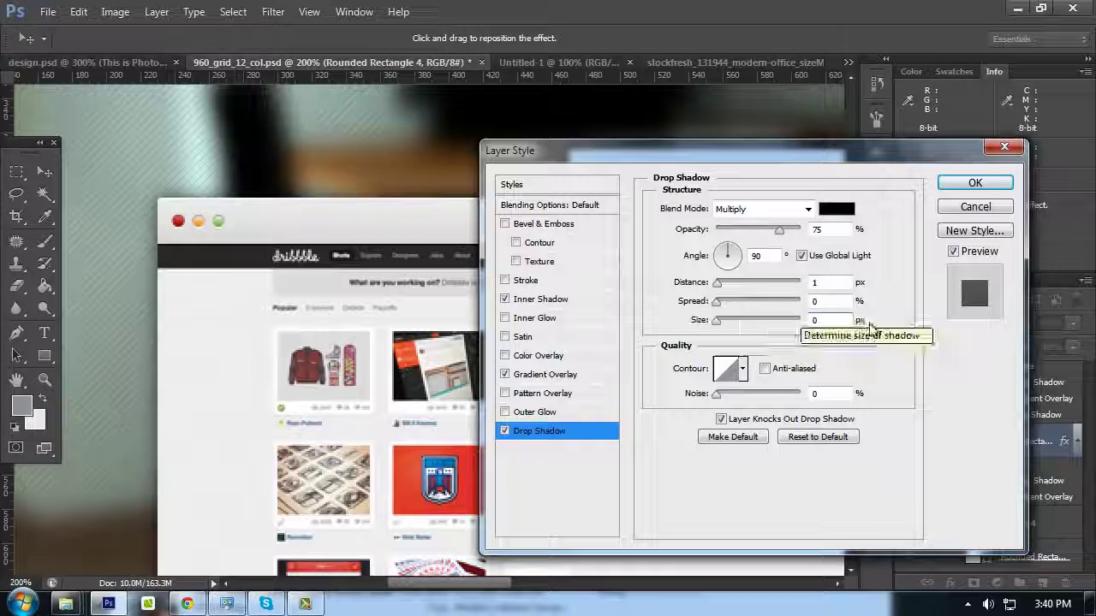
left_click_drag(827, 230, 761, 223)
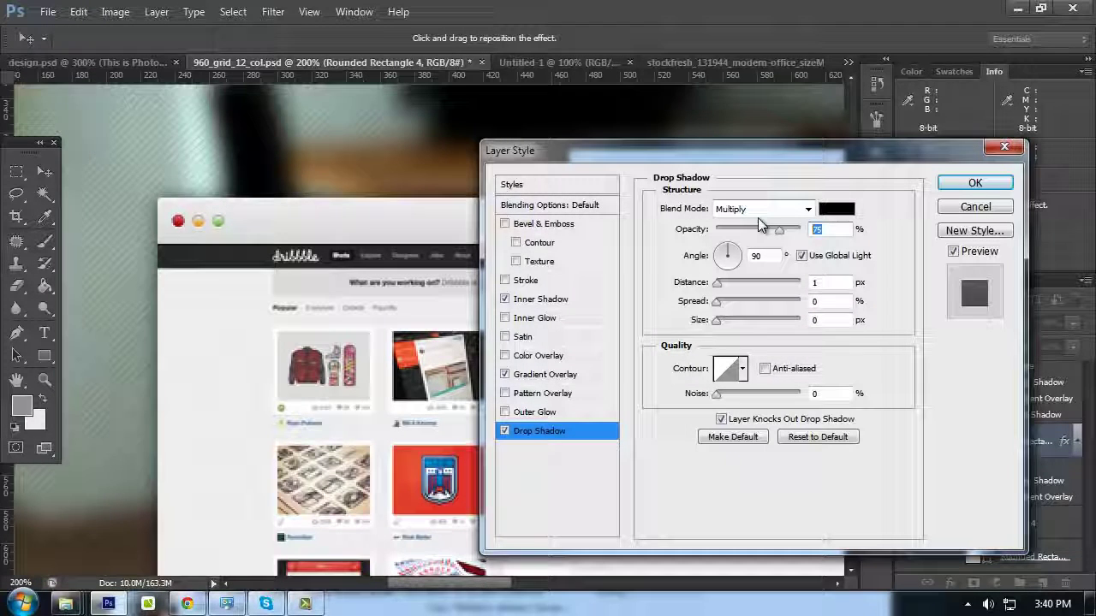
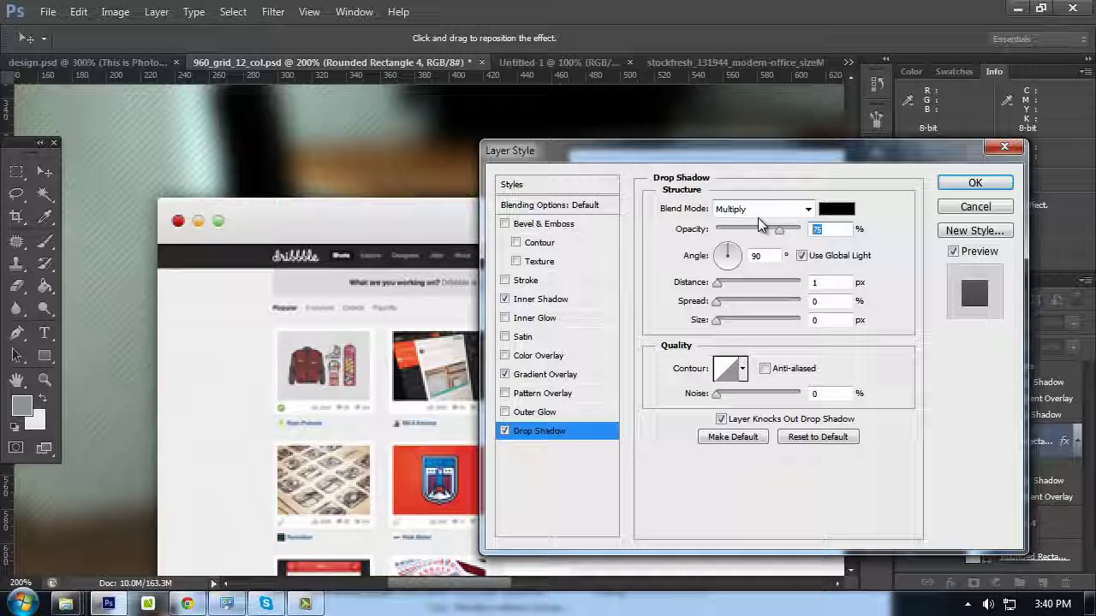
type("30")
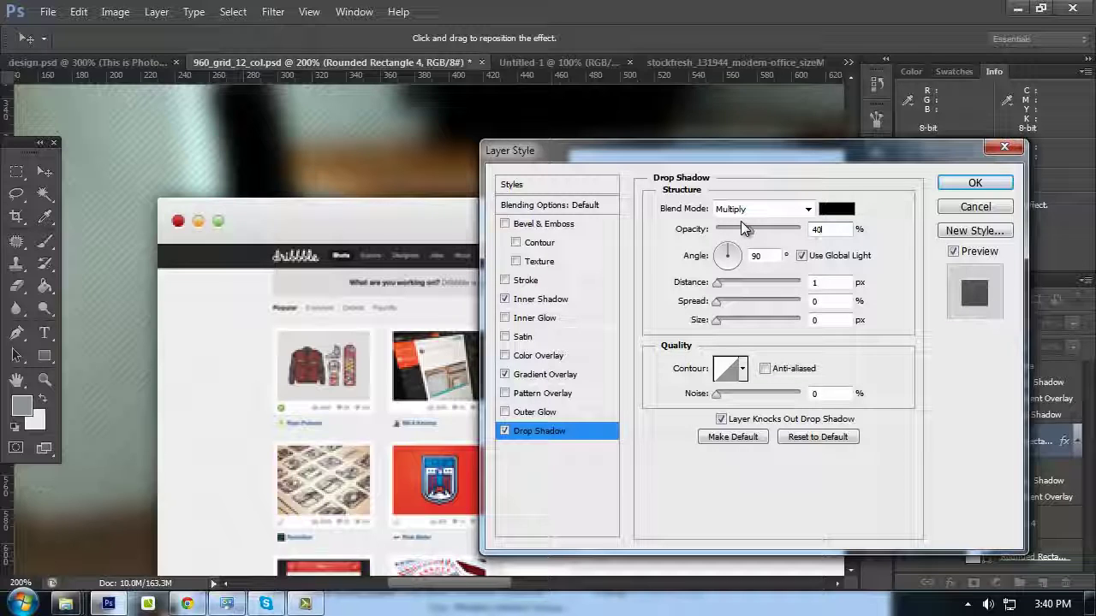
left_click_drag(826, 229, 717, 226)
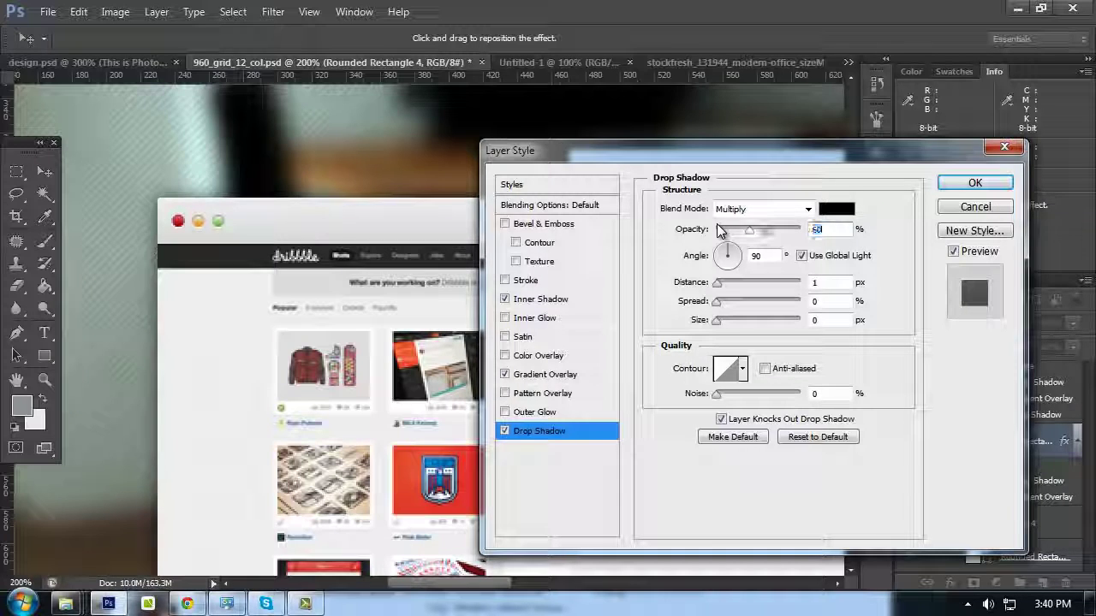
key("Return")
Inspect the title bars of the browser mockups up close, and check the banner at 100% and 88% zoom
left_click_drag(549, 252, 344, 271)
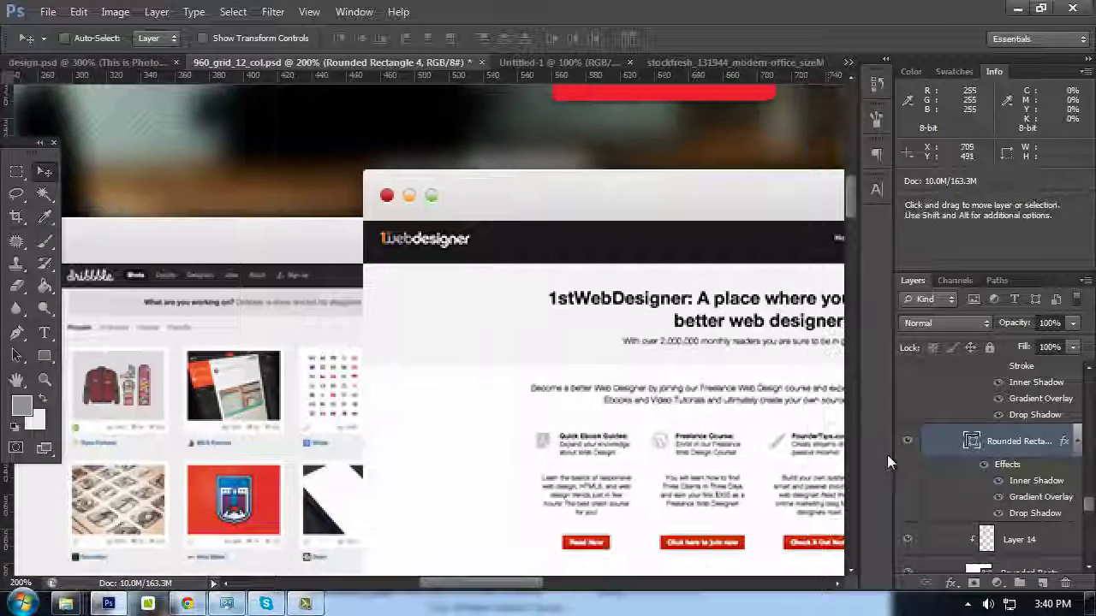
scroll(1062, 443, "up", 2)
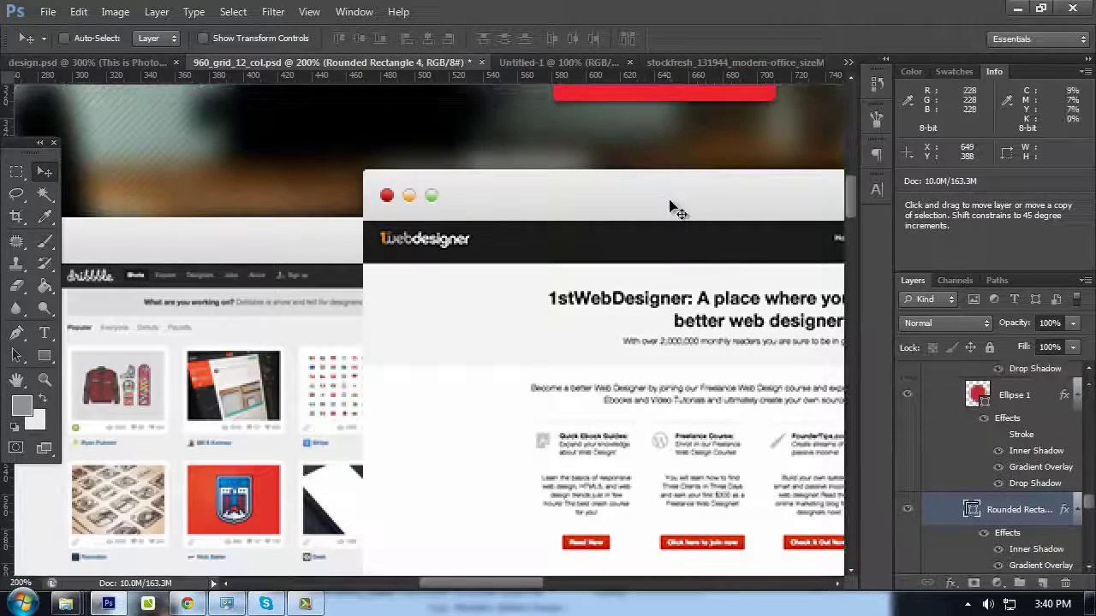
left_click_drag(719, 208, 328, 225)
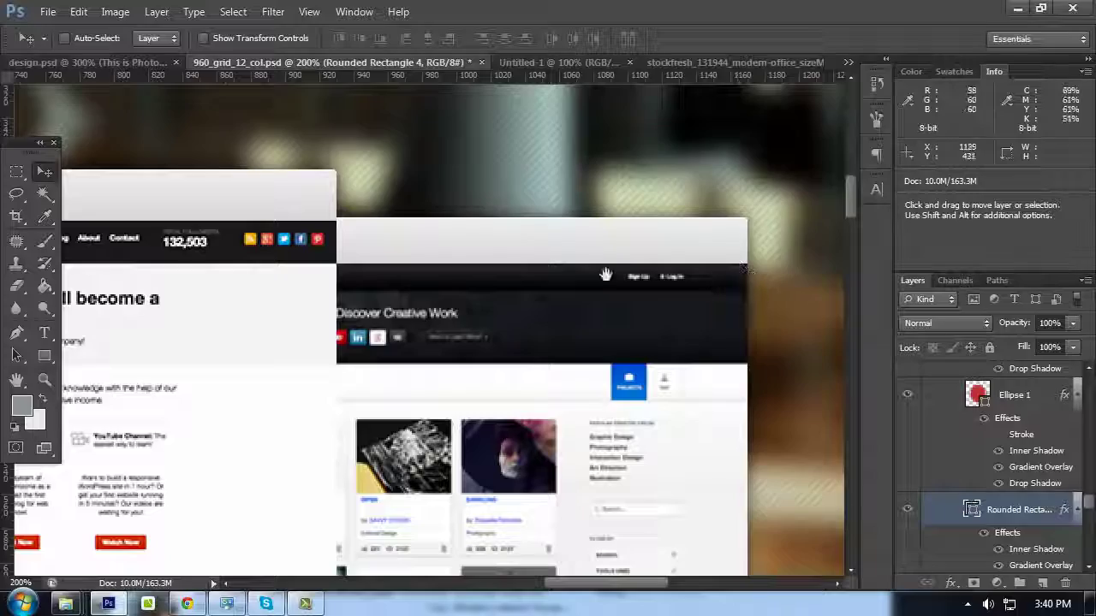
left_click_drag(426, 279, 771, 321)
mouse_move(240, 276)
left_mouse_down()
mouse_move(528, 303)
mouse_move(737, 287)
left_mouse_up()
left_click_drag(381, 296, 651, 298)
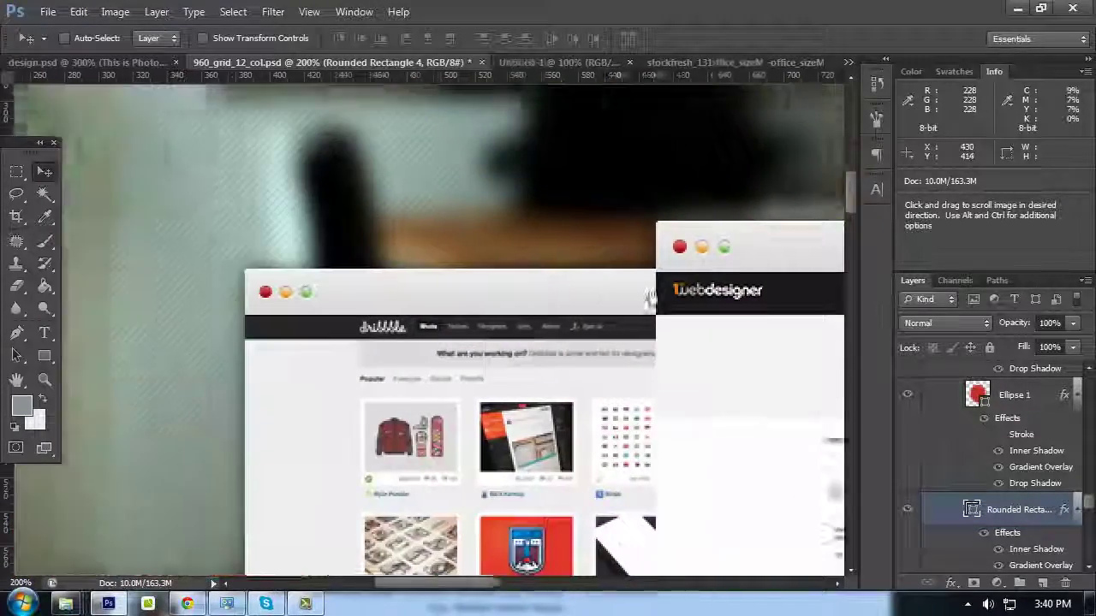
key("ctrl+plus")
key("ctrl+plus")
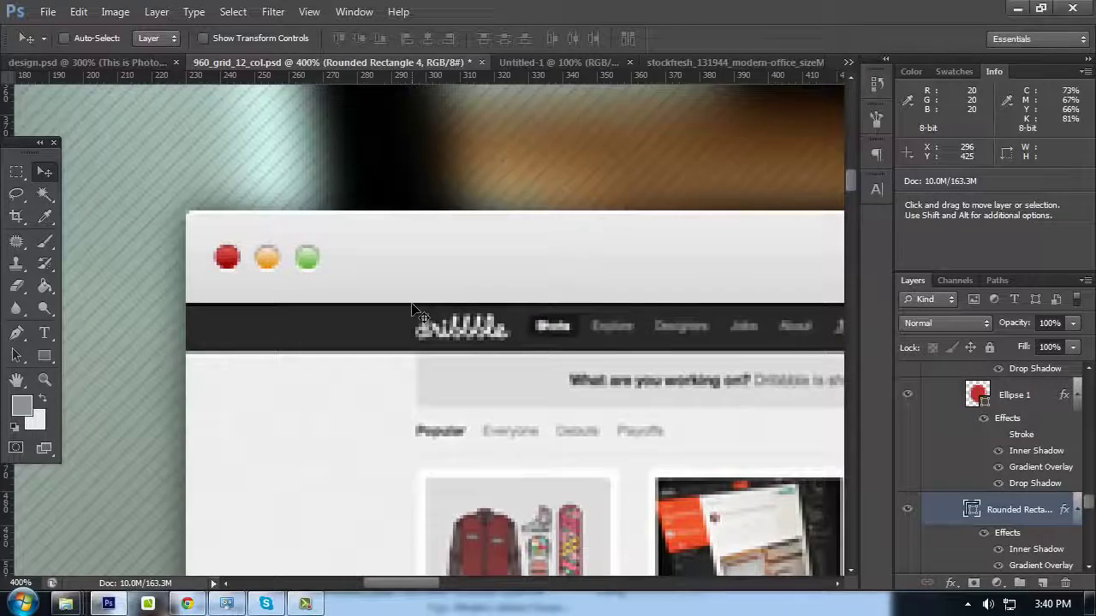
key("ctrl+minus")
key("ctrl+minus")
key("ctrl+minus")
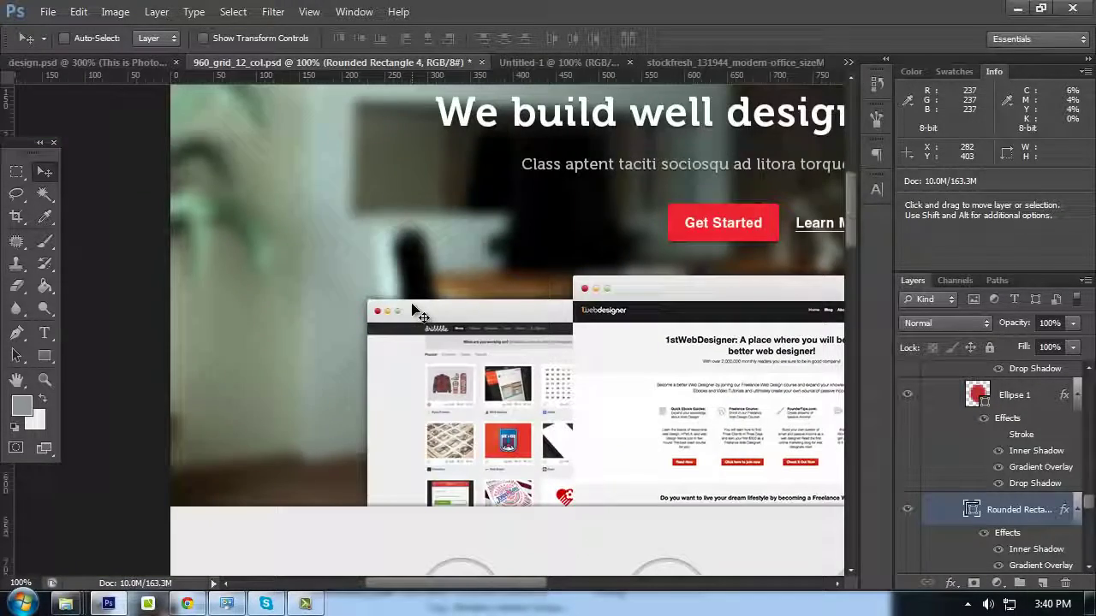
key("Tab")
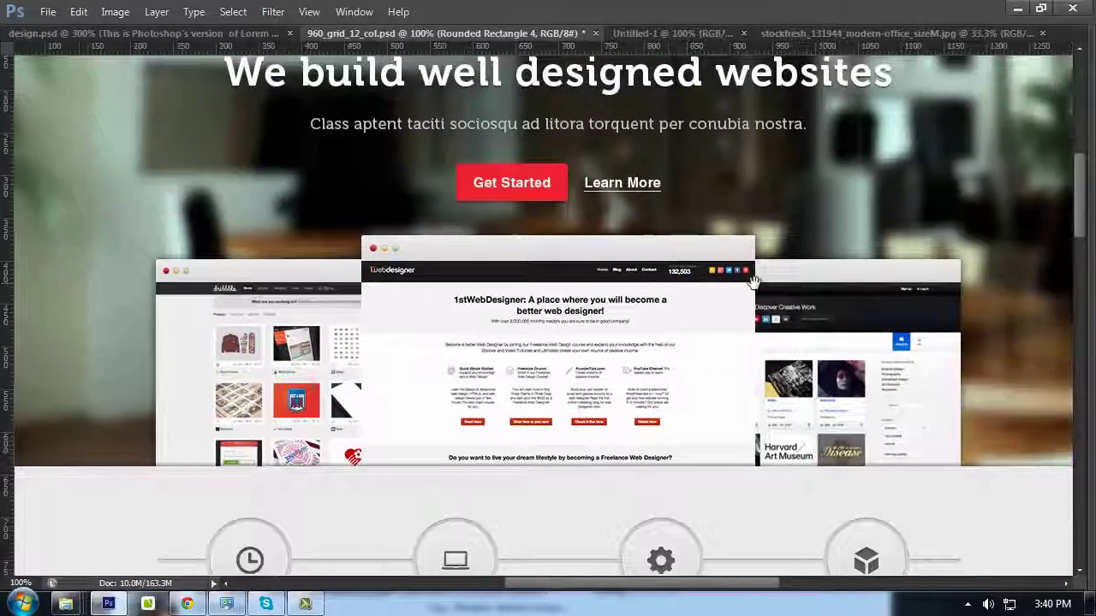
scroll(343, 364, "up", 5)
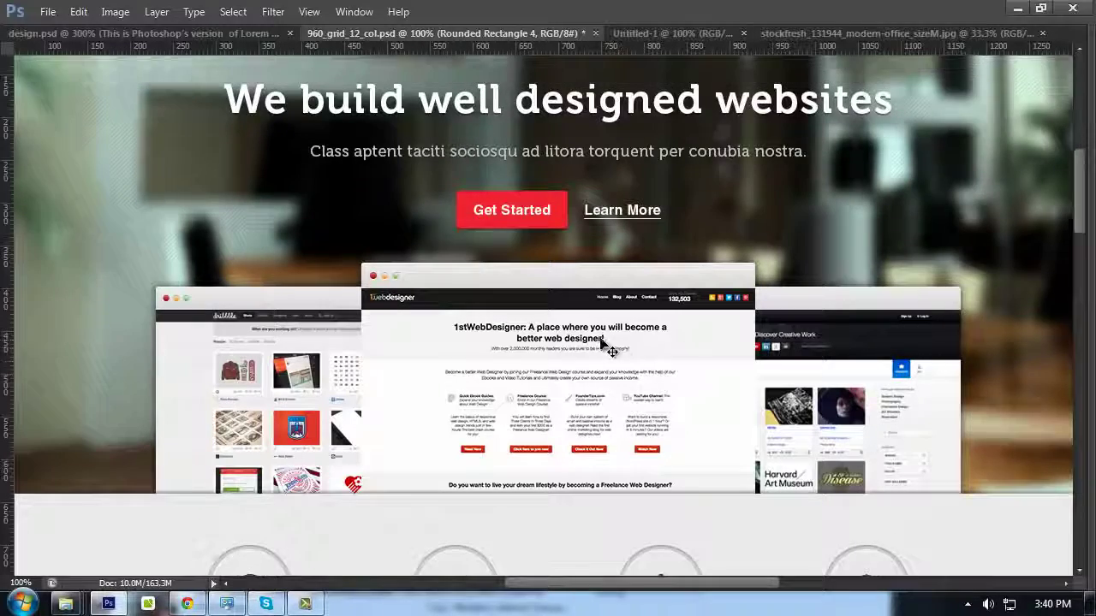
key("Tab")
scroll(343, 364, "down", 3)
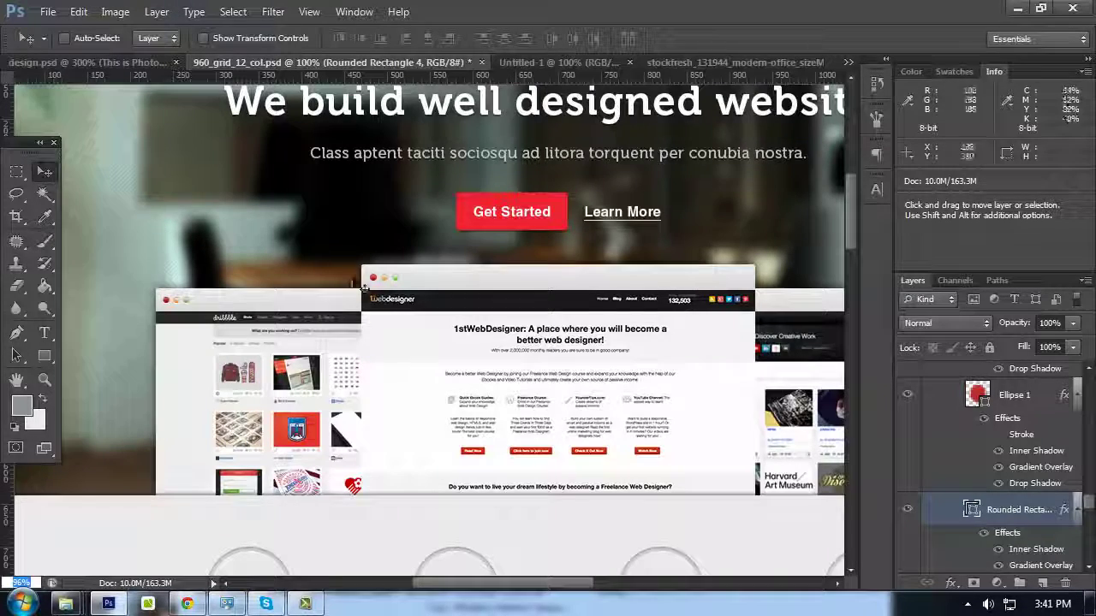
scroll(358, 291, "down", 3)
key("Return")
scroll(394, 329, "down", 6)
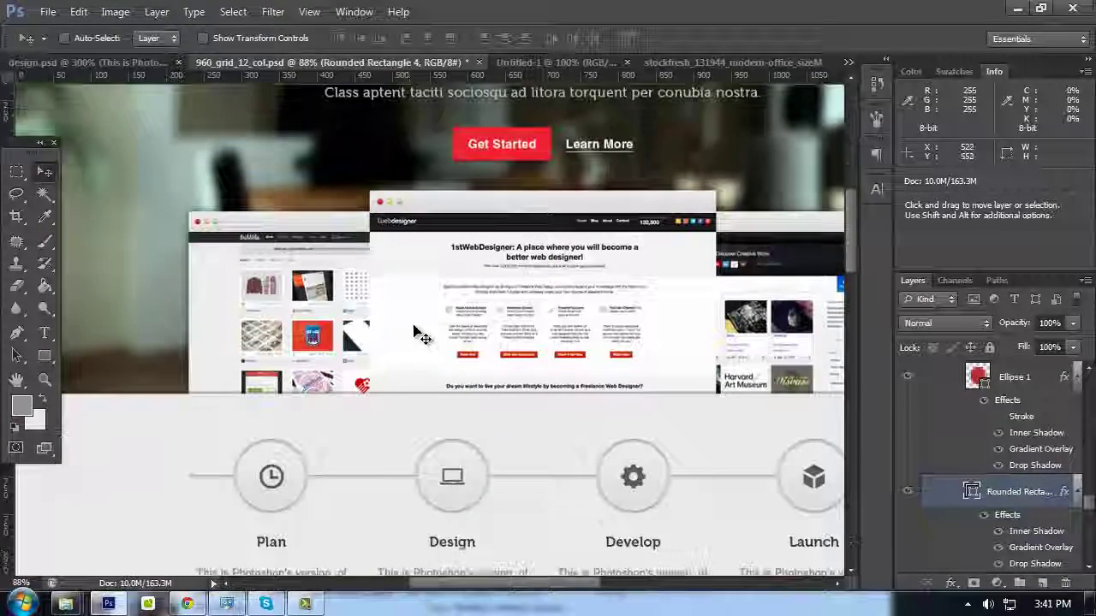
Add a Drop Shadow effect to the light grey background rectangle of the Plan, Design, Develop and Launch section
key("Tab")
scroll(424, 342, "down", 15)
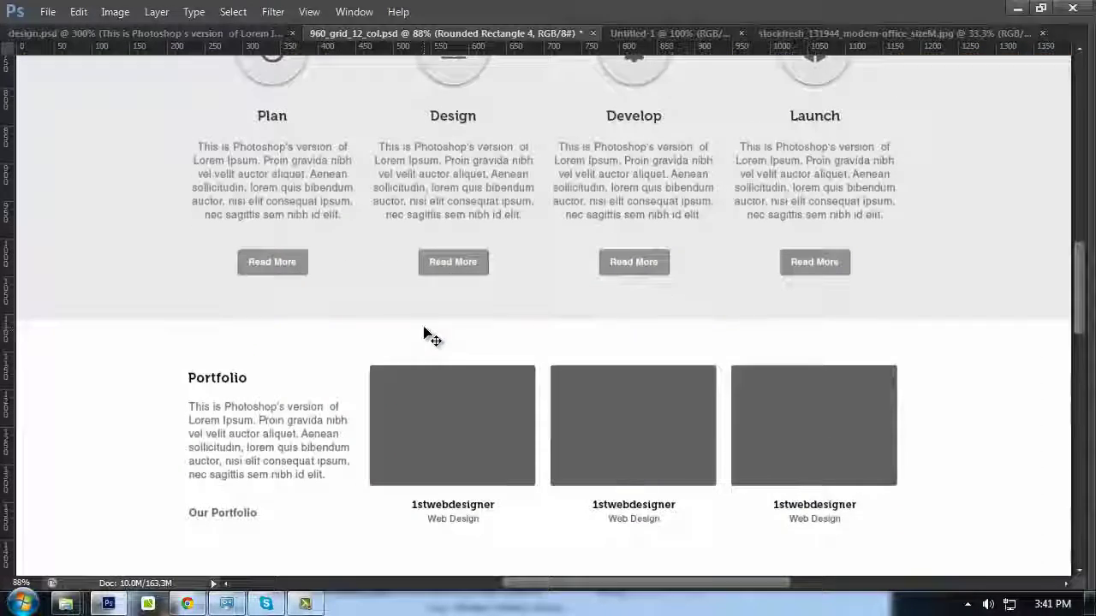
left_click_drag(171, 203, 387, 422)
scroll(413, 341, "down", 2)
left_click(310, 322)
scroll(387, 350, "down", 9)
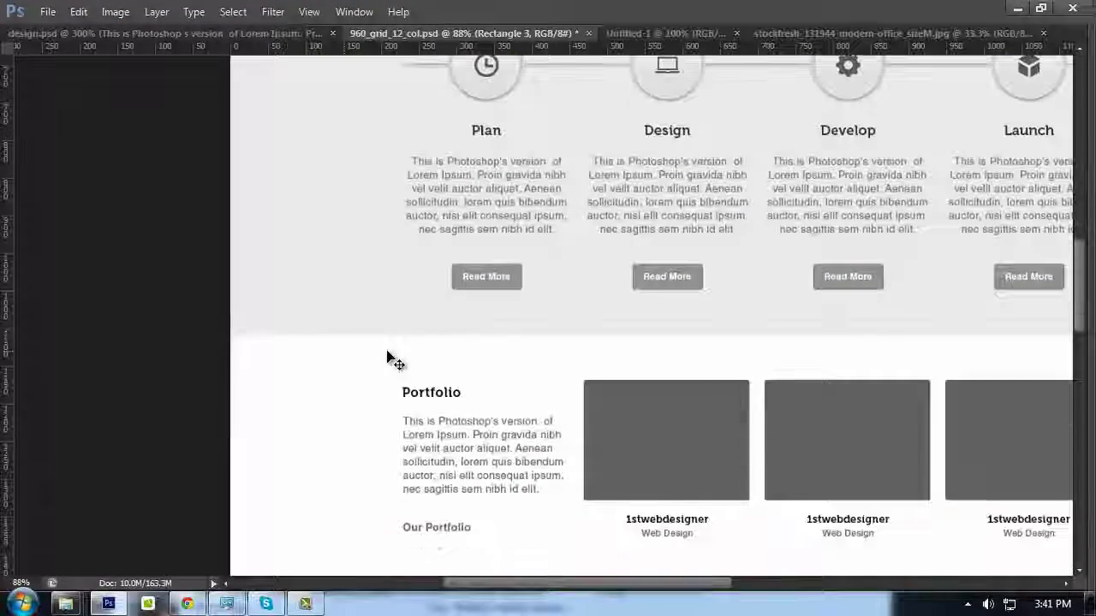
key("ctrl+1")
key("Tab")
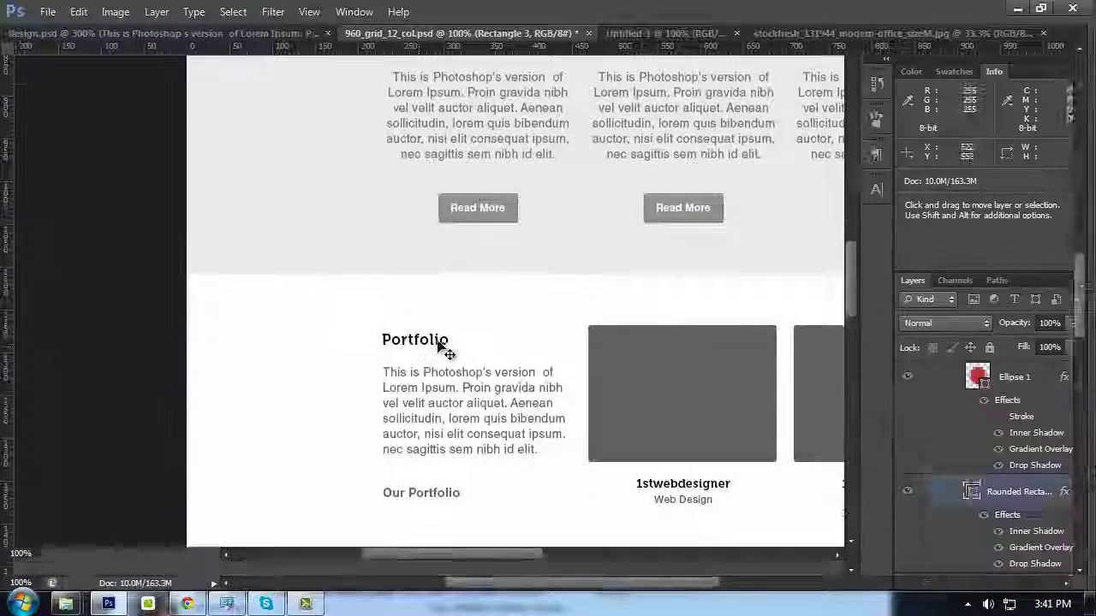
right_click(1022, 382)
left_click(857, 83)
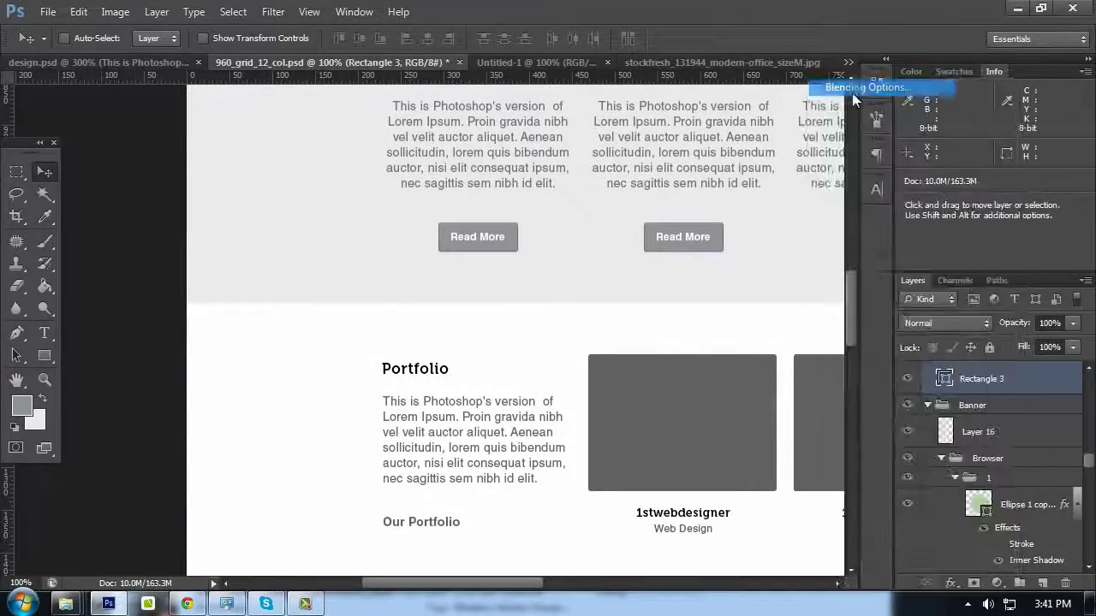
left_click(539, 431)
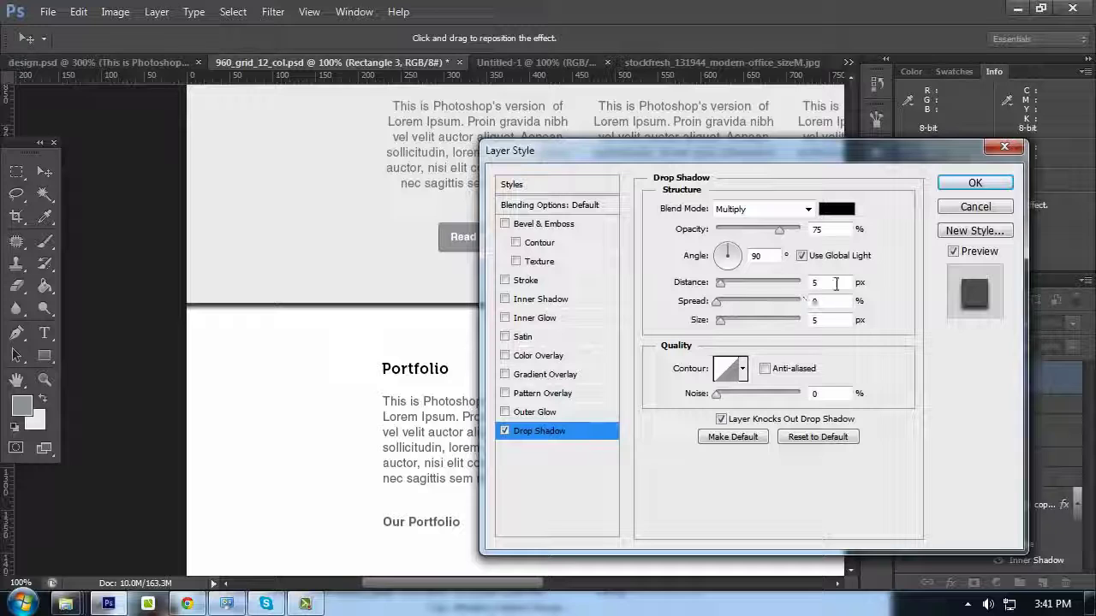
Set the section background's Drop Shadow to 1 px distance, 0 px size and Normal blend mode at 100% opacity
left_click_drag(822, 320, 768, 314)
type("0")
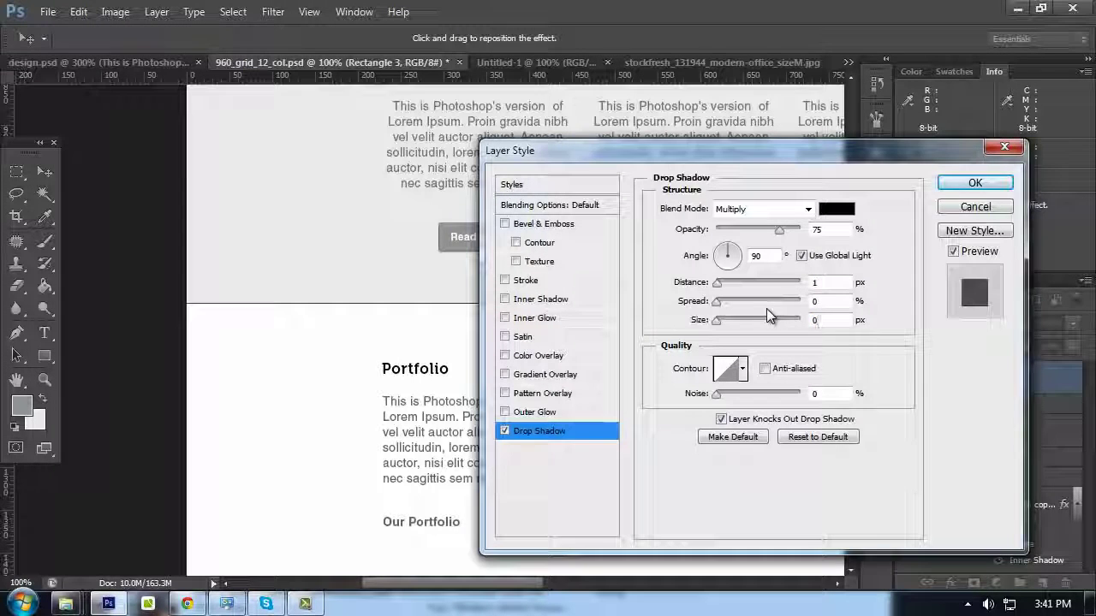
left_click(786, 210)
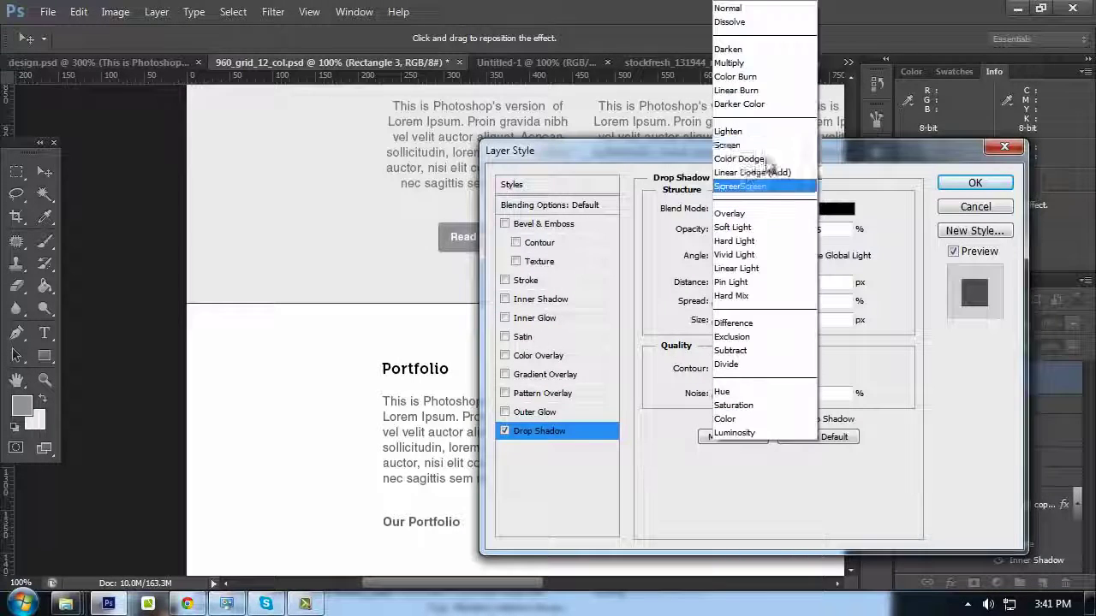
left_click(737, 10)
Set the Drop Shadow colour of the section background to white (ffffff) and apply the layer style
left_click(837, 209)
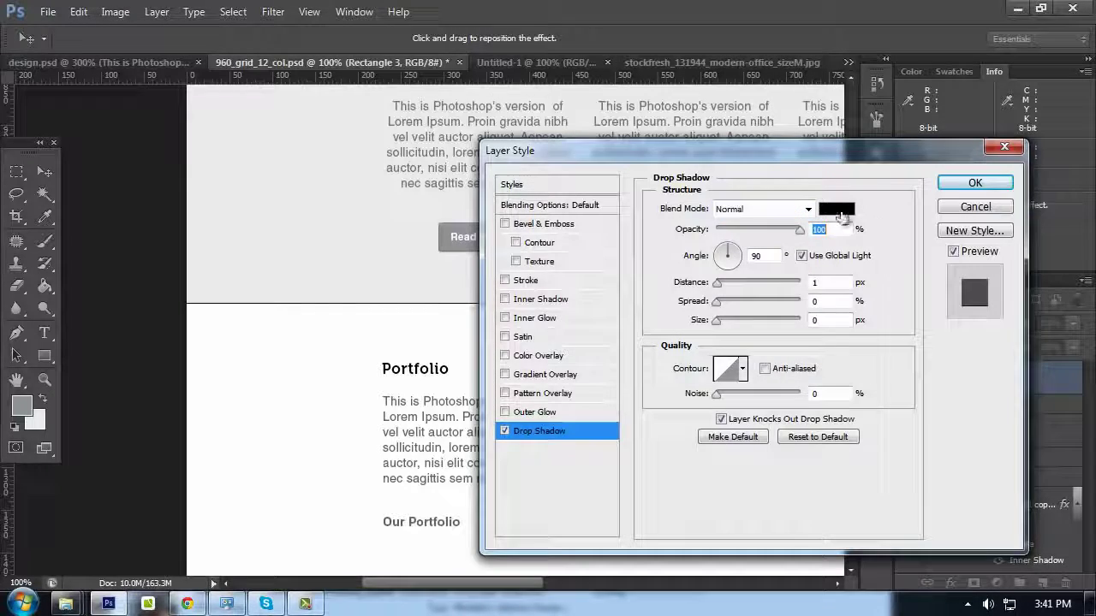
type("cc")
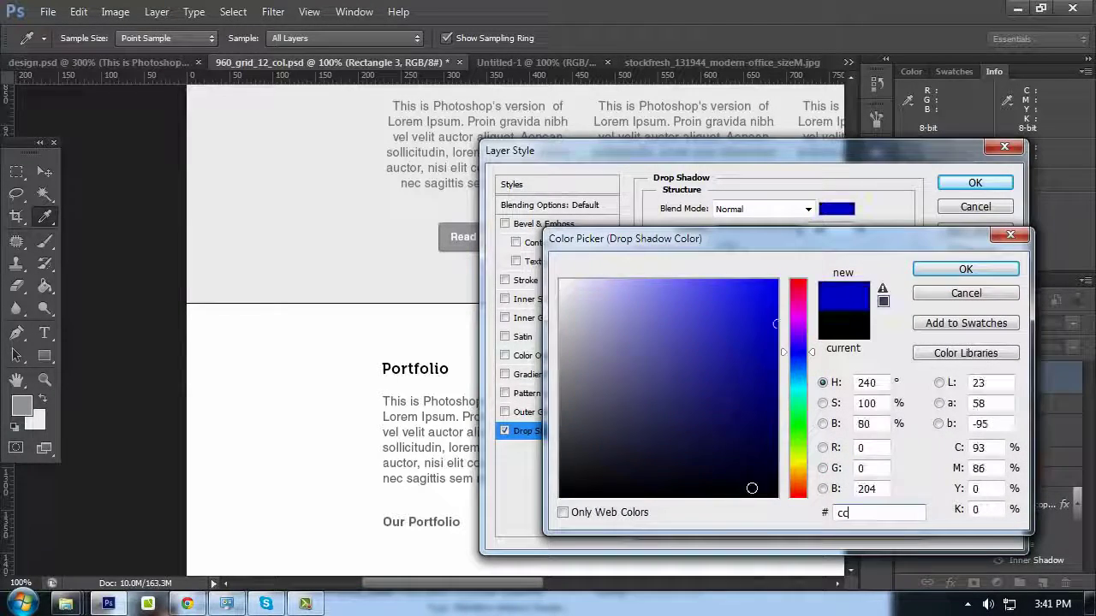
type("cccccc")
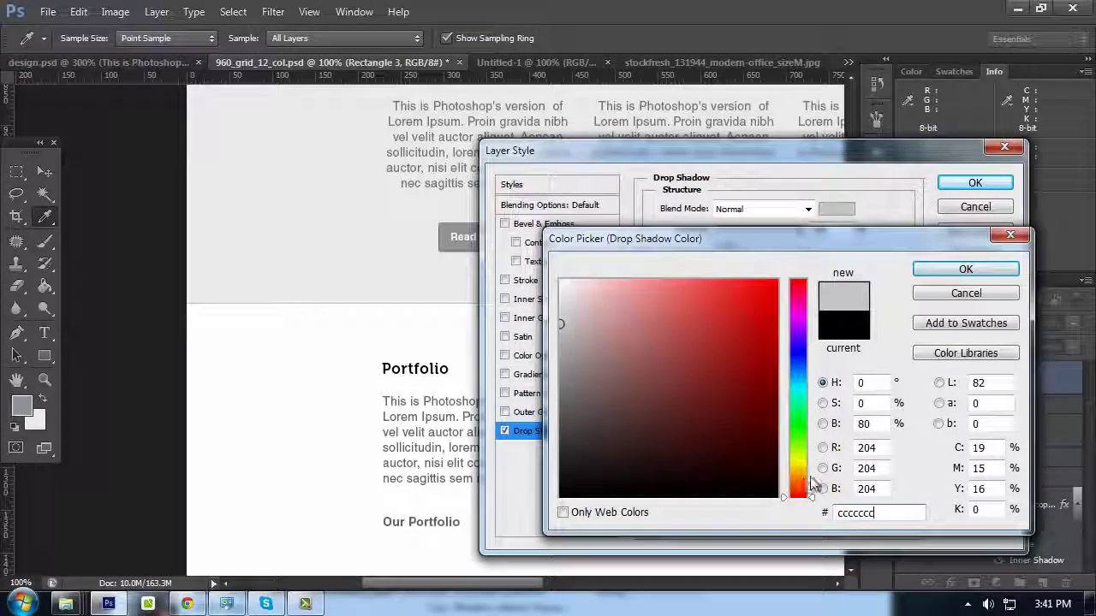
left_click(953, 272)
key("Return")
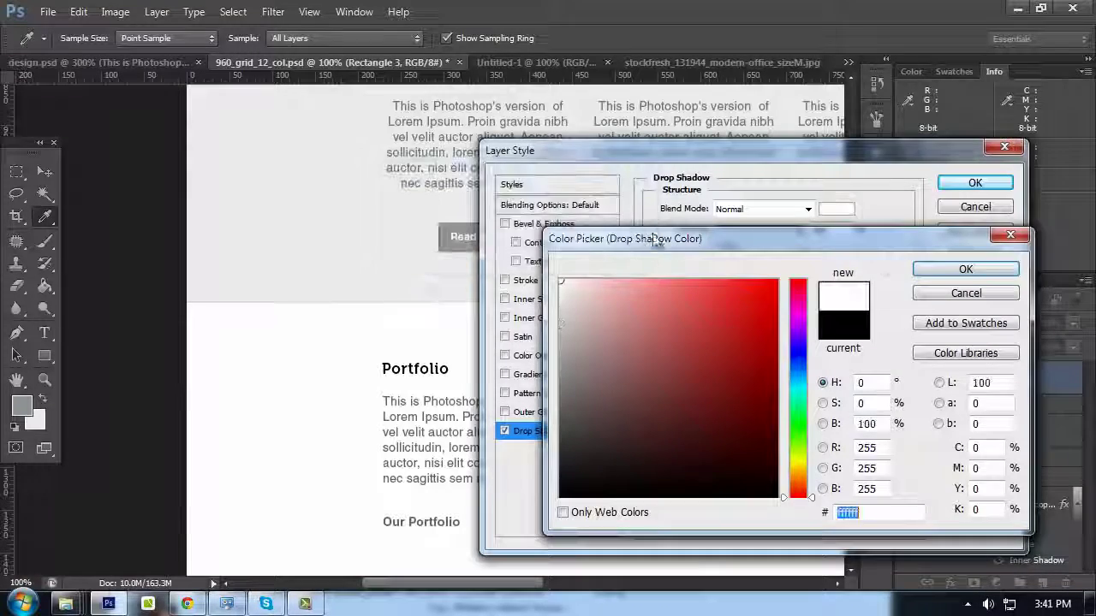
left_click(964, 270)
left_click(976, 184)
In design.psd, sample the thin divider line under the grey Read More section as the foreground colour, dddddd
left_click(118, 63)
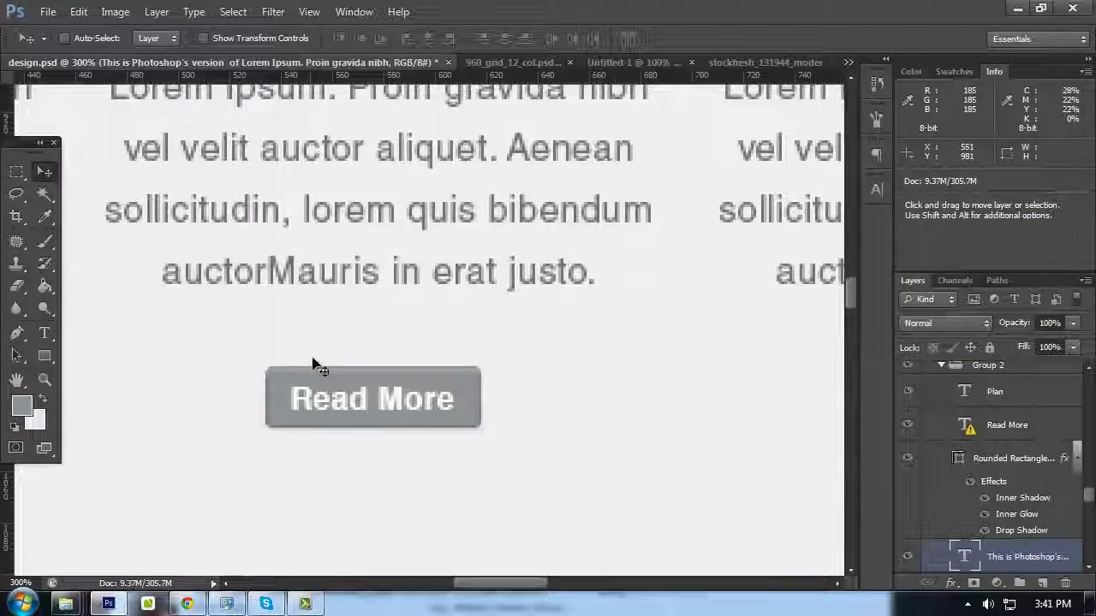
scroll(368, 420, "down", 5)
scroll(475, 446, "down", 2)
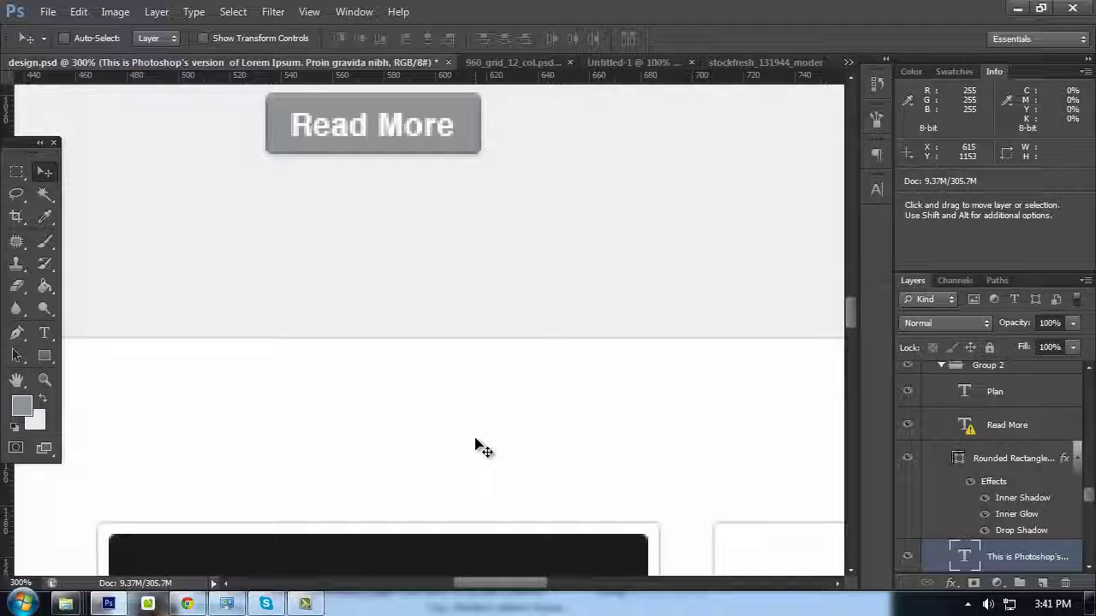
key("ctrl+plus")
key("ctrl+plus")
left_click(22, 403)
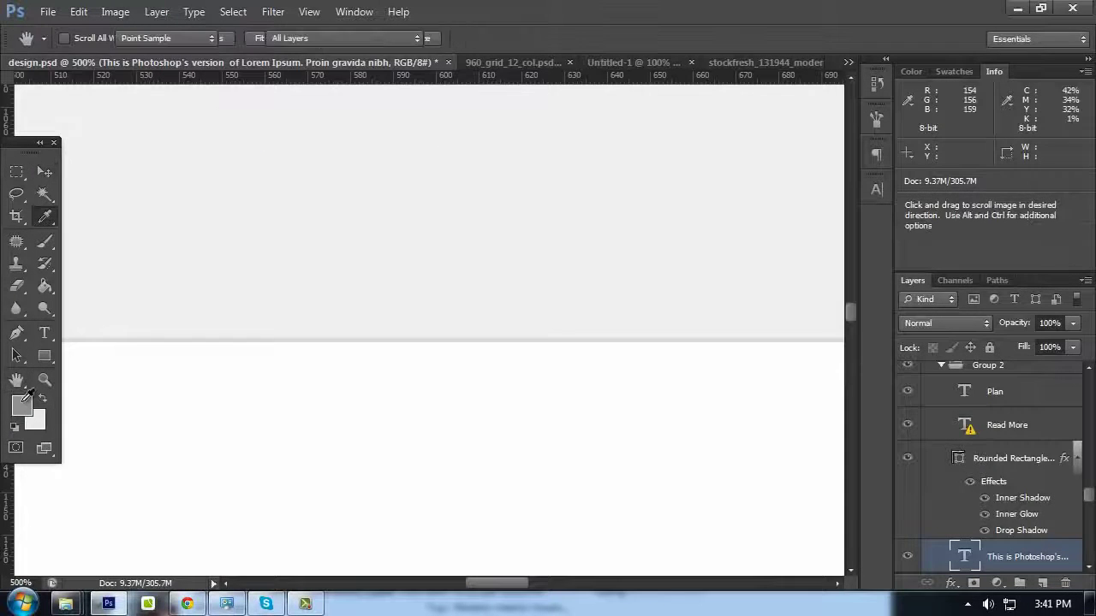
left_click(219, 333)
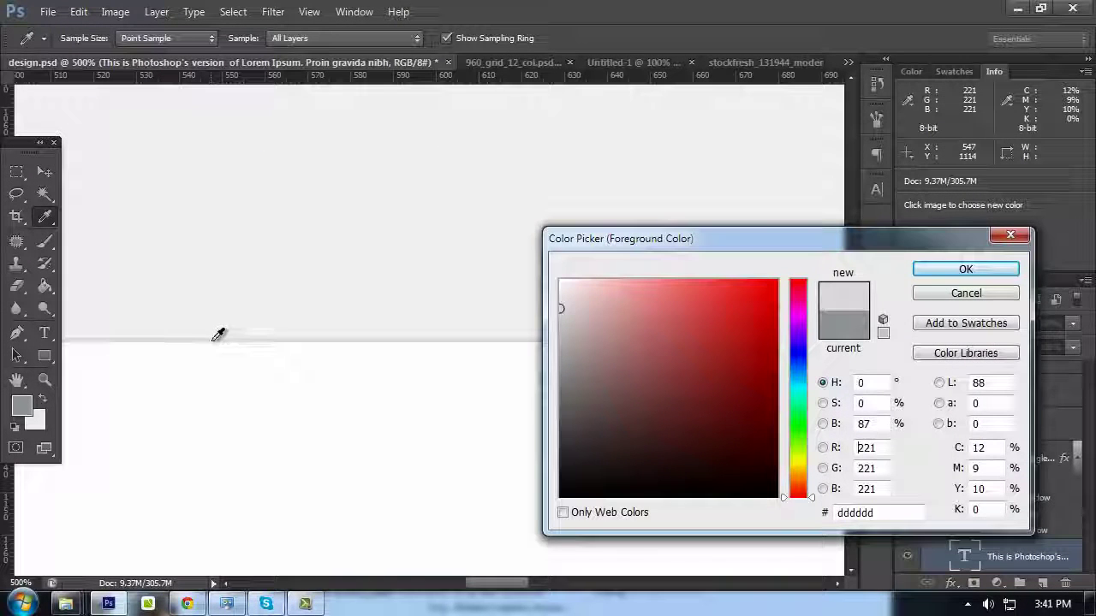
key("h")
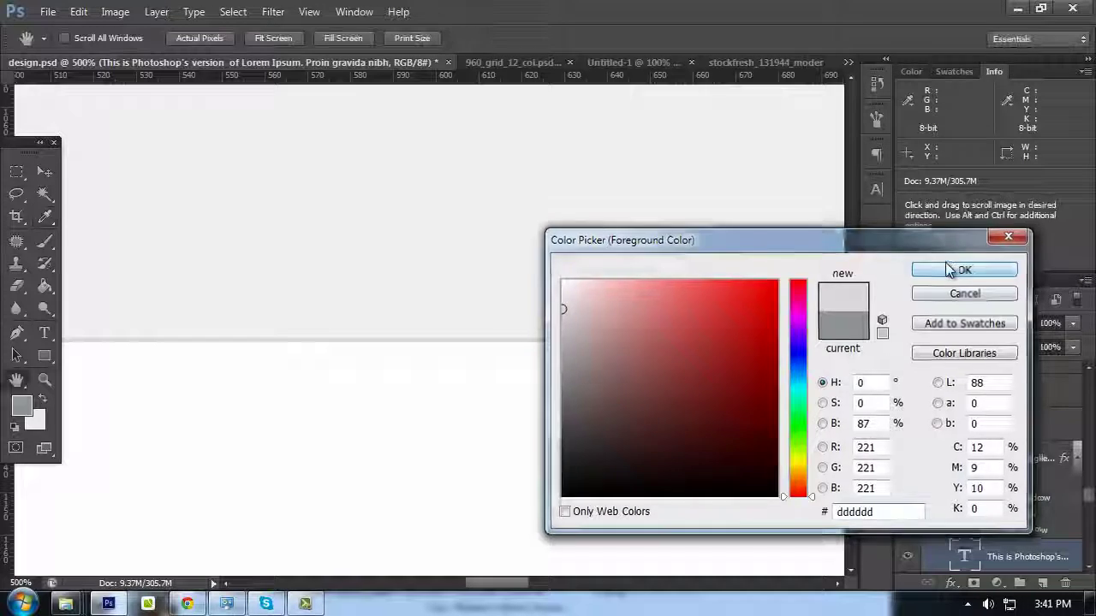
left_click(958, 269)
Back in 960_grid_12_col.psd, change the Drop Shadow colour of the grey section background to dddddd and apply it
left_click(528, 64)
scroll(428, 294, "up", 5)
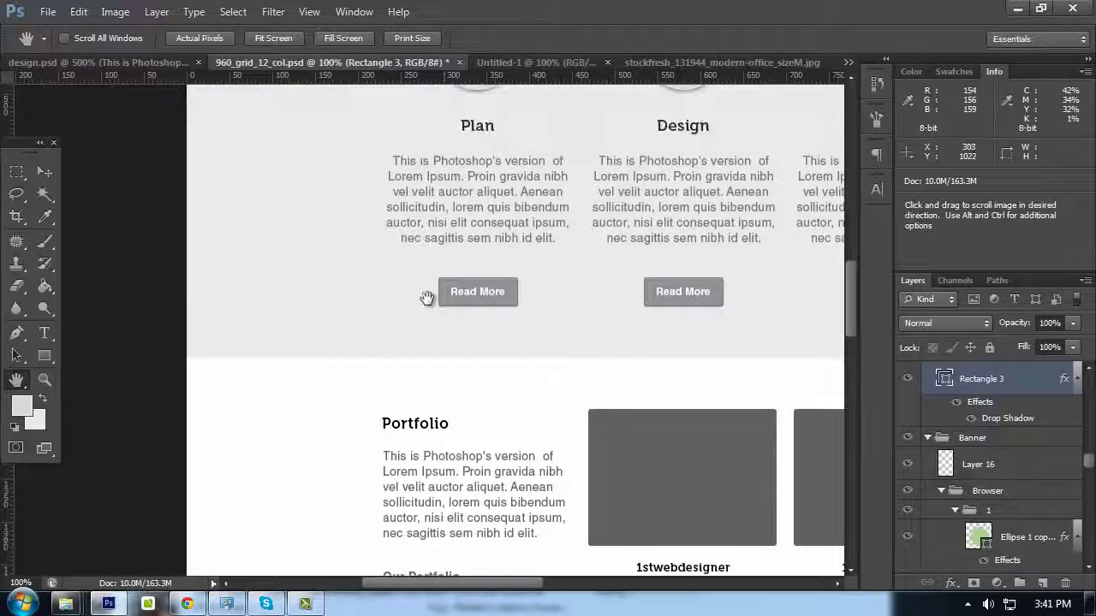
left_click(302, 260, "ctrl")
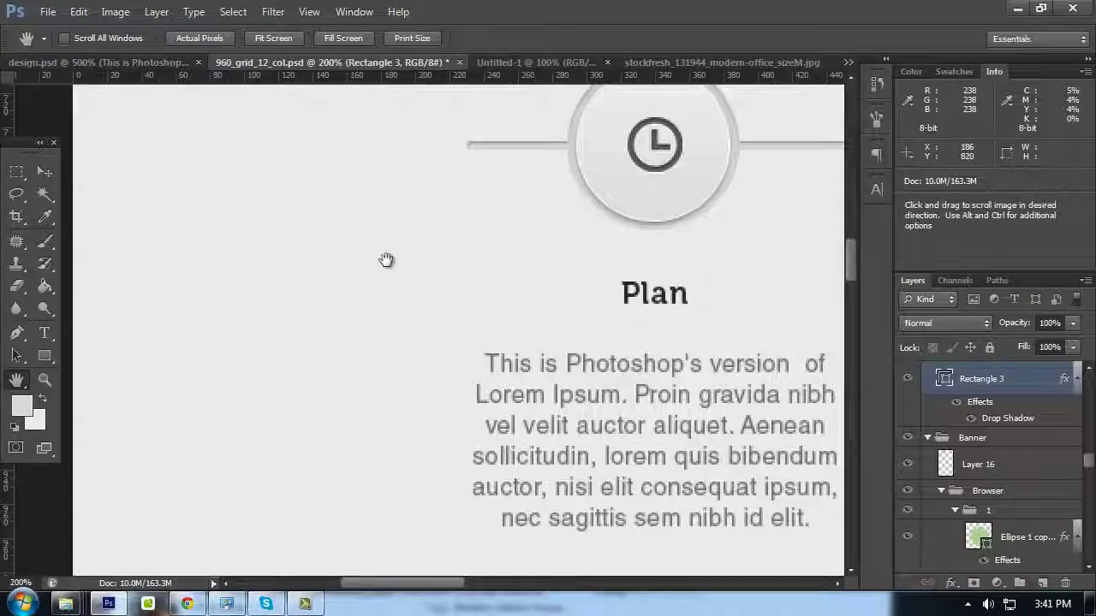
left_click(45, 172)
key("ctrl+minus")
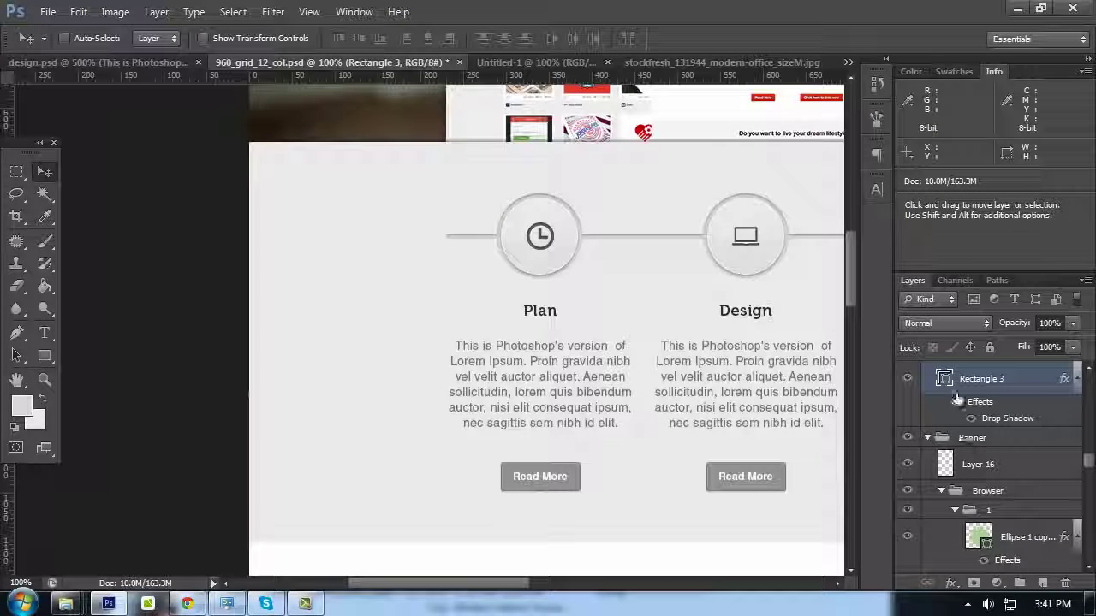
double_click(995, 420)
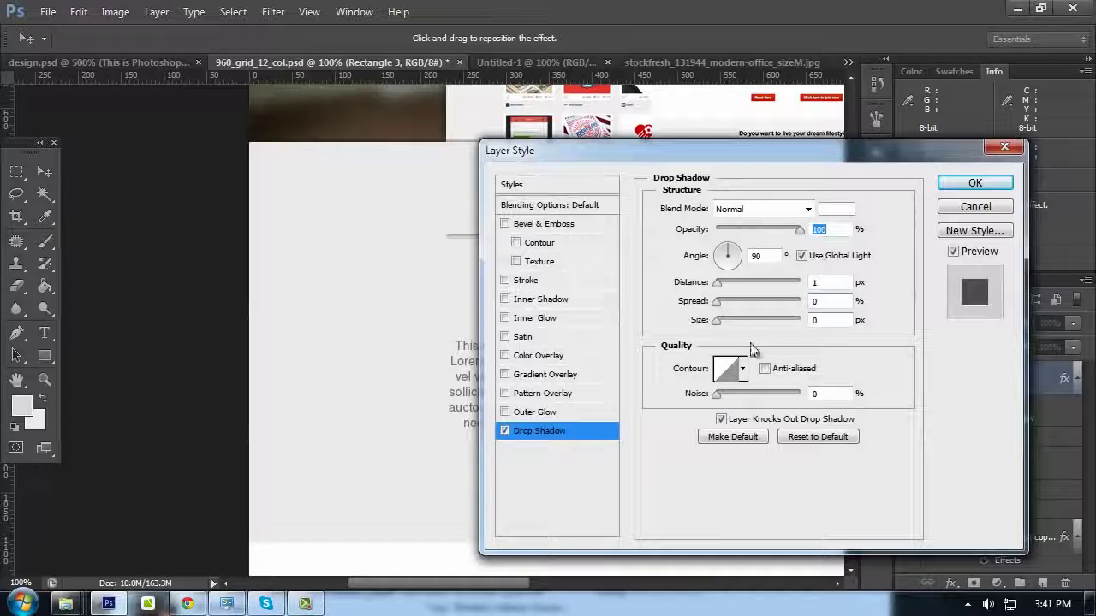
left_click(837, 209)
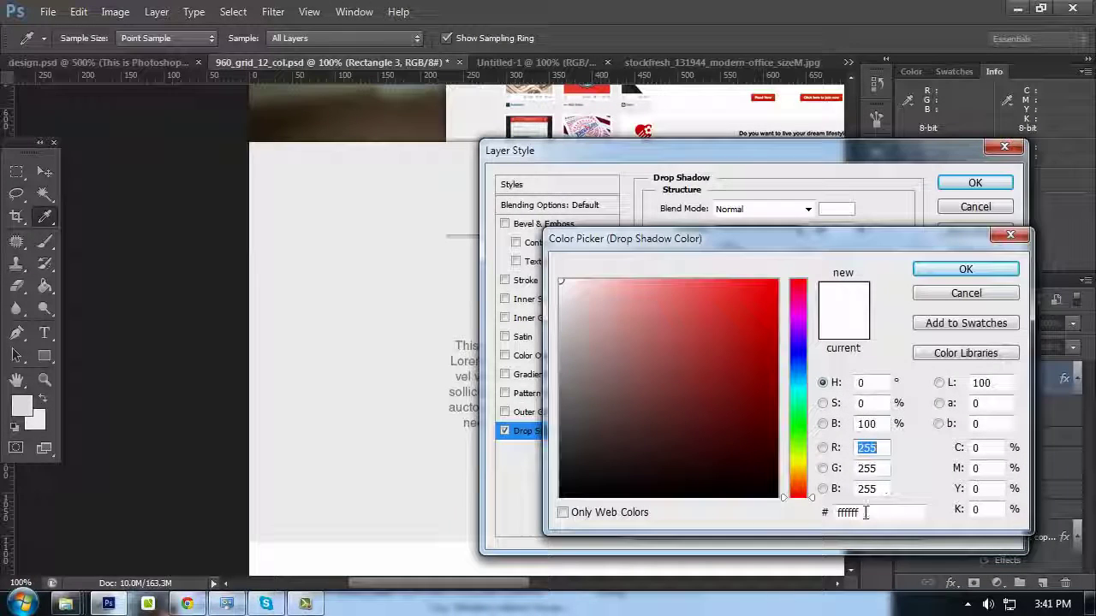
type("dddddd")
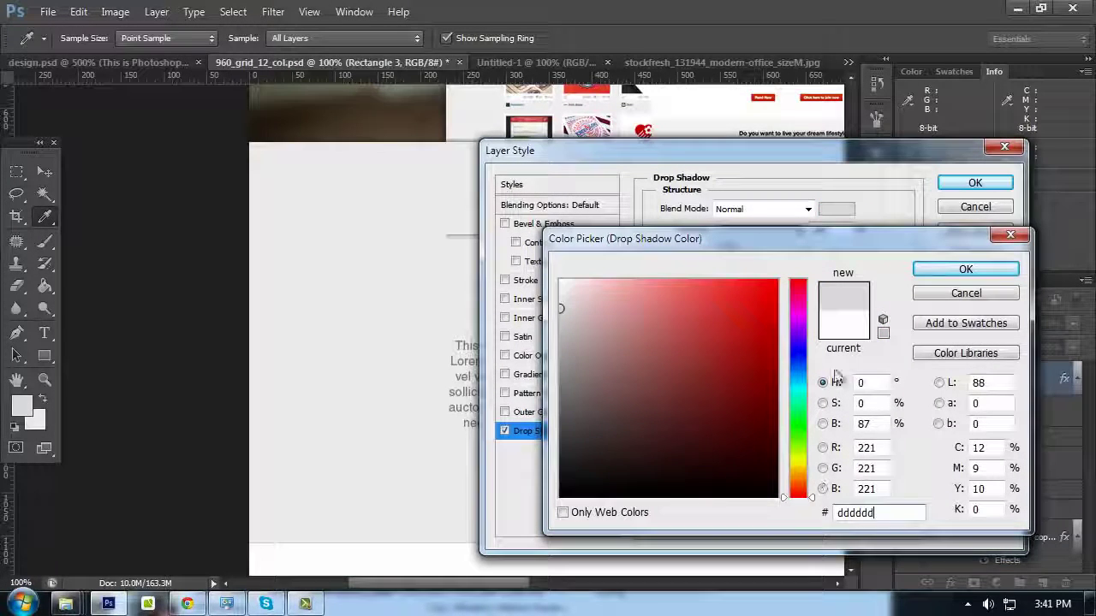
left_click(966, 269)
left_click(976, 183)
Change the fill colour of the horizontal line connecting the Plan and Design circles to e5e5e5
scroll(565, 371, "down", 8)
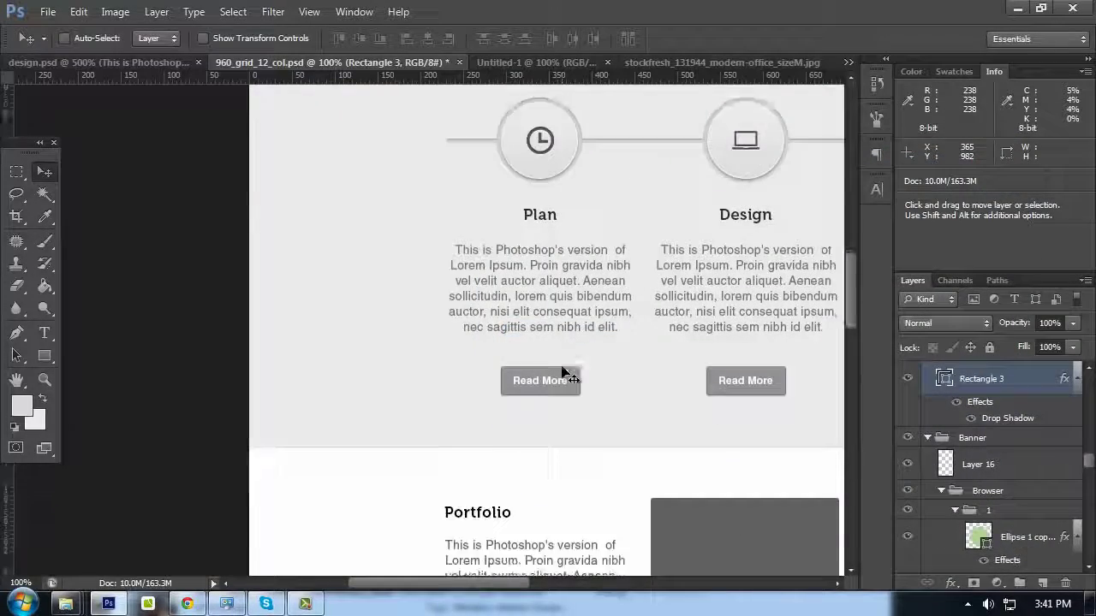
key("ctrl+plus")
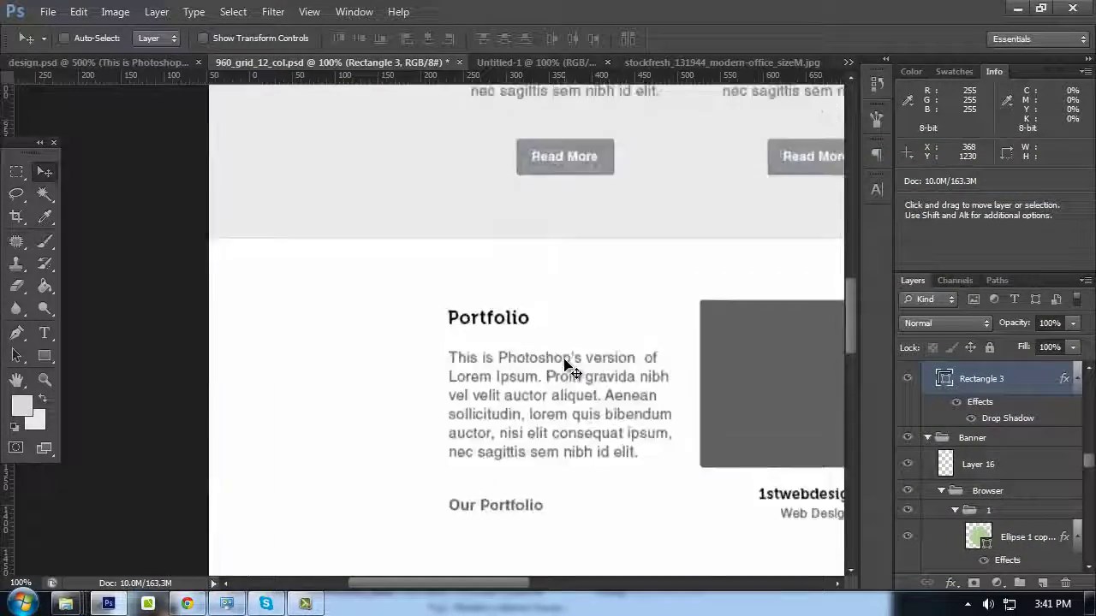
key("ctrl+minus")
scroll(496, 280, "down", 1)
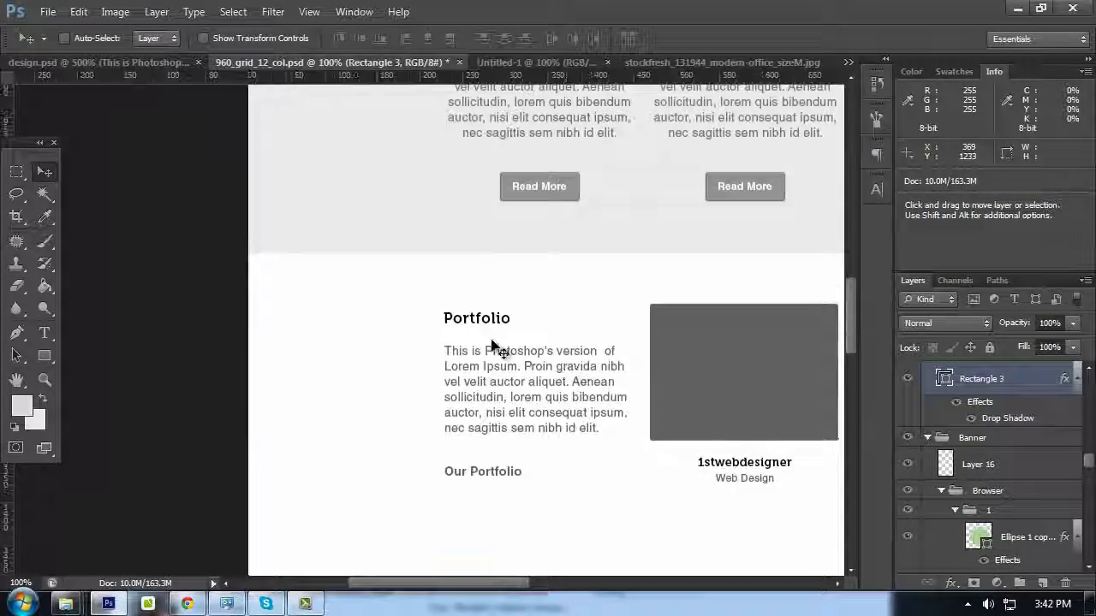
scroll(509, 325, "up", 5)
left_click(631, 205, "ctrl")
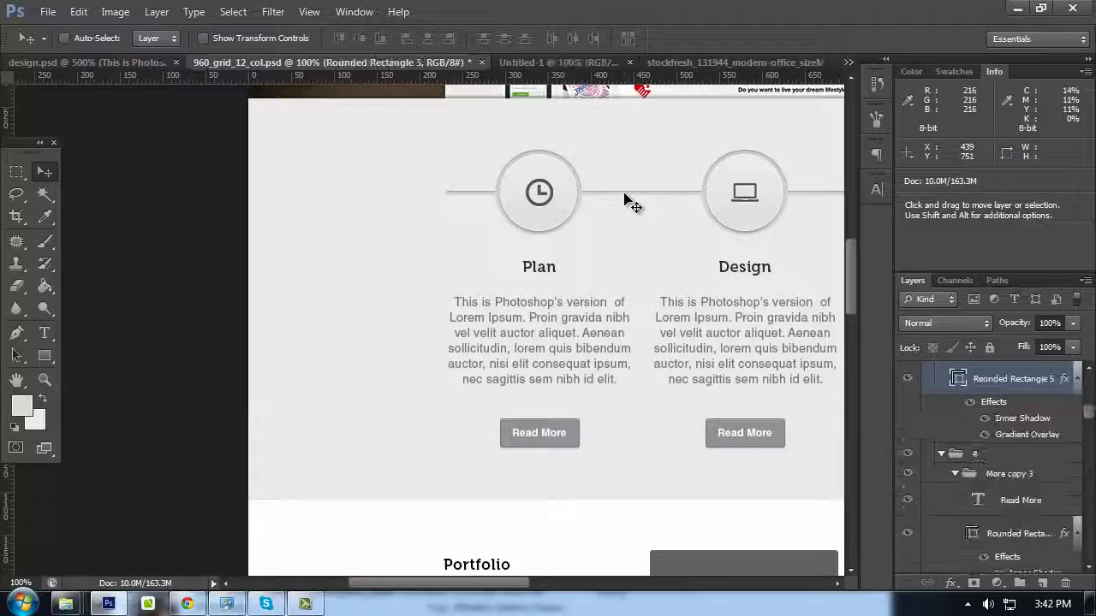
double_click(959, 379)
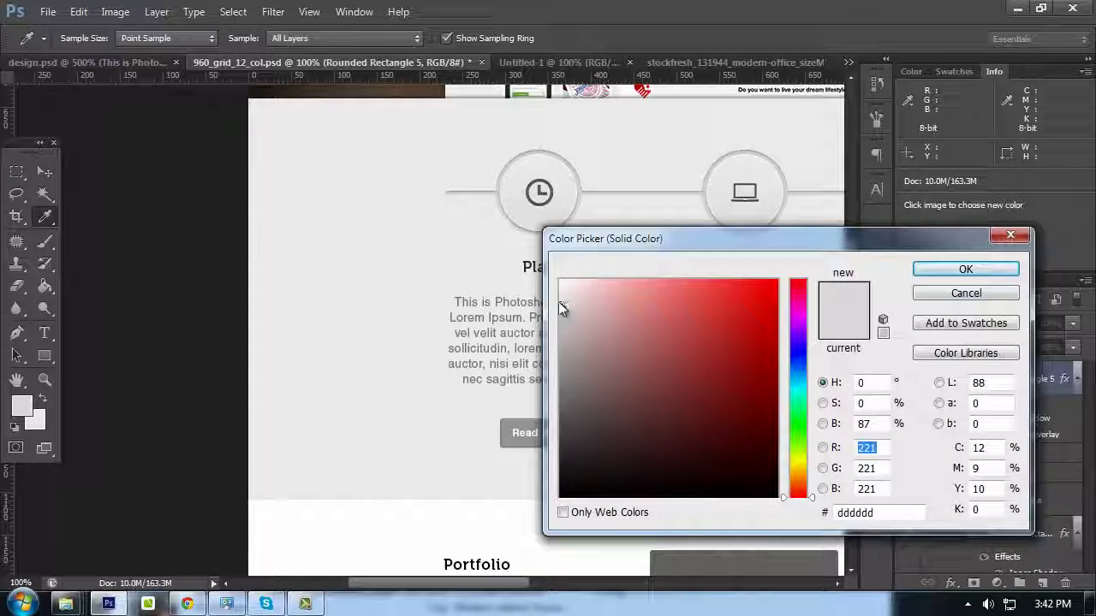
left_click(559, 298)
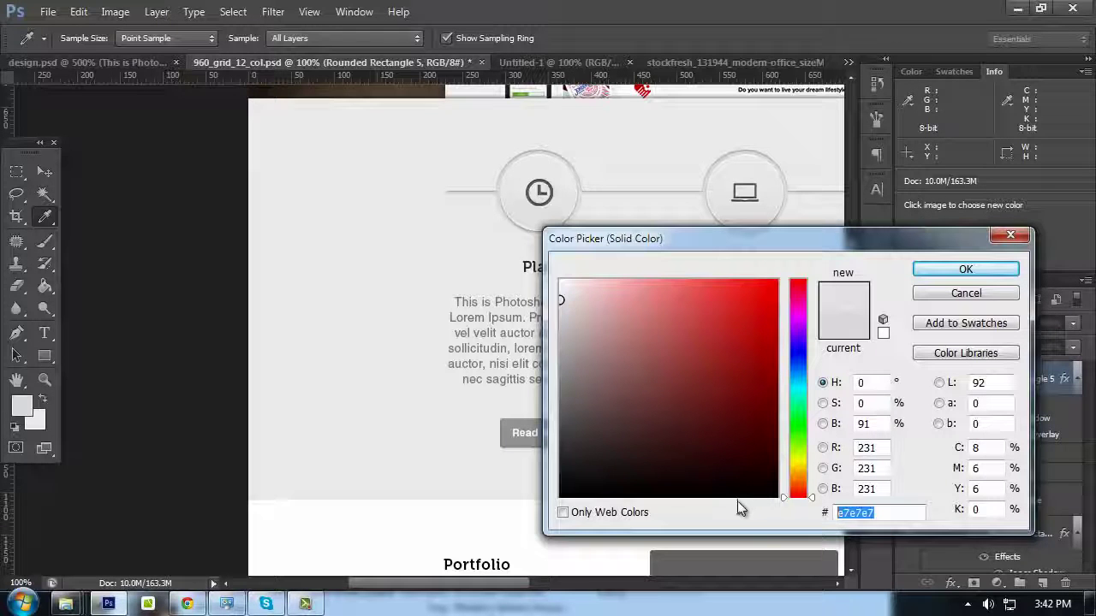
type("e5e5e5")
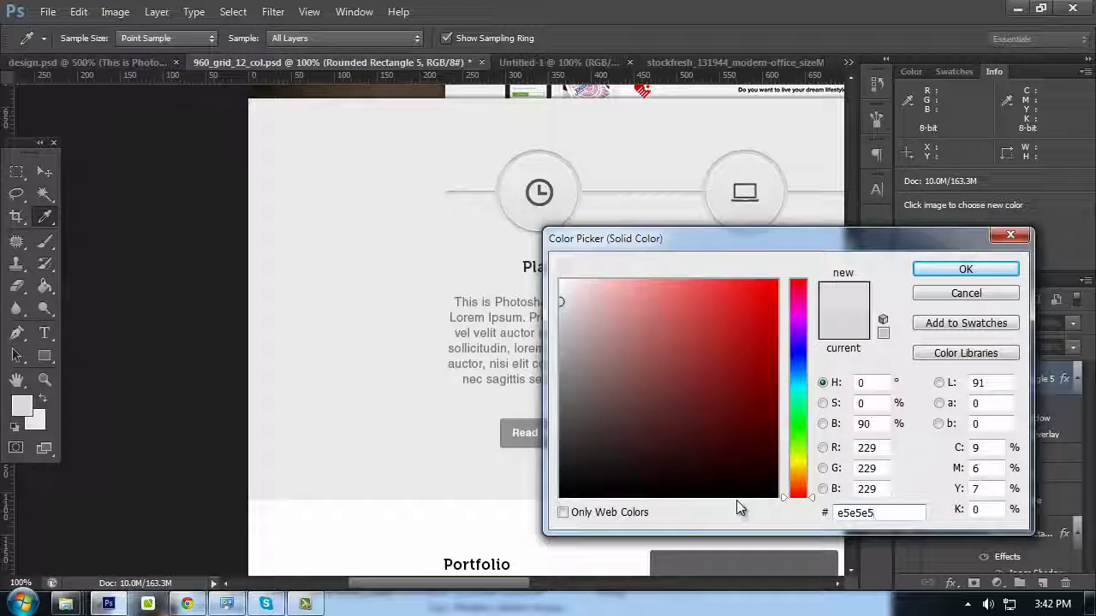
left_click(949, 263)
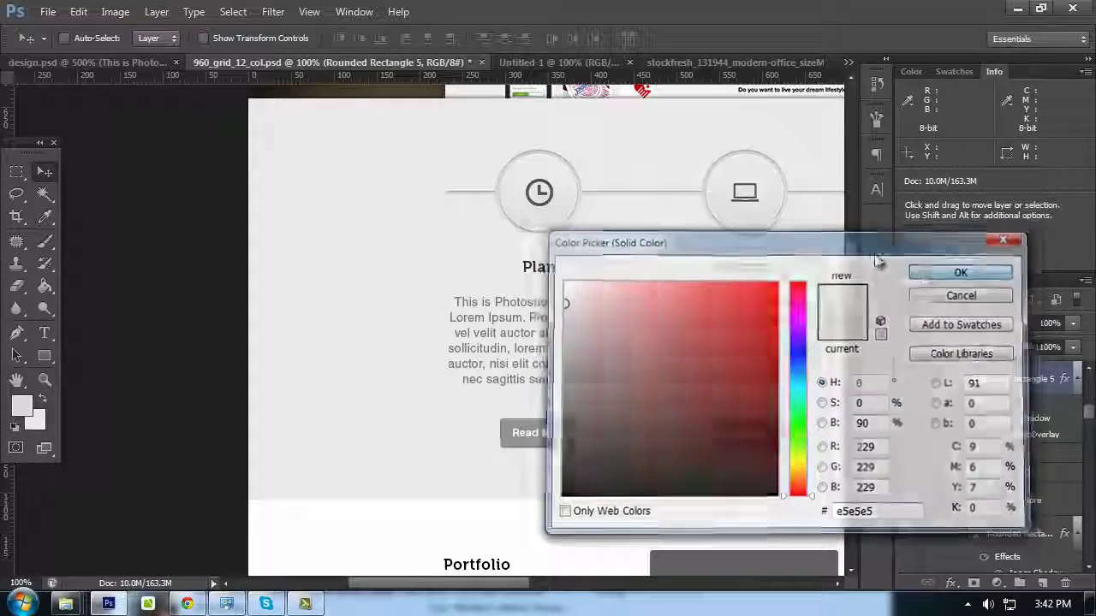
Review the four-column and Portfolio sections, including a view with the interface panels hidden
left_click_drag(800, 237, 581, 225)
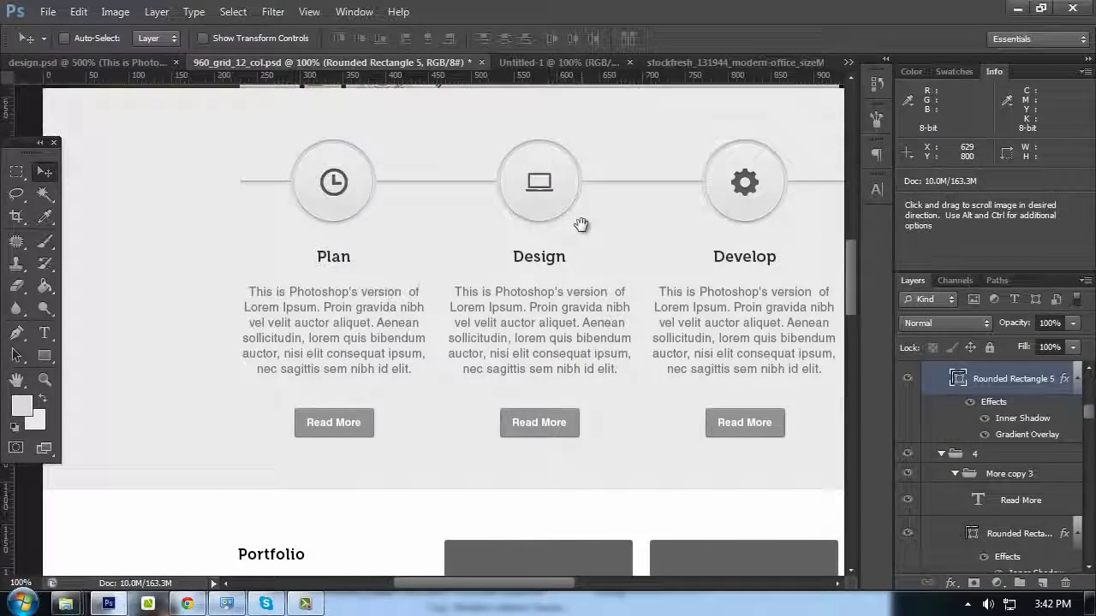
key("Tab")
left_click_drag(587, 360, 648, 106)
left_click_drag(607, 326, 580, 308)
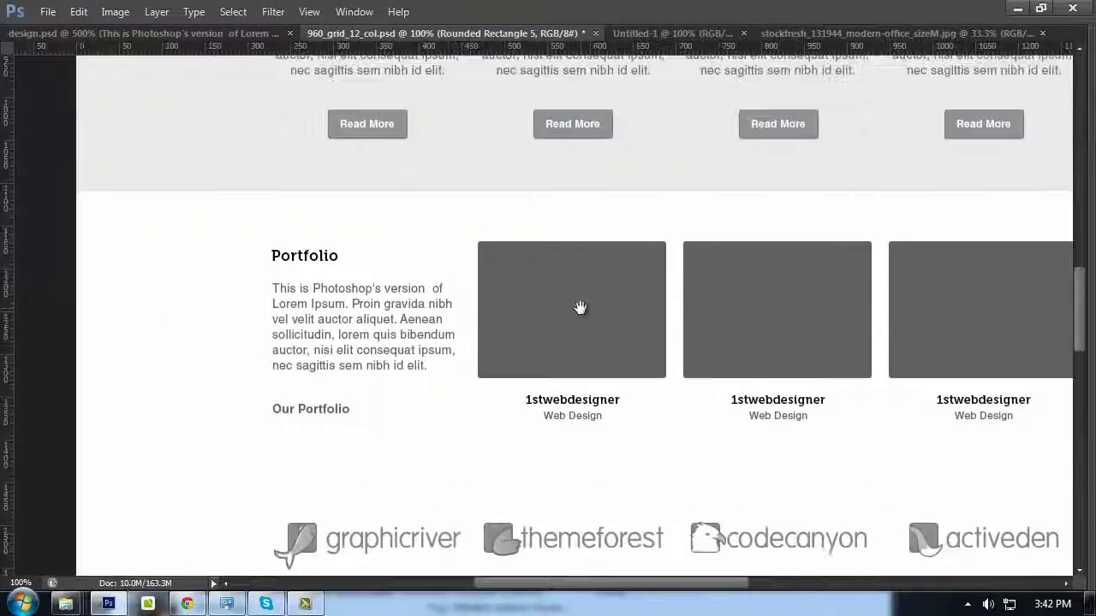
key("Tab")
double_click(289, 291)
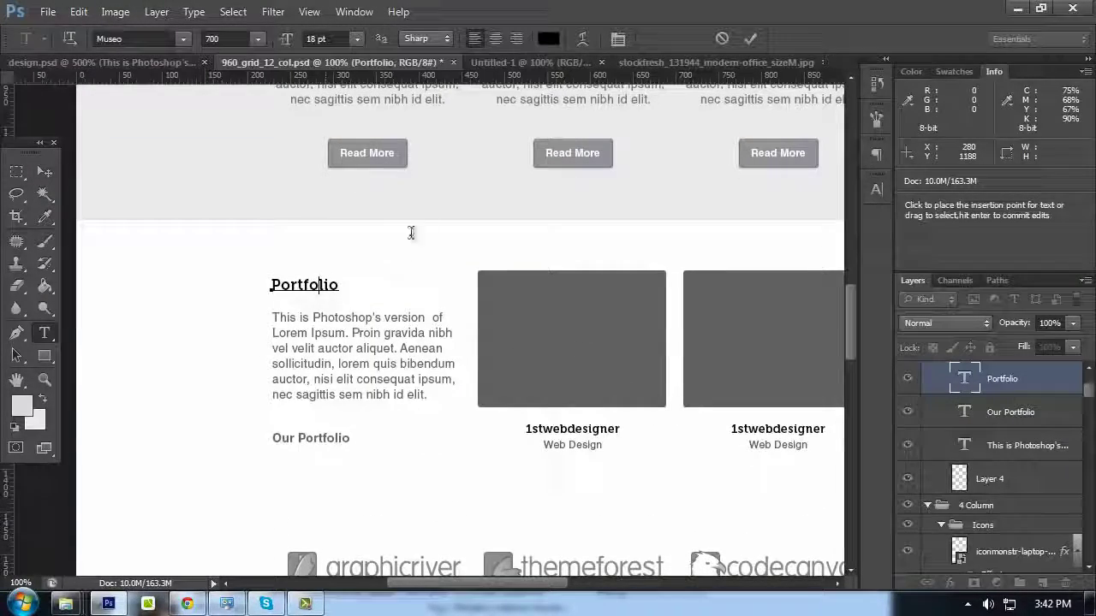
scroll(554, 279, "up", 4)
key("ctrl+Return")
left_click_drag(447, 208, 519, 303)
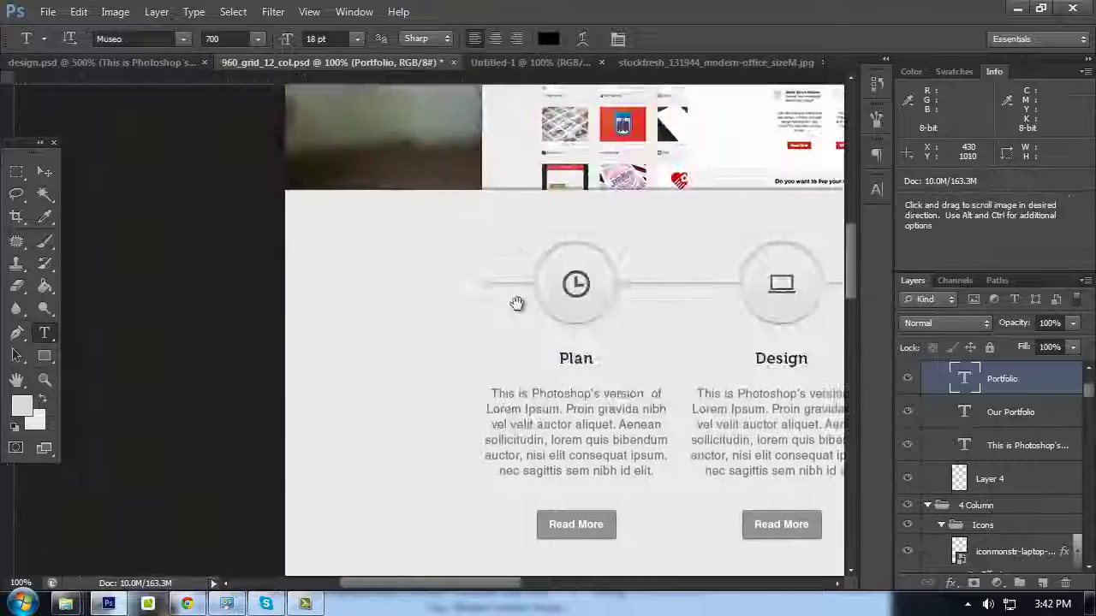
Add an Inner Shadow with 1 px distance and 0 px size to the grey Plan-to-Launch section background
key("ctrl+plus")
key("ctrl+plus")
key("ctrl+plus")
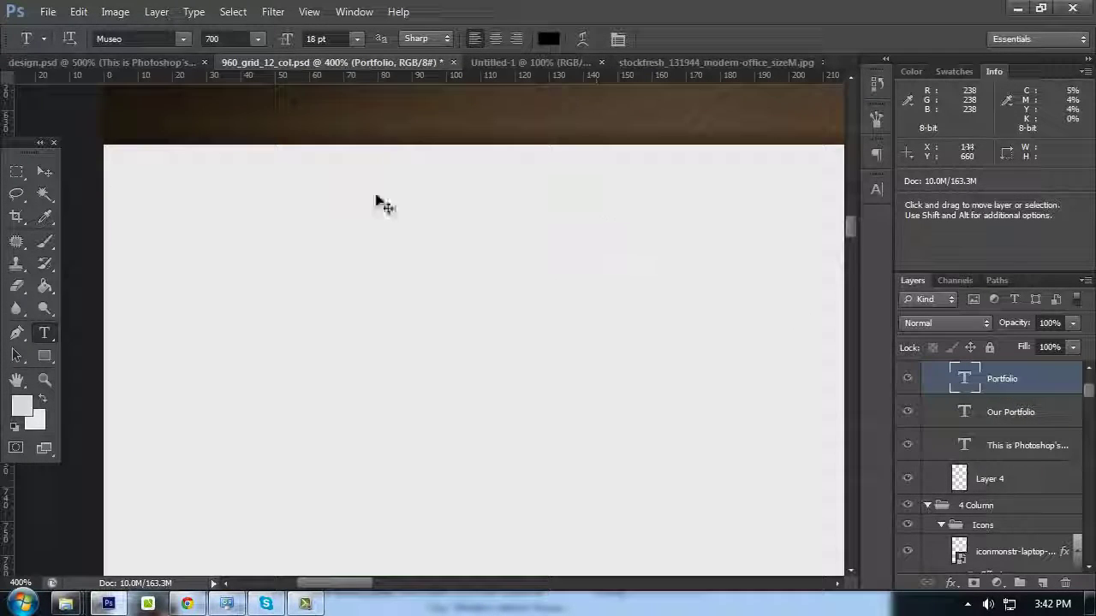
left_click(45, 172)
left_click(553, 279, "ctrl")
right_click(1019, 524)
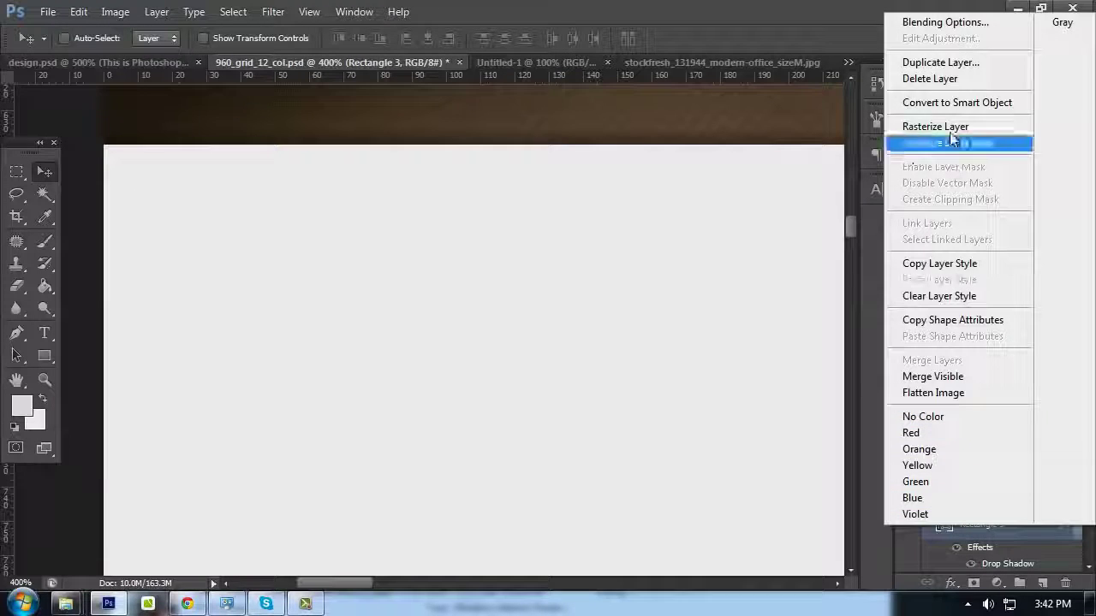
left_click(914, 23)
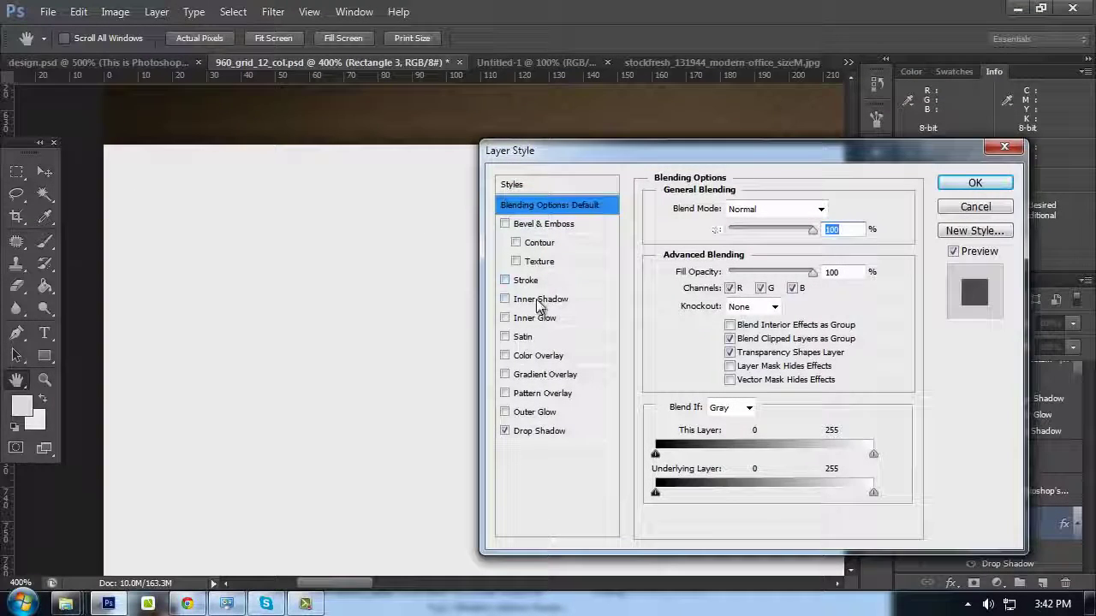
left_click(539, 300)
type("1")
left_click_drag(829, 321, 692, 320)
type("05")
Set the grey section background's Inner Shadow to Normal blending, 100% opacity and colour ffffff, and apply it
left_click(743, 214)
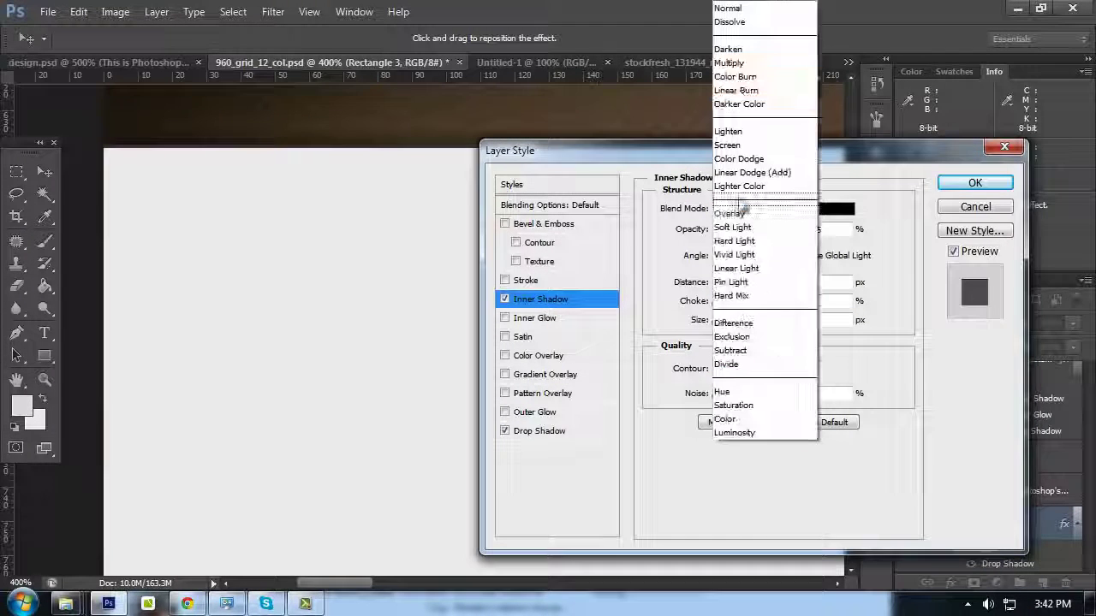
left_click(767, 8)
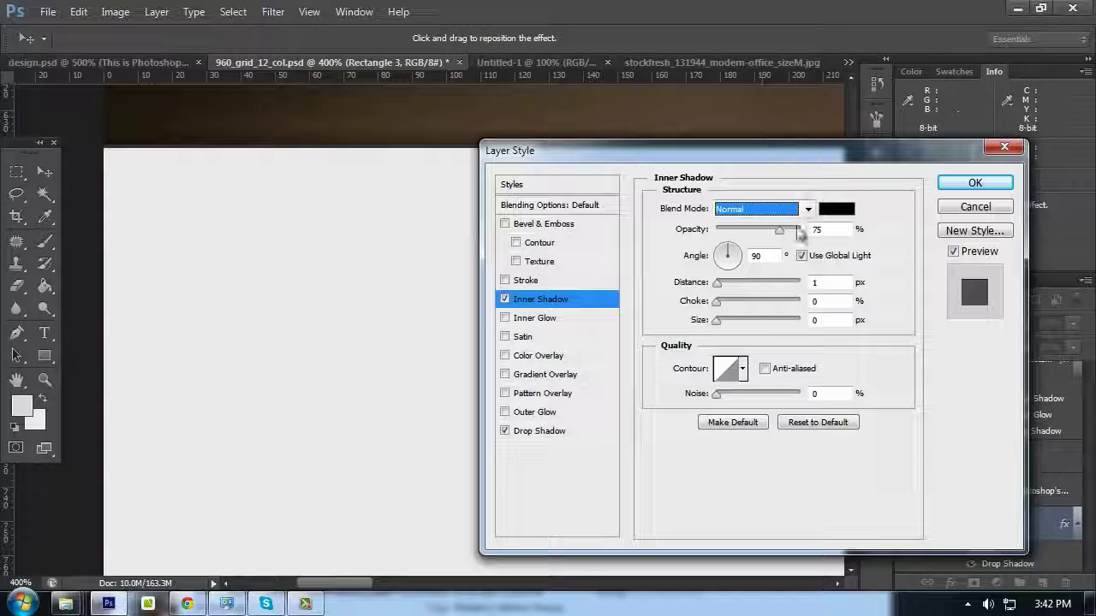
left_click_drag(779, 229, 890, 233)
left_click(836, 208)
left_click_drag(616, 326, 278, 83)
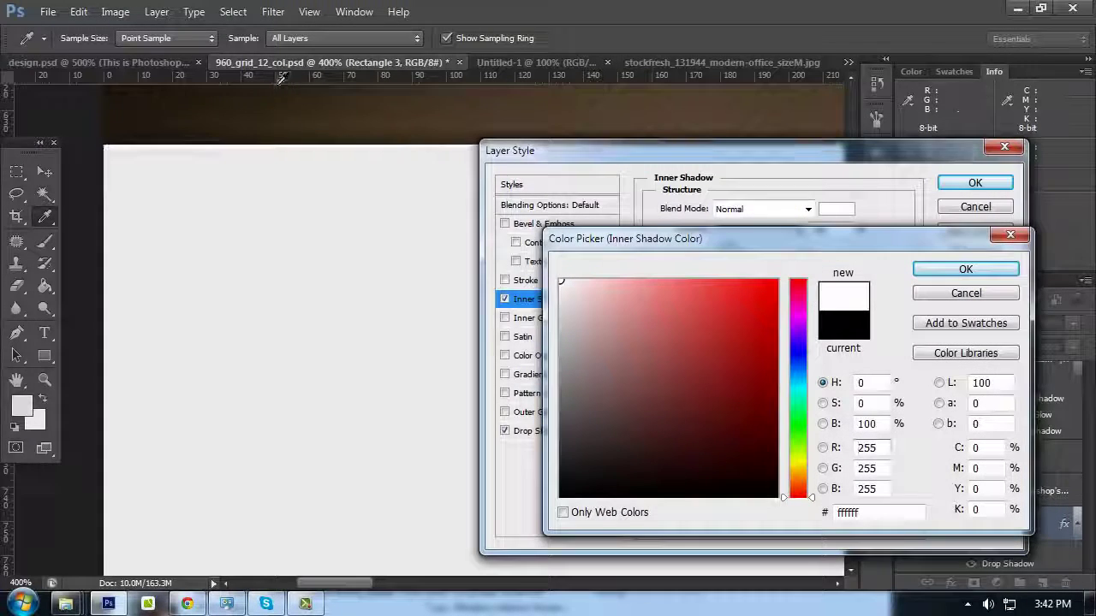
left_click(945, 271)
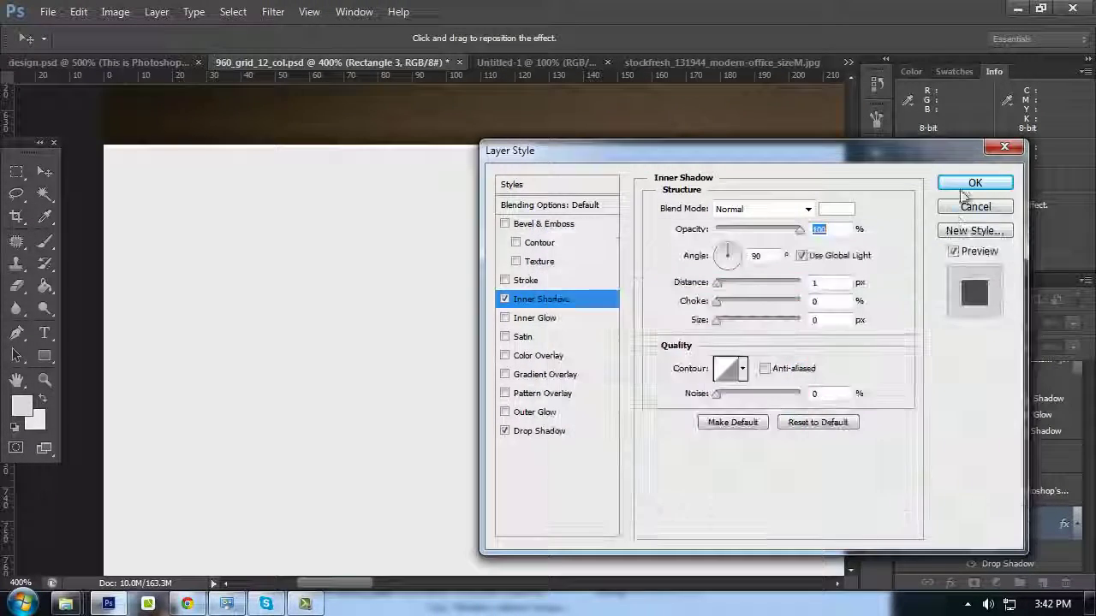
left_click(963, 182)
Examine the grey Plan-to-Launch section's edges and the Portfolio section below, including a view with the interface panels hidden
key("ctrl+minus")
key("ctrl+minus")
key("ctrl+minus")
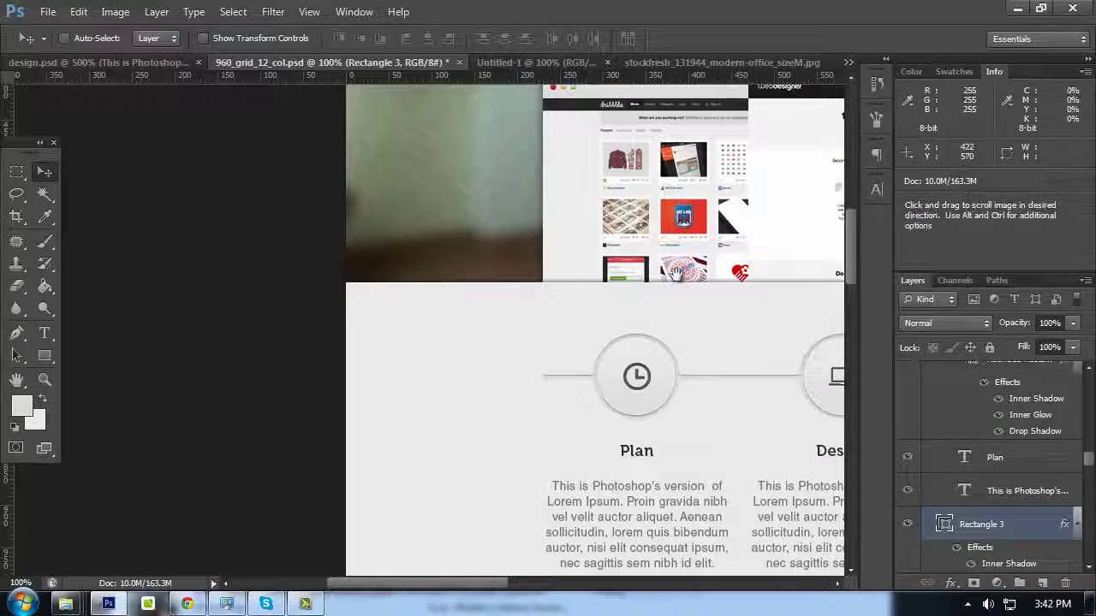
left_click_drag(675, 274, 365, 183)
left_click_drag(648, 210, 496, 207)
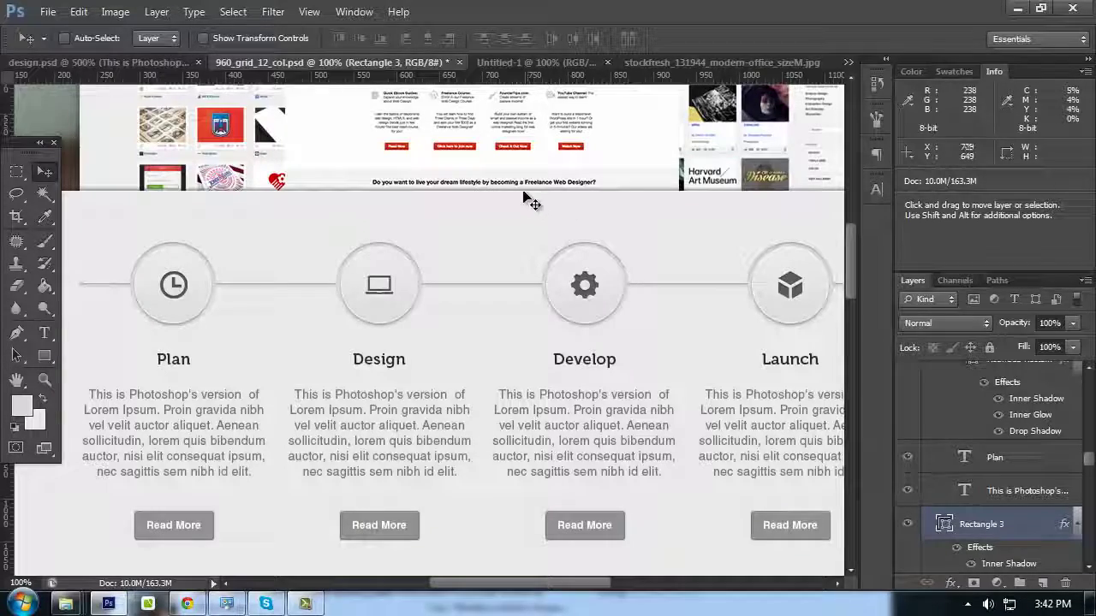
key("space")
left_click_drag(656, 228, 369, 283)
left_click_drag(541, 198, 578, 388)
key("Tab")
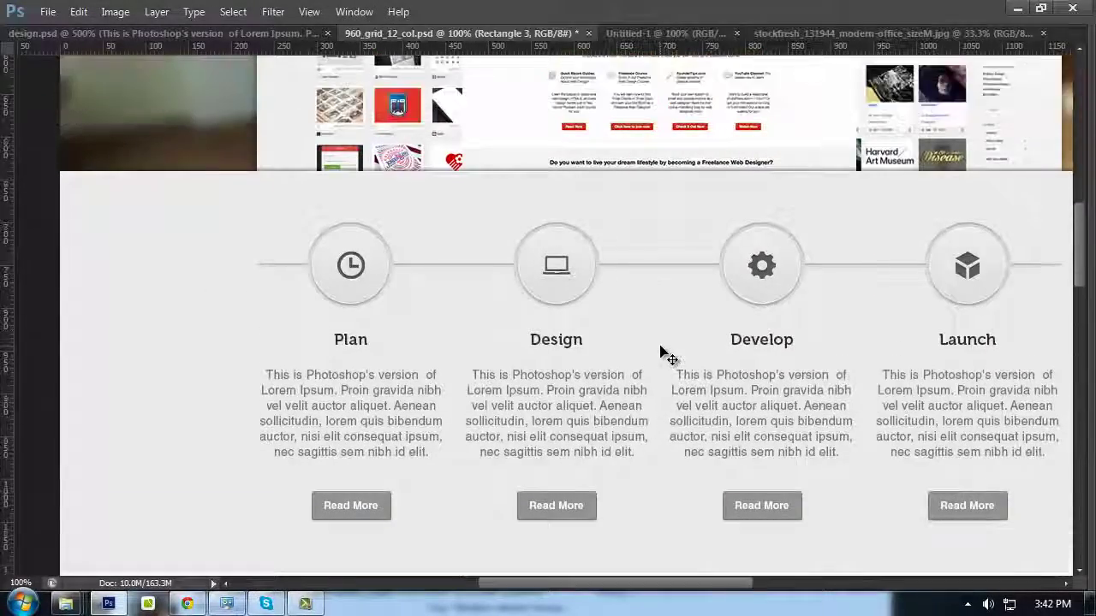
key("Tab")
left_click_drag(688, 300, 626, 328)
left_click_drag(472, 313, 568, 348)
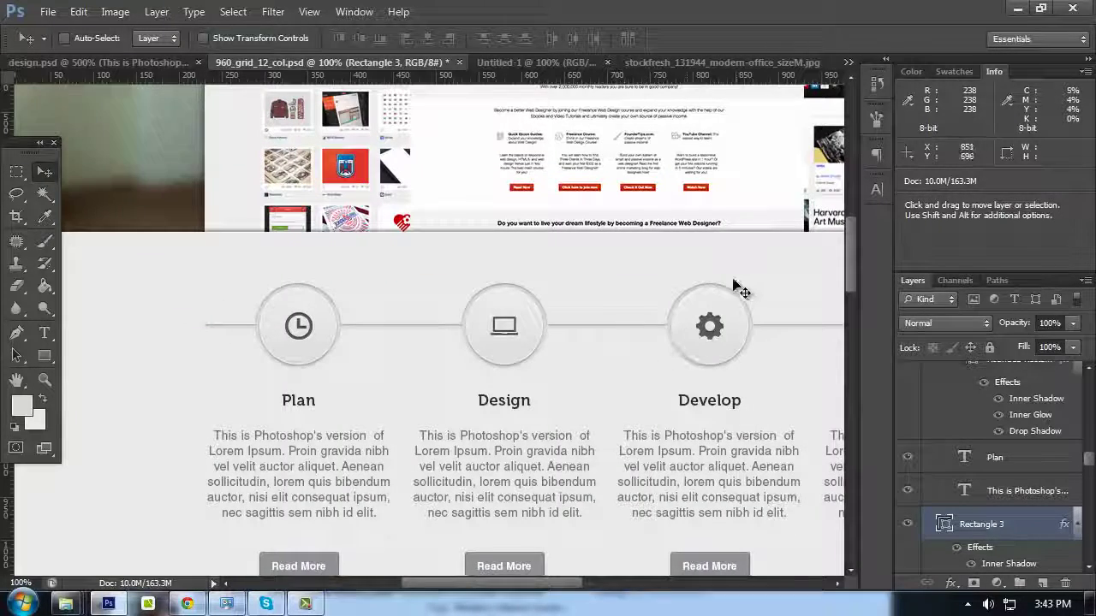
key("Tab")
scroll(360, 257, "down", 2)
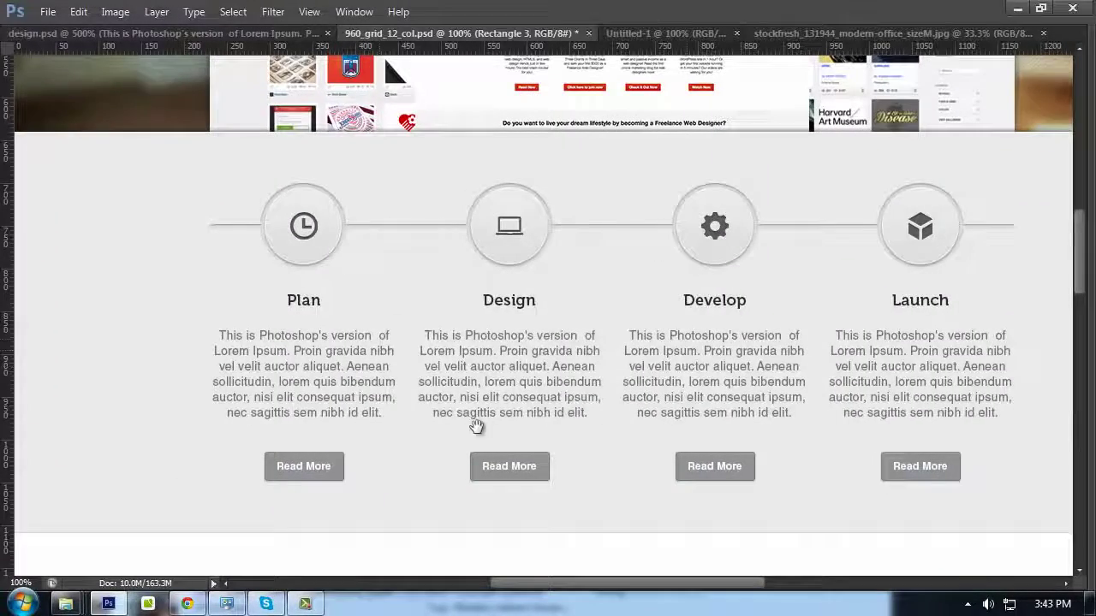
left_click_drag(477, 426, 546, 190)
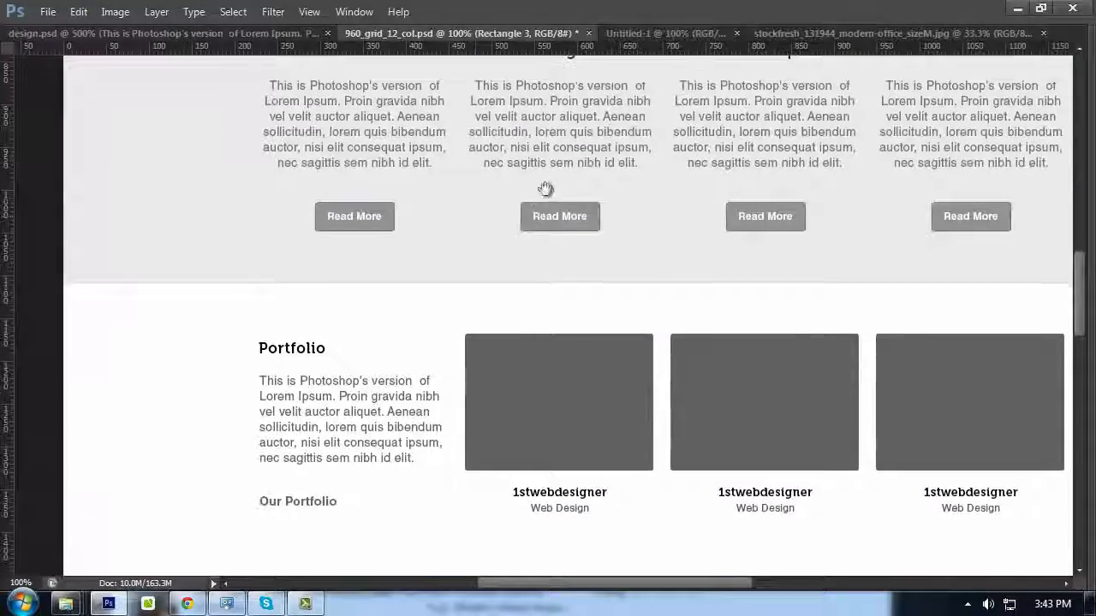
scroll(448, 283, "down", 1)
key("Tab")
Change the text colour of the Portfolio heading to 333333
key("t")
left_click(332, 275)
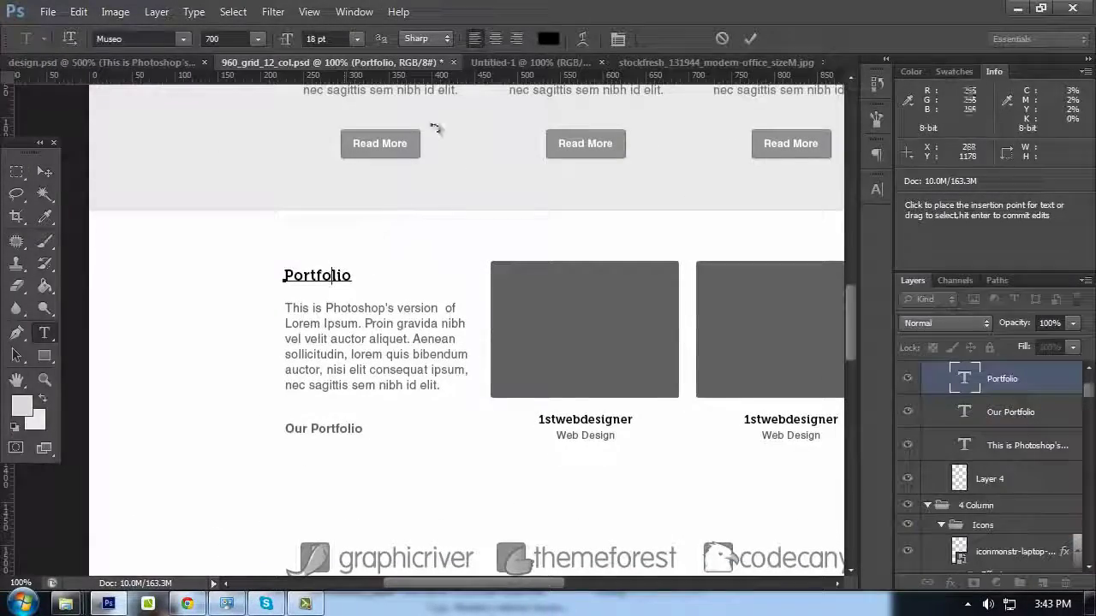
left_click(549, 38)
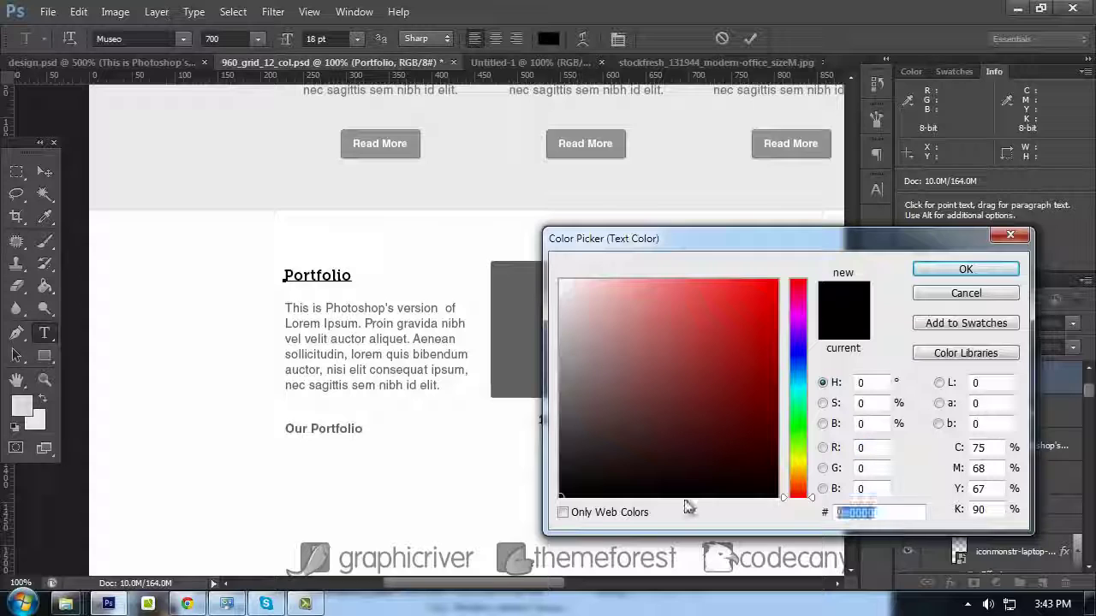
type("33333")
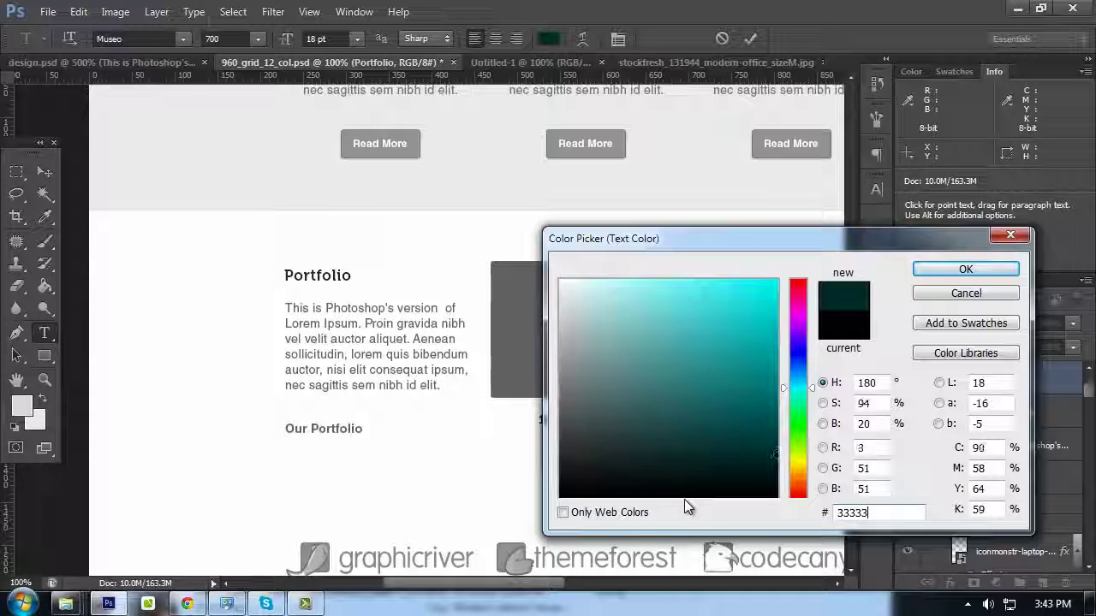
type("3")
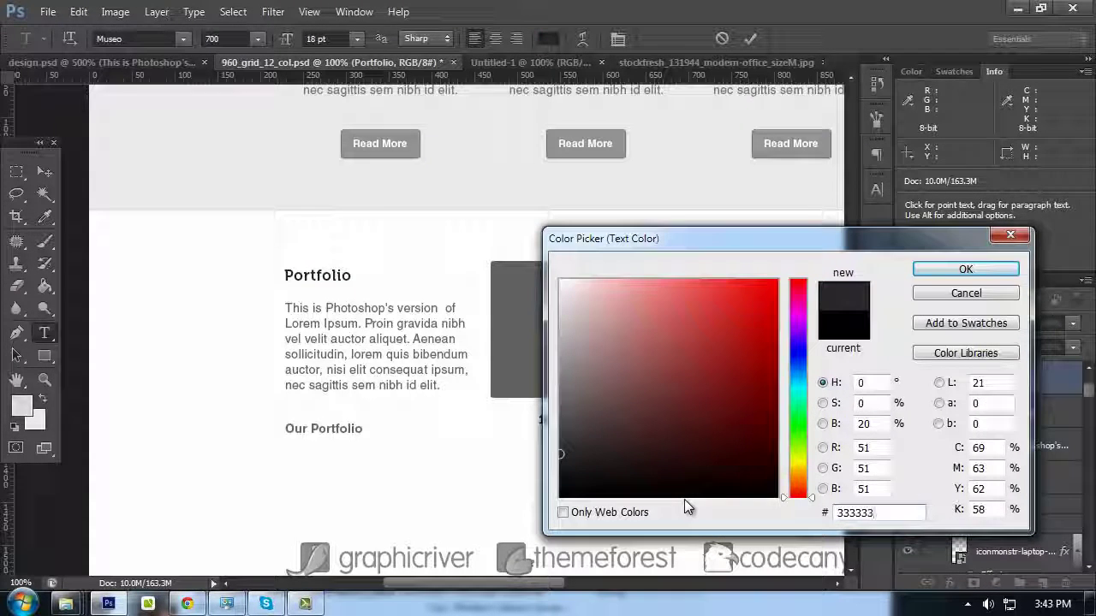
left_click(951, 270)
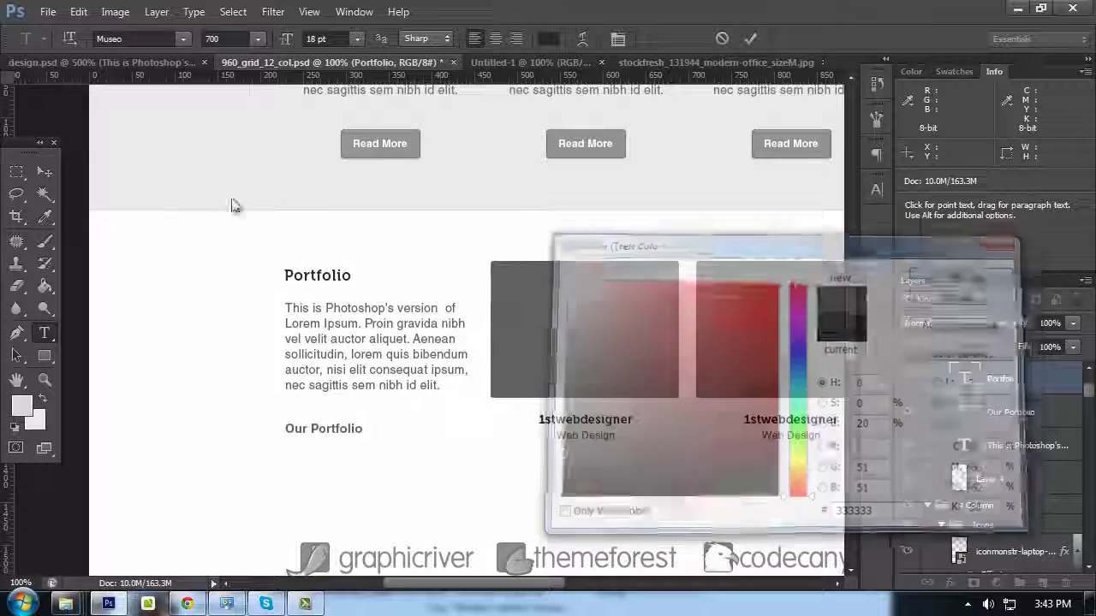
left_click(44, 171)
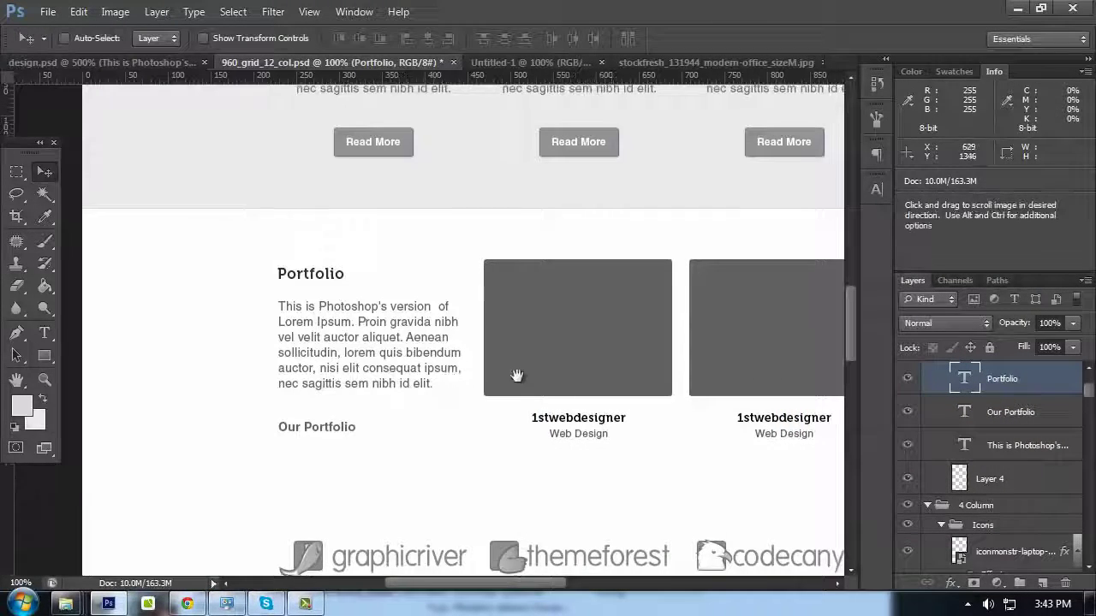
Change the 1stwebdesigner title under the first portfolio thumbnail to colour 333333
scroll(516, 374, "right", 3)
scroll(516, 374, "down", 1)
double_click(509, 378)
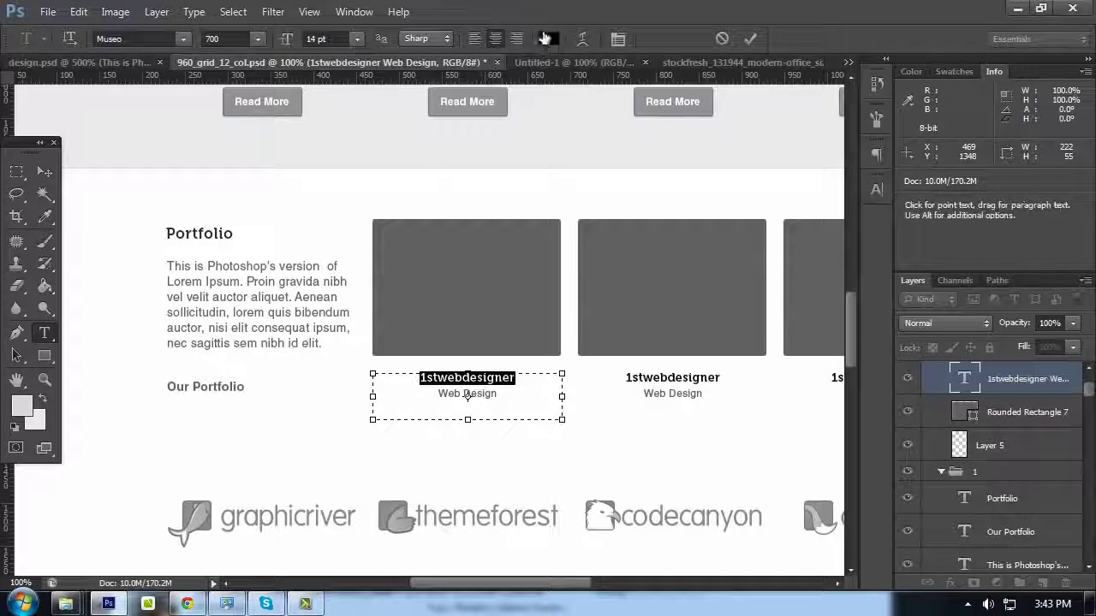
left_click(546, 39)
left_click(950, 270)
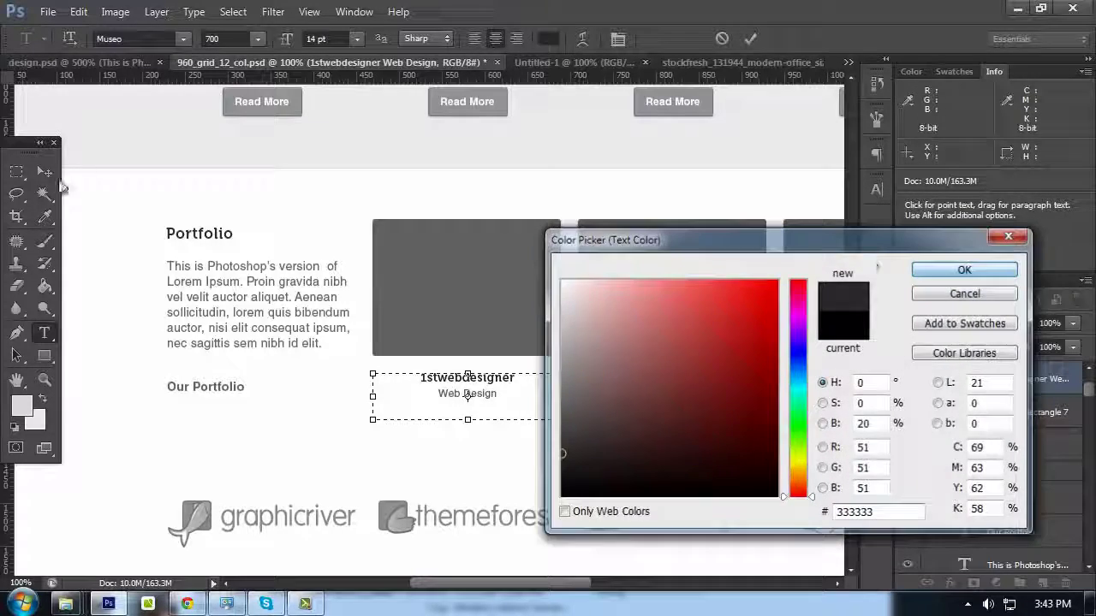
left_click(45, 171)
Recolour the 1stwebdesigner title under the second portfolio thumbnail to 333333
double_click(655, 378)
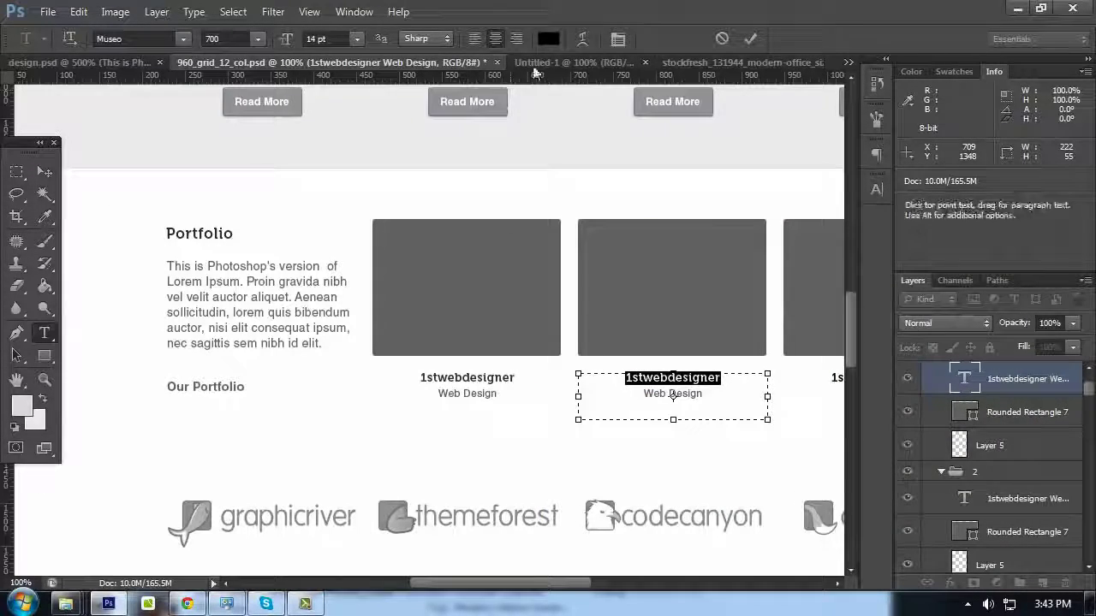
left_click(548, 38)
type("333333")
left_click(934, 269)
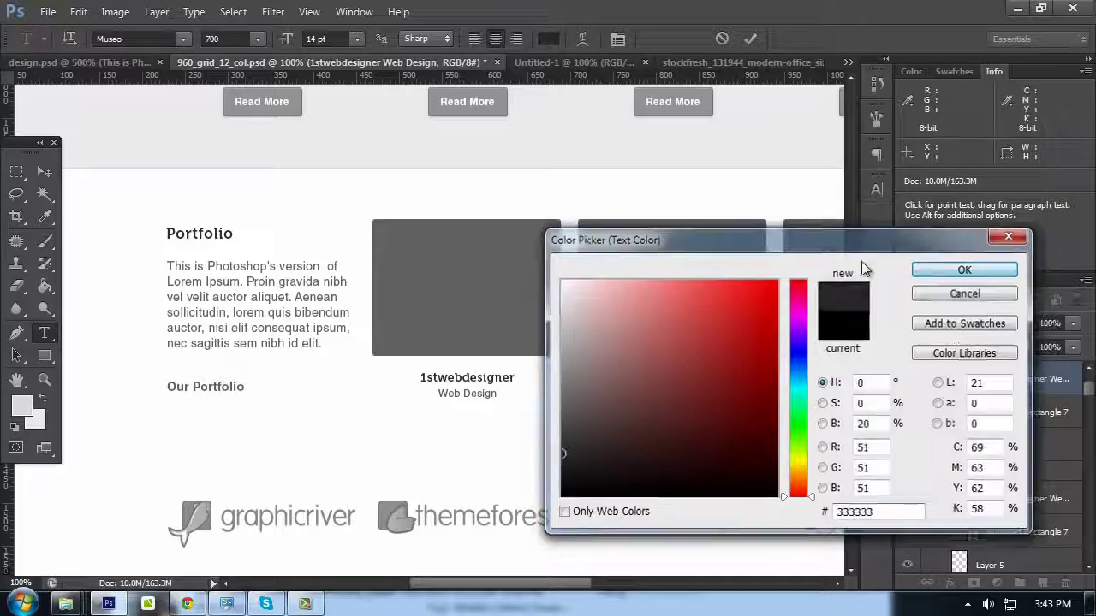
left_click(42, 171)
Set the text colour of the 1stwebdesigner title under the last portfolio thumbnail to 333333
left_click_drag(434, 245, 14, 192)
key("t")
left_click(456, 322)
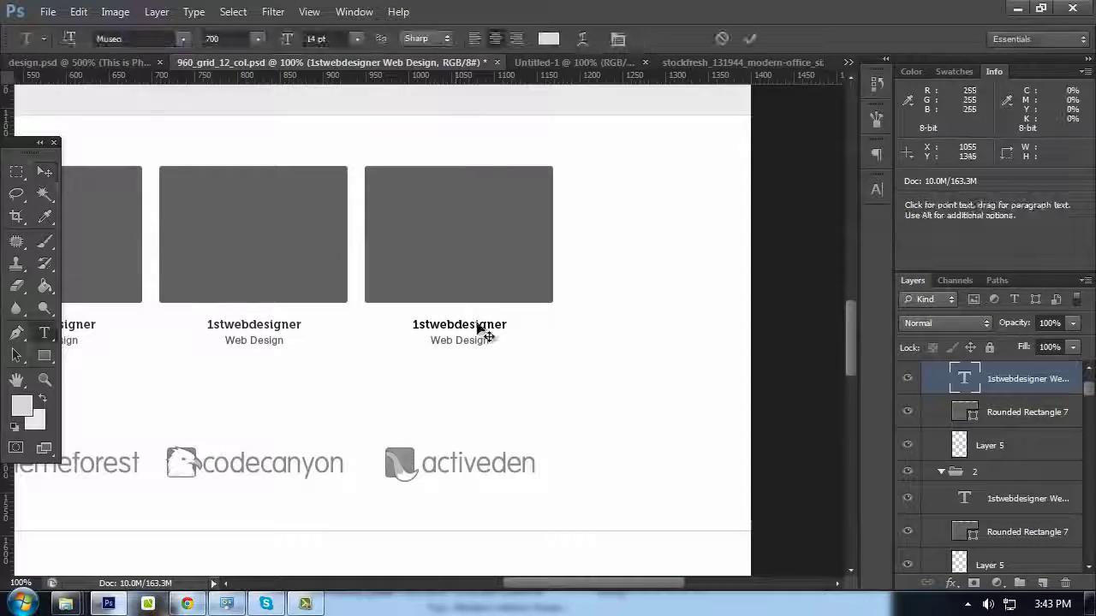
double_click(508, 326)
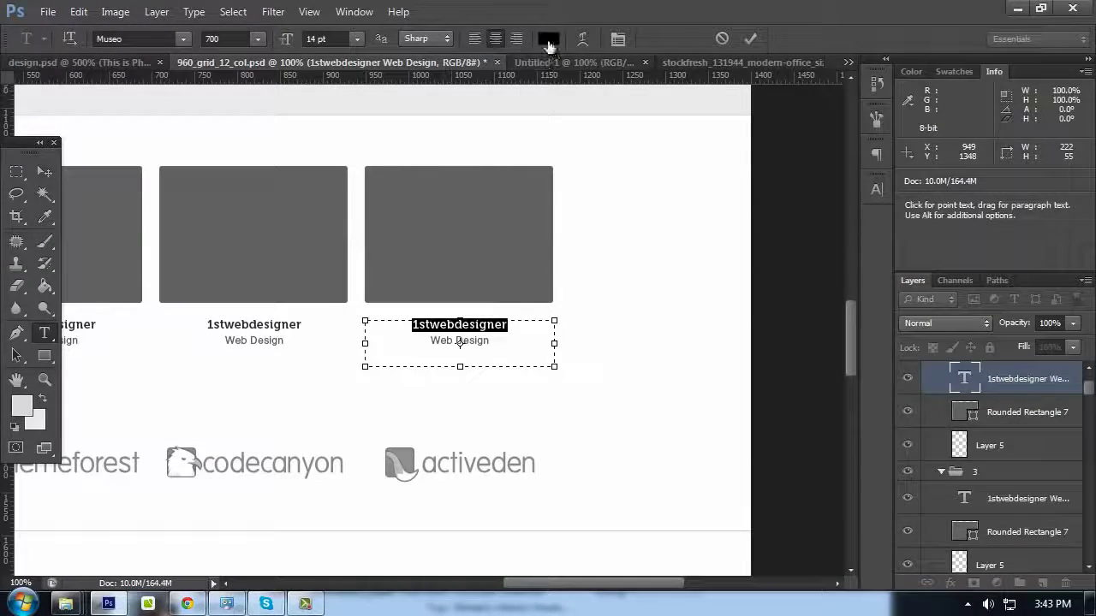
left_click(549, 39)
double_click(856, 511)
type("333333")
left_click(968, 267)
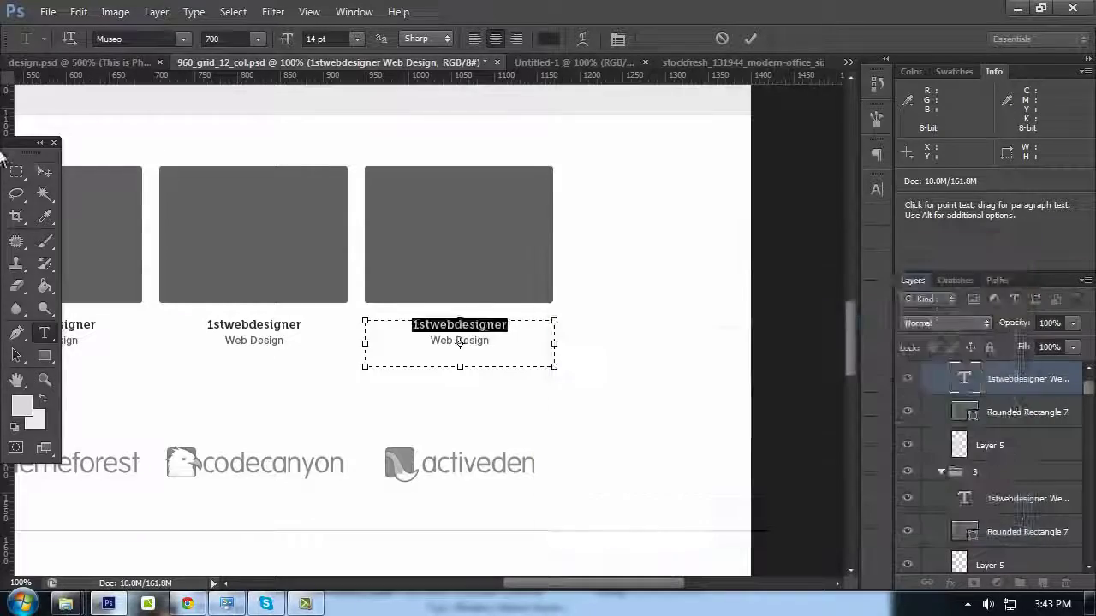
left_click(45, 171)
Review the page from the Portfolio section up to the Dipped header and back down
left_click_drag(94, 188, 636, 289)
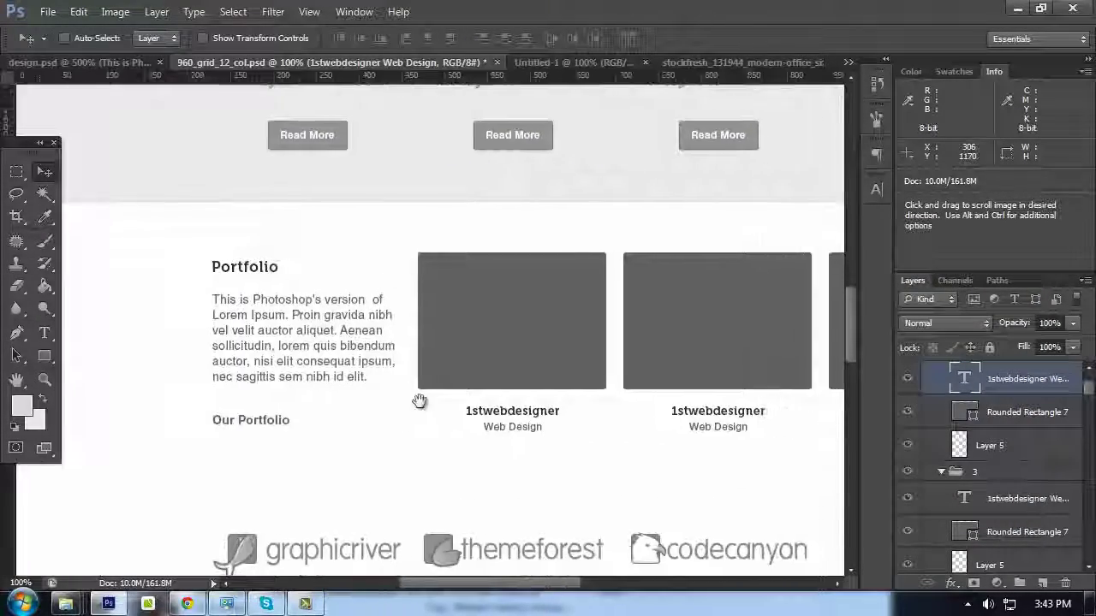
left_click_drag(411, 257, 450, 531)
left_click_drag(446, 222, 398, 457)
left_click_drag(431, 278, 432, 557)
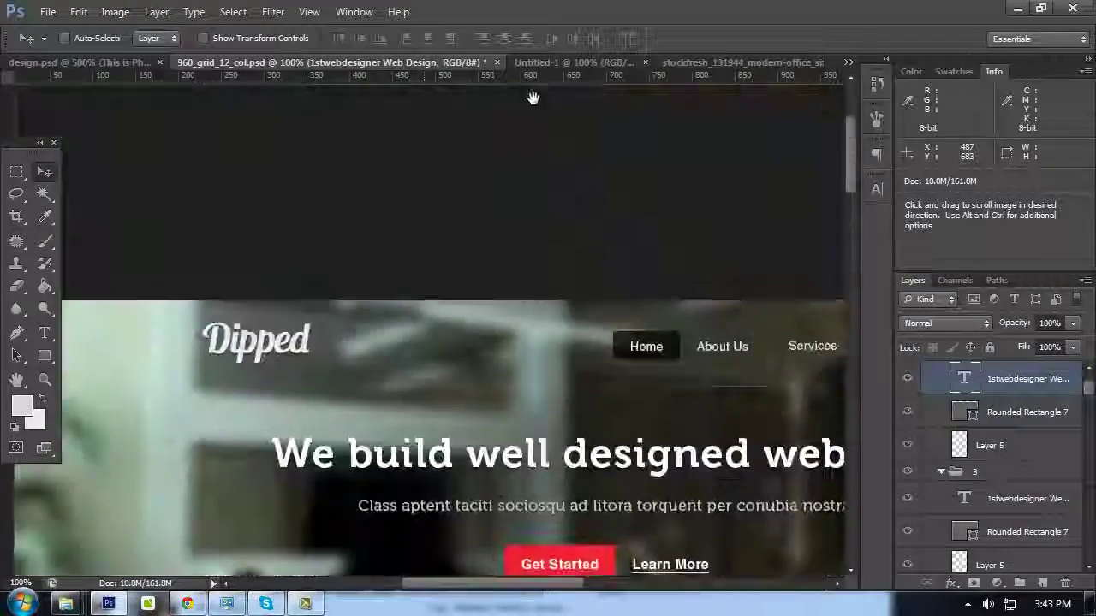
scroll(505, 289, "up", 2)
scroll(479, 330, "down", 10)
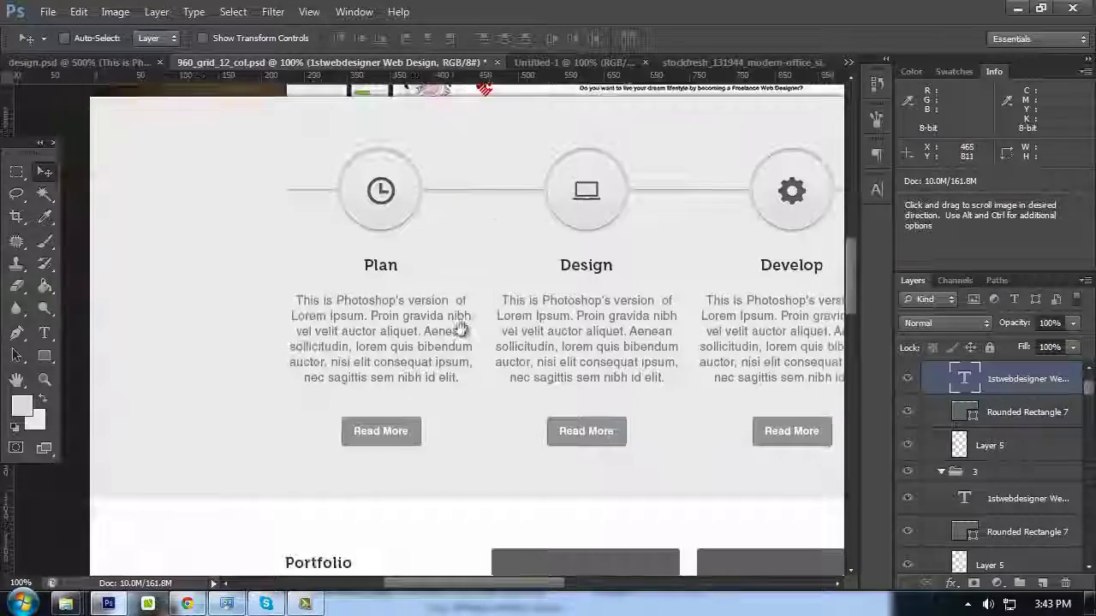
left_click_drag(425, 269, 459, 103)
Select the Our Portfolio link text, and sample the red fb2f3a swatch in Untitled-1 as the foreground colour
key("t")
left_click_drag(440, 313, 220, 296)
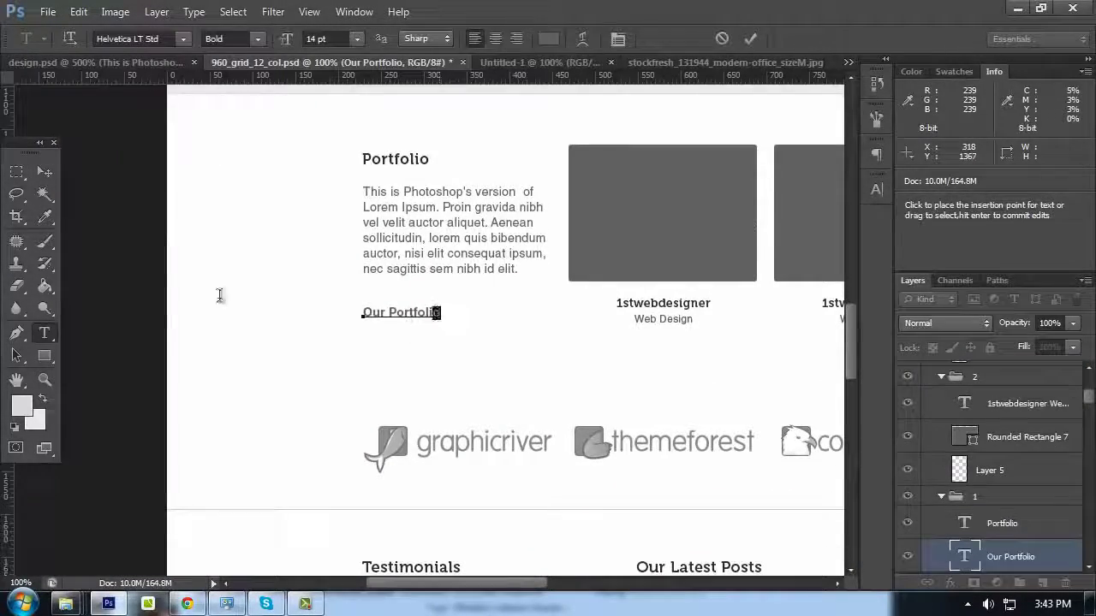
left_click(505, 61)
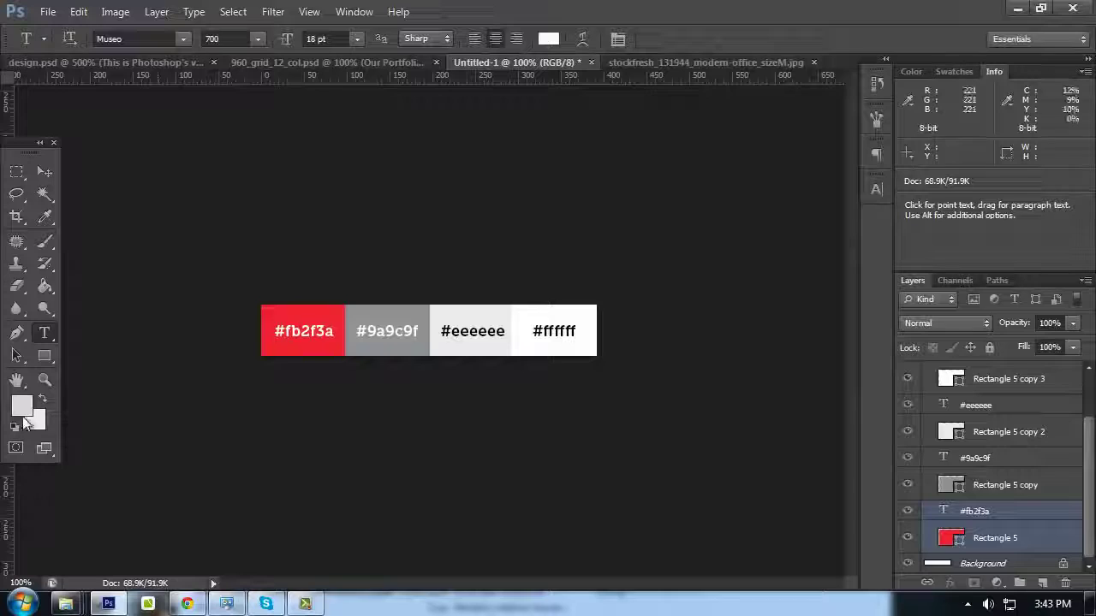
left_click(21, 407)
left_click(292, 320)
left_click(966, 269)
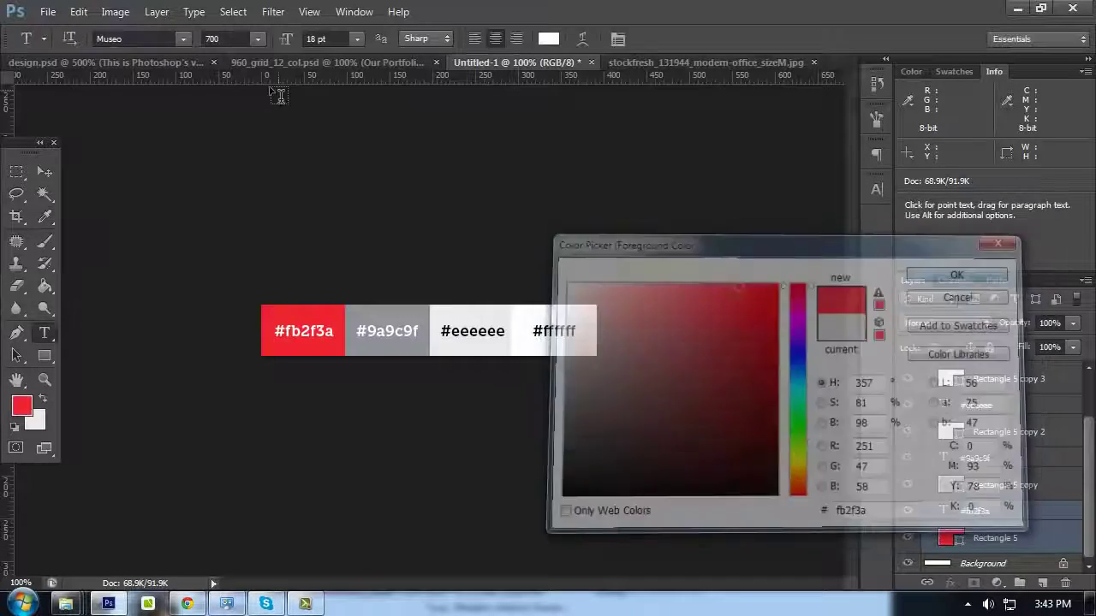
Back in 960_grid_12_col.psd, change the Our Portfolio text colour to the sampled red fb2f3a
left_click(137, 61)
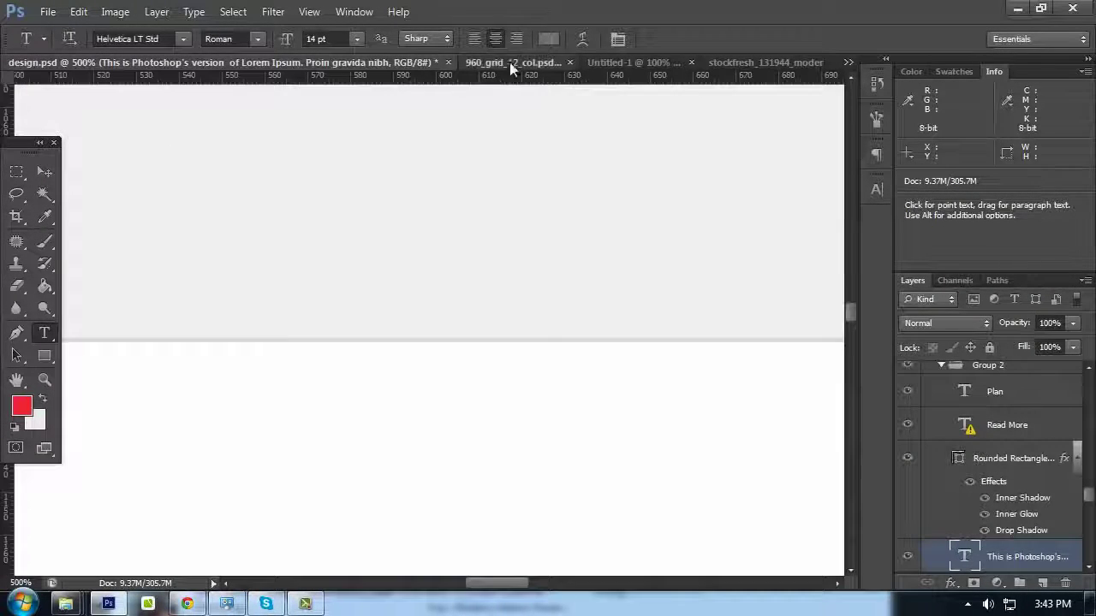
left_click(511, 62)
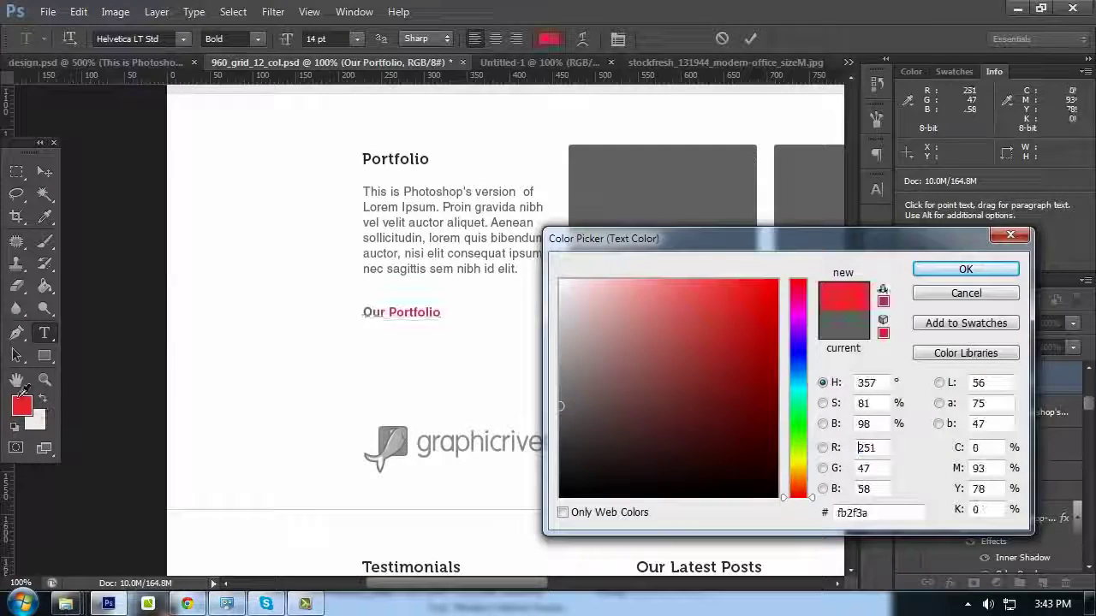
key("Return")
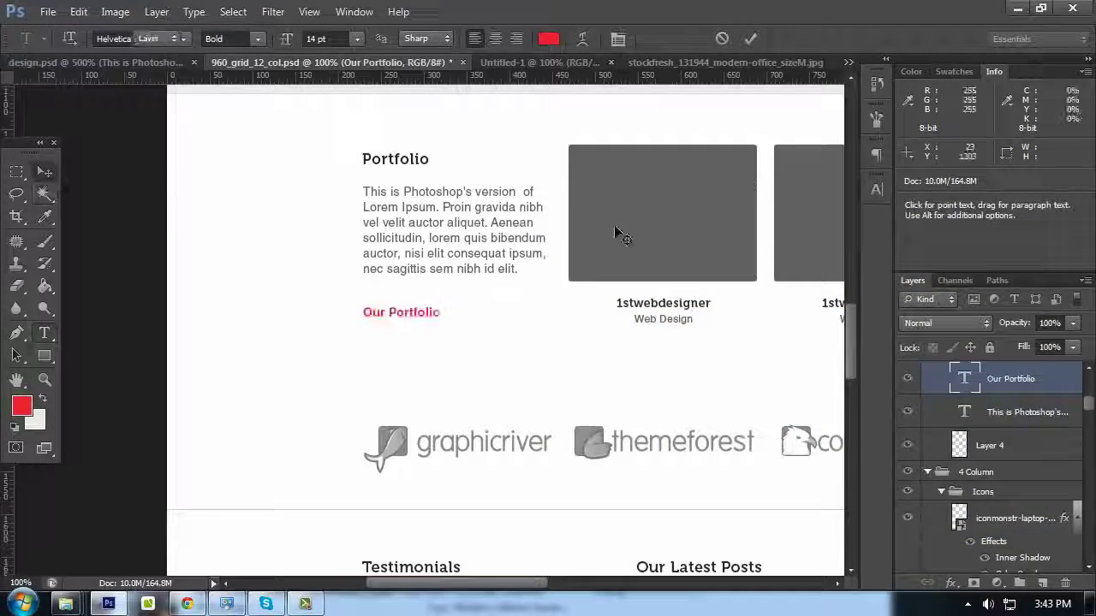
Check the text colour of the paragraph in the Plan column
left_click_drag(584, 270, 454, 367)
left_click_drag(533, 345, 589, 457)
key("t")
left_click(419, 152)
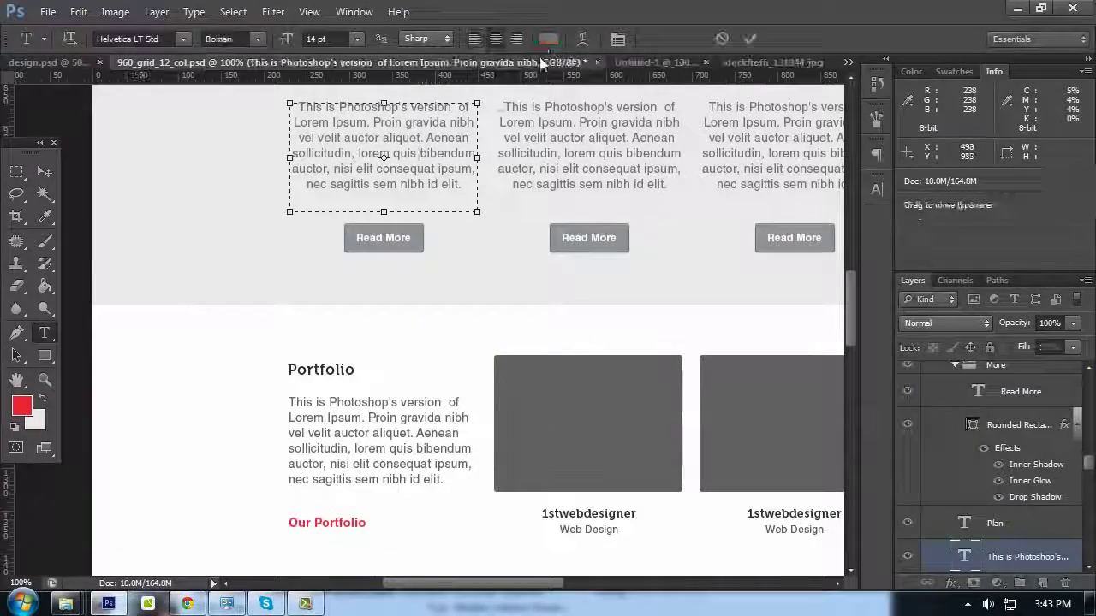
left_click(549, 39)
left_click(946, 295)
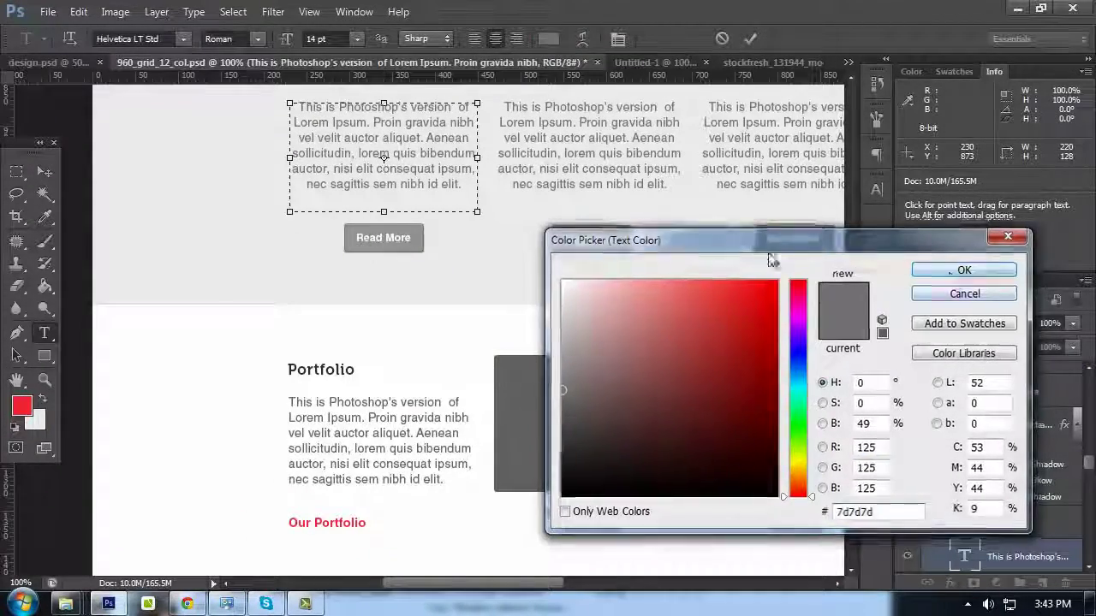
left_click(45, 171)
Set the text colour of the whole Portfolio paragraph to 7d7d7d
key("t")
left_click(366, 433)
key("ctrl+a")
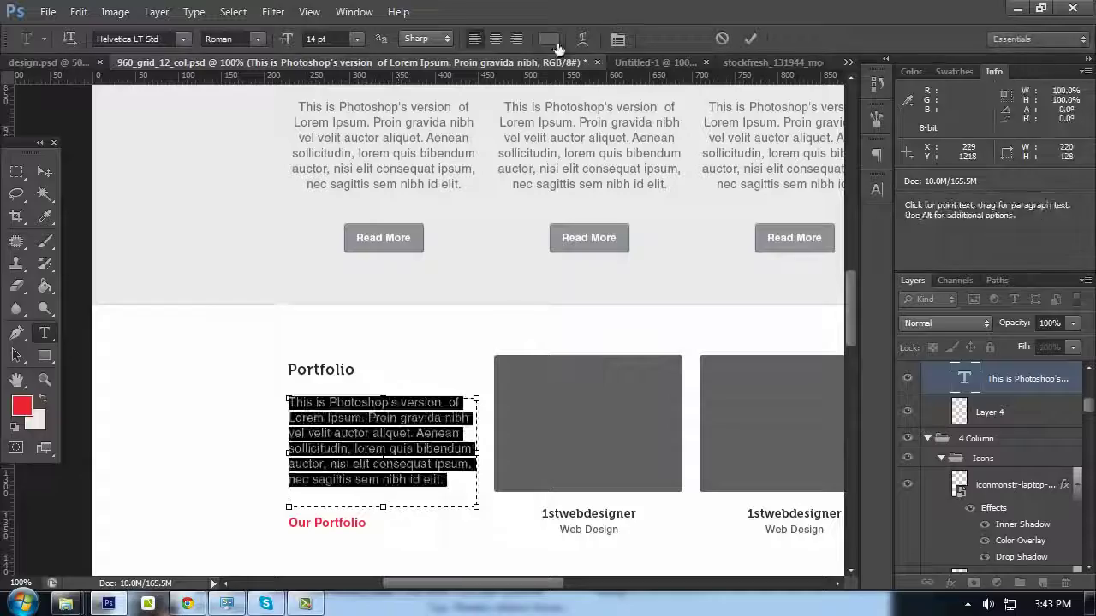
left_click(549, 38)
type("7d7d7d")
left_click(942, 269)
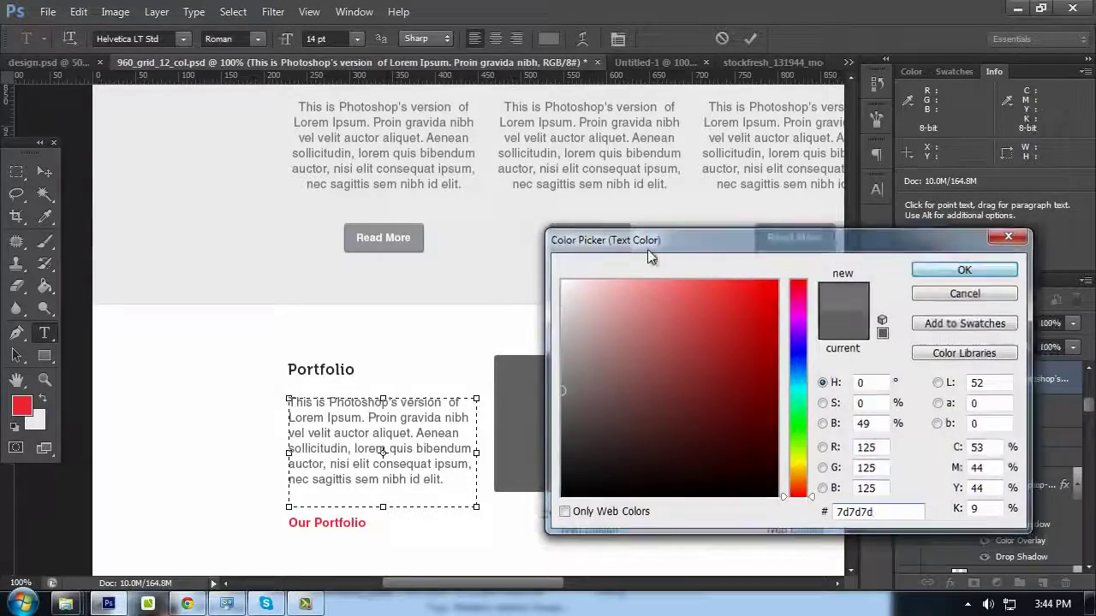
left_click(43, 172)
Check the text colour of the grey body text in the first Latest Tweets entry
key("space")
left_click_drag(628, 366, 521, 95)
key("space")
left_click_drag(560, 235, 477, 235)
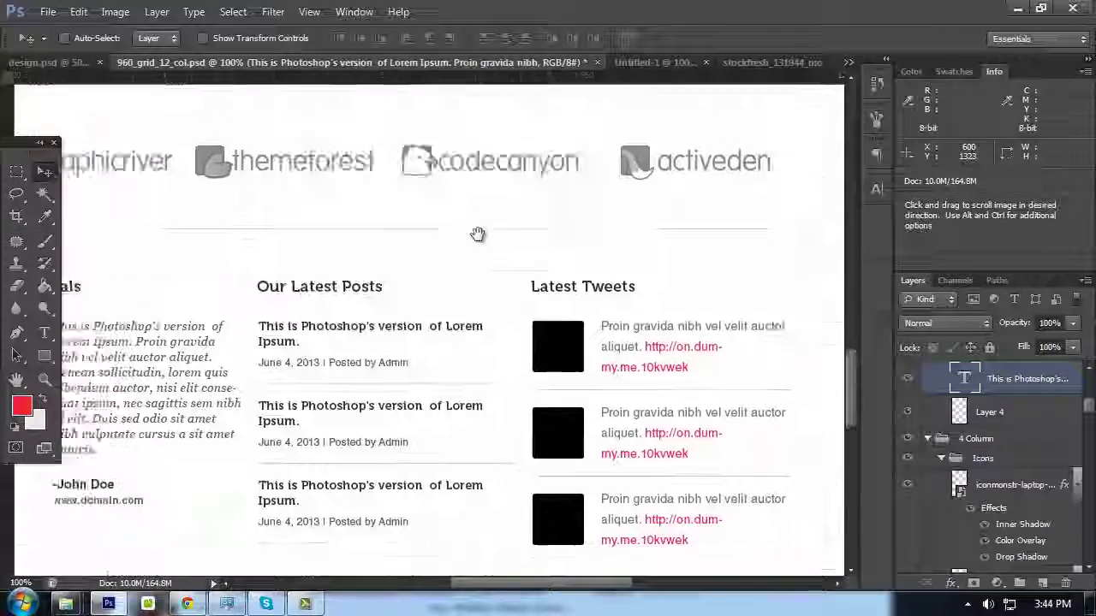
key("t")
left_click_drag(620, 298, 575, 270)
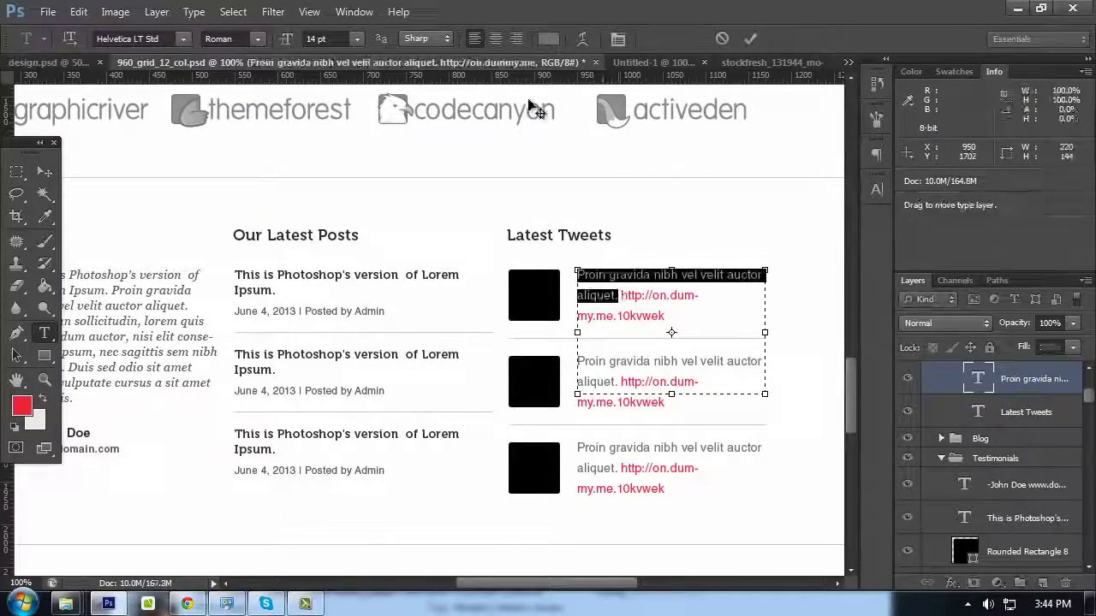
left_click(549, 39)
key("Escape")
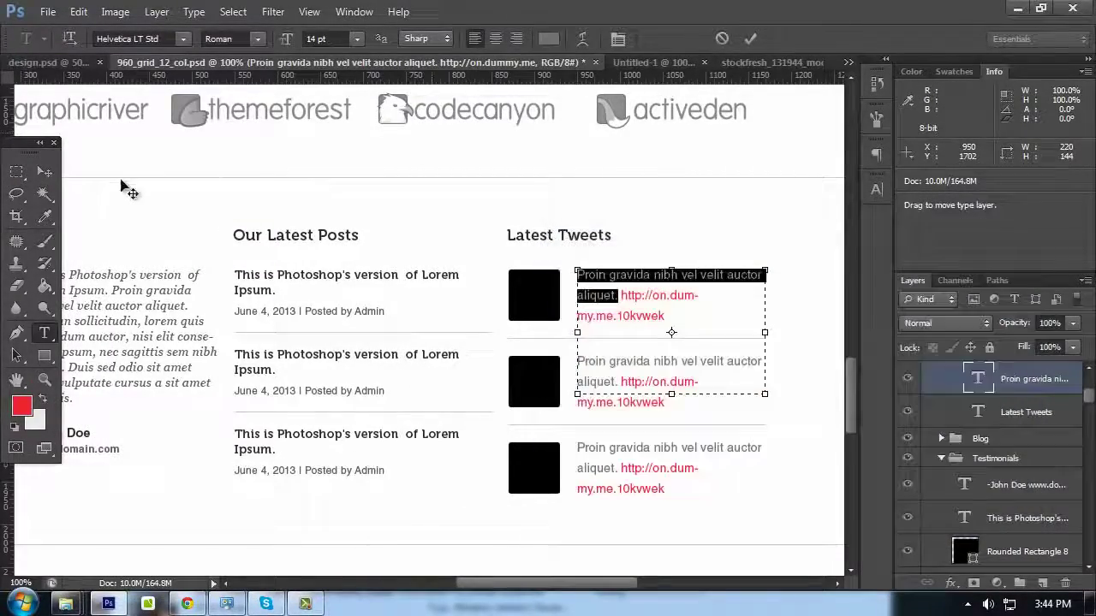
left_click(45, 172)
In design.psd, check the text colour of the Web Design caption under the first portfolio thumbnail
key("space")
left_click_drag(307, 87, 480, 299)
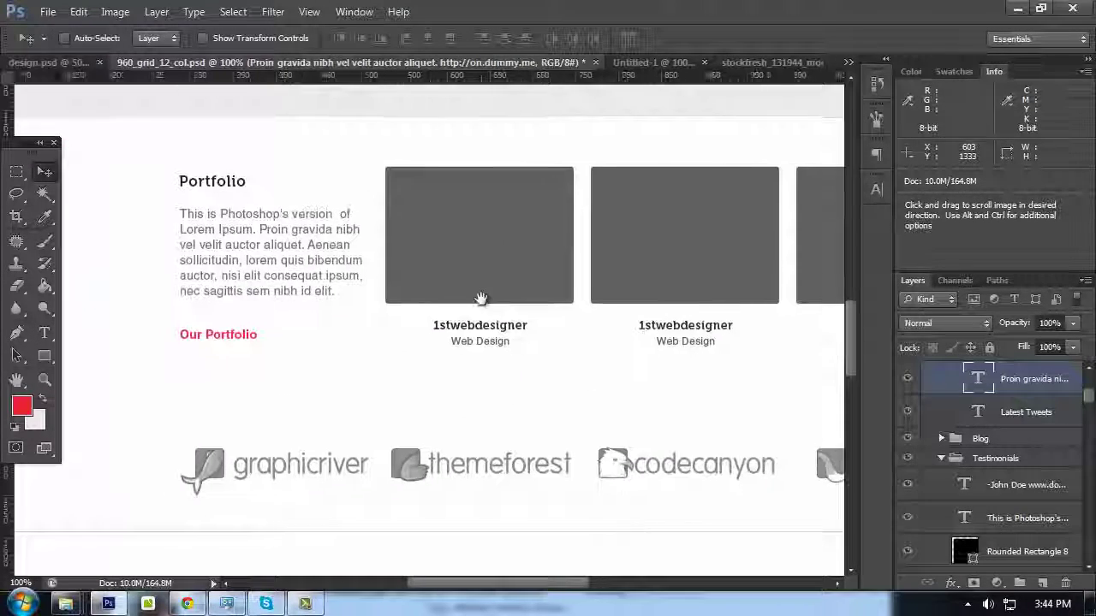
left_click(77, 66)
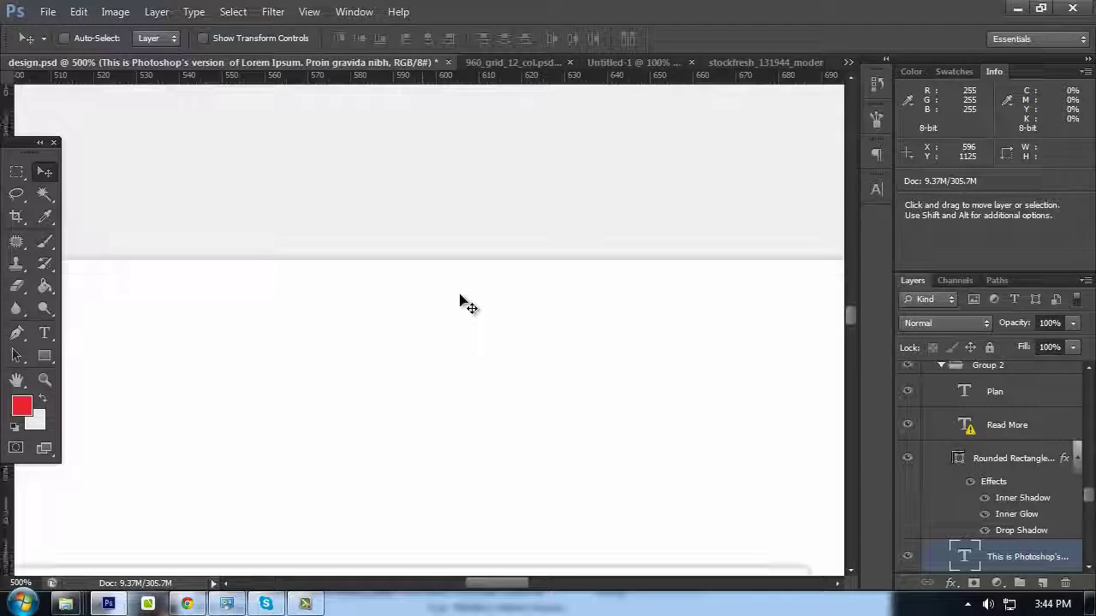
scroll(462, 301, "down", 6)
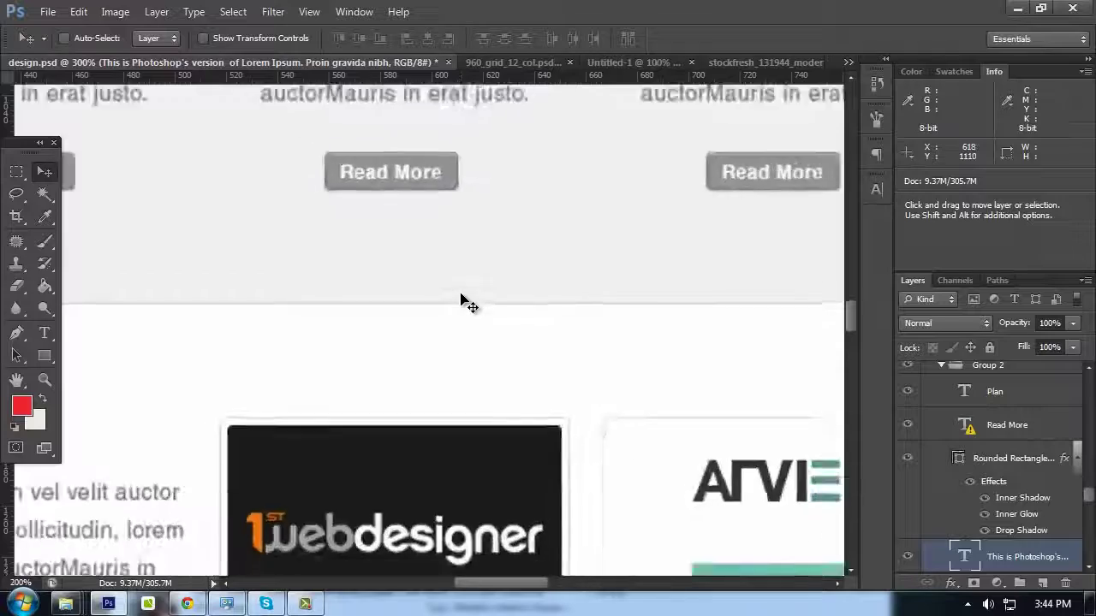
scroll(462, 301, "up", 4)
scroll(511, 318, "down", 3)
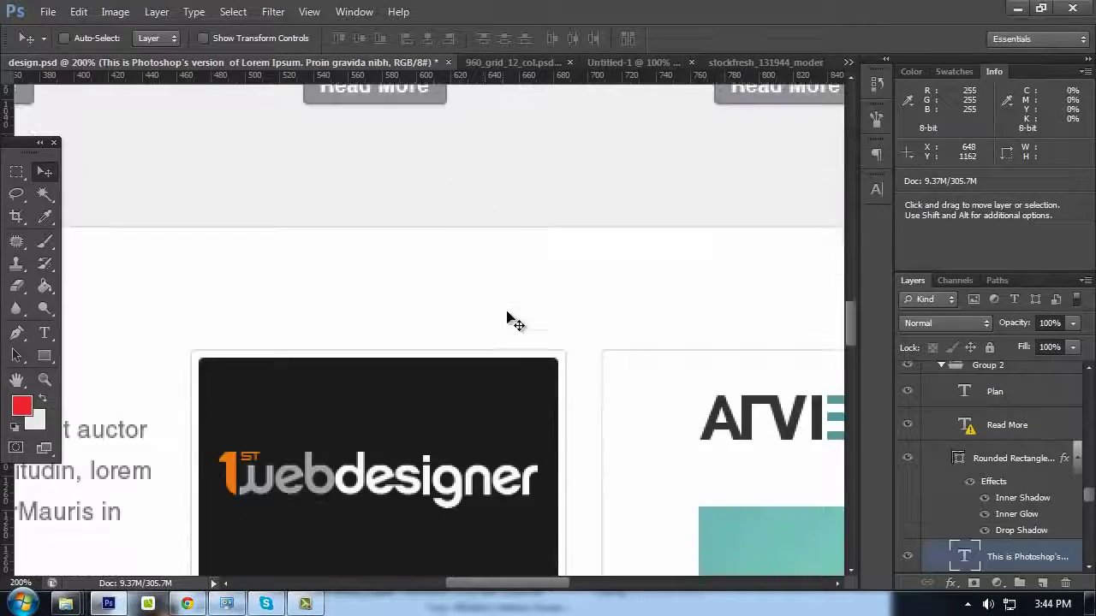
scroll(466, 289, "down", 4)
double_click(448, 289)
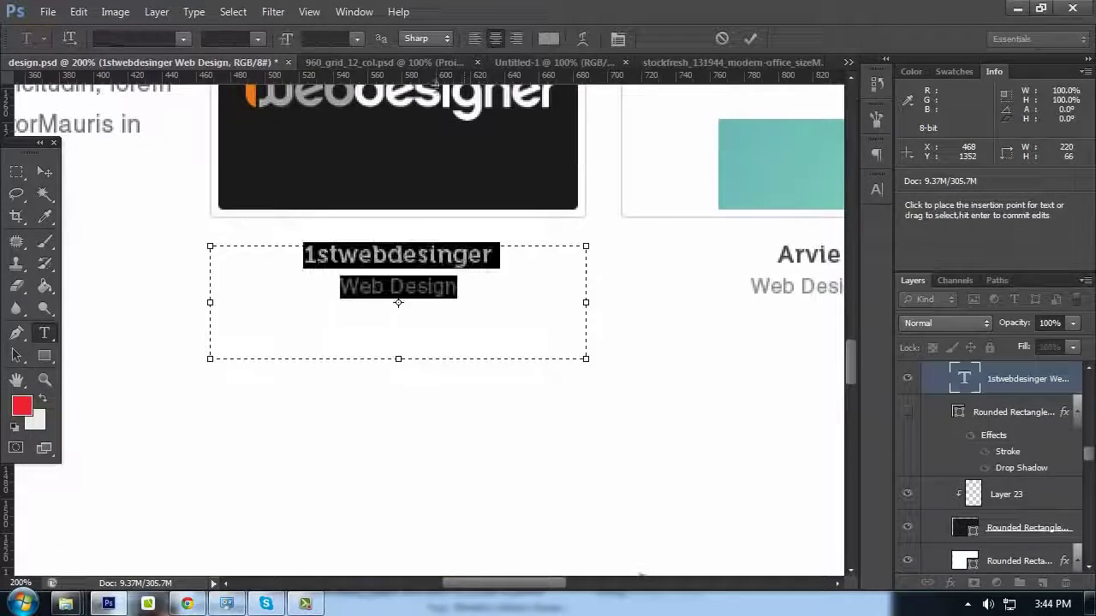
left_click_drag(499, 289, 415, 288)
left_click(548, 38)
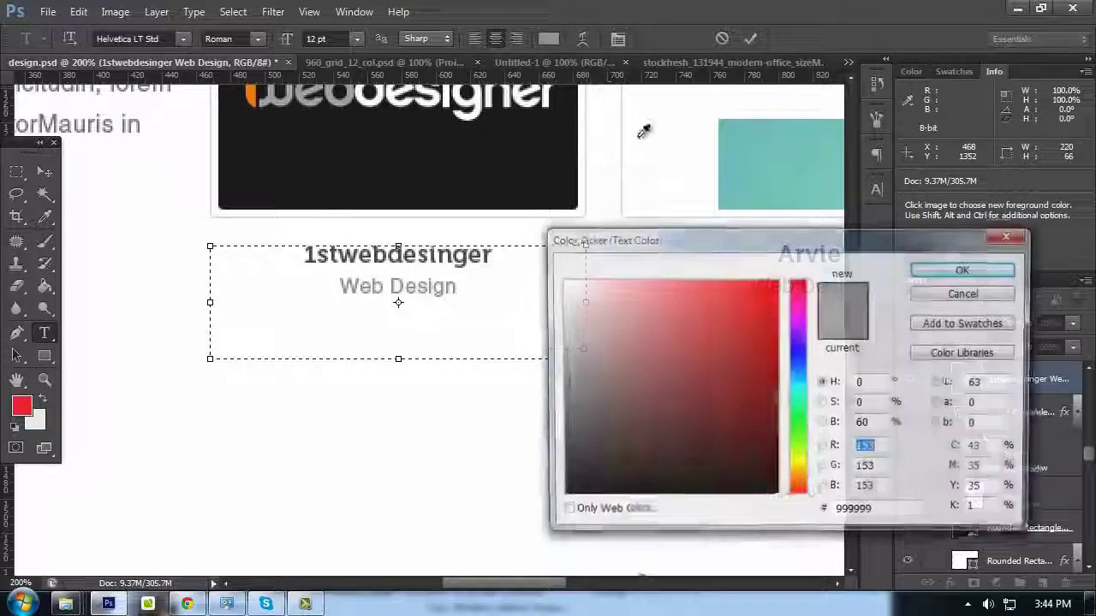
left_click(964, 271)
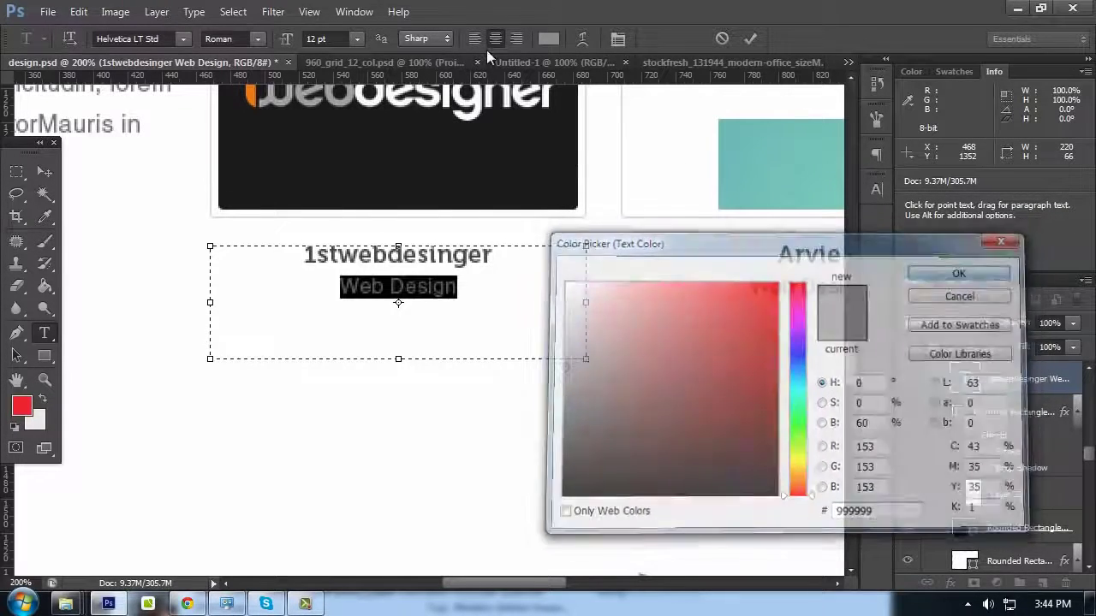
Back in 960_grid_12_col.psd, set the Web Design caption under the first portfolio thumbnail to colour 999999
left_click(364, 60)
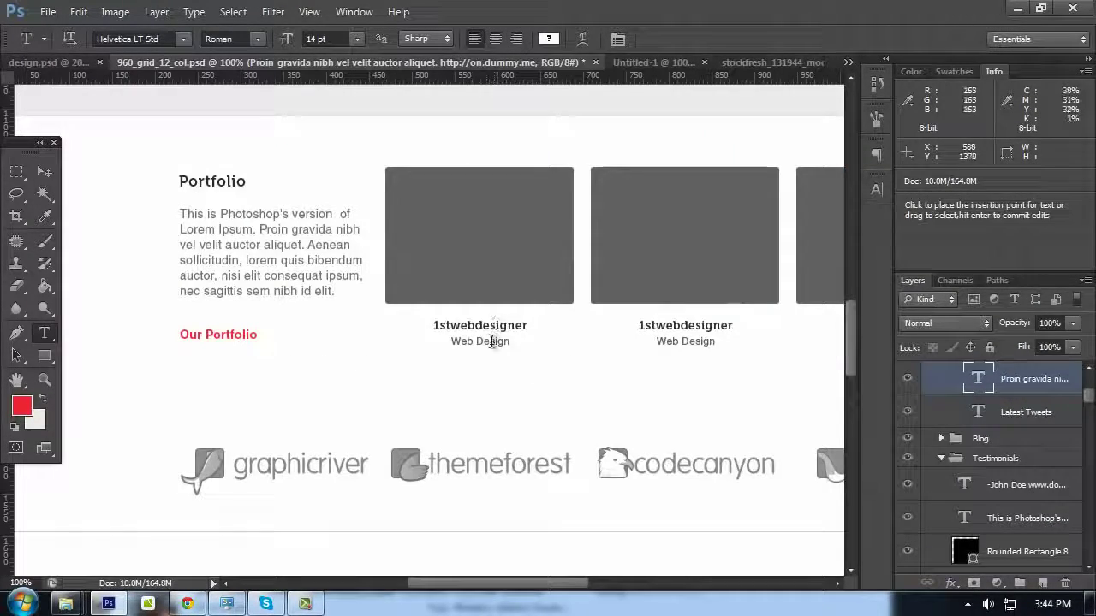
left_click_drag(511, 341, 405, 347)
left_click(548, 39)
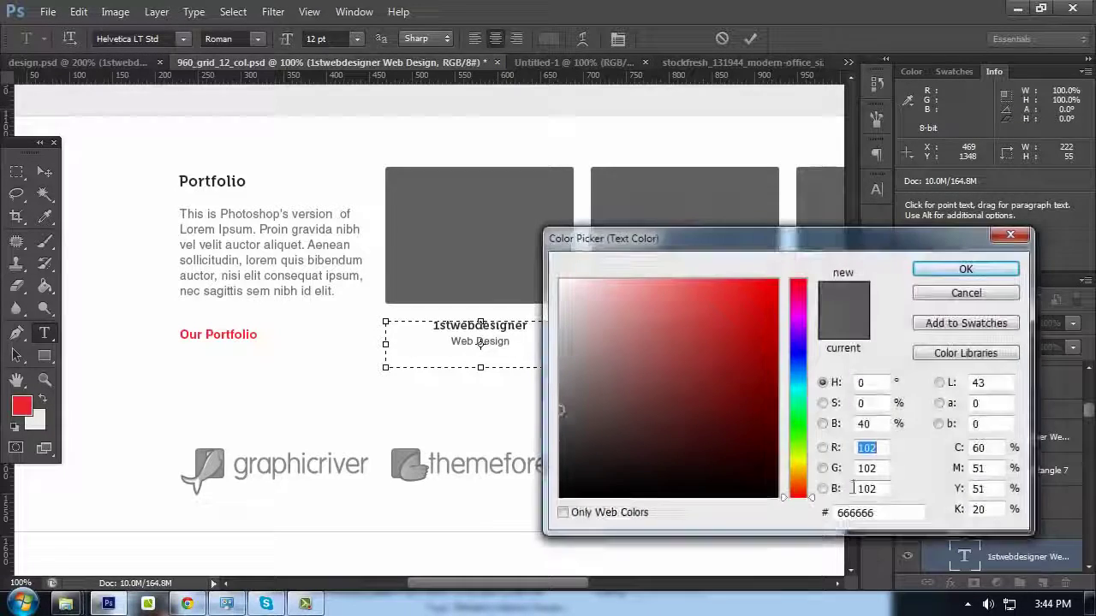
double_click(856, 510)
type("999999")
left_click(946, 280)
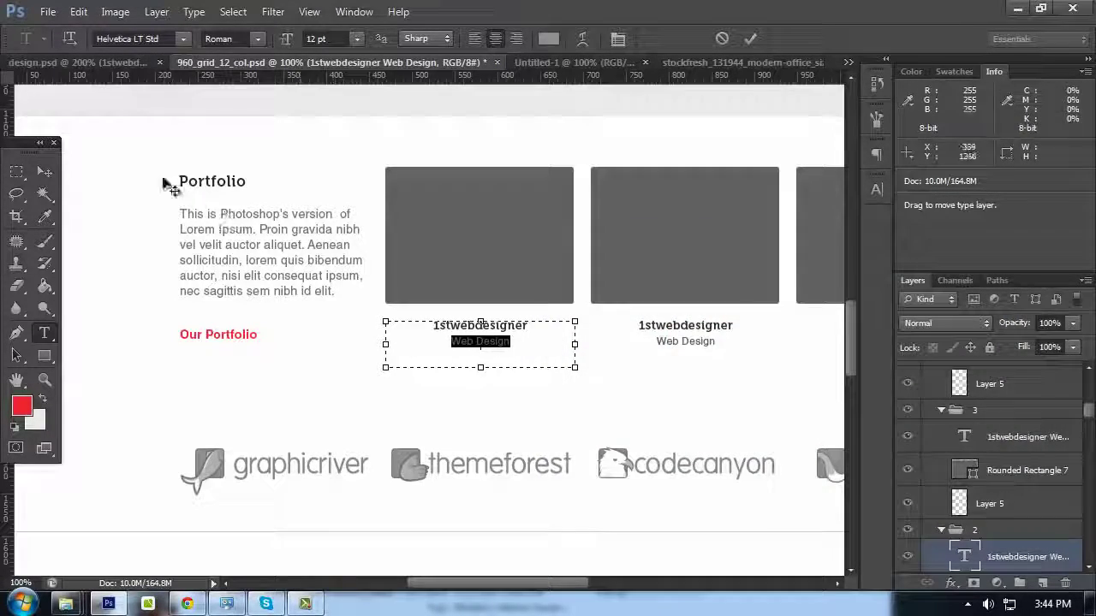
left_click(45, 171)
Set the Web Design caption under the second portfolio thumbnail to colour 999999
scroll(471, 245, "right", 3)
scroll(526, 296, "down", 1)
key("t")
left_click_drag(570, 311, 501, 311)
left_click(548, 39)
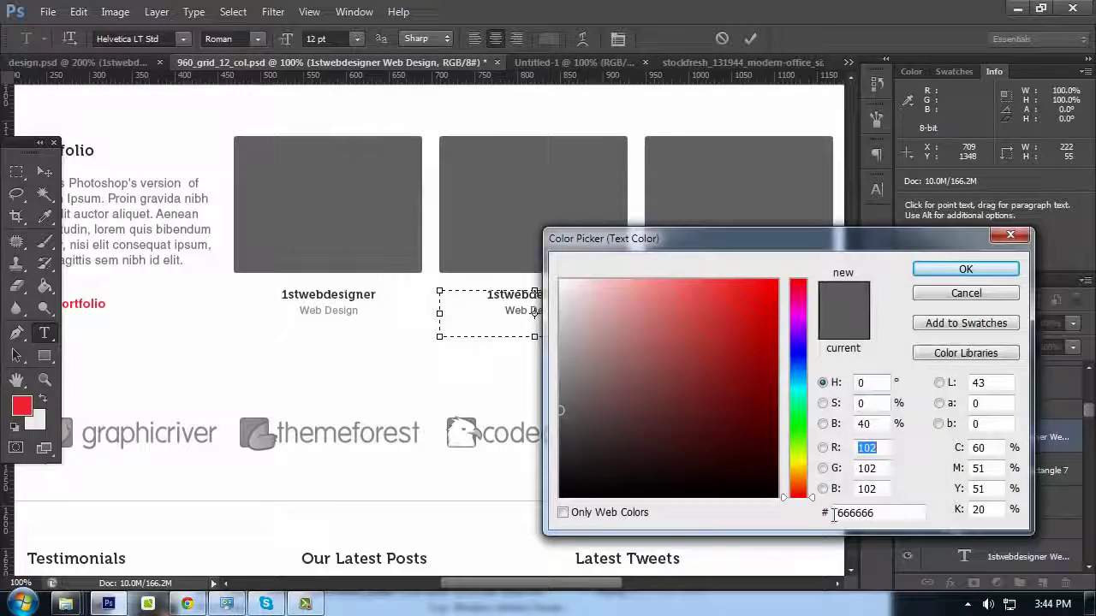
double_click(861, 511)
type("999999")
key("Return")
left_click(47, 174)
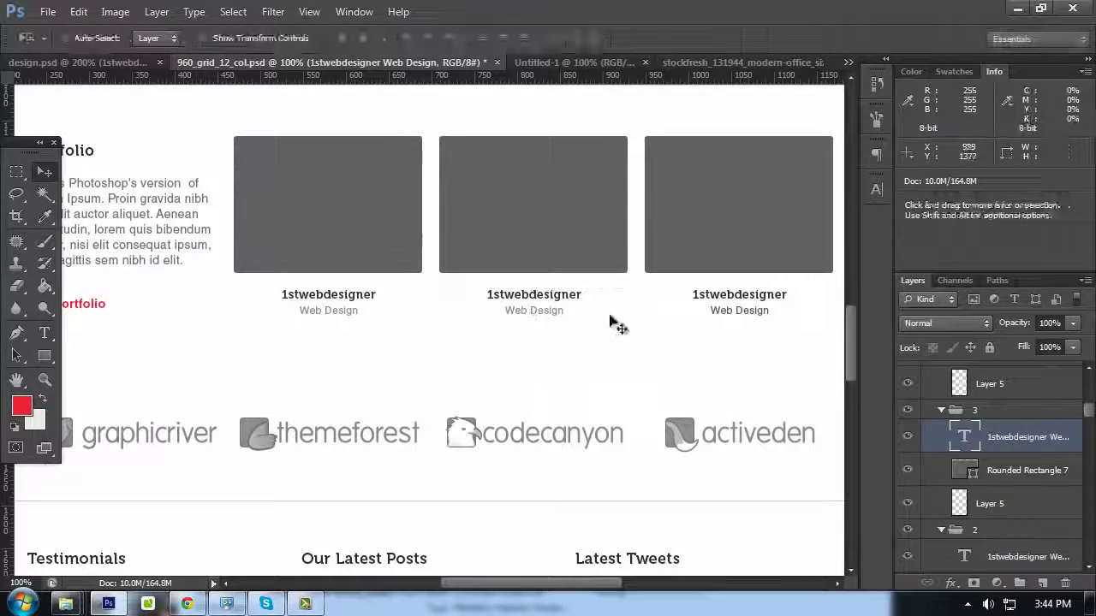
Set the Web Design caption under the third portfolio thumbnail to colour 999999
key("t")
left_click_drag(774, 310, 620, 315)
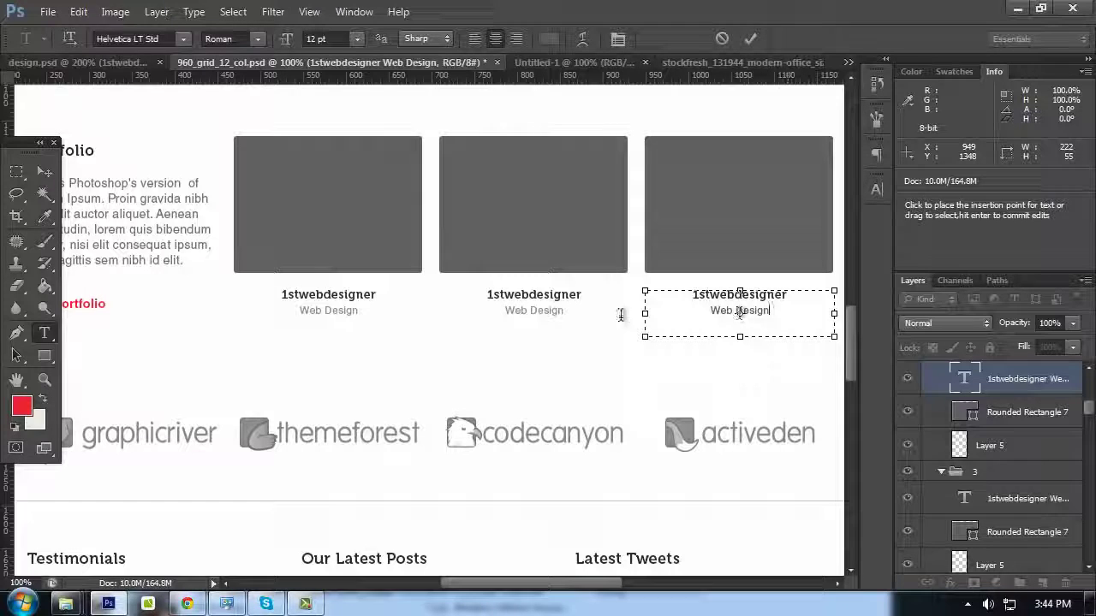
left_click(548, 38)
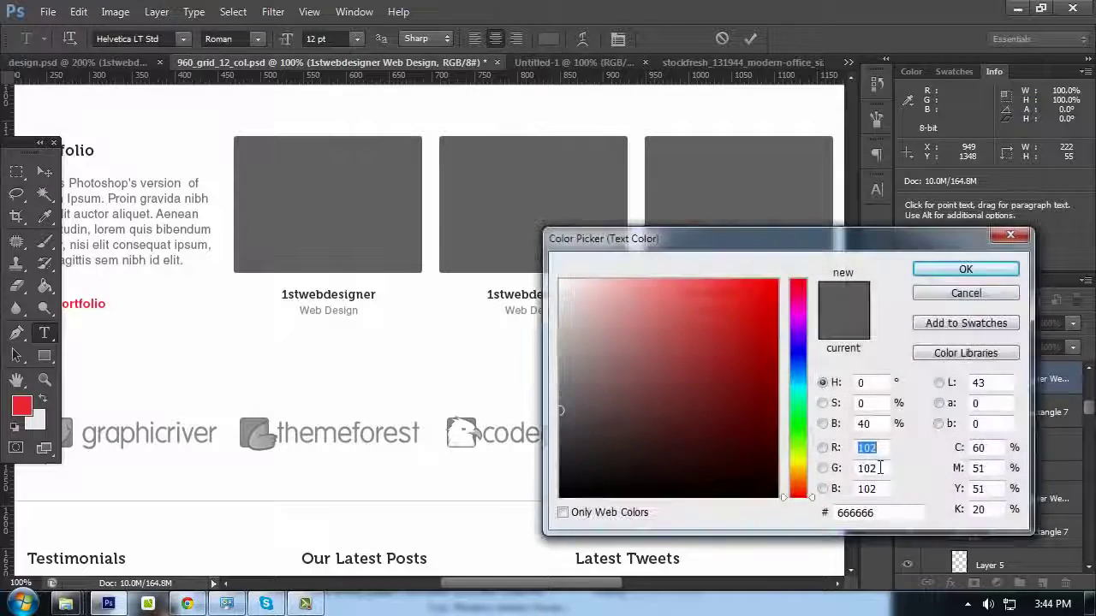
double_click(844, 514)
type("999999")
key("Return")
left_click(45, 171)
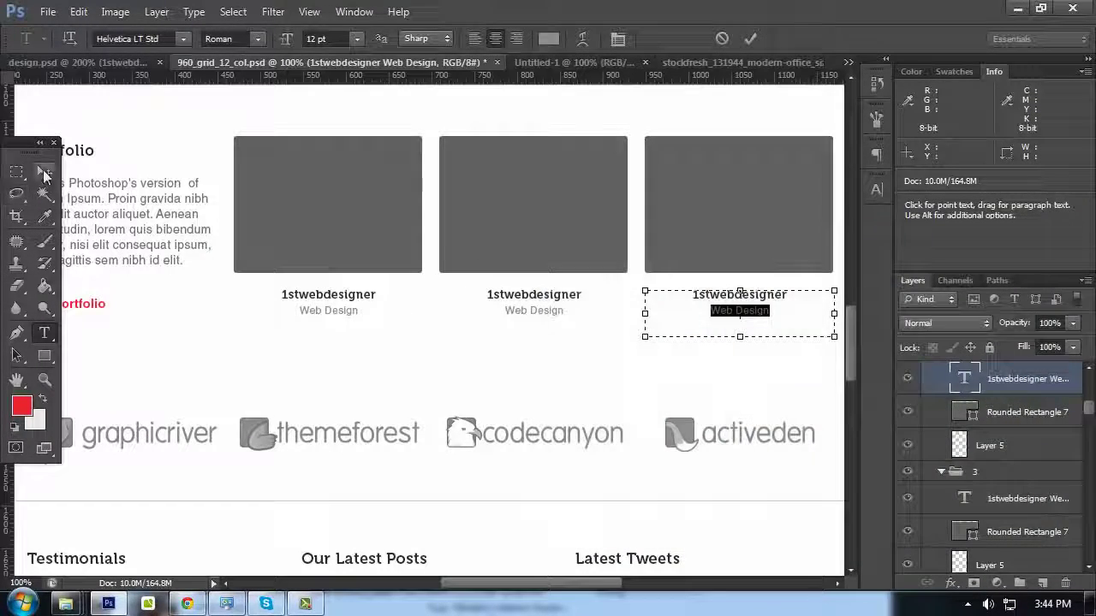
Replace the title under the second portfolio thumbnail with Arvie, consulting the project names in design.psd
double_click(551, 292)
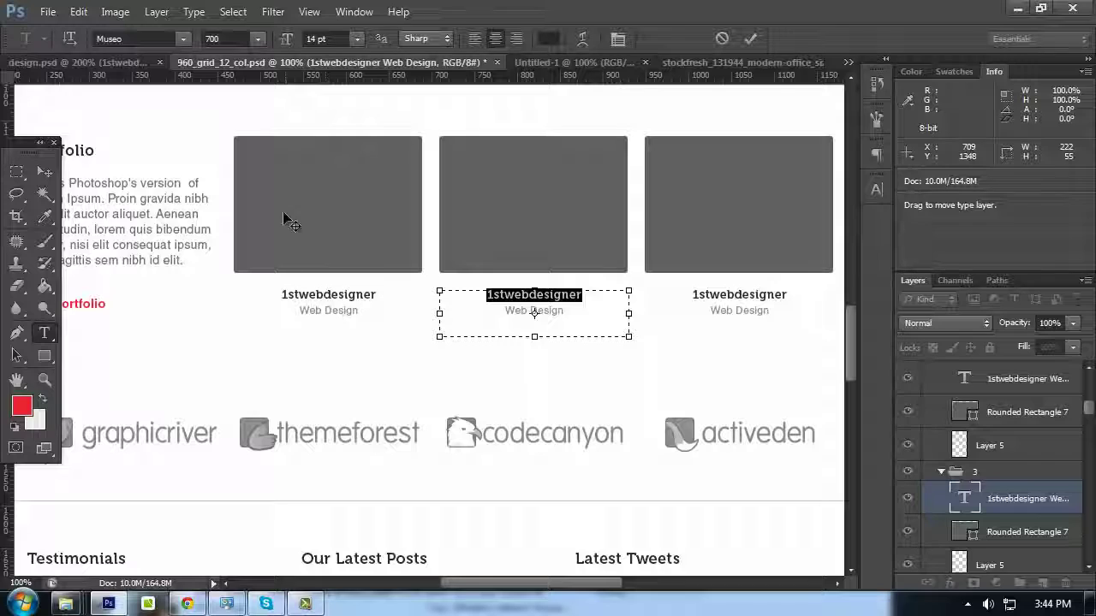
left_click(106, 62)
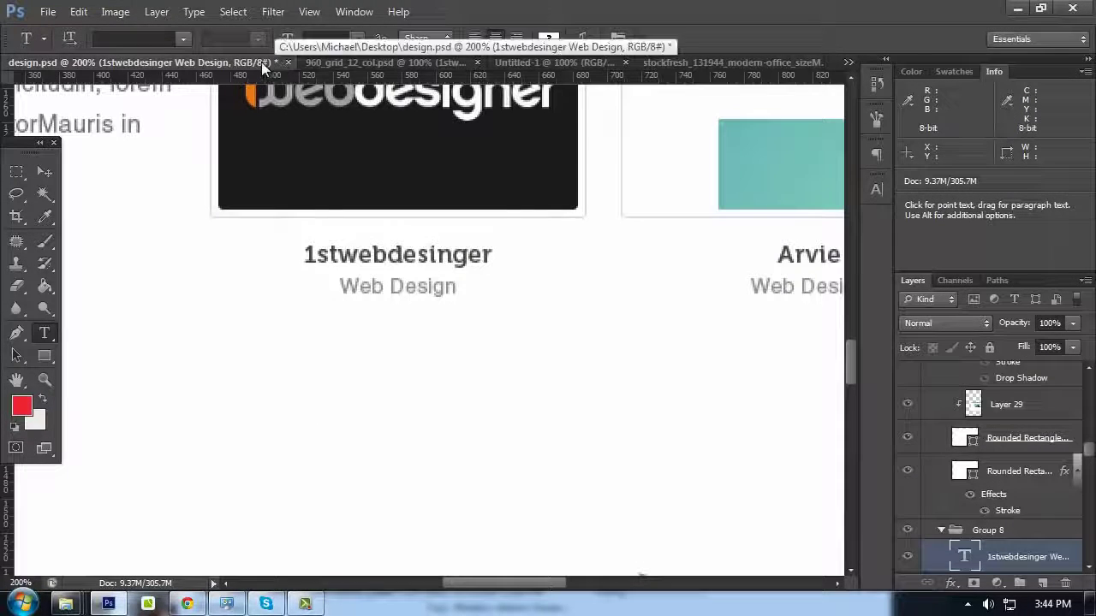
left_click(377, 61)
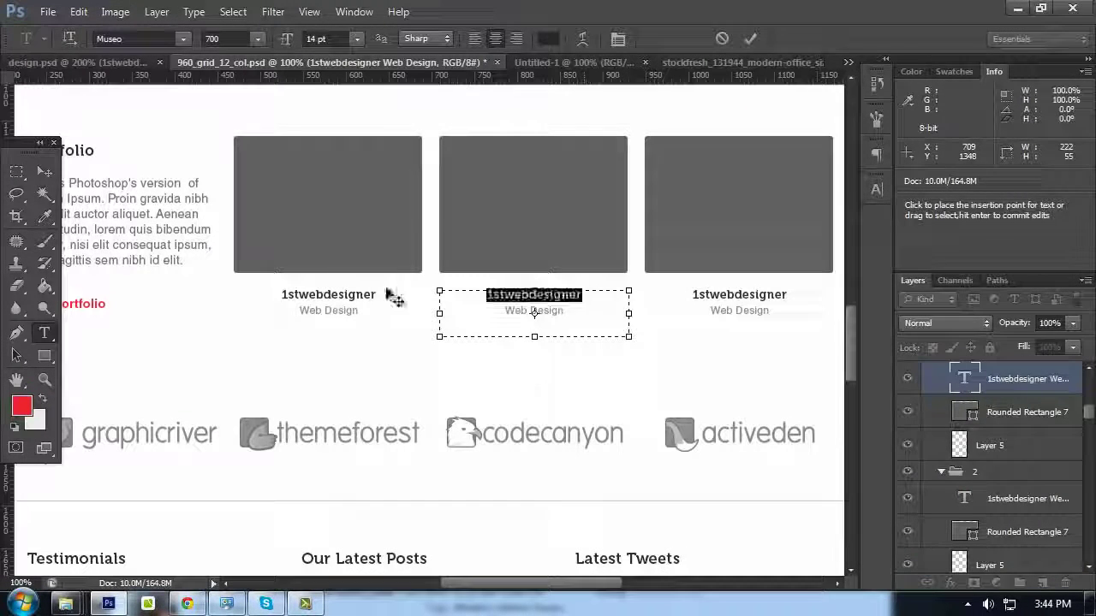
type("Arv")
type("oe")
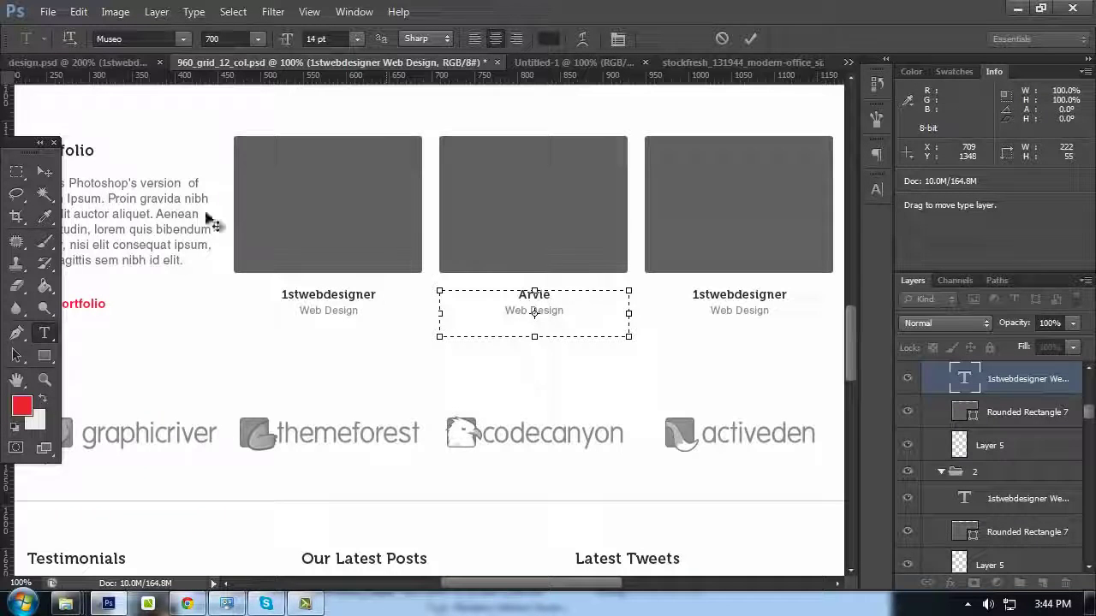
left_click(46, 172)
Replace the title under the third portfolio thumbnail with LabZip
double_click(738, 295)
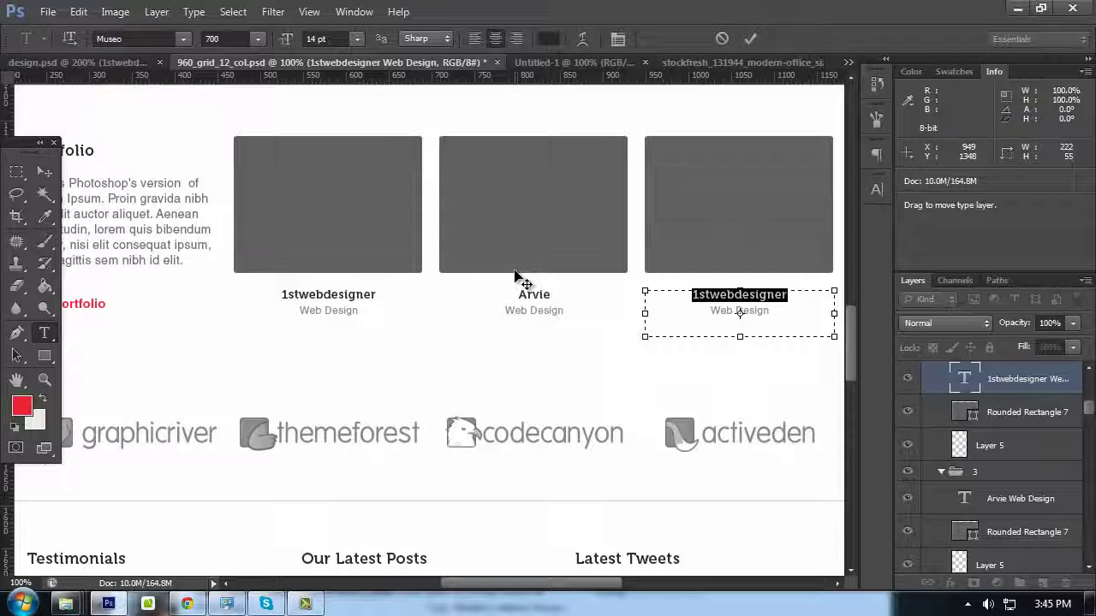
type("LabZip")
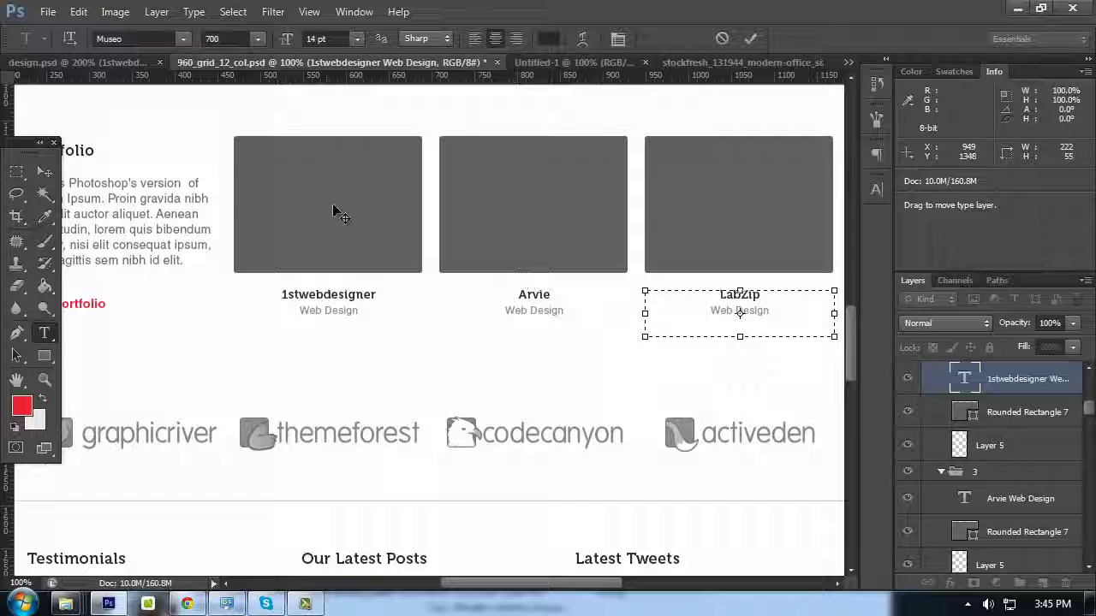
left_click(45, 172)
Edit the title under the first portfolio thumbnail to read 1st web Designer
double_click(300, 294)
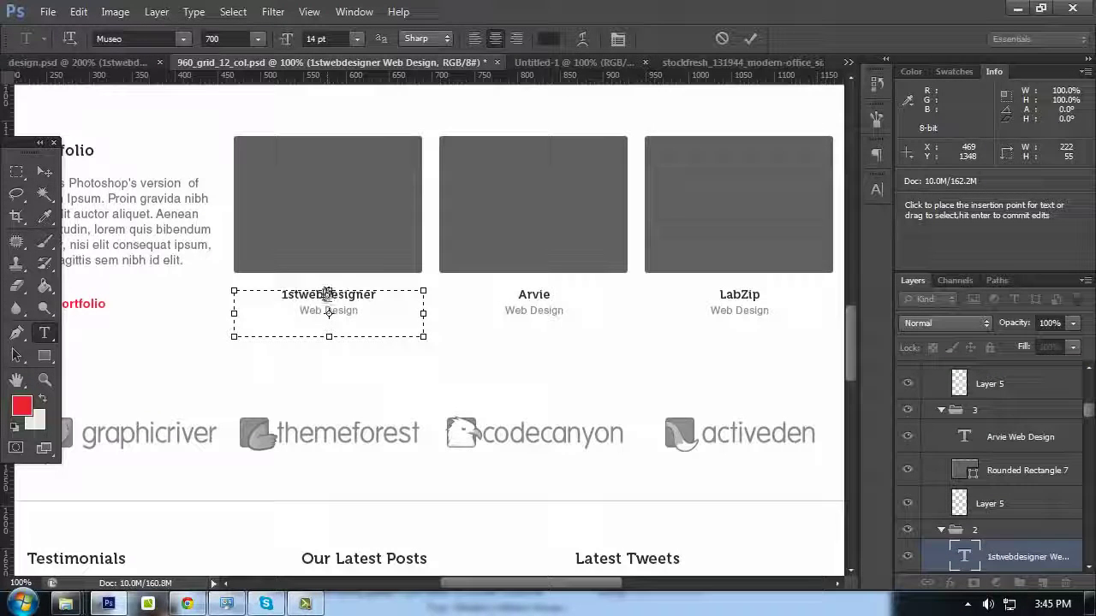
left_click(324, 294)
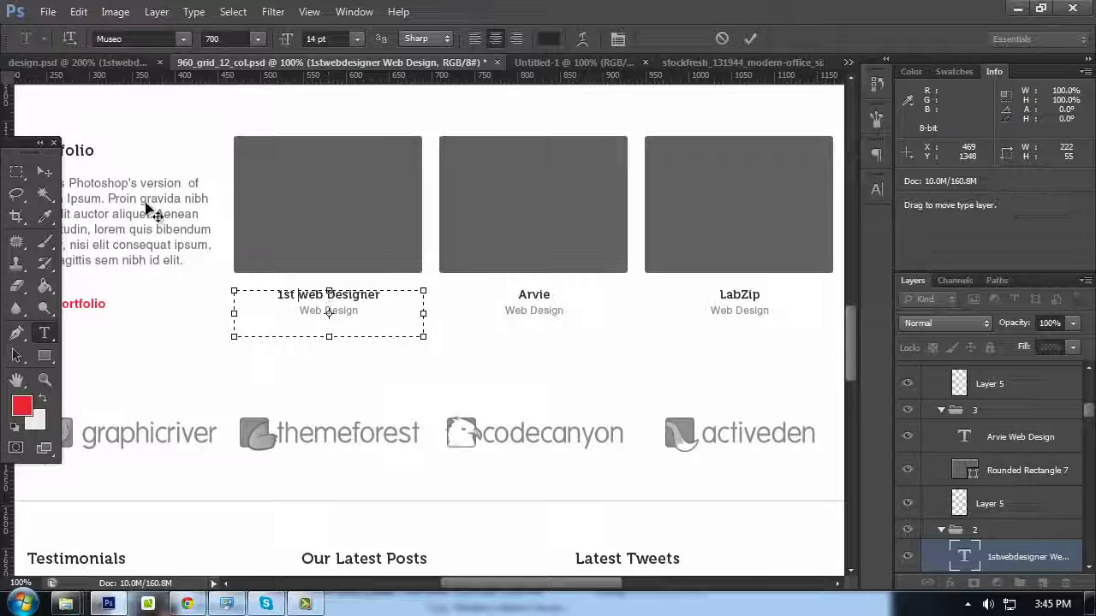
left_click(45, 172)
Change the caption under LabZip to Logo Design
scroll(599, 360, "down", 4)
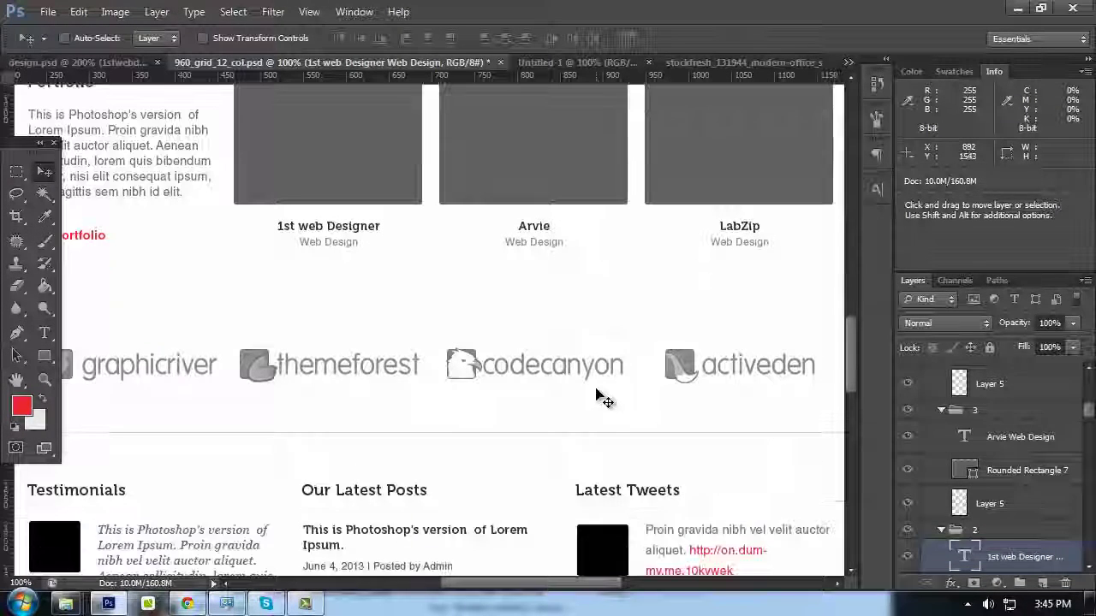
key("t")
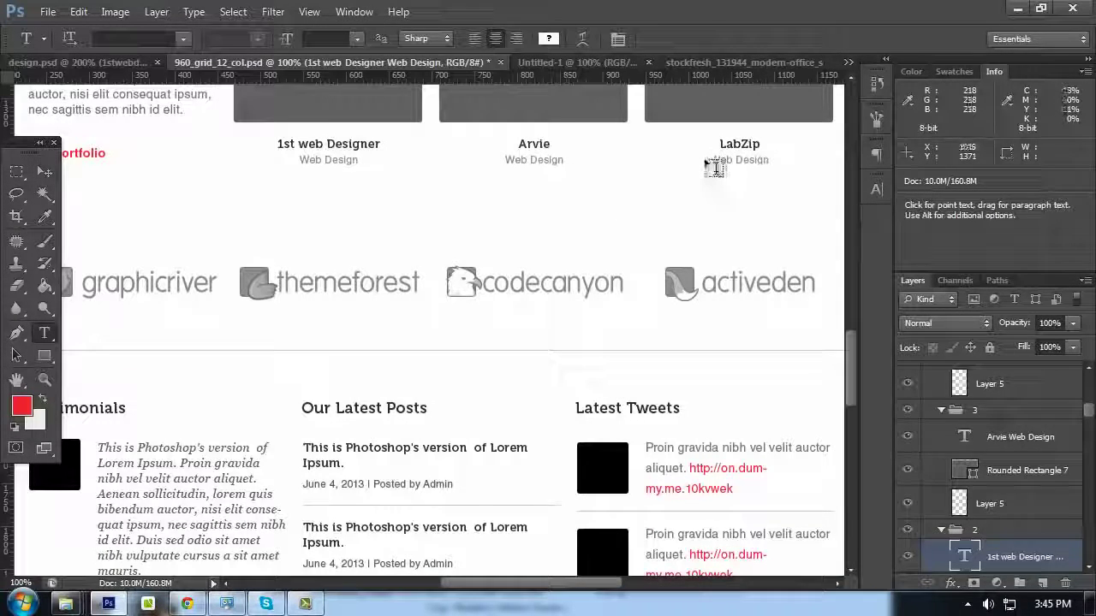
left_click(738, 157)
left_click_drag(711, 160, 734, 160)
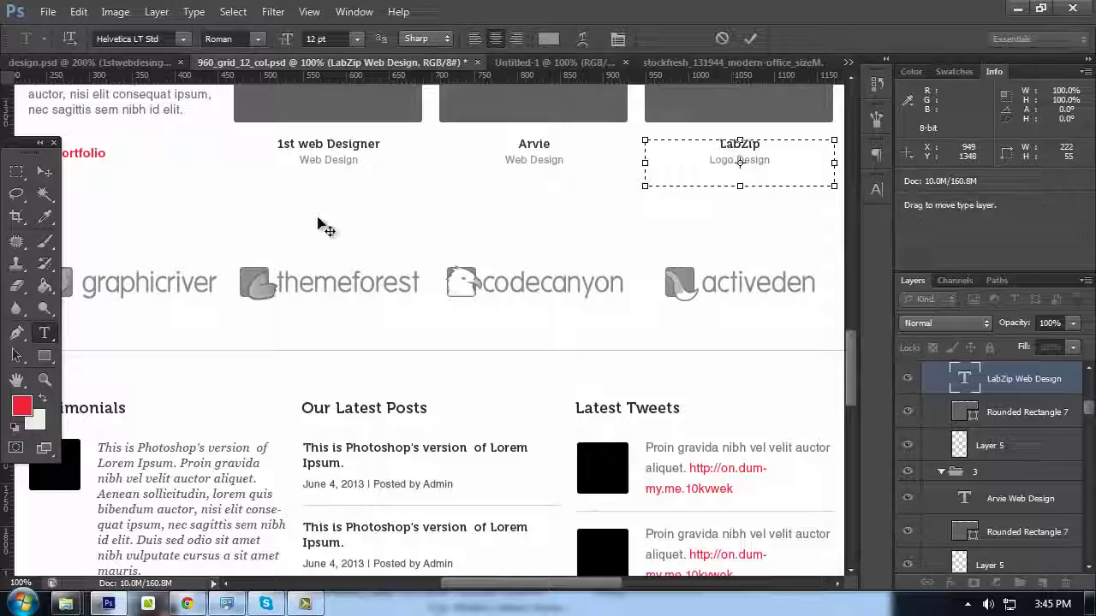
left_click(45, 172)
Check the text colour of the link in the first Latest Tweets entry
left_click_drag(679, 381, 507, 207)
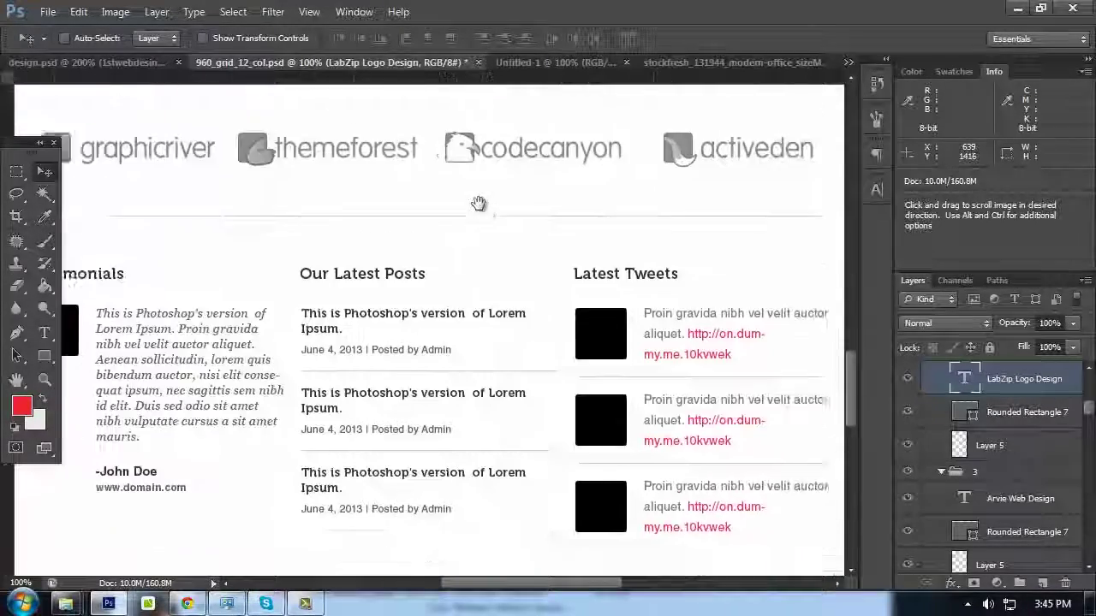
key("t")
left_click(670, 267)
double_click(671, 267)
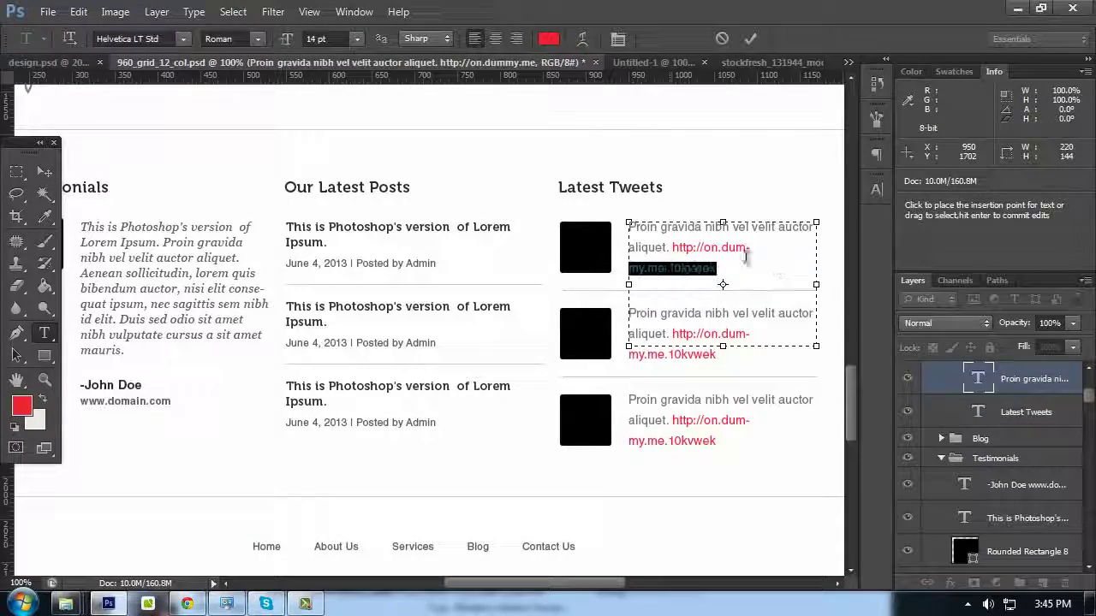
left_click(549, 39)
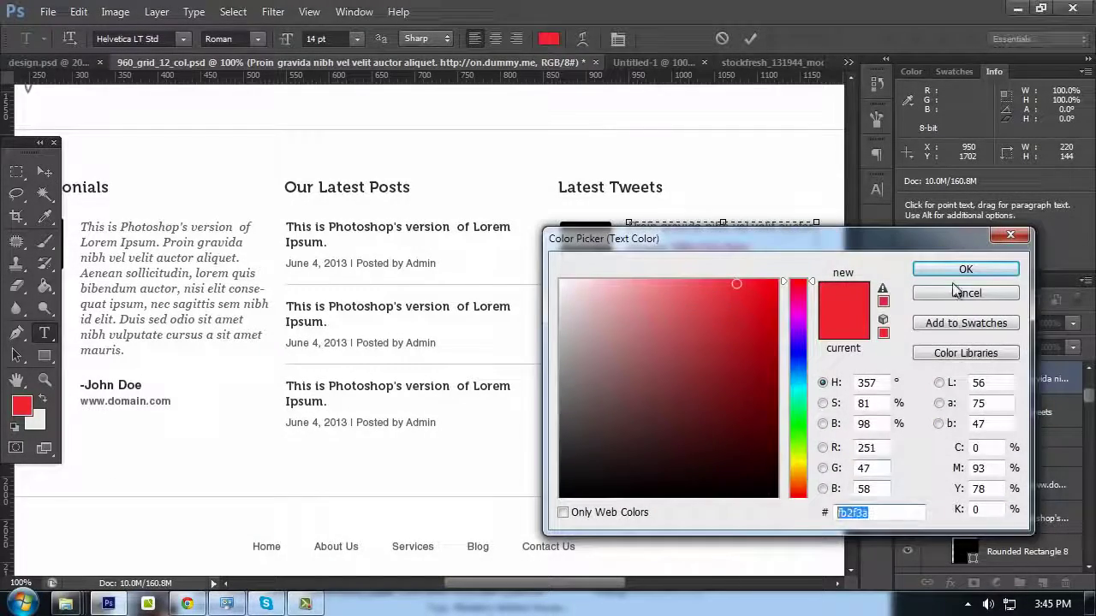
left_click(957, 290)
left_click(44, 171)
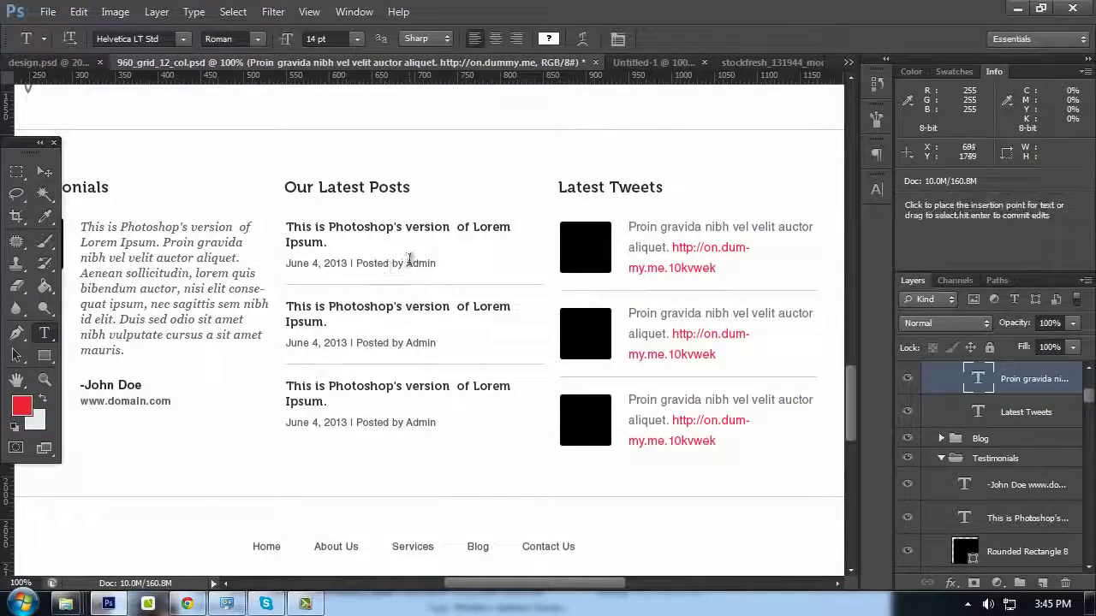
Recolour the word Admin in the first Our Latest Posts entry to red fb2f3a
double_click(411, 262)
left_click(550, 41)
double_click(859, 513)
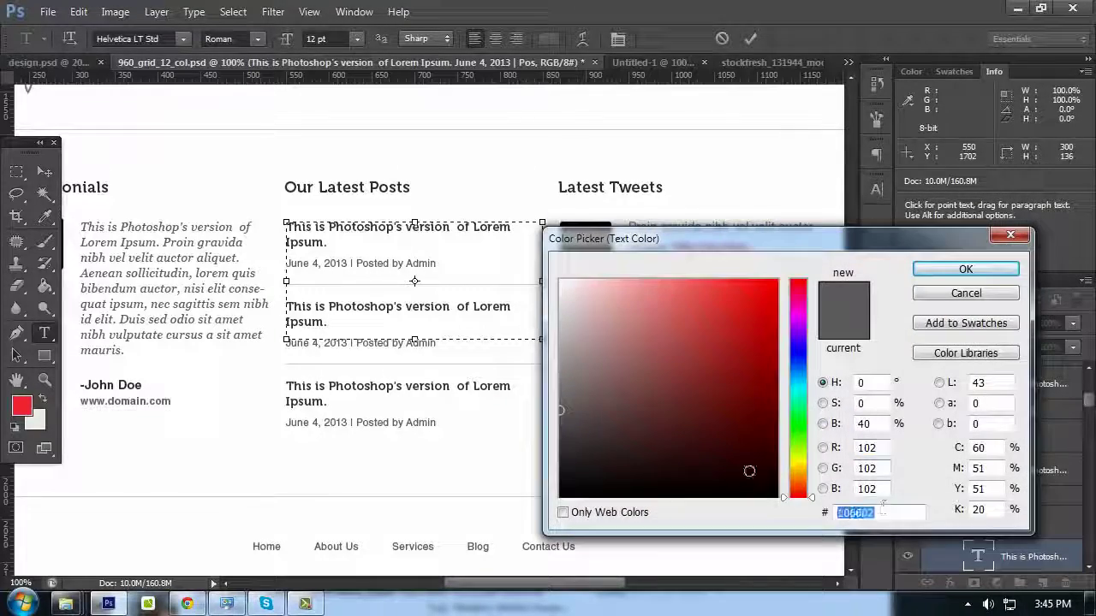
type("fb2f3a")
left_click(964, 272)
left_click(43, 171)
key("t")
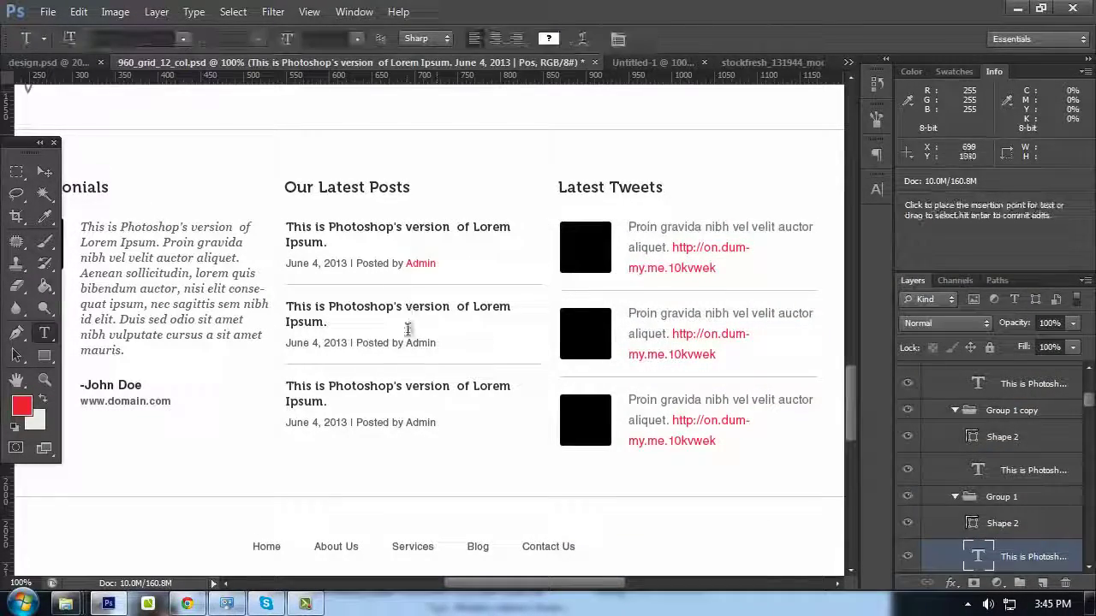
Recolour the word Admin in the second Our Latest Posts entry to the same red as the first entry
left_click_drag(406, 343, 553, 350)
left_click(548, 38)
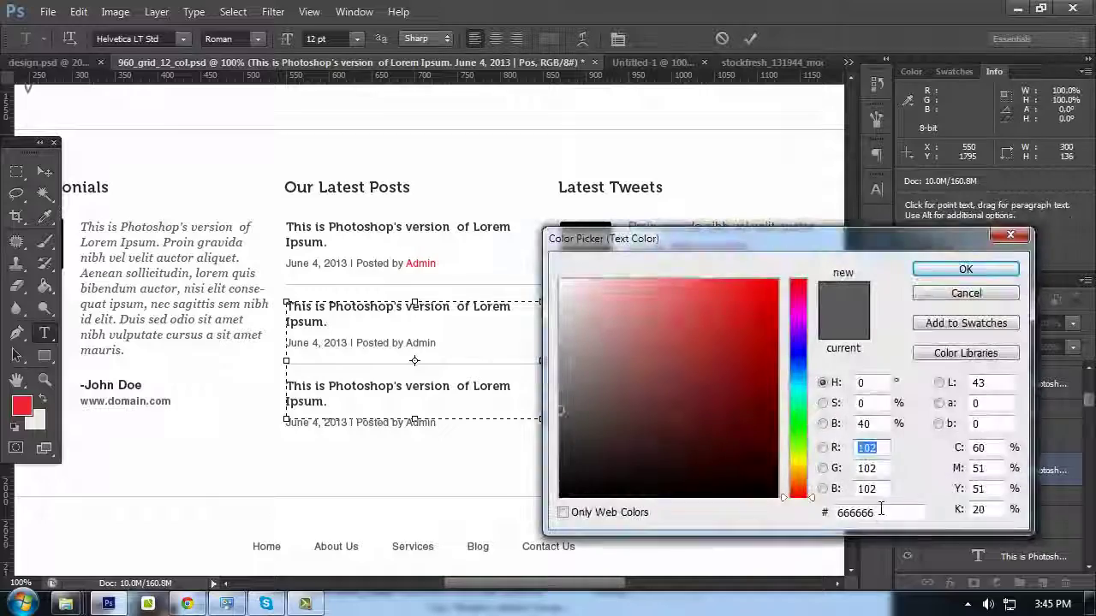
type("f02f3b")
key("Return")
left_click(44, 171)
key("t")
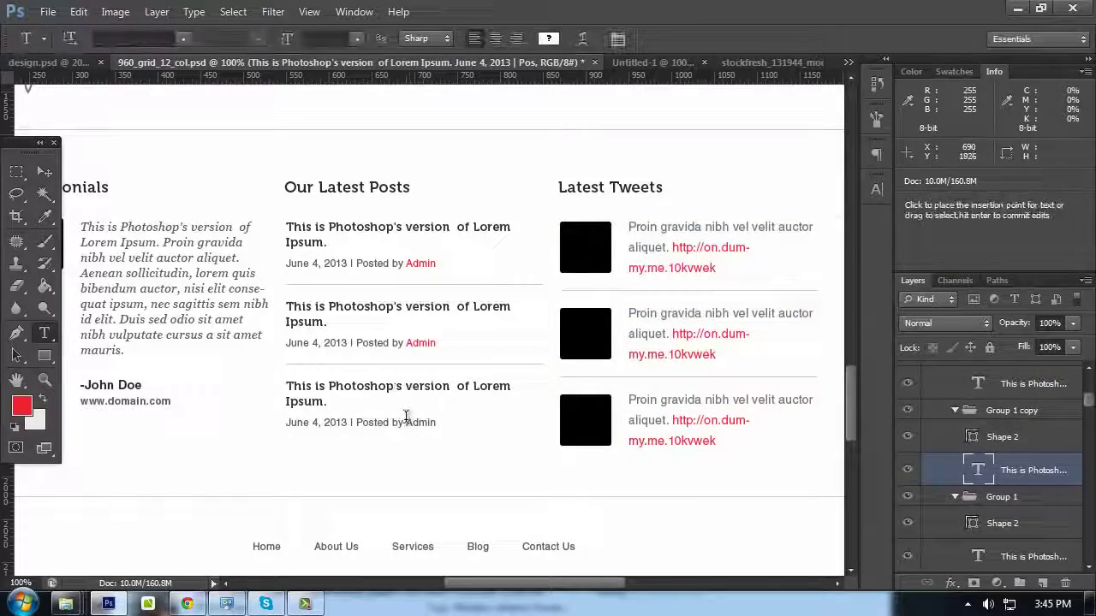
Recolour the word Admin in the third Our Latest Posts entry to match the red of the other two
left_click_drag(406, 423, 565, 409)
left_click(549, 39)
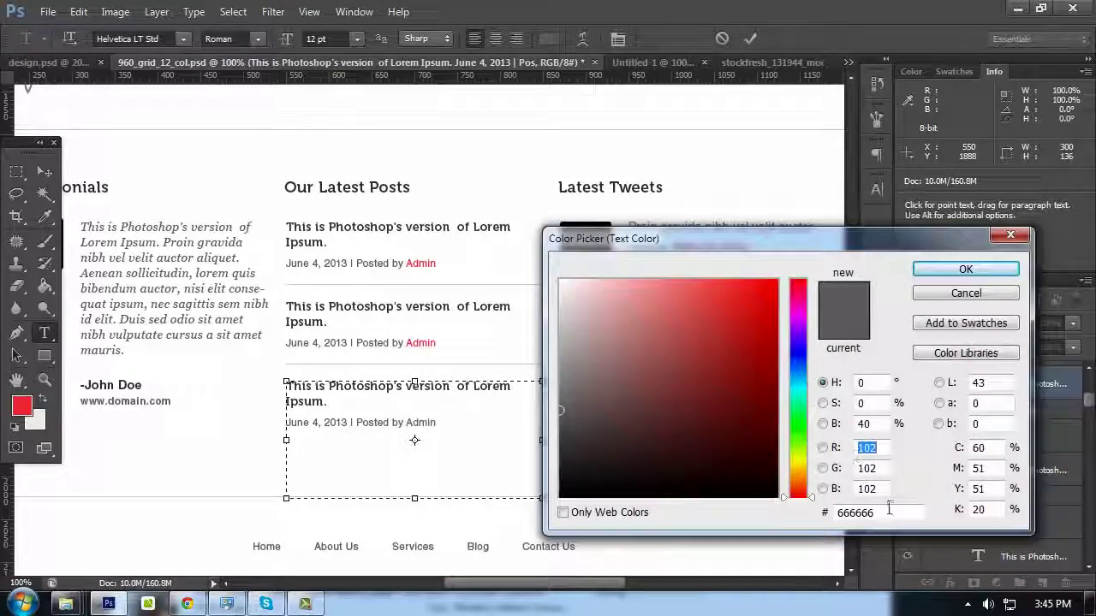
type("f02f3b")
left_click(966, 269)
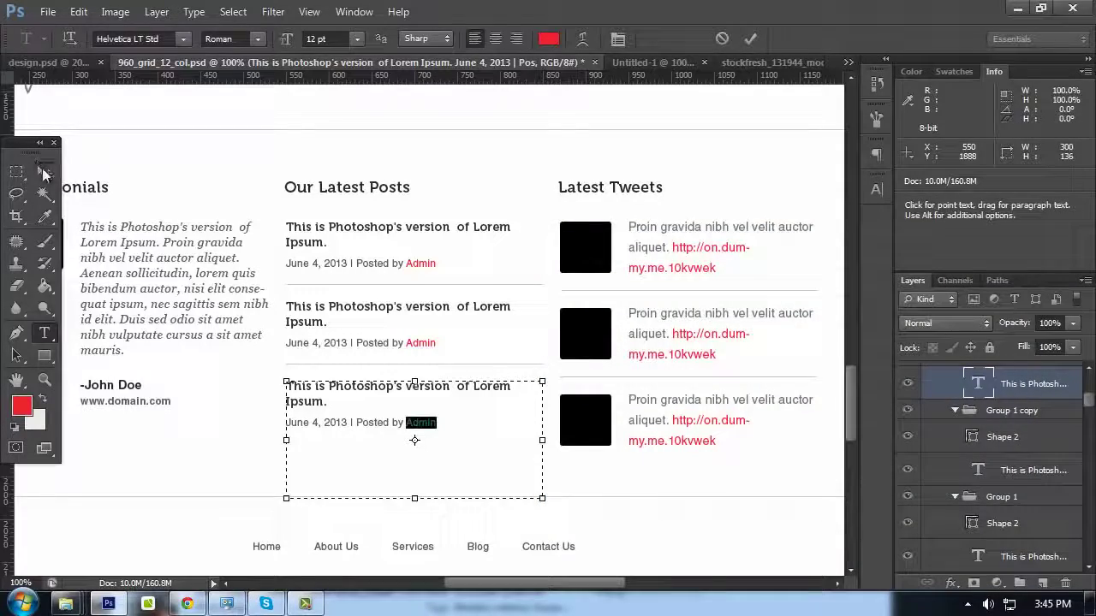
left_click(45, 173)
Set the text "June 4, 2013 | Posted by" in the first latest post to grey 999999
left_click(400, 261)
left_click_drag(399, 261, 286, 263)
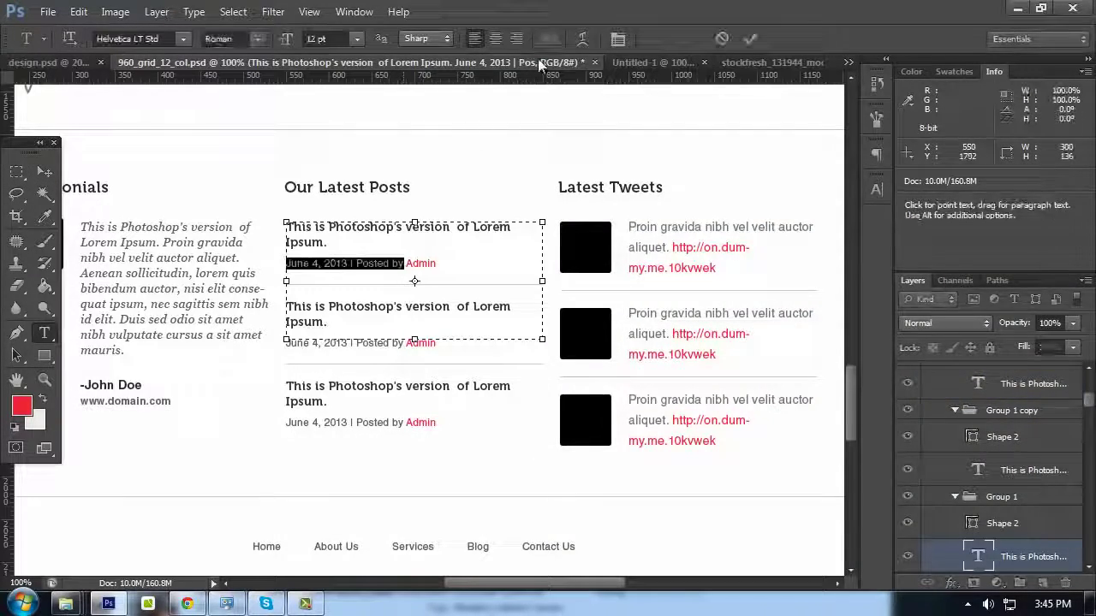
left_click(549, 38)
left_click(885, 512)
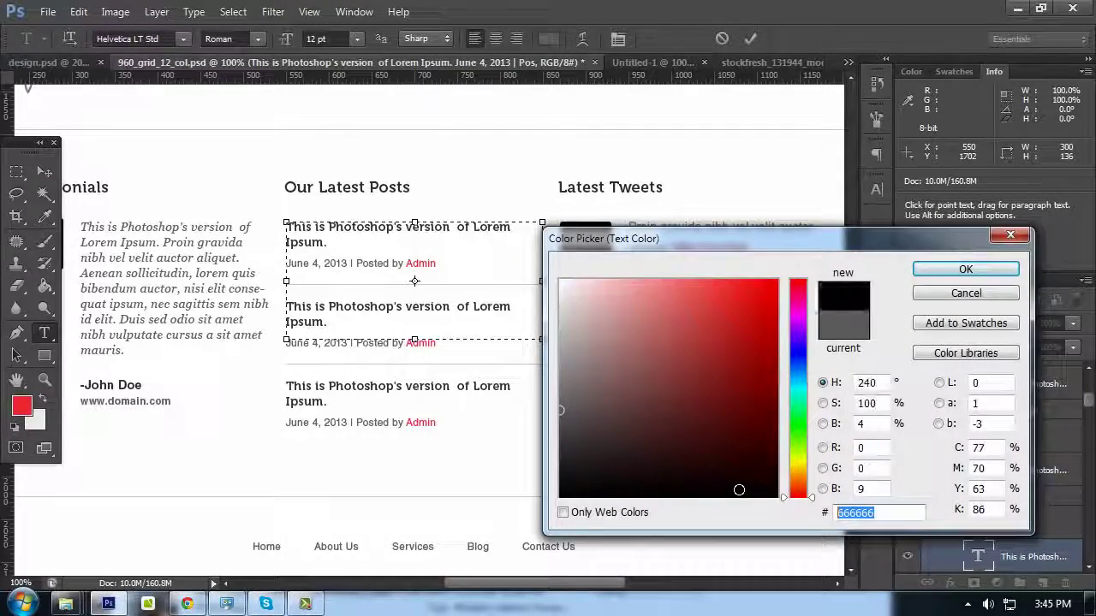
type("999999")
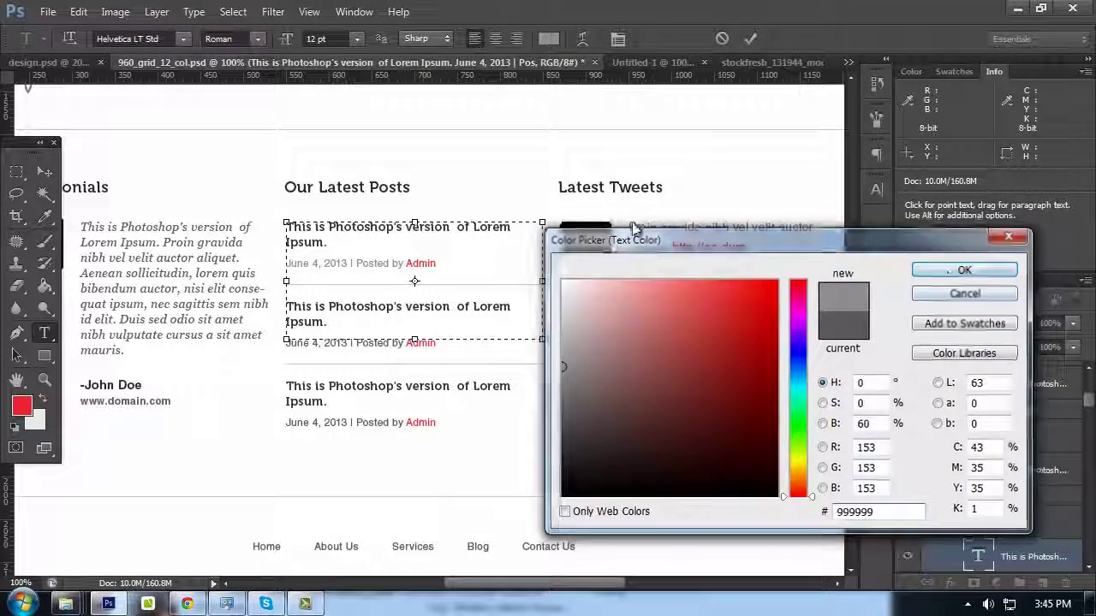
key("Return")
left_click(45, 171)
Give the date and "Posted by" text of the second latest post the same lighter grey as the first
double_click(305, 308)
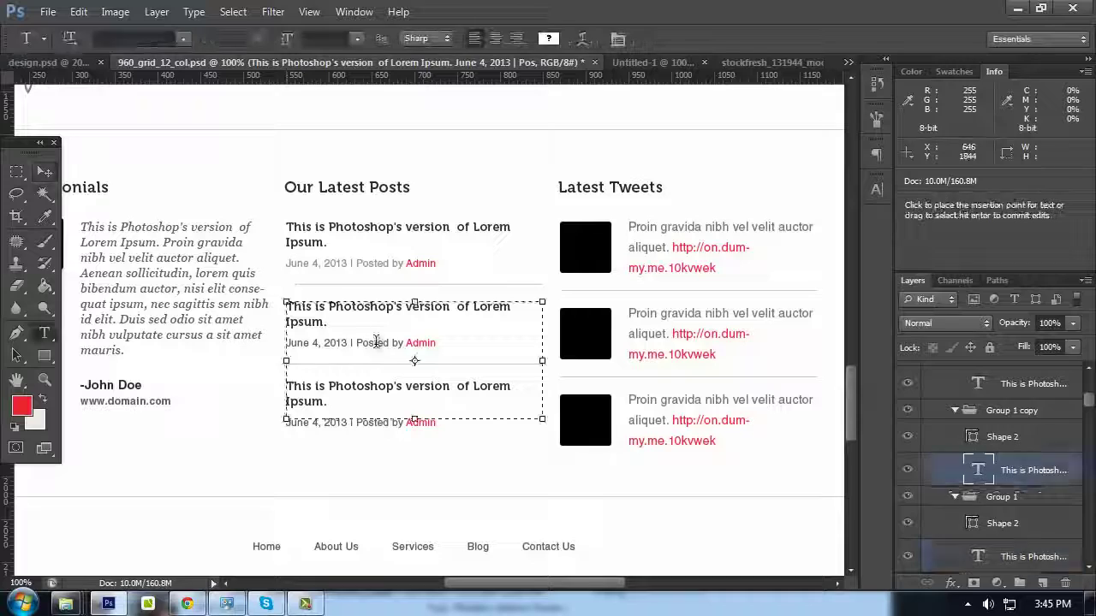
left_click_drag(404, 342, 286, 317)
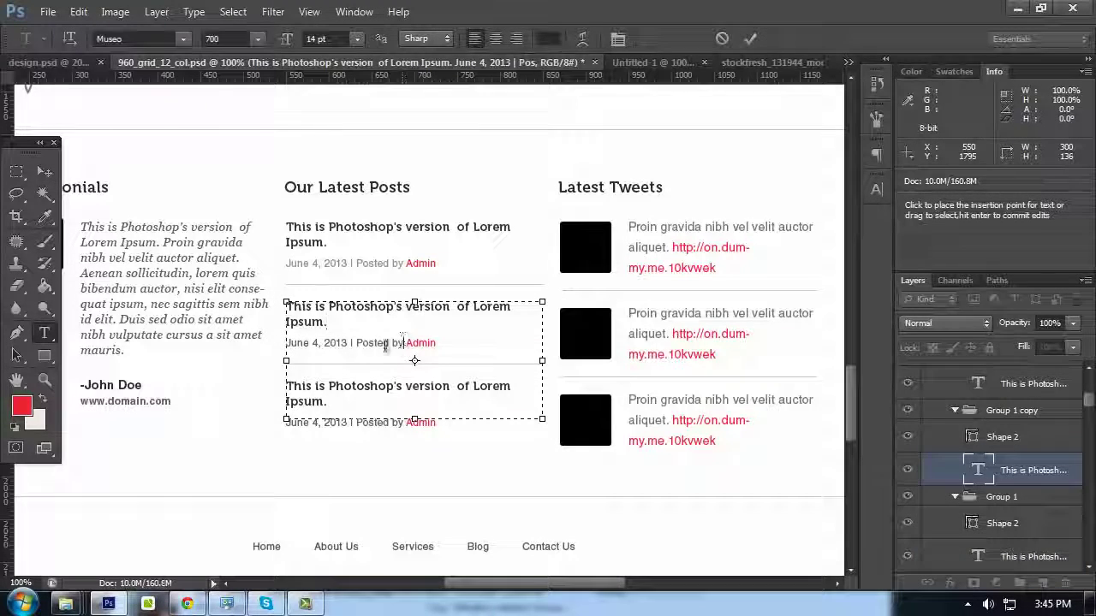
left_click(548, 38)
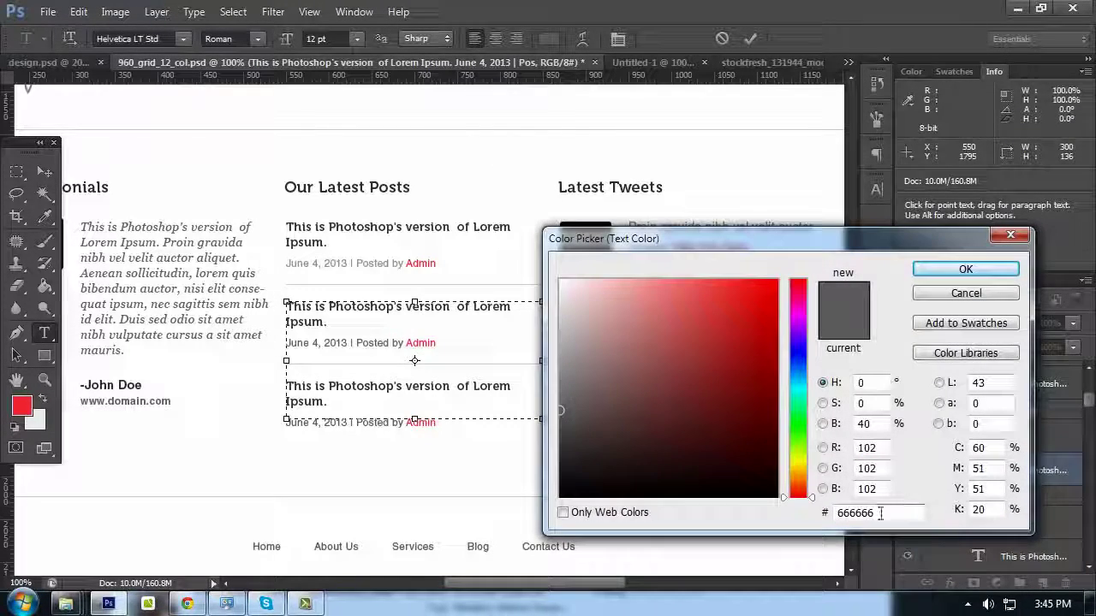
key("Return")
key("ctrl+Return")
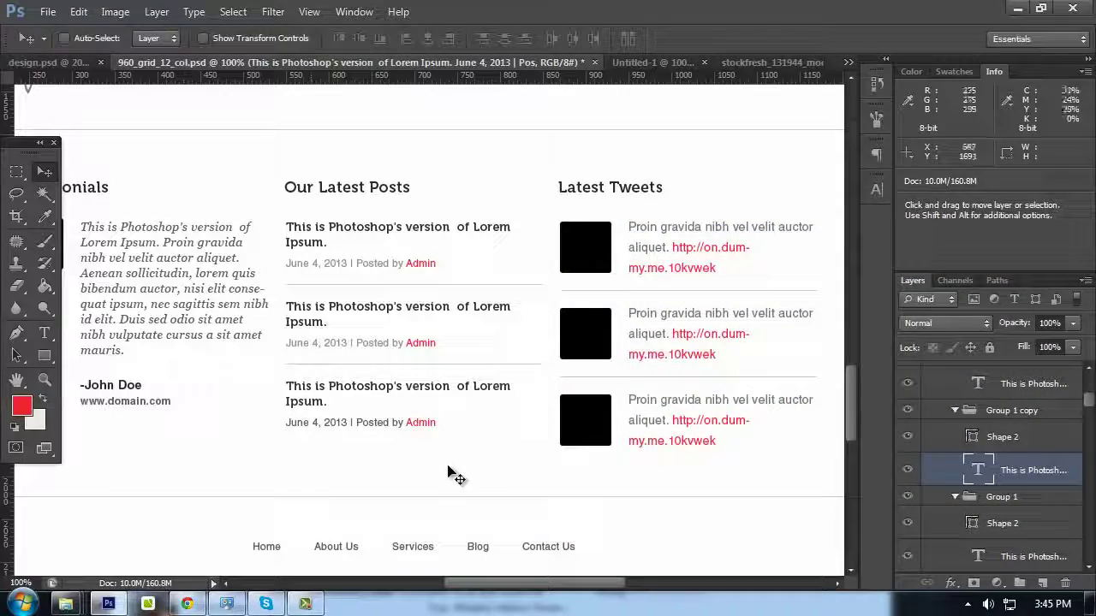
Set the date and "Posted by" text of the third latest post to grey 999999
left_click(400, 419)
left_click_drag(403, 422, 286, 422)
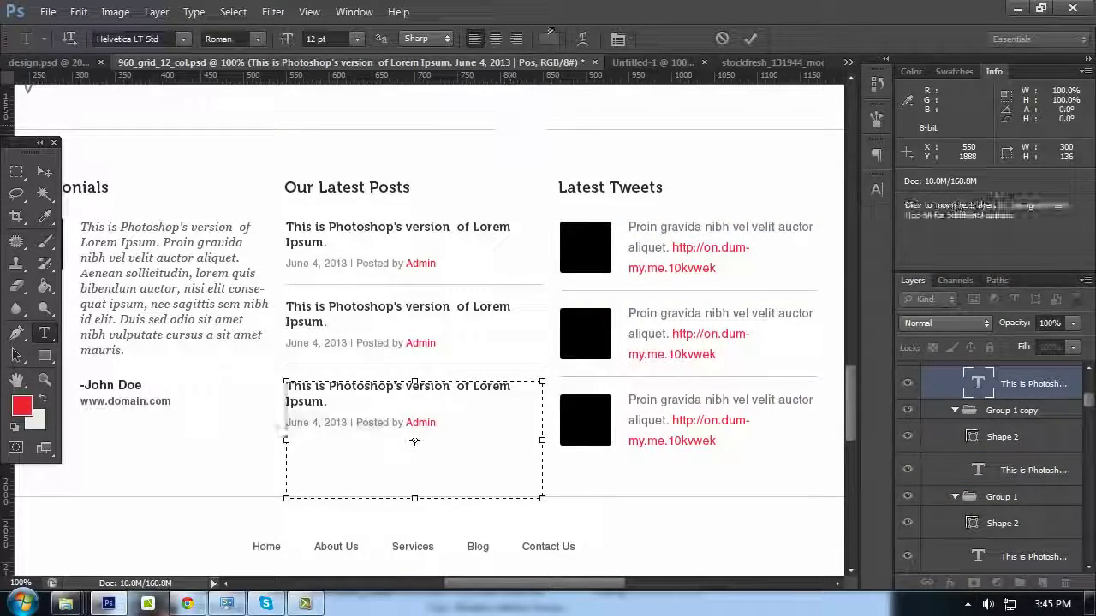
left_click(548, 38)
type("999999")
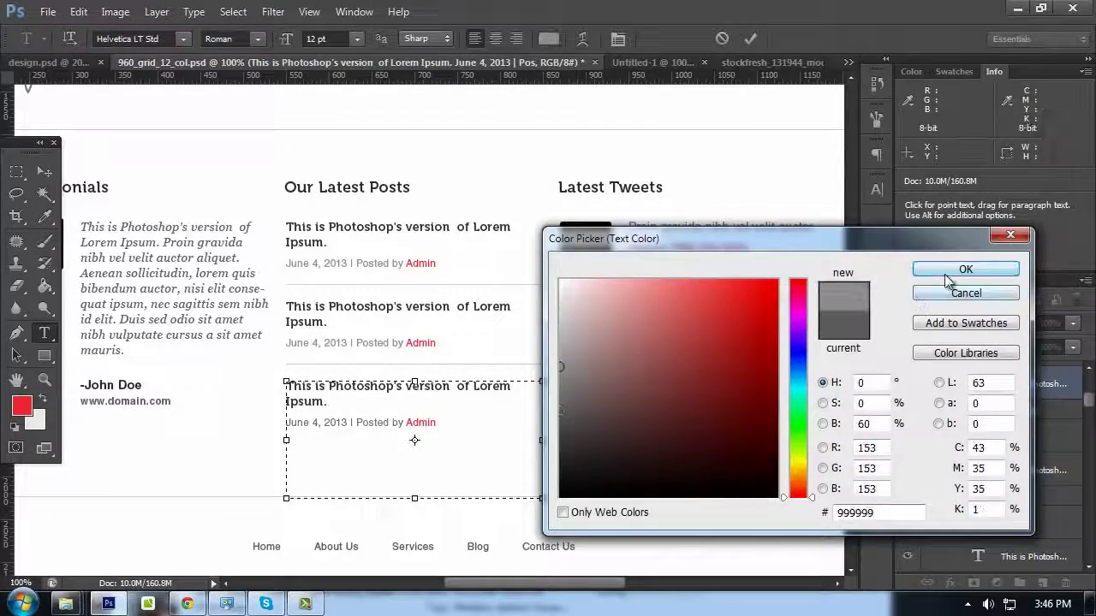
key("Return")
left_click(45, 171)
left_click_drag(190, 274, 279, 268)
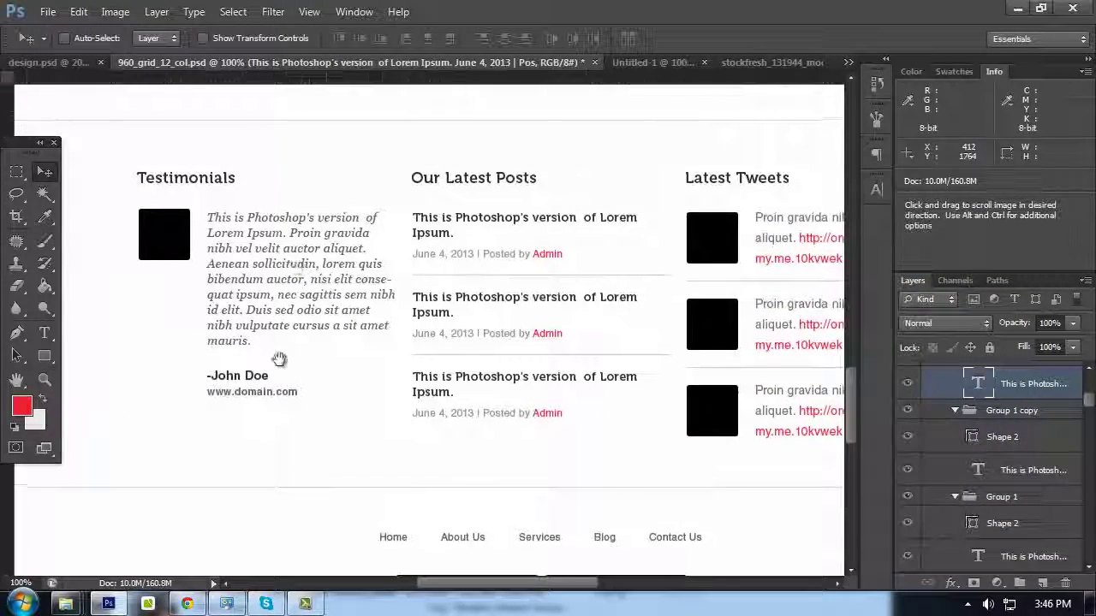
key("t")
left_click(362, 387)
left_click_drag(362, 387, 271, 387)
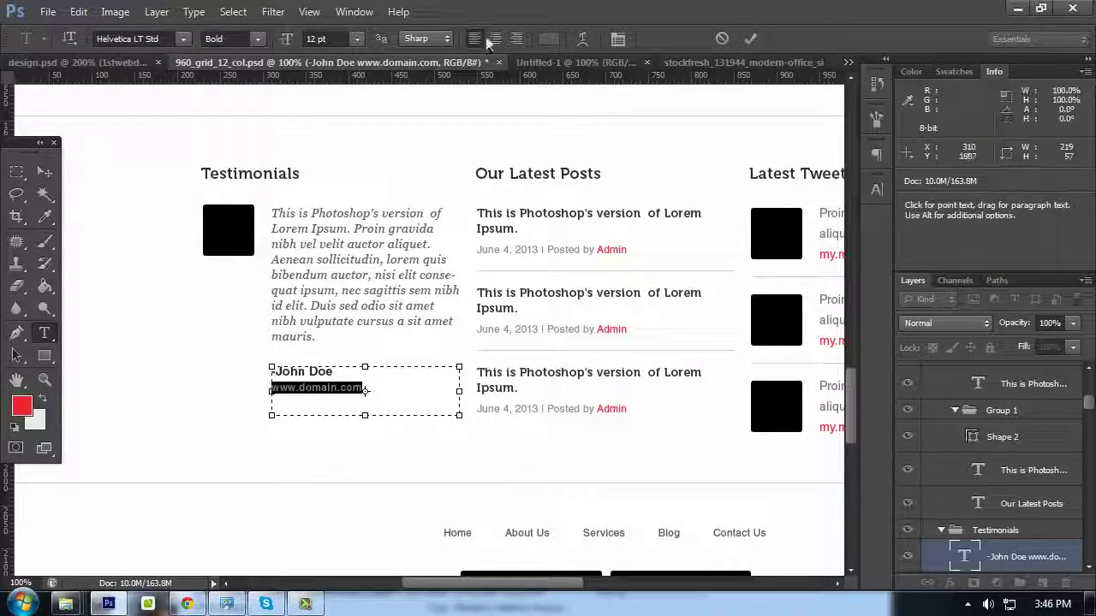
left_click(548, 38)
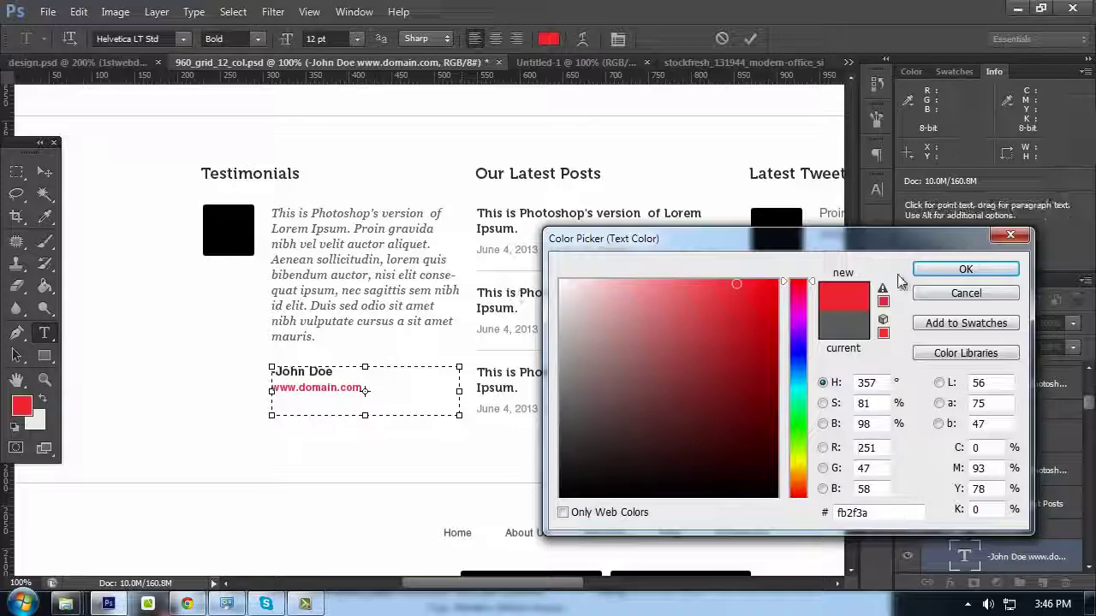
left_click(929, 271)
left_click(44, 171)
Delete the dash before the testimonial author's name and check the name's text colour
key("t")
left_click_drag(333, 372, 158, 371)
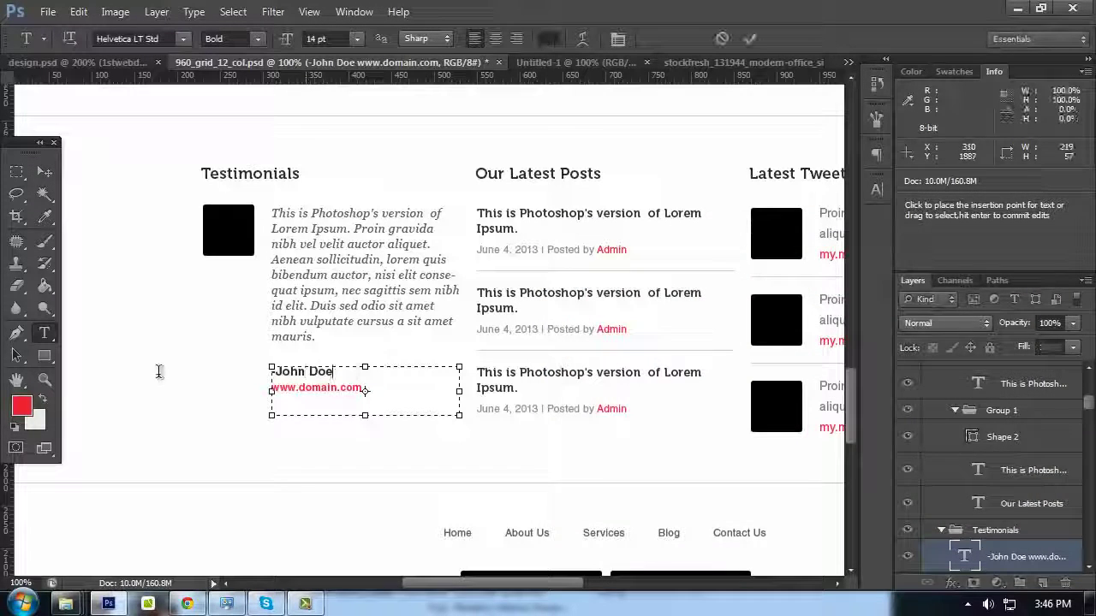
key("shift+Home")
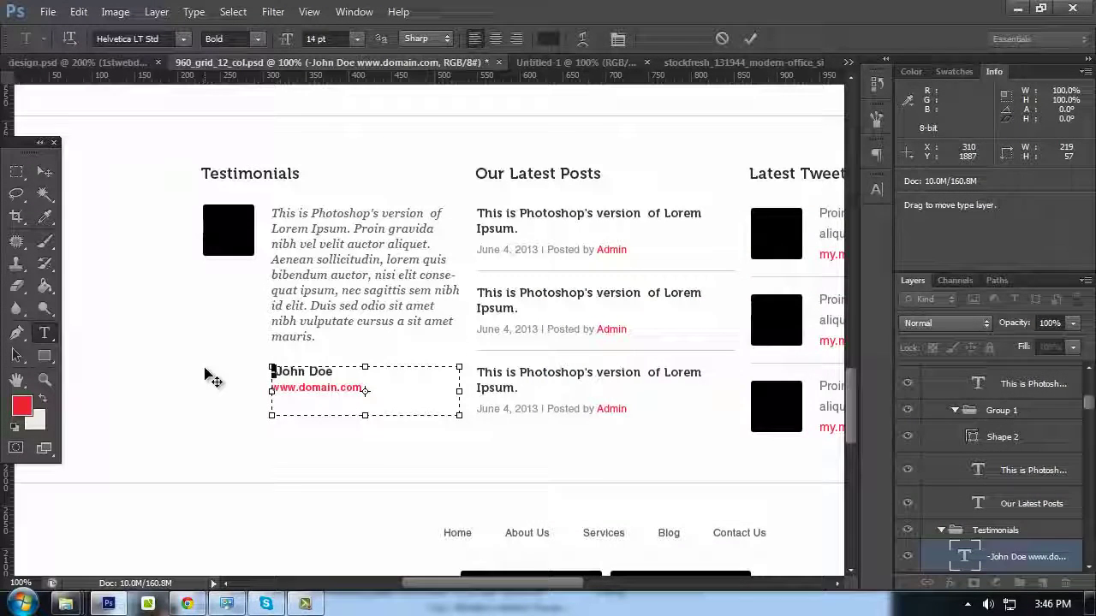
key("BackSpace")
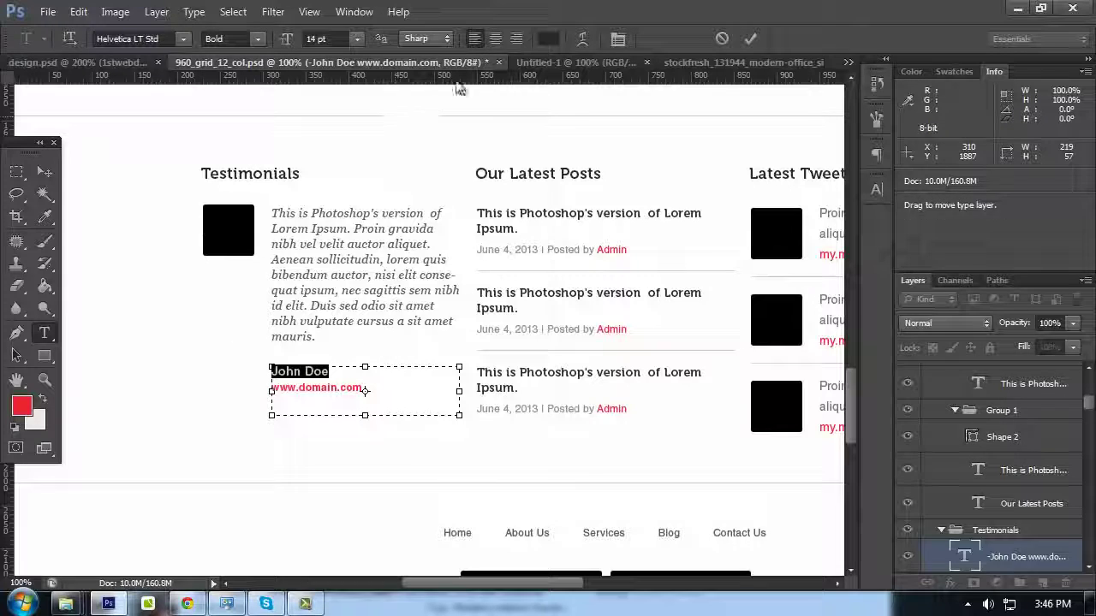
left_click(548, 40)
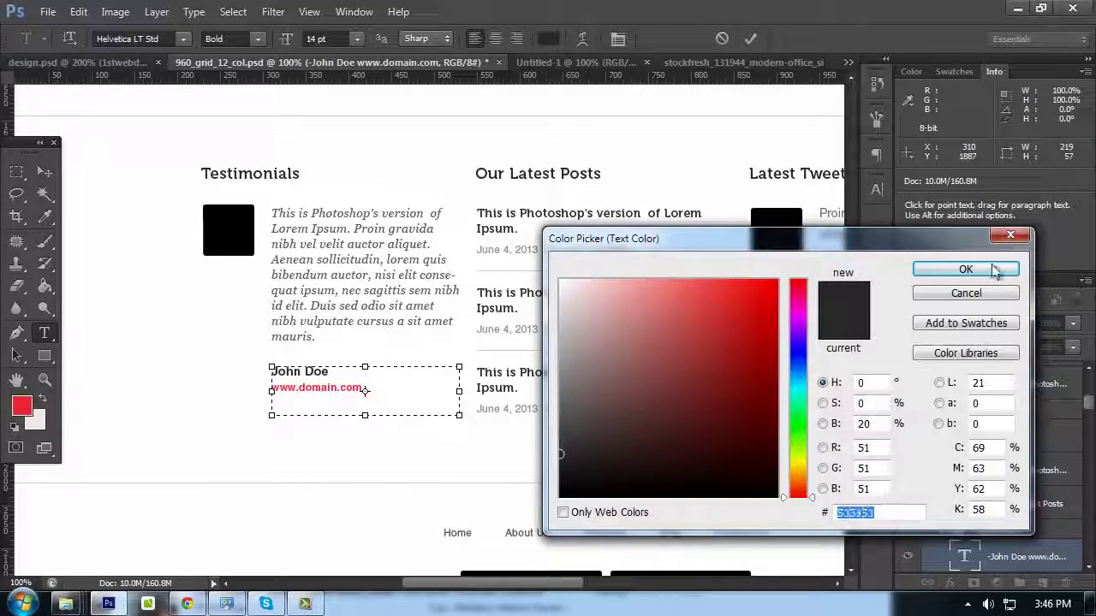
left_click(993, 270)
key("ctrl+Return")
Check the text colour of the Testimonials heading
left_click(232, 174)
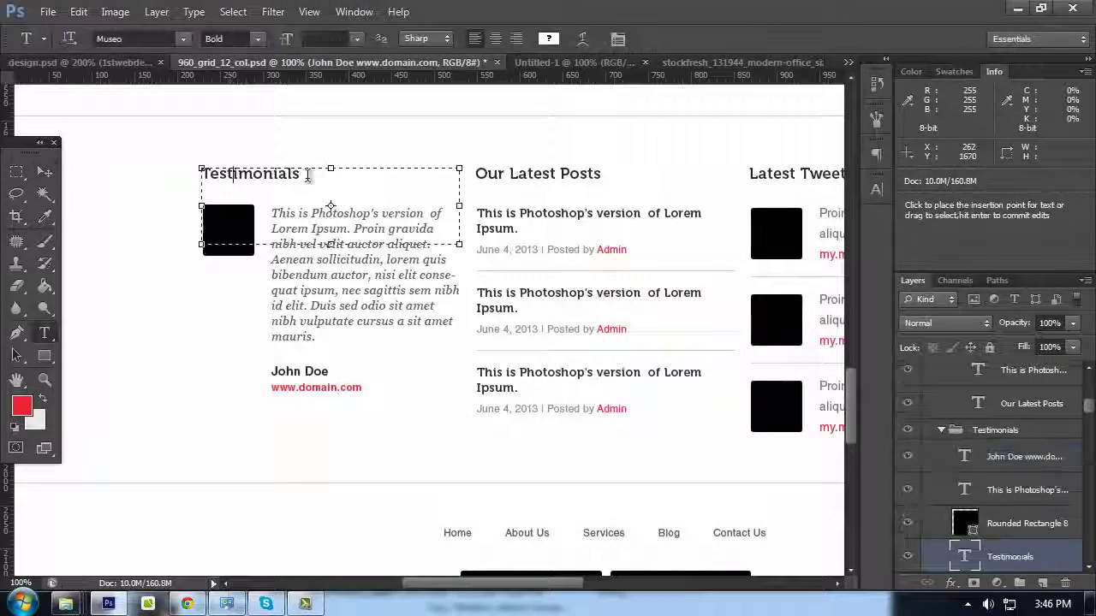
key("ctrl+a")
left_click(546, 40)
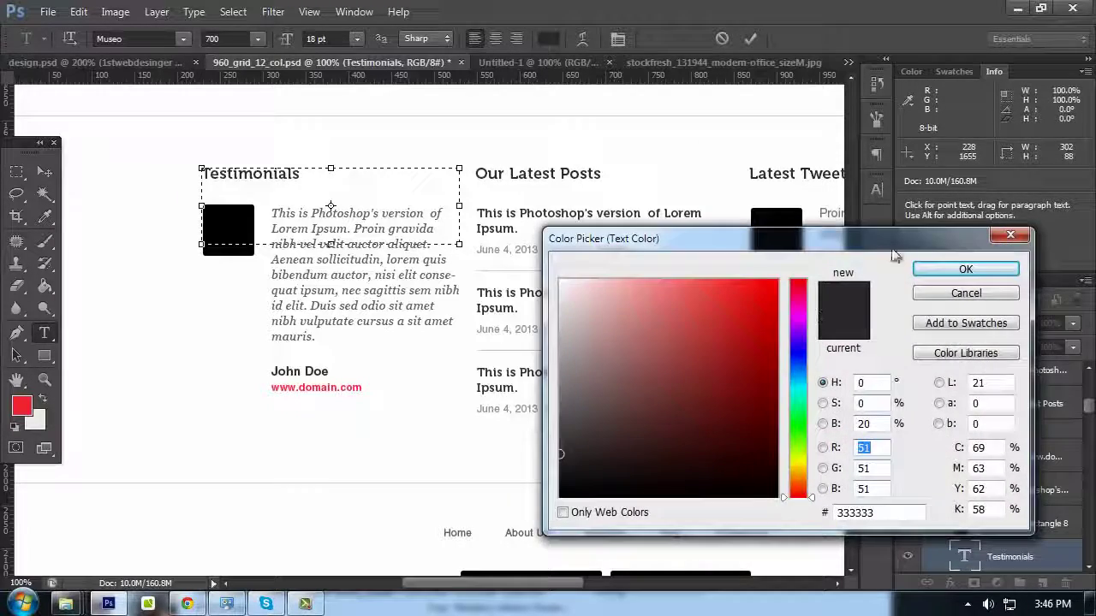
left_click(965, 267)
left_click(44, 172)
Check the text colour of the first post title under Our Latest Posts
key("t")
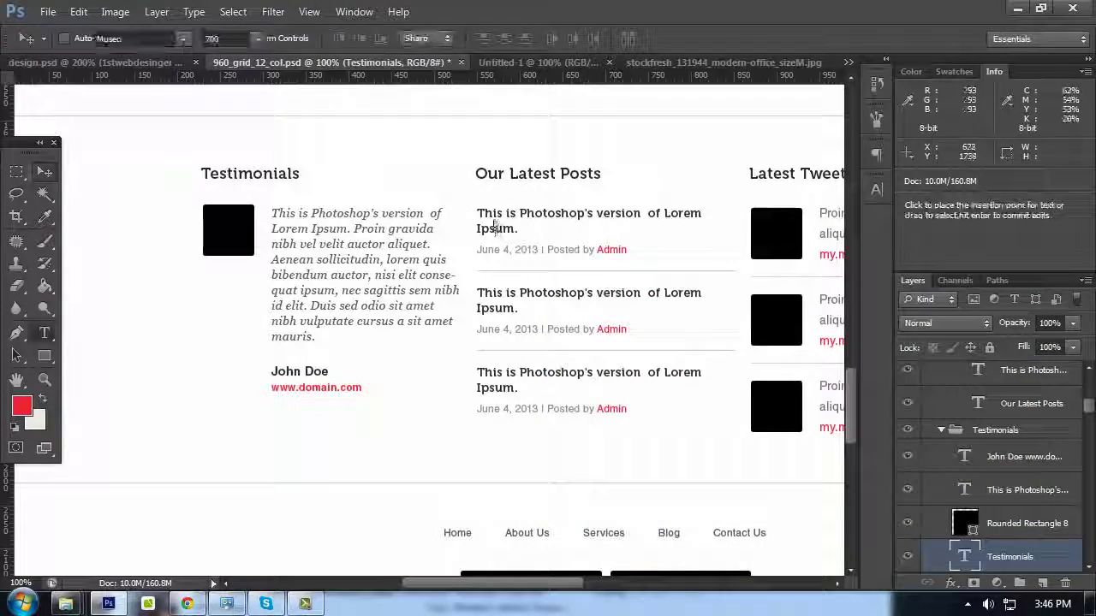
left_click_drag(519, 229, 433, 139)
left_click(546, 39)
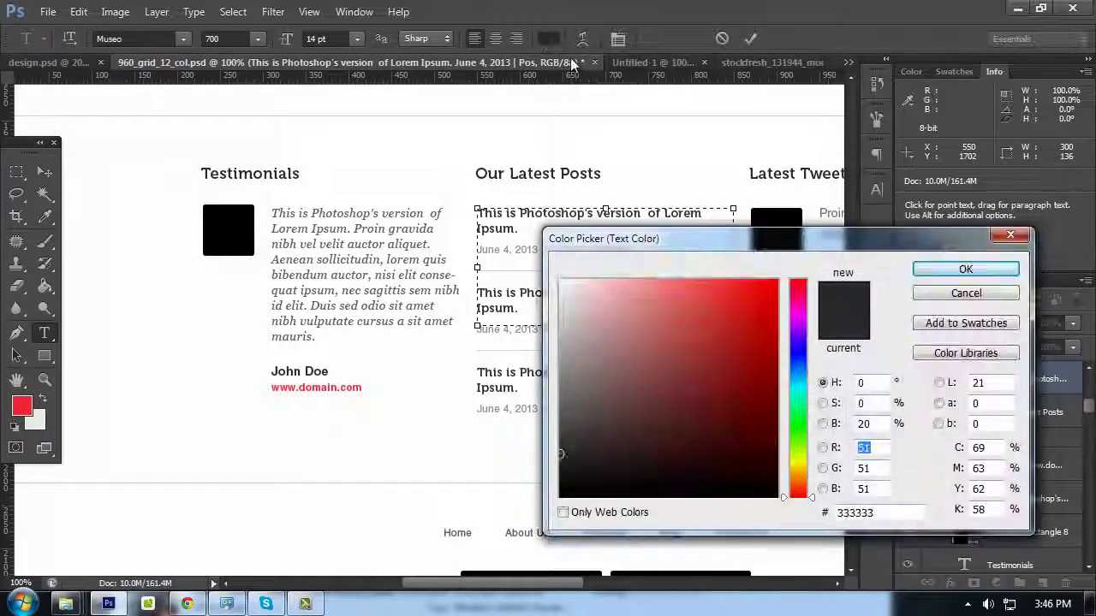
left_click(965, 269)
left_click(45, 175)
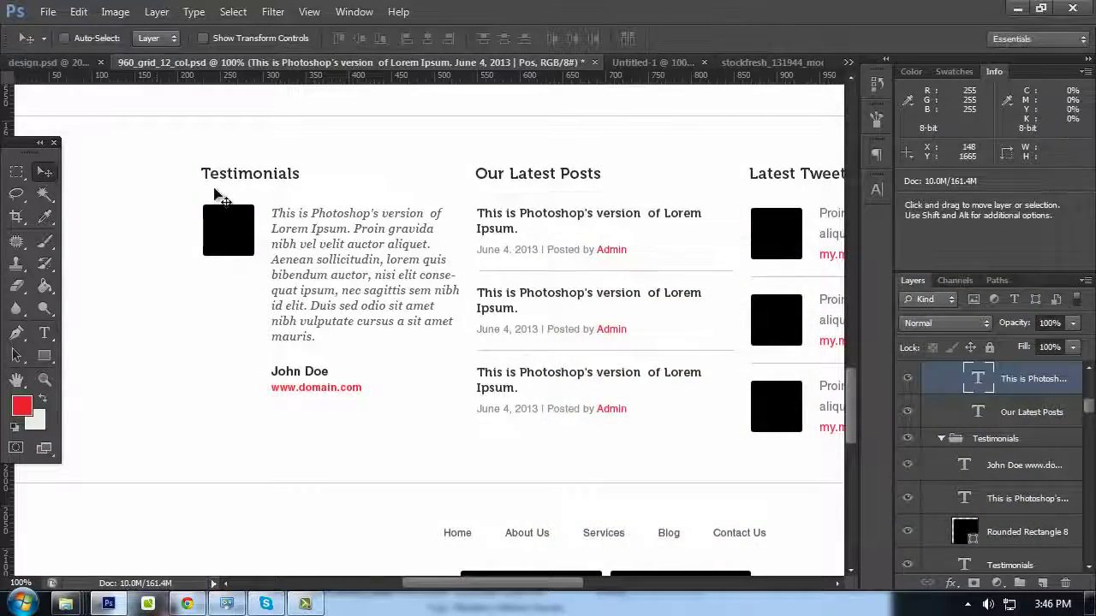
Check the grey text colour of the first entry under Latest Tweets
scroll(342, 223, "down", 2)
left_click_drag(403, 223, 233, 261)
double_click(711, 203)
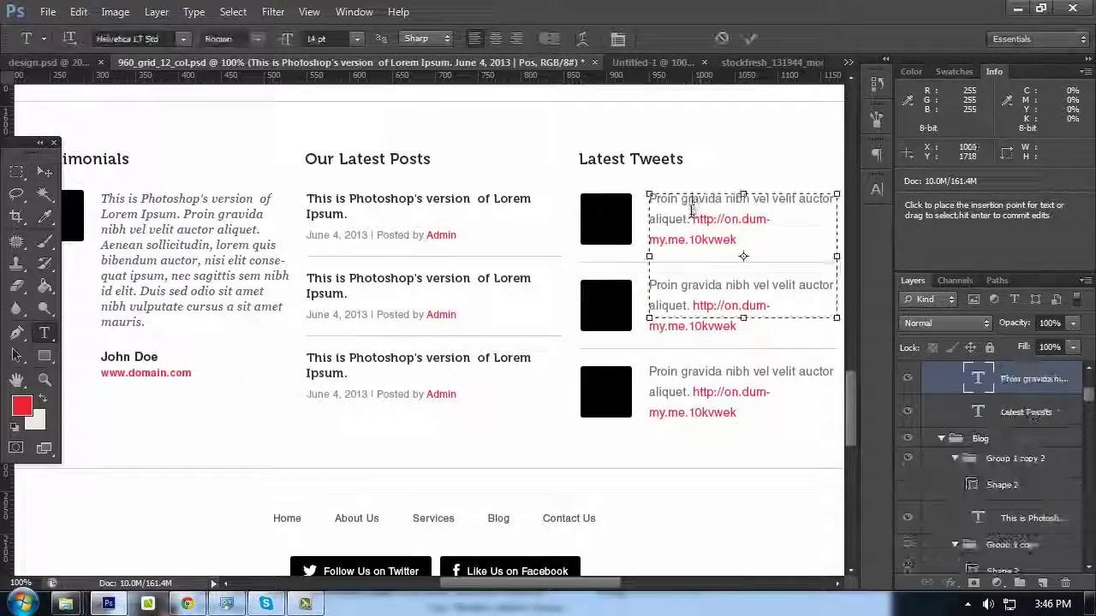
left_click(548, 40)
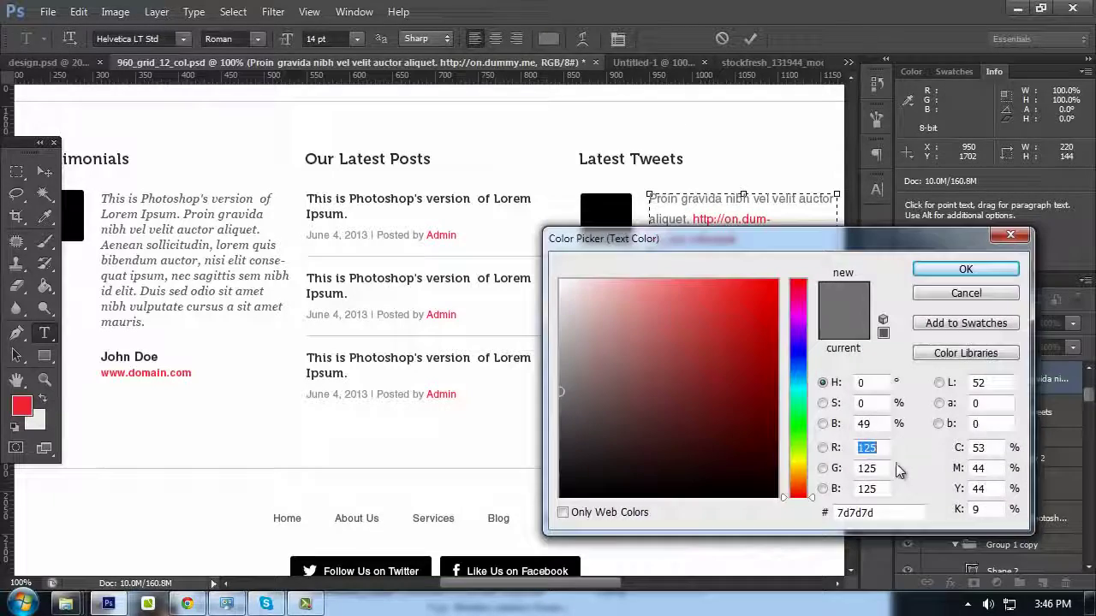
left_click(950, 272)
left_click(44, 173)
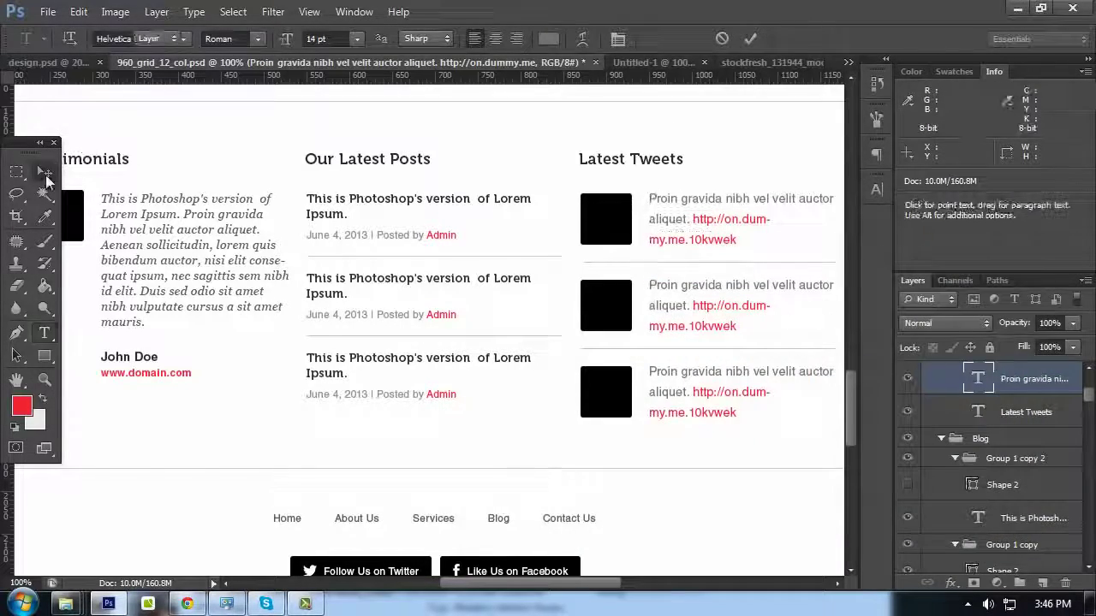
Set the colour of the whole italic testimonial paragraph to grey 7d7d7d
key("t")
left_click(178, 261)
key("ctrl+a")
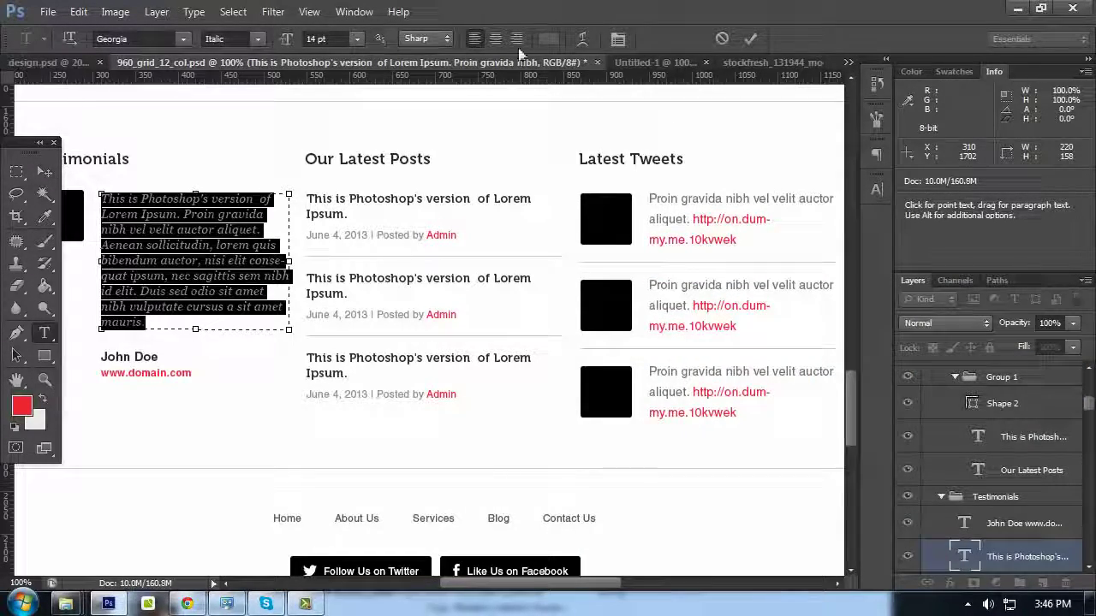
left_click(548, 40)
type("7d7d7d")
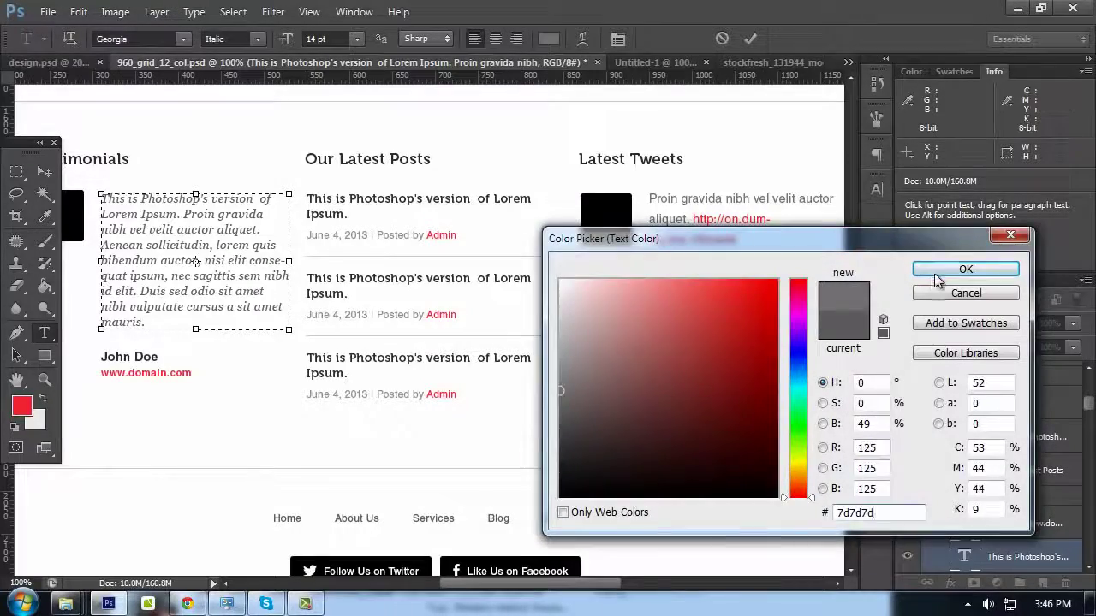
left_click(941, 273)
left_click(45, 172)
Hide the interface panels and review the page layout from the Read More boxes and Portfolio down to the latest posts and tweets
key("Tab")
left_click_drag(327, 178, 444, 457)
left_click_drag(369, 240, 382, 327)
left_click_drag(549, 305, 509, 305)
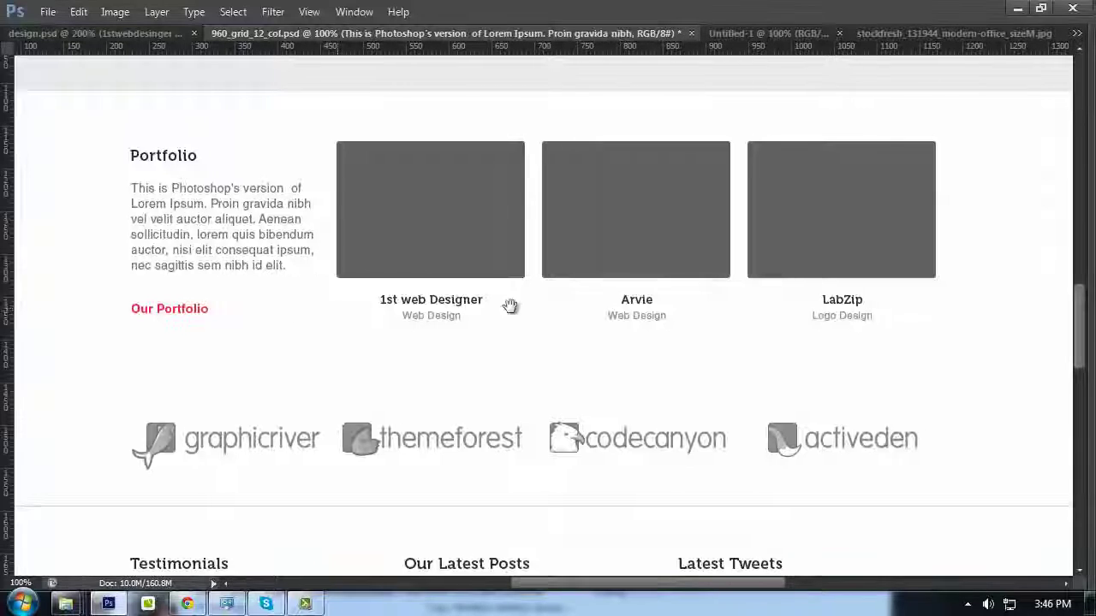
scroll(600, 317, "up", 6)
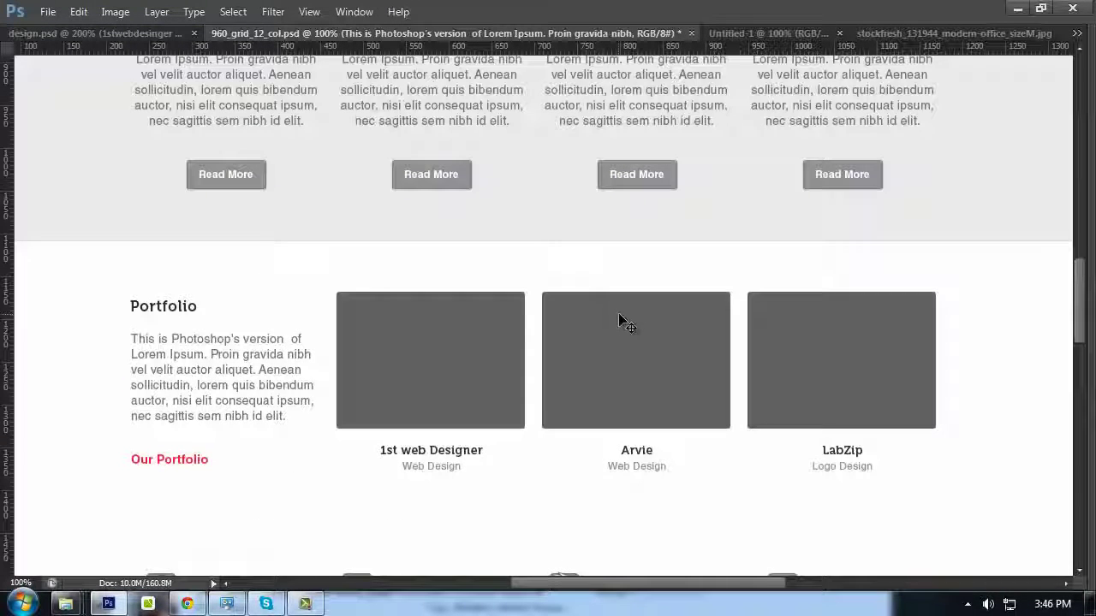
scroll(624, 318, "down", 10)
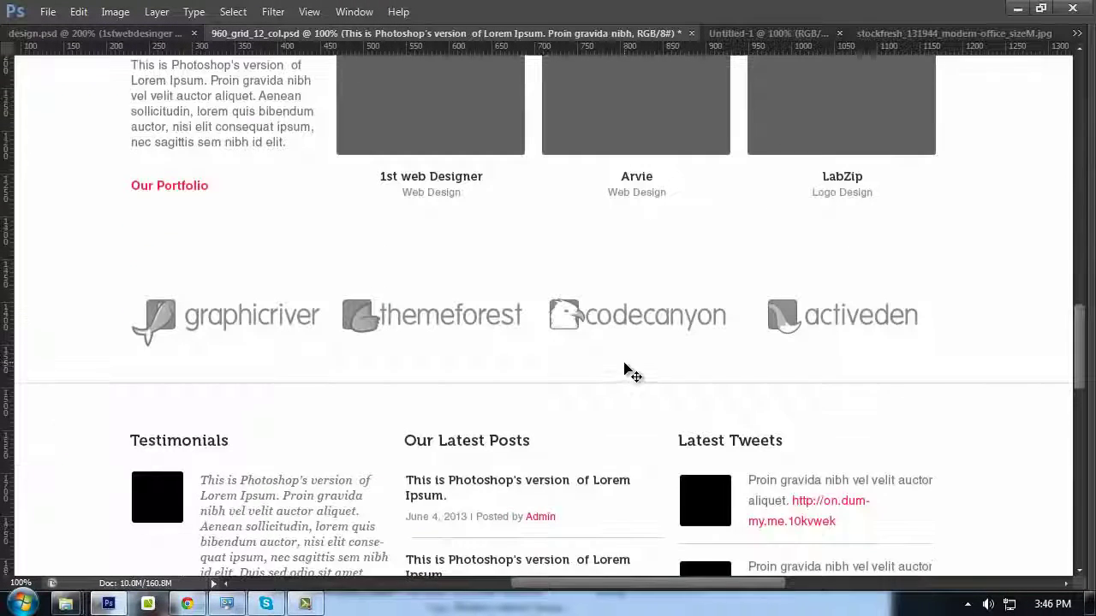
Review the page down to the footer and examine the framed 1stwebdesigner portfolio thumbnail in design.psd for comparison
scroll(626, 381, "down", 7)
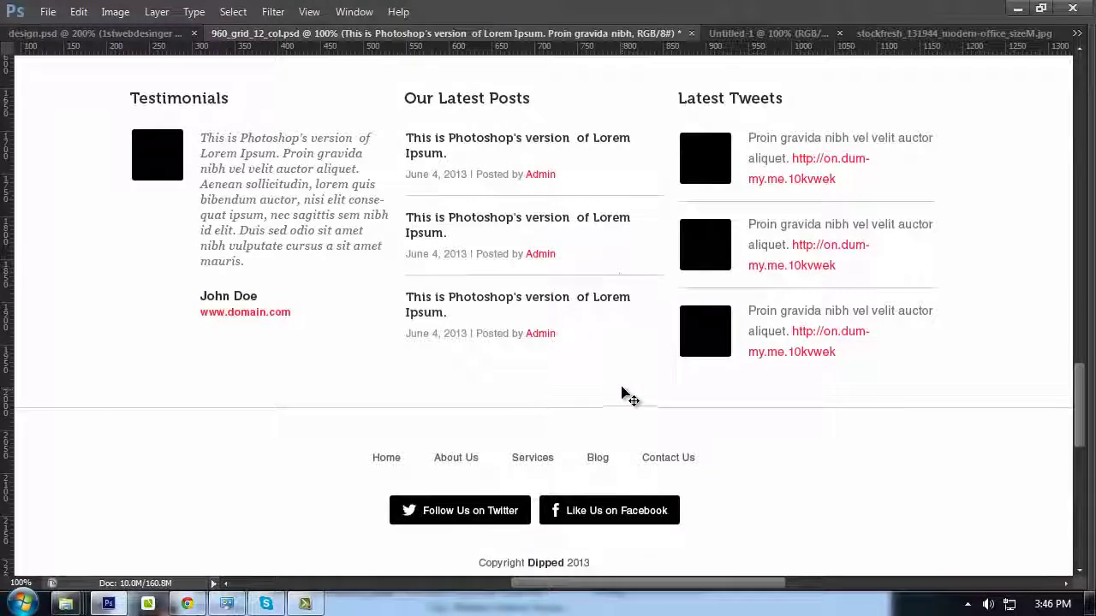
scroll(626, 396, "up", 2)
scroll(622, 272, "up", 15)
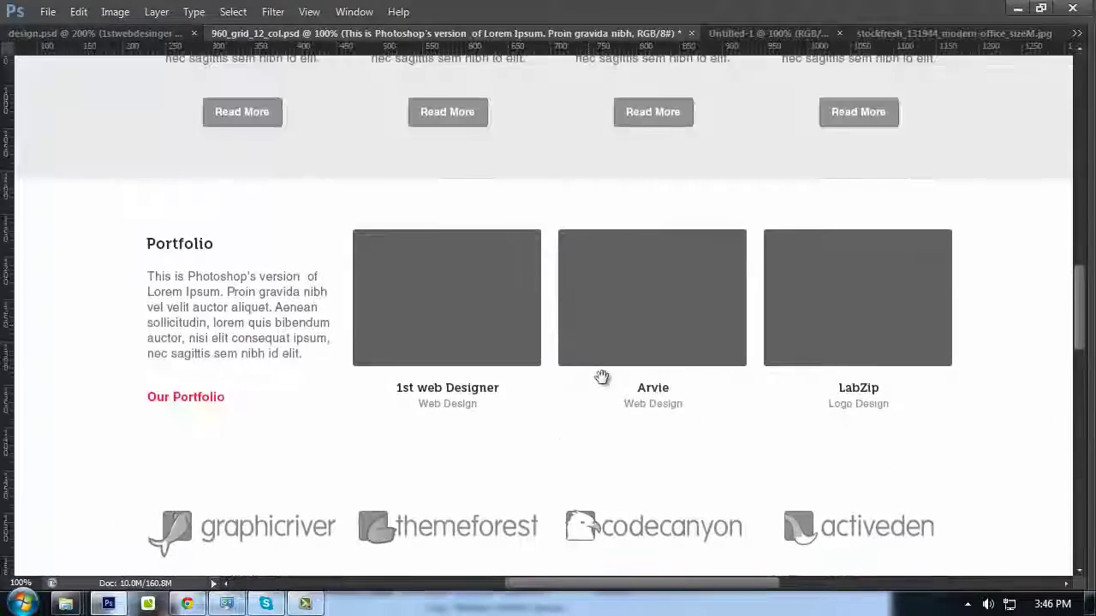
key("Tab")
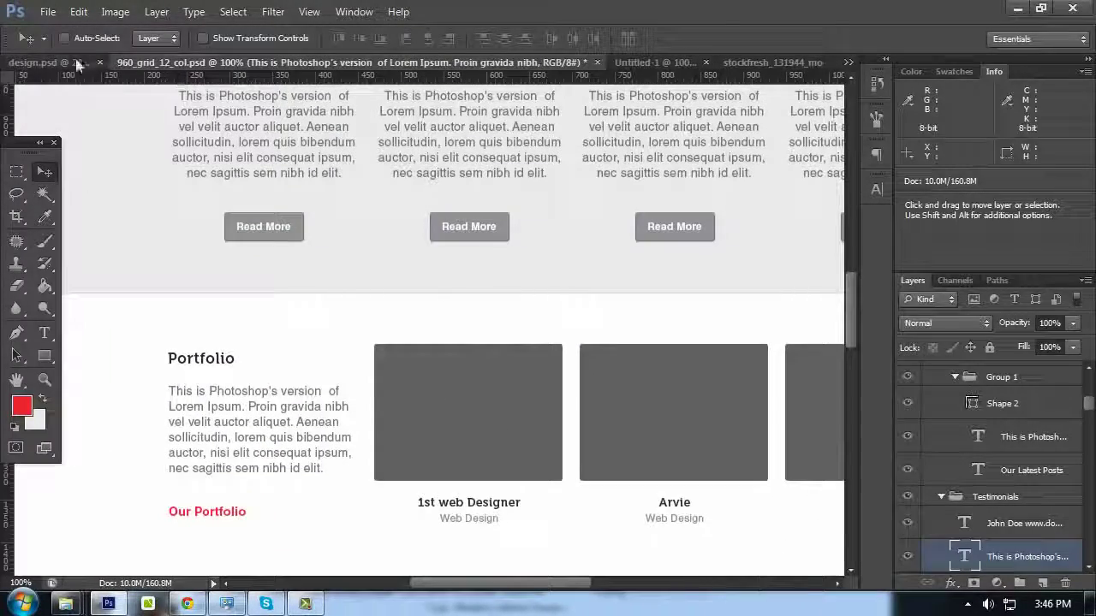
left_click(77, 66)
scroll(440, 257, "up", 4)
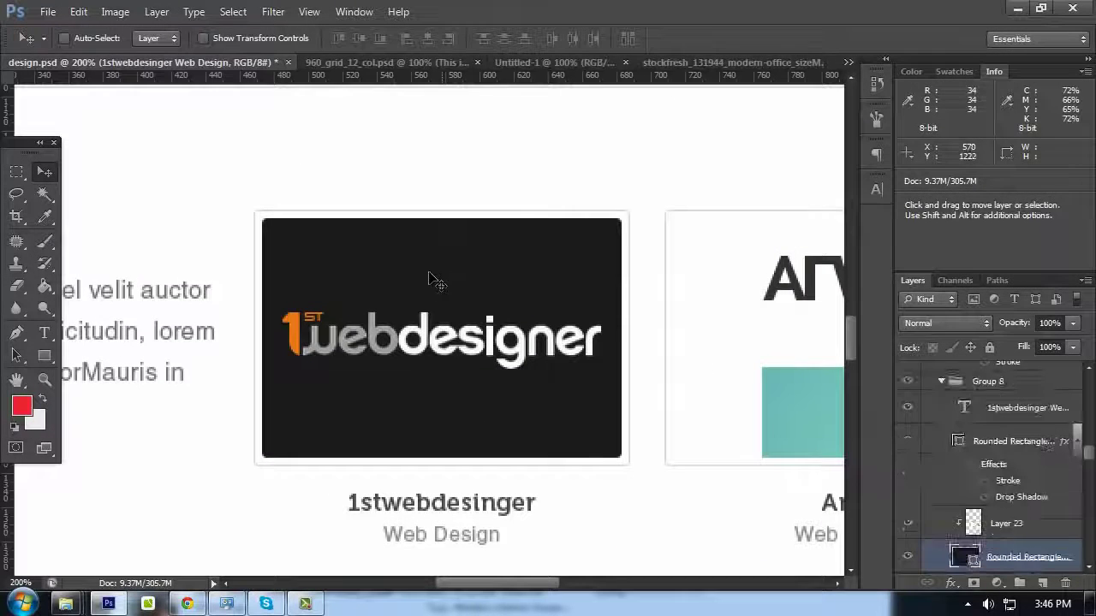
scroll(896, 495, "down", 4)
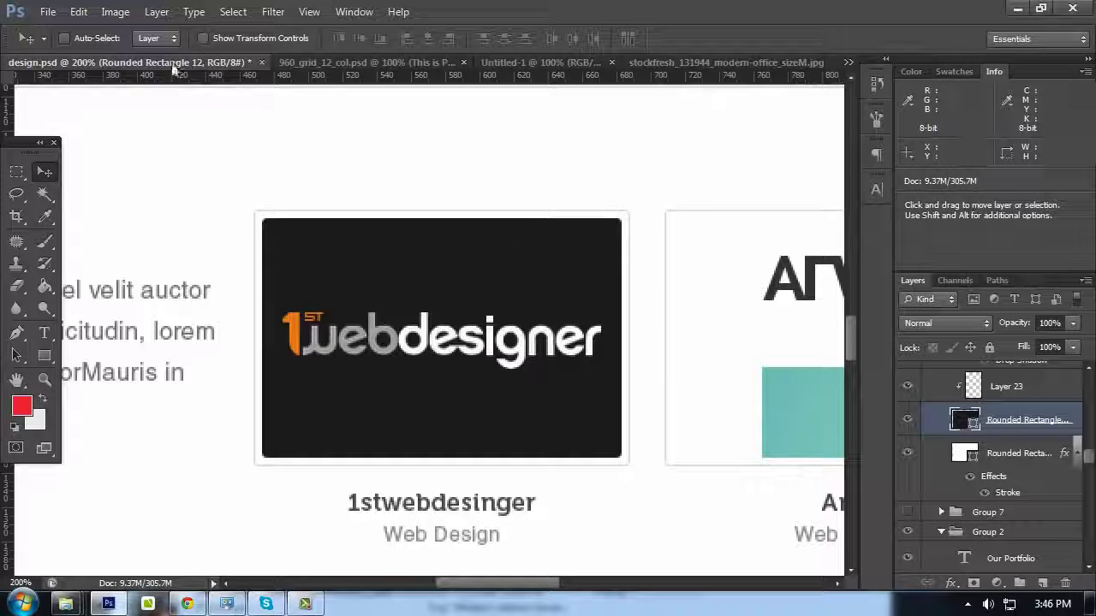
Set the fill of the 1st web Designer portfolio box in 960_grid_12_col.psd to white ffffff
left_click(412, 68)
left_click(434, 399, "ctrl")
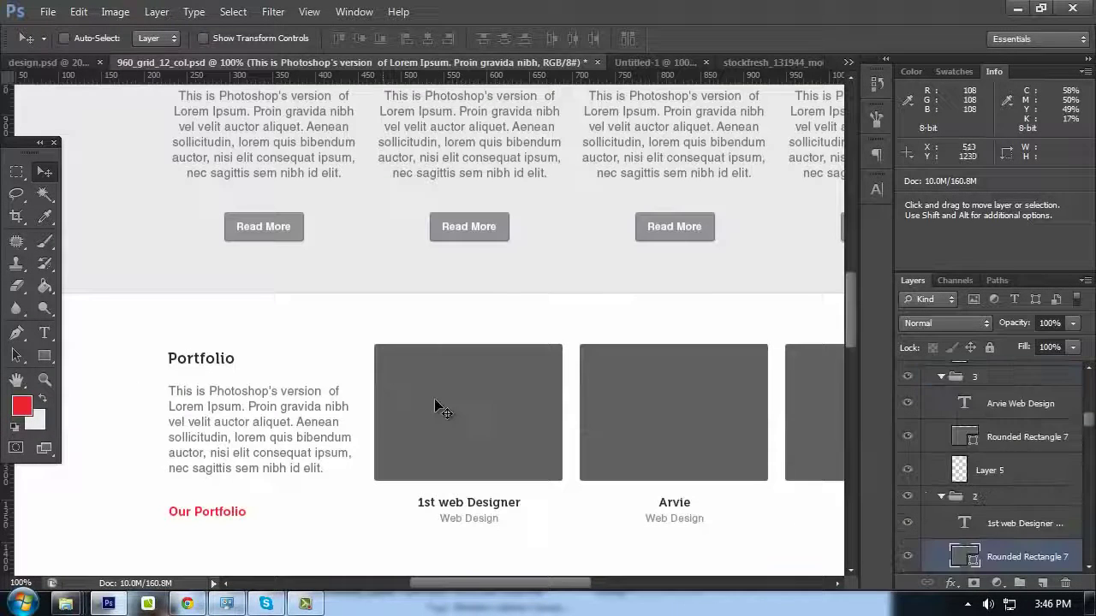
key("ctrl+t")
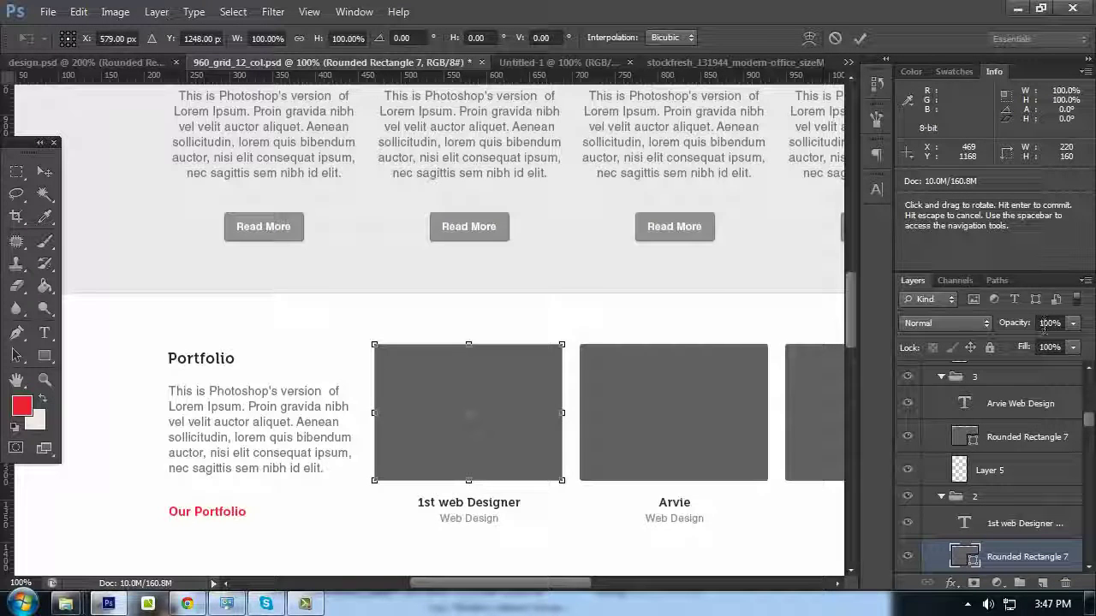
key("Return")
scroll(1010, 417, "down", 3)
double_click(964, 425)
left_click_drag(717, 379, 322, 85)
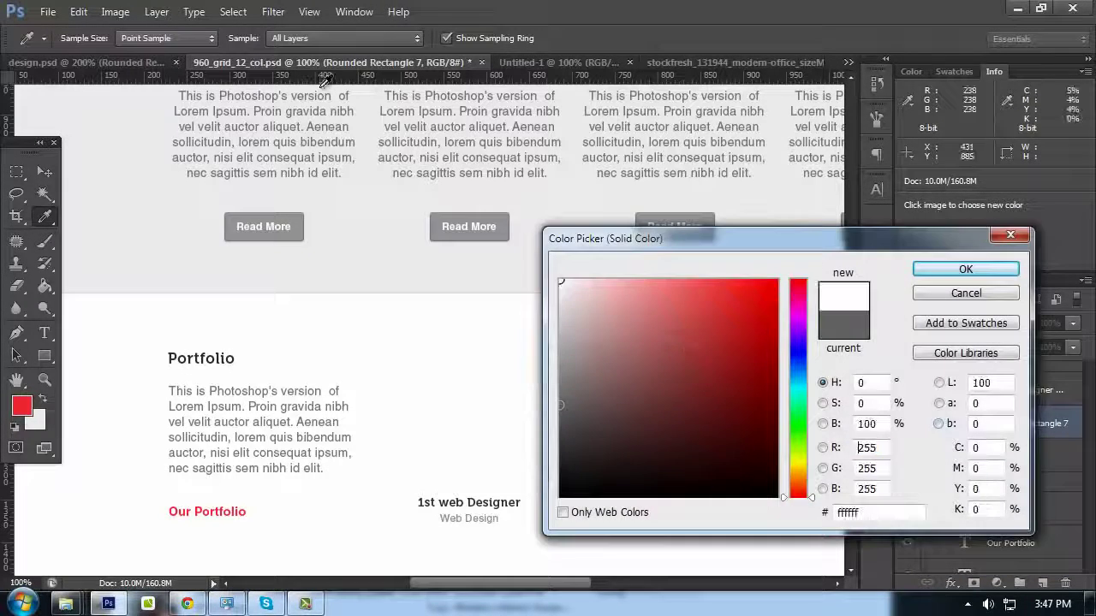
left_click(965, 271)
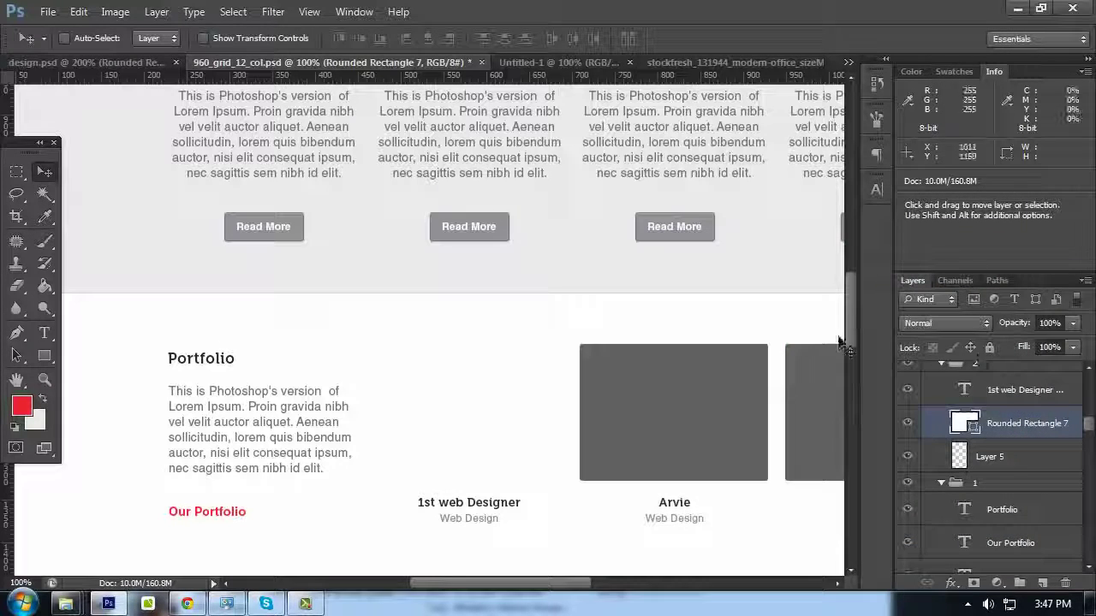
Add a solid 1 pt stroke to the 1st web Designer box and check its detailed stroke options
key("u")
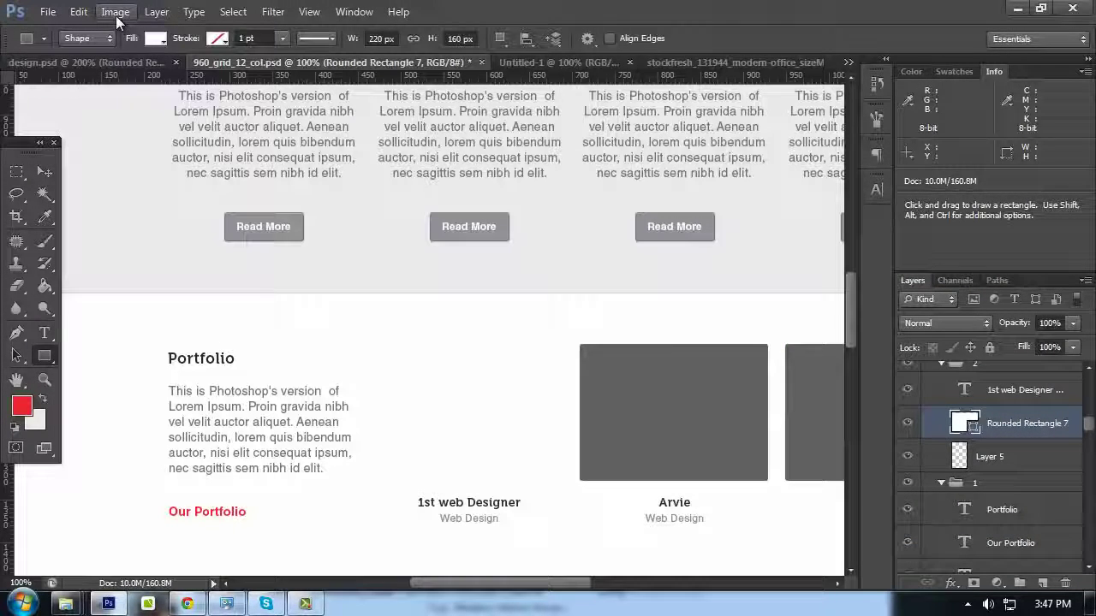
left_click(217, 39)
left_click(178, 73)
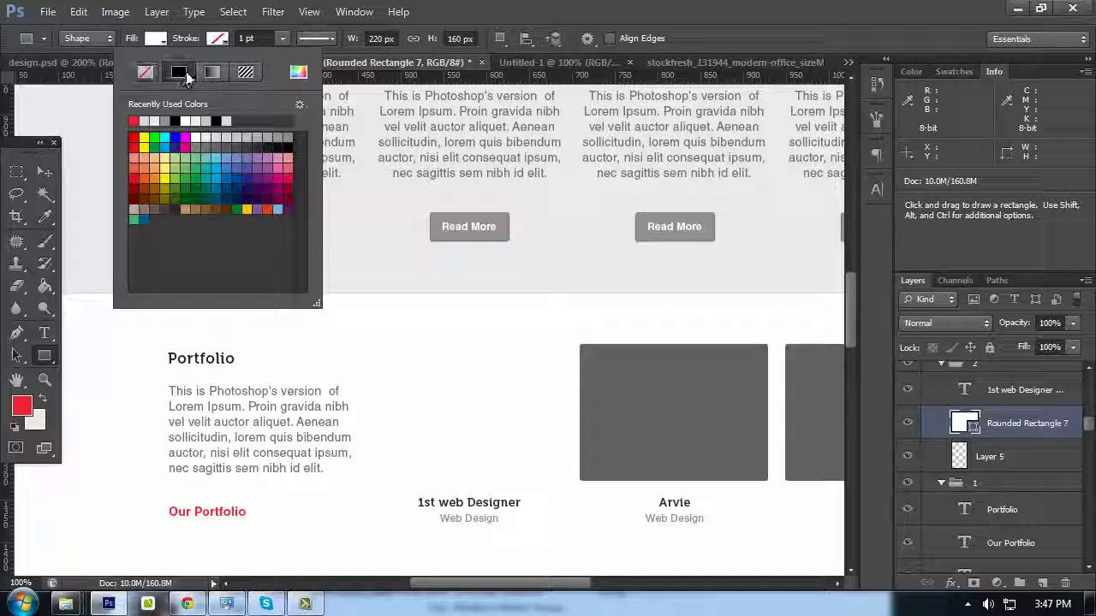
left_click(313, 41)
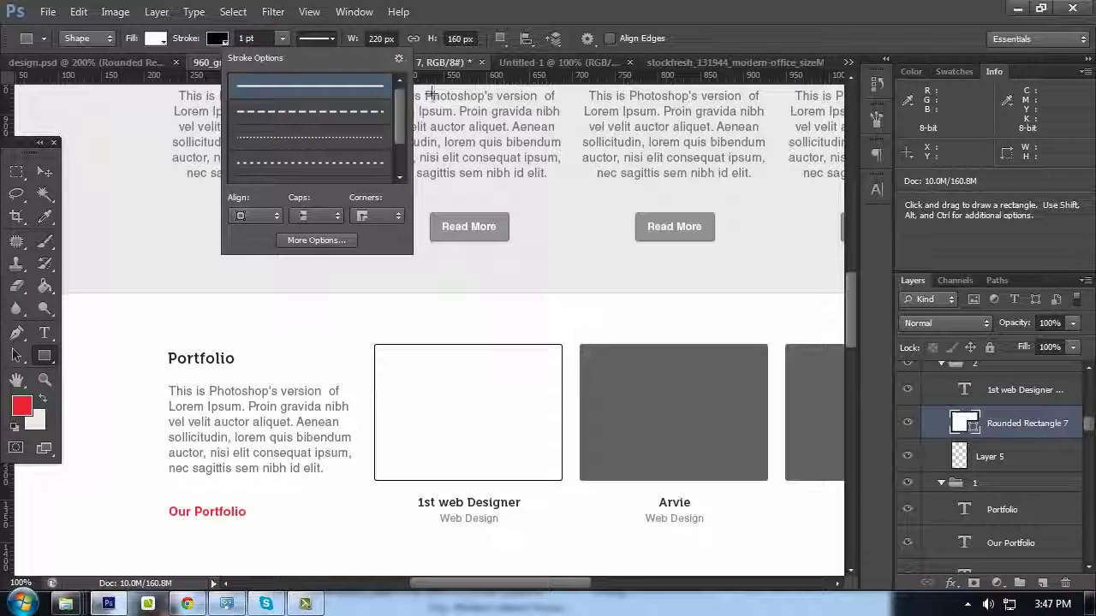
left_click(310, 242)
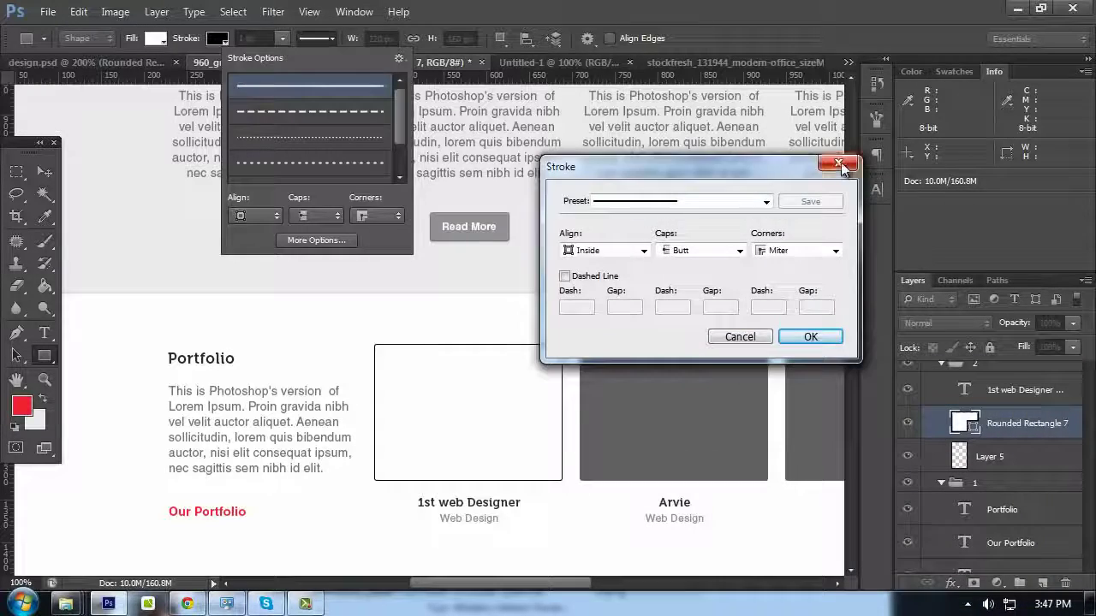
left_click(839, 165)
Set the stroke colour of the 1st web Designer box to light grey dddddd
left_click(215, 36)
left_click(218, 38)
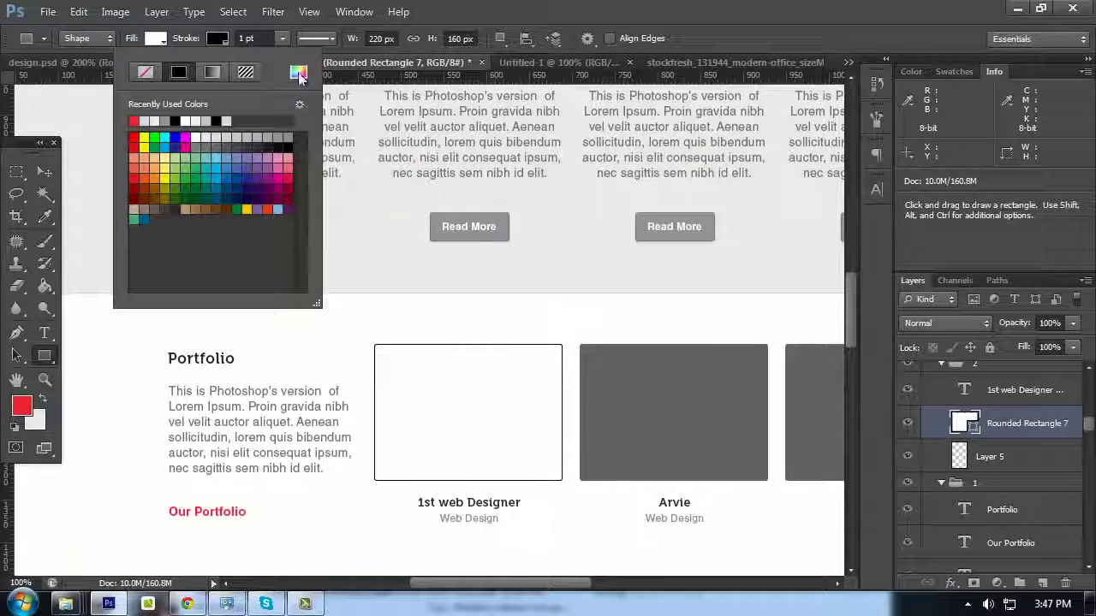
left_click(298, 73)
type("d")
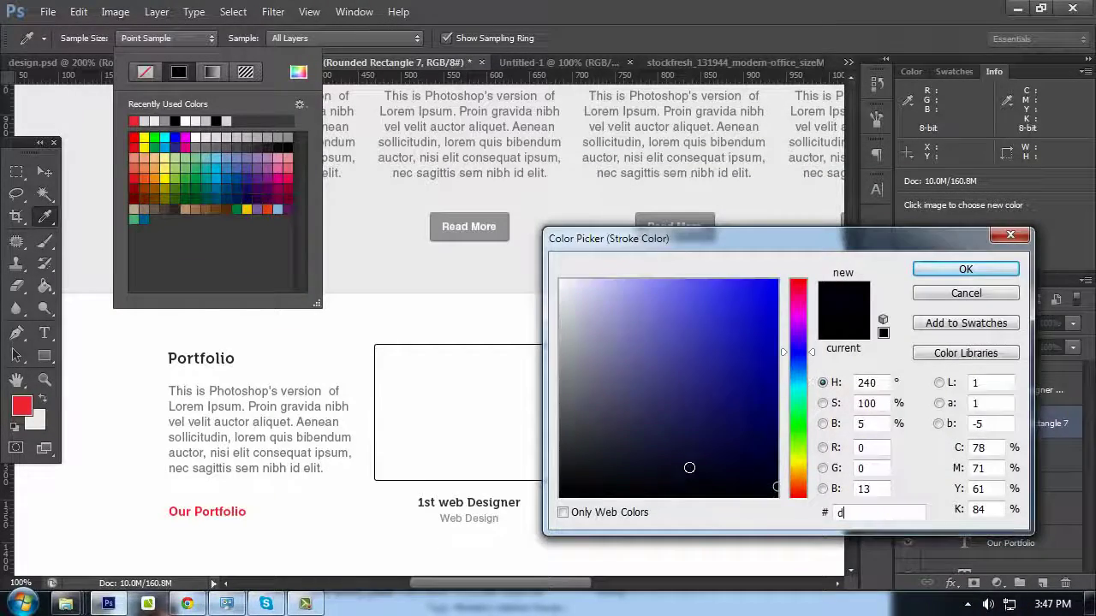
type("ddddd")
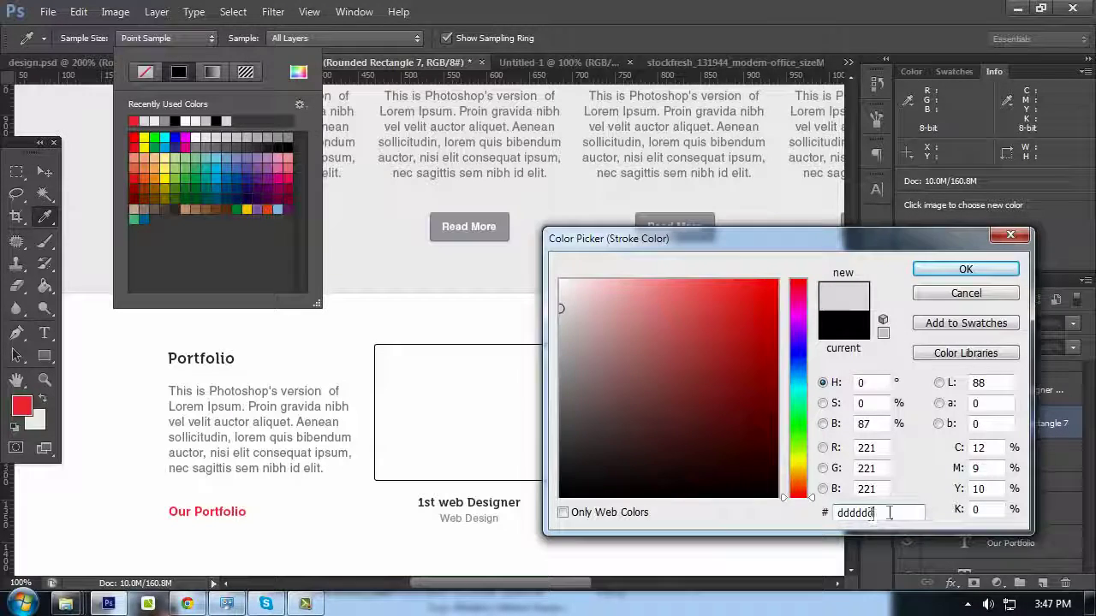
left_click(966, 269)
scroll(334, 265, "down", 2)
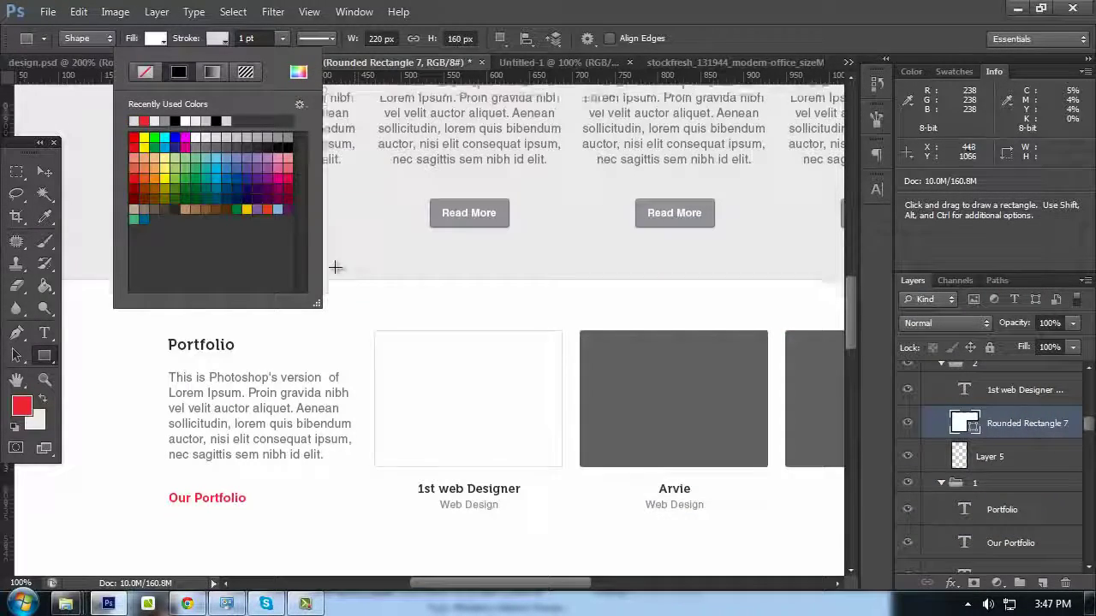
left_click(42, 168)
Set the fill of the Arvie portfolio box to light grey dddddd
left_click(685, 339, "ctrl")
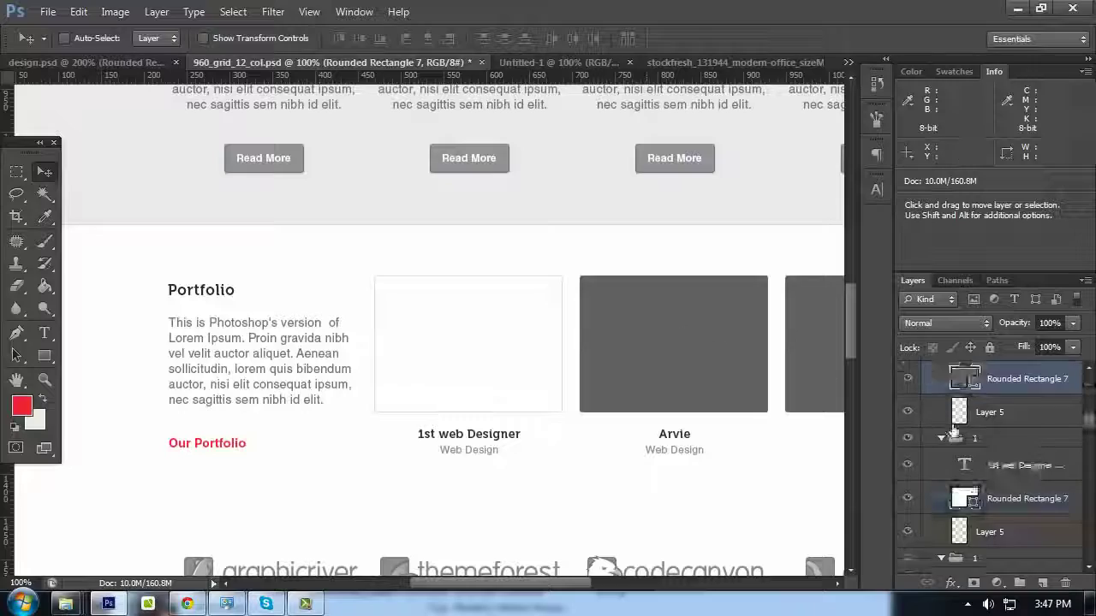
double_click(965, 382)
double_click(852, 505)
type("dddddd")
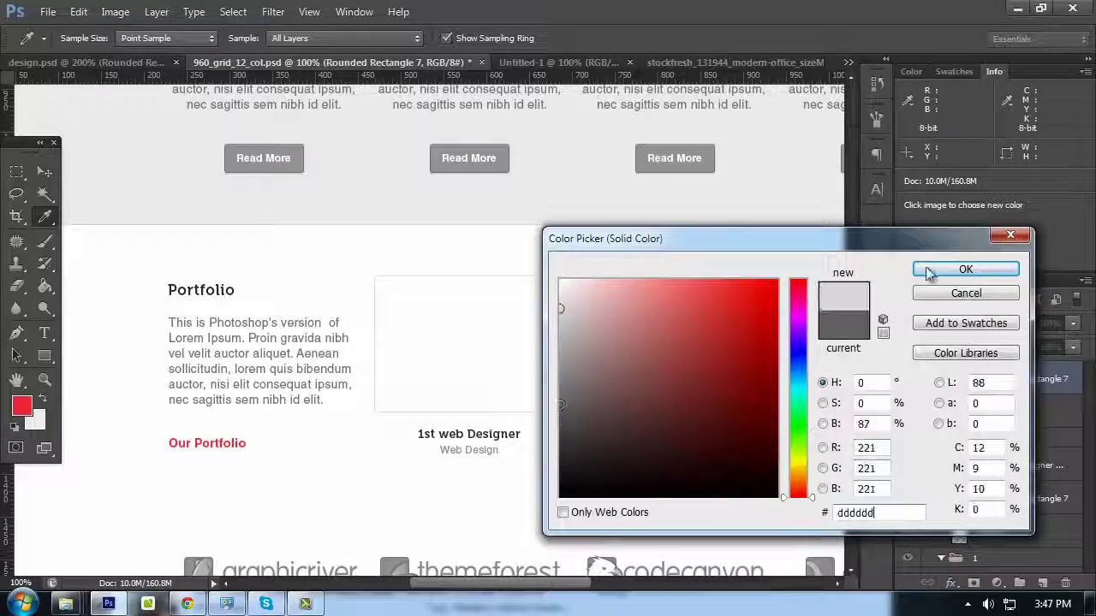
left_click(960, 270)
Set the fill of the Arvie portfolio box to white
left_click_drag(571, 222, 438, 177)
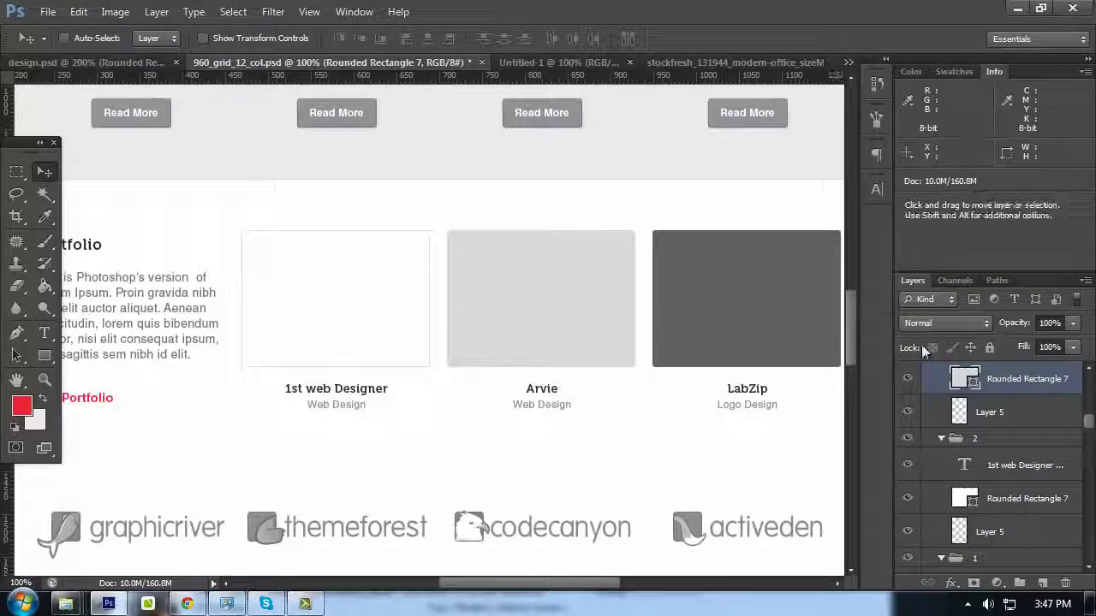
double_click(968, 381)
left_click_drag(766, 384, 556, 275)
left_click(952, 272)
Set the fill of the LabZip portfolio box to white ffffff
left_click(771, 292, "ctrl")
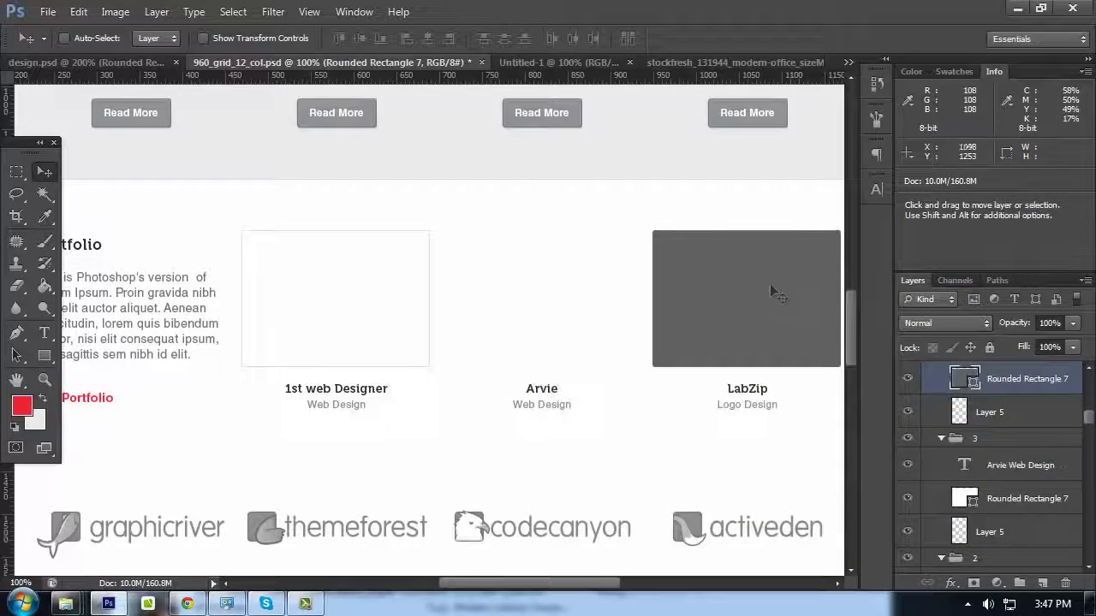
double_click(964, 380)
left_click(561, 280)
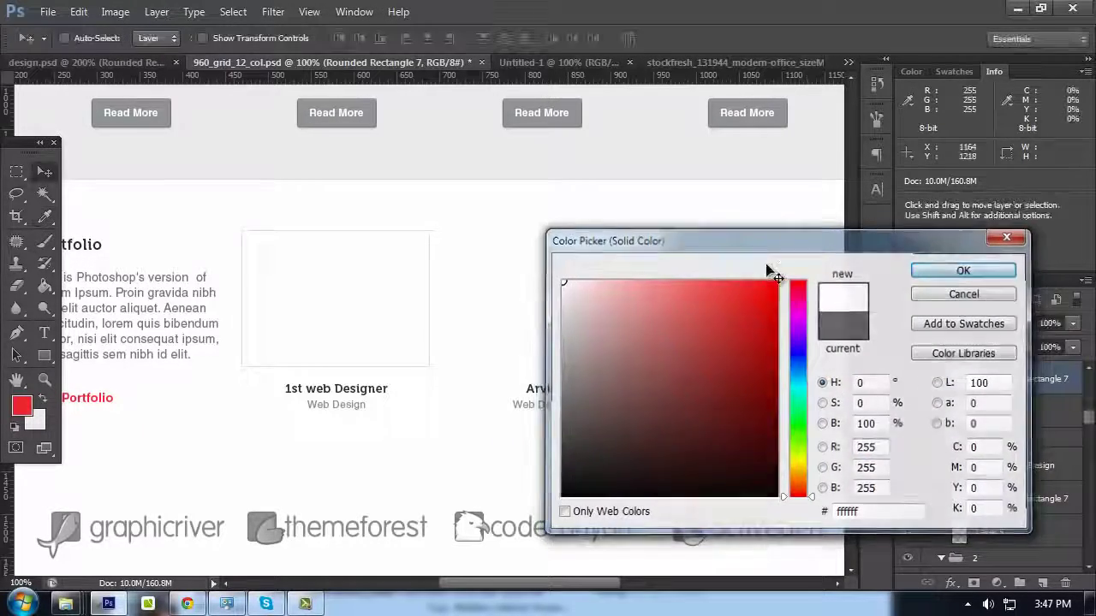
left_click(964, 269)
Give the Arvie portfolio box a solid 1 pt stroke in the recently used light grey
left_click(580, 265, "ctrl")
key("u")
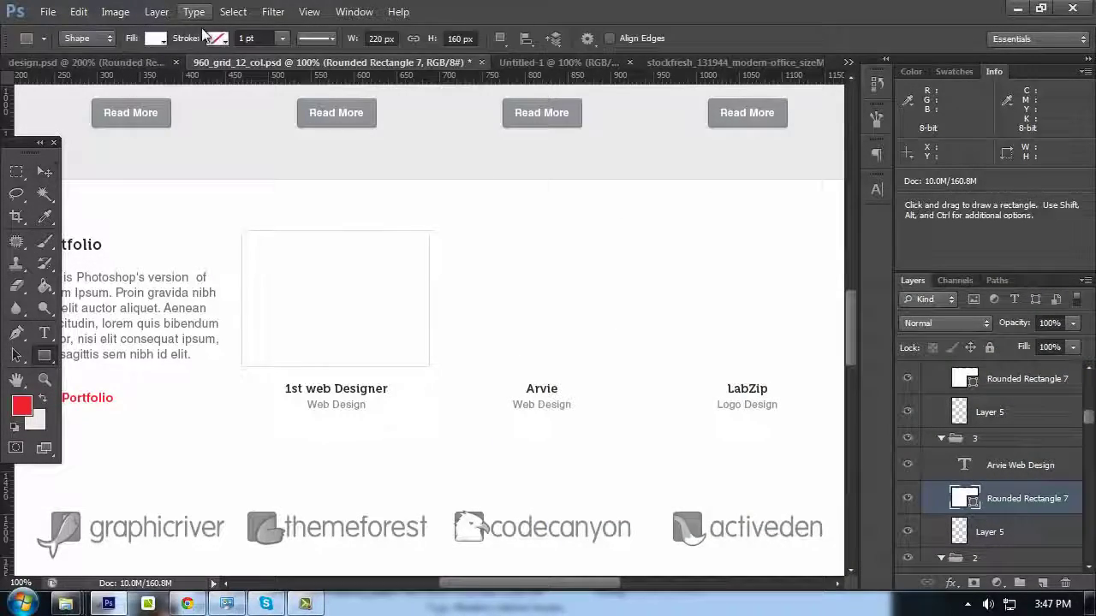
left_click(216, 39)
left_click(178, 72)
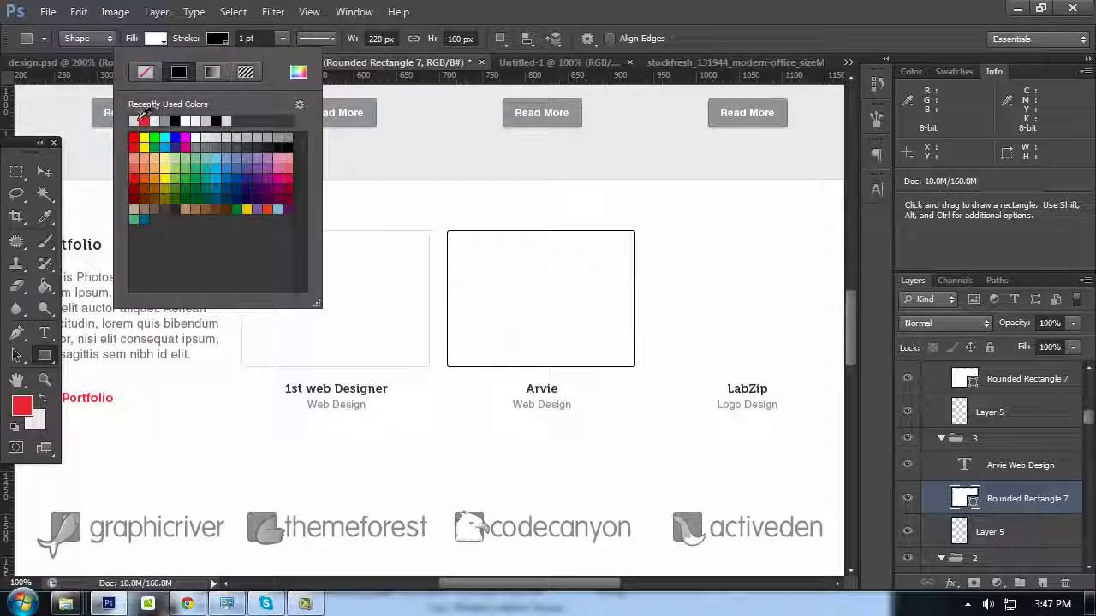
key("v")
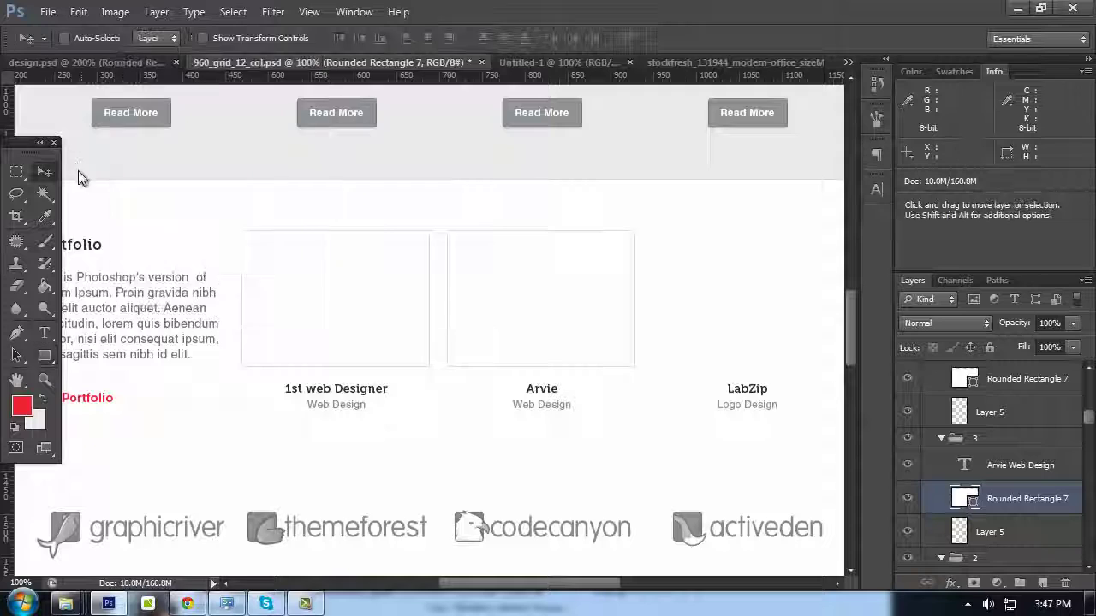
Give the LabZip portfolio box a solid 1 pt stroke in the recently used light grey
key("u")
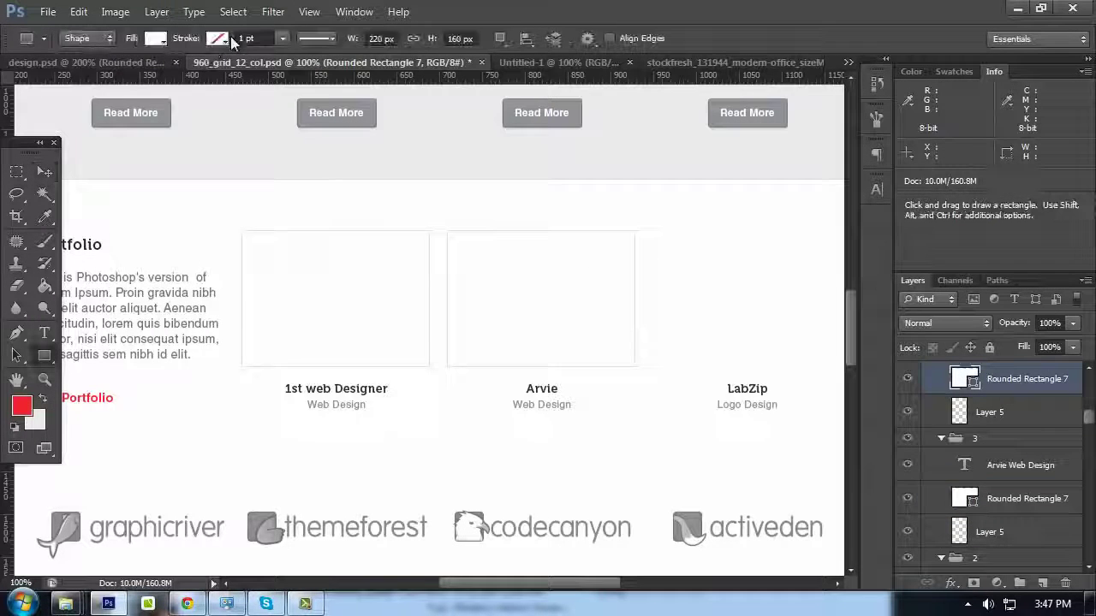
left_click(218, 37)
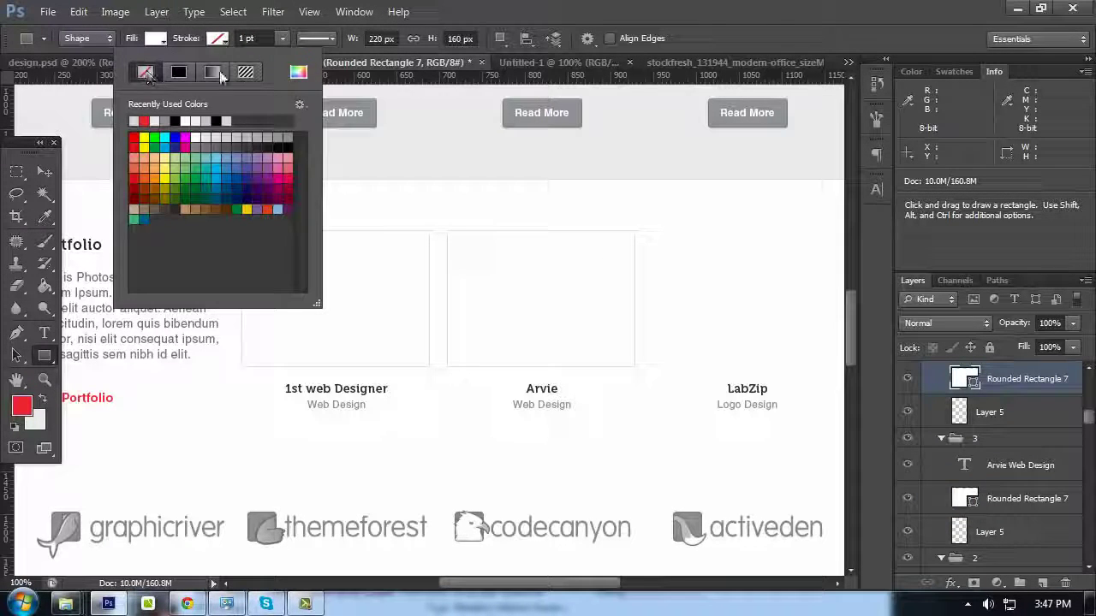
left_click(179, 72)
left_click(133, 121)
left_click(44, 173)
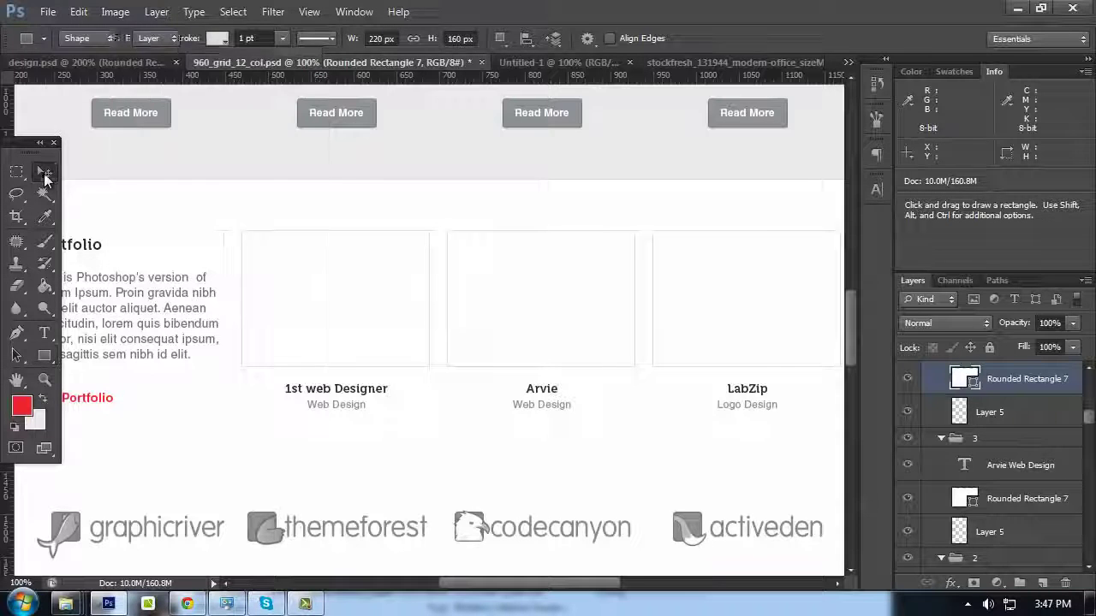
Add a new layer above the 1st web Designer box's shape and activate the Rounded Rectangle tool
left_click(313, 279, "ctrl")
scroll(984, 530, "down", 3)
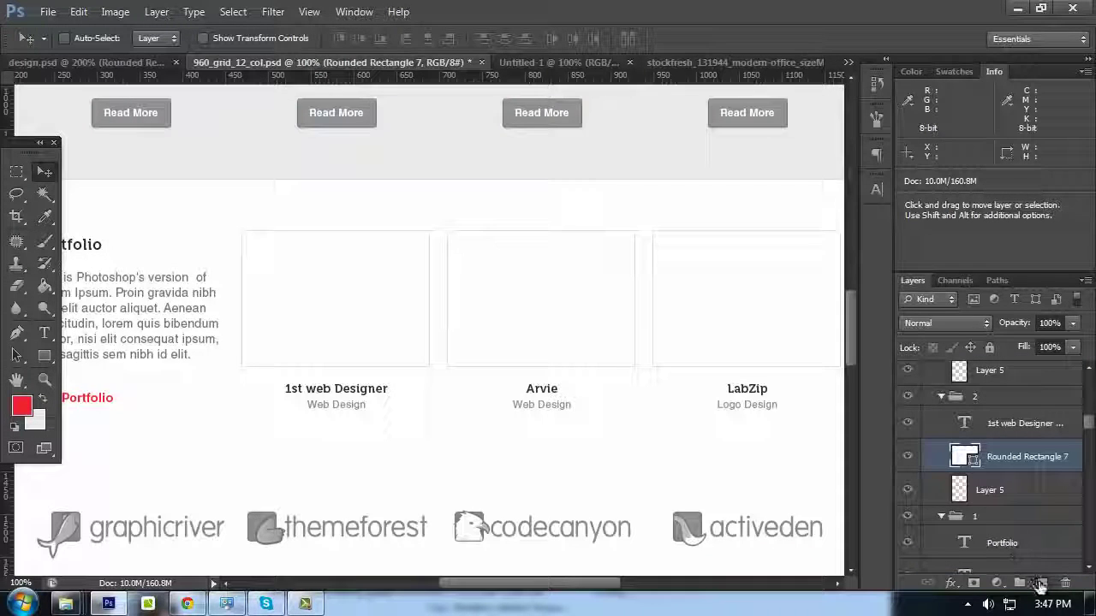
left_click(1040, 583)
left_click_drag(45, 359, 119, 384)
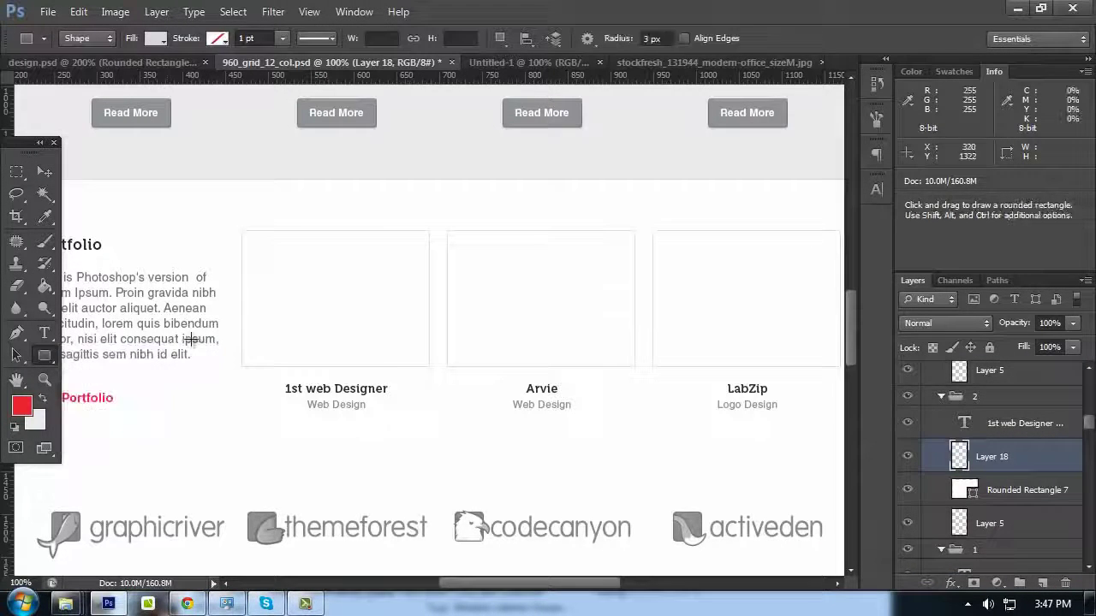
key("ctrl+t")
key("Return")
Check the 1st web Designer box's size and create a 210 × 150 px rounded rectangle with a 3 px radius over it
left_click(1028, 490)
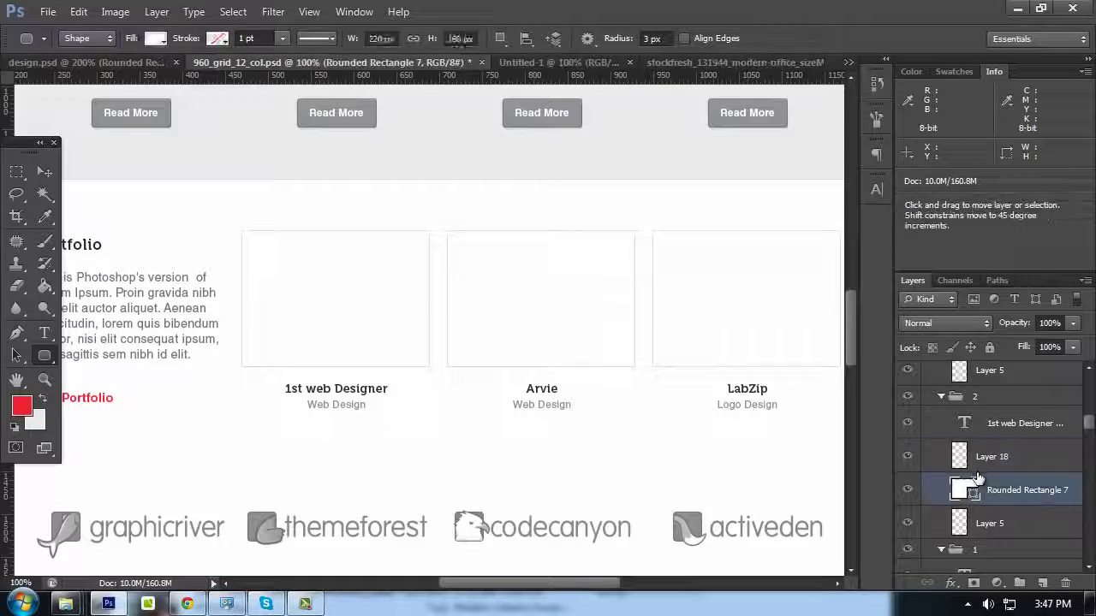
key("ctrl+t")
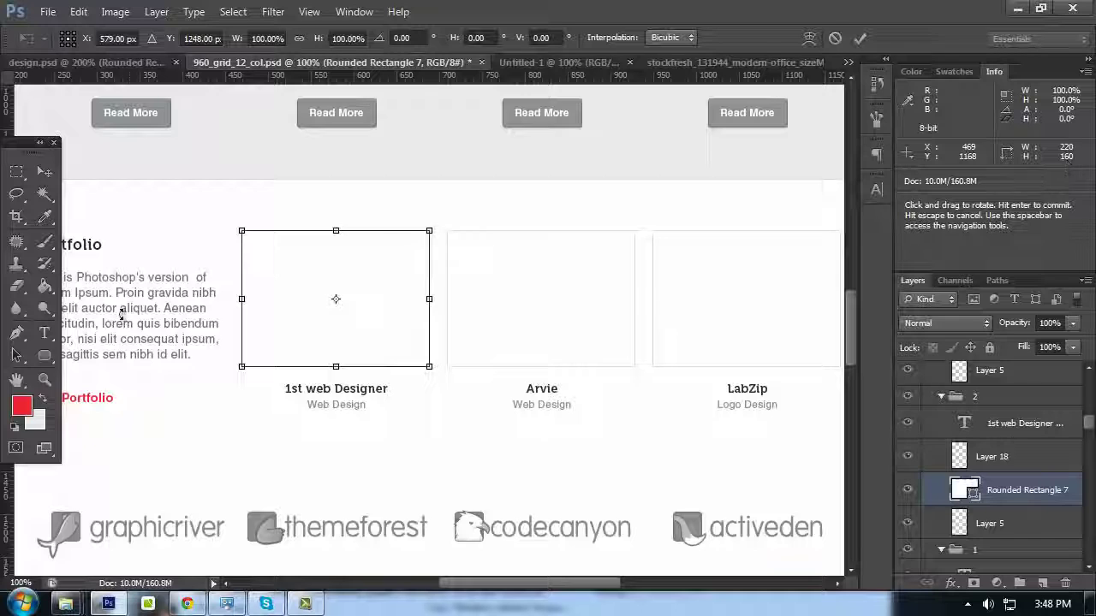
key("Return")
left_click(45, 355)
left_click(314, 295)
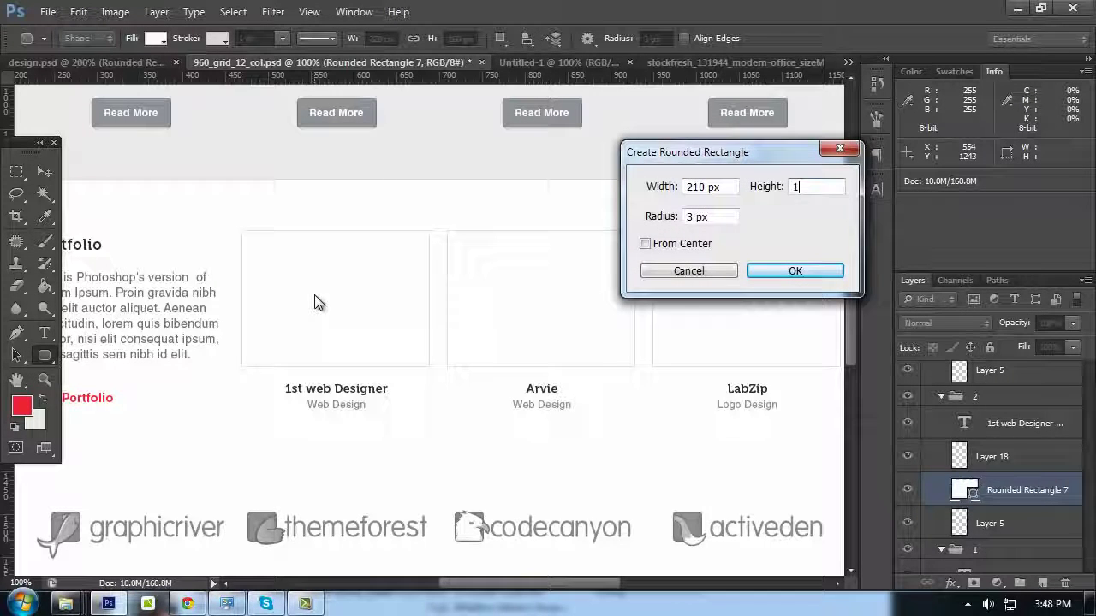
type("150")
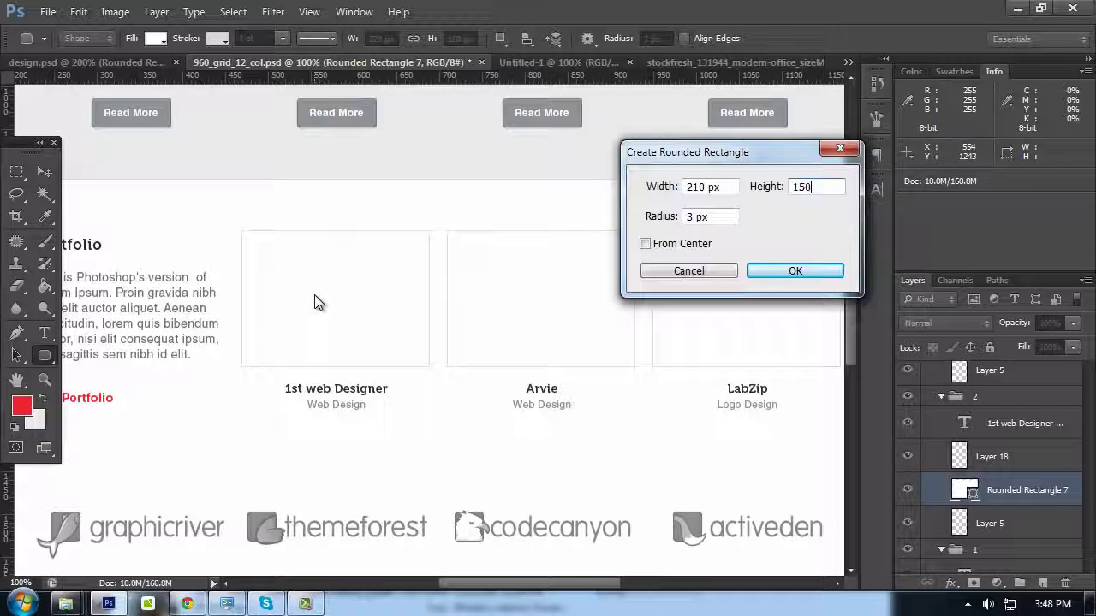
key("Return")
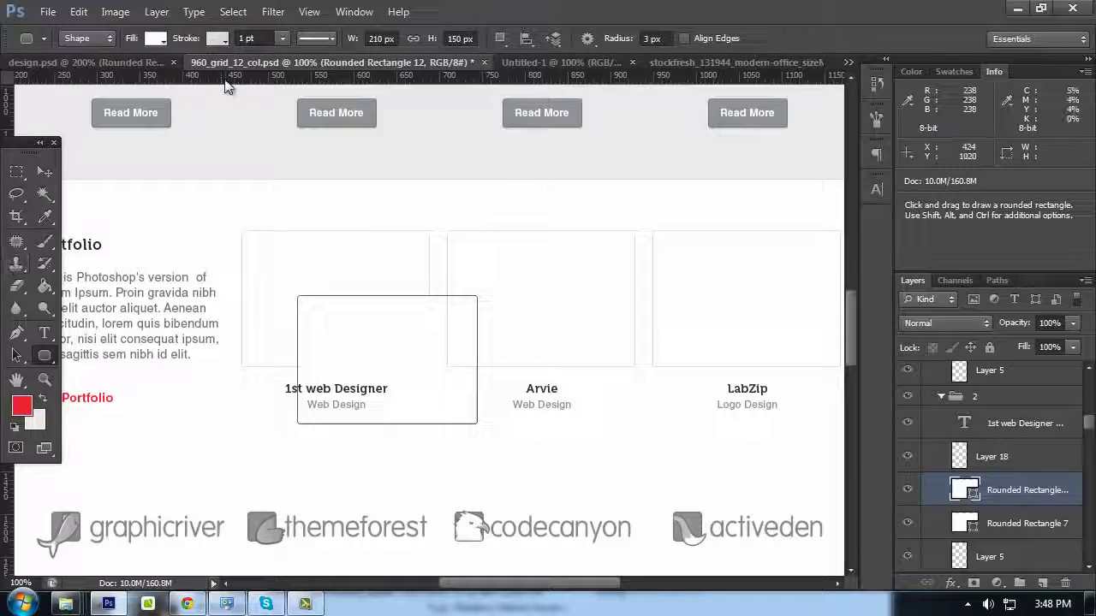
Remove the new rounded rectangle's stroke and move it inside the 1st web Designer frame
left_click(217, 38)
left_click(146, 72)
left_click(45, 171)
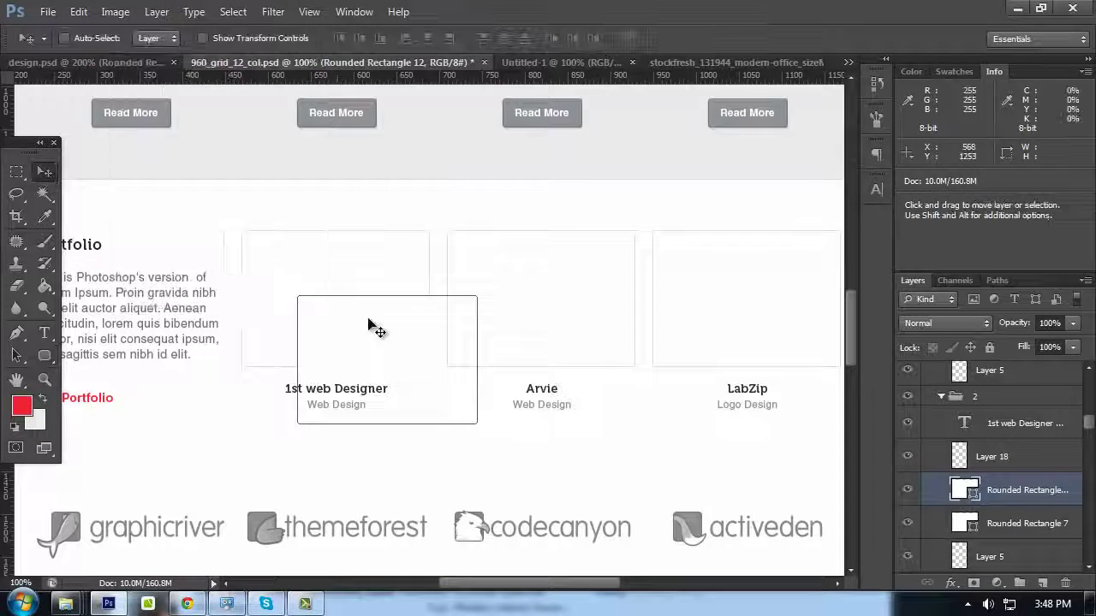
left_click_drag(368, 324, 314, 263)
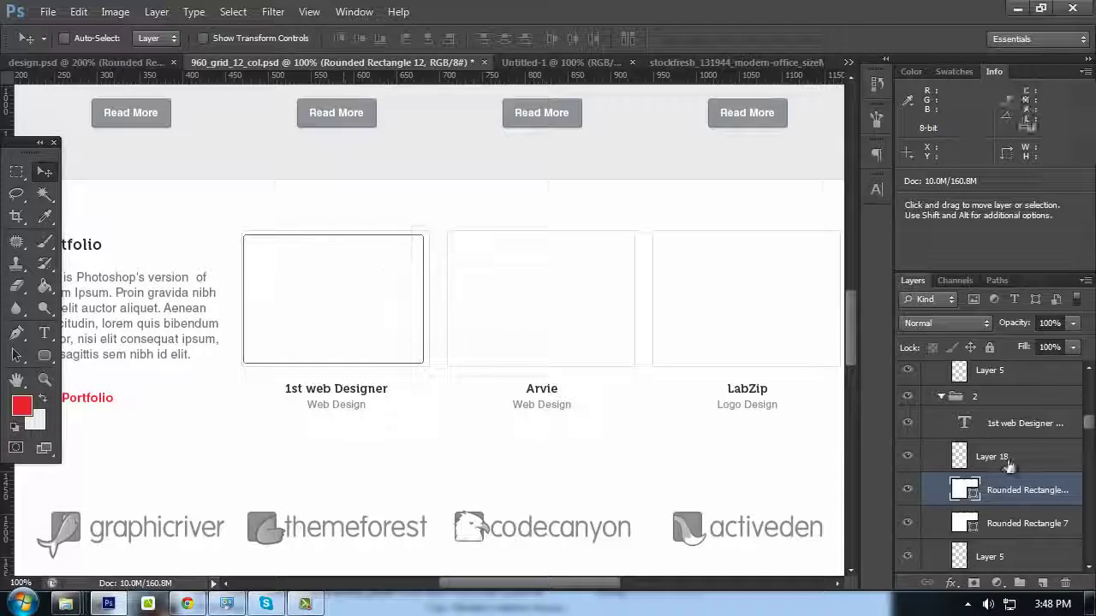
Fill the 1st web Designer inner rectangle with grey 9a9c9f sampled from the Read More button
double_click(970, 490)
left_click(374, 113)
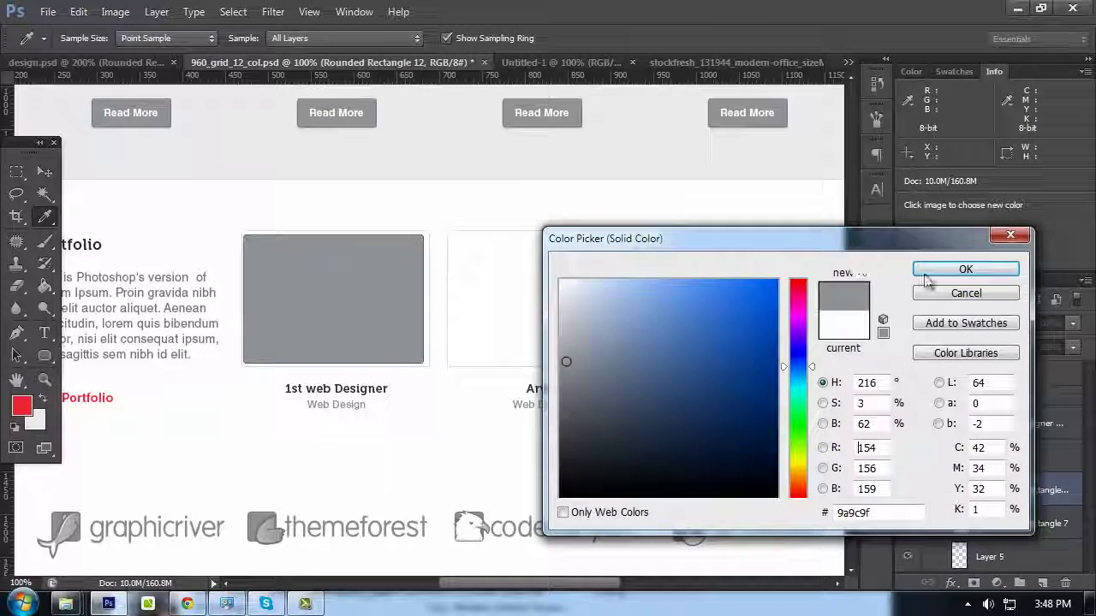
key("Return")
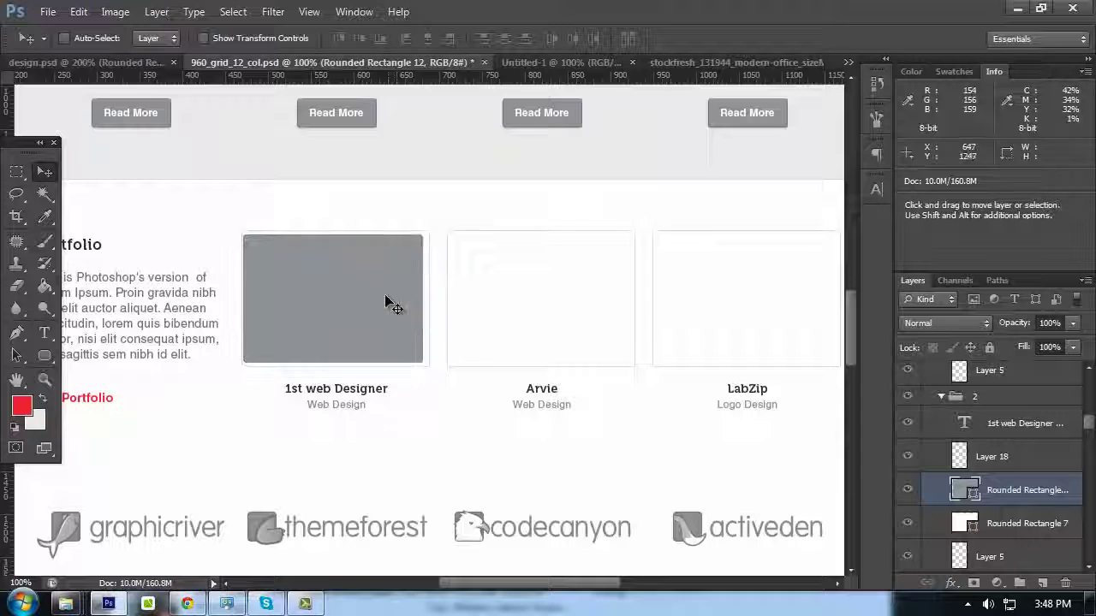
Adjust the grey inner rectangle's position and centre it horizontally on the 1st web Designer frame
left_click_drag(387, 303, 387, 293)
left_click(993, 523, "shift")
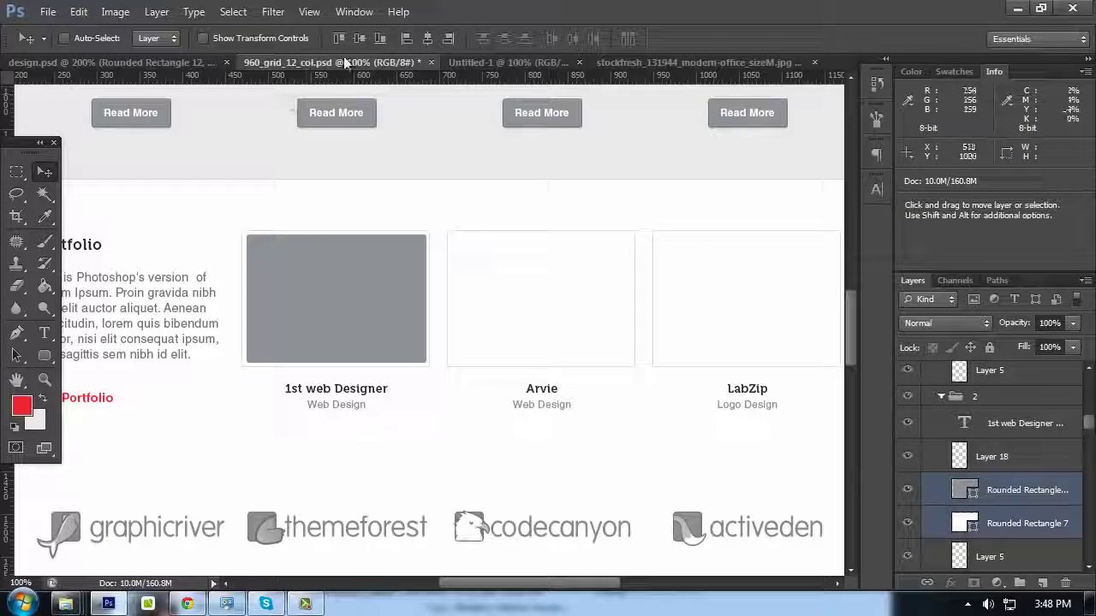
left_click(428, 39)
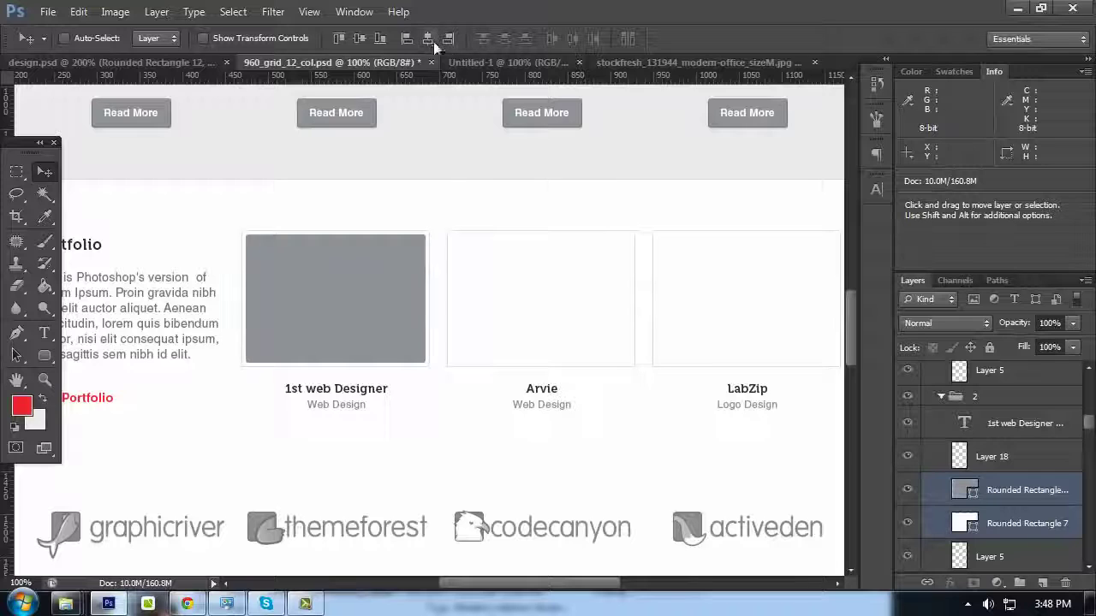
Duplicate the grey inner rectangle into the Arvie group and centre it horizontally in the Arvie frame
left_click(1026, 497)
key("ctrl+j")
left_click_drag(1025, 494, 986, 533)
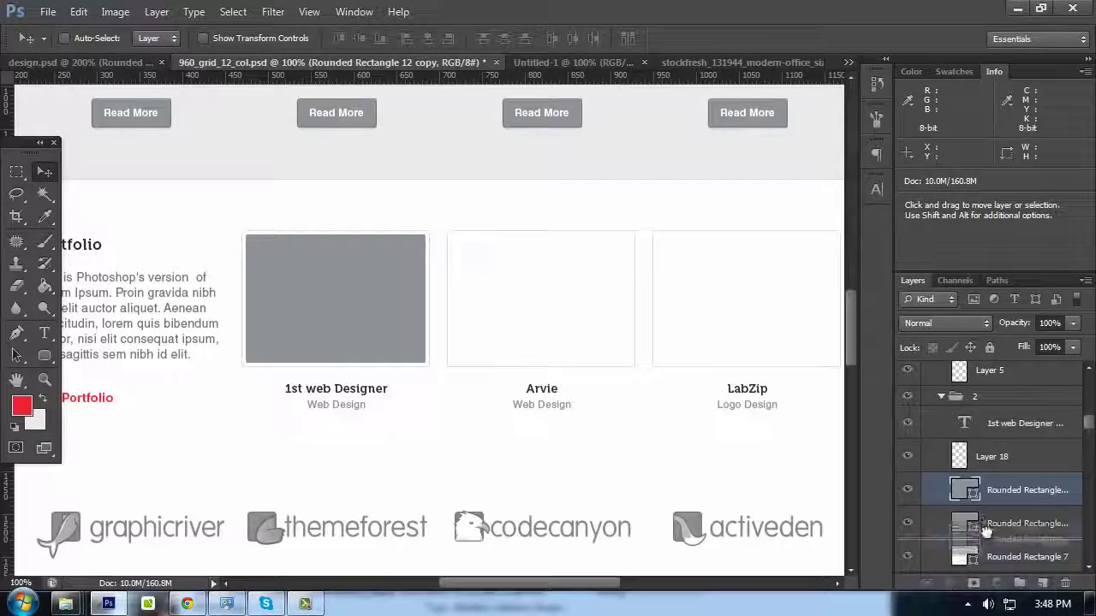
left_click(908, 397)
left_click(907, 397)
scroll(1008, 519, "up", 1)
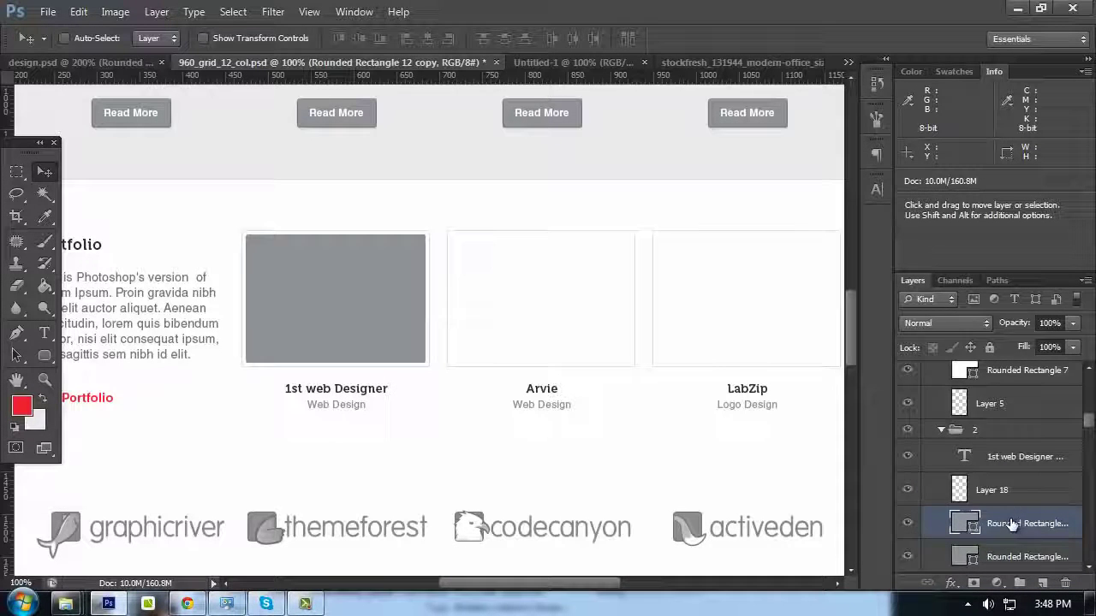
left_click_drag(1011, 524, 1013, 402)
left_click_drag(518, 303, 560, 302)
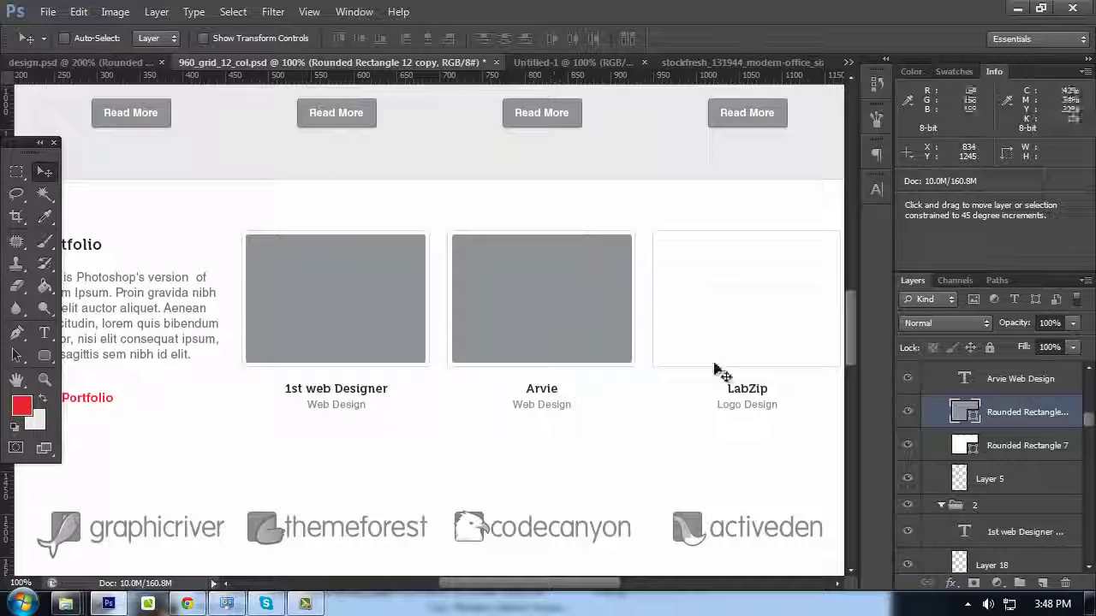
left_click(1017, 442, "shift")
Duplicate the Arvie inner rectangle into the LabZip group and centre it horizontally in the LabZip frame
left_click(1032, 414)
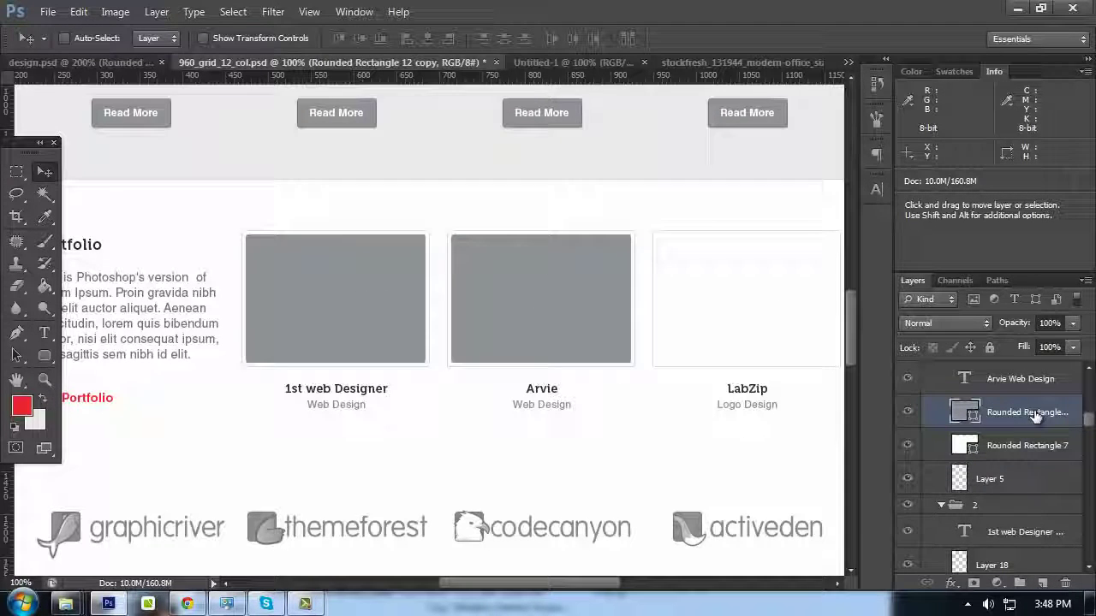
key("ctrl+j")
scroll(1034, 480, "up", 2)
scroll(1021, 505, "down", 1)
left_click_drag(1013, 519, 993, 401)
left_click_drag(557, 309, 754, 311)
key("space")
left_click_drag(658, 245, 505, 245)
left_click_drag(638, 283, 639, 284)
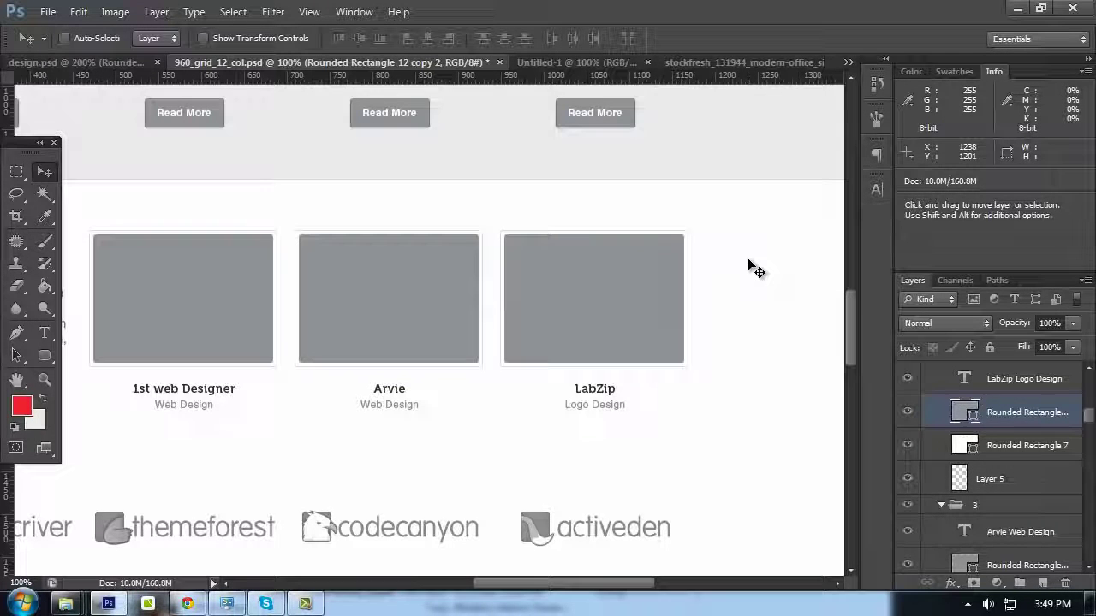
left_click(1030, 446, "shift")
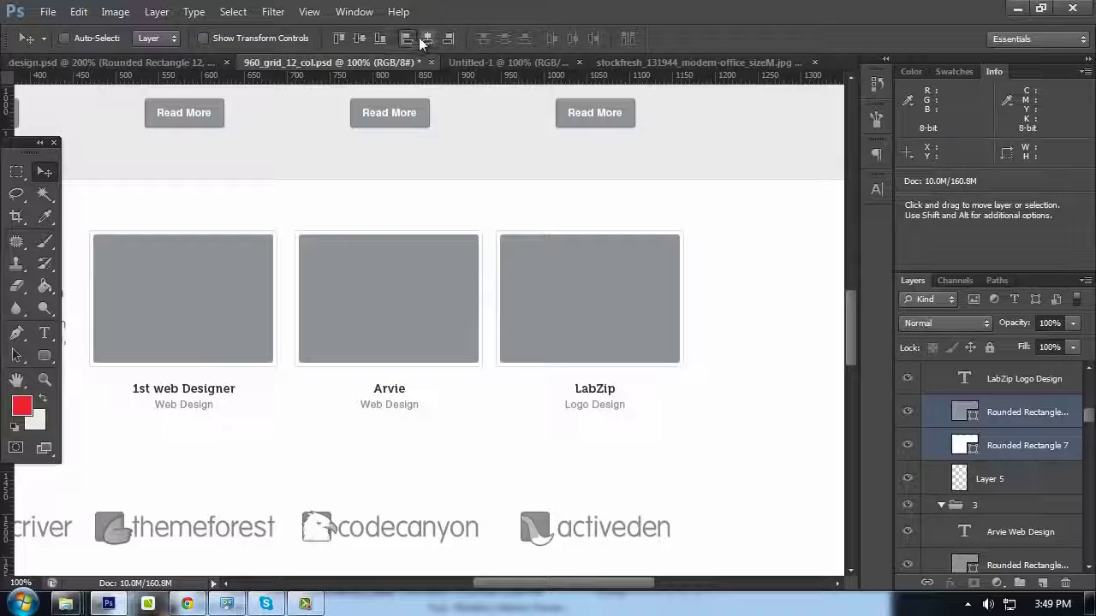
Cut the 1st webdesigner logo from design.psd and paste it into 960_grid_12_col.psd above the 1st web Designer inner rectangle
left_click(185, 62)
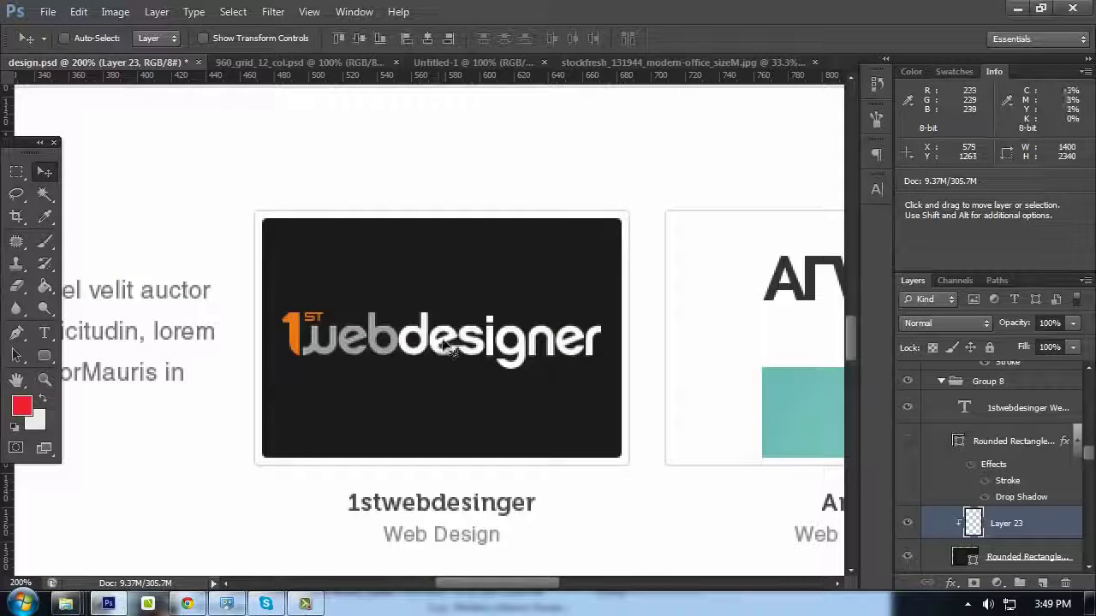
scroll(624, 367, "down", 4)
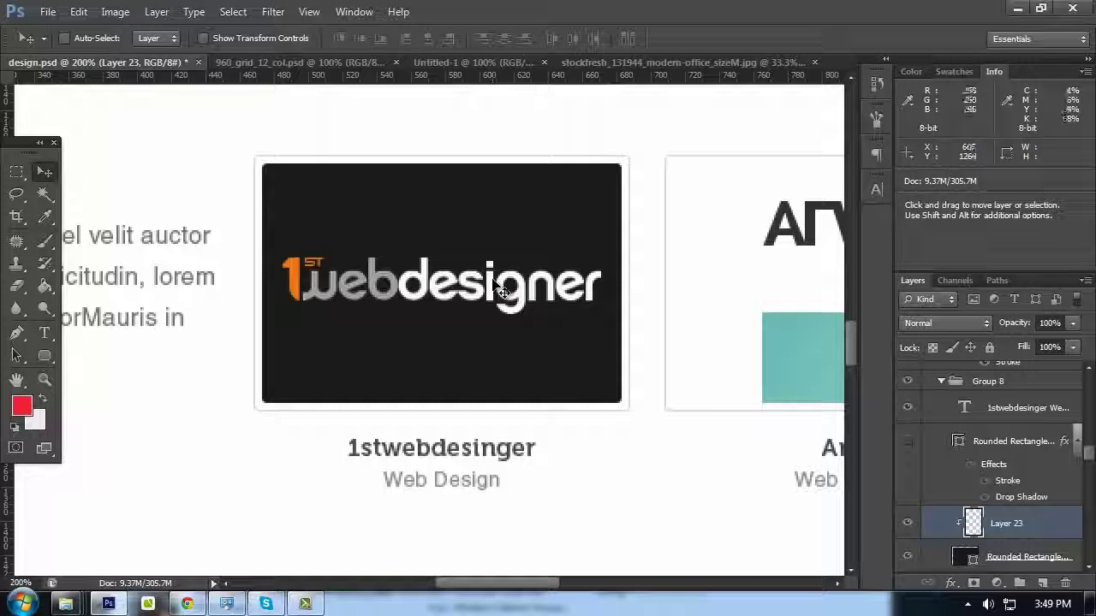
key("ctrl+x")
left_click(272, 63)
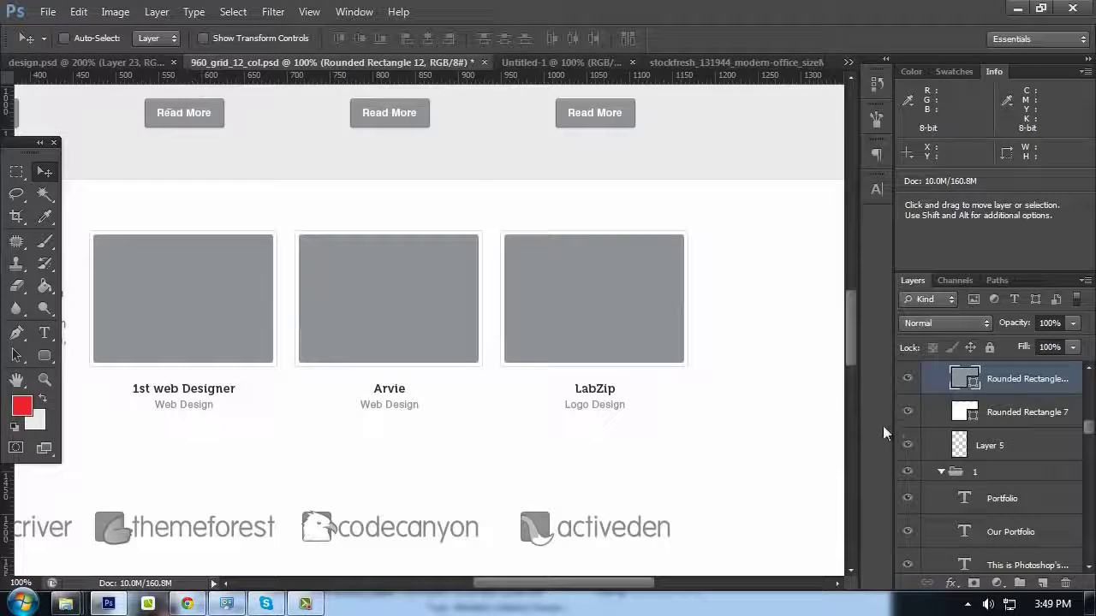
key("ctrl+v")
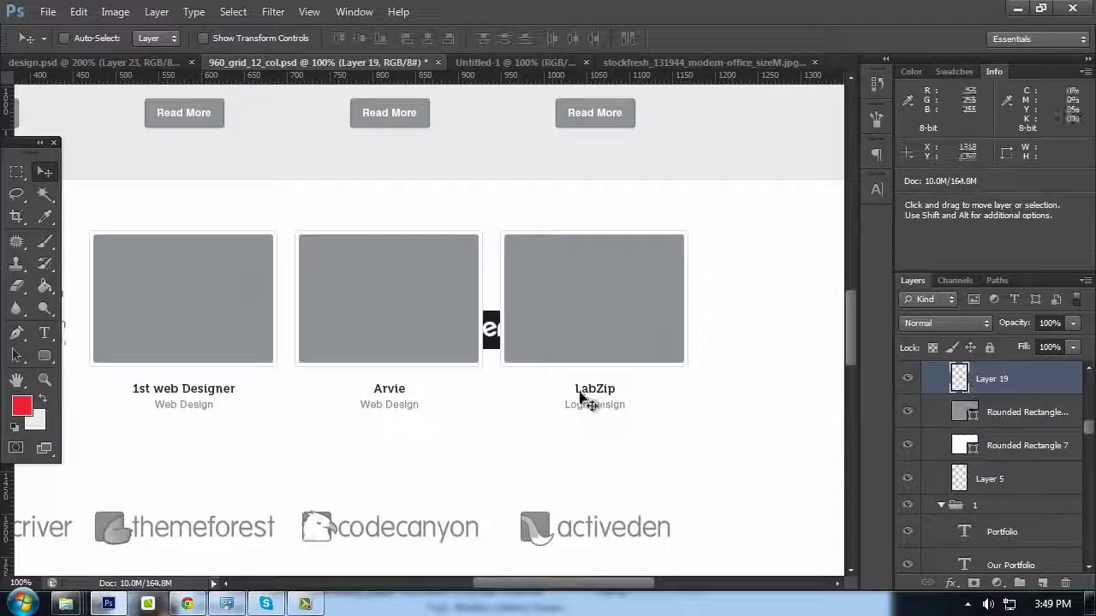
Move the pasted logo onto the 1st web Designer thumbnail and clip it to the inner rectangle
left_click_drag(492, 331, 253, 293)
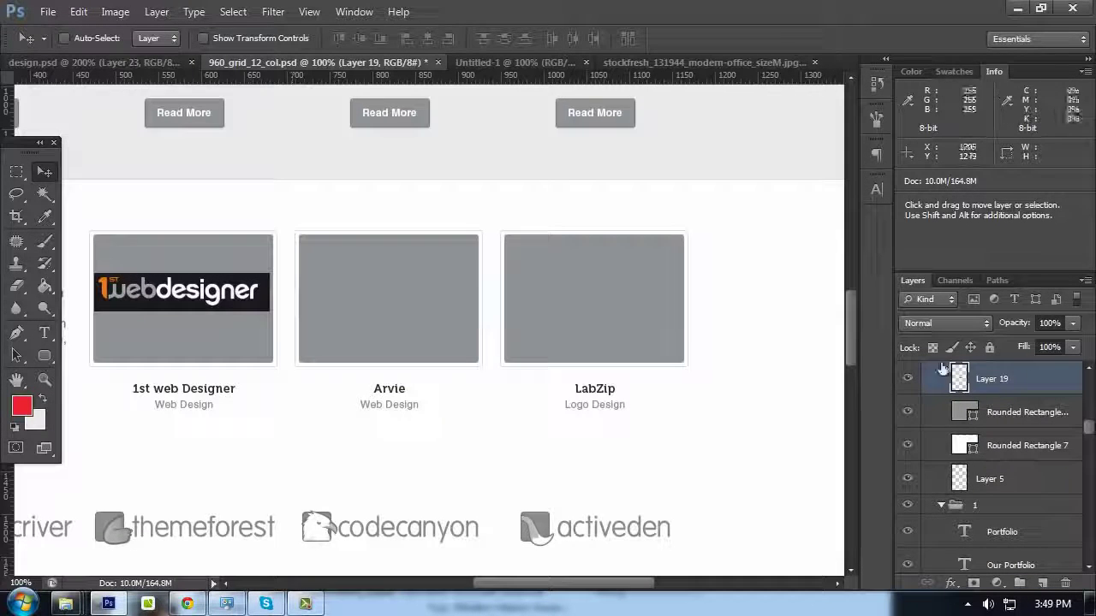
left_click(989, 402, "alt")
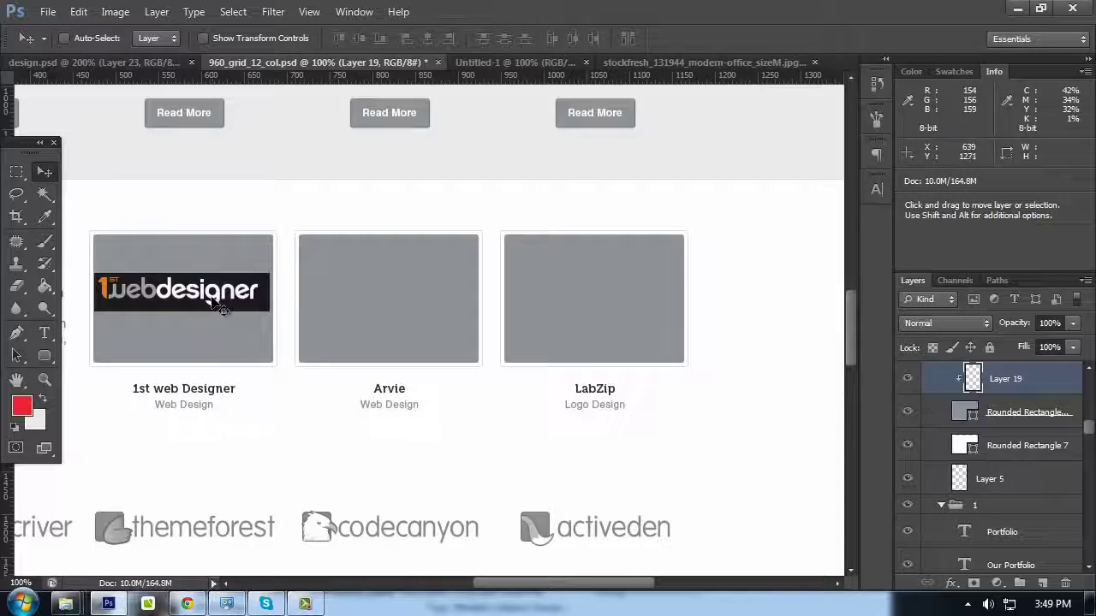
left_click_drag(216, 304, 216, 309)
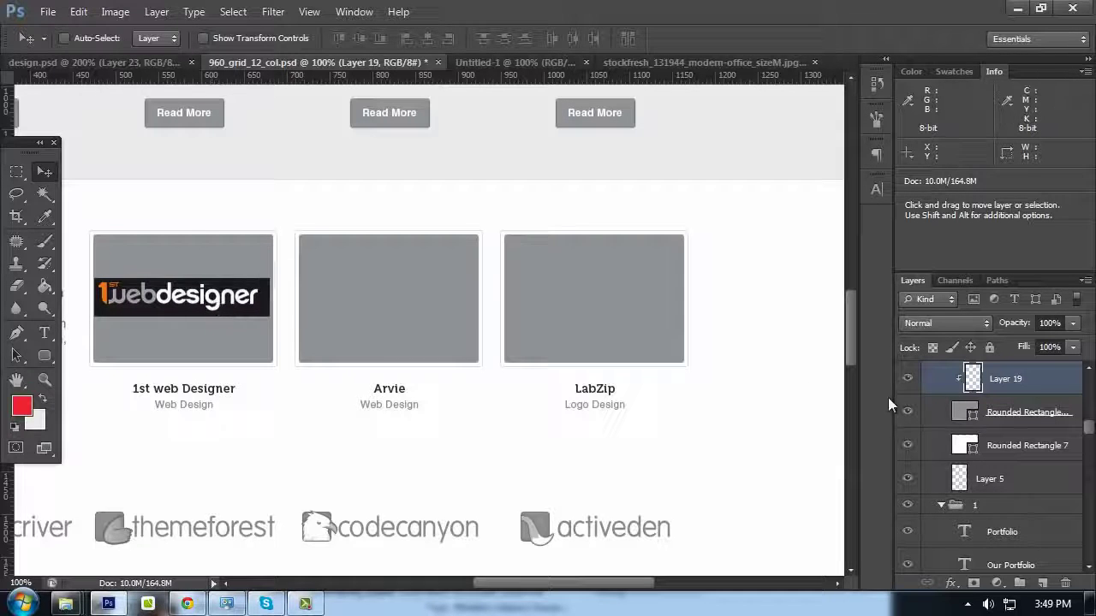
Recolour the 1st web Designer inner rectangle to 222222, sampled from the logo's dark background
double_click(964, 414)
left_click(262, 311)
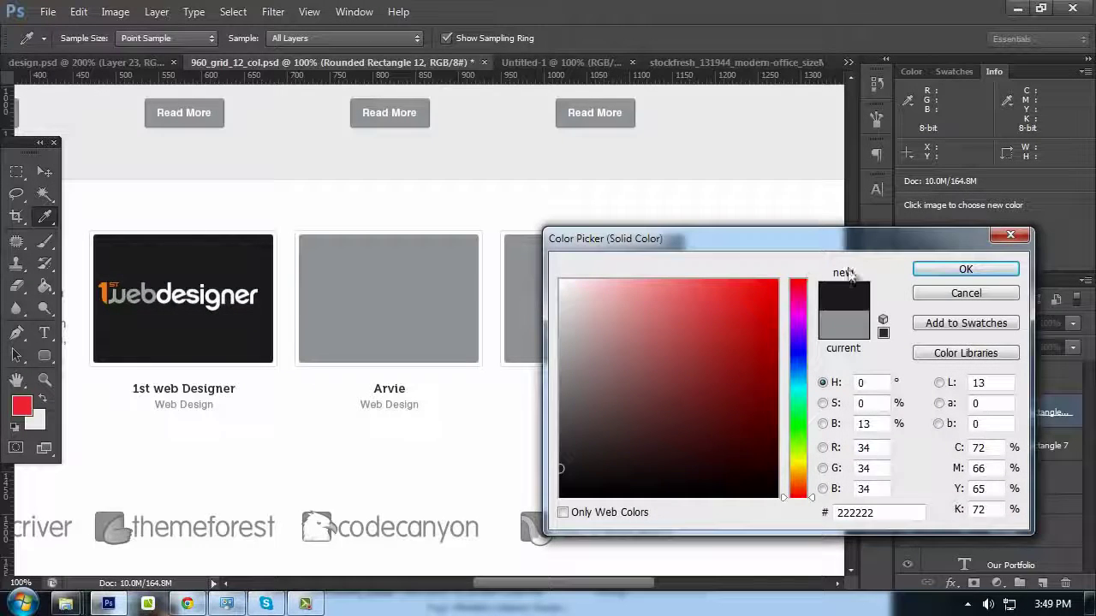
left_click(965, 270)
Undo the accidental move of the dark rectangle and nudge the logo layer toward the middle of the thumbnail
left_click_drag(384, 225, 492, 196)
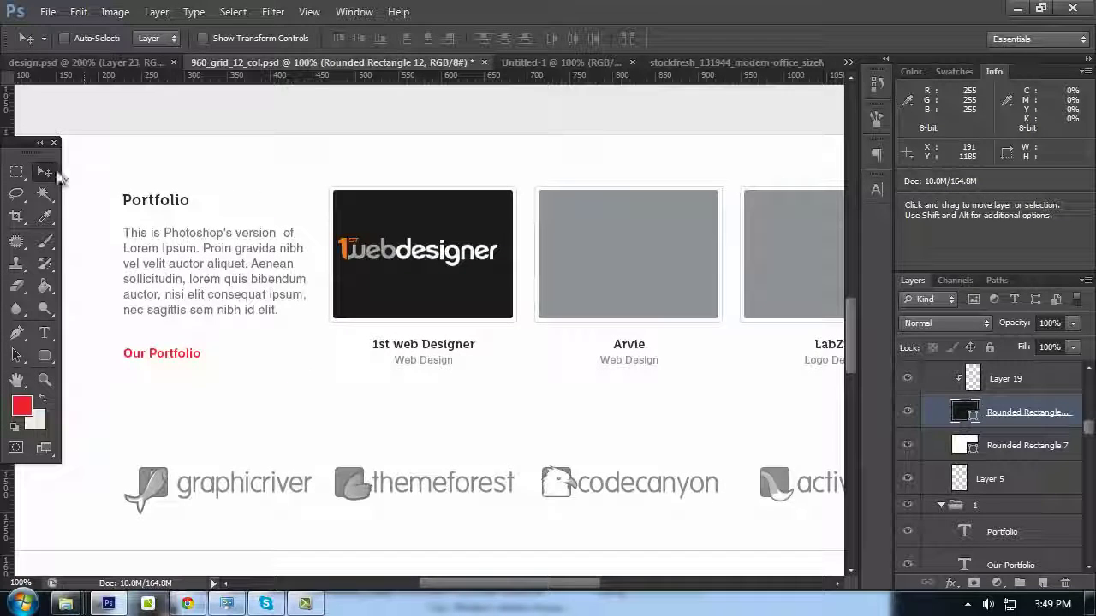
left_click_drag(407, 255, 413, 260)
key("ctrl+z")
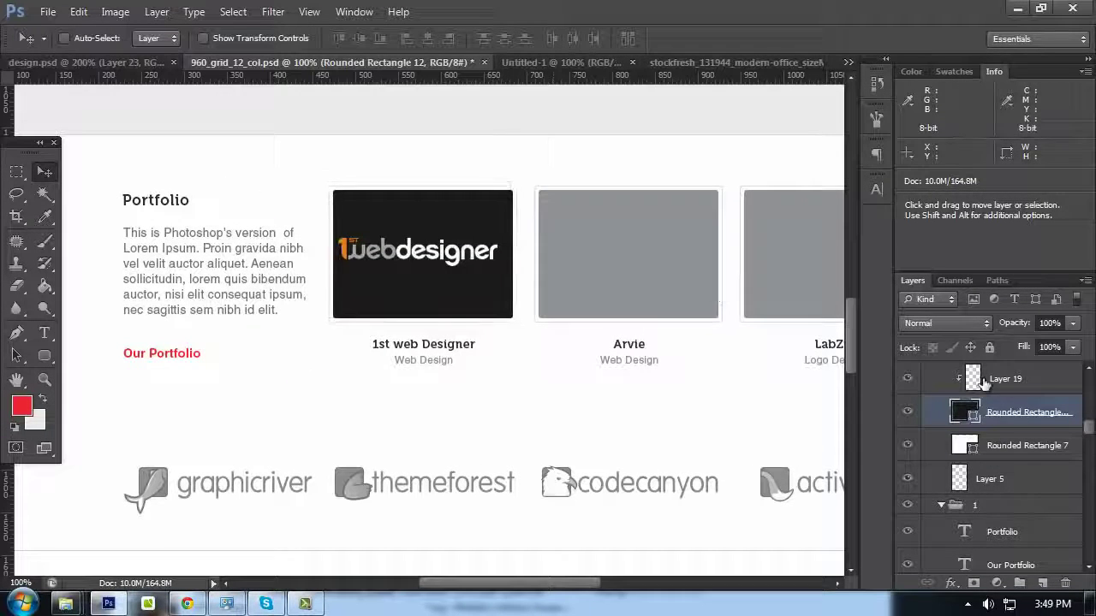
left_click(984, 379)
left_click_drag(504, 285, 508, 294)
Copy the Arvie artwork layer from design.psd and paste it into 960_grid_12_col.psd
left_click_drag(673, 252, 557, 274)
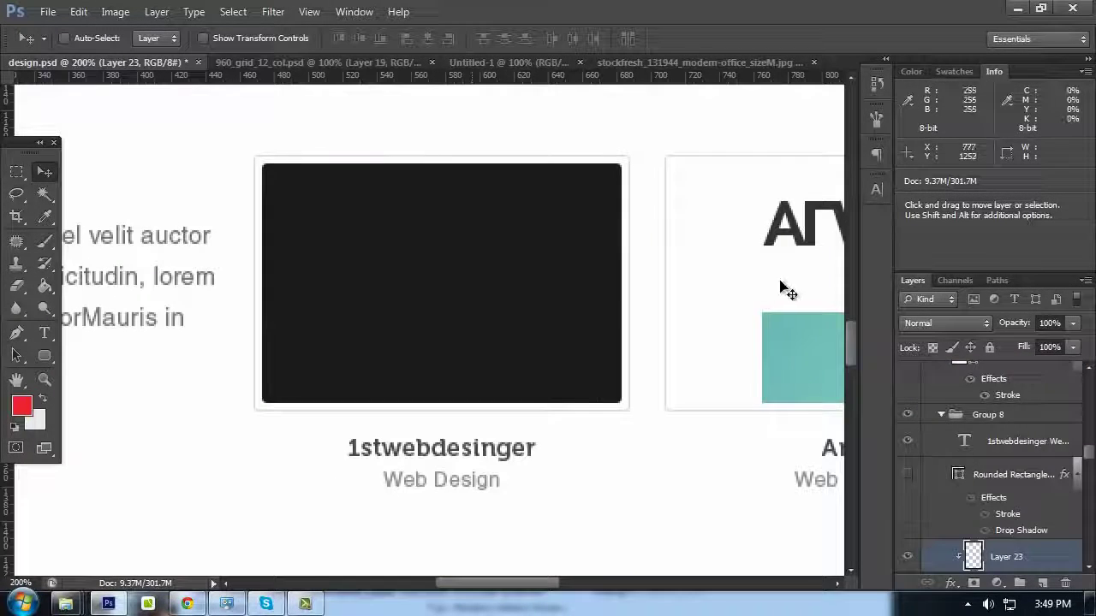
key("ctrl+]")
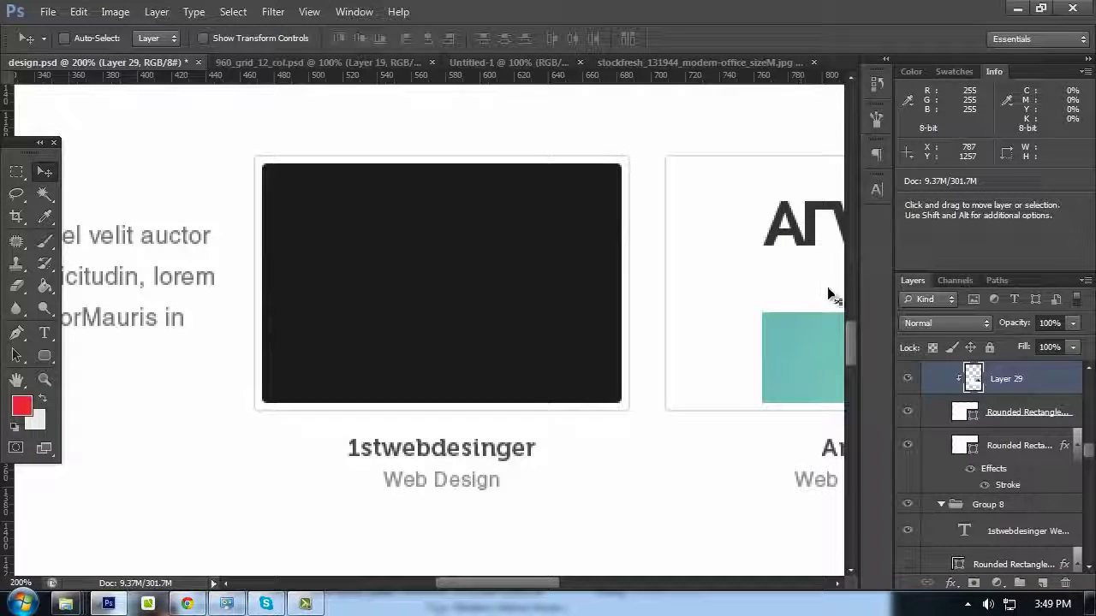
key("ctrl+alt+z")
key("ctrl+alt+z")
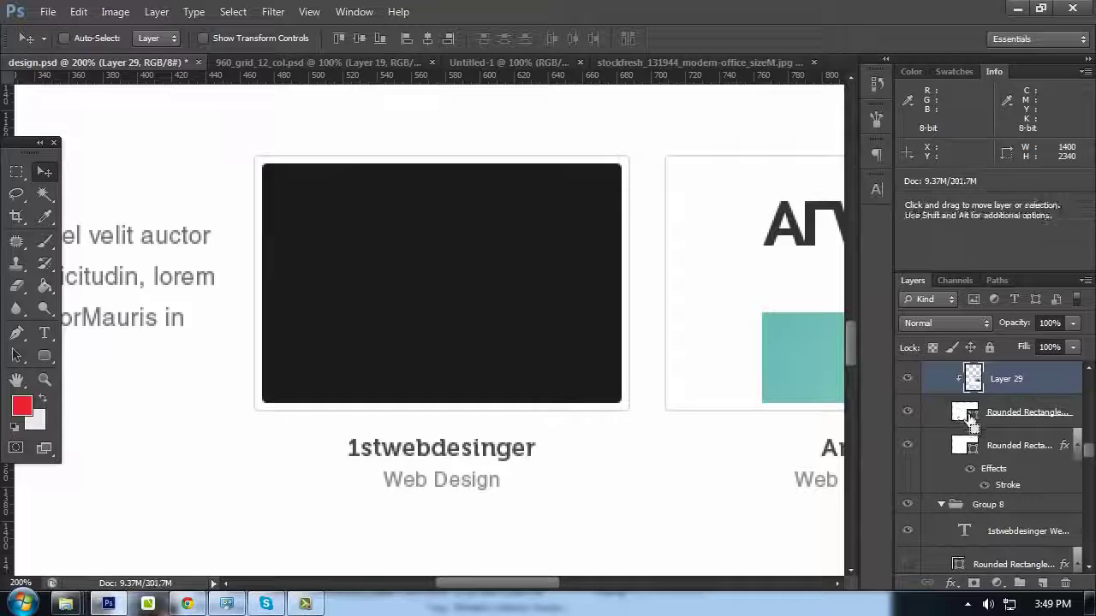
key("ctrl+d")
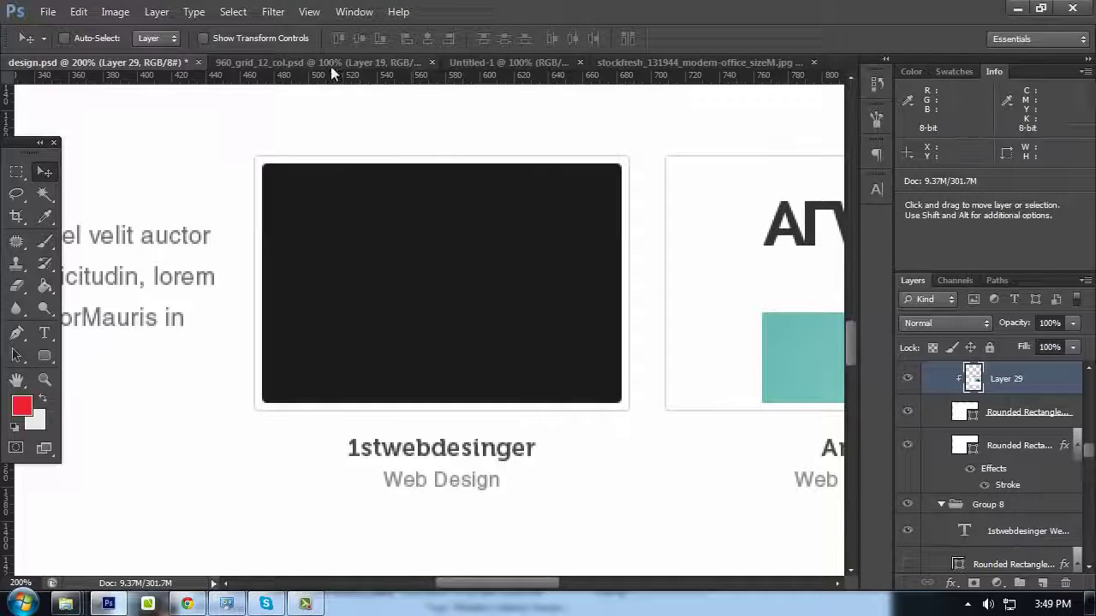
left_click_drag(332, 75, 501, 267)
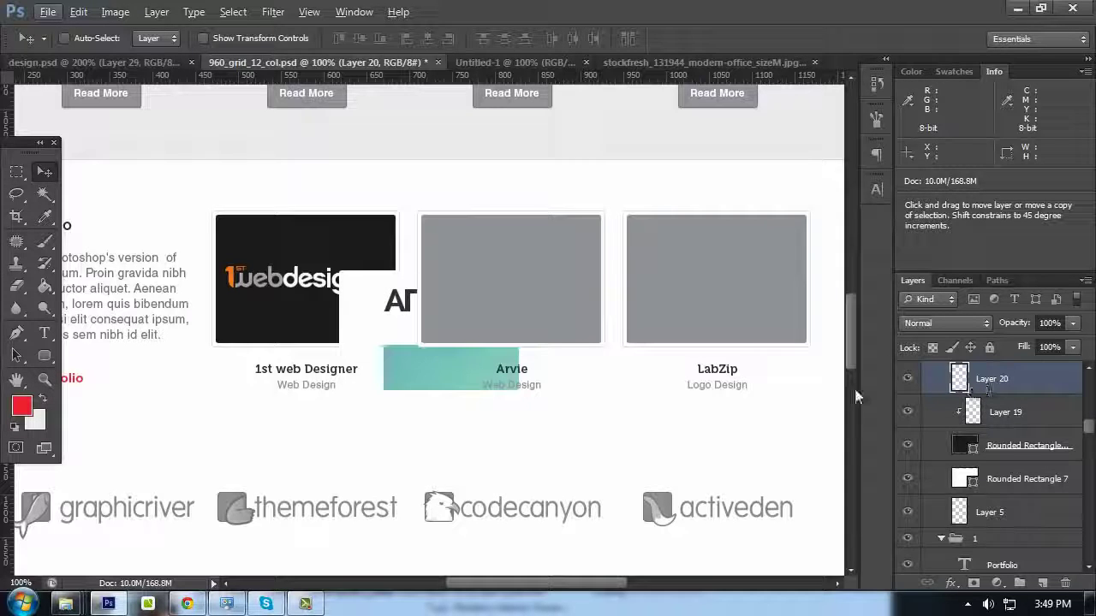
Undo the misplaced paste, paste the Arvie artwork above the Arvie inner rectangle and move it over that thumbnail
key("ctrl+z")
left_click(518, 294, "ctrl")
key("ctrl+v")
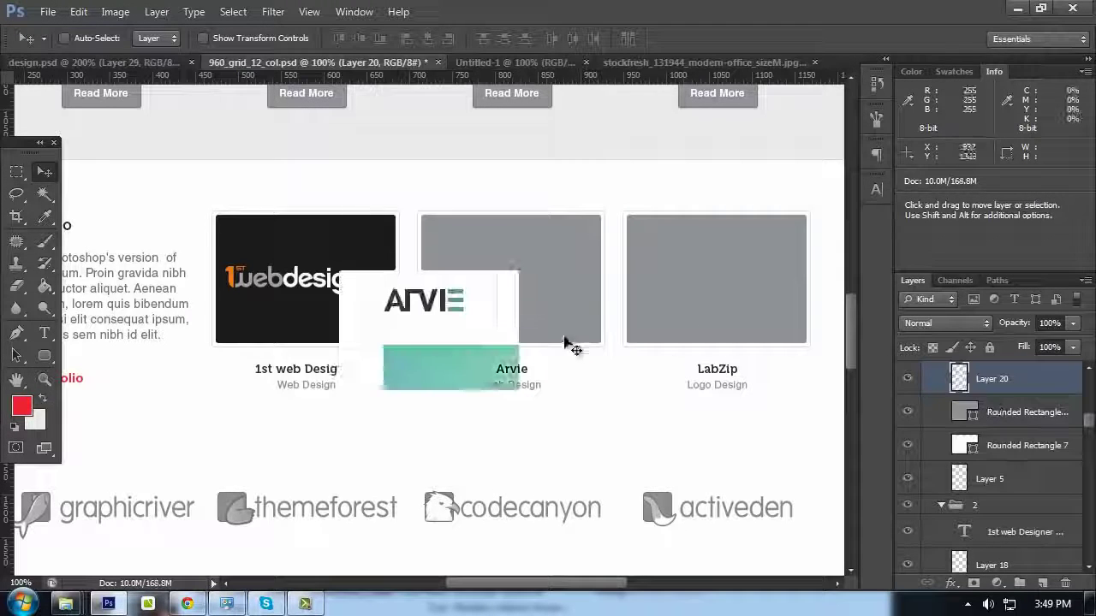
left_click_drag(497, 322, 582, 273)
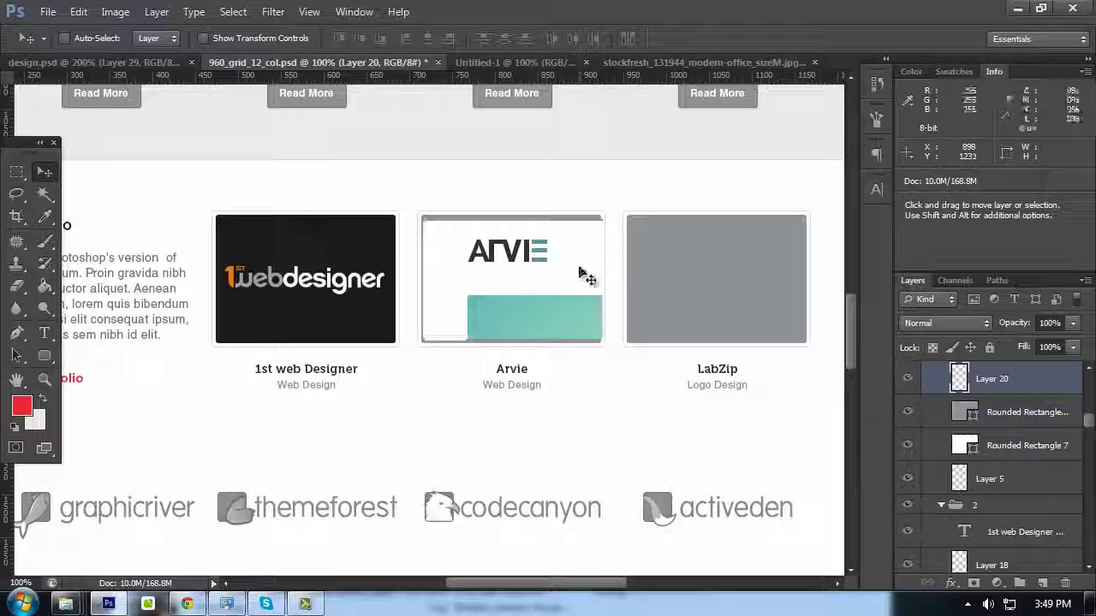
Fill the Arvie inner rectangle with white ffffff and clip the Arvie artwork to it
double_click(974, 416)
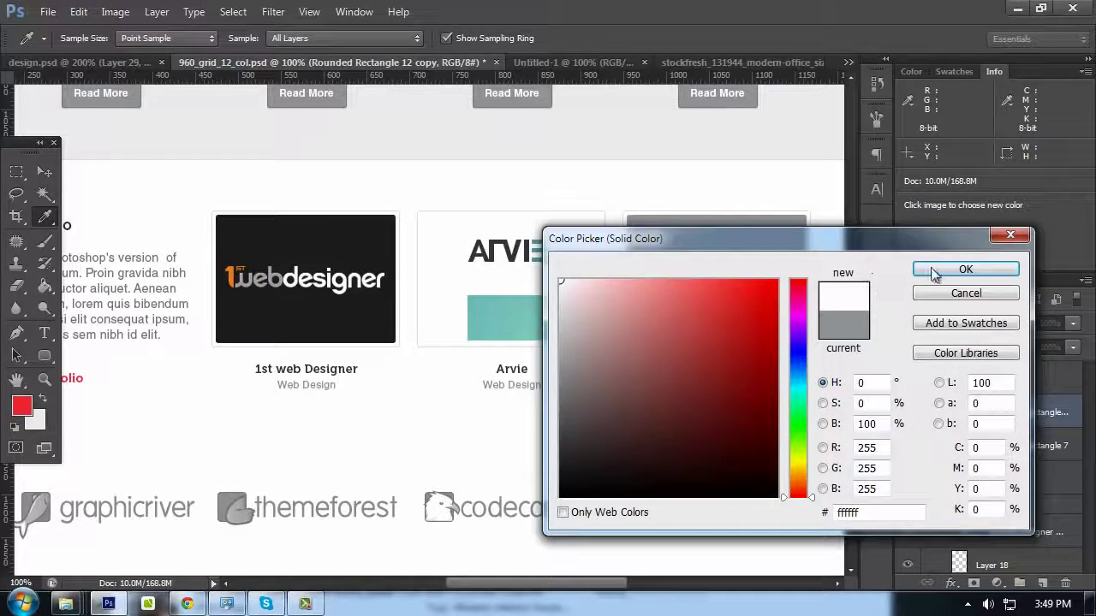
left_click(935, 272)
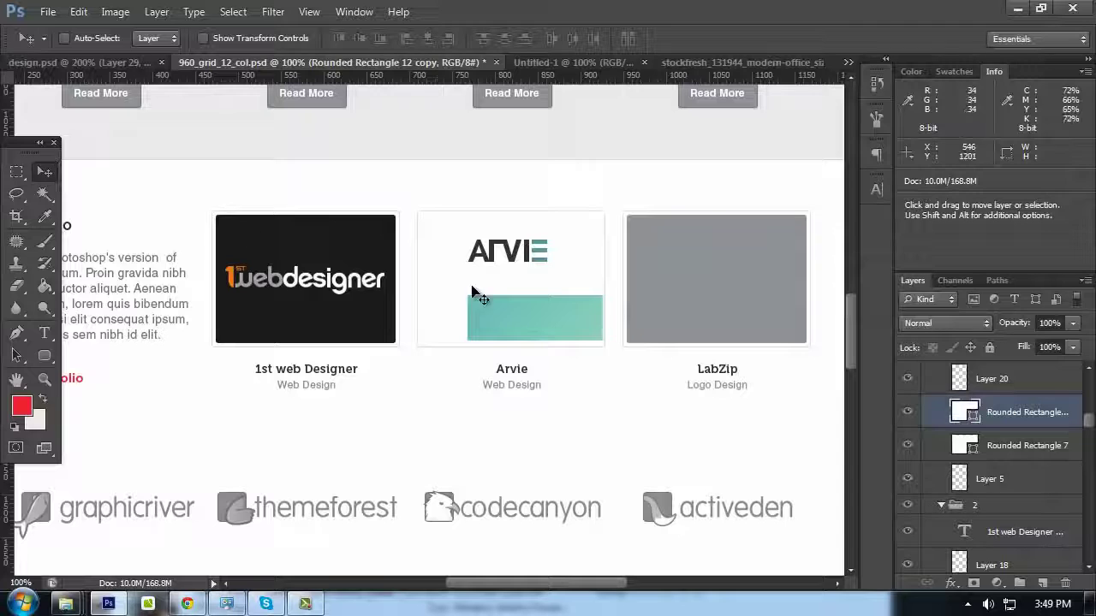
left_click_drag(472, 291, 505, 272)
scroll(998, 432, "up", 2)
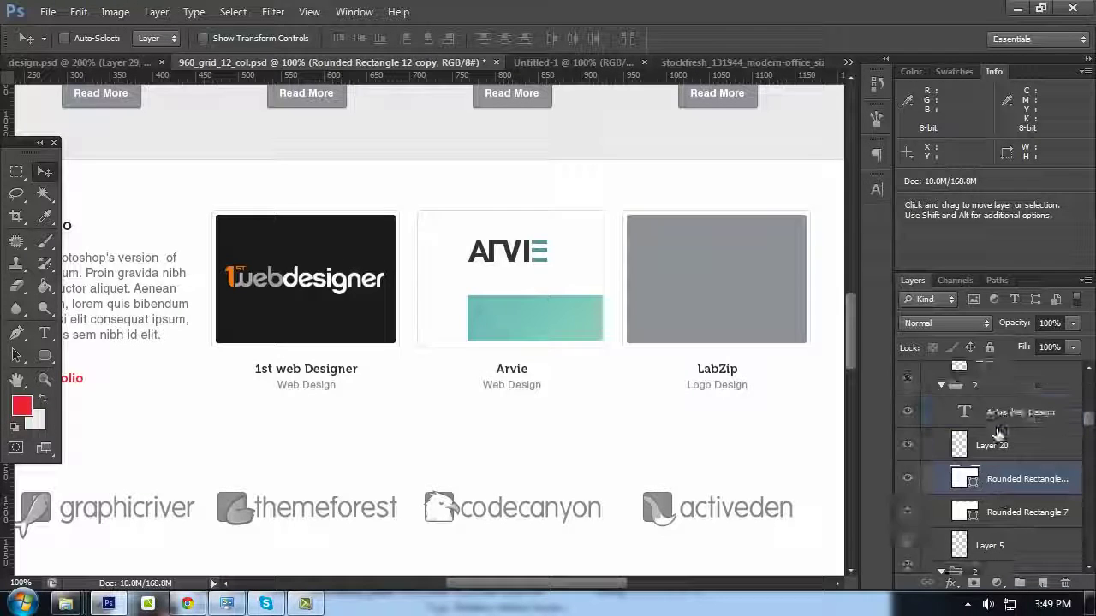
left_click_drag(531, 318, 529, 313)
Select the Arvie artwork layer and nudge it down a few pixels within its thumbnail
key("space")
left_click_drag(688, 269, 648, 186)
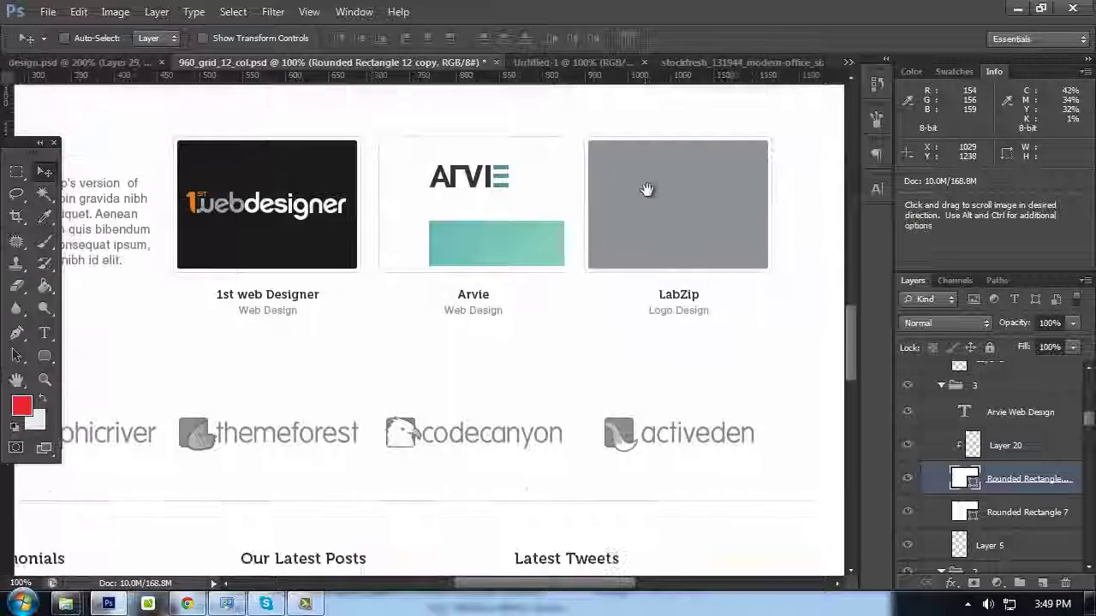
left_click_drag(548, 188, 548, 190)
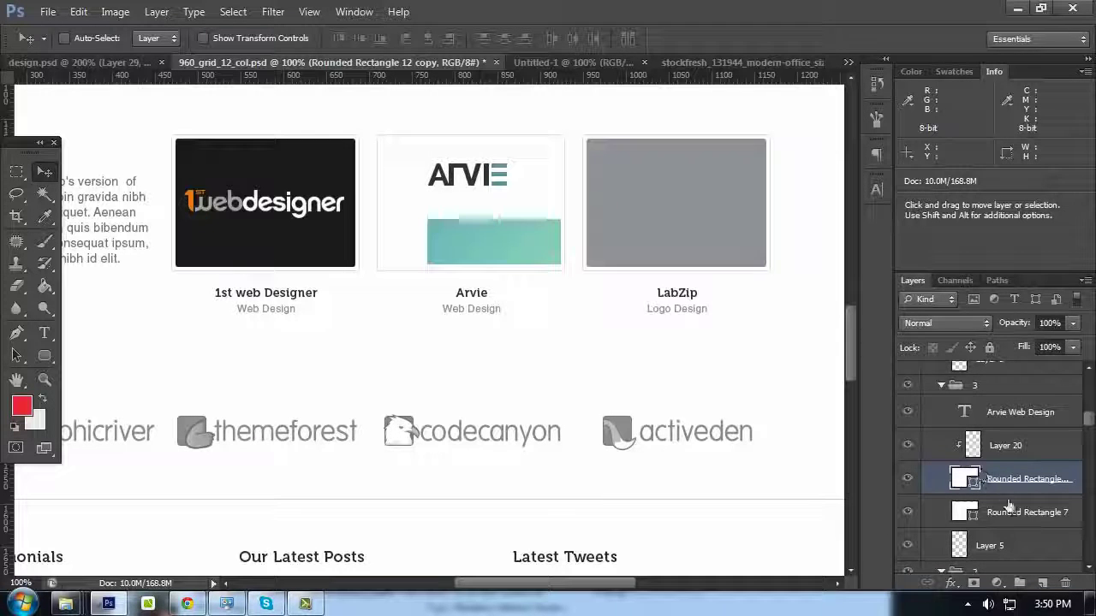
left_click(442, 208, "ctrl+shift")
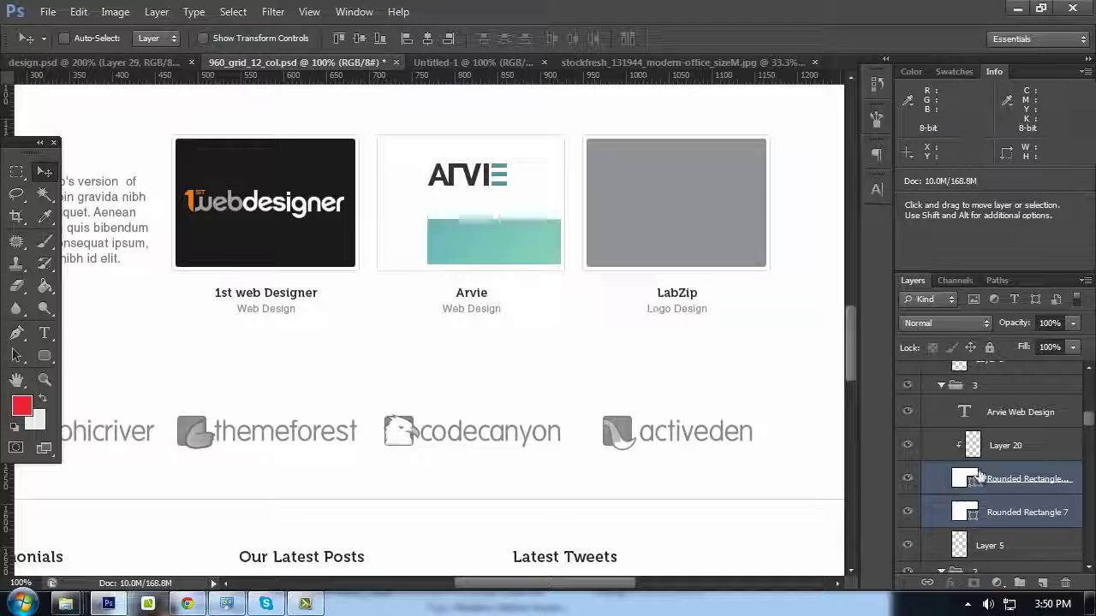
left_click(991, 446)
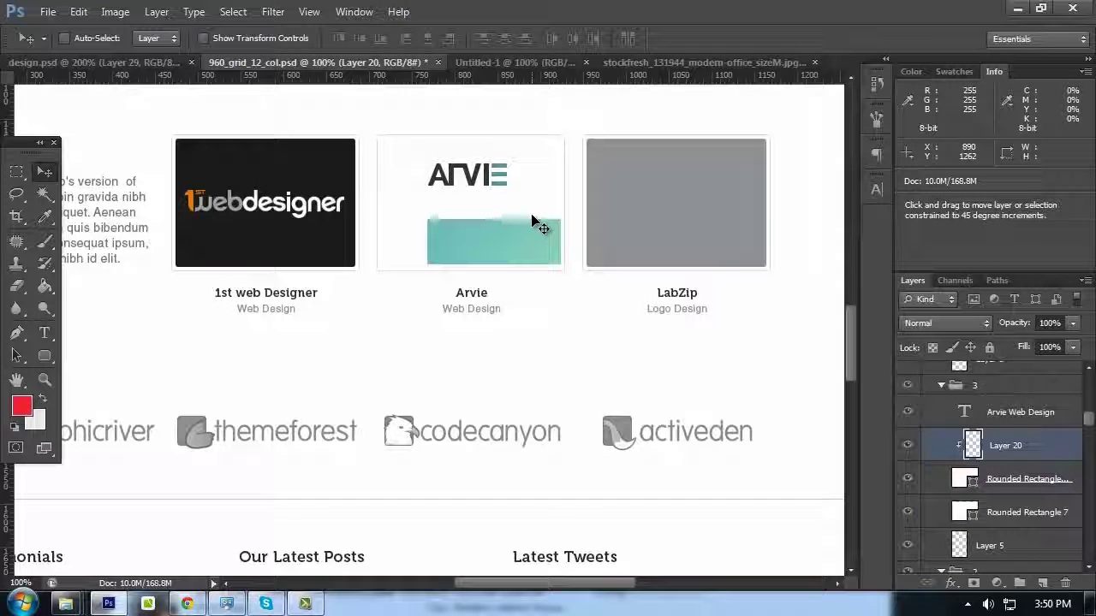
key("Down")
key("Down")
key("Down")
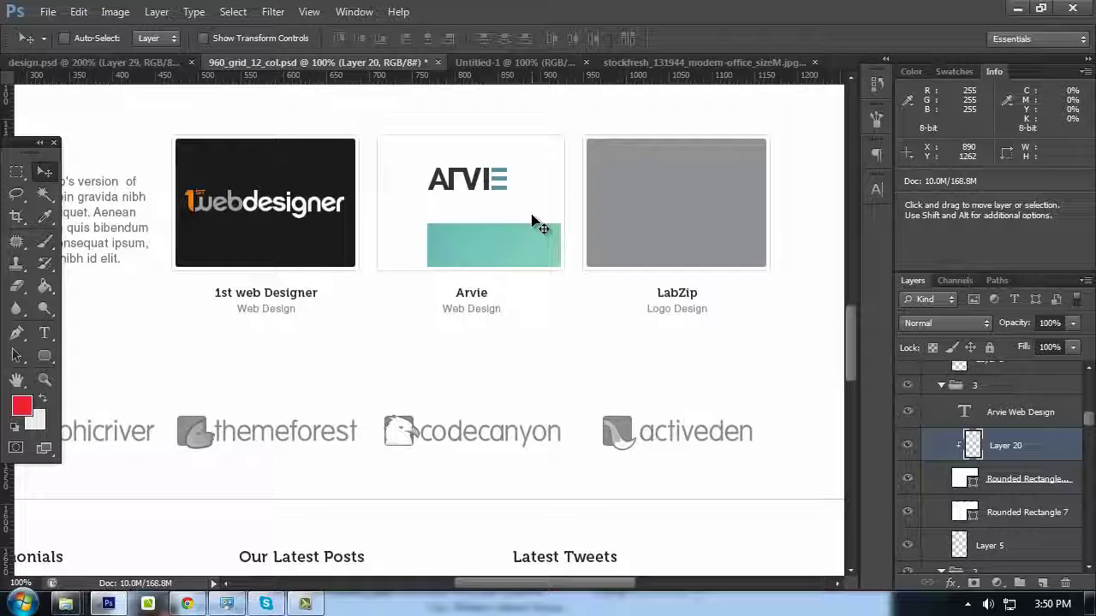
Copy the LabZip artwork layer from design.psd and return to 960_grid_12_col.psd
left_click(180, 62)
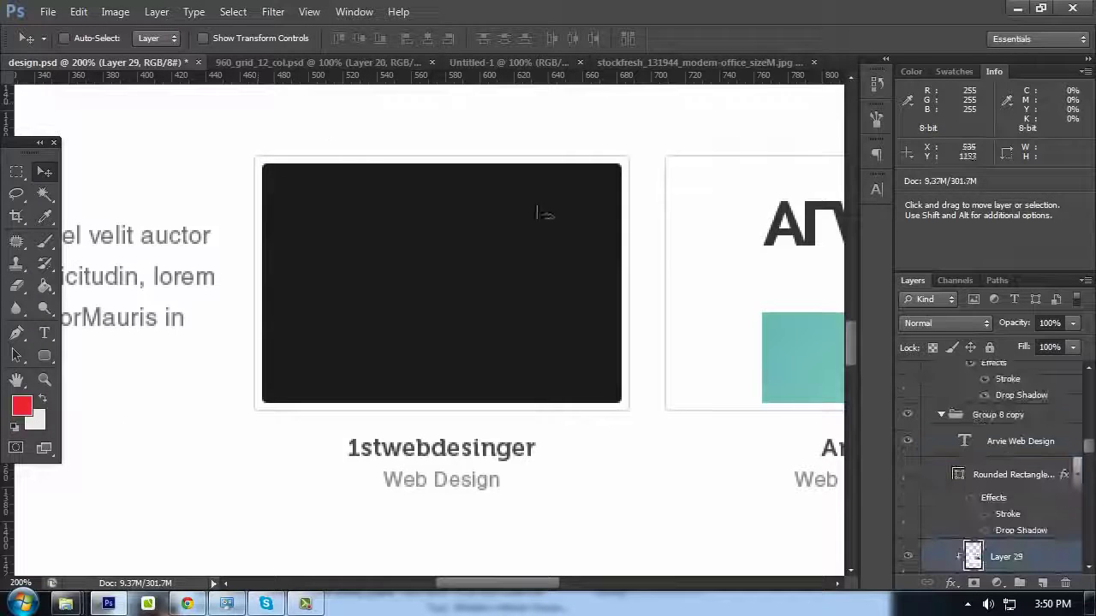
scroll(282, 197, "right", 10)
left_click(317, 214, "ctrl")
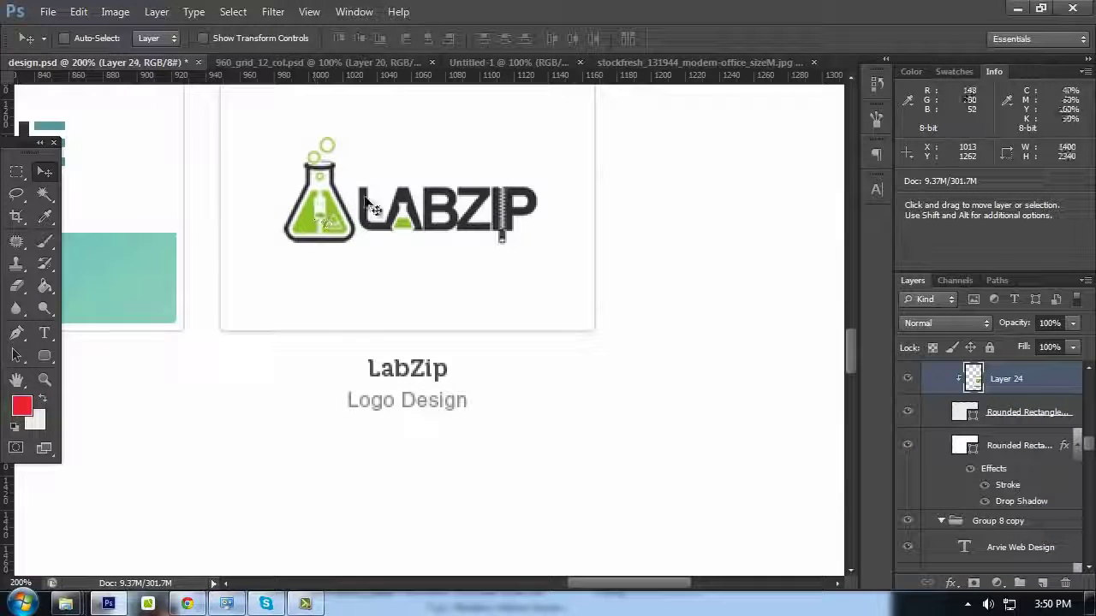
key("ctrl+x")
key("ctrl+z")
left_click(346, 64)
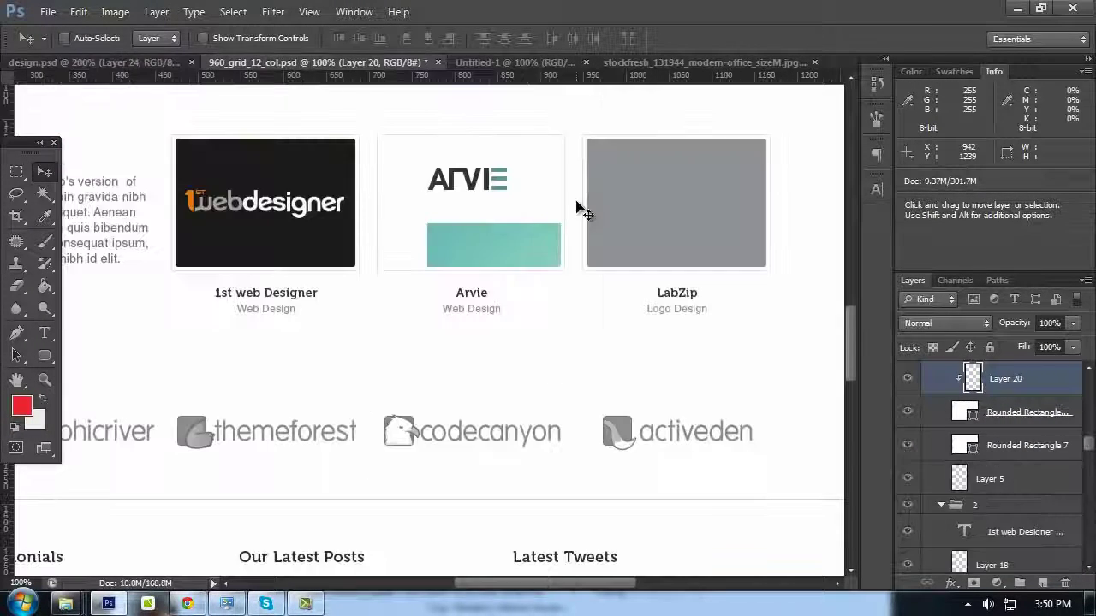
Select the grey inner rectangle of the LabZip thumbnail and fill it with white ffffff
left_click_drag(582, 209, 634, 224)
double_click(965, 380)
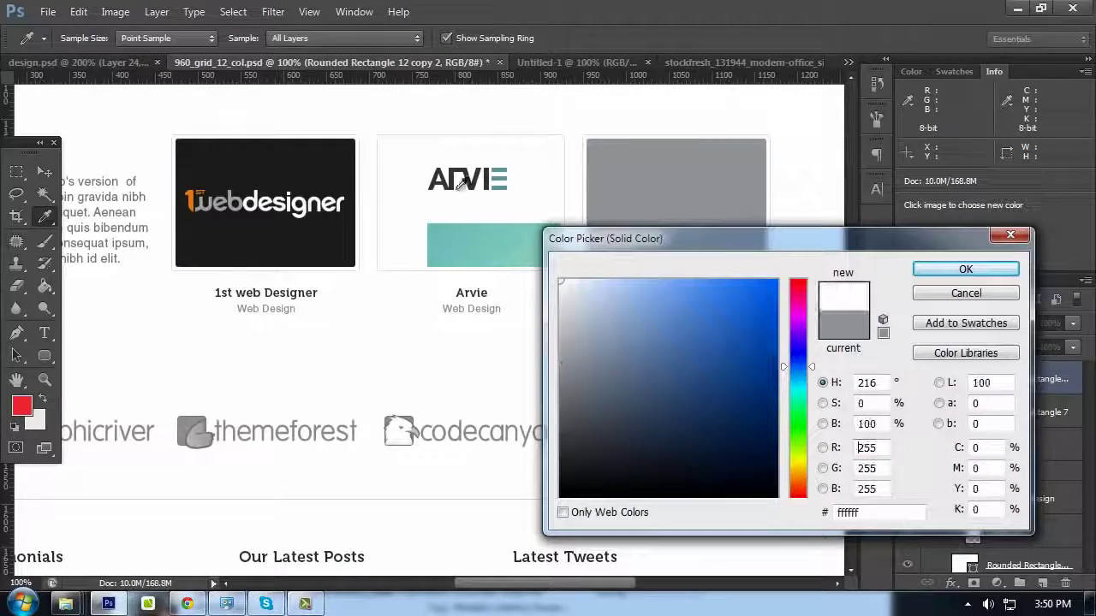
left_click(965, 293)
double_click(965, 380)
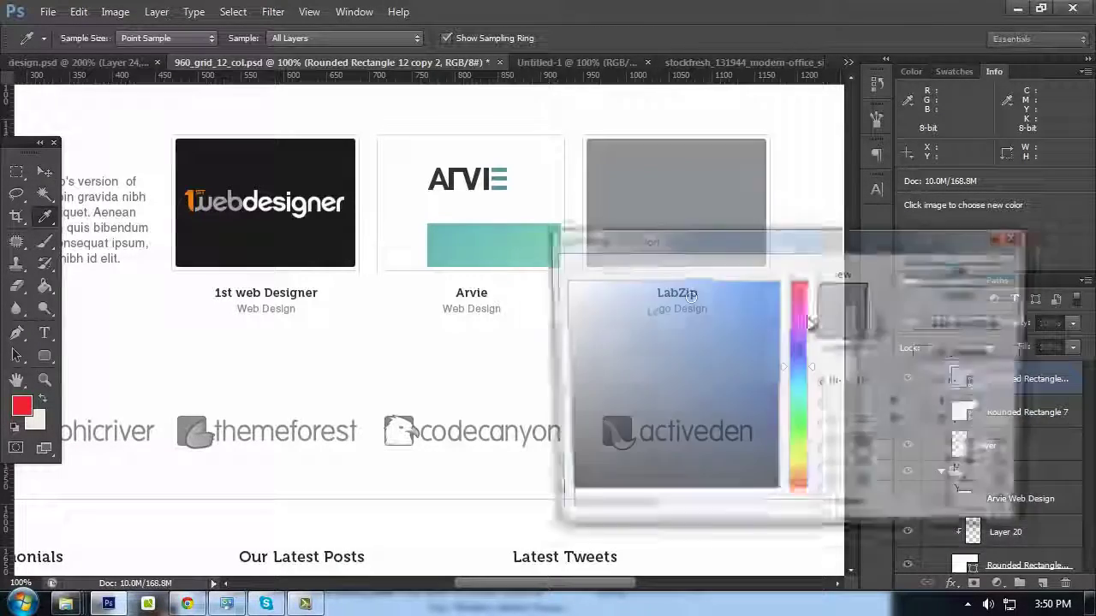
left_click(966, 292)
Paste the LabZip artwork, clip it to the white inner rectangle and move its logo to the middle of the thumbnail
key("ctrl+v")
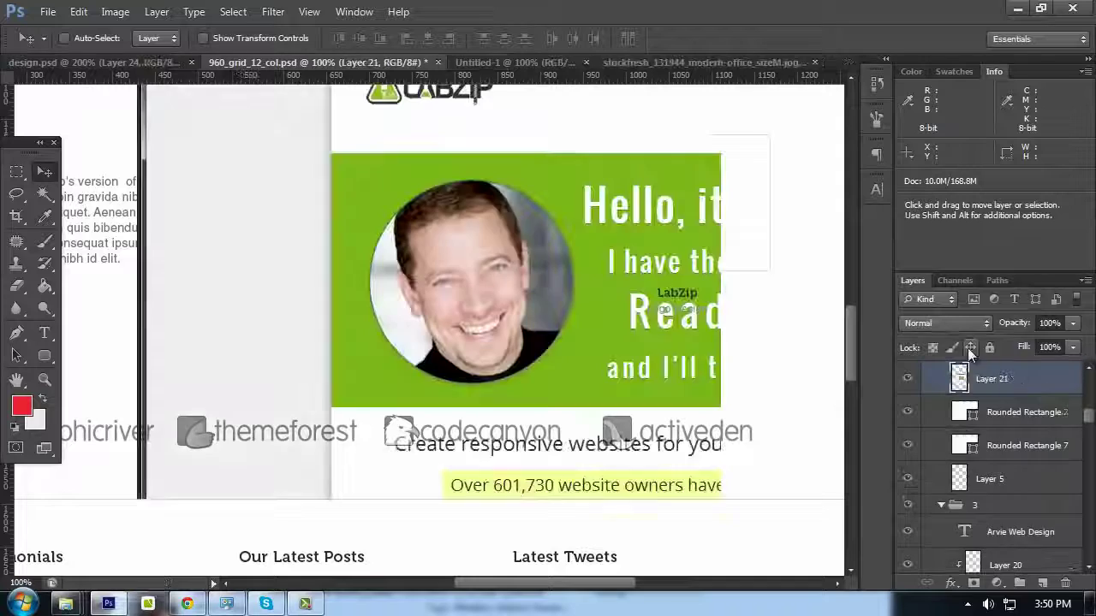
key("ctrl+alt+g")
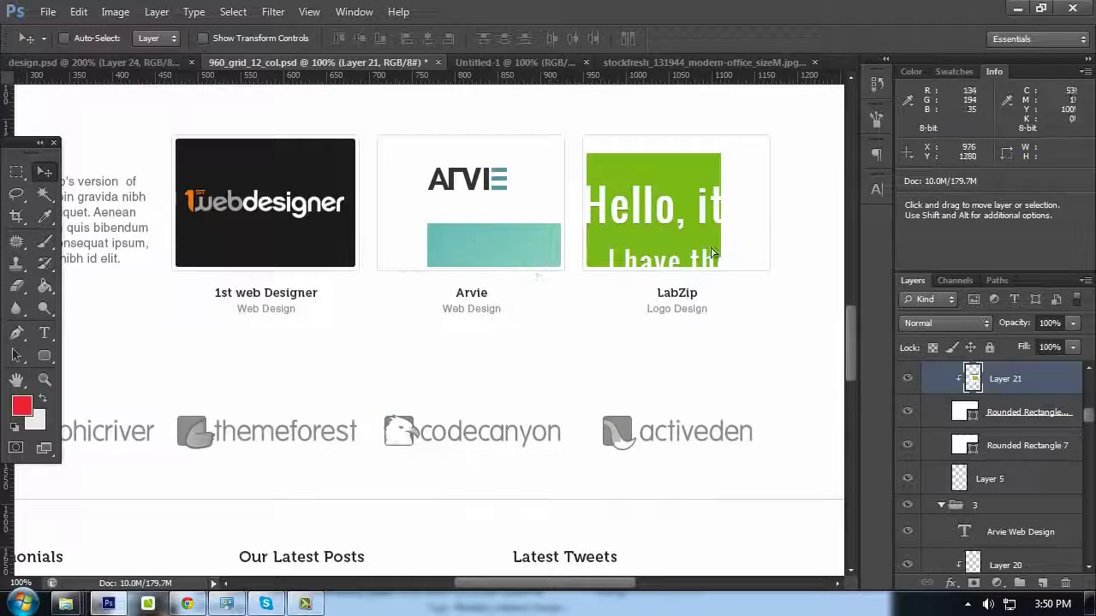
left_click_drag(687, 209, 659, 242)
key("space")
left_click_drag(720, 223, 563, 210)
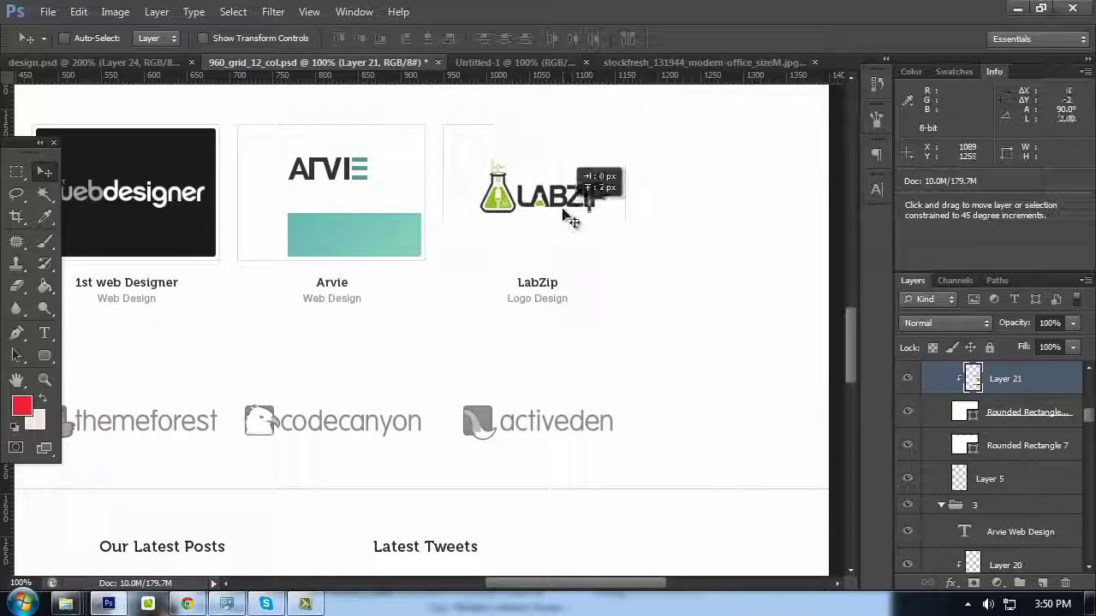
Review the whole page layout without the interface panels, from the header through the portfolio to the testimonials, posts and tweets
key("Tab")
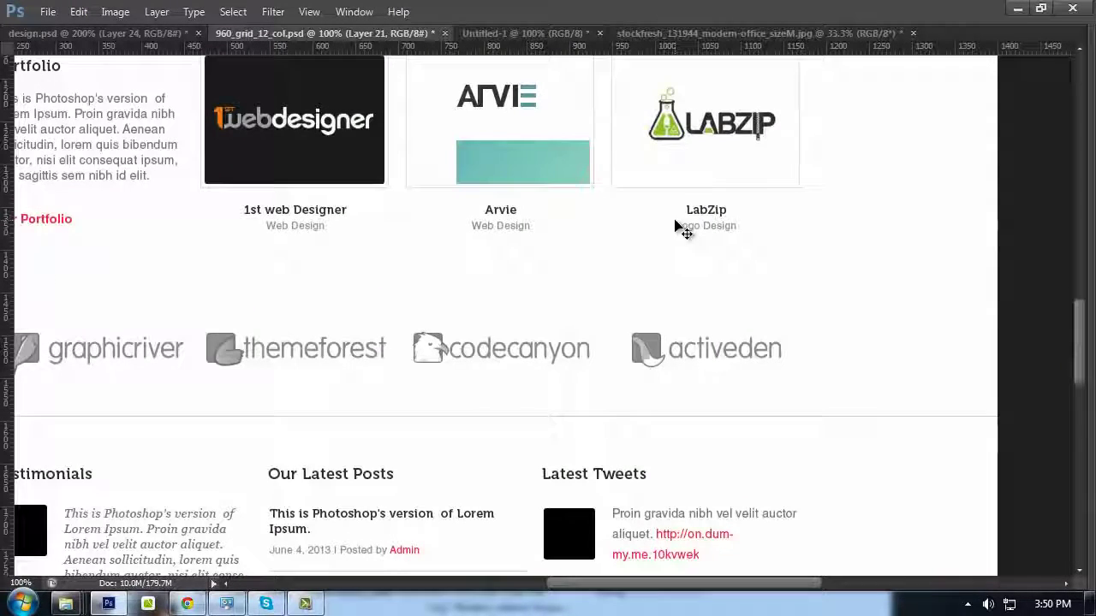
key("ctrl+minus")
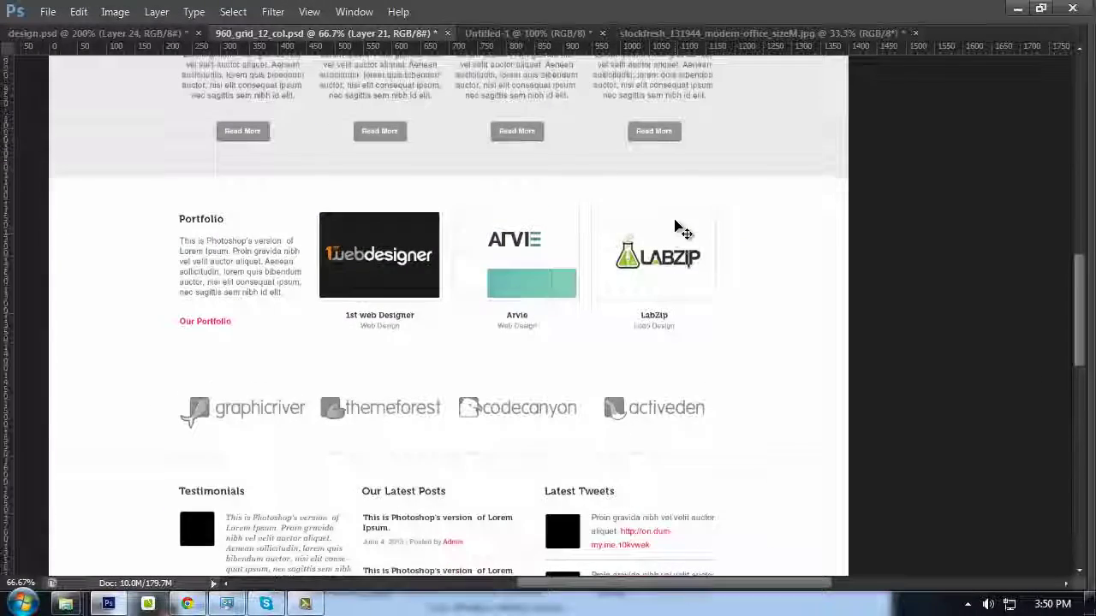
scroll(674, 227, "up", 12)
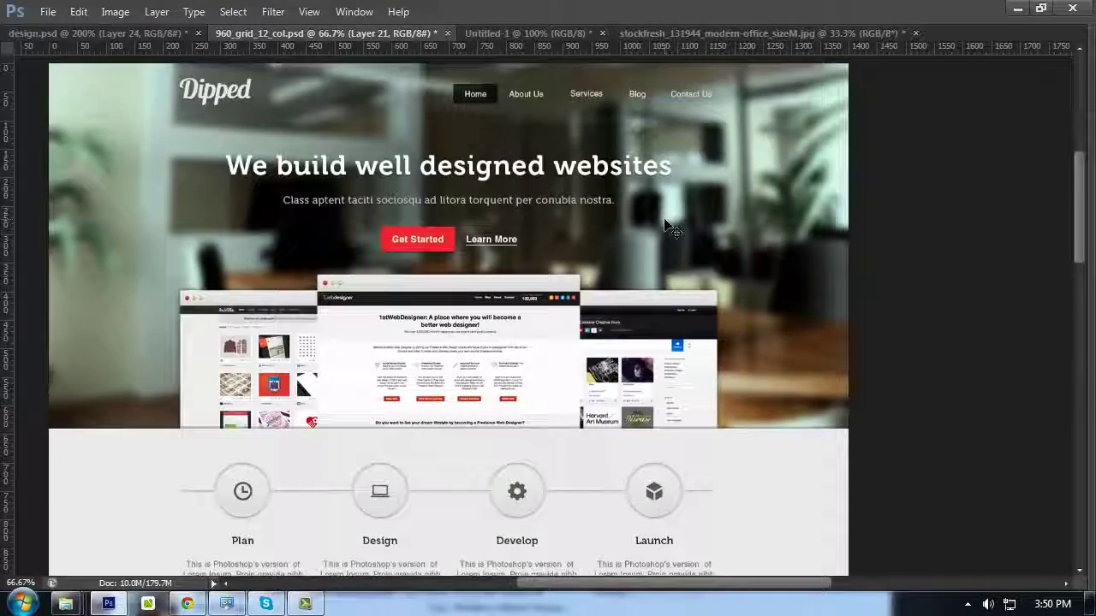
key("ctrl+plus")
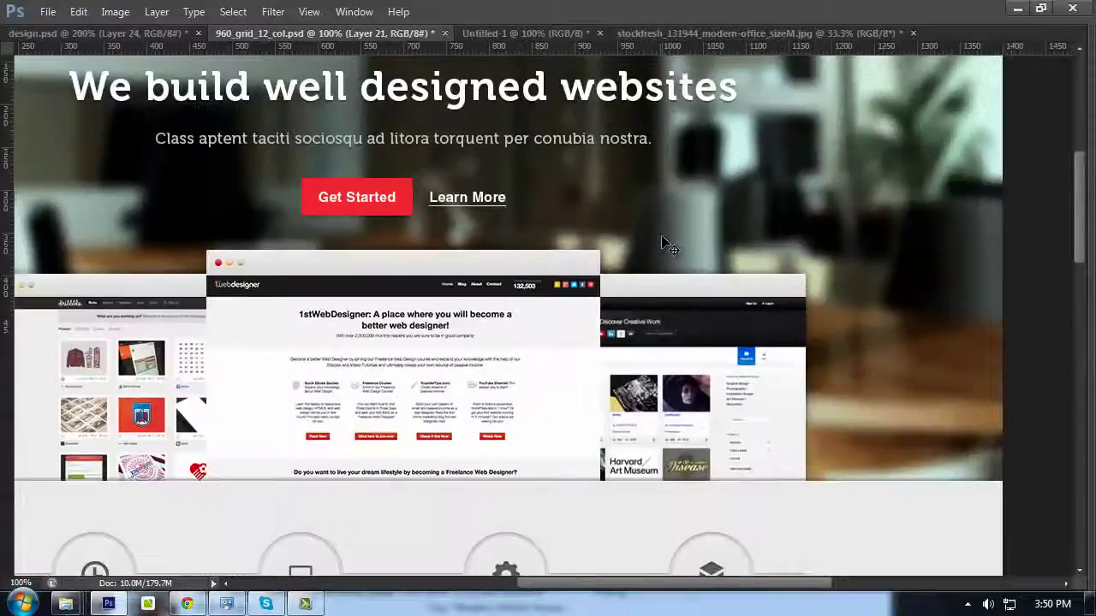
key("Tab")
scroll(611, 303, "down", 5)
scroll(448, 238, "up", 2)
left_click_drag(448, 238, 629, 392)
left_click_drag(516, 291, 505, 284)
key("Tab")
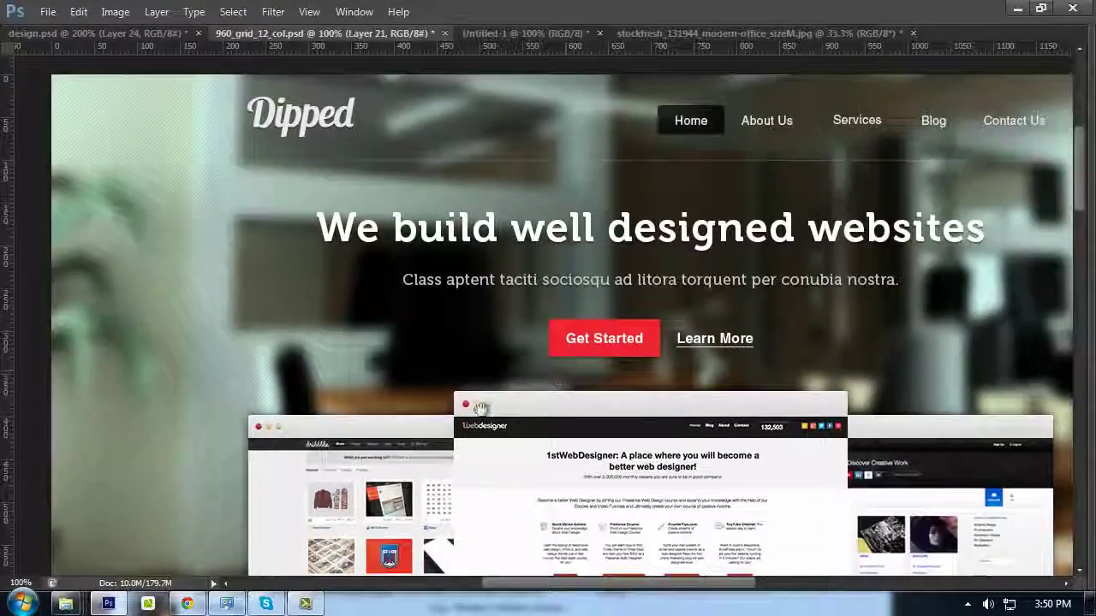
left_click_drag(477, 404, 342, 390)
left_click_drag(397, 230, 399, 206)
scroll(440, 379, "down", 15)
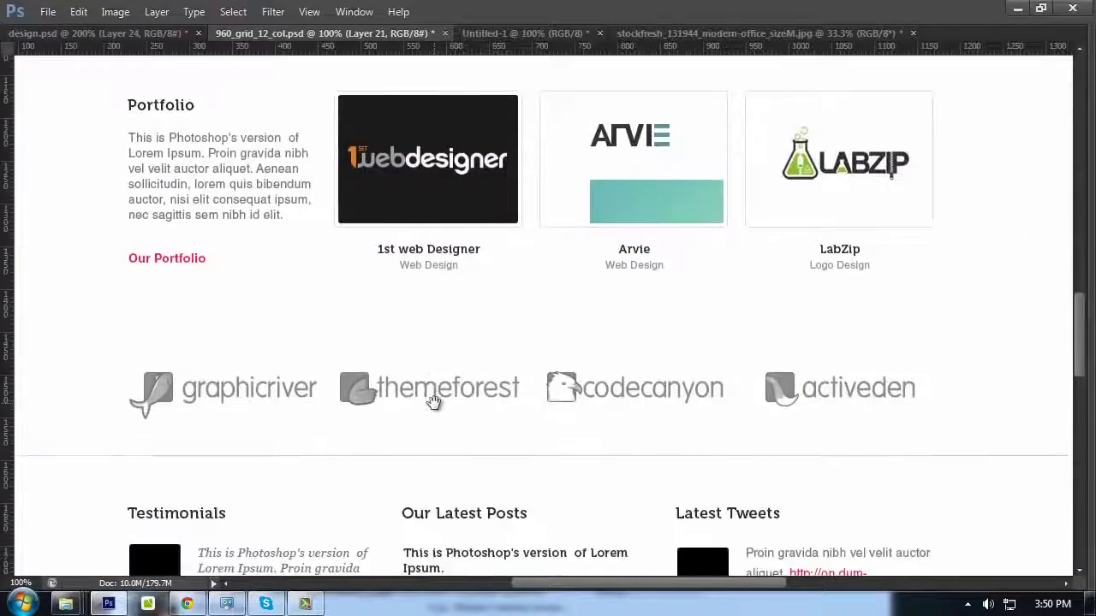
left_click_drag(434, 402, 430, 276)
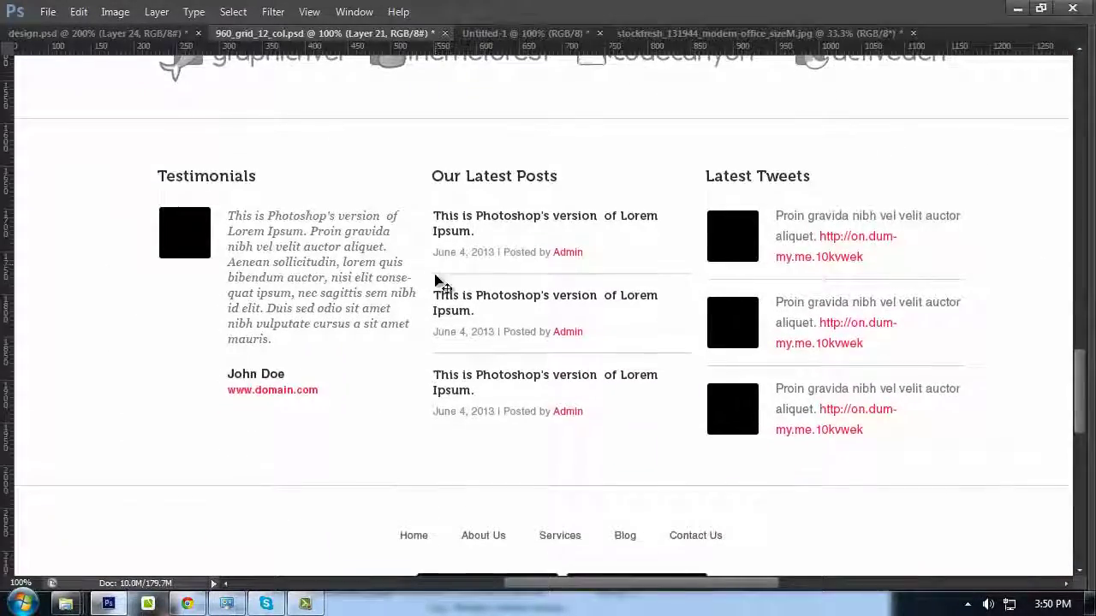
Switch to design.psd and examine its Testimonials, Latest from Blog and Twitter Feed section
key("Tab")
left_click(127, 64)
scroll(486, 280, "down", 2)
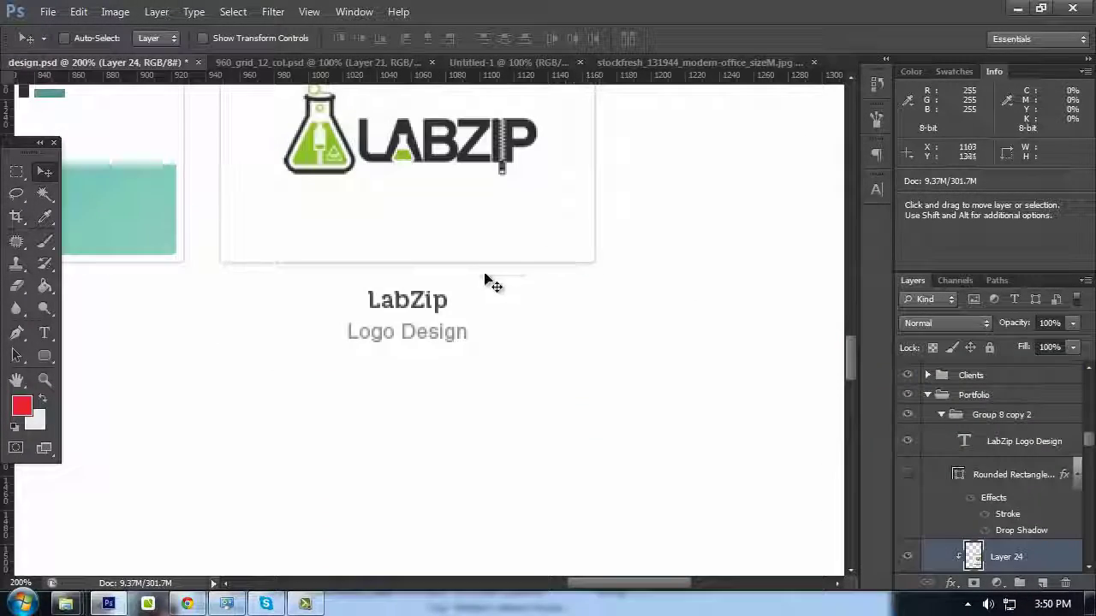
key("ctrl+minus")
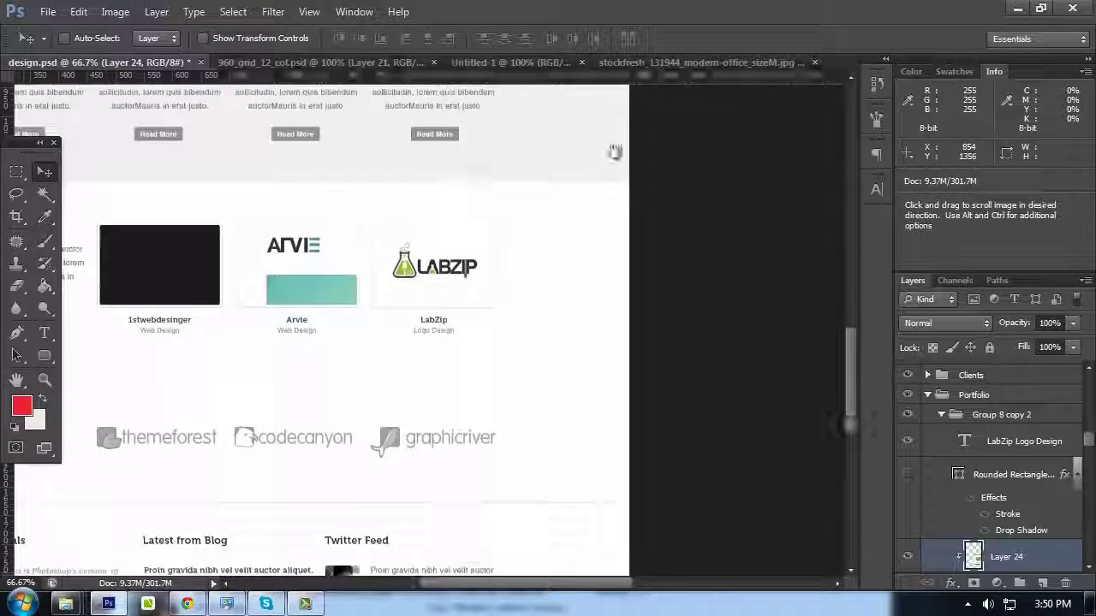
left_click_drag(615, 152, 659, 144)
key("ctrl+plus")
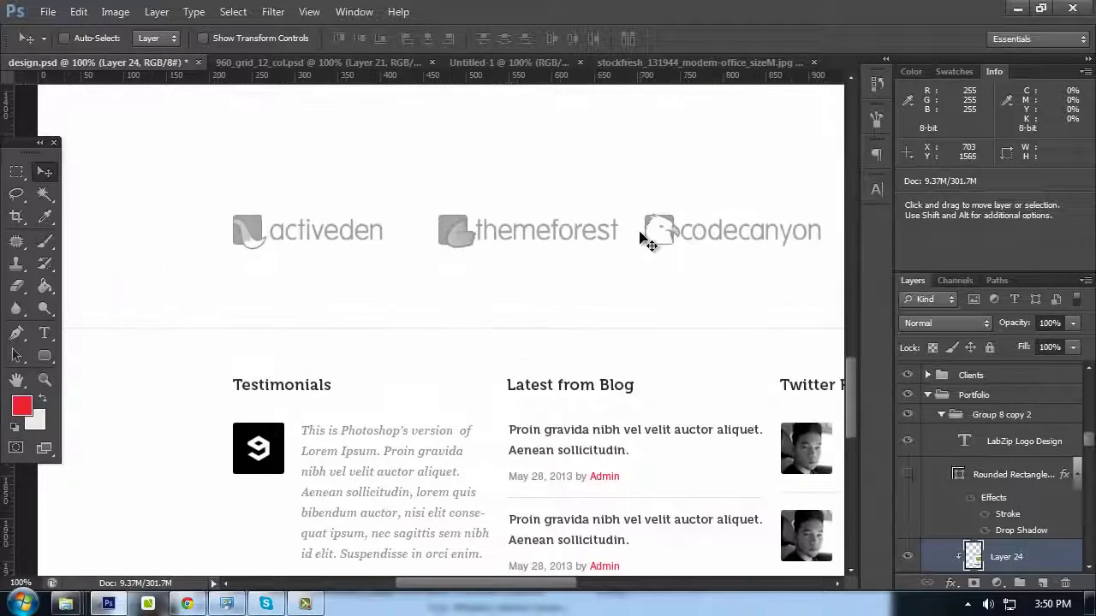
Cut the photo of the first Twitter Feed item in design.psd to the clipboard and undo the cut
key("Tab")
left_click_drag(551, 375, 582, 179)
scroll(582, 179, "down", 5)
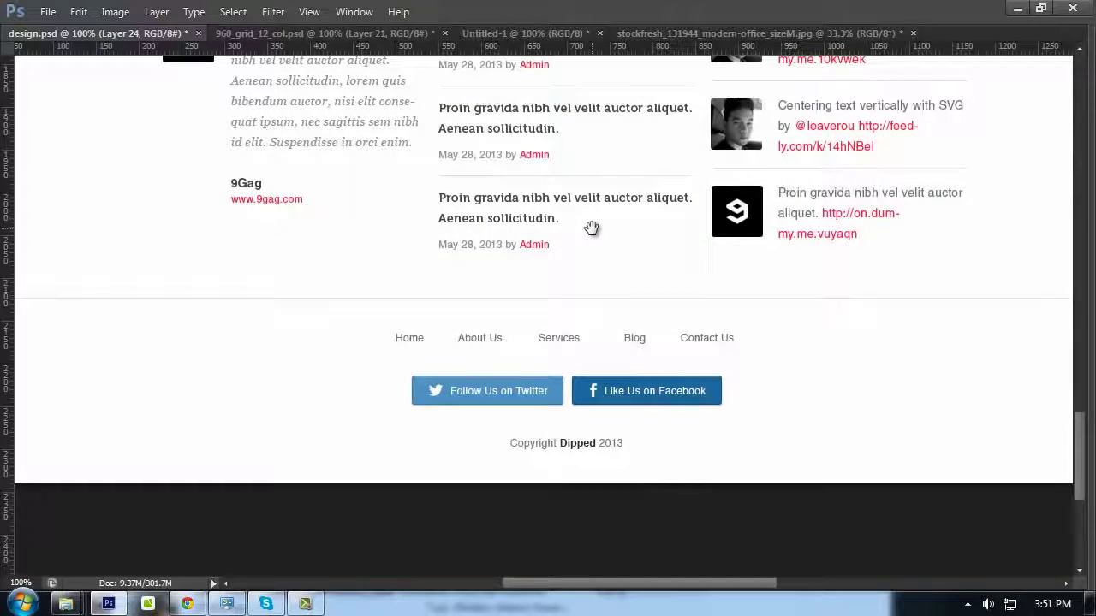
left_click_drag(591, 227, 526, 344)
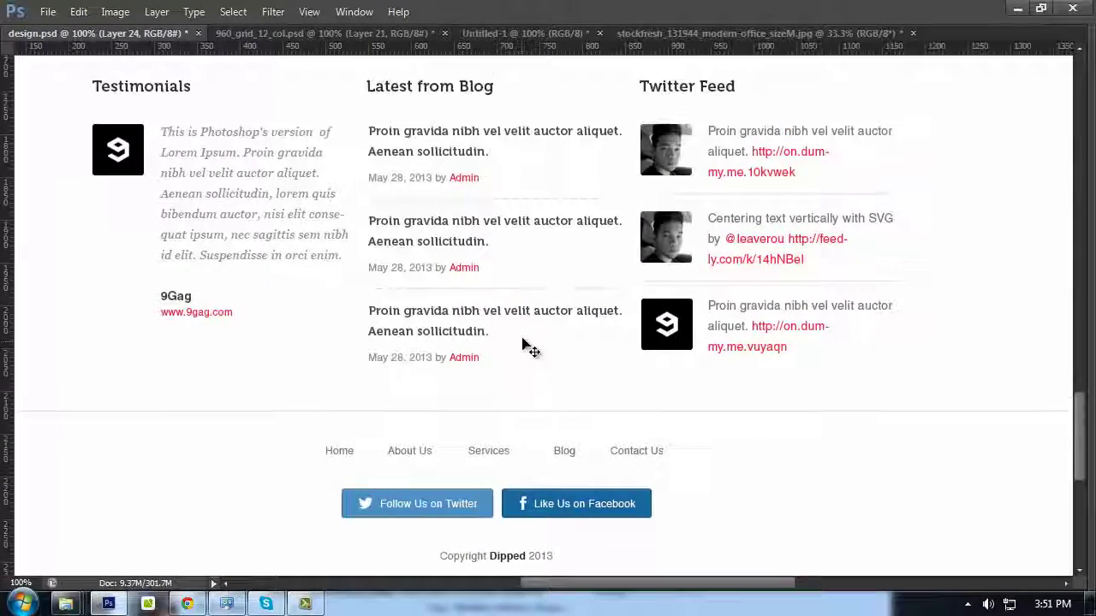
key("Tab")
left_click_drag(521, 250, 519, 353)
left_click_drag(668, 287, 461, 171)
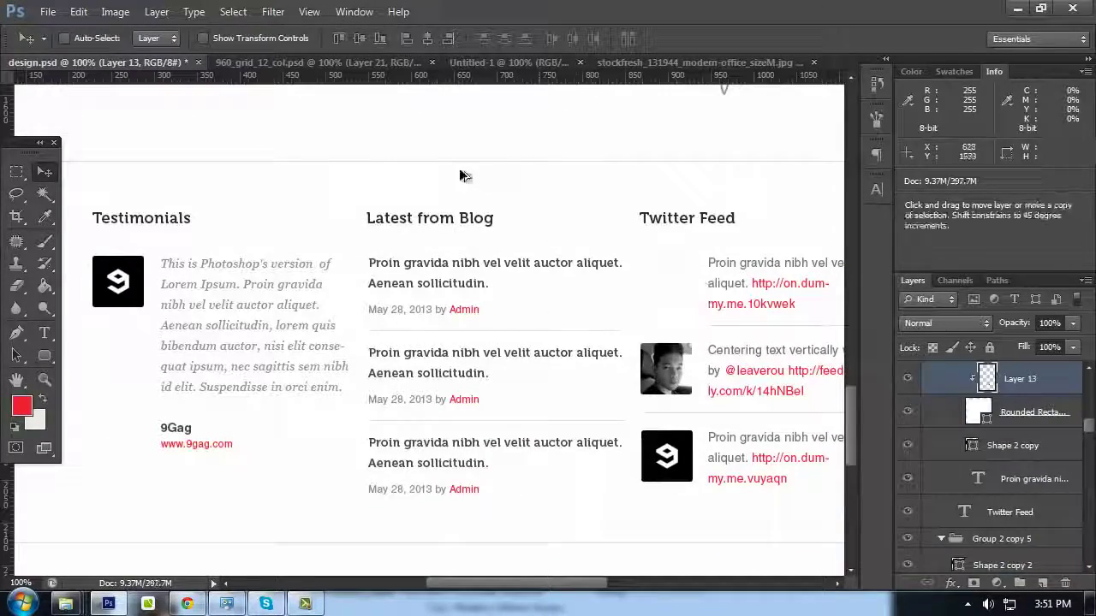
key("ctrl+z")
Paste the photo over the first Latest Tweets placeholder in 960_grid_12_col.psd and clip it to the black rounded rectangle
left_click(327, 63)
left_click_drag(516, 272, 347, 394)
left_click(561, 399, "ctrl")
key("ctrl+v")
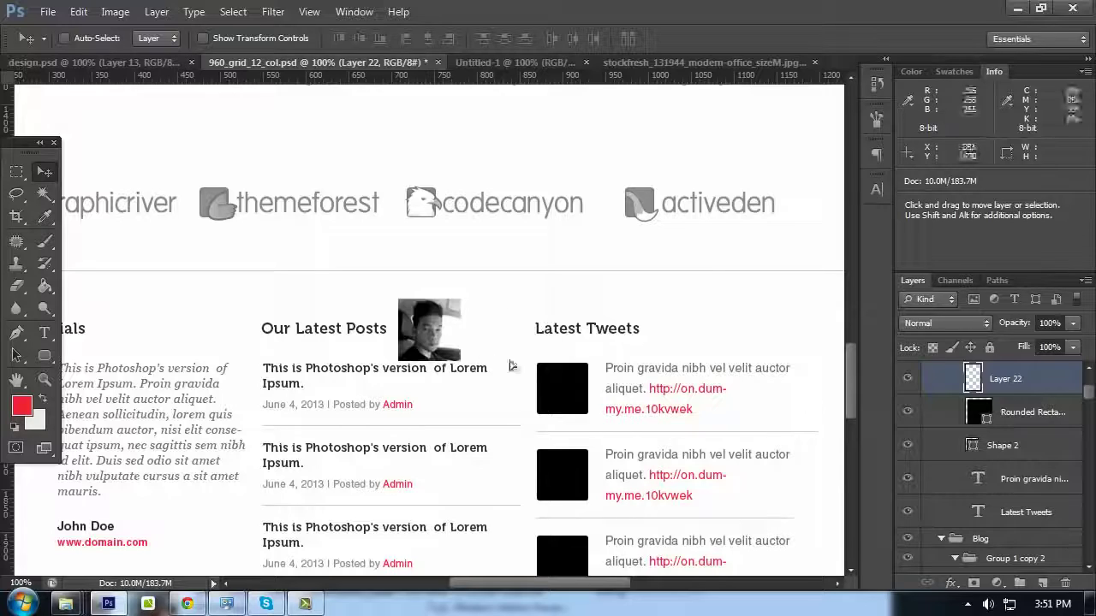
left_click_drag(509, 366, 643, 426)
left_click_drag(1002, 387, 1015, 388)
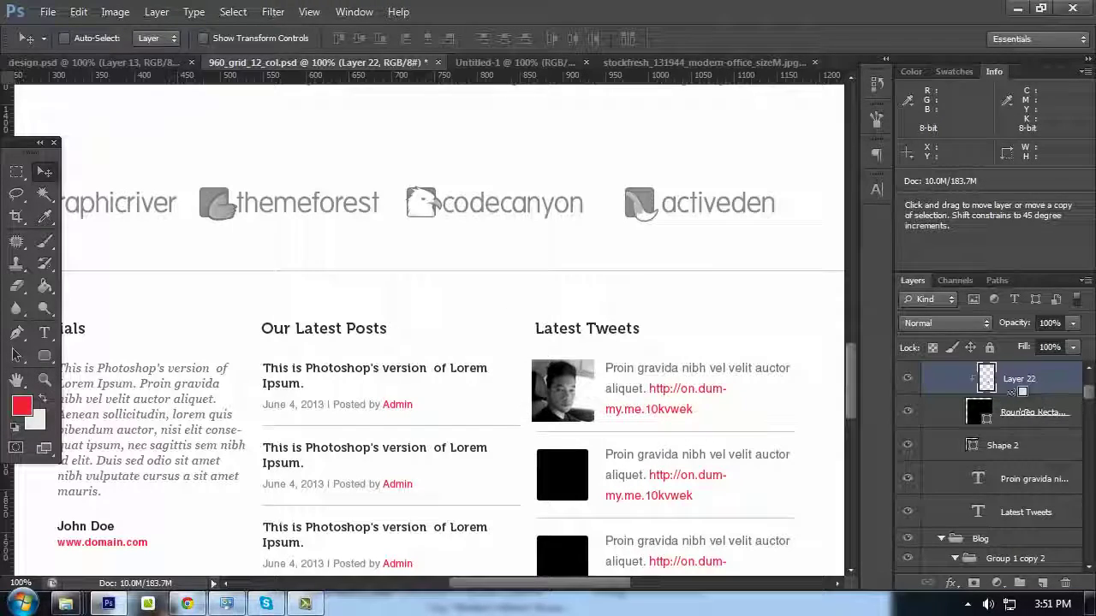
left_click_drag(643, 411, 619, 369)
Paste the same photo over the second Latest Tweets placeholder and clip it to that rounded rectangle with a clipping mask
left_click(545, 440, "ctrl")
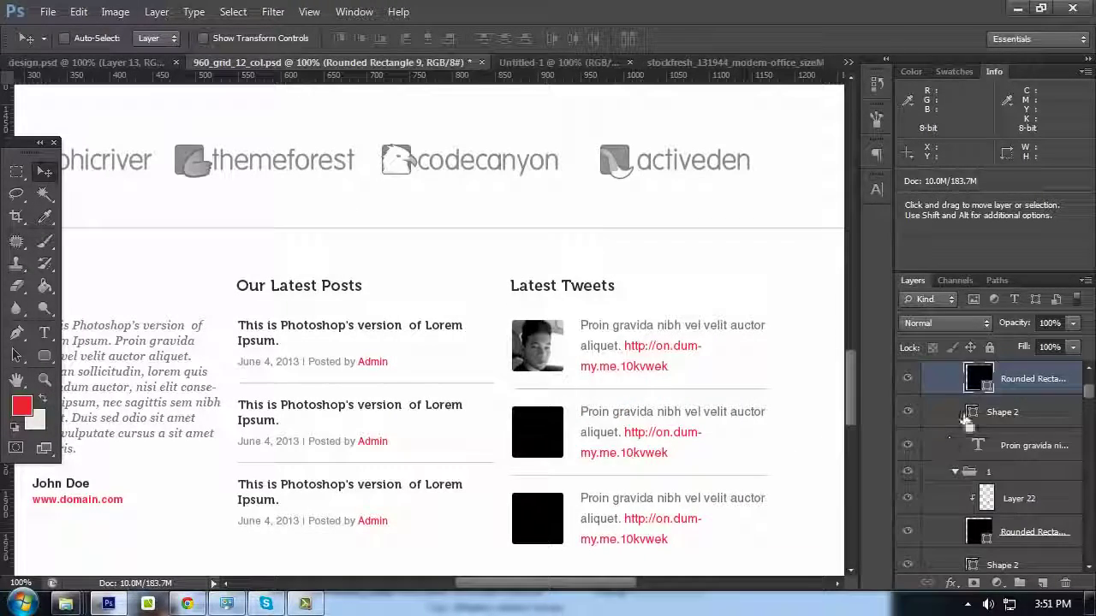
key("ctrl+v")
left_click_drag(425, 346, 541, 446)
right_click(1006, 385)
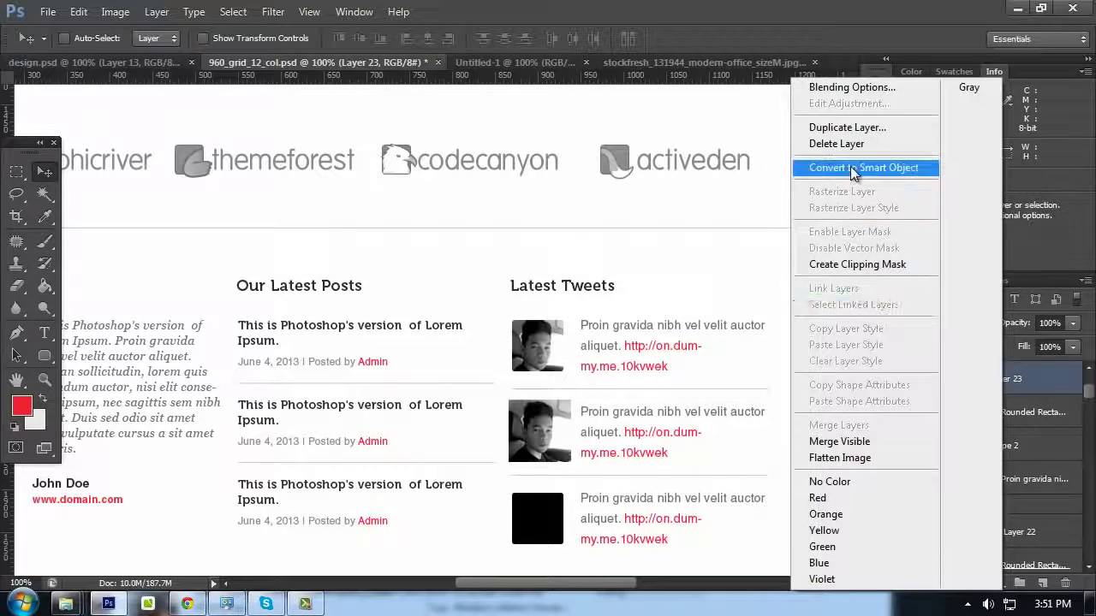
left_click(857, 264)
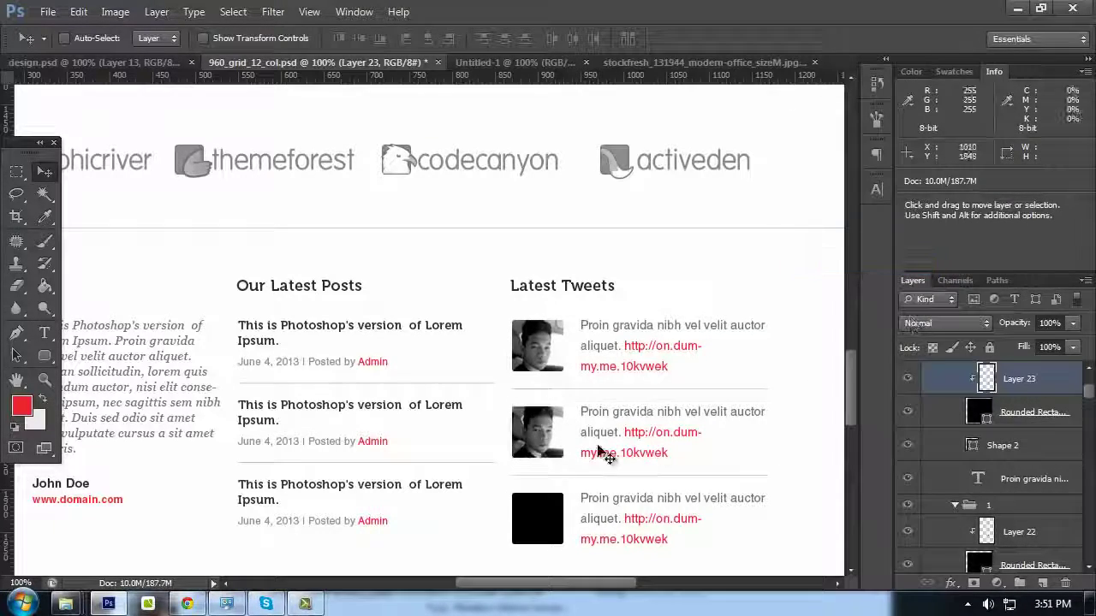
left_click_drag(542, 427, 541, 425)
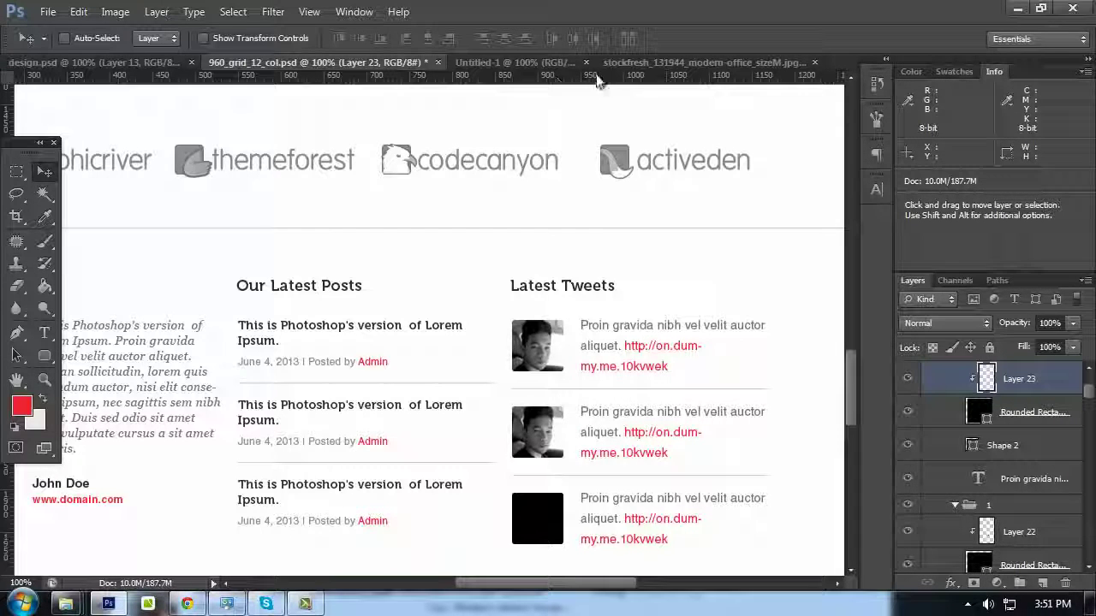
Cut the white 9Gag logo from the third Twitter Feed item in design.psd to the clipboard
left_click(642, 61)
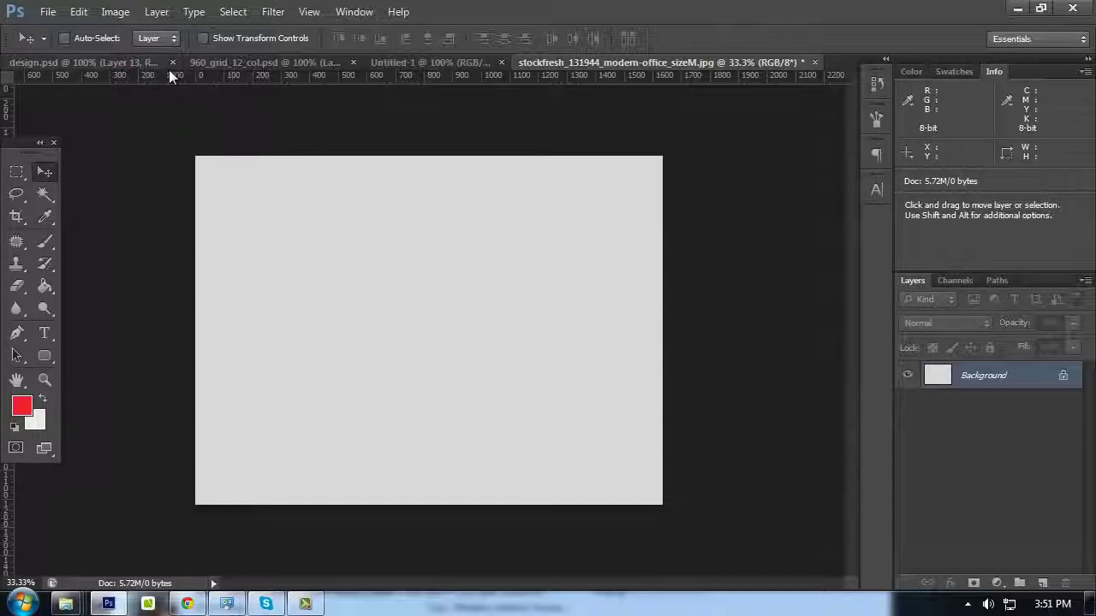
left_click(105, 63)
scroll(728, 471, "down", 1)
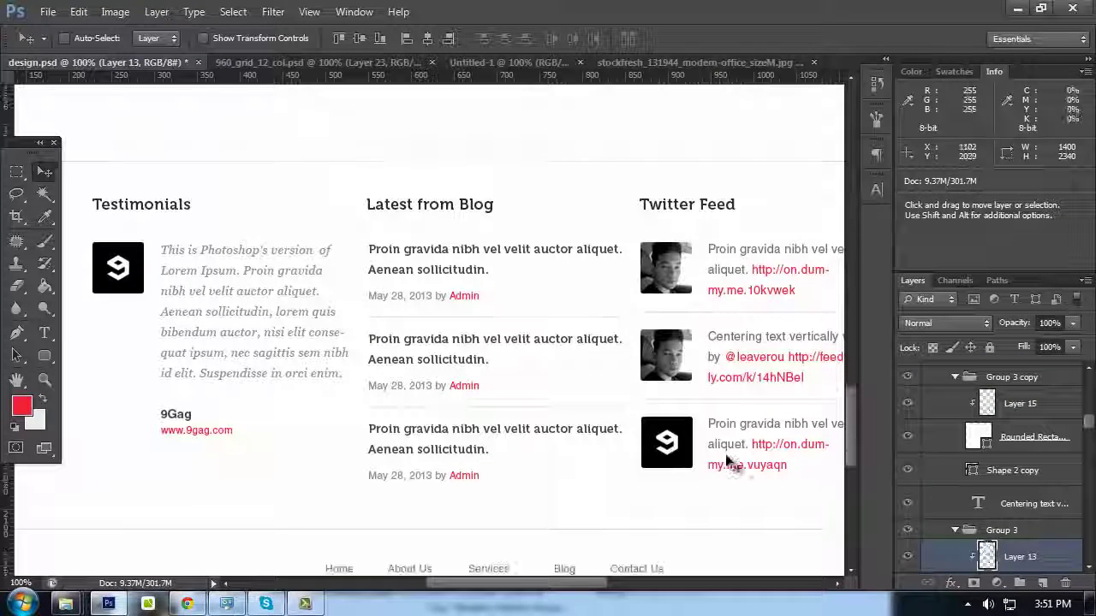
left_click(668, 443, "ctrl")
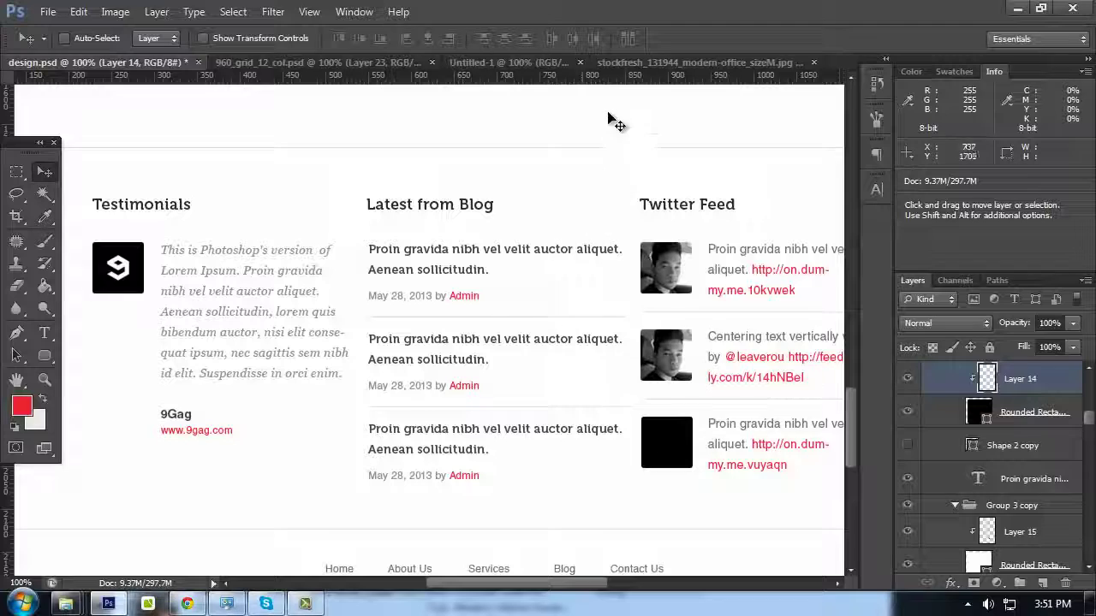
left_click(676, 62)
Paste the logo onto the third Latest Tweets placeholder in 960_grid_12_col.psd and center it vertically and horizontally on the rounded rectangle
left_click(300, 61)
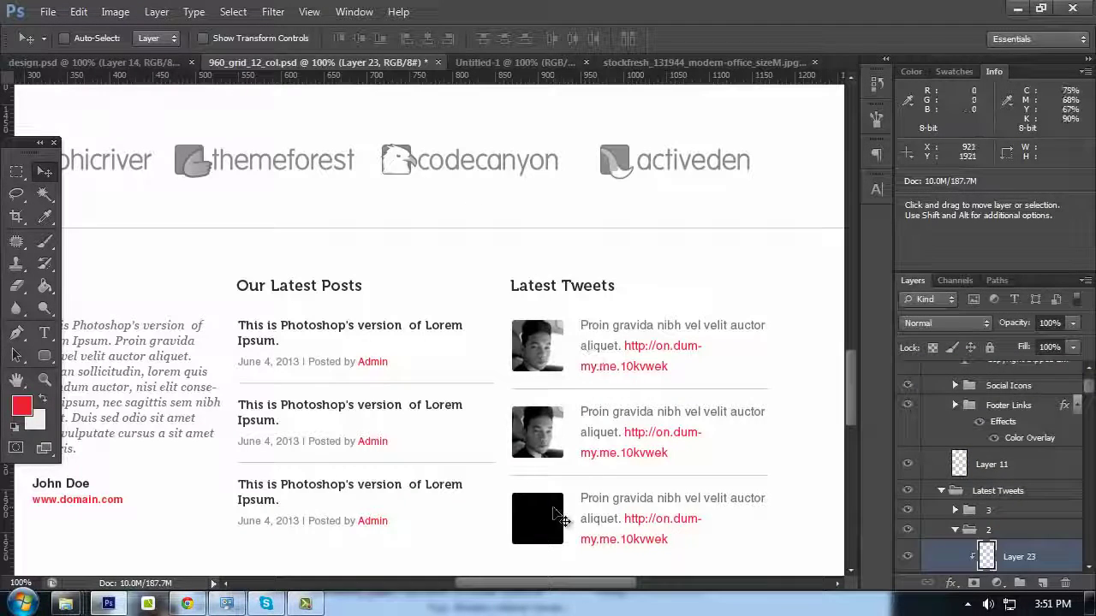
left_click(554, 512, "ctrl")
key("ctrl+v")
left_click_drag(451, 354, 555, 541)
scroll(987, 465, "down", 2)
left_click(1019, 441, "shift")
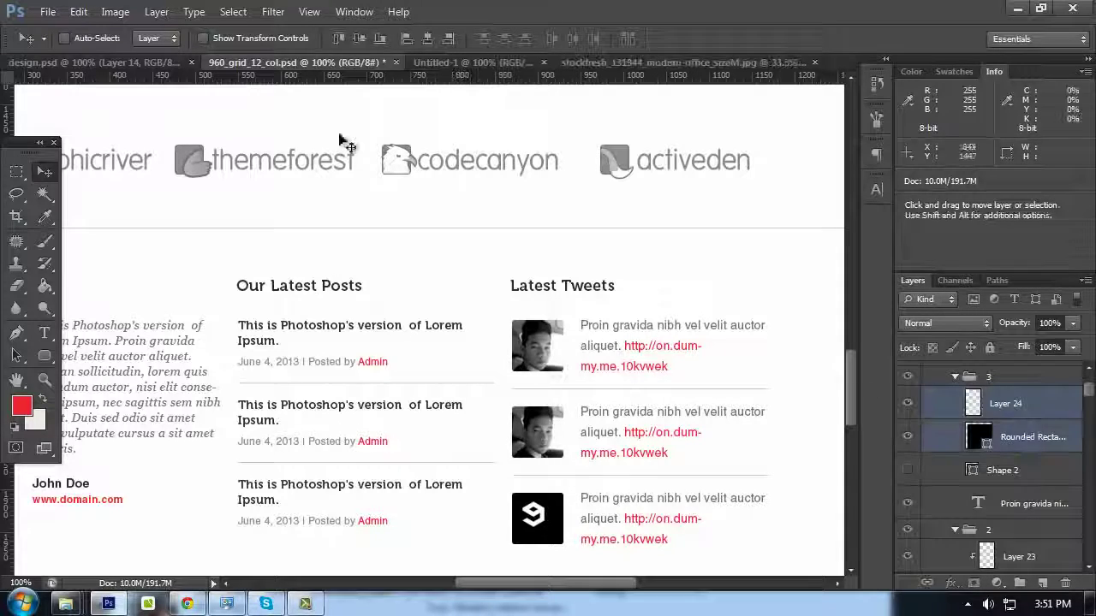
left_click(360, 39)
left_click(427, 39)
Paste the logo onto the black Testimonials placeholder and align it with the center of Rounded Rectangle 8
key("space")
left_click_drag(577, 176, 822, 167)
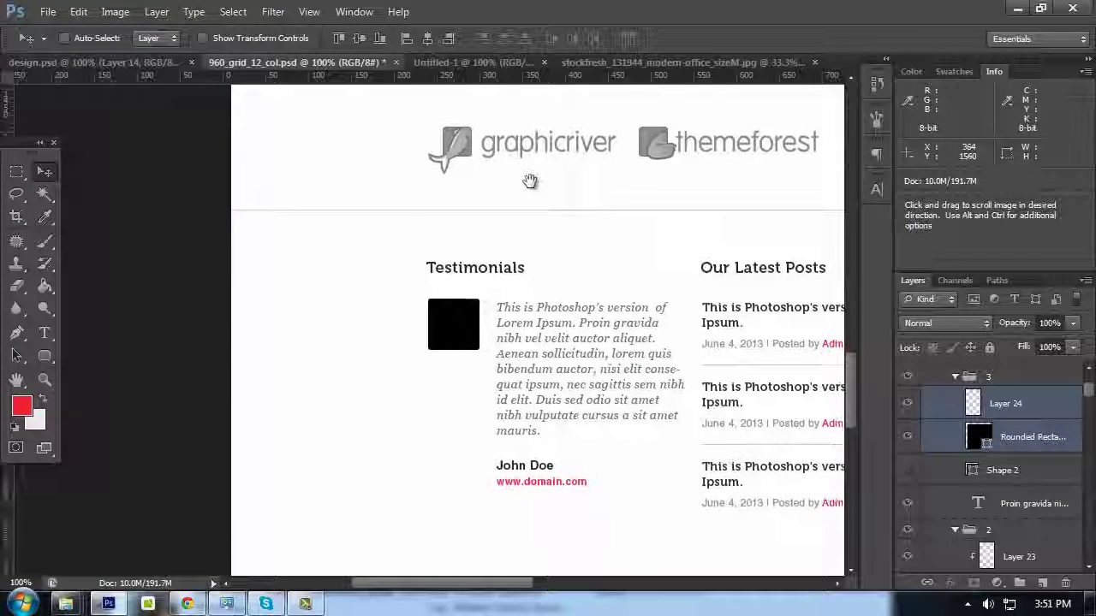
left_click_drag(530, 181, 456, 139)
left_click(397, 301, "ctrl")
scroll(968, 529, "down", 1)
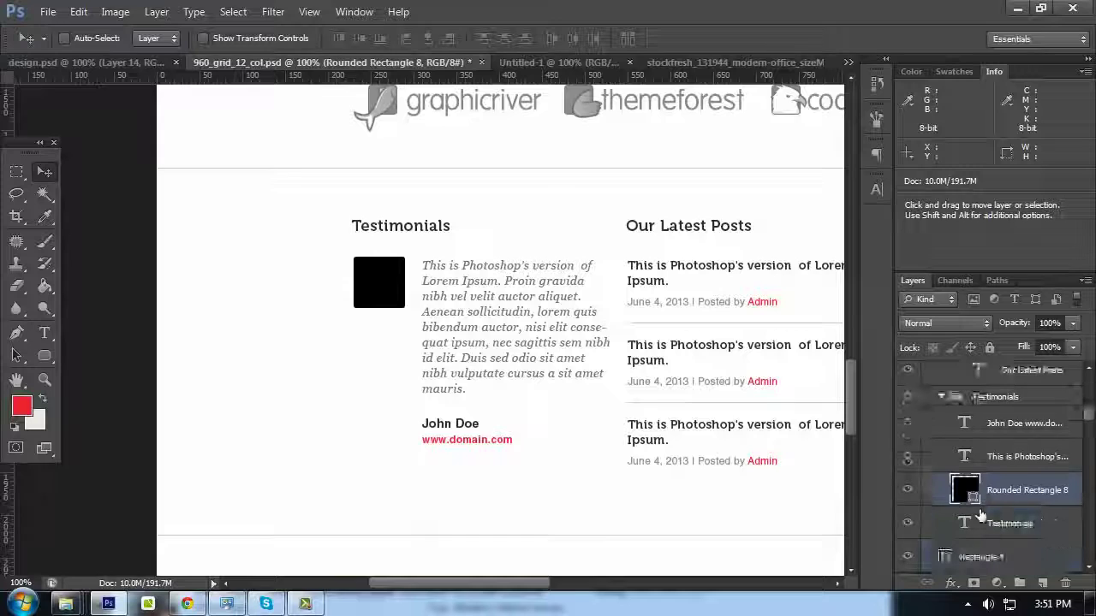
key("ctrl+v")
left_click_drag(432, 321, 387, 272)
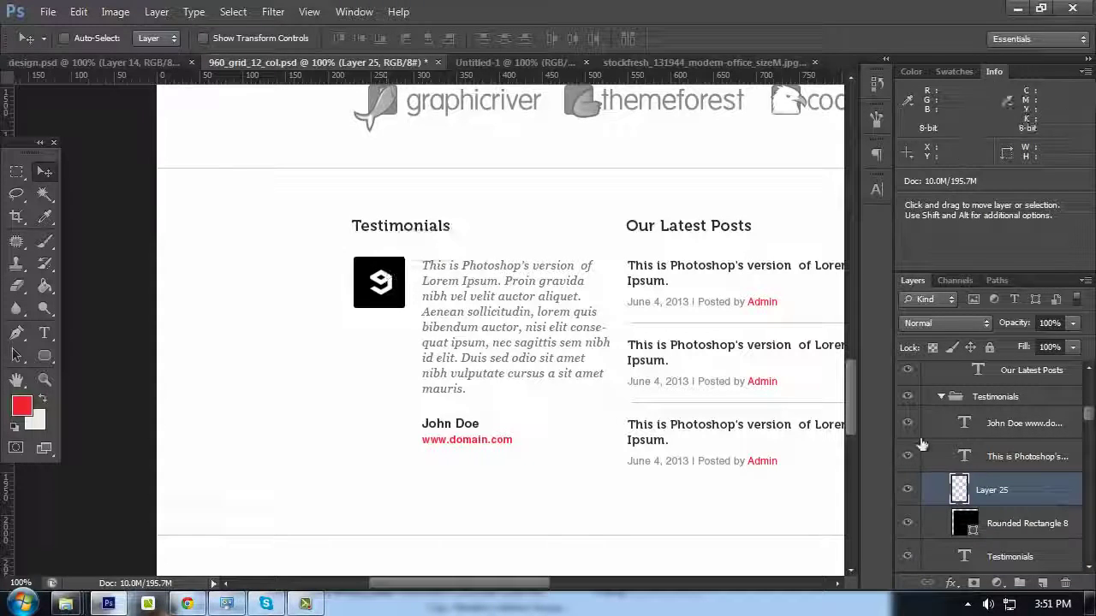
left_click(1001, 521, "shift")
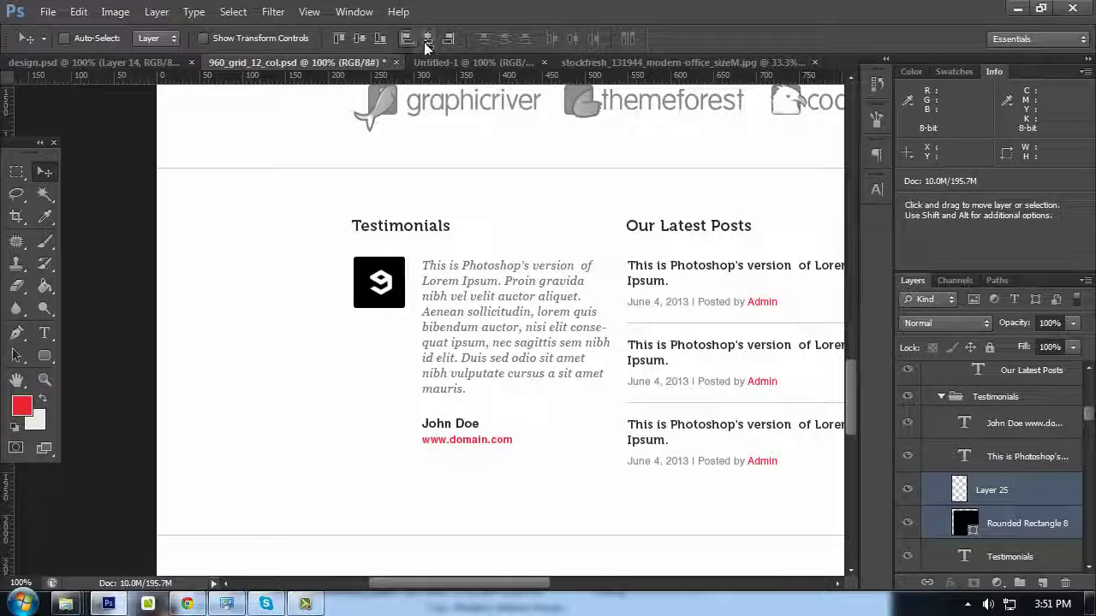
Replace the author's name below the testimonial text with "9Gag"
double_click(480, 435)
left_click_drag(480, 429, 399, 435)
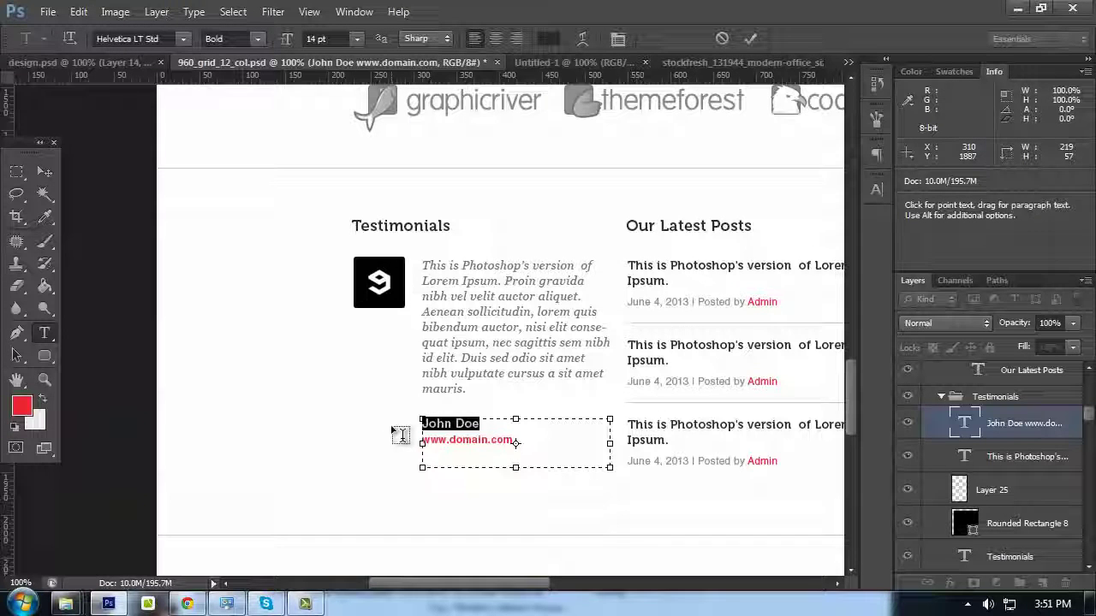
key("BackSpace")
type("(Gag")
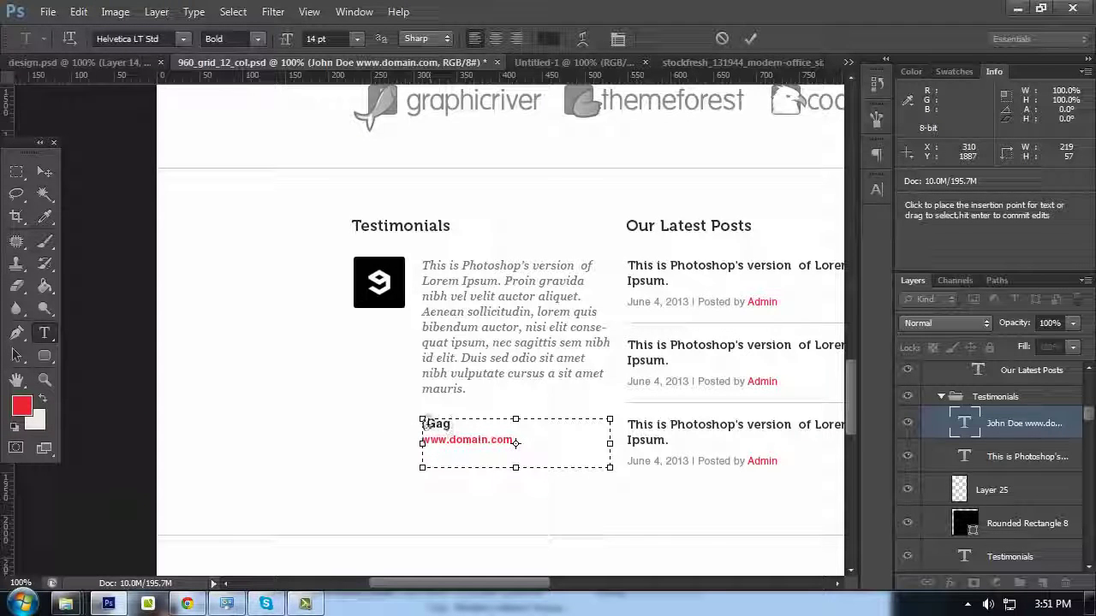
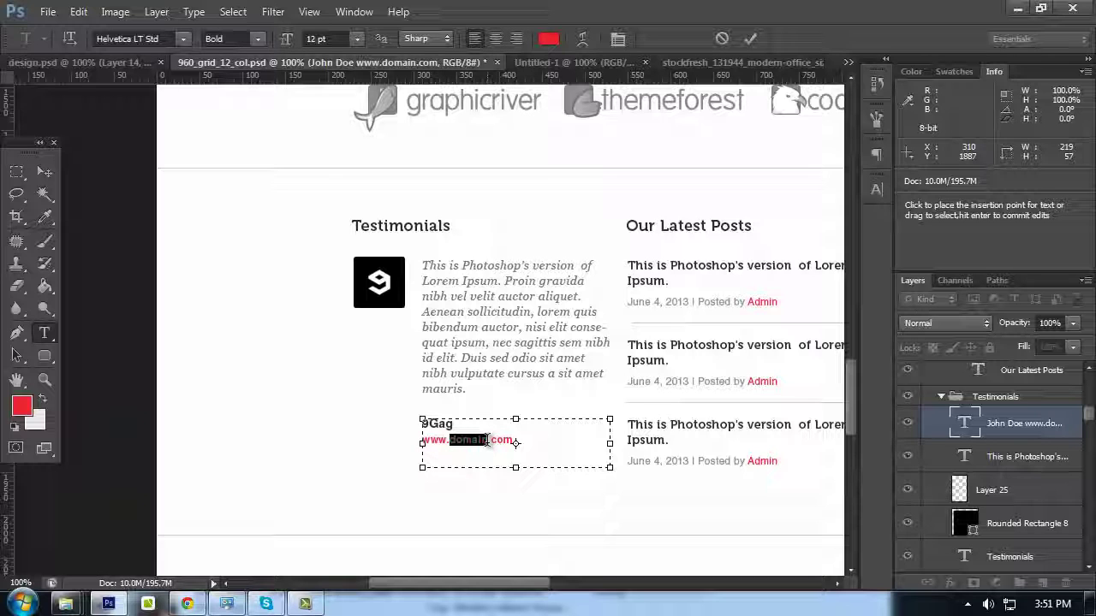
type("GAG")
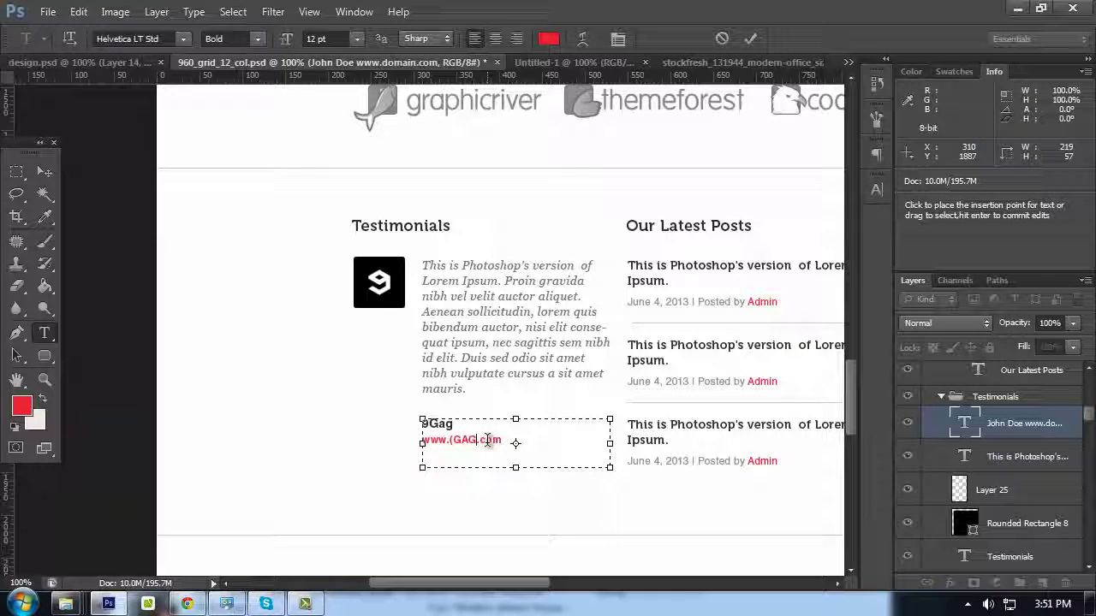
key("BackSpace")
key("BackSpace")
key("BackSpace")
key("BackSpace")
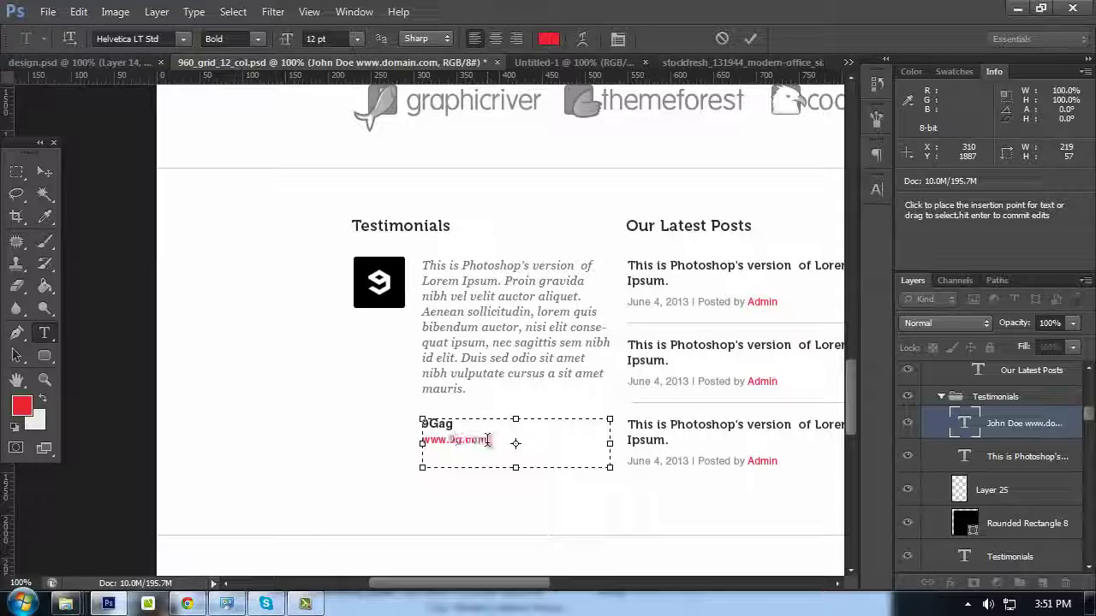
type("9gag")
left_click(45, 171)
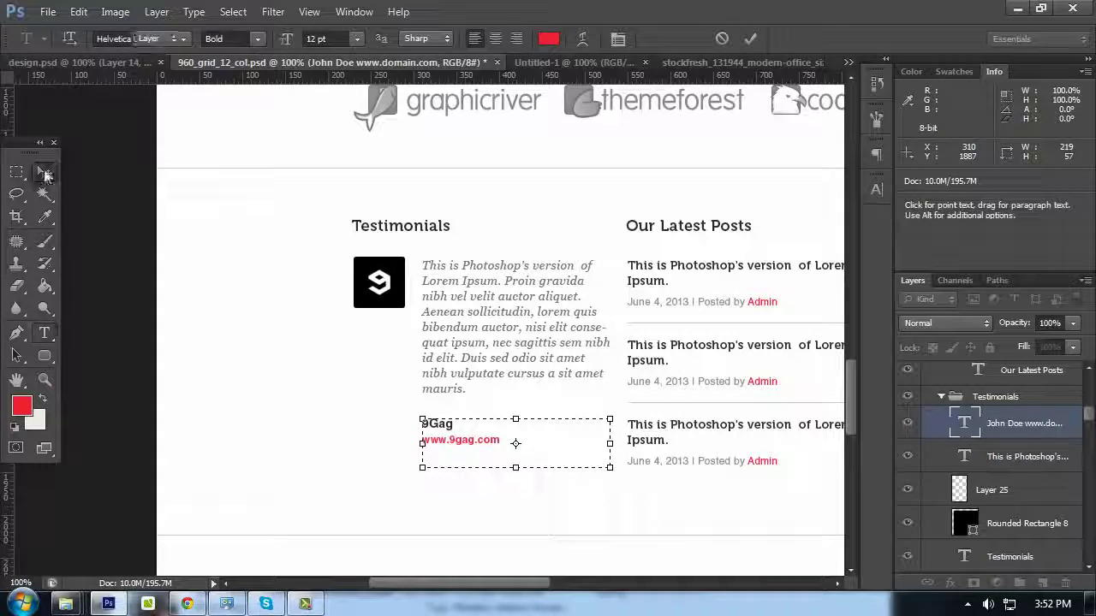
key("Tab")
double_click(328, 332)
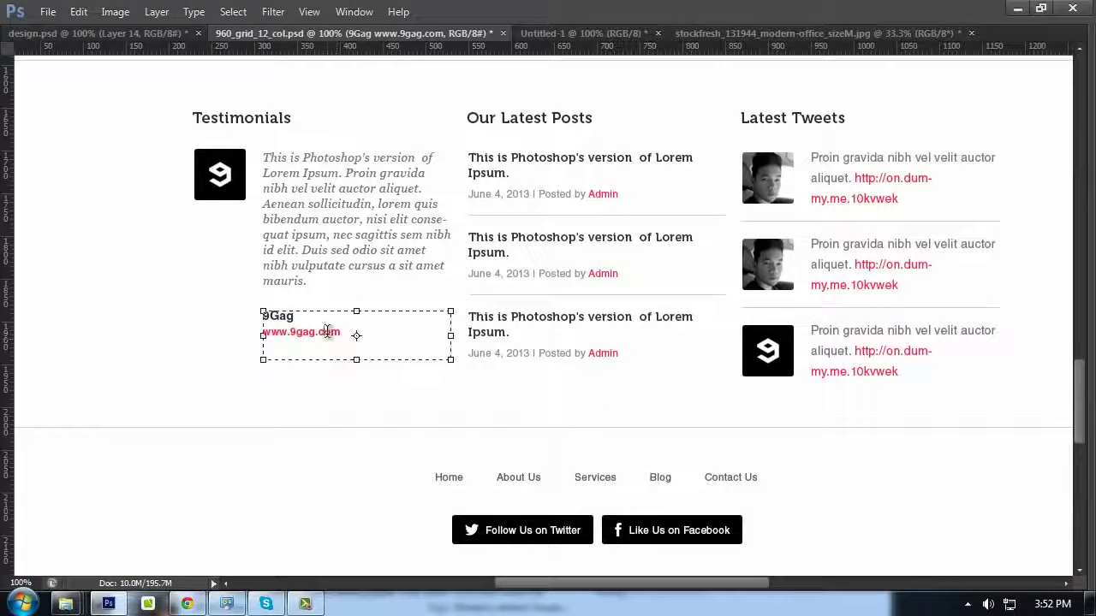
key("ctrl+Return")
key("Tab")
left_click_drag(342, 361, 151, 371)
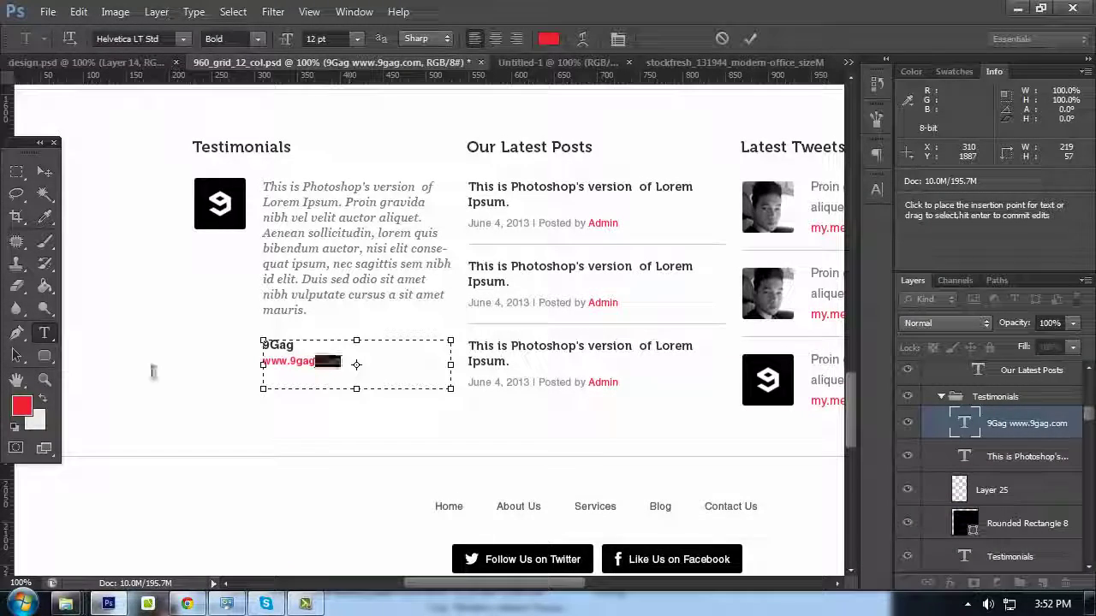
left_click(257, 38)
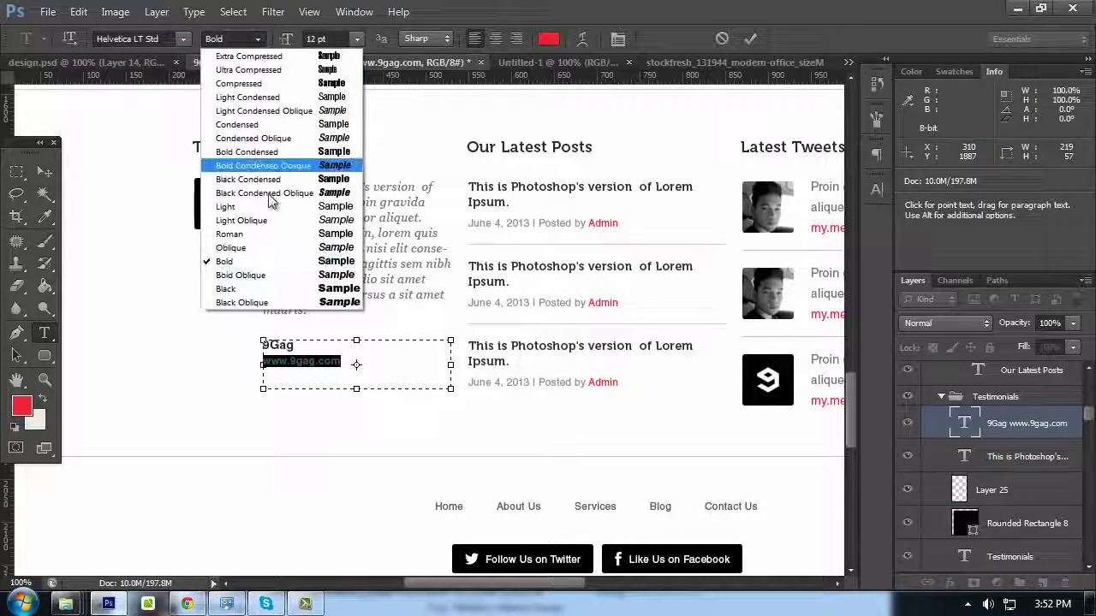
left_click(273, 236)
left_click(44, 171)
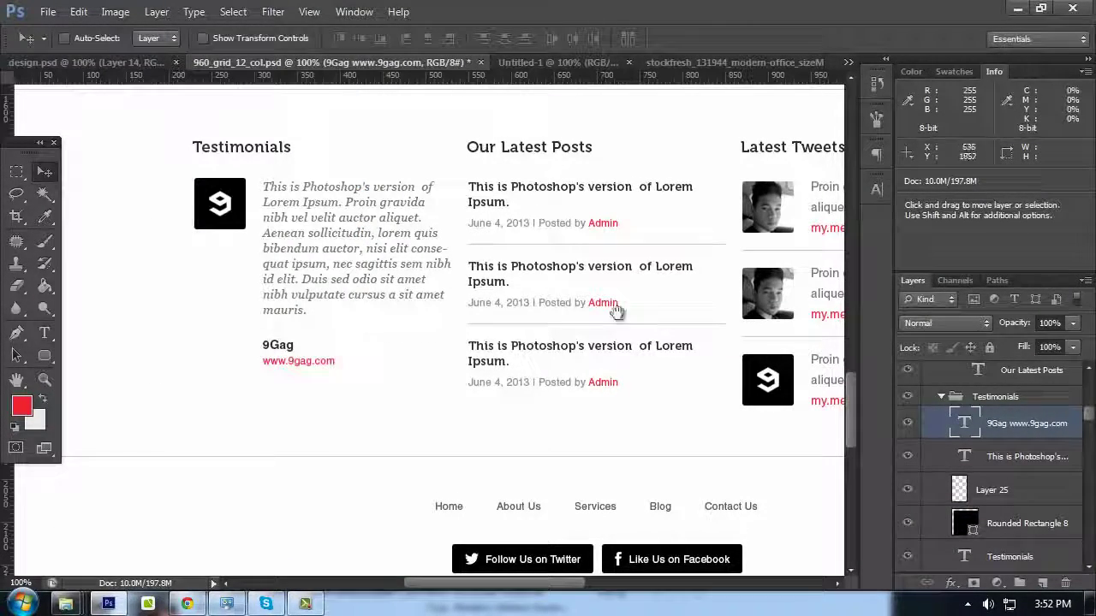
Look up the fill color of the Follow Us on Twitter button in design.psd for the matching black button in 960_grid_12_col.psd
left_click_drag(611, 311, 385, 245)
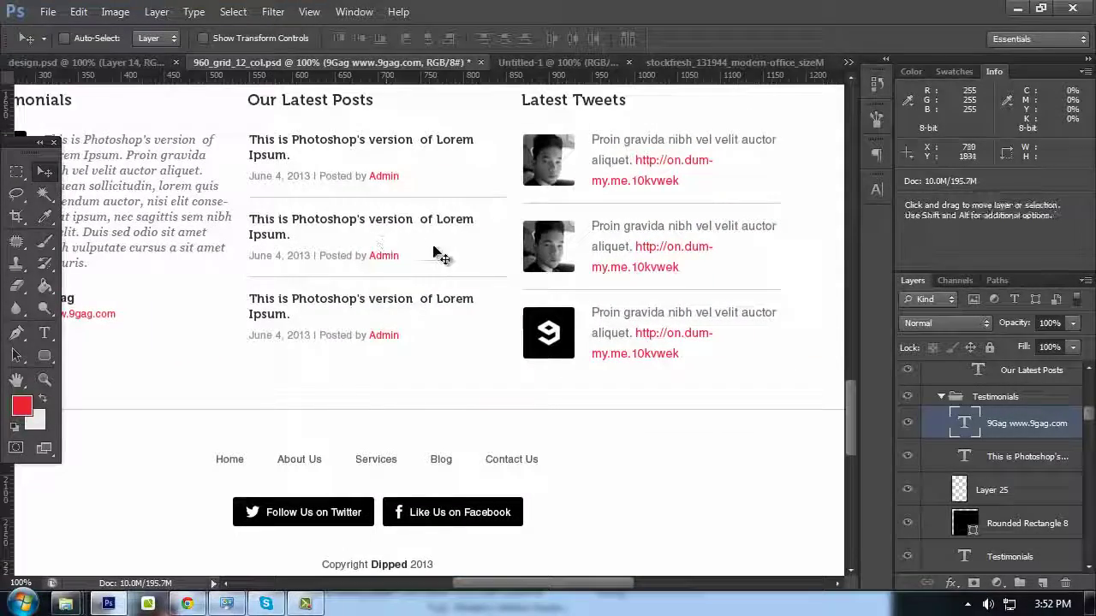
scroll(454, 265, "down", 2)
scroll(463, 278, "down", 6)
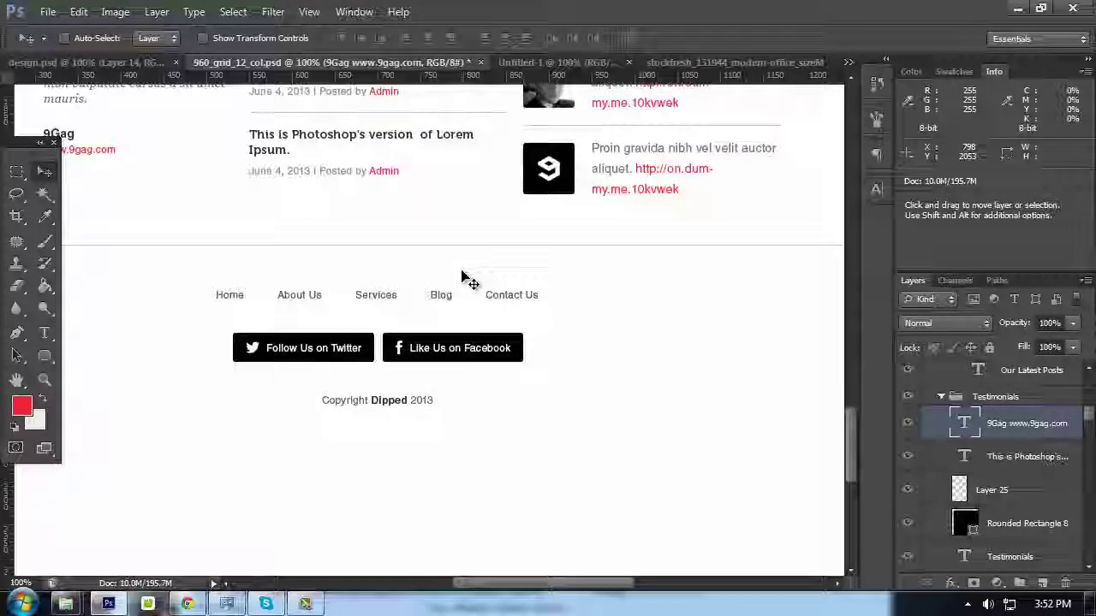
left_click_drag(339, 295, 379, 317)
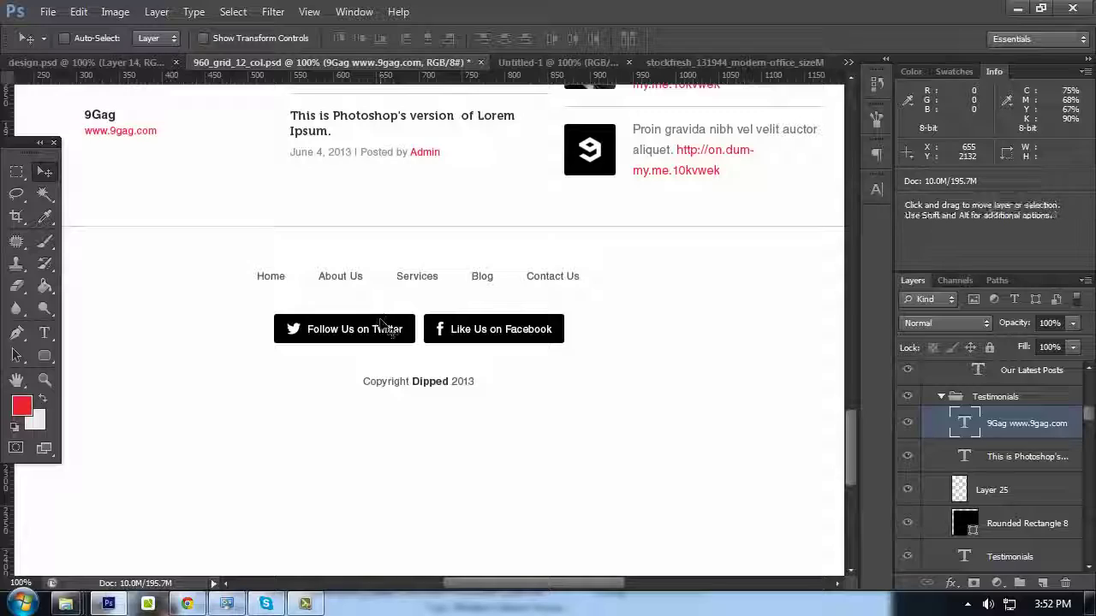
left_click(381, 322, "ctrl")
left_click(126, 69)
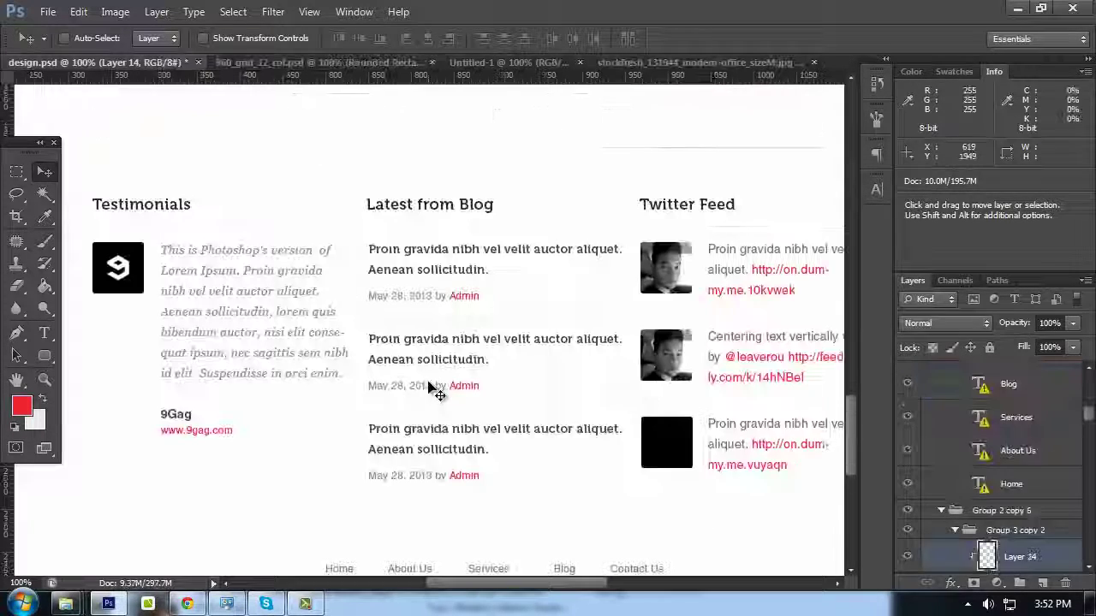
scroll(436, 402, "down", 6)
left_click(486, 456, "ctrl")
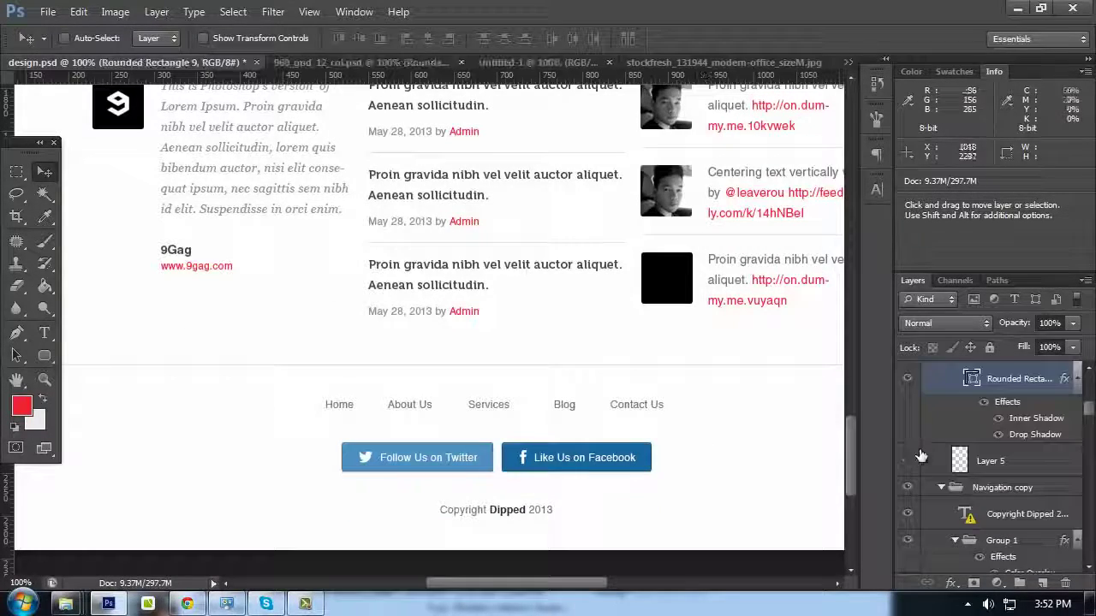
double_click(970, 382)
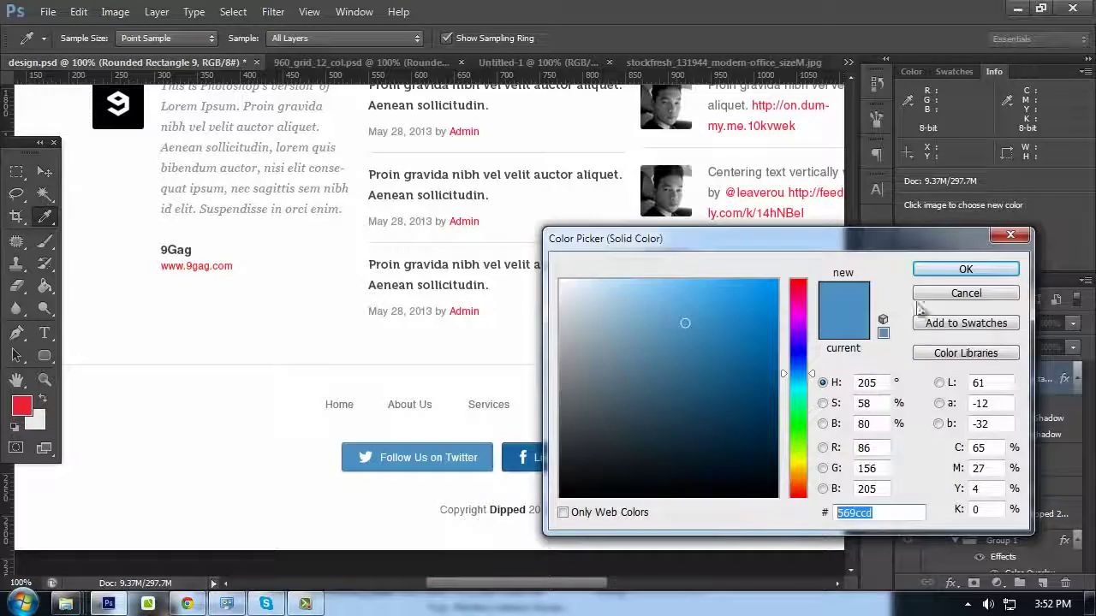
left_click(933, 293)
left_click(379, 62)
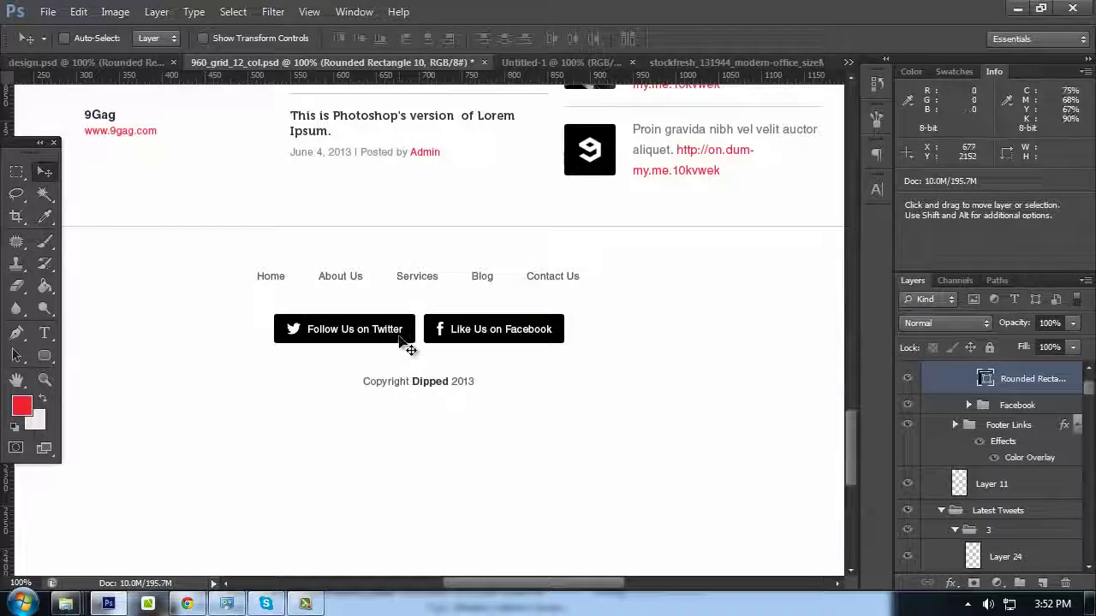
Set the fill color of the black Follow Us on Twitter button to #569ccd
double_click(987, 382)
left_click(880, 512)
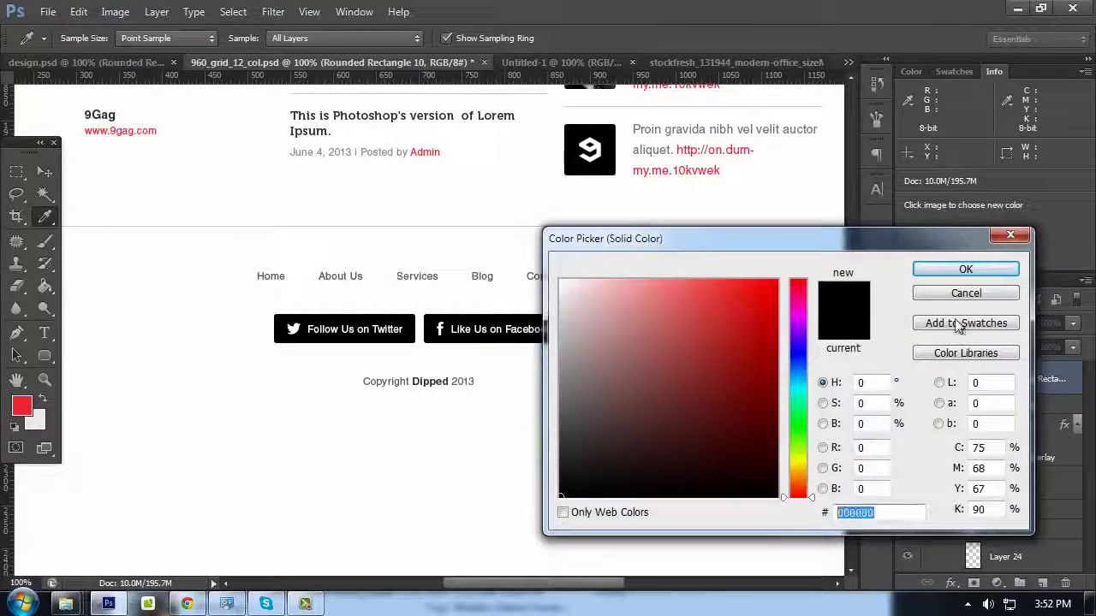
type("569ccd")
left_click(948, 271)
Look up the fill color of the Like Us on Facebook button in design.psd
key("ctrl+shift+Tab")
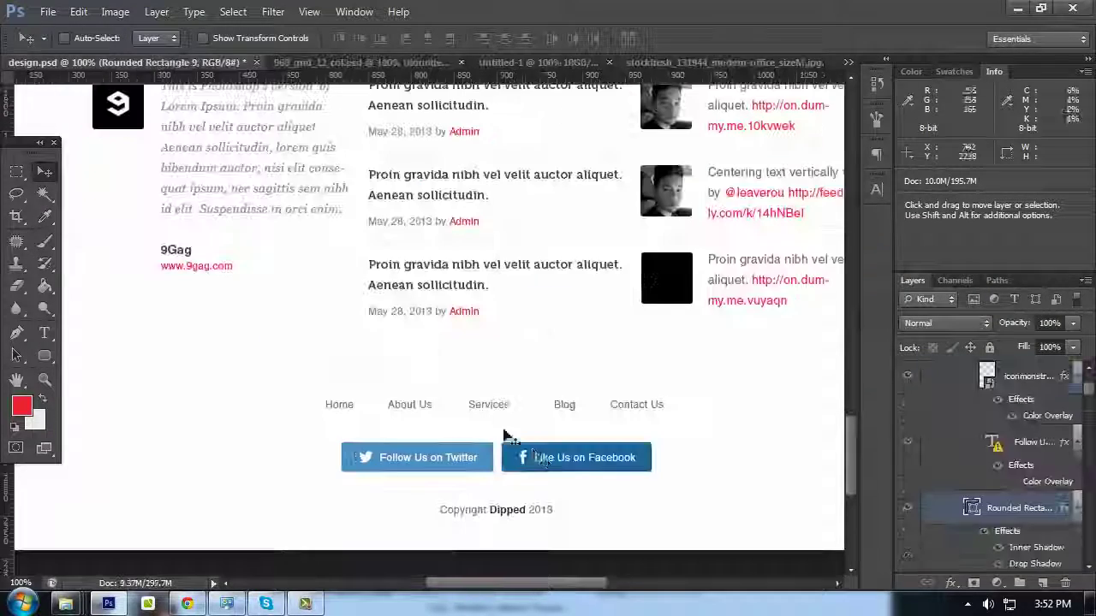
double_click(976, 382)
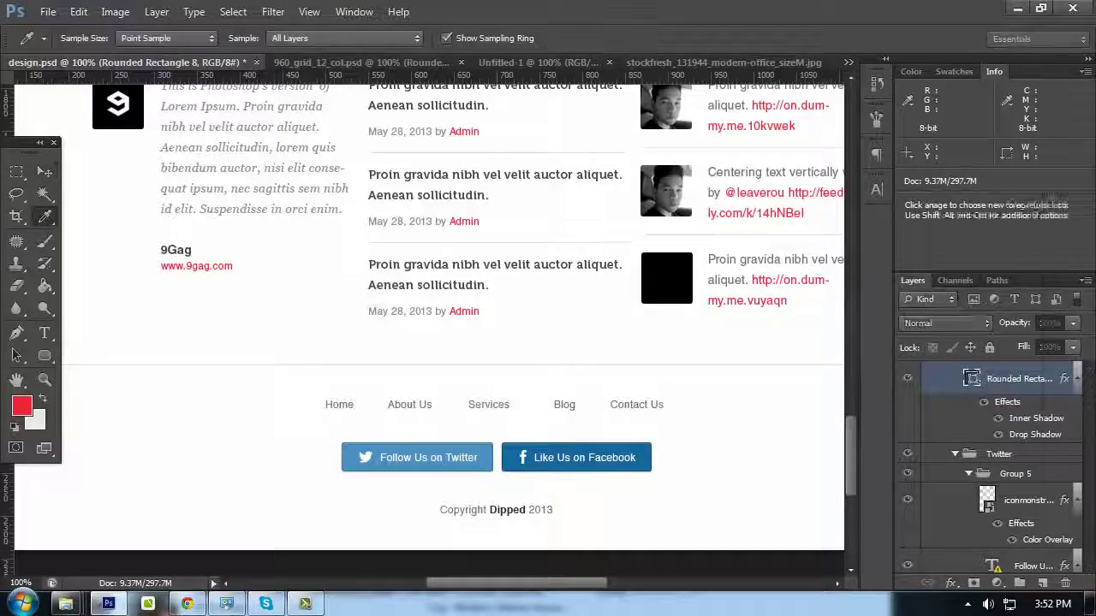
left_click(950, 274)
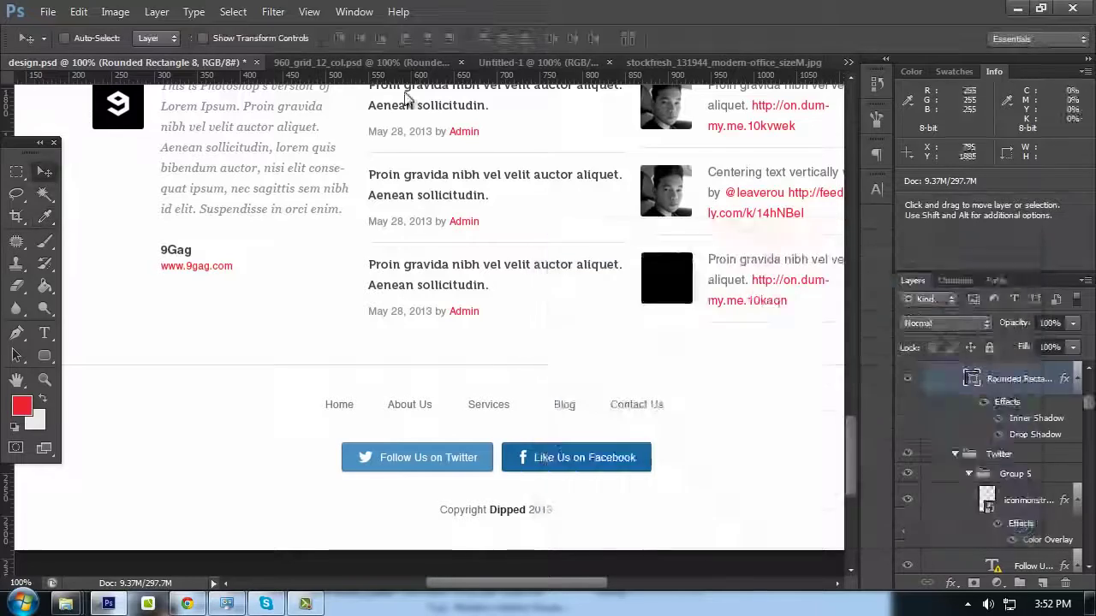
Set the fill color of the Like Us on Facebook button in 960_grid_12_col.psd to #2272a9
key("ctrl+Tab")
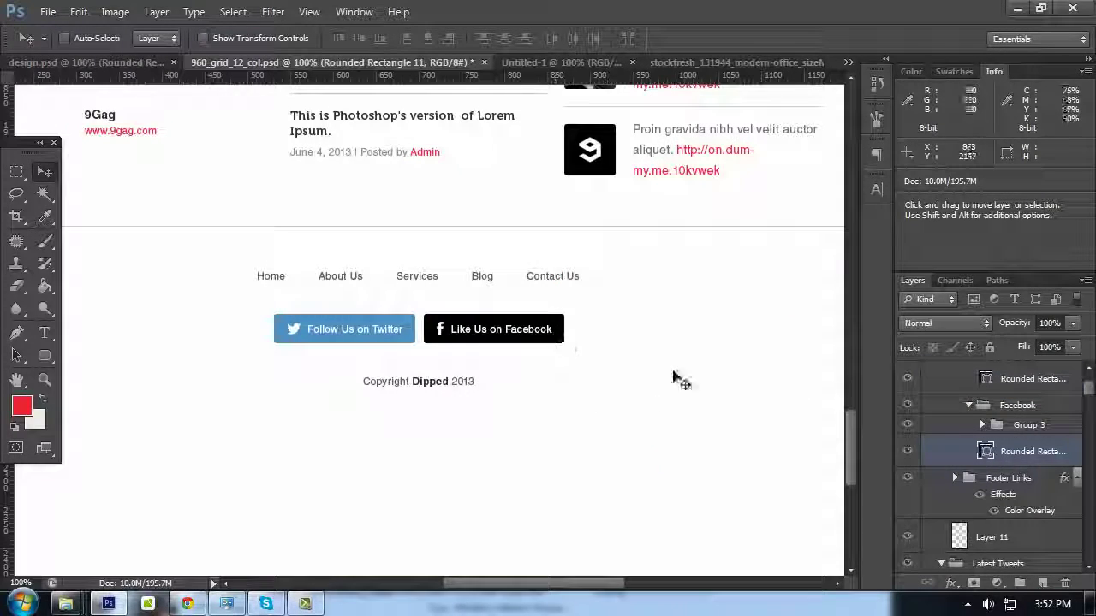
double_click(987, 454)
type("2272a9")
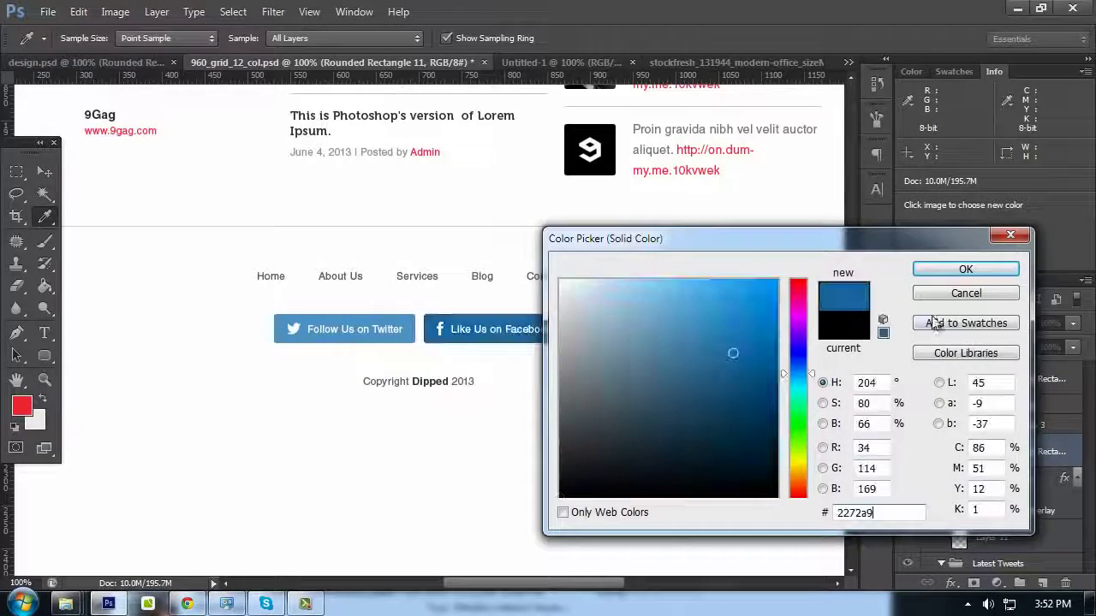
left_click(953, 270)
Copy the layer style of the Read More button under Design to the Twitter and Facebook buttons in the footer
scroll(845, 385, "up", 2)
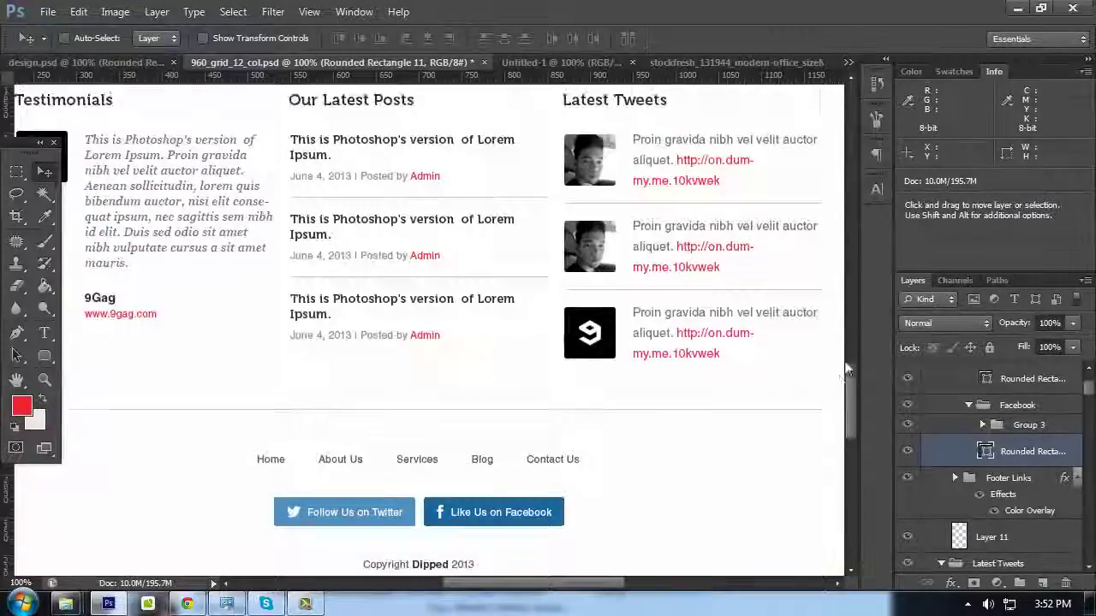
left_click_drag(845, 384, 824, 253)
left_click_drag(492, 201, 655, 128)
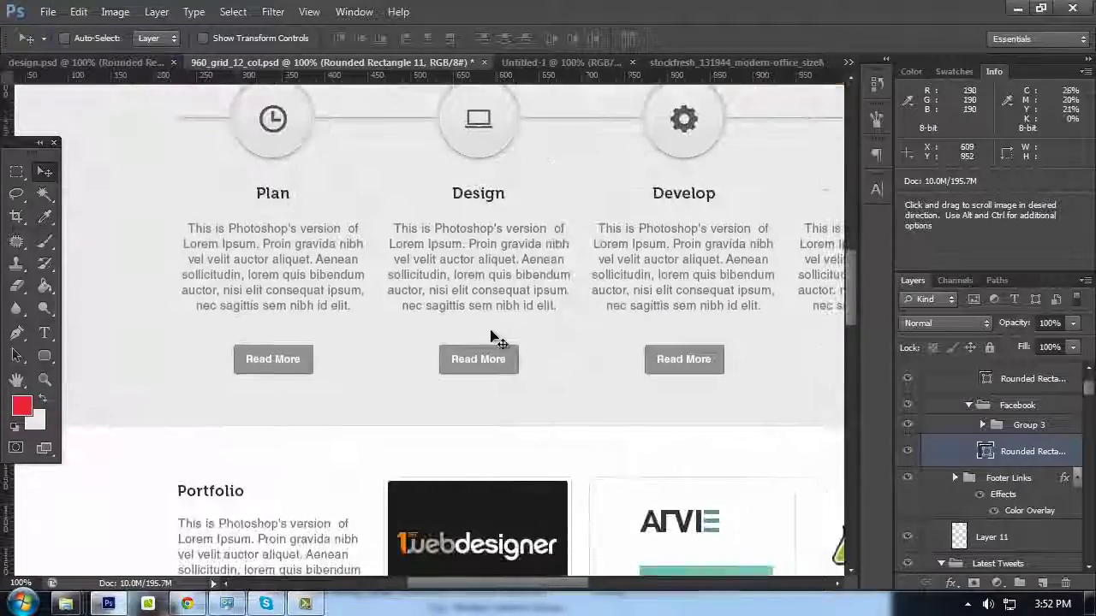
left_click(512, 377, "ctrl")
left_click_drag(846, 310, 849, 462)
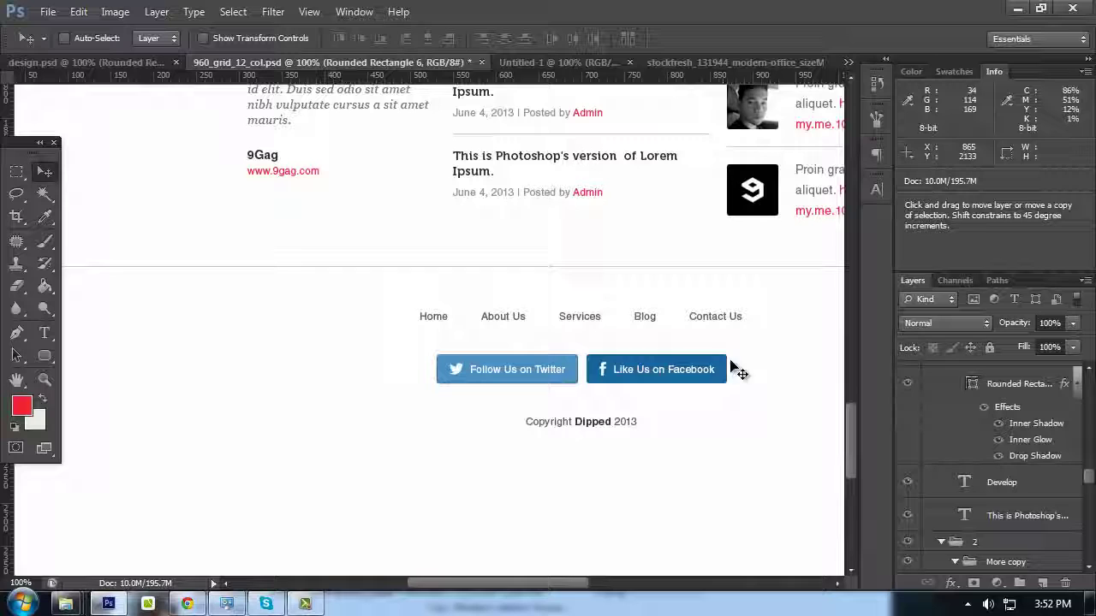
Set the drop shadow opacity of the Like Us on Facebook button to 30%
key("space")
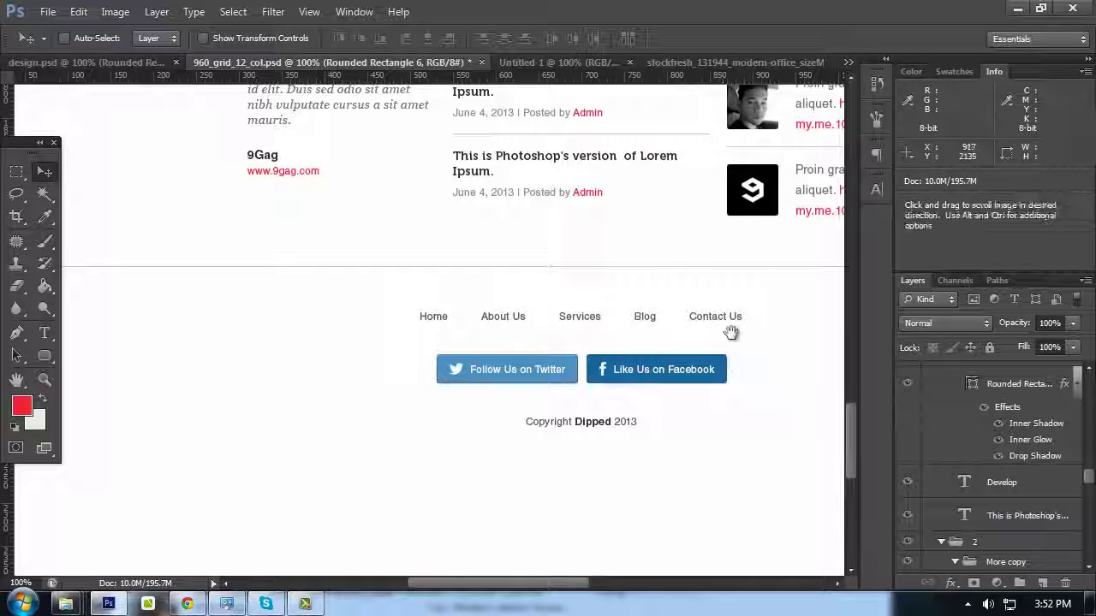
left_click_drag(766, 335, 639, 275)
key("ctrl+plus")
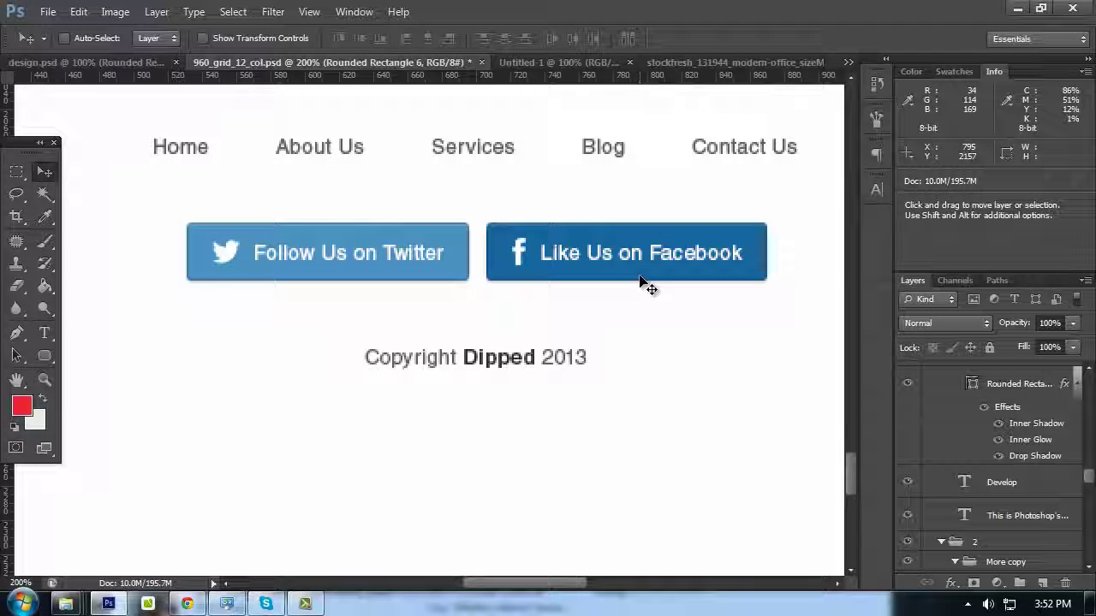
left_click(702, 277, "ctrl")
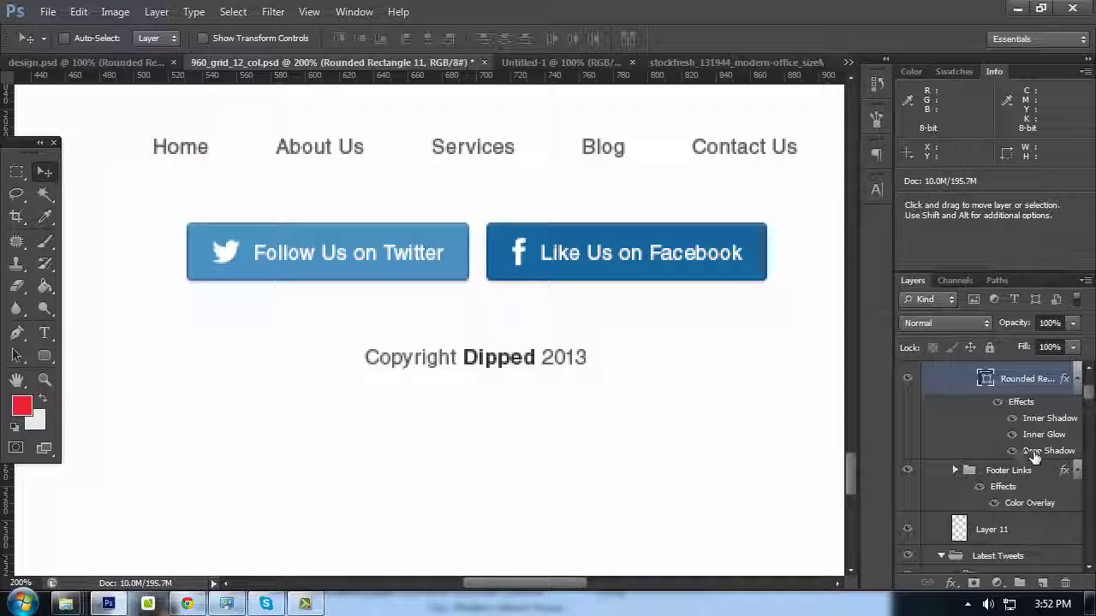
double_click(931, 387)
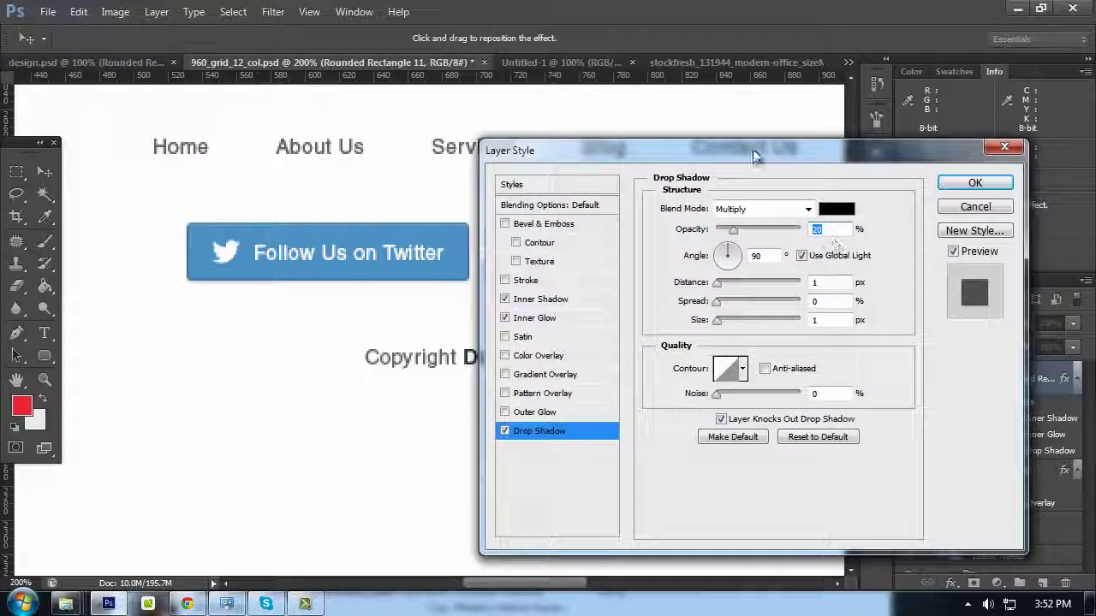
left_click_drag(755, 156, 818, 133)
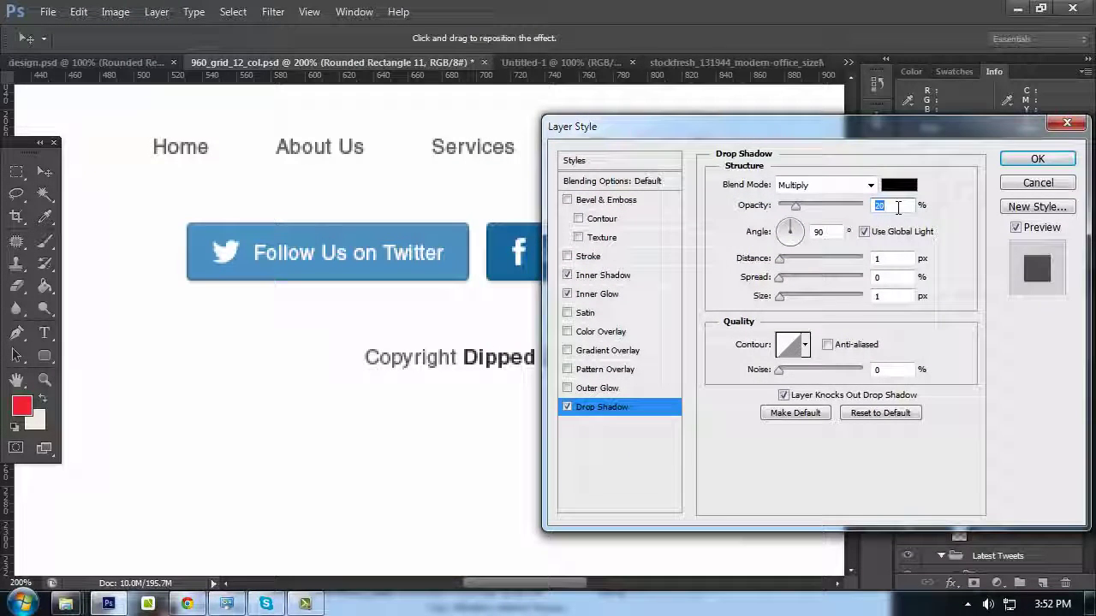
type("30")
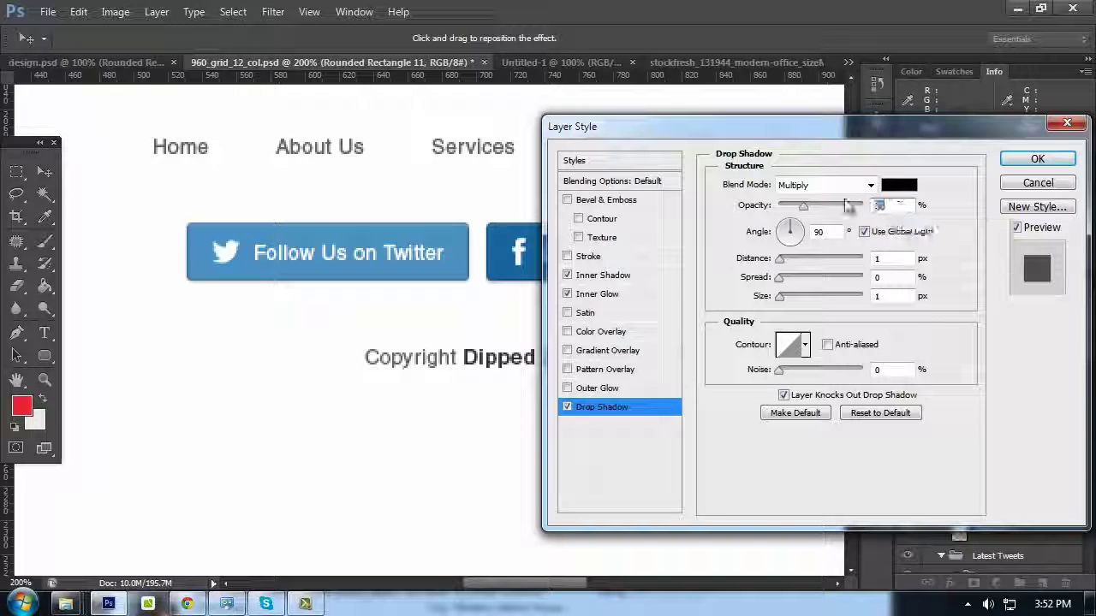
key("Return")
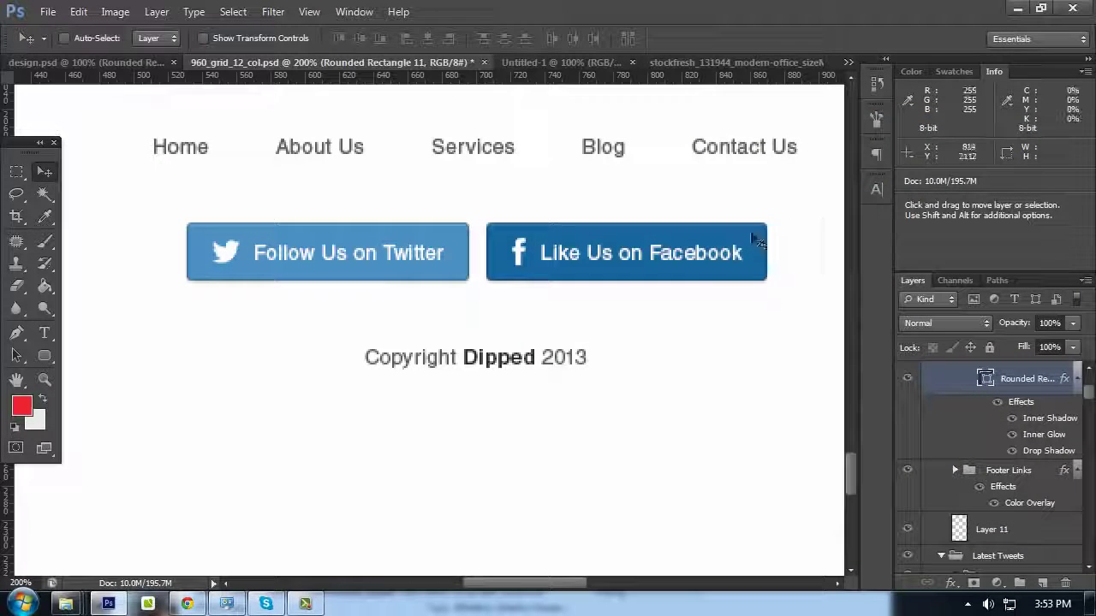
Review the whole page mockup from the footer up to the header, with the interface panels hidden for the overview
key("ctrl+minus")
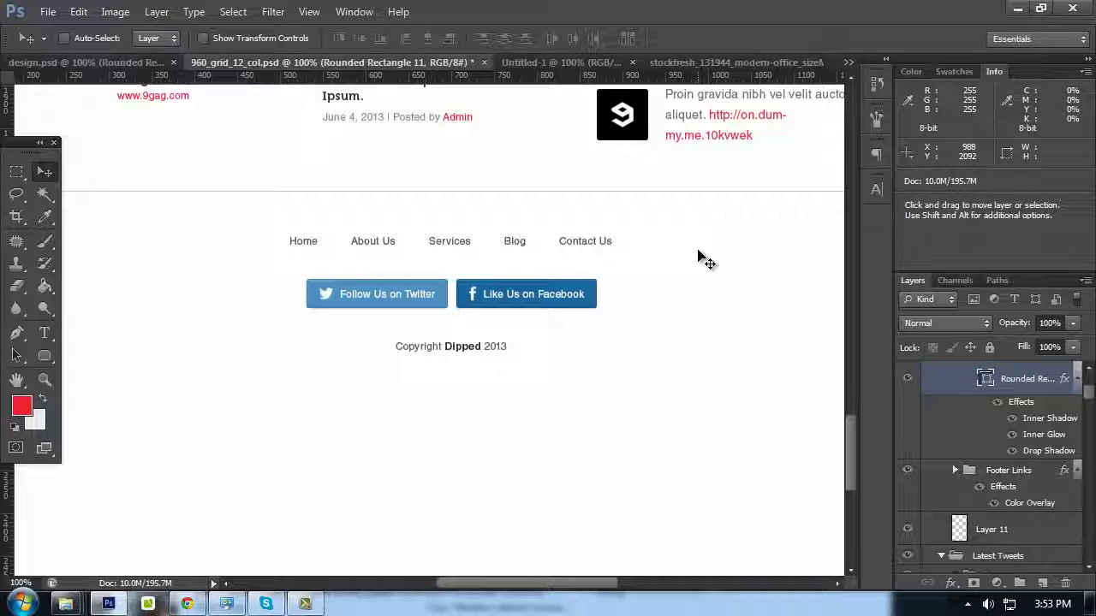
scroll(600, 291, "up", 6)
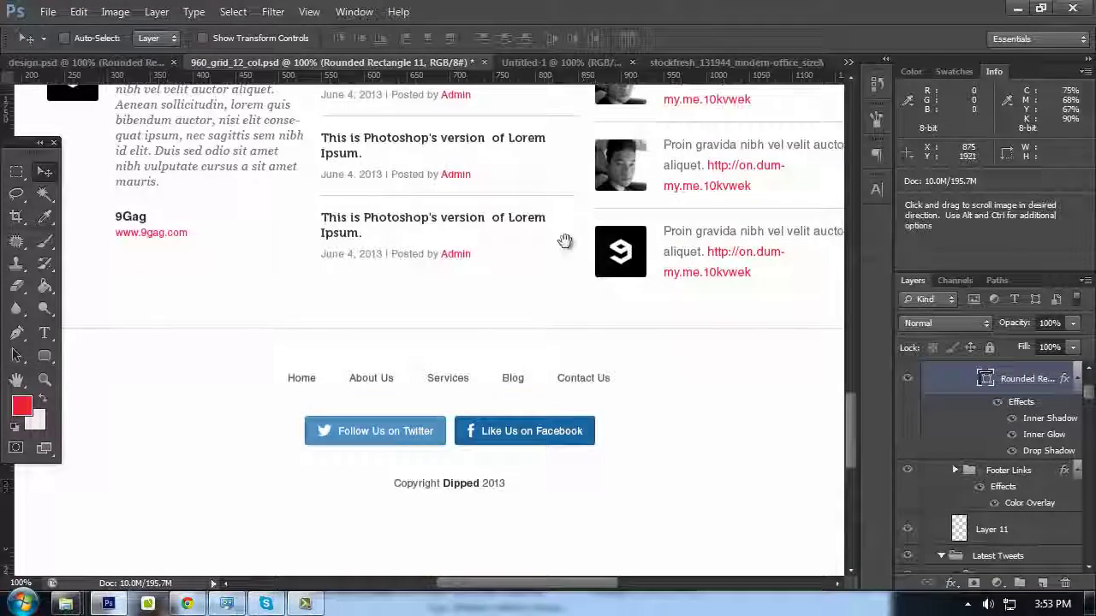
left_click_drag(565, 242, 546, 352)
left_click_drag(489, 278, 582, 369)
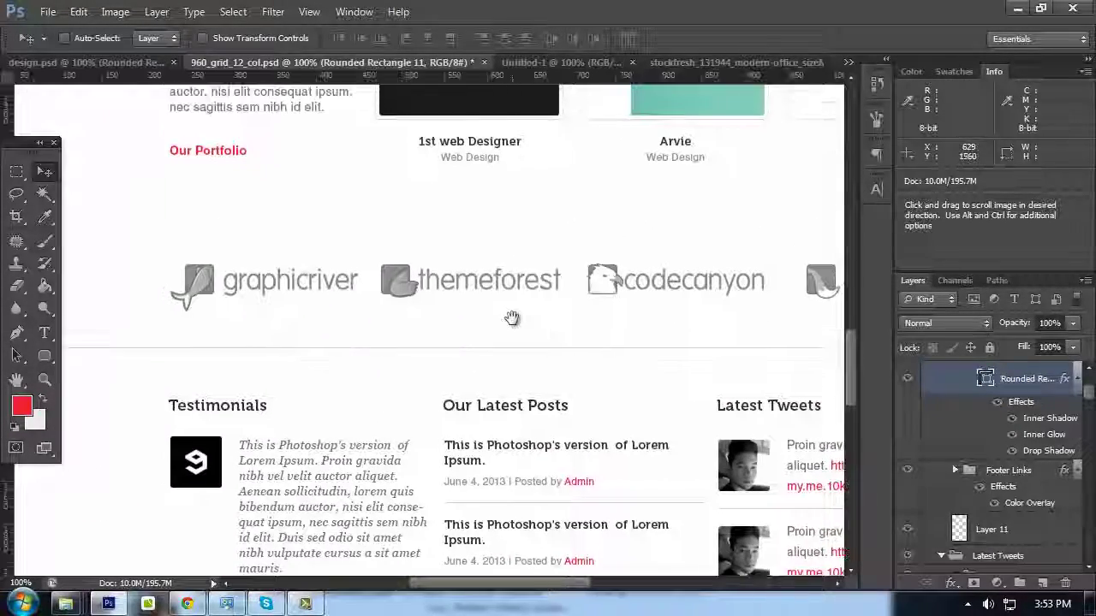
left_click_drag(512, 313, 538, 139)
scroll(538, 163, "down", 2)
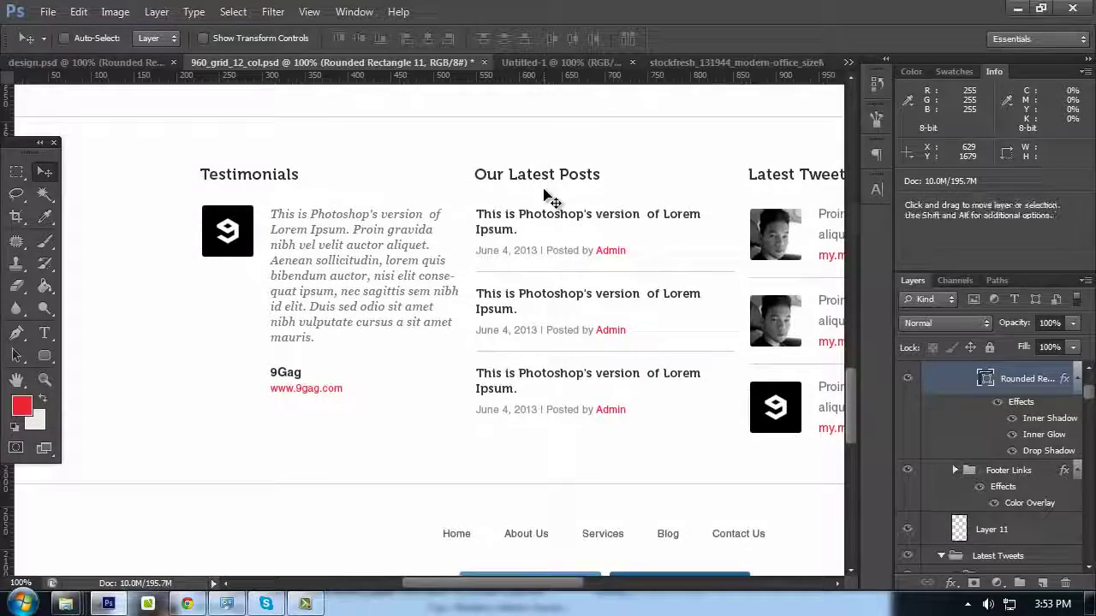
key("ctrl+minus")
scroll(558, 248, "down", 1)
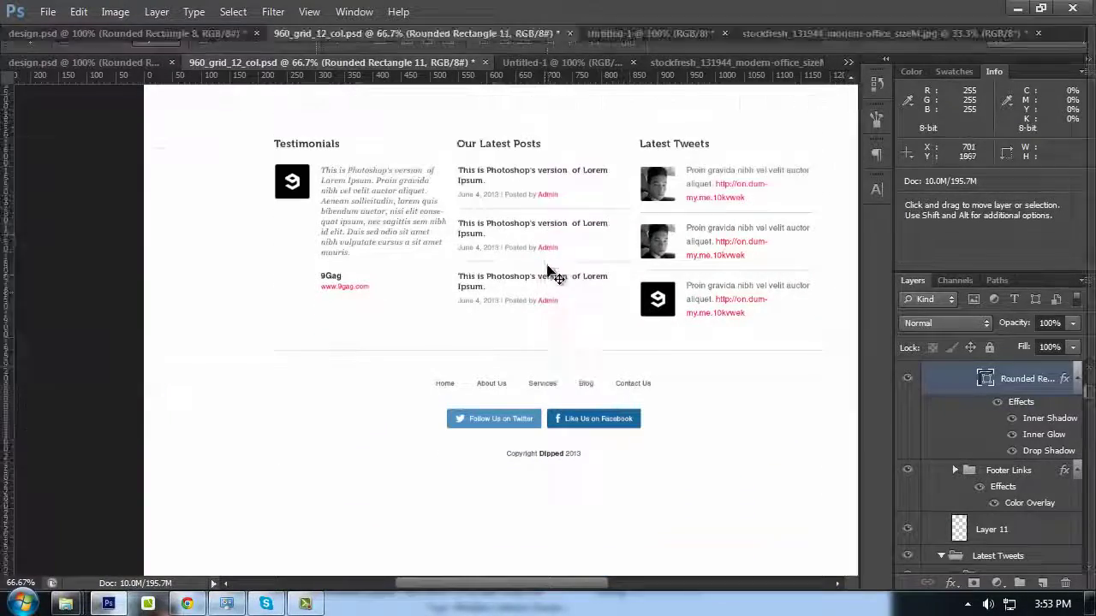
key("Tab")
scroll(448, 223, "up", 10)
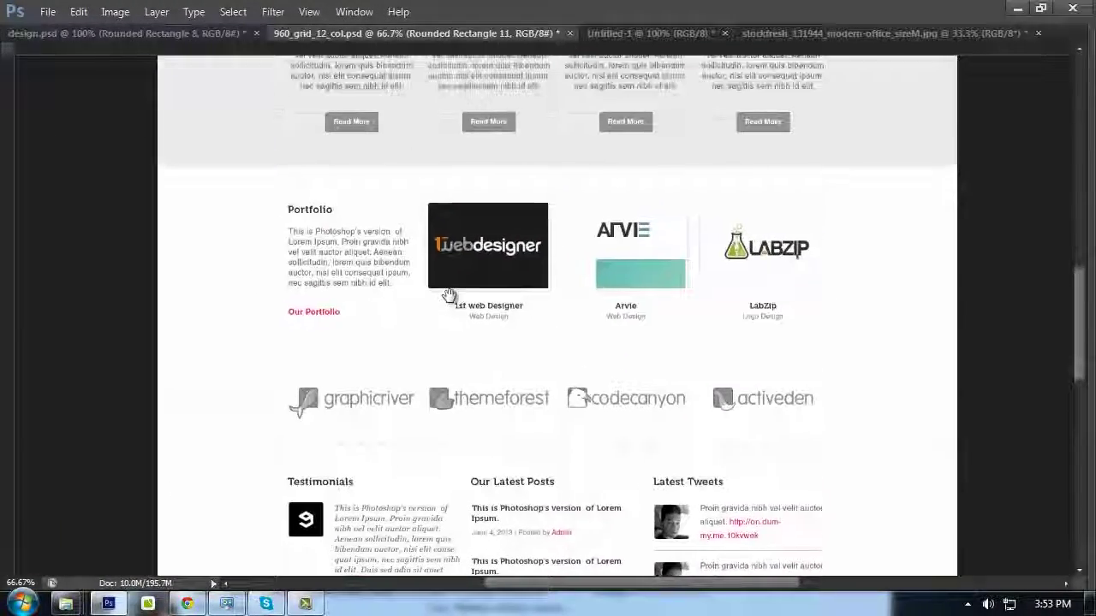
scroll(443, 368, "up", 10)
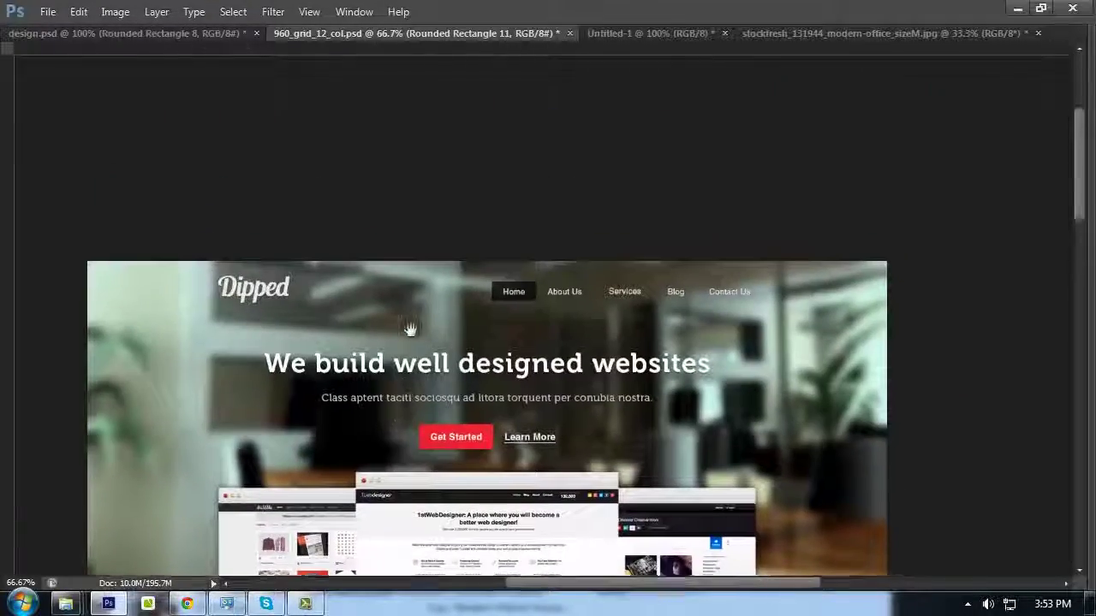
left_click_drag(410, 330, 450, 254)
Examine the header and hero section at 100%, including the logo, navigation, headline, call-to-action buttons and browser window previews
key("ctrl+plus")
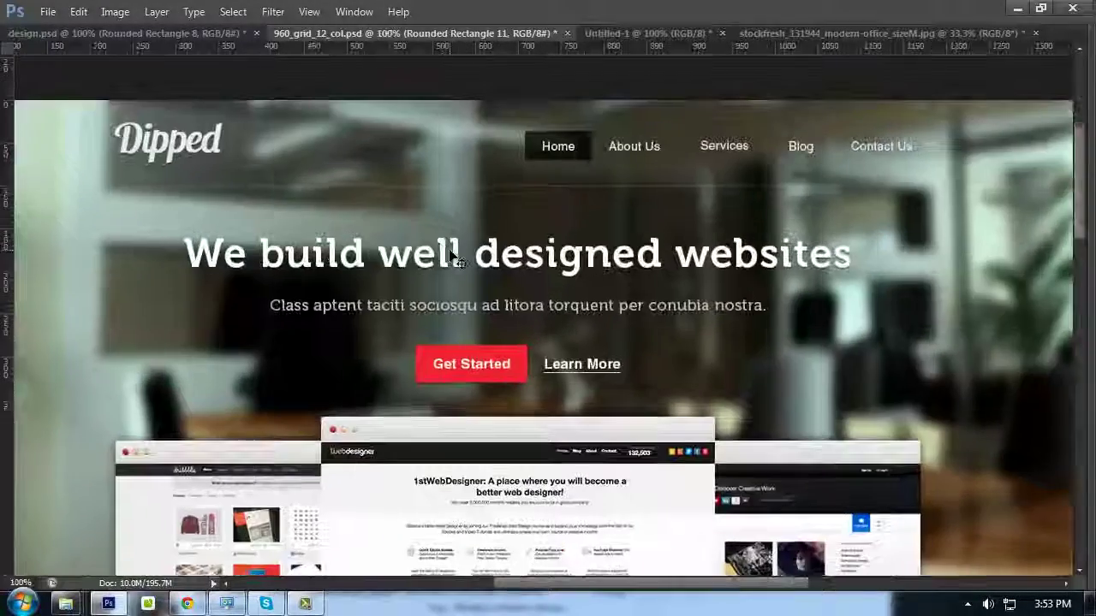
key("Tab")
scroll(453, 245, "down", 2)
scroll(454, 236, "up", 1)
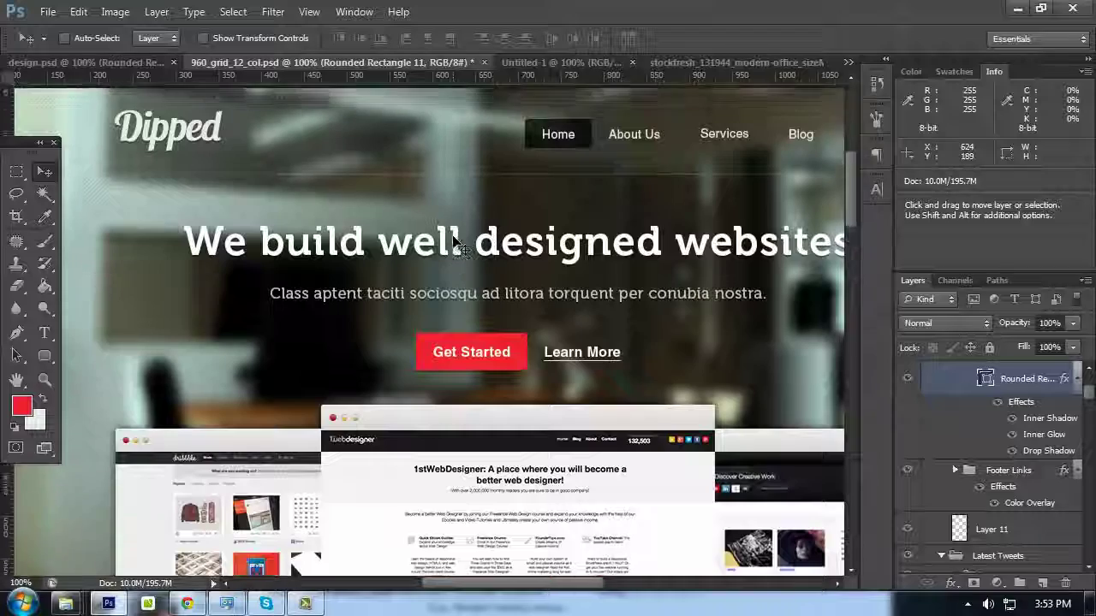
key("Tab")
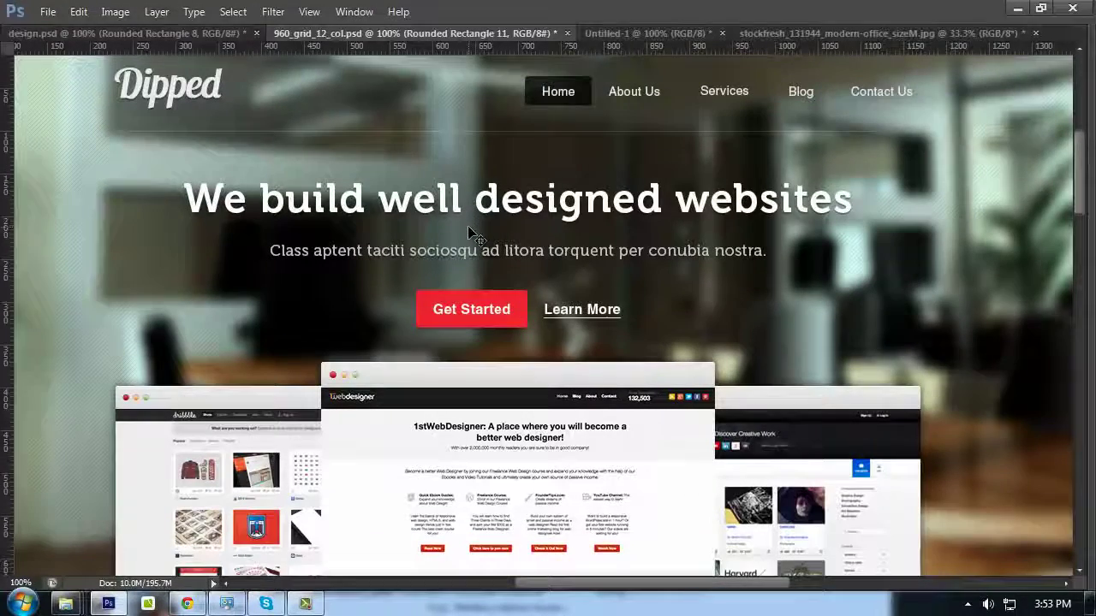
scroll(475, 236, "down", 1)
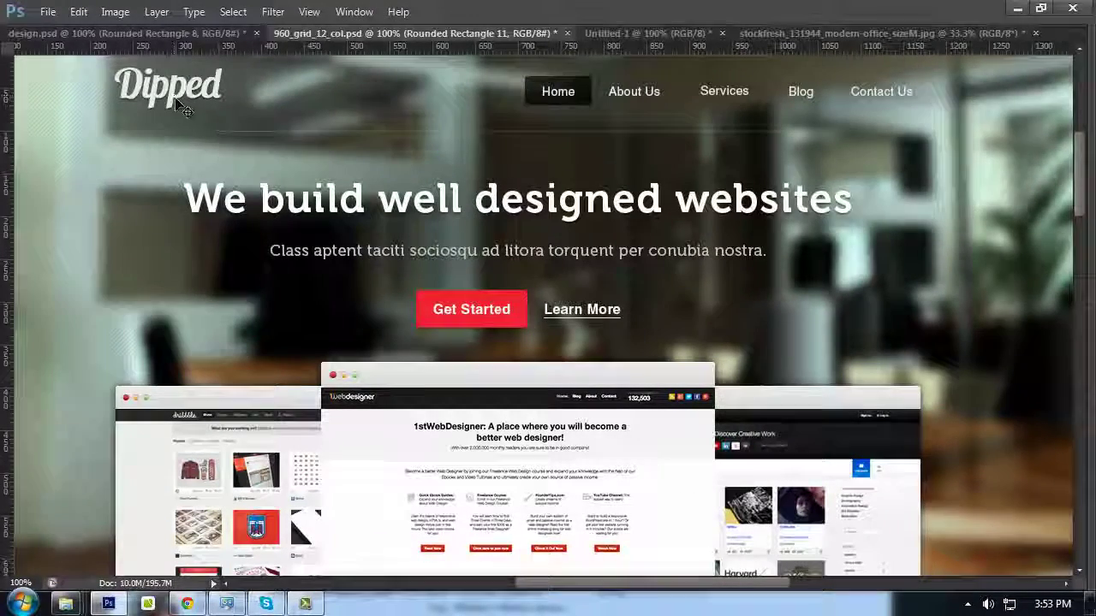
scroll(182, 109, "up", 2)
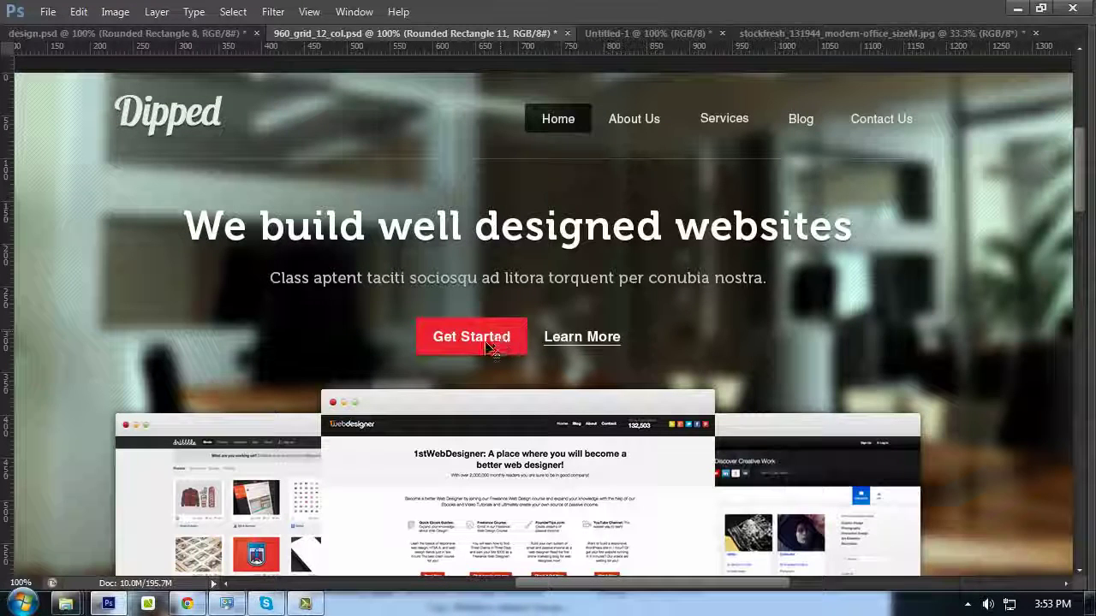
scroll(494, 352, "down", 2)
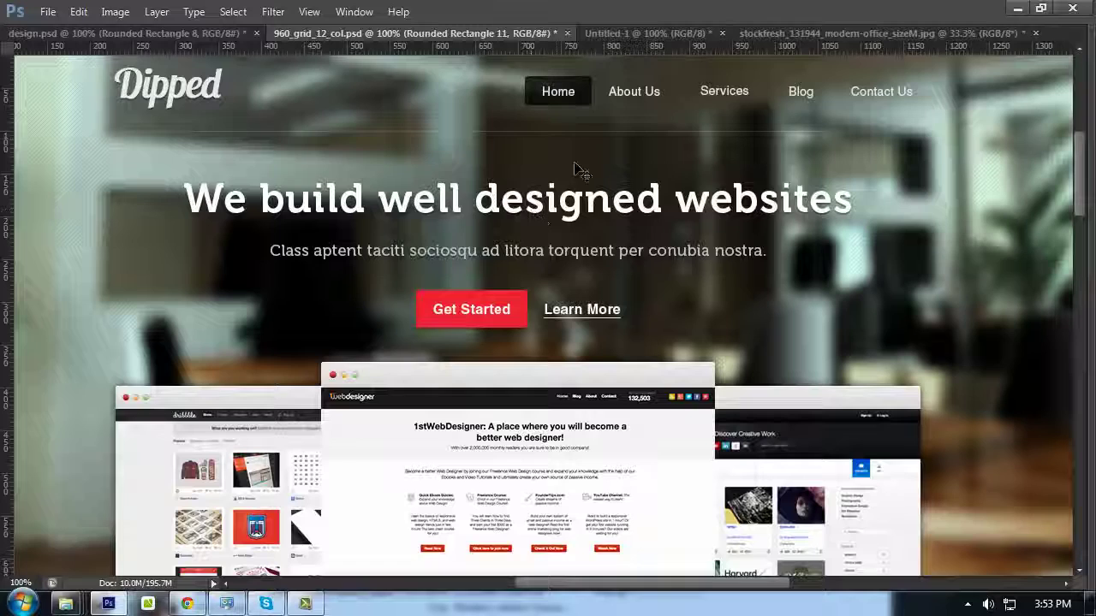
scroll(591, 214, "down", 3)
scroll(548, 274, "up", 3)
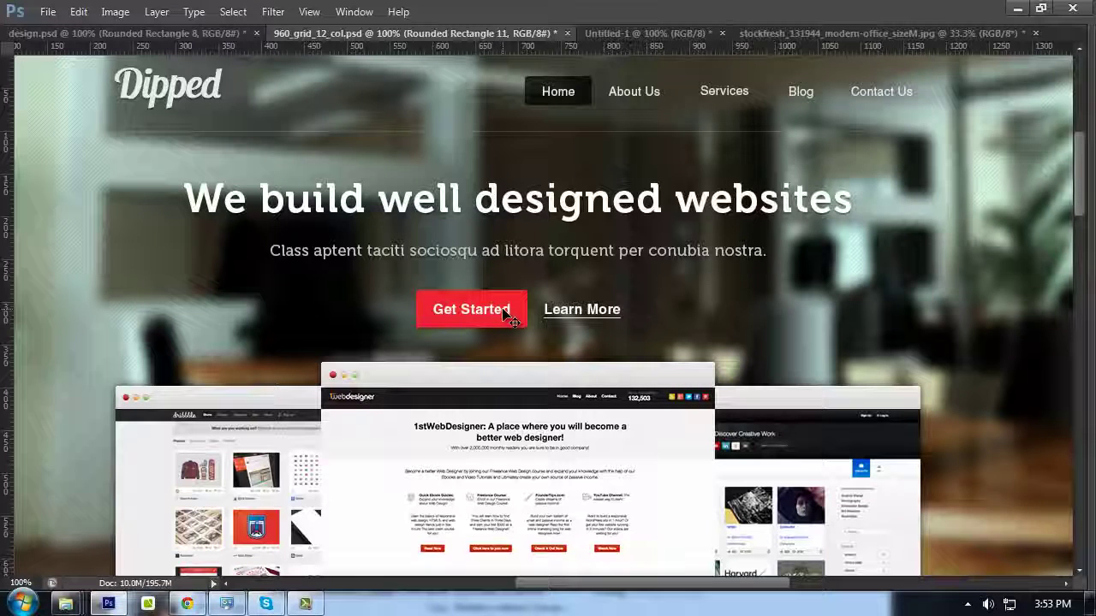
scroll(640, 218, "down", 3)
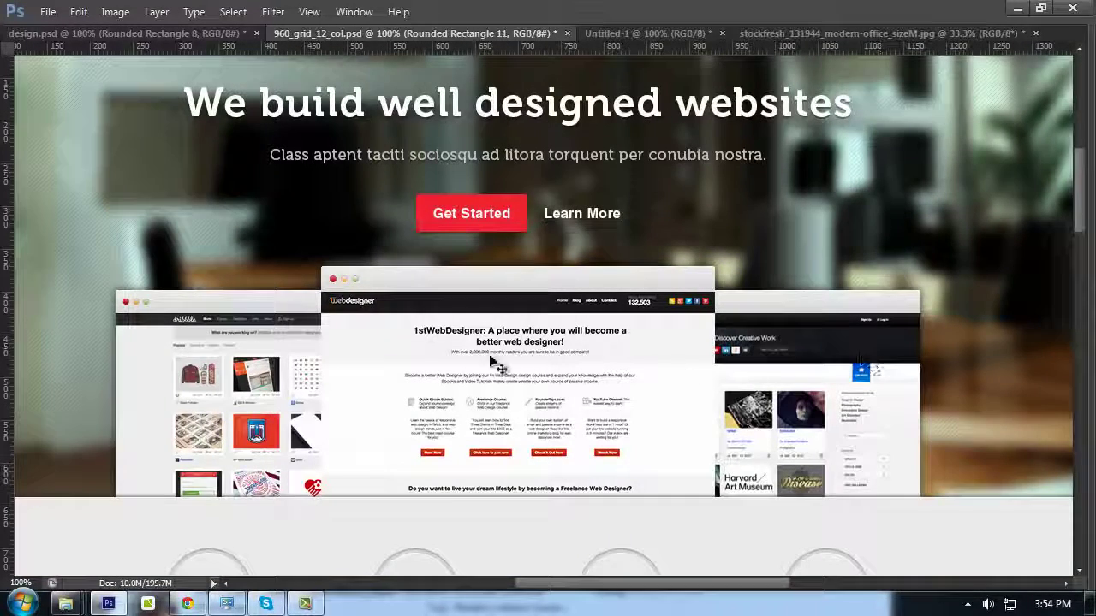
scroll(137, 318, "down", 2)
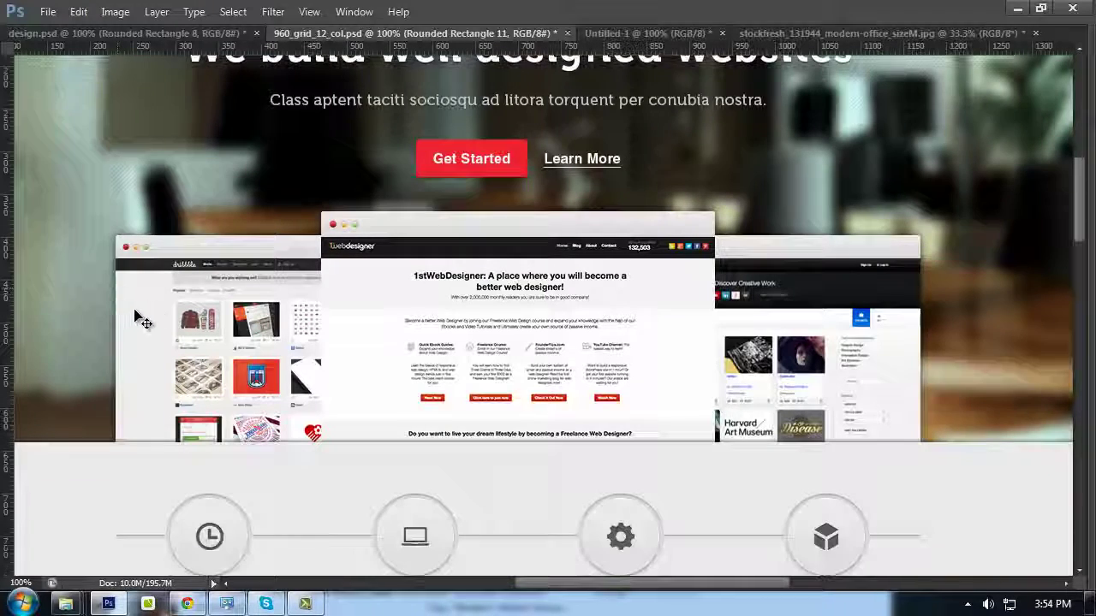
scroll(668, 290, "up", 1)
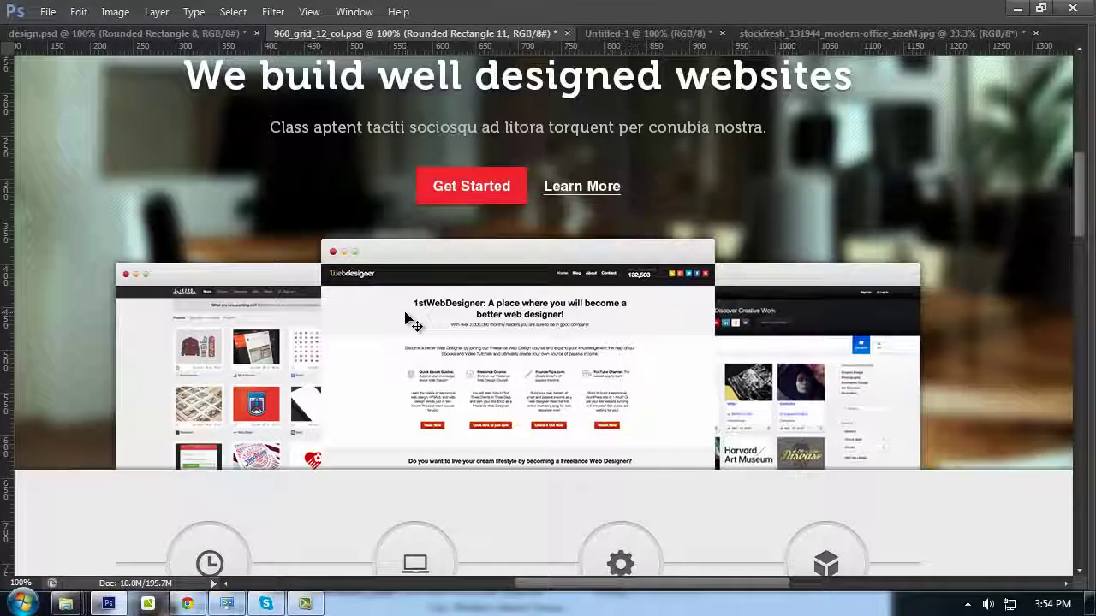
Collapse the Footer, Clients, Portfolio, 4 Column, Banner and Header layer groups
key("Tab")
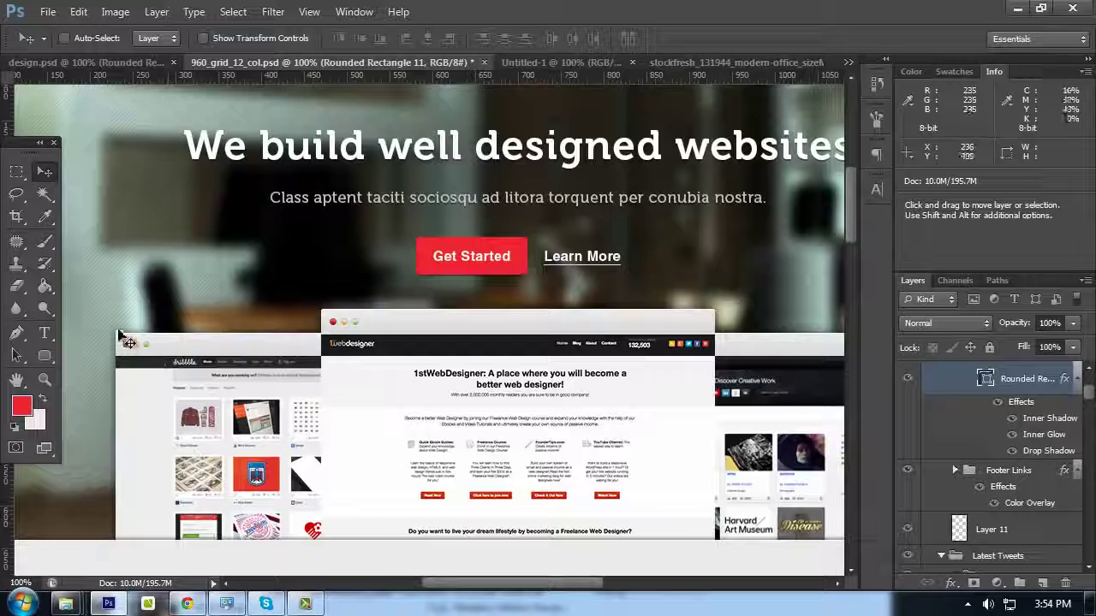
left_click(323, 365, "ctrl")
scroll(956, 425, "up", 5)
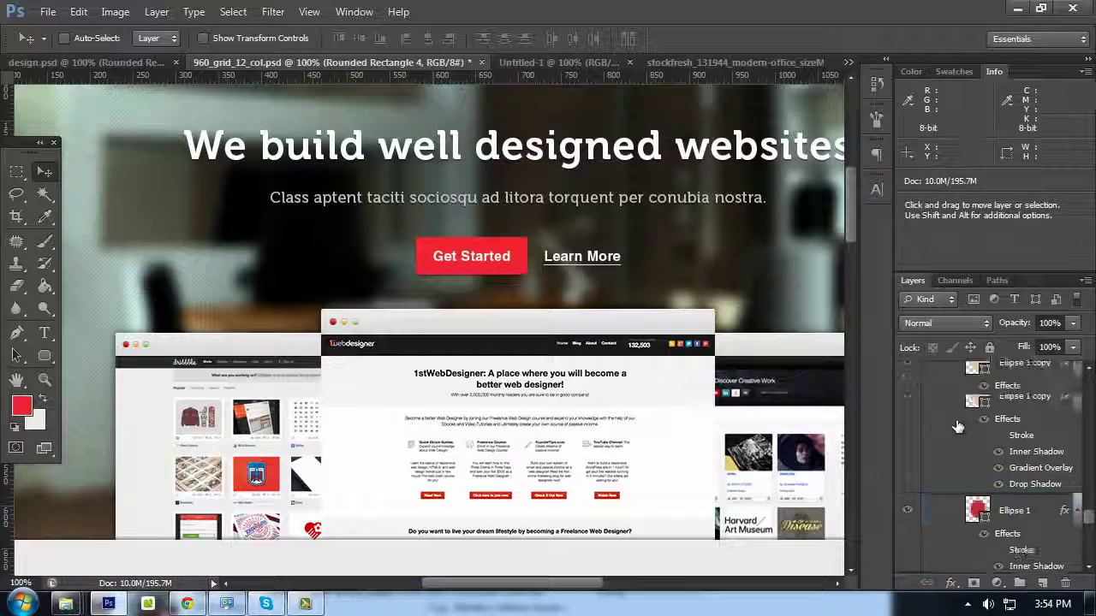
left_click_drag(1089, 517, 1092, 390)
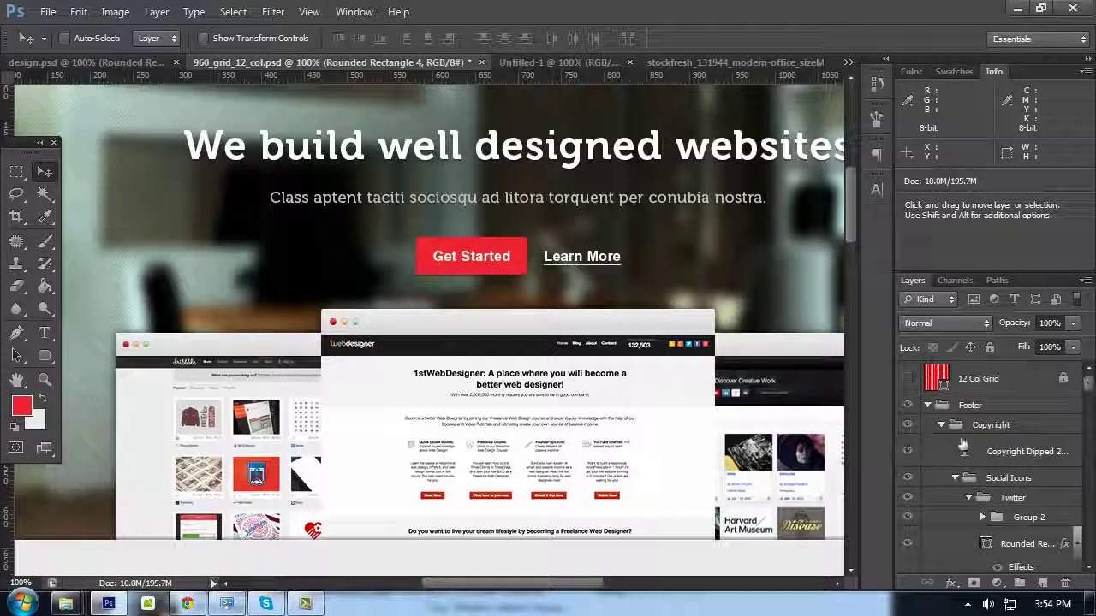
left_click(927, 405)
left_click(931, 445)
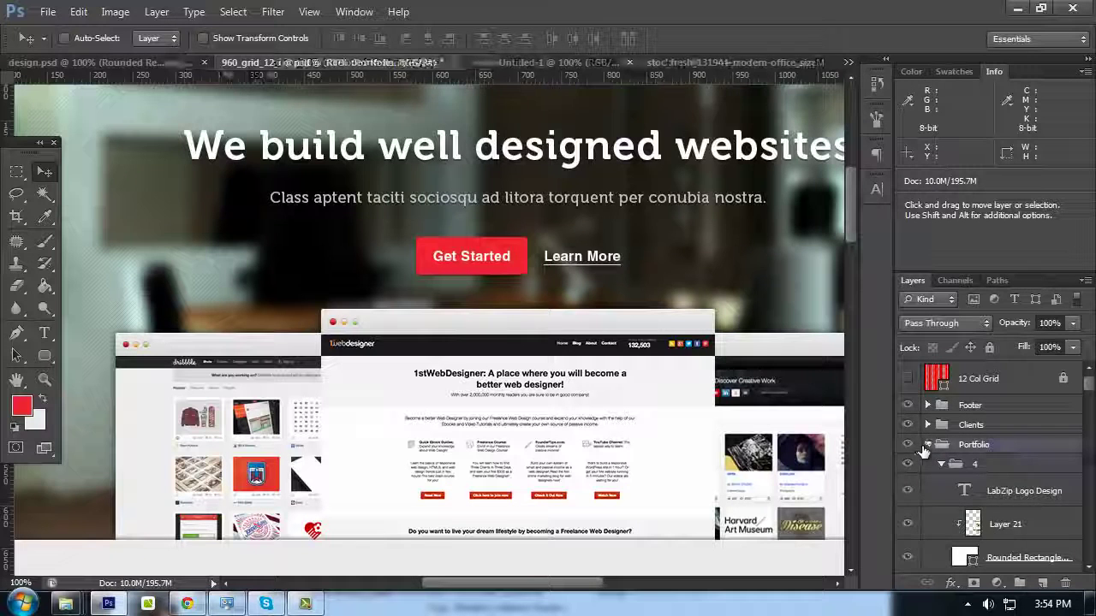
left_click(929, 464)
scroll(931, 460, "down", 3)
left_click(927, 397)
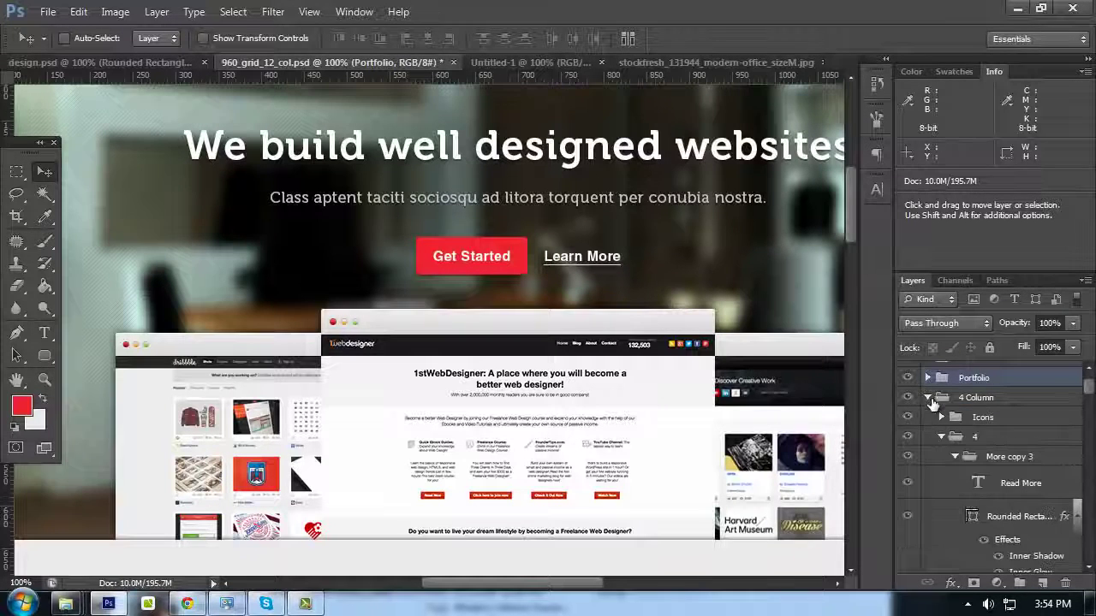
left_click(927, 417)
left_click(927, 417)
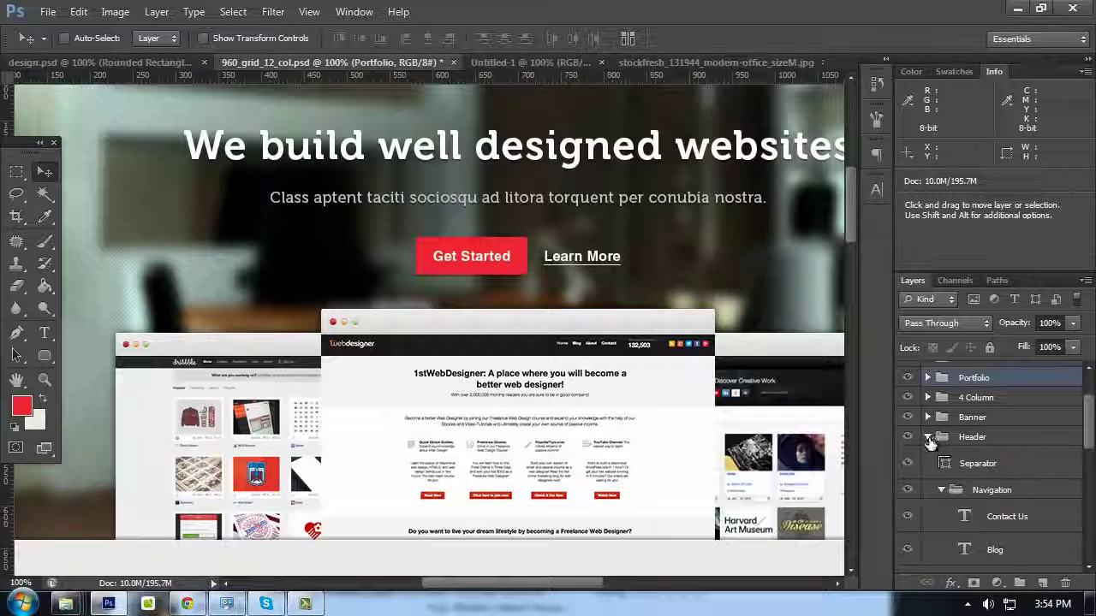
left_click(929, 437)
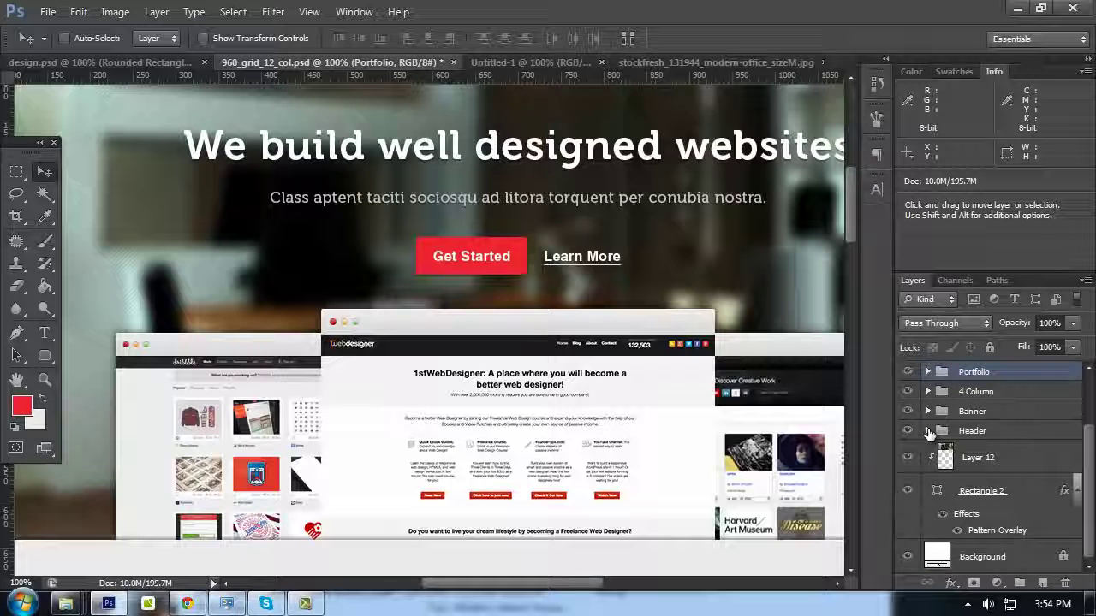
Set the opacity of Layer 17, in the Banner group's Browser folder, to 60%, with the numbered browser subgroups collapsed
left_click(927, 412)
scroll(971, 445, "down", 3)
scroll(951, 431, "up", 2)
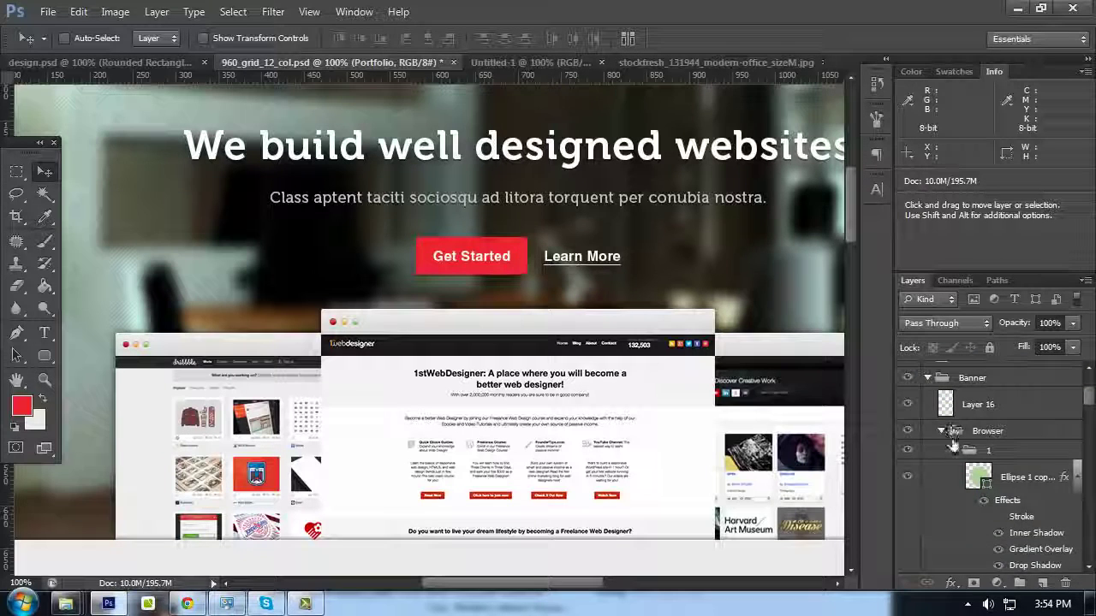
left_click(955, 451)
left_click(961, 517)
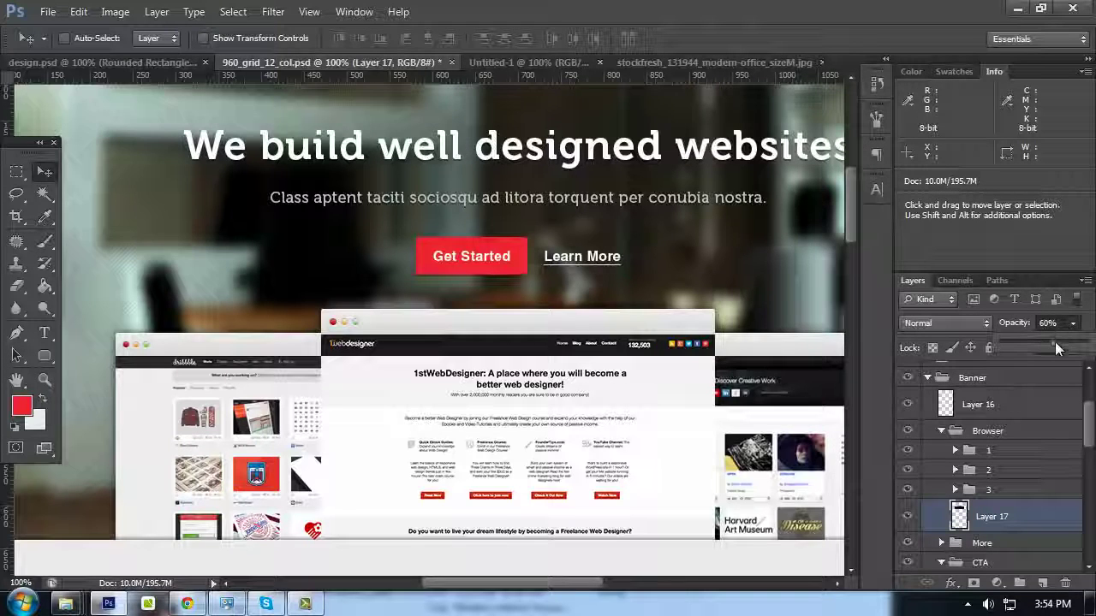
left_click_drag(1058, 349, 1090, 345)
left_click_drag(1003, 341, 1090, 343)
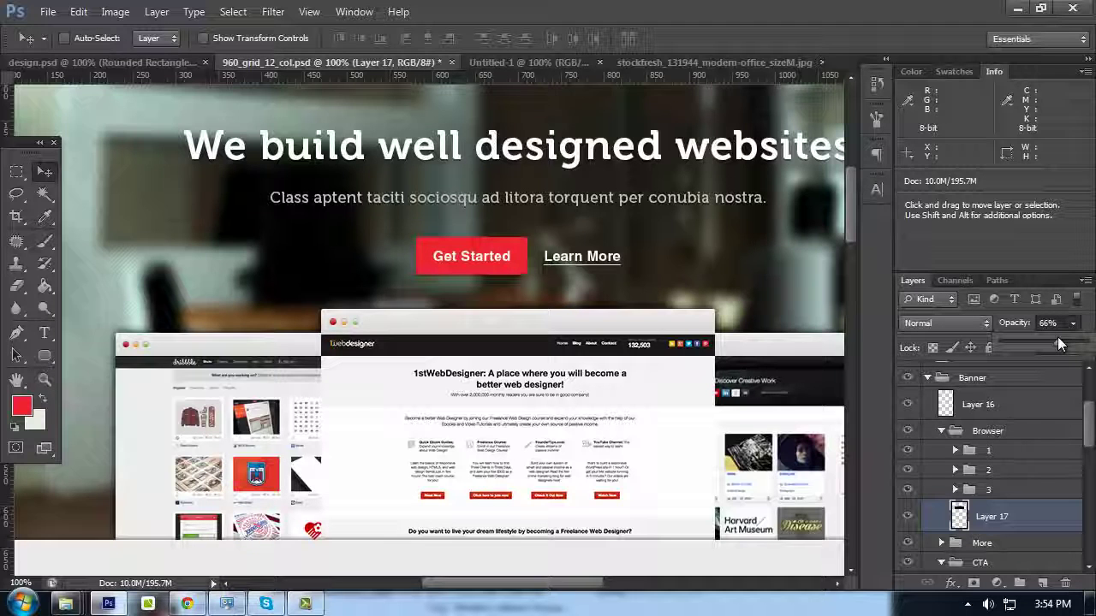
left_click_drag(1049, 324, 998, 316)
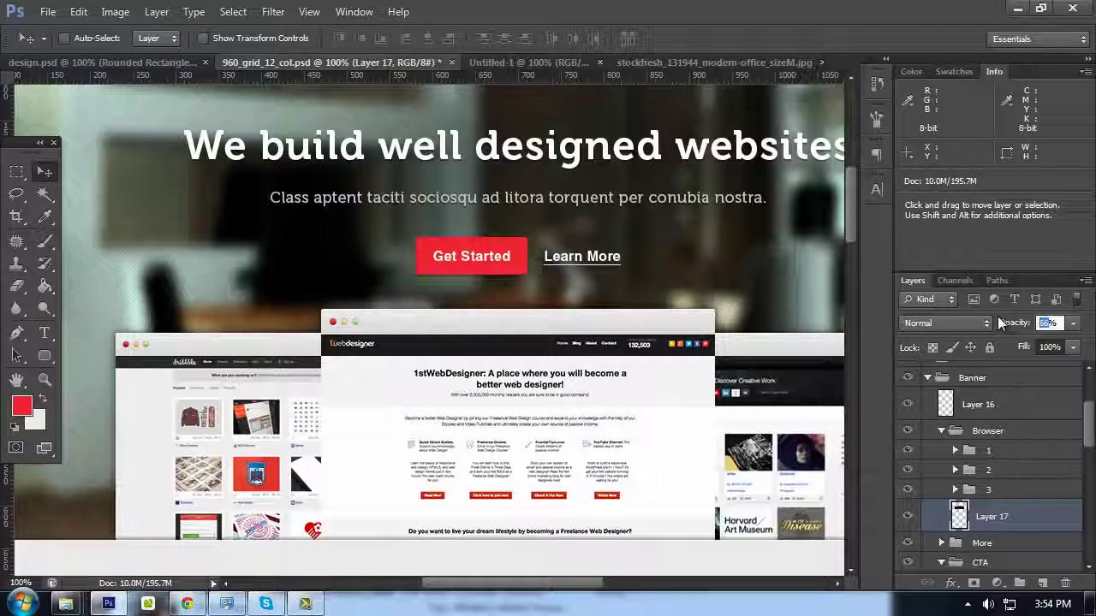
type("60")
key("Return")
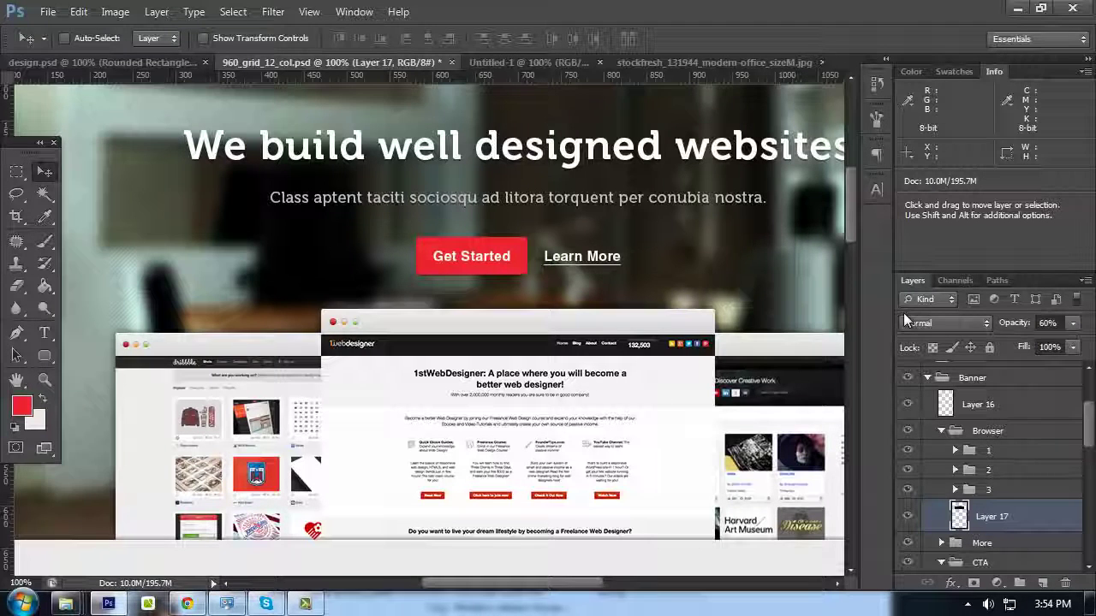
Check the bottom edge of the browser previews, comparing it with Layer 16 hidden and shown
key("Tab")
left_click_drag(825, 327, 900, 220)
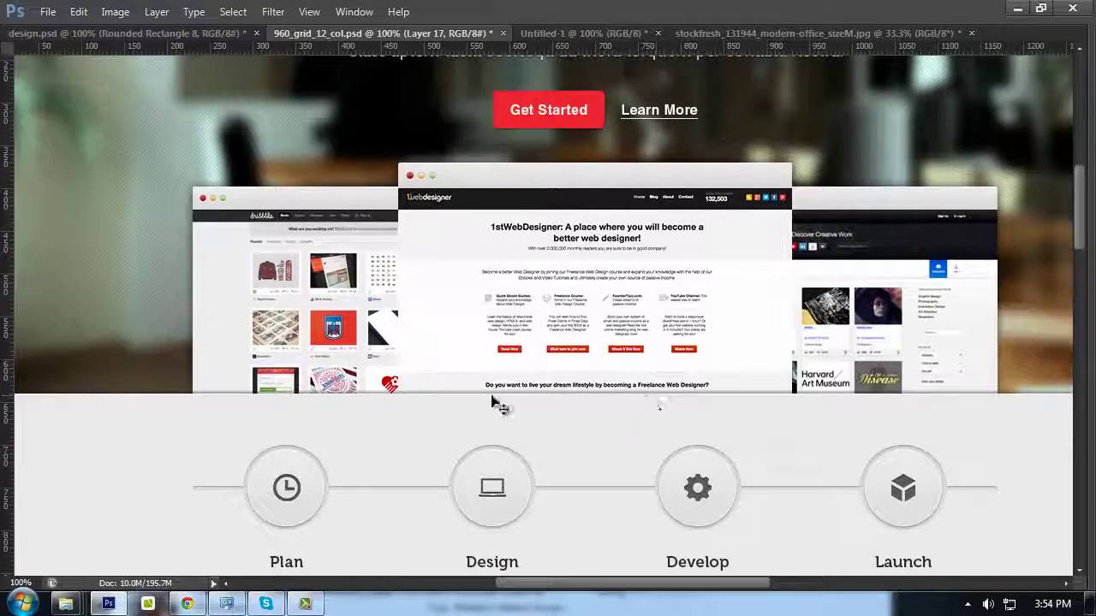
key("Tab")
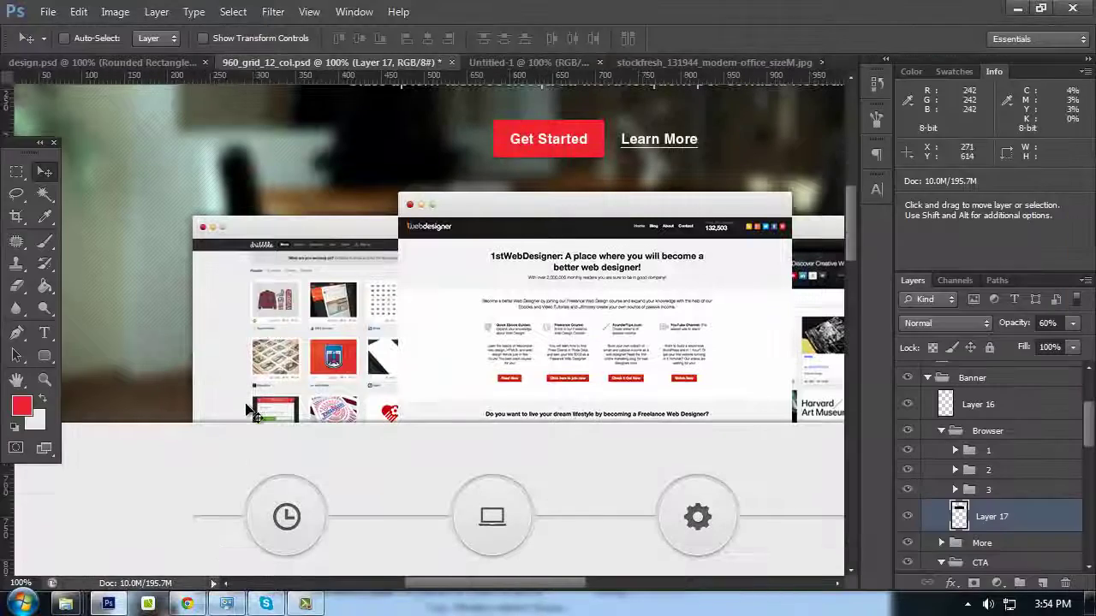
left_click(907, 405)
left_click(908, 406)
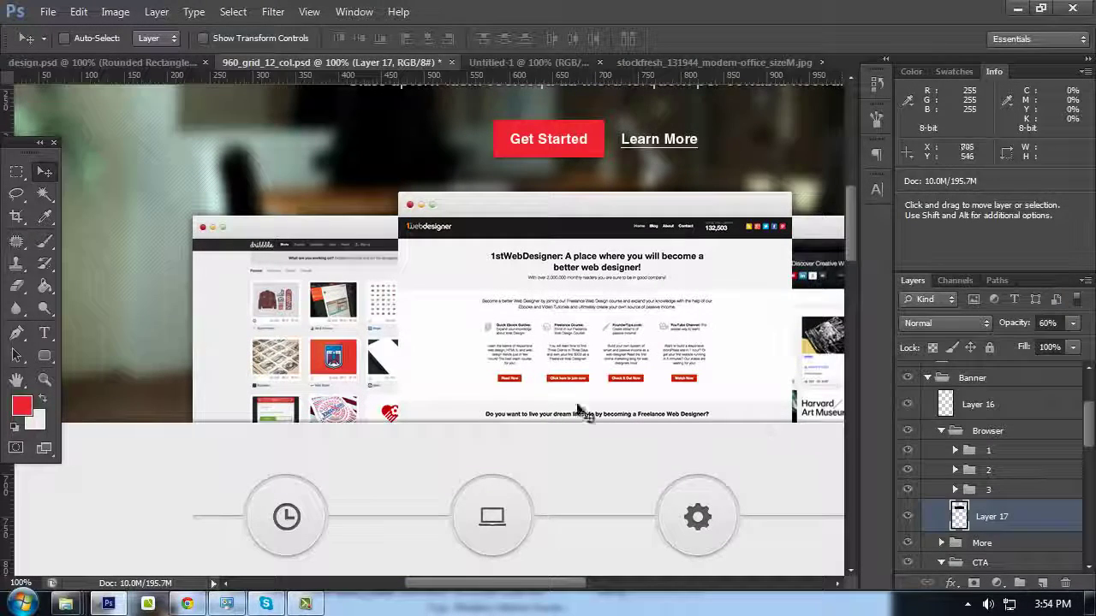
left_click_drag(689, 355, 562, 336)
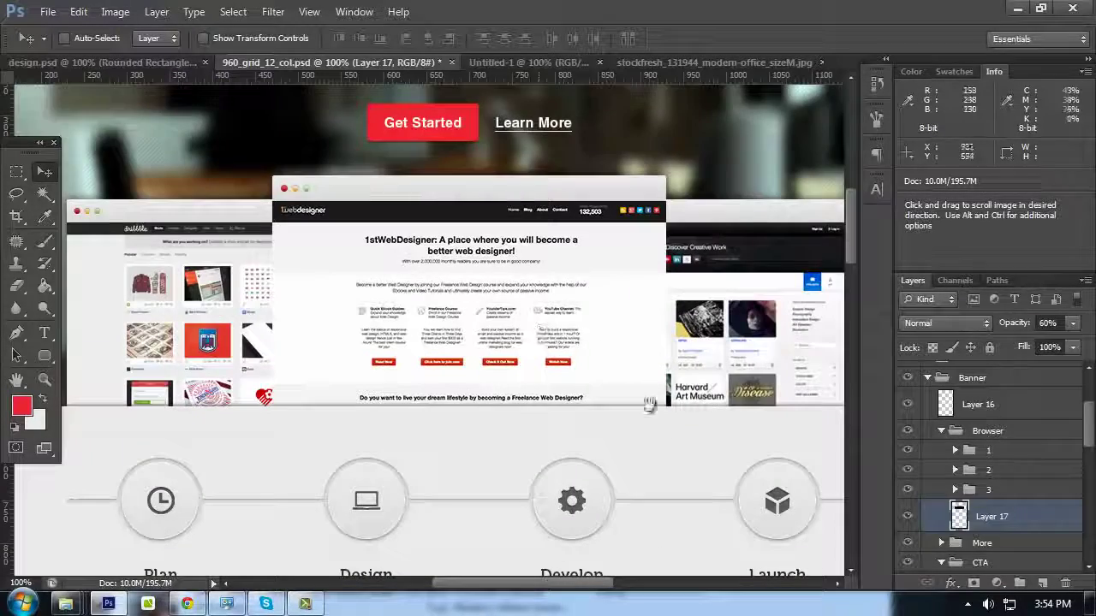
Examine the boundary between the hero banner and the four-column section at up to 300% zoom
left_click_drag(489, 460, 674, 237)
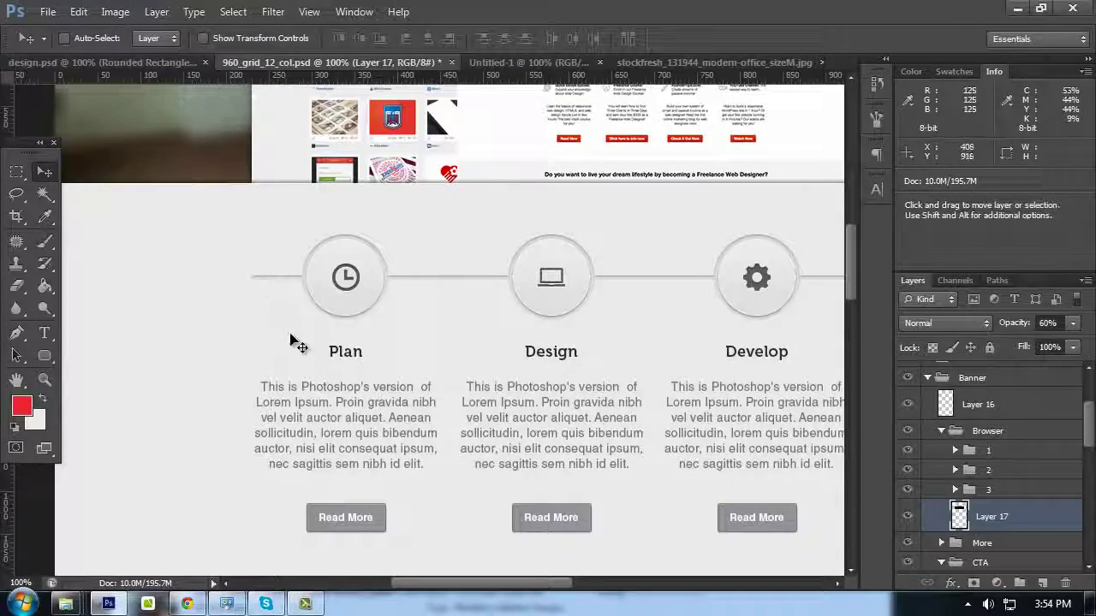
left_click_drag(297, 344, 495, 346)
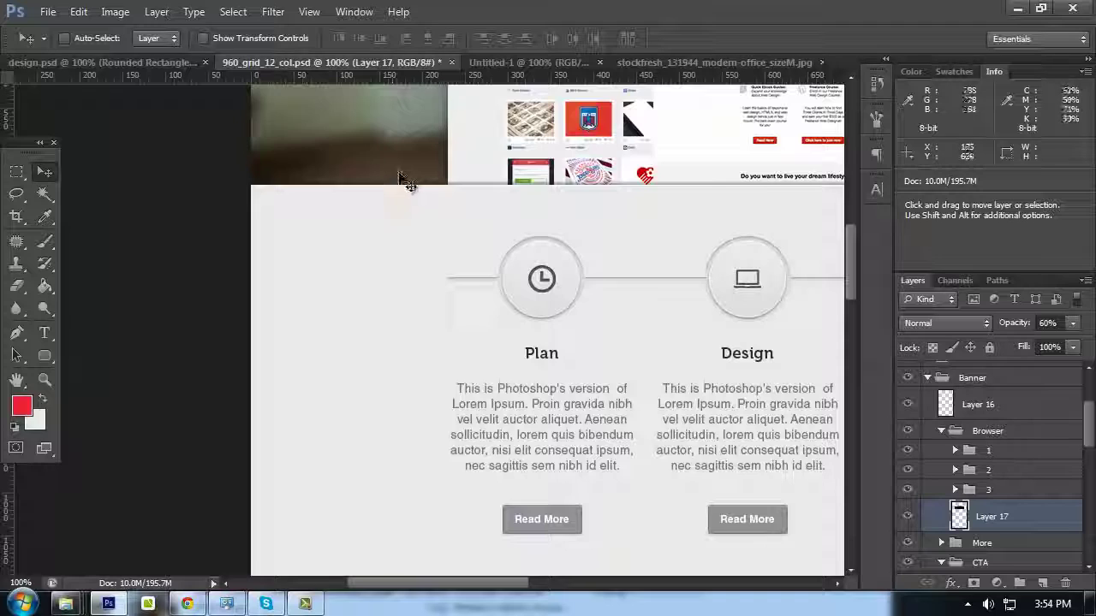
key("ctrl+plus")
key("ctrl+plus")
key("space")
left_click_drag(492, 215, 502, 286)
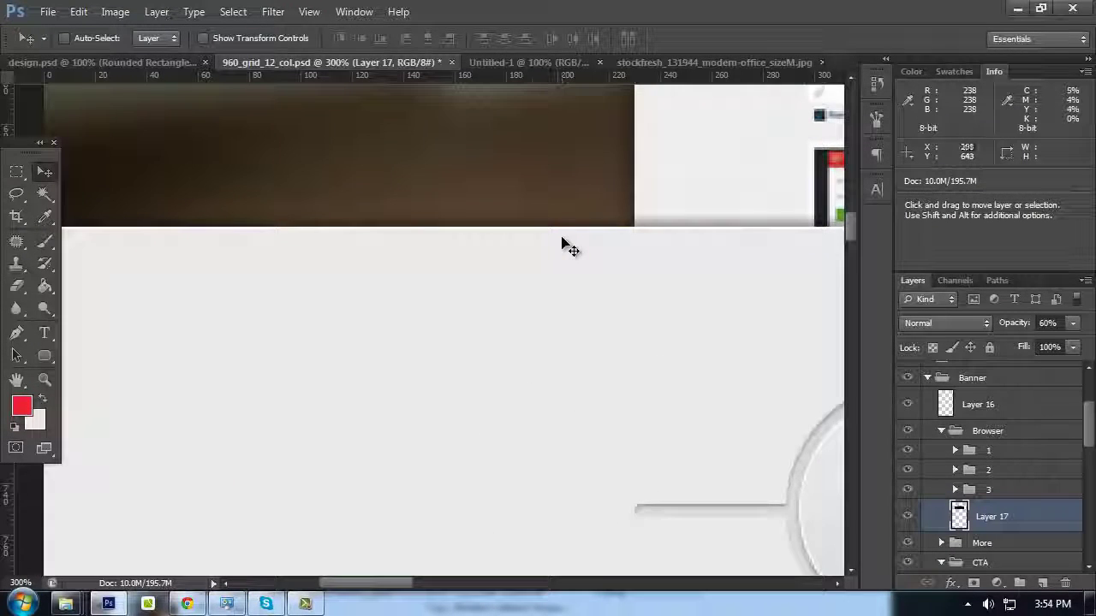
key("ctrl+minus")
key("ctrl+minus")
key("Tab")
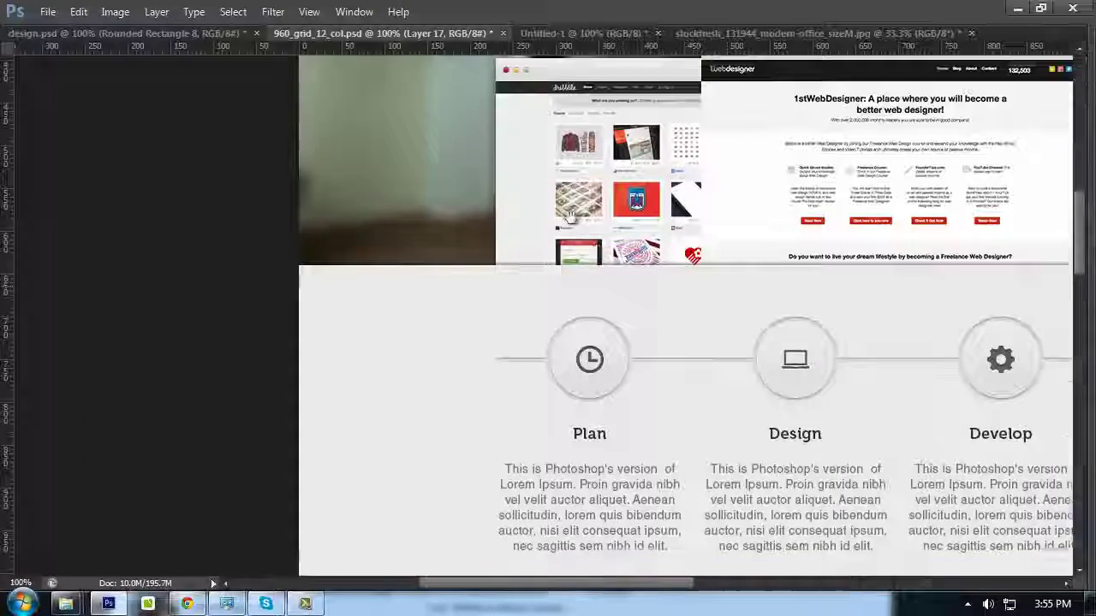
Compare the icons, circles, text and buttons of the four-column section with the same section in design.psd
key("Tab")
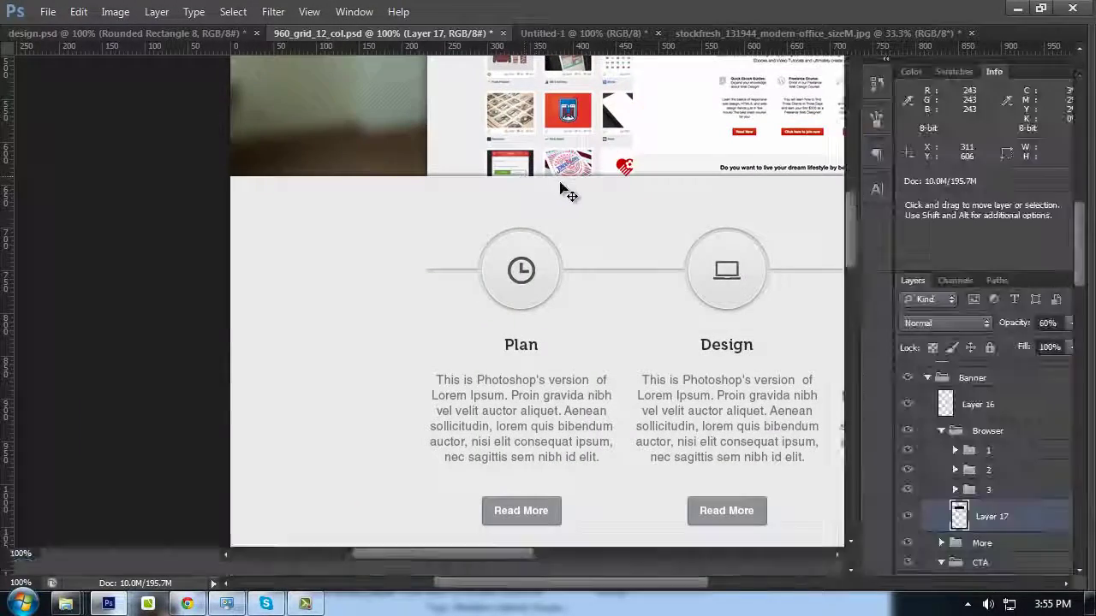
left_click_drag(600, 231, 513, 195)
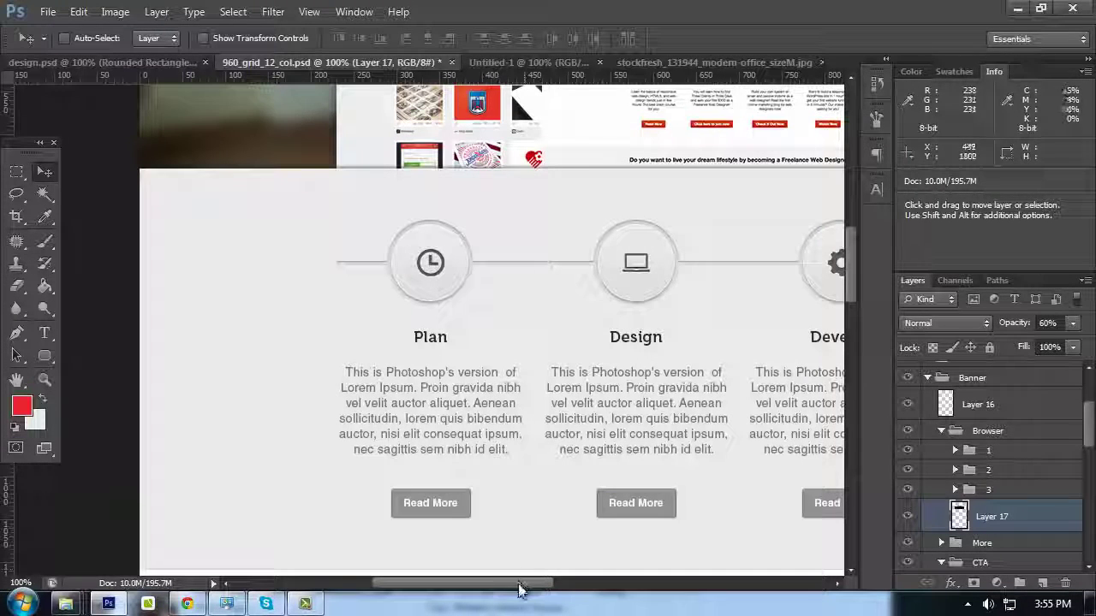
left_click_drag(519, 589, 597, 583)
left_click_drag(505, 587, 476, 587)
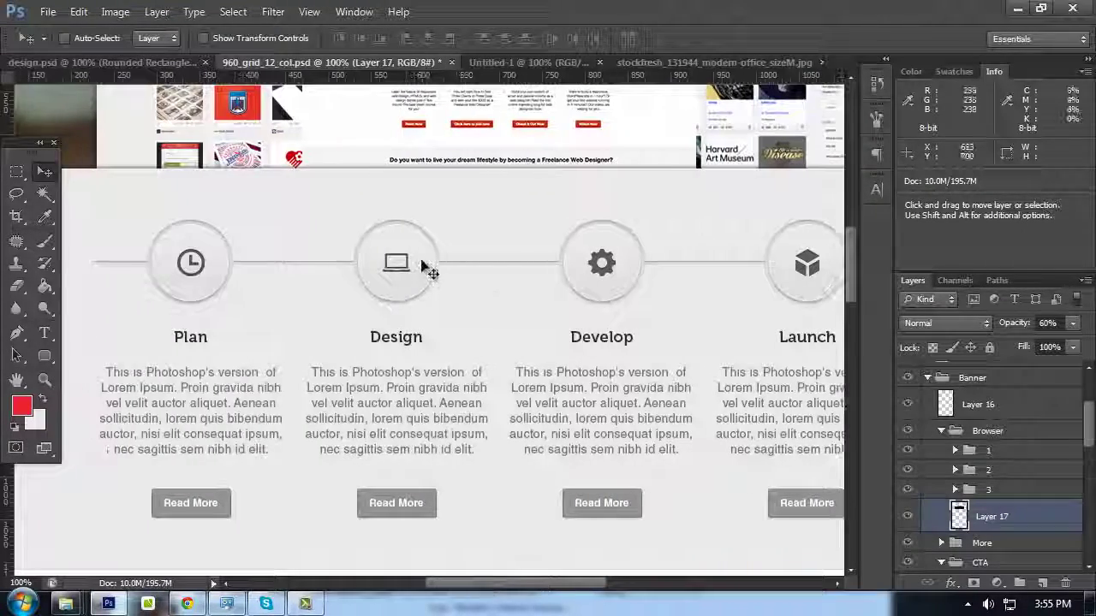
left_click(172, 61)
scroll(350, 208, "up", 2)
left_click_drag(849, 440, 842, 283)
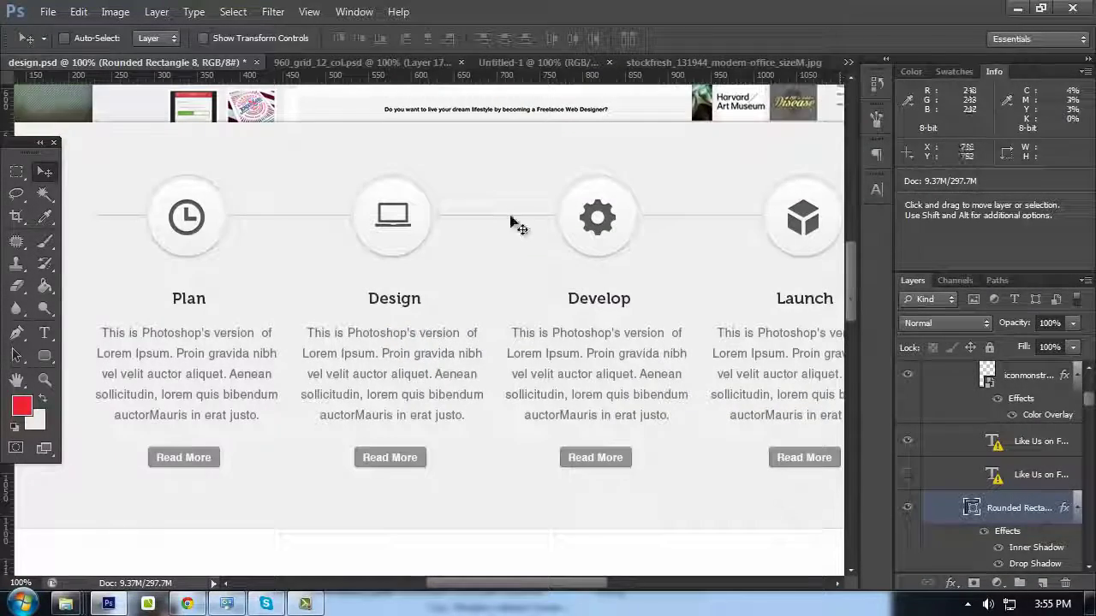
left_click(343, 63)
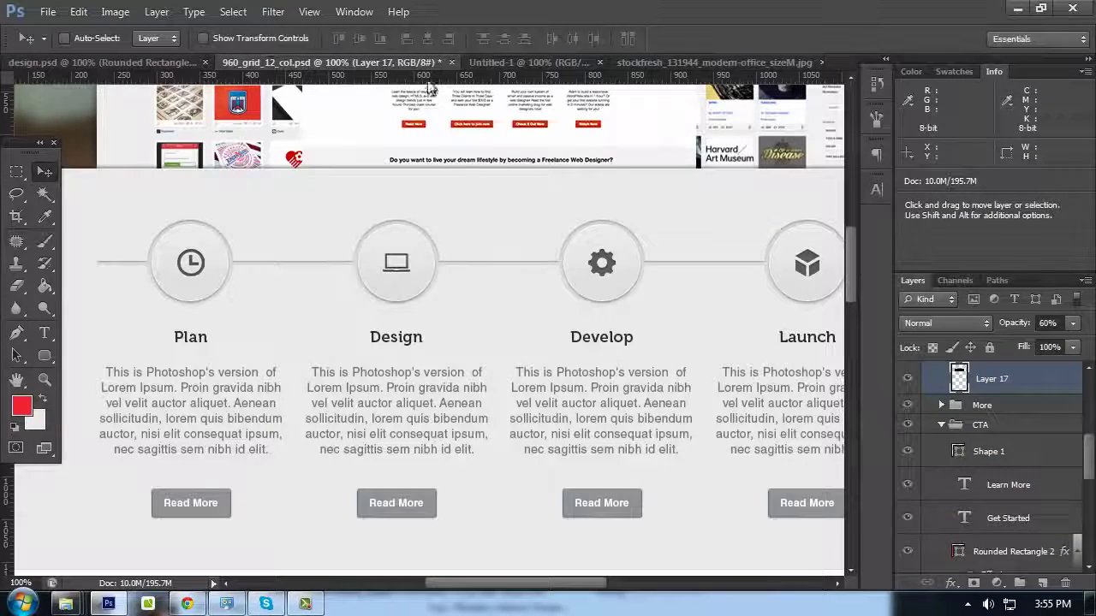
left_click(176, 67)
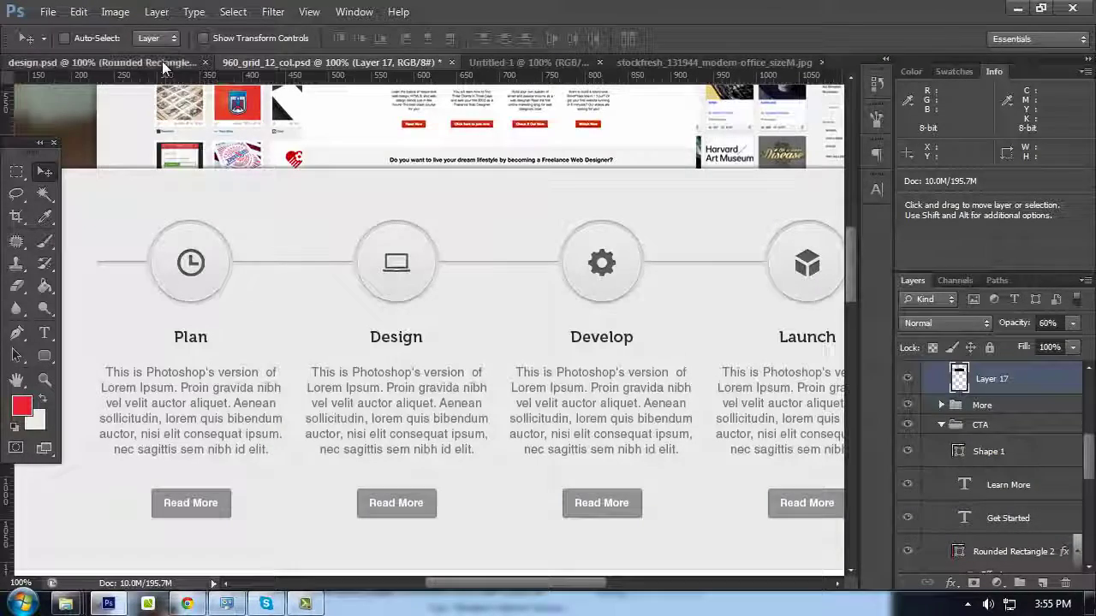
left_click(331, 66)
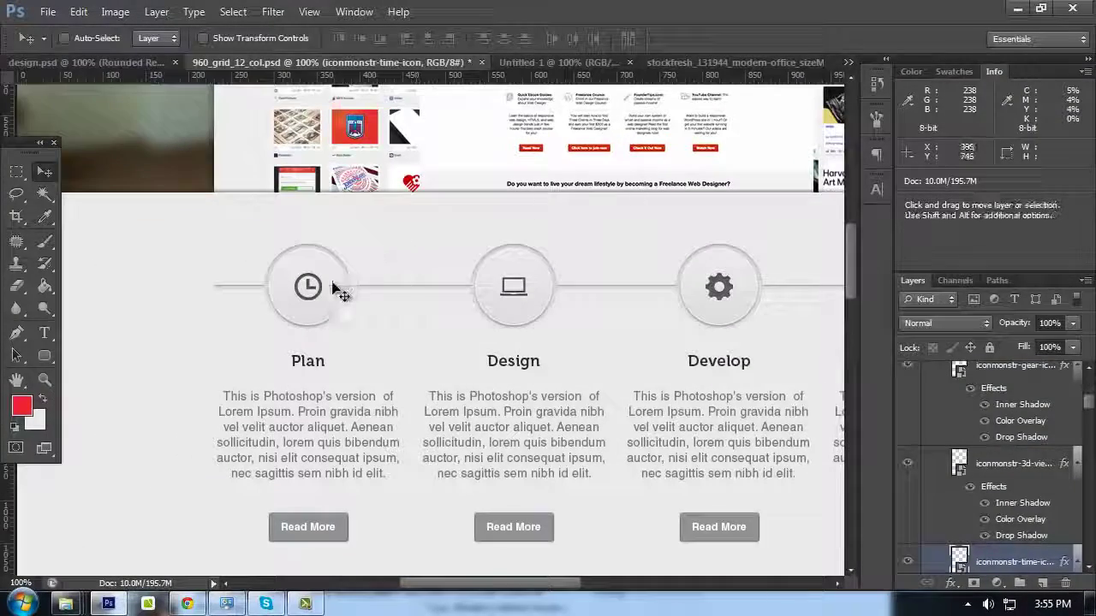
Measure the clock icon above Plan with Free Transform and enlarge the view to 200%
key("ctrl+t")
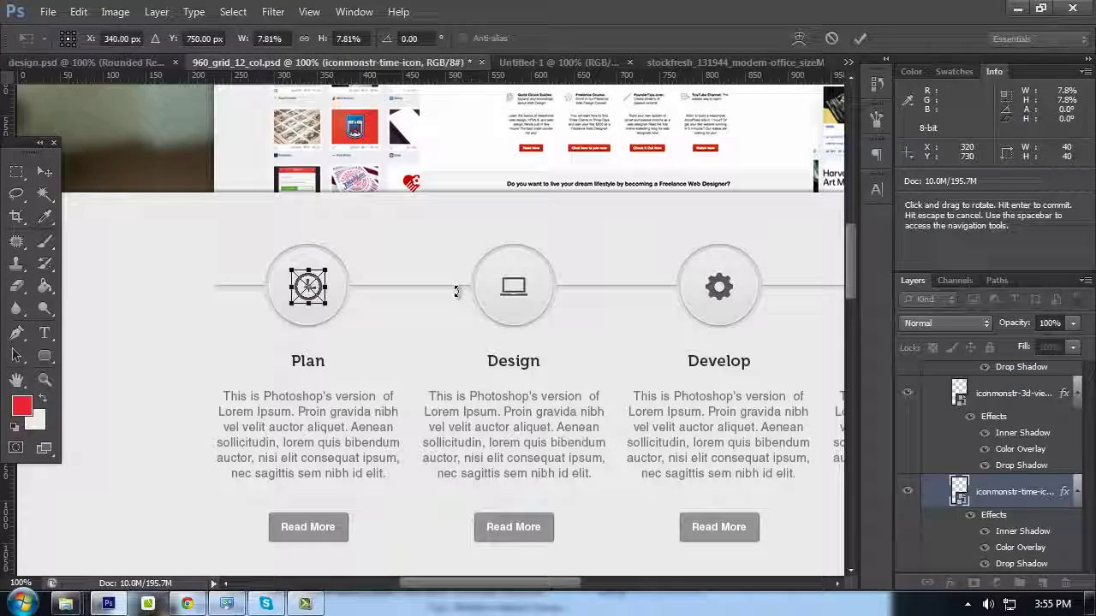
scroll(322, 313, "up", 3)
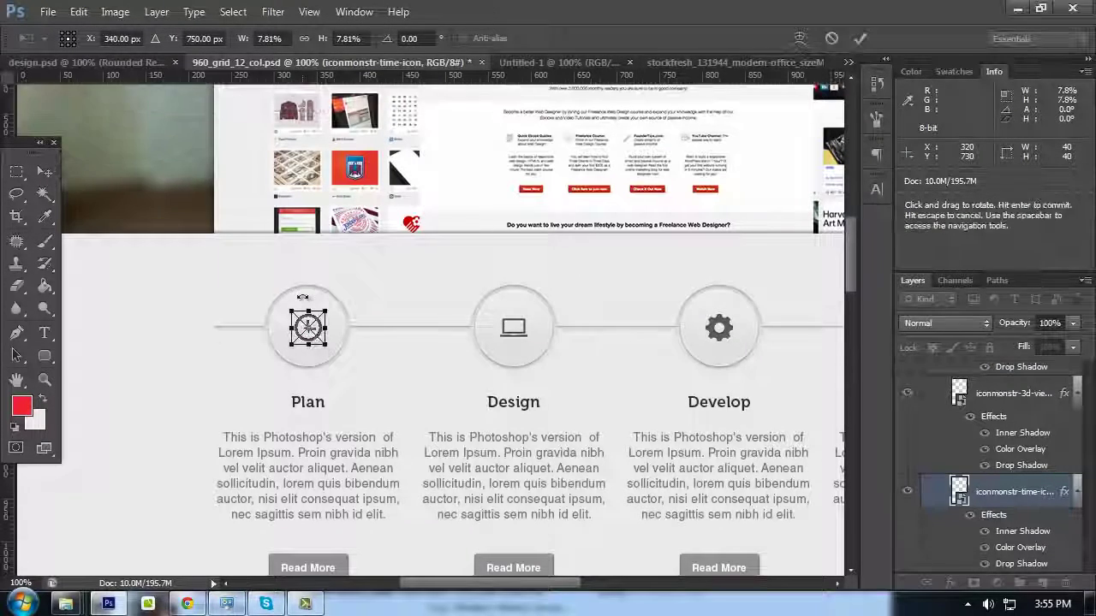
left_click_drag(372, 307, 426, 307)
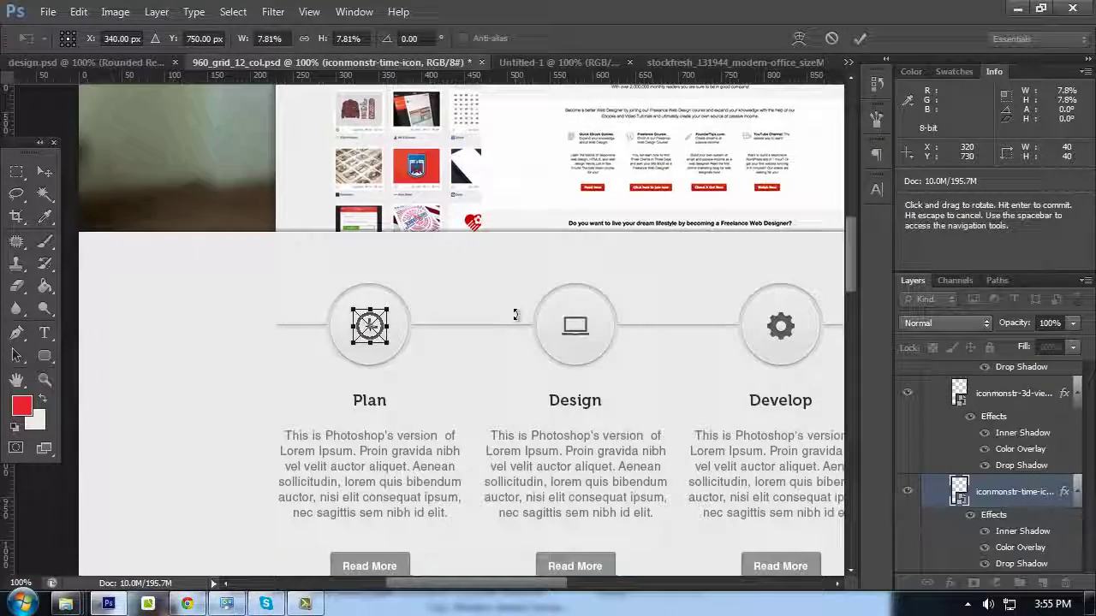
key("ctrl+plus")
key("Return")
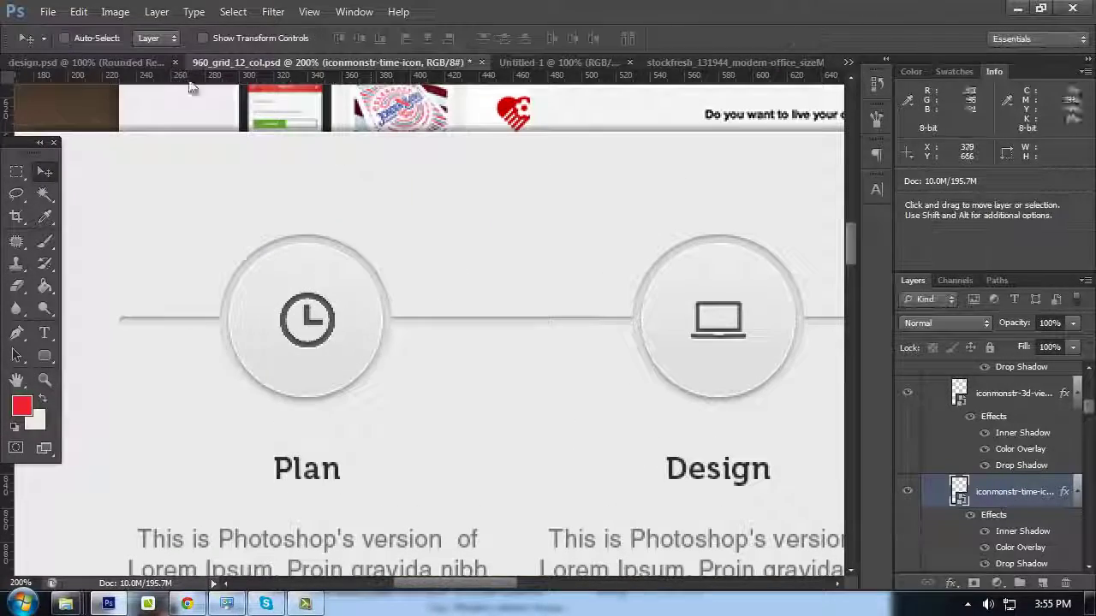
Measure the cube icon above Launch in design.psd with Free Transform
left_click(126, 55)
scroll(462, 290, "up", 2)
left_click_drag(666, 233, 523, 220)
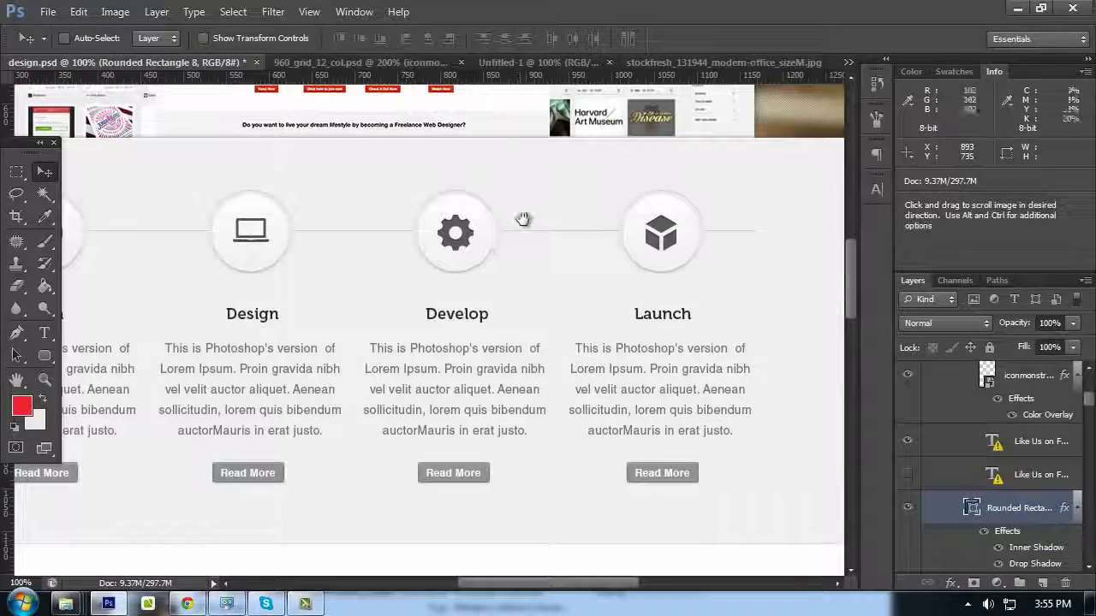
left_click(669, 225, "ctrl")
key("ctrl+t")
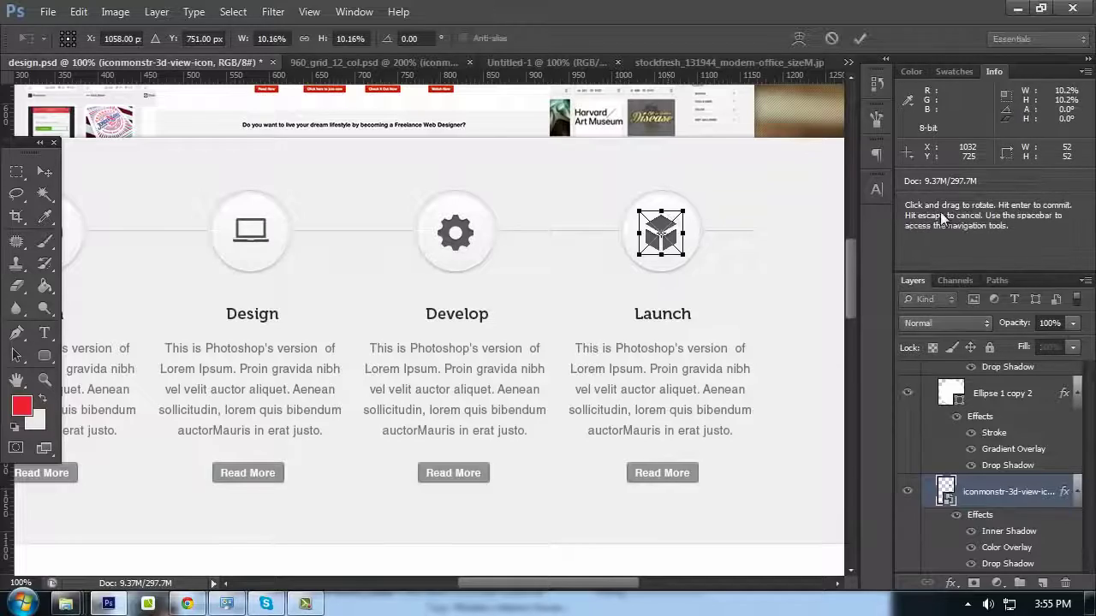
key("Return")
Switch to 960_grid_12_col.psd and enlarge the clock icon above Plan to match the 52 px icon size used in design.psd
left_click(367, 63)
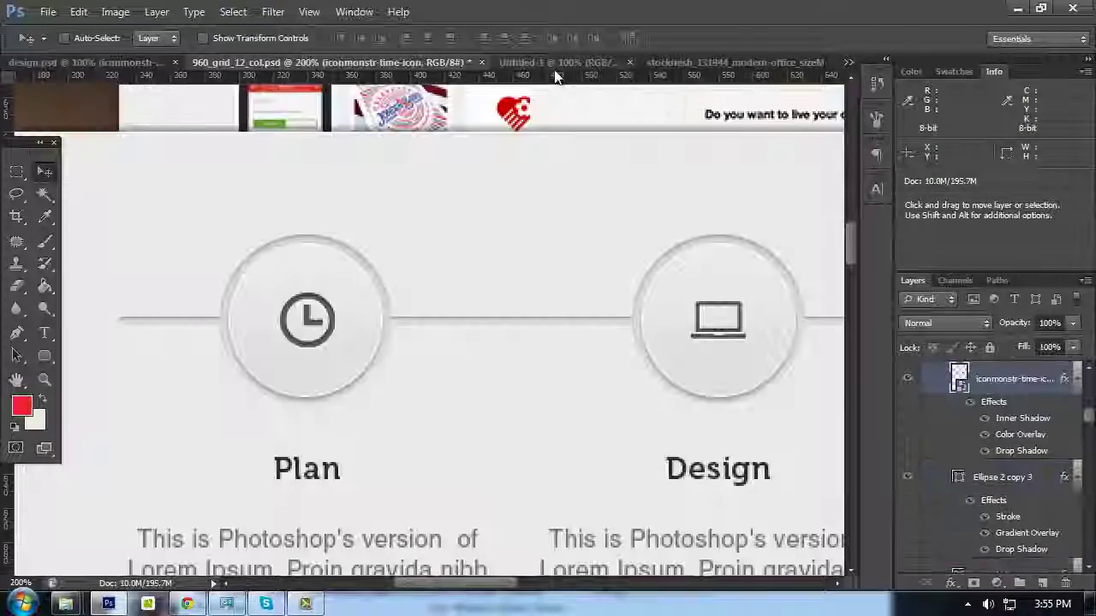
left_click_drag(514, 249, 677, 219)
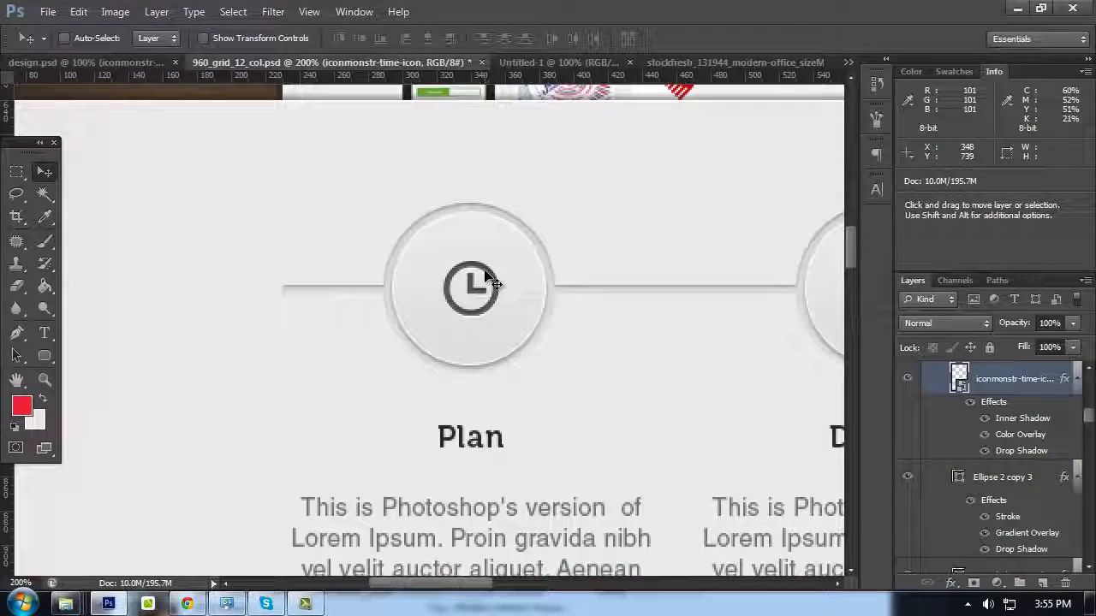
key("ctrl+t")
left_click_drag(437, 323, 481, 327)
key("Return")
Try to center the clock icon on its circle by aligning the two layers, and undo the alignment
left_click(1011, 471, "shift")
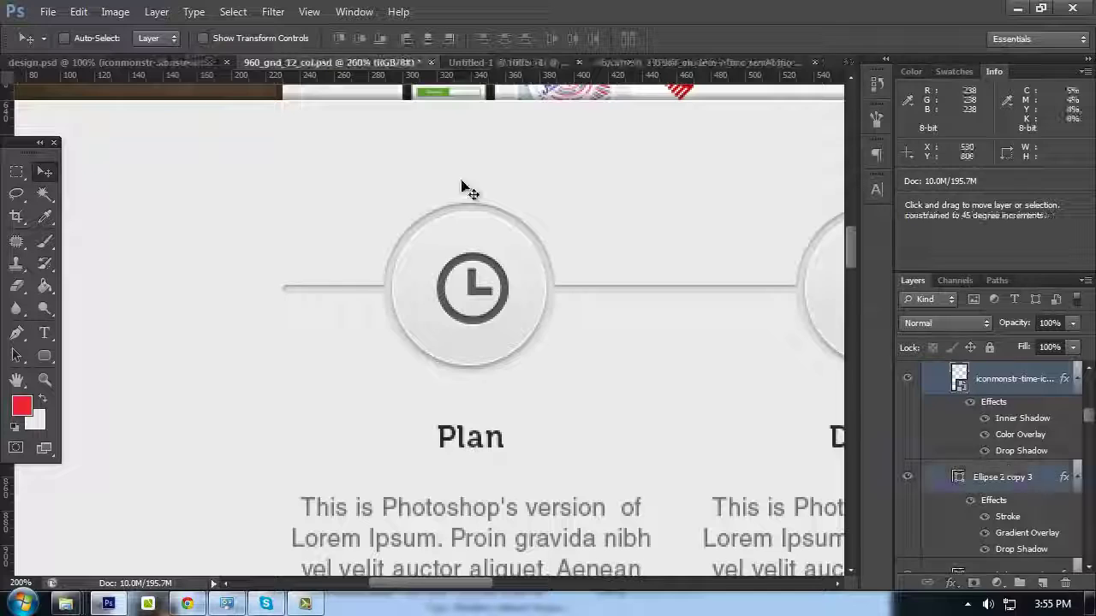
left_click(429, 37)
left_click(361, 38)
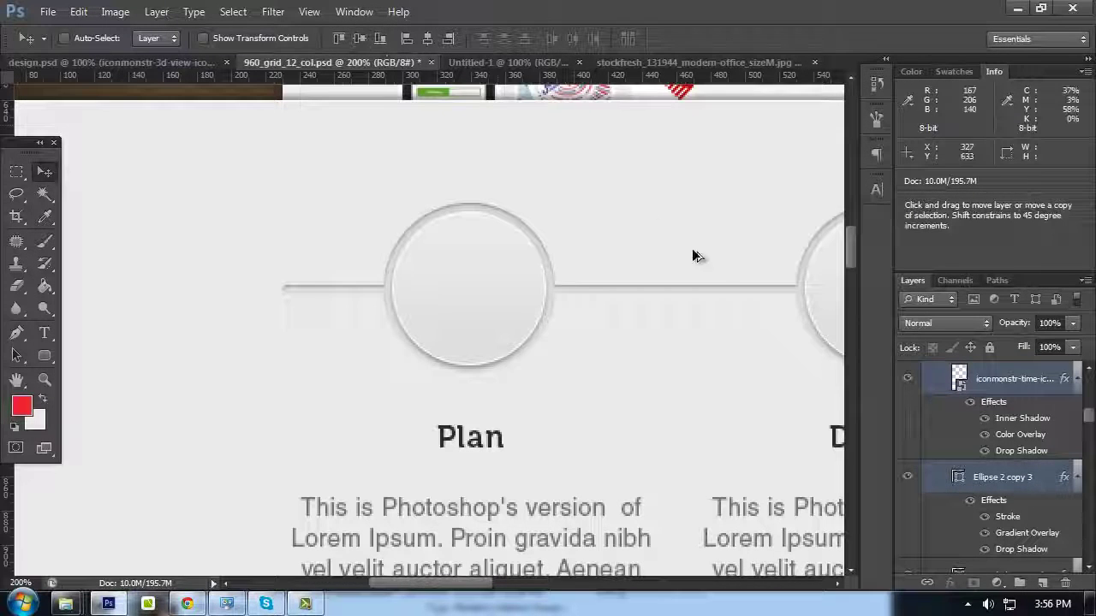
key("ctrl+alt+z")
scroll(1035, 440, "up", 1)
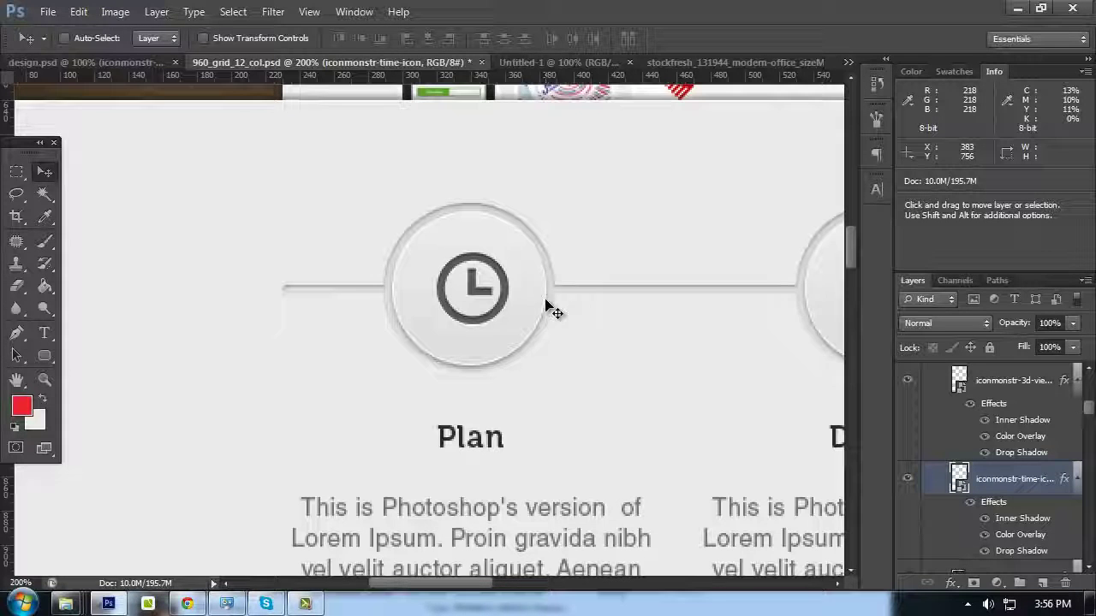
Show the guides and center the clock icon horizontally on a 60 px wide rectangular selection drawn between them
key("ctrl+semicolon")
left_click(17, 171)
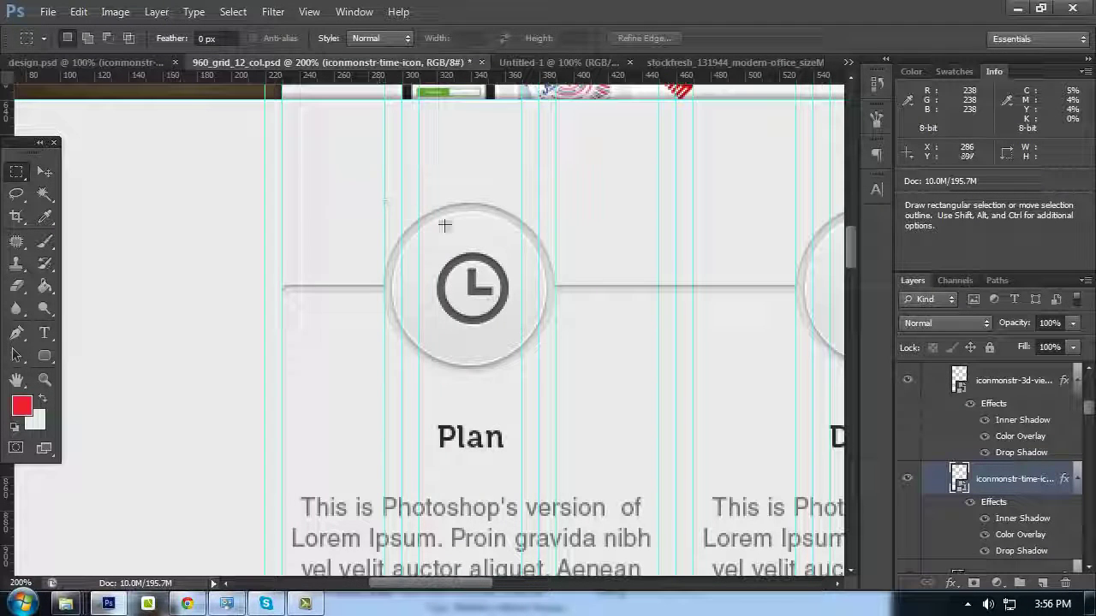
left_click_drag(382, 188, 557, 360)
left_click_drag(420, 225, 521, 369)
left_click(45, 172)
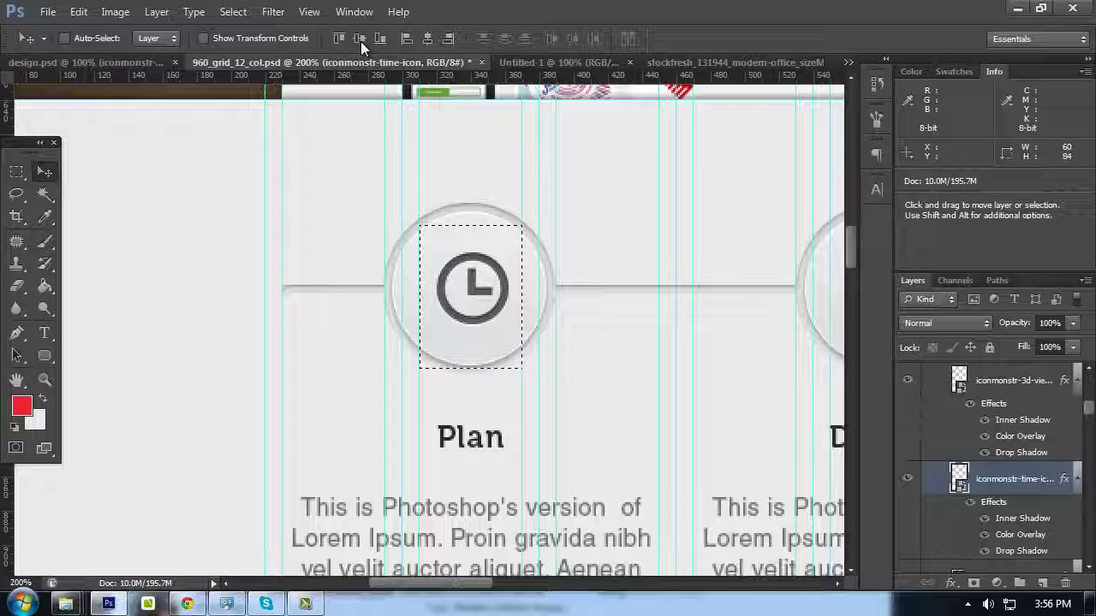
left_click(427, 38)
key("ctrl+d")
Scale the laptop icon above Design proportionally to 52 × 52 px with Free Transform
key("space")
left_click_drag(633, 248, 385, 217)
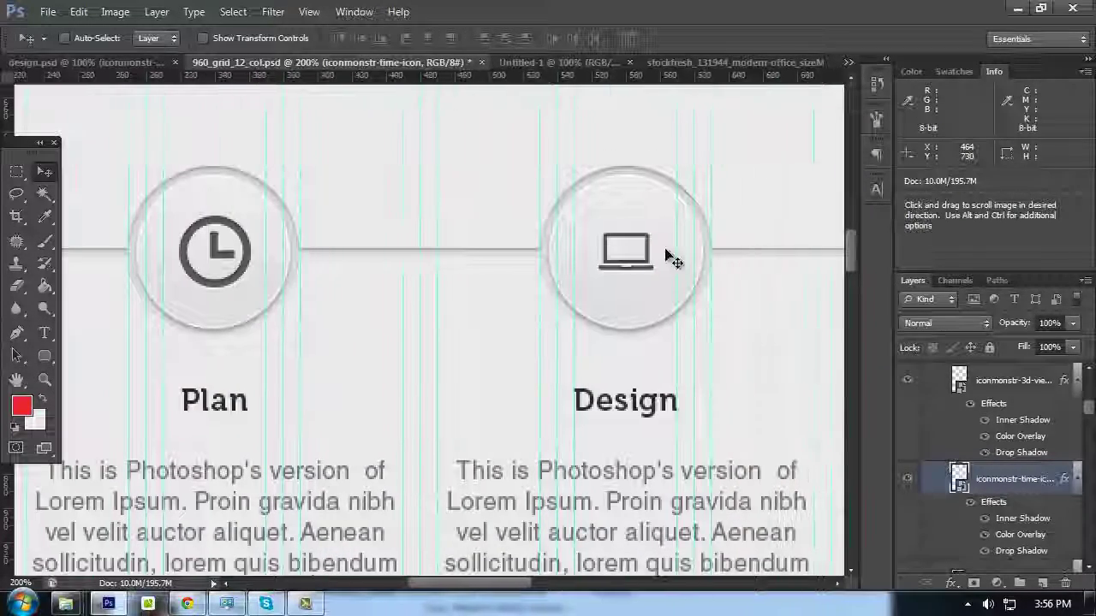
left_click(650, 240, "ctrl")
left_click(649, 242, "ctrl")
key("ctrl+t")
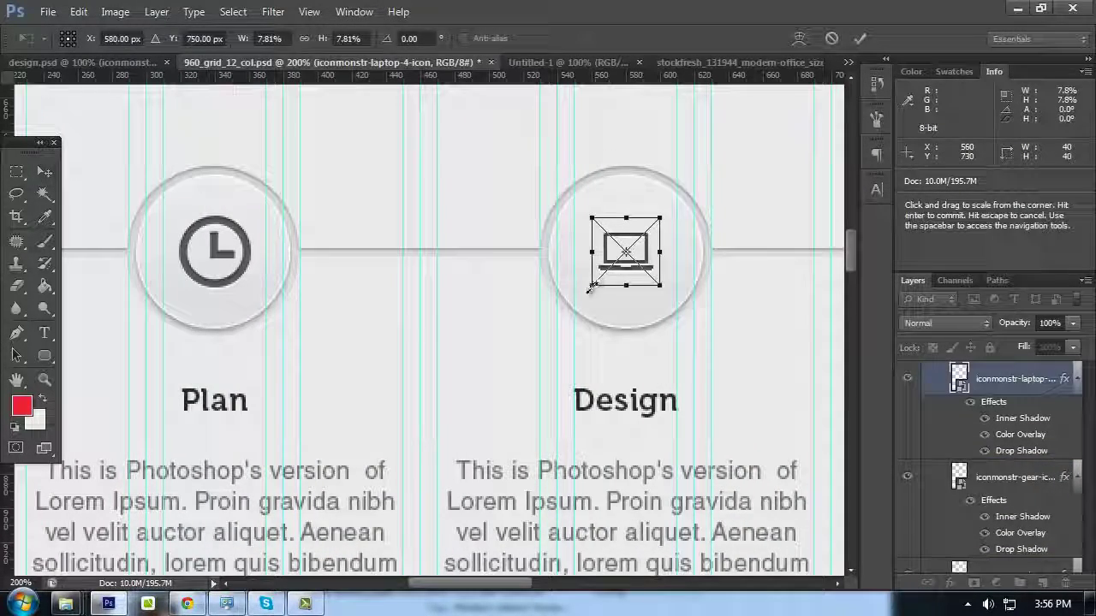
left_click_drag(590, 288, 568, 304)
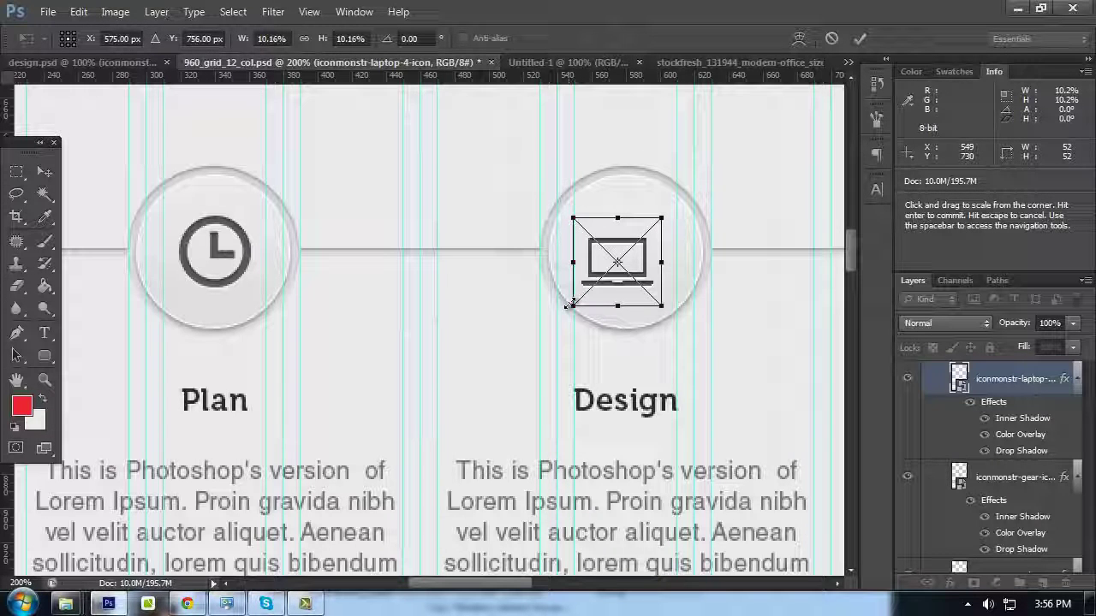
key("Return")
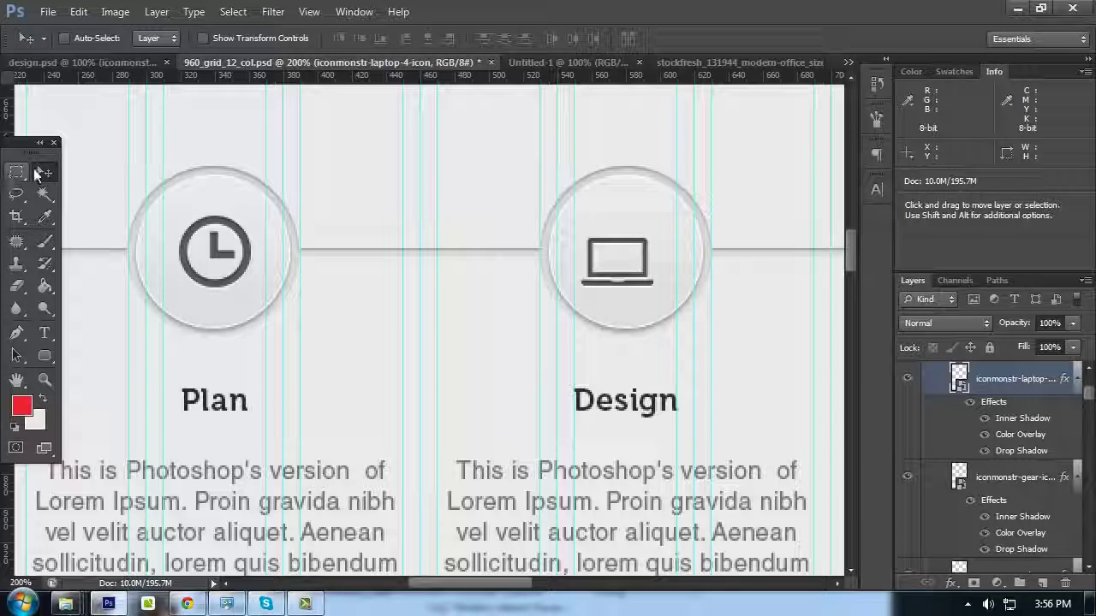
Move the laptop icon back towards the middle of its circle and check its bounds at 600% zoom
left_click_drag(612, 283, 625, 270)
left_click_drag(719, 230, 601, 288)
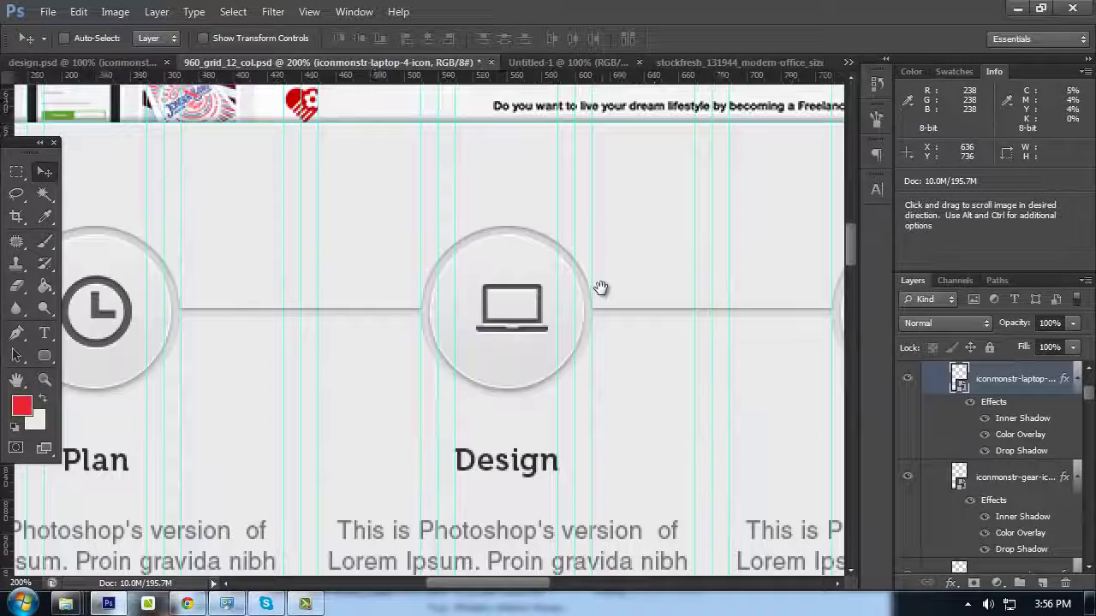
key("ctrl+plus")
key("ctrl+plus")
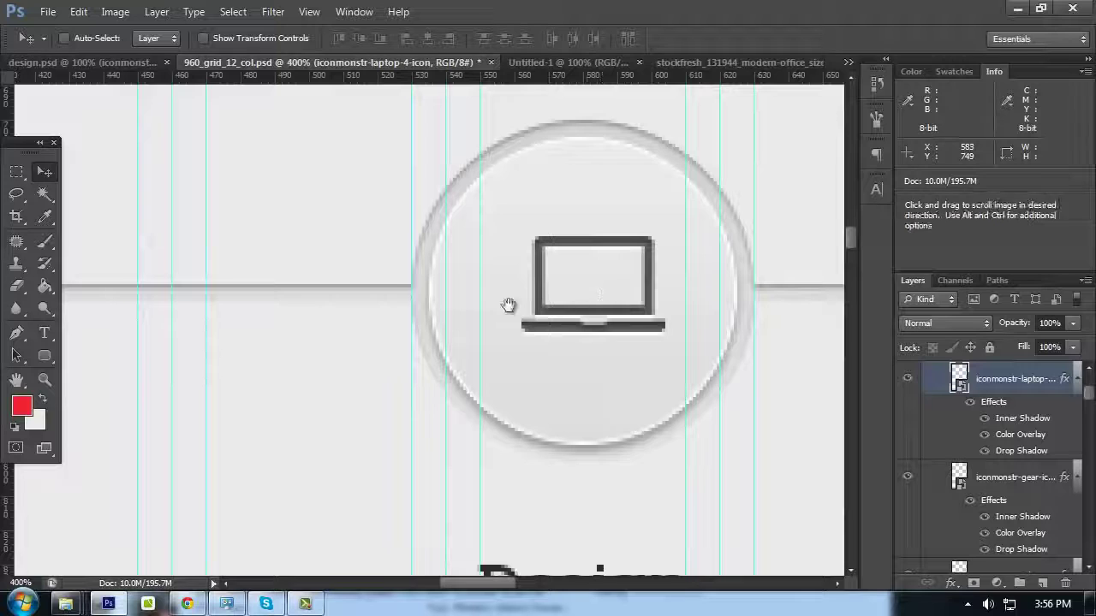
key("ctrl+plus")
key("ctrl+plus")
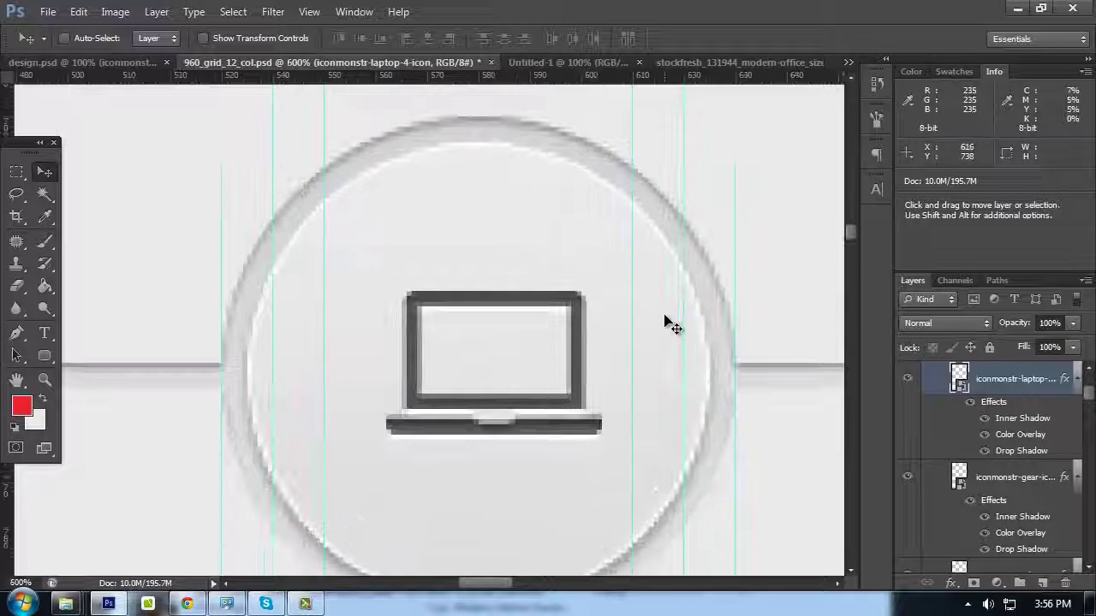
key("ctrl+t")
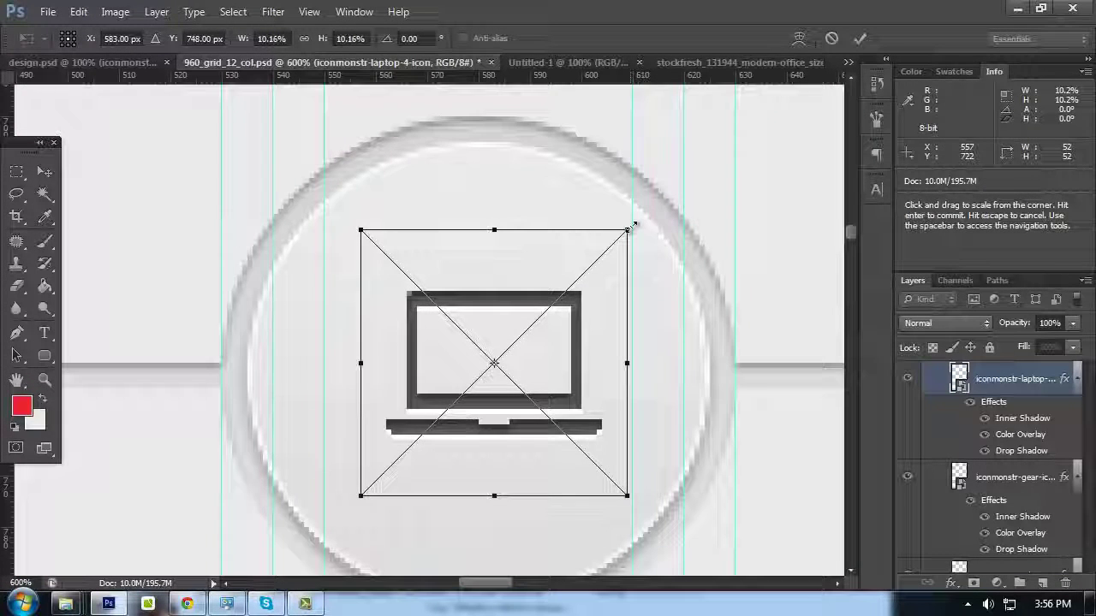
key("Return")
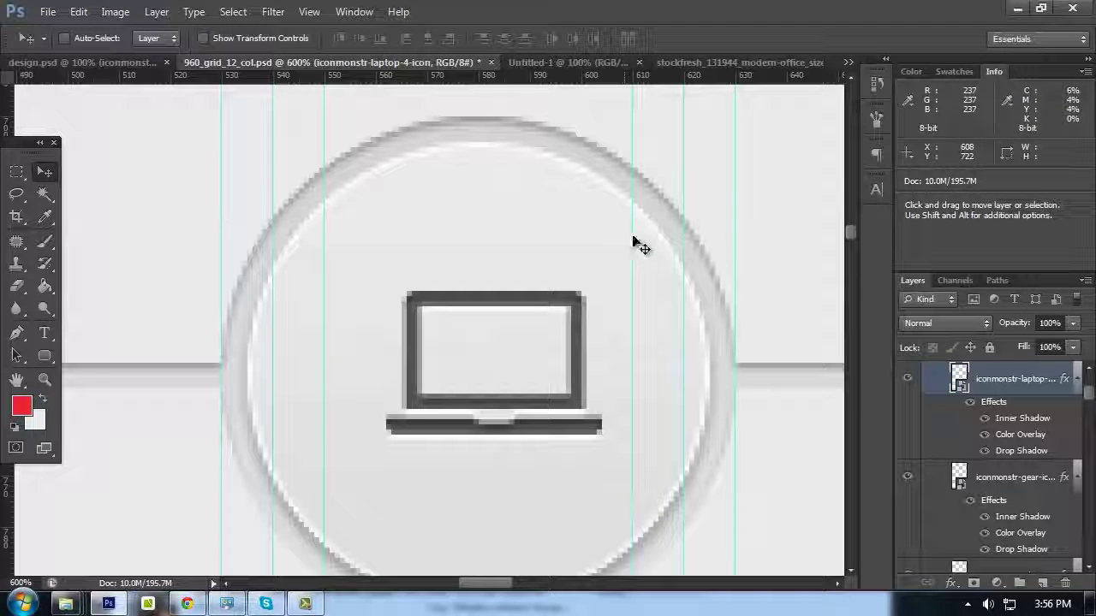
Center the laptop icon horizontally on a 60 px wide rectangular selection drawn between the guides
left_click(24, 171)
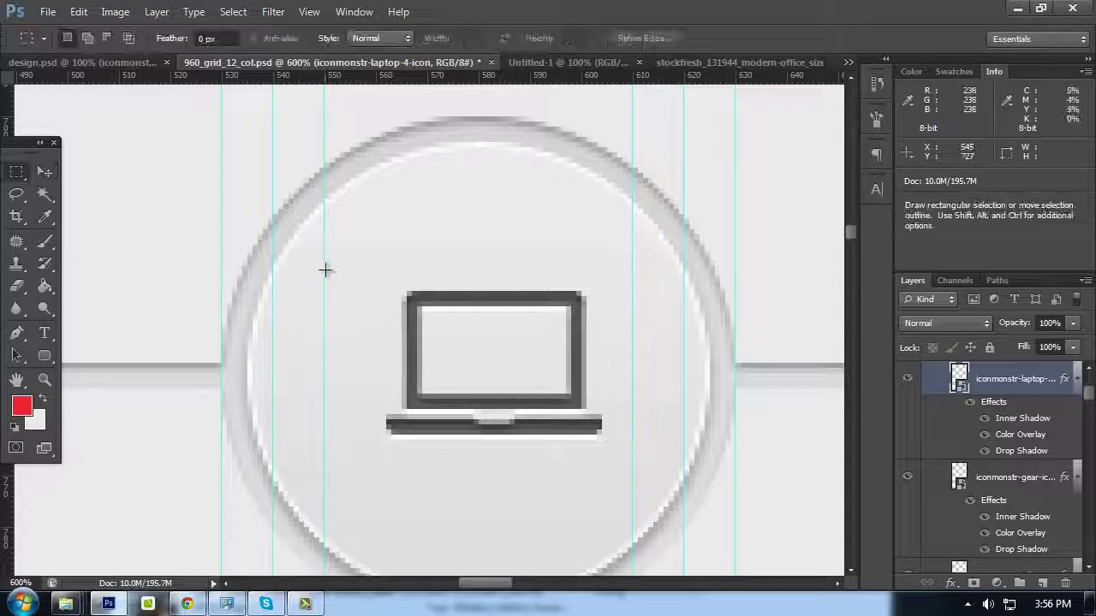
left_click_drag(325, 241, 632, 485)
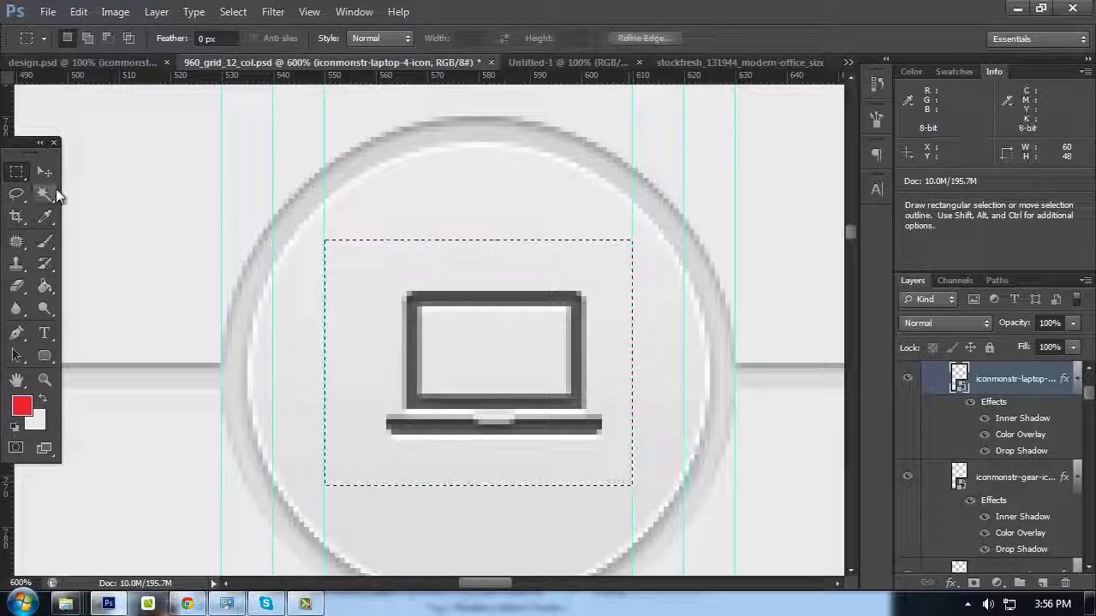
left_click(45, 171)
left_click(427, 38)
key("ctrl+d")
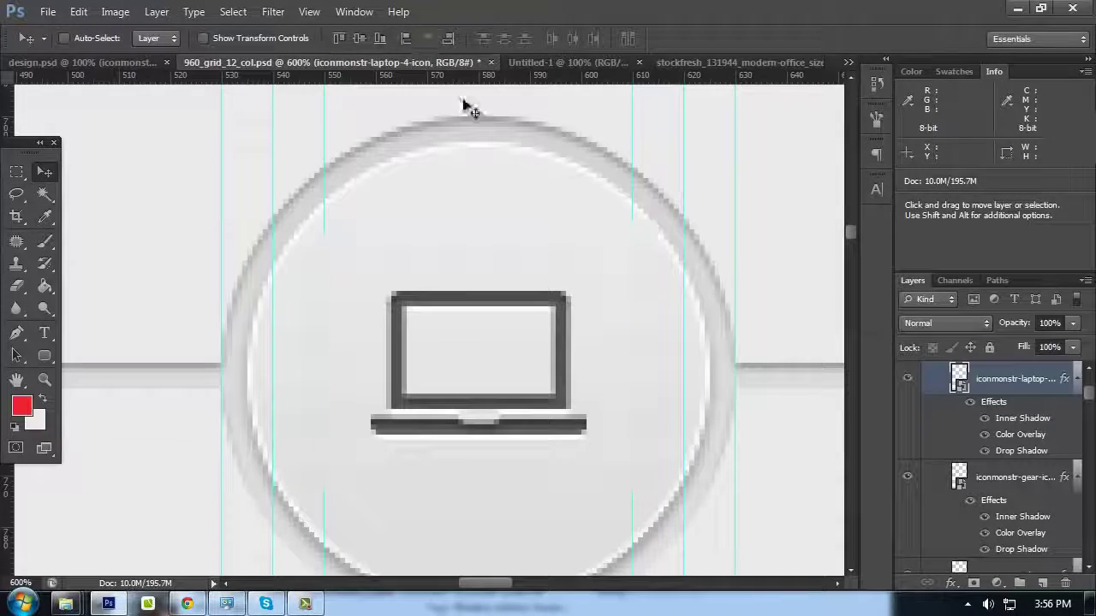
Scale the gear icon above Develop proportionally to 52 × 52 px with Free Transform
key("ctrl+minus")
key("ctrl+minus")
key("ctrl+minus")
key("ctrl+minus")
key("ctrl+minus")
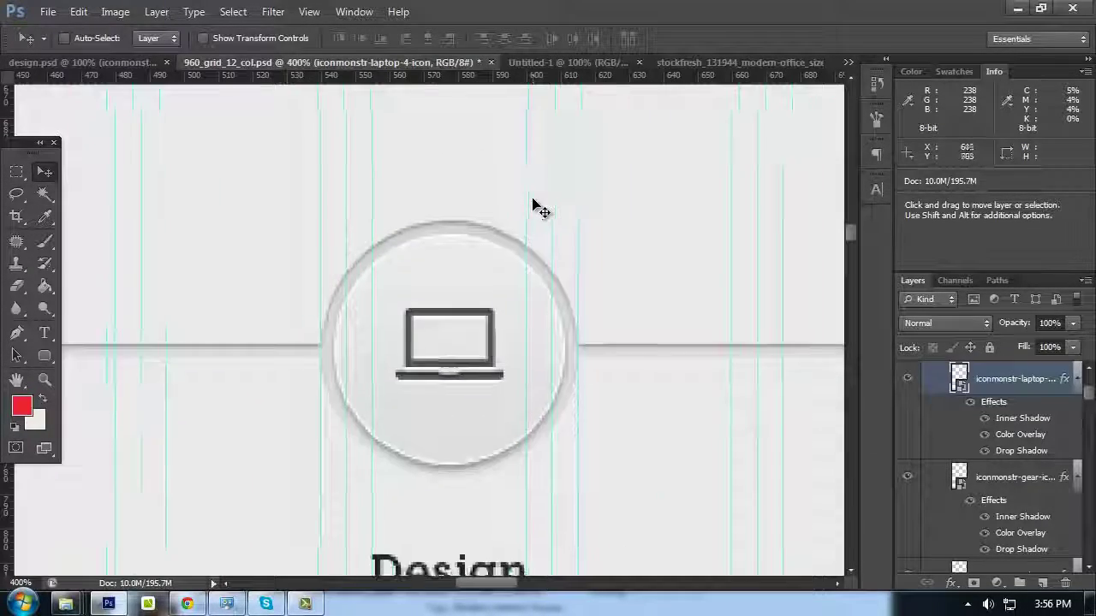
left_click_drag(560, 291, 480, 240)
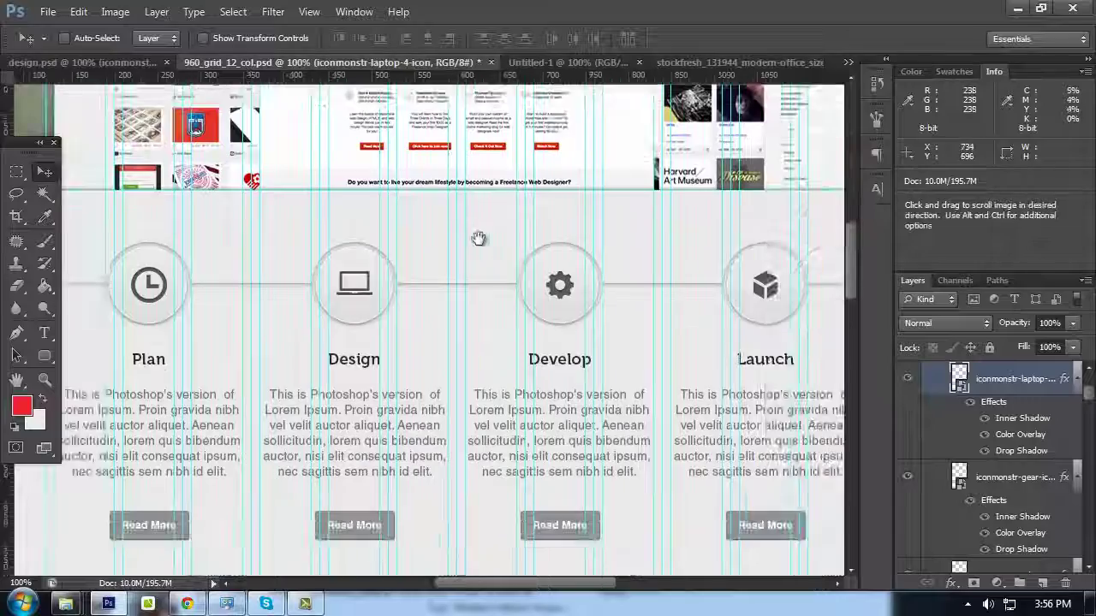
left_click(561, 286, "ctrl")
key("ctrl+t")
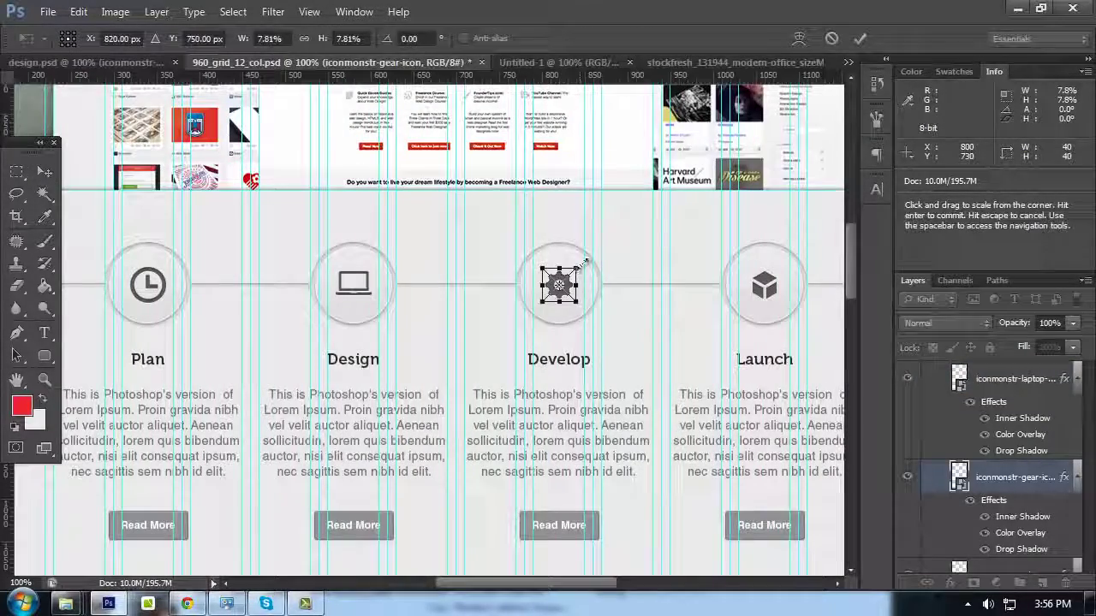
left_click_drag(587, 247, 592, 253)
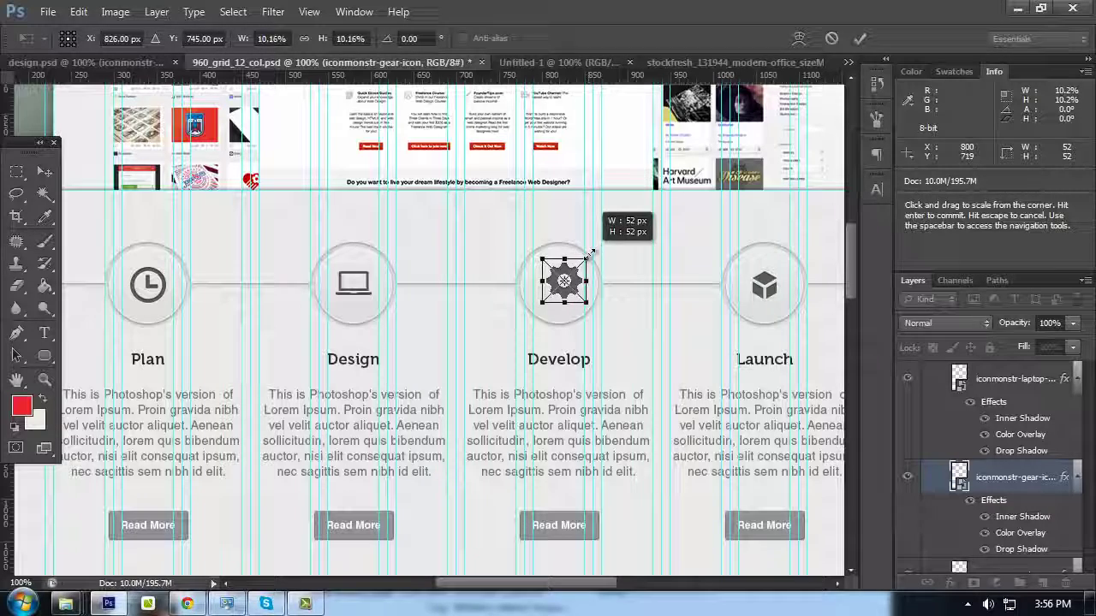
key("Return")
Move the gear icon into the middle of its circle and center it horizontally on a 60 px wide selection between the guides
key("ctrl+plus")
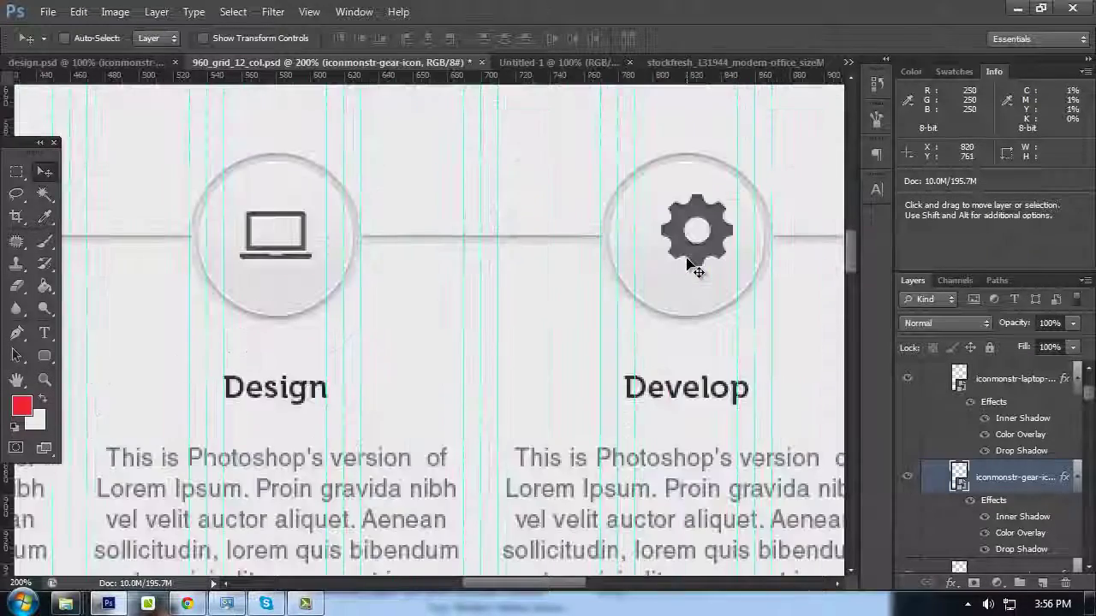
mouse_move(692, 250)
left_mouse_down()
mouse_move(686, 266)
mouse_move(681, 257)
left_mouse_up()
key("space")
left_click_drag(748, 225, 548, 248)
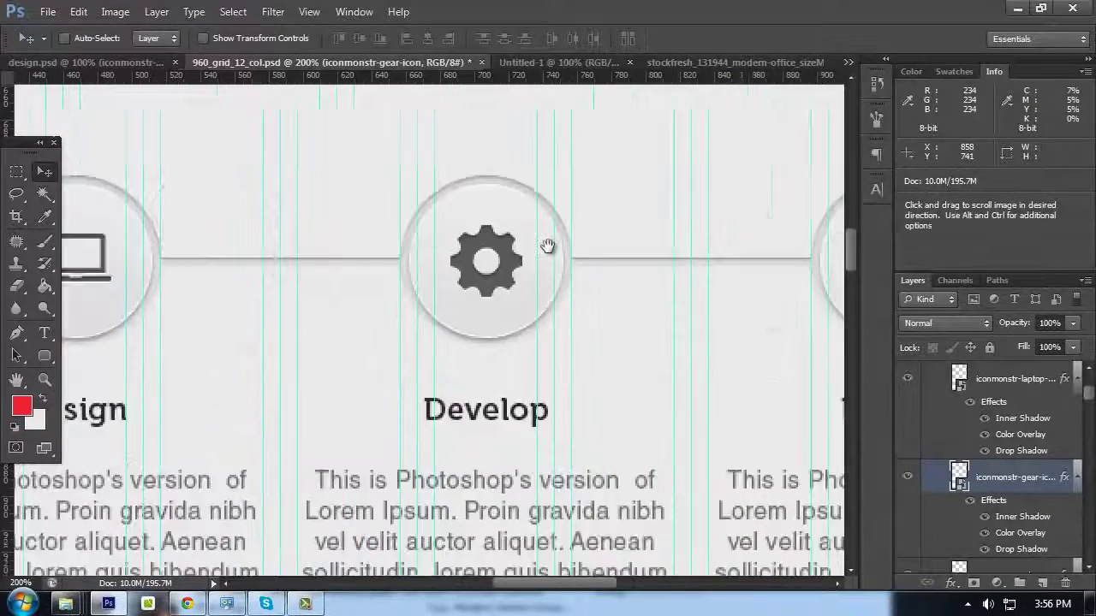
left_click(17, 173)
left_click_drag(436, 224, 537, 324)
key("v")
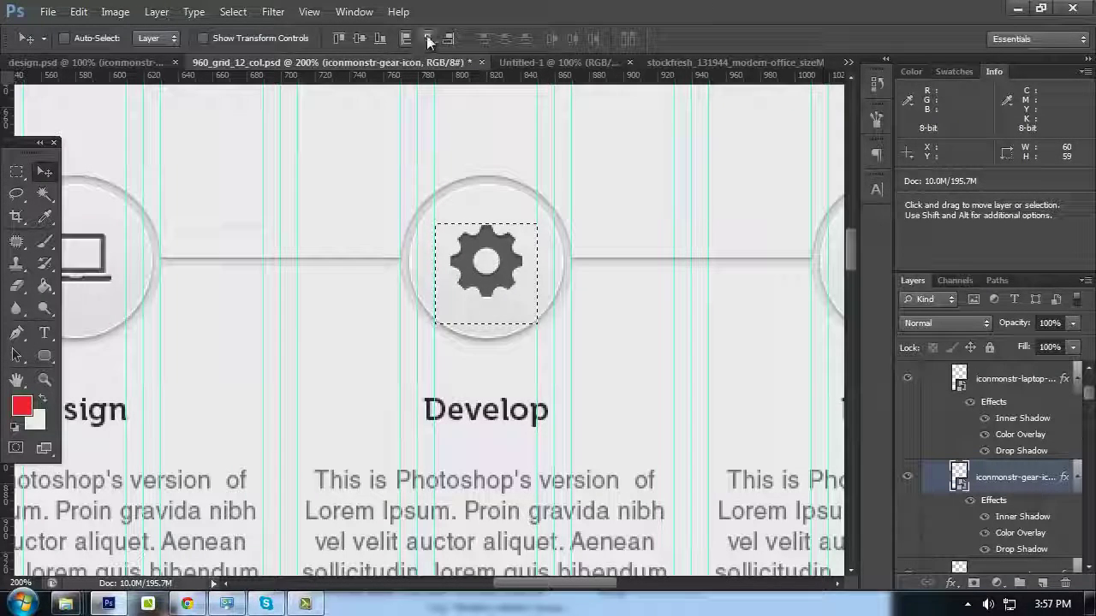
key("ctrl+d")
Scale the cube icon above Launch proportionally to 52 × 52 px with Free Transform
key("space")
left_click_drag(697, 147, 505, 156)
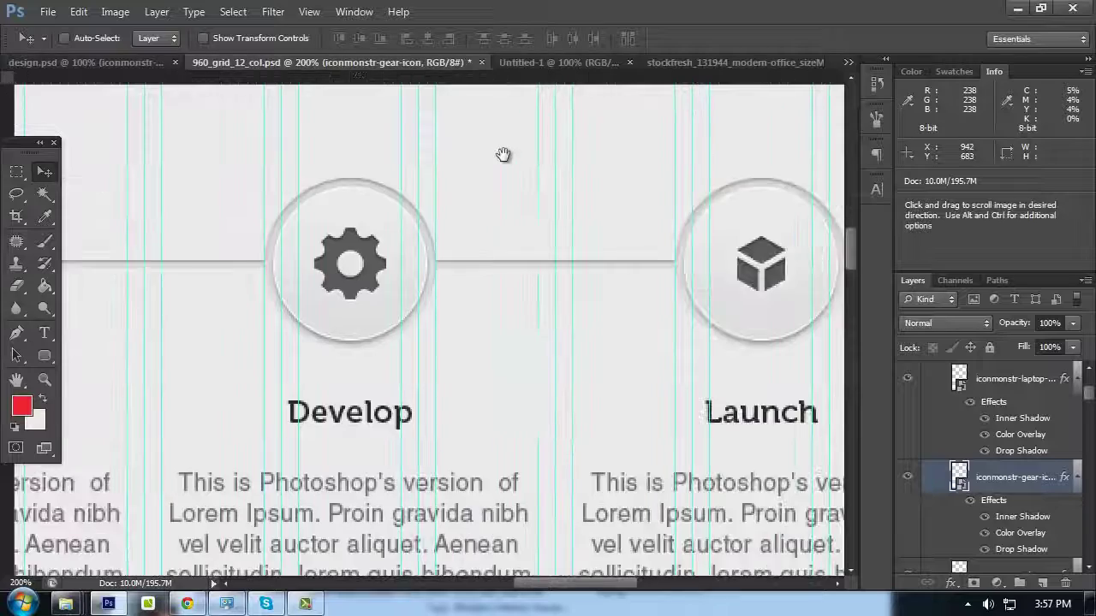
left_click(529, 258, "ctrl")
key("ctrl+t")
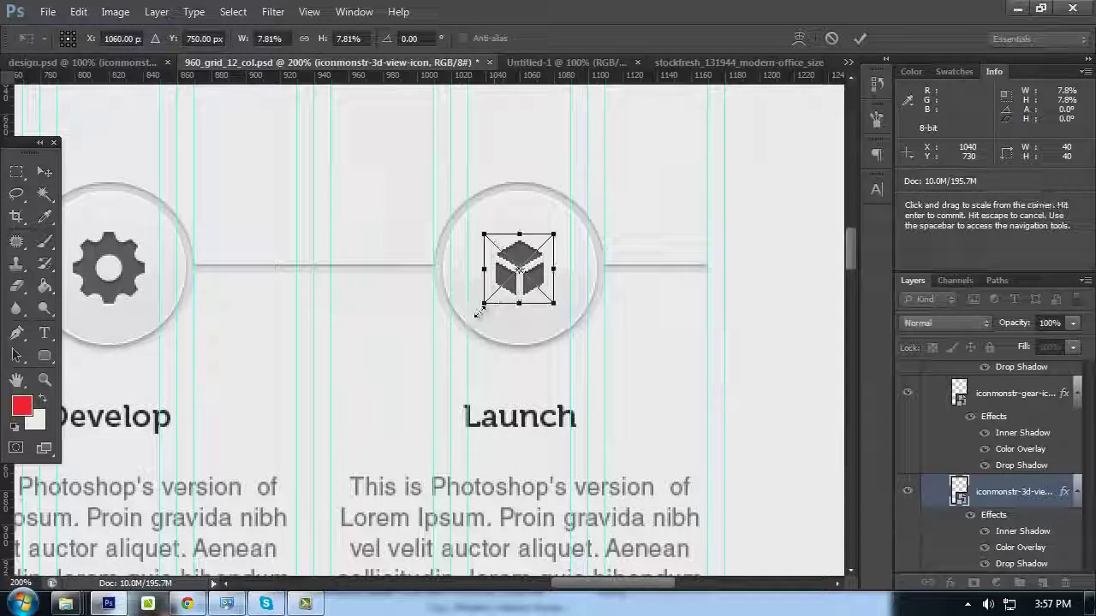
left_click_drag(484, 296, 461, 326)
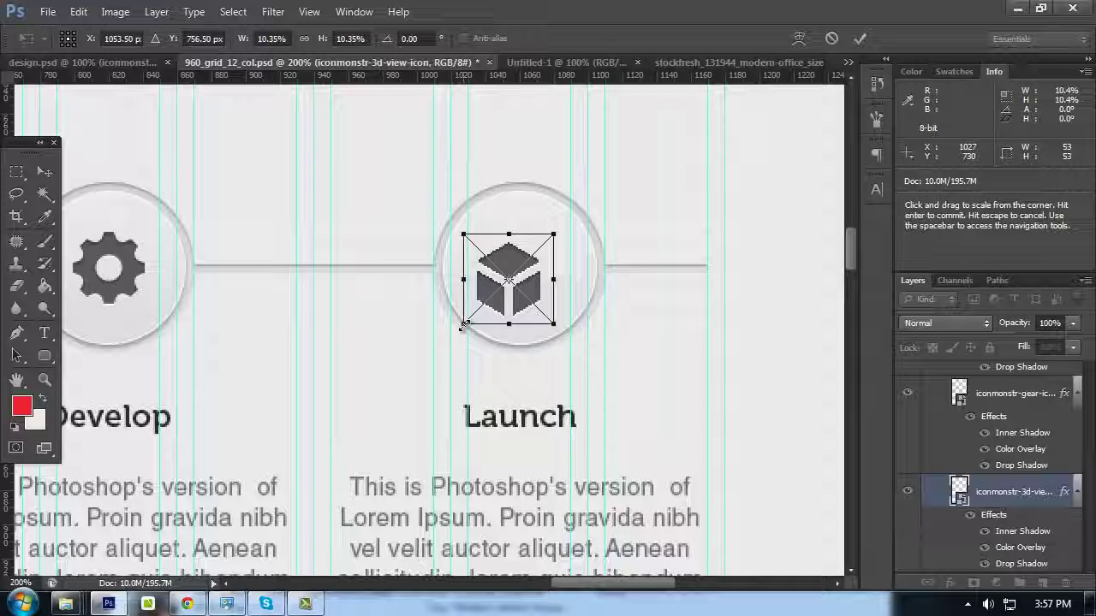
left_click_drag(462, 326, 465, 324)
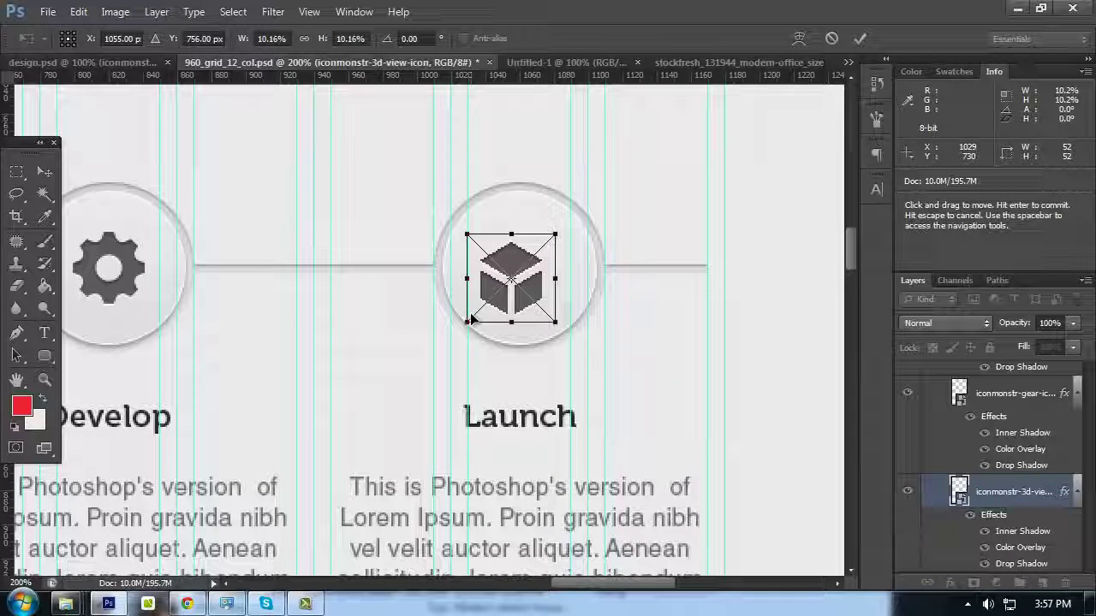
key("Return")
Center the cube icon in its circle, using a 60 px wide rectangular selection between the guides for the horizontal alignment
key("m")
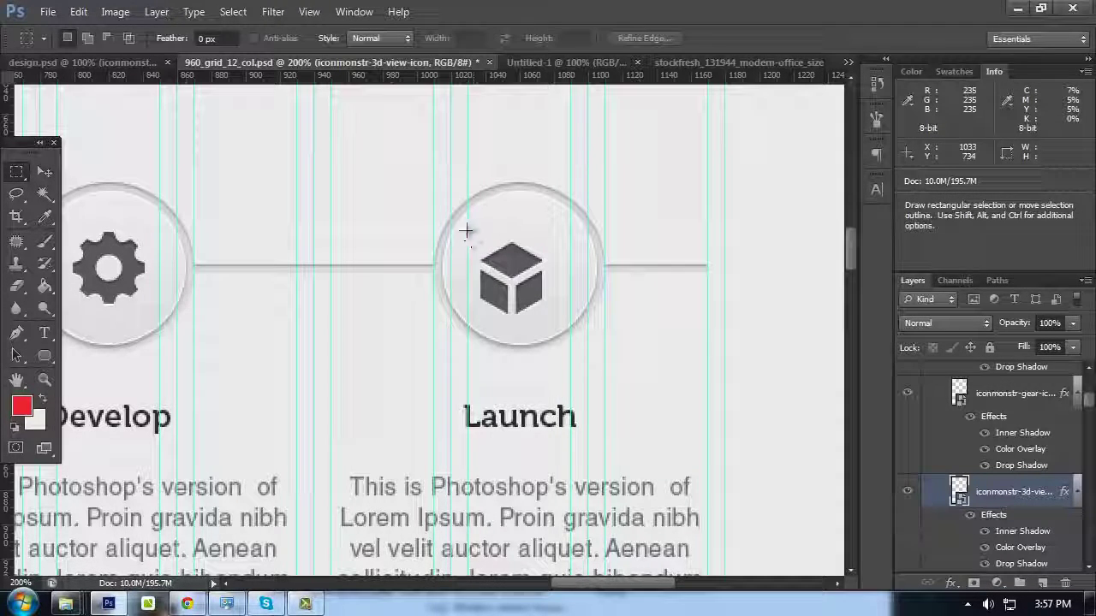
left_click_drag(467, 229, 572, 328)
left_click(45, 171)
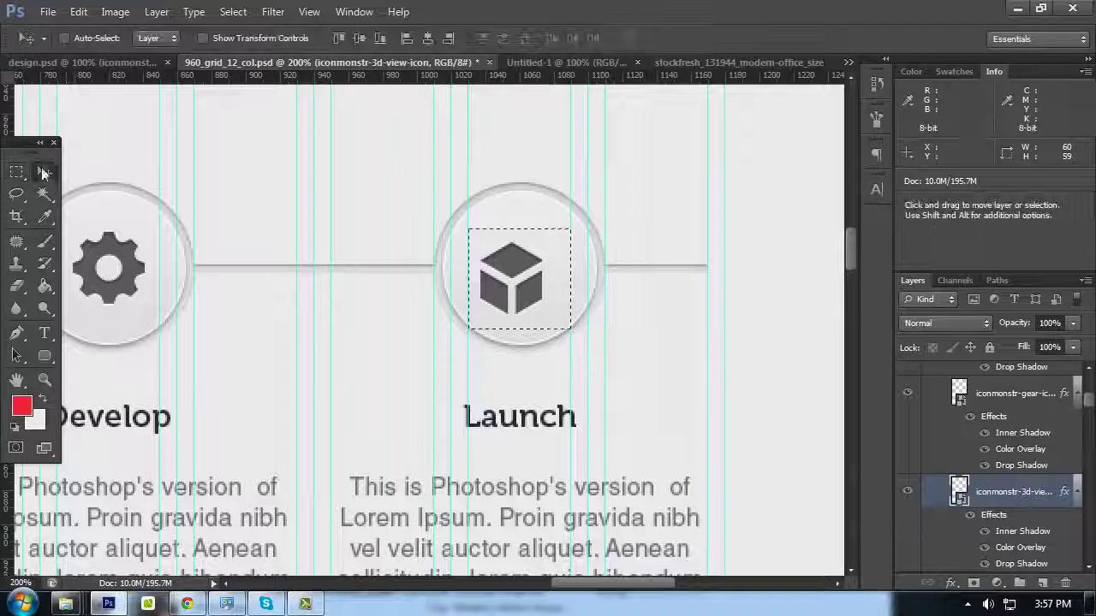
key("ctrl+d")
mouse_move(538, 293)
left_mouse_down()
mouse_move(537, 279)
mouse_move(544, 290)
left_mouse_up()
Hide the guides and panels and review the whole four-column section at 100% zoom
key("ctrl+semicolon")
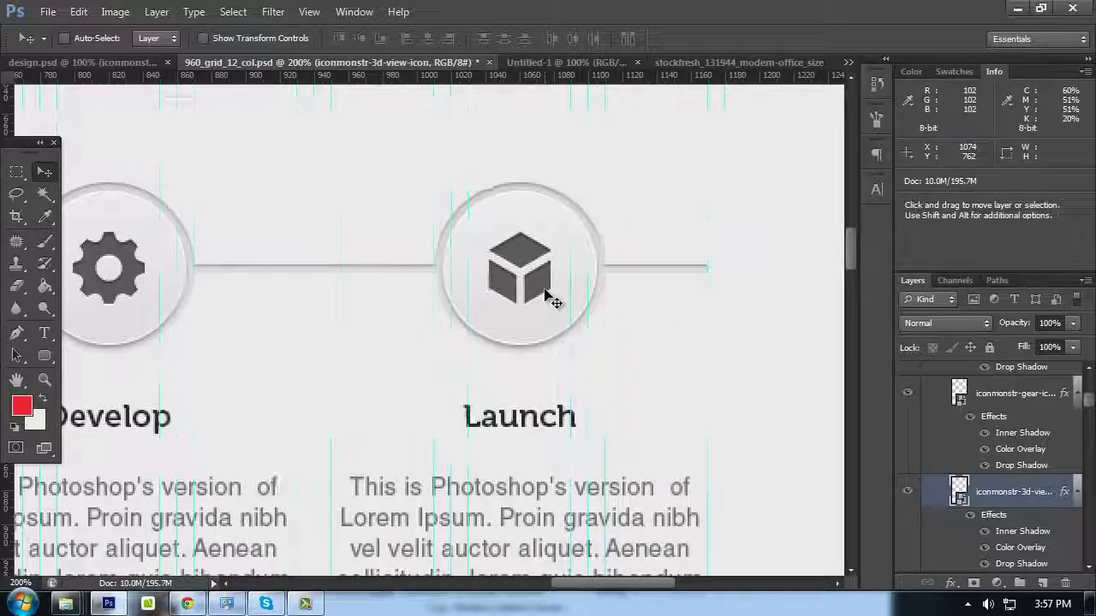
key("ctrl+1")
key("Tab")
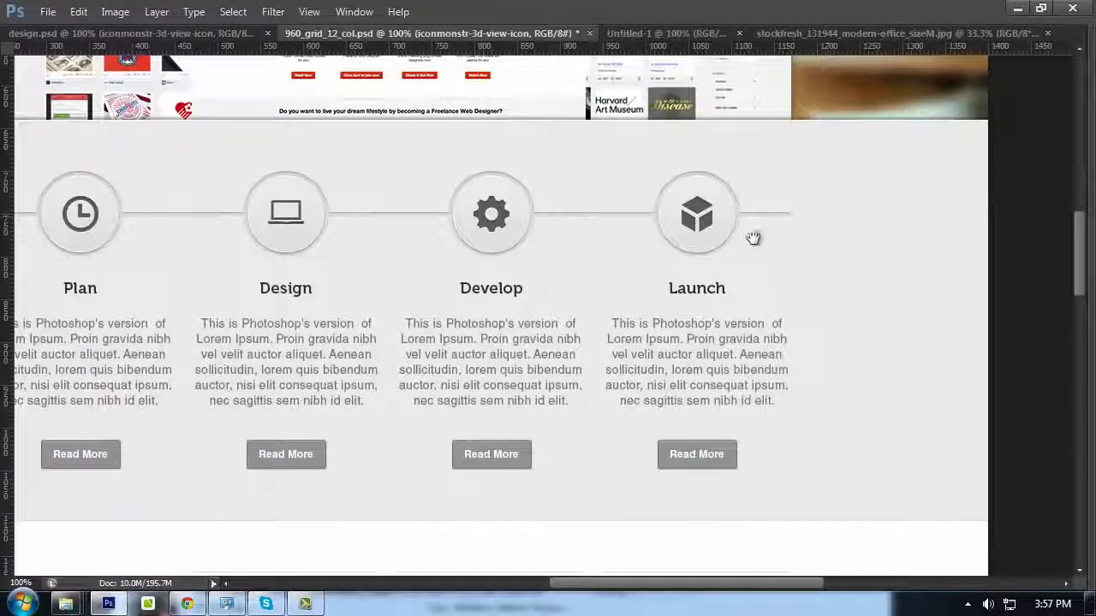
scroll(745, 368, "up", 5)
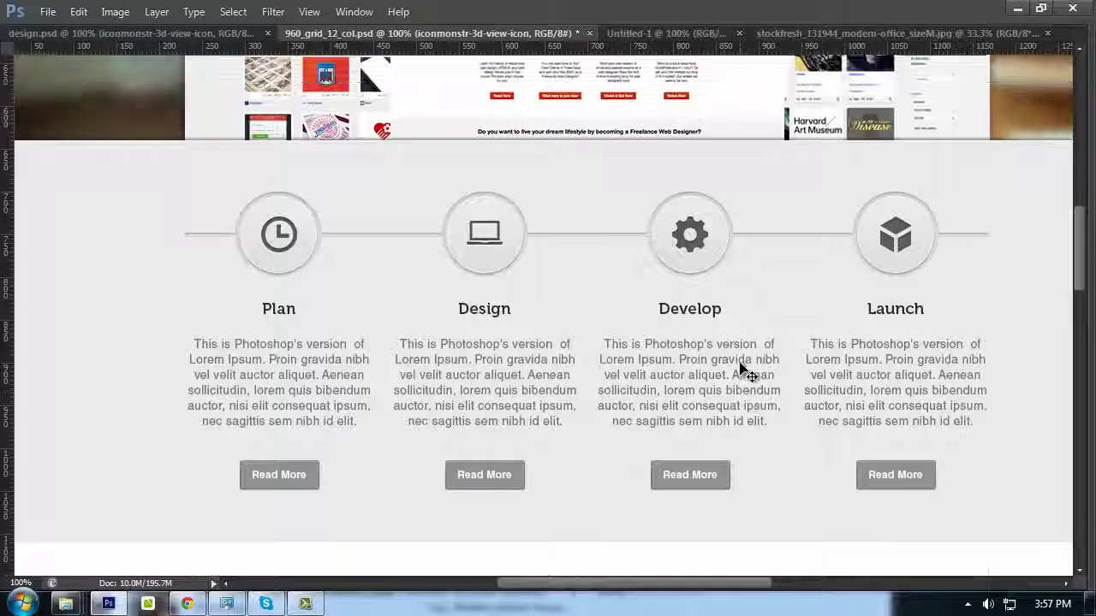
Review the four-column, Portfolio, marketplace logos, Testimonials, Latest Posts and Latest Tweets sections
scroll(744, 366, "down", 3)
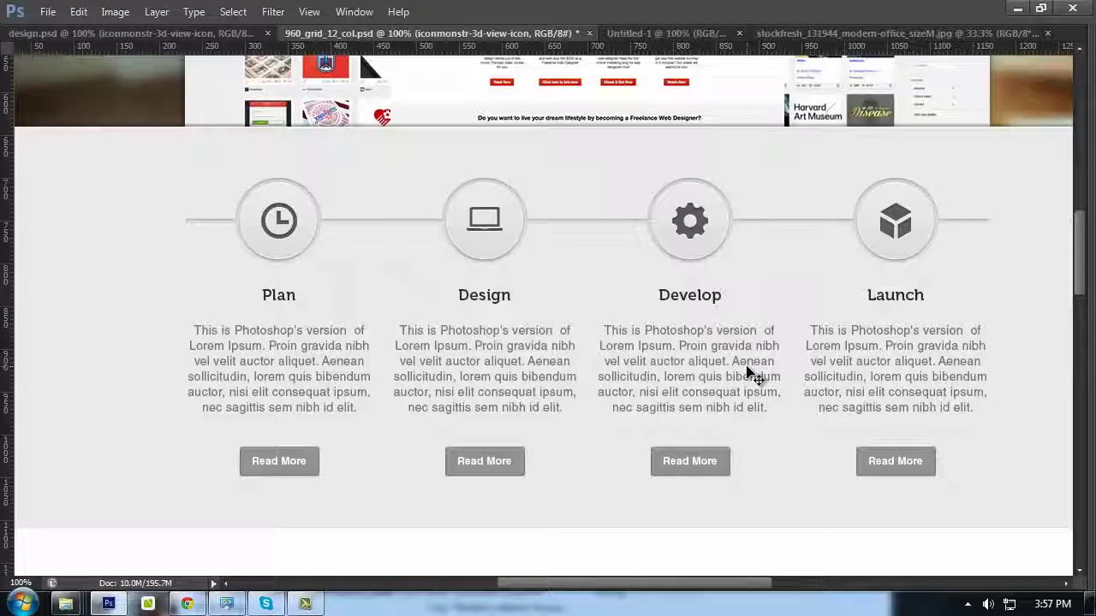
scroll(751, 374, "up", 2)
scroll(750, 374, "down", 9)
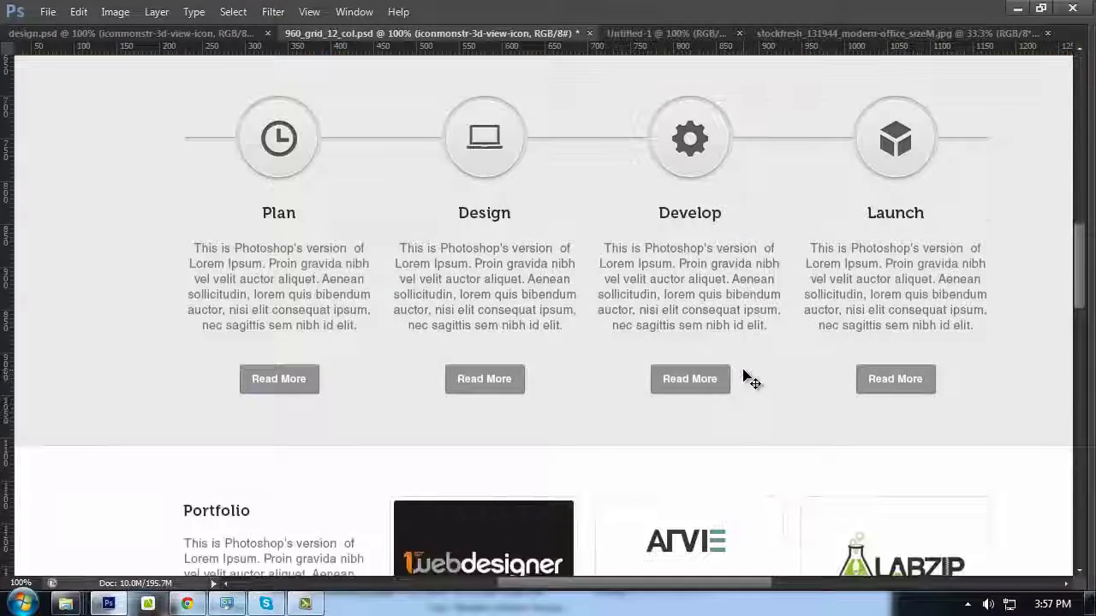
scroll(751, 380, "down", 4)
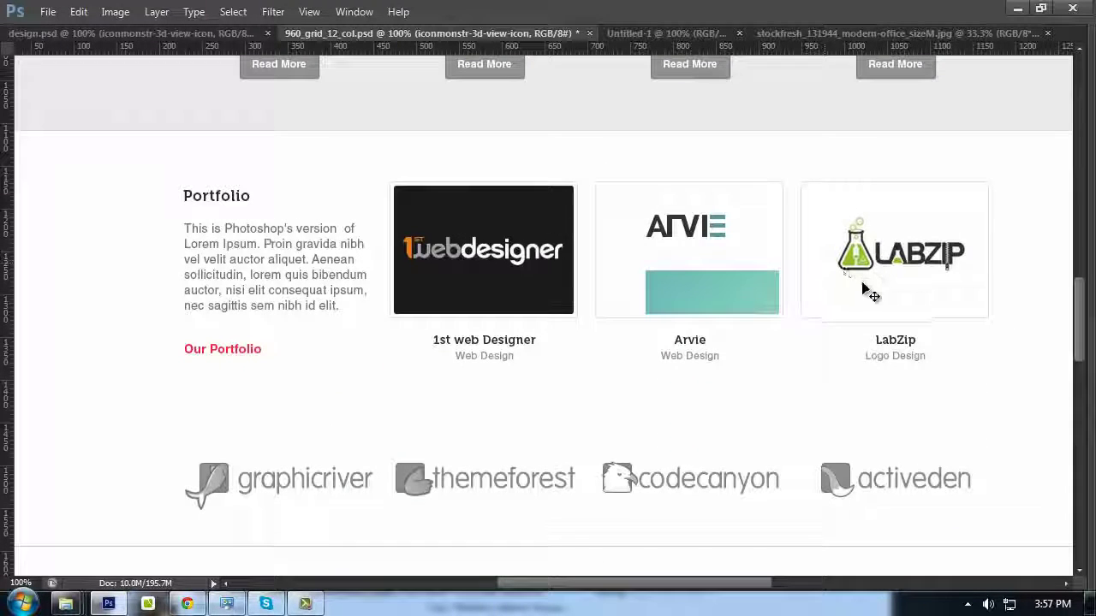
left_click_drag(643, 226, 578, 103)
left_click_drag(482, 265, 543, 191)
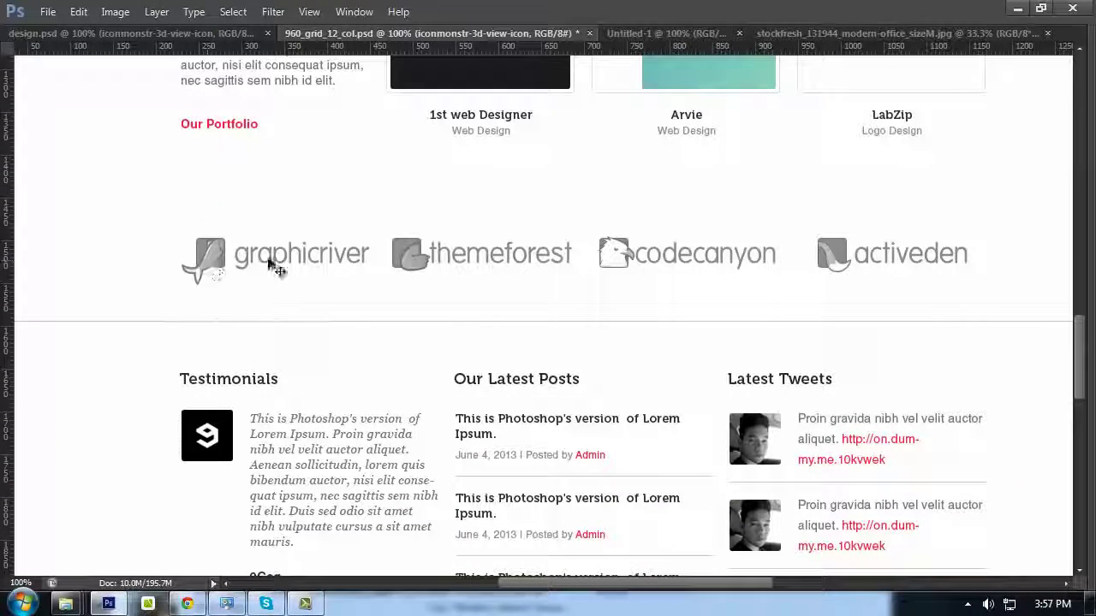
left_click_drag(594, 240, 553, 426)
scroll(552, 427, "down", 10)
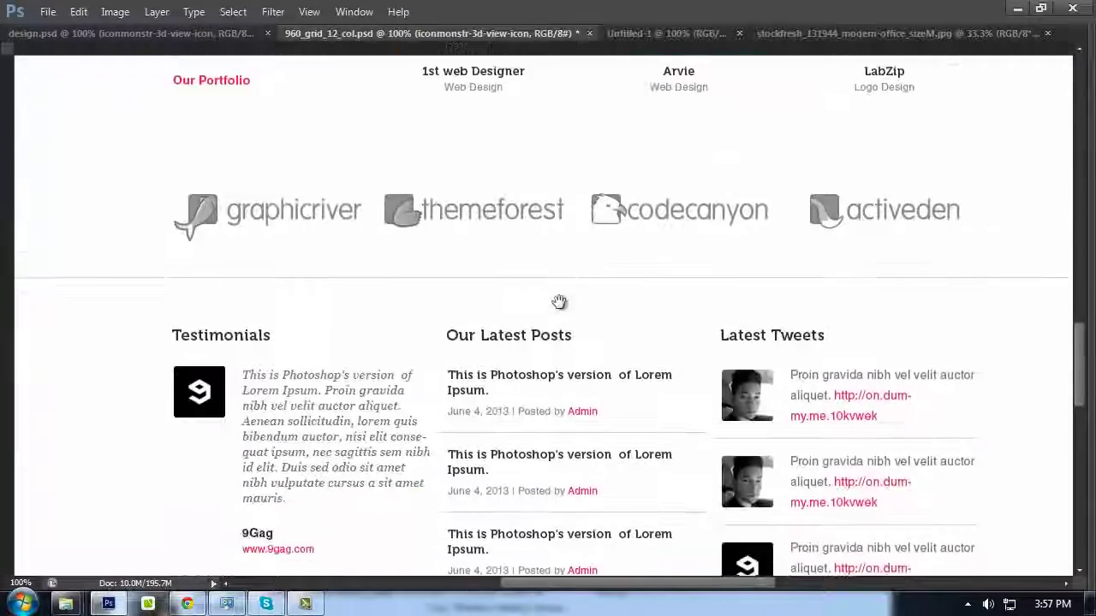
left_click_drag(562, 342, 563, 332)
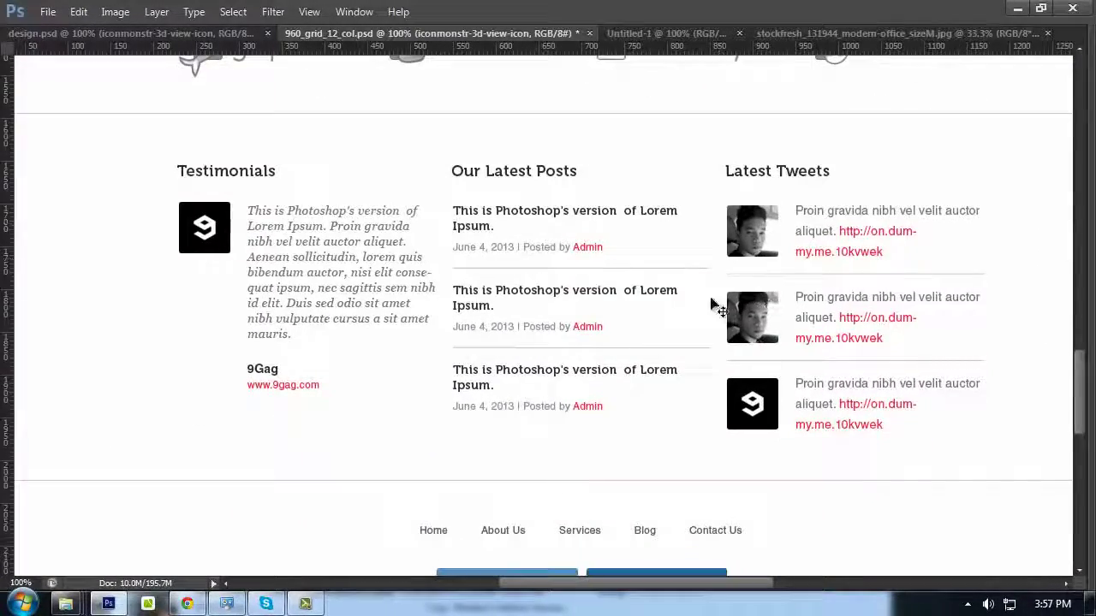
Recolor the divider line below the first entry of Our Latest Posts to #dddddd
key("Tab")
left_click_drag(648, 325, 537, 318)
scroll(543, 330, "down", 1)
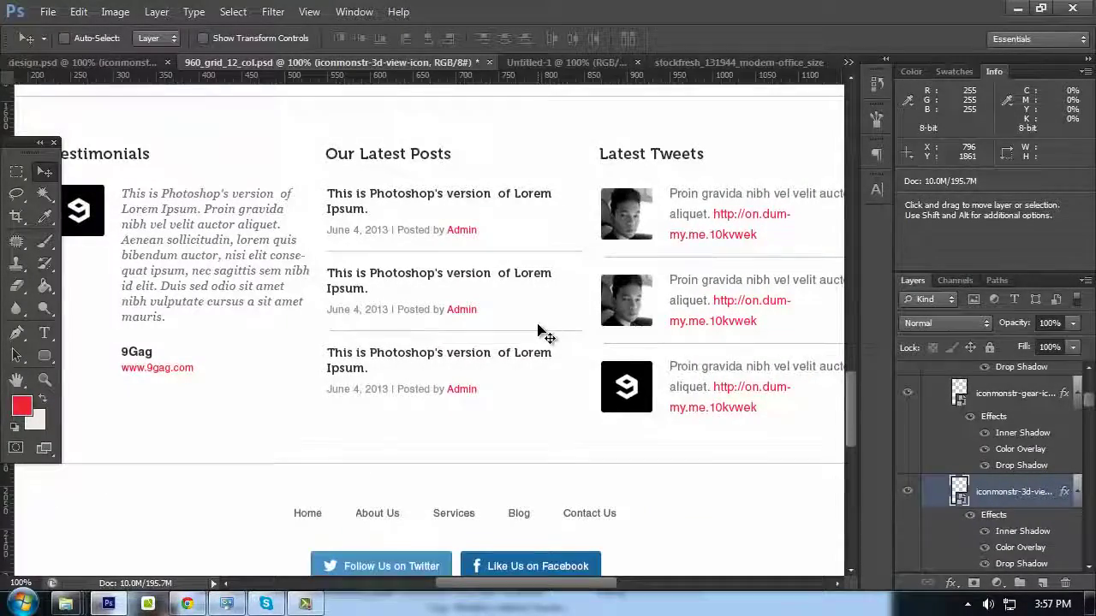
key("ctrl+plus")
scroll(548, 324, "up", 3)
left_click(571, 283, "ctrl")
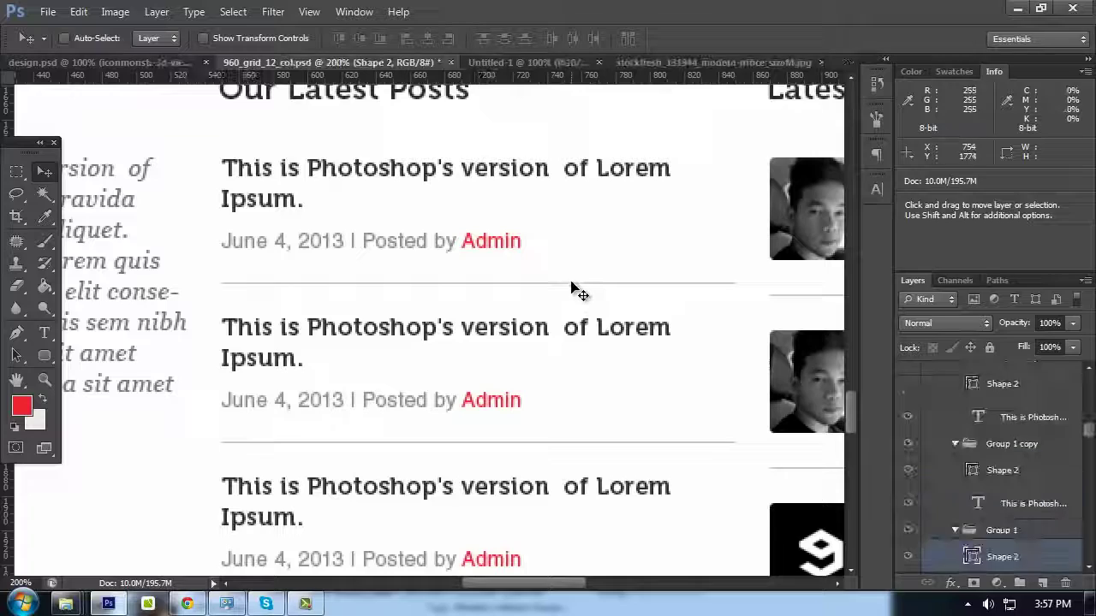
double_click(974, 558)
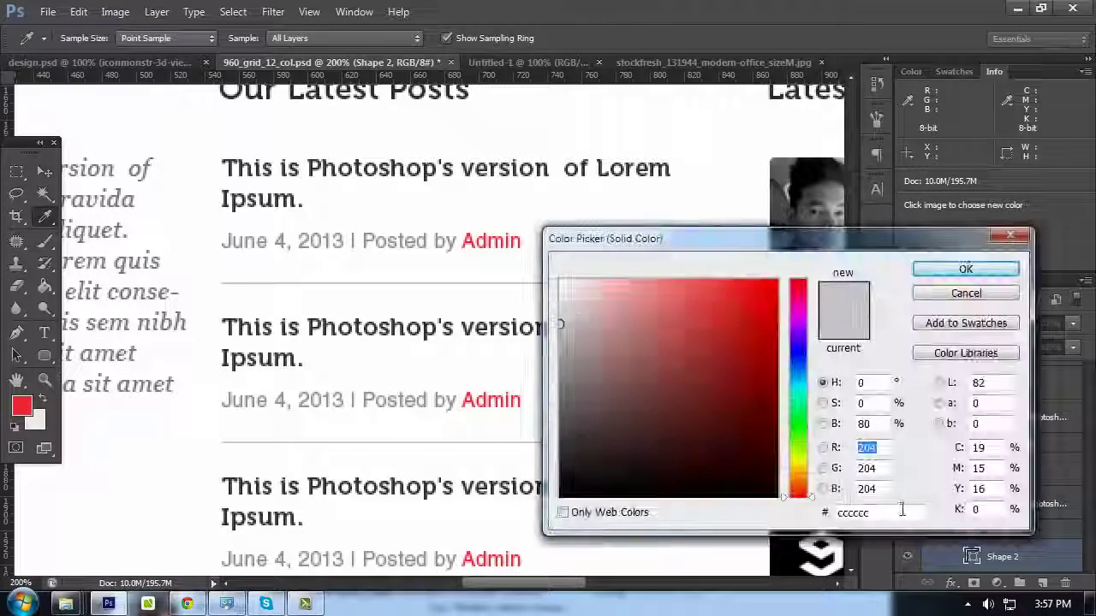
type("dddddd")
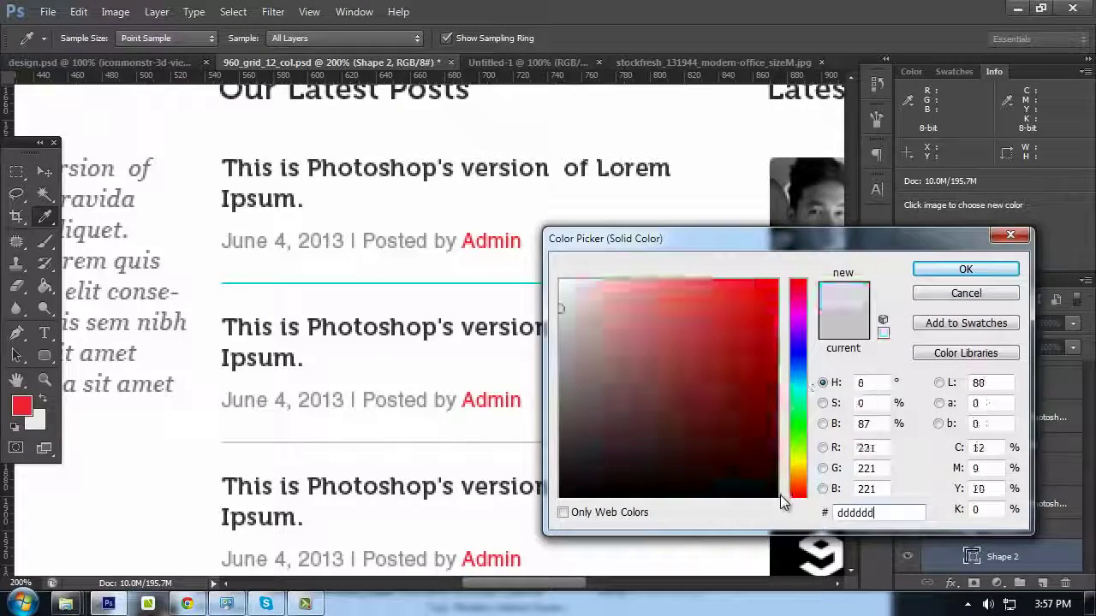
left_click(984, 272)
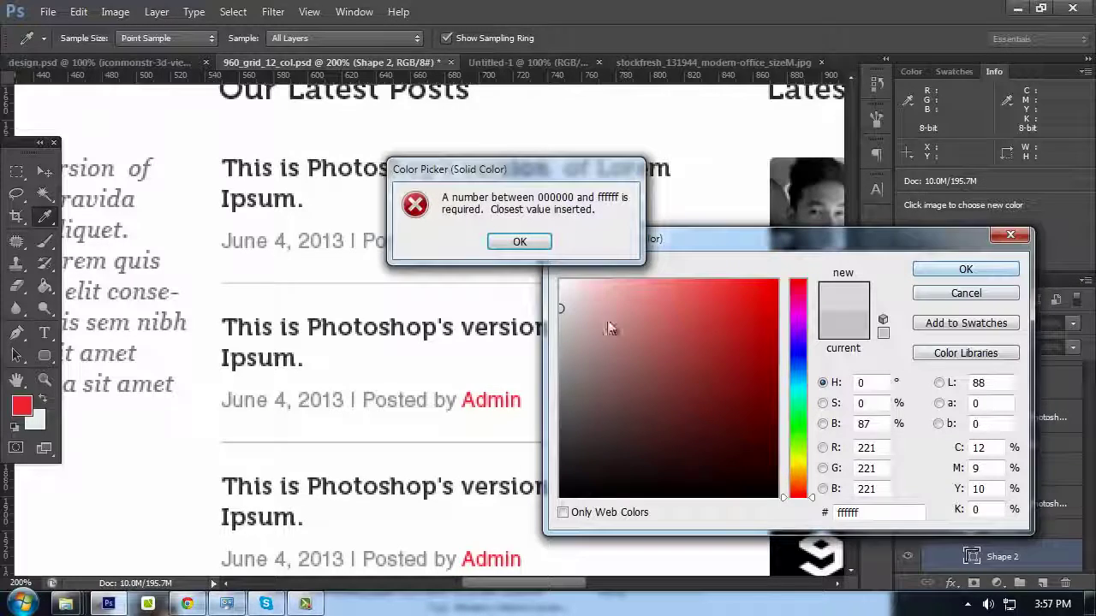
key("Return")
type("d")
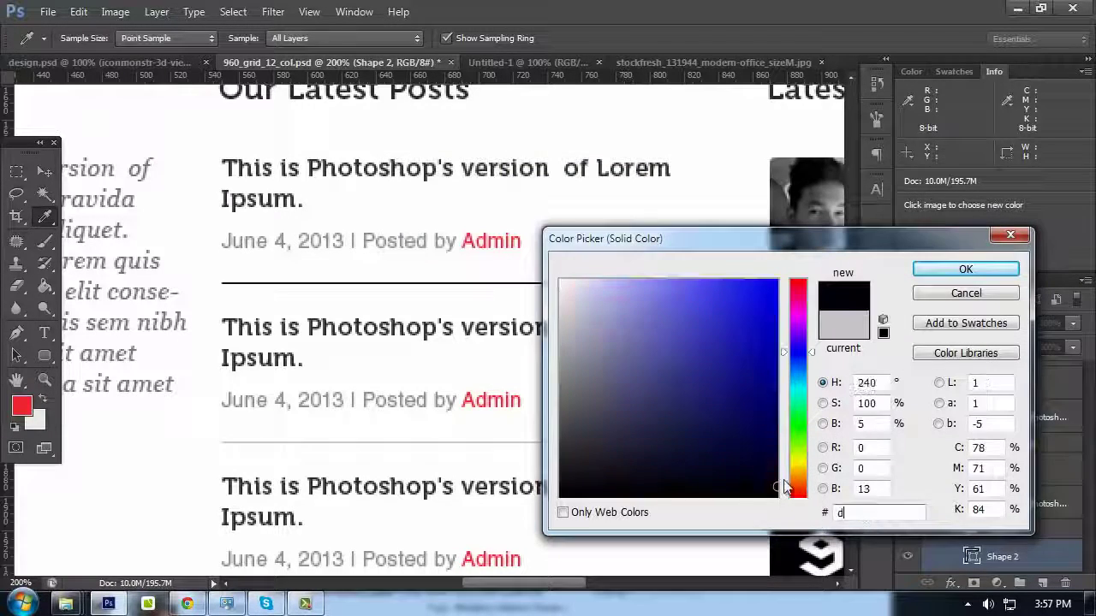
type("ddddd")
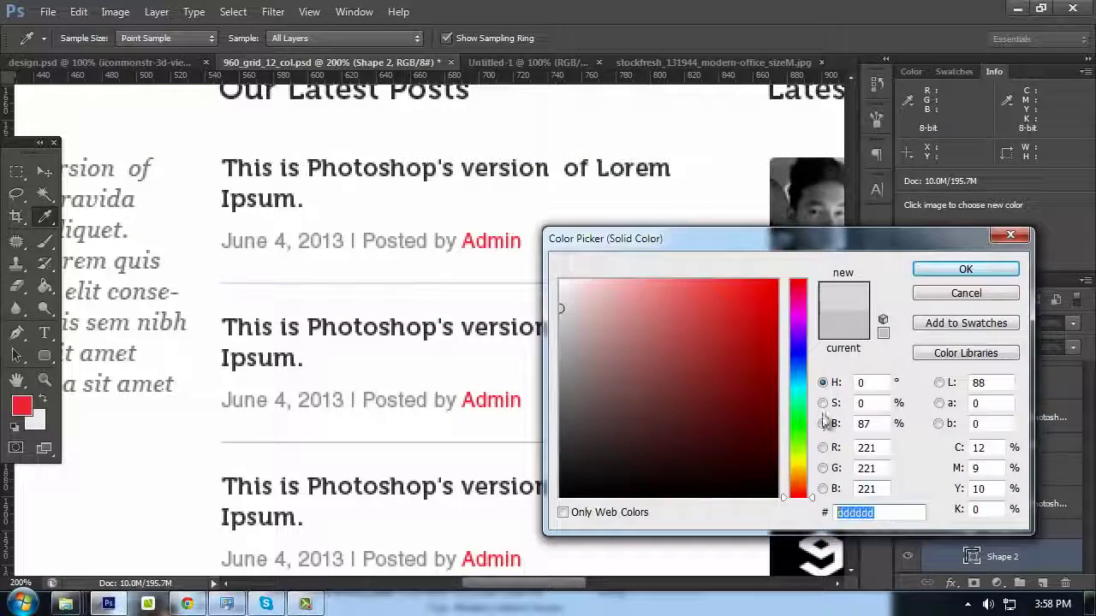
left_click(966, 269)
Set the fill of the divider line below the second latest post to #dddddd
key("v")
left_click(599, 454, "ctrl")
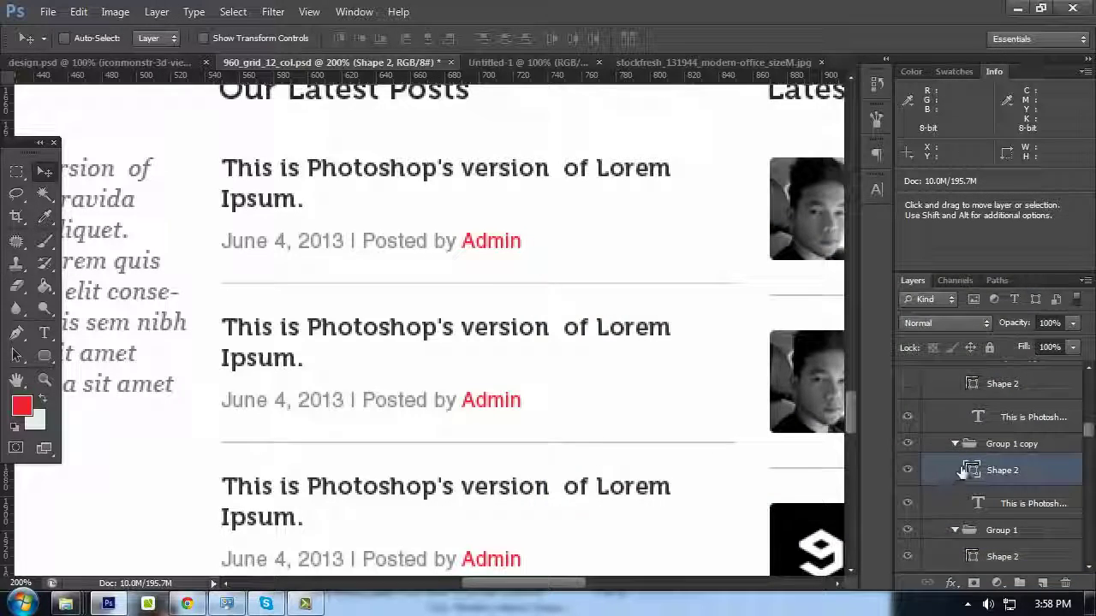
double_click(970, 470)
type("dddddd")
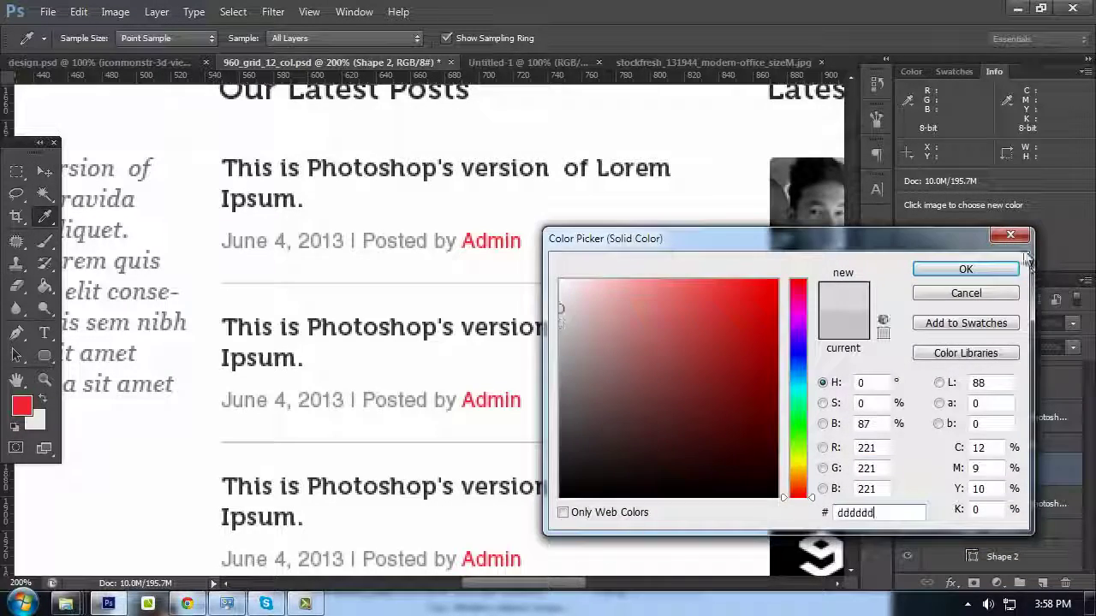
left_click(981, 272)
Change the divider line below the first tweet in Latest Tweets to #dddddd
scroll(996, 445, "up", 1)
left_click_drag(622, 337, 622, 296)
left_click_drag(818, 284, 587, 296)
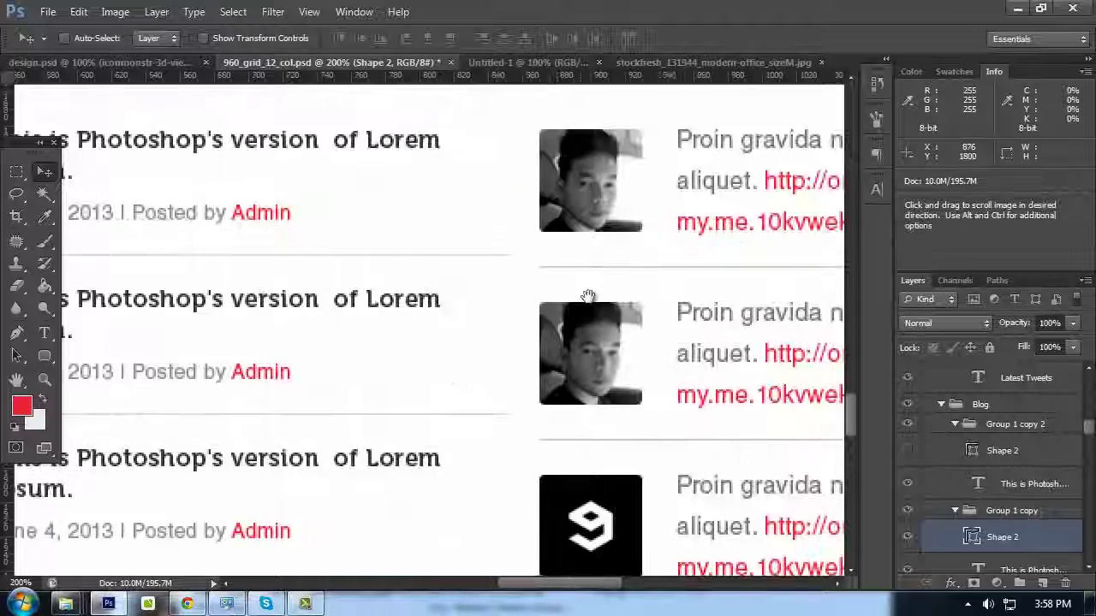
left_click(622, 272, "ctrl")
double_click(971, 380)
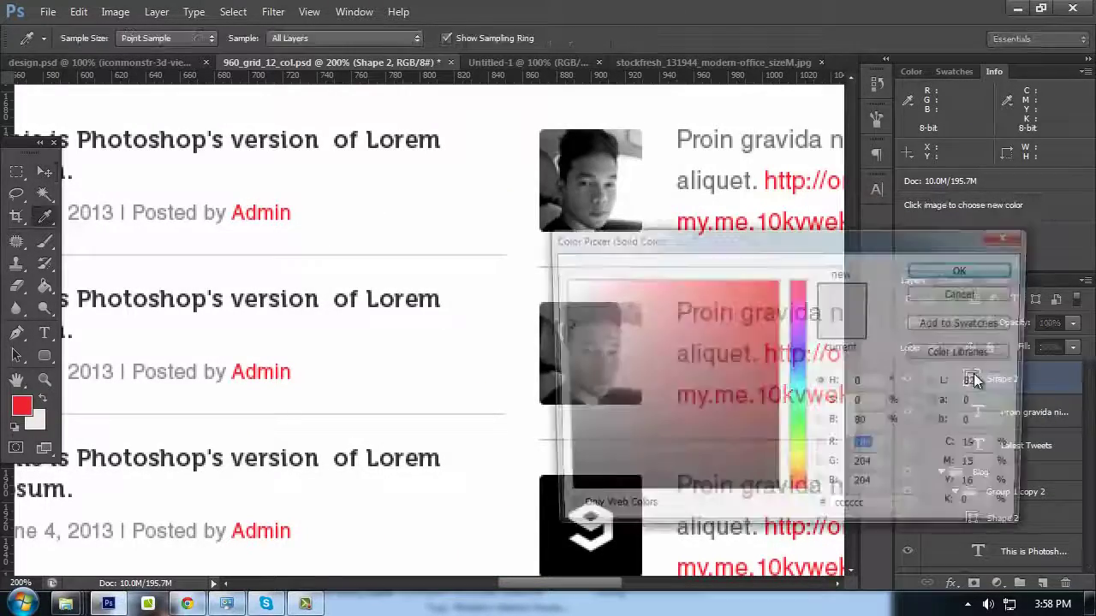
key("Delete")
key("Delete")
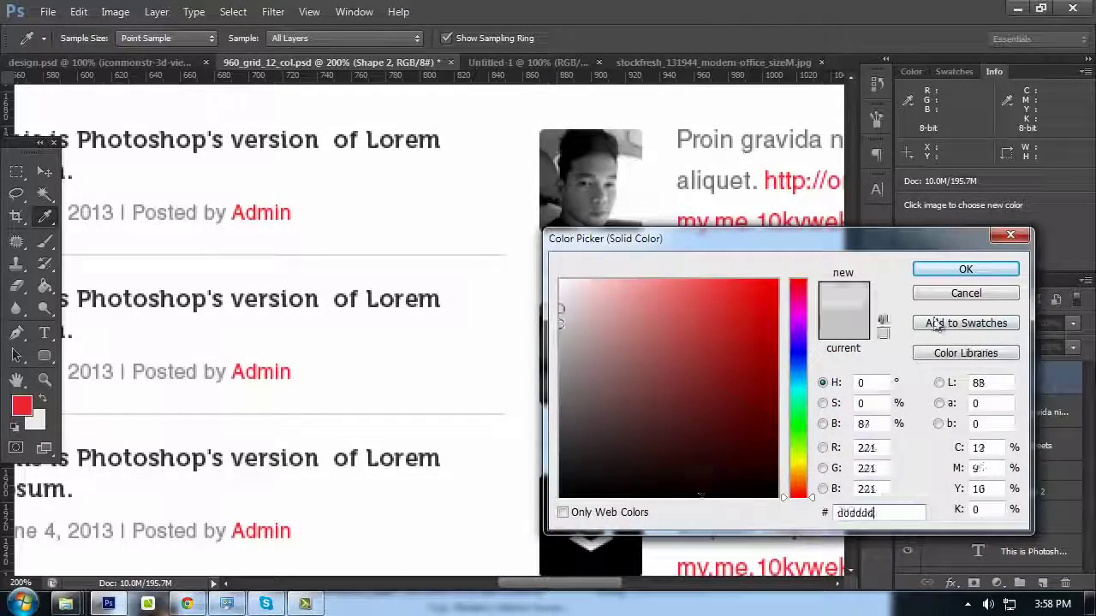
left_click(965, 269)
Recolor the divider line below the second tweet to #dddddd
left_click(681, 441, "ctrl")
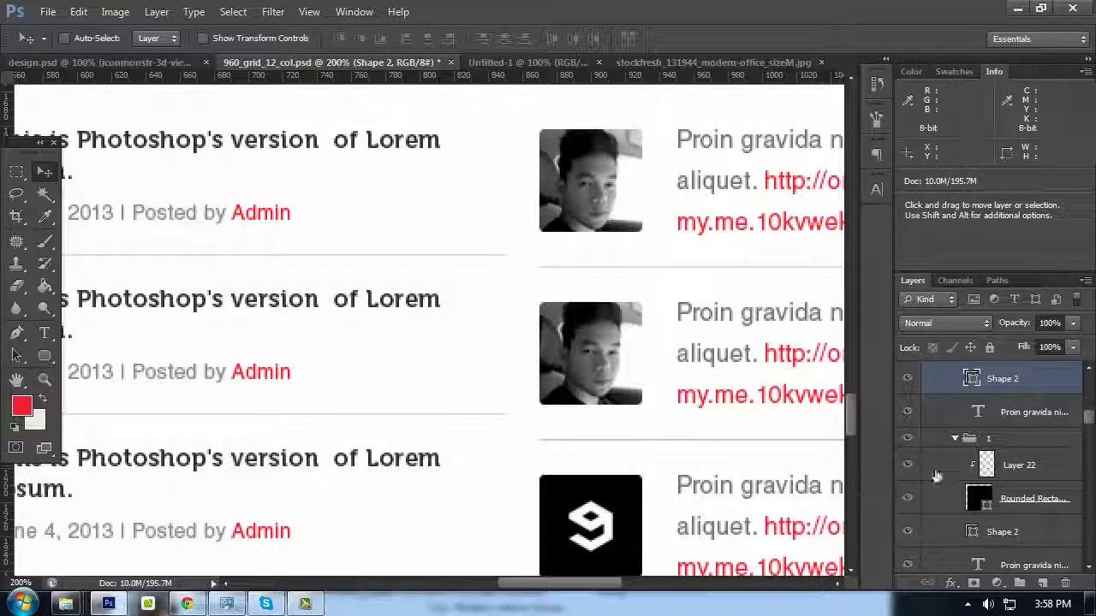
double_click(974, 381)
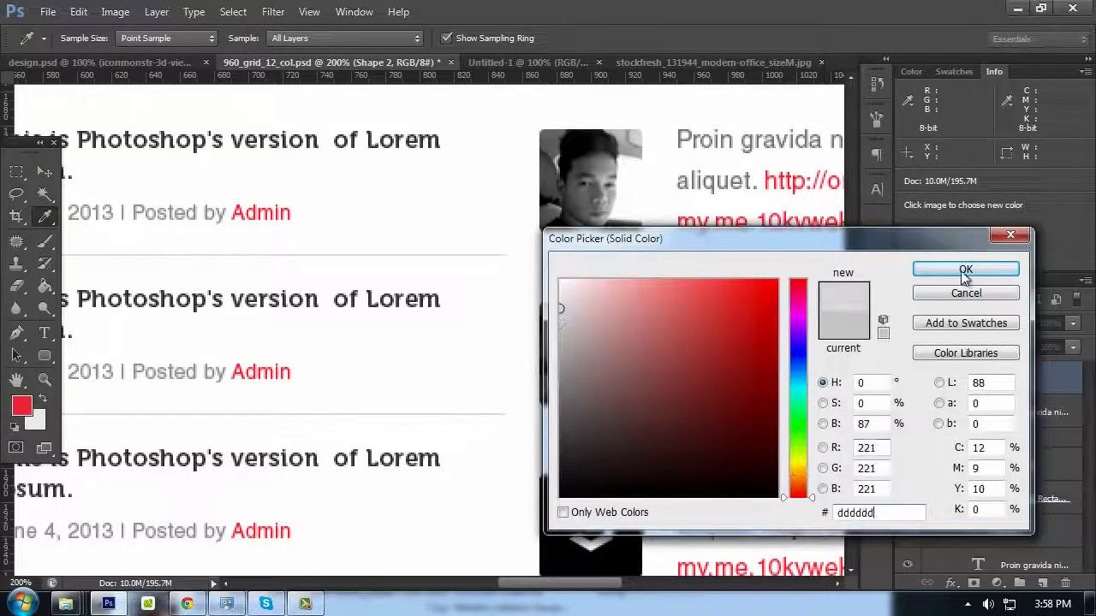
left_click(965, 271)
Check the recolored dividers and the footer at 100% zoom, and review the page back up to the hero header
key("ctrl+minus")
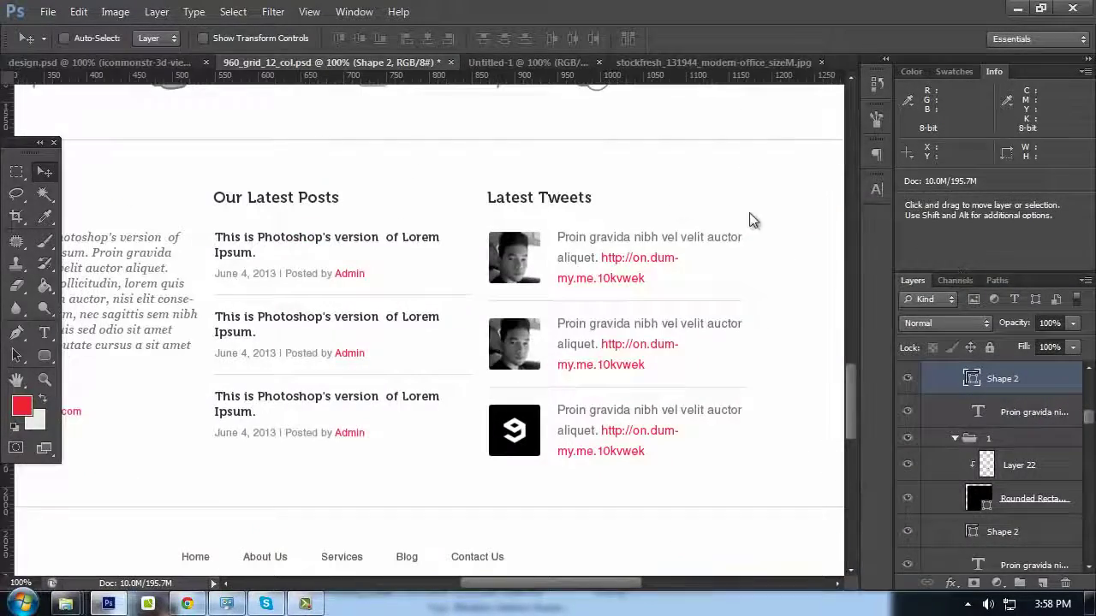
key("Tab")
scroll(631, 146, "down", 3)
scroll(512, 244, "down", 3)
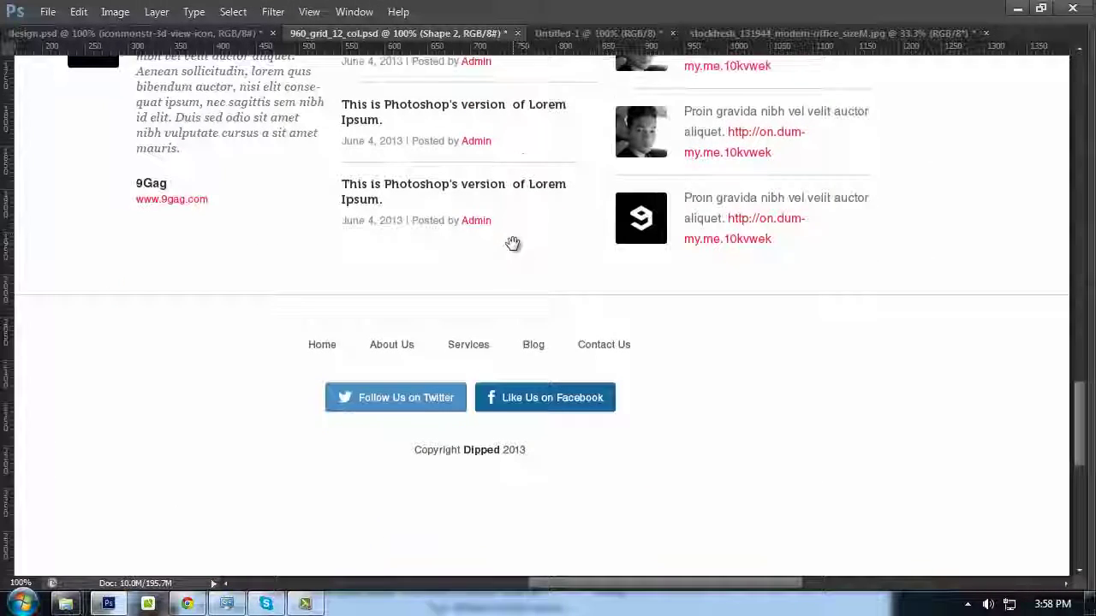
left_click_drag(512, 244, 560, 138)
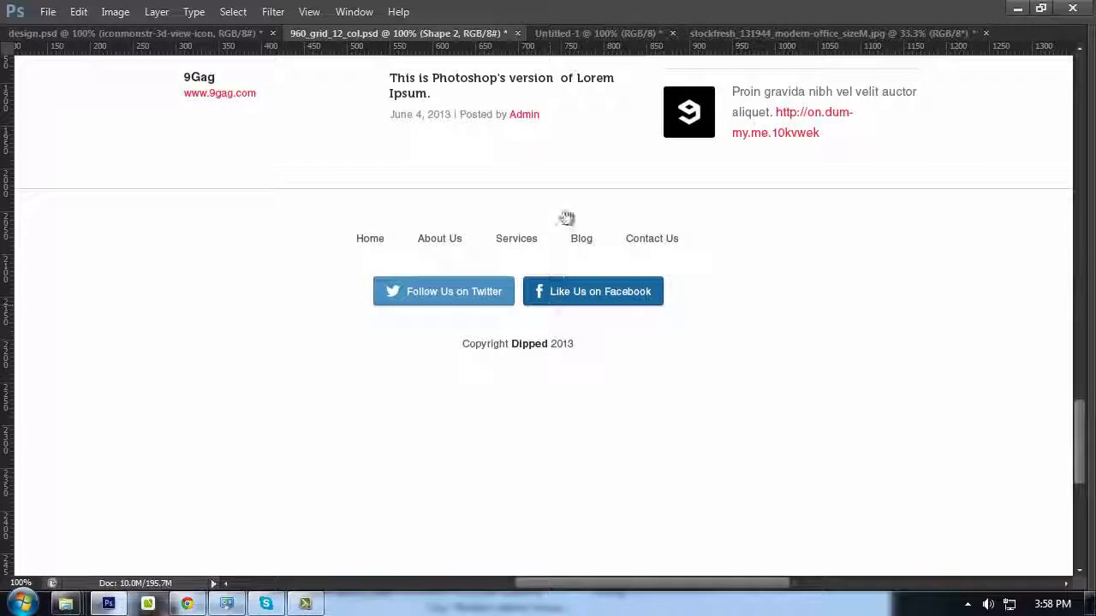
key("Tab")
scroll(526, 368, "up", 6)
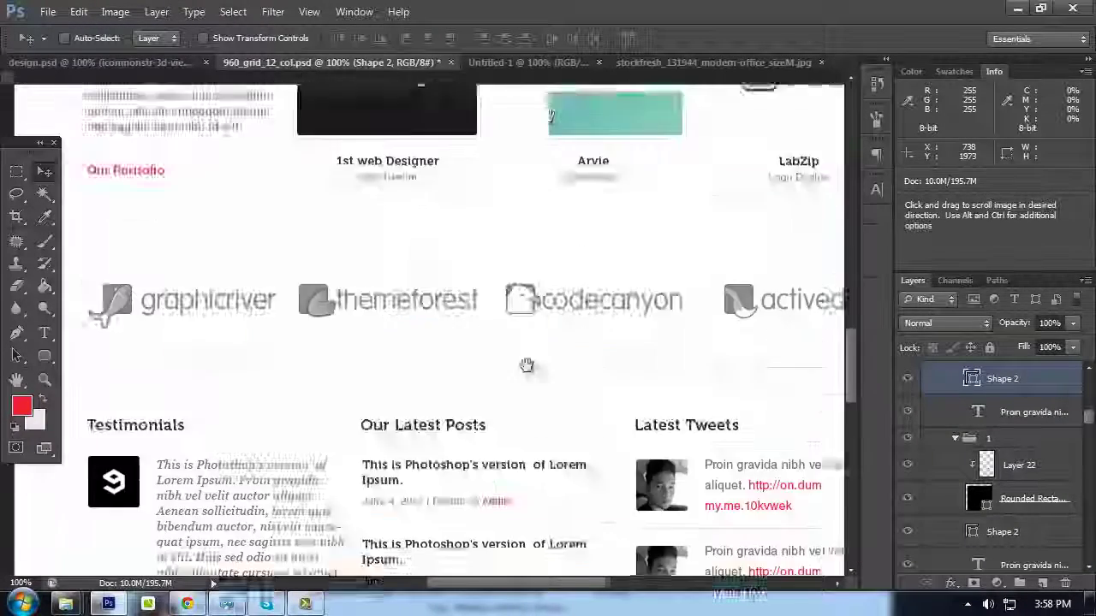
left_click_drag(634, 290, 627, 220)
scroll(626, 221, "right", 2)
scroll(608, 283, "up", 8)
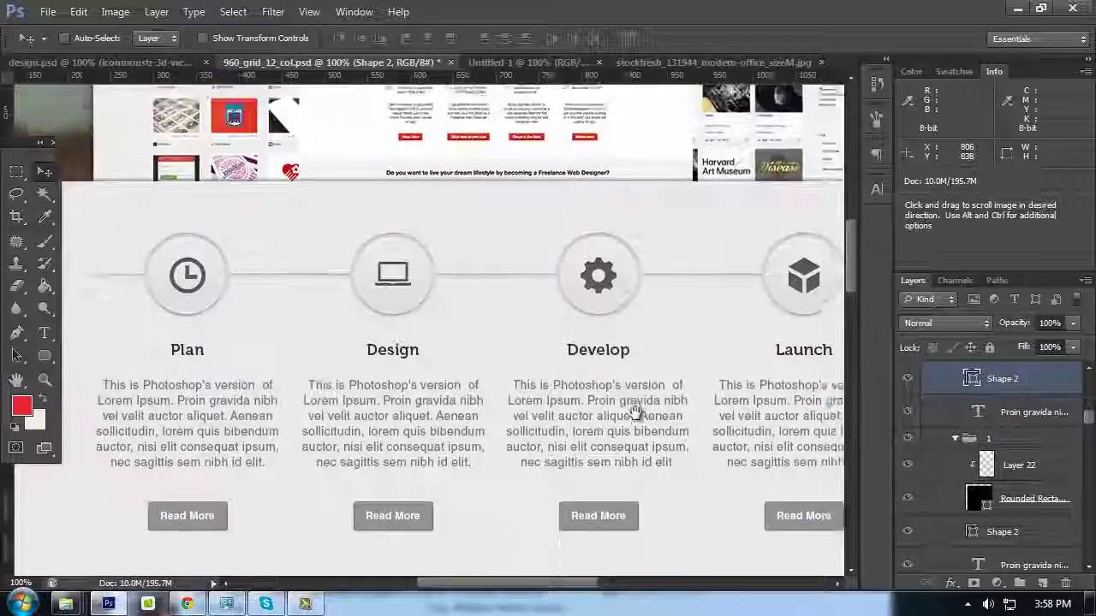
scroll(611, 369, "left", 3)
key("Tab")
scroll(610, 369, "up", 5)
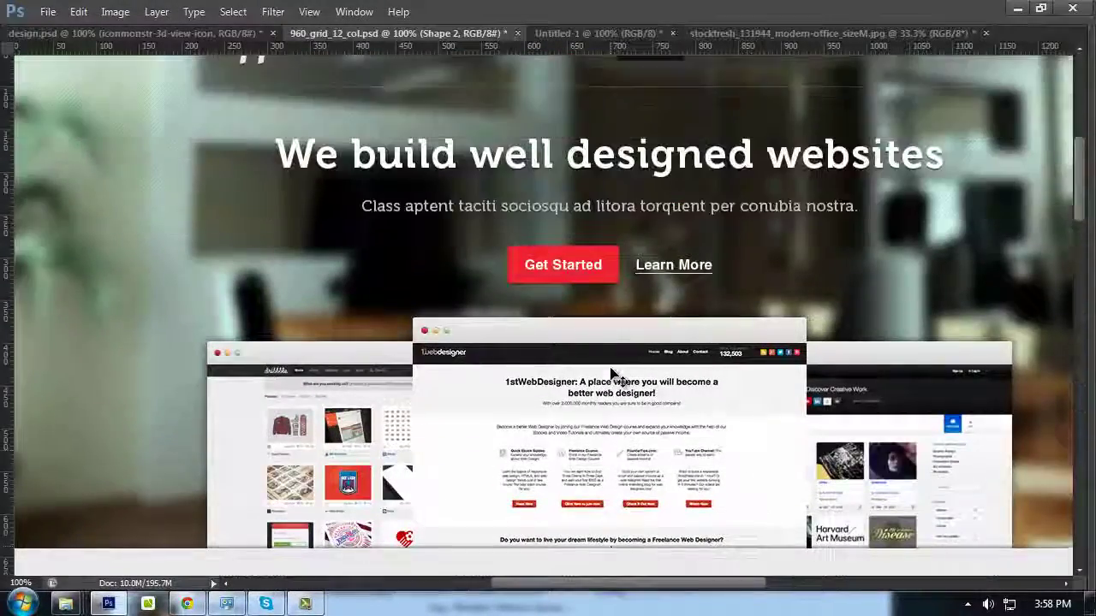
Select the blurred office photo layer behind the hero header and view the hero at 66.7% without panels
key("ctrl+minus")
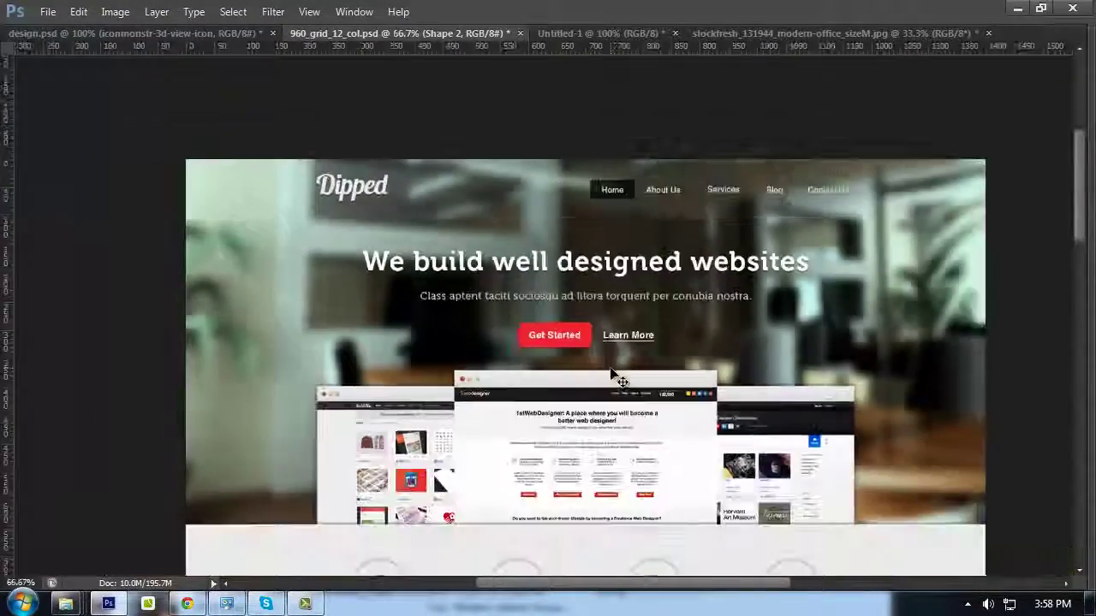
key("Tab")
left_click_drag(689, 347, 725, 307)
left_click(754, 325, "ctrl")
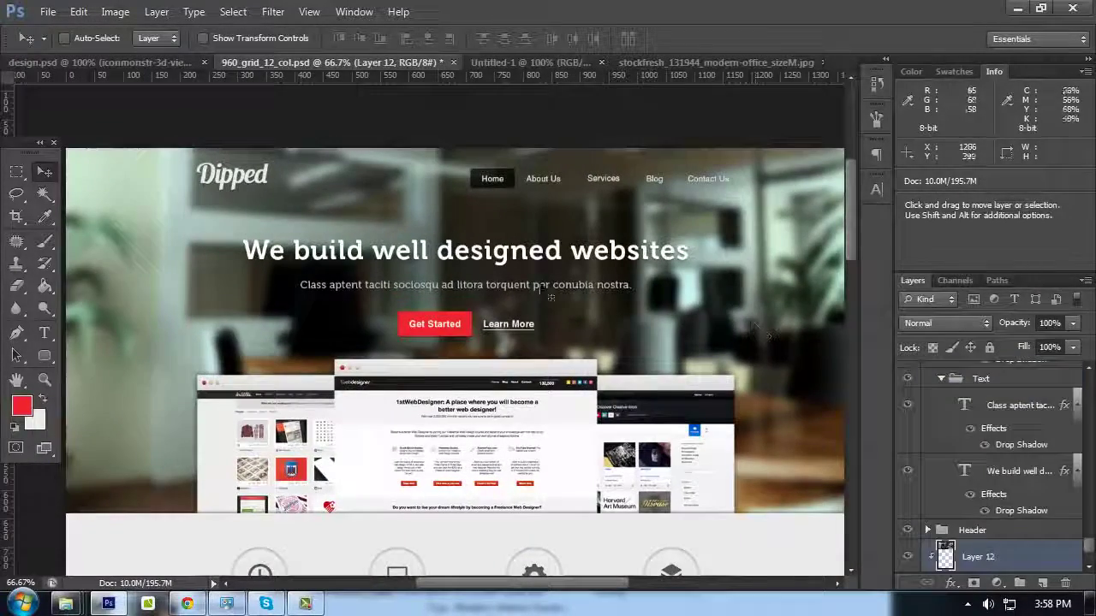
key("Tab")
In design.psd, select the hero's background photo layer, examine its pattern texture and clipped layers, and return to 960_grid_12_col.psd for comparison
key("ctrl+shift+Tab")
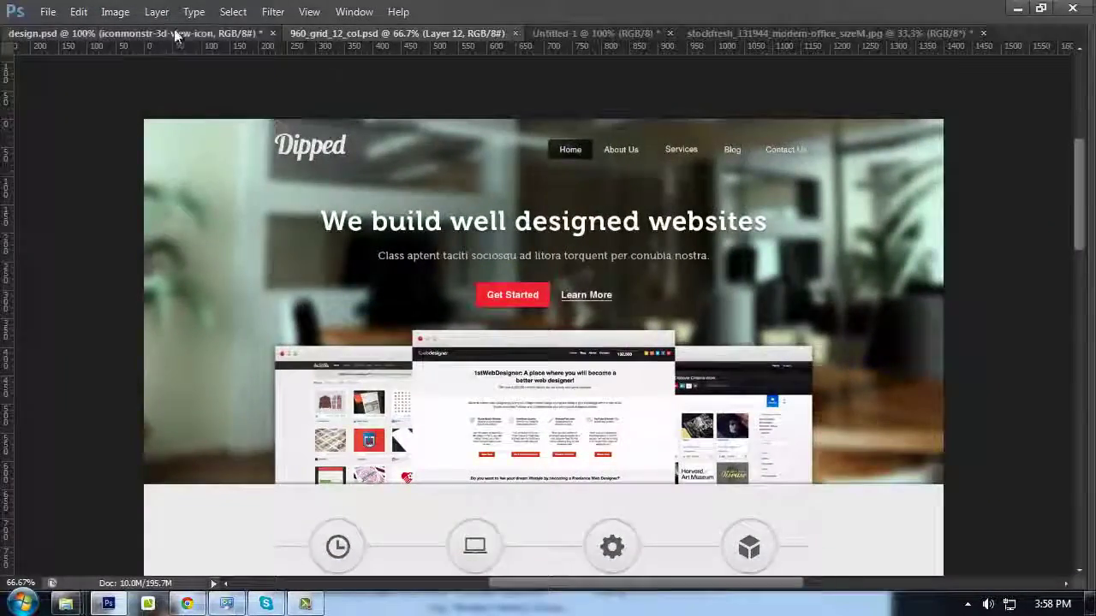
scroll(462, 189, "up", 6)
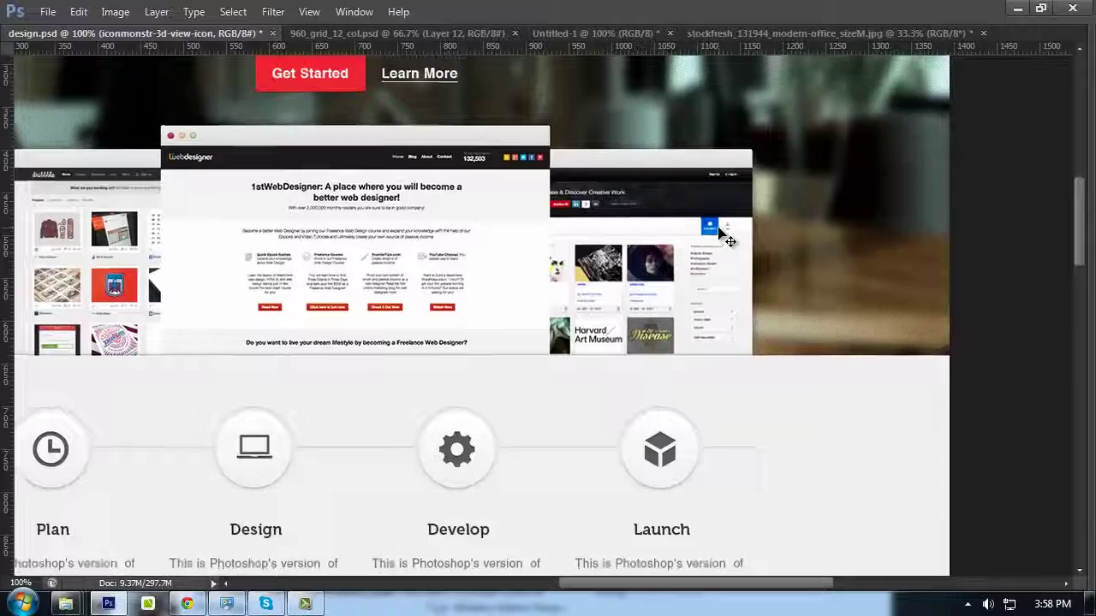
key("ctrl+minus")
key("Tab")
scroll(396, 265, "up", 3)
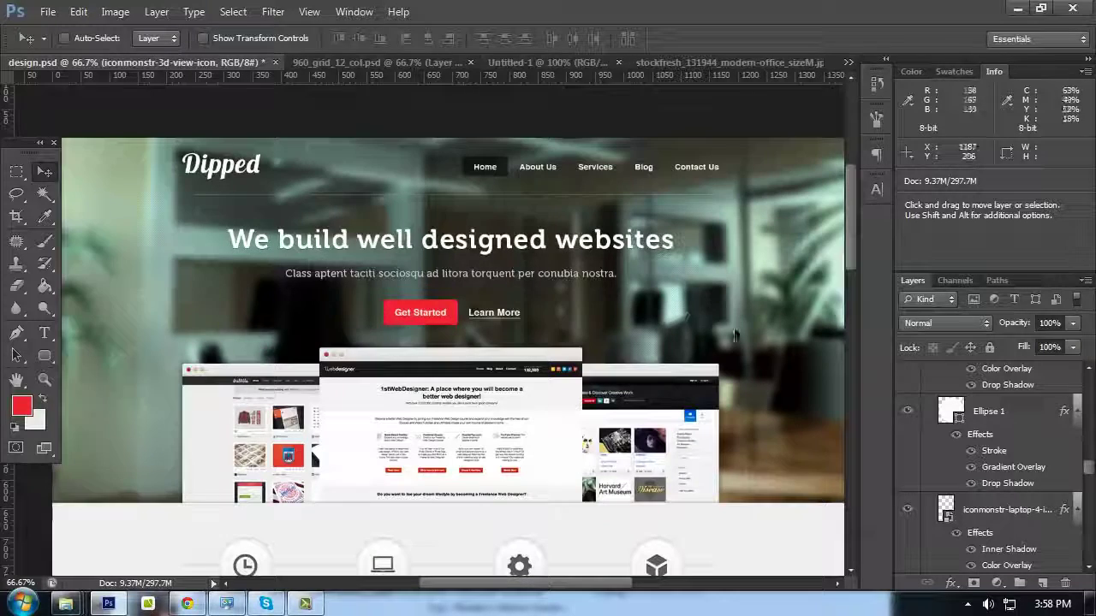
key("ctrl+plus")
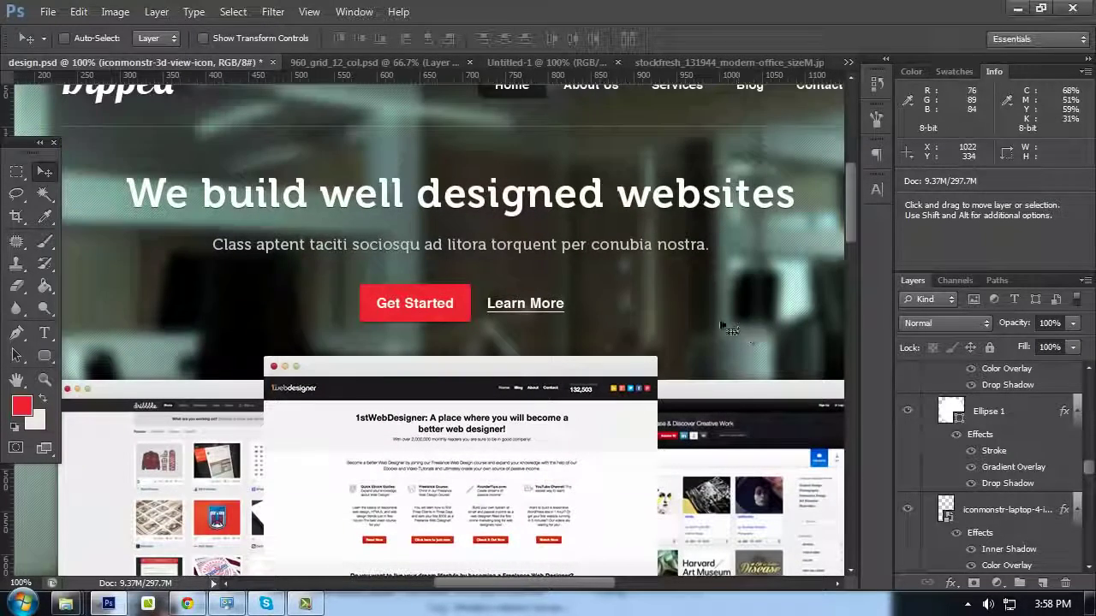
left_click(747, 320, "ctrl")
scroll(1004, 514, "down", 3)
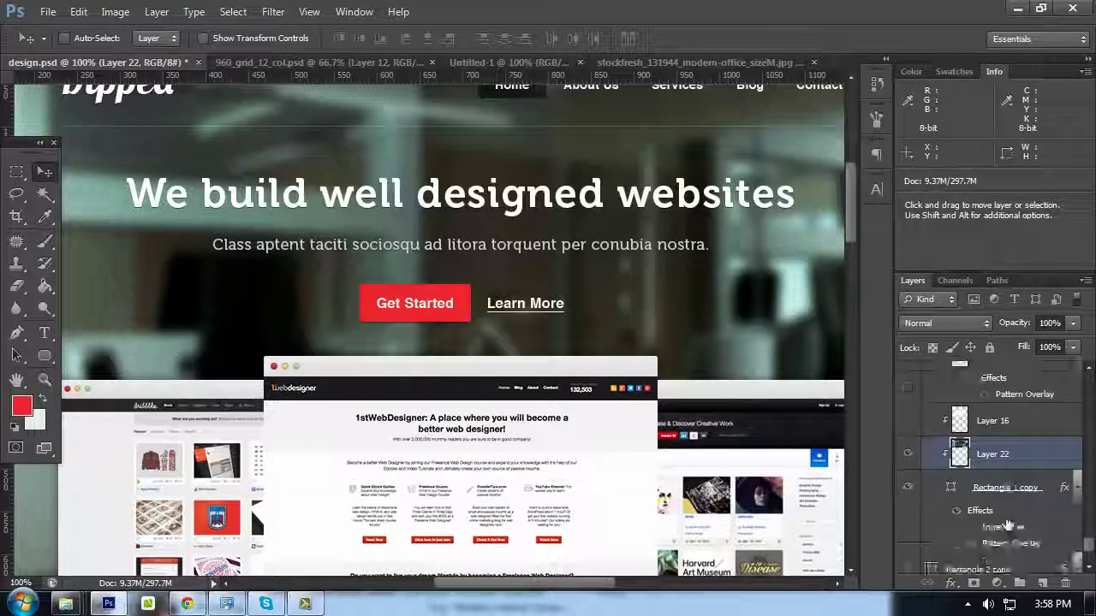
left_click_drag(533, 272, 372, 242)
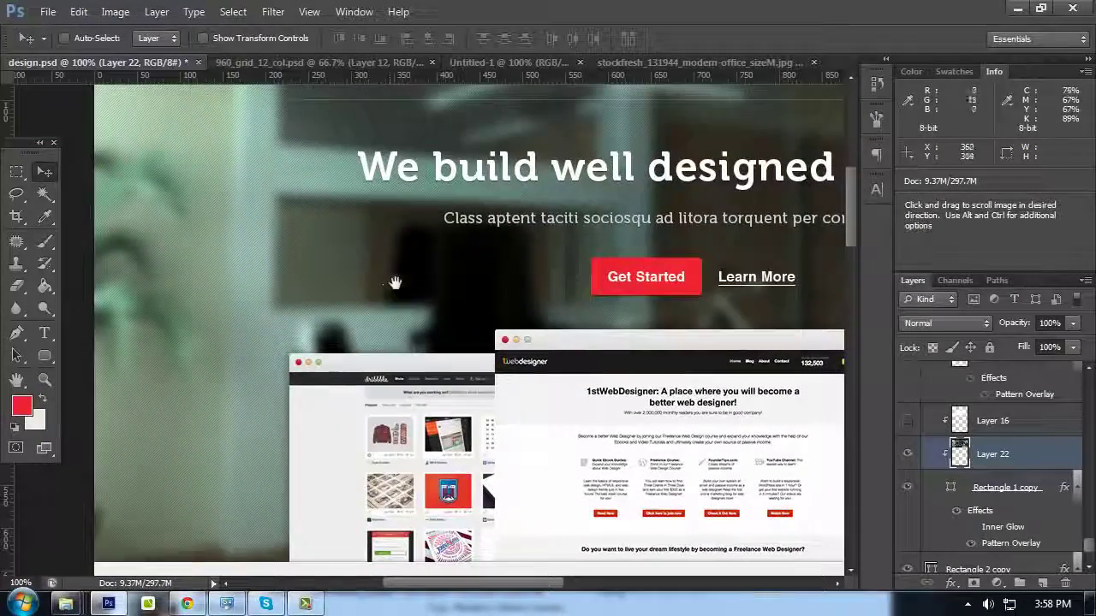
key("ctrl+minus")
left_click(348, 56)
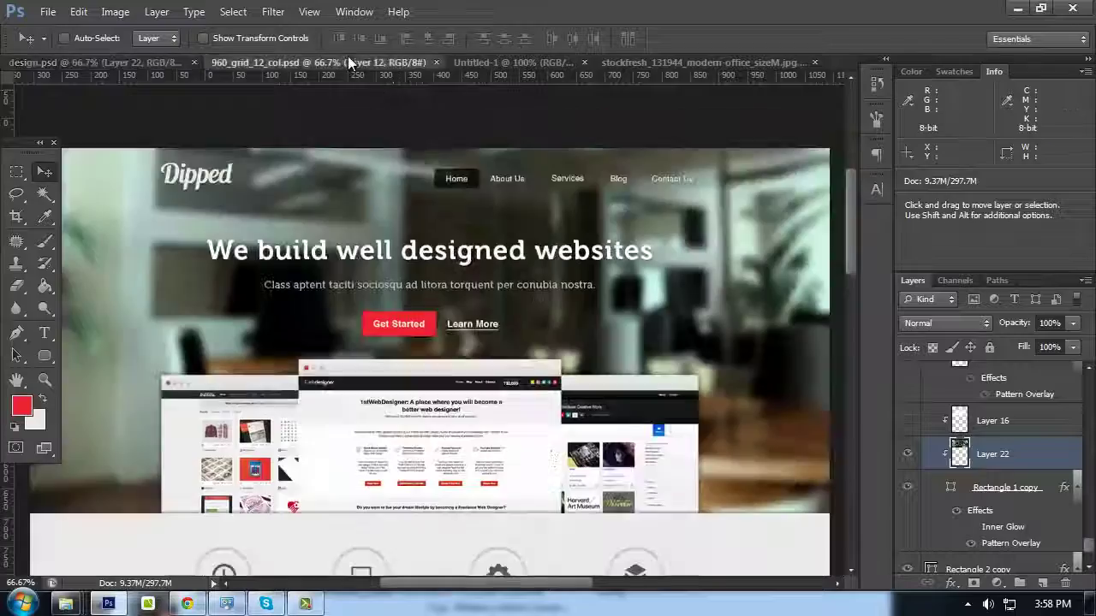
Compare the hero section of 960_grid_12_col.psd with design.psd and examine it at 66.7% and 100% zoom
scroll(591, 270, "down", 3)
scroll(591, 270, "down", 3)
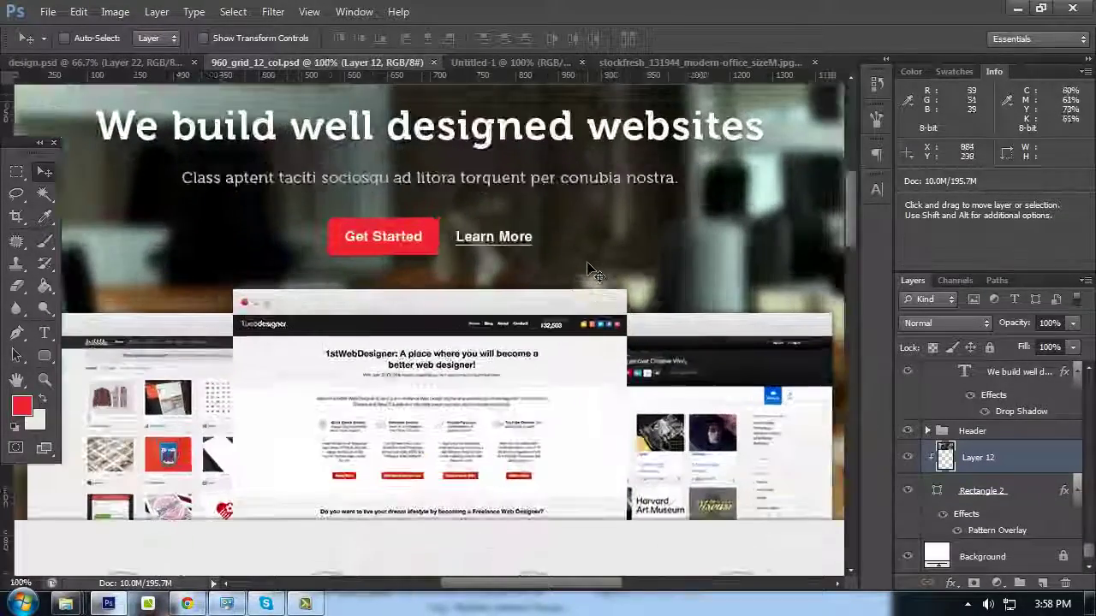
scroll(589, 269, "up", 5)
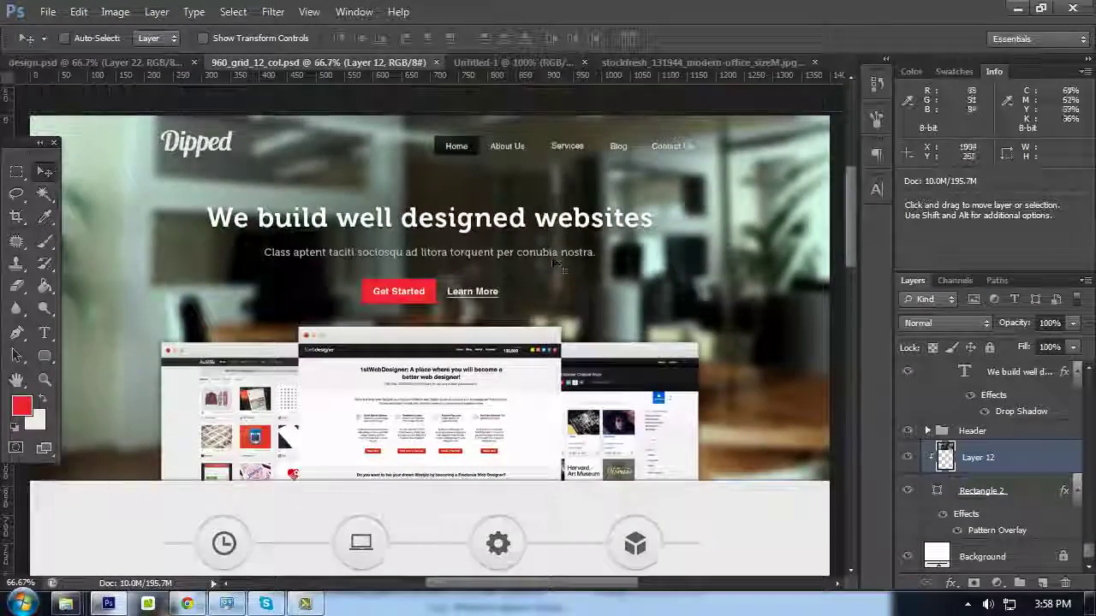
left_click(145, 62)
left_click(329, 63)
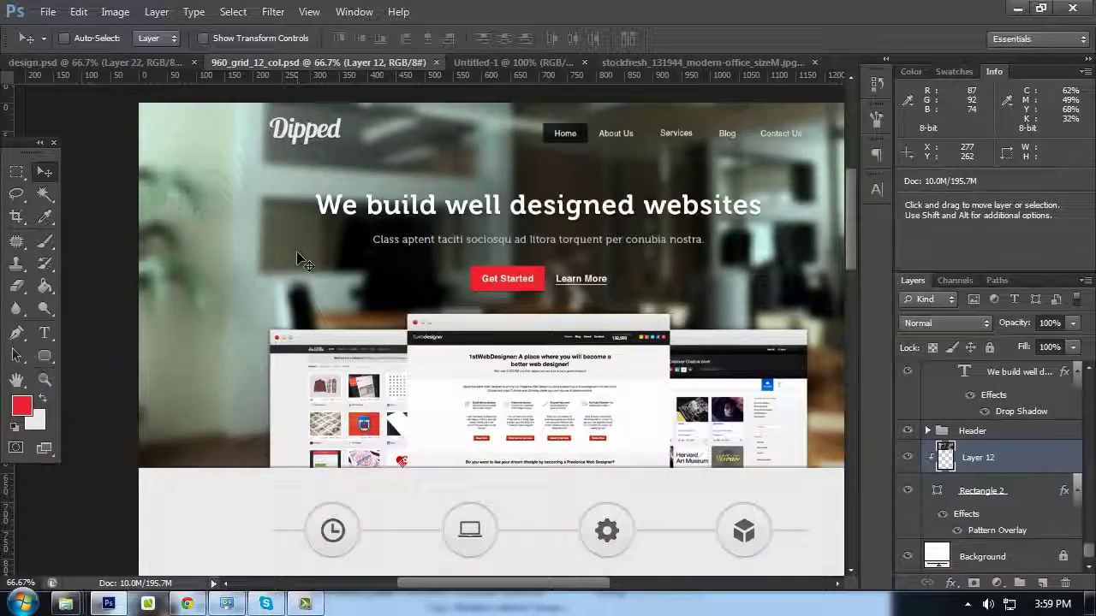
key("ctrl+1")
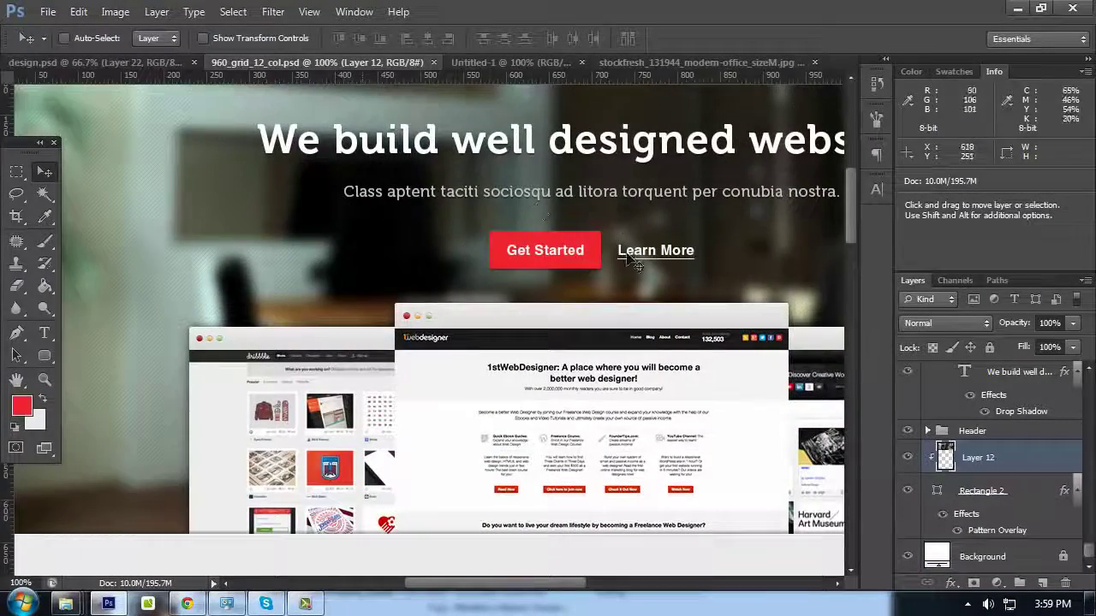
Review the drop shadow settings of the hero tagline text, checking its distance, and confirm them
key("Tab")
key("Tab")
key("t")
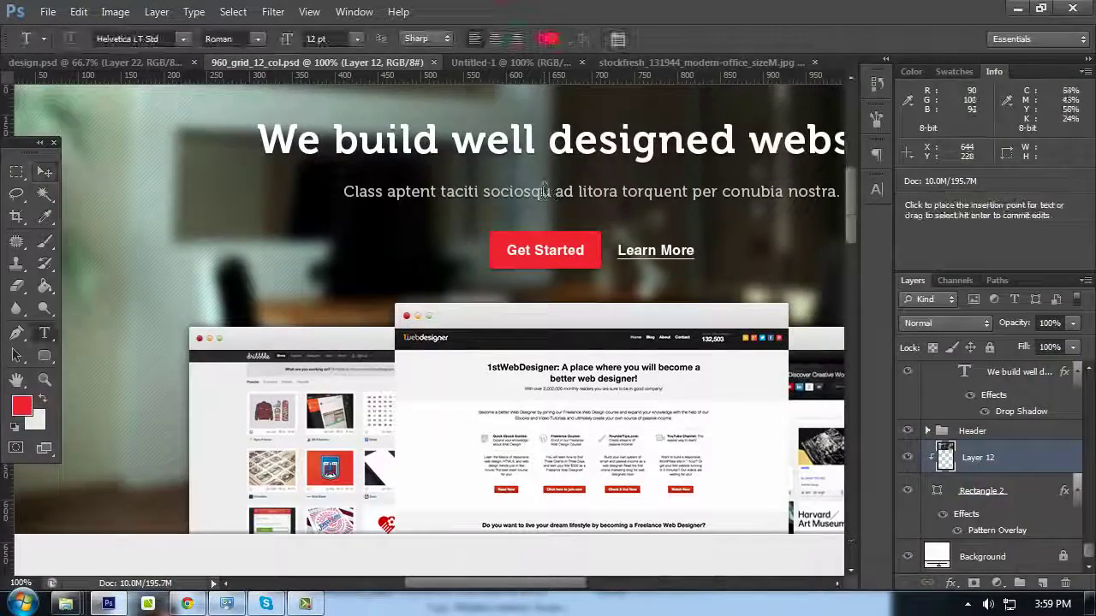
left_click(545, 191)
scroll(1008, 402, "down", 1)
scroll(1011, 420, "up", 2)
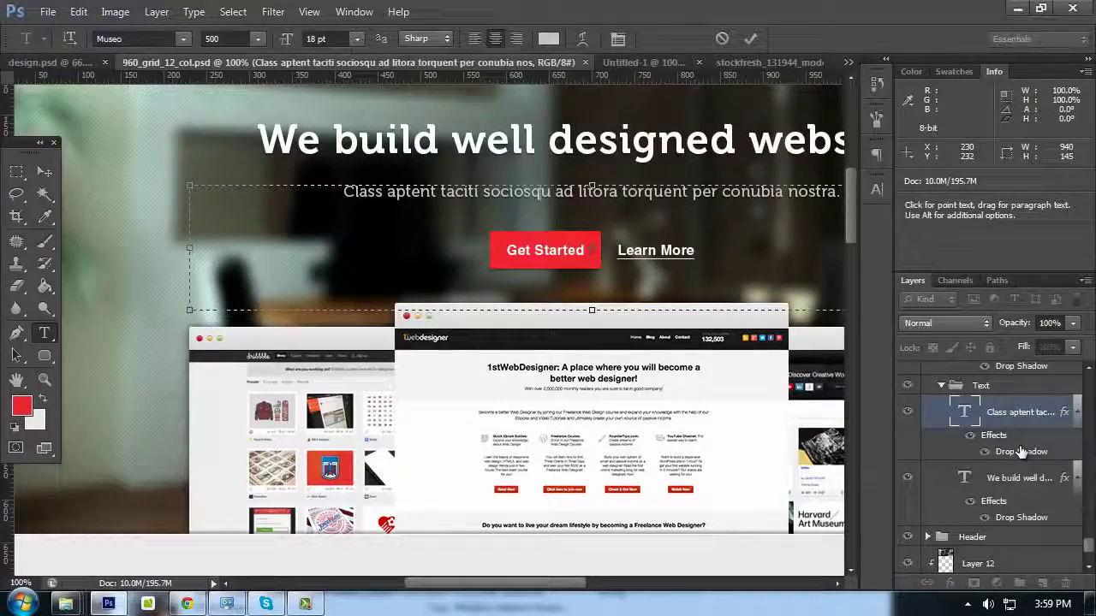
double_click(1021, 453)
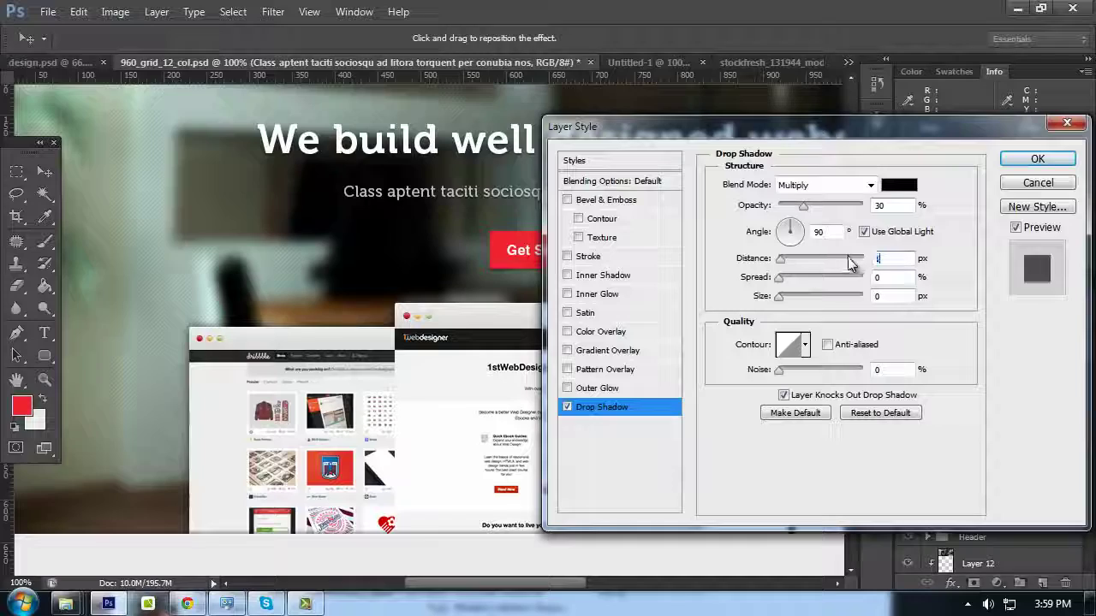
left_click(1035, 161)
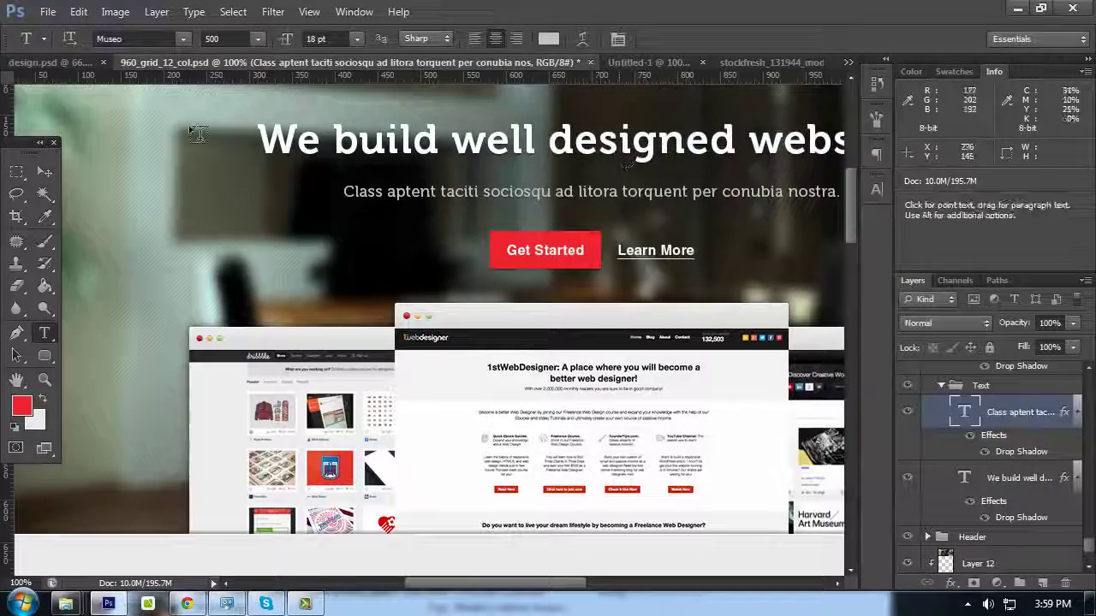
Select the "We build well designed websites" headline layer, review its drop shadow settings and confirm them
key("v")
left_click(1017, 482)
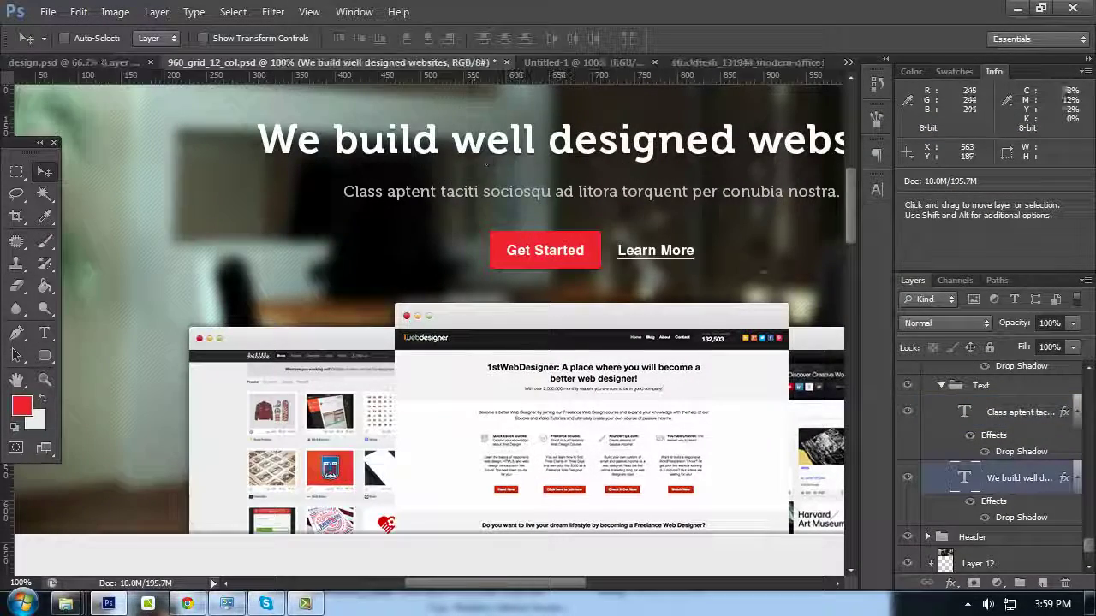
double_click(1022, 451)
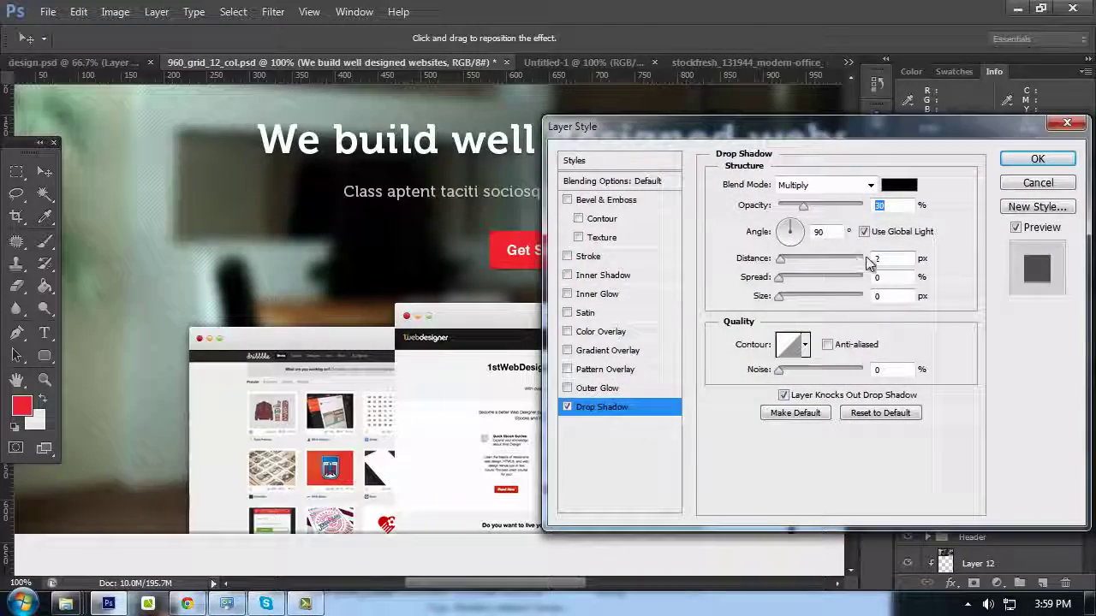
left_click(1049, 162)
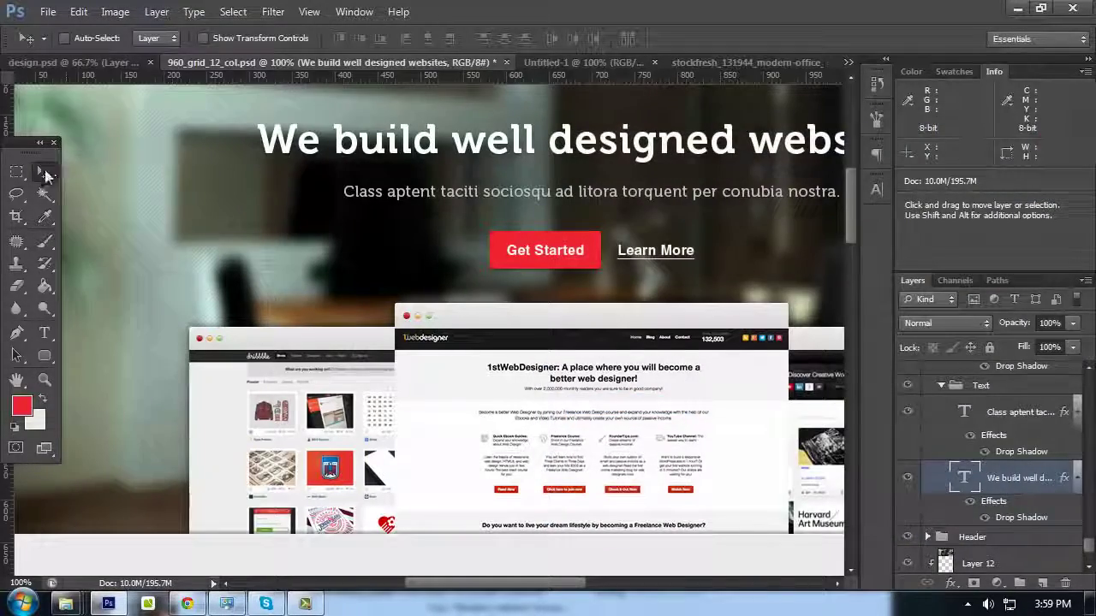
View the page without panels at 66.7% zoom and review the header, hero text and screenshots down to the feature icons
key("Tab")
scroll(457, 240, "up", 8)
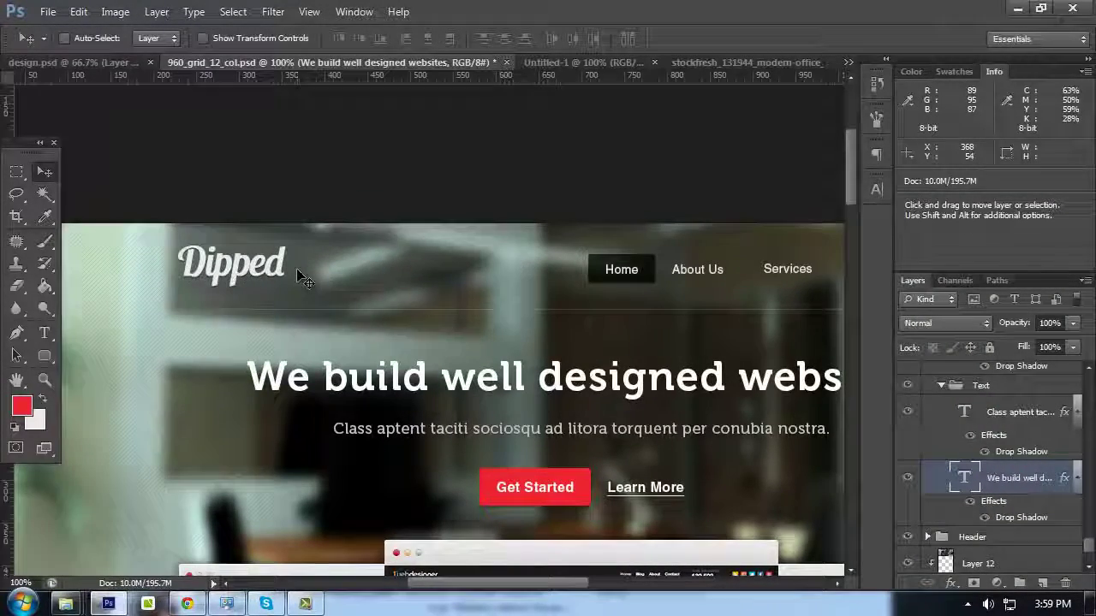
key("ctrl+minus")
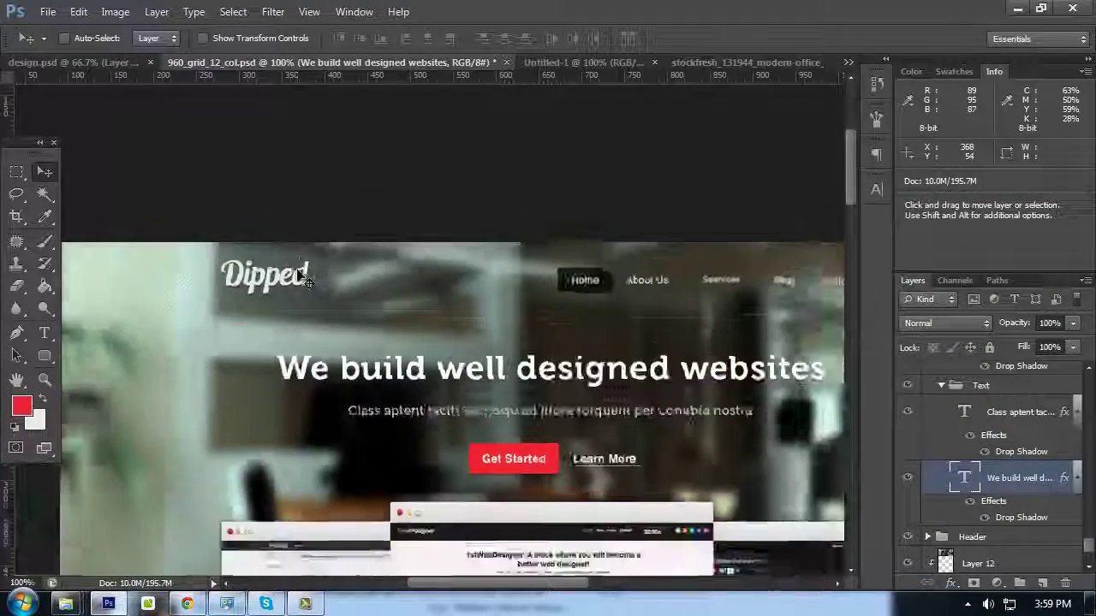
key("Tab")
left_click_drag(355, 334, 322, 212)
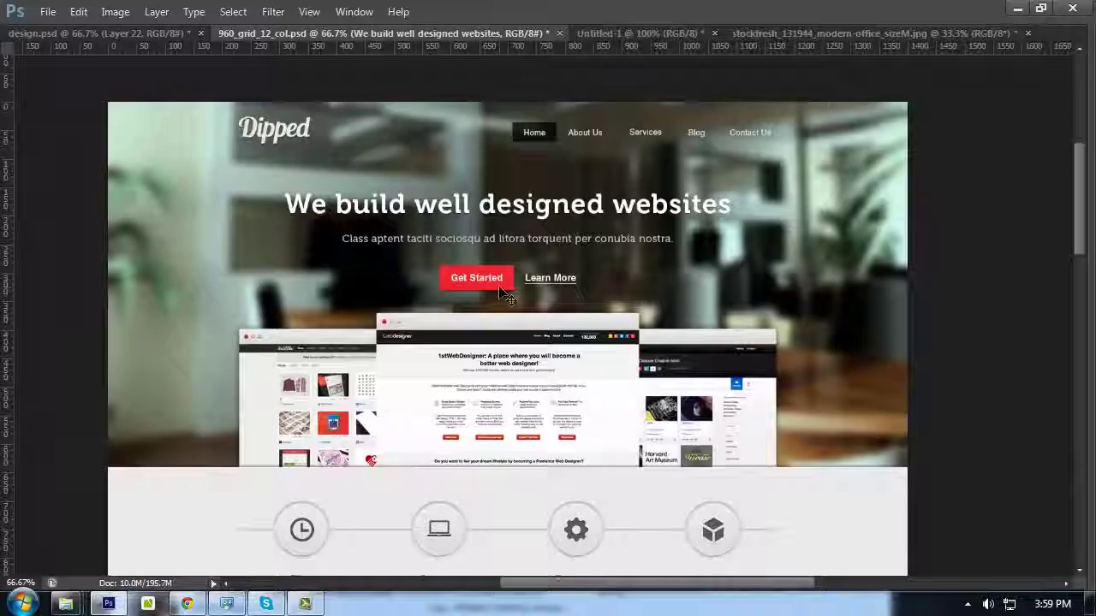
scroll(514, 282, "up", 2)
scroll(587, 330, "down", 6)
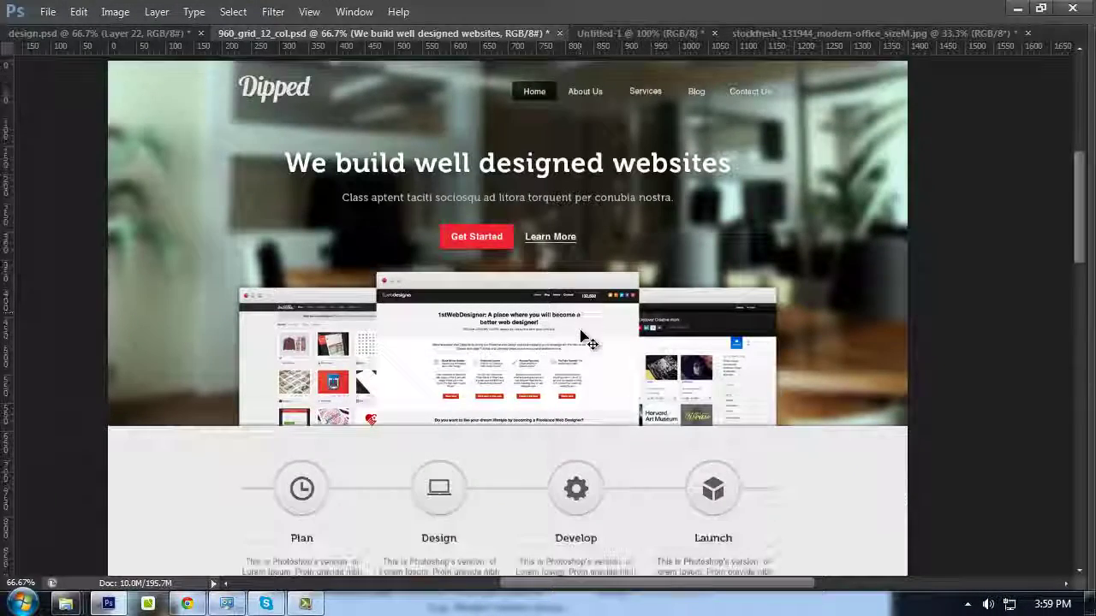
scroll(587, 305, "up", 2)
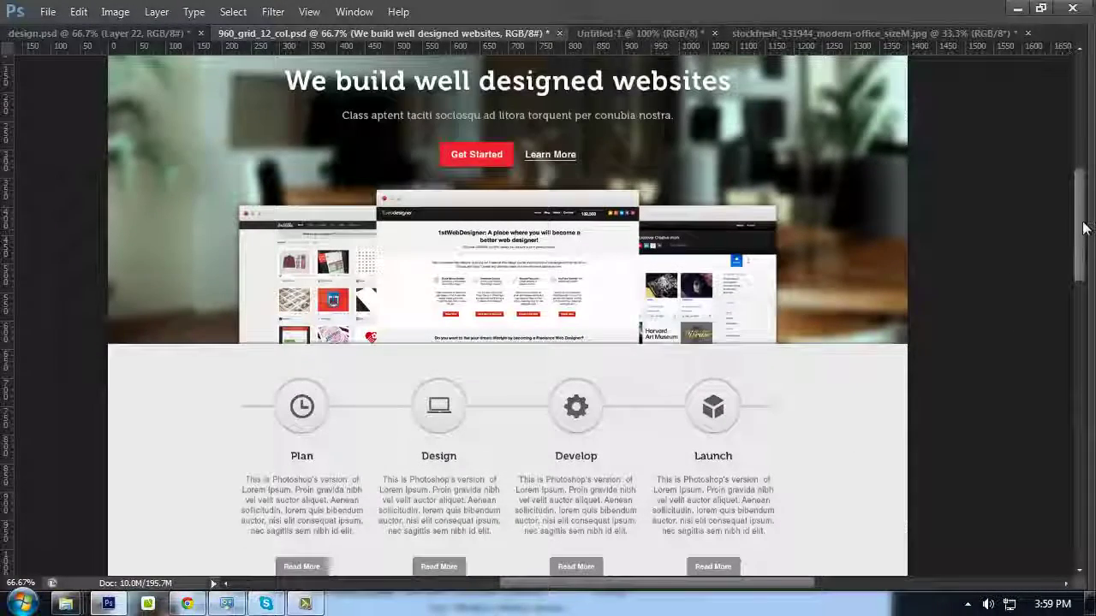
mouse_move(1079, 230)
left_mouse_down()
mouse_move(1078, 202)
mouse_move(1080, 215)
left_mouse_up()
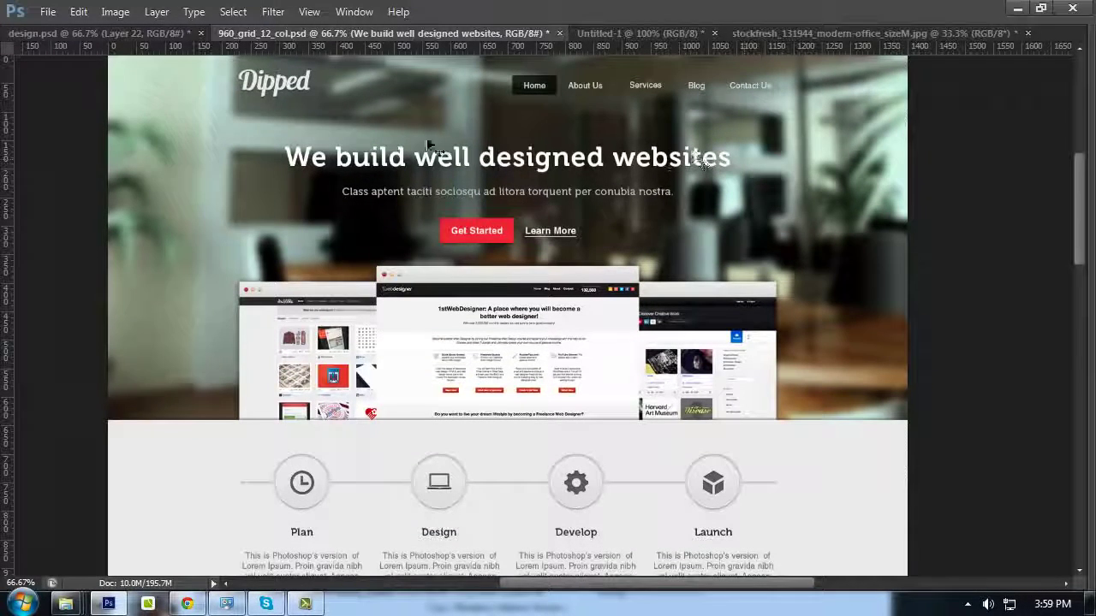
Switch between design.psd and 960_grid_12_col.psd to compare the two hero headers at the same zoom
left_click(134, 36)
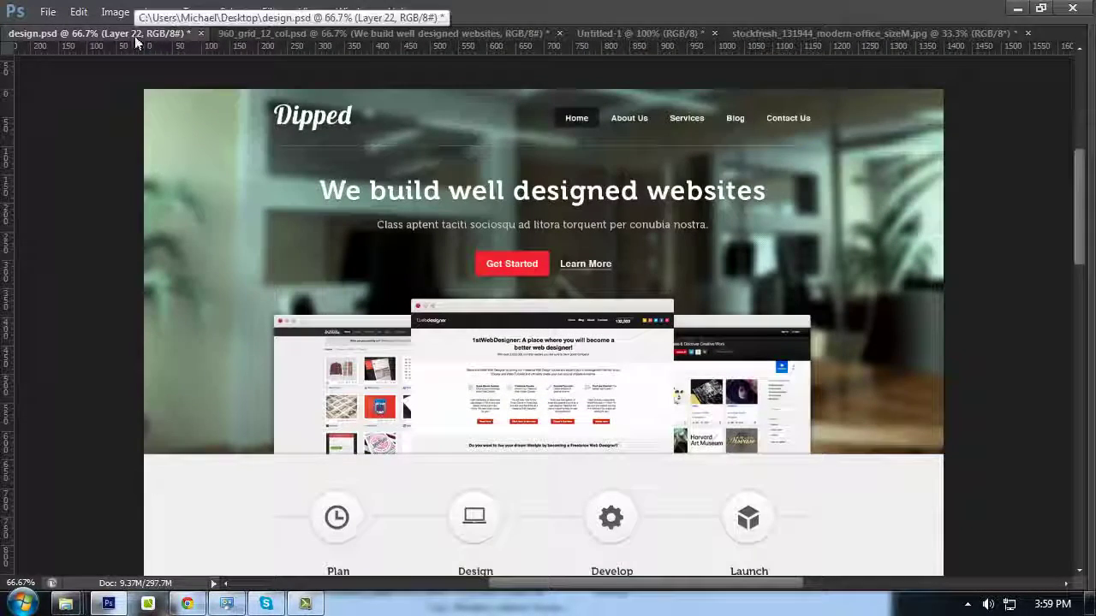
left_click(297, 34)
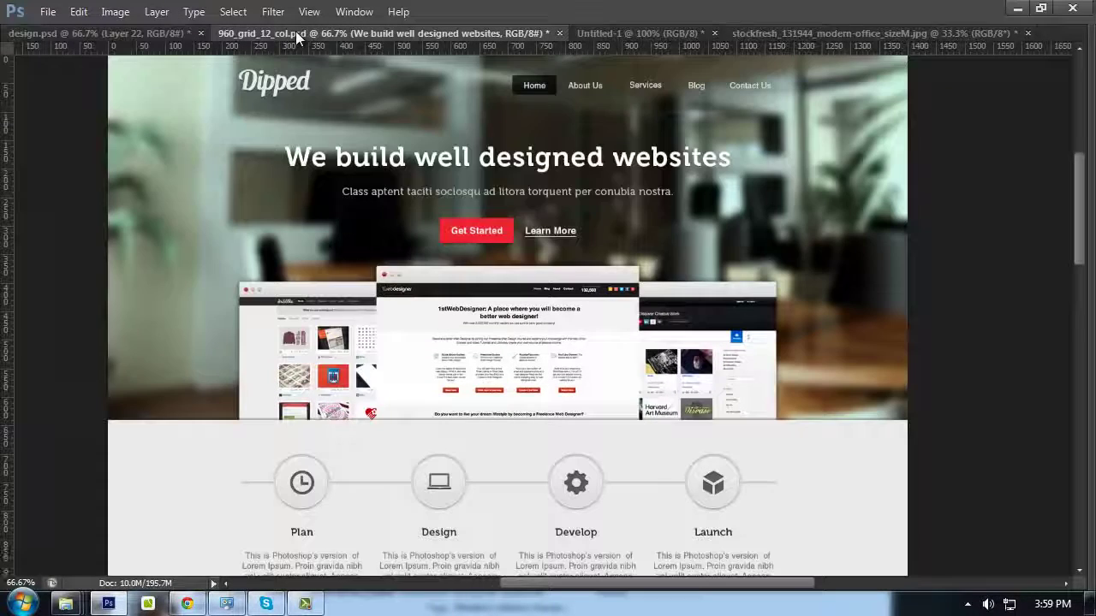
left_click(166, 31)
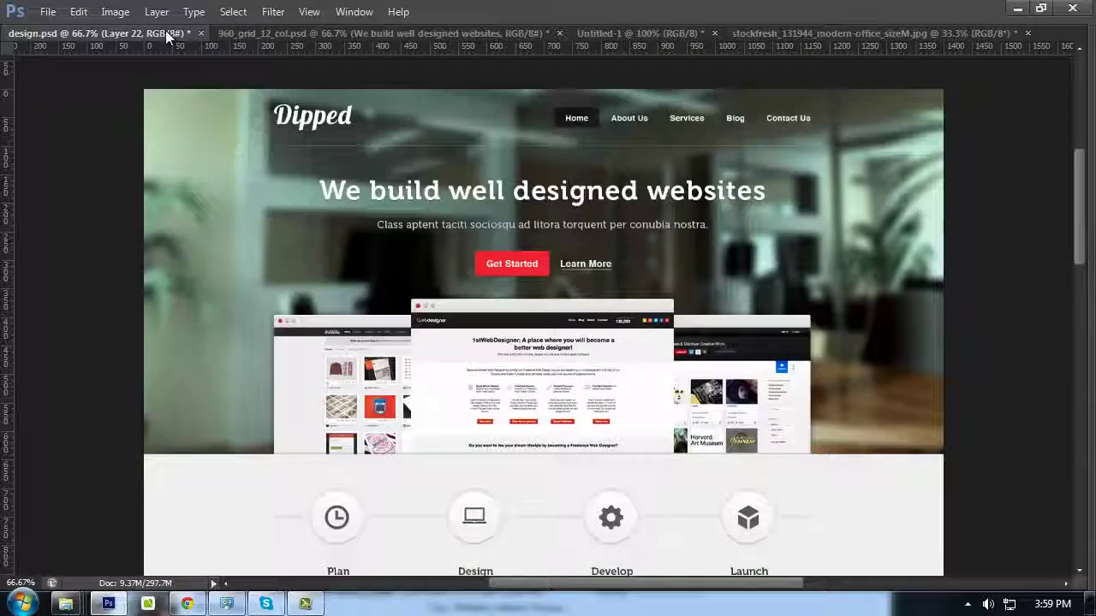
left_click(383, 35)
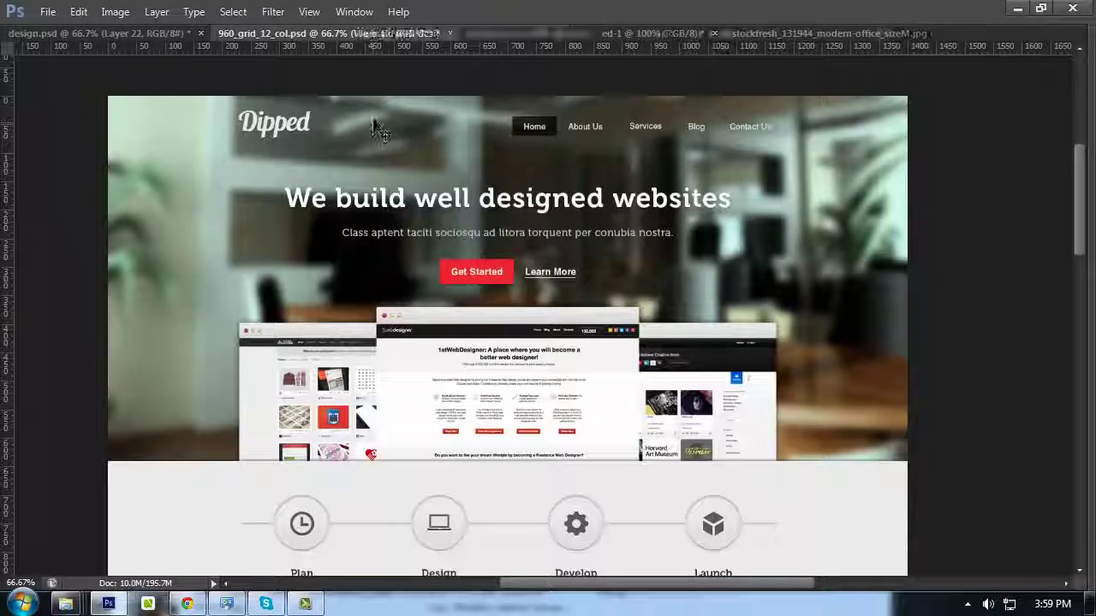
Select the blurred office photo layer behind the hero header and save 960_grid_12_col.psd
left_click_drag(380, 109, 374, 130)
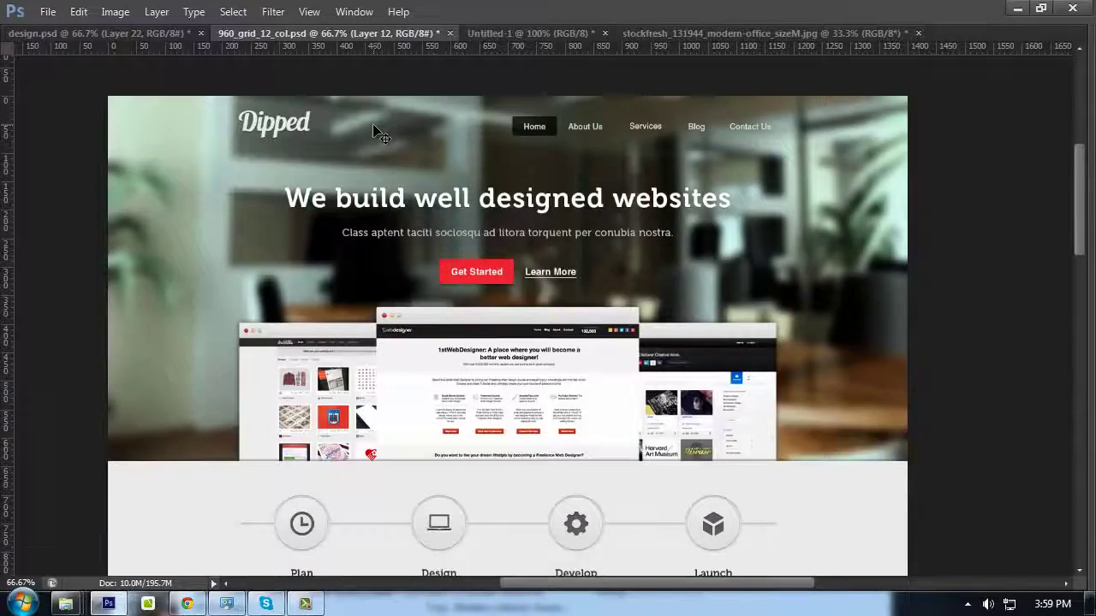
key("Tab")
key("ctrl+s")
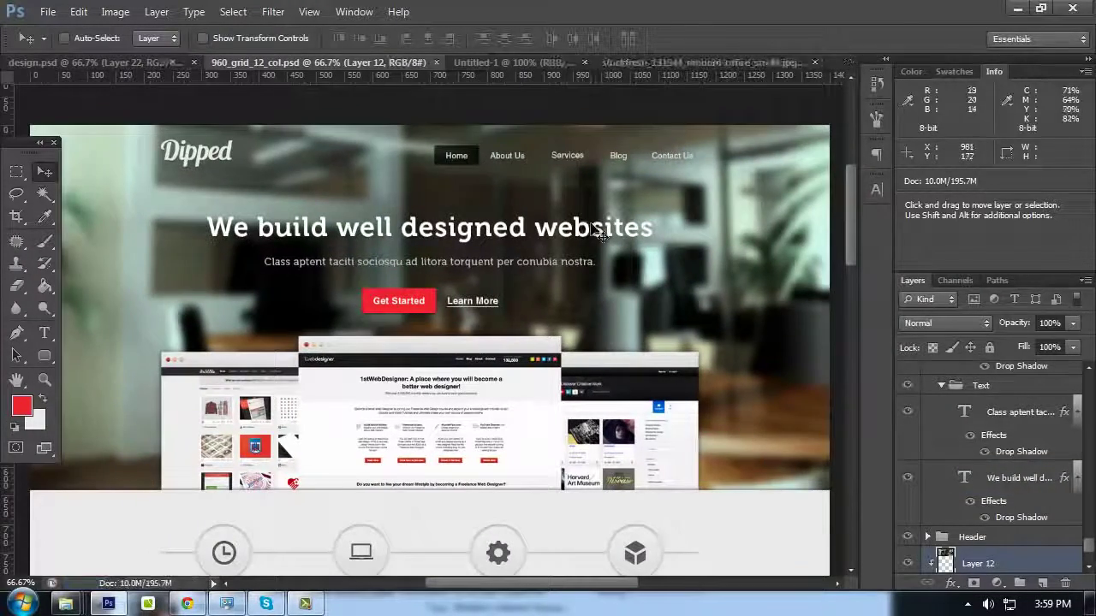
Inspect the logo, navigation and hero text at 100% zoom, and review the whole hero at 66.7%
key("ctrl+plus")
key("Tab")
left_click_drag(487, 264, 837, 356)
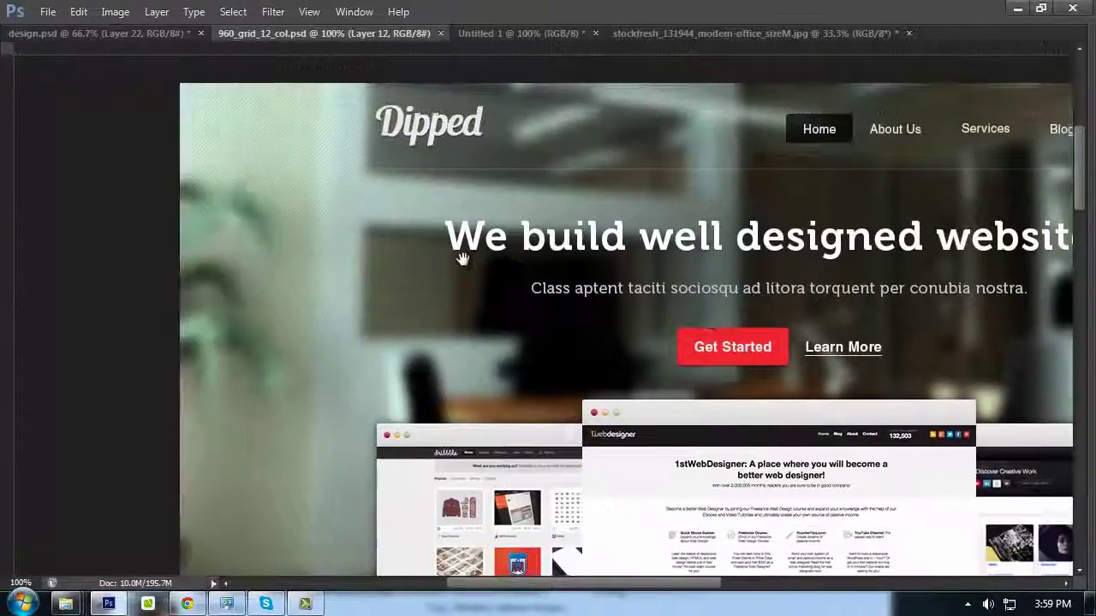
key("ctrl+r")
key("ctrl+minus")
key("Tab")
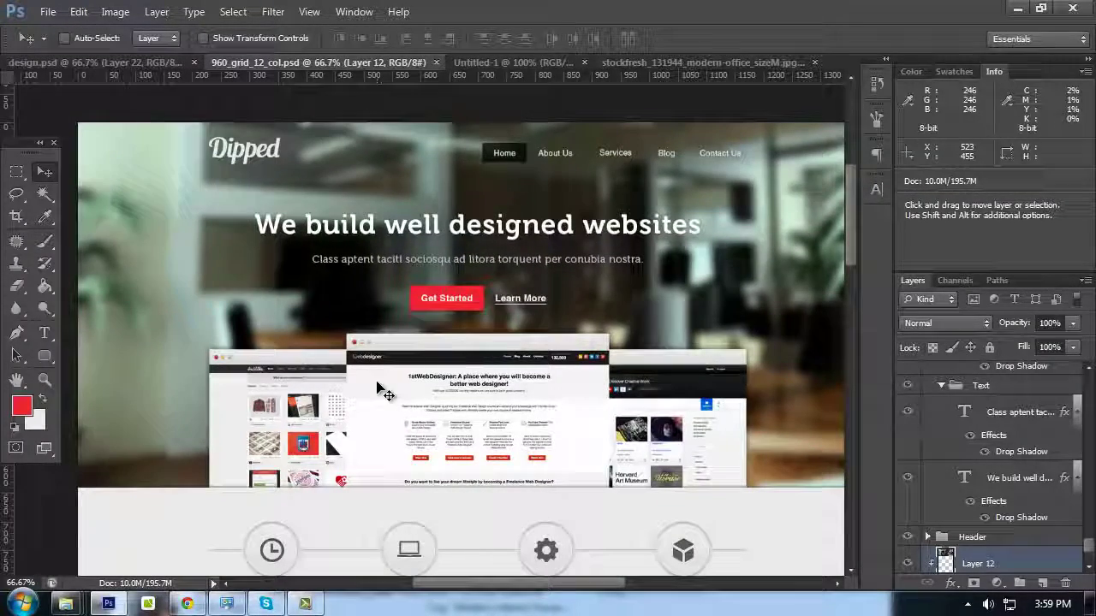
scroll(370, 353, "down", 2)
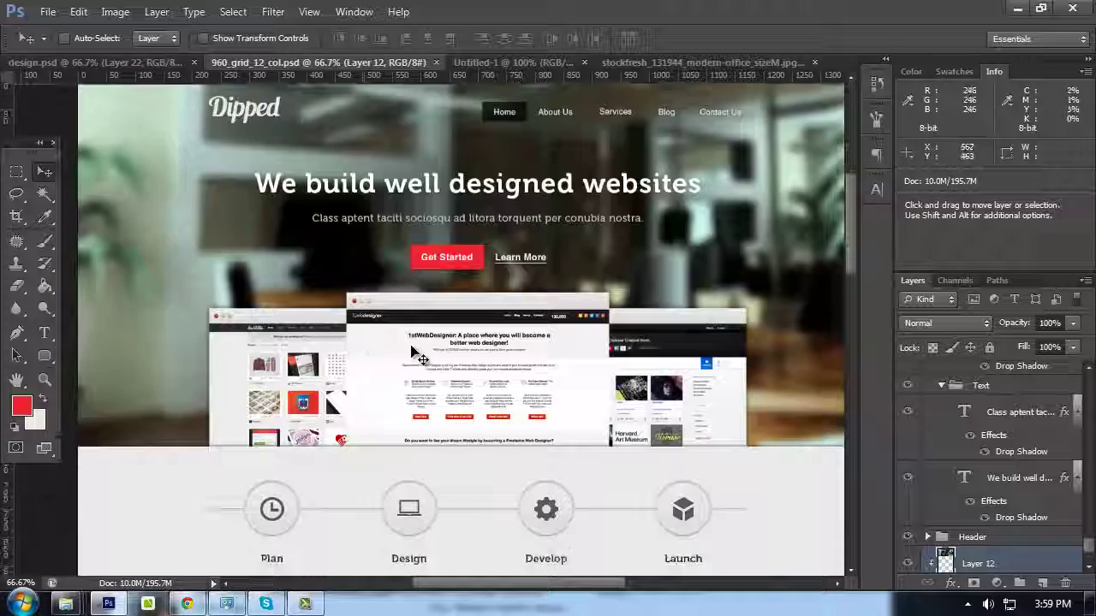
left_click_drag(508, 589, 529, 584)
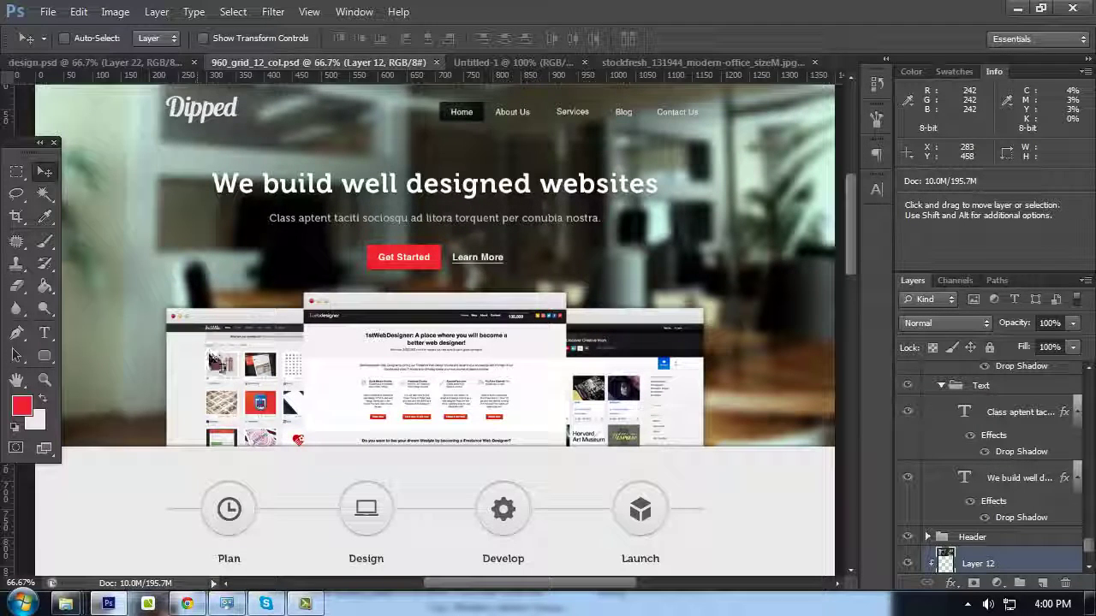
scroll(218, 381, "up", 3)
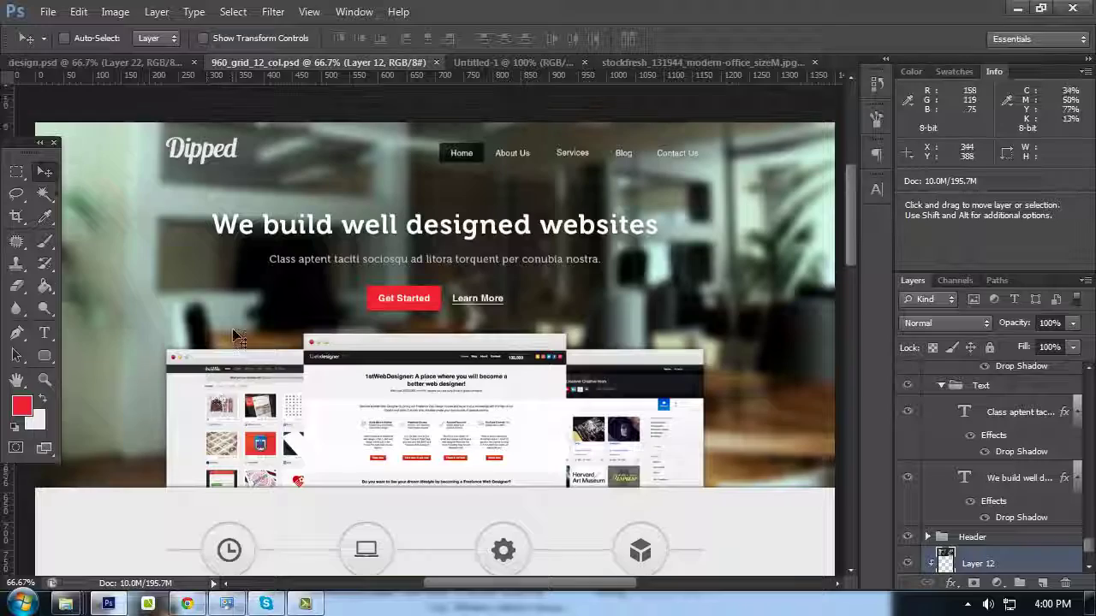
scroll(275, 391, "down", 2)
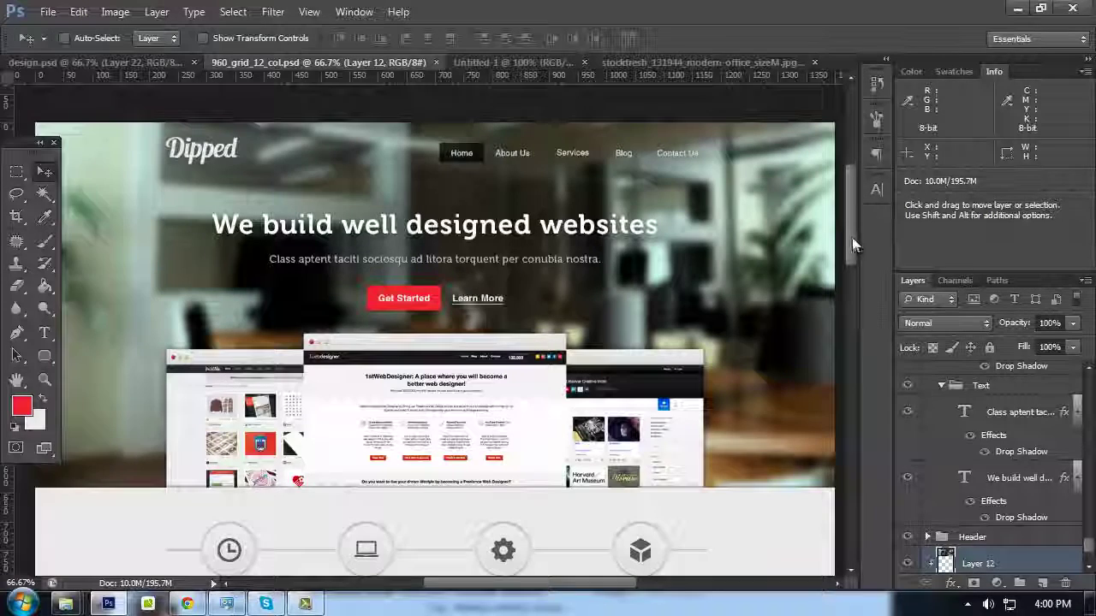
scroll(851, 240, "down", 3)
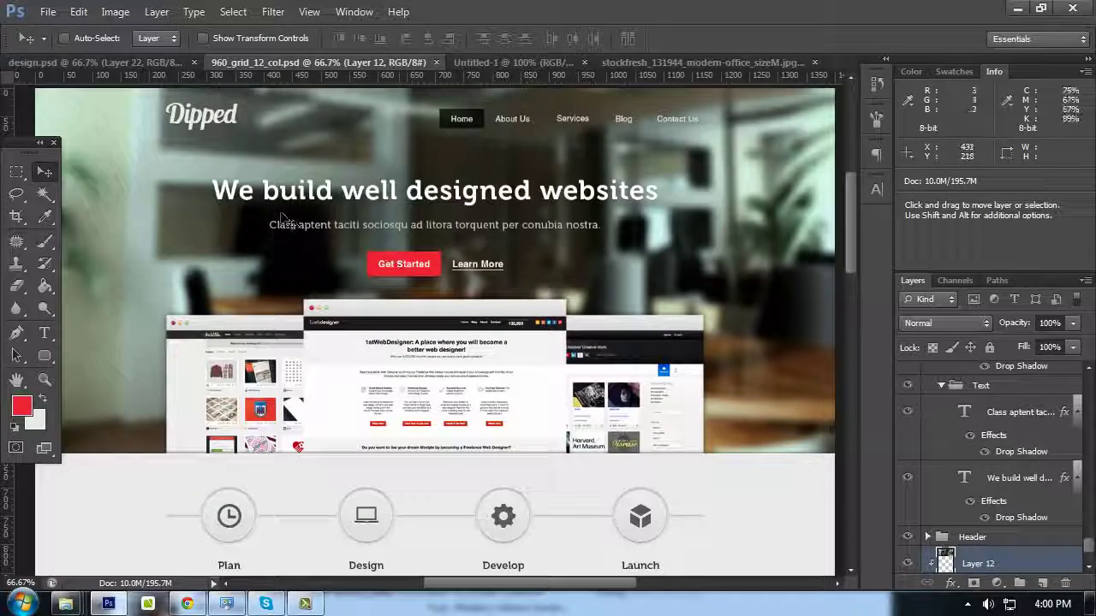
Examine the Plan, Design, Develop and Launch section at 100% and 66.7% zoom, and switch to design.psd for comparison
scroll(852, 300, "down", 15)
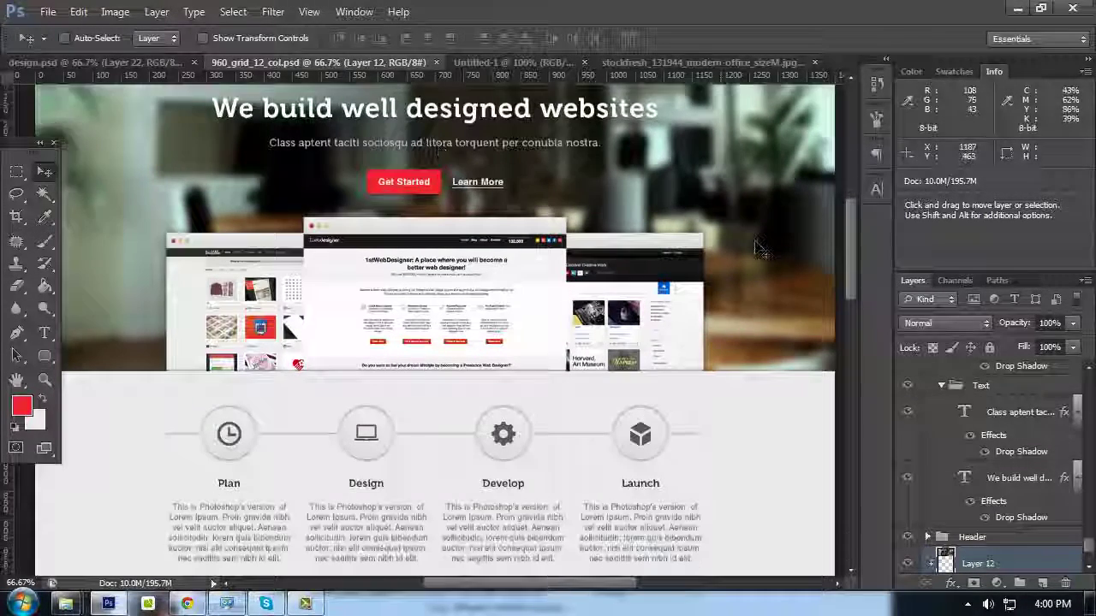
scroll(852, 293, "down", 1)
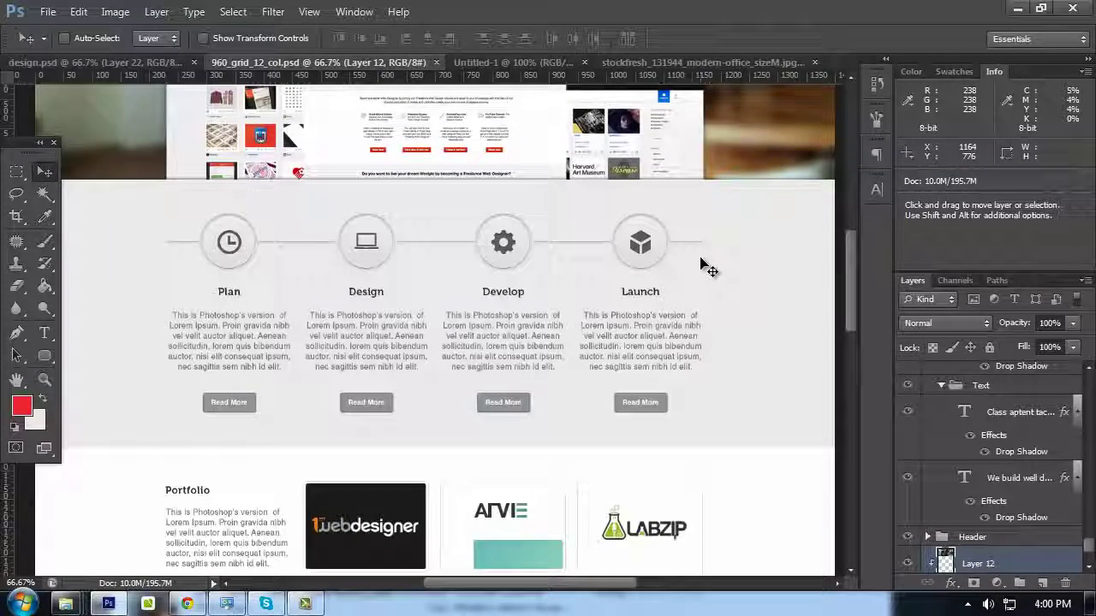
key("ctrl+plus")
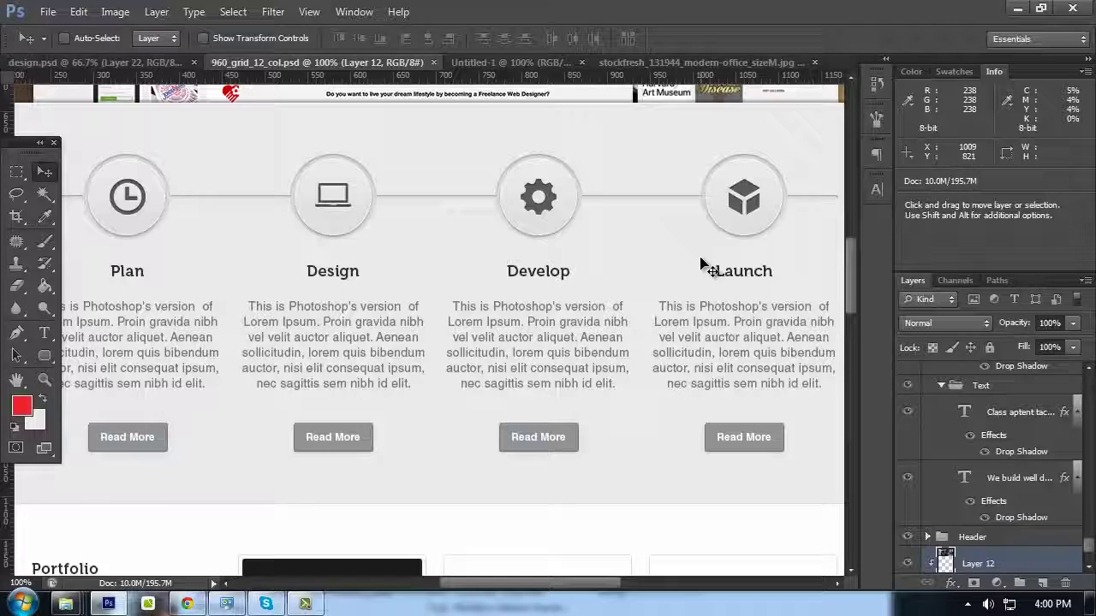
key("Tab")
key("ctrl+minus")
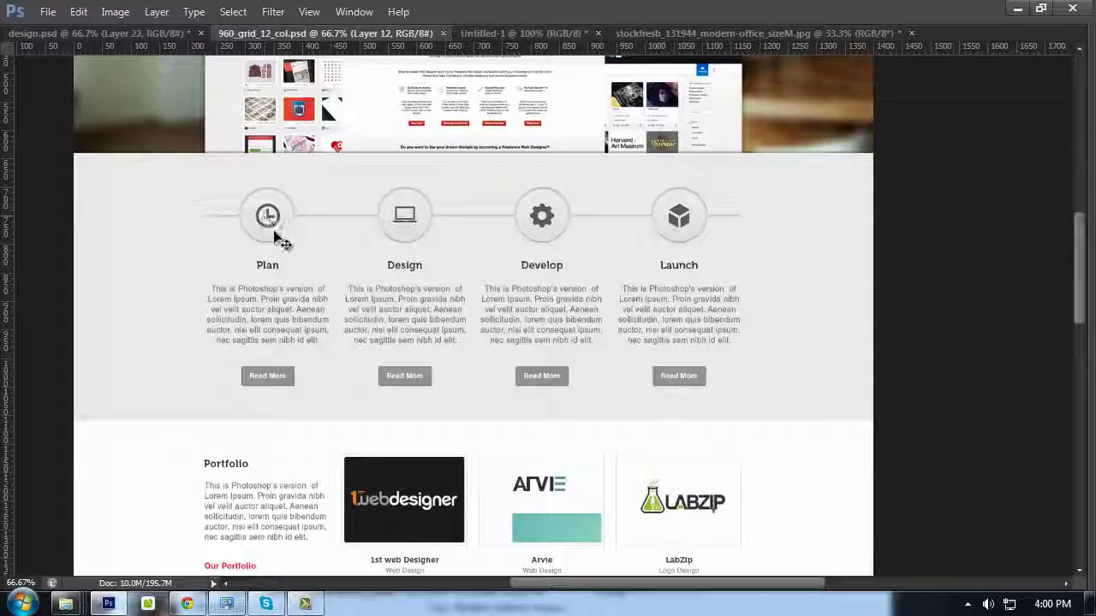
left_click(146, 35)
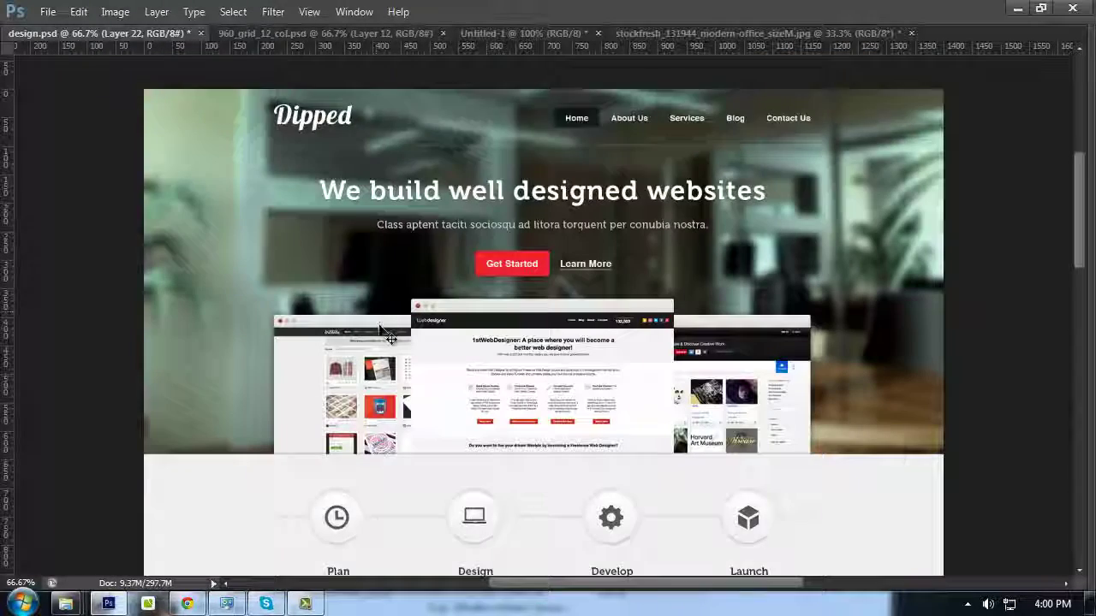
Compare the Plan, Design, Develop and Launch section in design.psd at 100% zoom with the same section in 960_grid_12_col.psd
scroll(390, 339, "down", 5)
key("ctrl+plus")
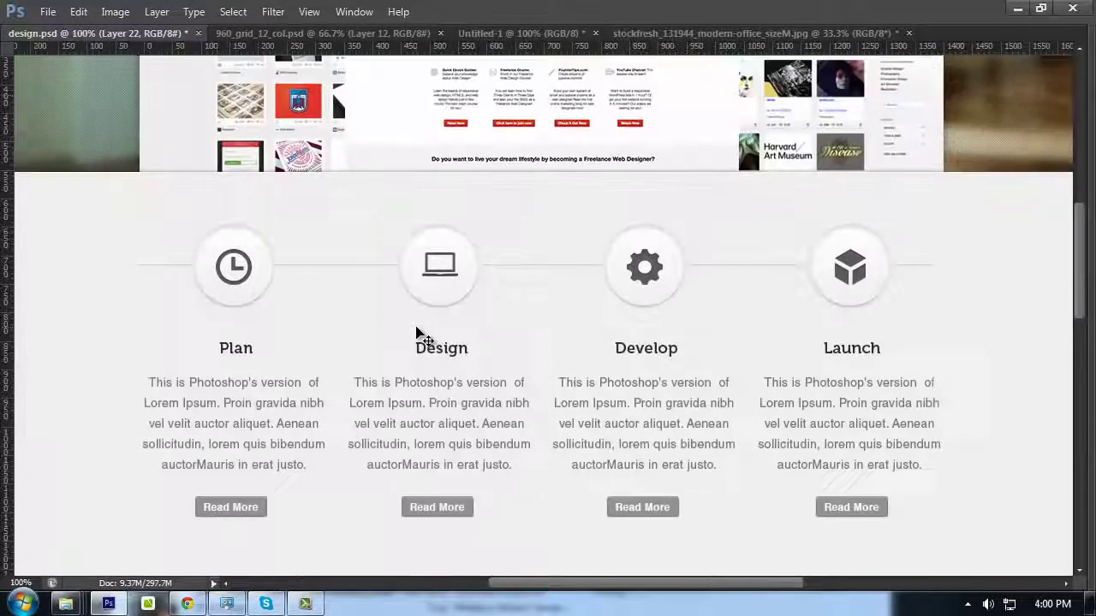
scroll(417, 337, "down", 3)
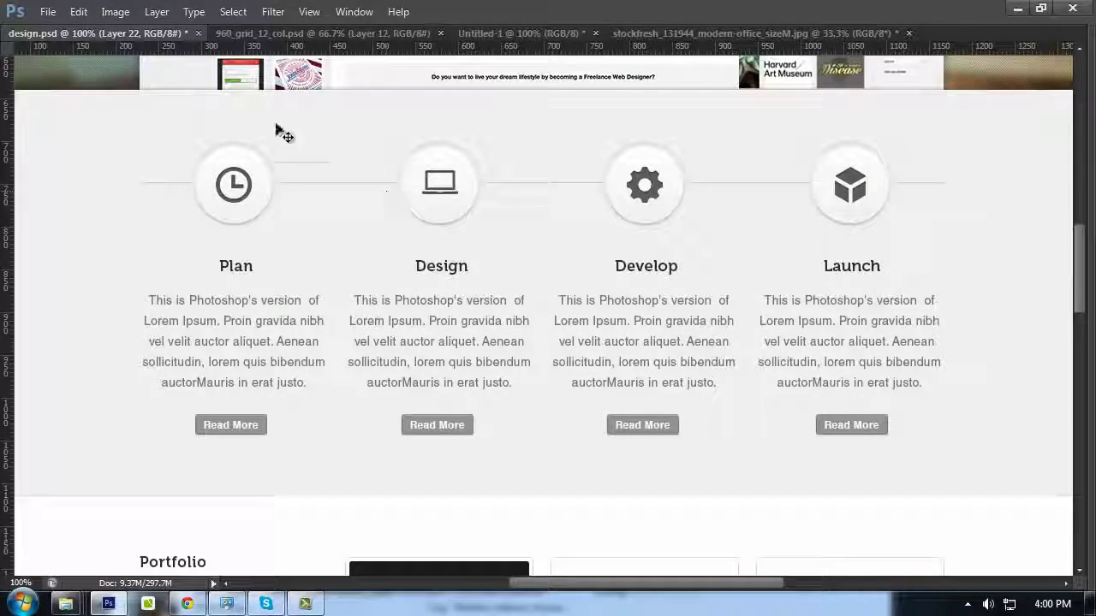
left_click(267, 33)
scroll(480, 163, "down", 2)
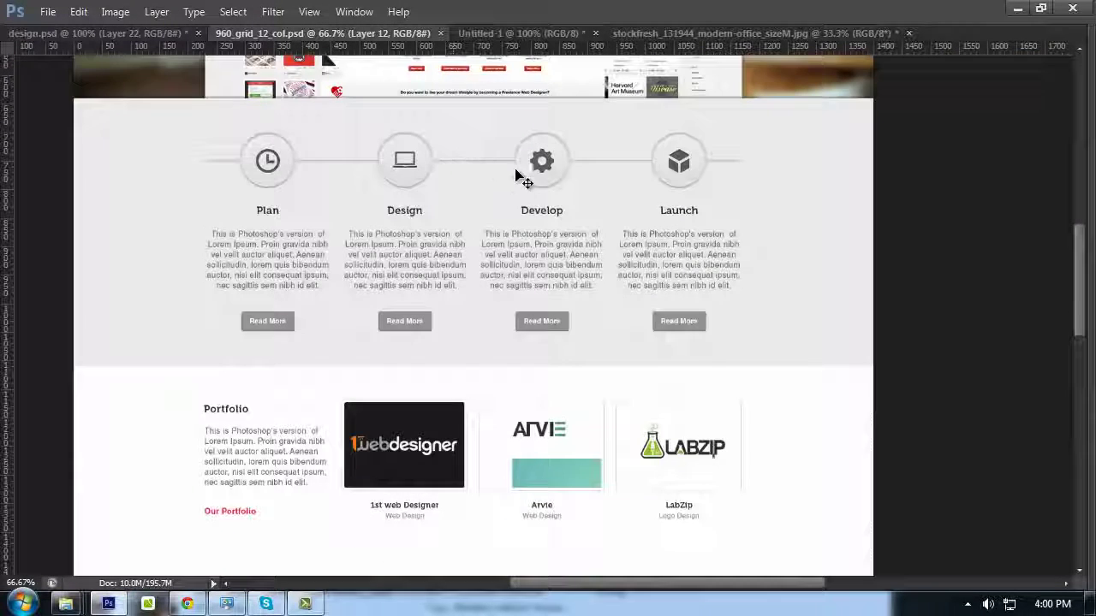
scroll(377, 197, "down", 4)
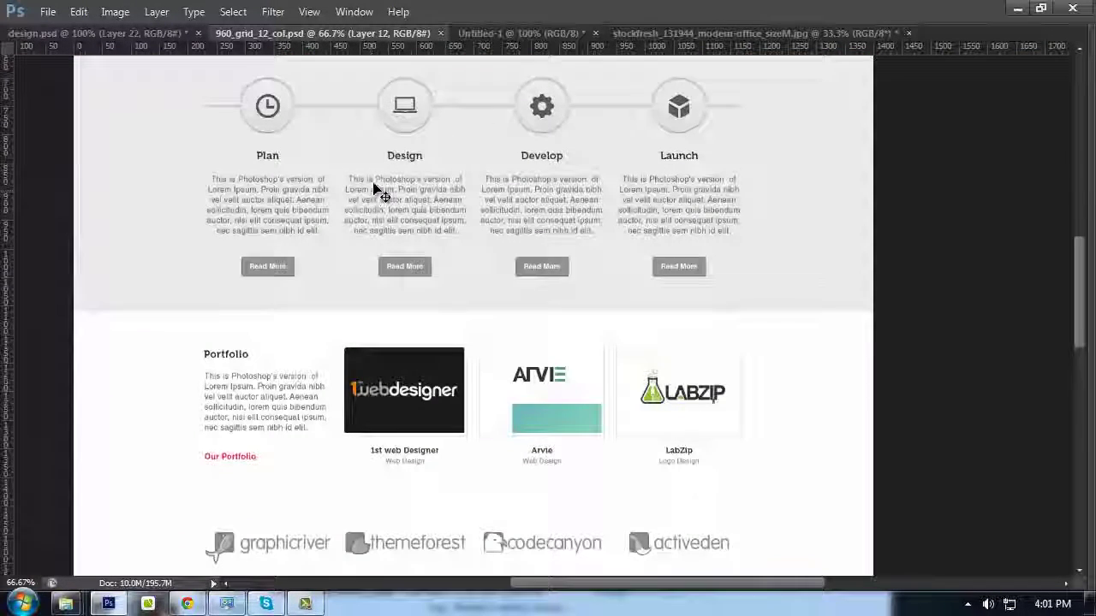
scroll(611, 225, "up", 2)
scroll(301, 110, "up", 2)
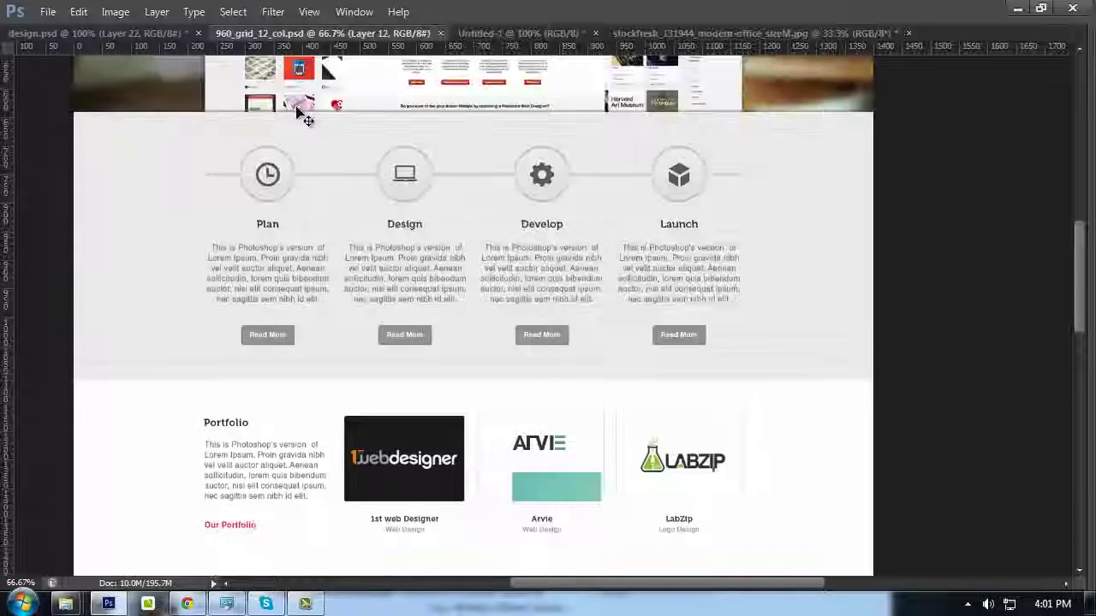
left_click(150, 34)
scroll(328, 254, "down", 2)
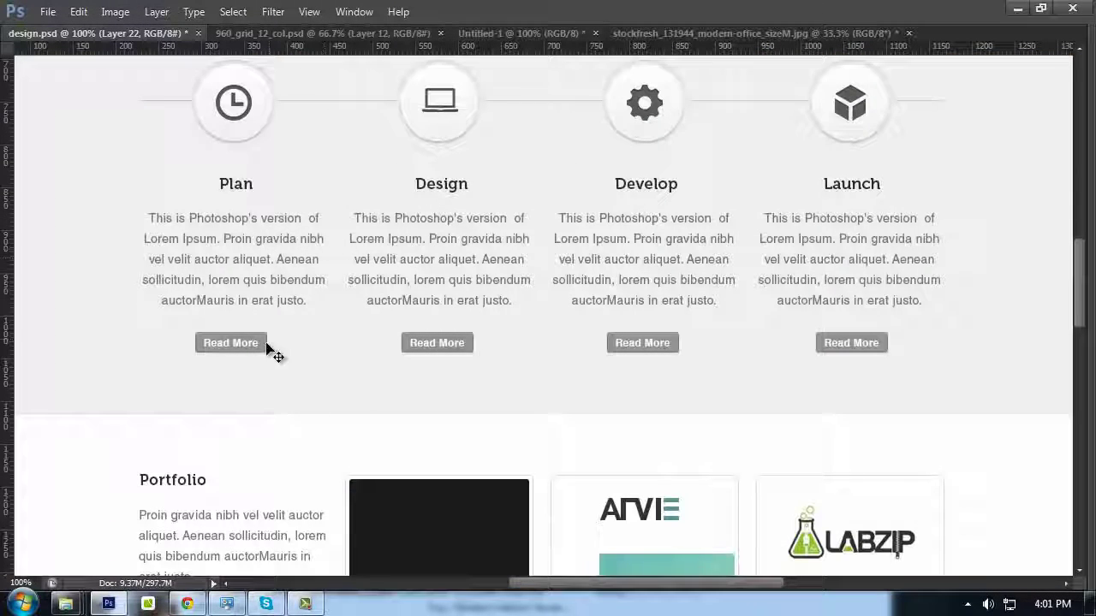
left_click(331, 34)
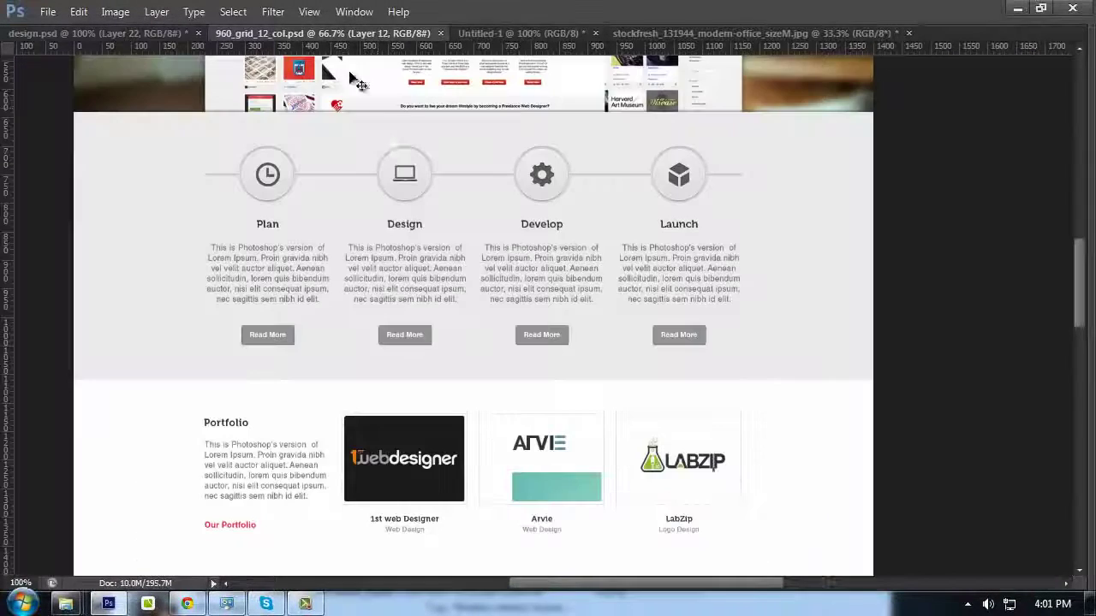
Select the Read More button under Design, select the Home navigation highlight in the header, and bring back the hidden panels
left_click(425, 334)
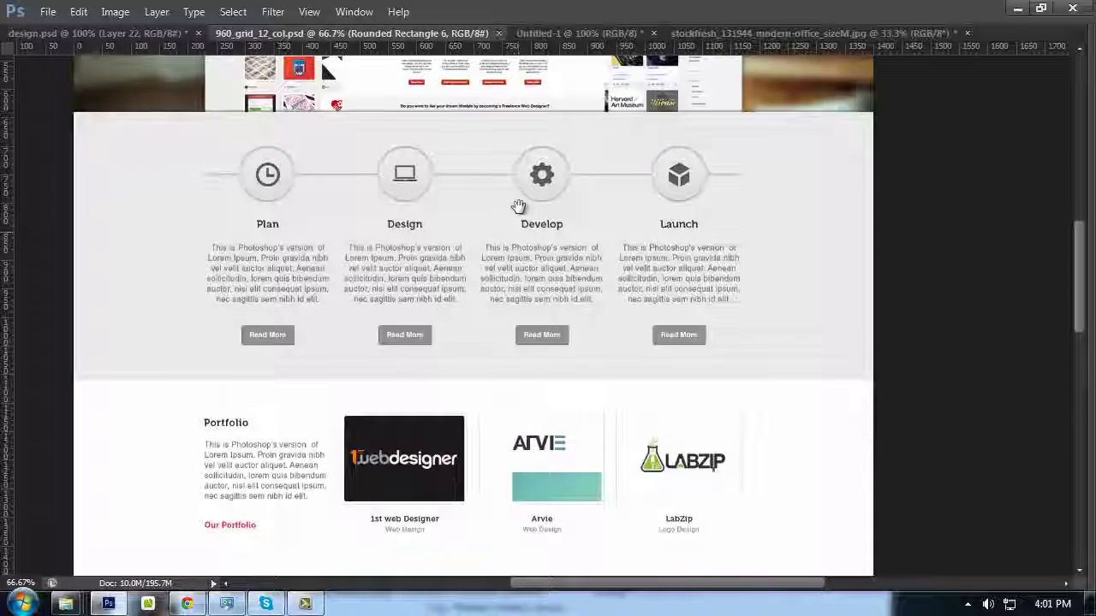
scroll(479, 257, "up", 6)
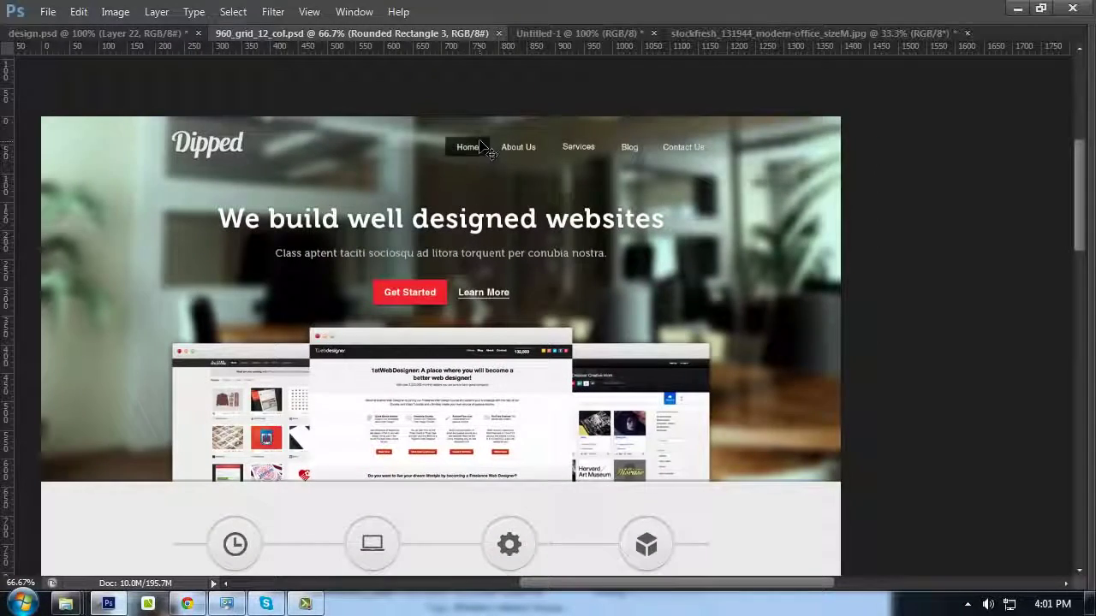
key("Tab")
Examine the Portfolio section and the client logo row in 960_grid_12_col.psd at 66.7% and 100% zoom, with and without the panels
scroll(479, 184, "down", 10)
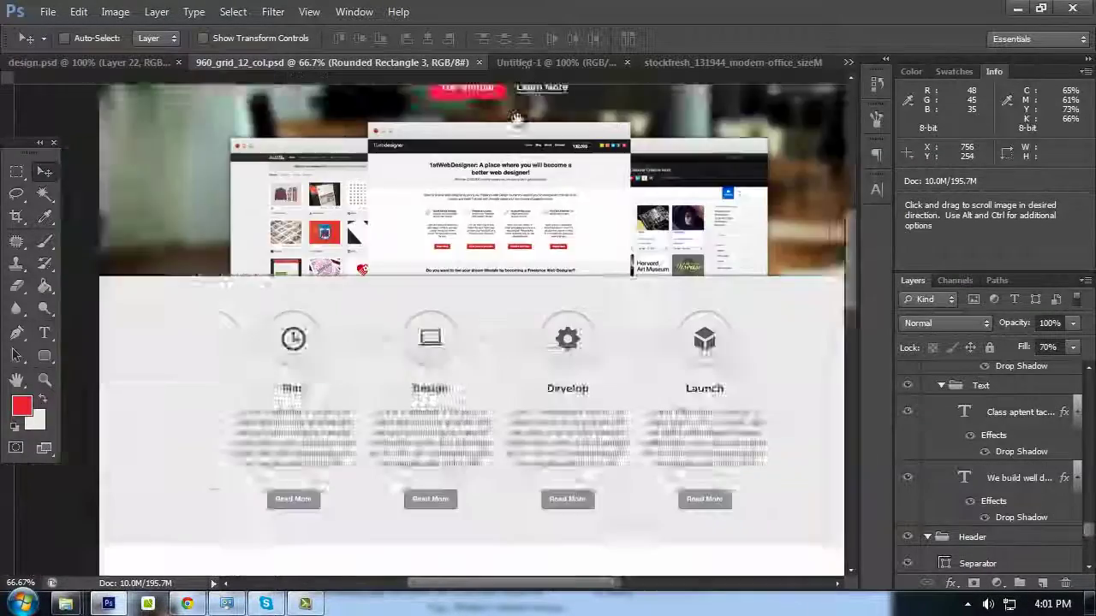
key("space")
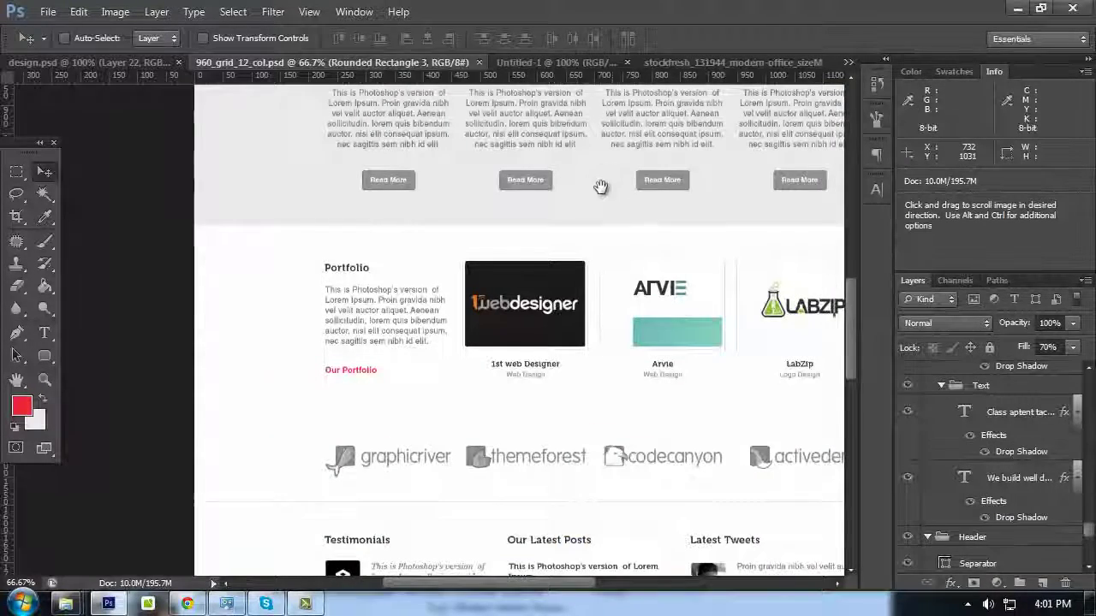
left_click_drag(600, 184, 567, 200)
scroll(568, 220, "down", 1)
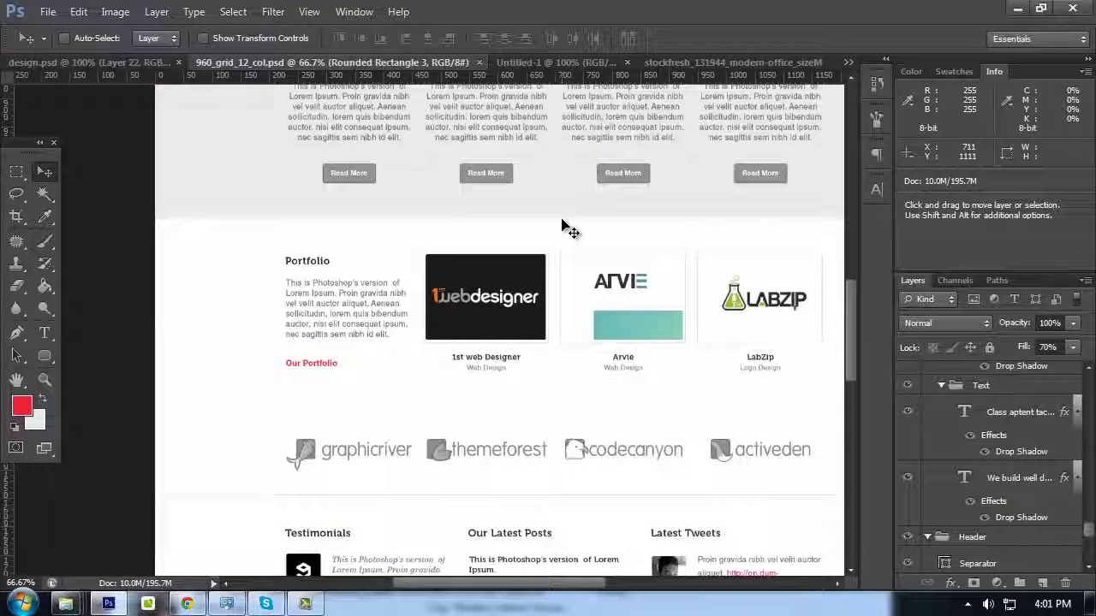
key("ctrl+plus")
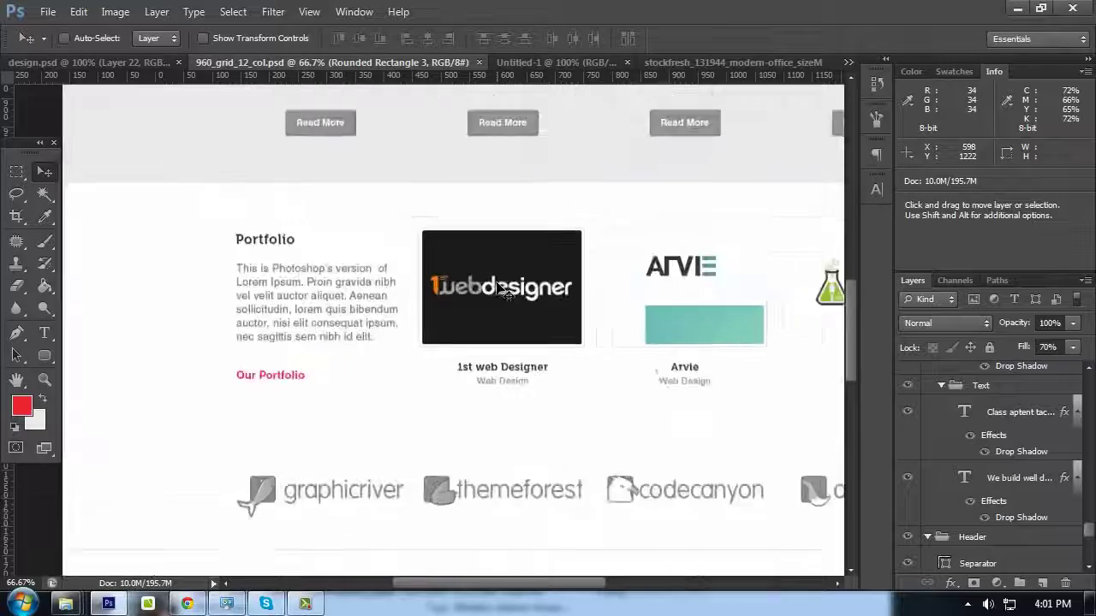
key("Tab")
key("space")
left_click_drag(659, 367, 538, 260)
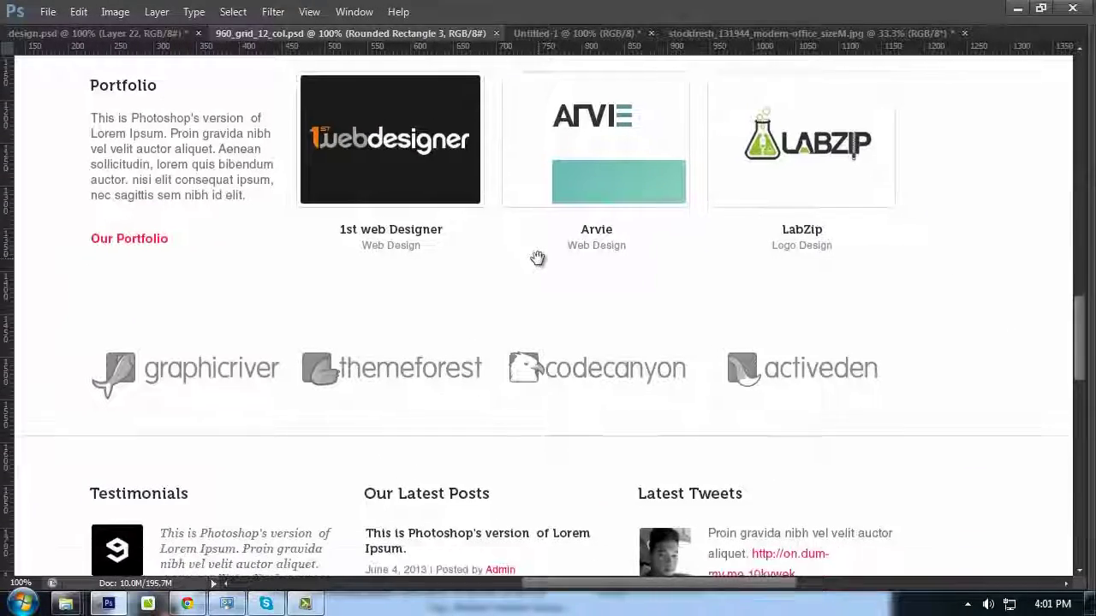
key("Tab")
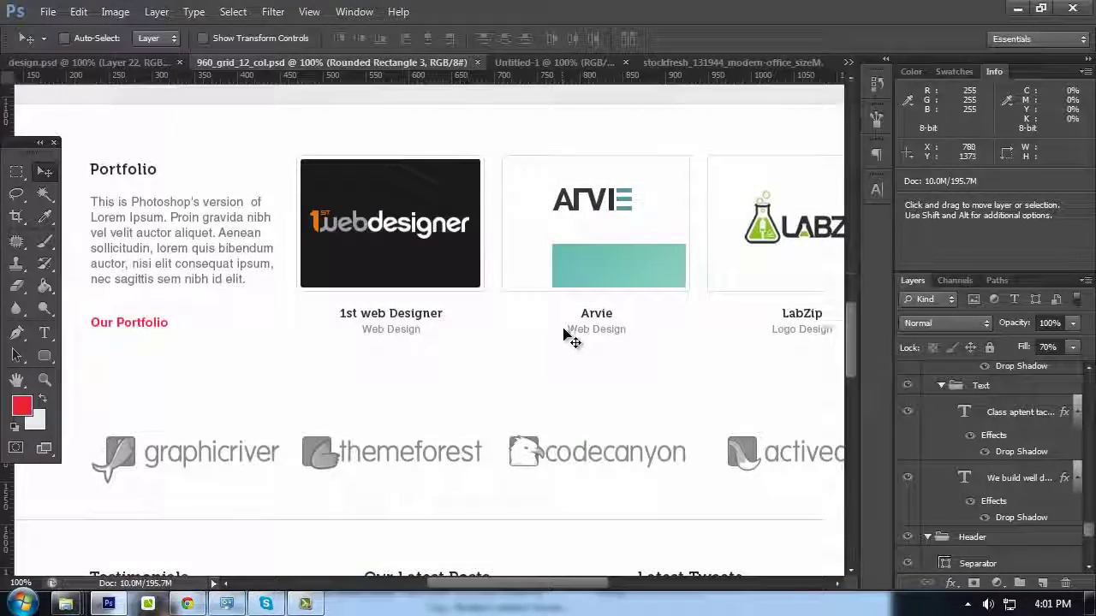
key("ctrl+minus")
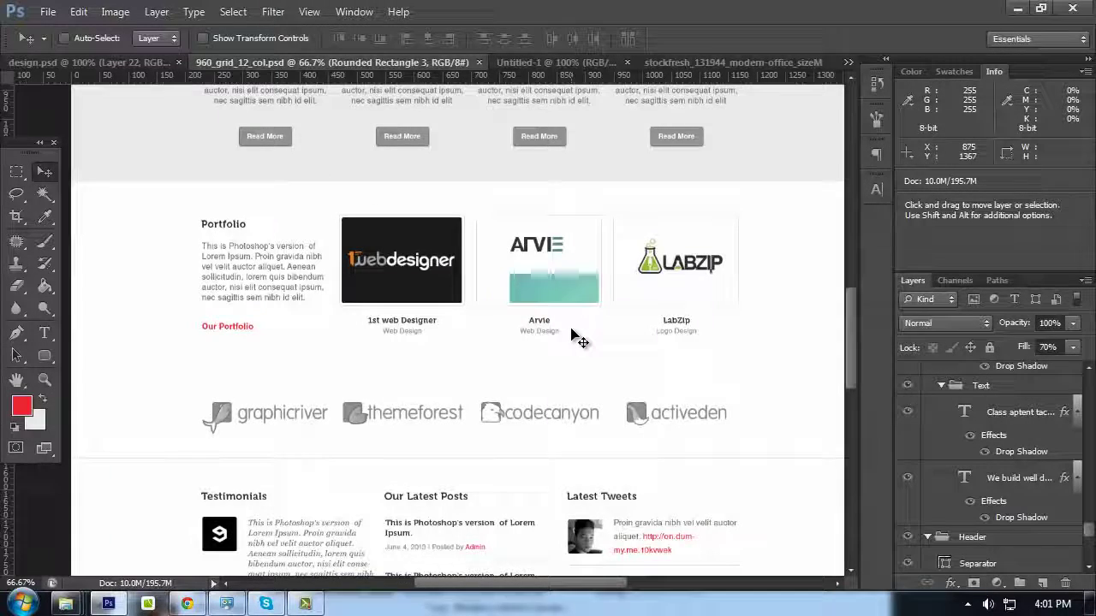
key("ctrl+plus")
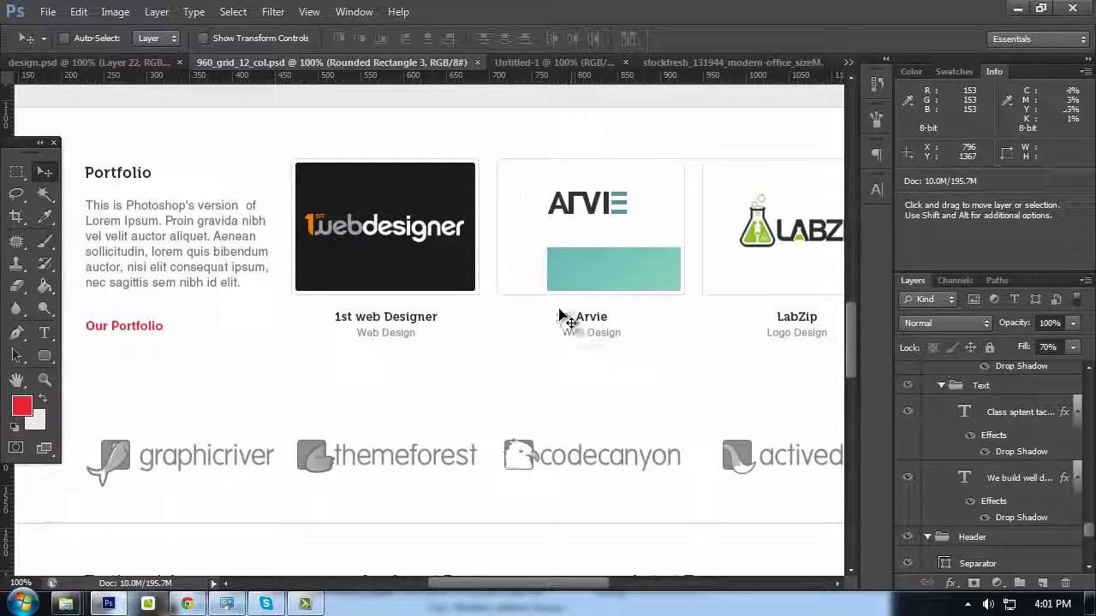
key("Tab")
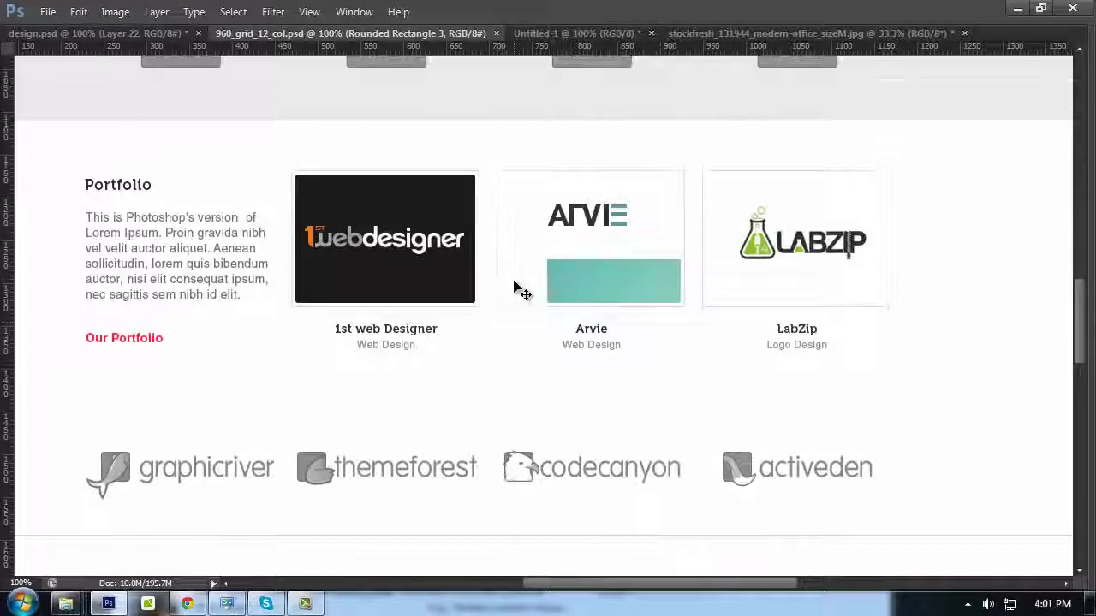
key("Tab")
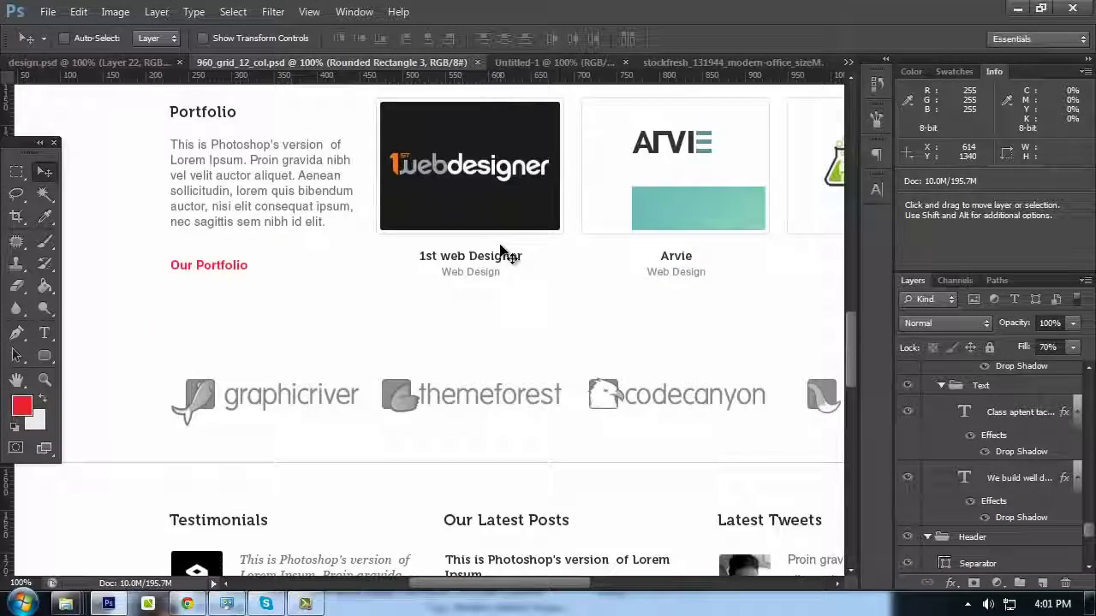
key("ctrl+minus")
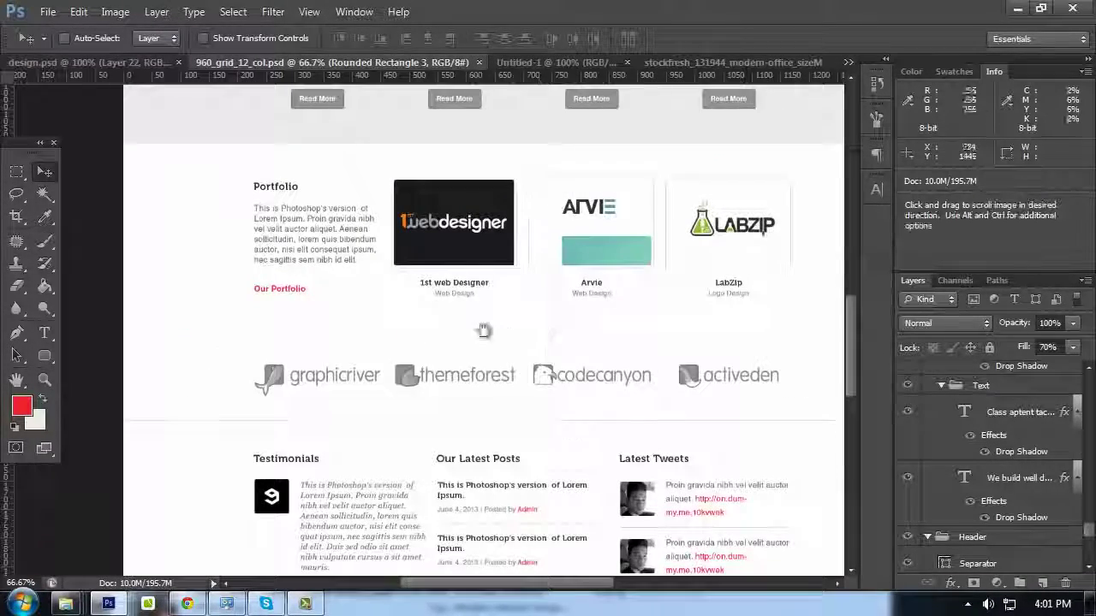
Inspect the Testimonials, Our Latest Posts and Latest Tweets columns at 100% zoom
scroll(485, 331, "down", 3)
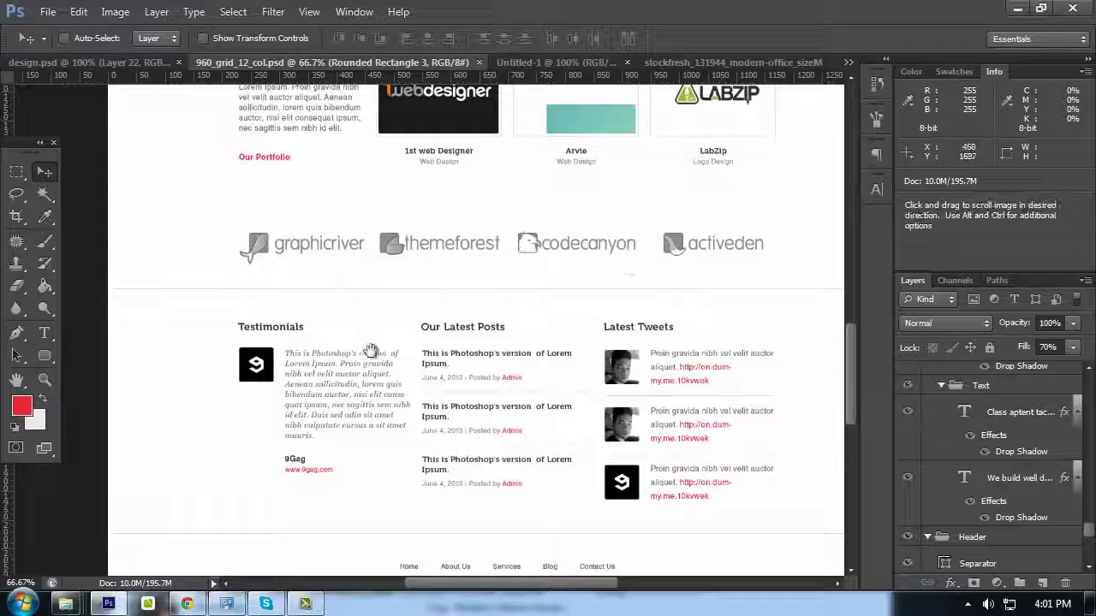
left_click_drag(371, 352, 324, 217)
key("ctrl+plus")
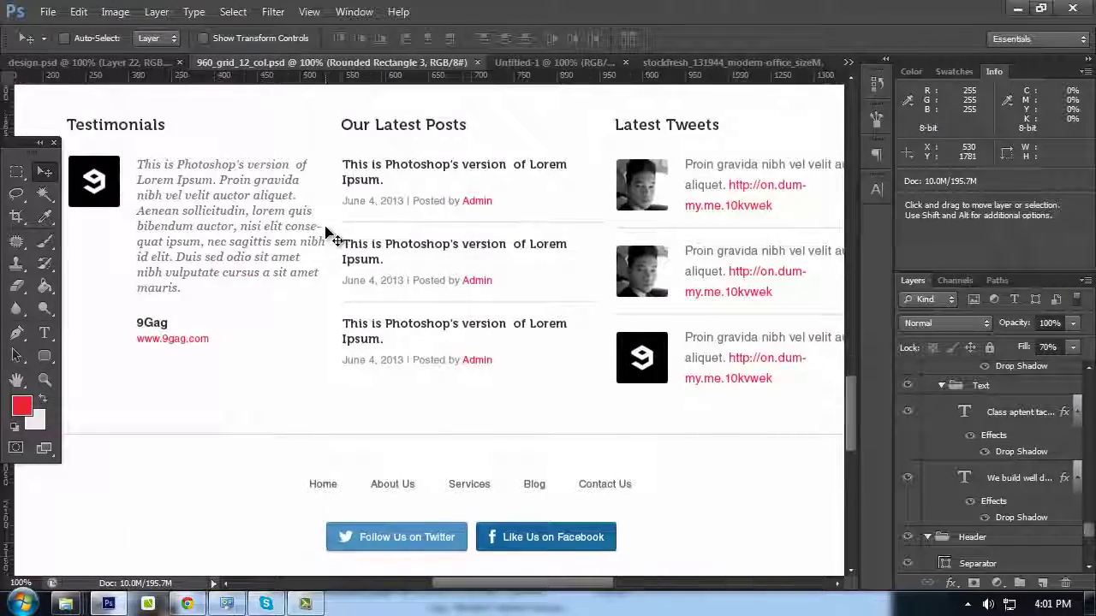
key("Tab")
left_click_drag(406, 228, 502, 271)
scroll(377, 190, "up", 1)
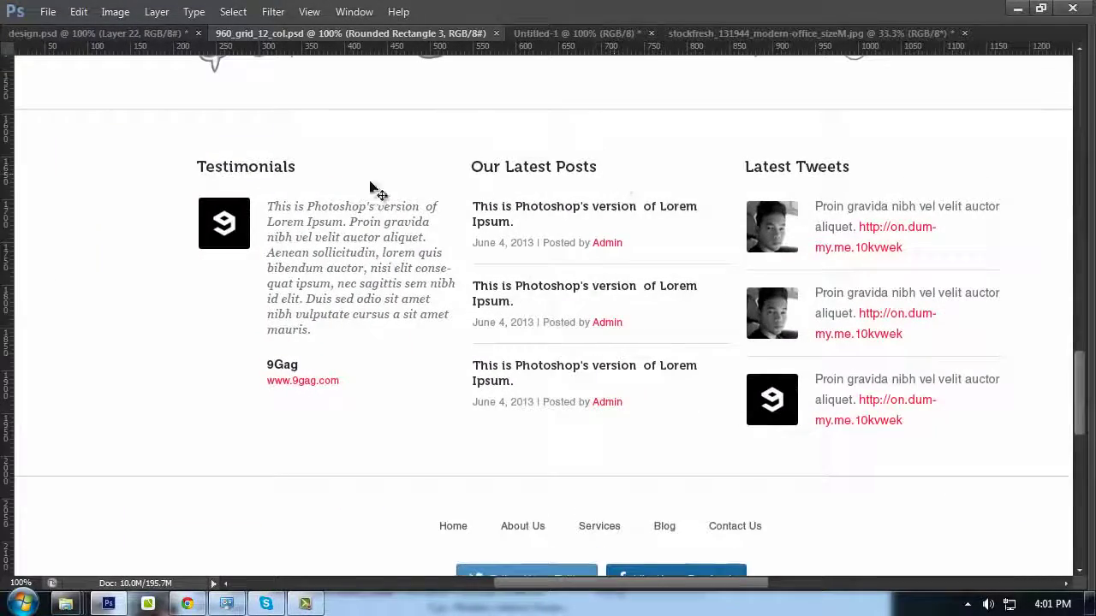
key("Tab")
left_click_drag(501, 298, 416, 259)
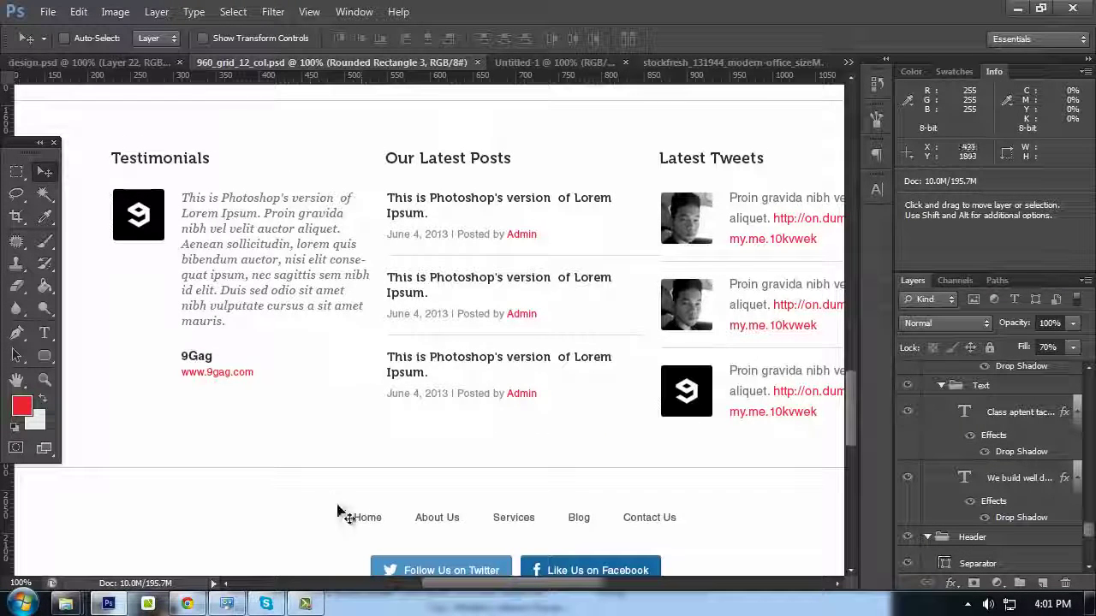
Switch to the MockFlow wireframe in Chrome and check its Testimonials, Our Blog and footer layout
left_click(187, 603)
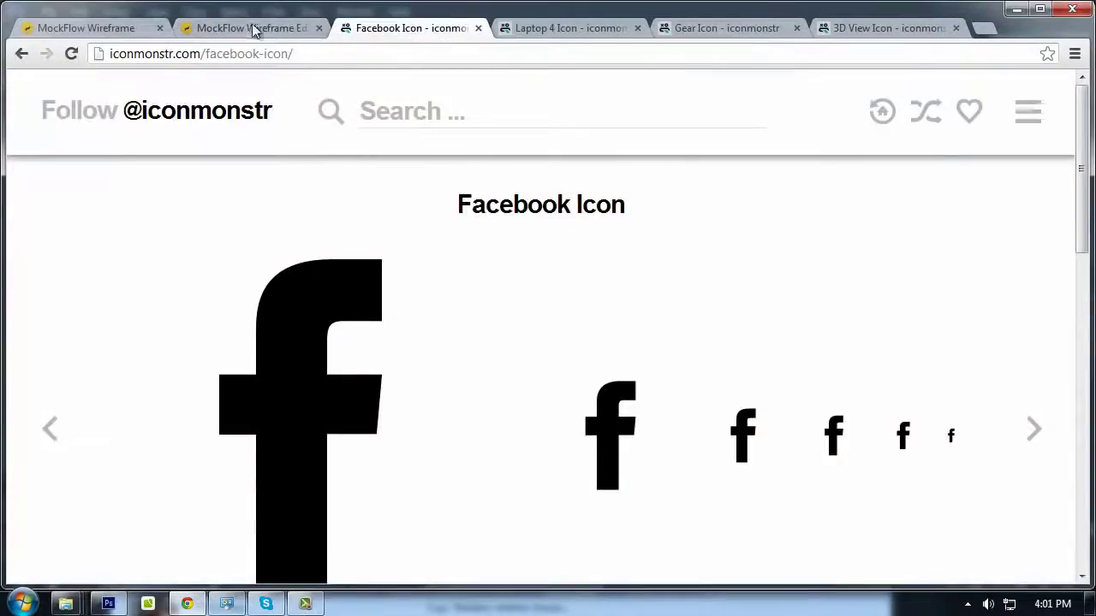
left_click(253, 31)
scroll(335, 294, "down", 2)
left_click_drag(888, 211, 898, 505)
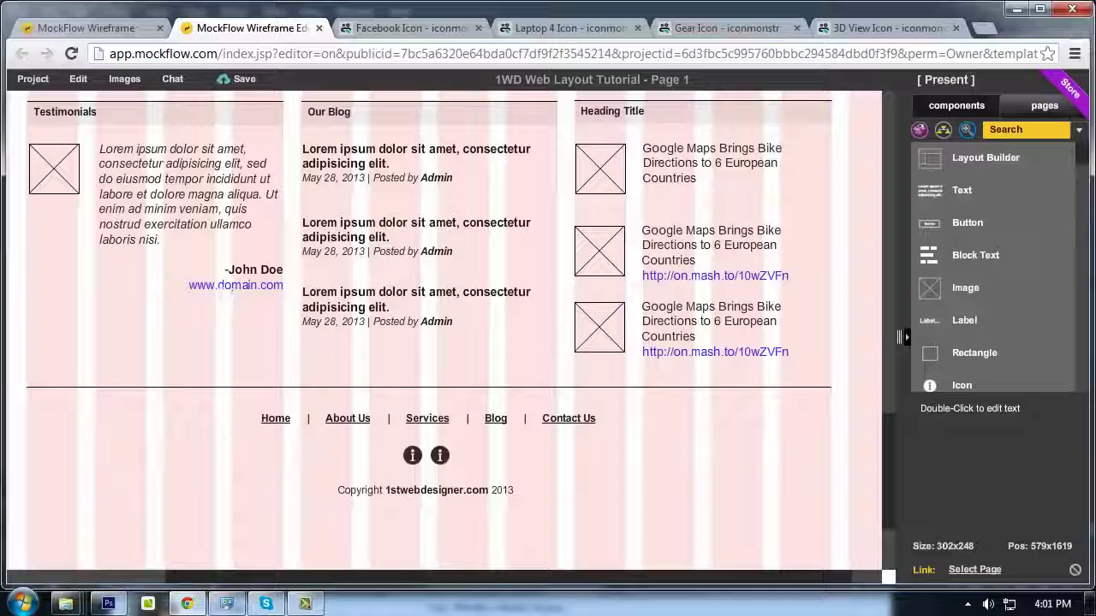
Switch back to Photoshop, open the 9Gag testimonial credit text for editing, and leave its layer selected with the Move tool
left_click(108, 604)
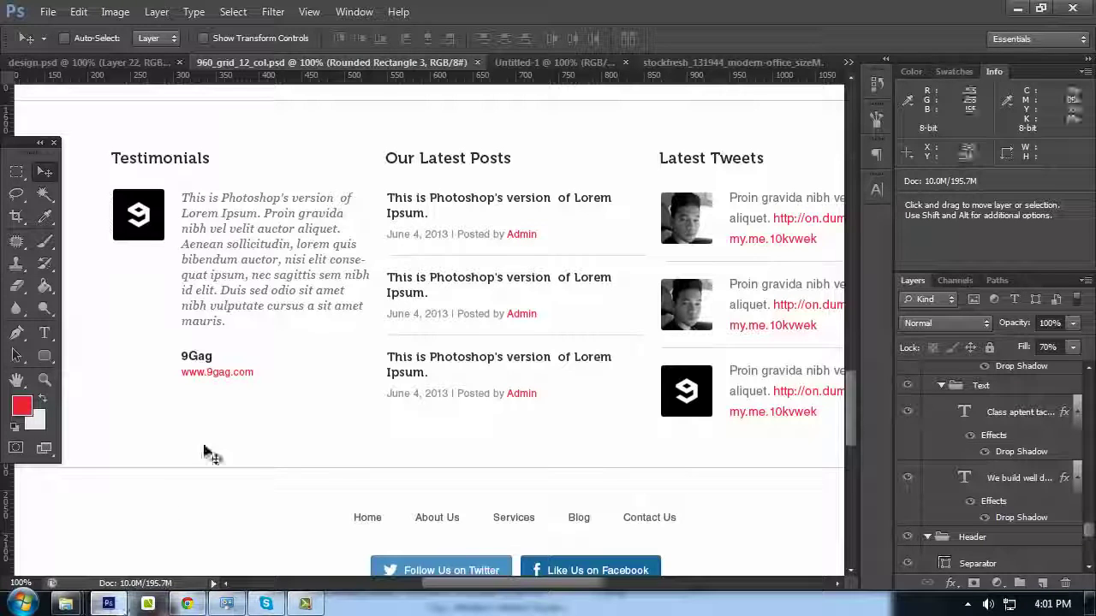
double_click(209, 374)
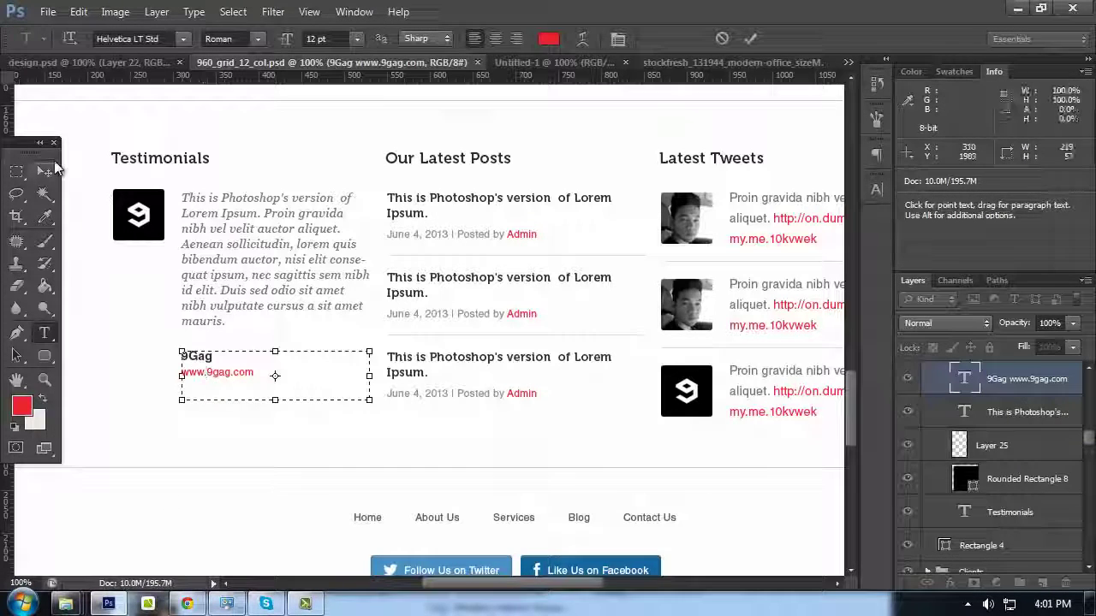
left_click(44, 171)
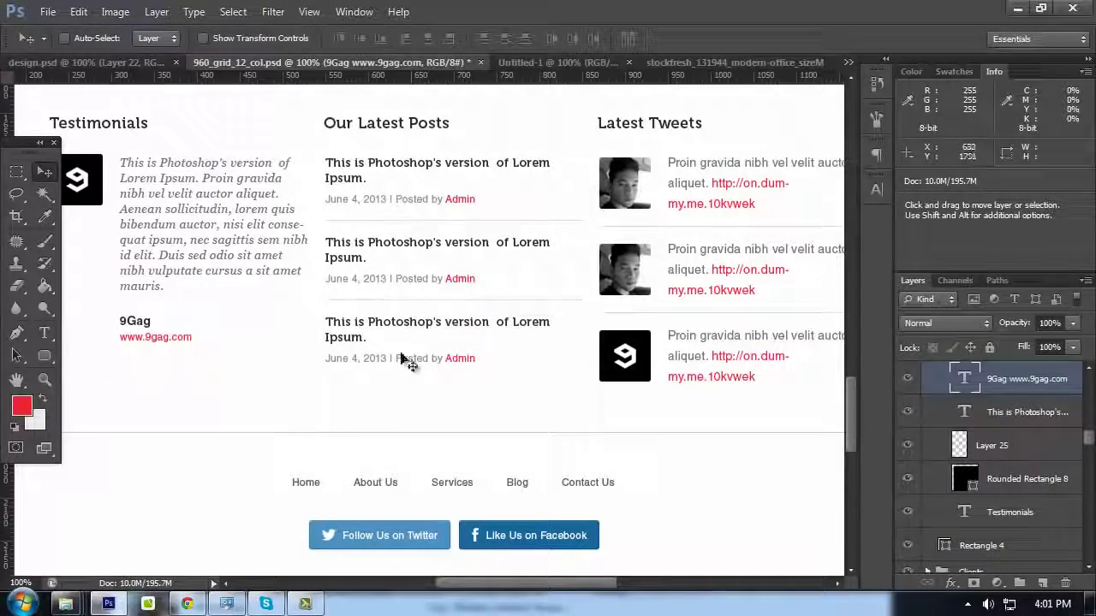
Examine the posts, tweets and footer in 960_grid_12_col.psd, and compare the footer with the one in design.psd
left_click_drag(539, 344, 479, 365)
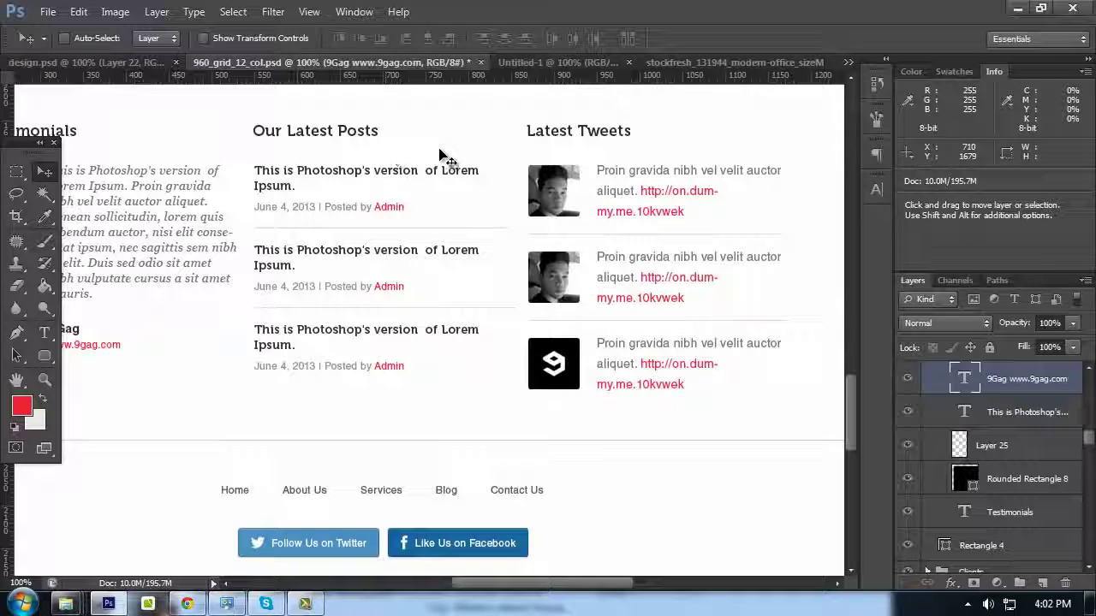
scroll(539, 284, "down", 5)
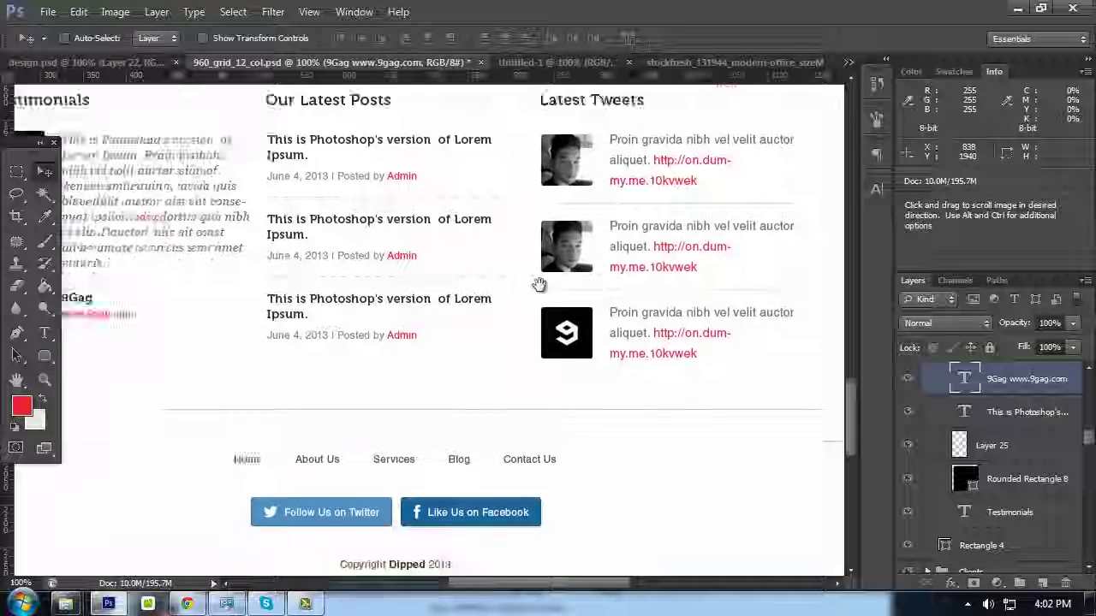
scroll(573, 156, "left", 2)
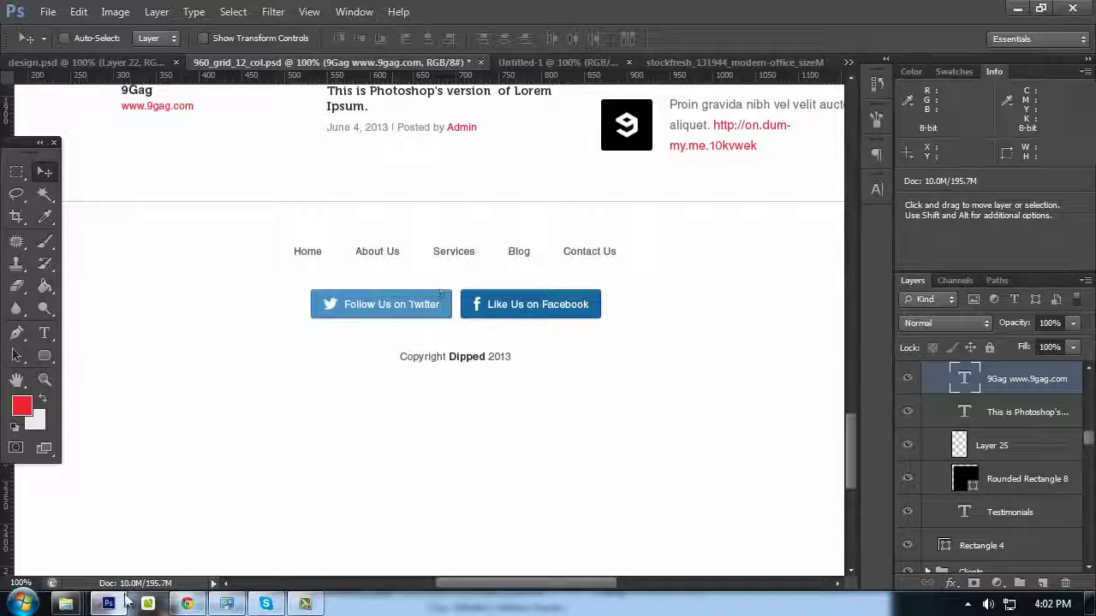
left_click(111, 63)
scroll(807, 269, "down", 2)
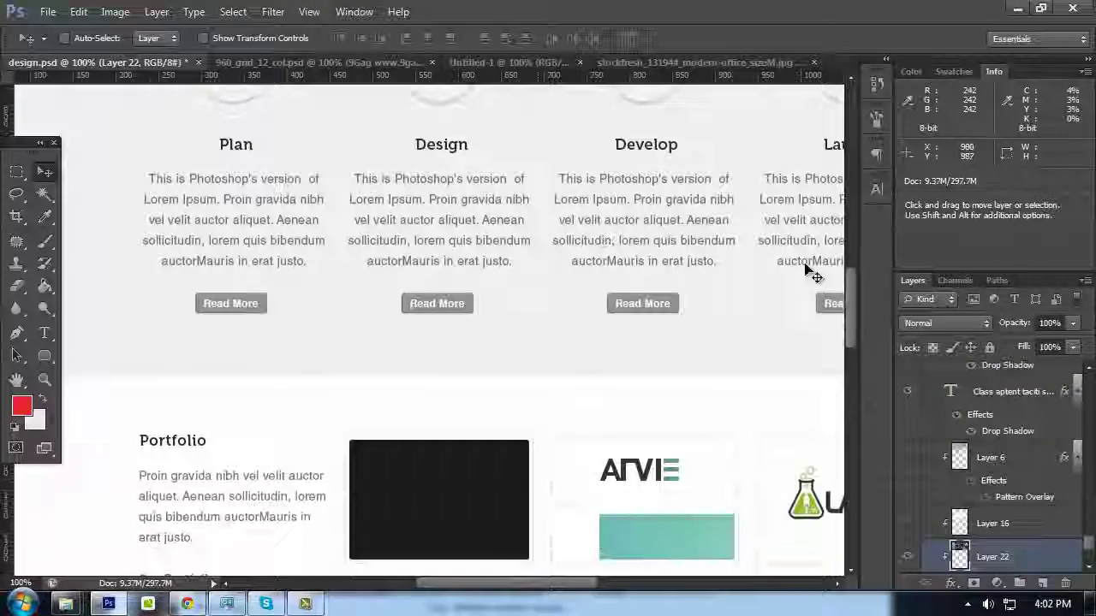
left_click_drag(854, 322, 858, 493)
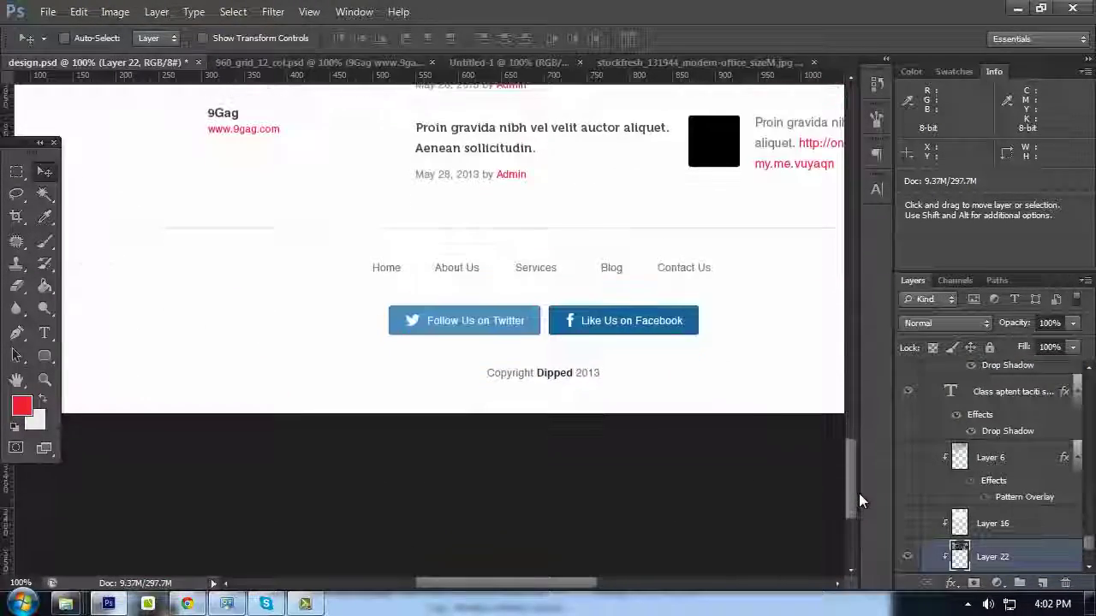
Return to 960_grid_12_col.psd, hide the panels and review the hero section at 100% zoom
left_click(267, 61)
left_click_drag(851, 466, 849, 307)
key("Tab")
scroll(830, 370, "up", 10)
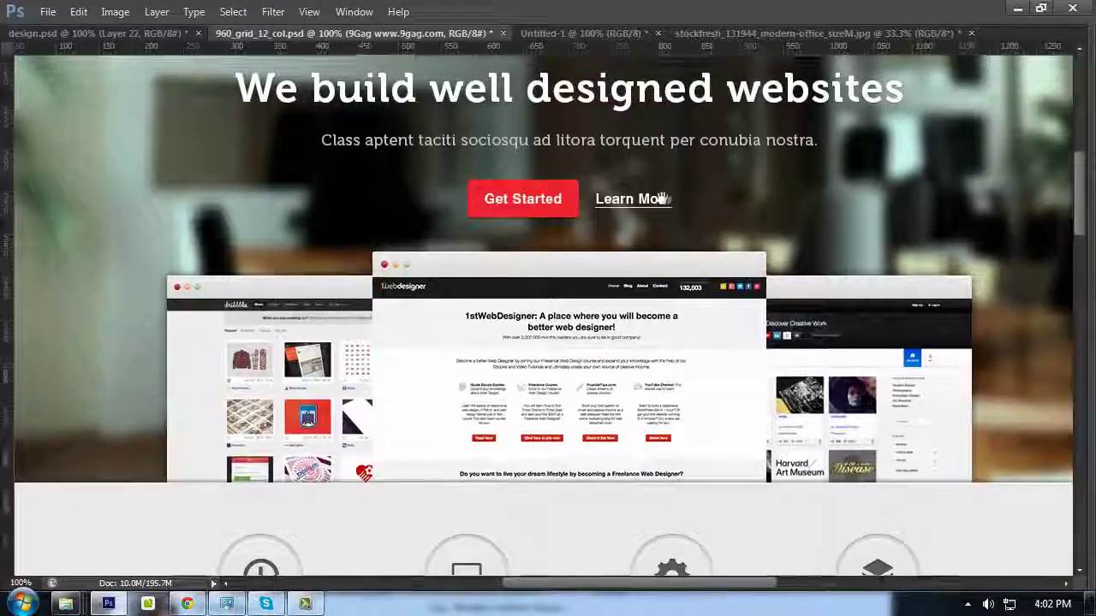
Show the panels again and review the hero section of 960_grid_12_col.psd at 66.7% zoom
left_click_drag(664, 199, 622, 311)
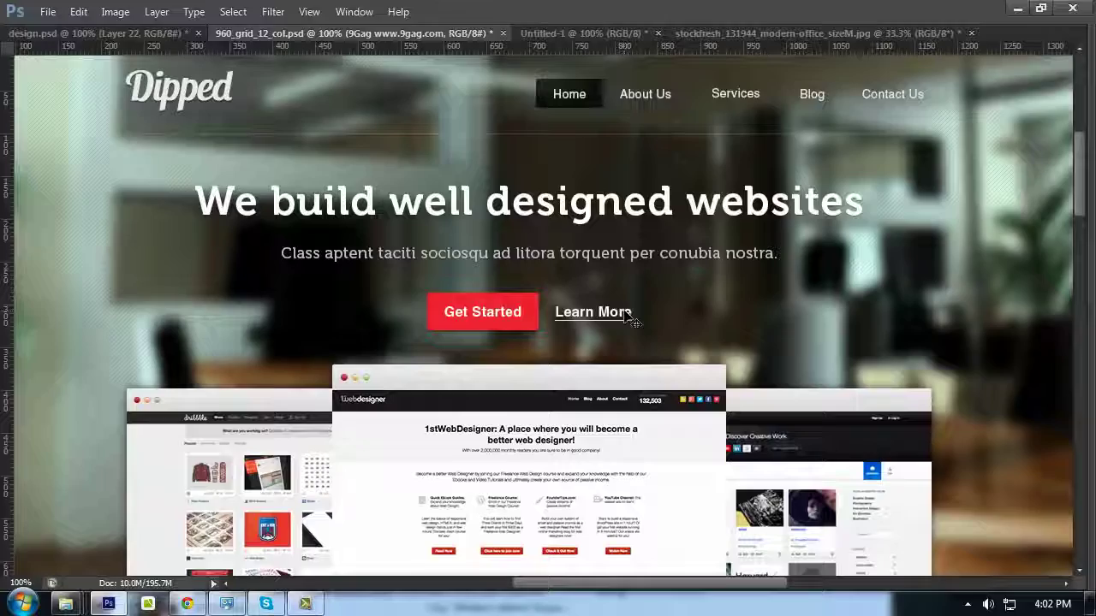
key("ctrl+minus")
key("Tab")
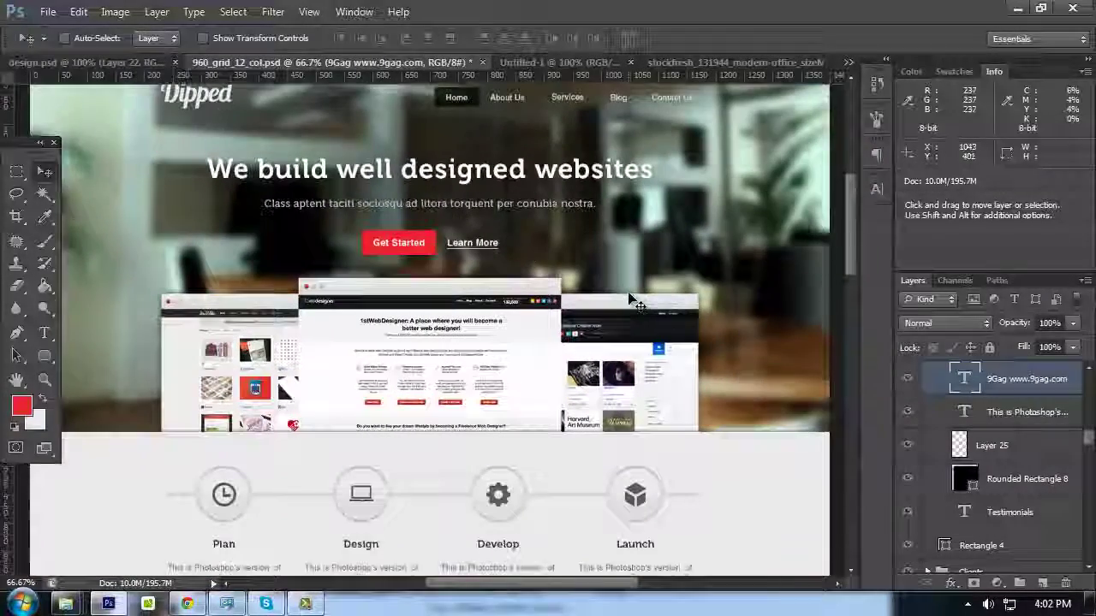
scroll(629, 296, "up", 2)
scroll(630, 297, "down", 1)
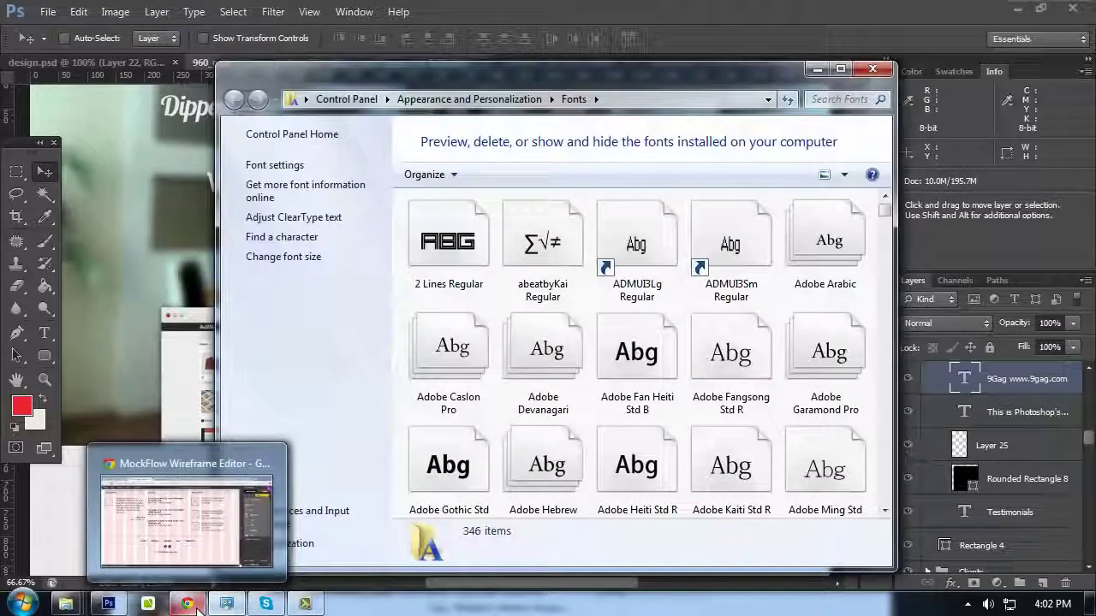
Switch to Chrome, look through the open 3D View, Gear, Laptop and Facebook icon pages, and return to the MockFlow wireframe
left_click(197, 606)
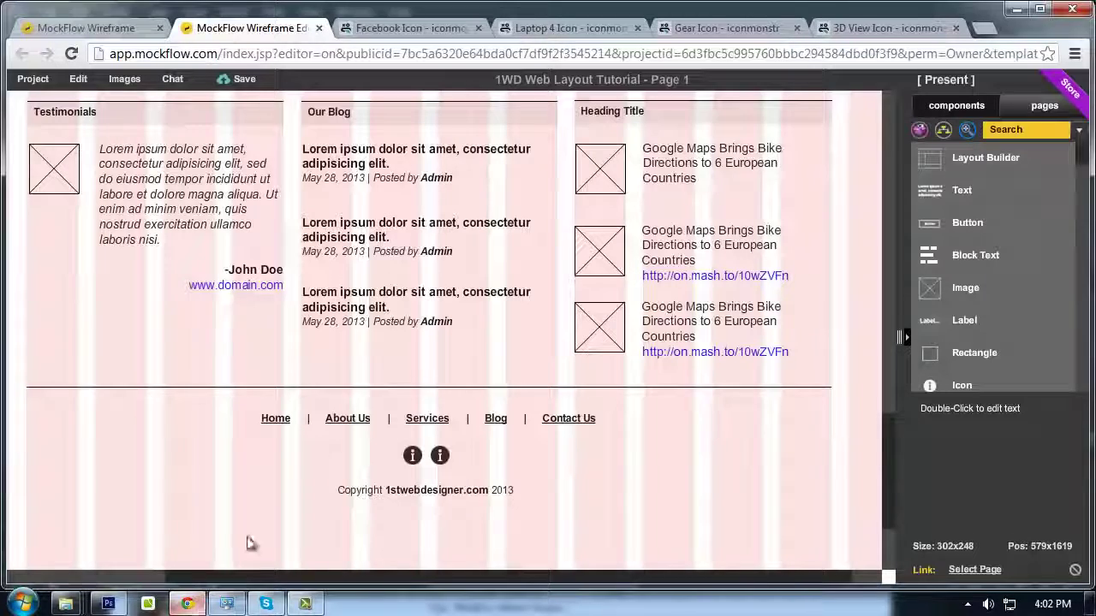
left_click(877, 30)
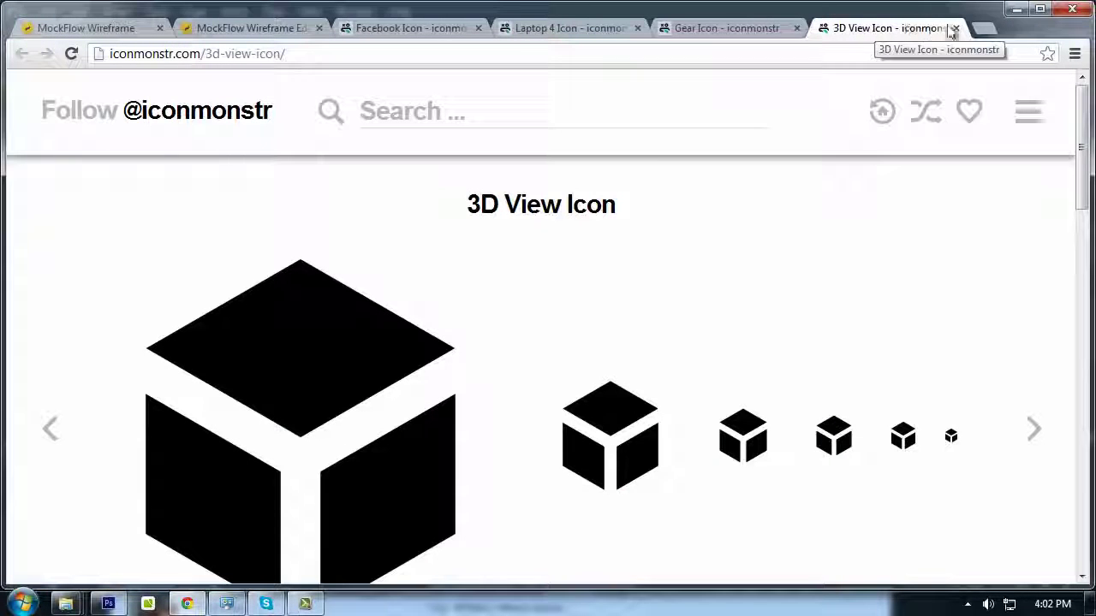
left_click(724, 31)
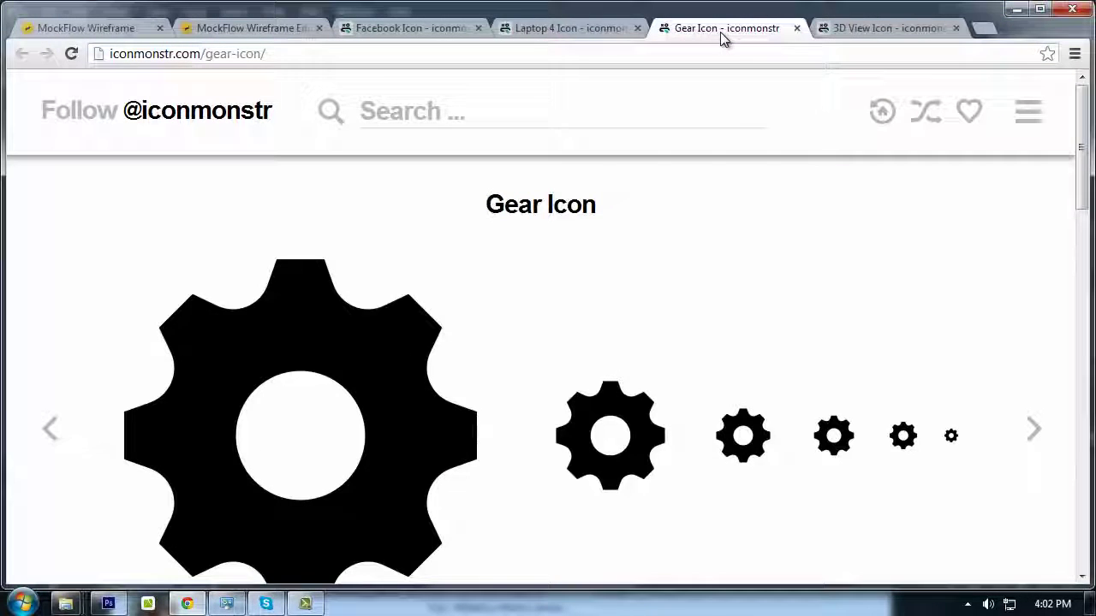
left_click(544, 29)
left_click(395, 28)
left_click(249, 28)
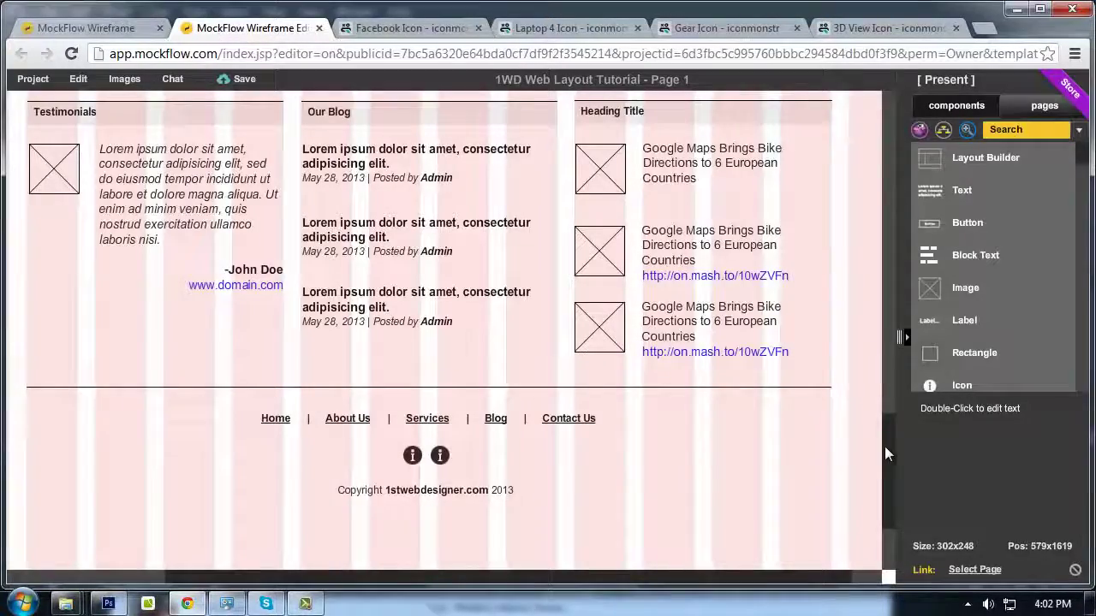
Examine the MockFlow wireframe from its logo, navigation and heading down to the four circled icon columns
left_click_drag(885, 446, 878, 130)
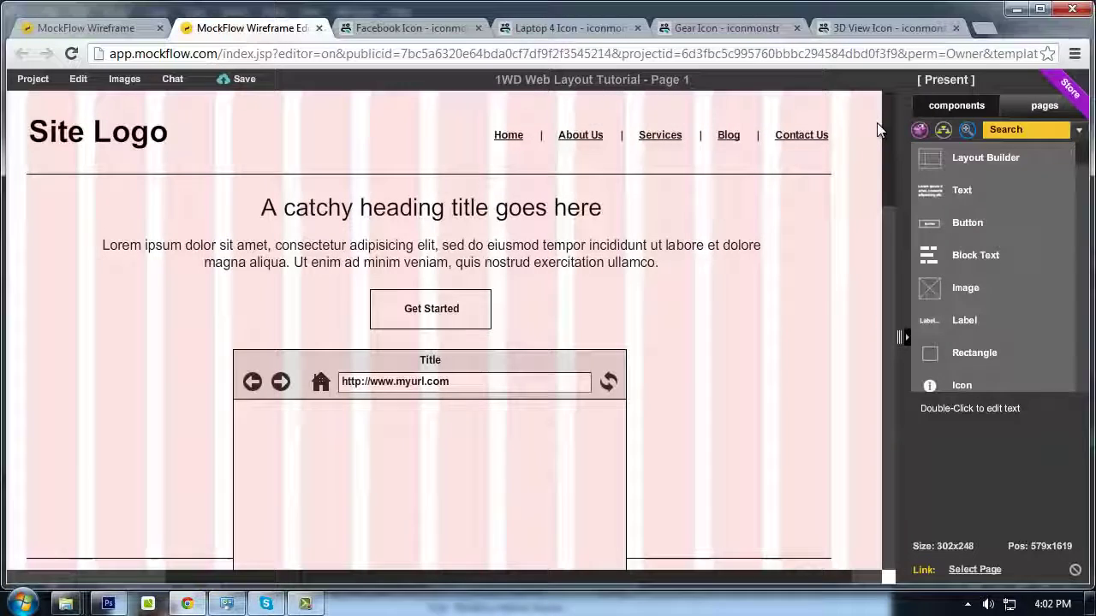
left_click_drag(878, 123, 889, 132)
scroll(895, 169, "down", 10)
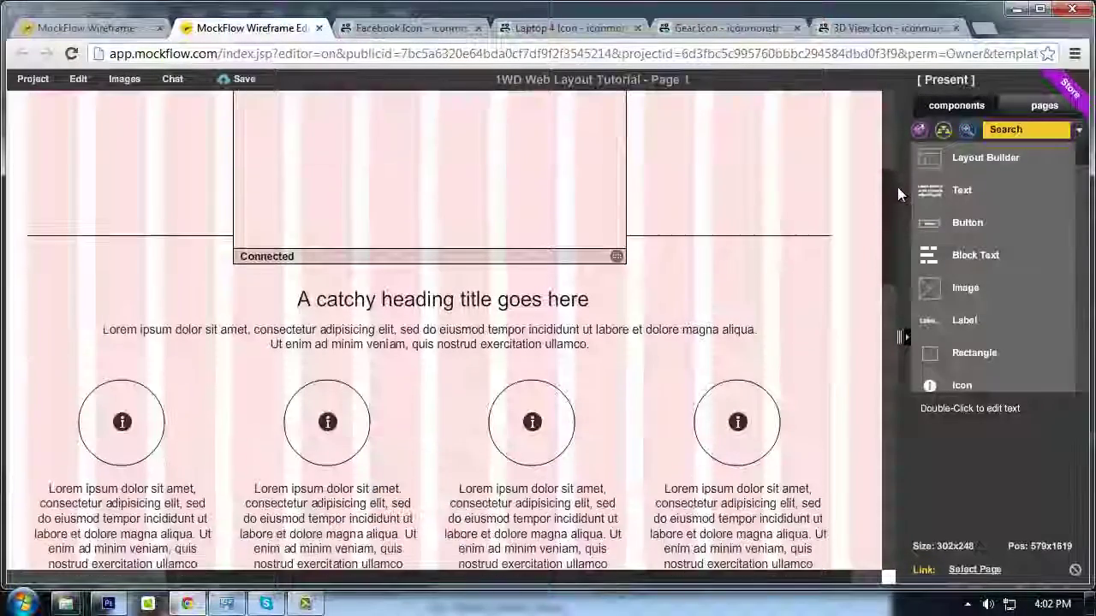
scroll(897, 186, "up", 10)
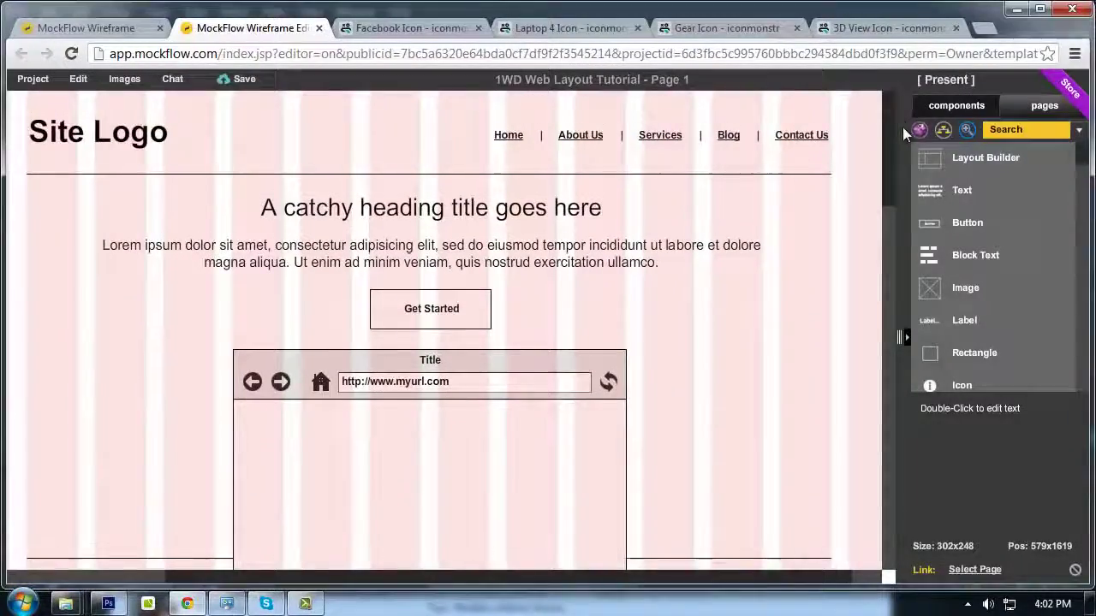
scroll(902, 127, "down", 3)
scroll(905, 127, "up", 3)
left_click_drag(903, 114, 887, 131)
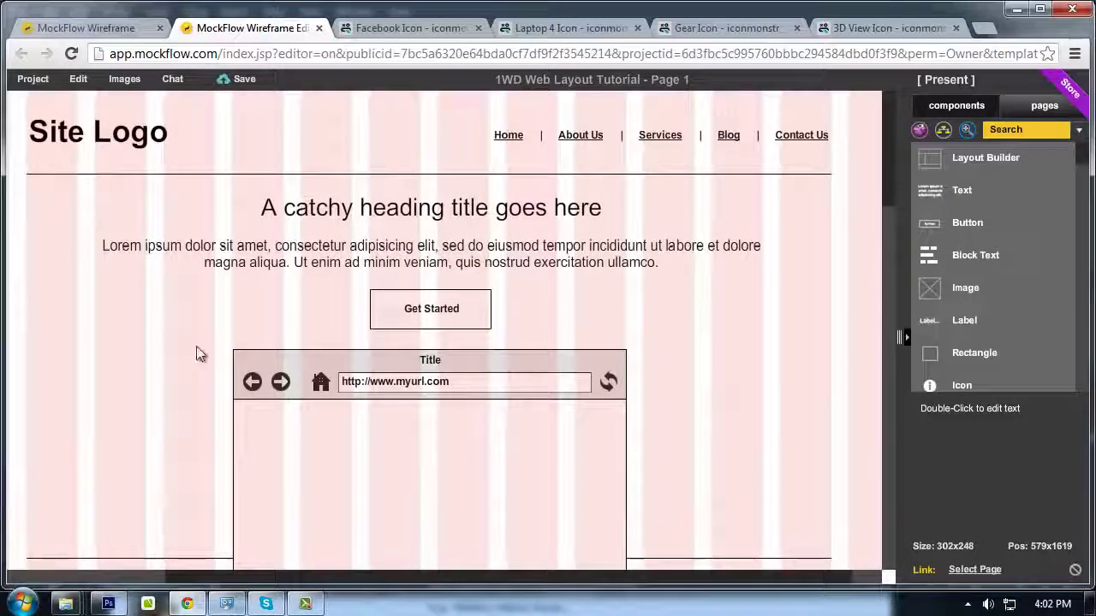
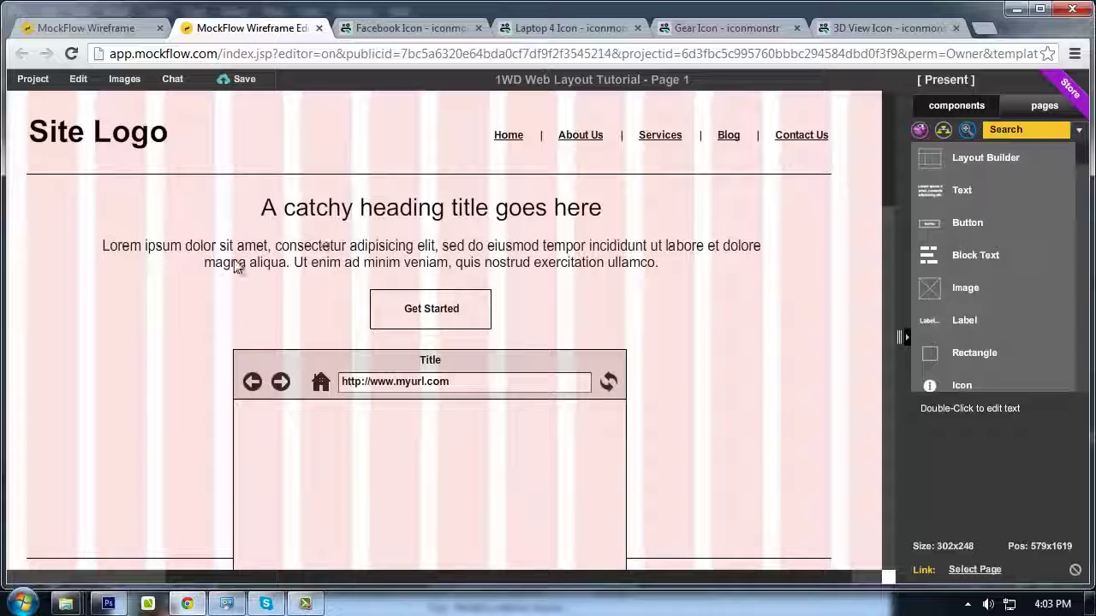
scroll(580, 242, "down", 2)
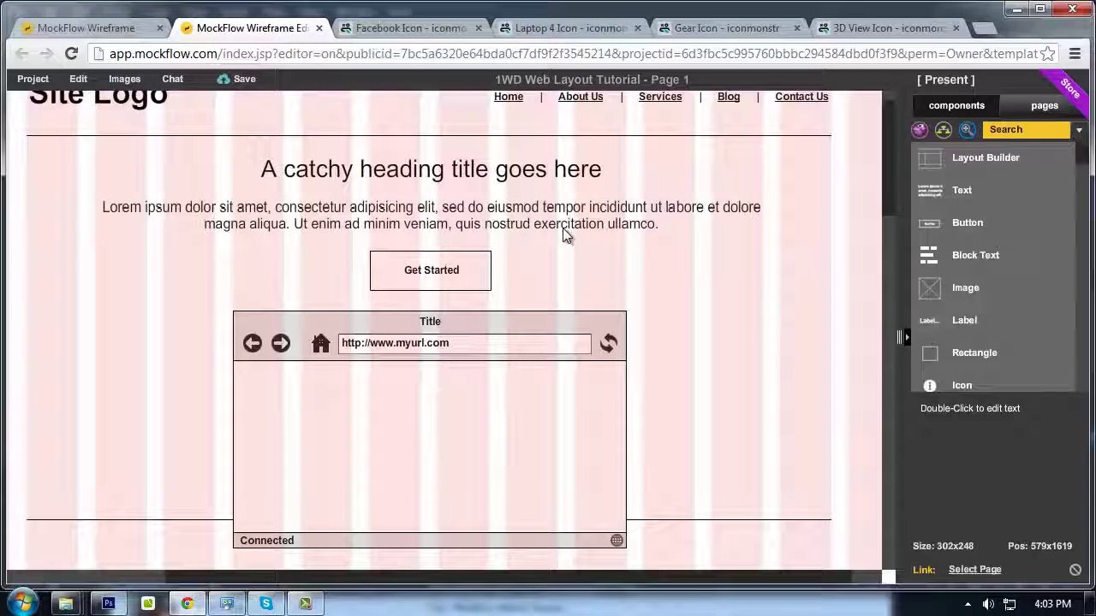
scroll(564, 236, "up", 2)
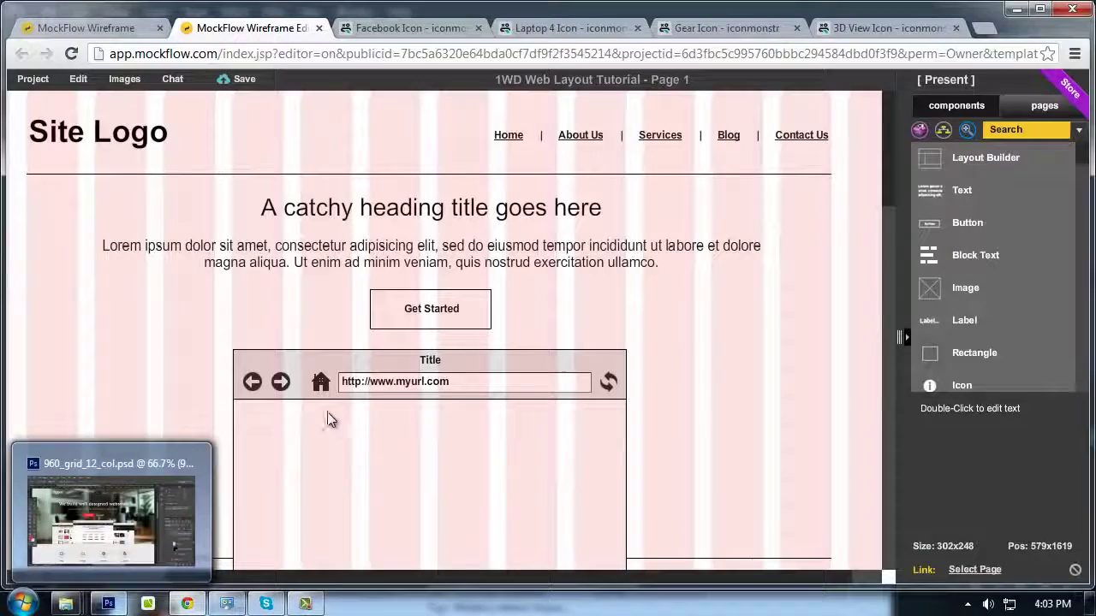
Switch back to Photoshop and compare the mockup's header, heading, buttons and browser previews with the wireframe
left_click(188, 606)
left_click(189, 605)
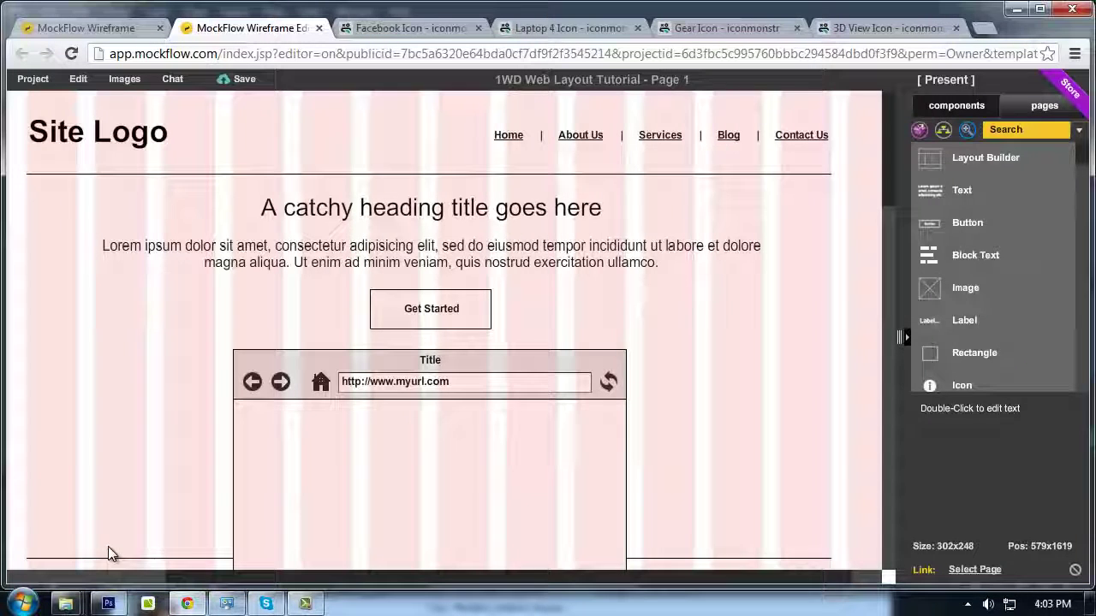
left_click(188, 605)
left_click(191, 501)
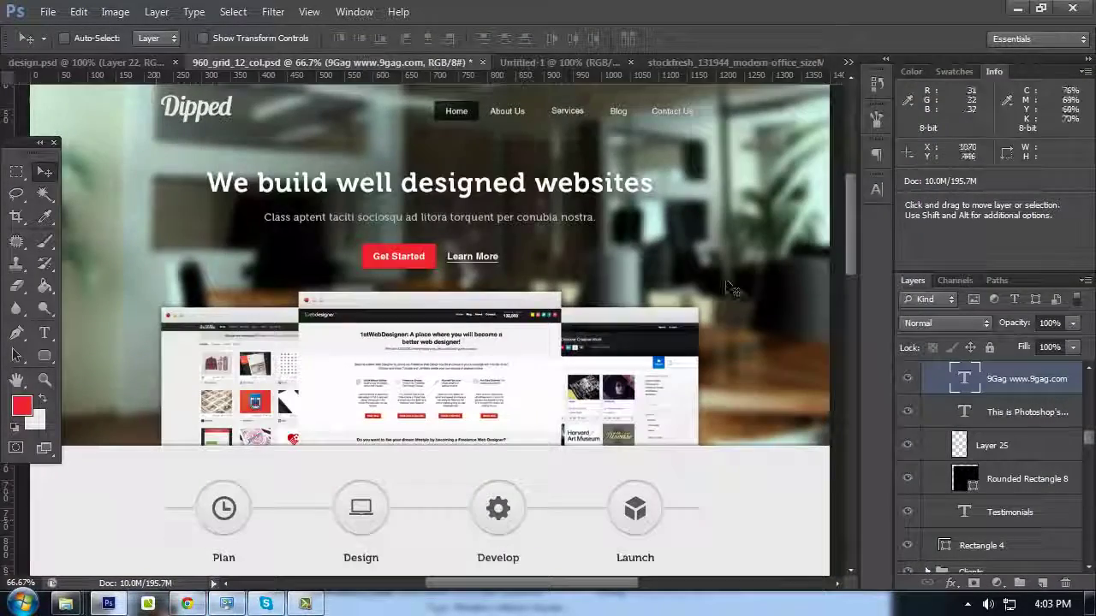
scroll(854, 254, "down", 3)
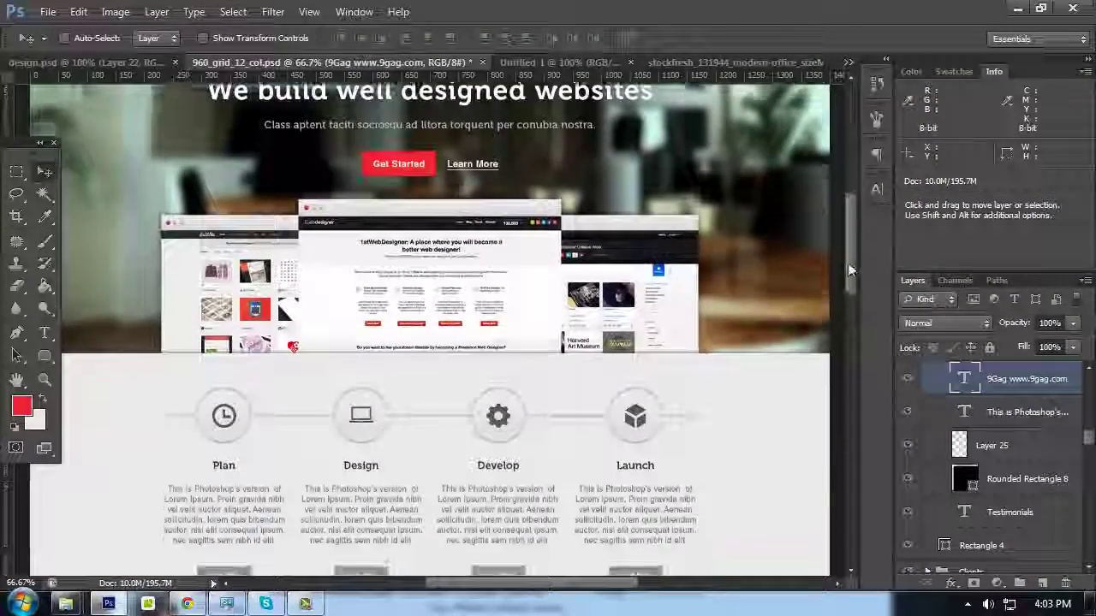
scroll(846, 247, "up", 5)
scroll(846, 251, "down", 2)
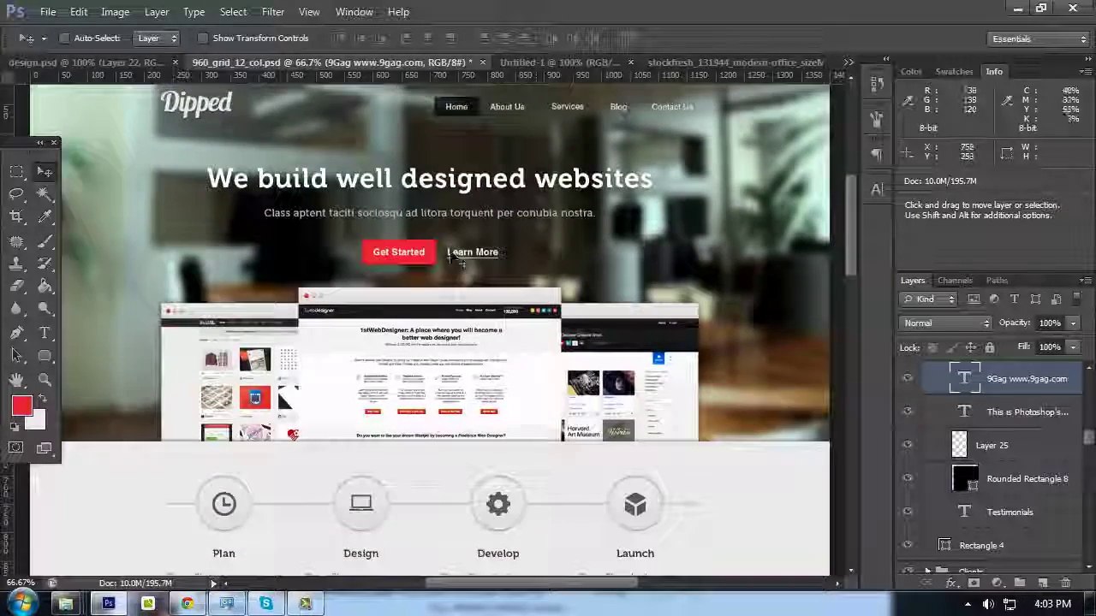
scroll(383, 196, "up", 1)
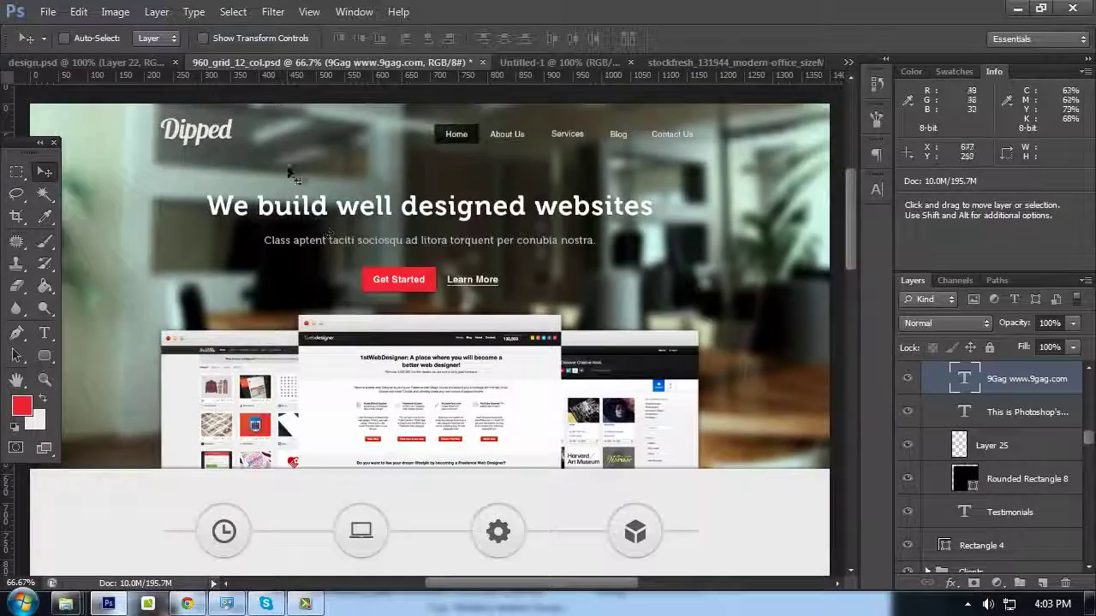
Check the hero section against the wireframe in Chrome once more, glance at the Facebook icon page, and return to Photoshop
left_click(187, 605)
left_click(187, 604)
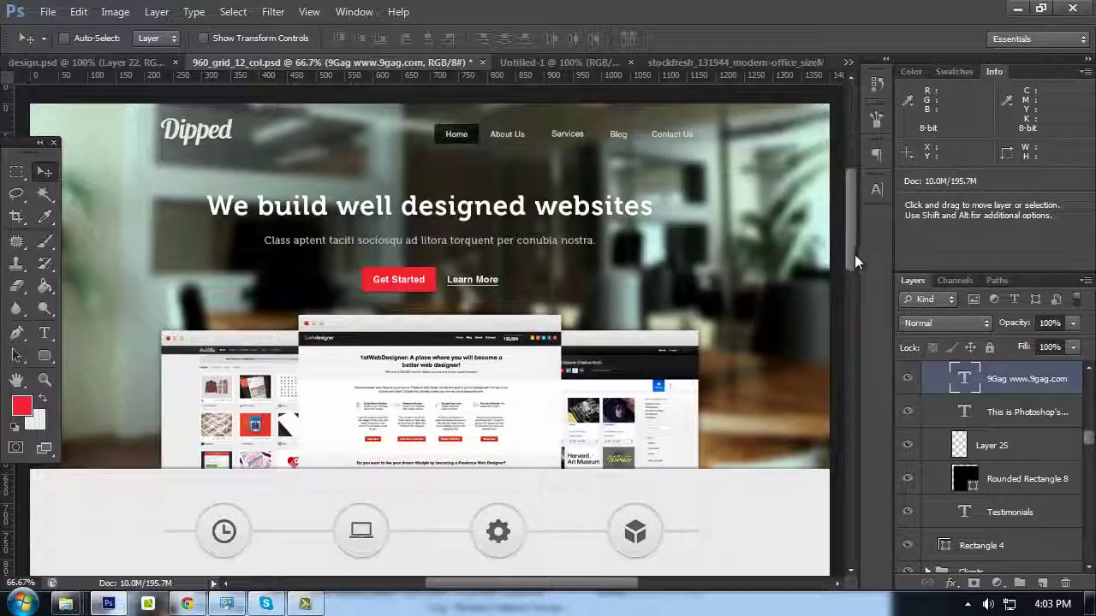
scroll(854, 264, "down", 1)
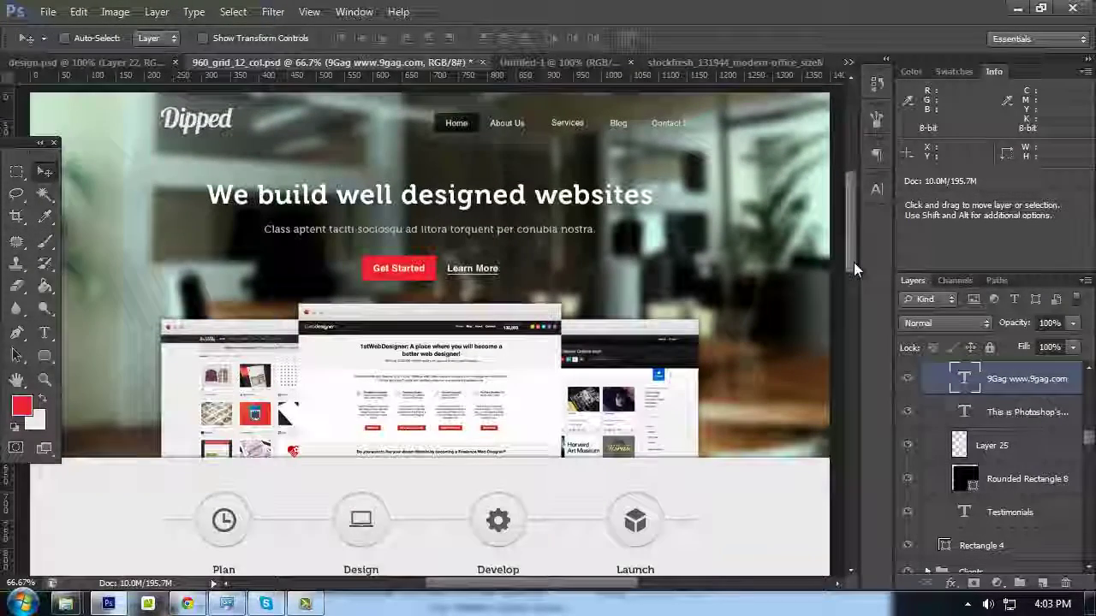
scroll(853, 264, "down", 1)
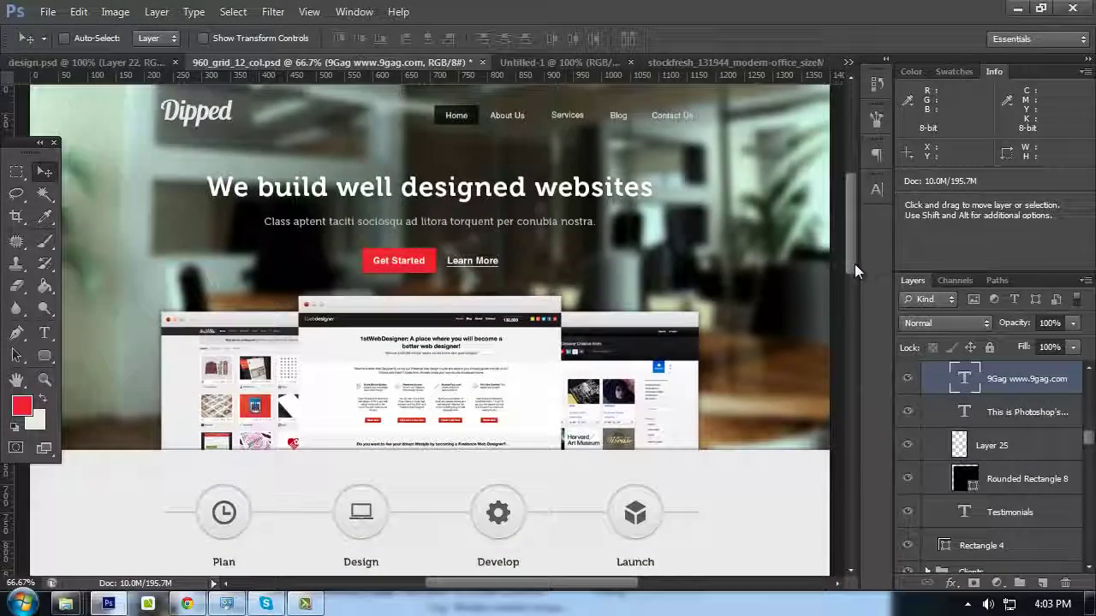
left_click(188, 604)
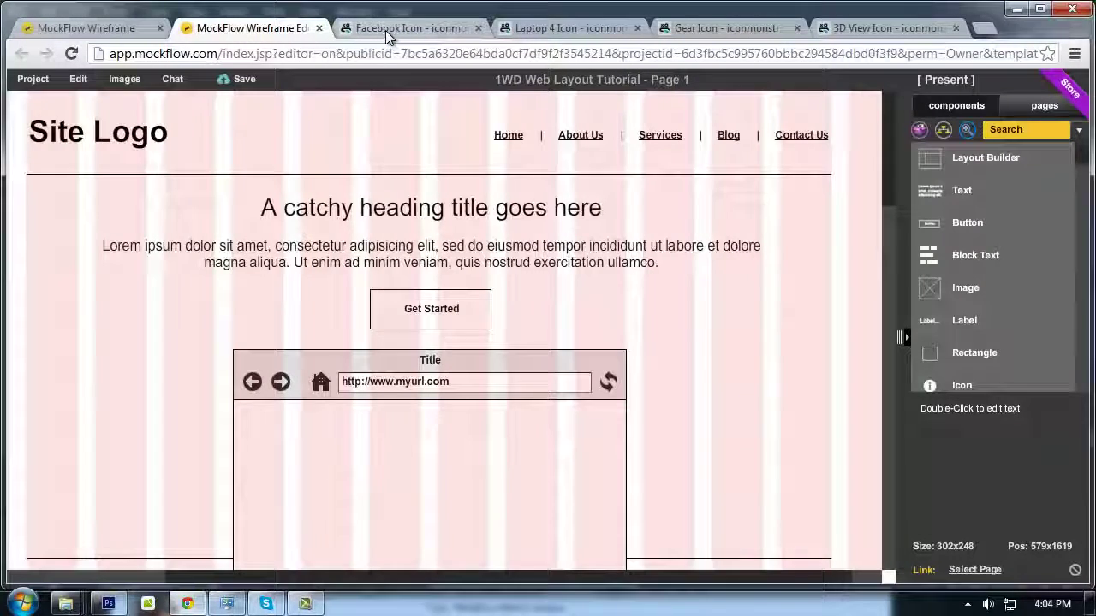
left_click(387, 29)
left_click(249, 28)
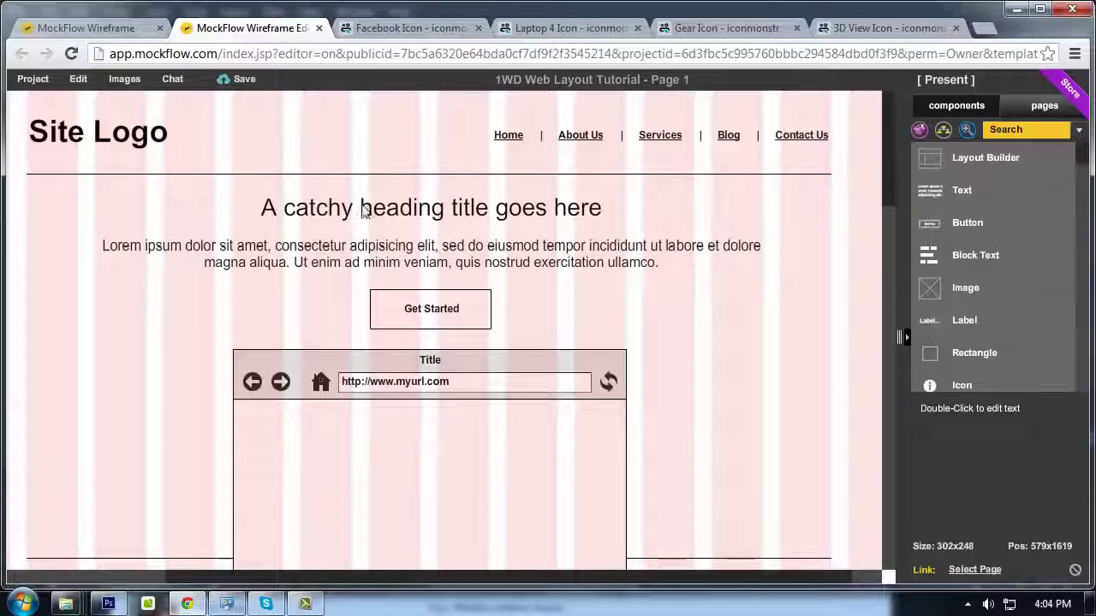
left_click(187, 605)
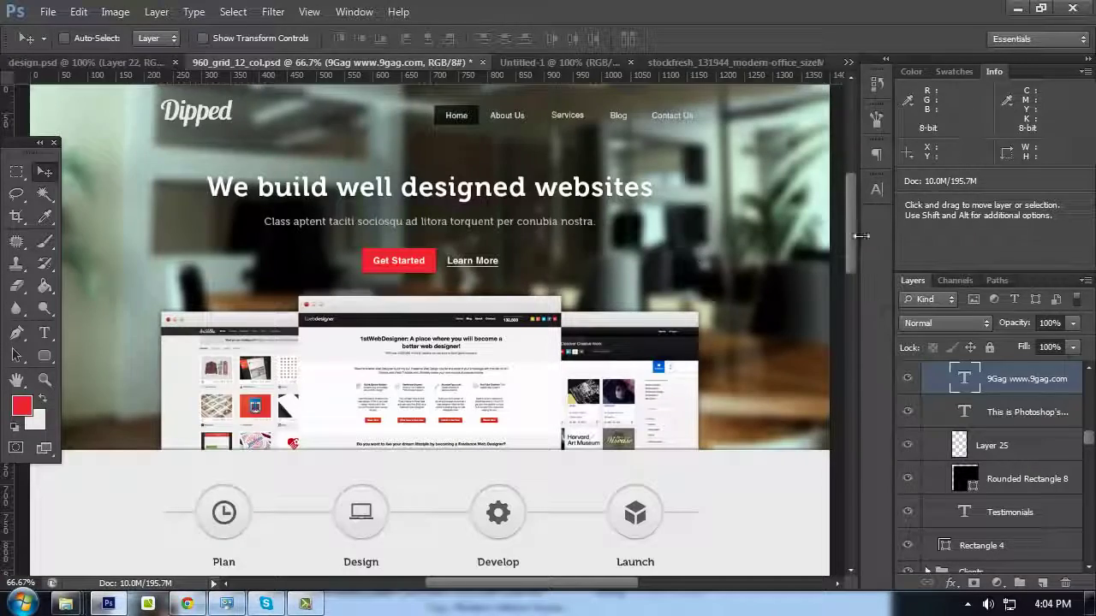
Examine 960_grid_12_col.psd from the Dipped header and main heading down to the Plan, Design, Develop and Launch columns
mouse_move(853, 257)
left_mouse_down()
mouse_move(857, 467)
mouse_move(853, 247)
left_mouse_up()
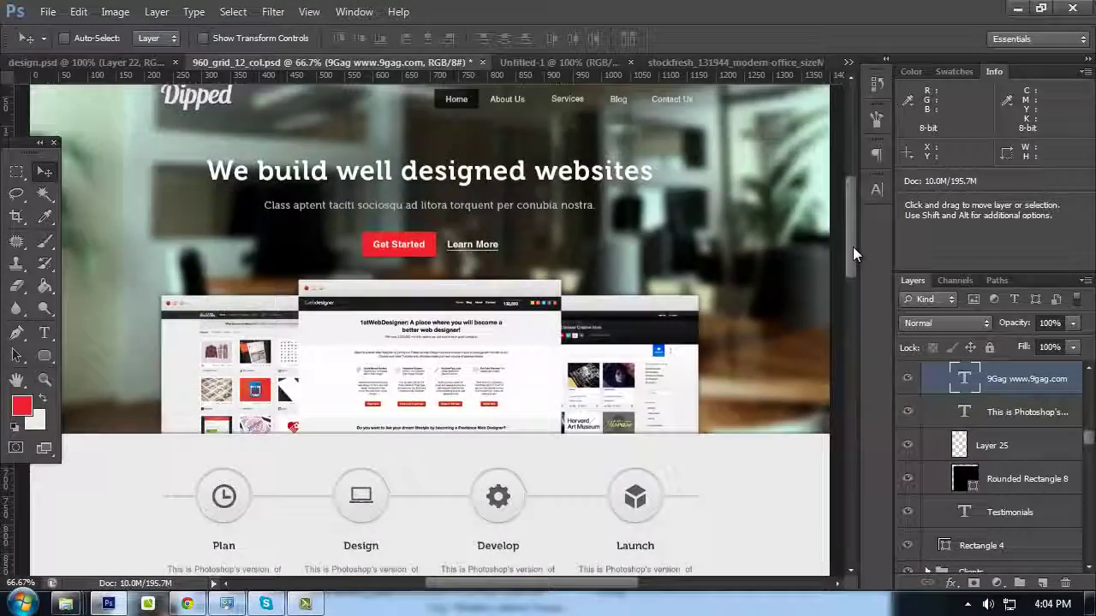
scroll(801, 260, "up", 2)
scroll(800, 258, "down", 1)
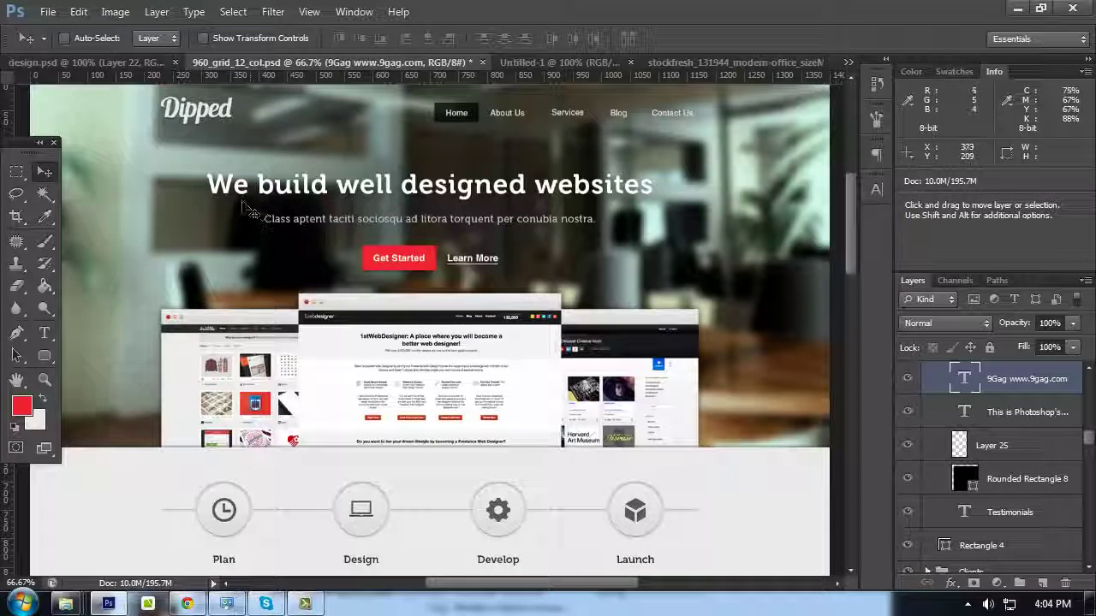
scroll(251, 212, "down", 1)
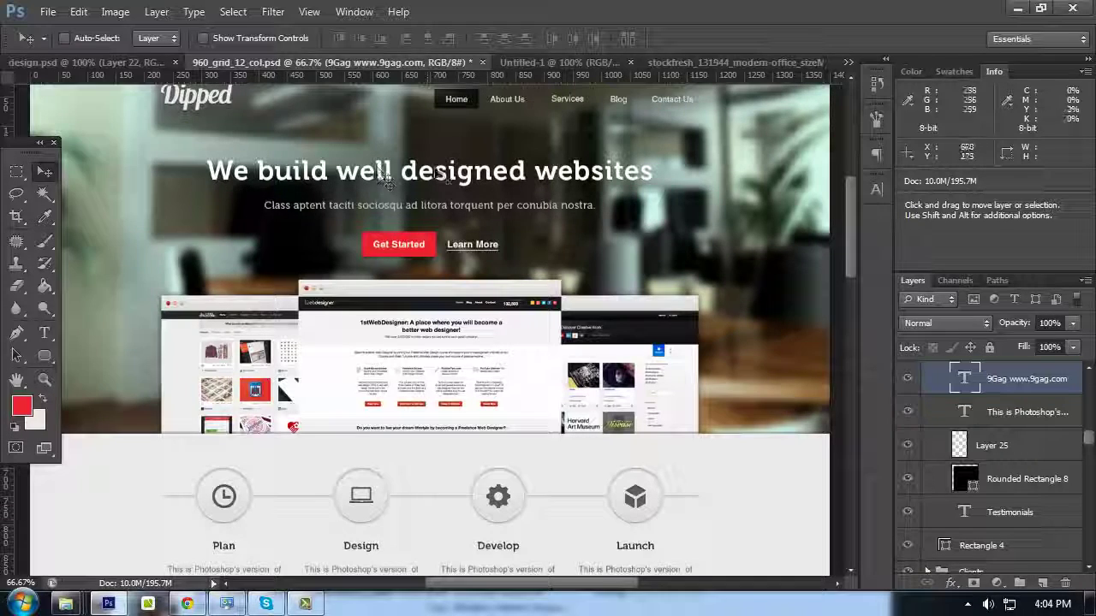
scroll(309, 224, "down", 3)
scroll(309, 225, "down", 1)
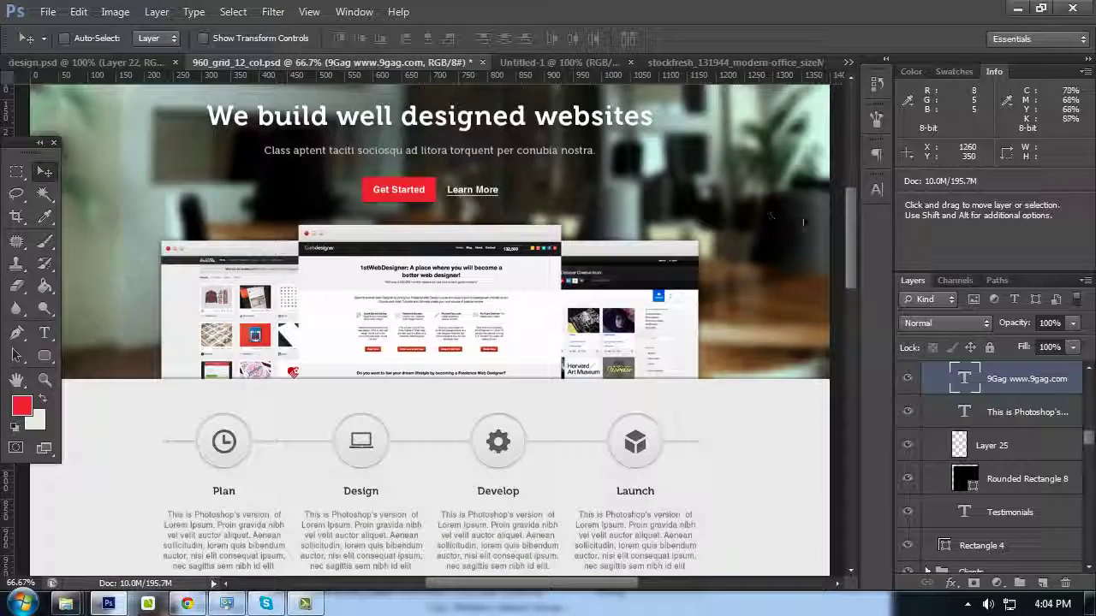
mouse_move(854, 248)
left_mouse_down()
mouse_move(861, 271)
mouse_move(864, 230)
left_mouse_up()
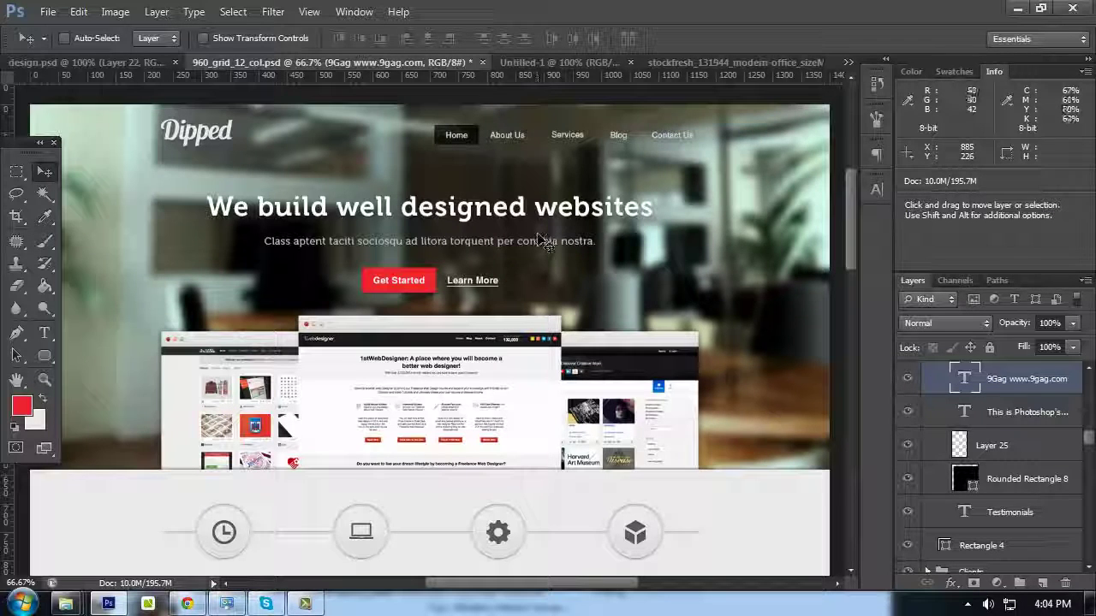
scroll(548, 244, "down", 1)
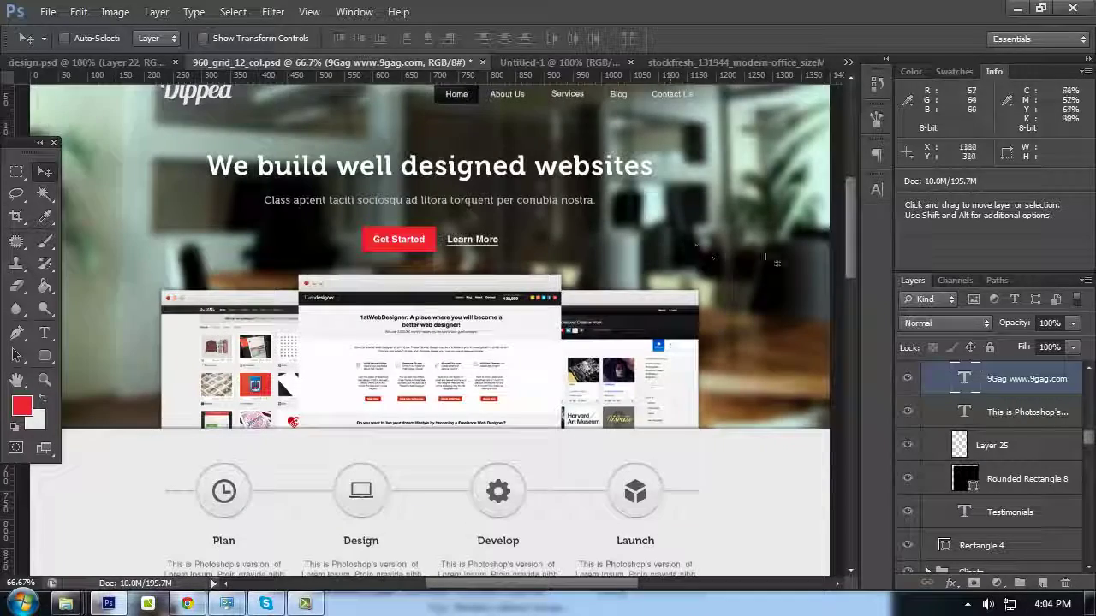
scroll(851, 274, "down", 2)
scroll(853, 313, "down", 3)
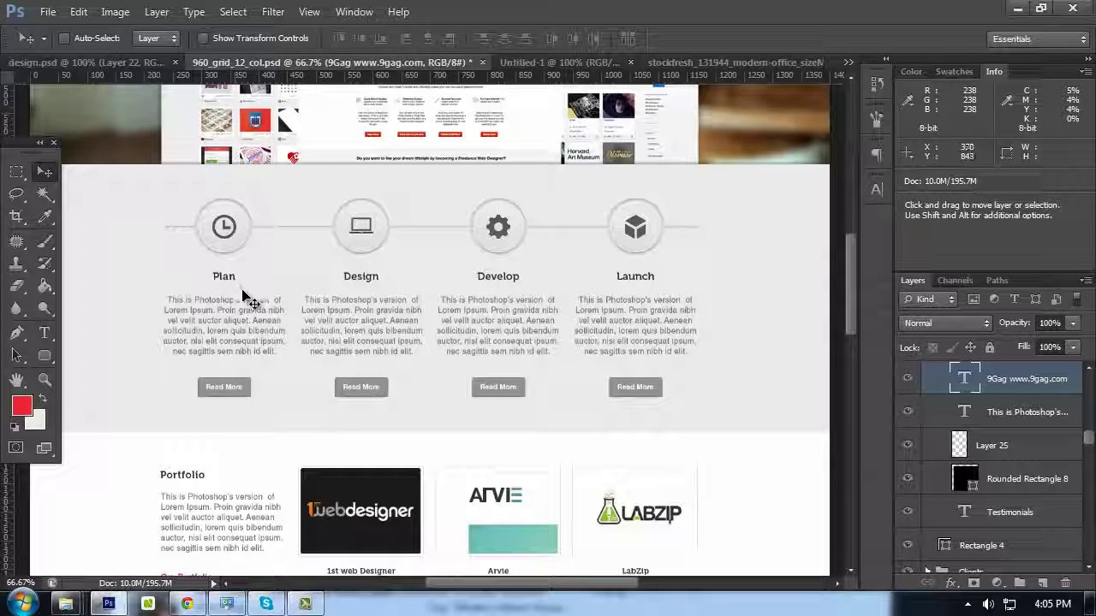
Inspect the text color of the Plan column's description without changing it, and return to the Move tool
double_click(237, 332)
left_click(548, 39)
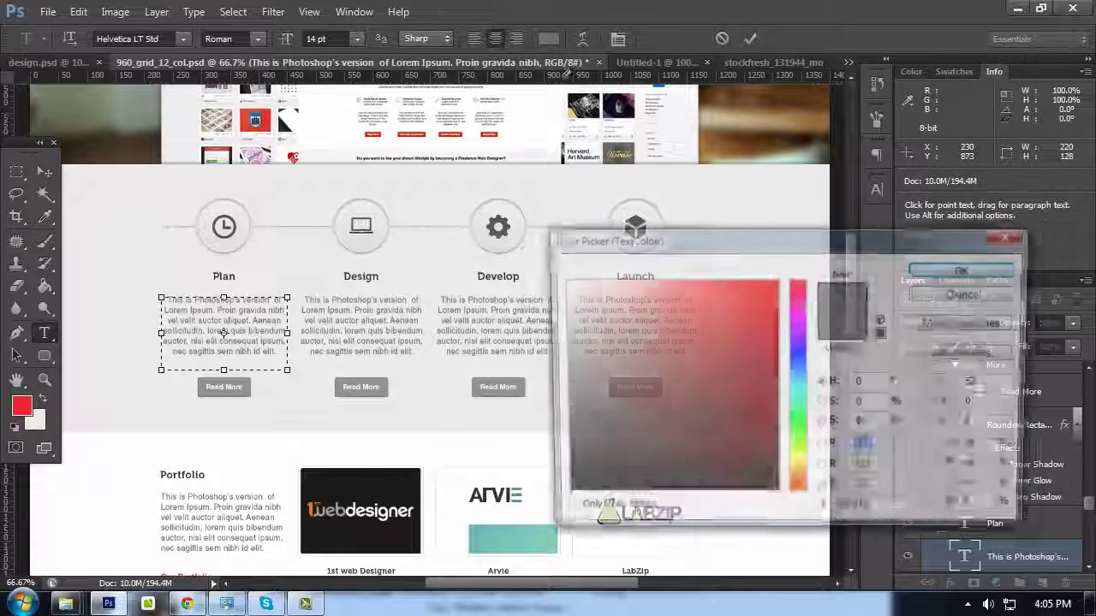
left_click(965, 294)
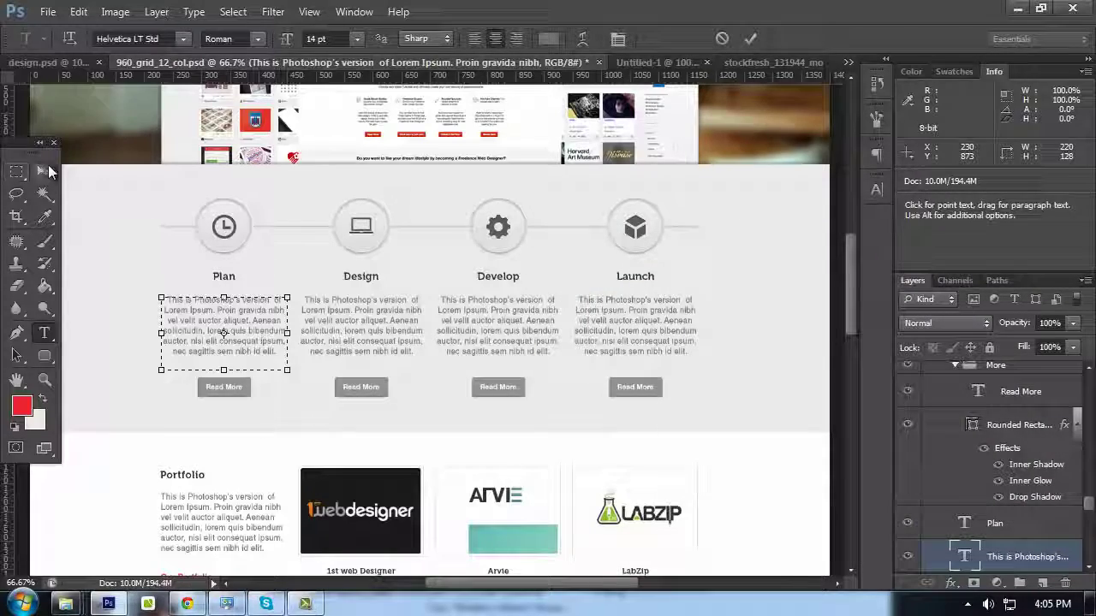
left_click(46, 171)
Look further down the mockup and open the Untitled-1 document to view its color palette swatches
scroll(604, 327, "down", 3)
left_click_drag(848, 306, 851, 296)
left_click(656, 62)
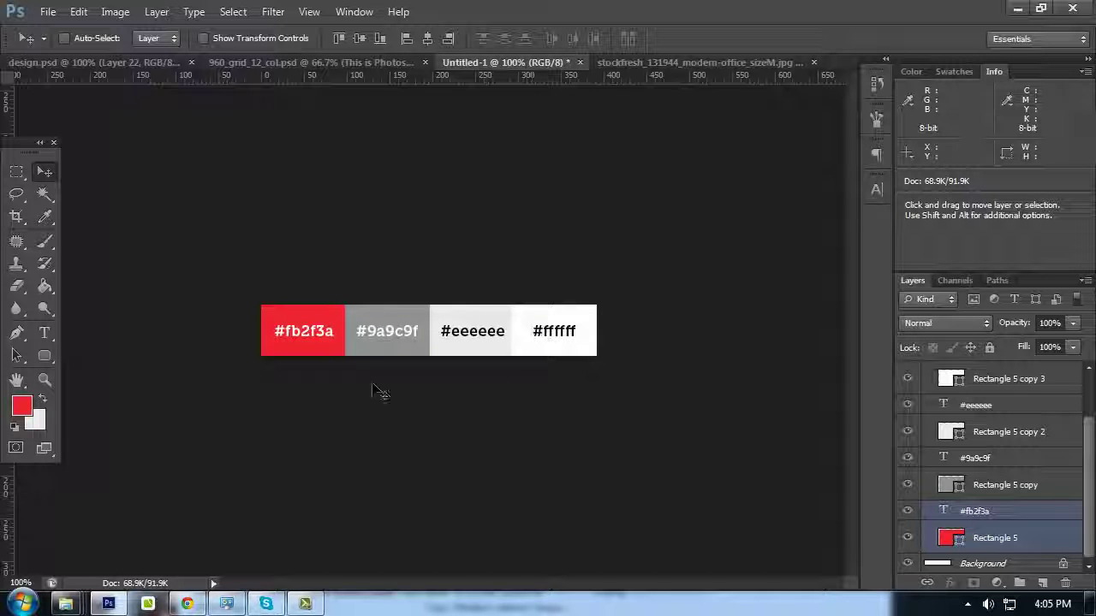
Glance at the Plan to Launch columns in 960_grid_12_col.psd, then check the red foreground color against the Untitled-1 palette
left_click(306, 63)
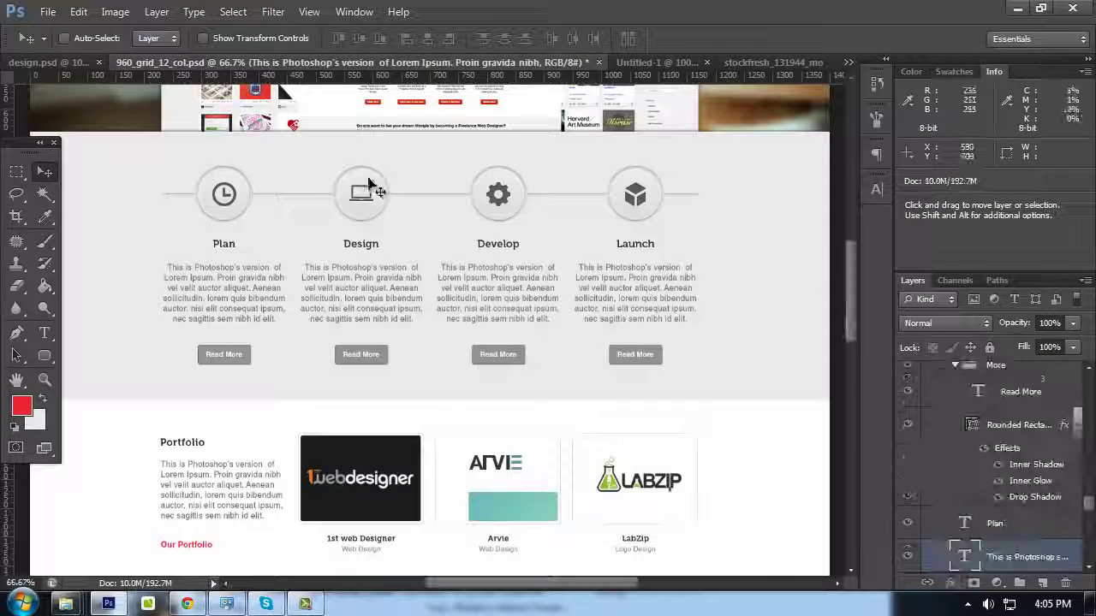
scroll(265, 170, "up", 2)
left_click(645, 62)
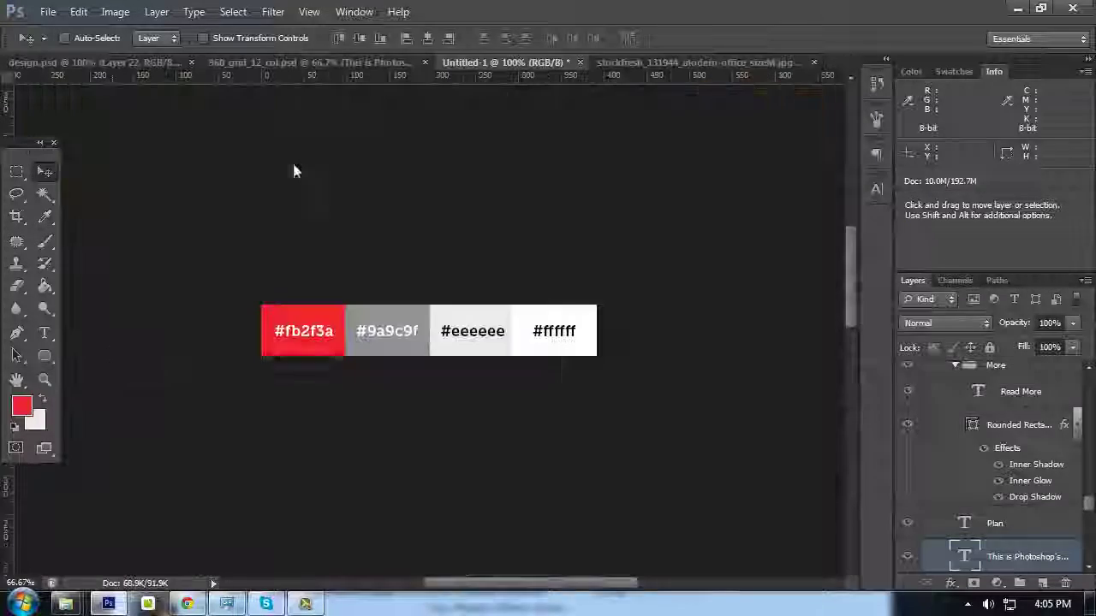
left_click(22, 405)
left_click(950, 270)
key("v")
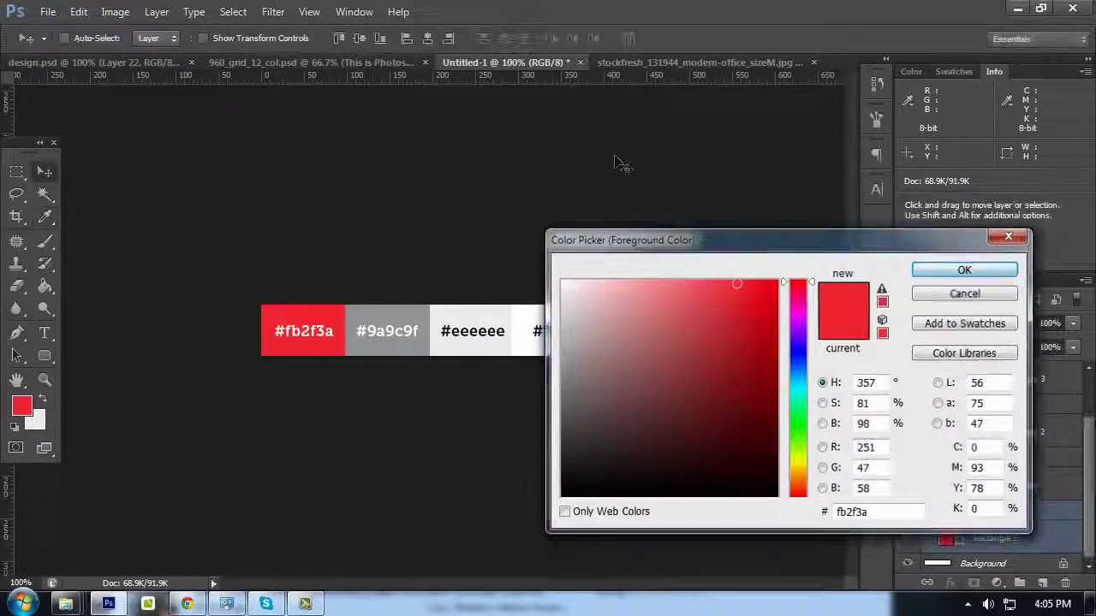
Inspect the fill color of the Get Started button in 960_grid_12_col.psd without changing it
left_click(355, 62)
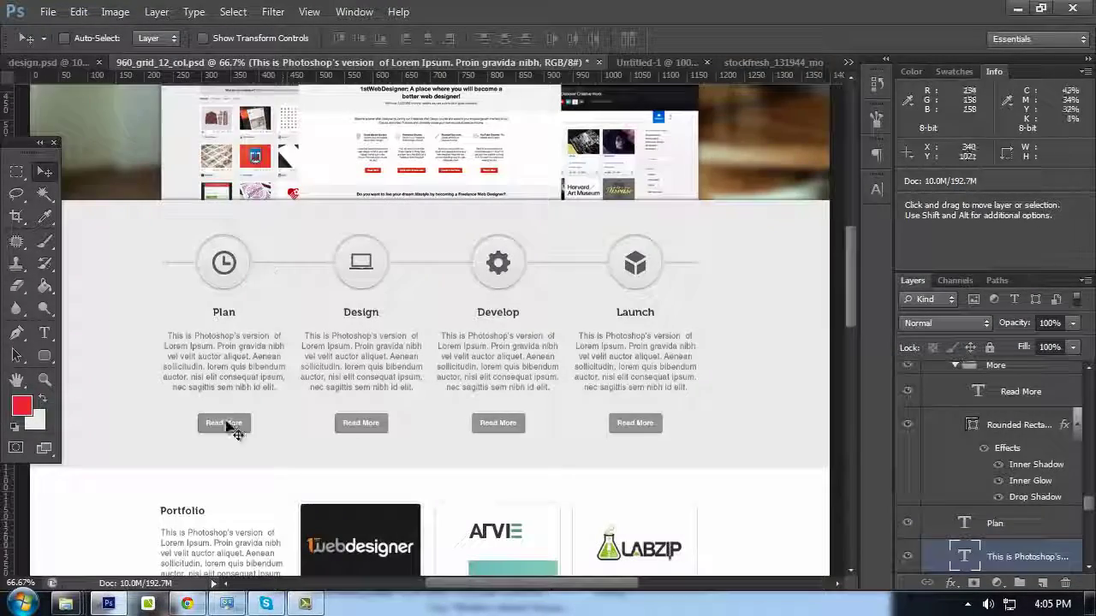
scroll(385, 257, "up", 4)
left_click(418, 155, "ctrl")
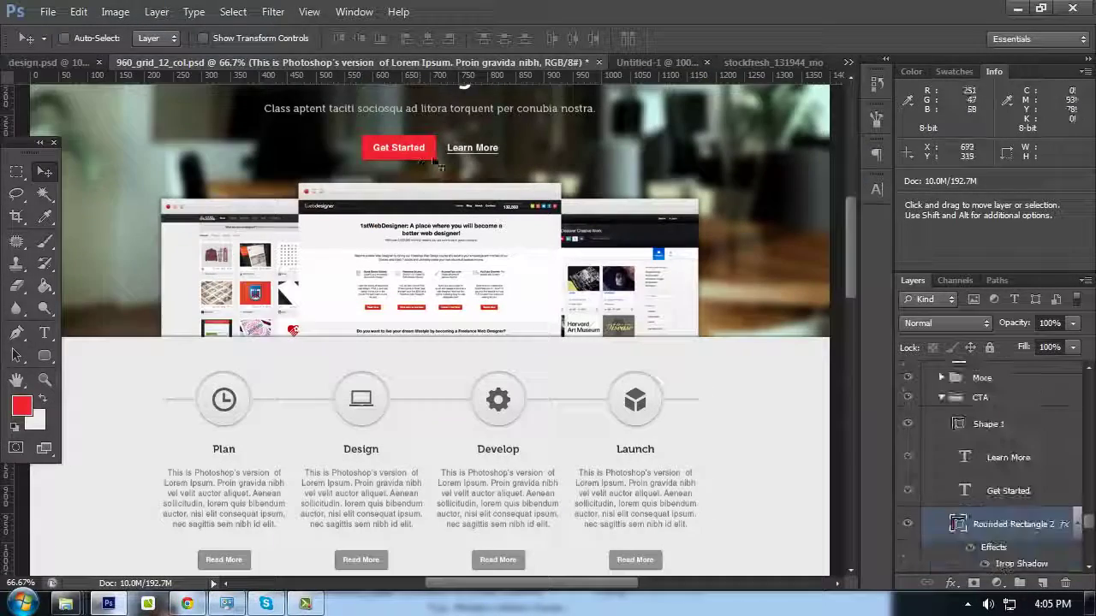
double_click(956, 523)
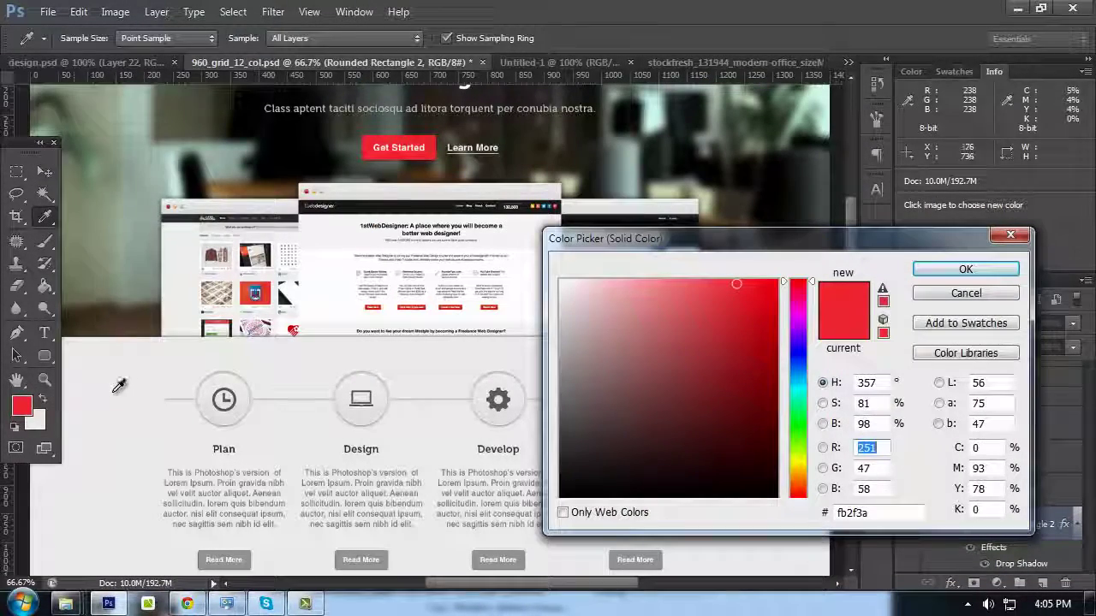
left_click(966, 293)
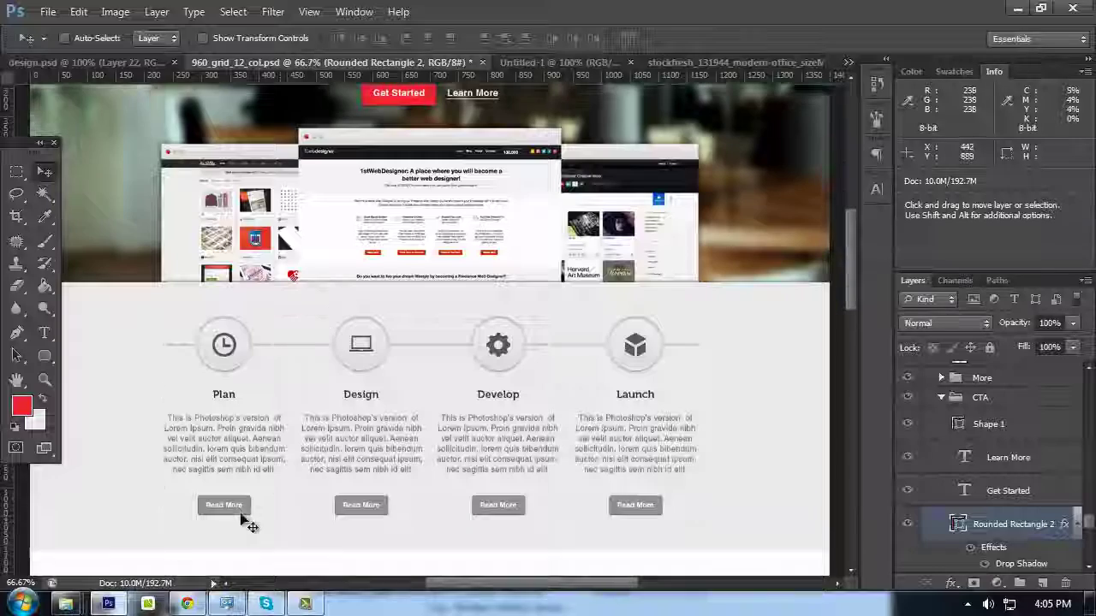
Set the foreground color to the palette's gray #9a9c9f in Untitled-1 and return to 960_grid_12_col.psd
scroll(248, 514, "down", 2)
left_click(572, 61)
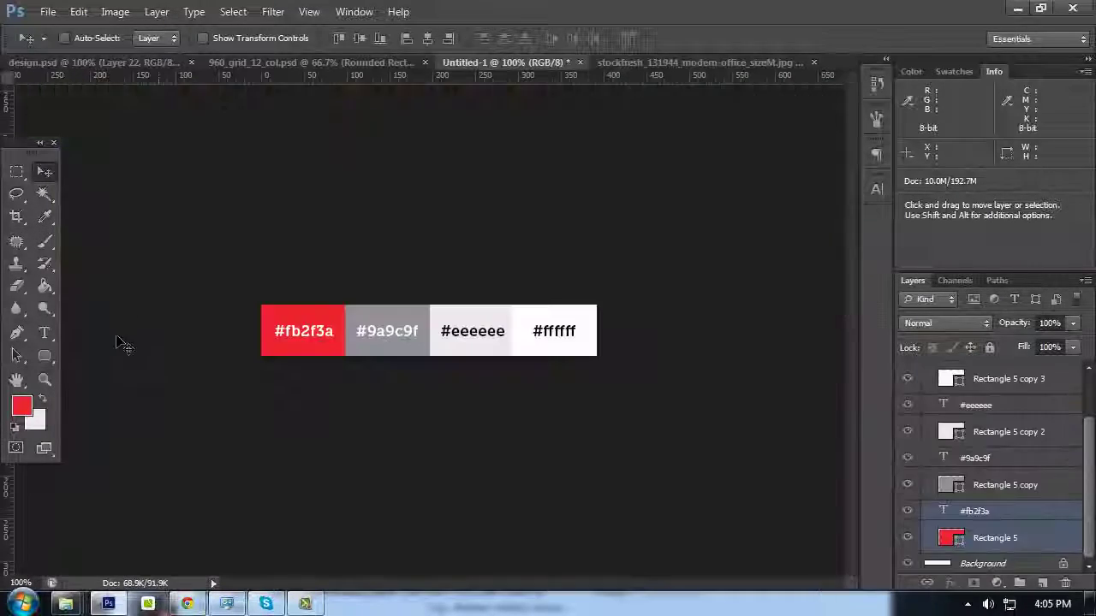
left_click(21, 407)
left_click(414, 313)
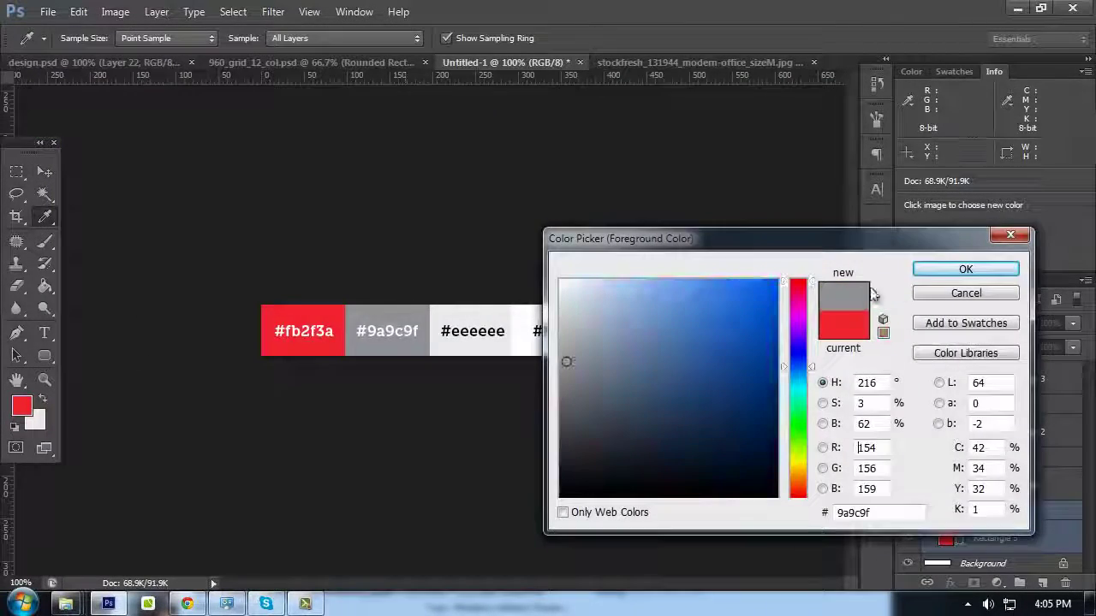
left_click(958, 271)
left_click(394, 63)
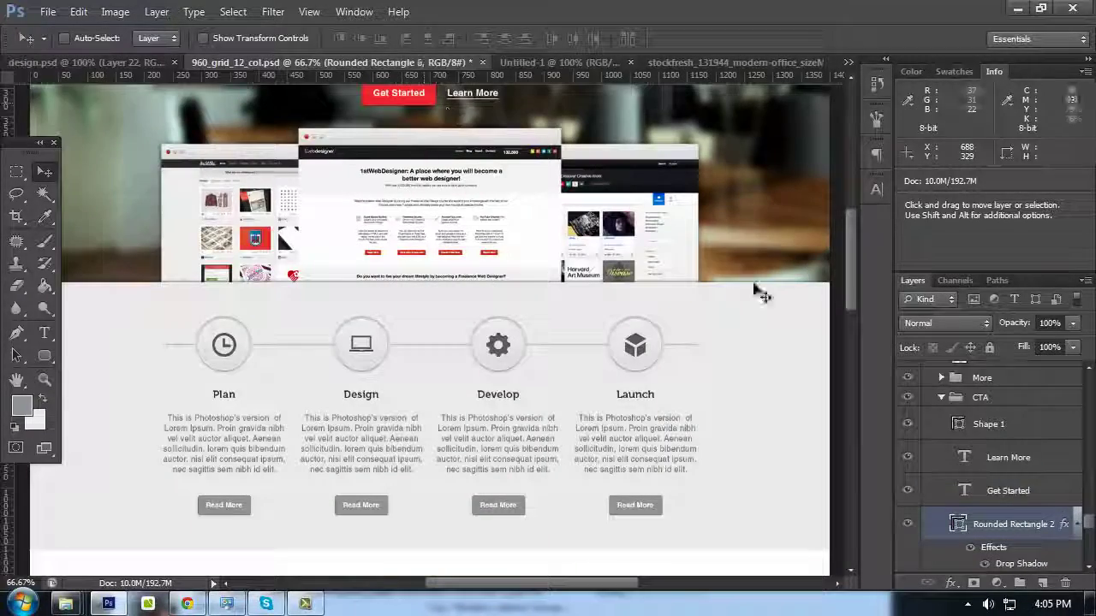
Preview the Get Started button filled with gray #9a9c9f against the hero section, then discard the color change
double_click(958, 524)
left_click(22, 408)
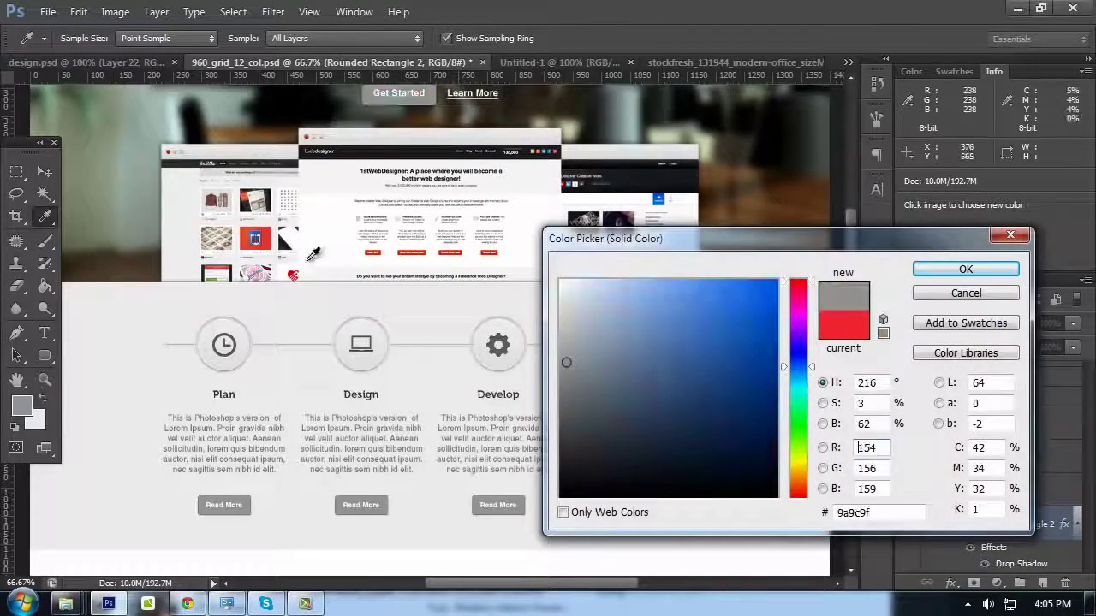
scroll(314, 253, "up", 5)
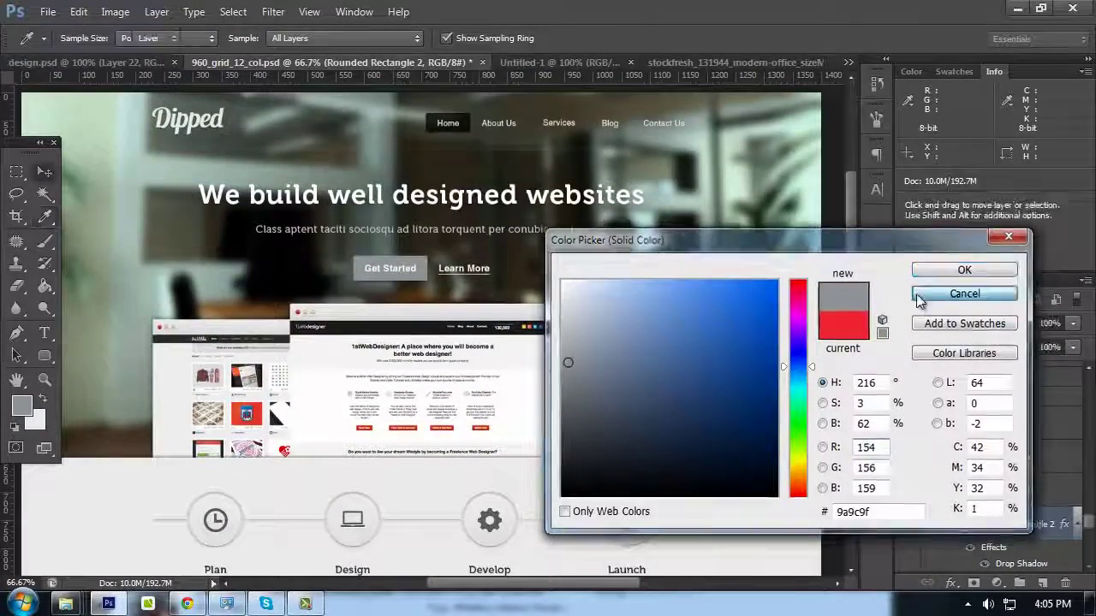
left_click(918, 298)
Examine the hero section's heading, red Get Started button and browser mockups at 100% and 66.7% magnification
key("ctrl+equal")
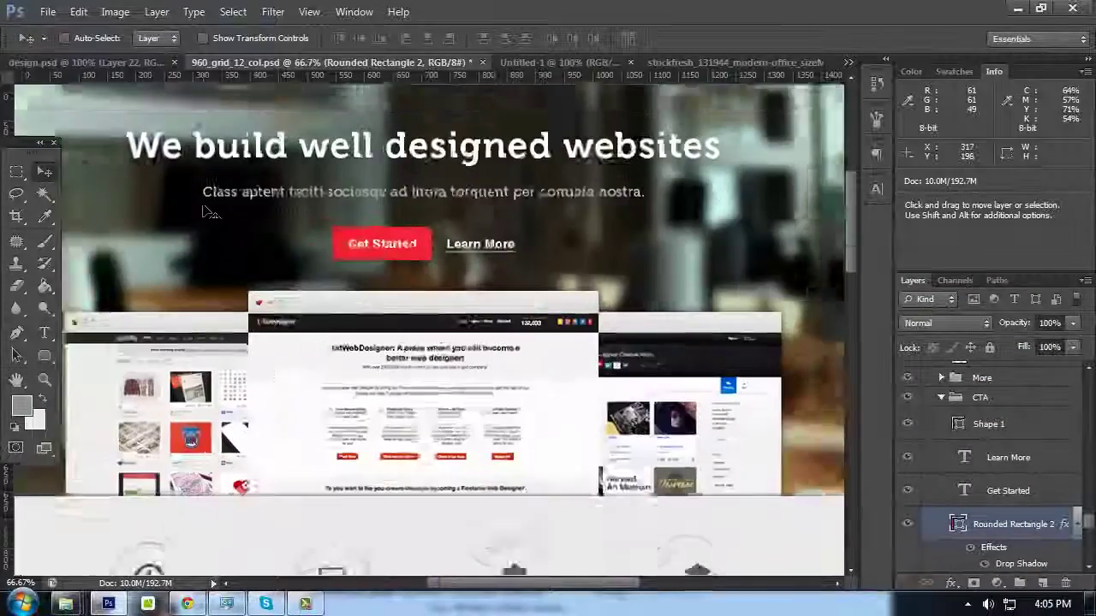
key("ctrl+minus")
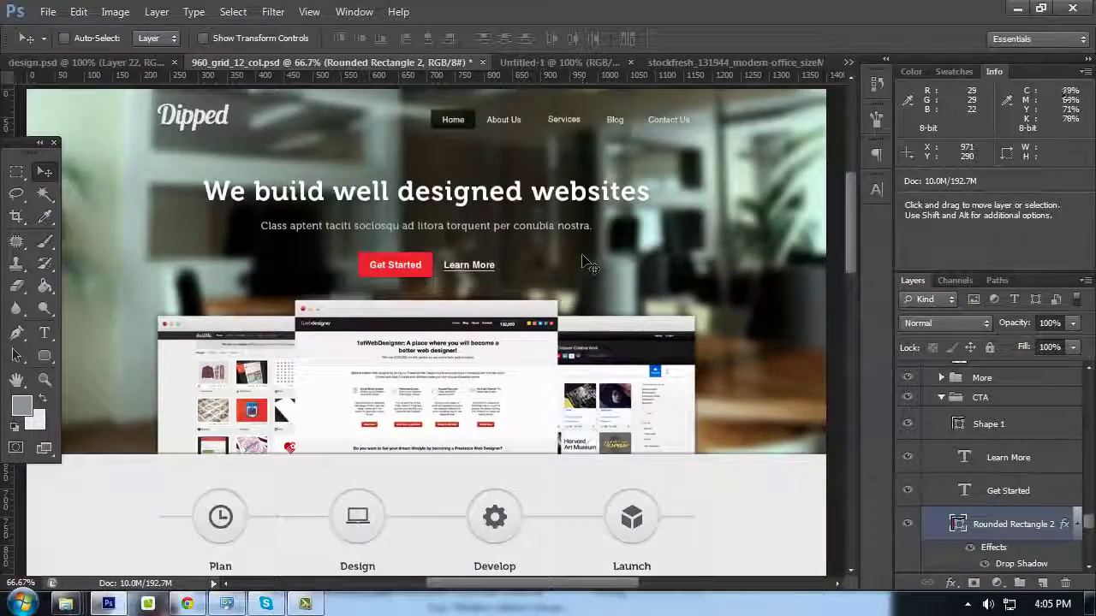
key("ctrl+equal")
key("Tab")
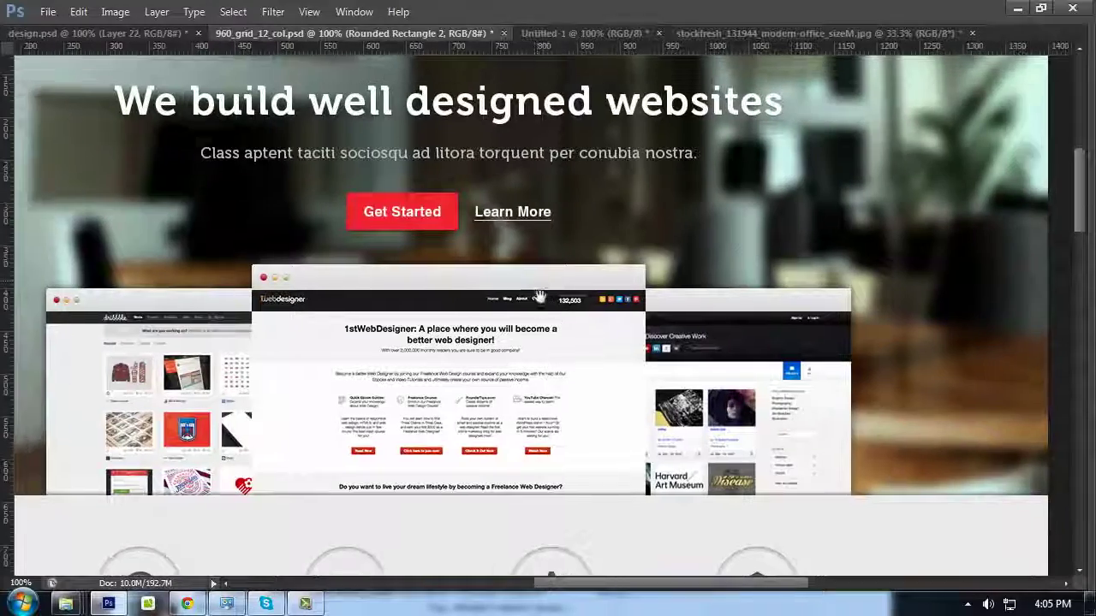
left_click_drag(540, 297, 651, 385)
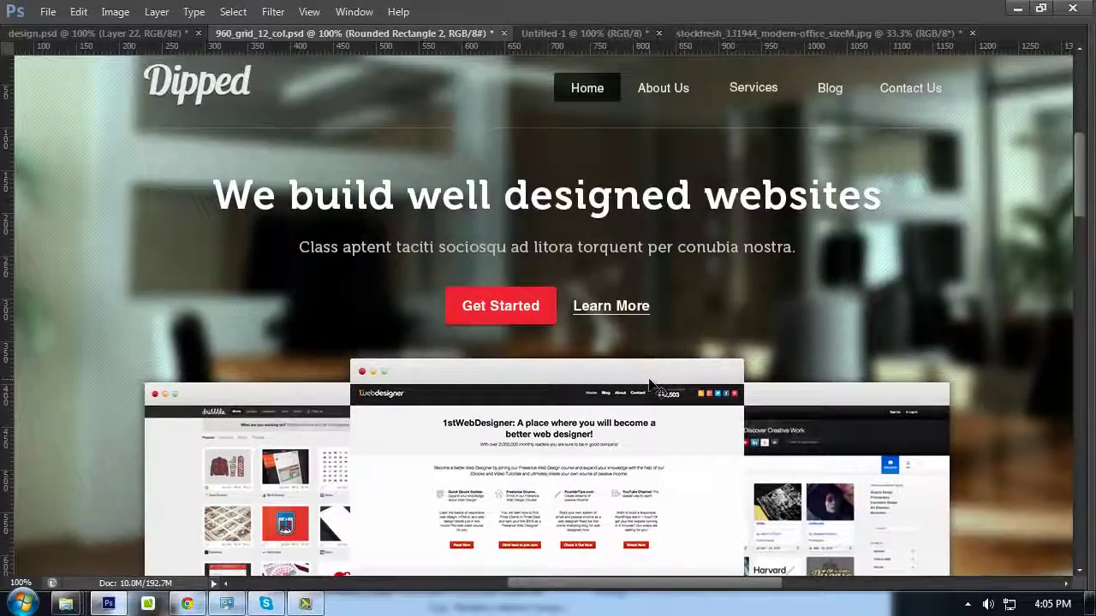
key("ctrl+minus")
key("Tab")
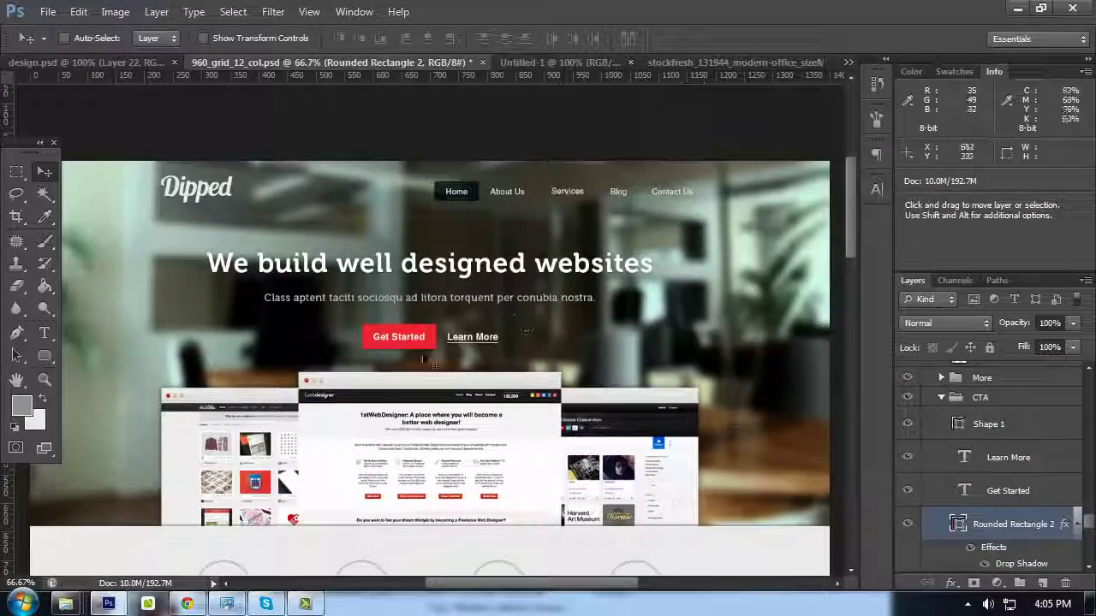
left_click_drag(297, 326, 350, 321)
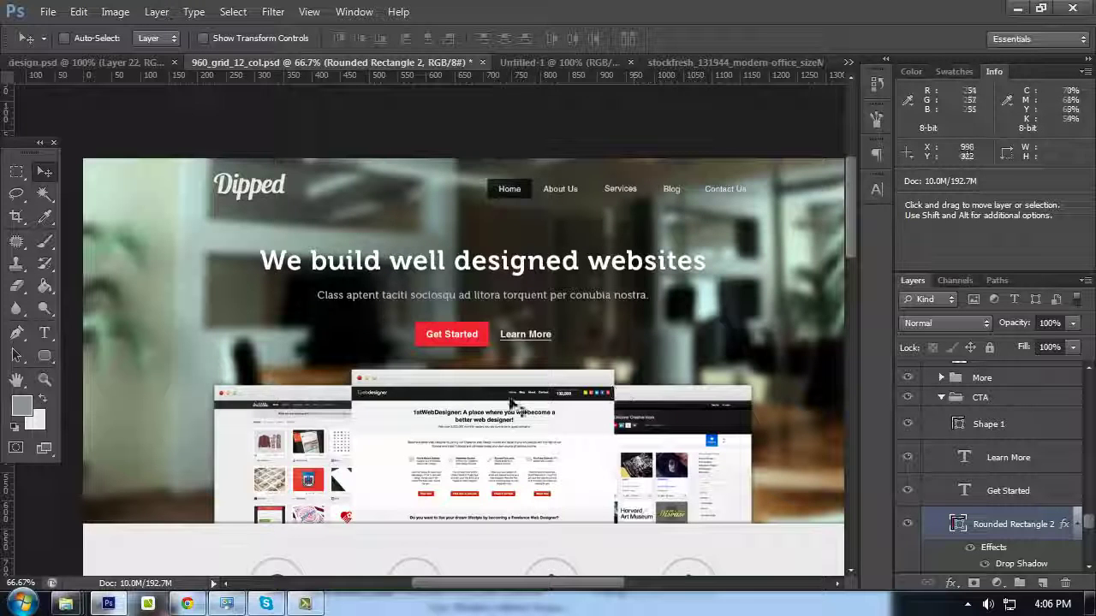
Inspect the hero section again from the Dipped header to the process icons, with the interface panels shown and hidden
scroll(512, 299, "down", 2)
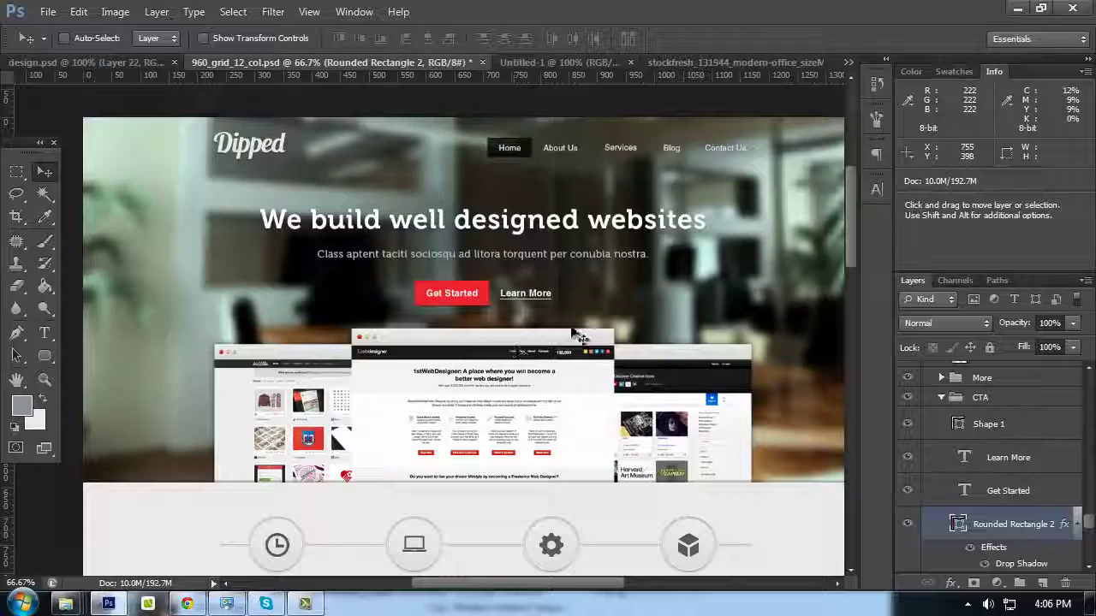
key("ctrl+plus")
key("ctrl+minus")
key("Tab")
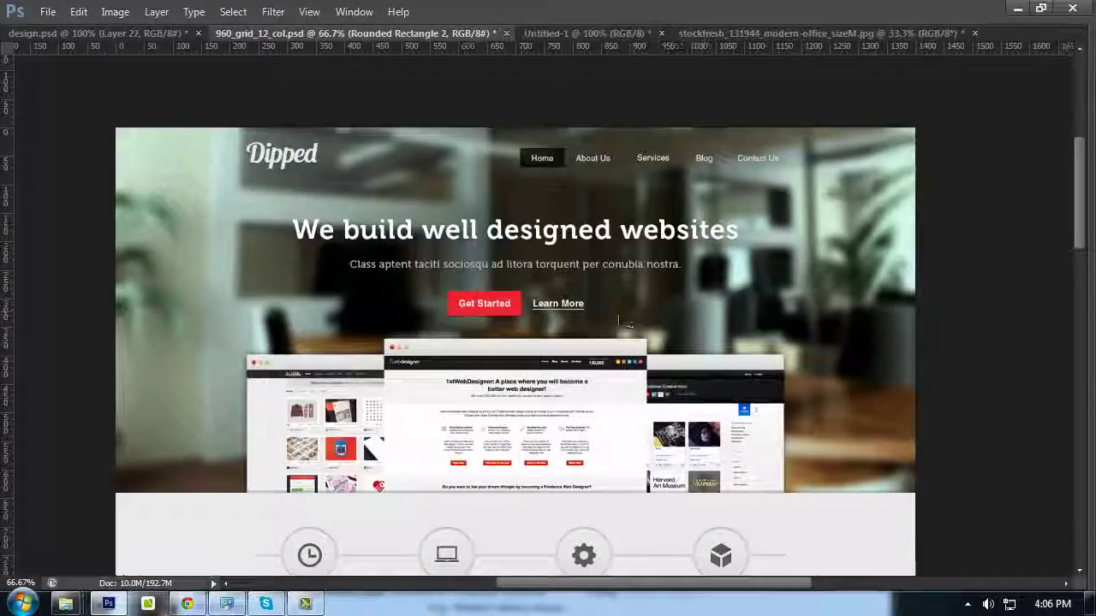
key("Tab")
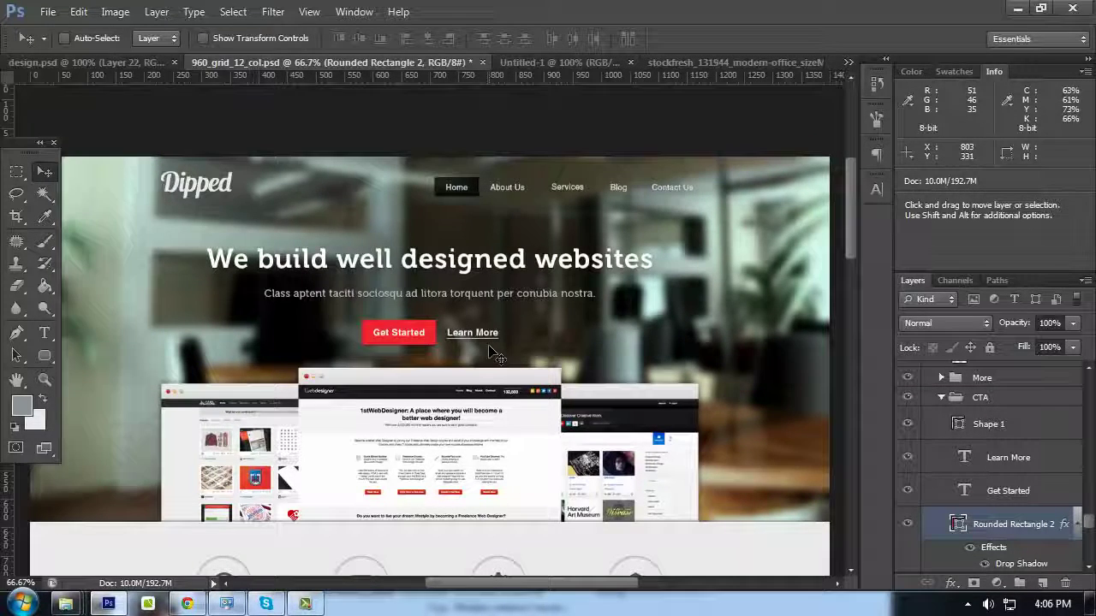
key("ctrl+plus")
key("ctrl+minus")
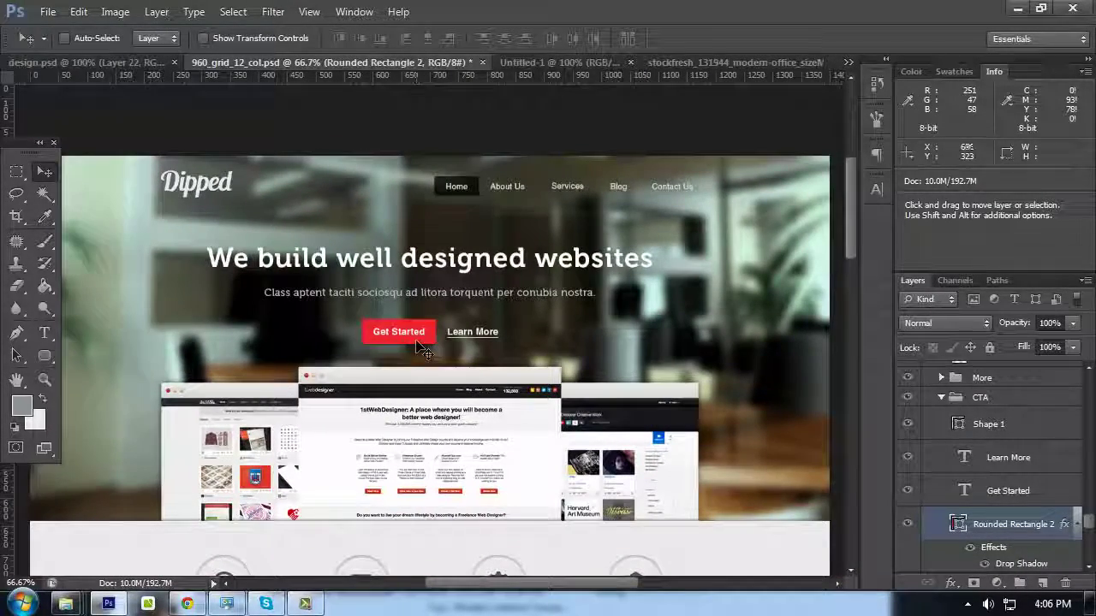
left_click_drag(368, 330, 416, 317)
scroll(464, 321, "down", 1)
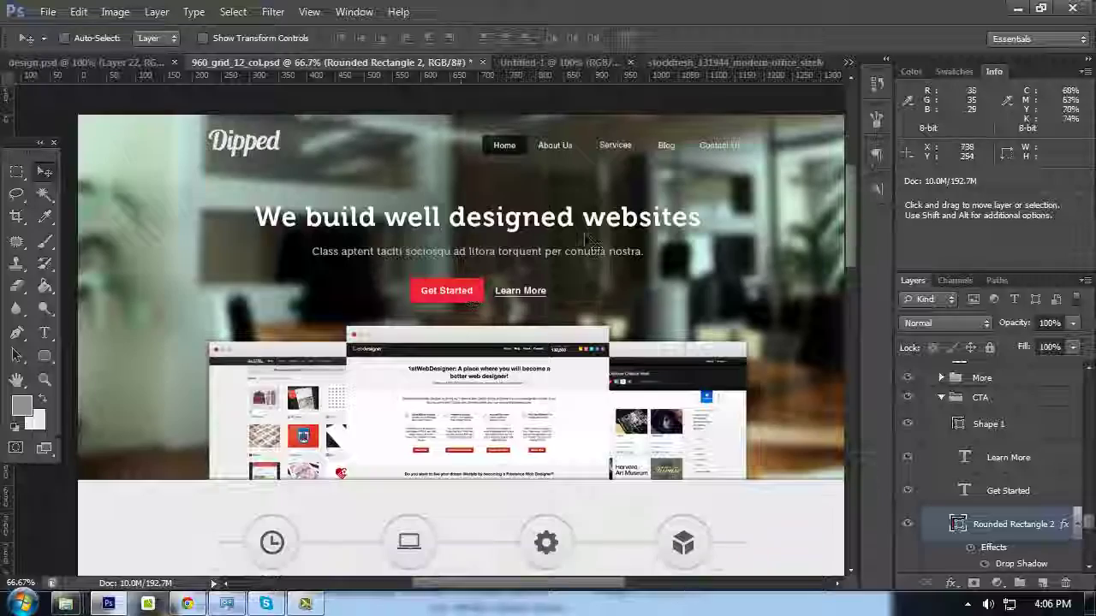
scroll(849, 242, "up", 1)
key("ctrl+plus")
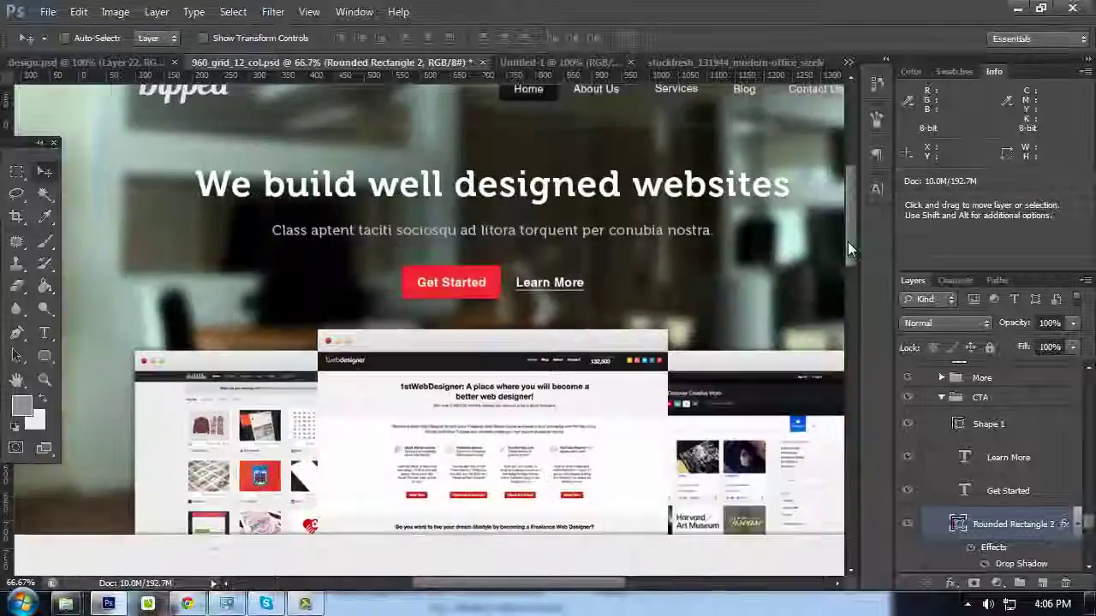
key("ctrl+minus")
key("Tab")
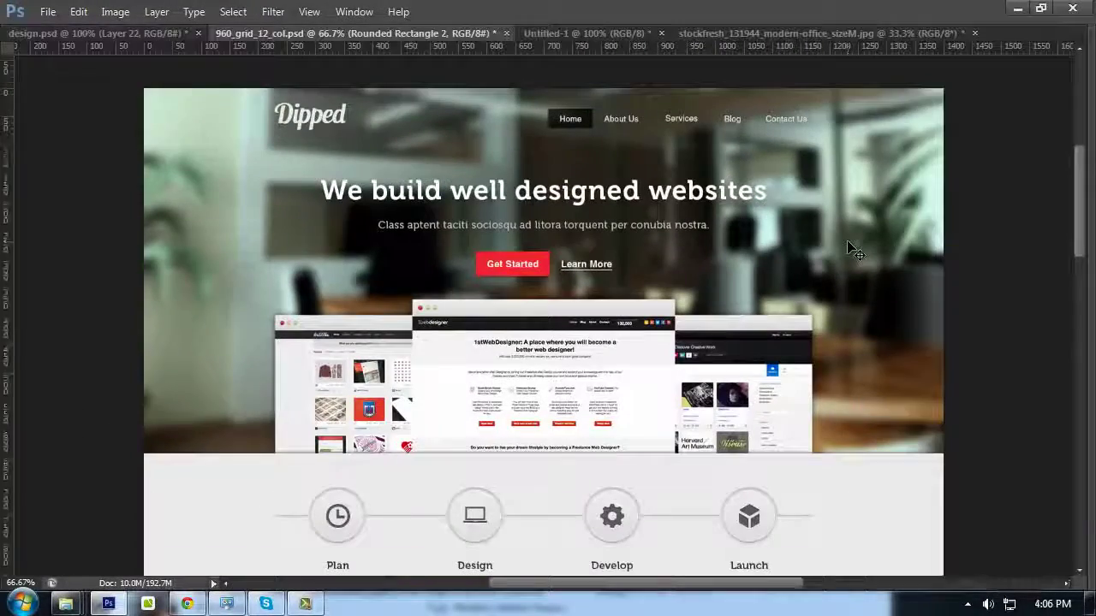
Review the page down to the footer and back up through the testimonials, partner logos, portfolio and process columns
scroll(1023, 232, "down", 2)
left_click_drag(1079, 233, 1076, 416)
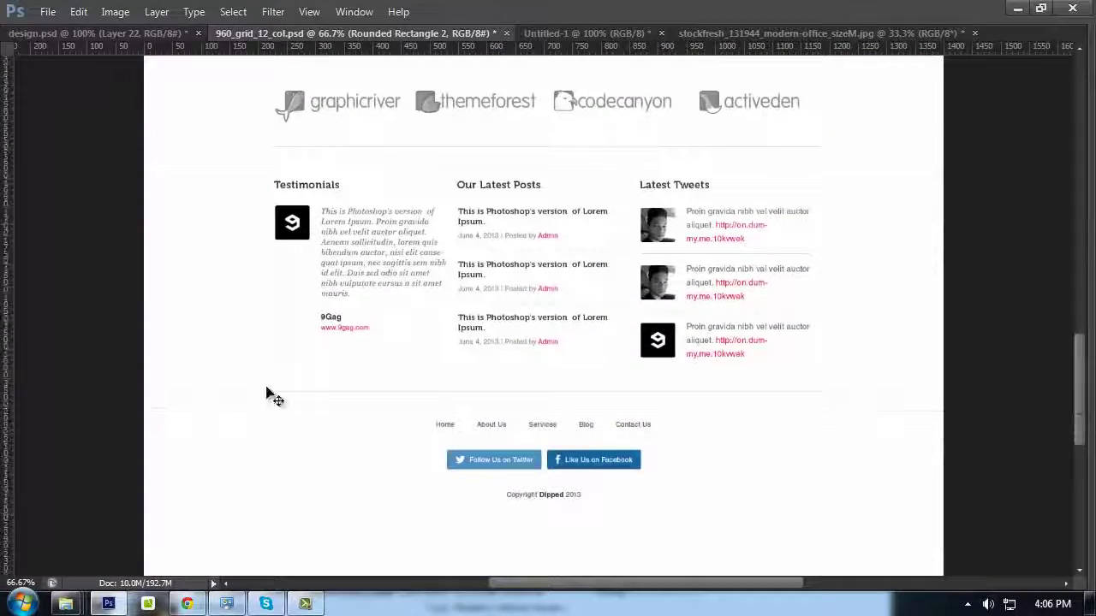
key("Tab")
left_click_drag(491, 243, 501, 537)
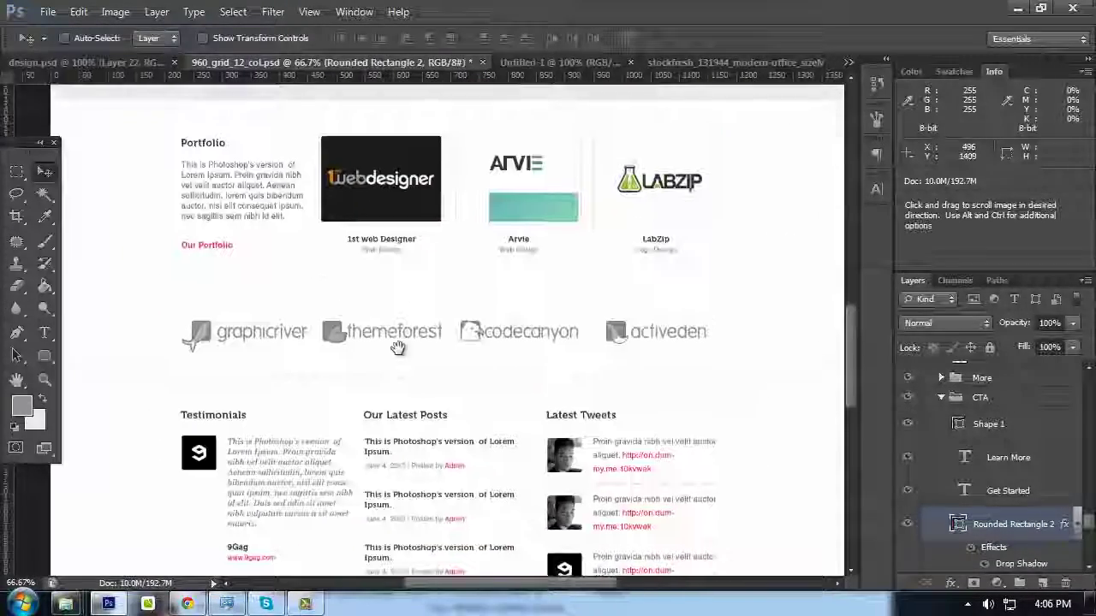
left_click_drag(310, 268, 389, 589)
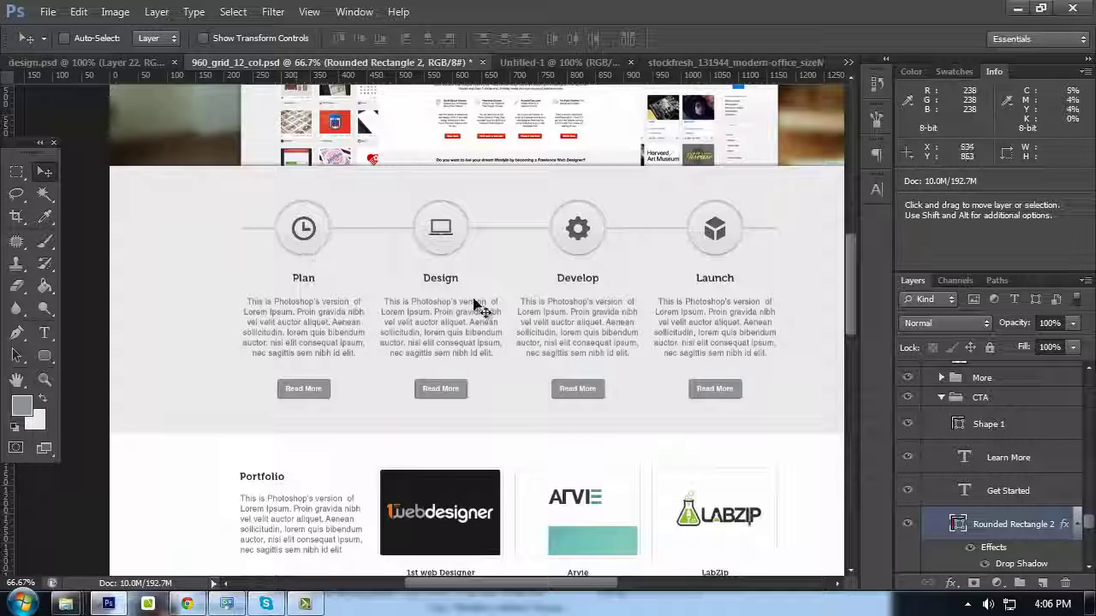
left_click_drag(631, 227, 621, 328)
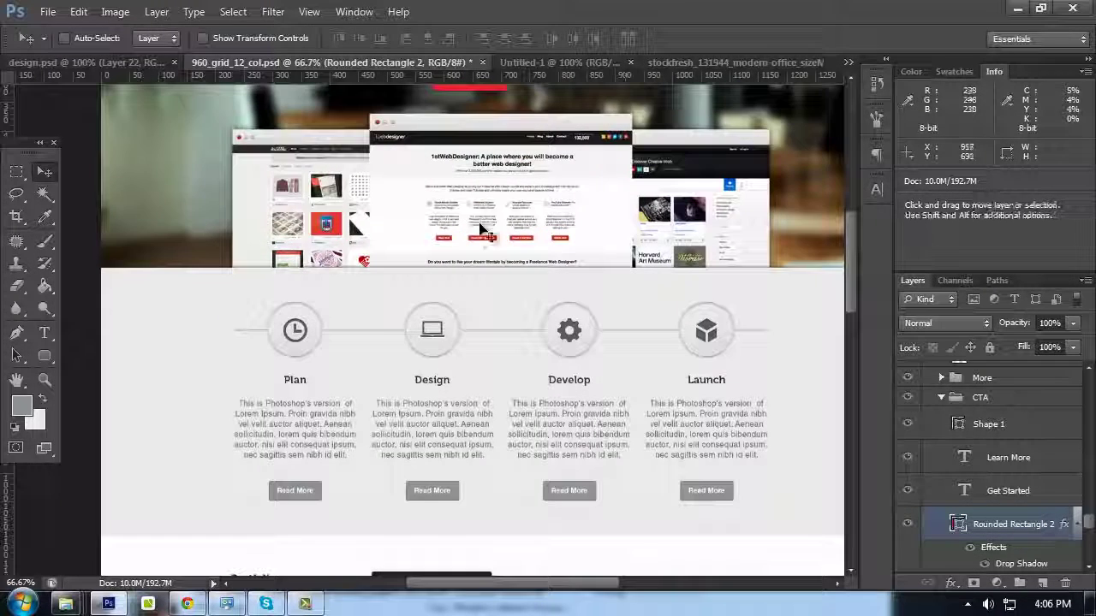
left_click_drag(539, 228, 519, 348)
Examine how the hero section leads into the Plan, Design, Develop and Launch columns, finishing with the interface panels hidden
scroll(522, 343, "up", 3)
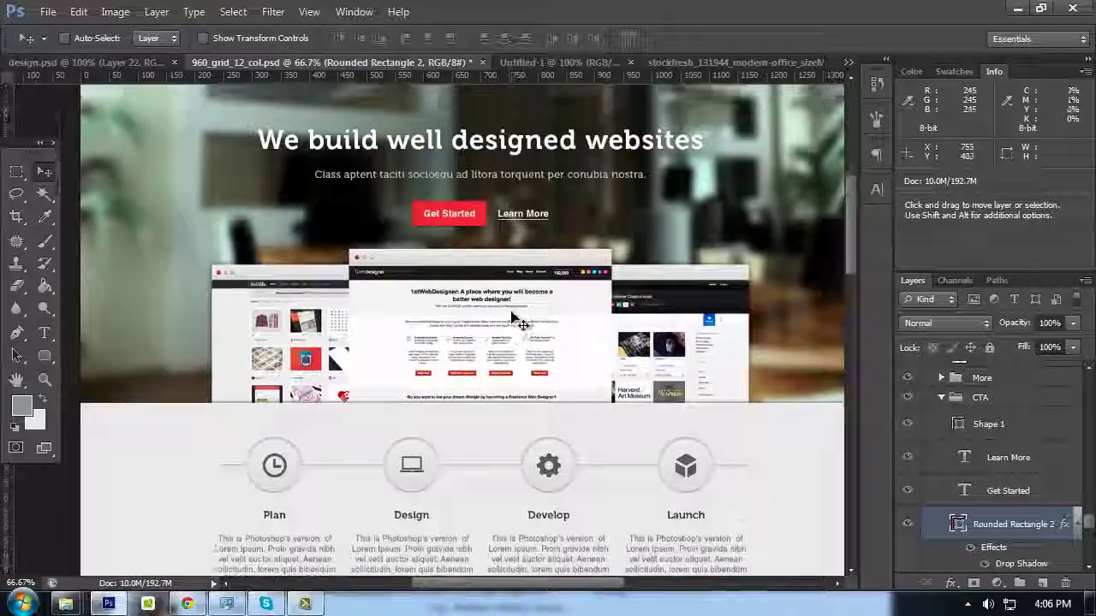
scroll(528, 323, "down", 3)
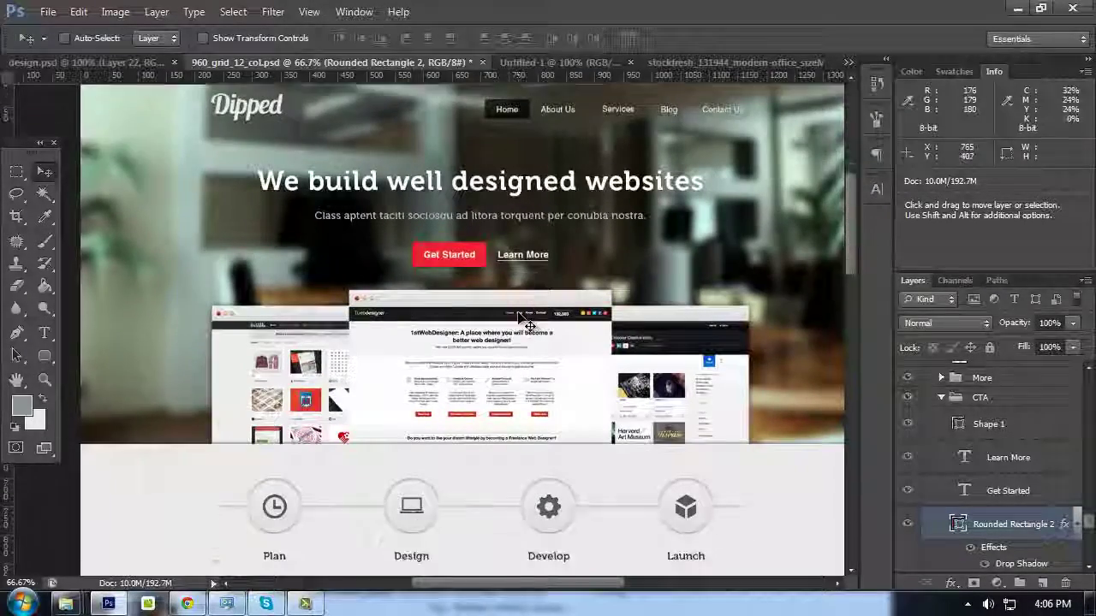
mouse_move(851, 273)
left_mouse_down()
mouse_move(852, 195)
mouse_move(851, 279)
left_mouse_up()
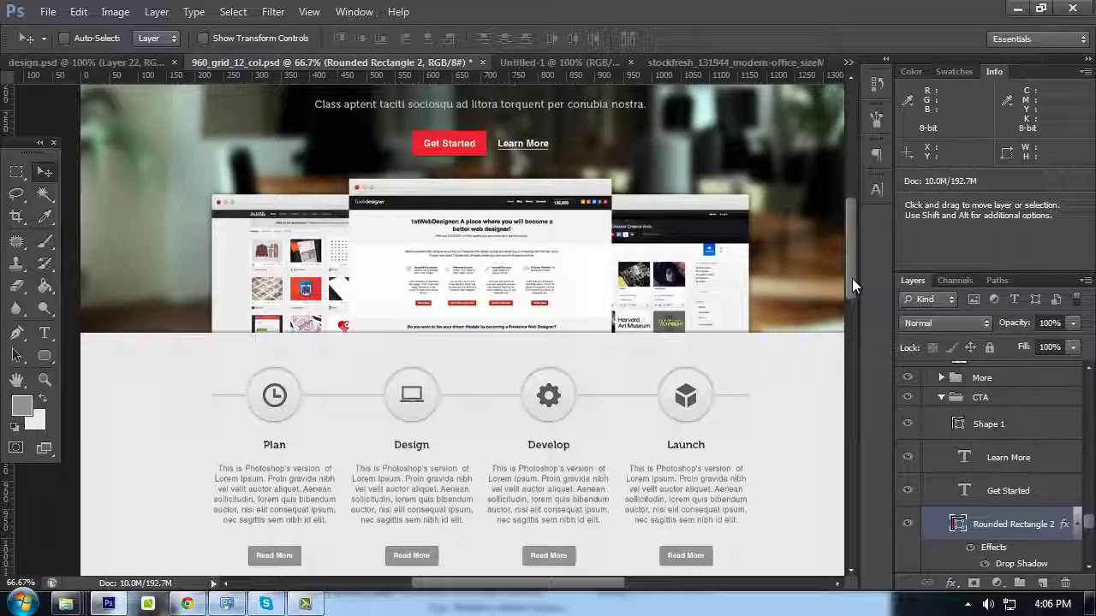
key("Tab")
key("Tab")
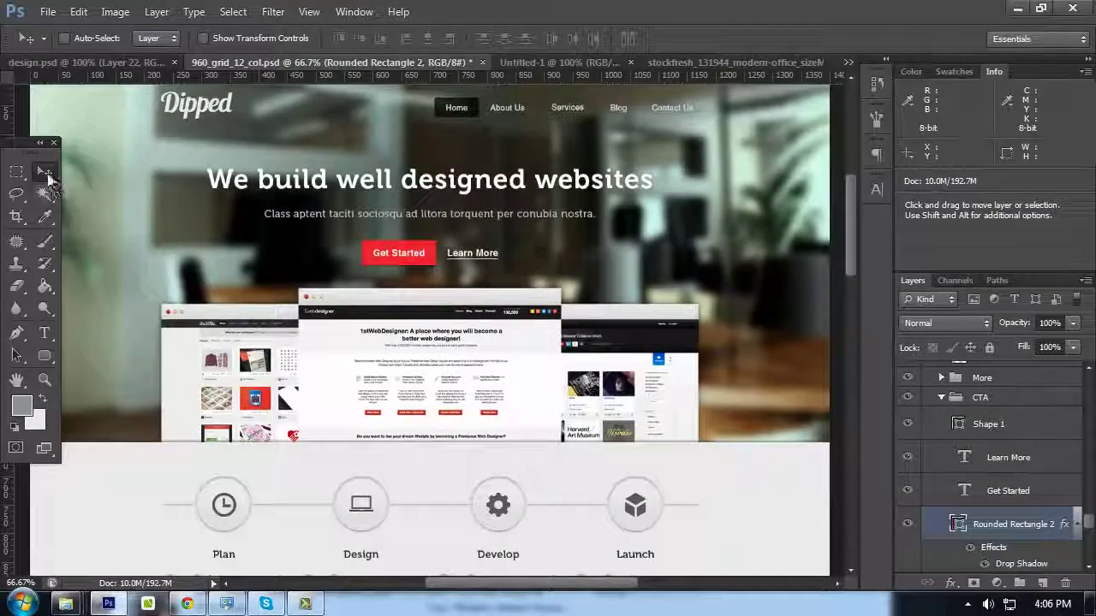
key("Tab")
scroll(445, 281, "up", 1)
scroll(445, 281, "down", 4)
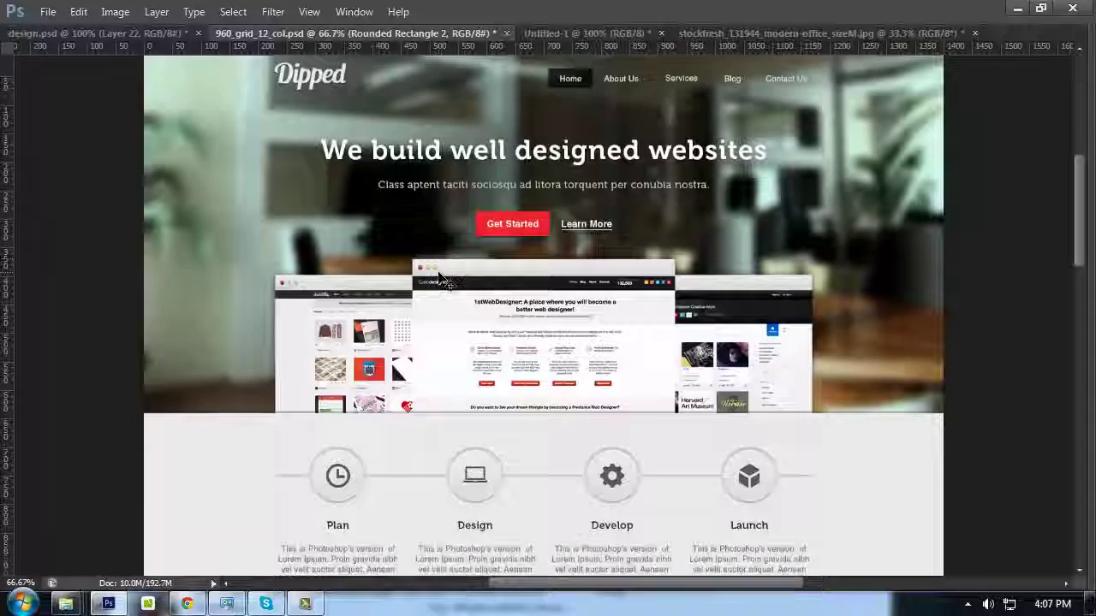
scroll(438, 276, "up", 2)
scroll(438, 274, "down", 1)
scroll(441, 281, "down", 1)
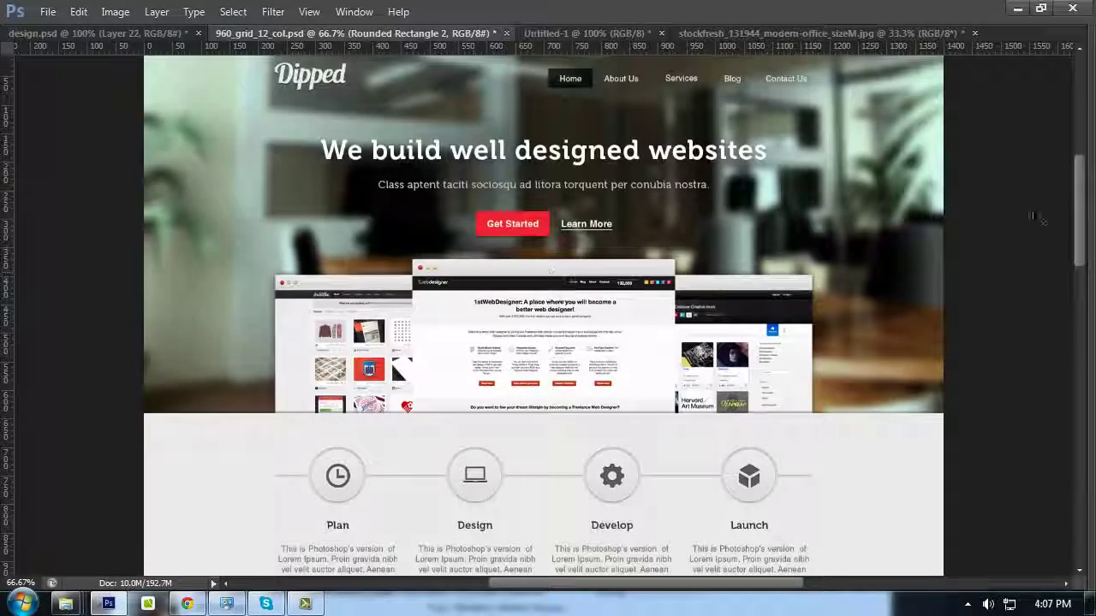
Examine the mockup's navigation, heading, call-to-action buttons and browser screenshots with the interface panels hidden and shown
key("Tab")
key("Tab")
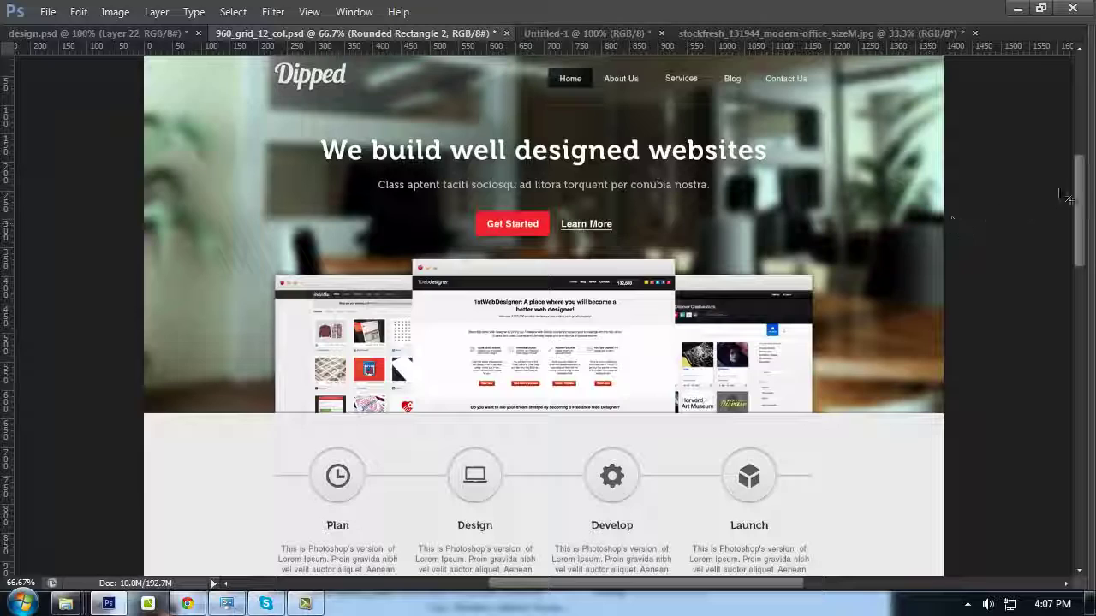
mouse_move(1081, 175)
left_mouse_down()
mouse_move(1081, 155)
mouse_move(1080, 177)
left_mouse_up()
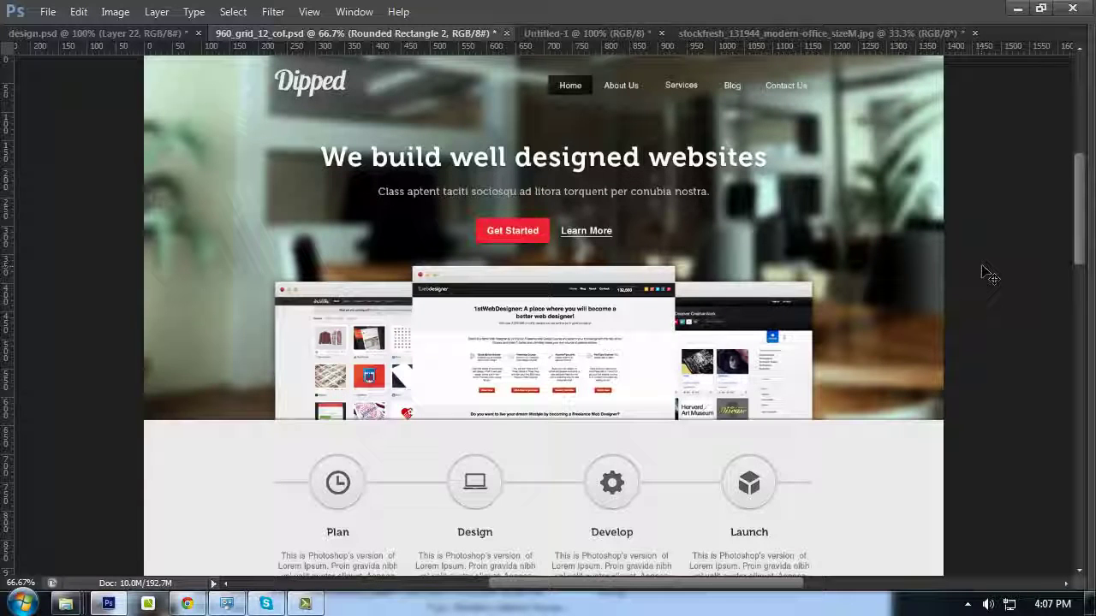
scroll(946, 287, "up", 1)
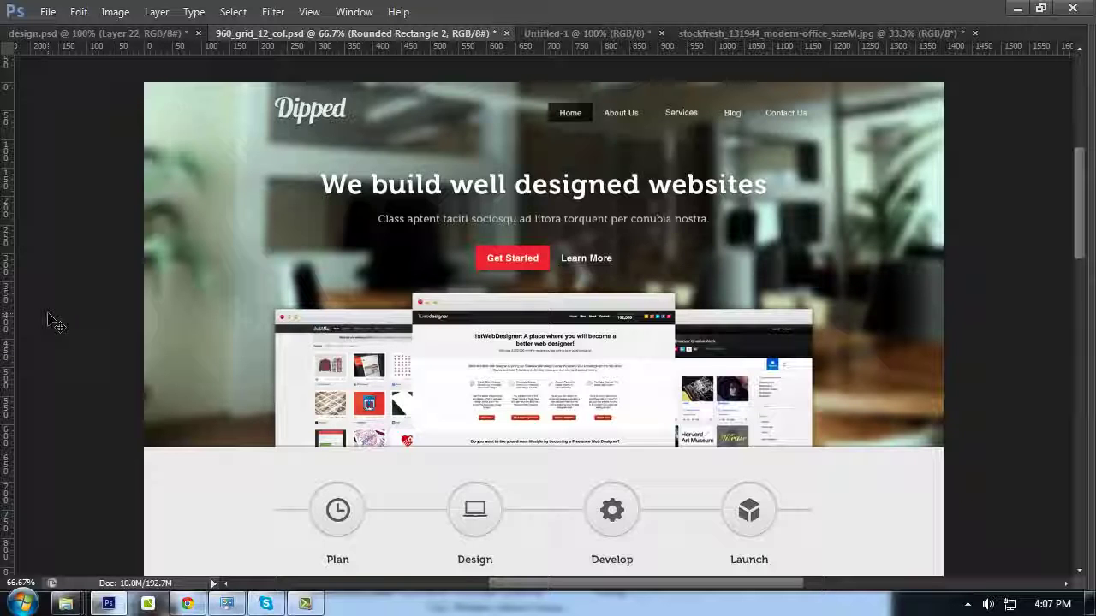
key("Tab")
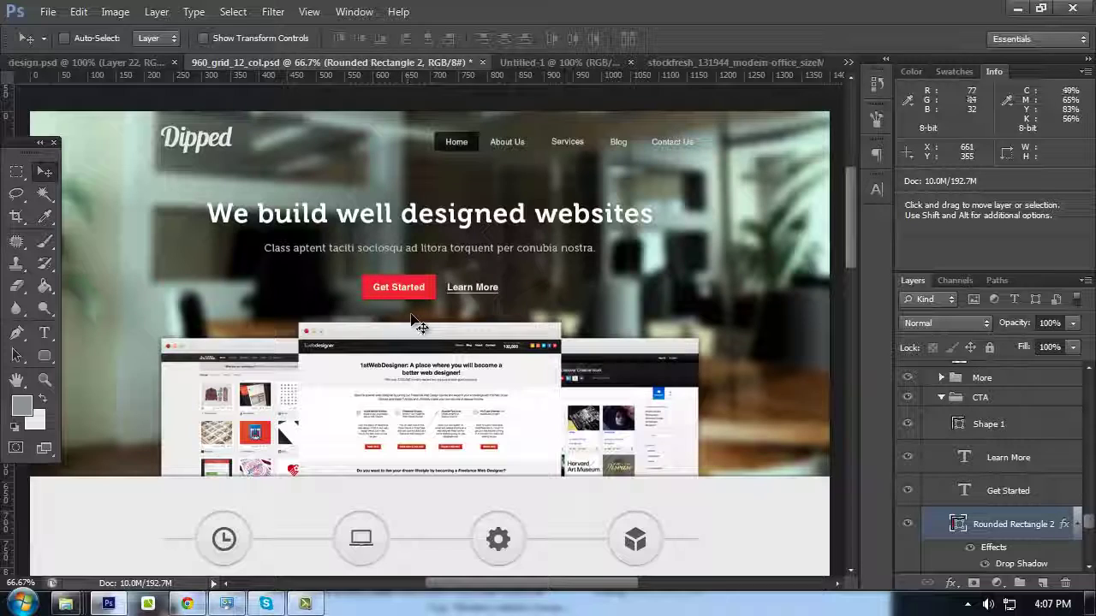
scroll(411, 313, "down", 2)
scroll(411, 313, "up", 2)
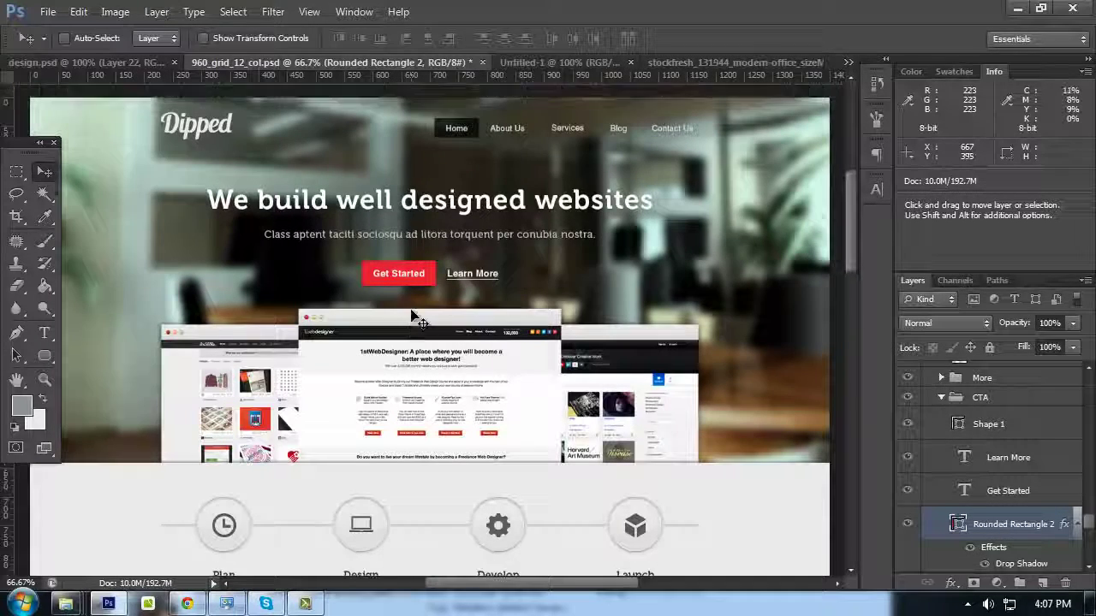
scroll(420, 322, "down", 2)
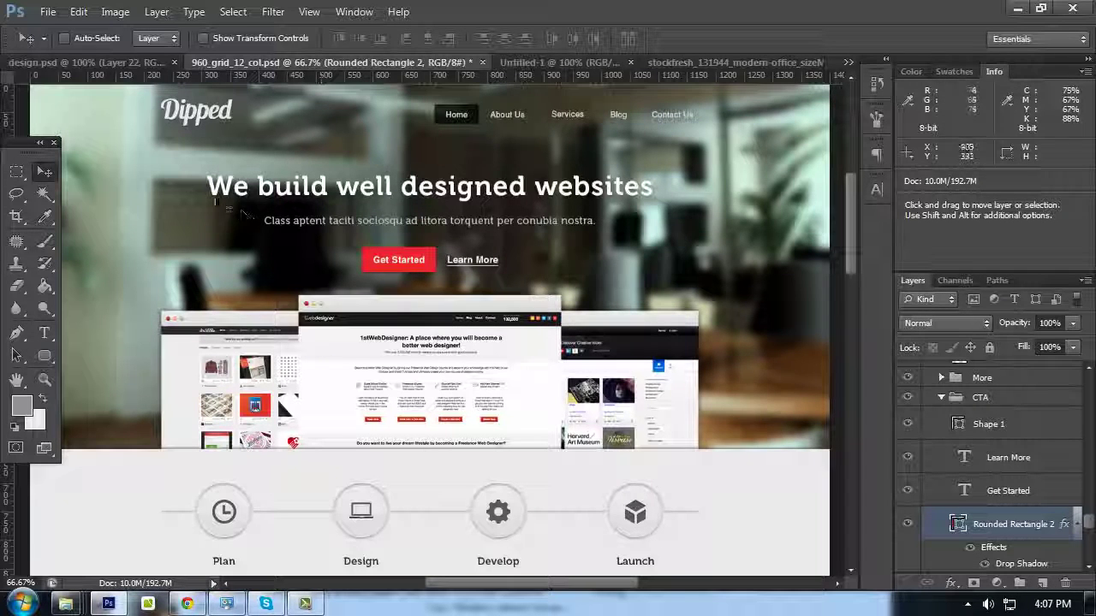
scroll(188, 193, "up", 1)
scroll(189, 193, "up", 1)
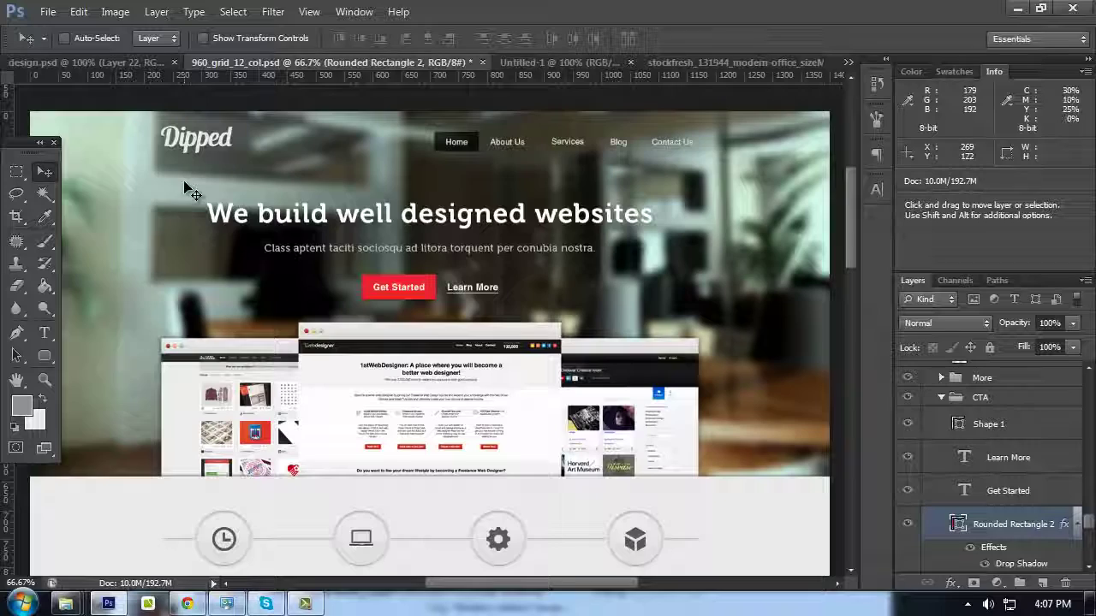
Switch to Chrome to check the MockFlow wireframe's header and hero layout, and return to Photoshop to compare the mockup's hero section with it
left_click(187, 604)
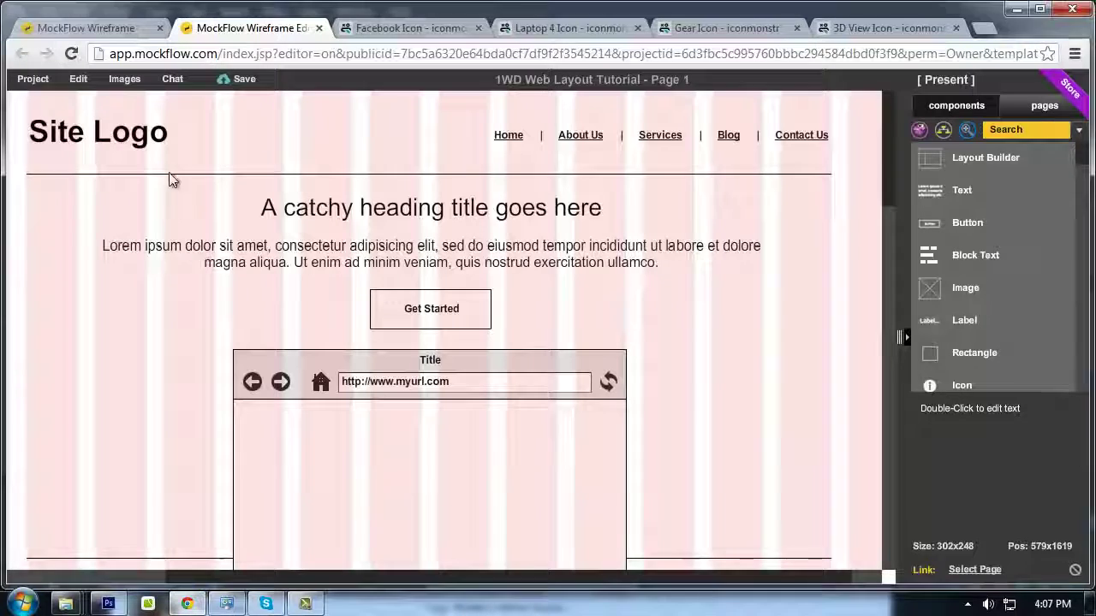
scroll(554, 349, "down", 1)
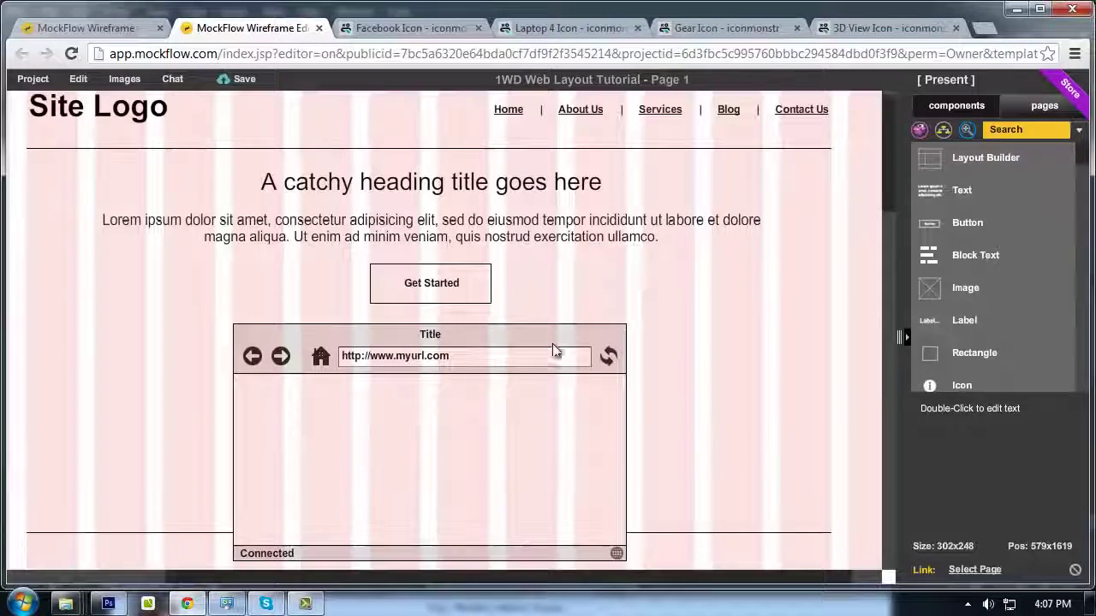
left_click(108, 604)
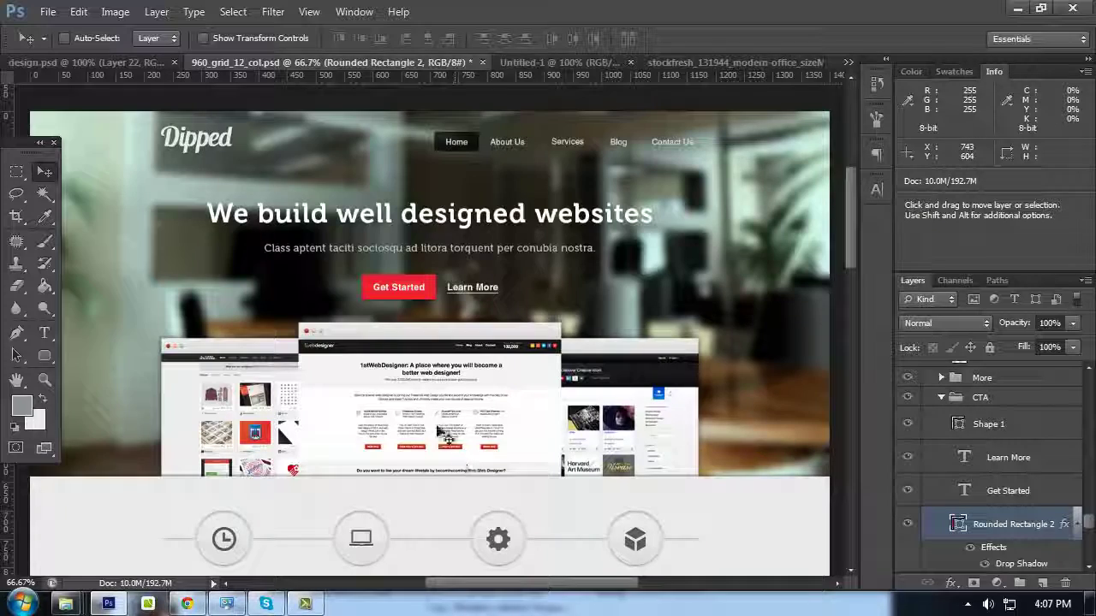
scroll(257, 244, "down", 1)
scroll(257, 246, "down", 1)
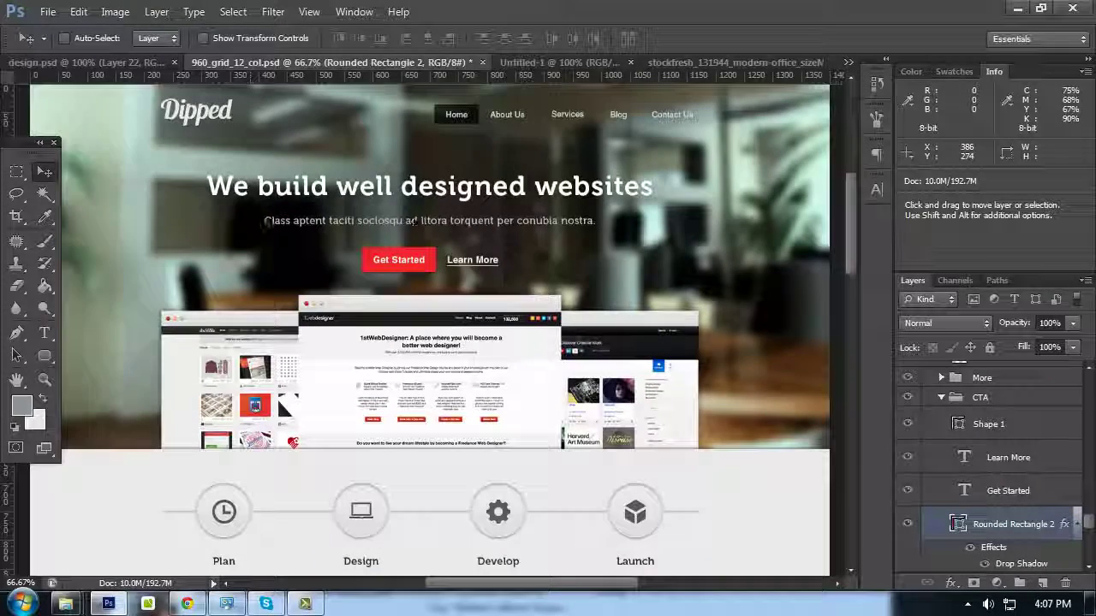
key("Tab")
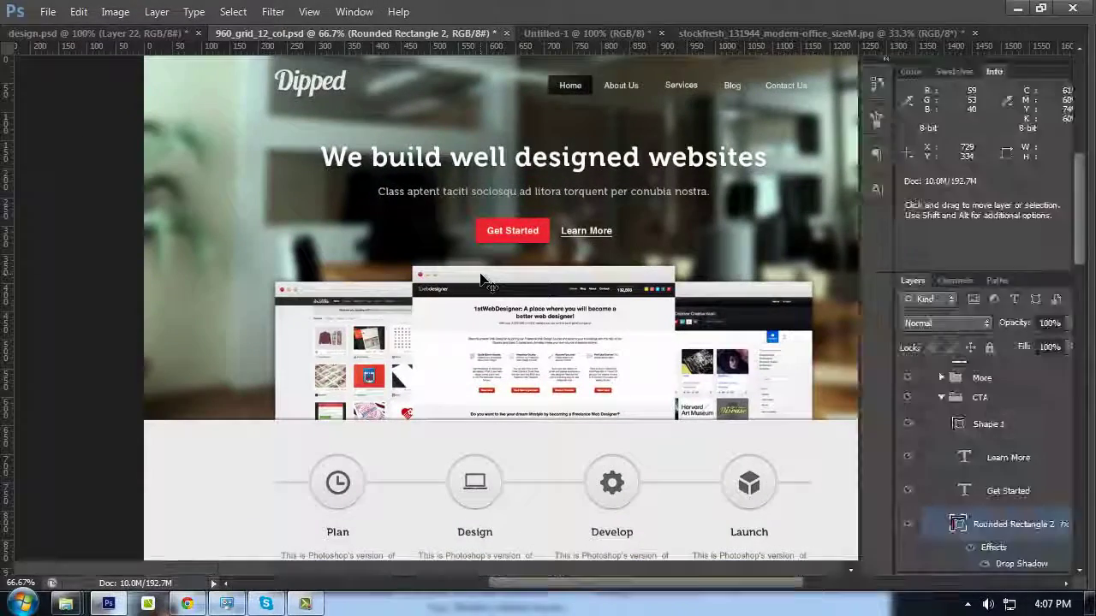
key("Tab")
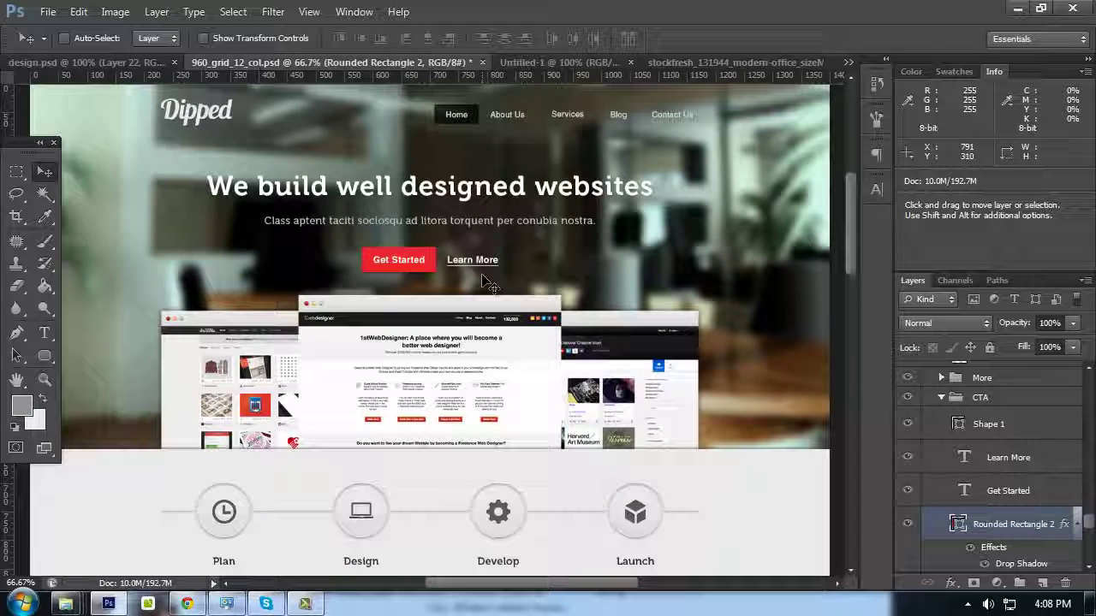
Select the "We build well designed websites" heading layer and check the hero section around it
scroll(491, 285, "up", 1)
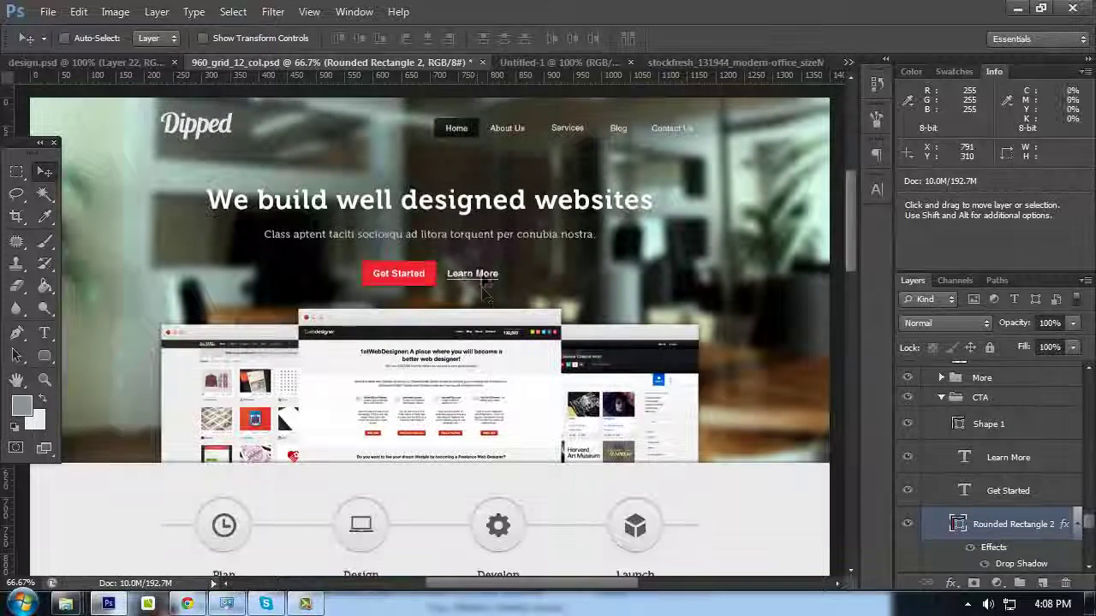
left_click(446, 209, "ctrl")
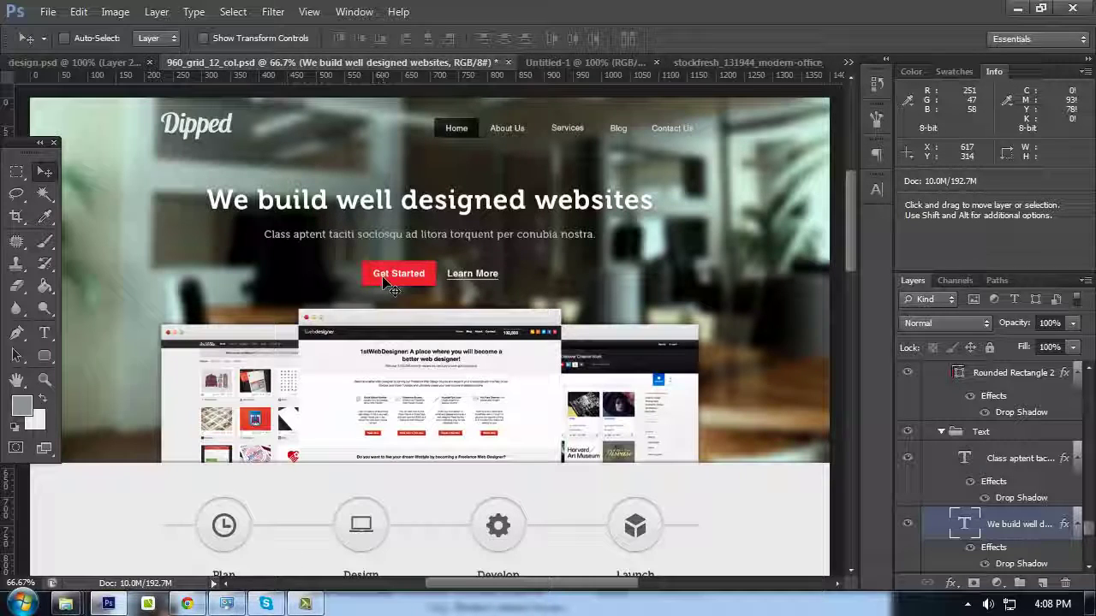
scroll(394, 285, "down", 1)
scroll(393, 283, "up", 2)
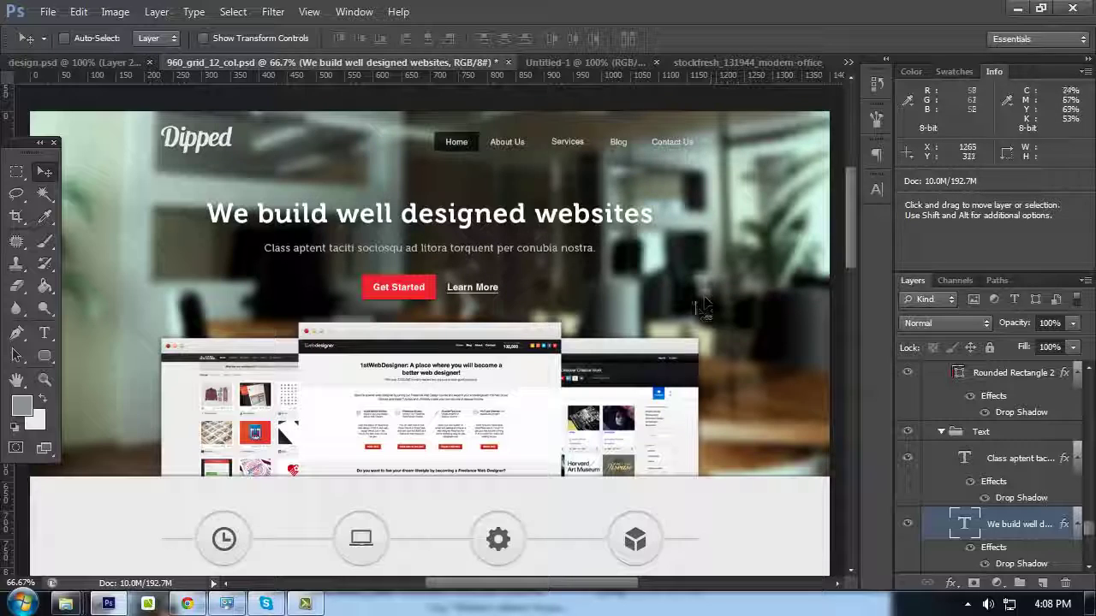
key("Tab")
key("Tab")
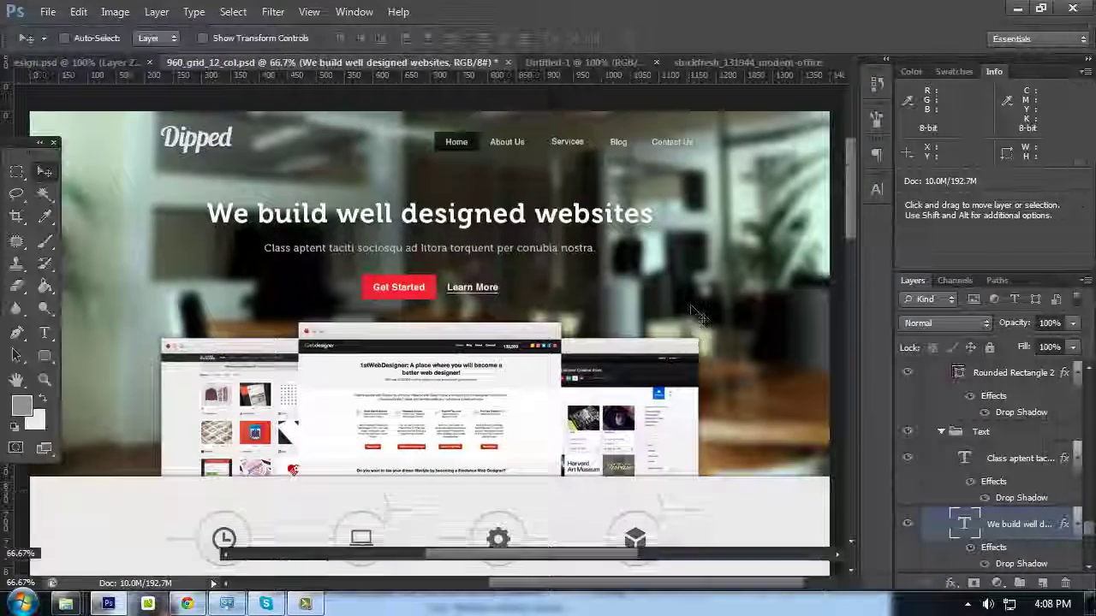